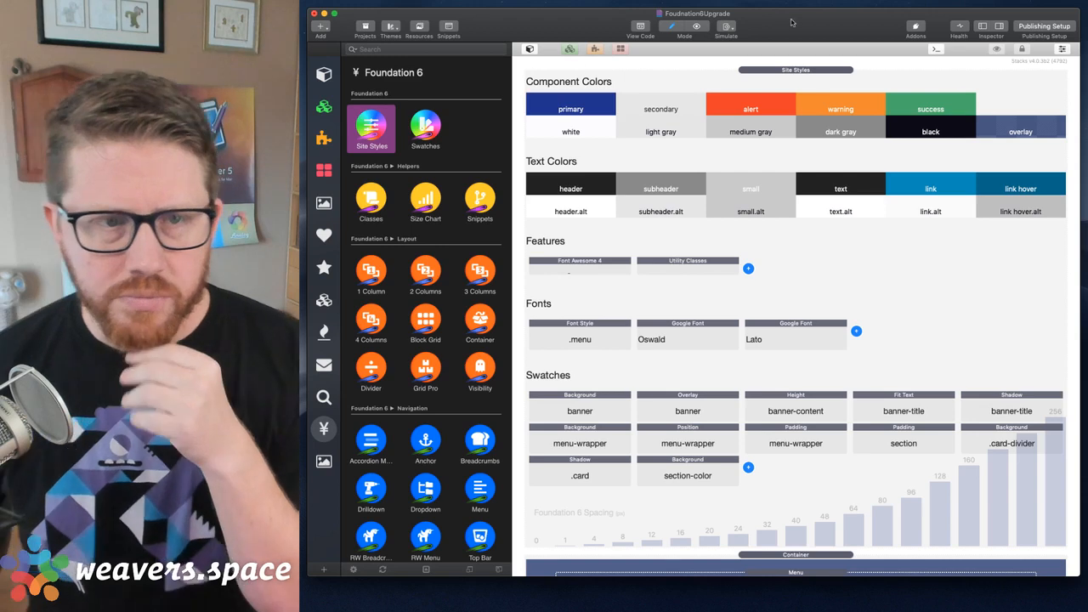
- Preview the Foundation 6 page and return to its Site Styles in edit mode
{"action": "left_click", "coordinate": [786, 90]}
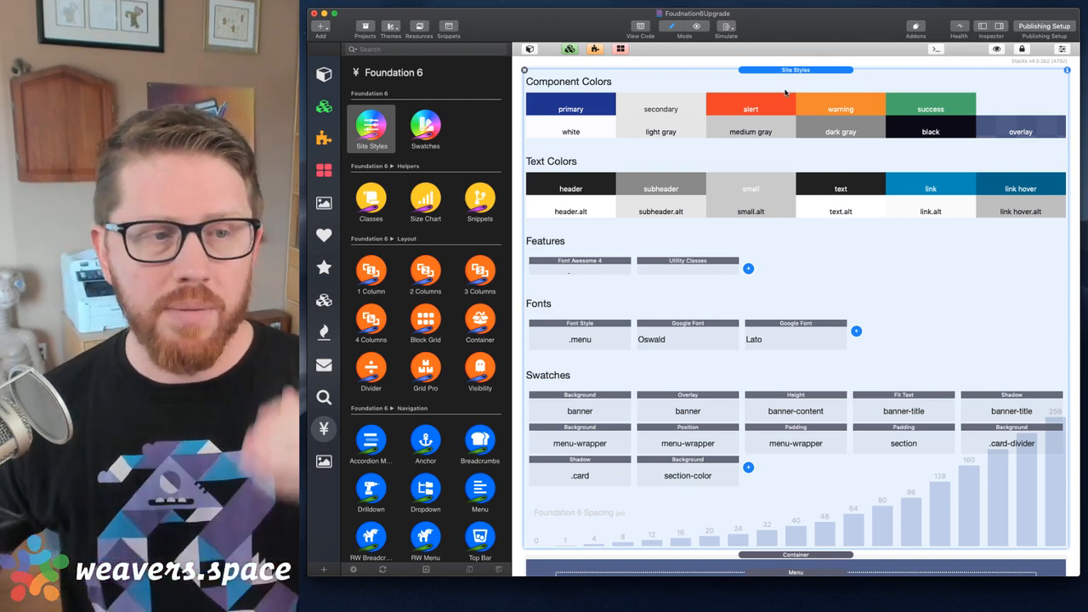
{"action": "scroll", "coordinate": [786, 91], "scroll_direction": "down", "scroll_amount": 2}
{"action": "scroll", "coordinate": [787, 91], "scroll_direction": "down", "scroll_amount": 5}
{"action": "scroll", "coordinate": [786, 91], "scroll_direction": "up", "scroll_amount": 7}
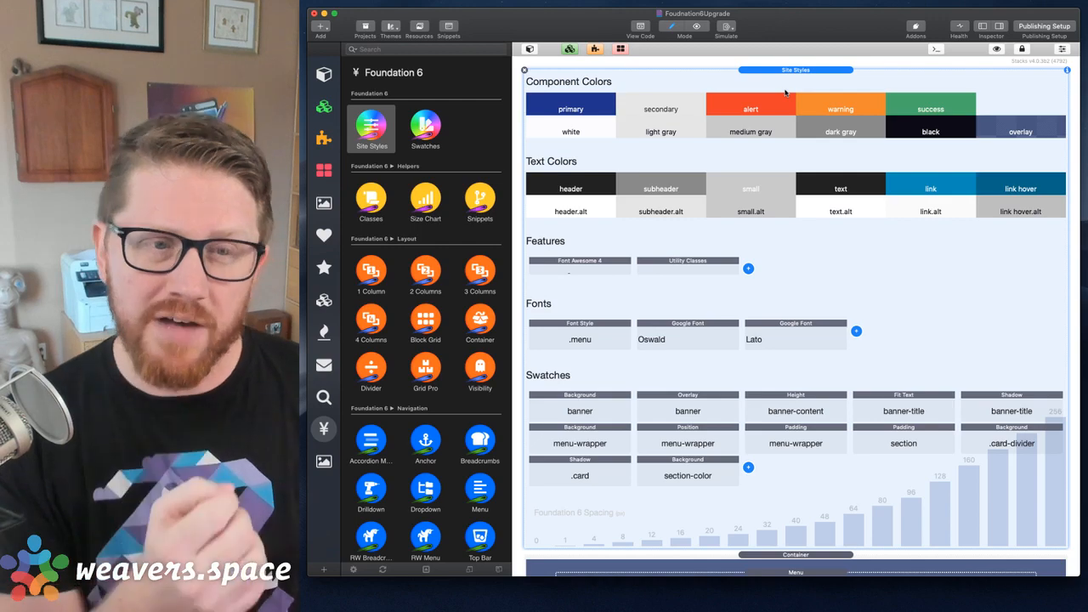
{"action": "key", "text": "super+r"}
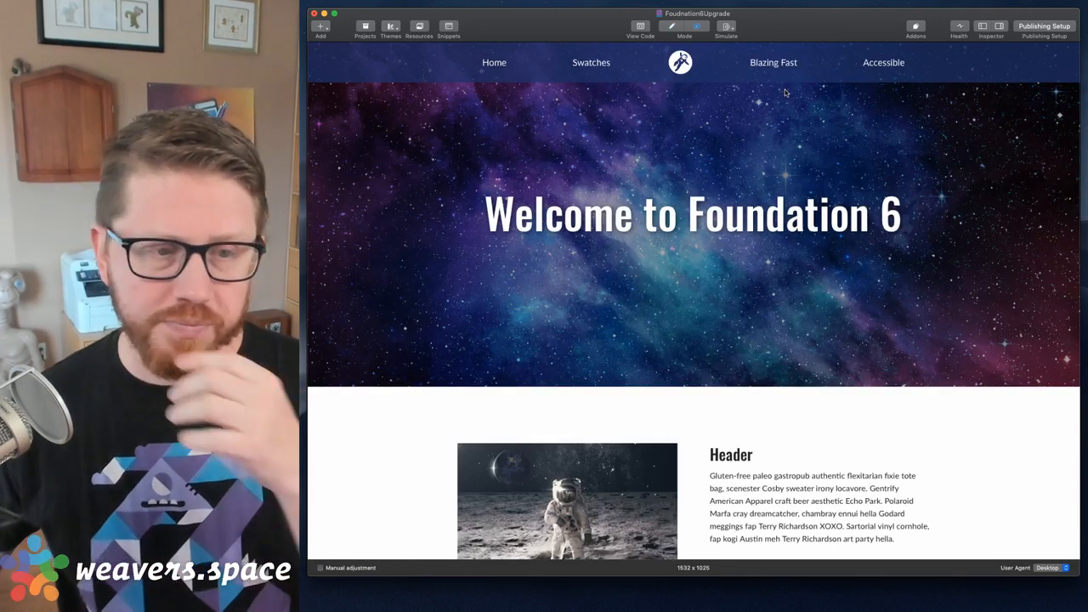
{"action": "key", "text": "super+r"}
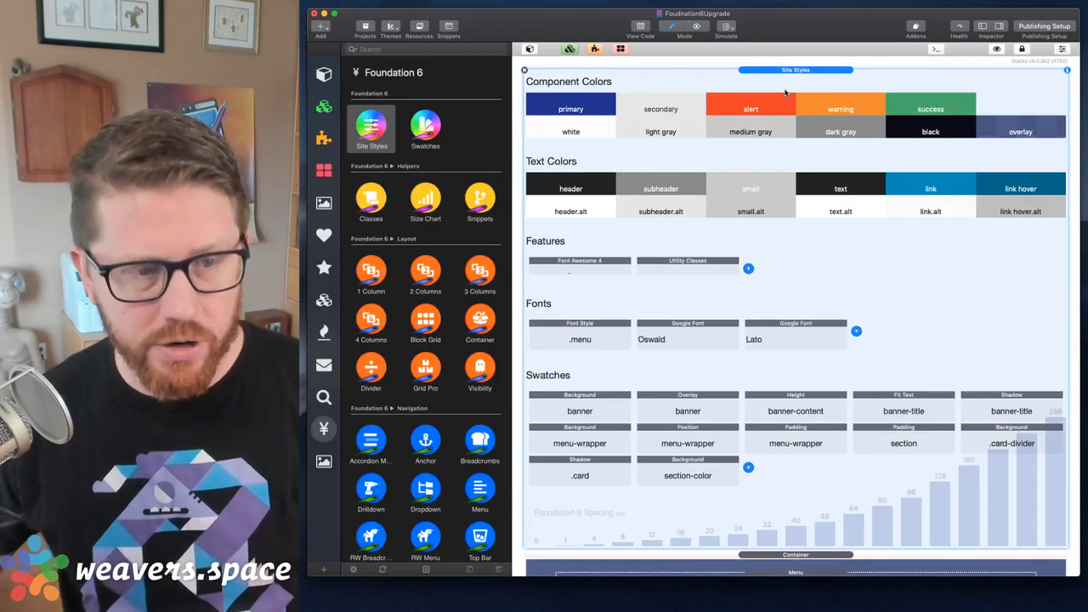
{"action": "key", "text": "super+r"}
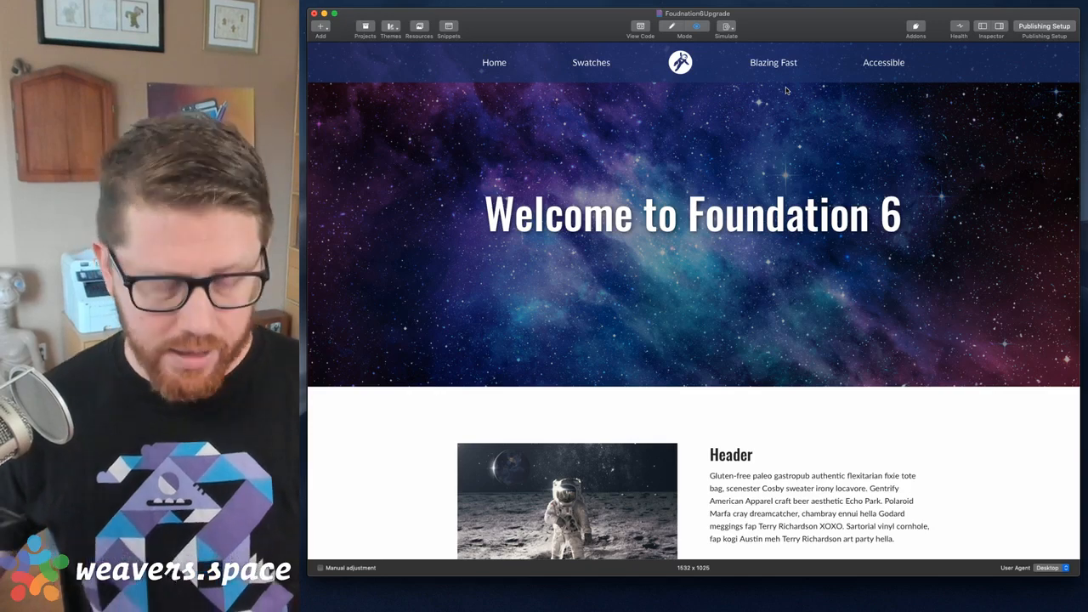
{"action": "scroll", "coordinate": [787, 108], "scroll_direction": "down", "scroll_amount": 1}
{"action": "key", "text": "super+r"}
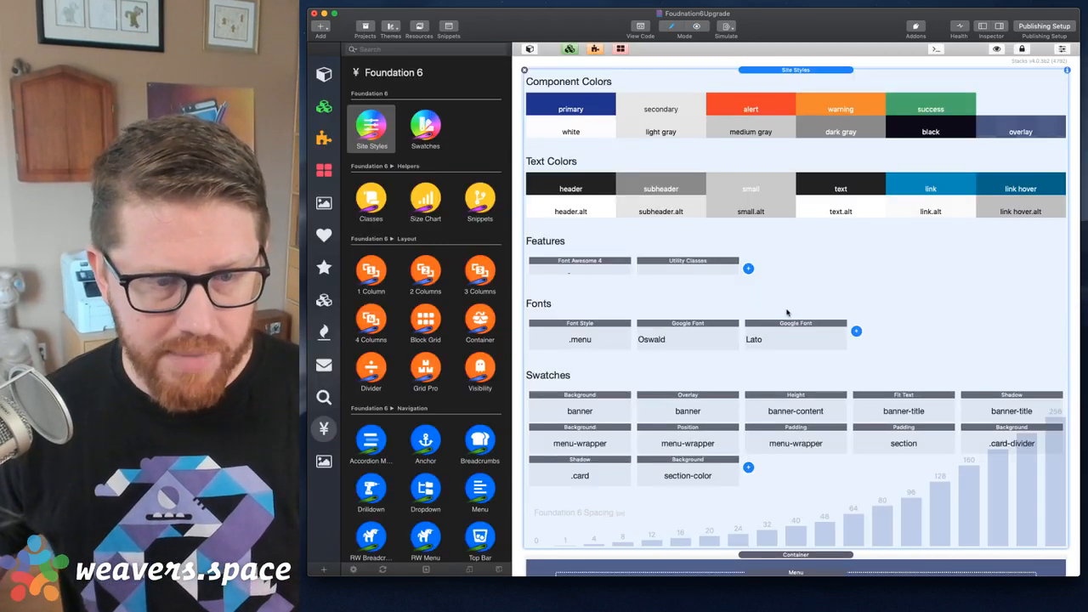
- Open the settings of the section-color Background swatch and change its class to section-colo
{"action": "scroll", "coordinate": [787, 311], "scroll_direction": "down", "scroll_amount": 6}
{"action": "left_click", "coordinate": [802, 190]}
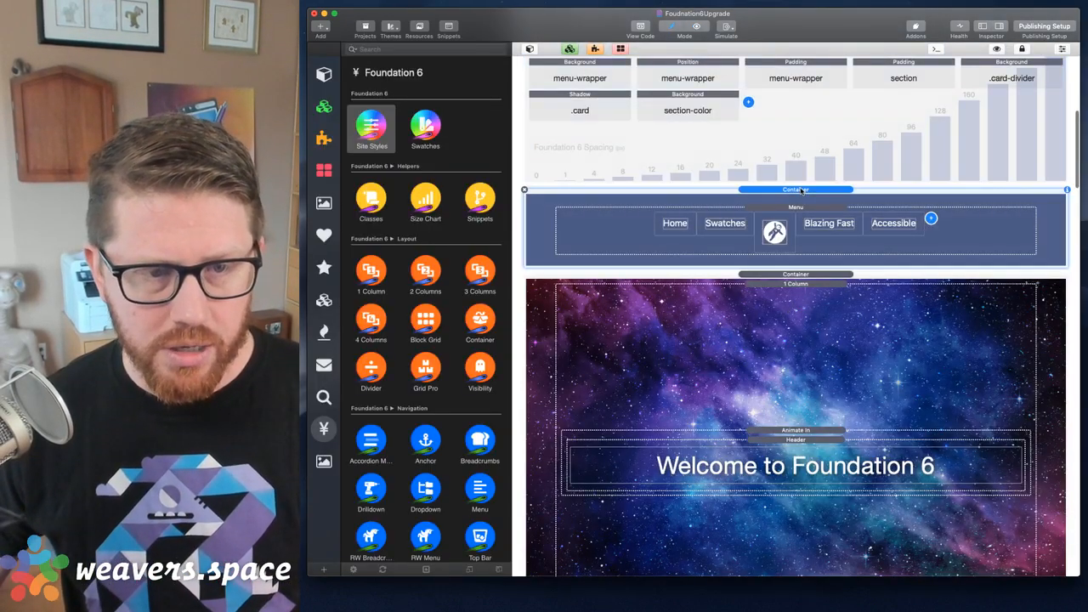
{"action": "scroll", "coordinate": [802, 190], "scroll_direction": "up", "scroll_amount": 2}
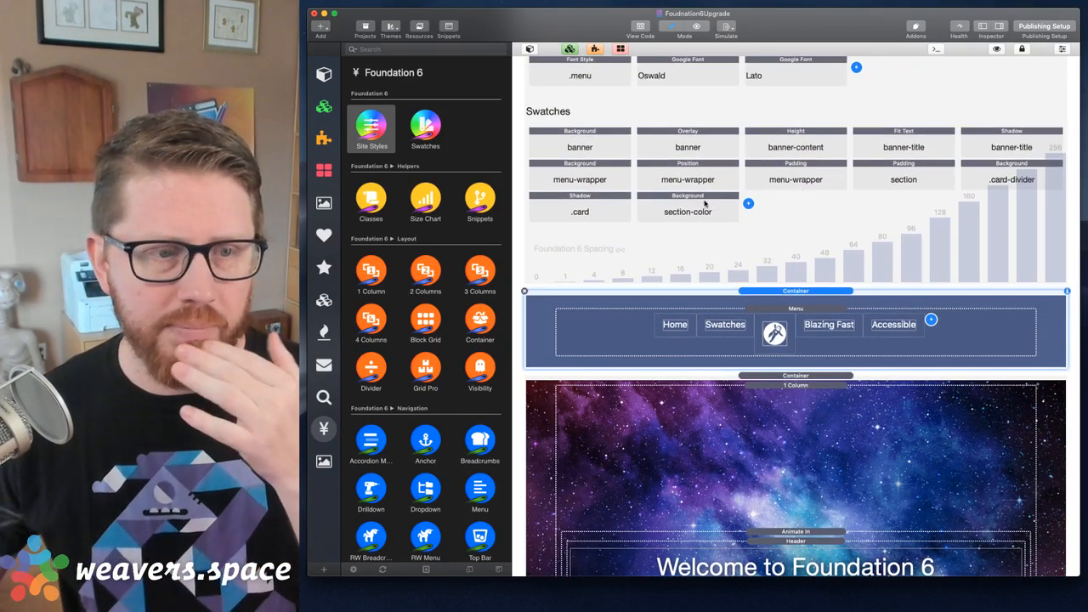
{"action": "left_click", "coordinate": [705, 202]}
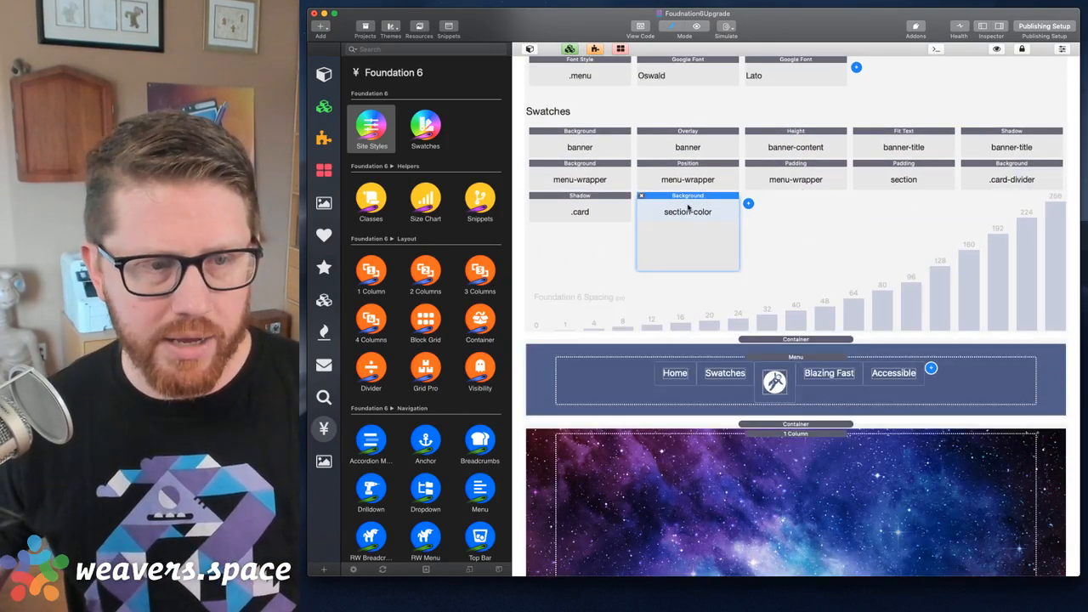
{"action": "double_click", "coordinate": [690, 208]}
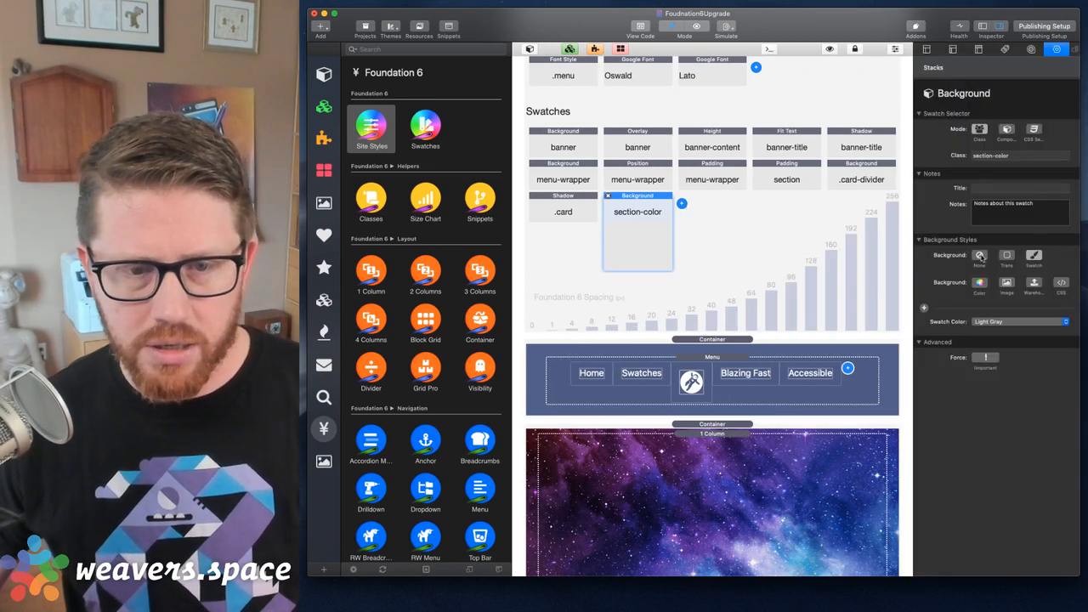
{"action": "left_click", "coordinate": [1023, 160]}
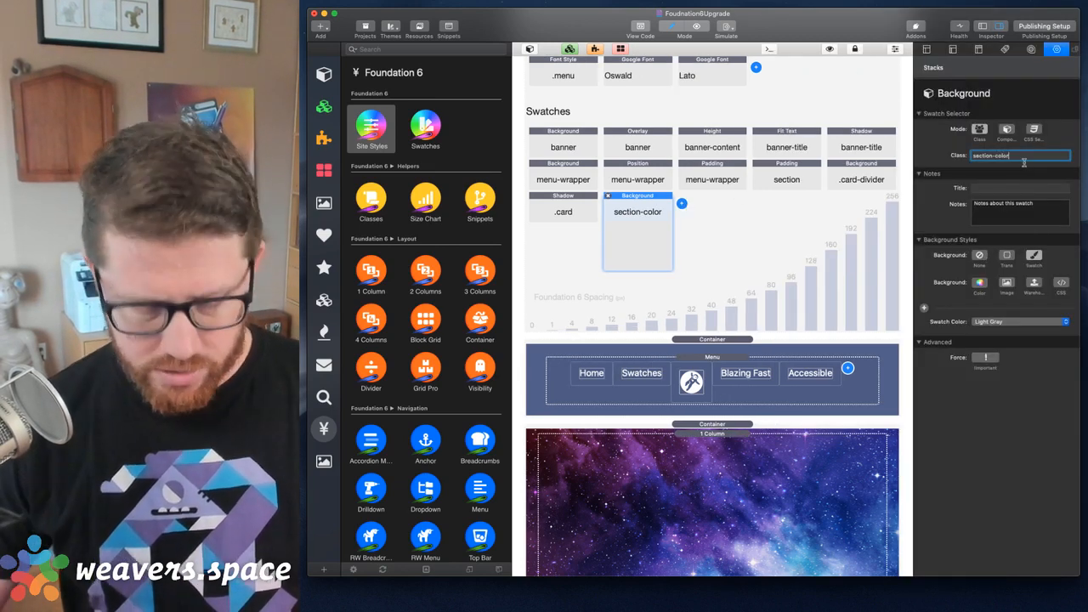
{"action": "key", "text": "Tab"}
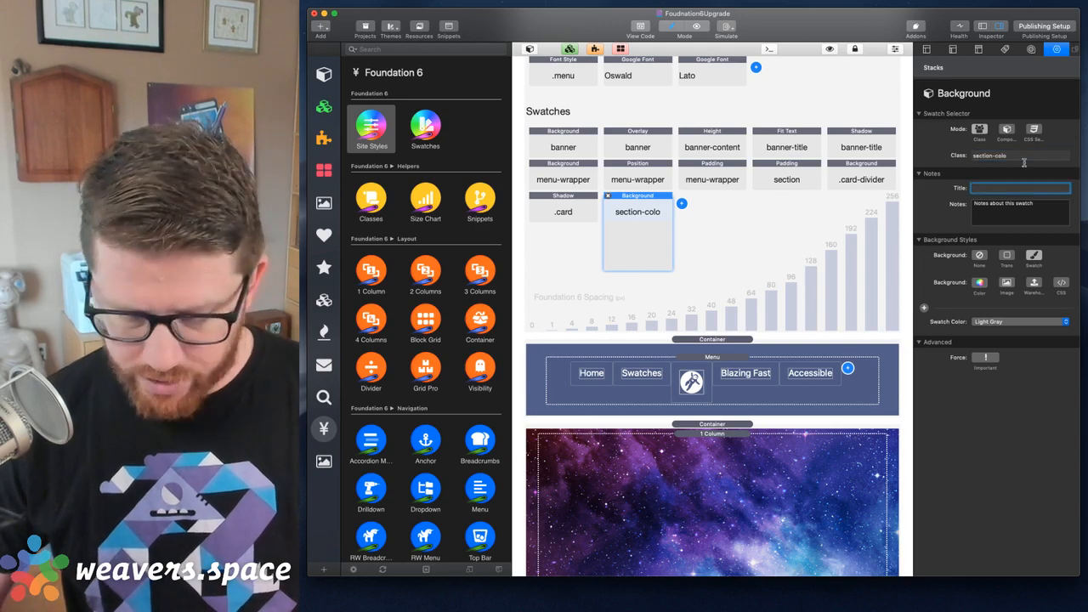
- Preview the page in the web browser and in the built-in preview, and return to edit mode
{"action": "key", "text": "shift+super+r"}
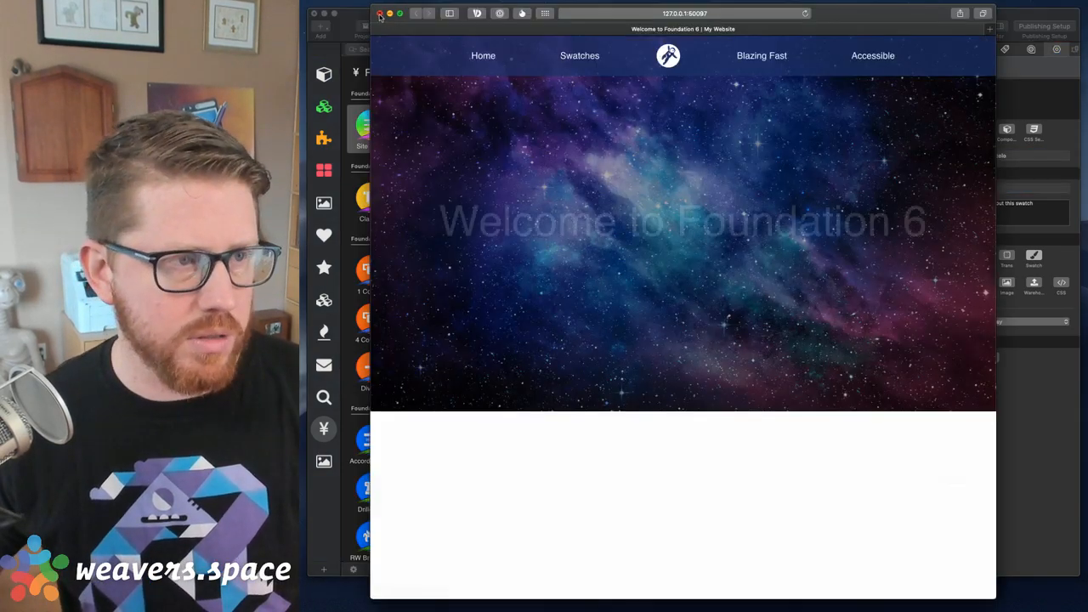
{"action": "left_click", "coordinate": [380, 14]}
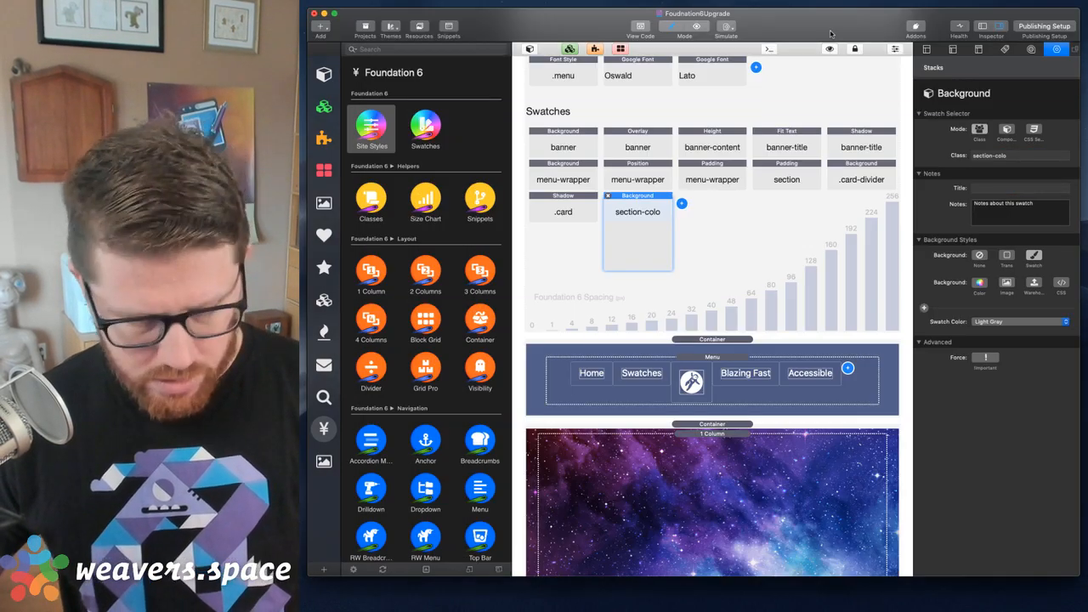
{"action": "key", "text": "super+r"}
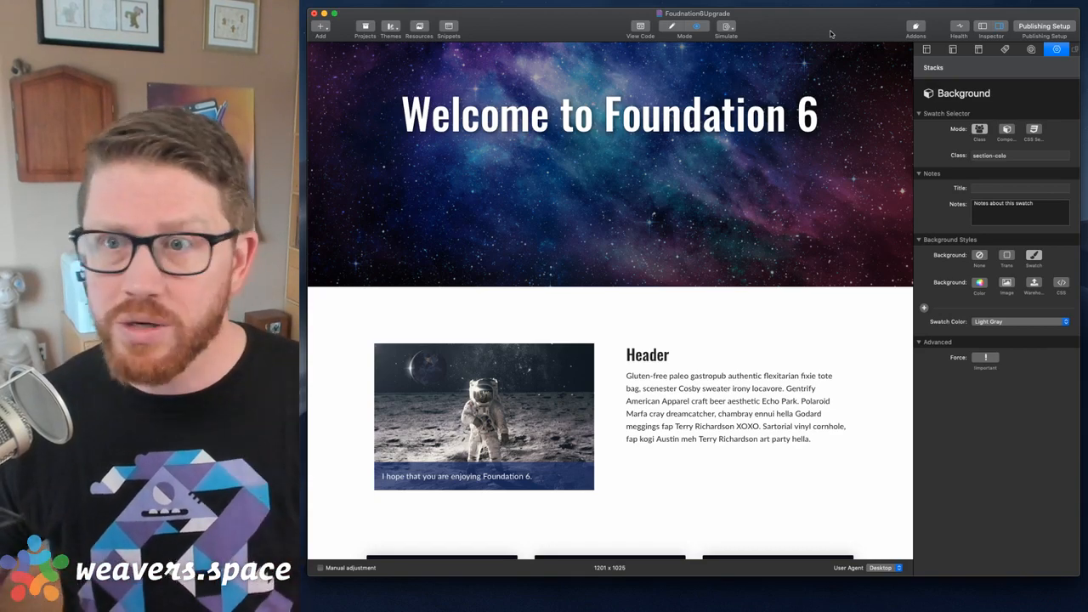
{"action": "key", "text": "super+r"}
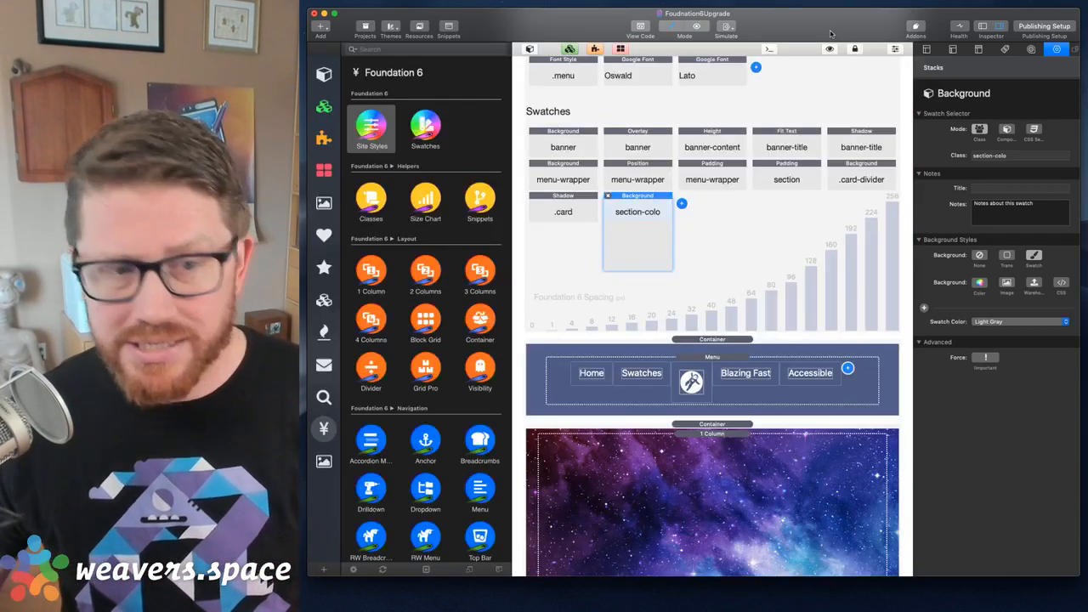
- Restore the Background swatch's class name to section-color
{"action": "left_click", "coordinate": [1016, 158]}
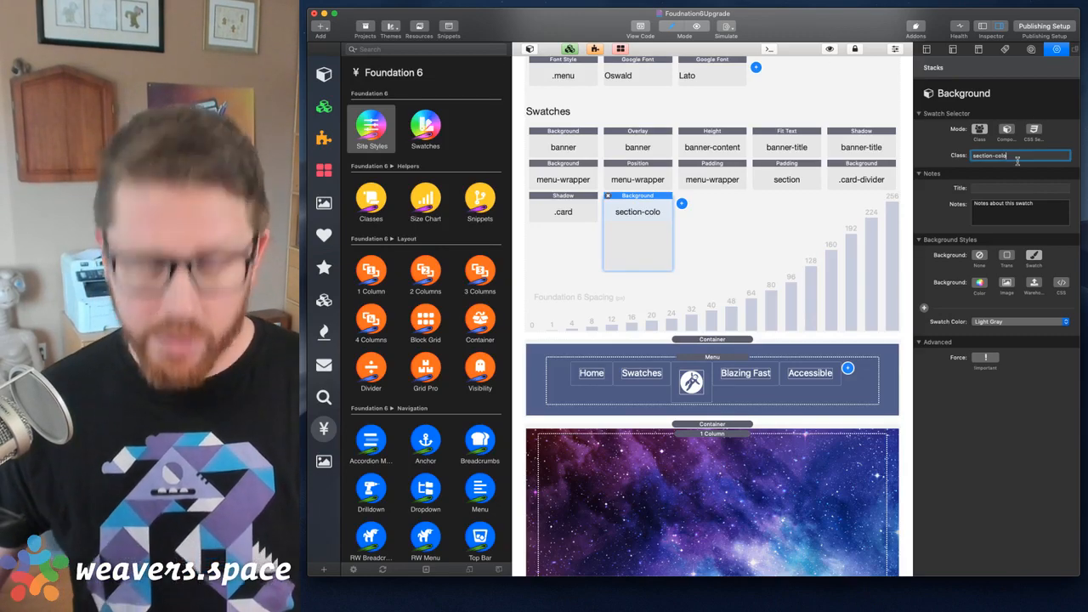
{"action": "type", "text": "r"}
{"action": "key", "text": "Tab"}
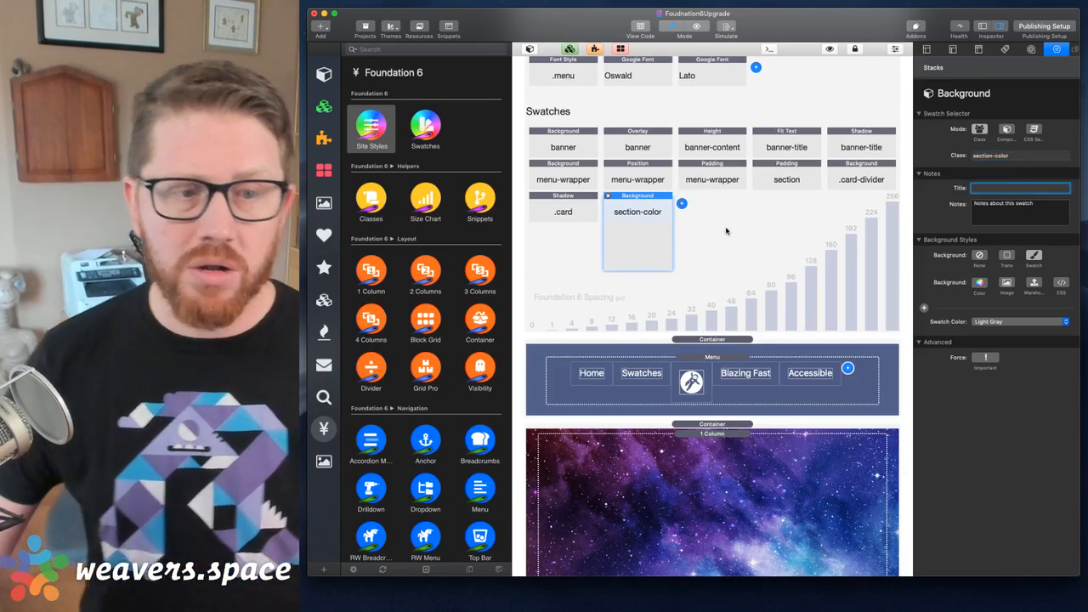
- Select Site Styles and examine its component colors, text colors, features, fonts and swatches
{"action": "left_click", "coordinate": [725, 230]}
{"action": "scroll", "coordinate": [726, 230], "scroll_direction": "up", "scroll_amount": 5}
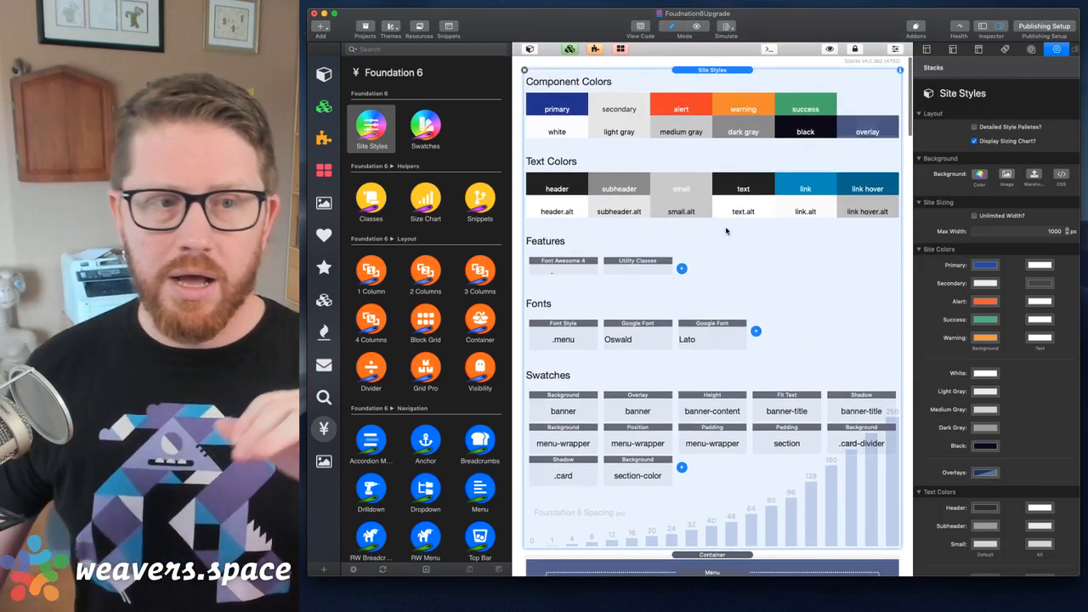
{"action": "key", "text": "super+Tab"}
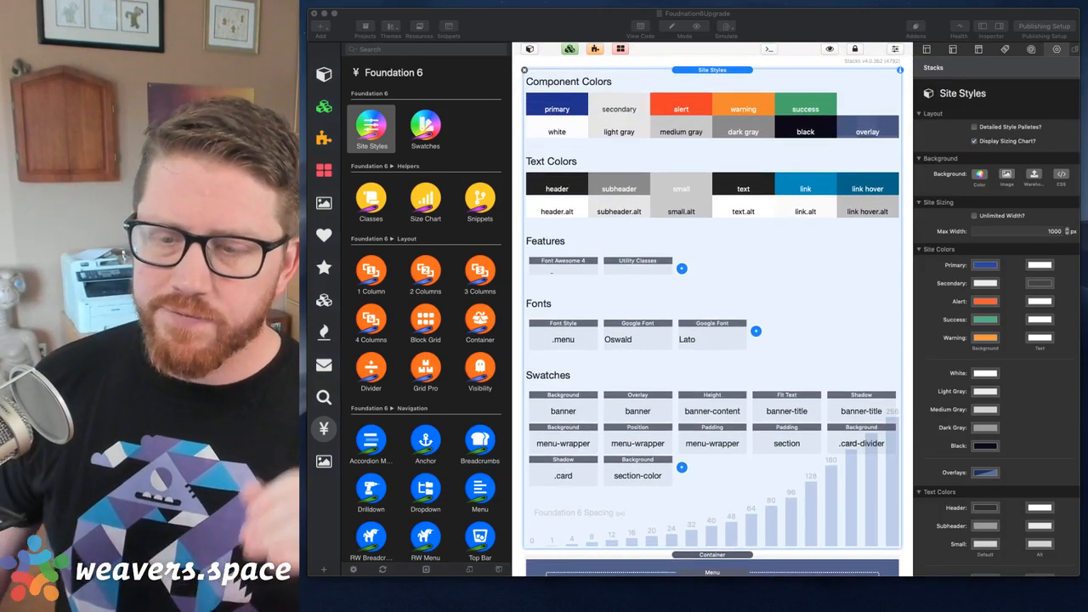
{"action": "scroll", "coordinate": [783, 201], "scroll_direction": "down", "scroll_amount": 1}
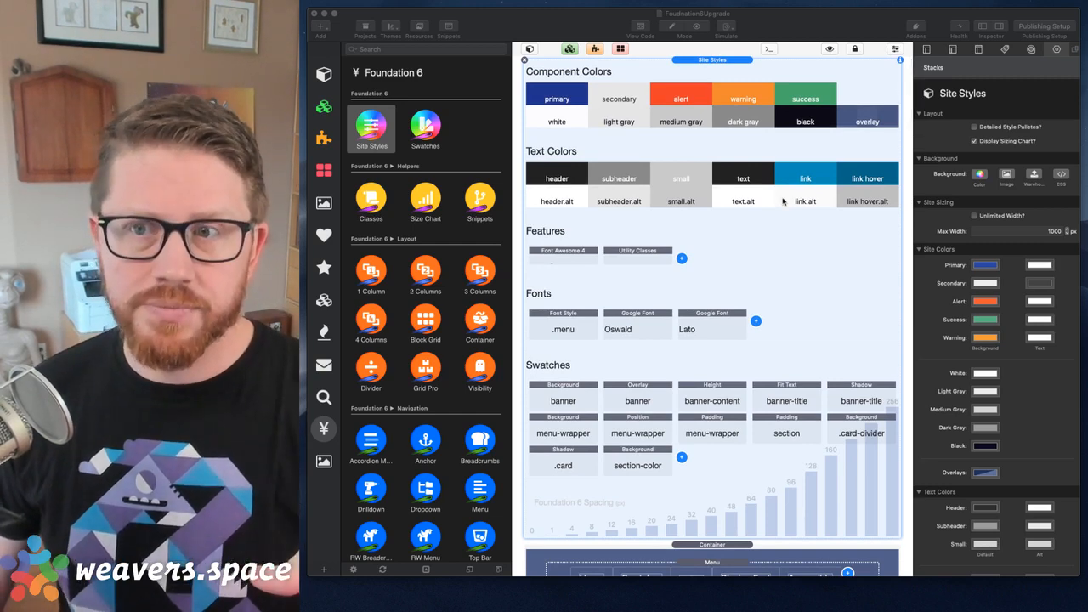
{"action": "scroll", "coordinate": [783, 201], "scroll_direction": "down", "scroll_amount": 3}
{"action": "scroll", "coordinate": [782, 201], "scroll_direction": "up", "scroll_amount": 4}
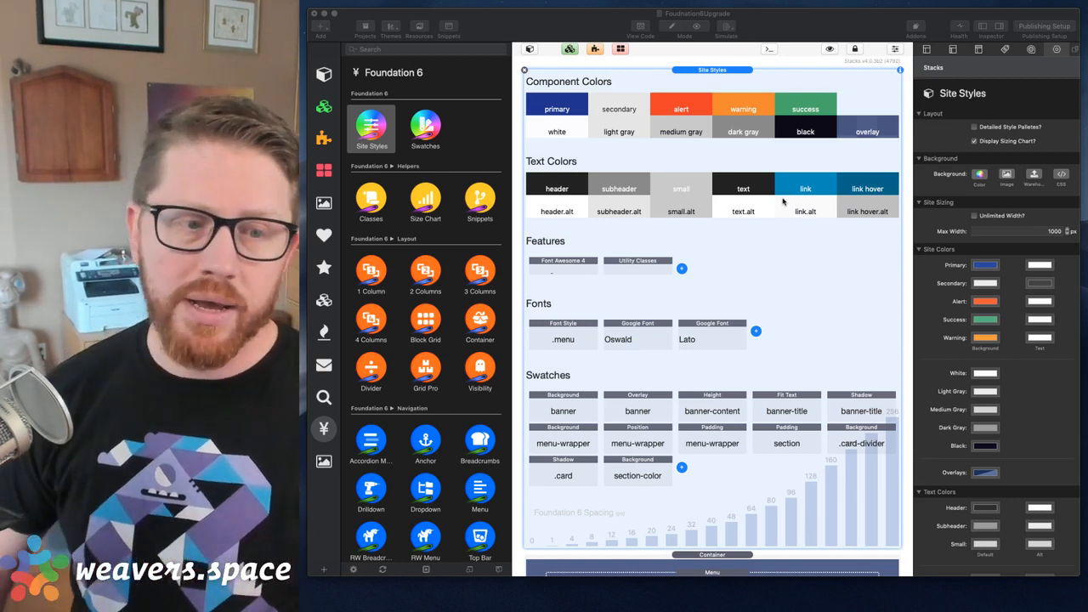
{"action": "scroll", "coordinate": [739, 206], "scroll_direction": "down", "scroll_amount": 2}
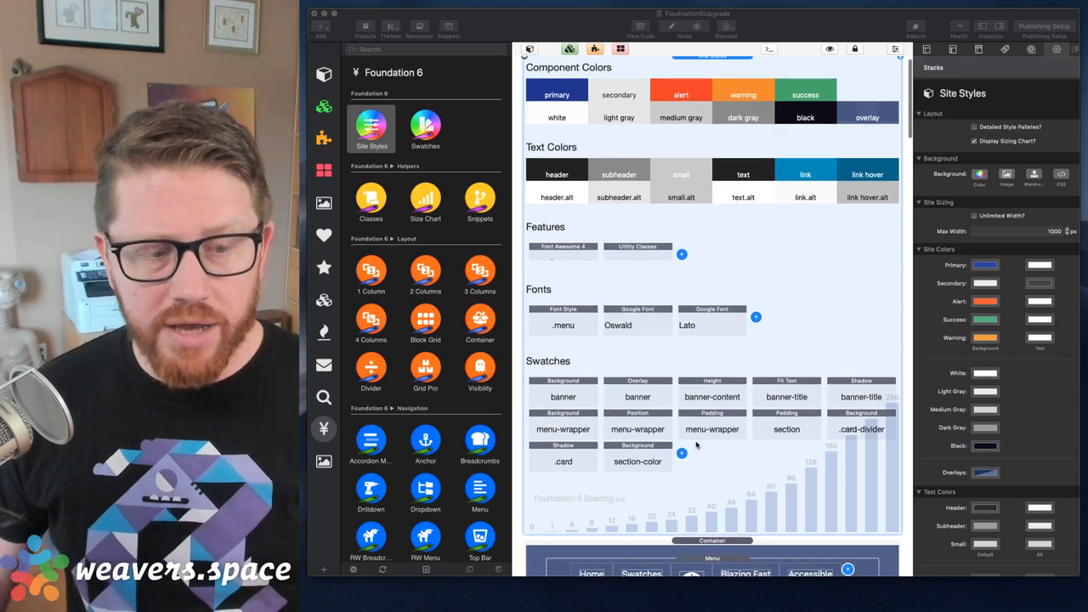
{"action": "scroll", "coordinate": [712, 412], "scroll_direction": "down", "scroll_amount": 1}
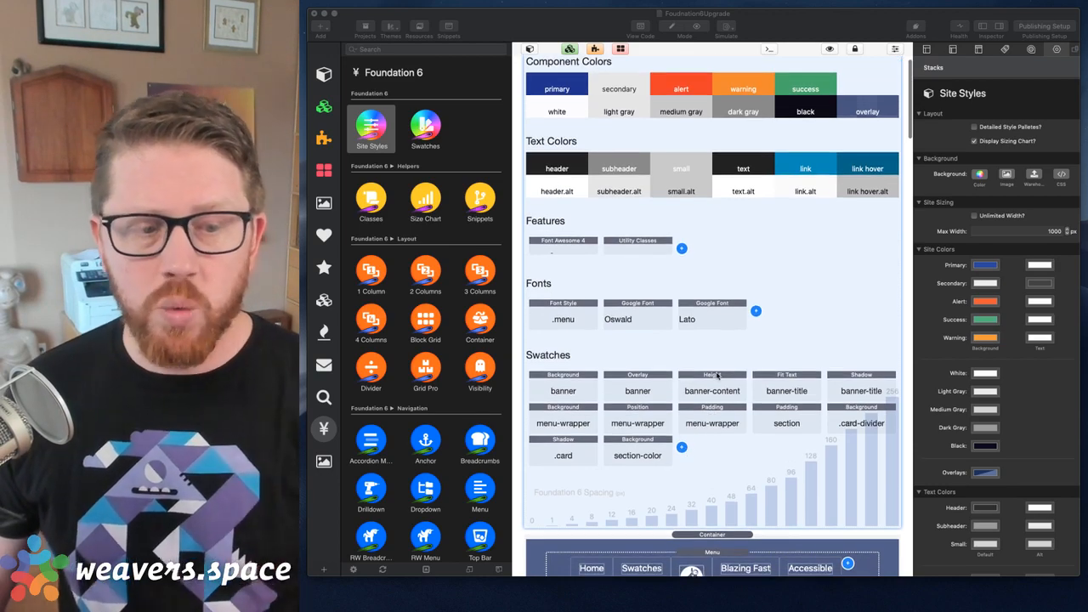
{"action": "left_click", "coordinate": [718, 378]}
{"action": "left_click", "coordinate": [807, 259]}
{"action": "scroll", "coordinate": [807, 259], "scroll_direction": "down", "scroll_amount": 5}
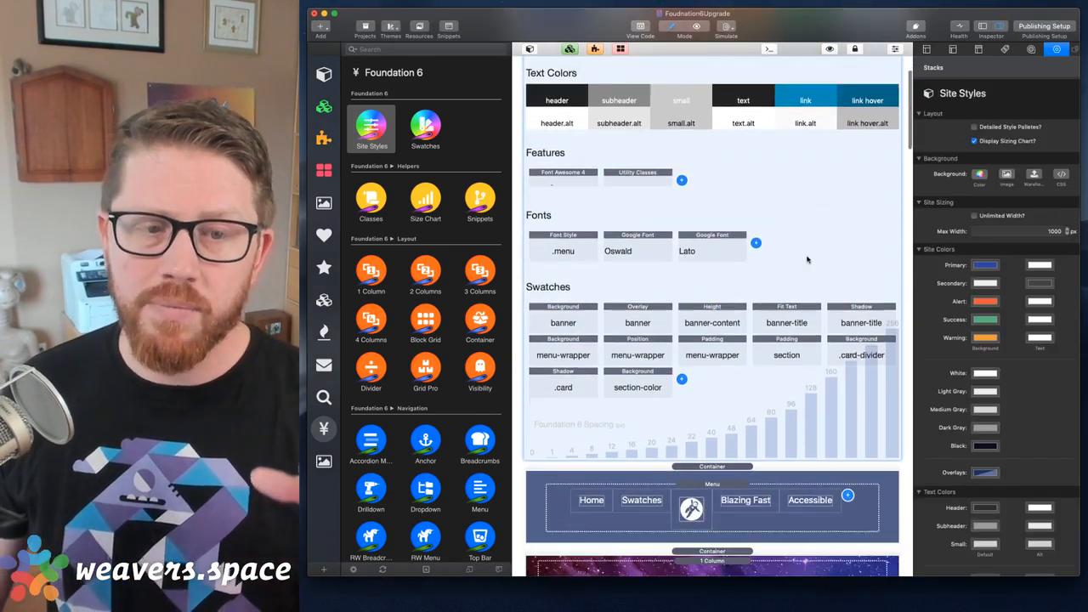
{"action": "scroll", "coordinate": [807, 259], "scroll_direction": "down", "scroll_amount": 5}
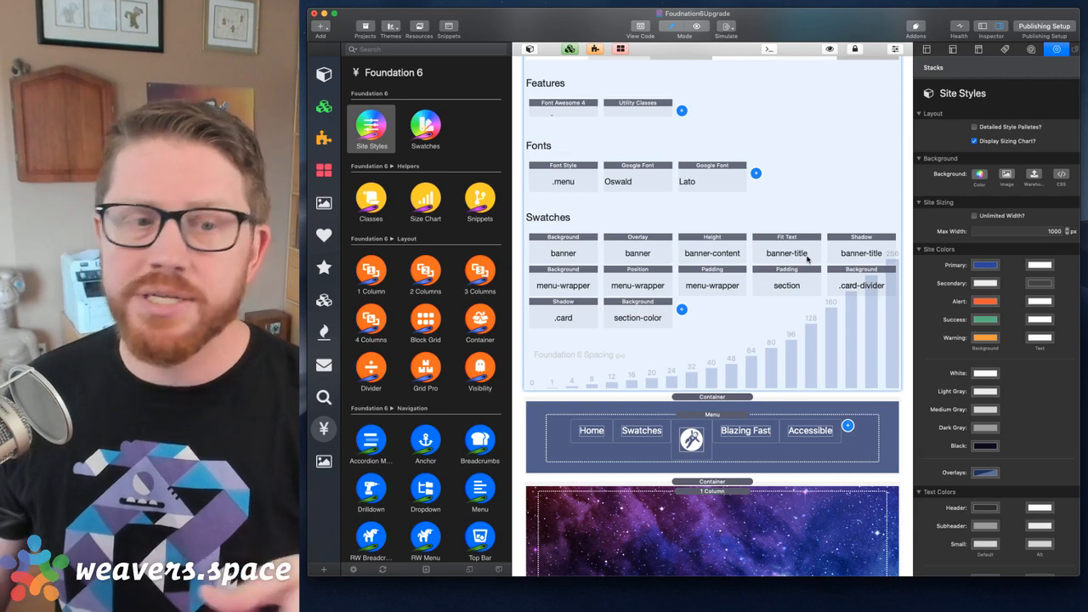
- Hide the stack settings and look through the swatch types that can be added under Swatches
{"action": "left_click", "coordinate": [994, 23]}
{"action": "scroll", "coordinate": [789, 286], "scroll_direction": "down", "scroll_amount": 5}
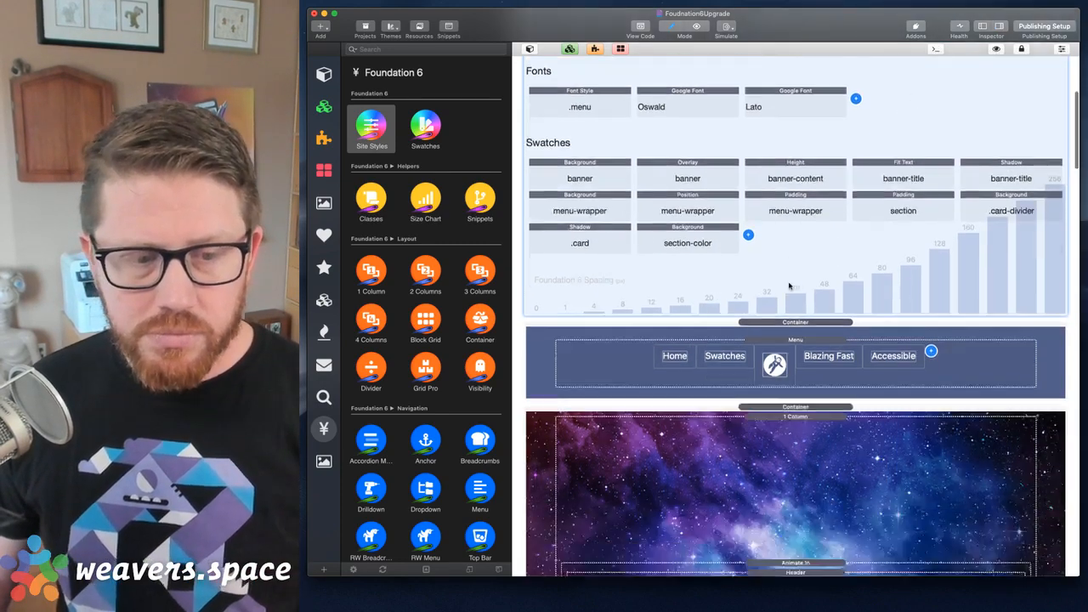
{"action": "scroll", "coordinate": [788, 287], "scroll_direction": "down", "scroll_amount": 8}
{"action": "scroll", "coordinate": [789, 287], "scroll_direction": "up", "scroll_amount": 12}
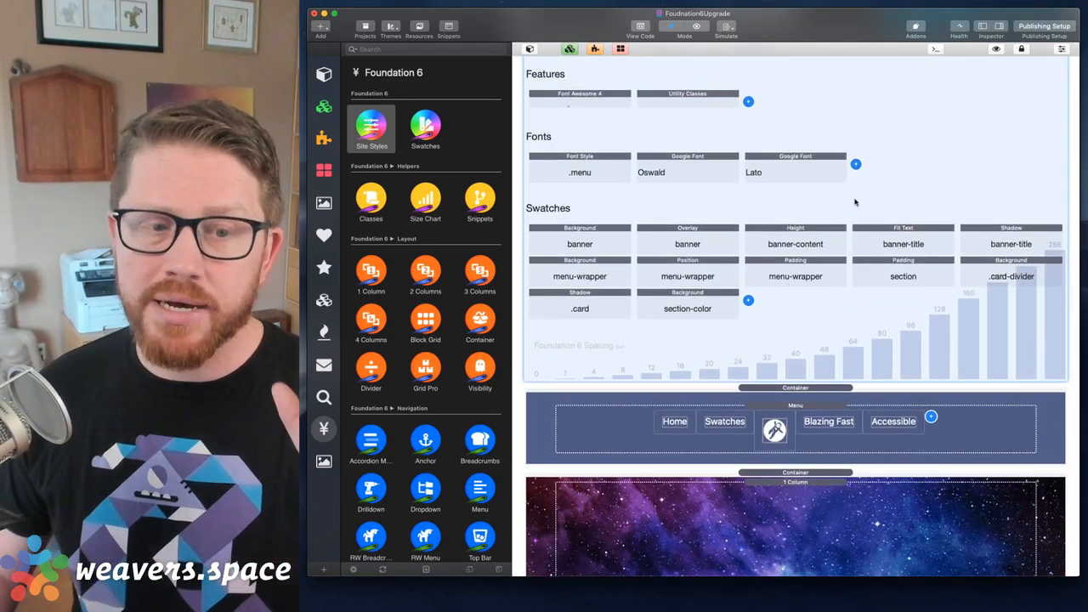
{"action": "left_click", "coordinate": [748, 300]}
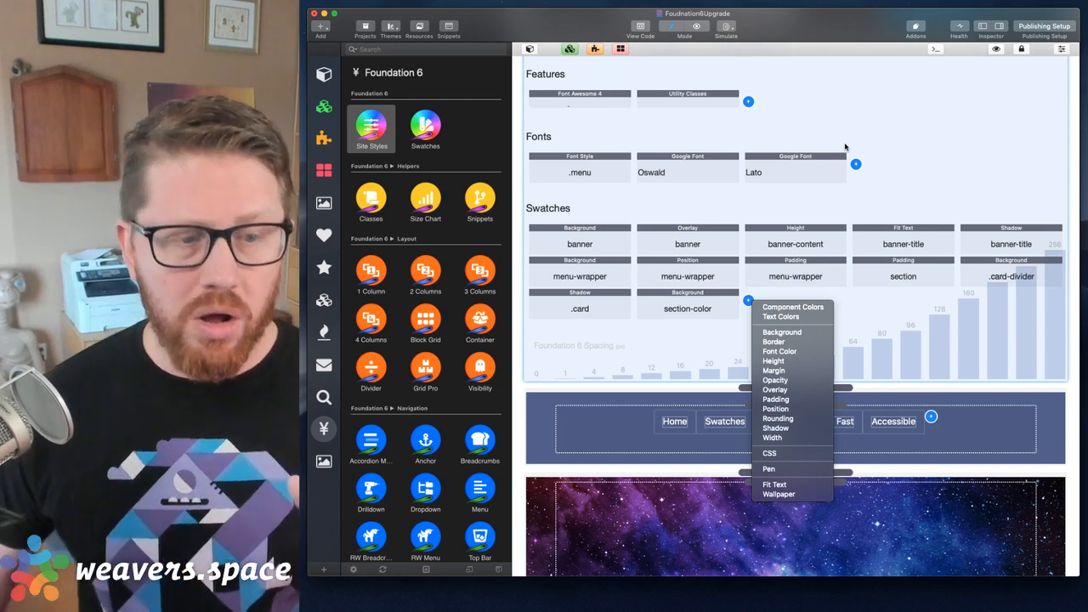
{"action": "left_click", "coordinate": [846, 147]}
- Try the image, warehouse and CSS background options on the section-color swatch, switch them off again, and reselect Site Styles
{"action": "left_click", "coordinate": [702, 301]}
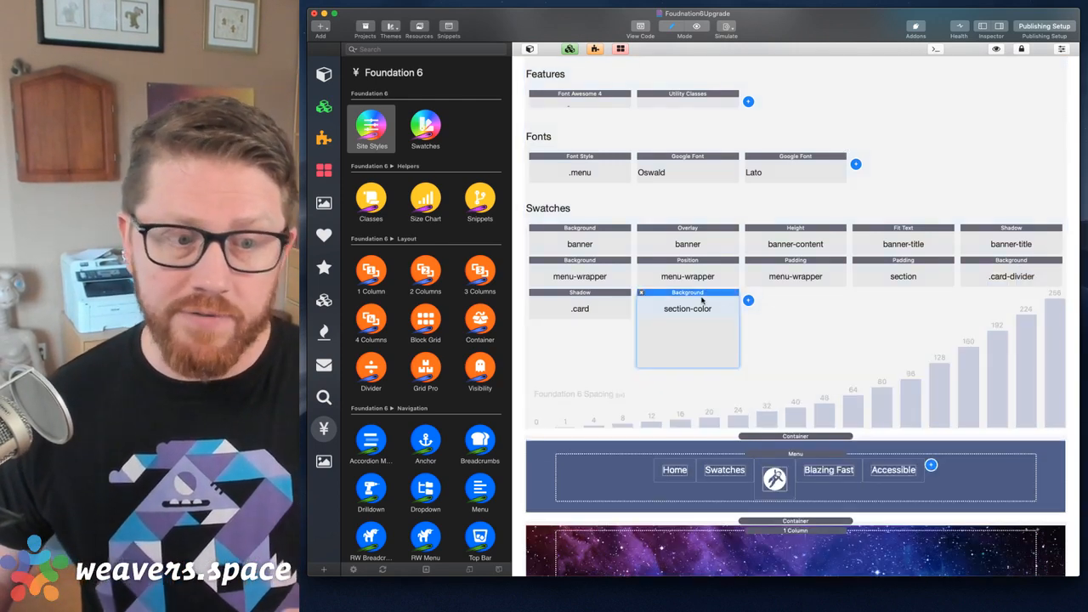
{"action": "double_click", "coordinate": [702, 300]}
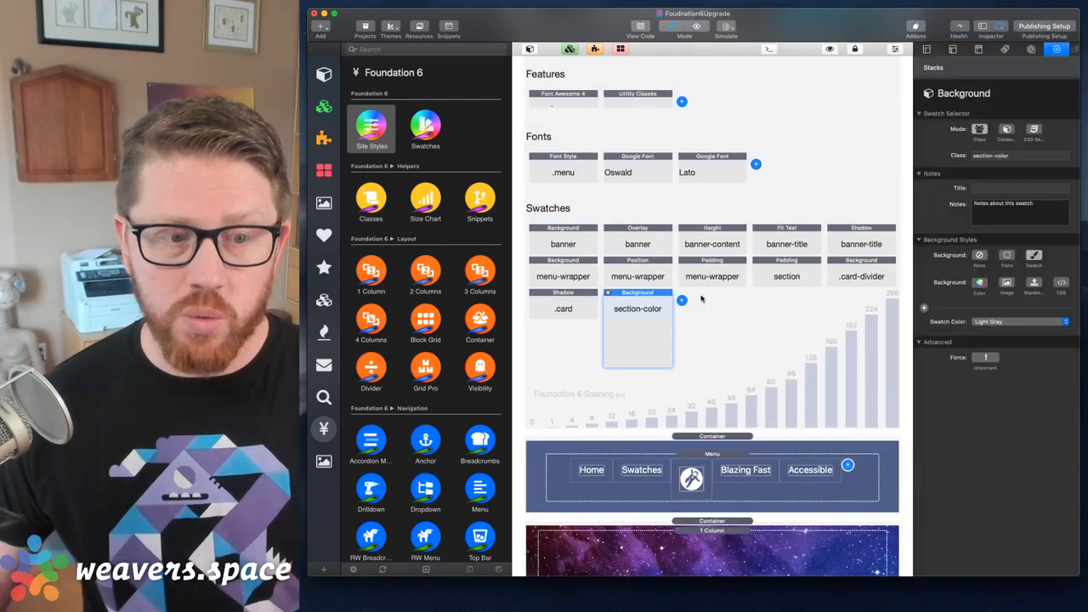
{"action": "left_click", "coordinate": [1006, 282]}
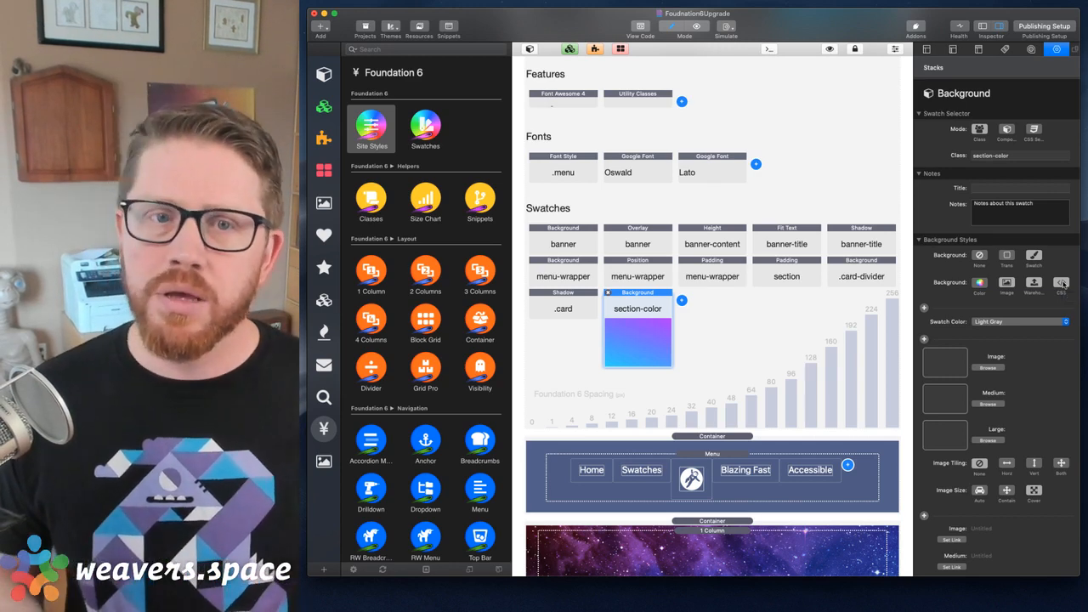
{"action": "left_click", "coordinate": [1061, 284]}
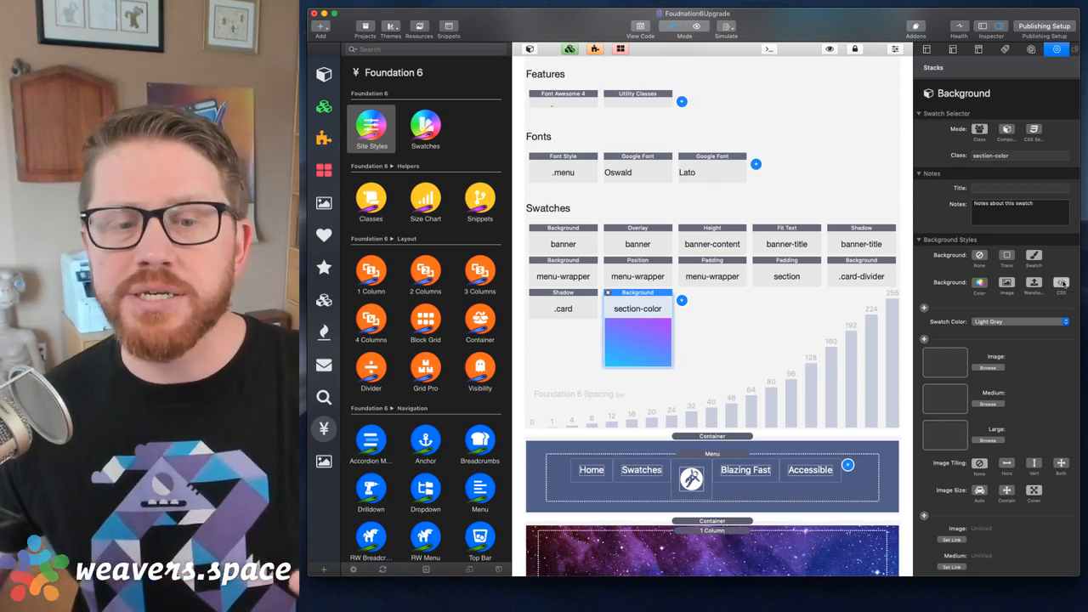
{"action": "left_click", "coordinate": [1034, 285]}
{"action": "left_click", "coordinate": [1008, 285]}
{"action": "left_click", "coordinate": [1006, 283]}
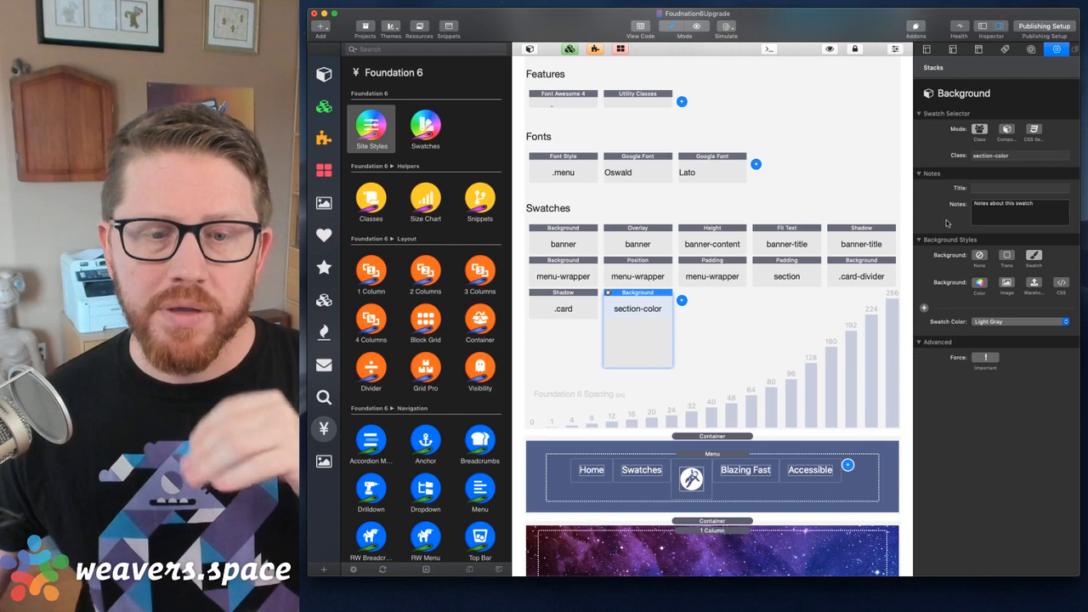
{"action": "left_click", "coordinate": [693, 320]}
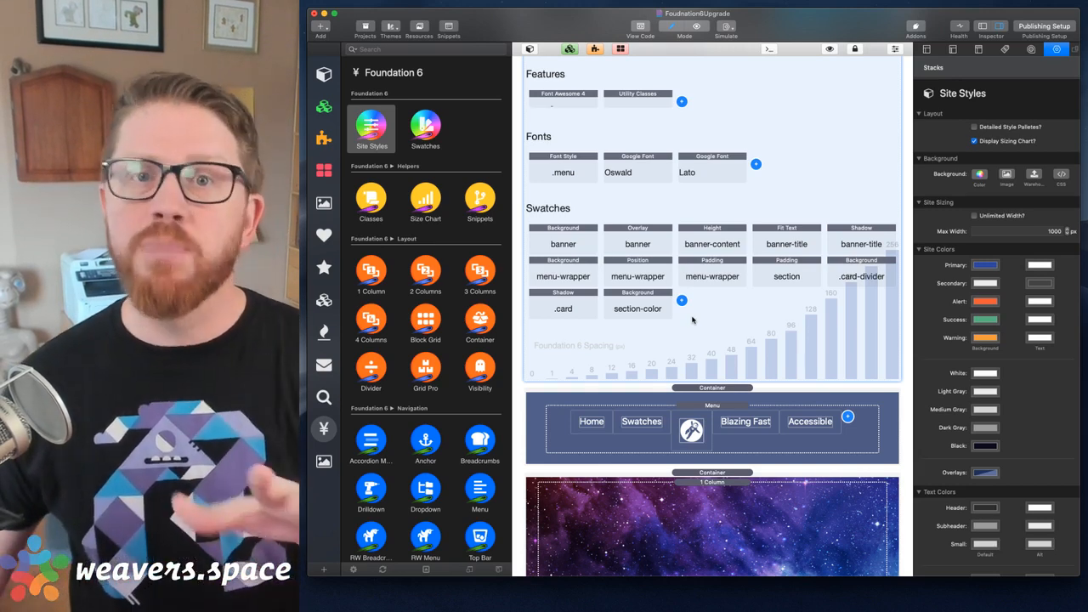
- Inspect the class name of the section-color Background swatch, and reselect Site Styles
{"action": "left_click", "coordinate": [643, 298]}
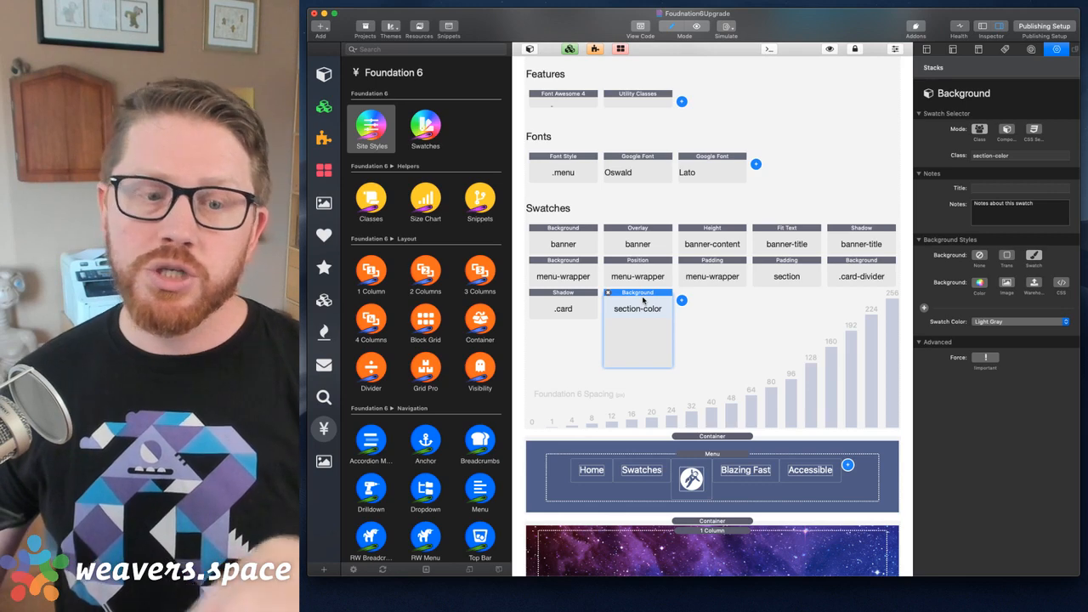
{"action": "left_click", "coordinate": [1013, 158]}
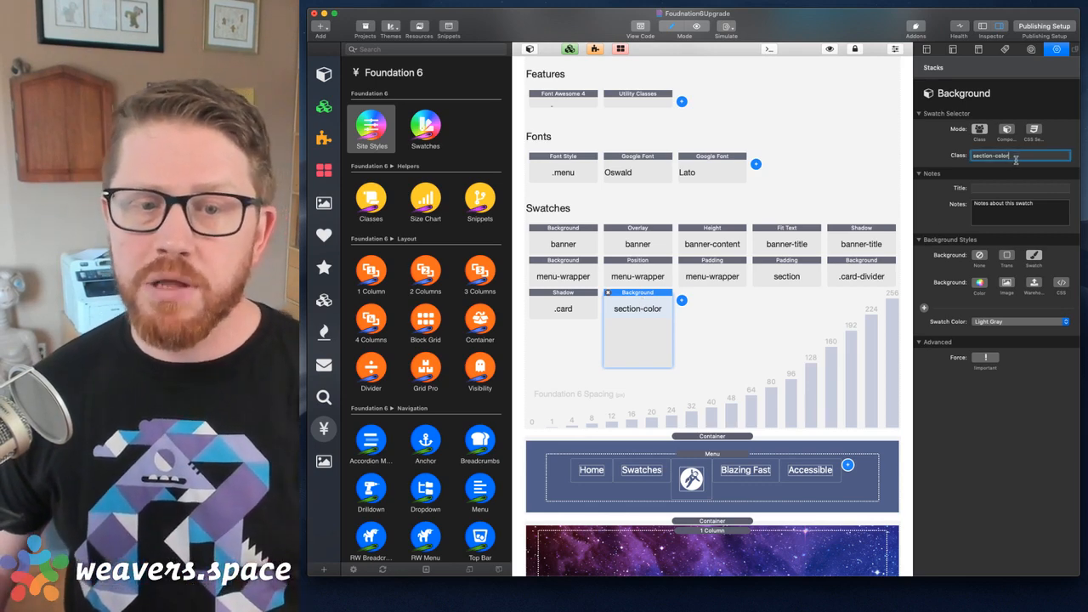
{"action": "left_click_drag", "start_coordinate": [1014, 160], "coordinate": [890, 164]}
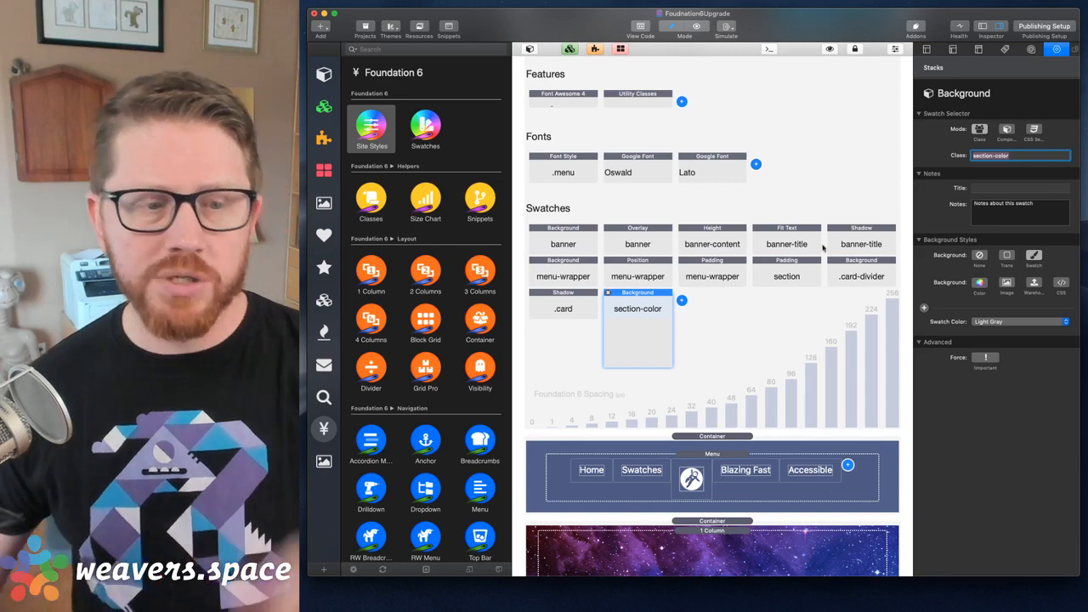
{"action": "left_click", "coordinate": [783, 304]}
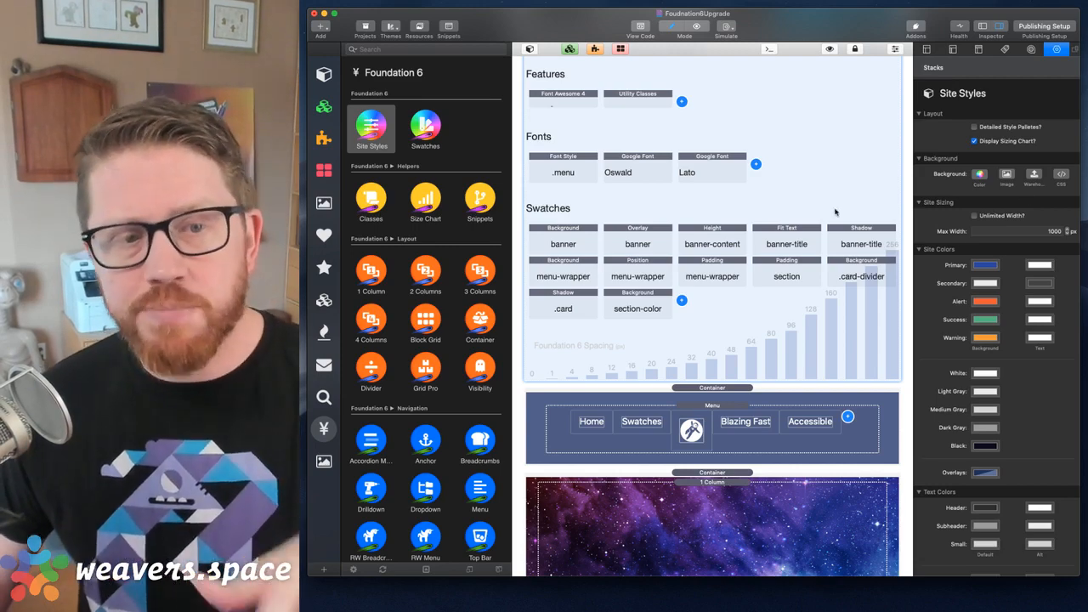
- Compare the custom classes of the menu container and the banner container with the swatches in Site Styles
{"action": "scroll", "coordinate": [814, 187], "scroll_direction": "up", "scroll_amount": 5}
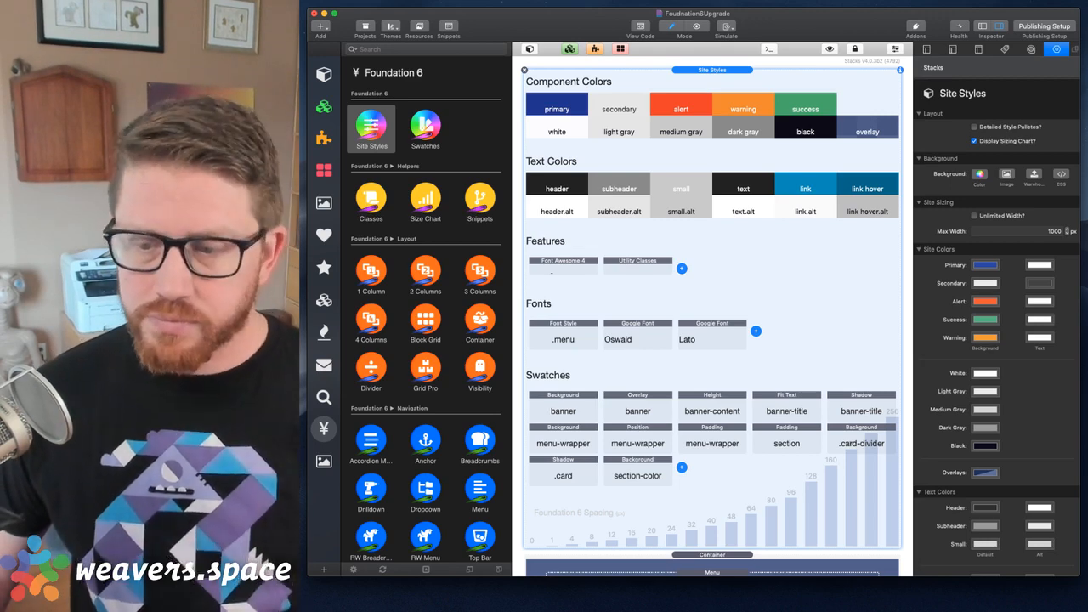
{"action": "scroll", "coordinate": [824, 331], "scroll_direction": "down", "scroll_amount": 3}
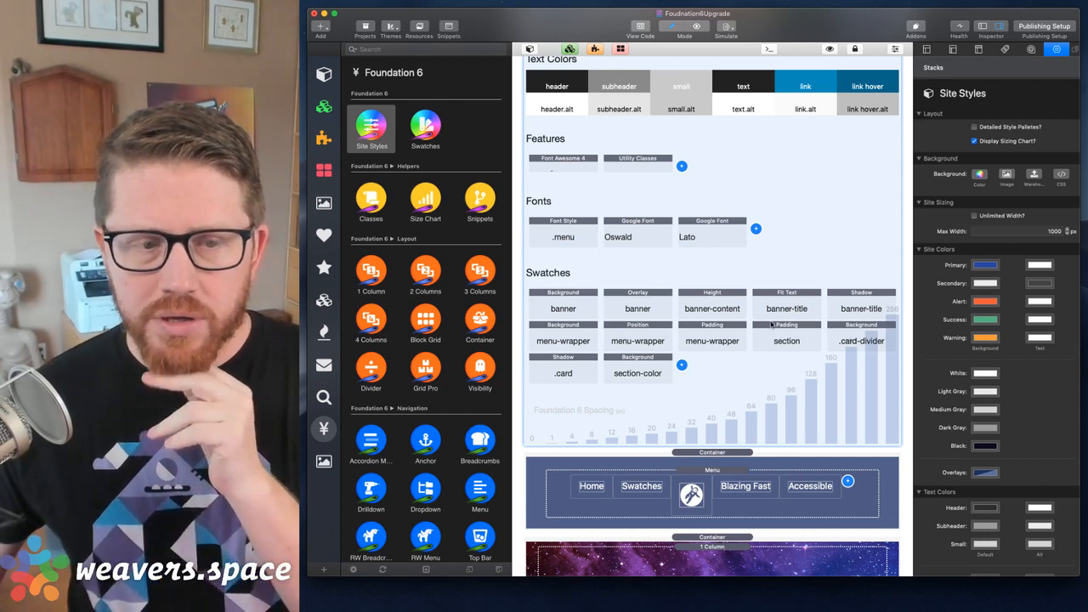
{"action": "scroll", "coordinate": [772, 238], "scroll_direction": "down", "scroll_amount": 2}
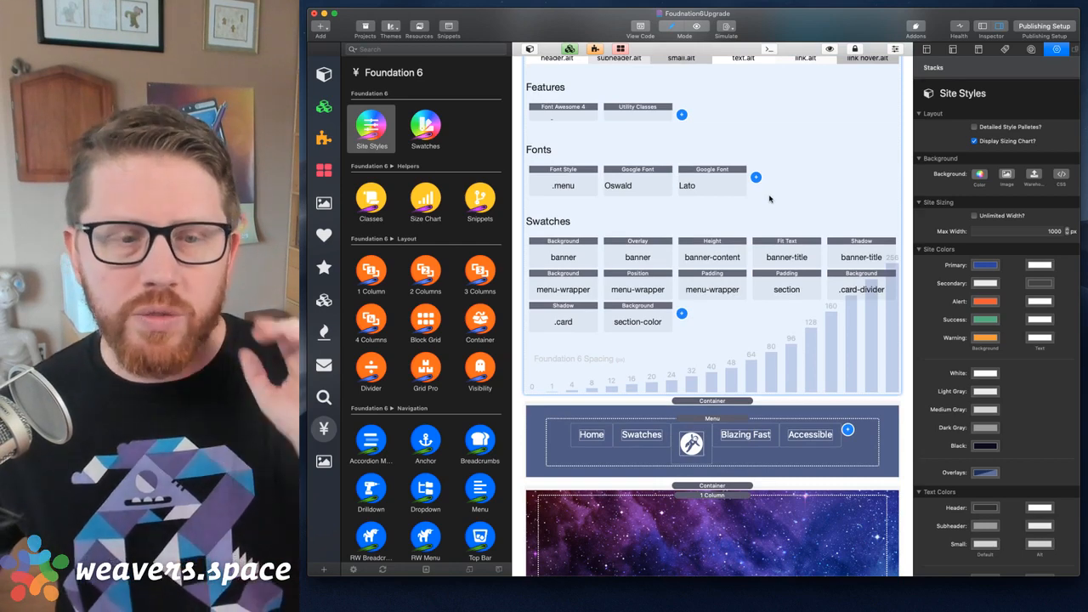
{"action": "left_click", "coordinate": [759, 422]}
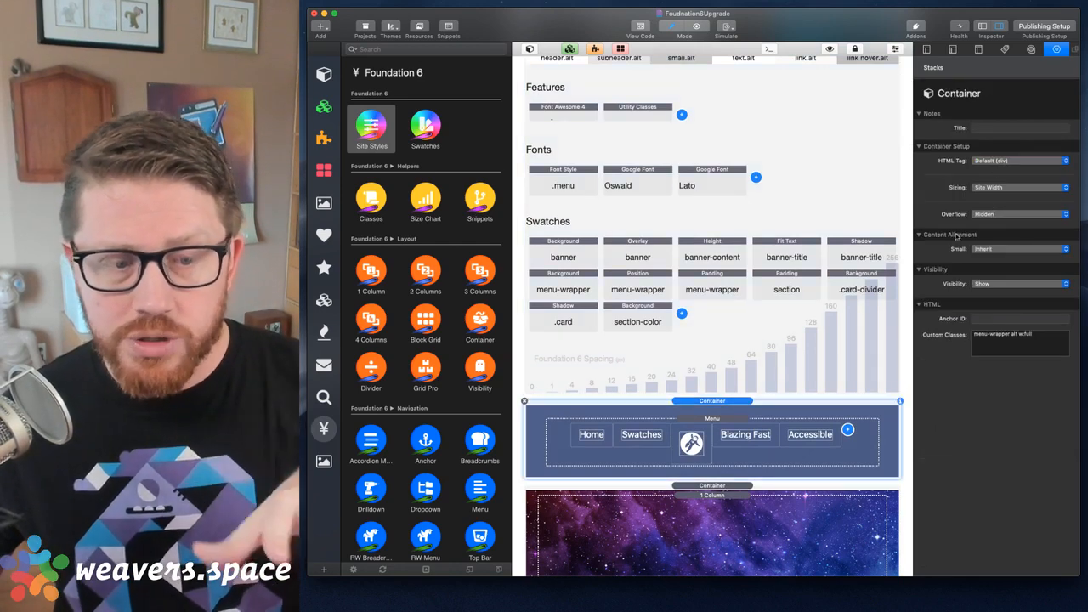
{"action": "left_click", "coordinate": [730, 422]}
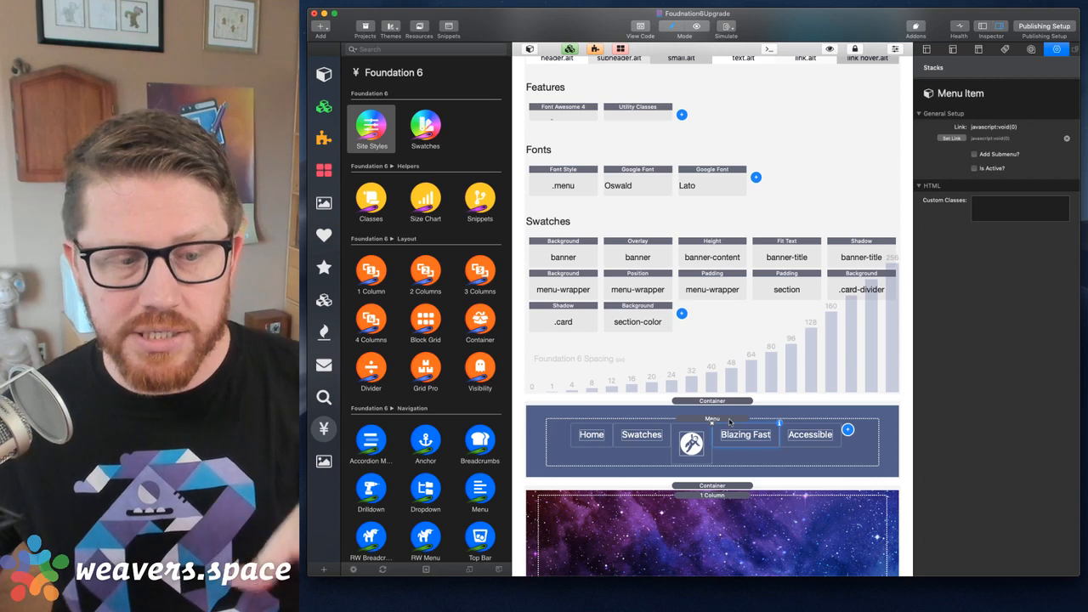
{"action": "left_click", "coordinate": [730, 421]}
{"action": "left_click", "coordinate": [735, 487]}
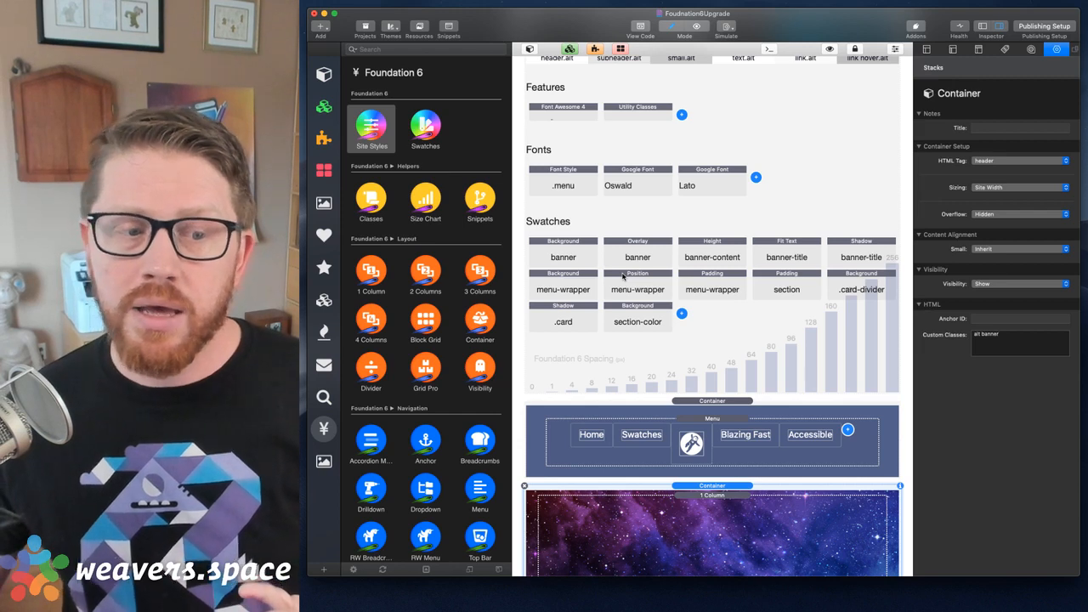
{"action": "scroll", "coordinate": [712, 340], "scroll_direction": "down", "scroll_amount": 3}
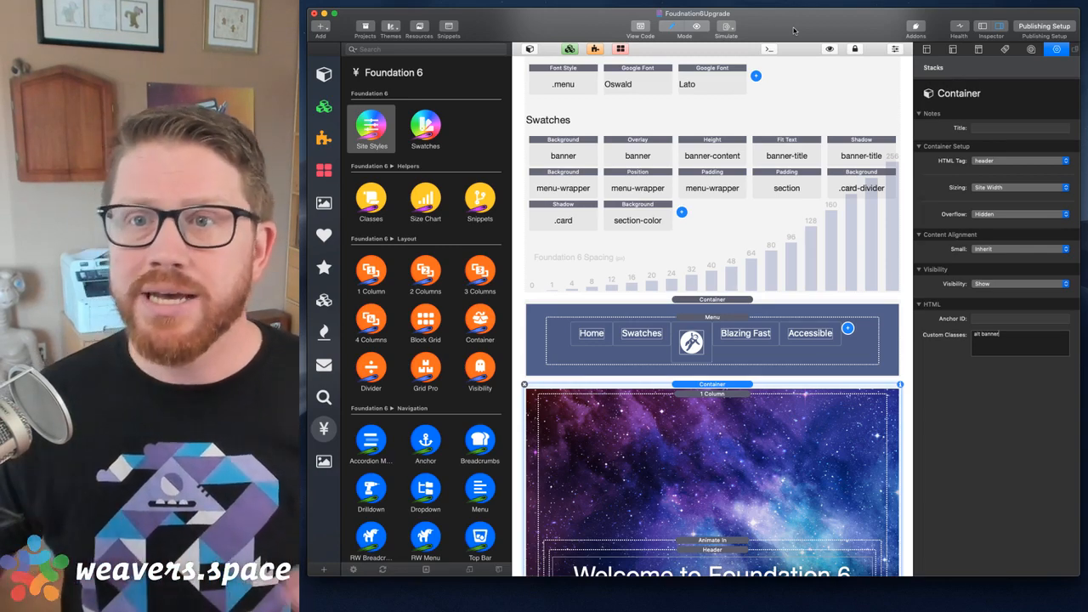
- Return to the start of the page and hide the stack settings inspector to widen the editing area
{"action": "key", "text": "super+Tab"}
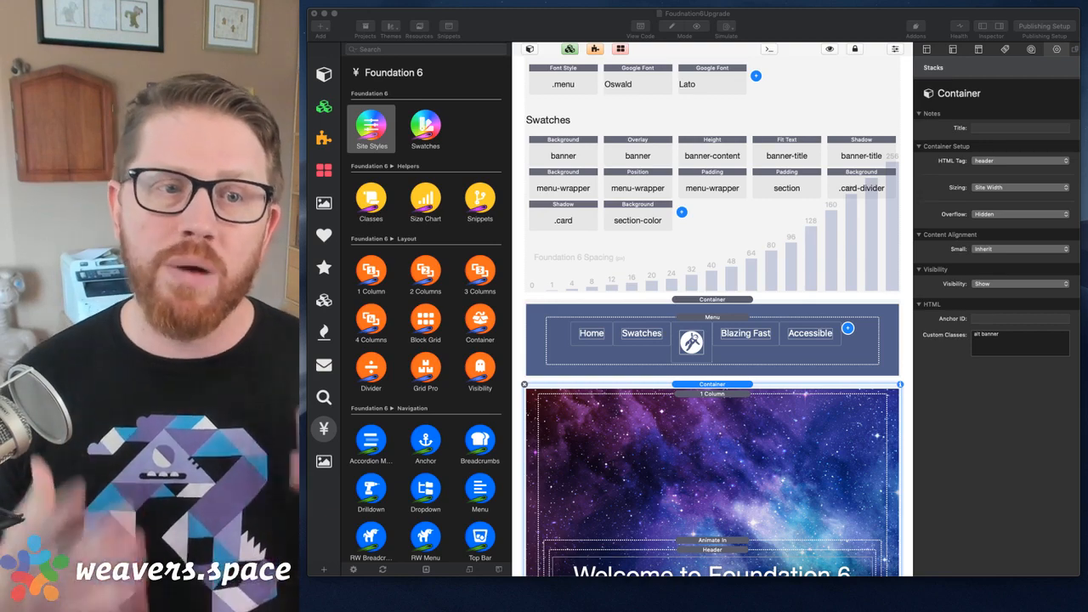
{"action": "scroll", "coordinate": [831, 233], "scroll_direction": "up", "scroll_amount": 8}
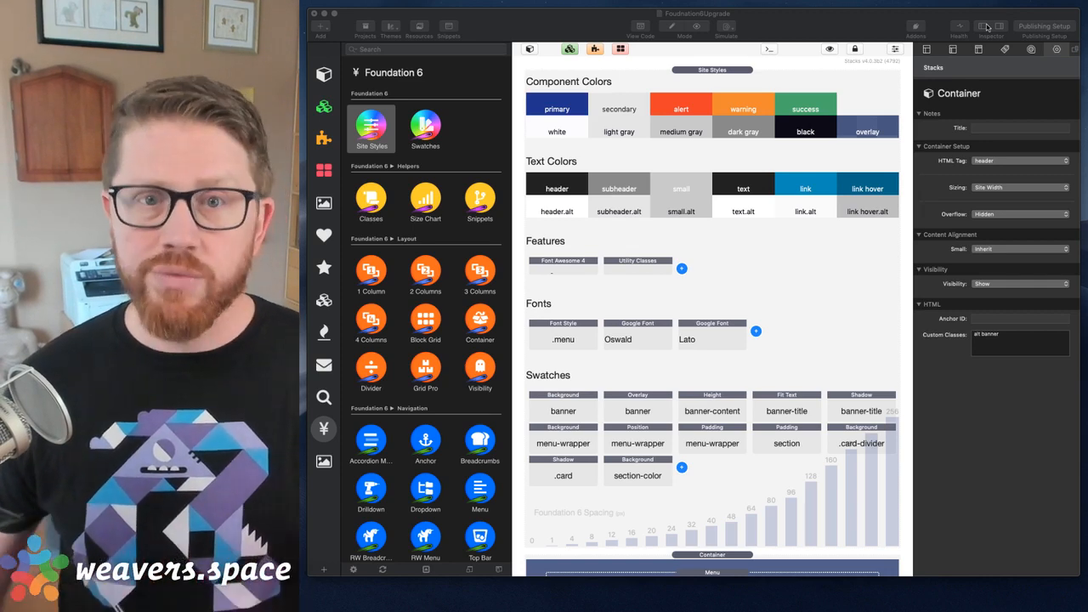
{"action": "left_click", "coordinate": [986, 28]}
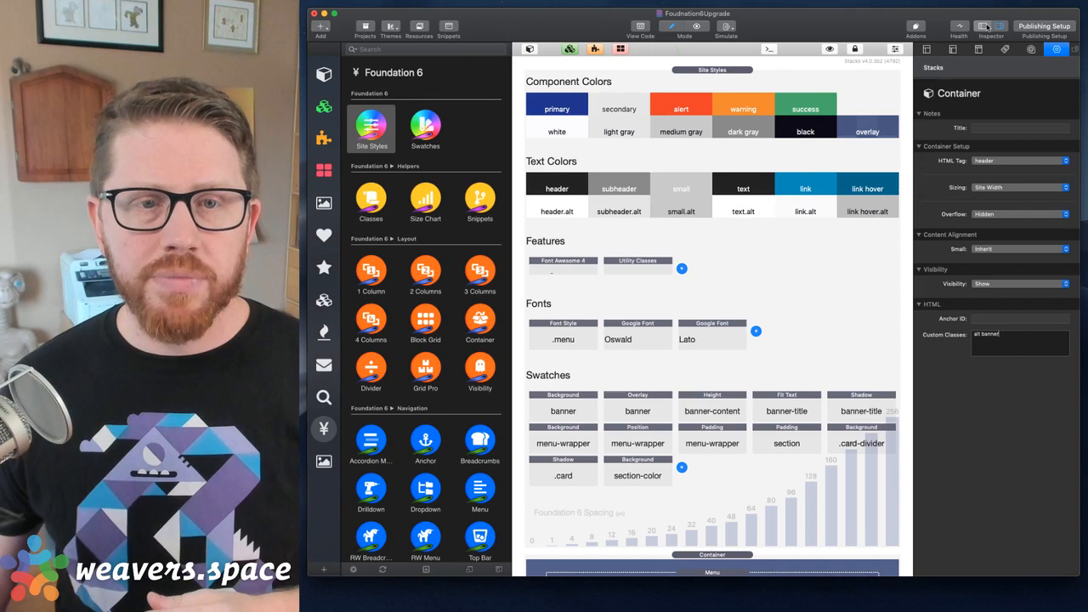
{"action": "left_click", "coordinate": [985, 27]}
{"action": "left_click", "coordinate": [984, 27]}
{"action": "left_click", "coordinate": [1001, 27]}
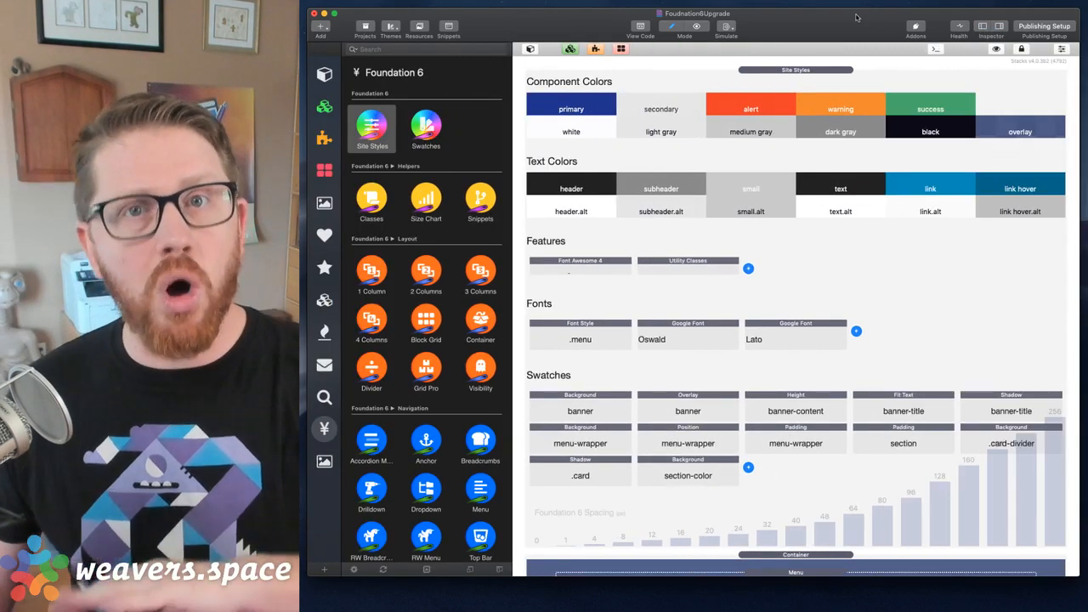
- Look through the page from Site Styles to the two-column section, and preview the page
{"action": "scroll", "coordinate": [762, 183], "scroll_direction": "down", "scroll_amount": 10}
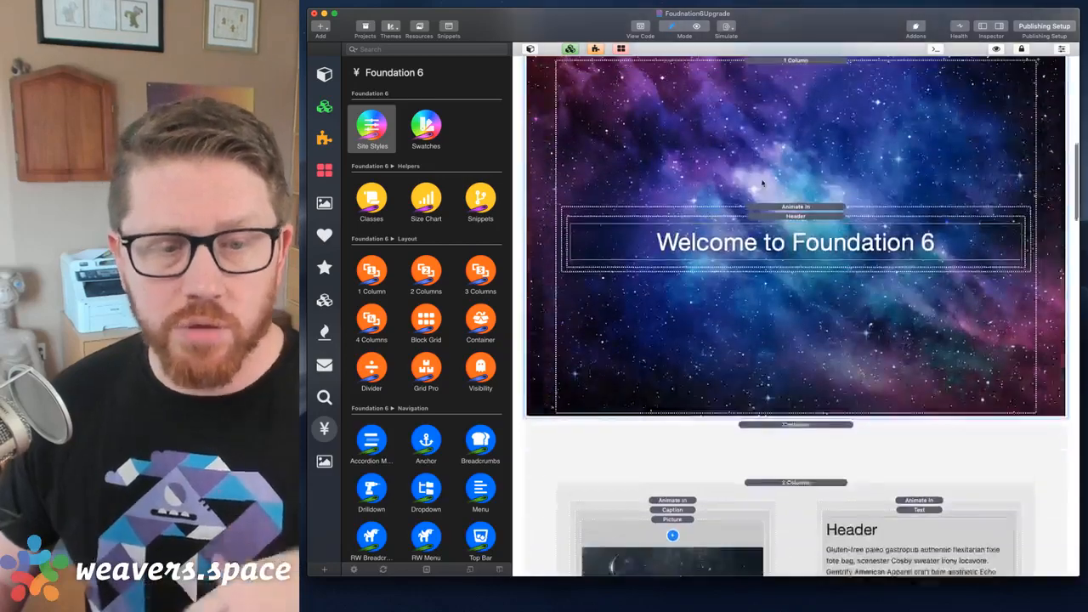
{"action": "scroll", "coordinate": [762, 183], "scroll_direction": "down", "scroll_amount": 5}
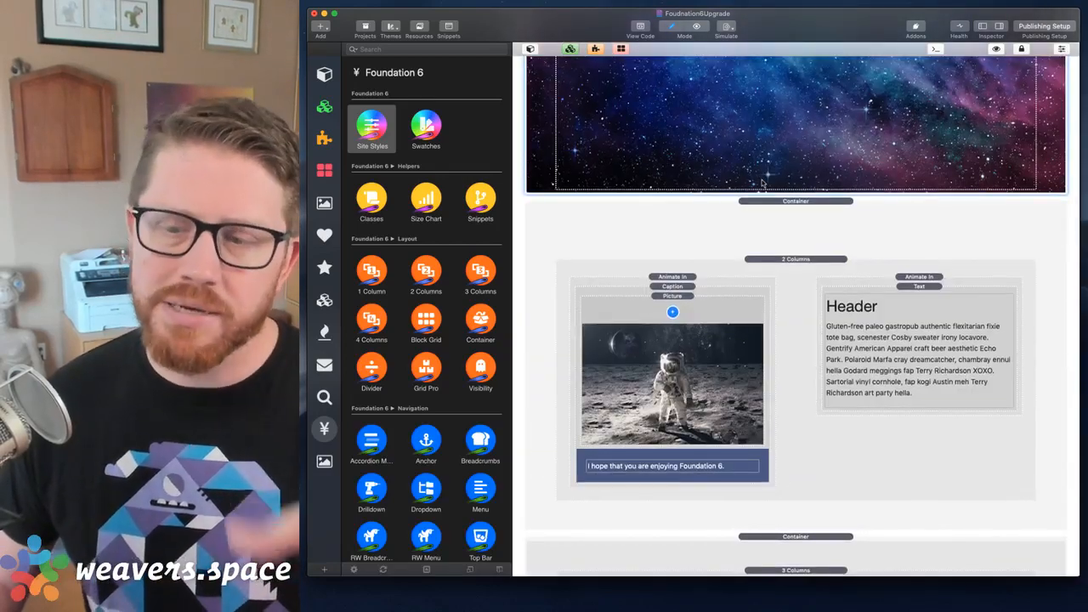
{"action": "scroll", "coordinate": [763, 183], "scroll_direction": "down", "scroll_amount": 1}
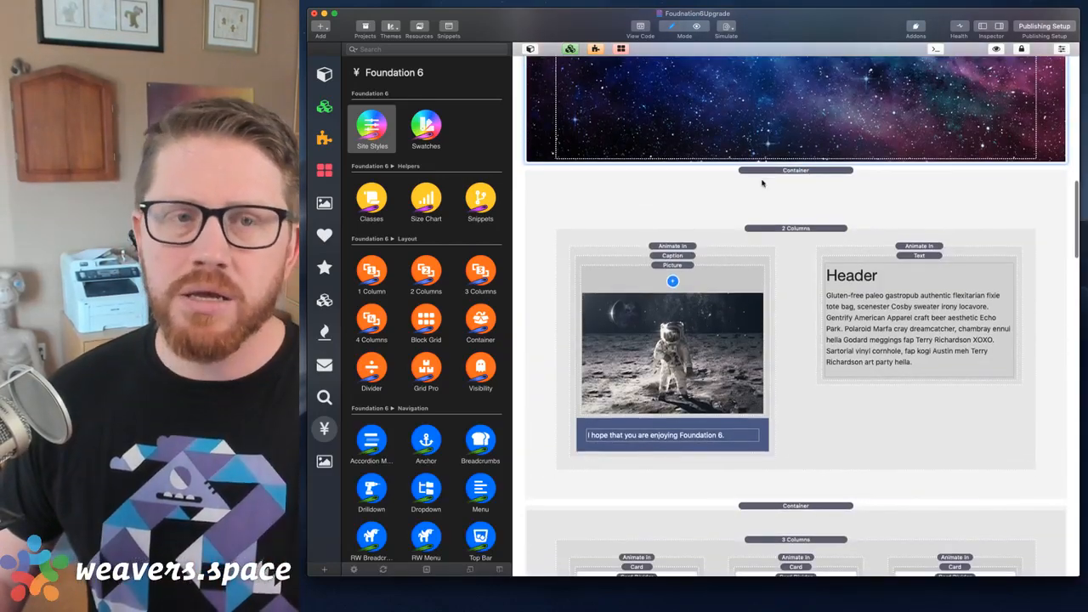
{"action": "scroll", "coordinate": [762, 182], "scroll_direction": "up", "scroll_amount": 15}
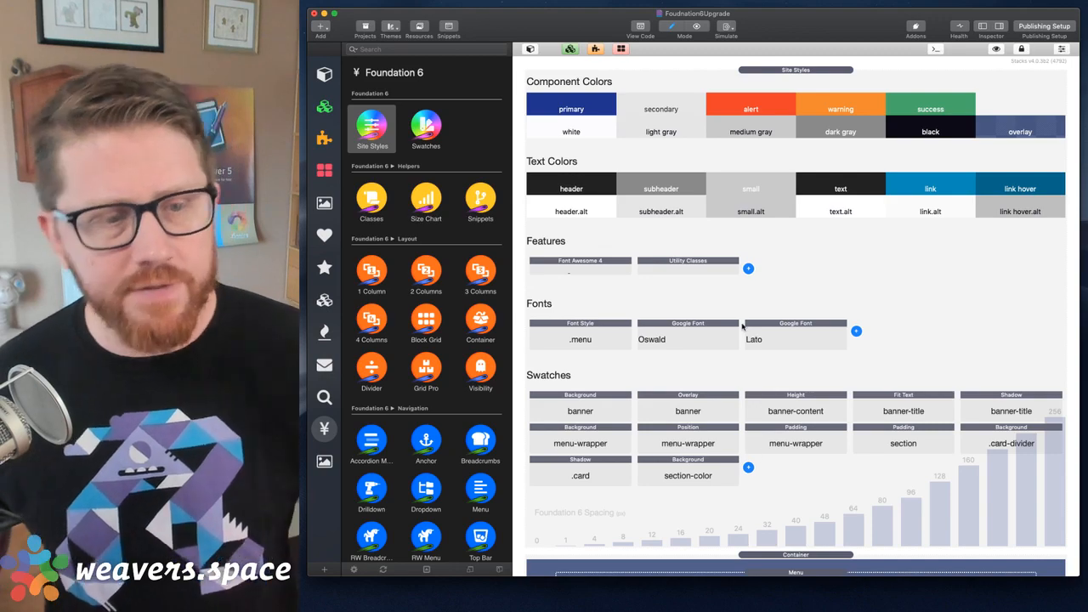
{"action": "scroll", "coordinate": [742, 326], "scroll_direction": "down", "scroll_amount": 5}
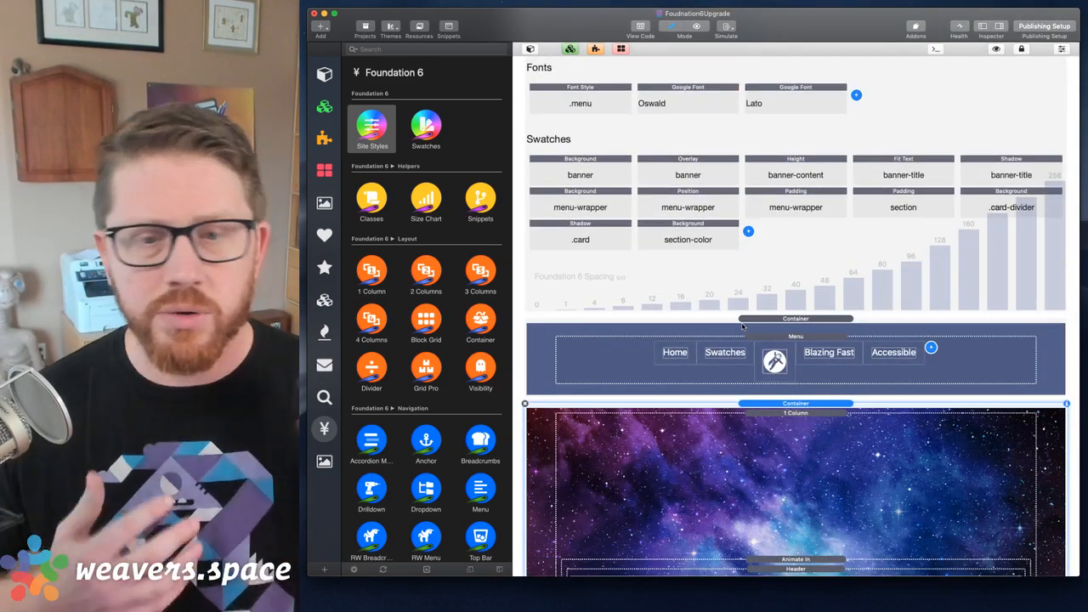
{"action": "scroll", "coordinate": [742, 326], "scroll_direction": "up", "scroll_amount": 5}
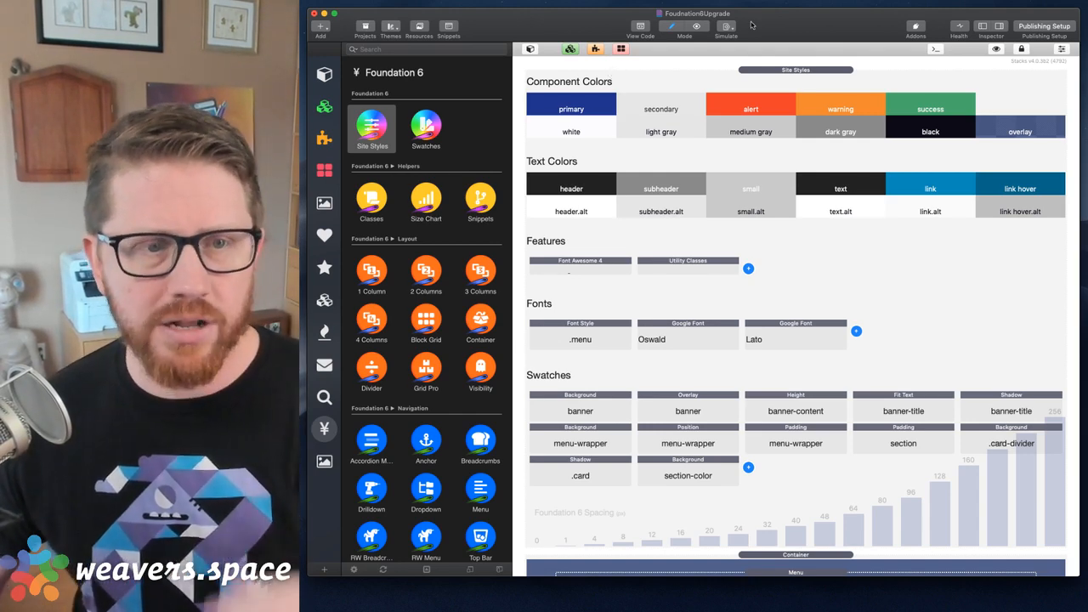
{"action": "key", "text": "super+r"}
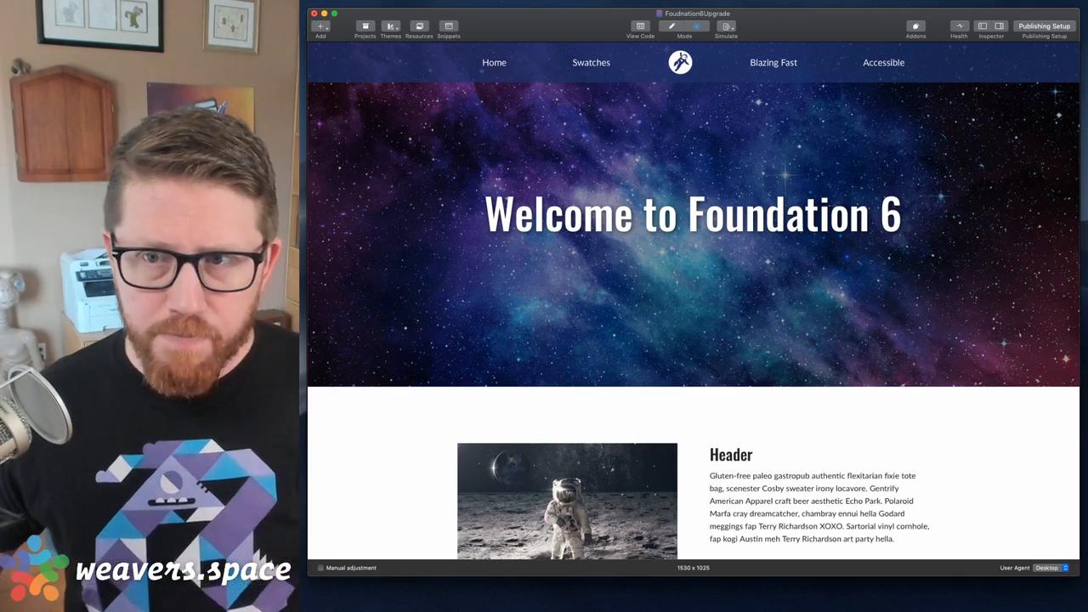
{"action": "key", "text": "super+Tab"}
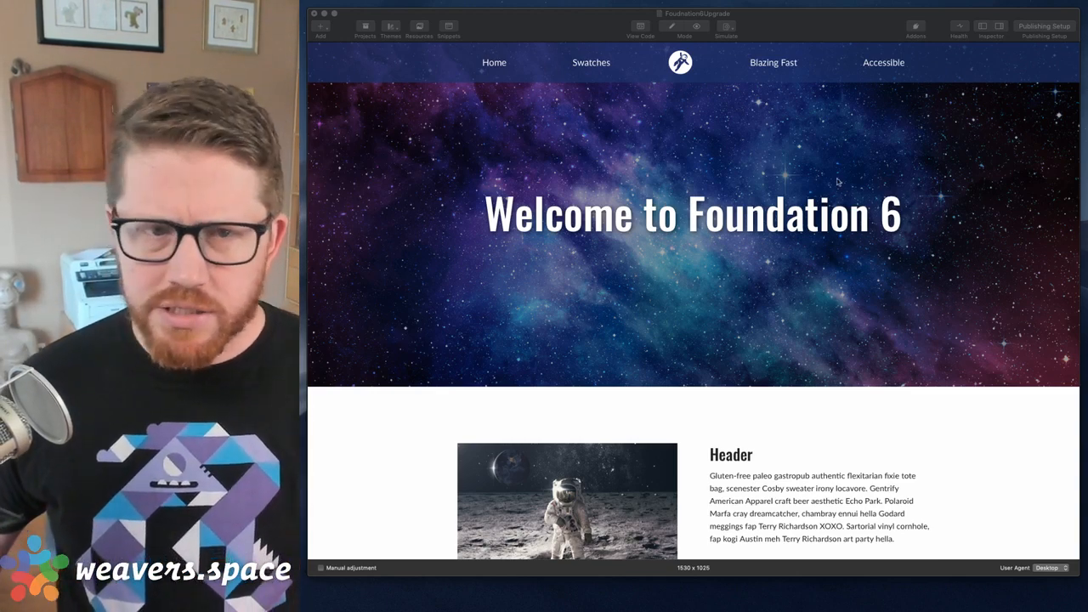
{"action": "left_click", "coordinate": [711, 217]}
{"action": "key", "text": "super+Tab"}
{"action": "key", "text": "super+n"}
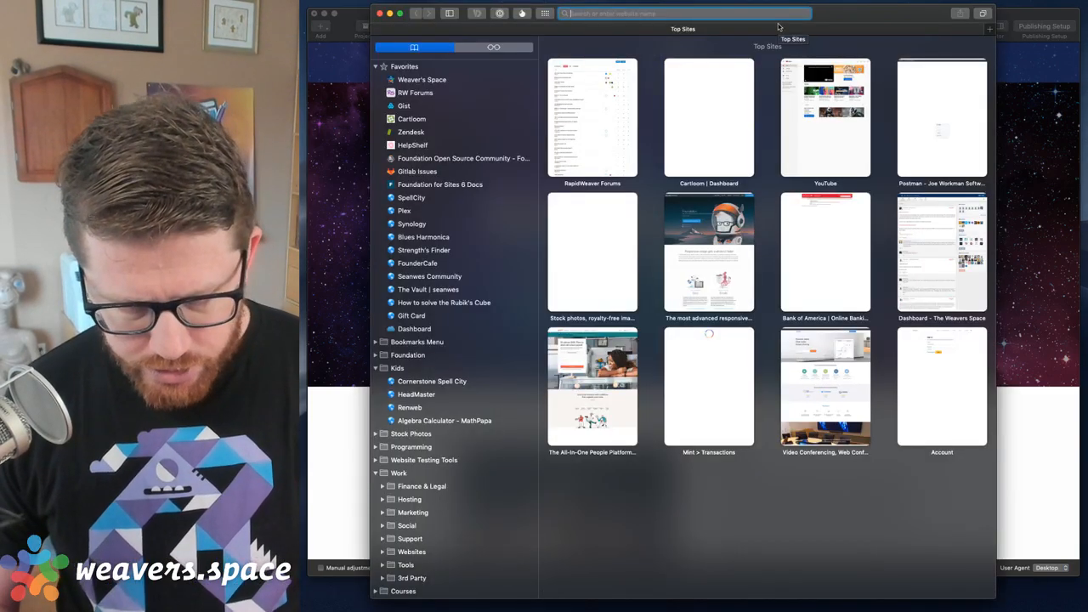
{"action": "type", "text": "https://www.weavers.space/stacks/"}
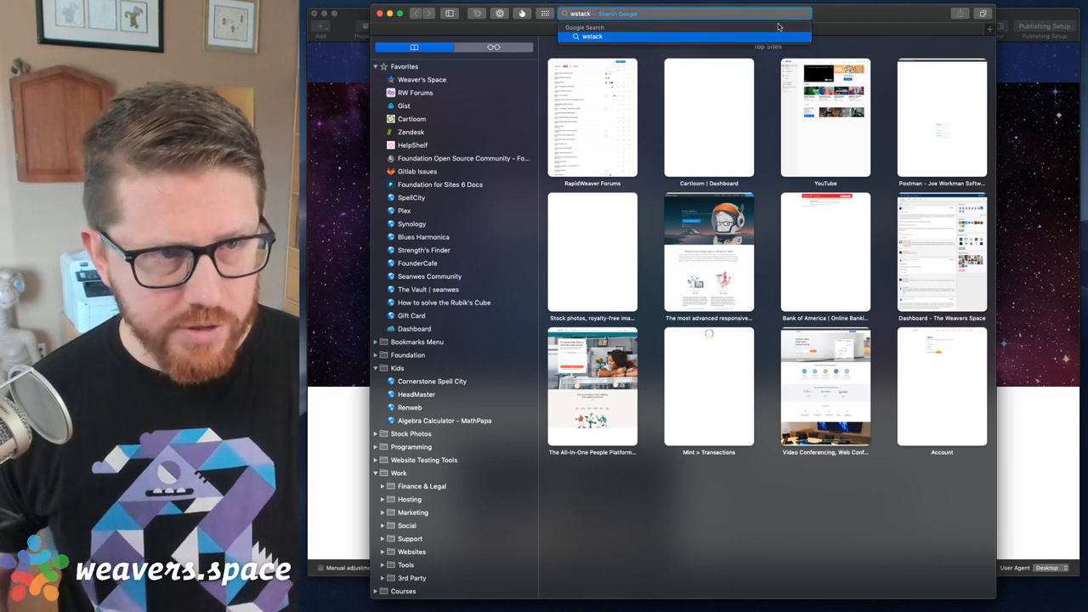
{"action": "type", "text": "foundation"}
{"action": "key", "text": "Return"}
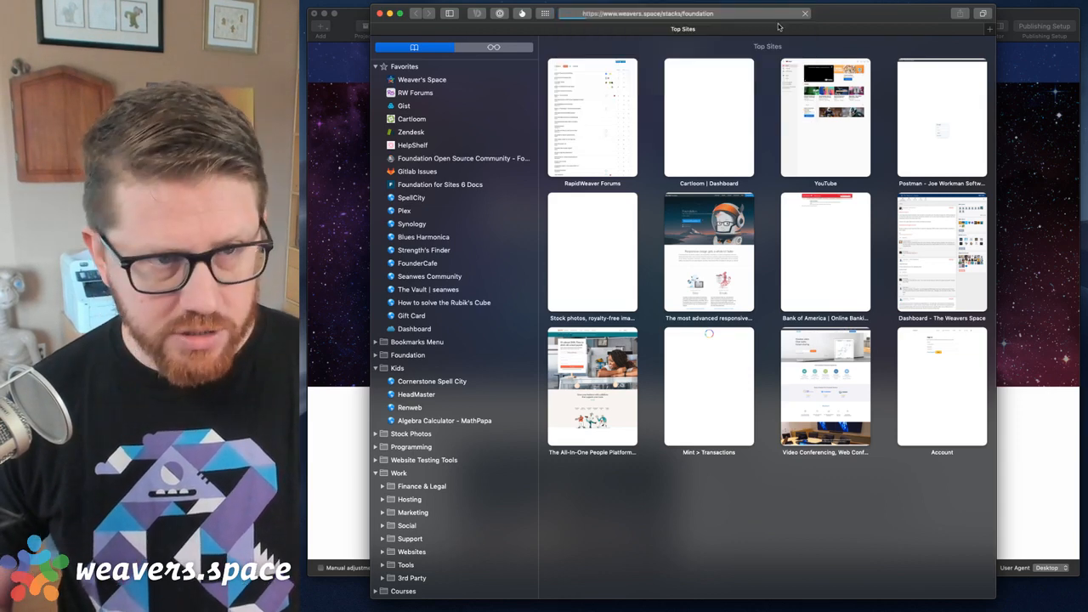
{"action": "left_click_drag", "start_coordinate": [861, 17], "coordinate": [865, 0]}
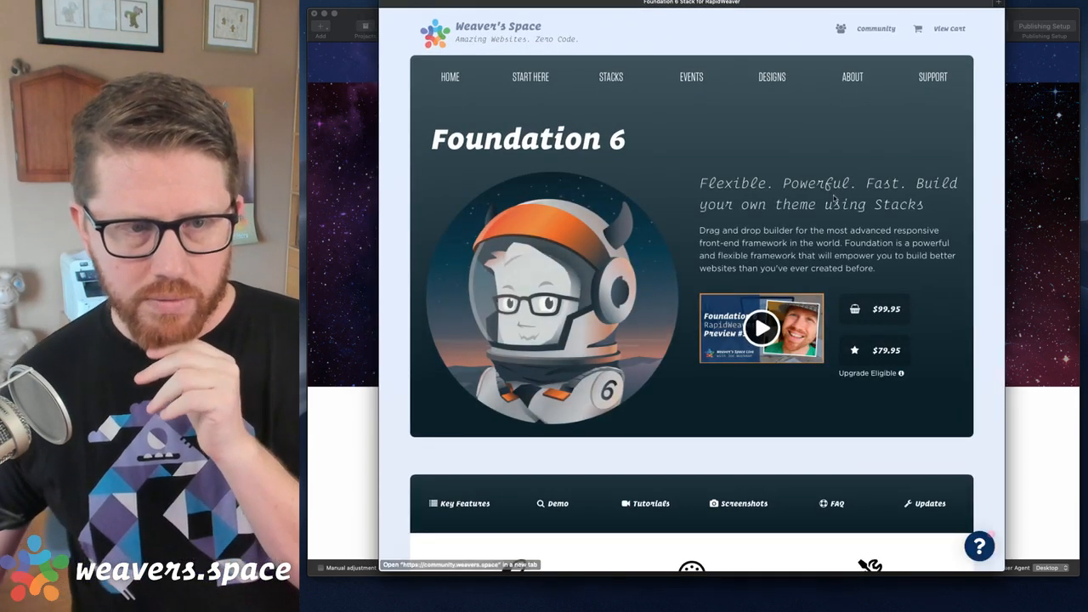
- Read through the key features listed on the Foundation 6 product page
{"action": "scroll", "coordinate": [833, 201], "scroll_direction": "down", "scroll_amount": 2}
{"action": "scroll", "coordinate": [833, 201], "scroll_direction": "down", "scroll_amount": 3}
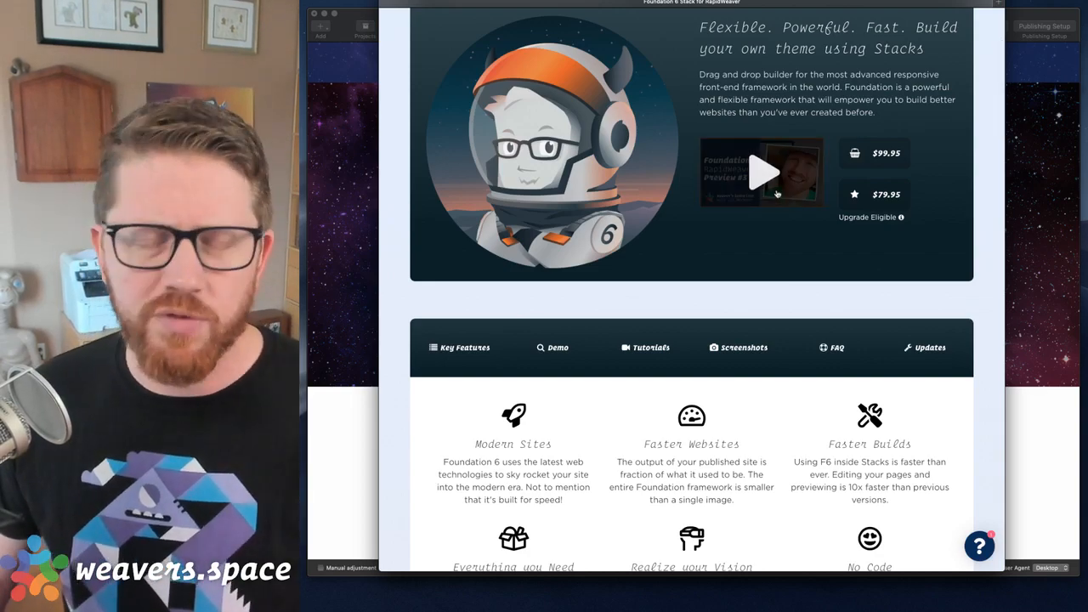
{"action": "scroll", "coordinate": [729, 275], "scroll_direction": "down", "scroll_amount": 8}
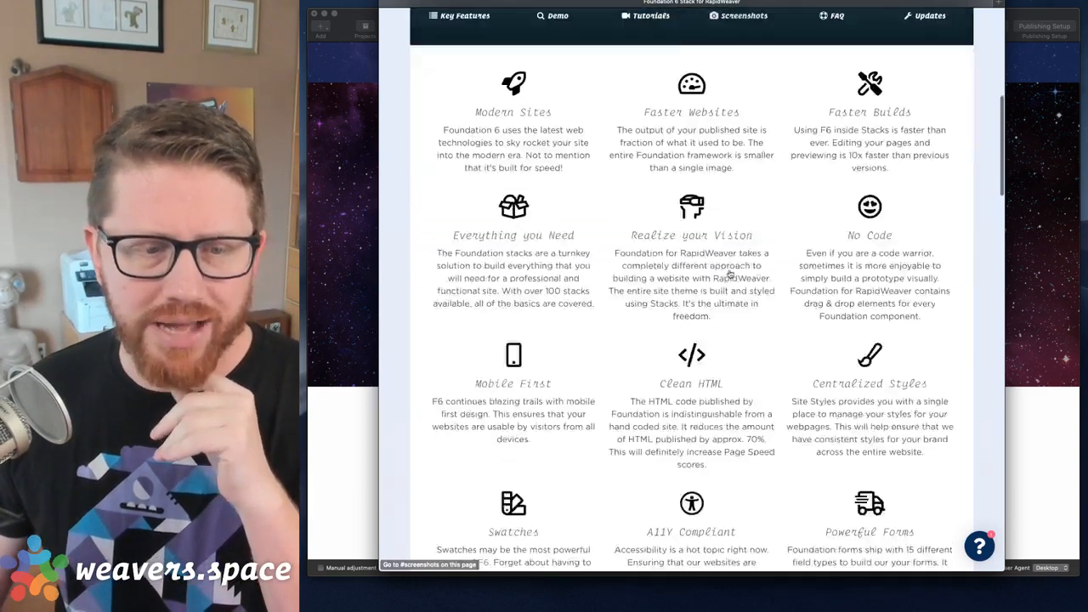
{"action": "scroll", "coordinate": [729, 274], "scroll_direction": "down", "scroll_amount": 5}
{"action": "scroll", "coordinate": [730, 340], "scroll_direction": "up", "scroll_amount": 10}
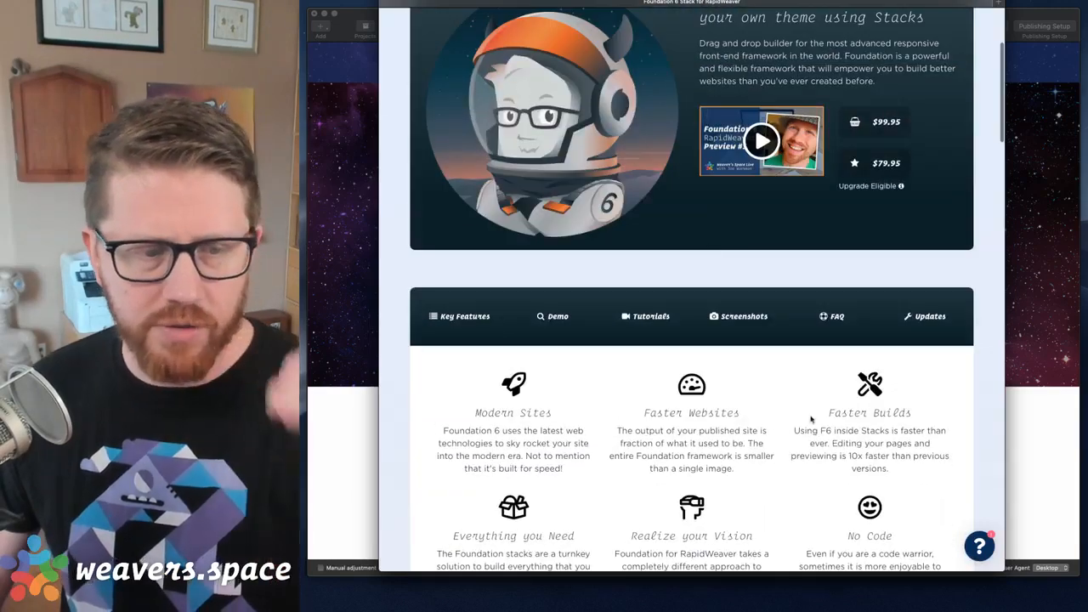
{"action": "scroll", "coordinate": [732, 416], "scroll_direction": "down", "scroll_amount": 3}
{"action": "scroll", "coordinate": [732, 416], "scroll_direction": "down", "scroll_amount": 4}
{"action": "scroll", "coordinate": [732, 408], "scroll_direction": "up", "scroll_amount": 8}
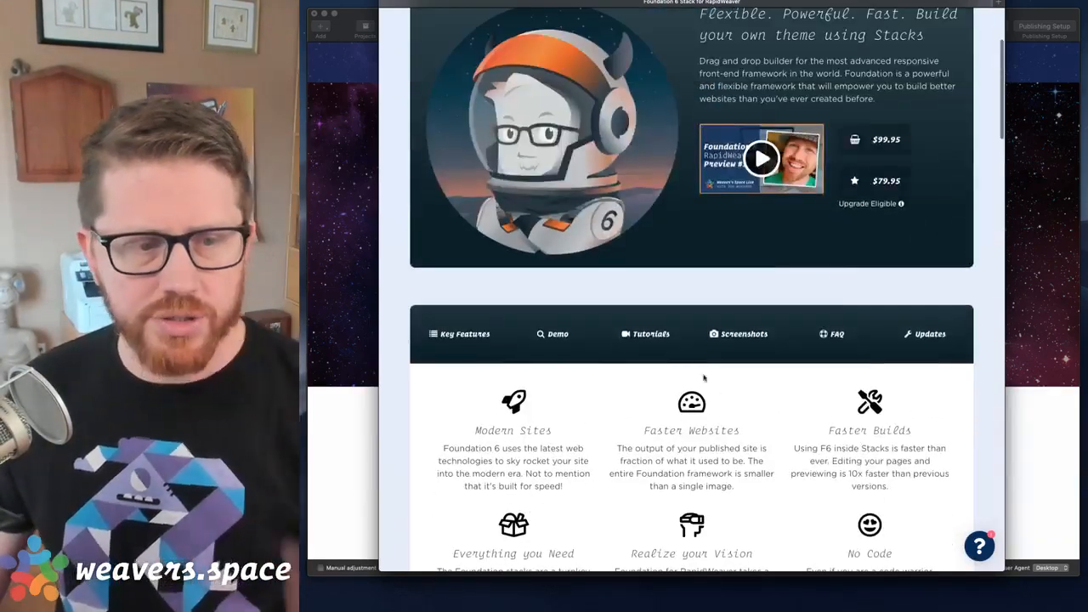
- View the Screenshots, Tutorials and Demo sections of the Foundation 6 page, and return to its header
{"action": "left_click", "coordinate": [742, 335]}
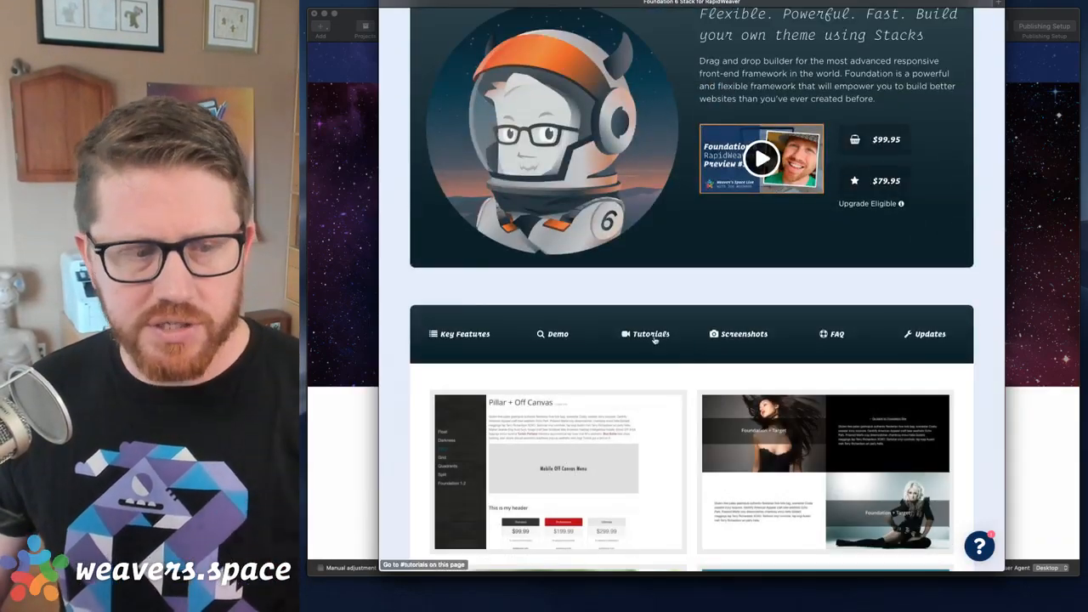
{"action": "left_click", "coordinate": [653, 337]}
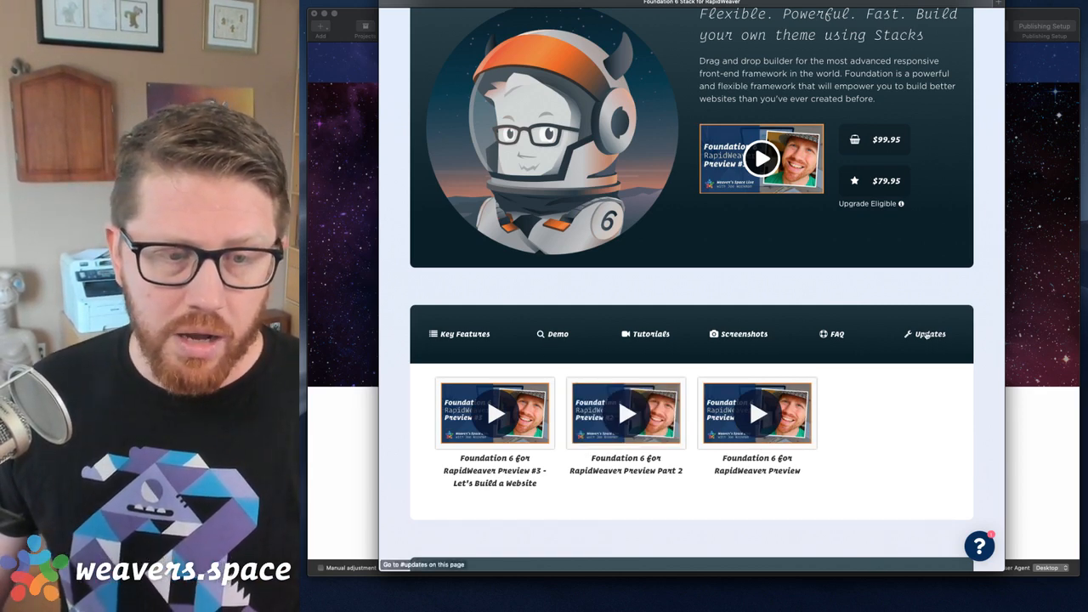
{"action": "left_click", "coordinate": [558, 336]}
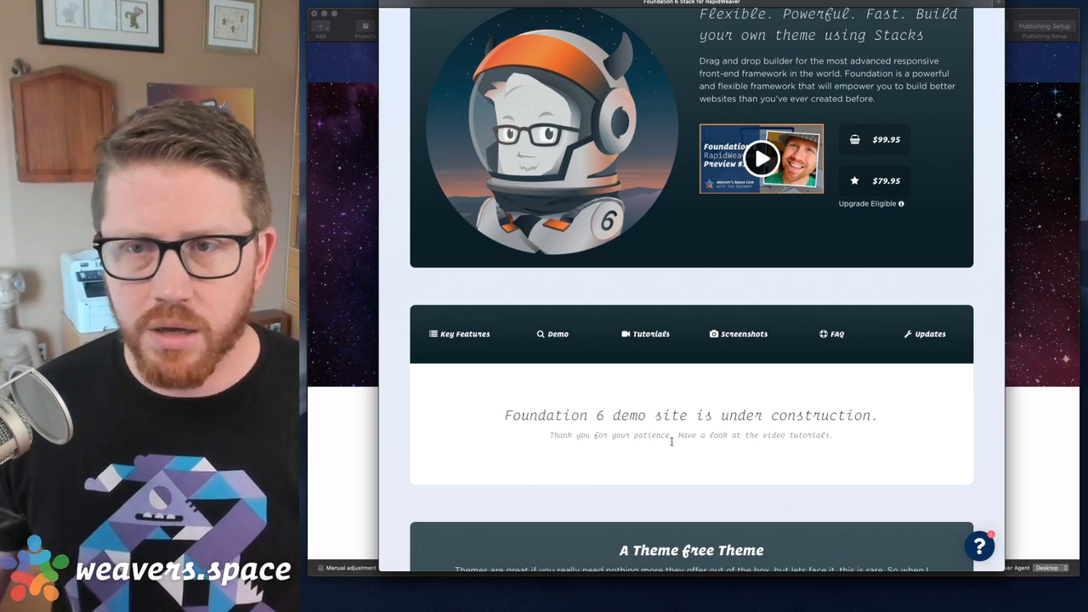
{"action": "scroll", "coordinate": [679, 353], "scroll_direction": "up", "scroll_amount": 4}
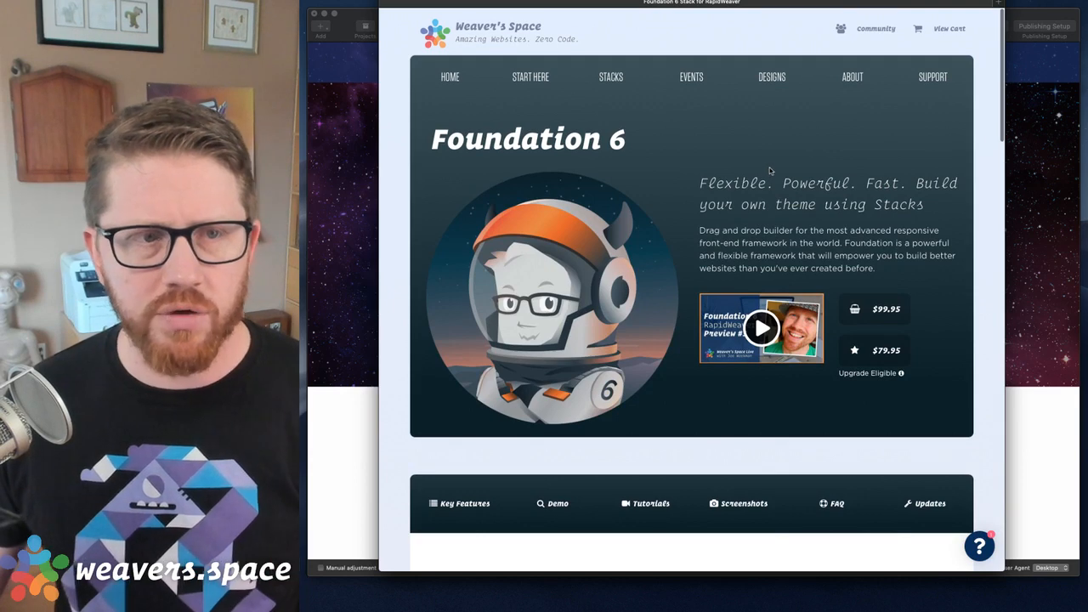
- Browse the Stacks catalogue and reopen the Foundation 6 product page from it
{"action": "left_click", "coordinate": [617, 78]}
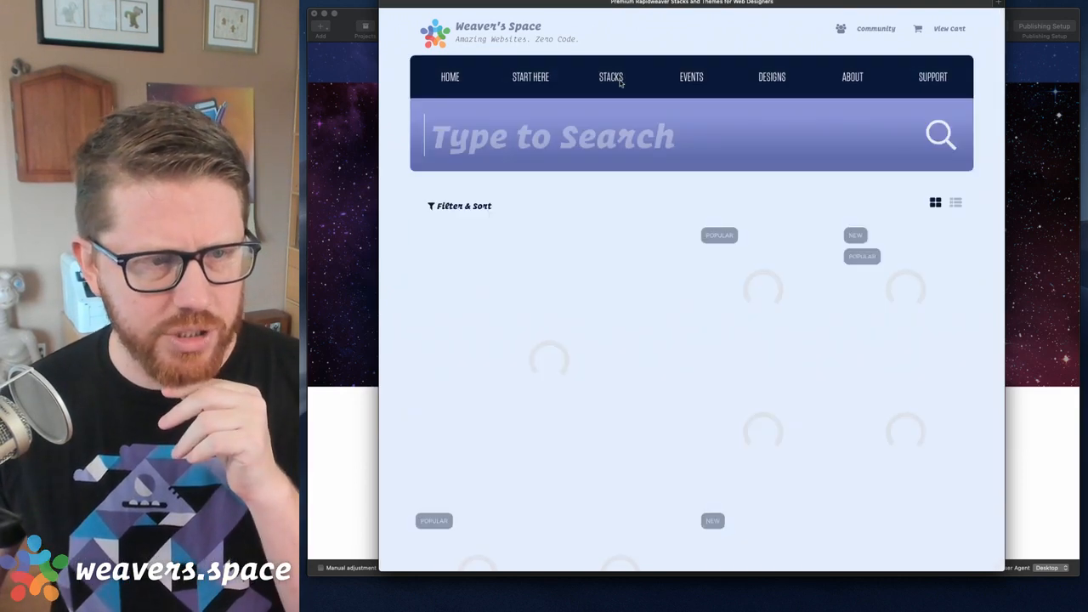
{"action": "scroll", "coordinate": [651, 78], "scroll_direction": "down", "scroll_amount": 2}
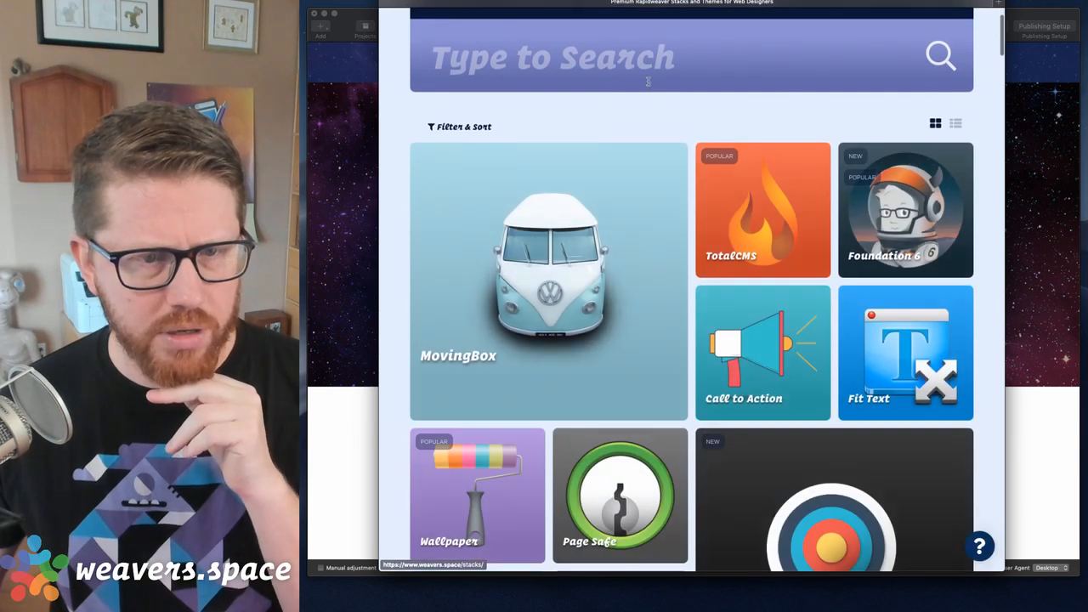
{"action": "left_click", "coordinate": [901, 195]}
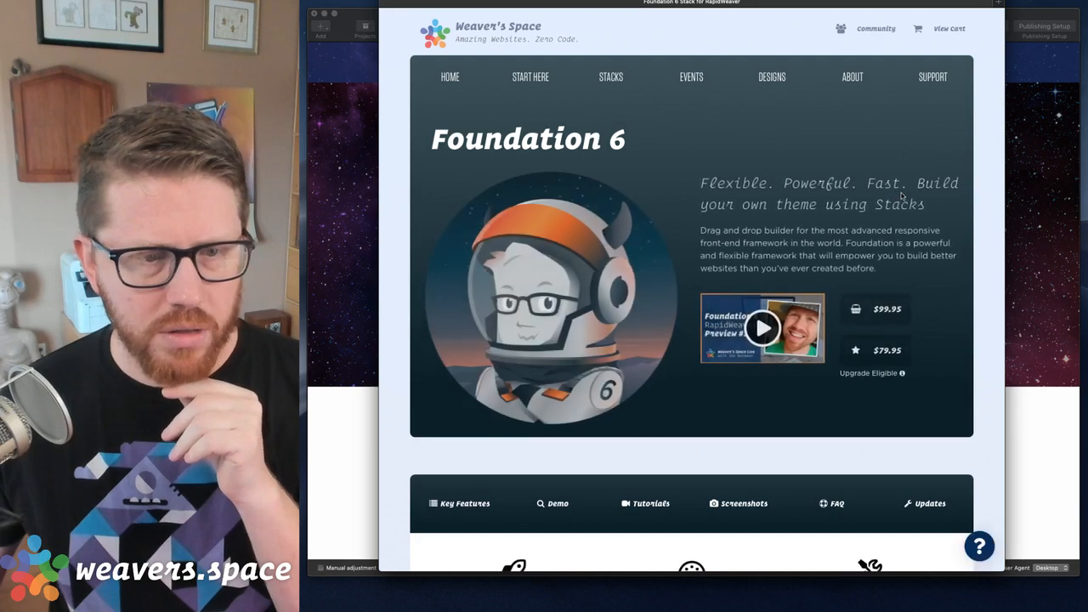
{"action": "scroll", "coordinate": [898, 197], "scroll_direction": "down", "scroll_amount": 2}
{"action": "scroll", "coordinate": [896, 203], "scroll_direction": "up", "scroll_amount": 2}
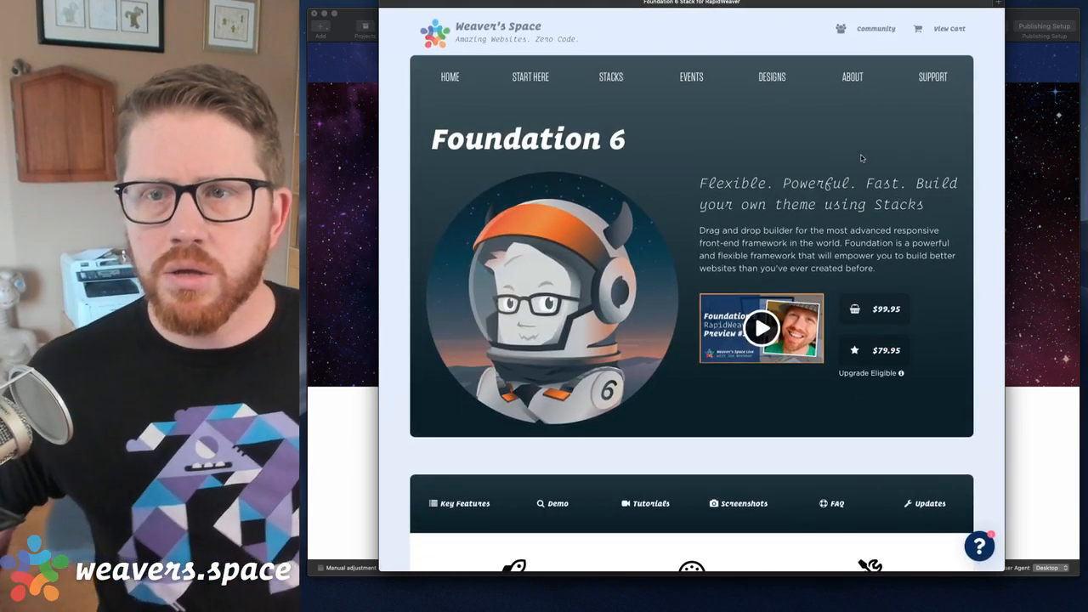
{"action": "scroll", "coordinate": [861, 159], "scroll_direction": "down", "scroll_amount": 1}
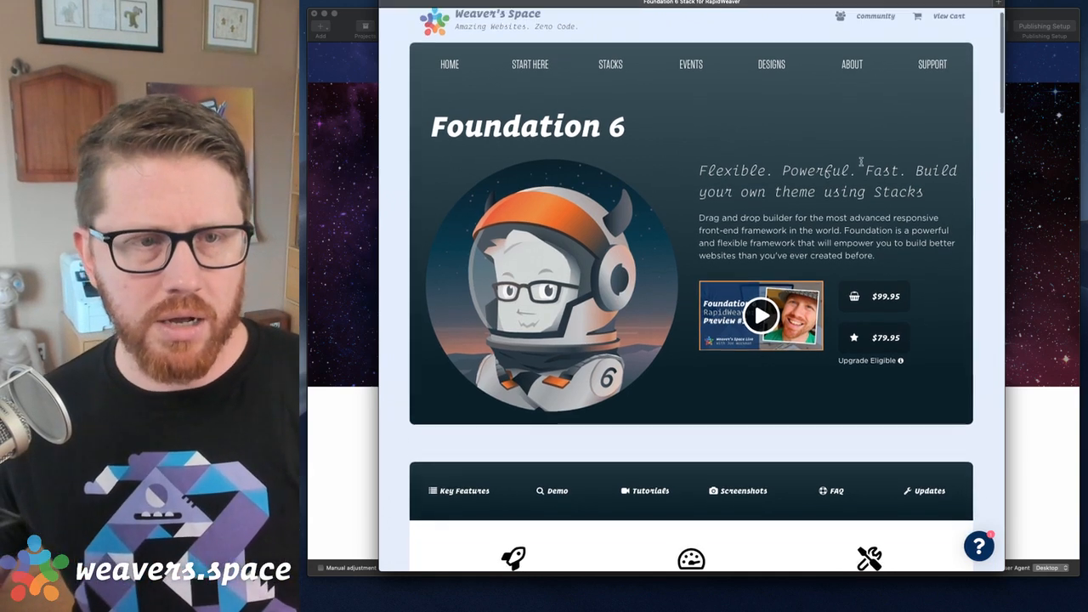
{"action": "scroll", "coordinate": [861, 159], "scroll_direction": "up", "scroll_amount": 1}
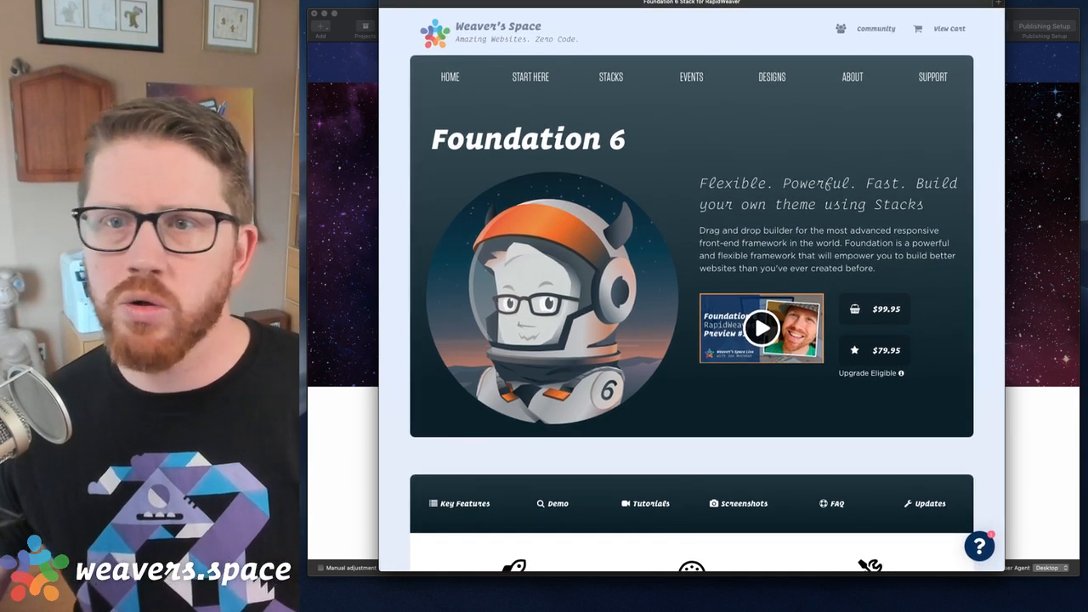
- Close the Foundation 6 product page window and switch back to the page preview in RapidWeaver
{"action": "key", "text": "super+l"}
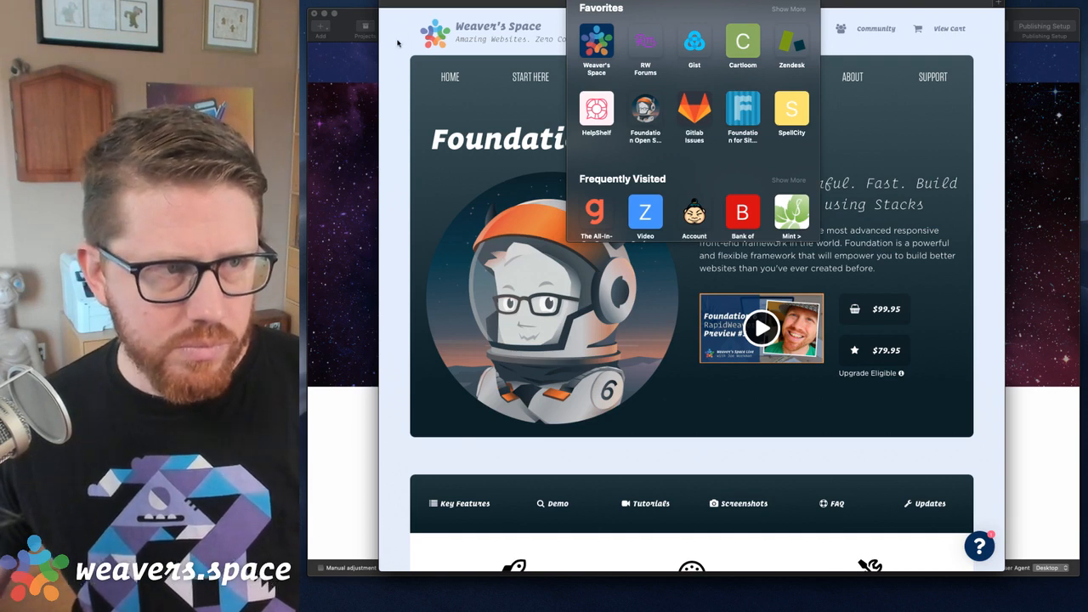
{"action": "key", "text": "Escape"}
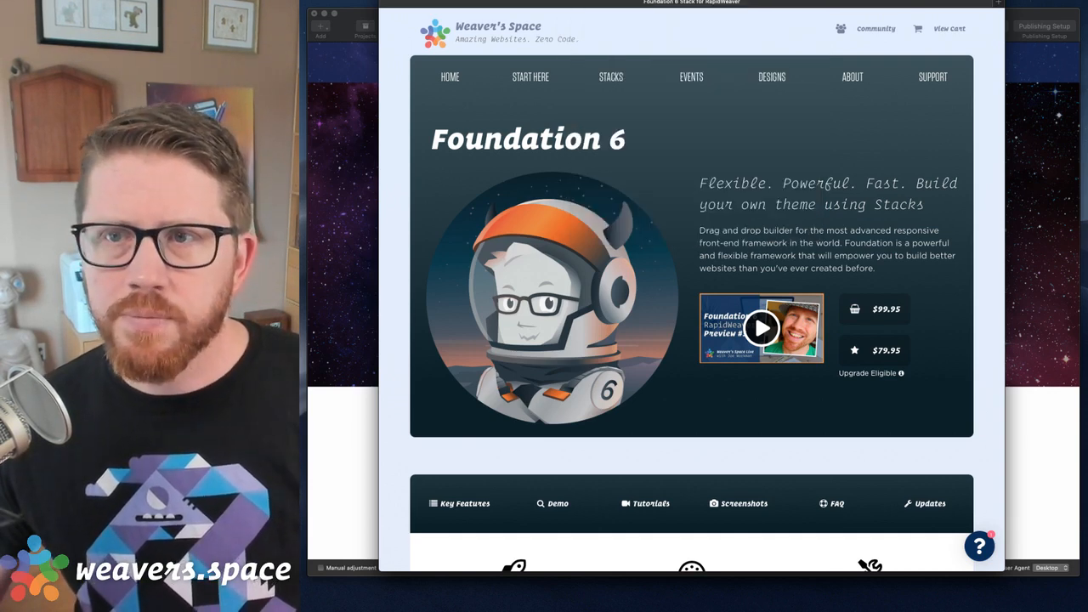
{"action": "key", "text": "super+w"}
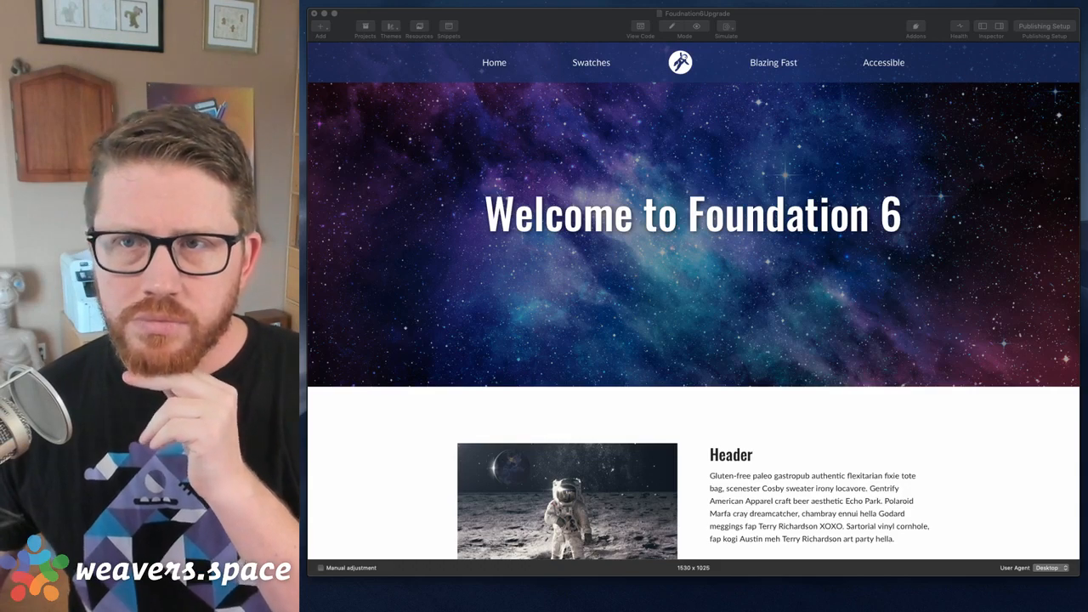
{"action": "left_click", "coordinate": [783, 195]}
{"action": "scroll", "coordinate": [782, 197], "scroll_direction": "down", "scroll_amount": 1}
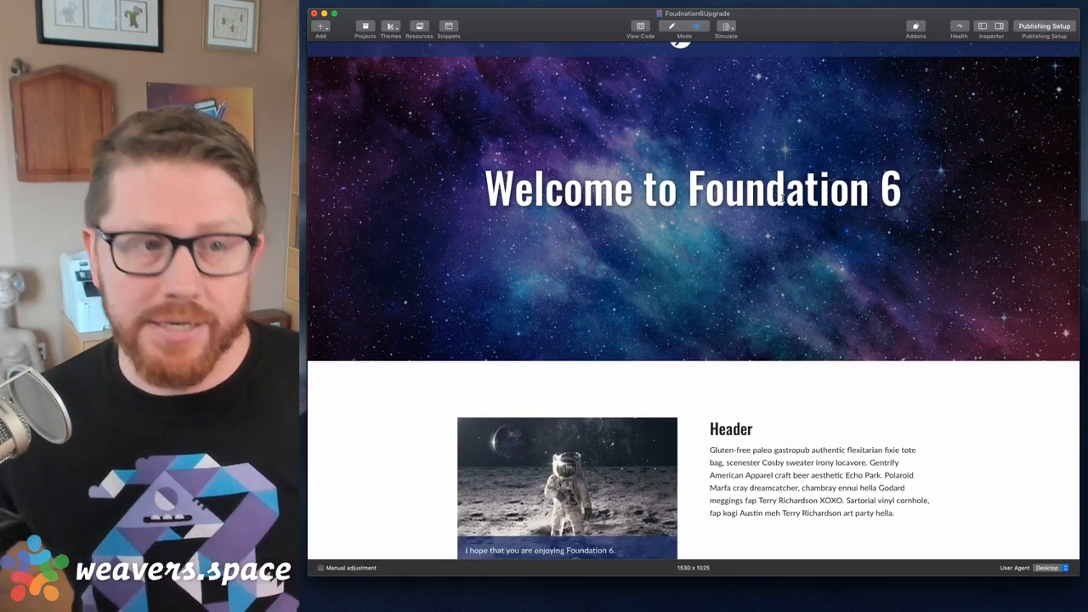
{"action": "scroll", "coordinate": [778, 200], "scroll_direction": "up", "scroll_amount": 1}
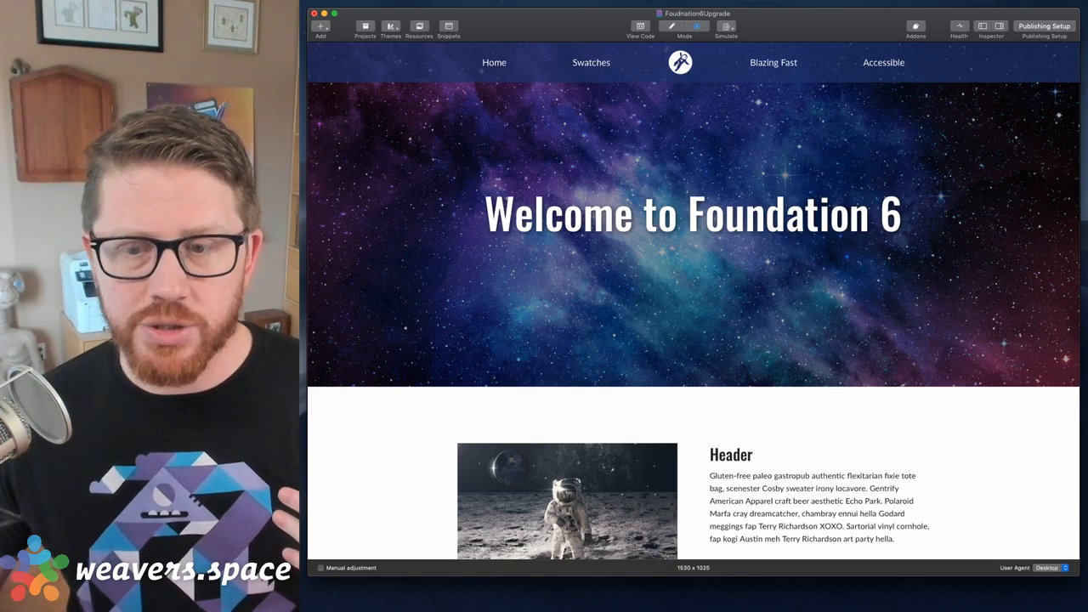
{"action": "key", "text": "super+Tab"}
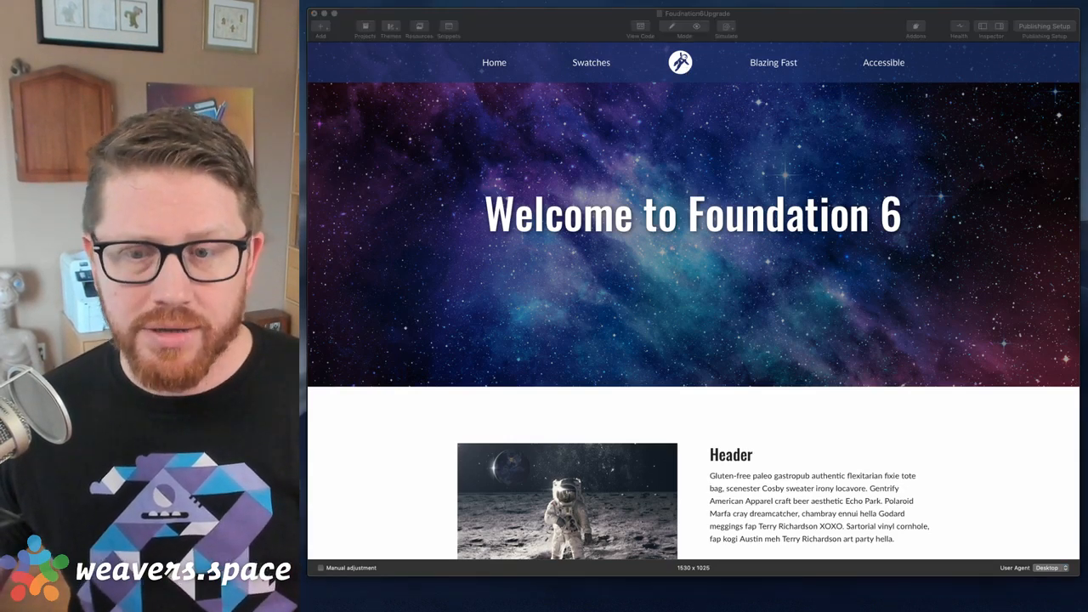
{"action": "left_click", "coordinate": [804, 207]}
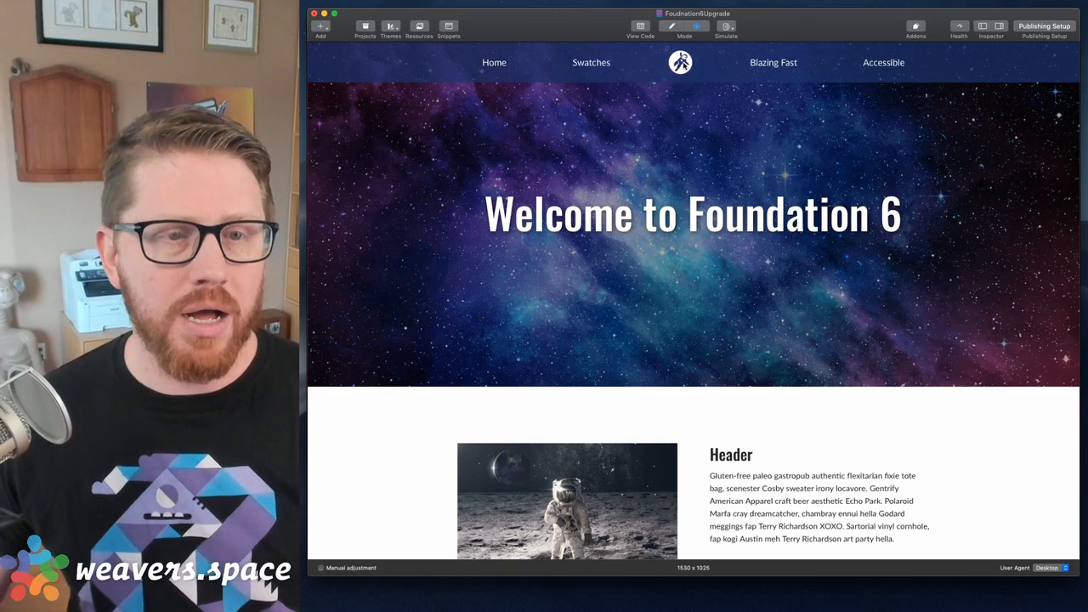
{"action": "scroll", "coordinate": [681, 64], "scroll_direction": "down", "scroll_amount": 1}
{"action": "scroll", "coordinate": [683, 65], "scroll_direction": "up", "scroll_amount": 1}
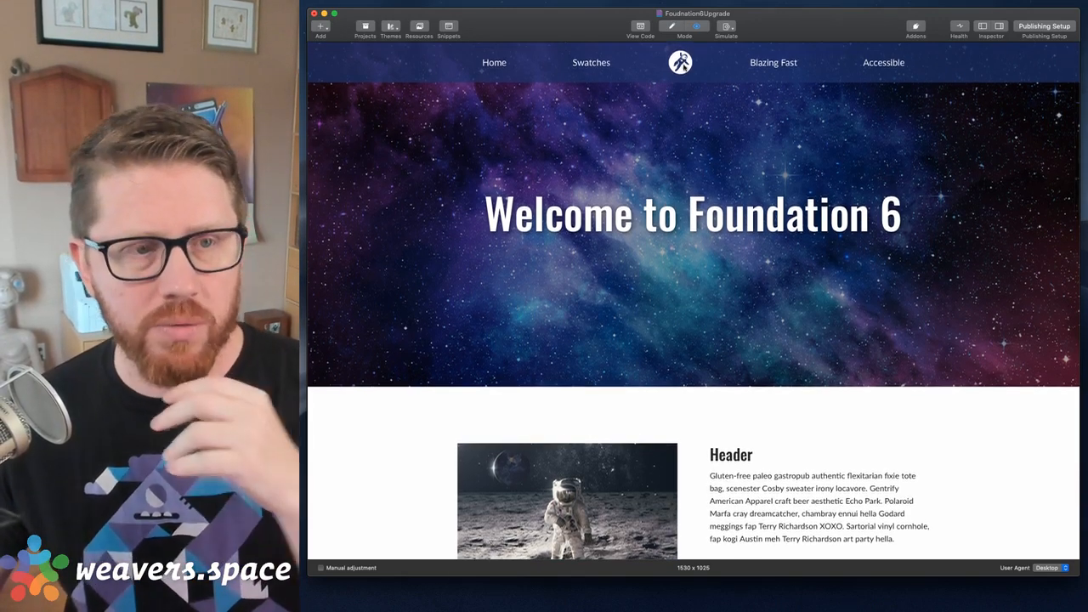
- Look through the previewed page from the welcome banner through the cards and contact form to the footer, and return to its header
{"action": "scroll", "coordinate": [791, 209], "scroll_direction": "down", "scroll_amount": 5}
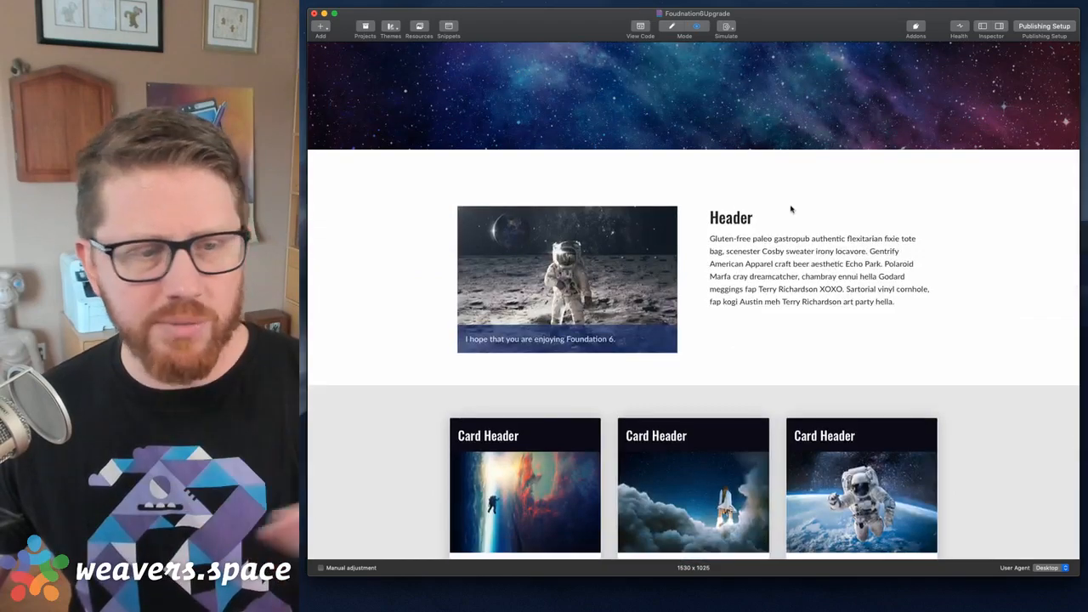
{"action": "scroll", "coordinate": [765, 206], "scroll_direction": "down", "scroll_amount": 5}
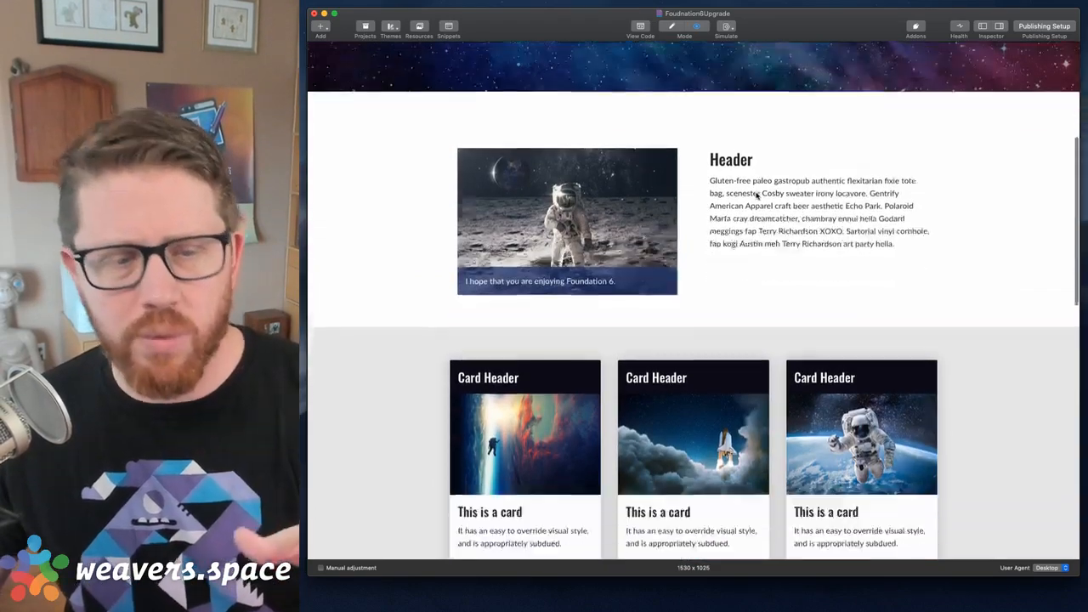
{"action": "scroll", "coordinate": [755, 197], "scroll_direction": "up", "scroll_amount": 10}
{"action": "scroll", "coordinate": [697, 222], "scroll_direction": "down", "scroll_amount": 15}
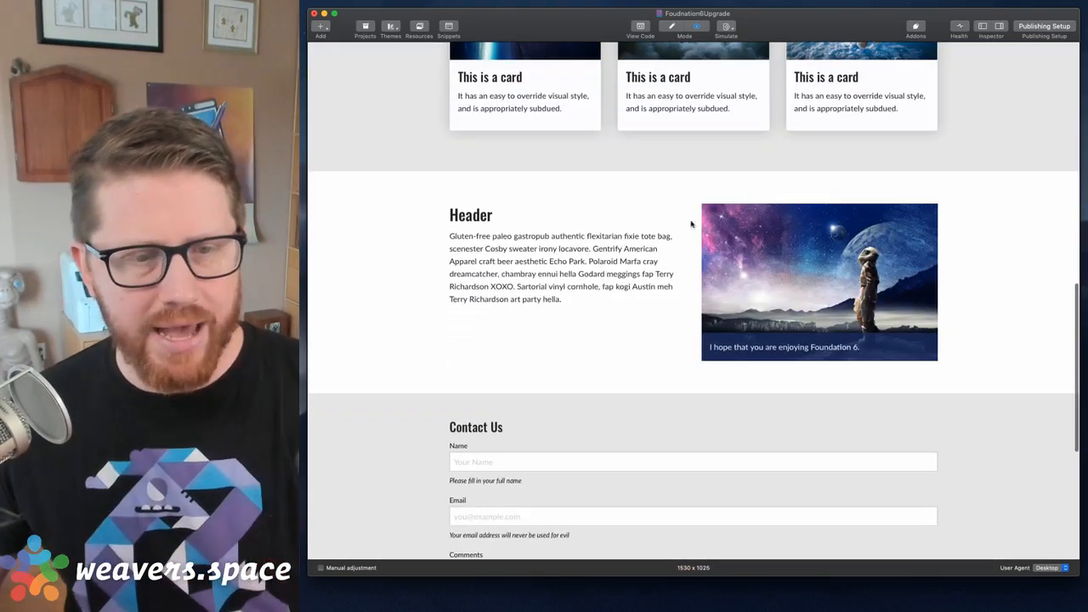
{"action": "scroll", "coordinate": [775, 190], "scroll_direction": "down", "scroll_amount": 6}
{"action": "scroll", "coordinate": [775, 190], "scroll_direction": "up", "scroll_amount": 20}
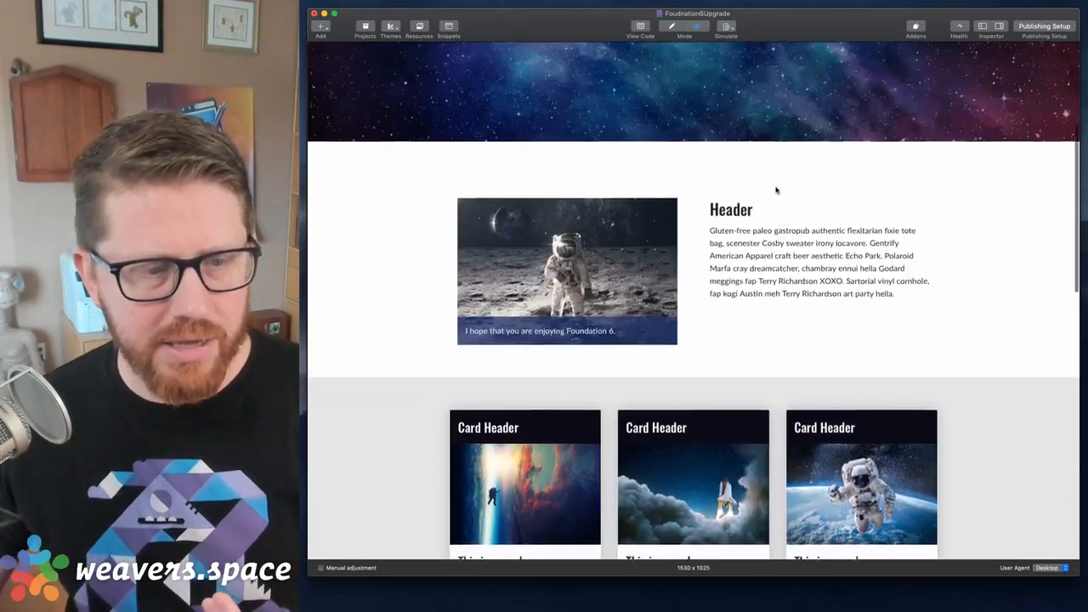
{"action": "scroll", "coordinate": [775, 189], "scroll_direction": "down", "scroll_amount": 5}
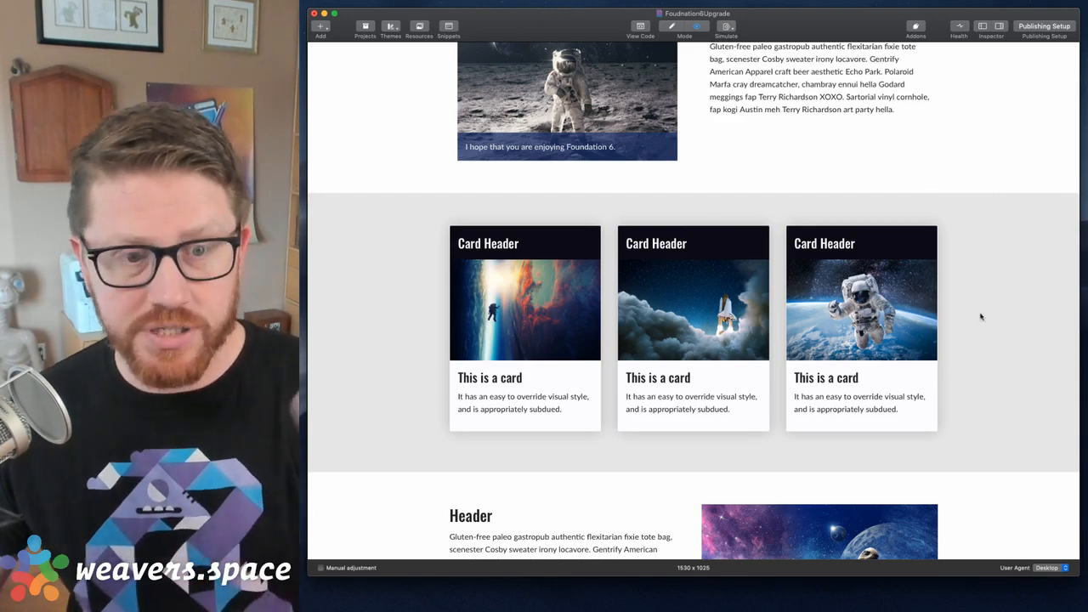
{"action": "scroll", "coordinate": [978, 276], "scroll_direction": "down", "scroll_amount": 10}
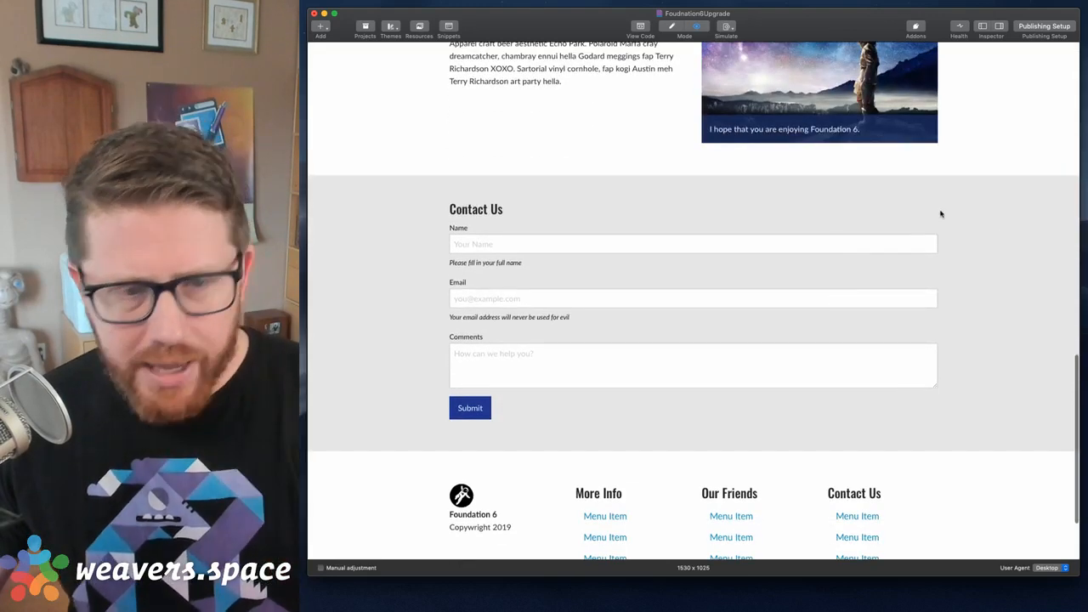
{"action": "scroll", "coordinate": [641, 241], "scroll_direction": "down", "scroll_amount": 3}
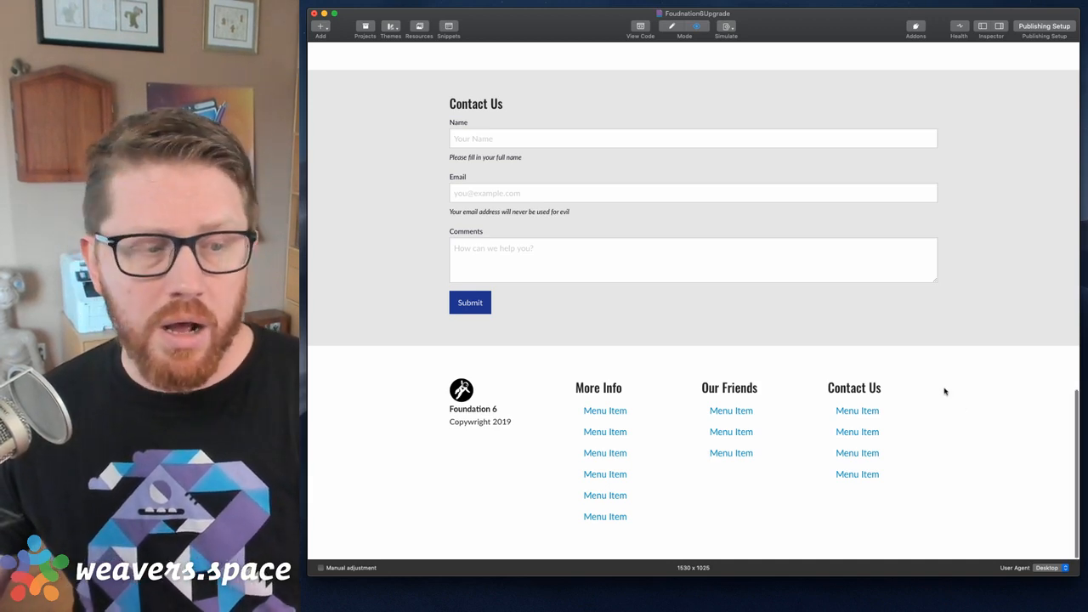
{"action": "scroll", "coordinate": [910, 334], "scroll_direction": "up", "scroll_amount": 15}
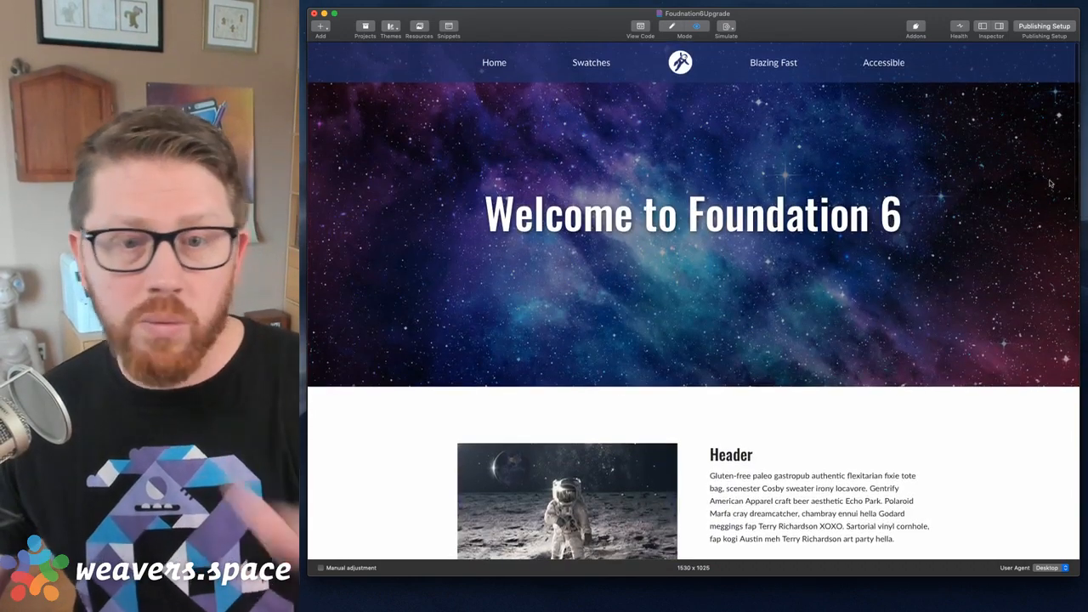
- Preview the page in Safari and narrow the browser window to about phone width
{"action": "left_click_drag", "start_coordinate": [1078, 183], "coordinate": [1054, 178]}
{"action": "key", "text": "super+shift+r"}
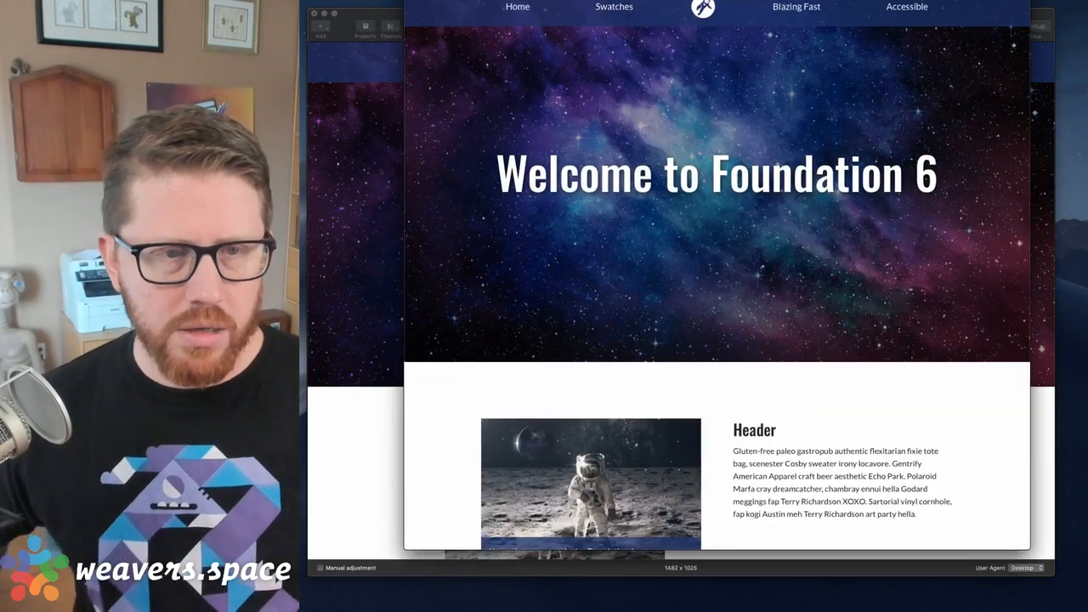
{"action": "left_click_drag", "start_coordinate": [1030, 142], "coordinate": [625, 161]}
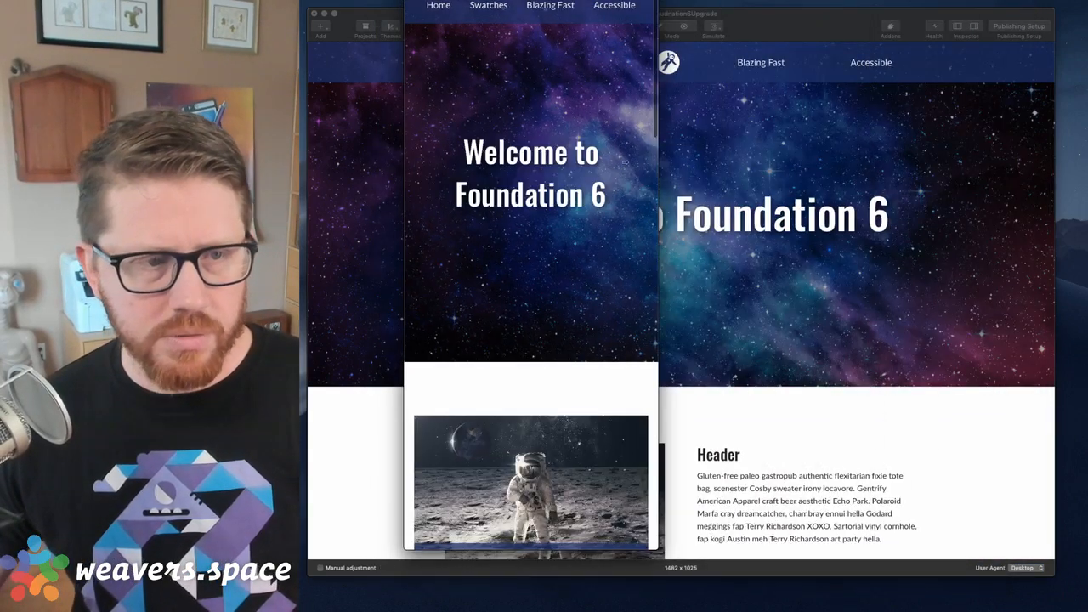
- Move the narrow Safari window so its title bar is visible, and minimize the RapidWeaver window behind it
{"action": "left_click", "coordinate": [582, 0]}
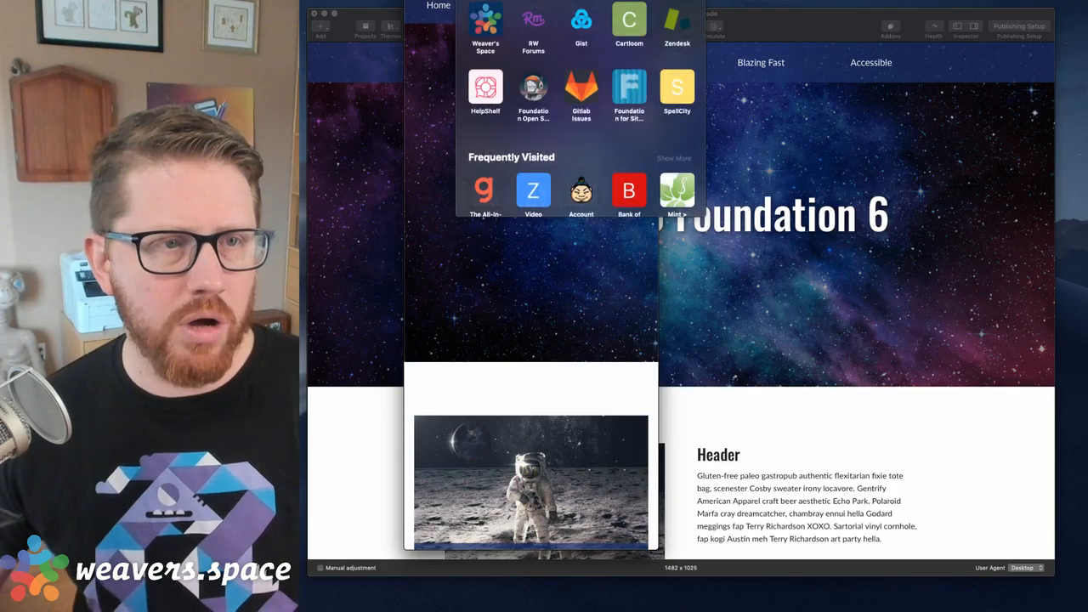
{"action": "key", "text": "Escape"}
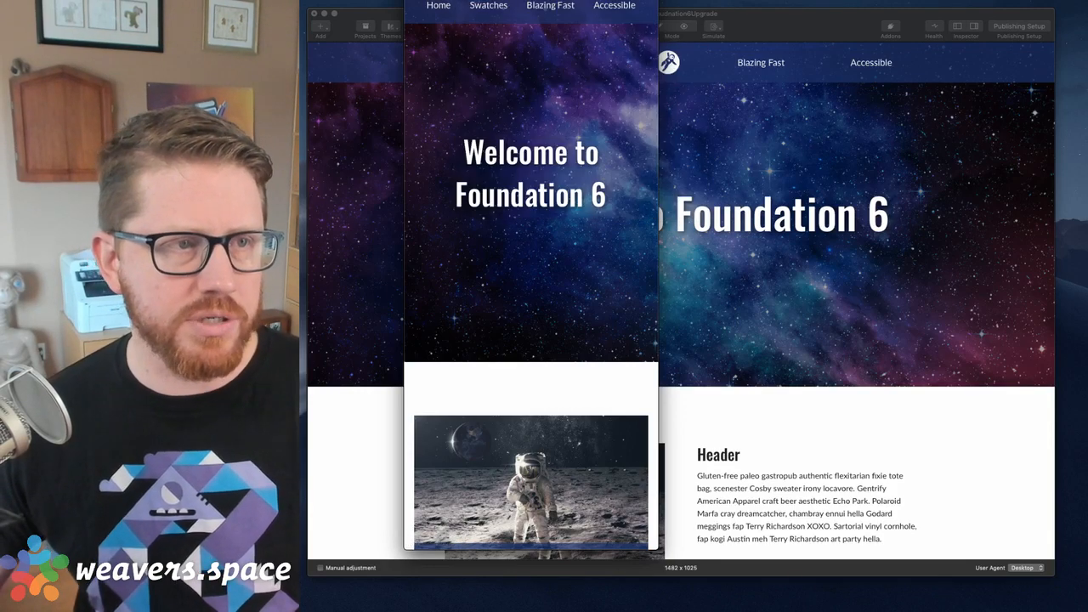
{"action": "left_click_drag", "start_coordinate": [582, 0], "coordinate": [809, 2]}
{"action": "left_click", "coordinate": [325, 13]}
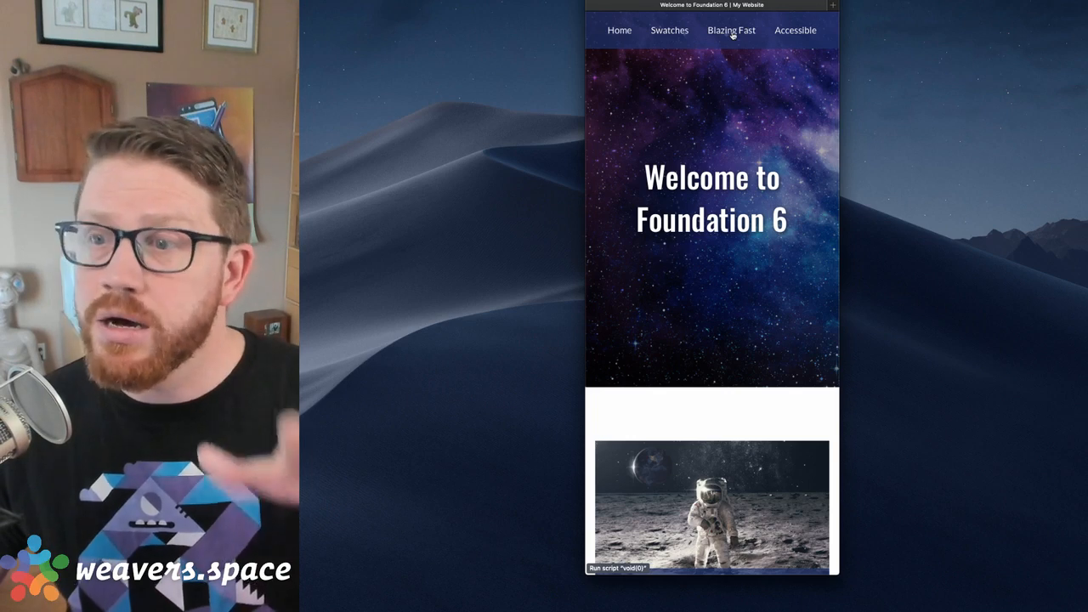
- Examine how the page's banner, image sections, cards and contact form adapt to the narrow browser width
{"action": "scroll", "coordinate": [737, 120], "scroll_direction": "down", "scroll_amount": 2}
{"action": "scroll", "coordinate": [737, 120], "scroll_direction": "up", "scroll_amount": 2}
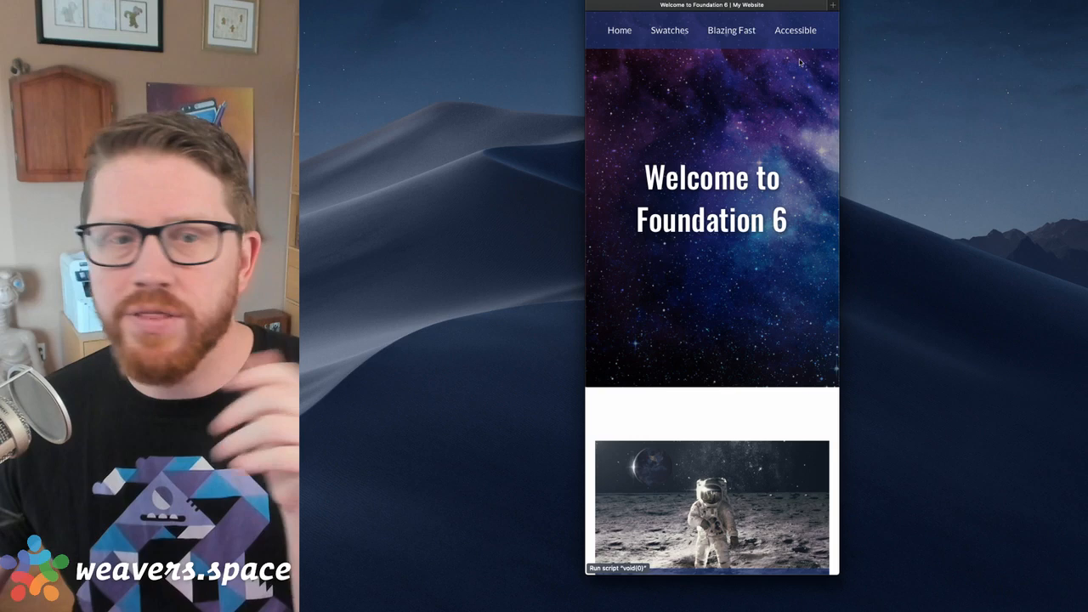
{"action": "scroll", "coordinate": [765, 153], "scroll_direction": "down", "scroll_amount": 2}
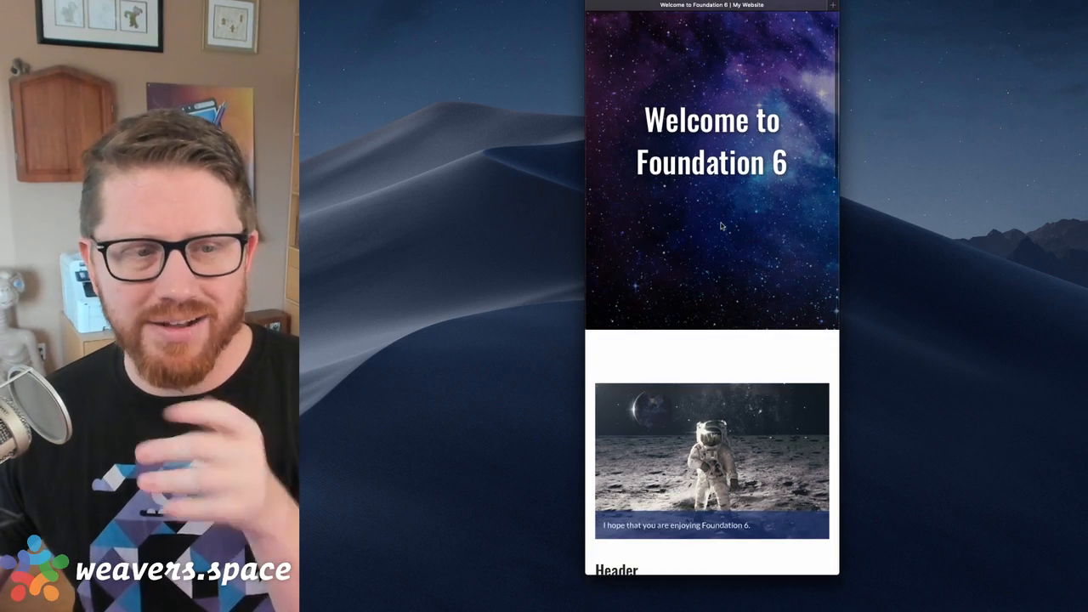
{"action": "scroll", "coordinate": [720, 226], "scroll_direction": "down", "scroll_amount": 8}
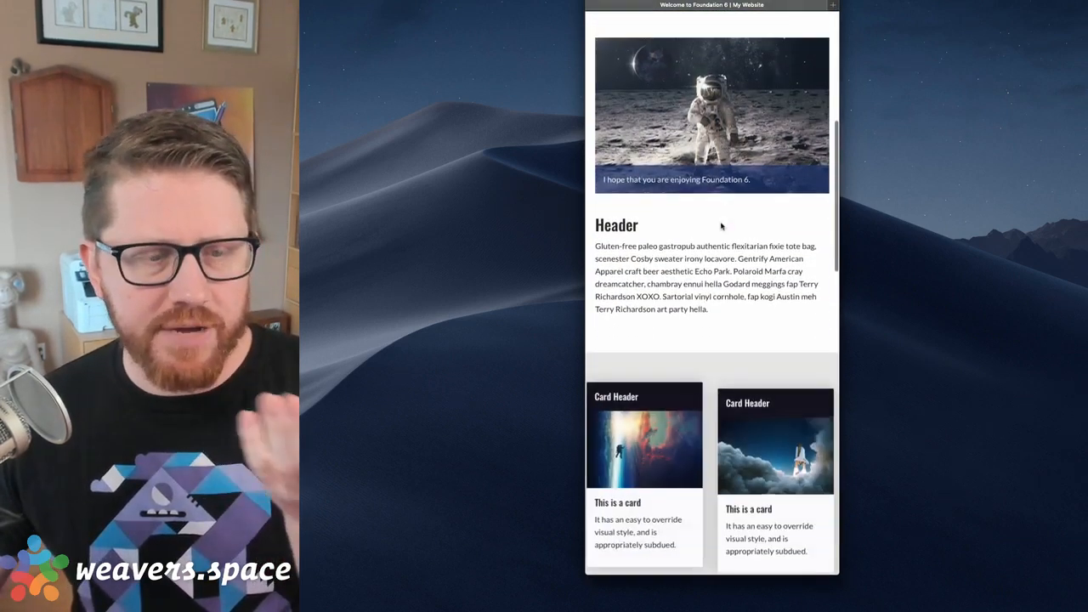
{"action": "scroll", "coordinate": [716, 198], "scroll_direction": "down", "scroll_amount": 10}
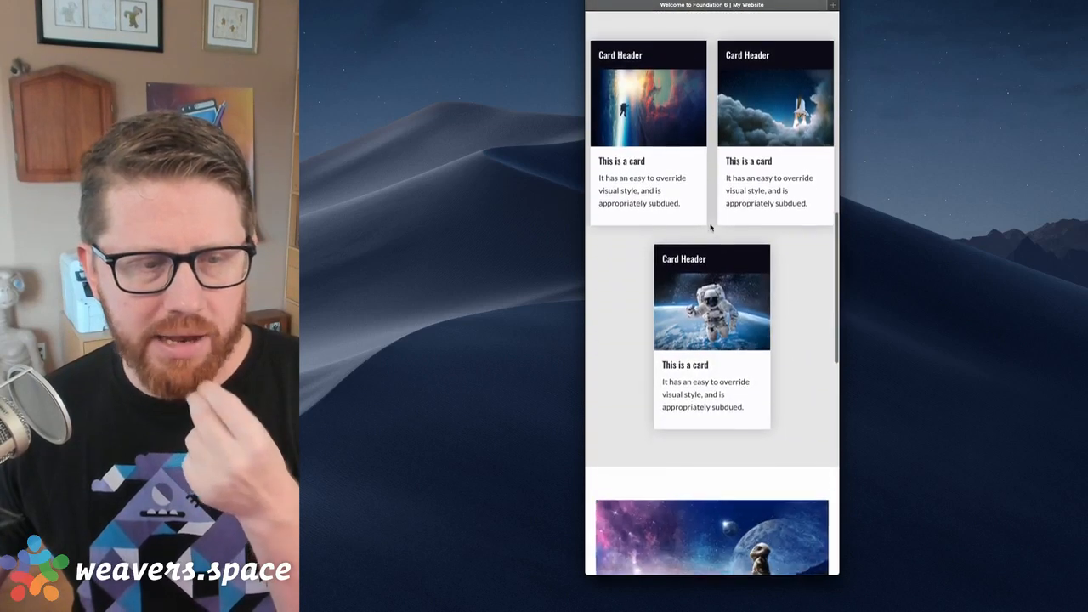
{"action": "scroll", "coordinate": [649, 175], "scroll_direction": "up", "scroll_amount": 3}
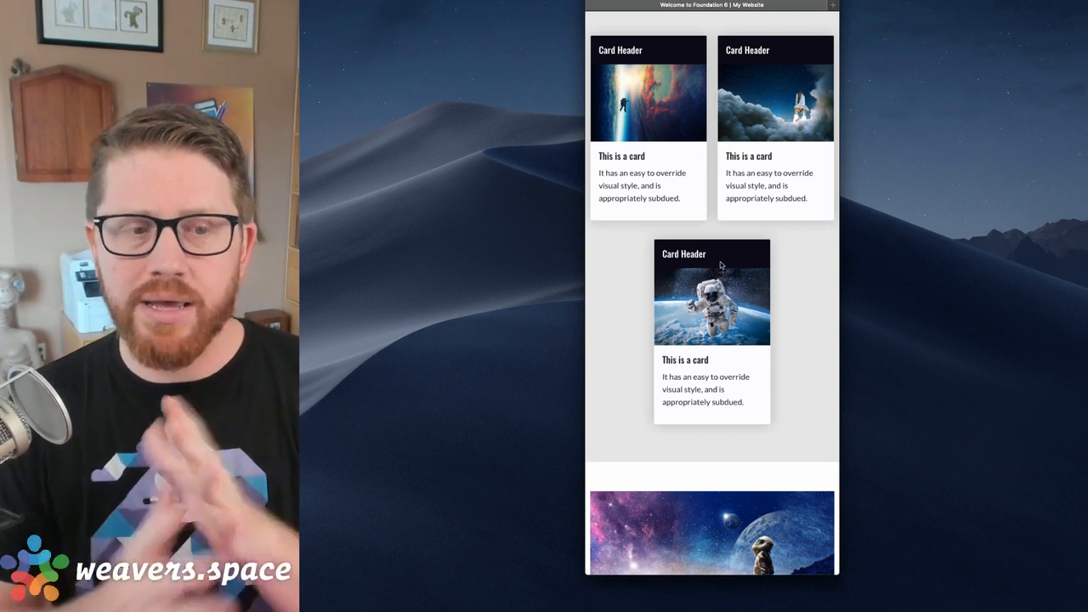
{"action": "scroll", "coordinate": [720, 265], "scroll_direction": "down", "scroll_amount": 5}
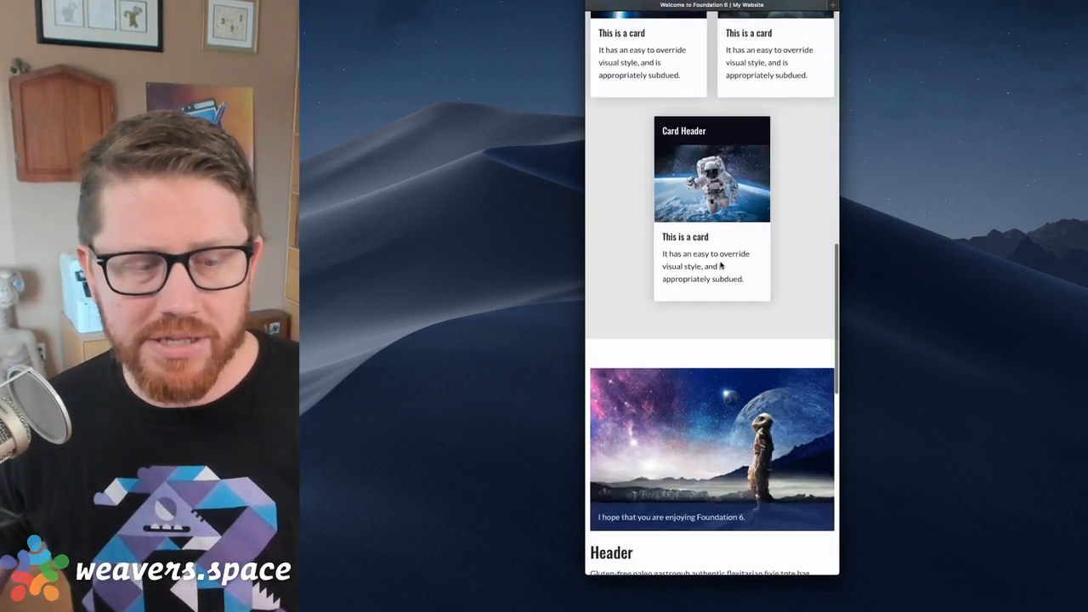
{"action": "scroll", "coordinate": [720, 265], "scroll_direction": "up", "scroll_amount": 3}
{"action": "scroll", "coordinate": [720, 265], "scroll_direction": "down", "scroll_amount": 5}
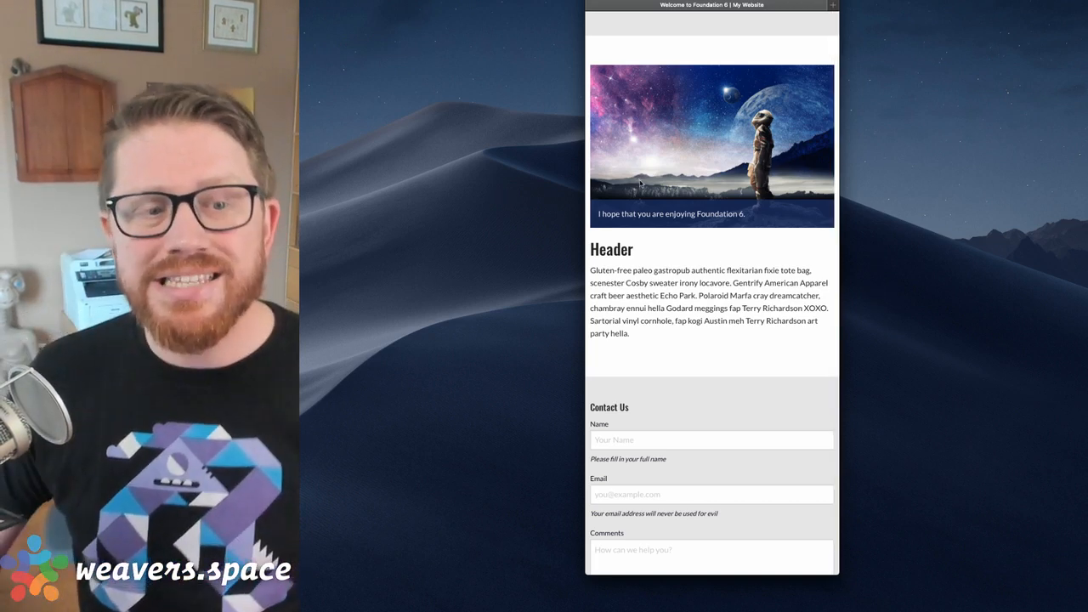
{"action": "scroll", "coordinate": [712, 177], "scroll_direction": "down", "scroll_amount": 1}
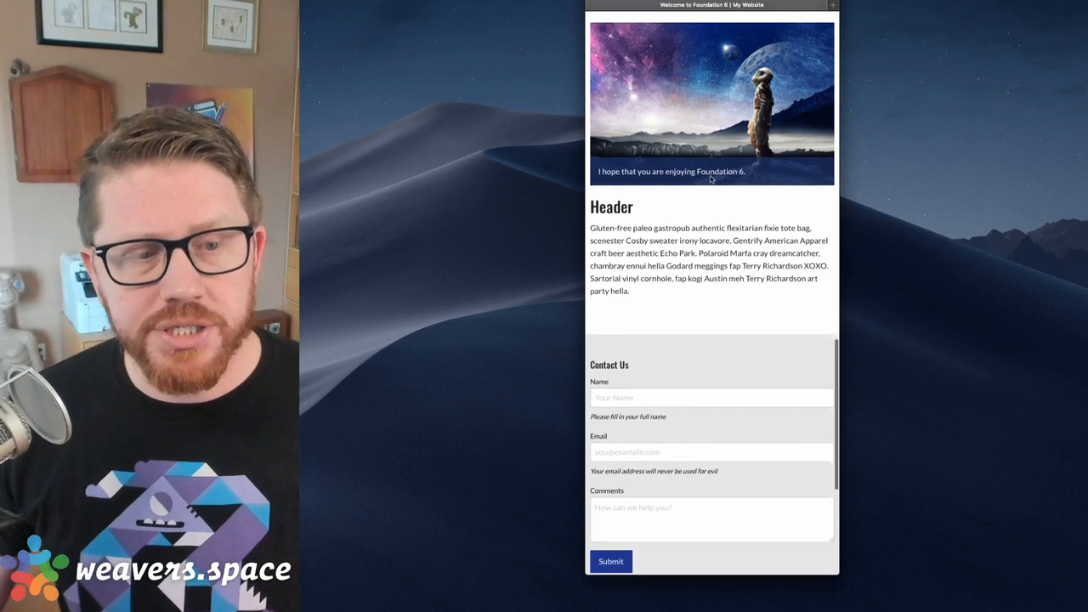
- Examine the narrow page's contact form and its More Info, Our Friends and Contact Us footer menus, and return to the welcome banner
{"action": "scroll", "coordinate": [712, 178], "scroll_direction": "up", "scroll_amount": 2}
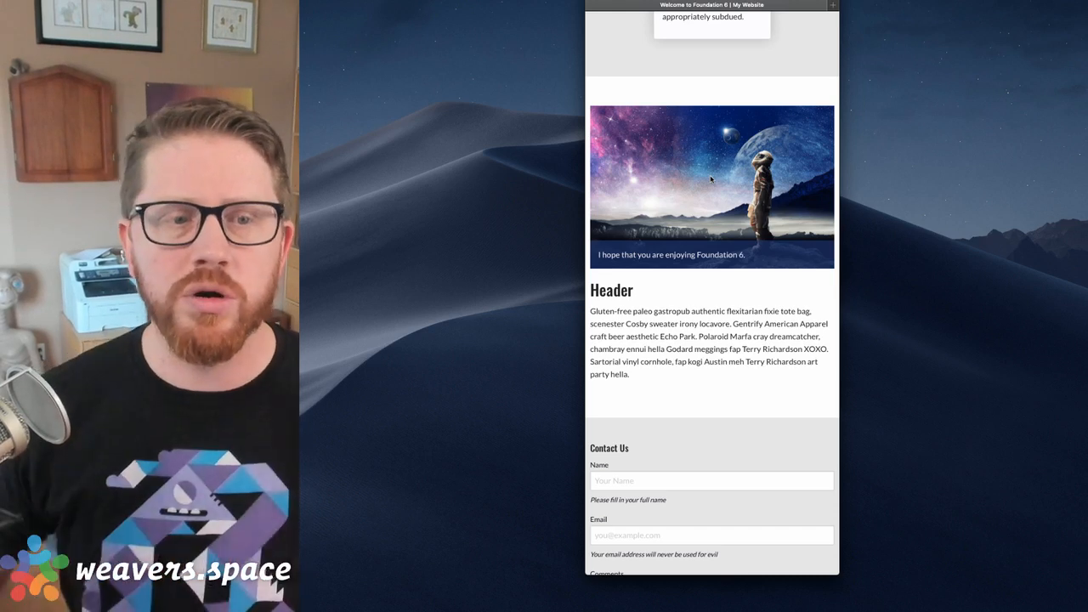
{"action": "scroll", "coordinate": [711, 179], "scroll_direction": "down", "scroll_amount": 5}
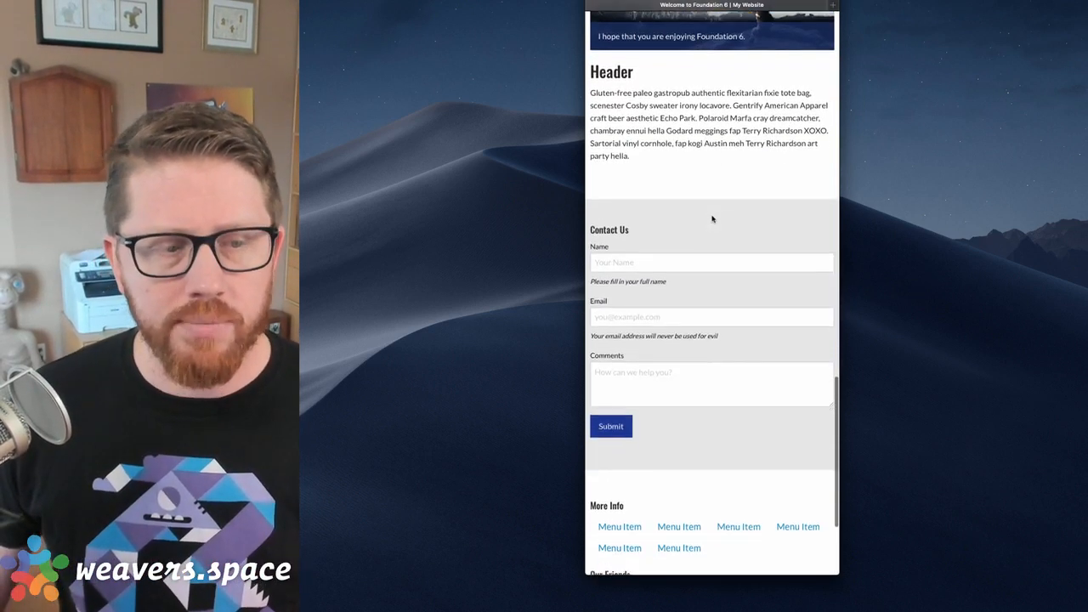
{"action": "scroll", "coordinate": [712, 219], "scroll_direction": "down", "scroll_amount": 2}
{"action": "scroll", "coordinate": [712, 219], "scroll_direction": "down", "scroll_amount": 3}
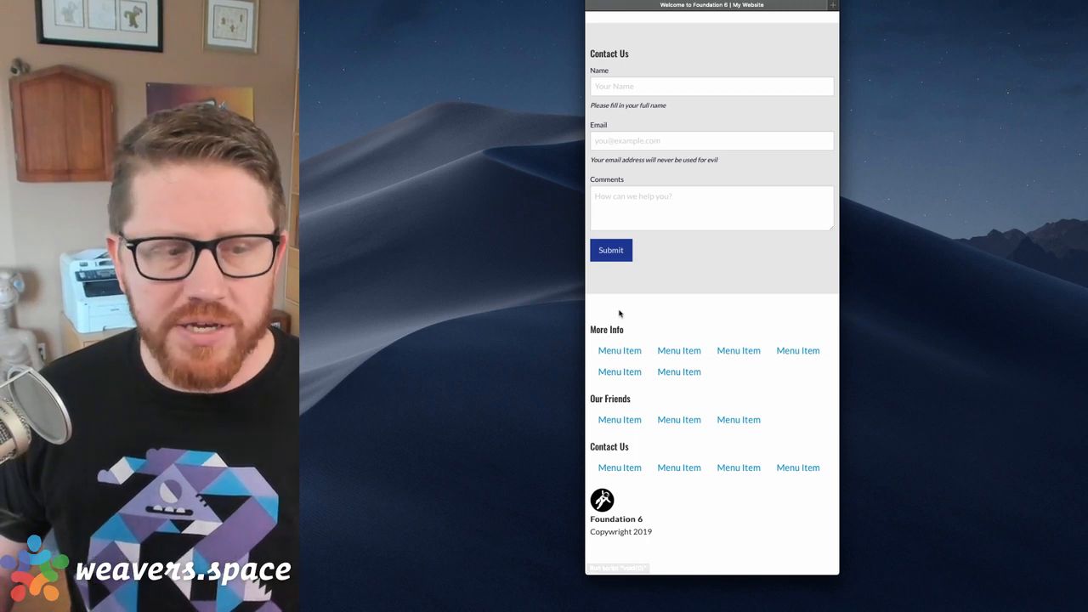
{"action": "scroll", "coordinate": [634, 459], "scroll_direction": "down", "scroll_amount": 1}
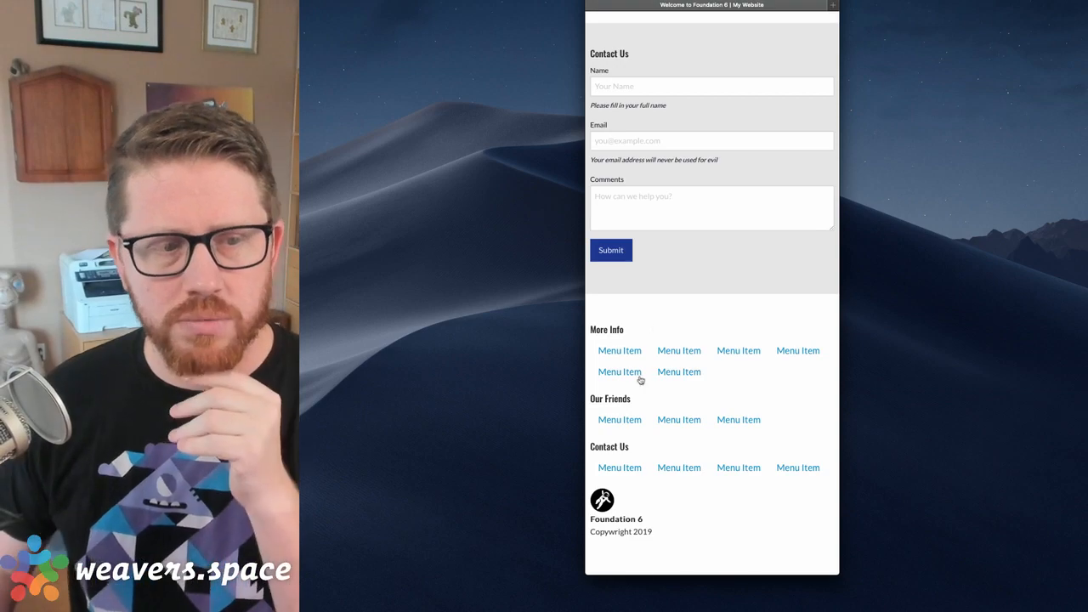
{"action": "scroll", "coordinate": [651, 325], "scroll_direction": "up", "scroll_amount": 10}
{"action": "scroll", "coordinate": [653, 327], "scroll_direction": "down", "scroll_amount": 10}
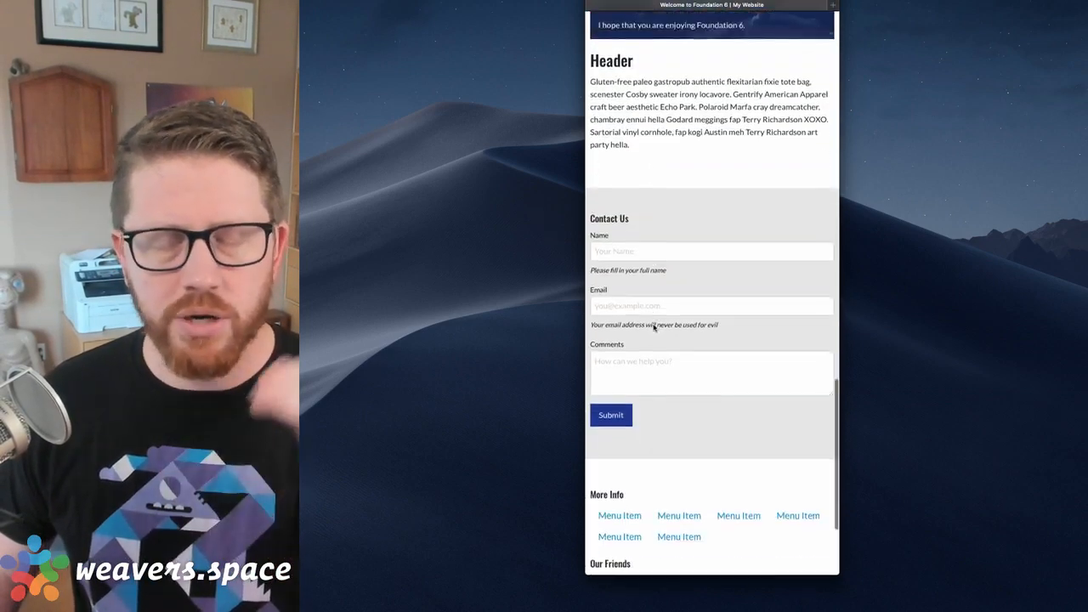
{"action": "scroll", "coordinate": [776, 266], "scroll_direction": "up", "scroll_amount": 20}
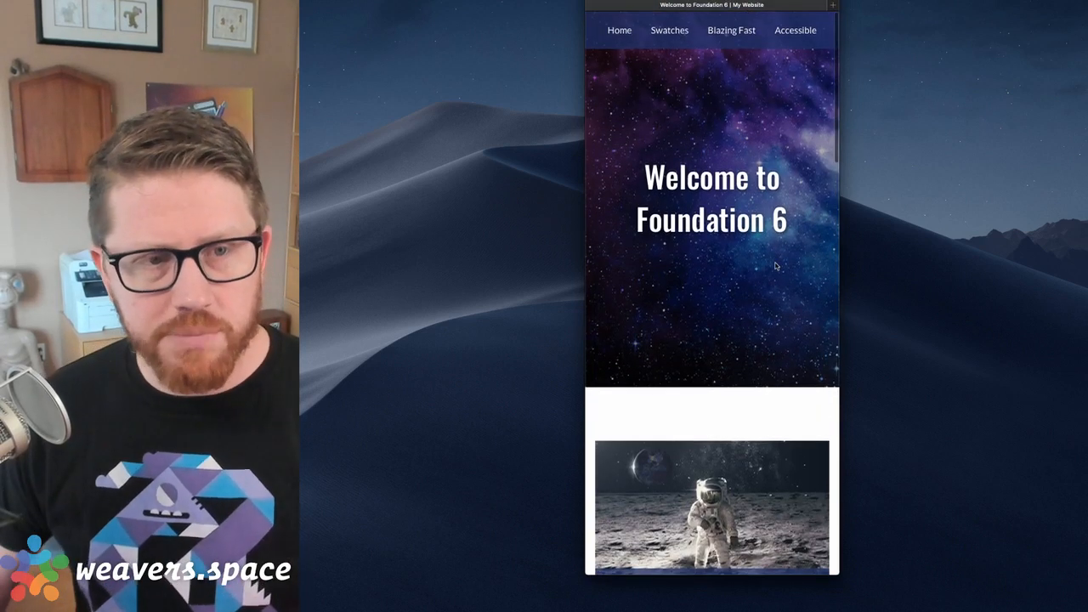
- Close the narrow Safari preview, switch back to RapidWeaver 8 and add a new Stacks page to the project
{"action": "left_click", "coordinate": [594, 0]}
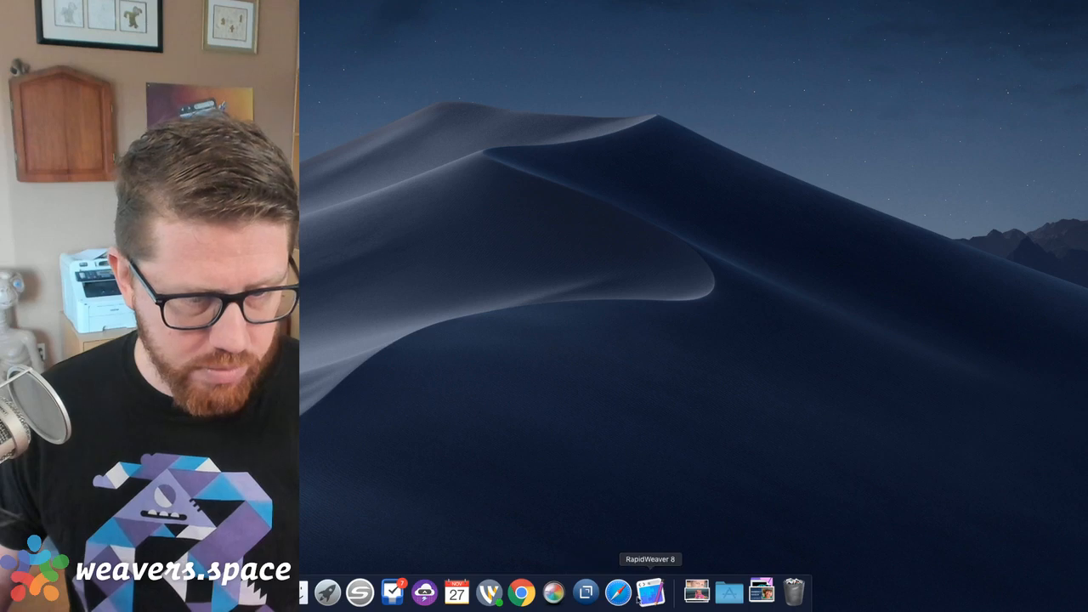
{"action": "left_click", "coordinate": [649, 592]}
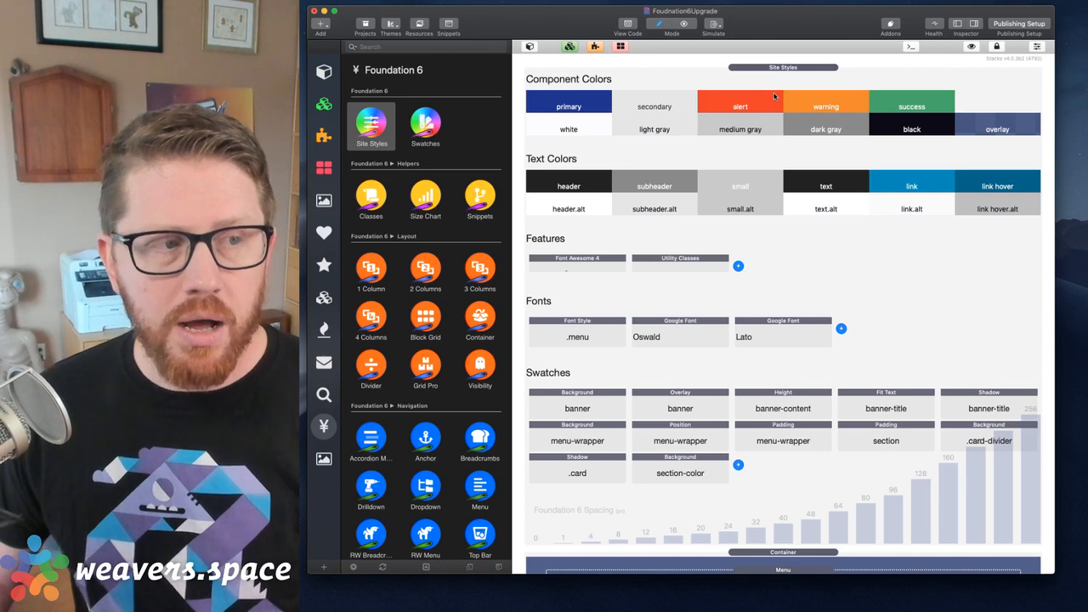
{"action": "key", "text": "shift+super+n"}
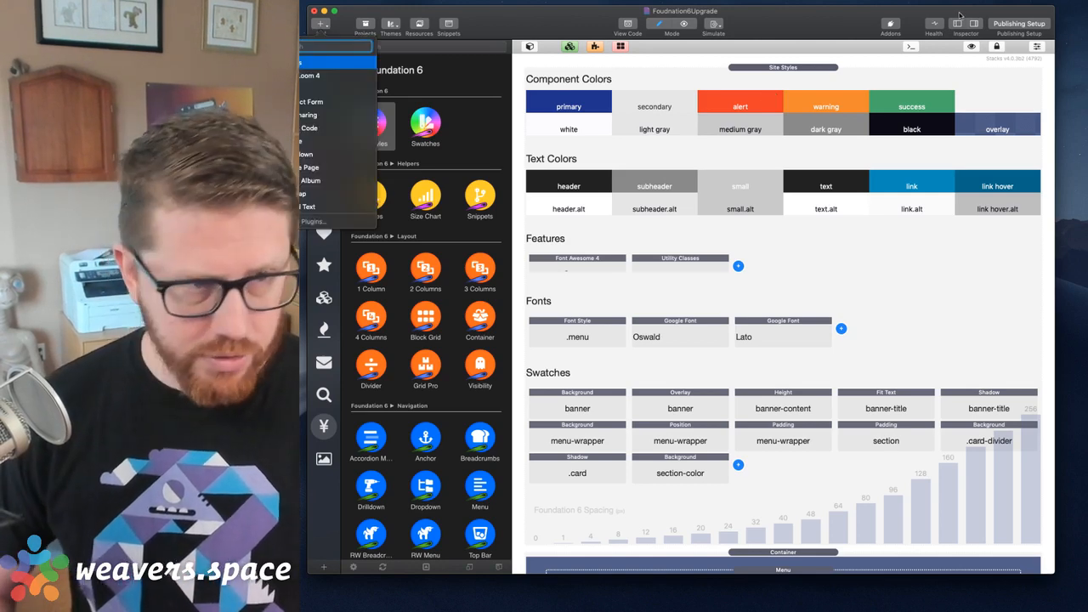
{"action": "key", "text": "Return"}
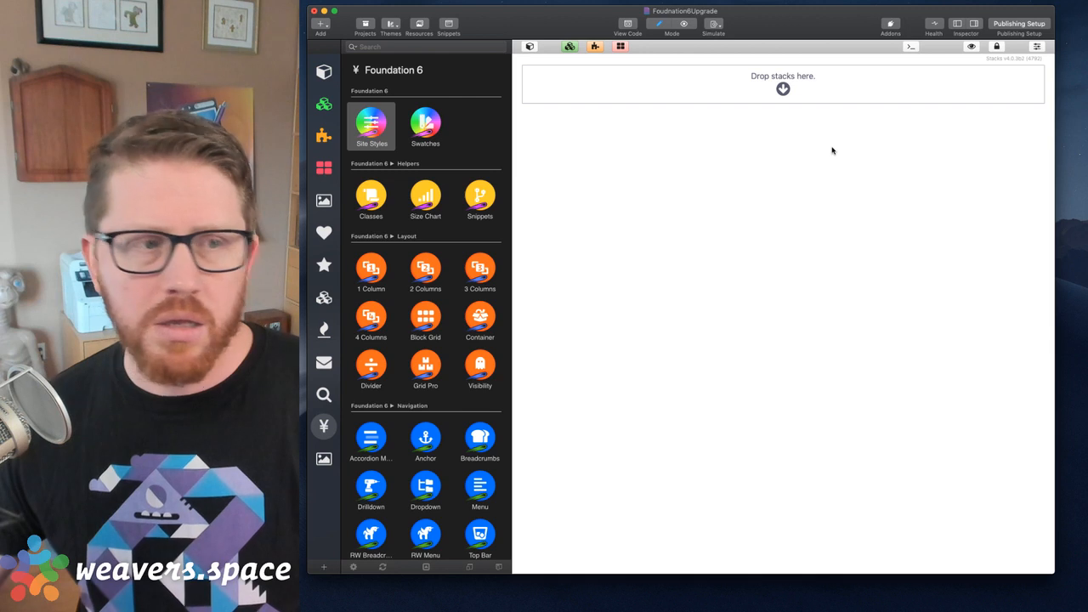
- Add a Site Styles stack to the blank page and show the project's page list
{"action": "left_click_drag", "start_coordinate": [374, 122], "coordinate": [717, 78]}
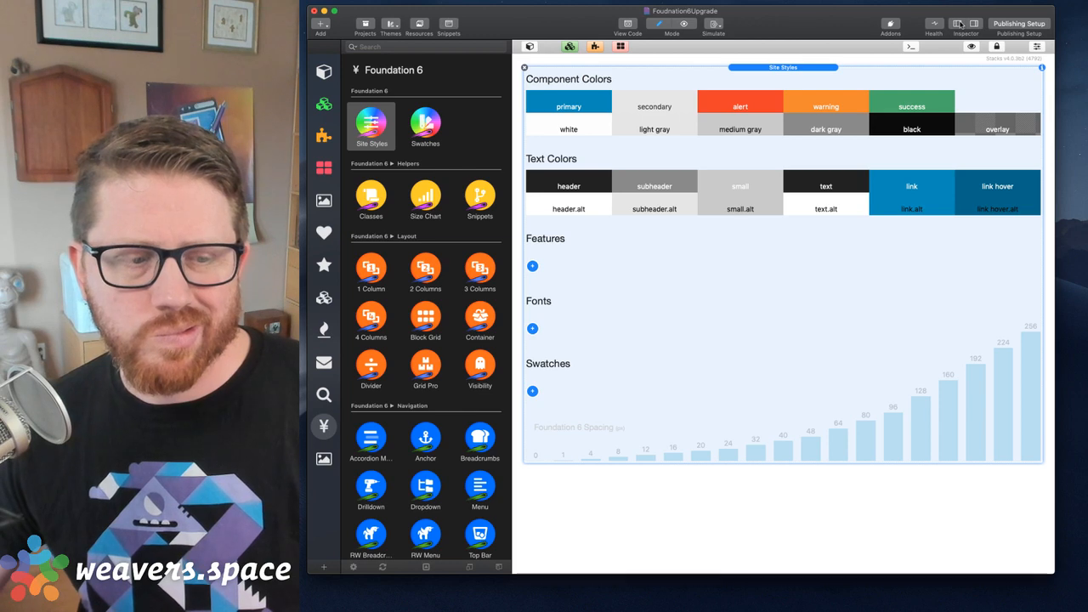
{"action": "left_click", "coordinate": [958, 24]}
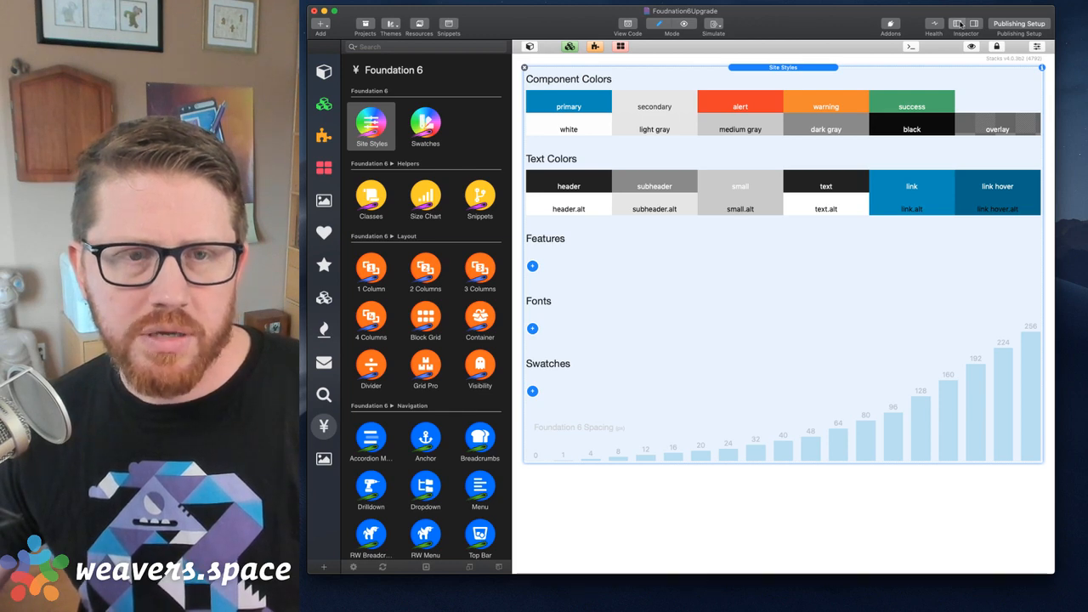
- Replace the untitled page's Site Styles stack with a copy of the one from the Welcome to Foundation 6 page
{"action": "left_click", "coordinate": [357, 58]}
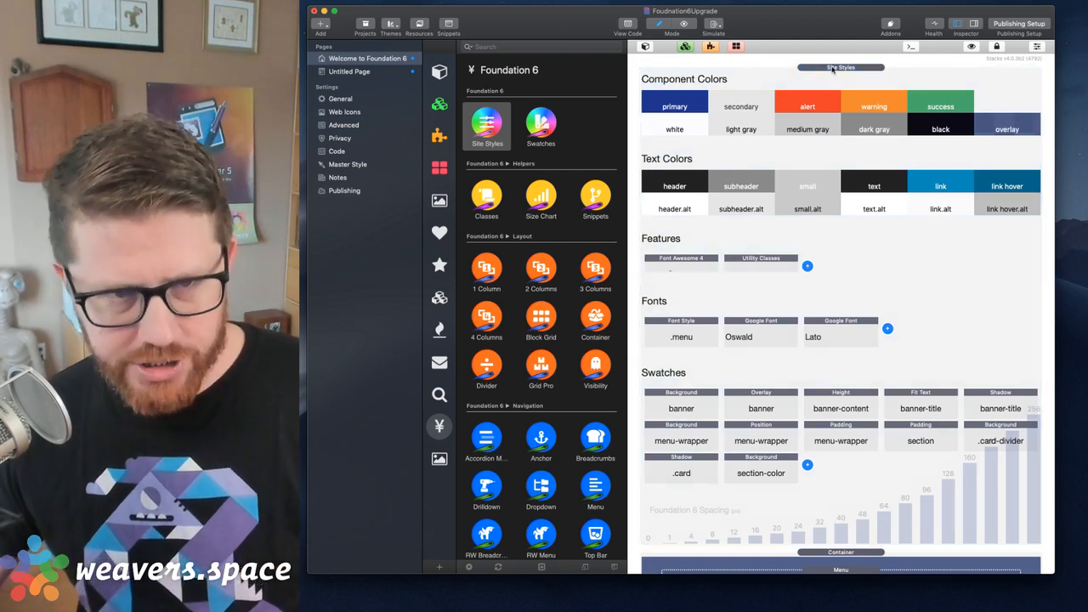
{"action": "key", "text": "Down"}
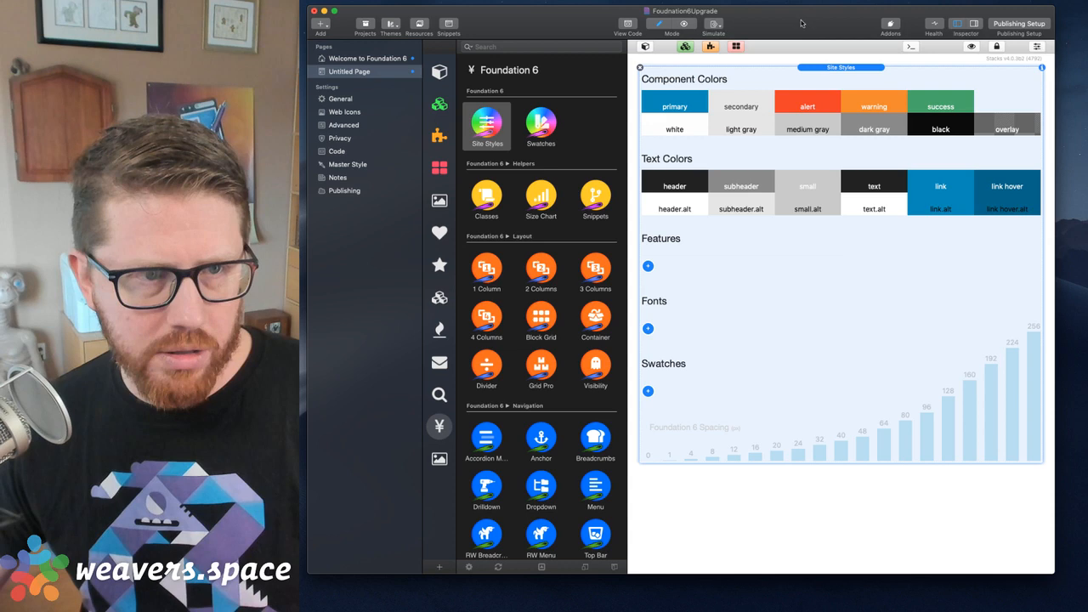
{"action": "left_click", "coordinate": [640, 68]}
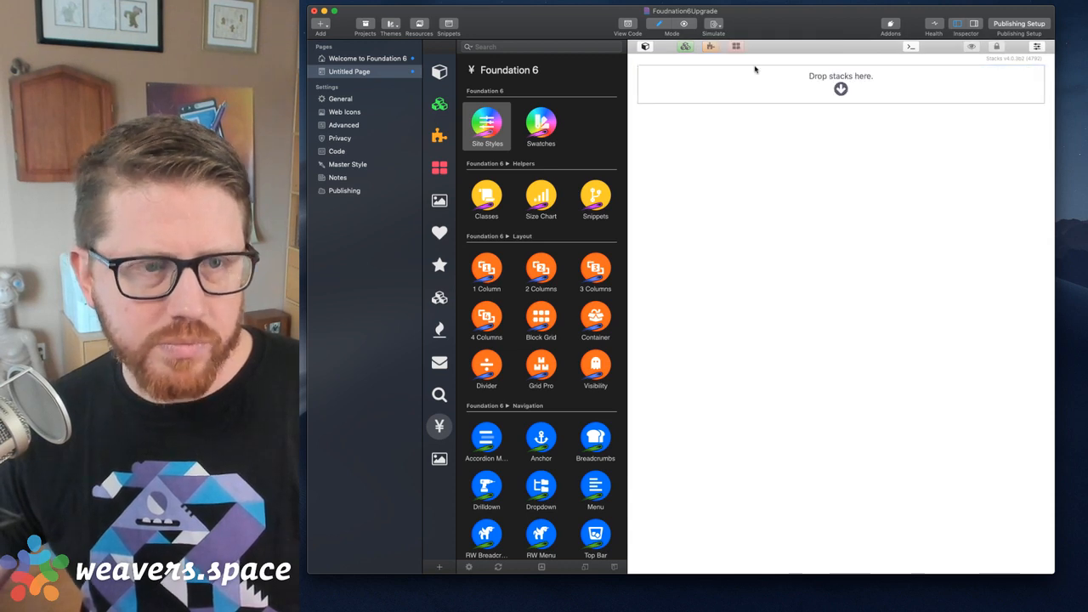
{"action": "key", "text": "super+v"}
{"action": "left_click", "coordinate": [765, 72]}
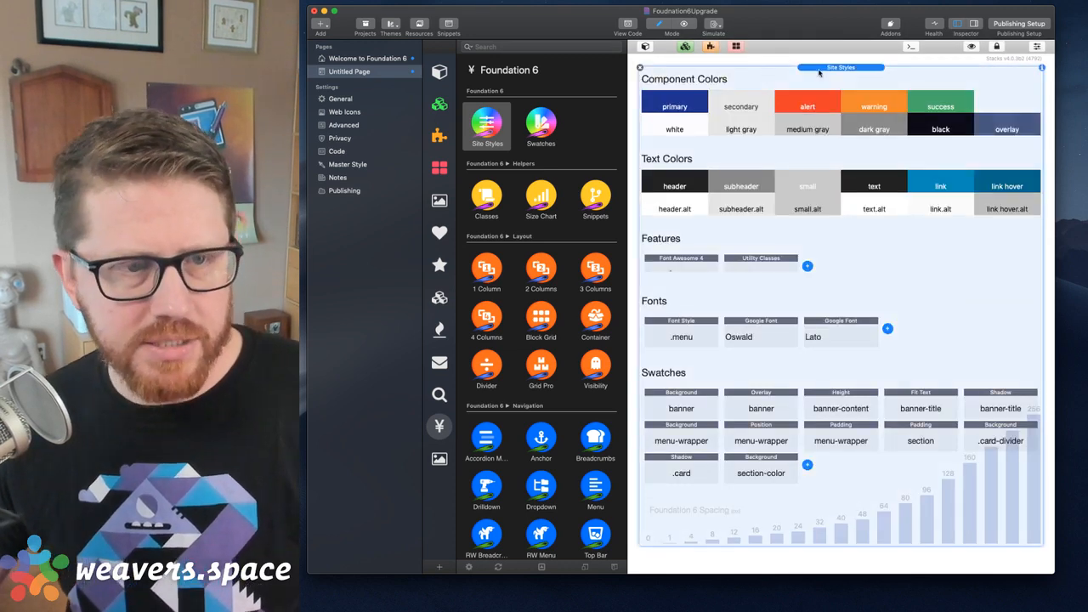
- Hide the stack library and show the Site Styles settings at the site and text colors
{"action": "left_click", "coordinate": [645, 46]}
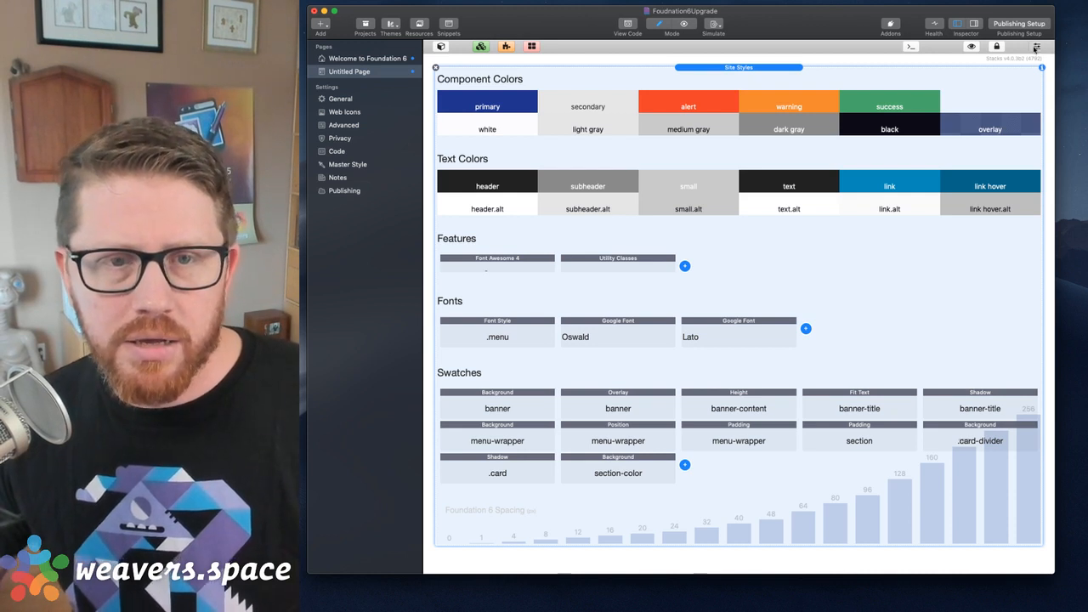
{"action": "left_click", "coordinate": [1036, 46]}
{"action": "left_click", "coordinate": [624, 310]}
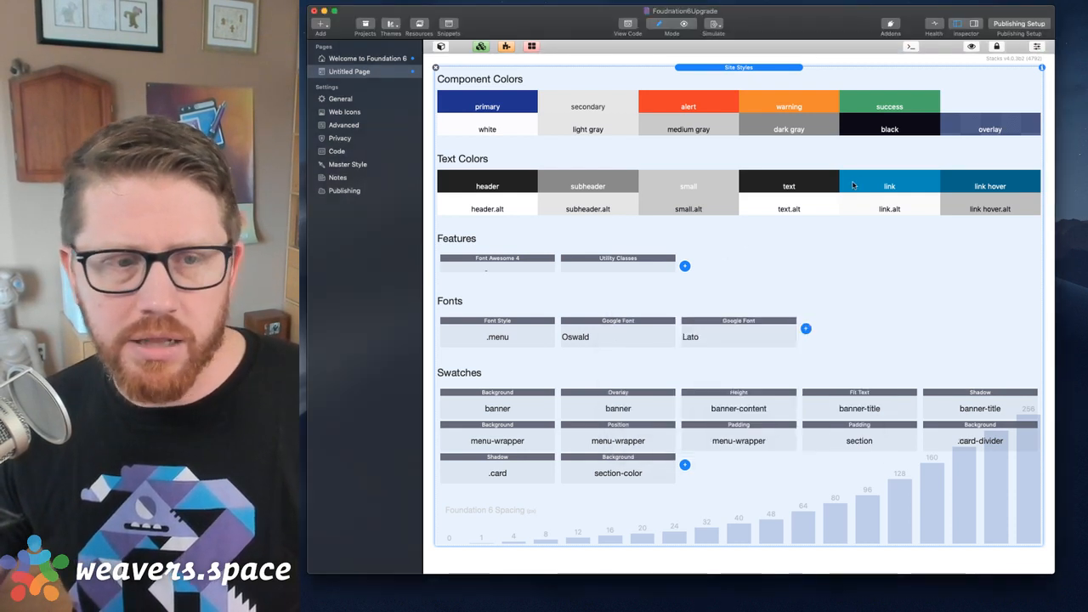
{"action": "double_click", "coordinate": [914, 128]}
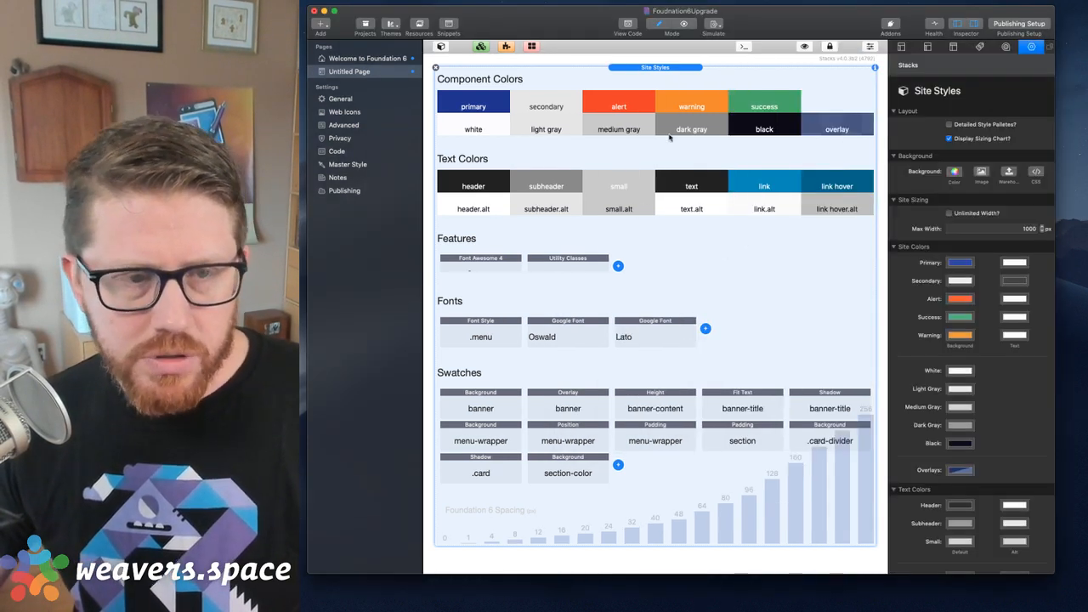
{"action": "scroll", "coordinate": [1023, 315], "scroll_direction": "down", "scroll_amount": 3}
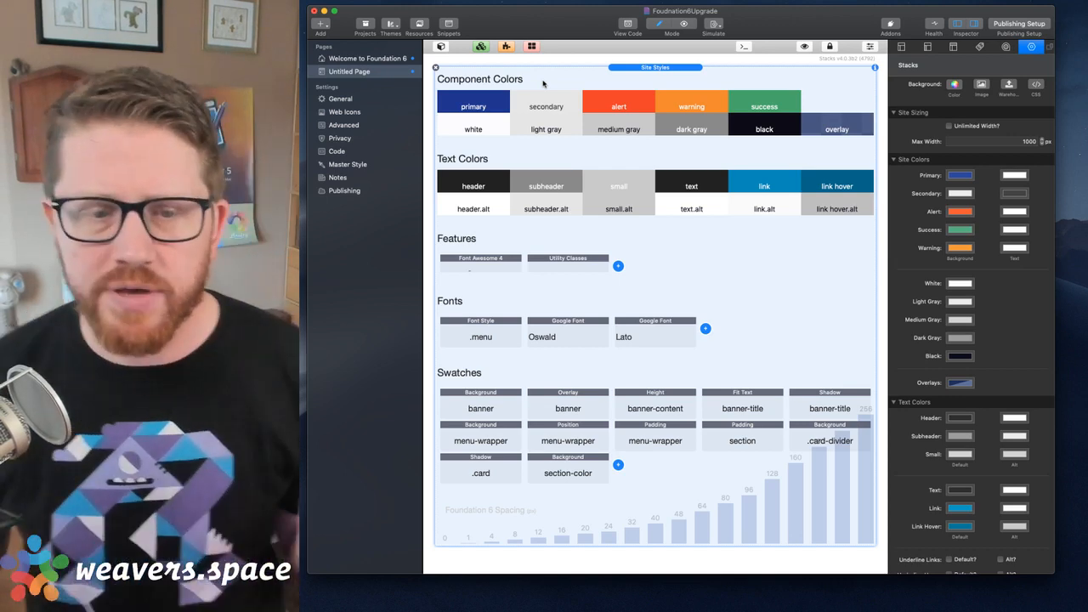
- Inspect the RGB values of the Black and White site colors and close the color picker
{"action": "left_click", "coordinate": [958, 356]}
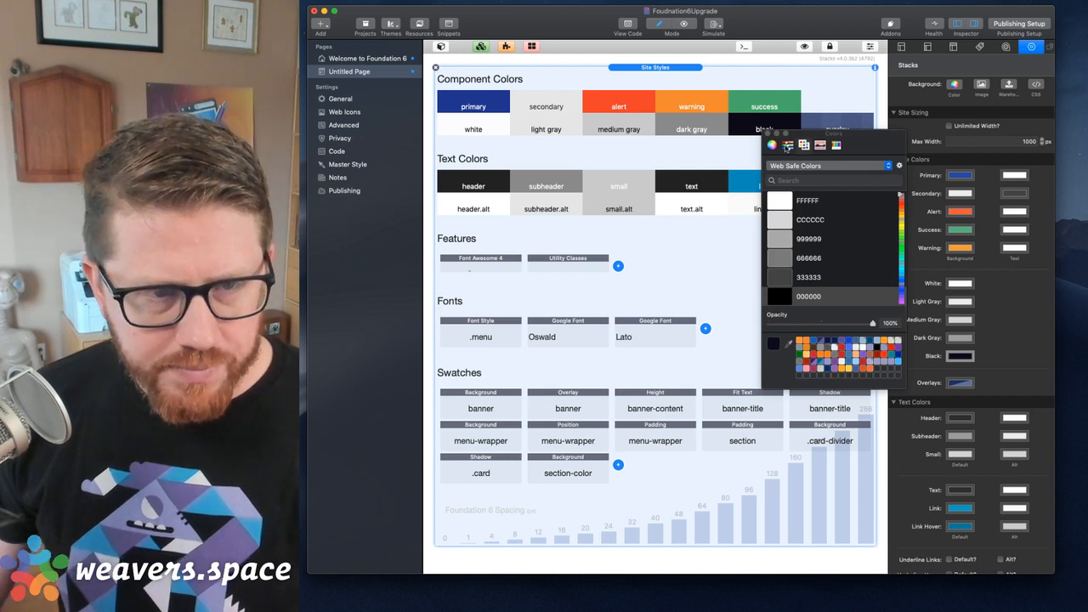
{"action": "left_click", "coordinate": [787, 146]}
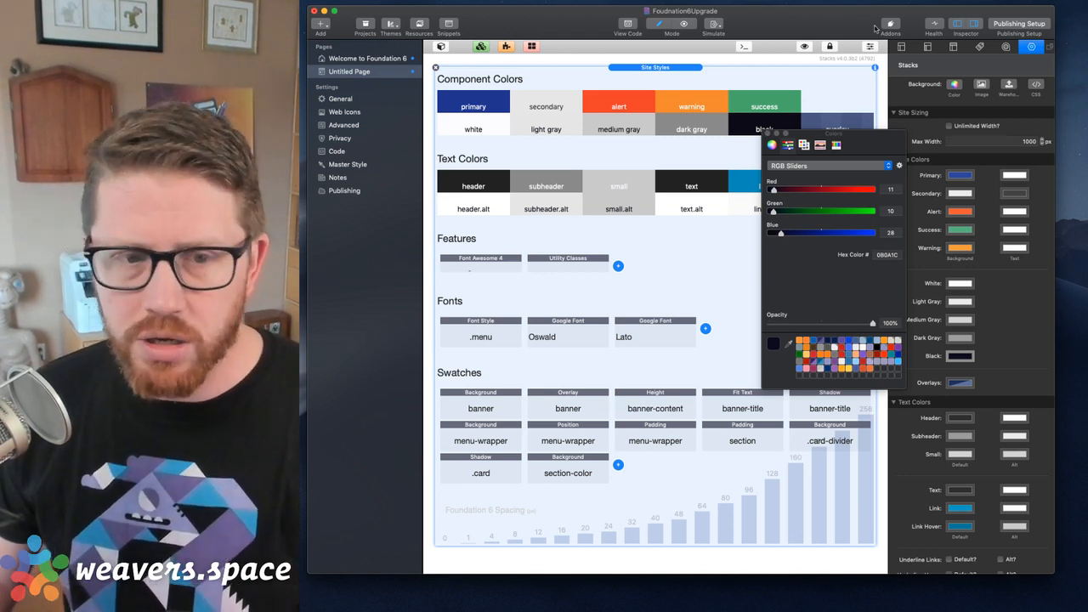
{"action": "left_click", "coordinate": [964, 288]}
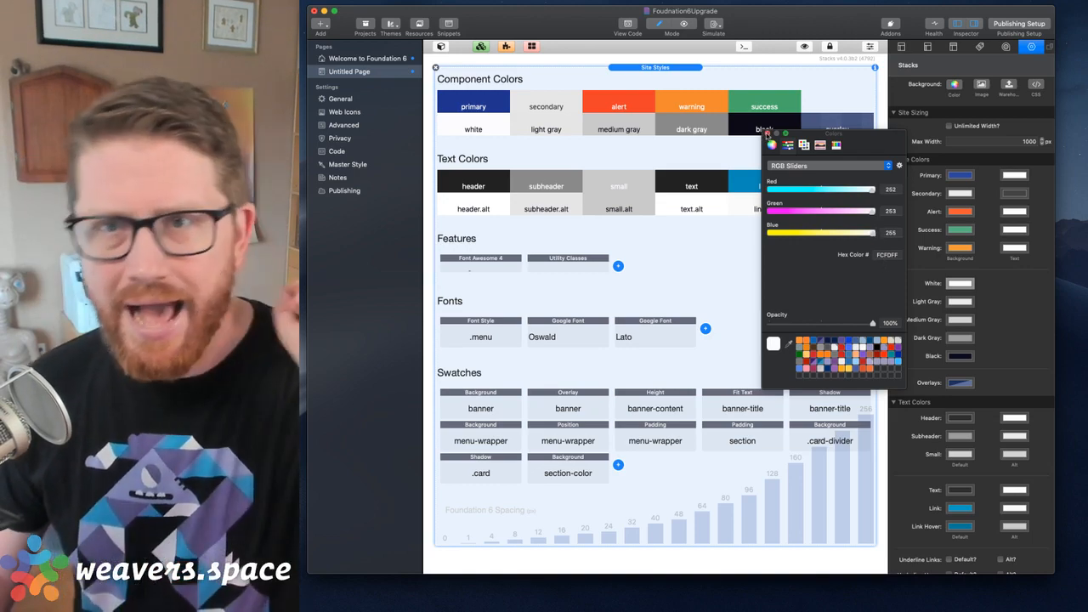
{"action": "left_click", "coordinate": [767, 133]}
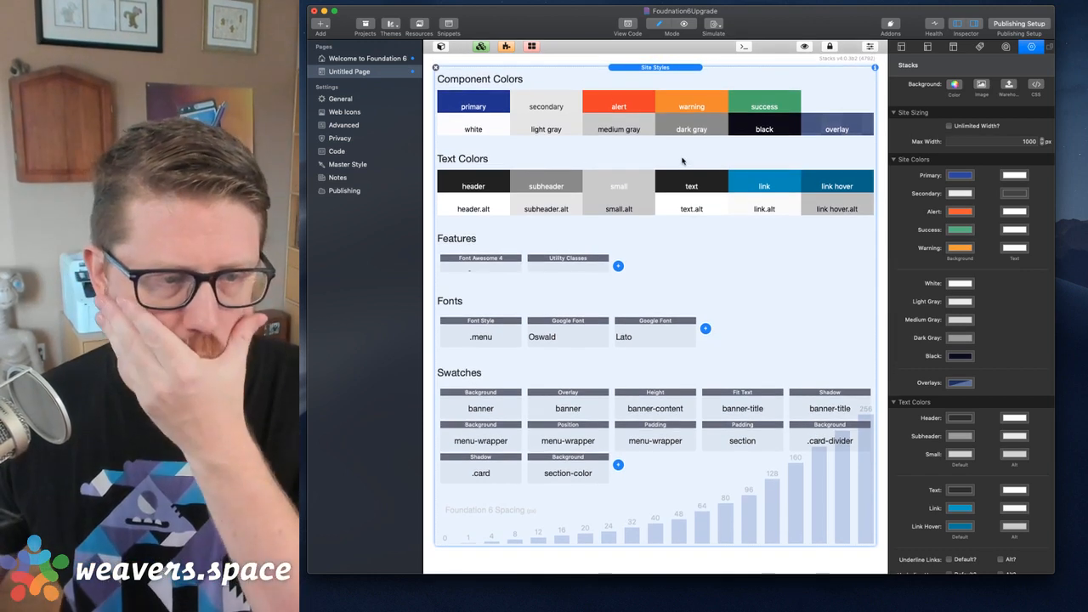
- Inspect the Font Awesome 4 and Utility Classes features in the Site Styles stack
{"action": "left_click", "coordinate": [501, 262]}
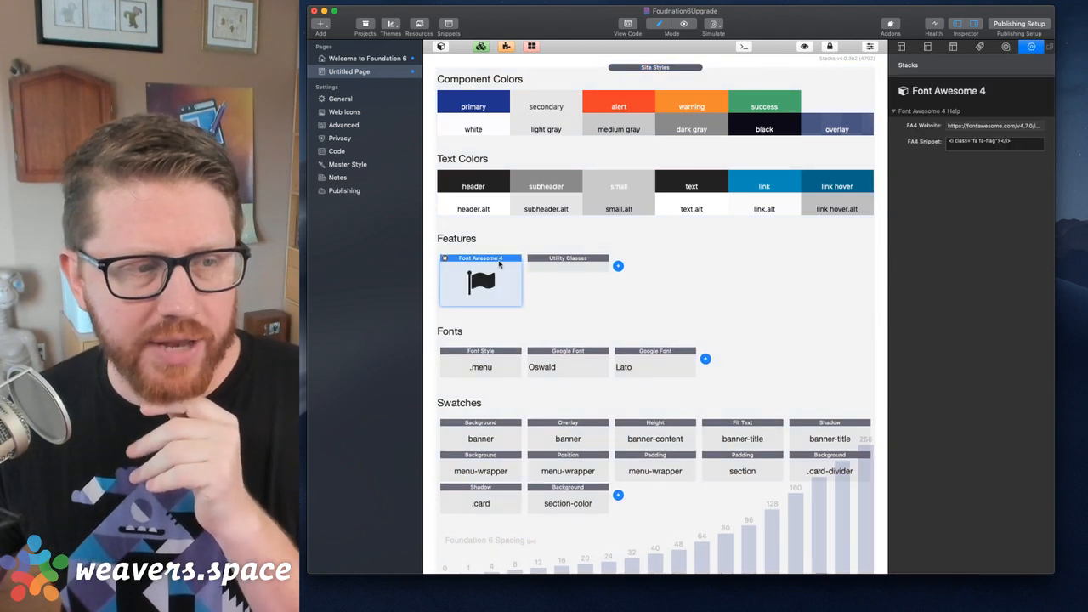
{"action": "left_click", "coordinate": [561, 262]}
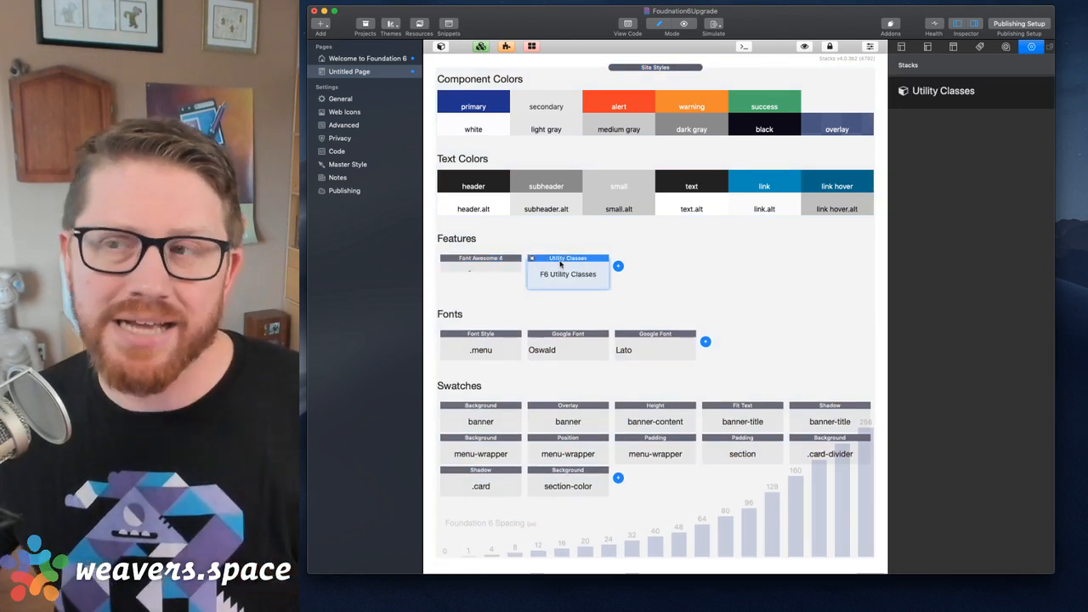
- Delete the Font Awesome 4 feature from Site Styles, undo the deletion and reselect the Site Styles stack
{"action": "left_click", "coordinate": [498, 266]}
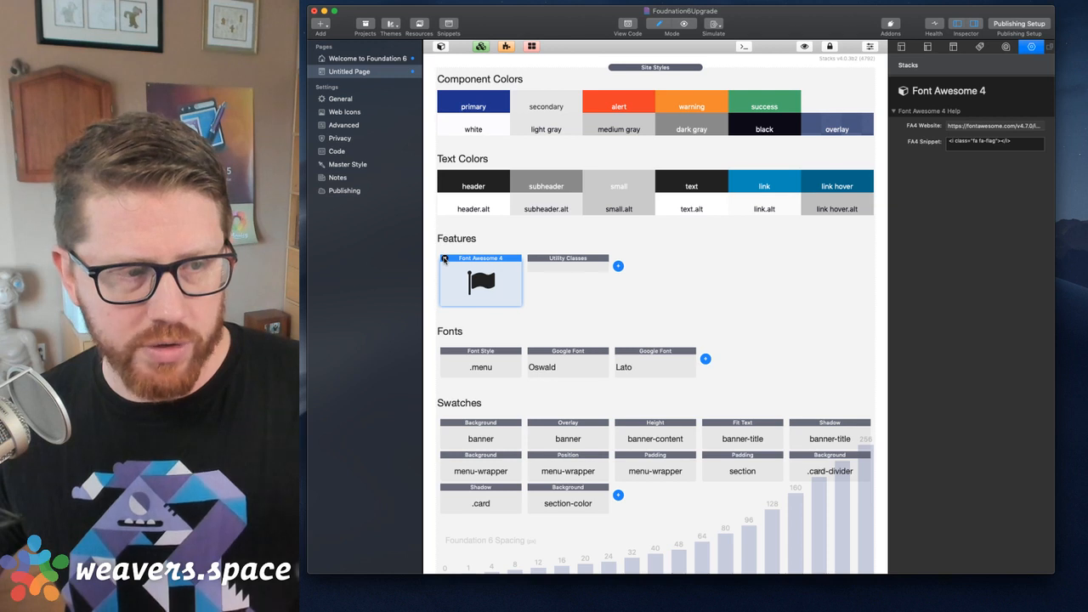
{"action": "left_click", "coordinate": [442, 259]}
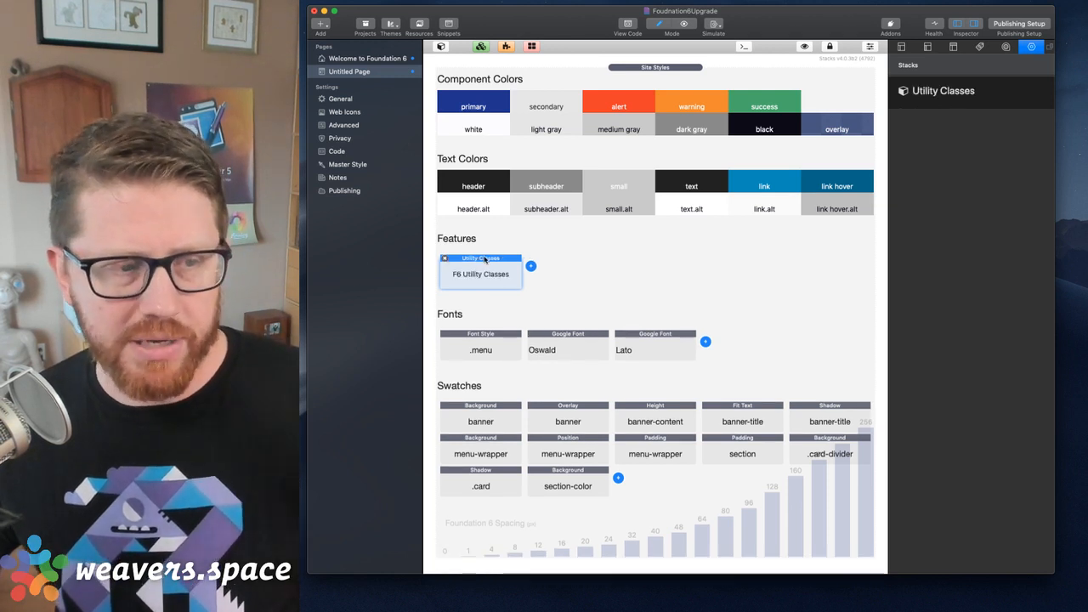
{"action": "key", "text": "super+z"}
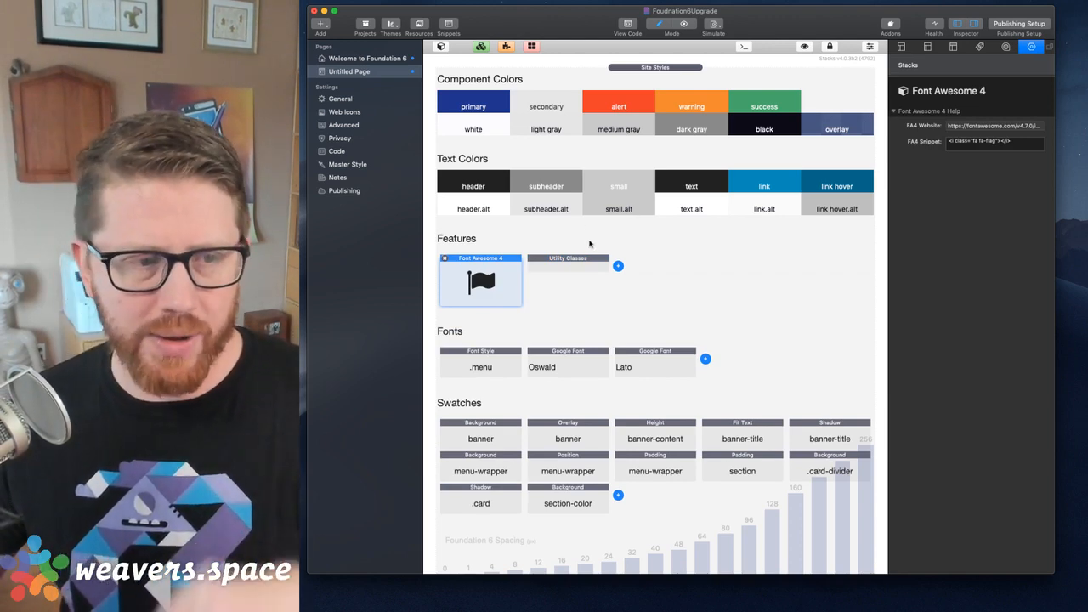
{"action": "left_click", "coordinate": [589, 244]}
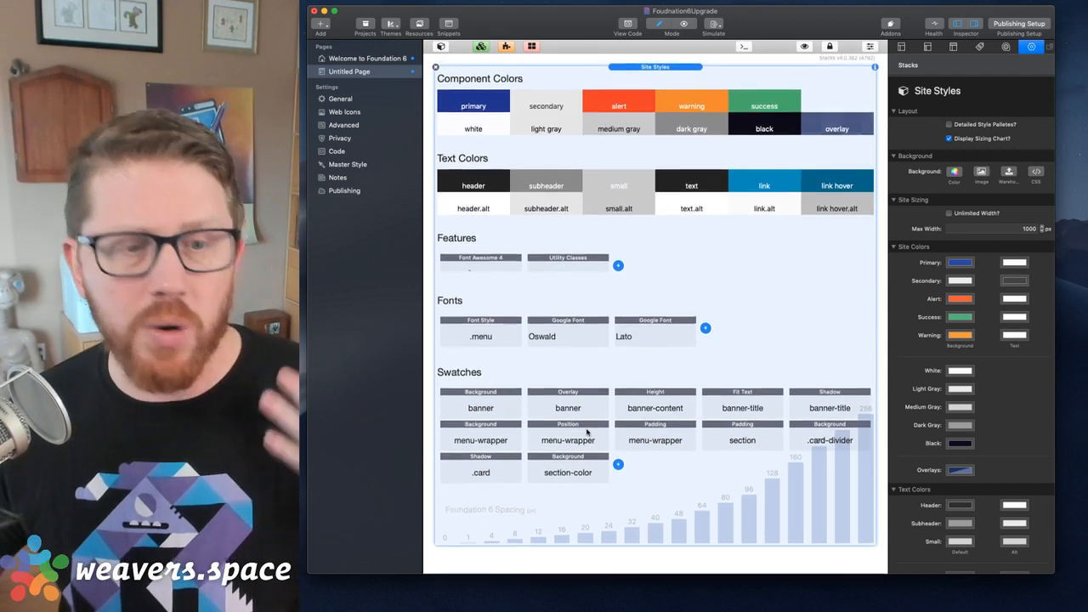
- Show the stack library, add a Container below Site Styles with a 1 Column stack inside, and select the Container
{"action": "left_click", "coordinate": [442, 48]}
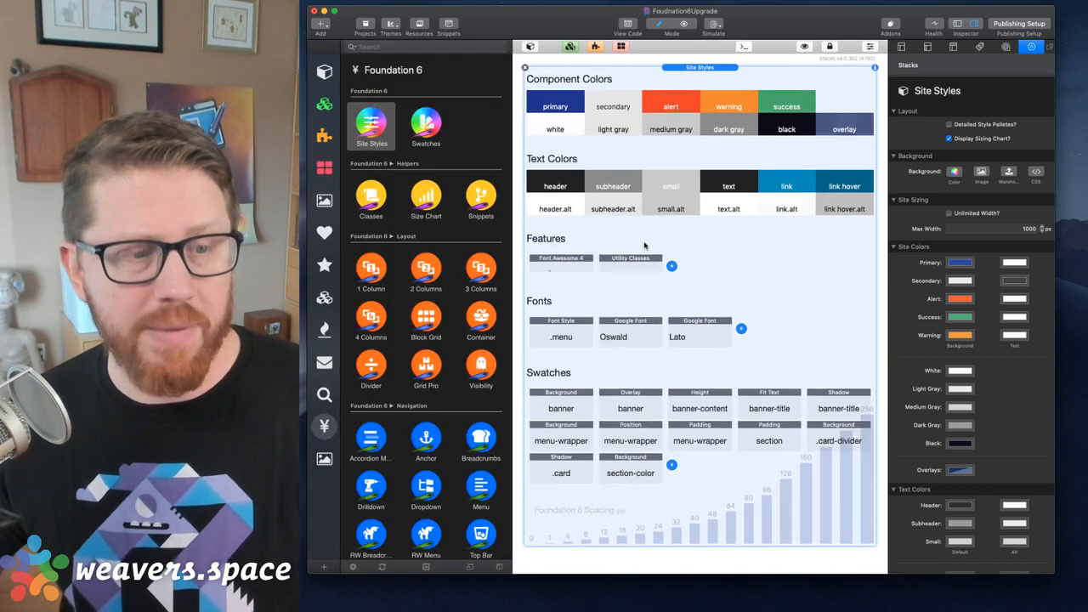
{"action": "left_click", "coordinate": [491, 316]}
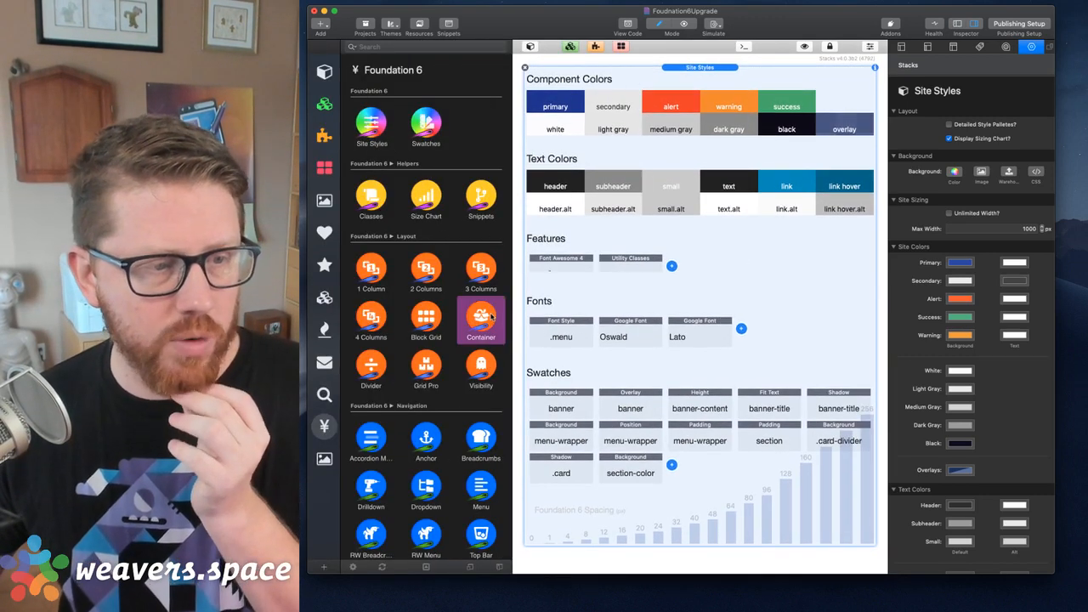
{"action": "left_click_drag", "start_coordinate": [491, 316], "coordinate": [712, 552]}
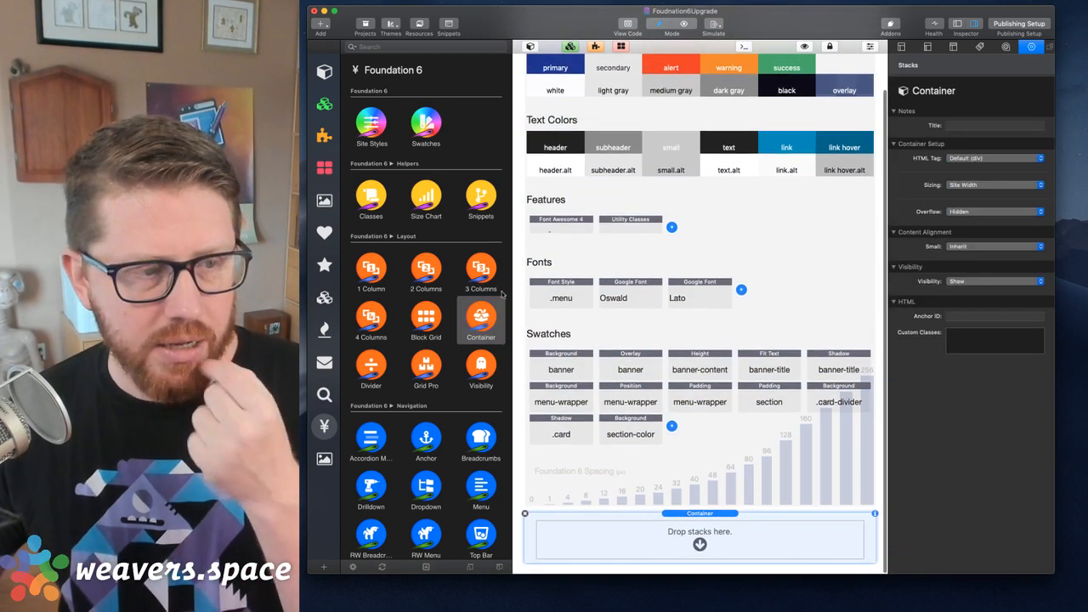
{"action": "left_click_drag", "start_coordinate": [370, 270], "coordinate": [671, 536]}
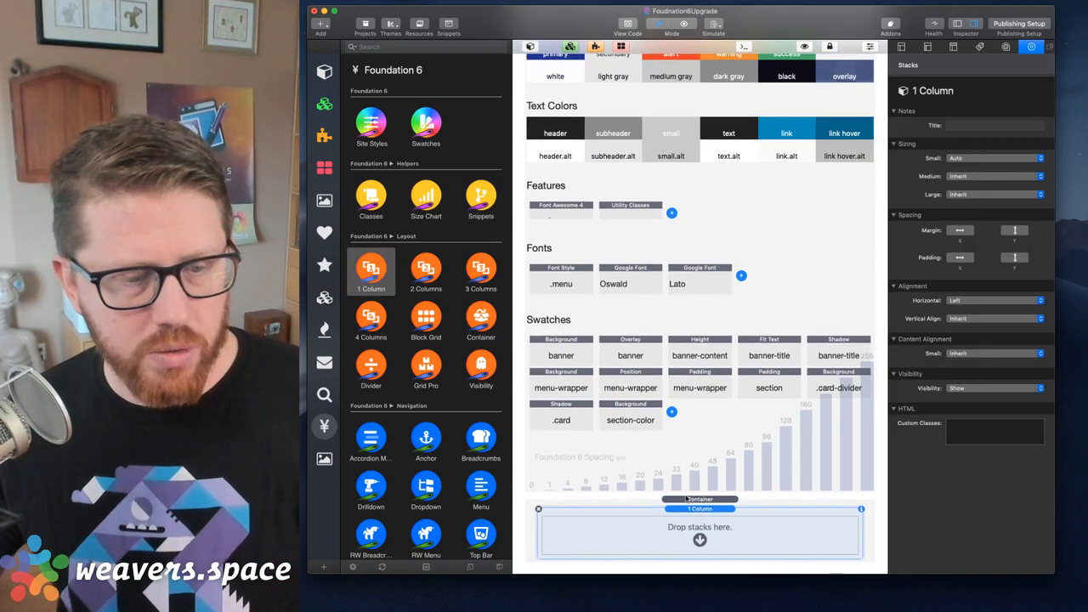
{"action": "left_click", "coordinate": [687, 499]}
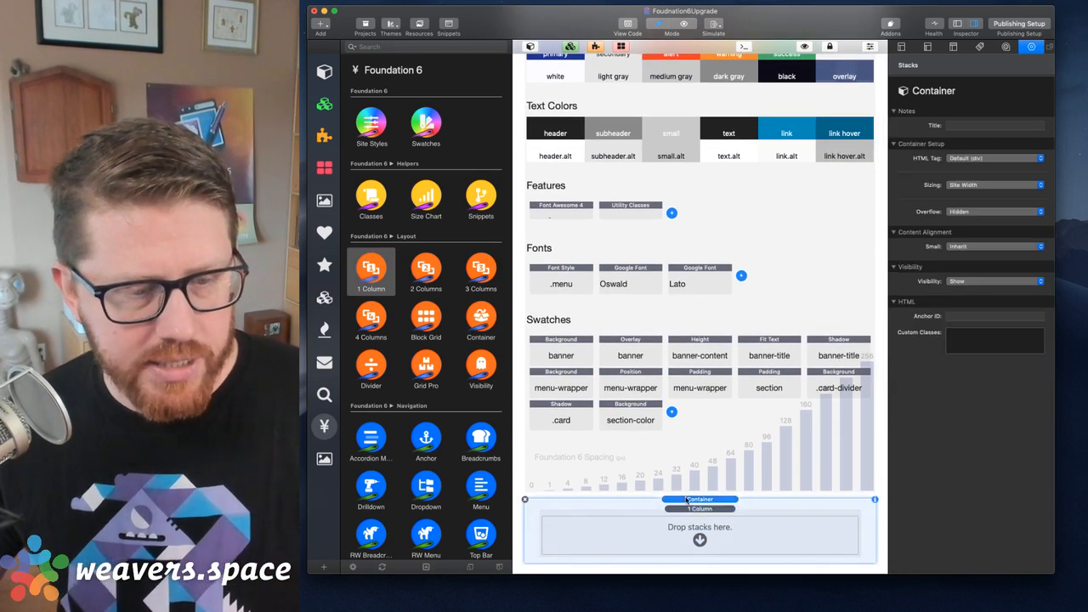
- Review the banner Background and Overlay swatches and delete every swatch from Site Styles, starting with section-color
{"action": "left_click", "coordinate": [567, 351]}
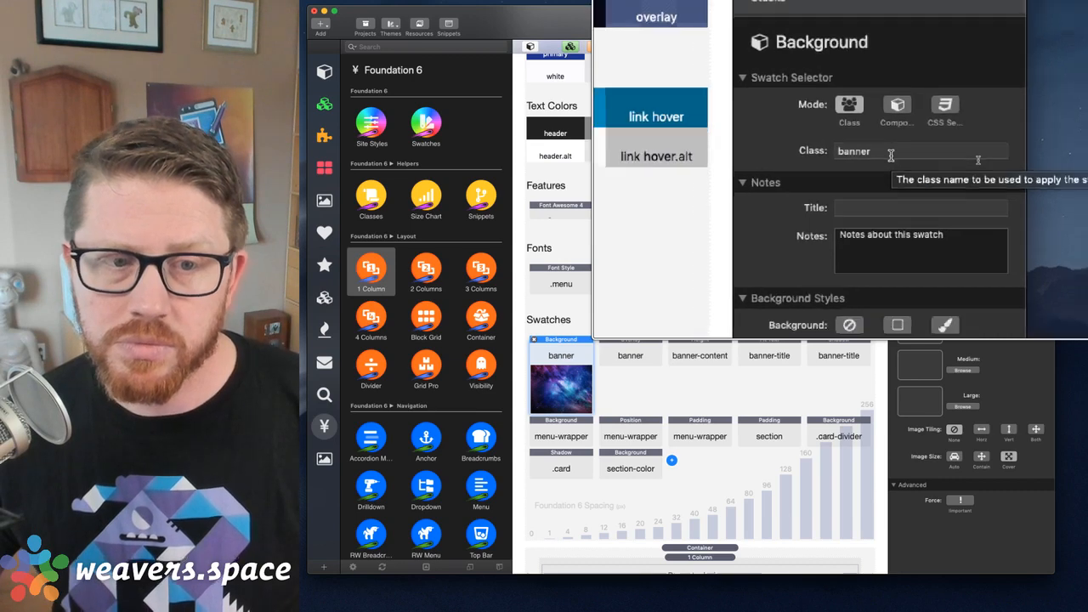
{"action": "left_click", "coordinate": [644, 346]}
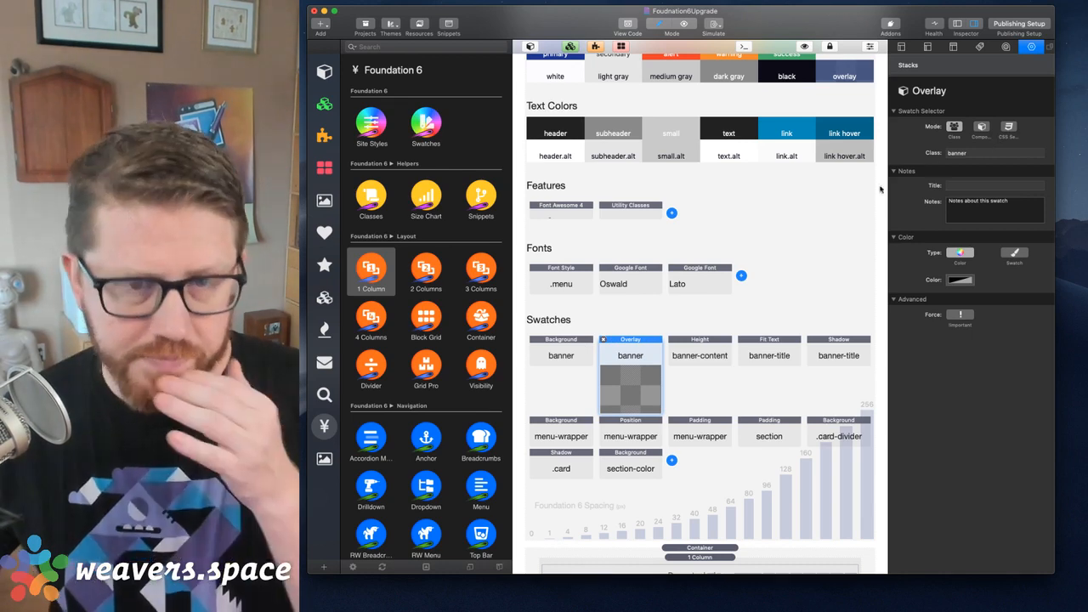
{"action": "left_click", "coordinate": [633, 470]}
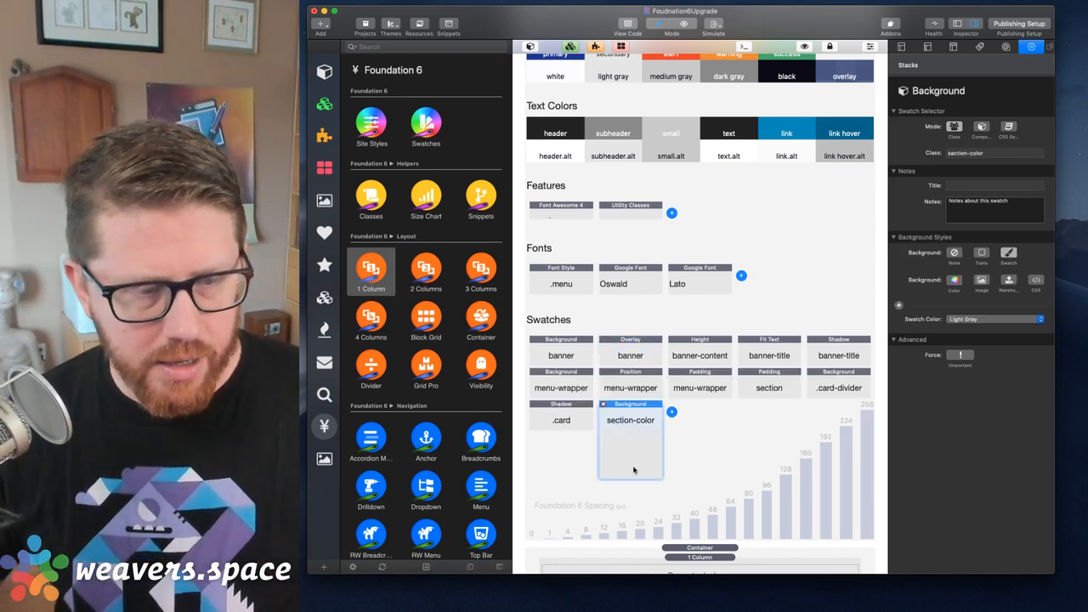
{"action": "key", "text": "Delete"}
{"action": "key", "text": "Delete"}
{"action": "key", "text": "Delete"}
{"action": "key", "text": "Delete"}
{"action": "key", "text": "Delete"}
{"action": "key", "text": "Delete"}
{"action": "key", "text": "Delete"}
{"action": "key", "text": "Delete"}
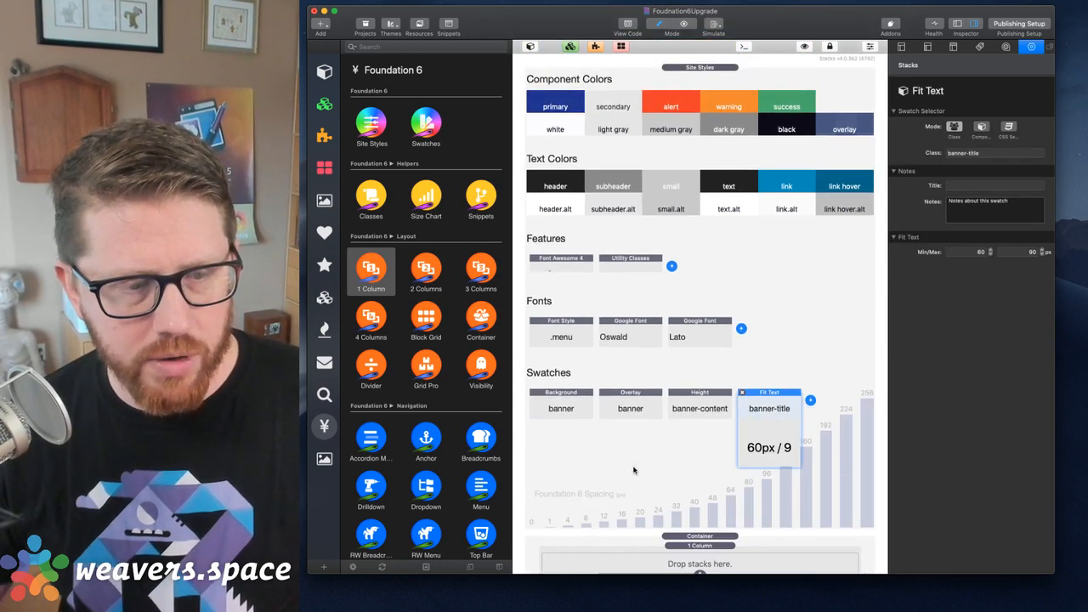
{"action": "key", "text": "Delete"}
{"action": "key", "text": "Delete"}
{"action": "key", "text": "Delete"}
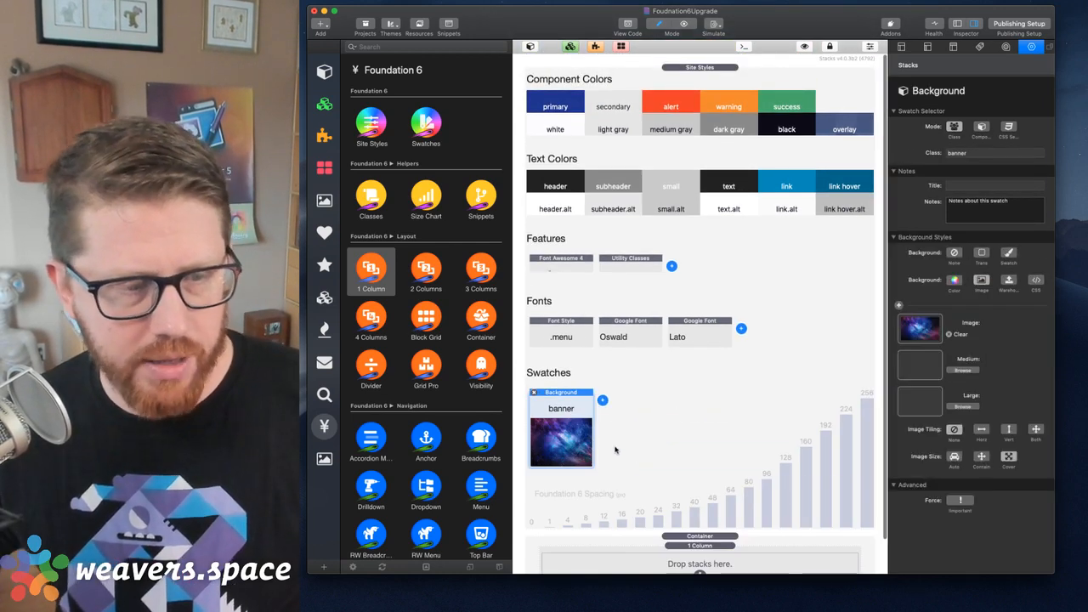
{"action": "key", "text": "Delete"}
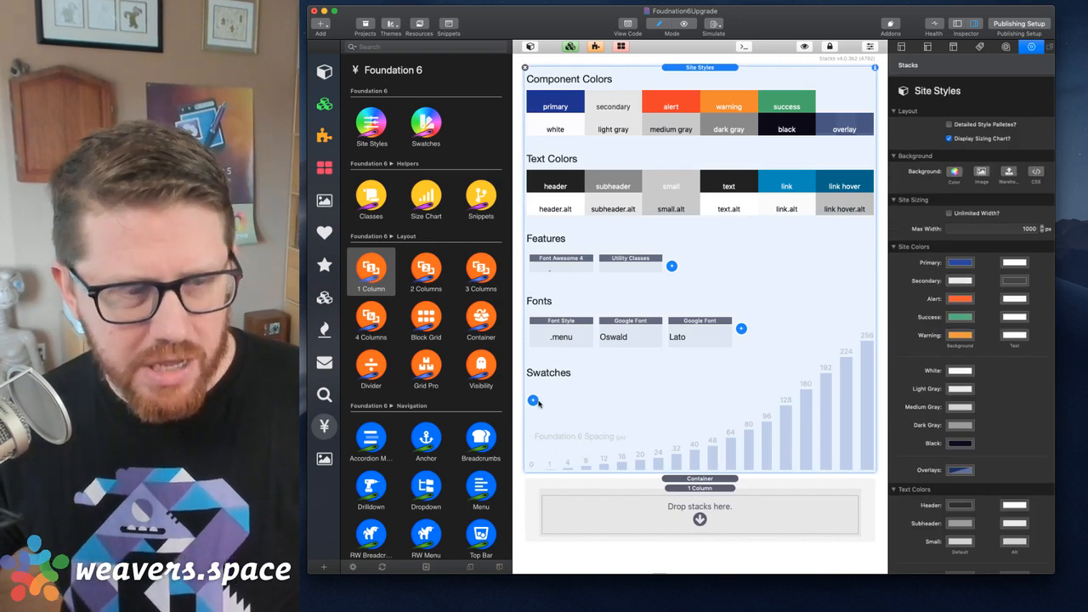
- Add a Background swatch to Site Styles and set its class name to banner
{"action": "left_click", "coordinate": [533, 400]}
{"action": "left_click", "coordinate": [562, 432]}
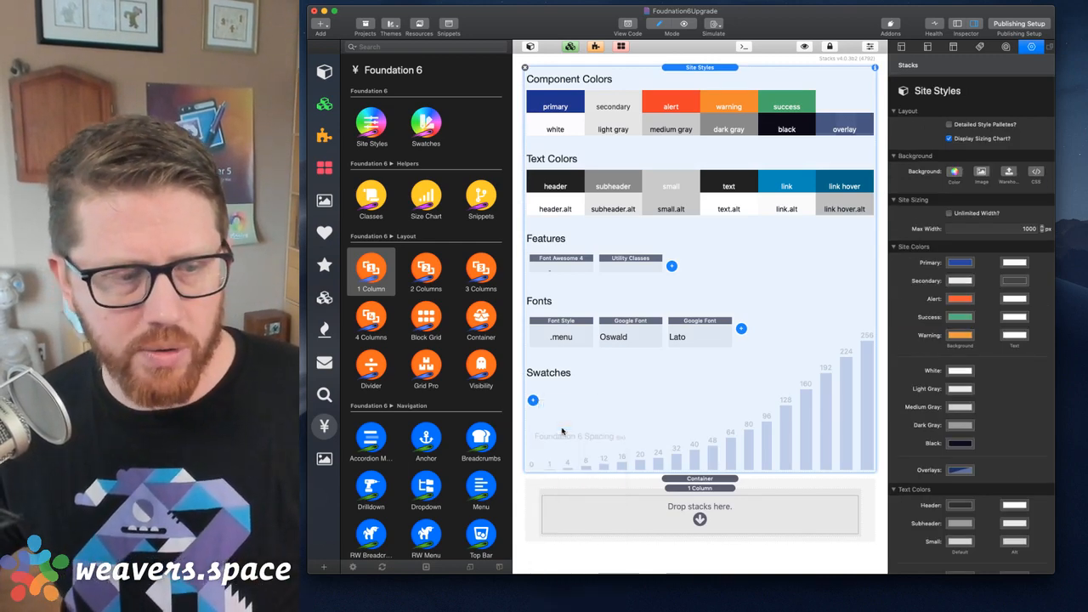
{"action": "scroll", "coordinate": [619, 394], "scroll_direction": "down", "scroll_amount": 2}
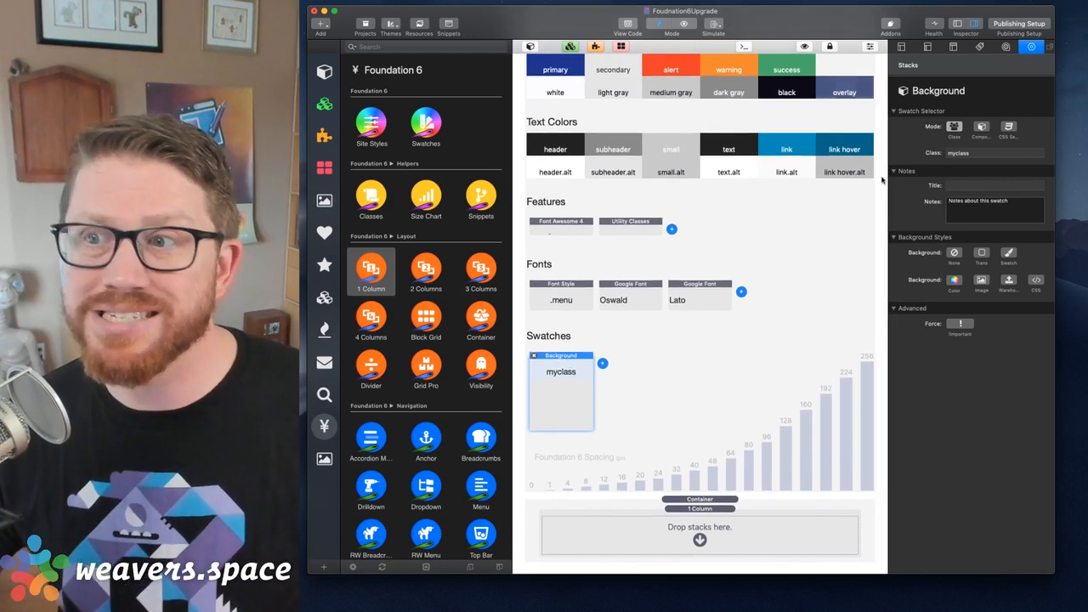
{"action": "left_click", "coordinate": [969, 156]}
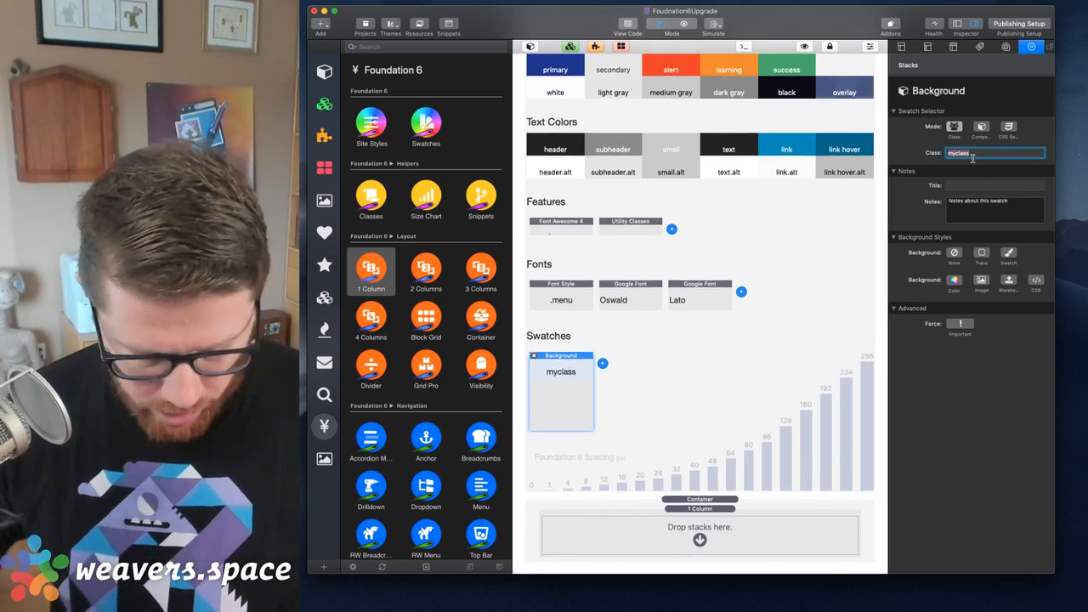
{"action": "type", "text": "banner"}
{"action": "key", "text": "Tab"}
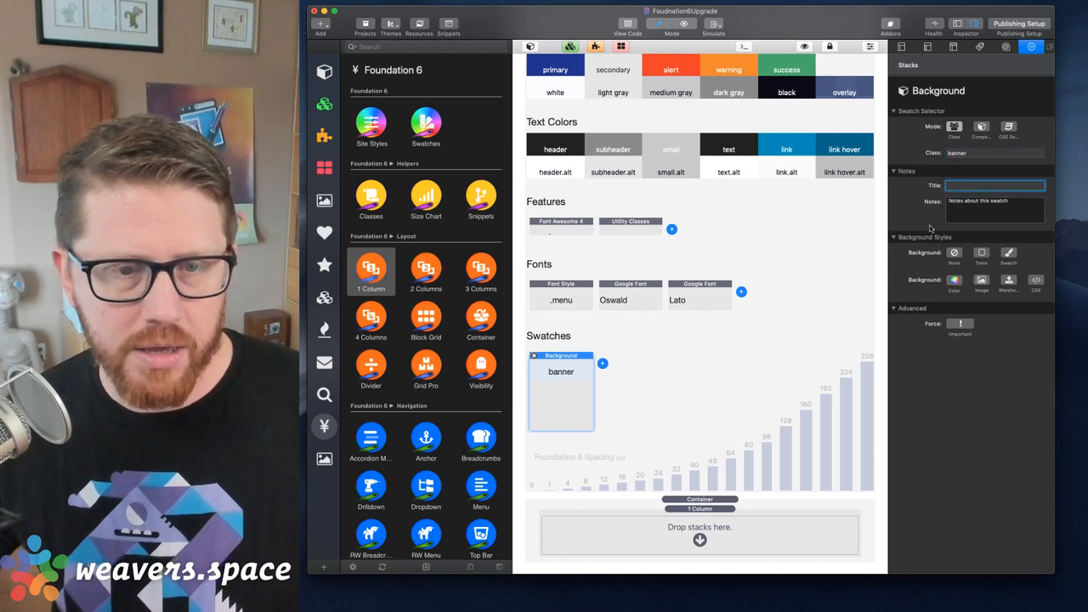
- Set the banner swatch to an image background, using AdobeStock_209086737.jpeg from the f6 Images folder in Finder
{"action": "left_click", "coordinate": [982, 280]}
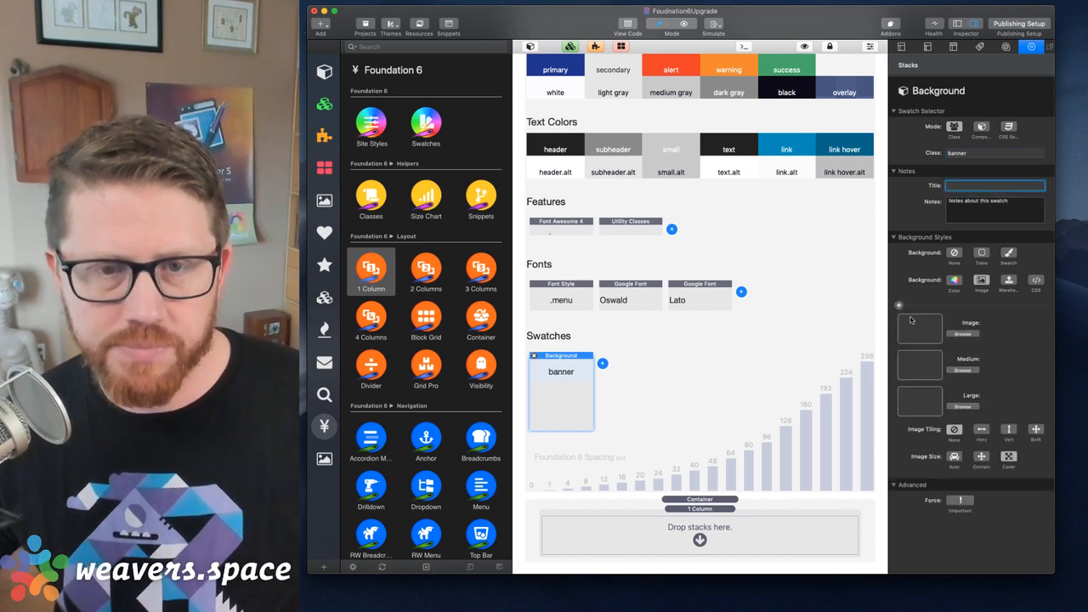
{"action": "key", "text": "super+Tab"}
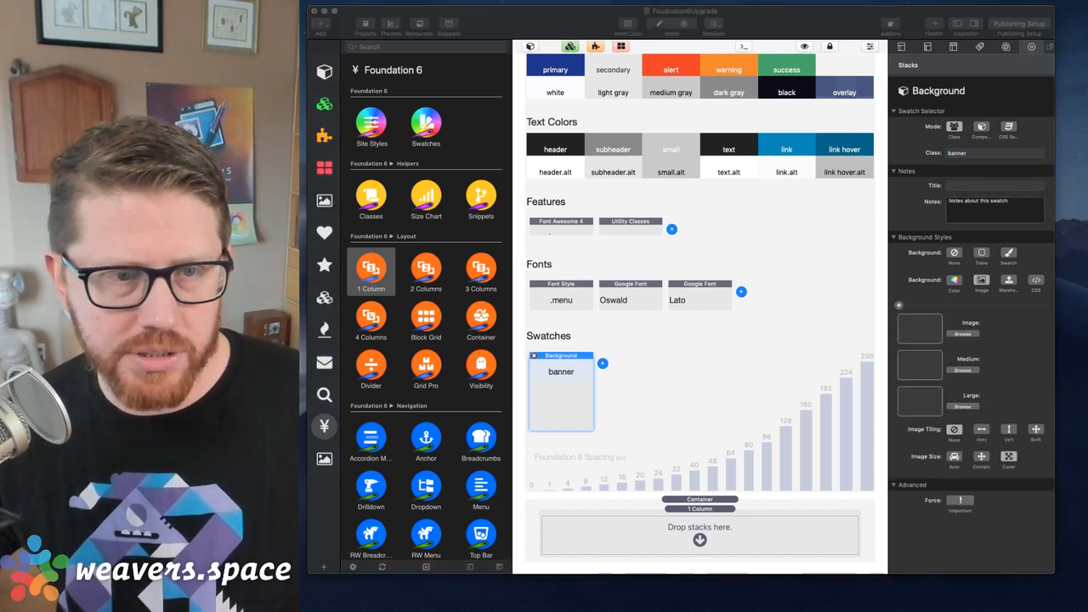
{"action": "left_click_drag", "start_coordinate": [1083, 29], "coordinate": [663, 29]}
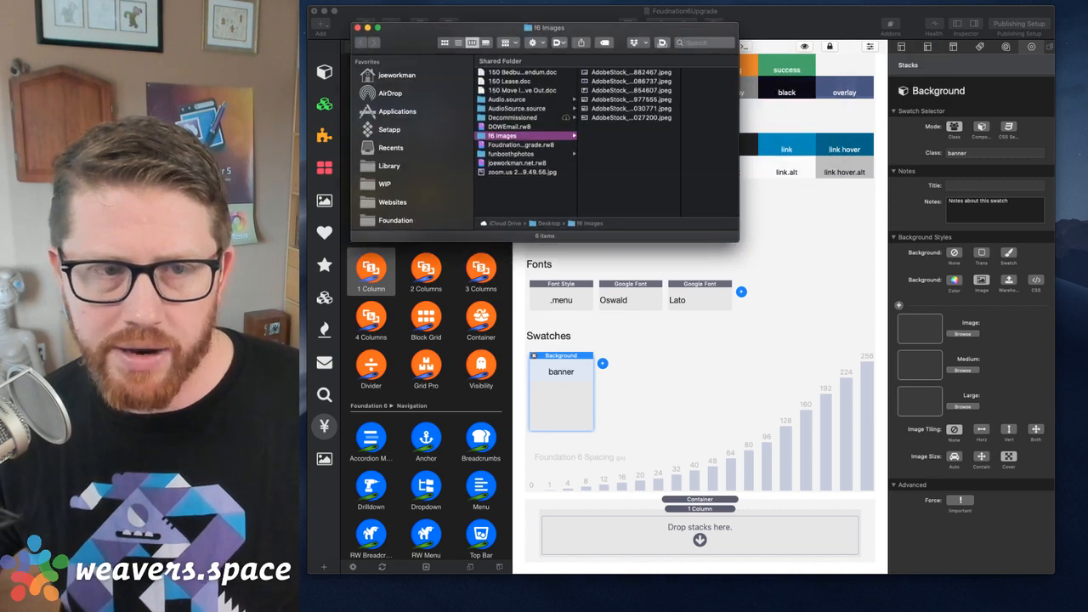
{"action": "left_click", "coordinate": [618, 74]}
{"action": "key", "text": "super+1"}
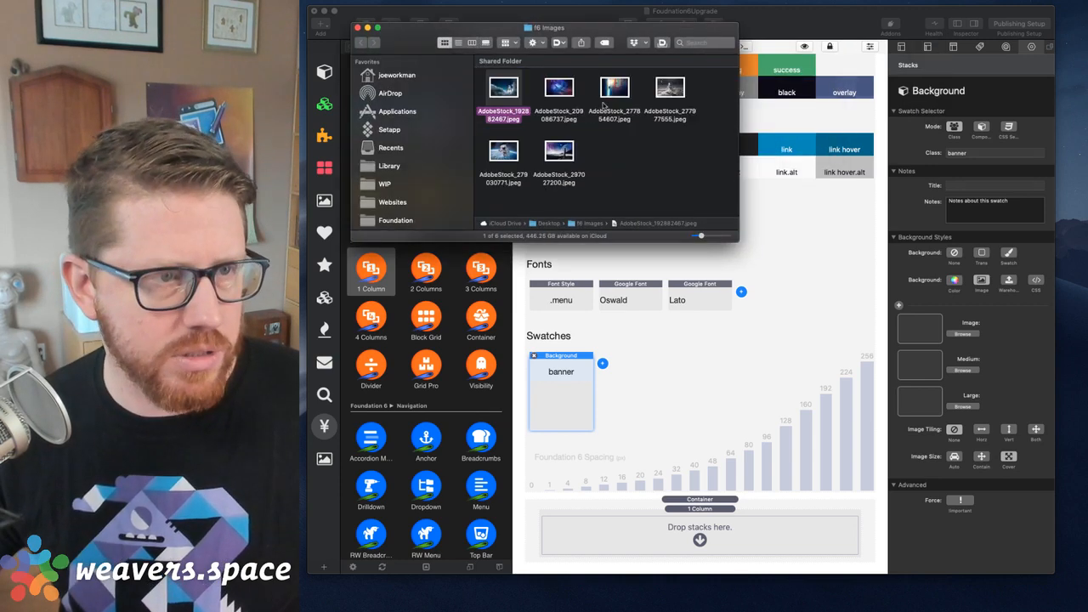
{"action": "left_click_drag", "start_coordinate": [558, 86], "coordinate": [919, 330]}
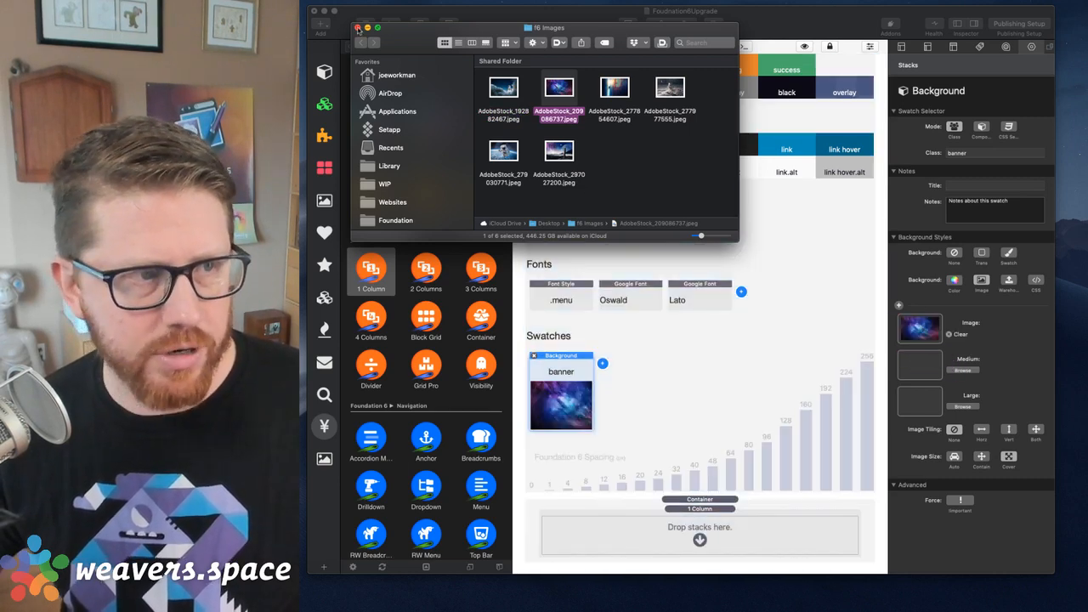
{"action": "left_click", "coordinate": [358, 28]}
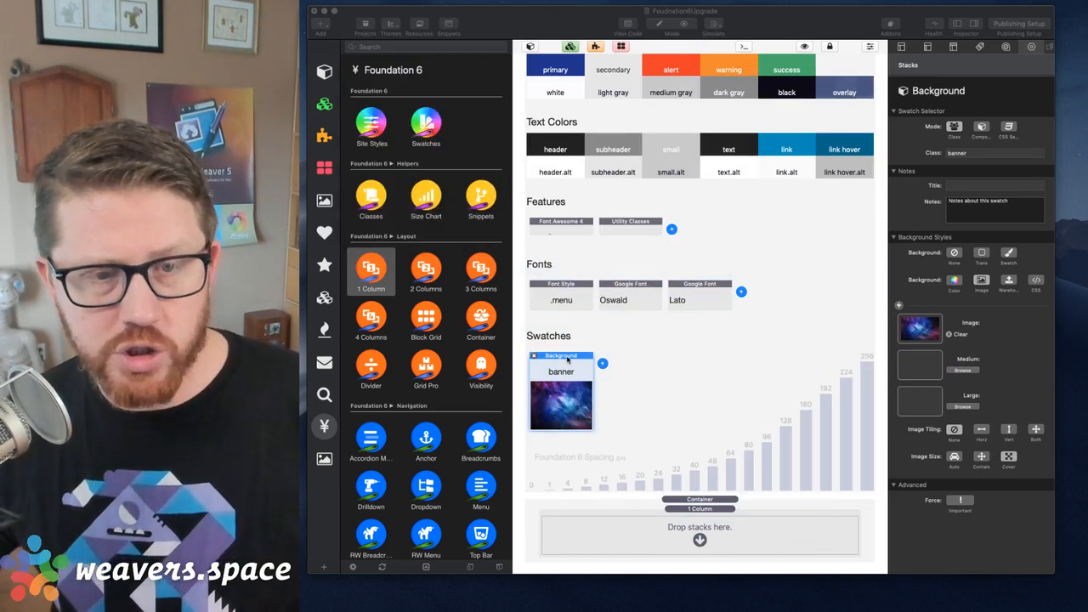
- Apply the banner swatch to the Container by entering banner as its custom class
{"action": "left_click", "coordinate": [978, 153]}
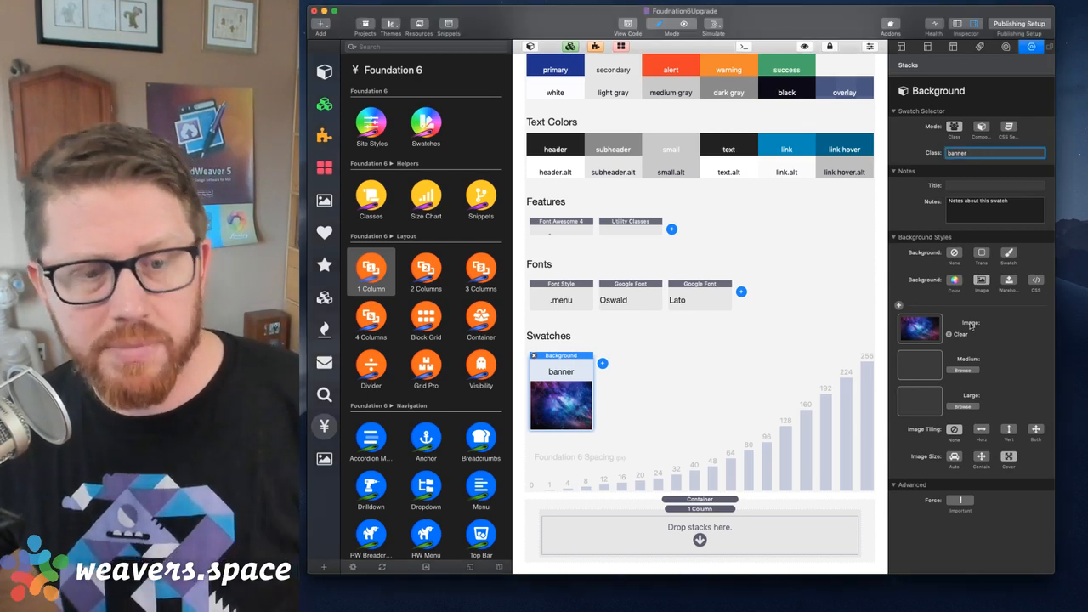
{"action": "left_click", "coordinate": [706, 505]}
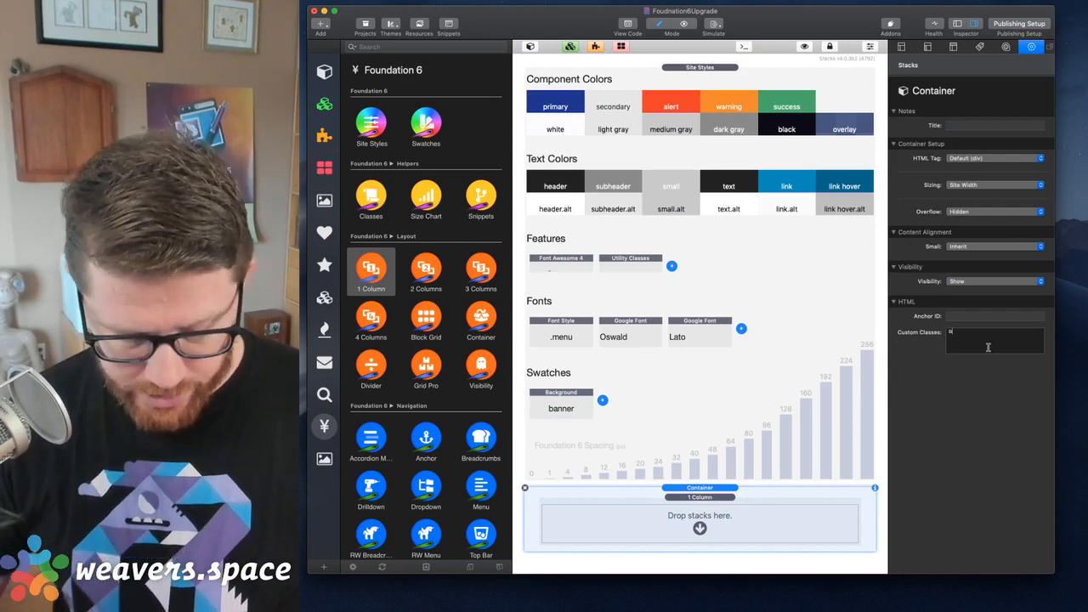
{"action": "type", "text": "banner"}
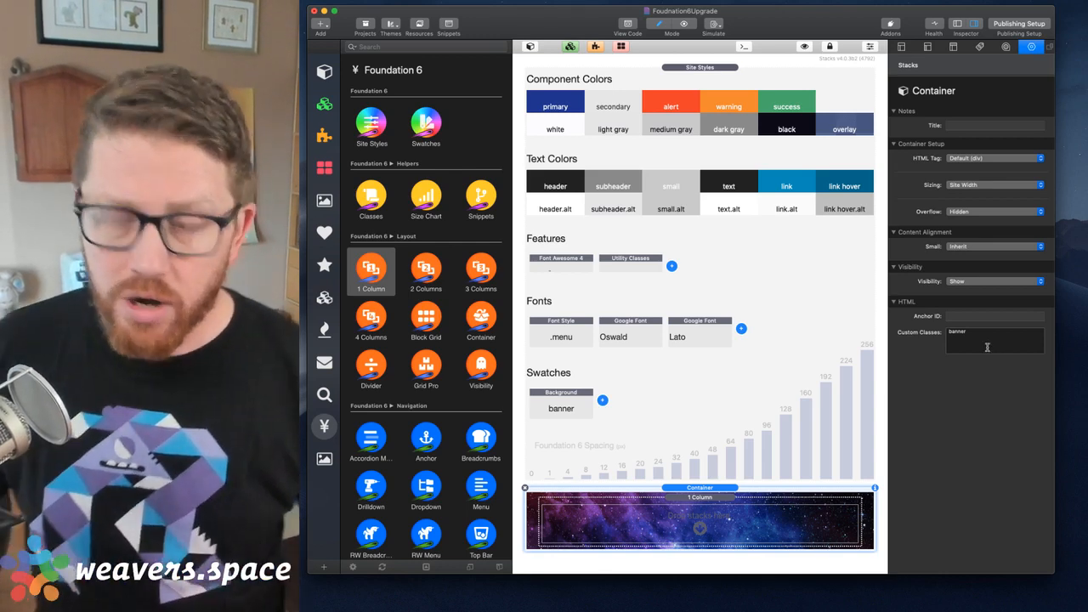
{"action": "key", "text": "super+a"}
{"action": "key", "text": "BackSpace"}
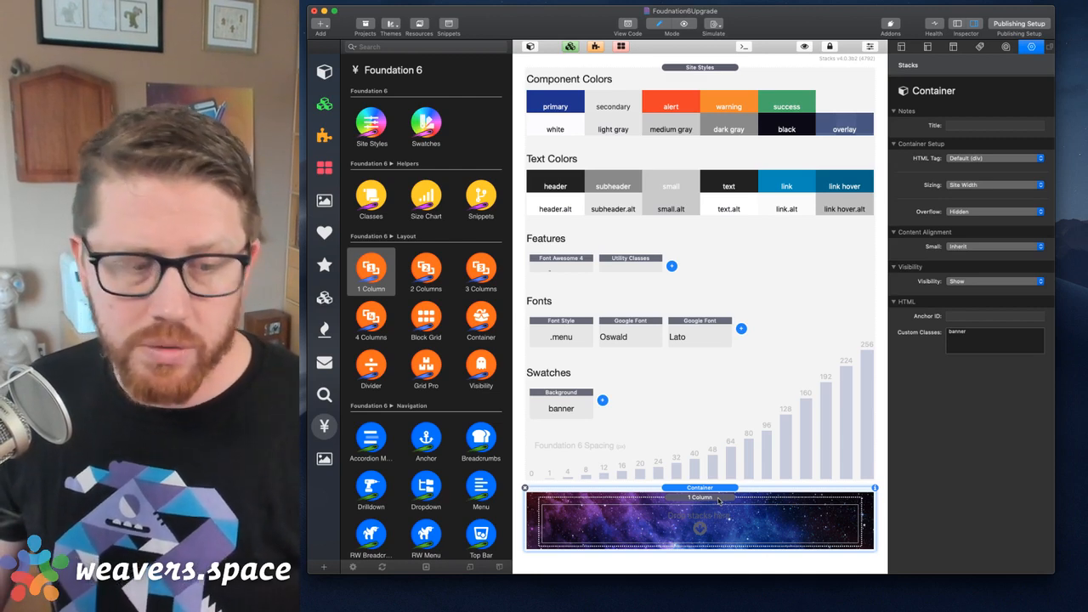
- Add a Header stack from Text Content inside the Container's 1 Column stack
{"action": "left_click", "coordinate": [718, 500]}
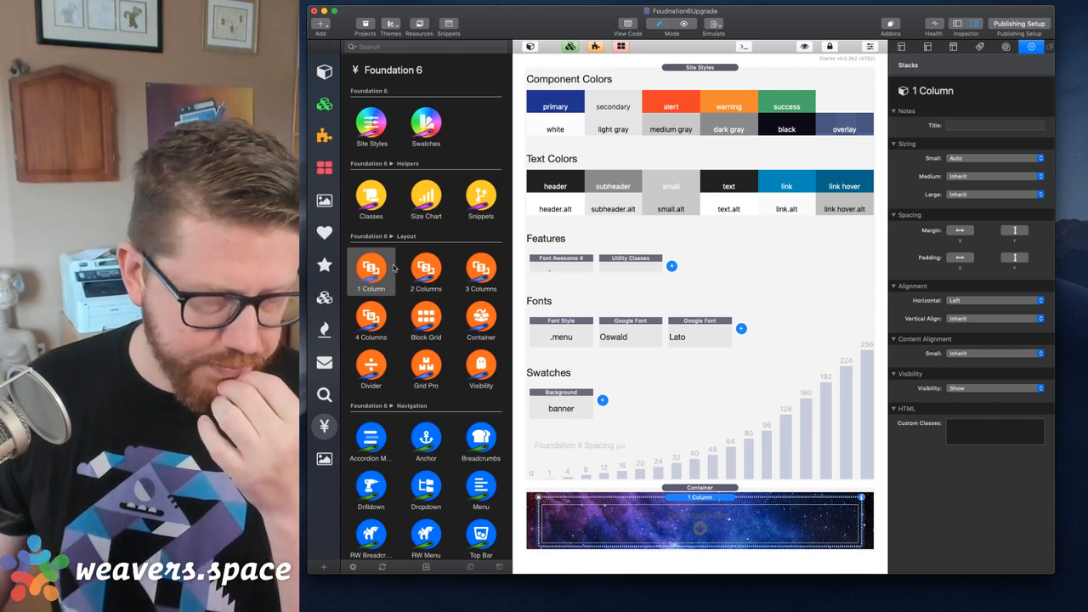
{"action": "scroll", "coordinate": [423, 332], "scroll_direction": "down", "scroll_amount": 1}
{"action": "scroll", "coordinate": [422, 332], "scroll_direction": "down", "scroll_amount": 5}
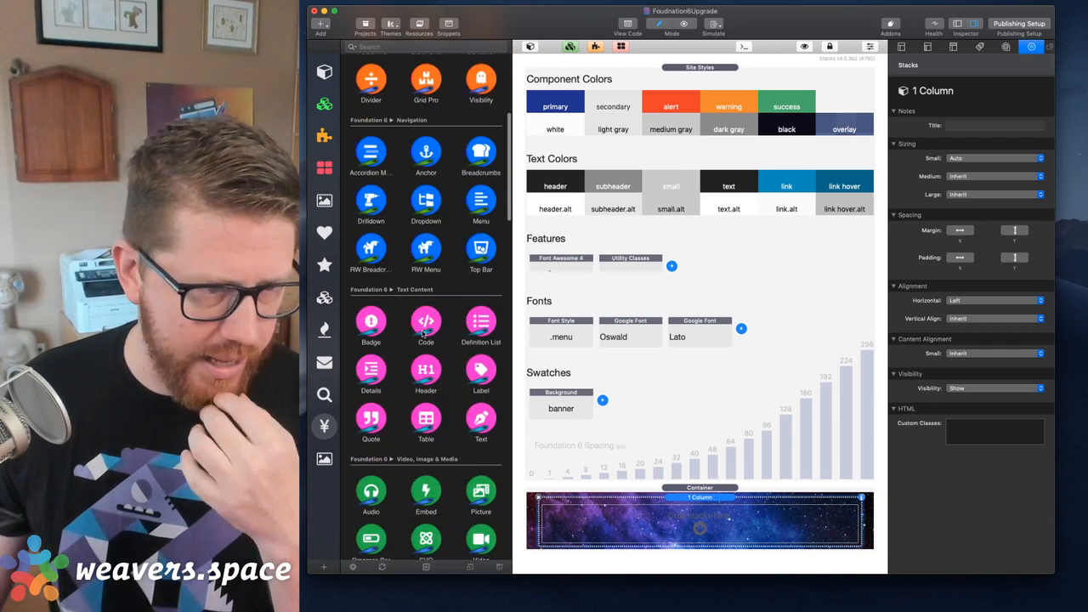
{"action": "left_click_drag", "start_coordinate": [425, 357], "coordinate": [712, 521]}
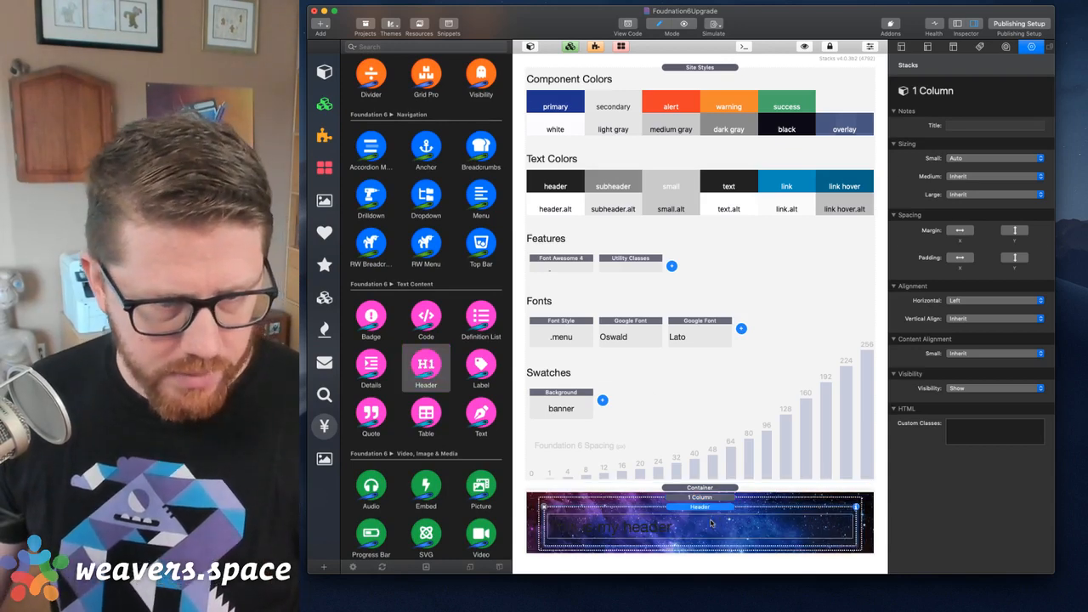
- Change the Header text to "Welcome to Foundation 6"
{"action": "double_click", "coordinate": [691, 527]}
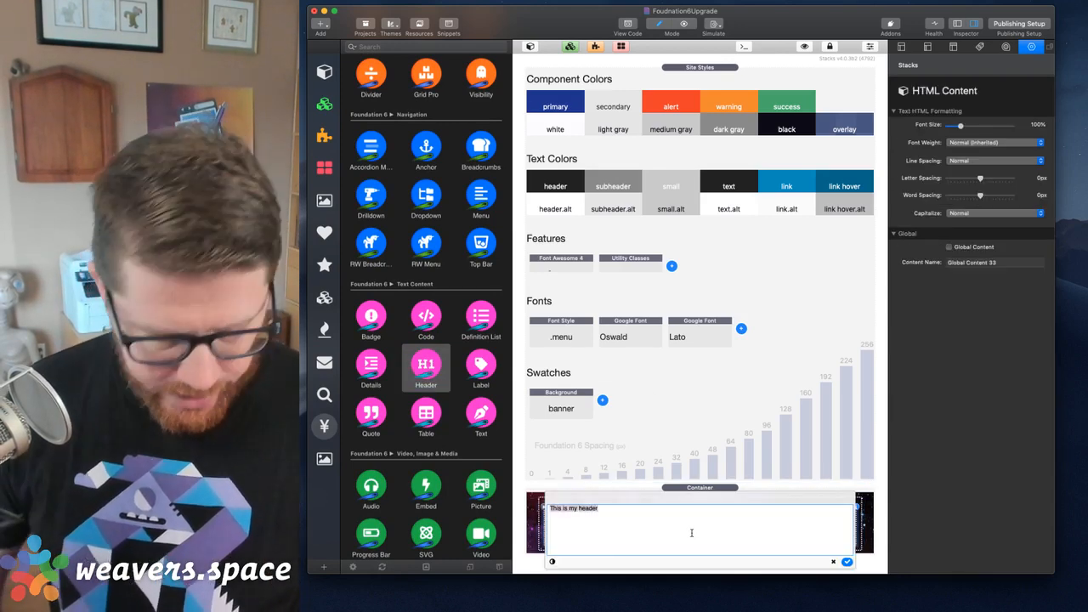
{"action": "type", "text": "Welcome to "}
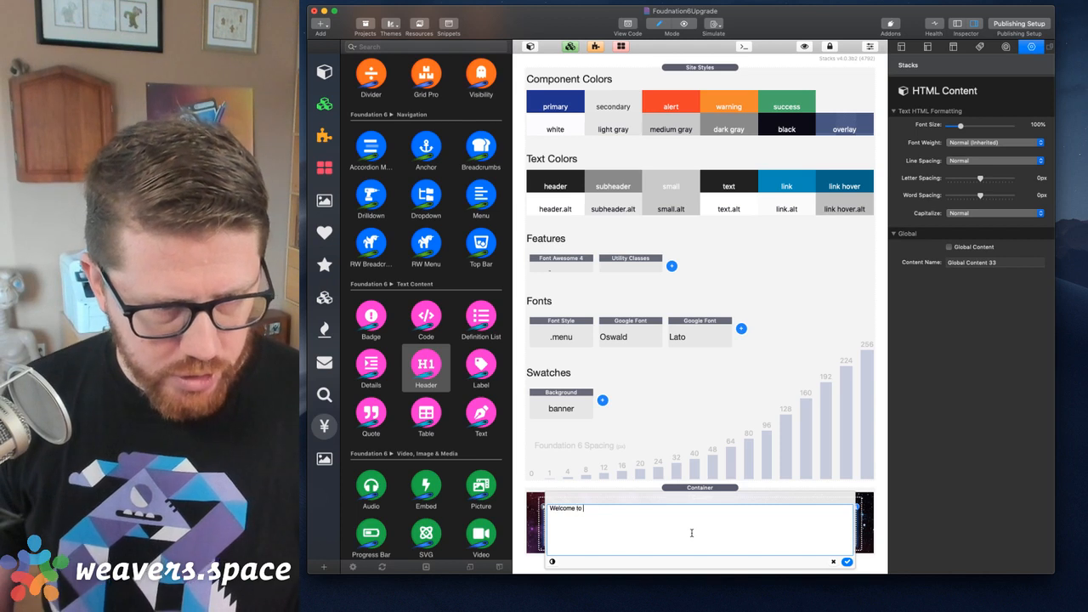
{"action": "type", "text": "Foundatio"}
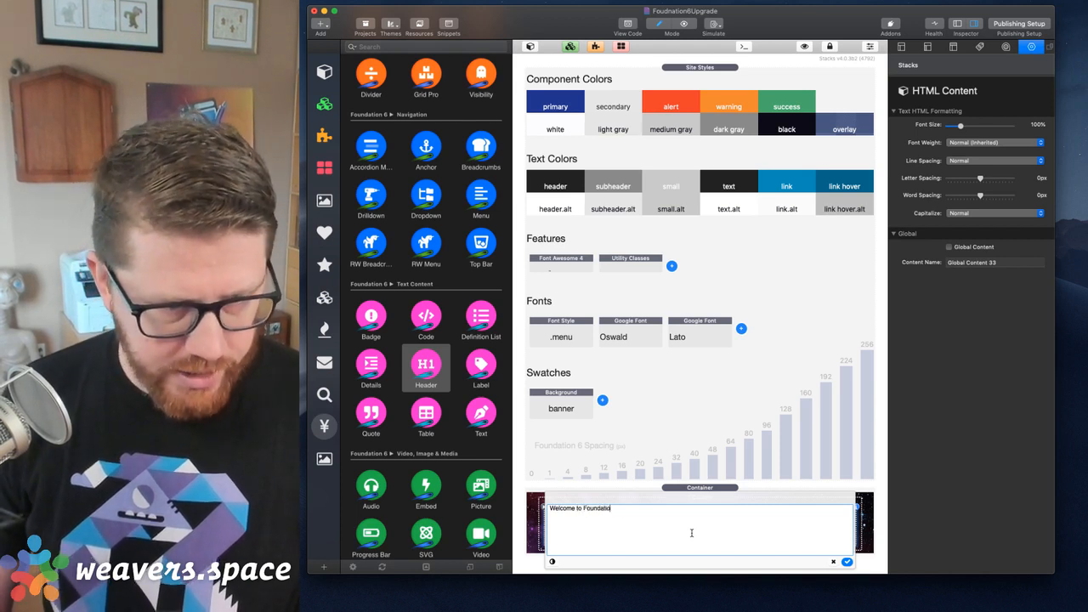
{"action": "type", "text": "n 6"}
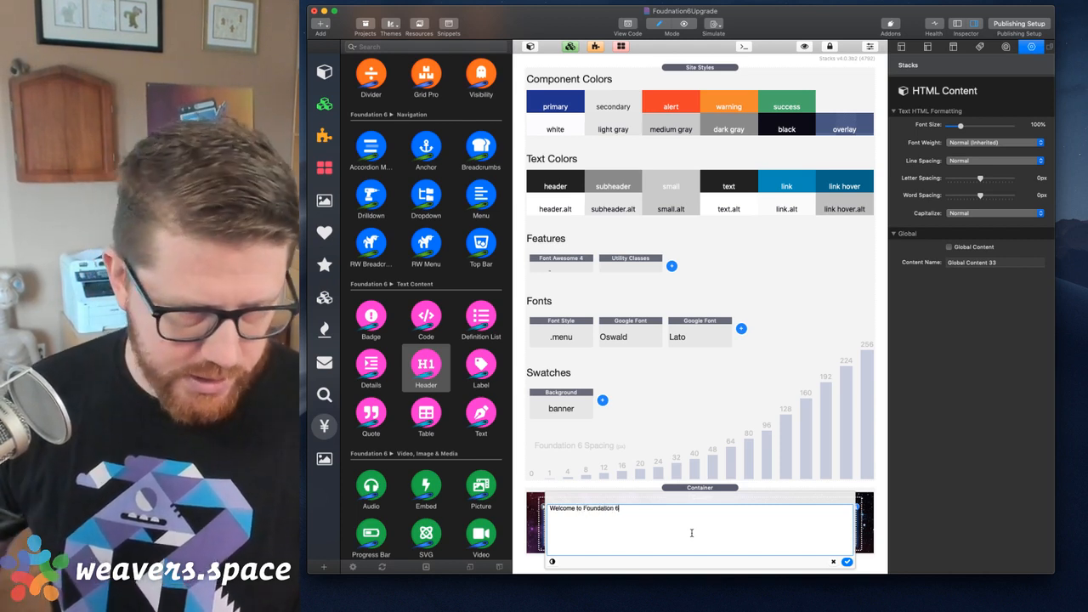
{"action": "left_click", "coordinate": [847, 562]}
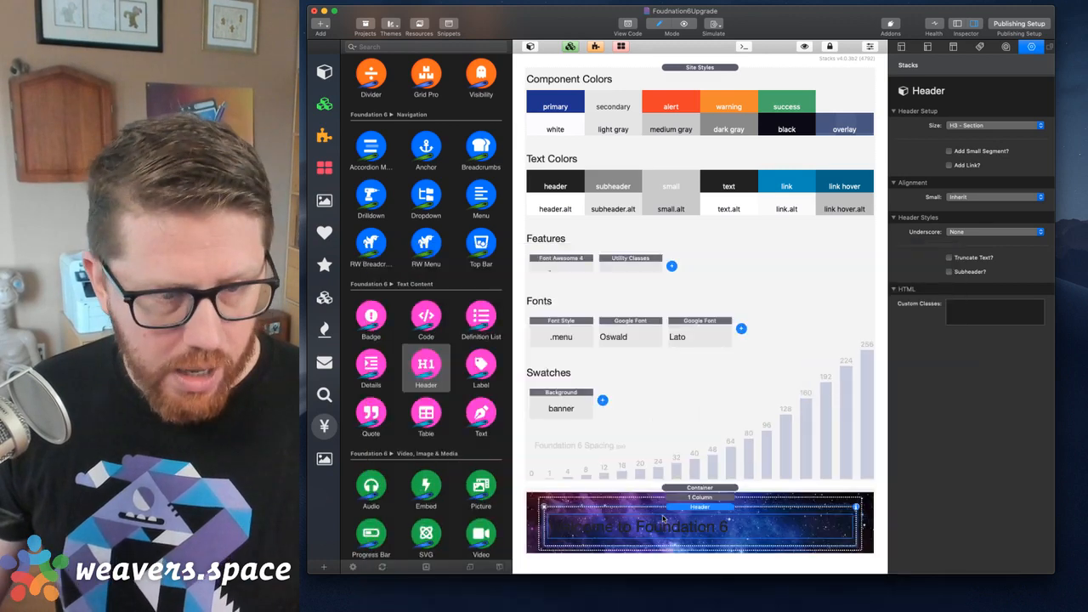
- Add the alt class after banner in the Container's custom classes
{"action": "left_click", "coordinate": [698, 489]}
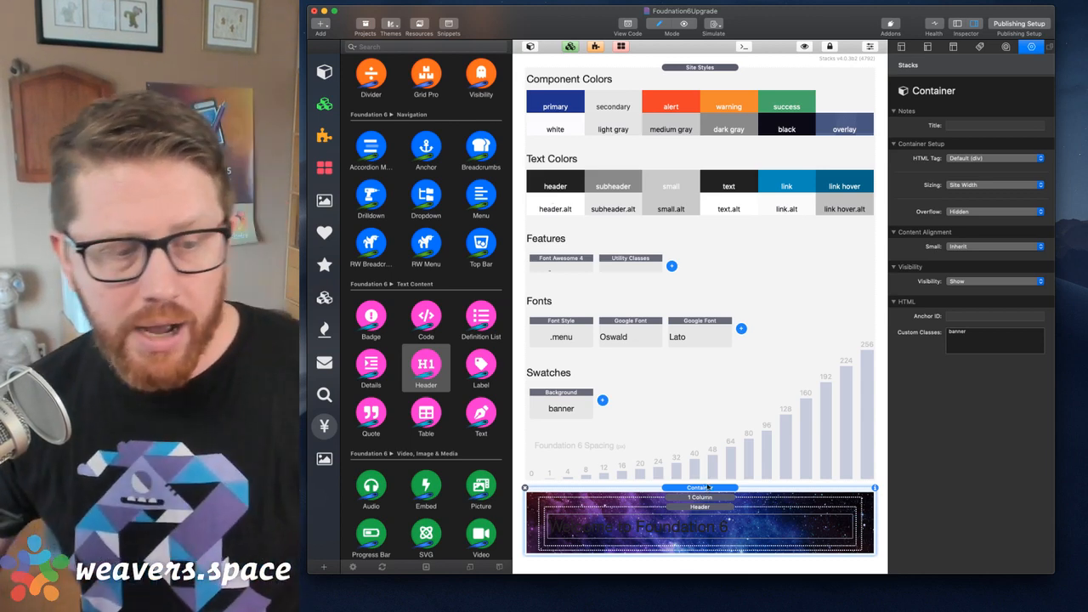
{"action": "left_click", "coordinate": [988, 339]}
{"action": "type", "text": "banner"}
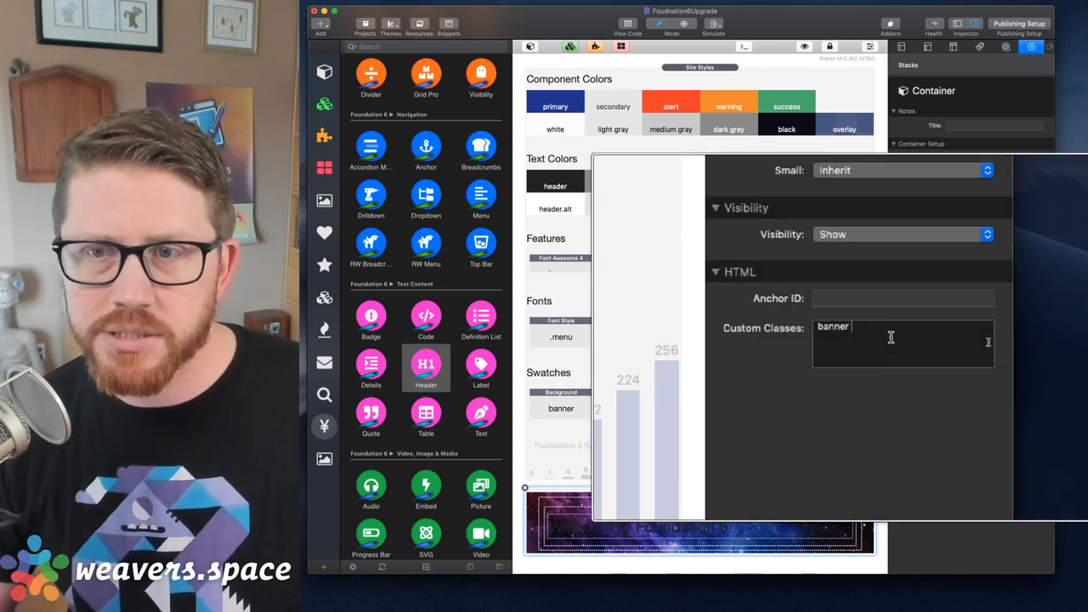
{"action": "type", "text": " alt"}
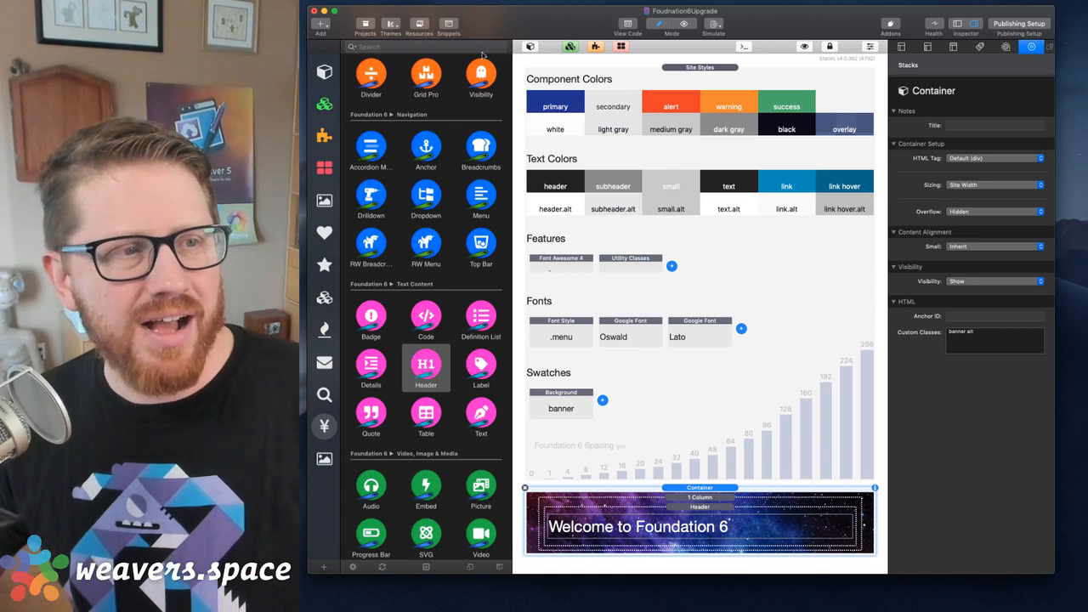
- Show the installed themes, look at the Foundation 6 and Foundation 6 R-to-L themes, and reselect Foundation 6
{"action": "left_click", "coordinate": [390, 24]}
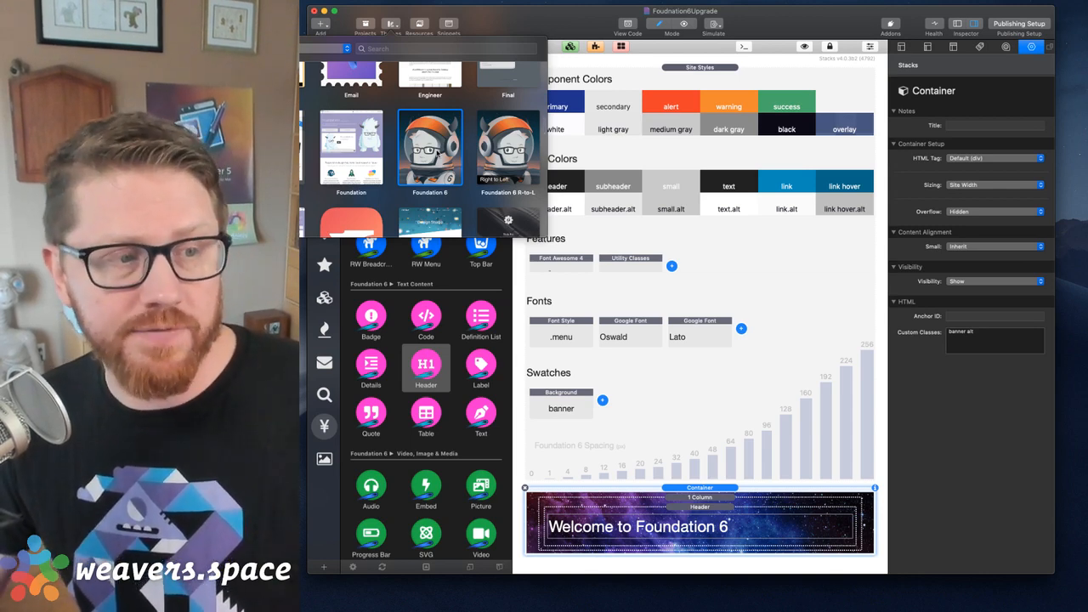
{"action": "right_click", "coordinate": [425, 150]}
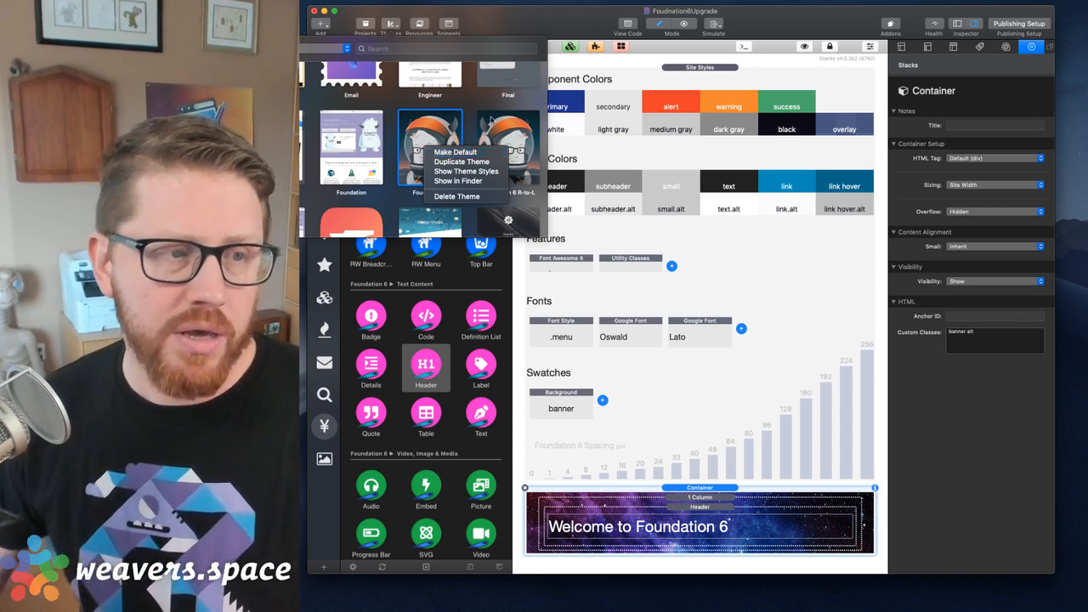
{"action": "left_click", "coordinate": [518, 110]}
{"action": "left_click", "coordinate": [511, 129]}
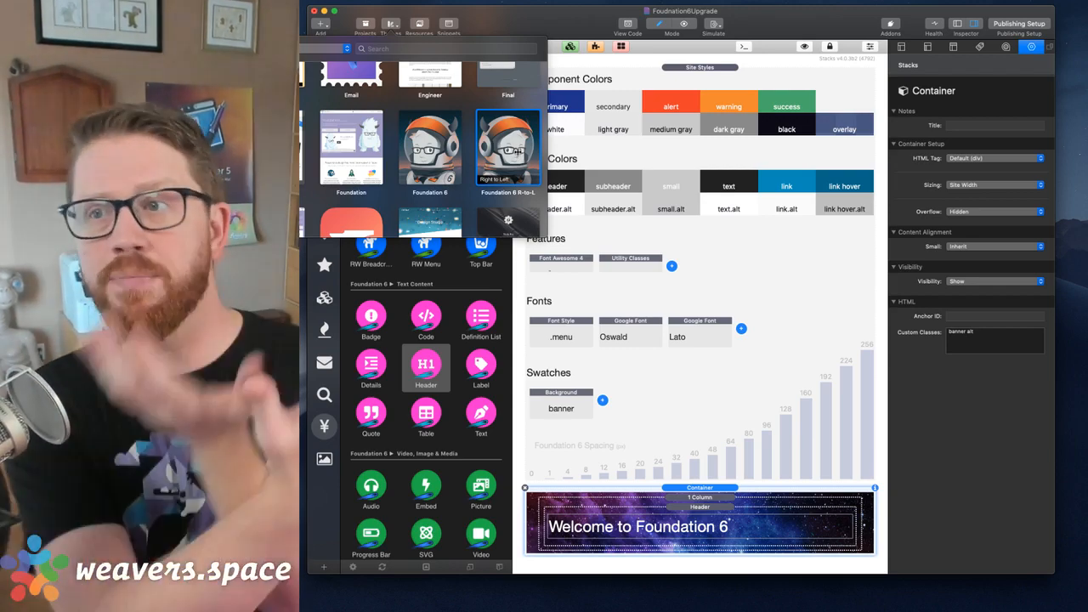
{"action": "left_click", "coordinate": [422, 153]}
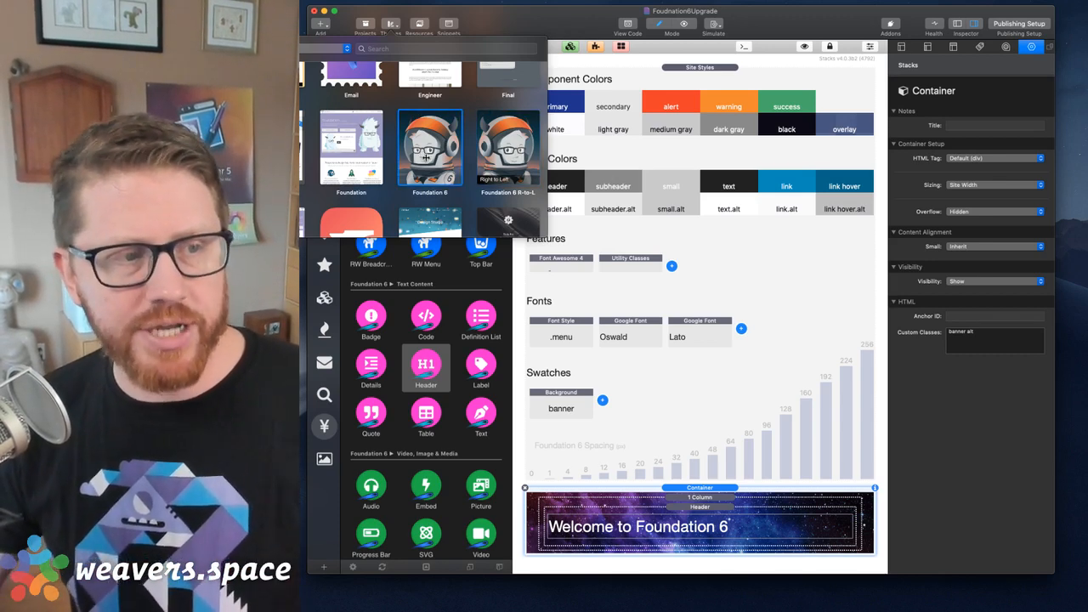
- Look at the available actions for the Foundation 6 theme, dismiss them and close the theme browser
{"action": "right_click", "coordinate": [432, 152]}
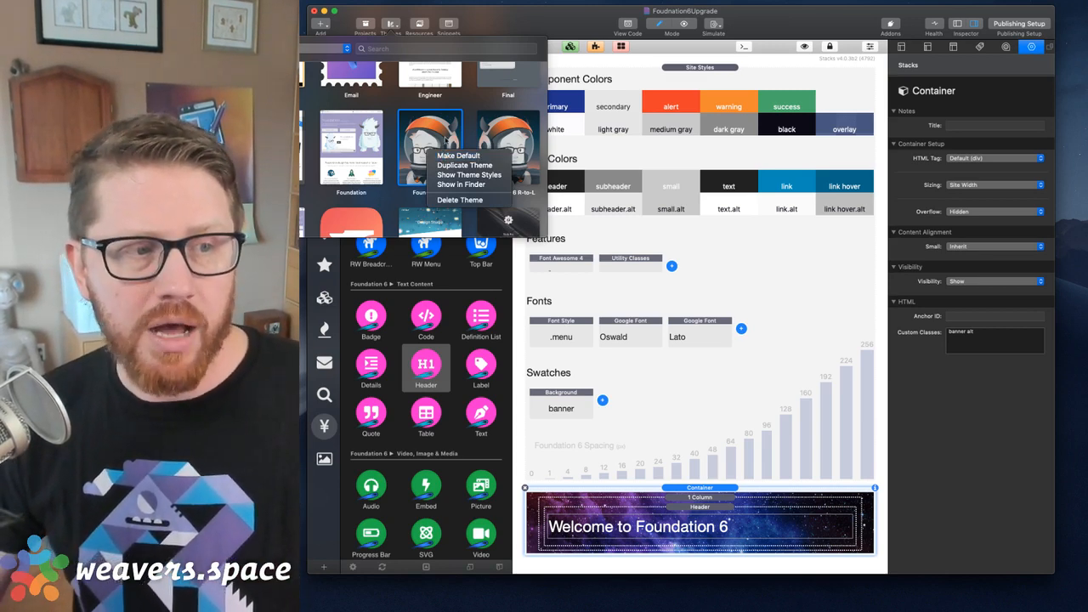
{"action": "left_click", "coordinate": [446, 140]}
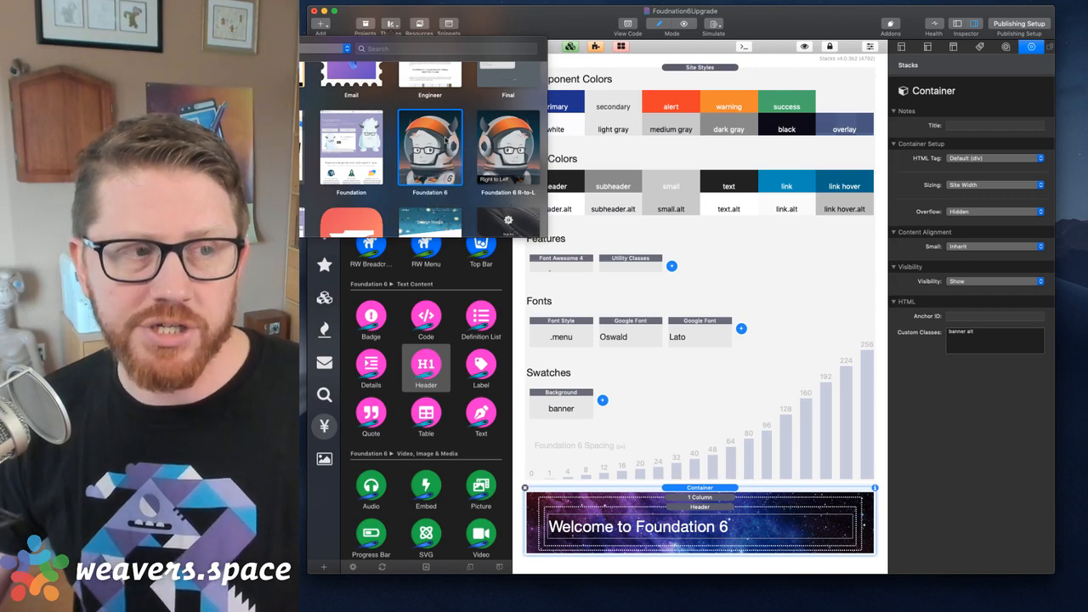
{"action": "left_click", "coordinate": [391, 22]}
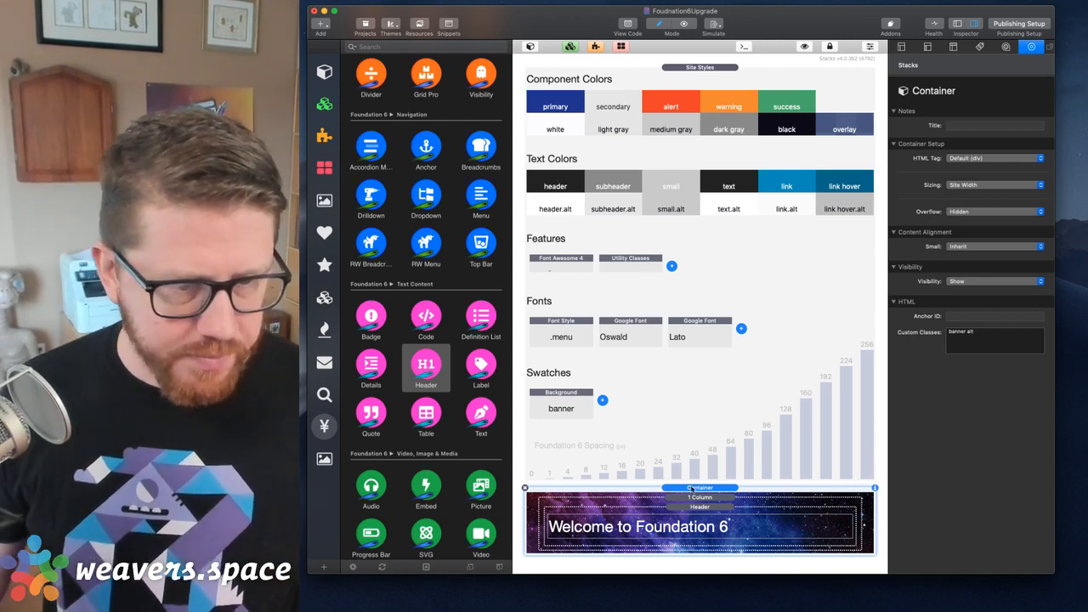
{"action": "scroll", "coordinate": [692, 489], "scroll_direction": "down", "scroll_amount": 1}
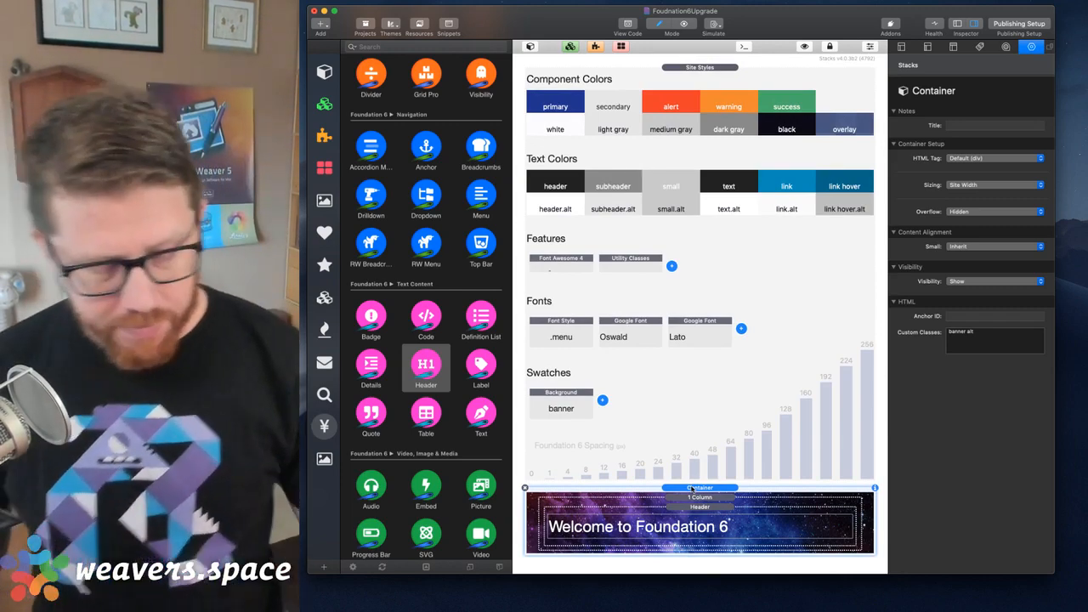
{"action": "scroll", "coordinate": [692, 489], "scroll_direction": "down", "scroll_amount": 1}
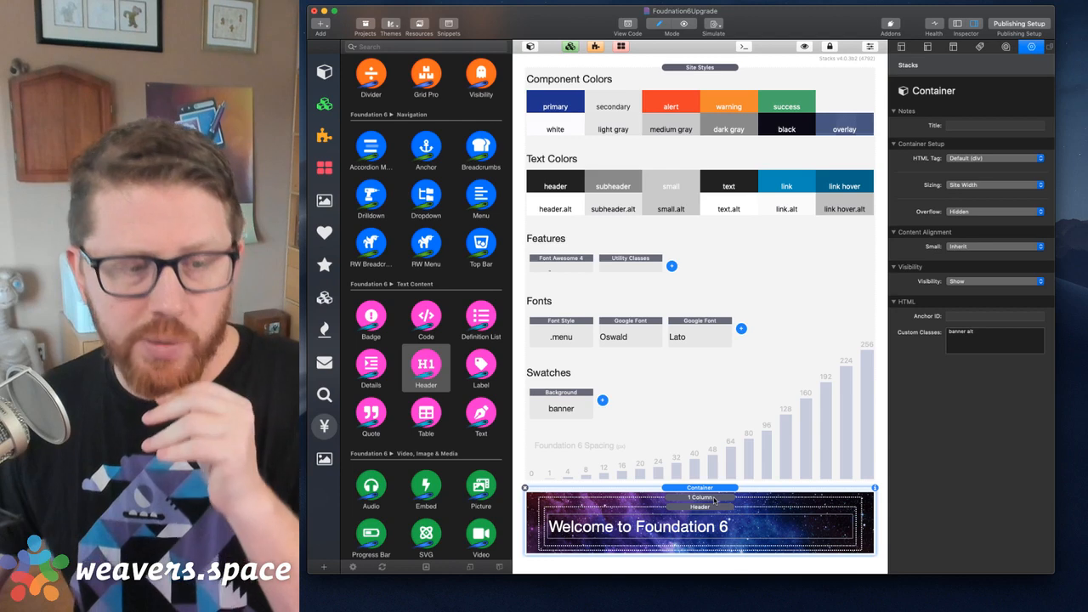
- Set the 1 Column stack's Small content alignment to Center, preview the page and return to editing
{"action": "left_click", "coordinate": [714, 500]}
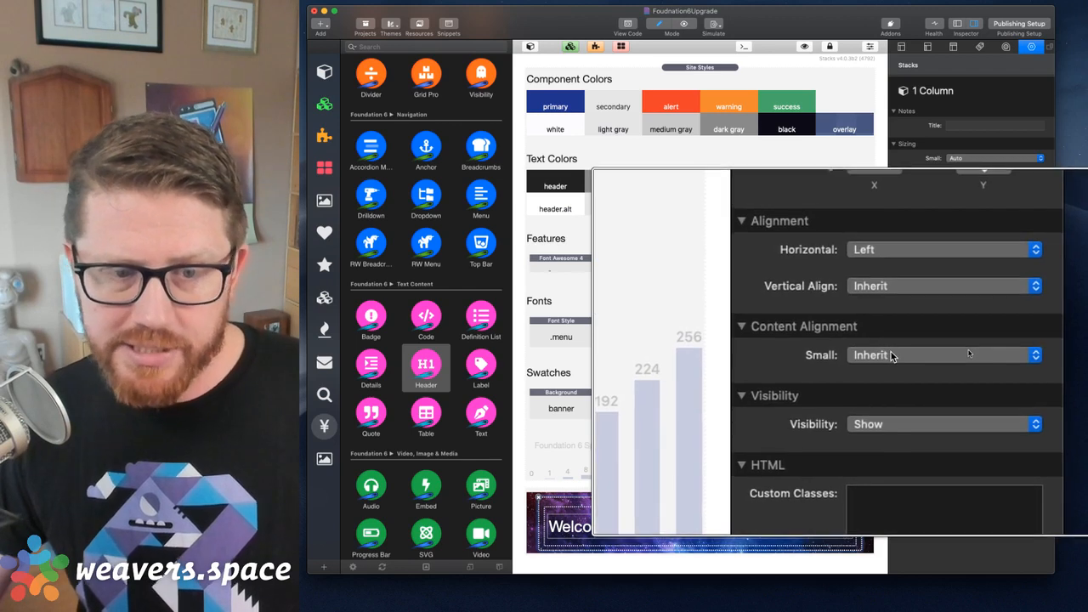
{"action": "left_click", "coordinate": [968, 353]}
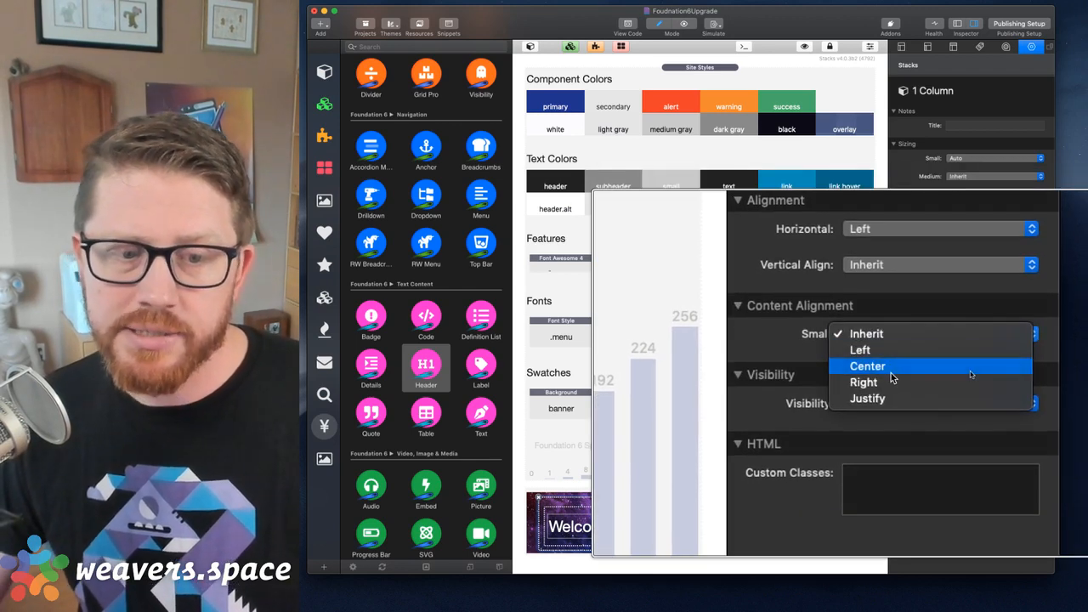
{"action": "left_click", "coordinate": [891, 372]}
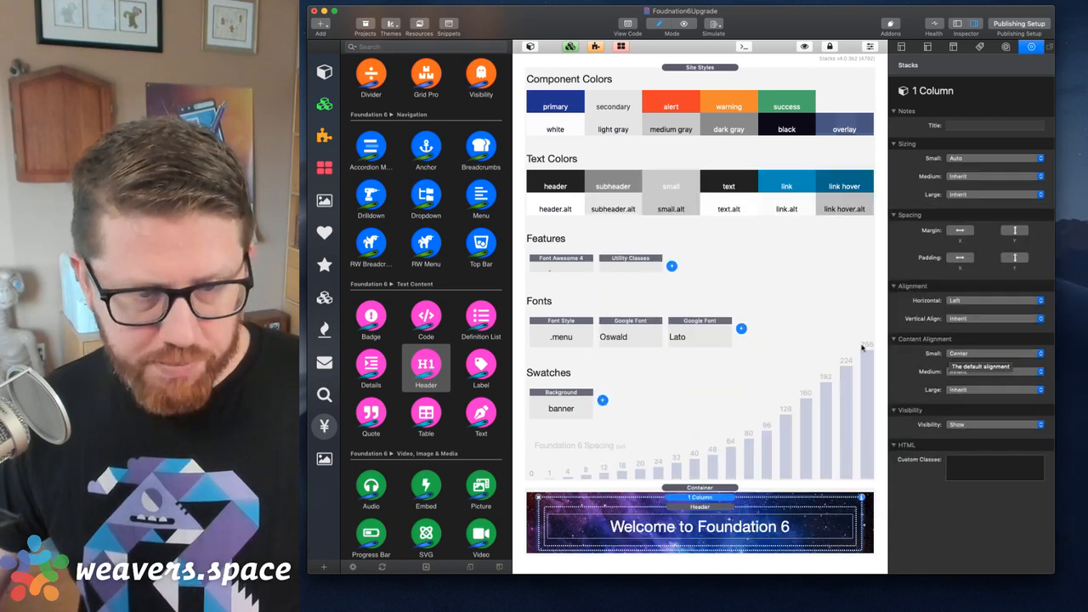
{"action": "key", "text": "super+r"}
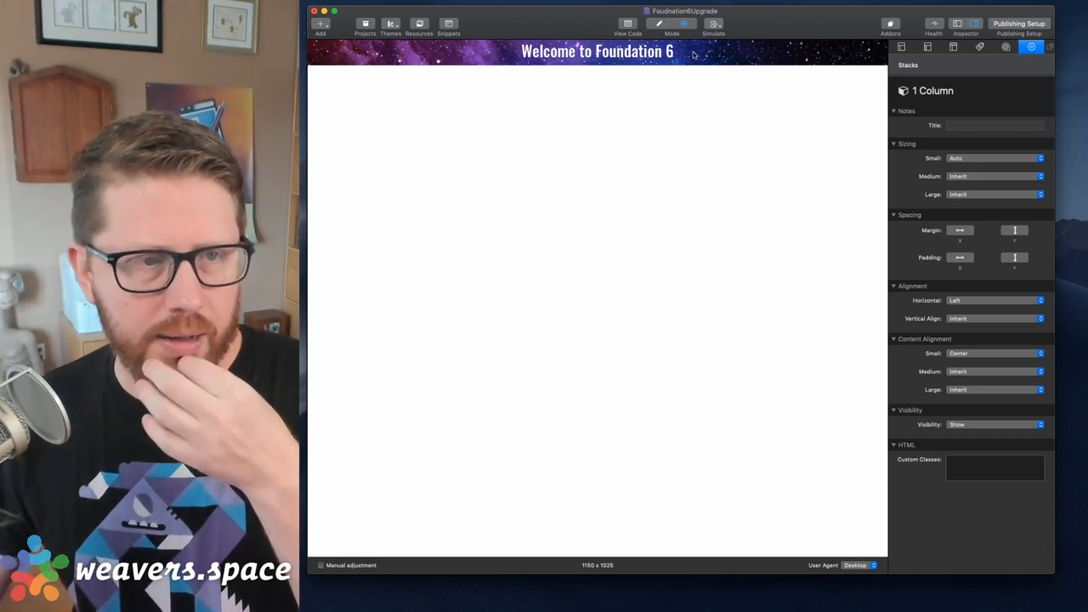
{"action": "key", "text": "super+e"}
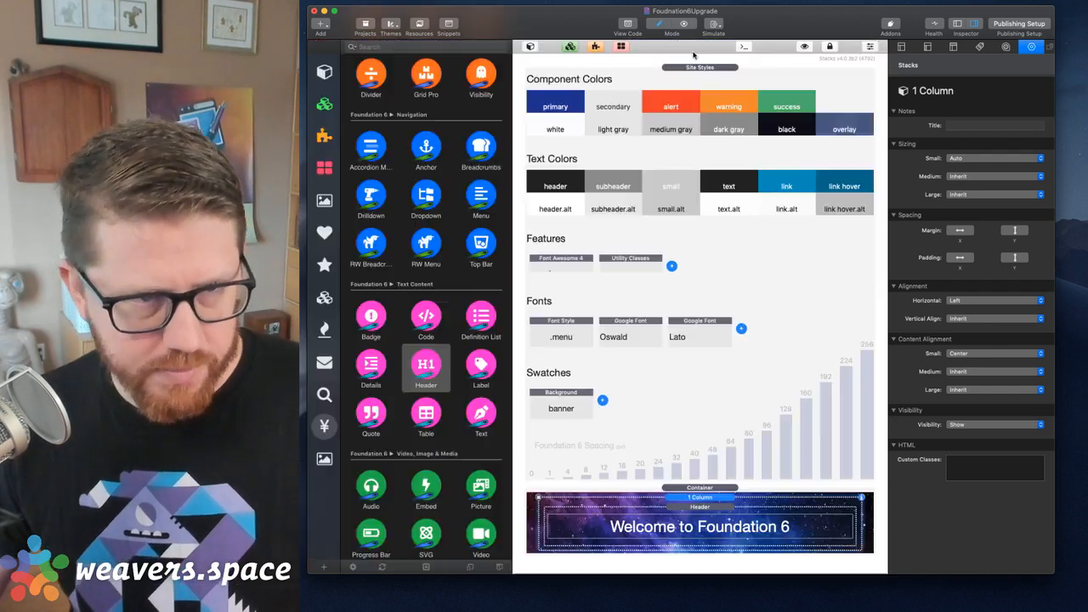
{"action": "left_click", "coordinate": [708, 487]}
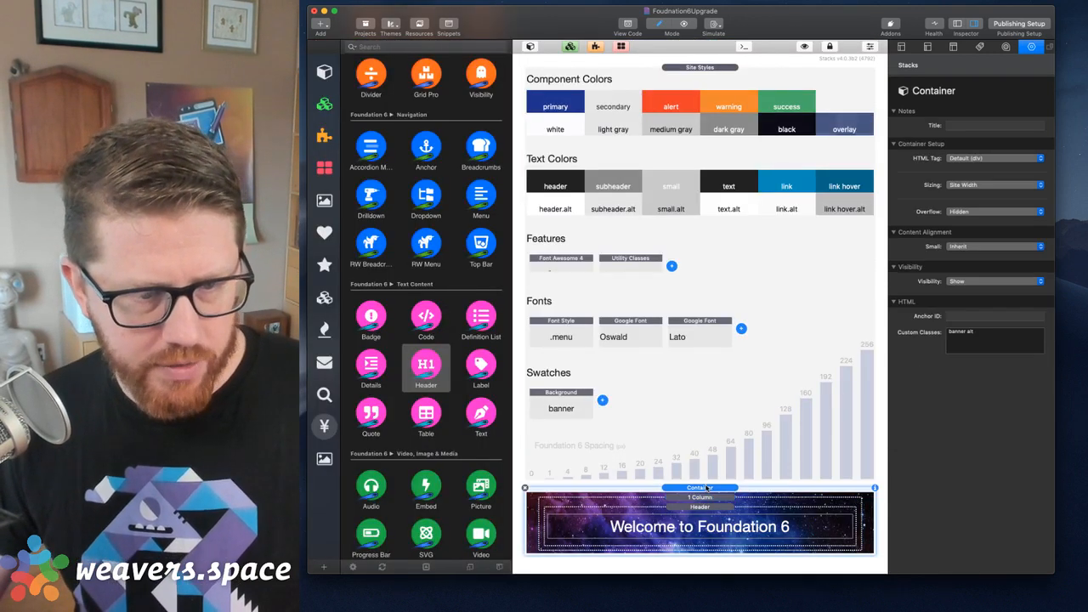
{"action": "left_click", "coordinate": [602, 400]}
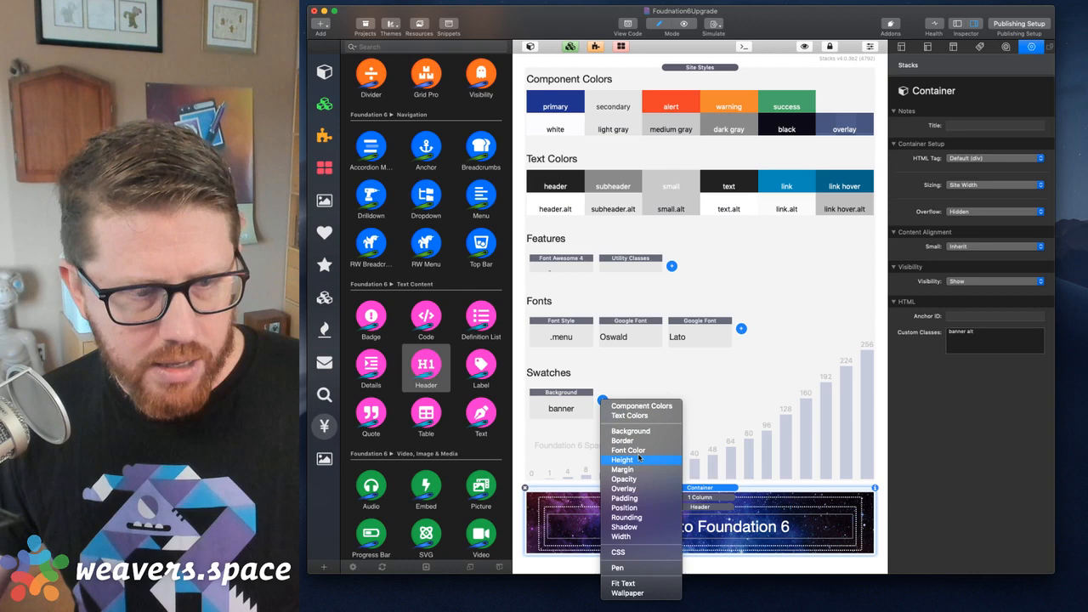
{"action": "left_click", "coordinate": [736, 500]}
{"action": "left_click", "coordinate": [721, 499]}
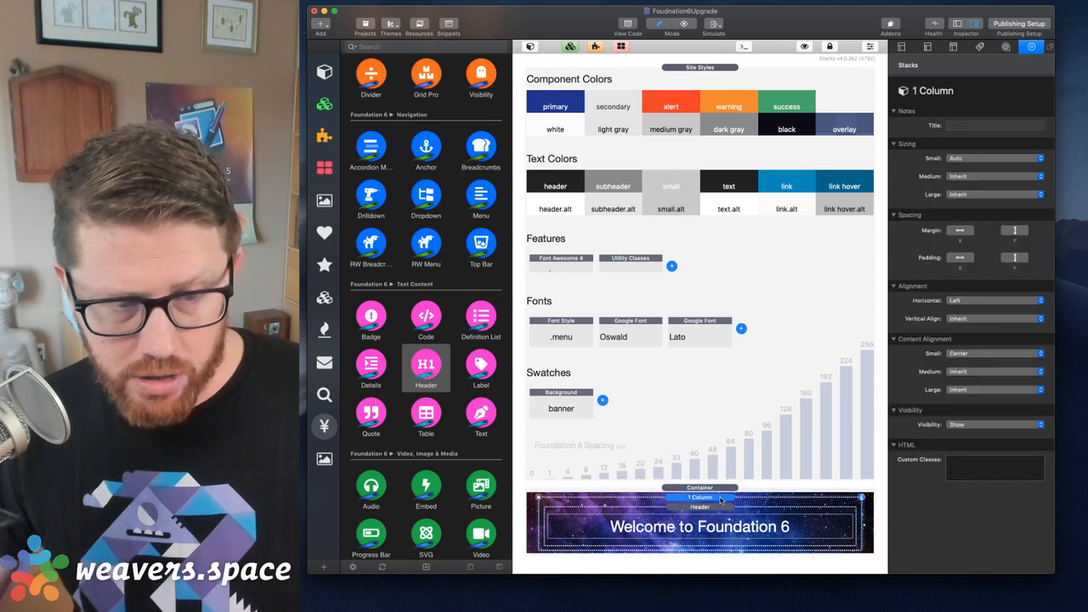
- Add a Height swatch to the Site Styles swatches and set its class to banner-content
{"action": "left_click", "coordinate": [602, 402]}
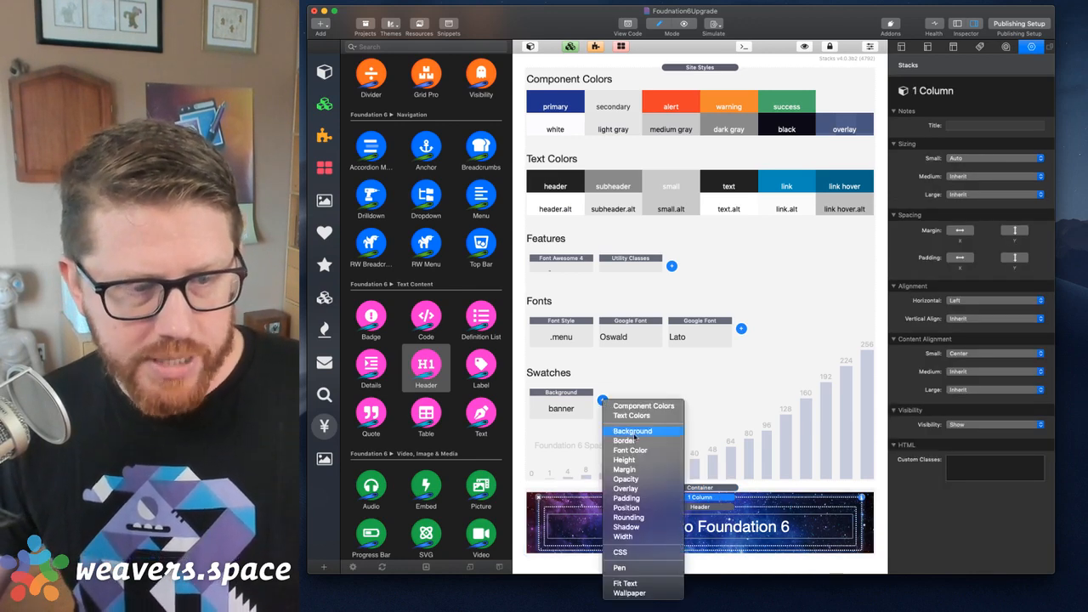
{"action": "left_click", "coordinate": [633, 459]}
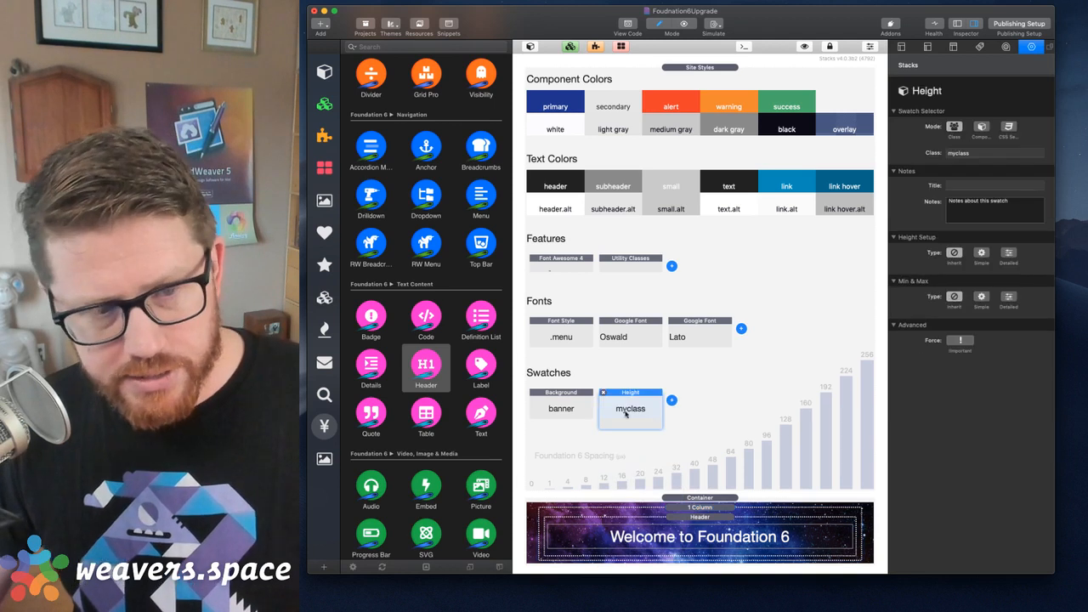
{"action": "double_click", "coordinate": [977, 157]}
{"action": "type", "text": "i"}
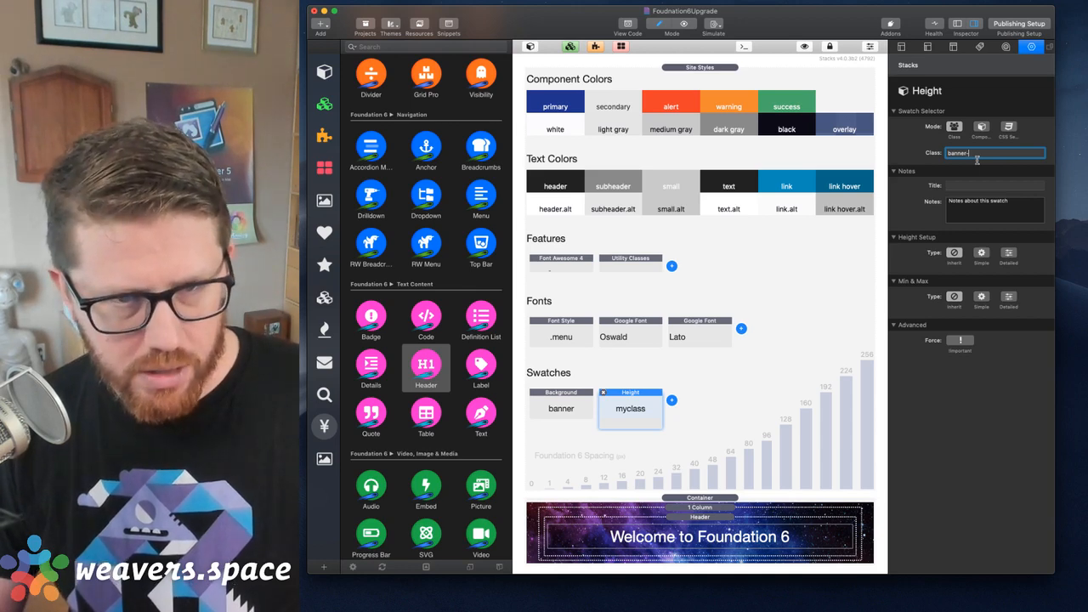
{"action": "type", "text": "anner-content"}
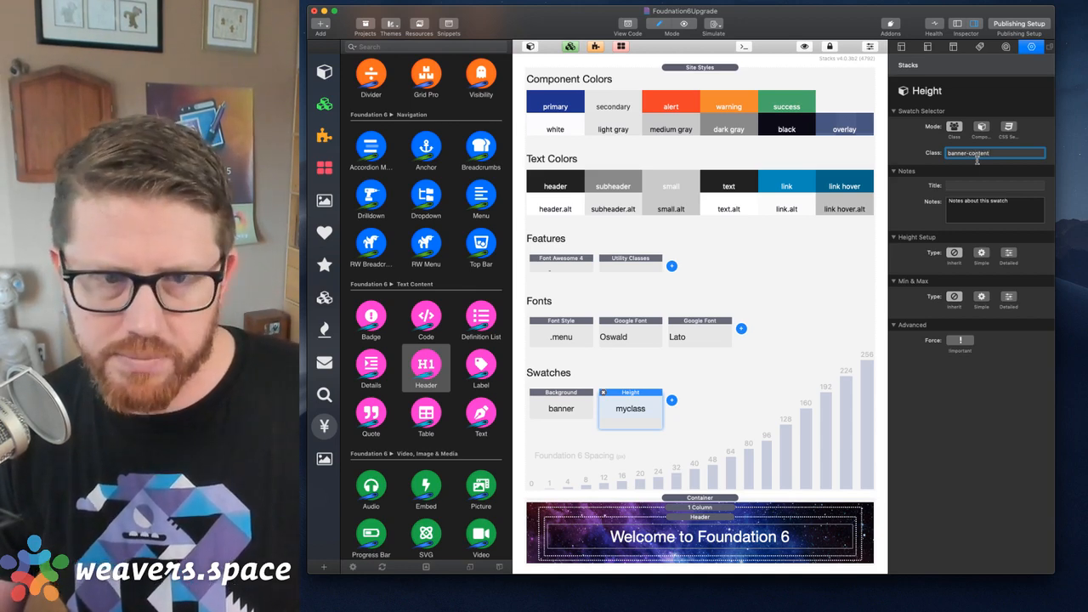
{"action": "key", "text": "Tab"}
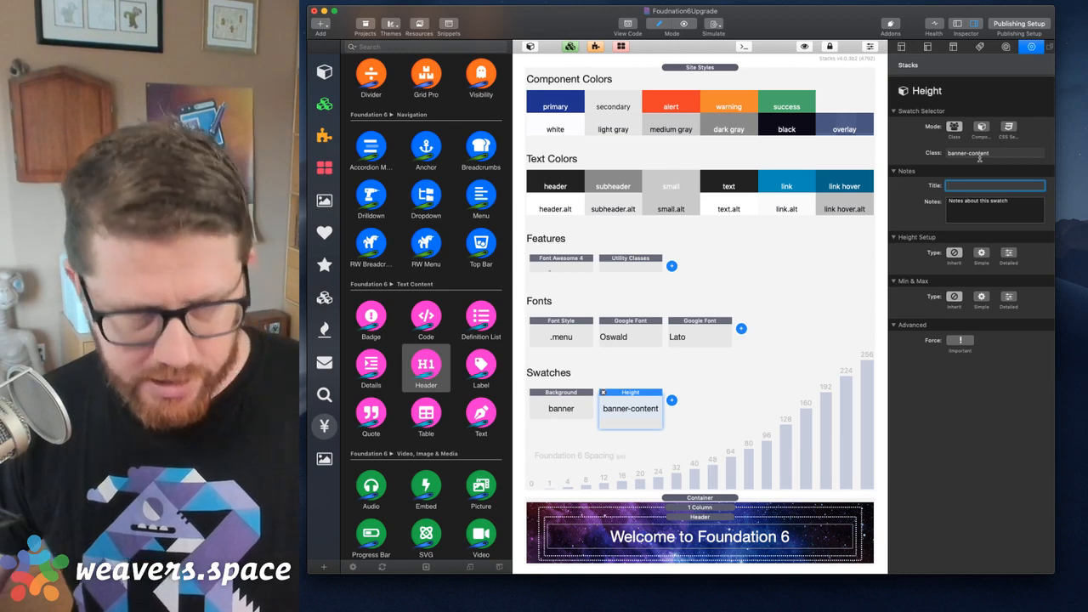
{"action": "left_click", "coordinate": [1000, 154]}
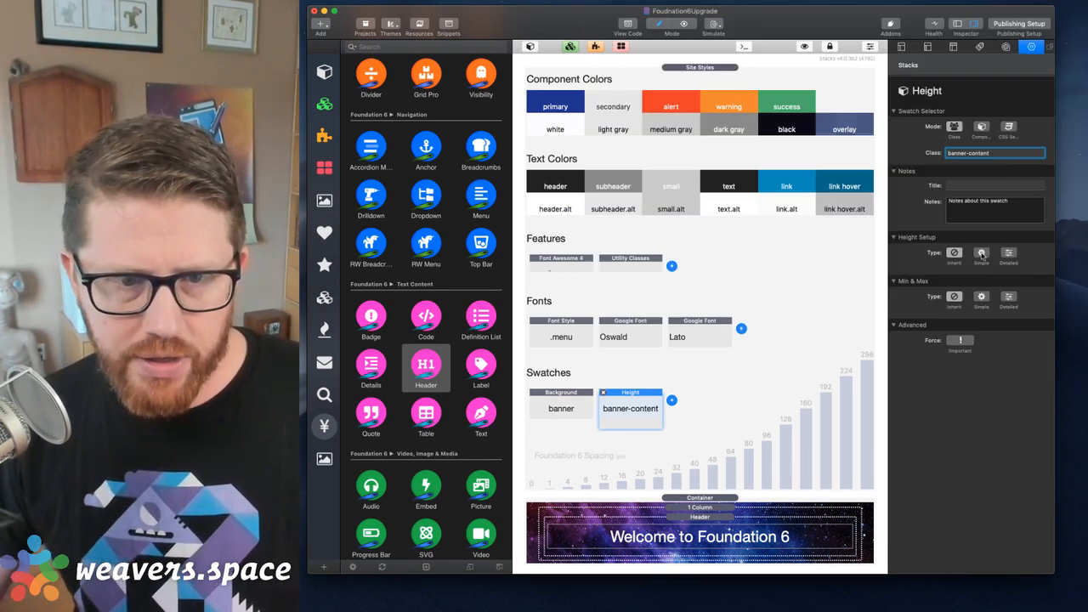
- Set the banner-content swatch's height type to Simple with a height of 66% Browser
{"action": "left_click", "coordinate": [981, 253]}
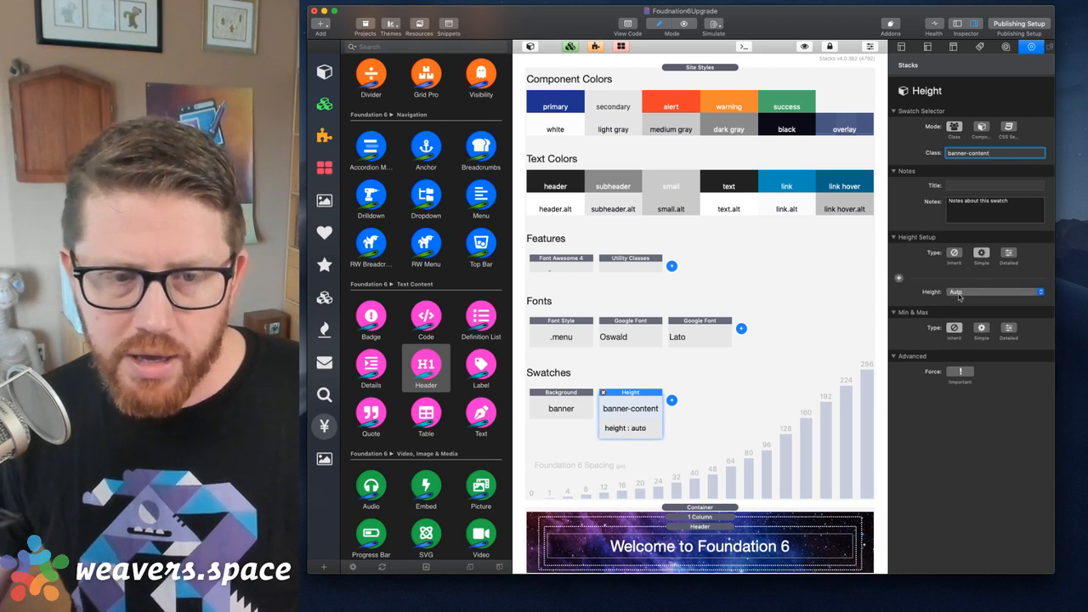
{"action": "left_click", "coordinate": [958, 294]}
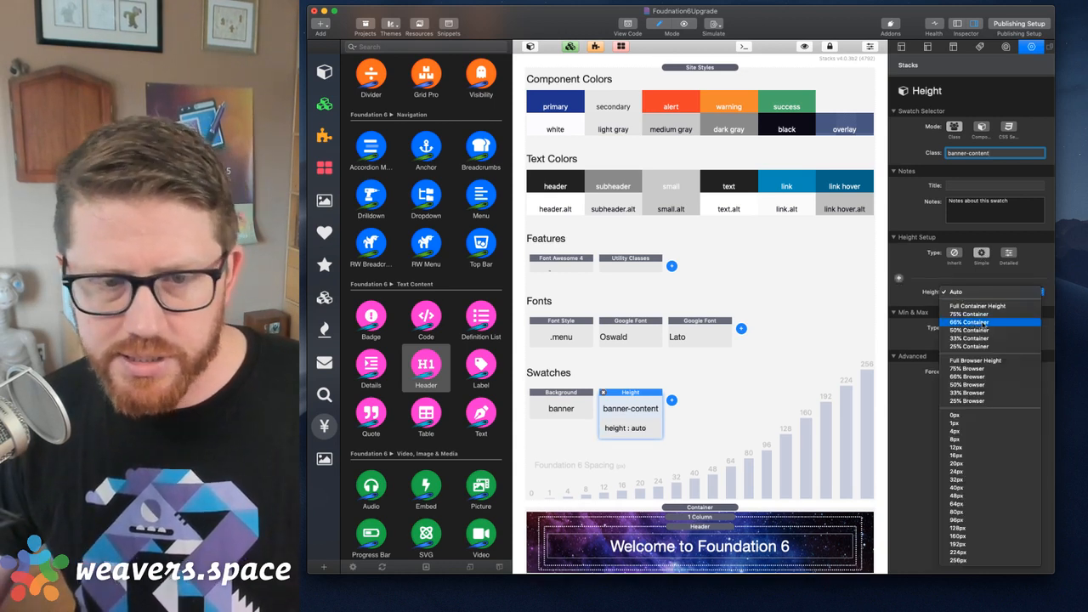
{"action": "left_click", "coordinate": [986, 376]}
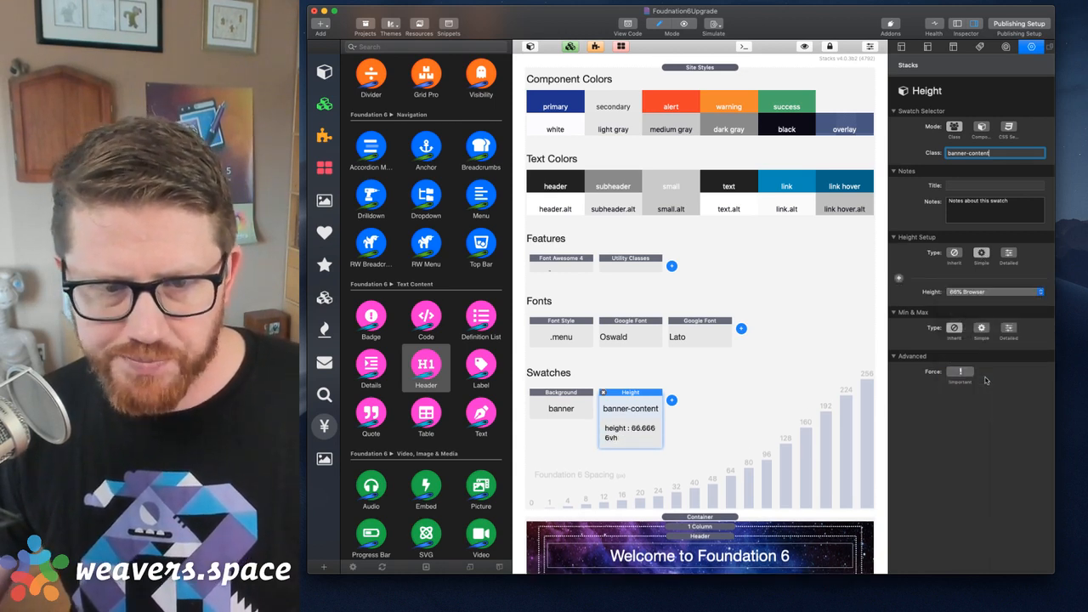
{"action": "left_click", "coordinate": [696, 389]}
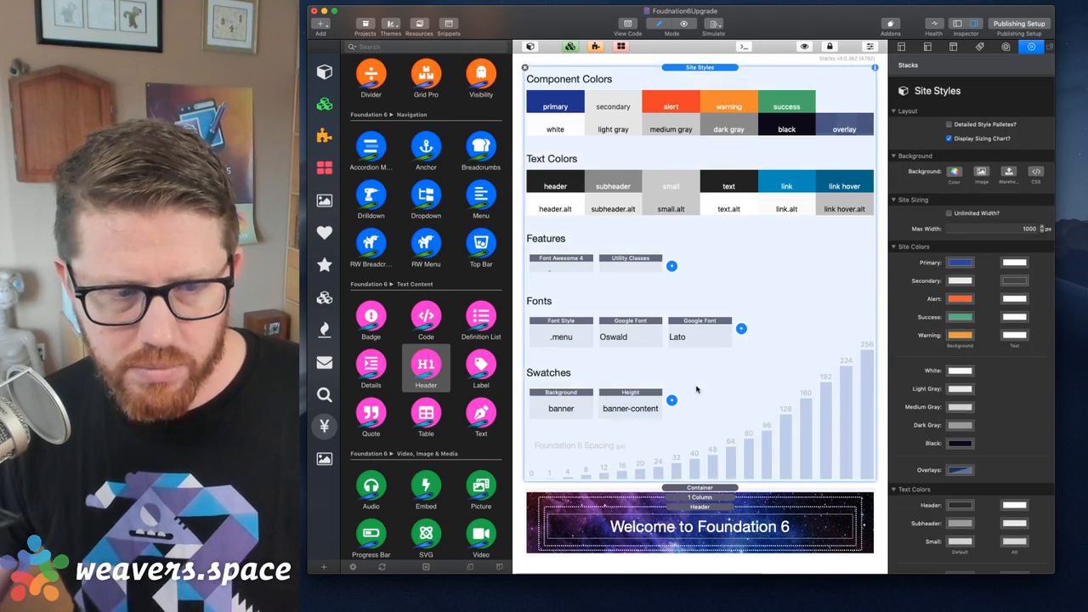
- Enter banner-content as the custom class of the 1 Column stack inside the banner Container
{"action": "left_click", "coordinate": [705, 499]}
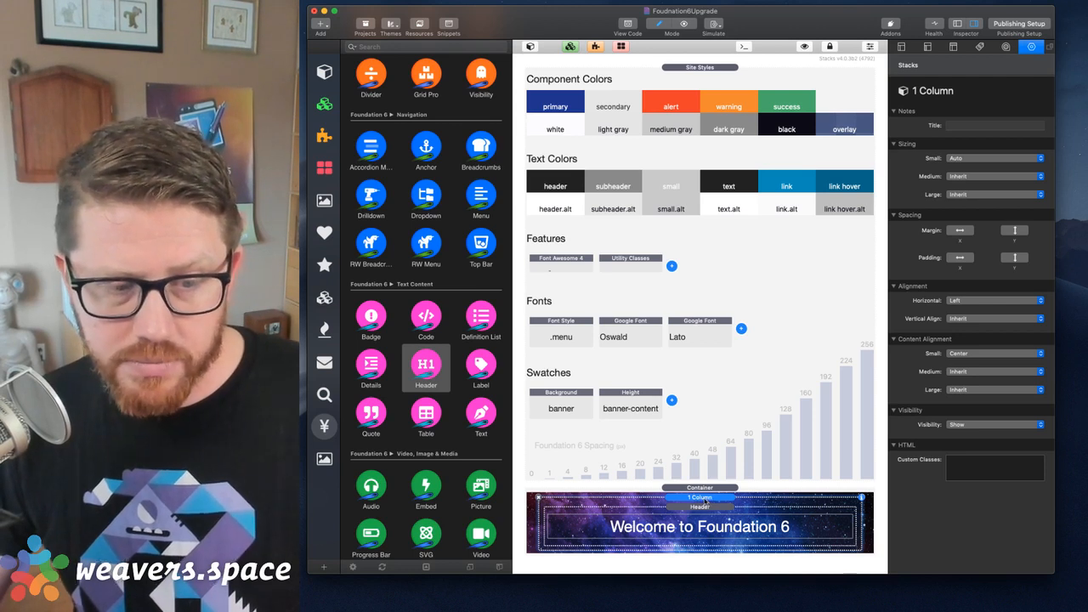
{"action": "left_click", "coordinate": [981, 467]}
{"action": "type", "text": "banner"}
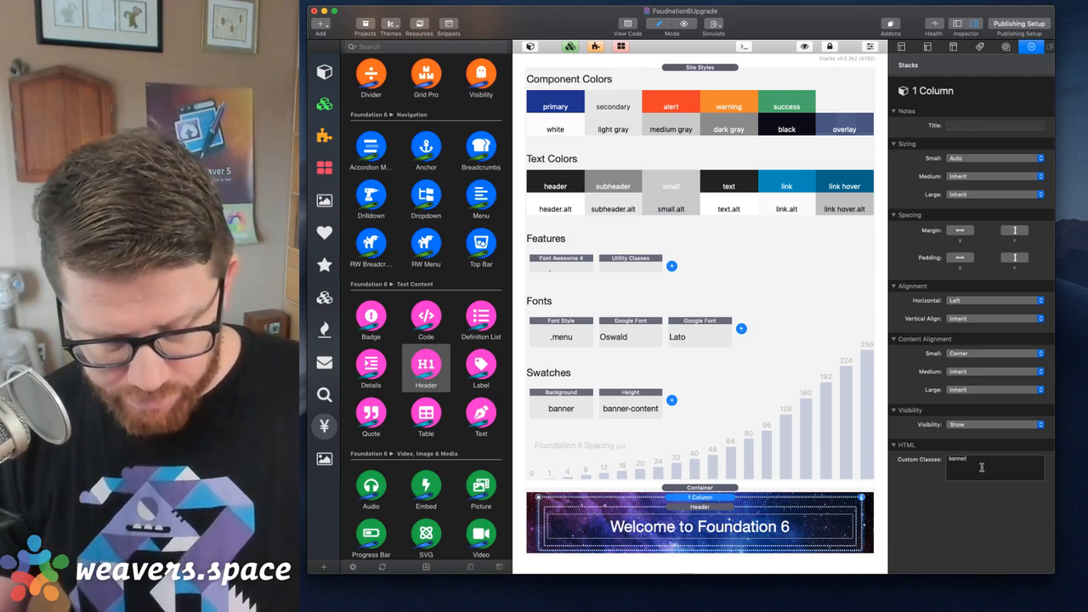
{"action": "type", "text": "-content"}
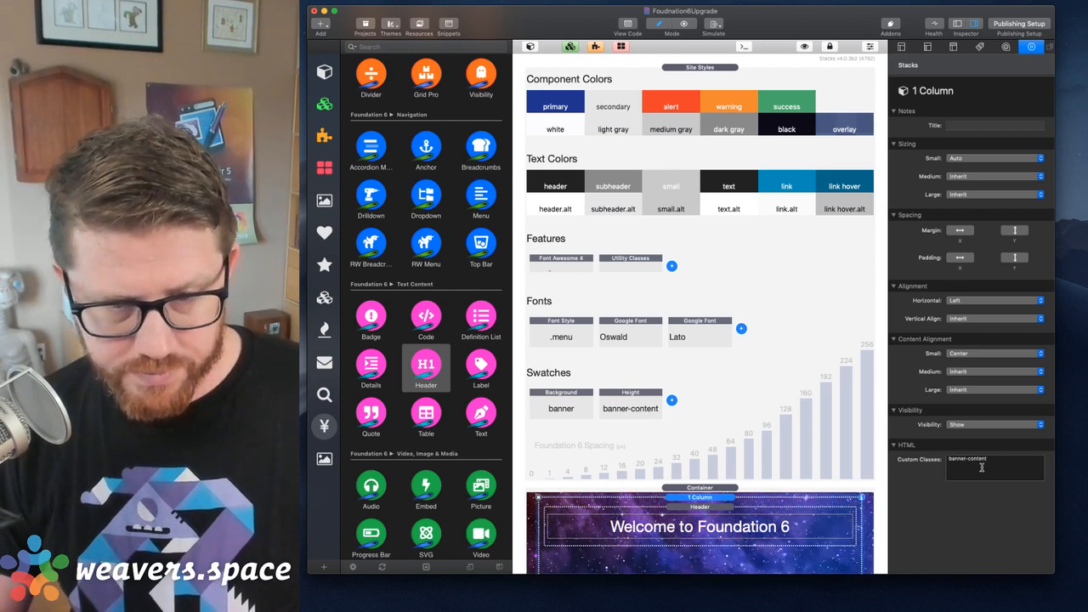
{"action": "scroll", "coordinate": [754, 405], "scroll_direction": "down", "scroll_amount": 8}
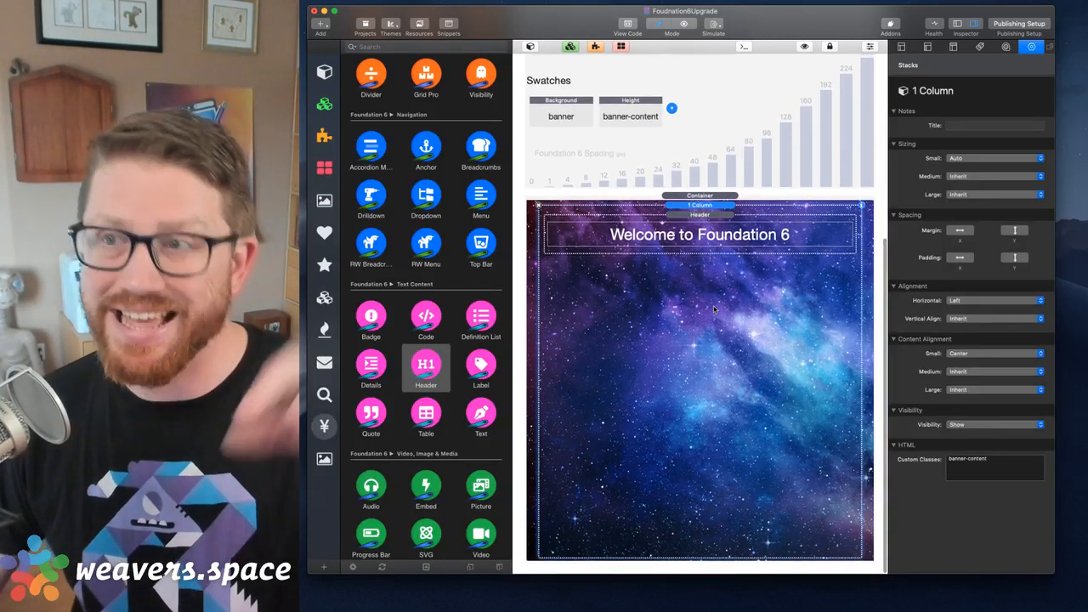
- Select the banner's Header, preview the page with the taller banner and return to editing
{"action": "left_click", "coordinate": [706, 218]}
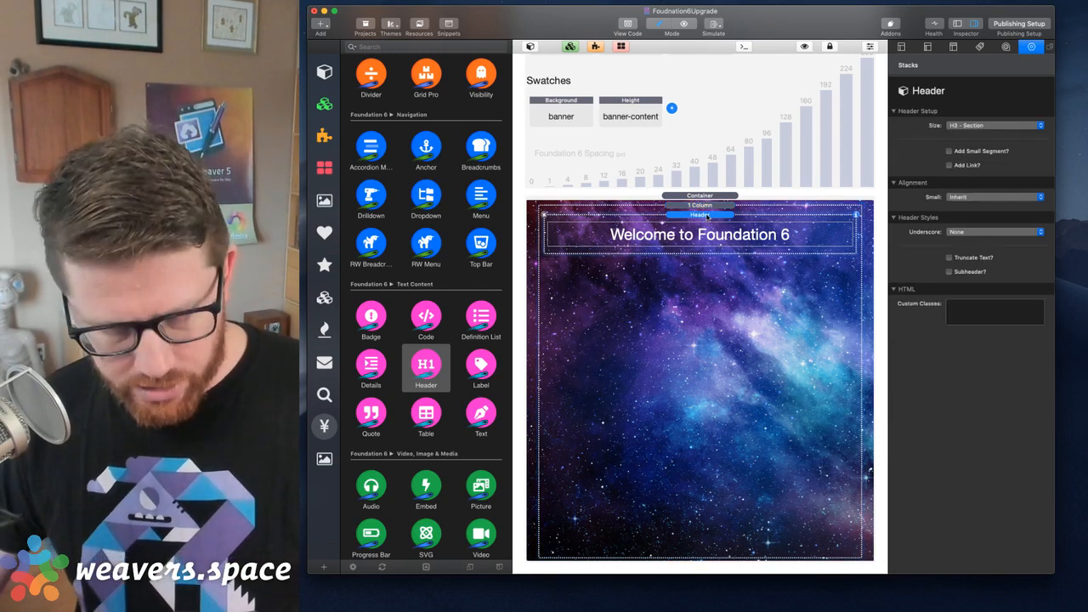
{"action": "key", "text": "super+r"}
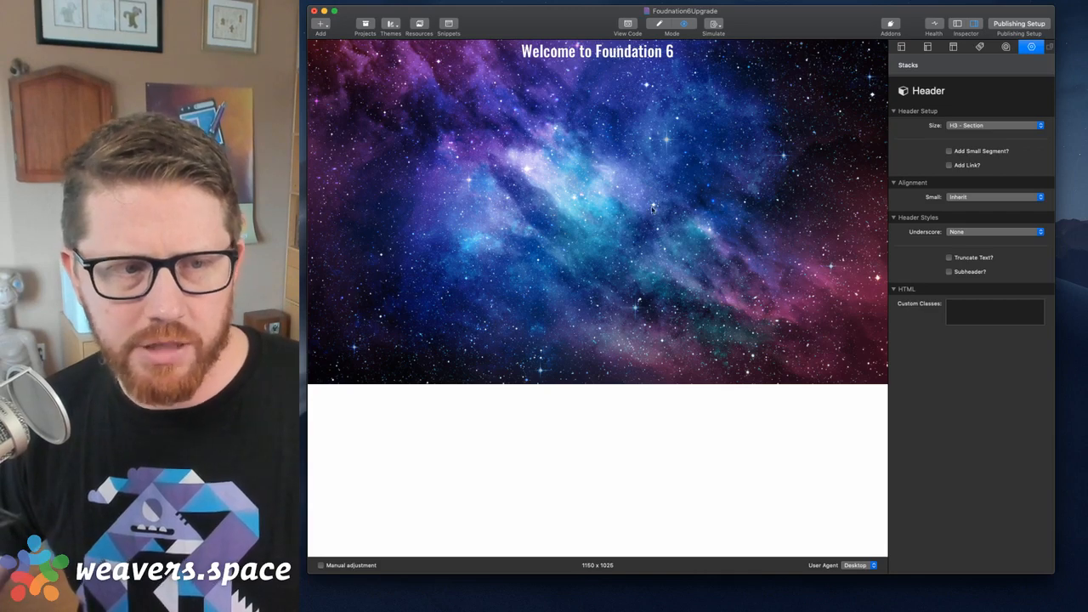
{"action": "key", "text": "super+r"}
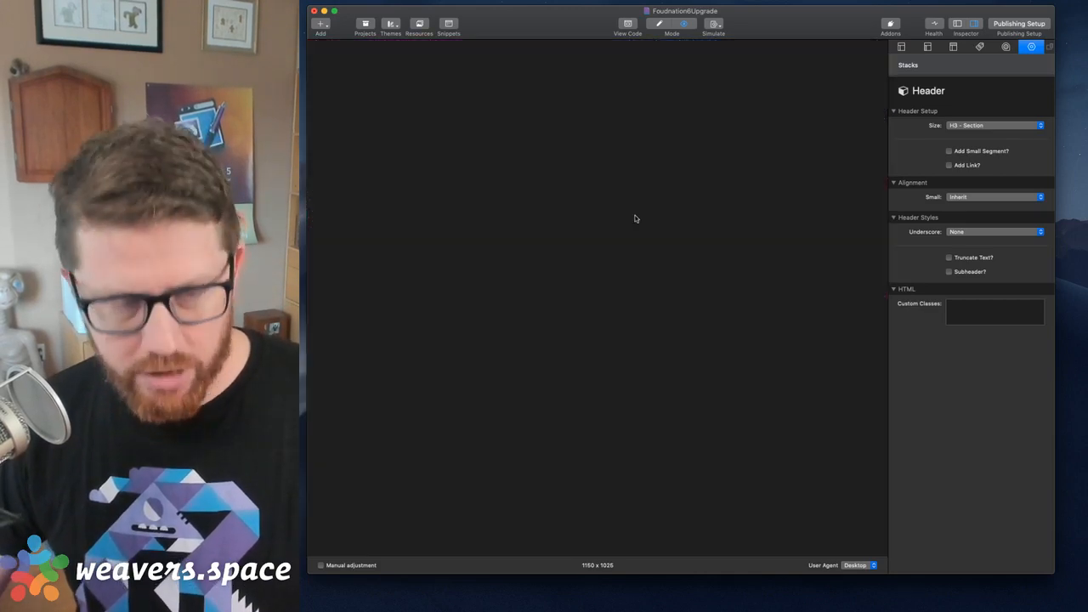
- Set the 1 Column stack's vertical alignment to Middle
{"action": "left_click", "coordinate": [693, 206]}
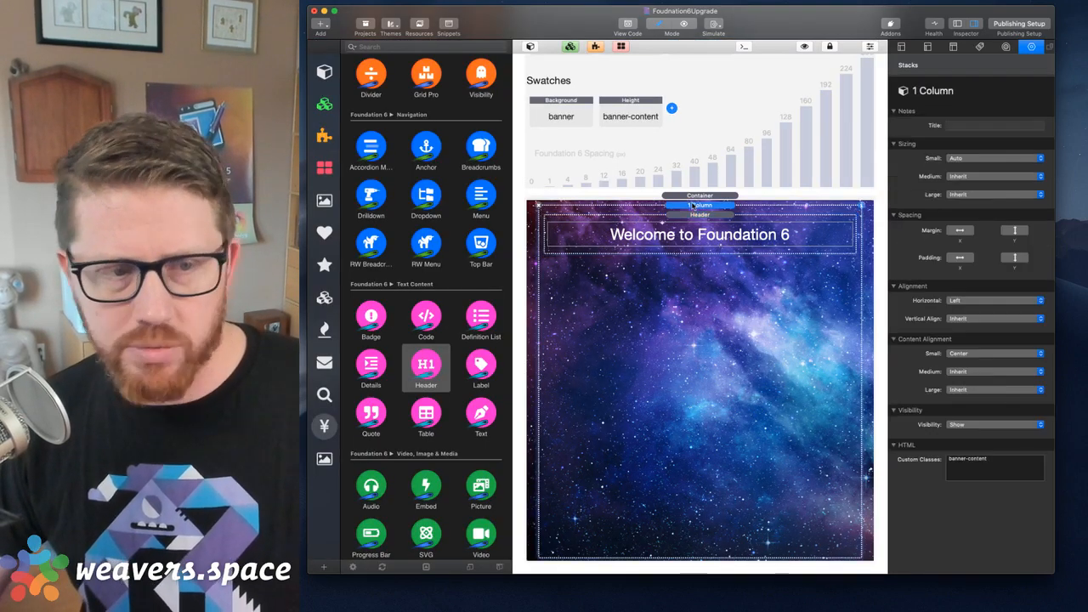
{"action": "left_click", "coordinate": [966, 319]}
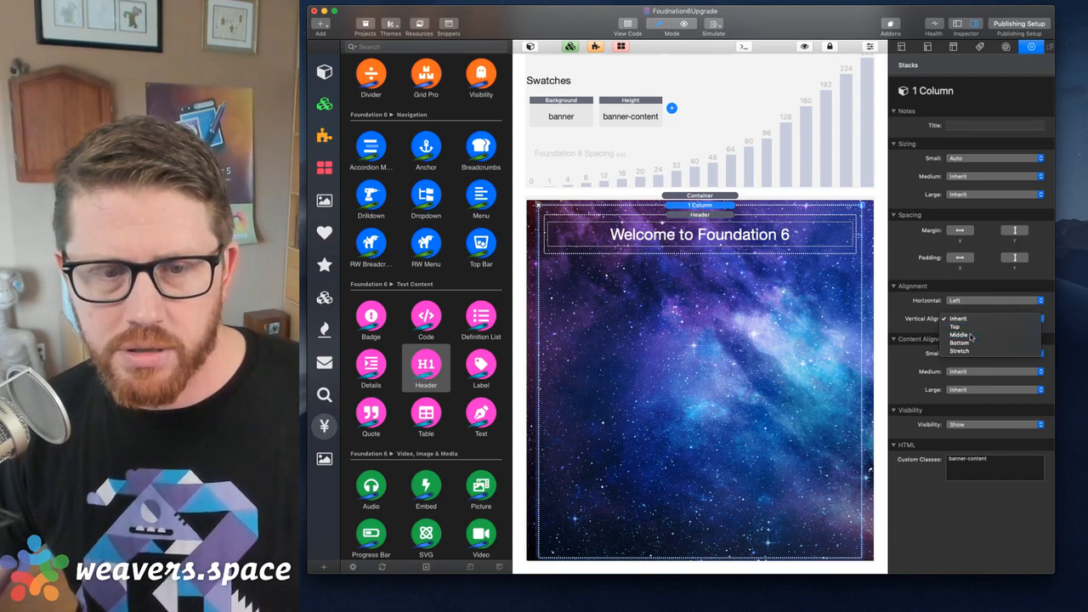
{"action": "left_click", "coordinate": [969, 335]}
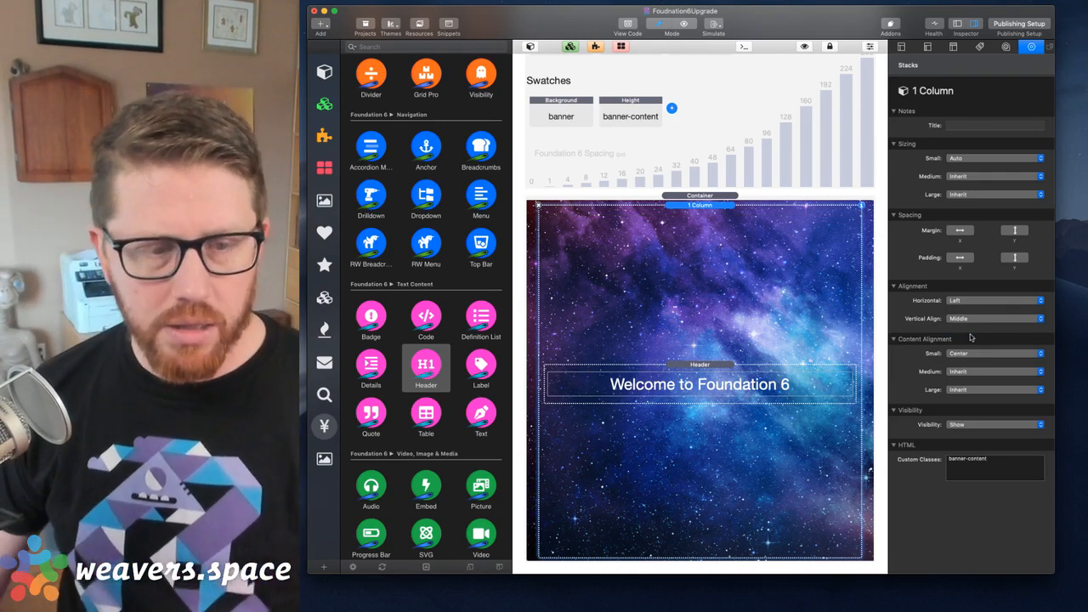
- Change the size of the banner's Header to H1 - Page Title
{"action": "left_click", "coordinate": [698, 366]}
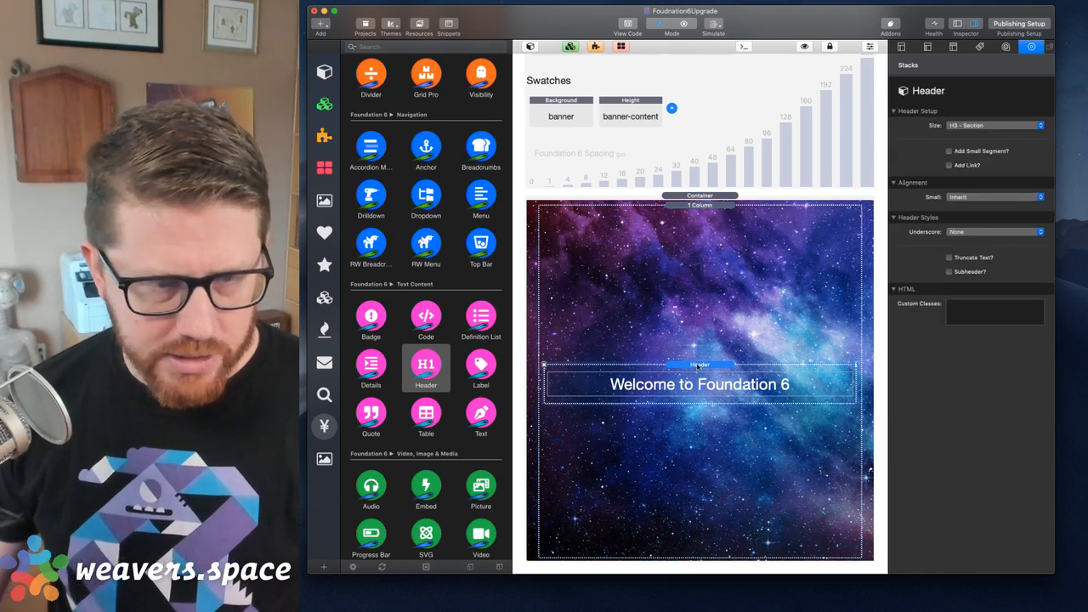
{"action": "left_click", "coordinate": [975, 125]}
{"action": "left_click", "coordinate": [977, 107]}
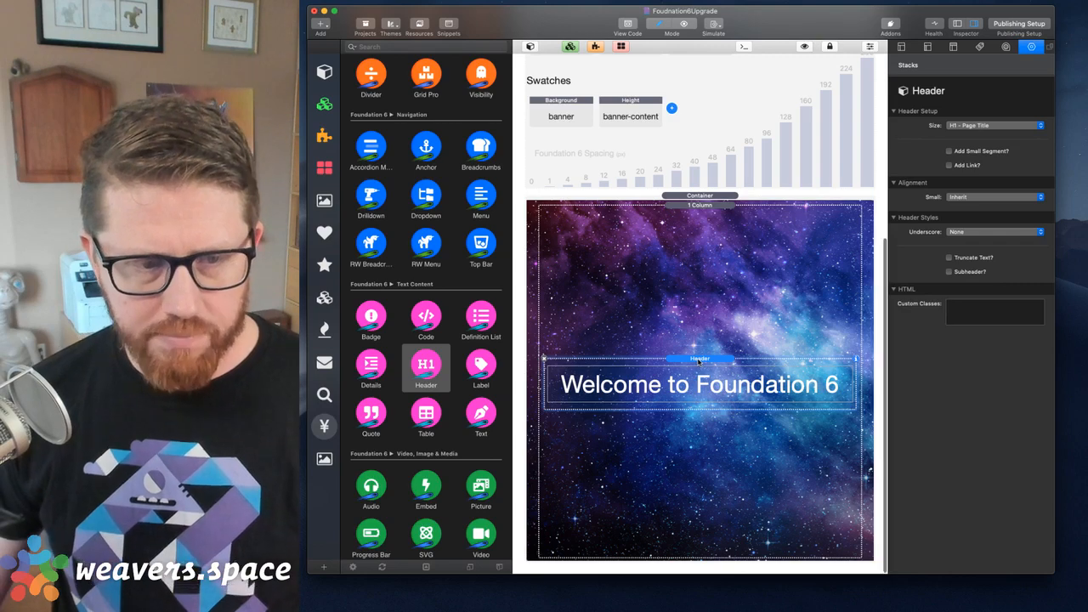
- Preview the page, inspect the H1 title in the banner by selecting its text, and return to editing
{"action": "key", "text": "super+shift+r"}
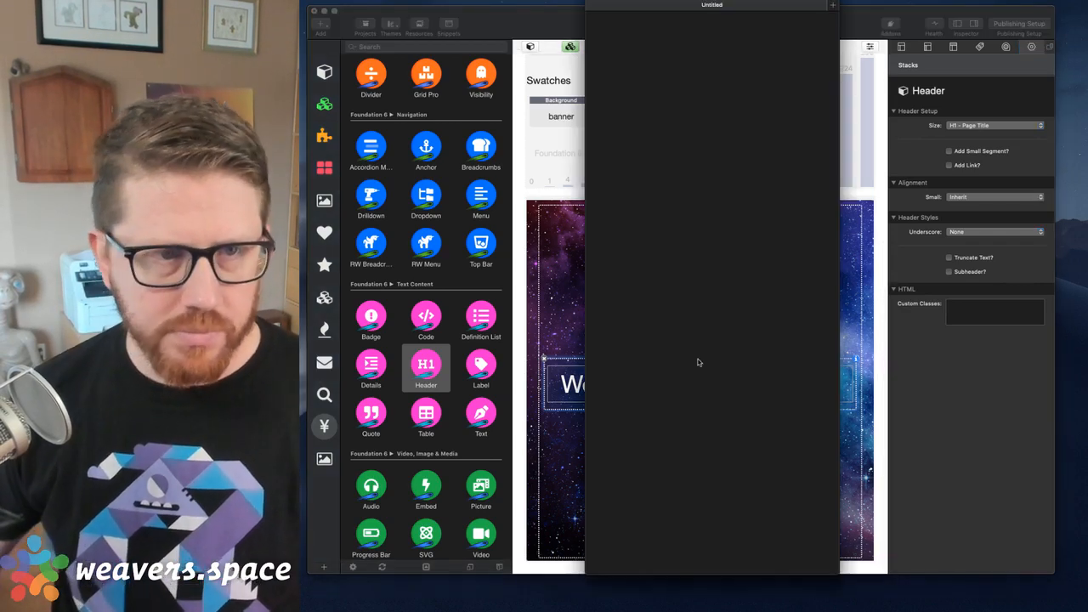
{"action": "key", "text": "super+w"}
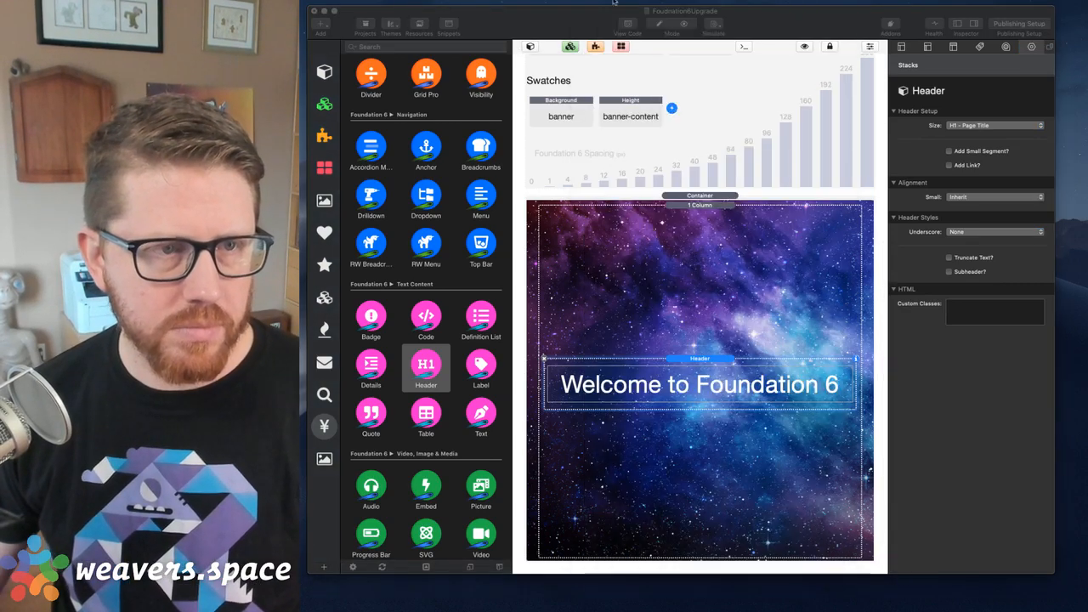
{"action": "left_click", "coordinate": [762, 28]}
{"action": "key", "text": "super+r"}
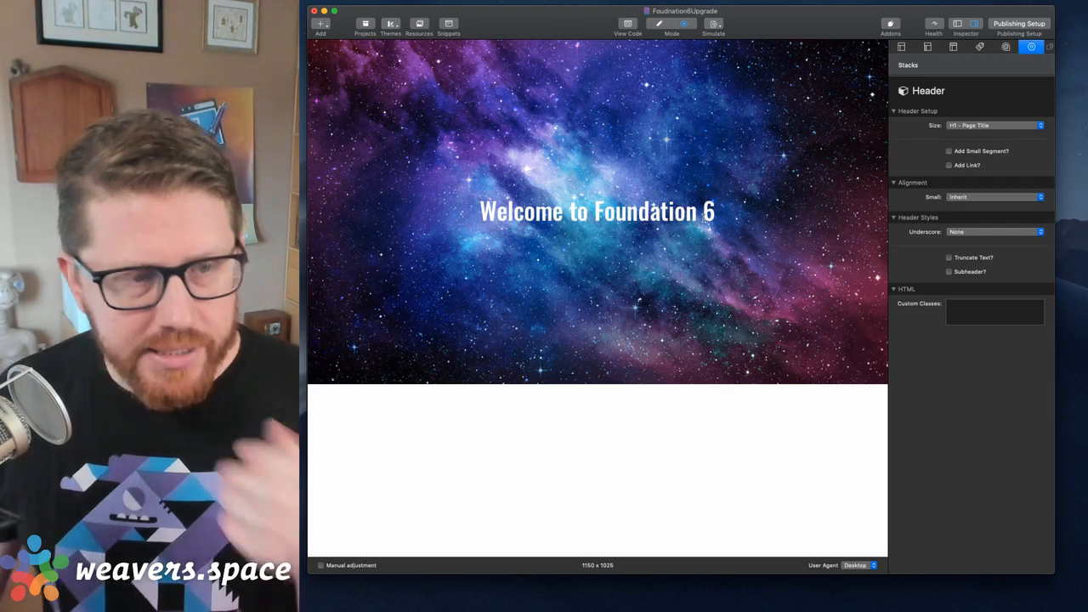
{"action": "left_click_drag", "start_coordinate": [480, 226], "coordinate": [738, 227]}
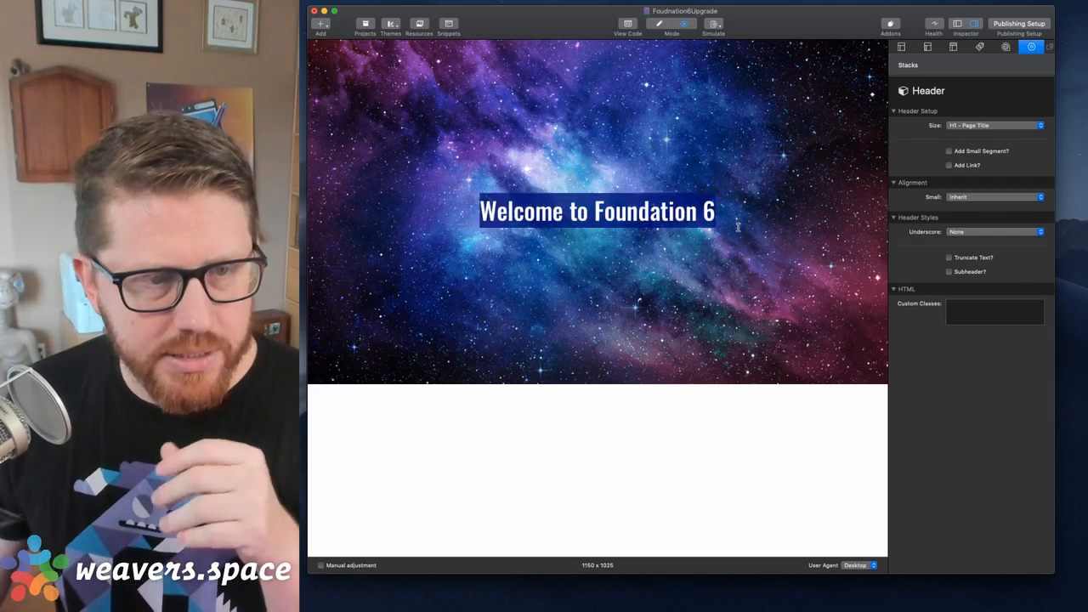
{"action": "left_click", "coordinate": [738, 226]}
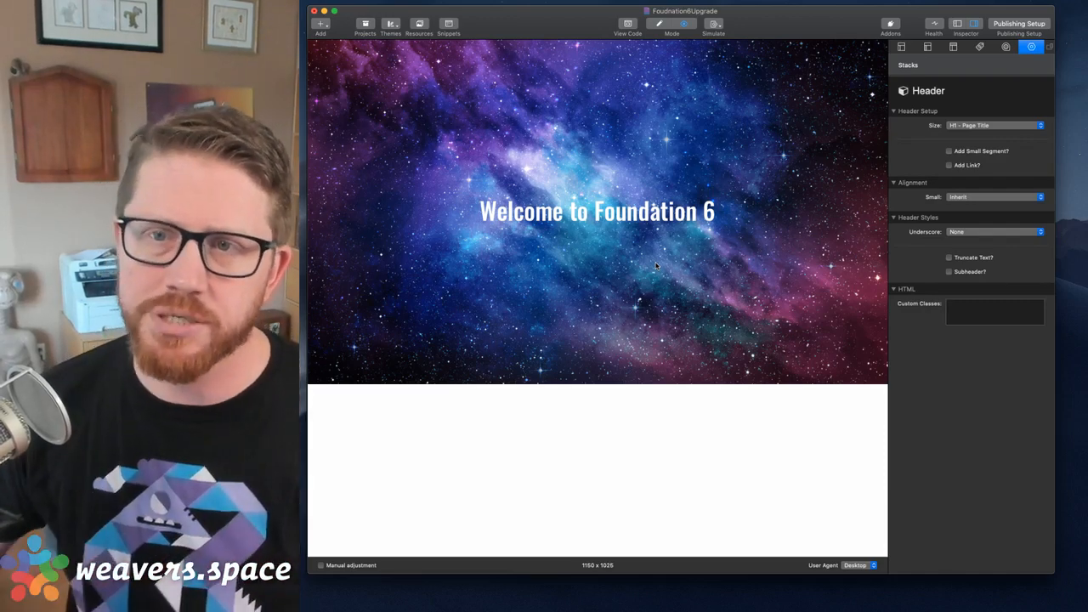
{"action": "key", "text": "super+r"}
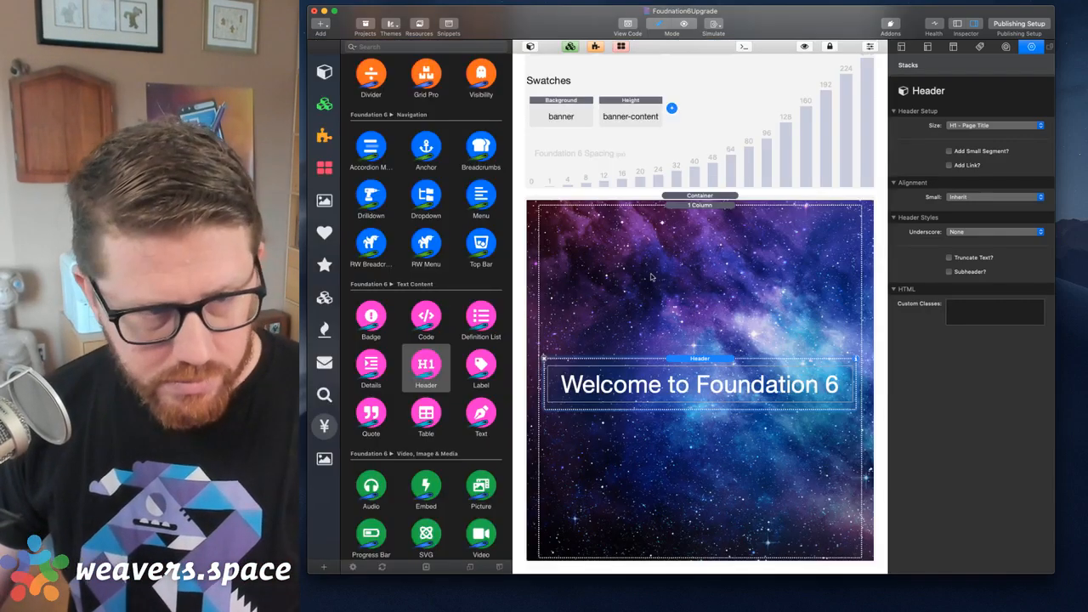
- Add an Overlay swatch to the Swatches section of Site Styles
{"action": "left_click", "coordinate": [672, 108]}
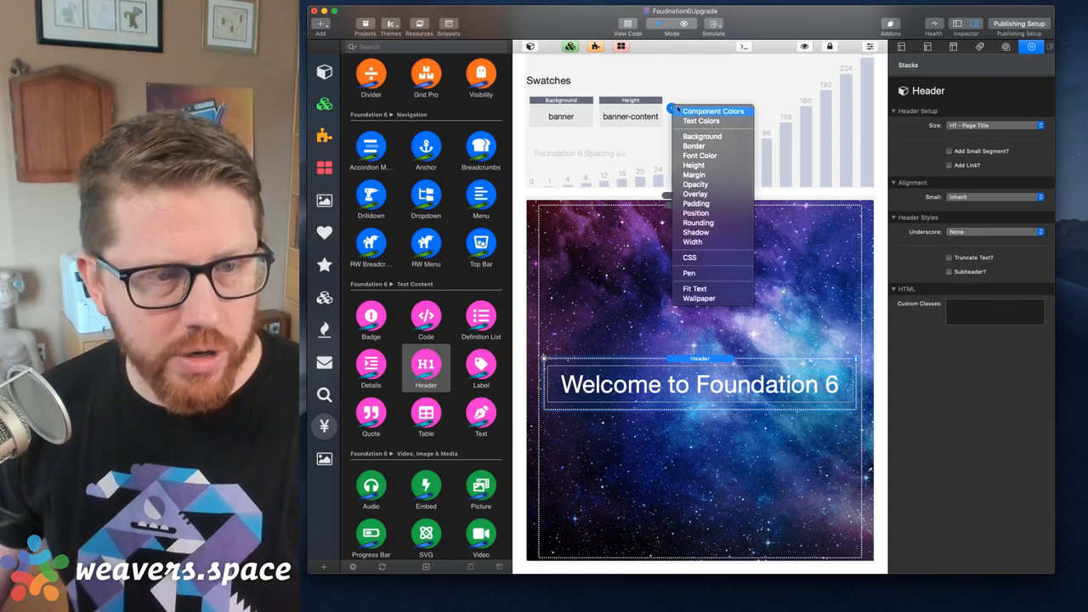
{"action": "left_click", "coordinate": [705, 194]}
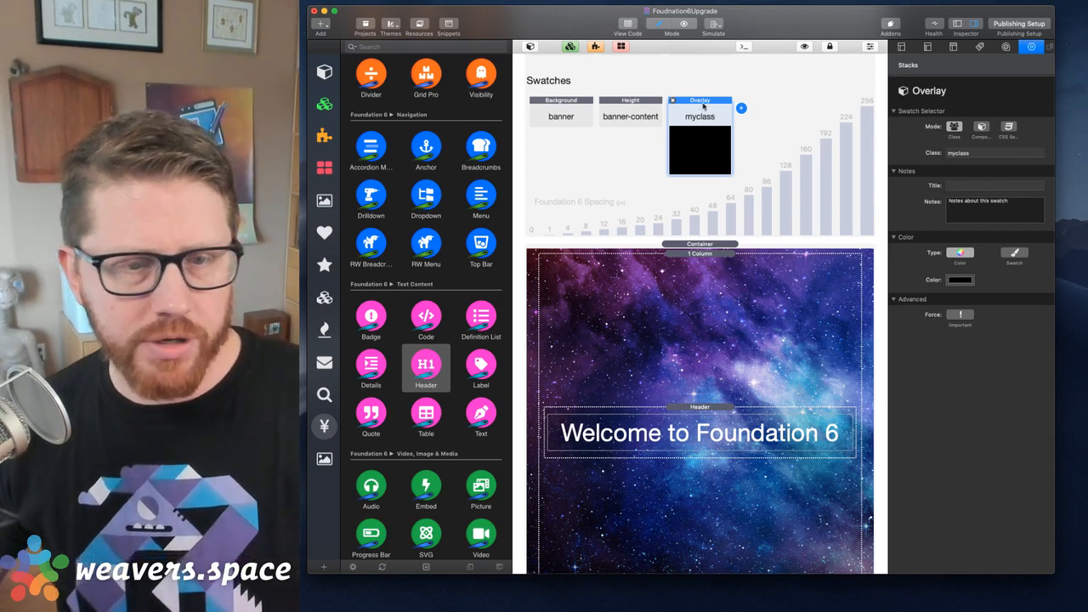
- Try a custom black color with slightly reduced opacity for the Overlay swatch
{"action": "left_click", "coordinate": [1015, 253]}
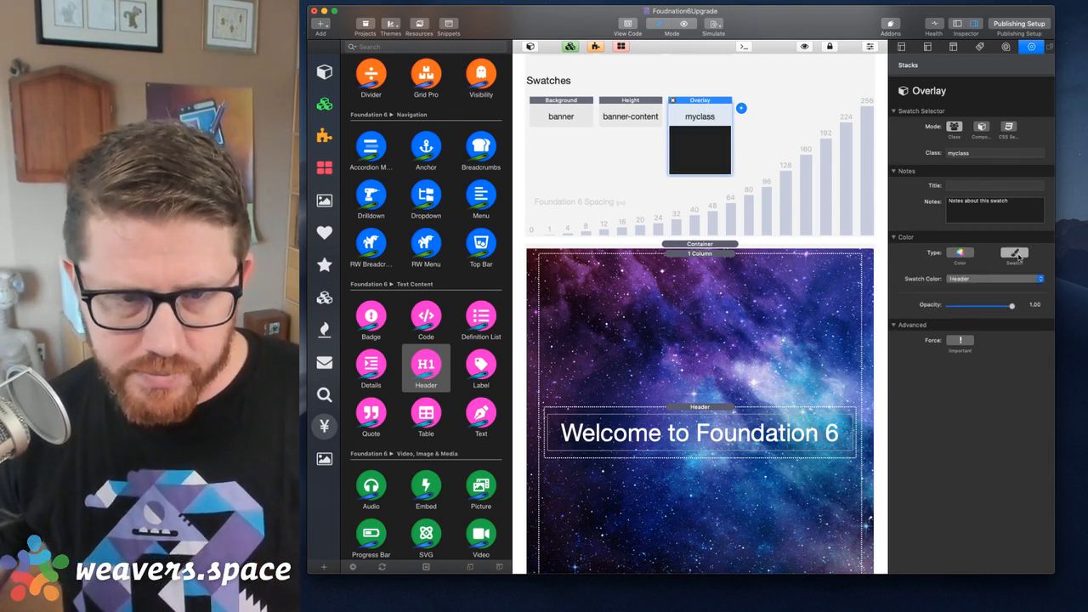
{"action": "left_click", "coordinate": [959, 253]}
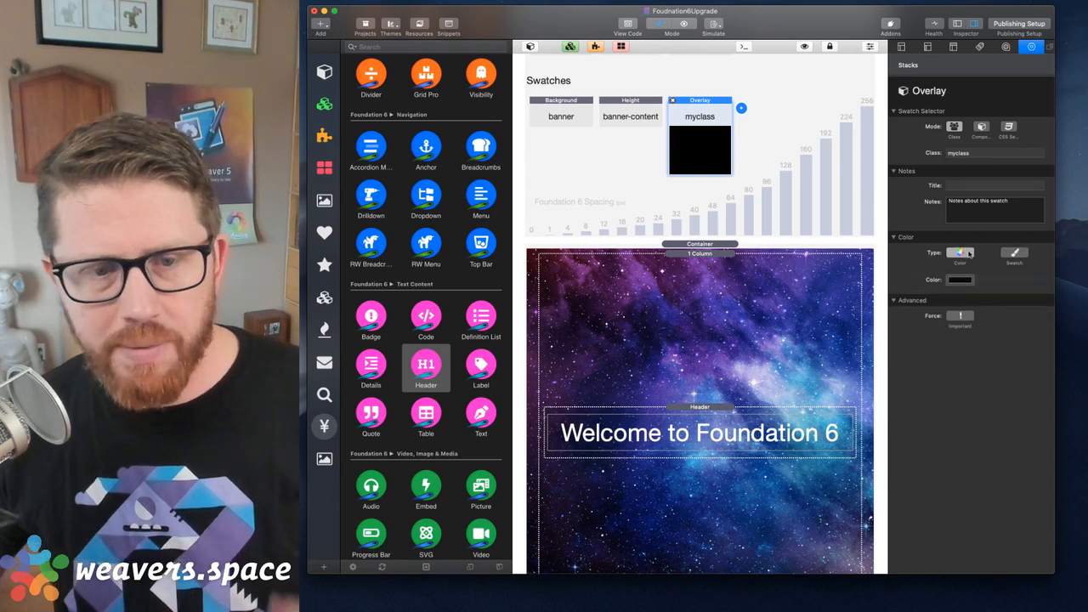
{"action": "left_click", "coordinate": [960, 281]}
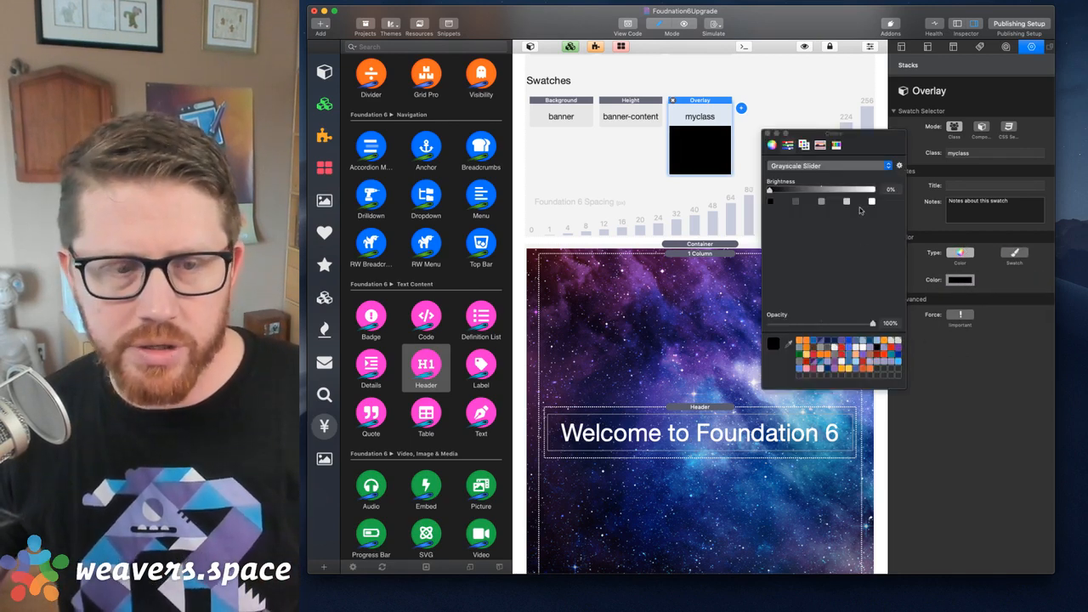
{"action": "mouse_move", "coordinate": [872, 324]}
{"action": "left_mouse_down"}
{"action": "mouse_move", "coordinate": [837, 324]}
{"action": "mouse_move", "coordinate": [860, 324]}
{"action": "left_mouse_up"}
{"action": "left_click", "coordinate": [767, 132]}
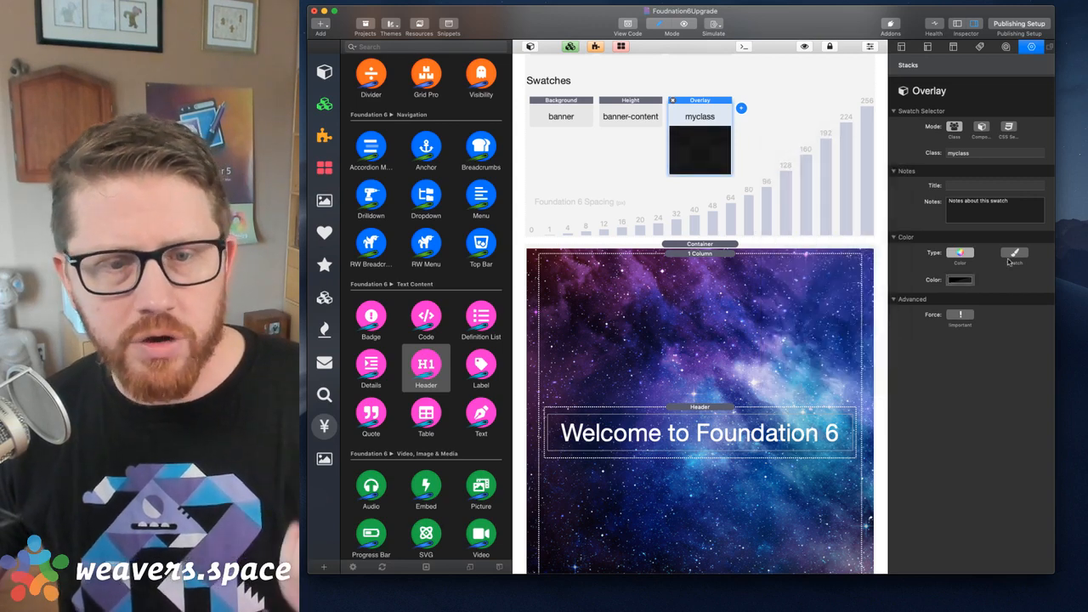
- Switch the Overlay swatch's color type to Swatch and choose the Overlay site color
{"action": "left_click", "coordinate": [1014, 253]}
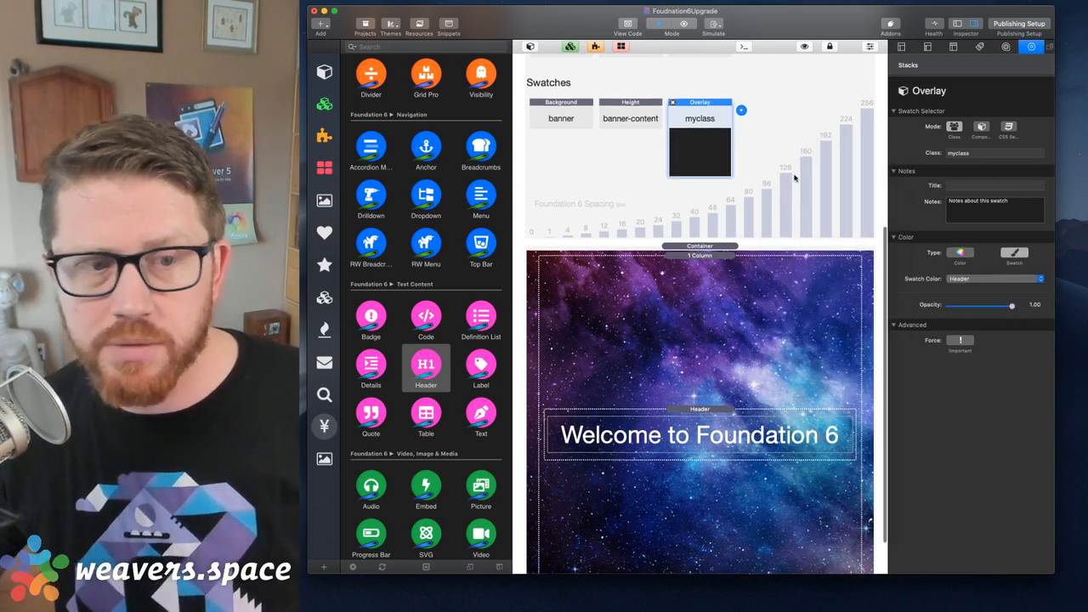
{"action": "scroll", "coordinate": [794, 162], "scroll_direction": "up", "scroll_amount": 5}
{"action": "scroll", "coordinate": [682, 132], "scroll_direction": "up", "scroll_amount": 3}
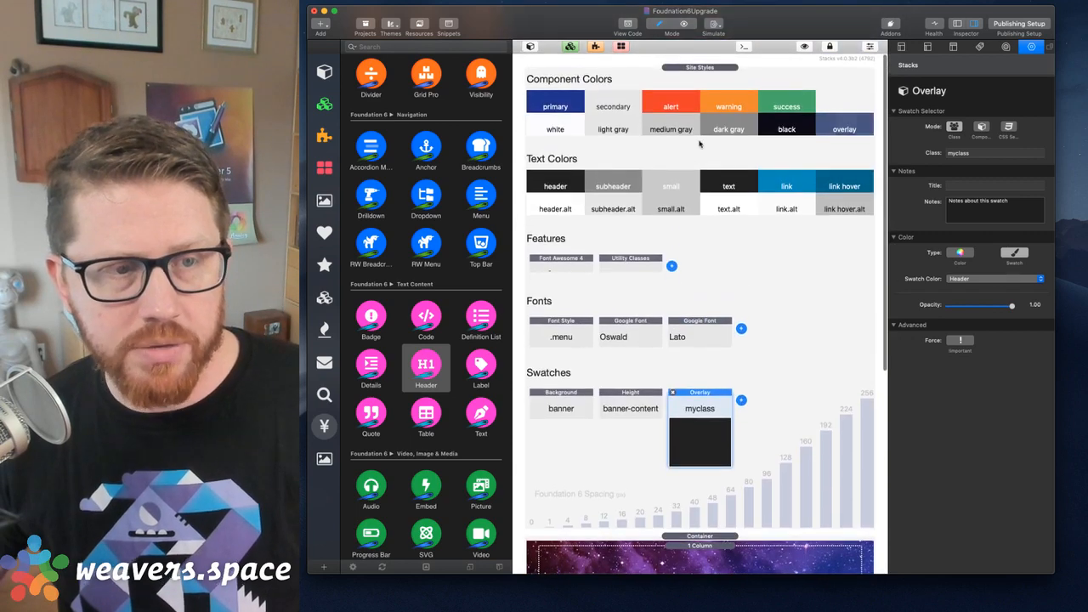
{"action": "left_click", "coordinate": [976, 279]}
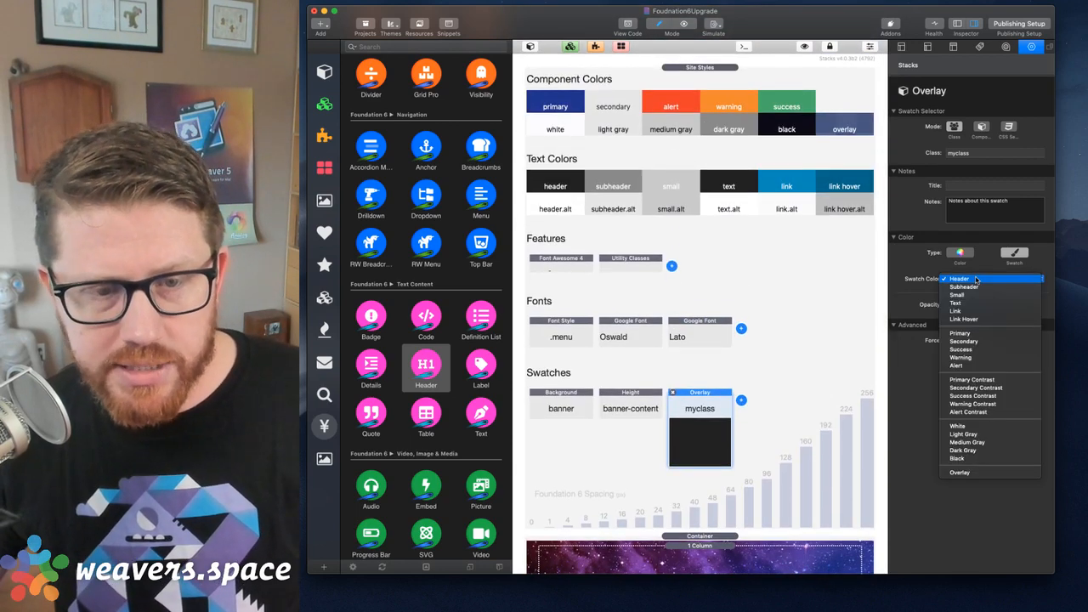
{"action": "left_click", "coordinate": [969, 472]}
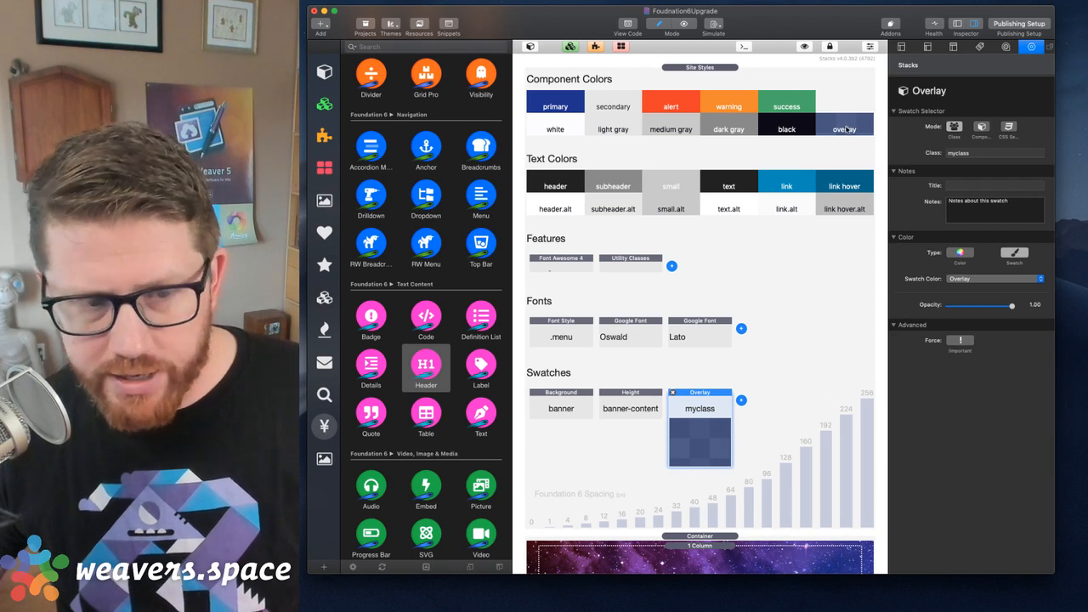
{"action": "scroll", "coordinate": [756, 400], "scroll_direction": "down", "scroll_amount": 2}
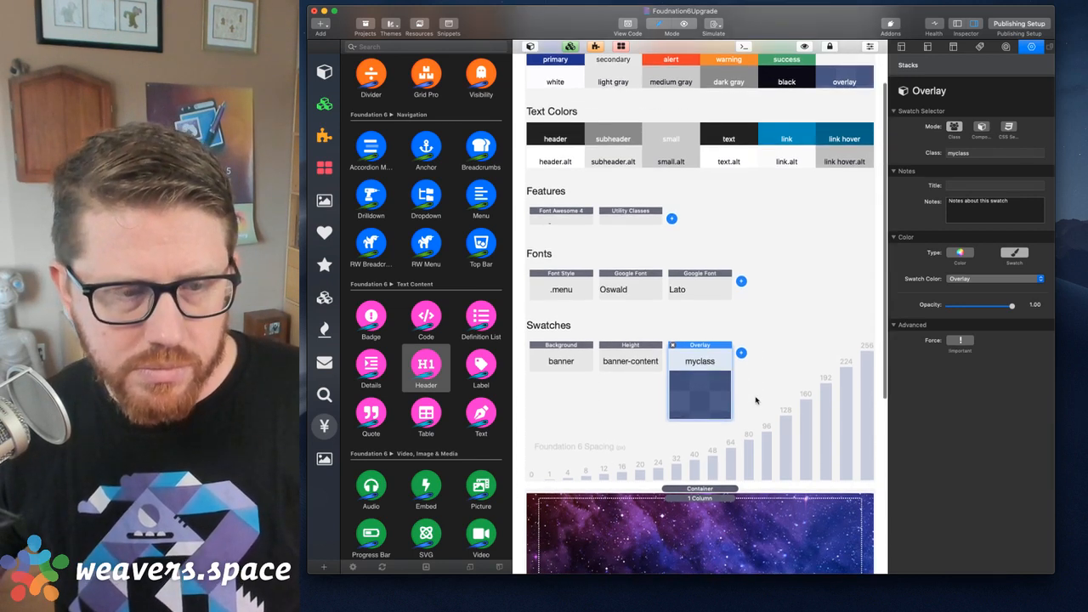
- Set the Overlay swatch's color to Black with an opacity of 0.50
{"action": "left_click", "coordinate": [965, 278]}
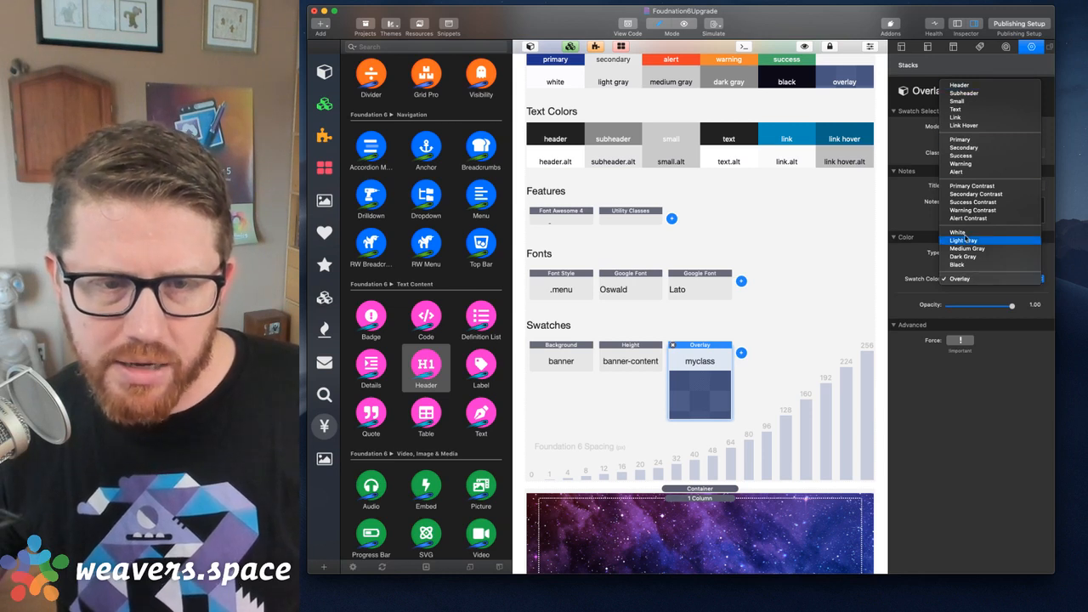
{"action": "left_click", "coordinate": [962, 264]}
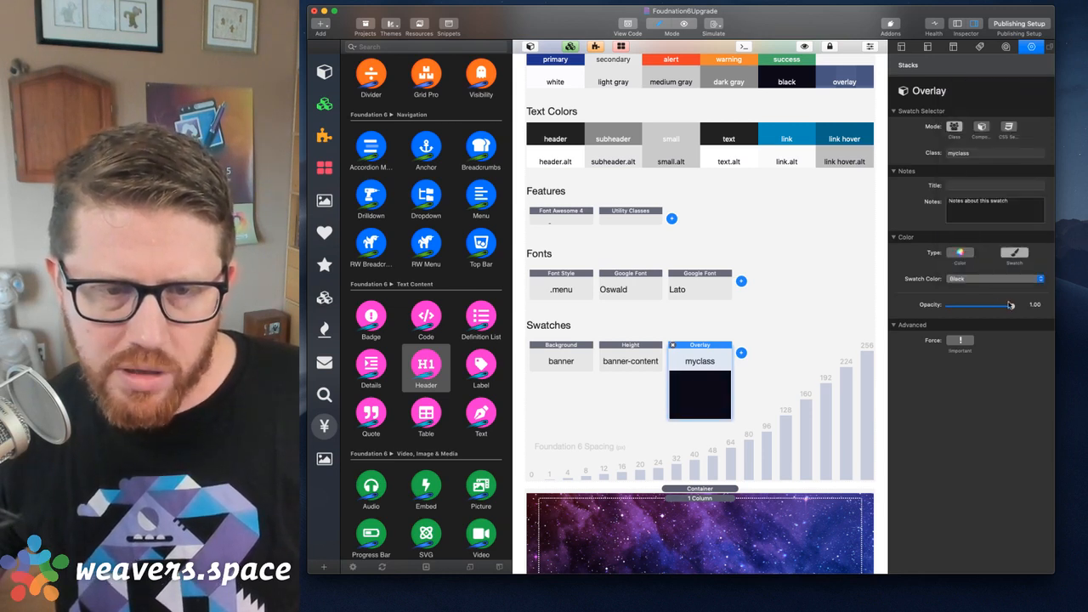
{"action": "left_click_drag", "start_coordinate": [1011, 307], "coordinate": [980, 311]}
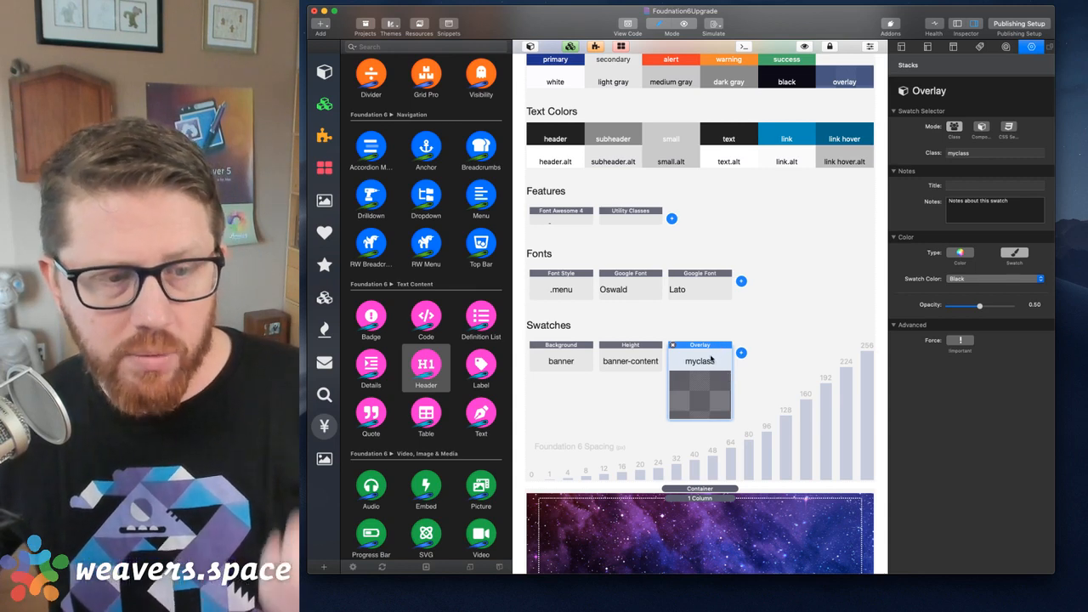
- Set the Overlay swatch's class to banner, then preview the darkened banner and return to editing
{"action": "double_click", "coordinate": [978, 155]}
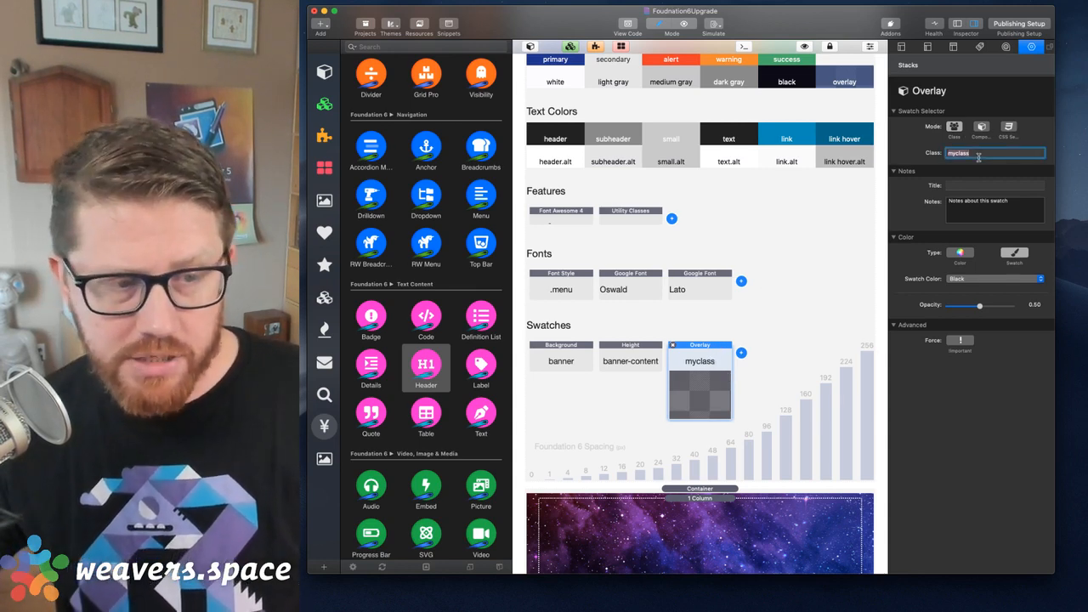
{"action": "type", "text": "banner"}
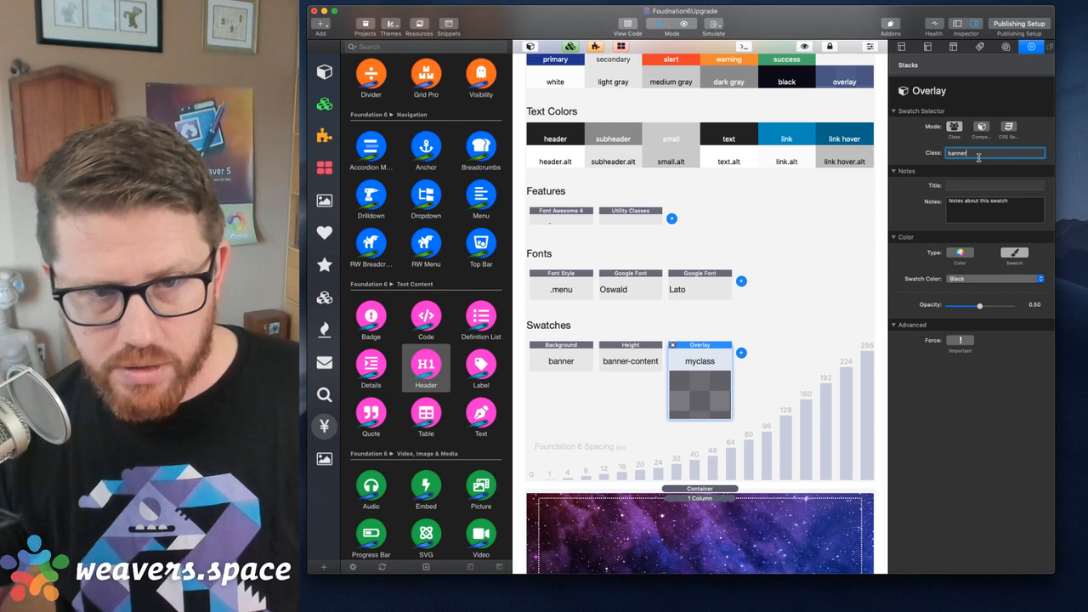
{"action": "key", "text": "Tab"}
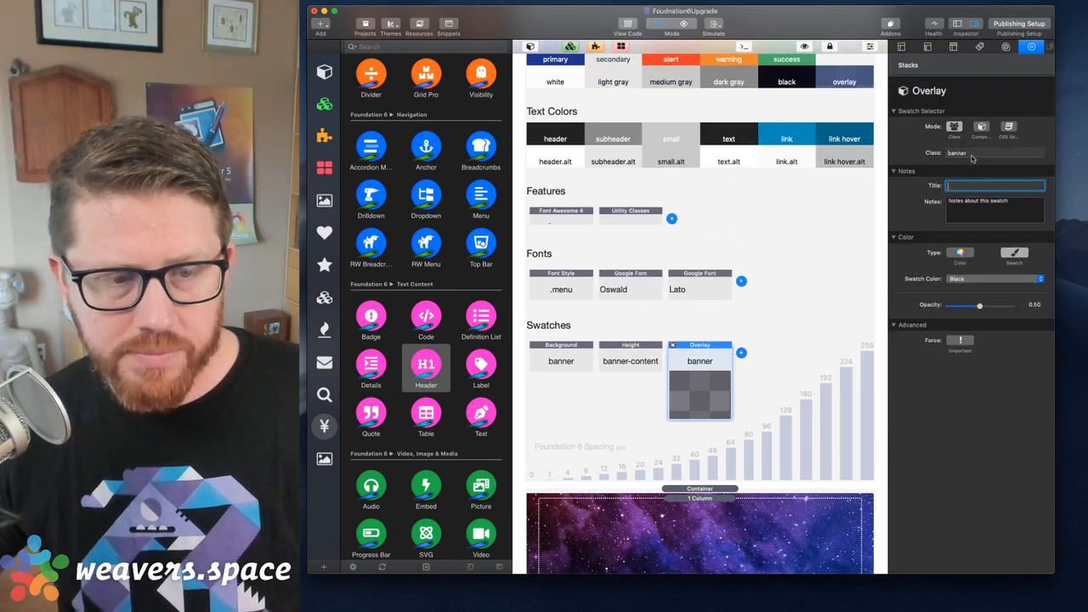
{"action": "left_click", "coordinate": [817, 345]}
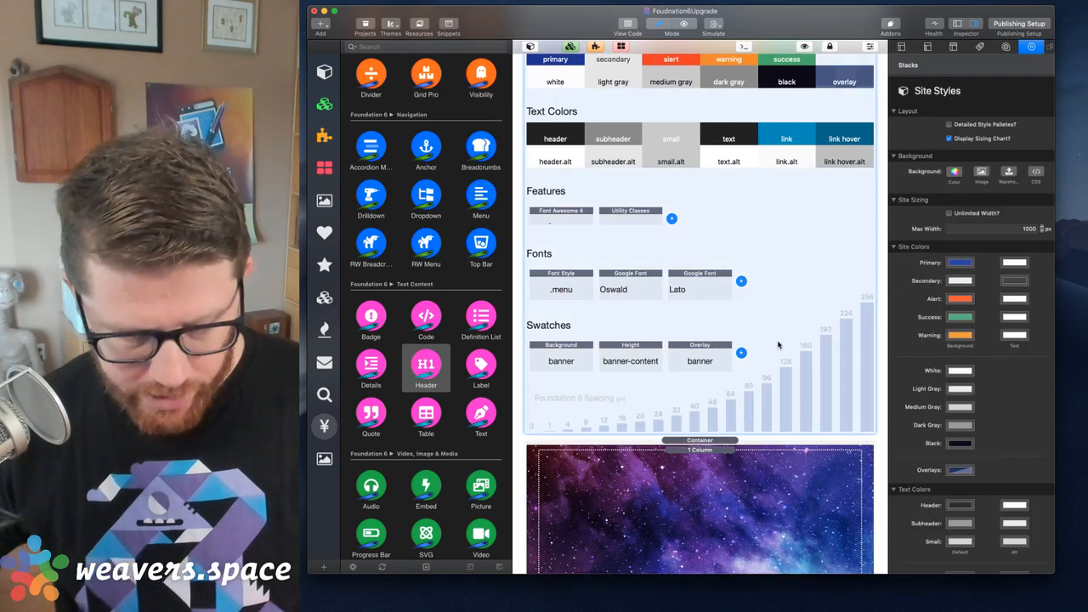
{"action": "key", "text": "super+r"}
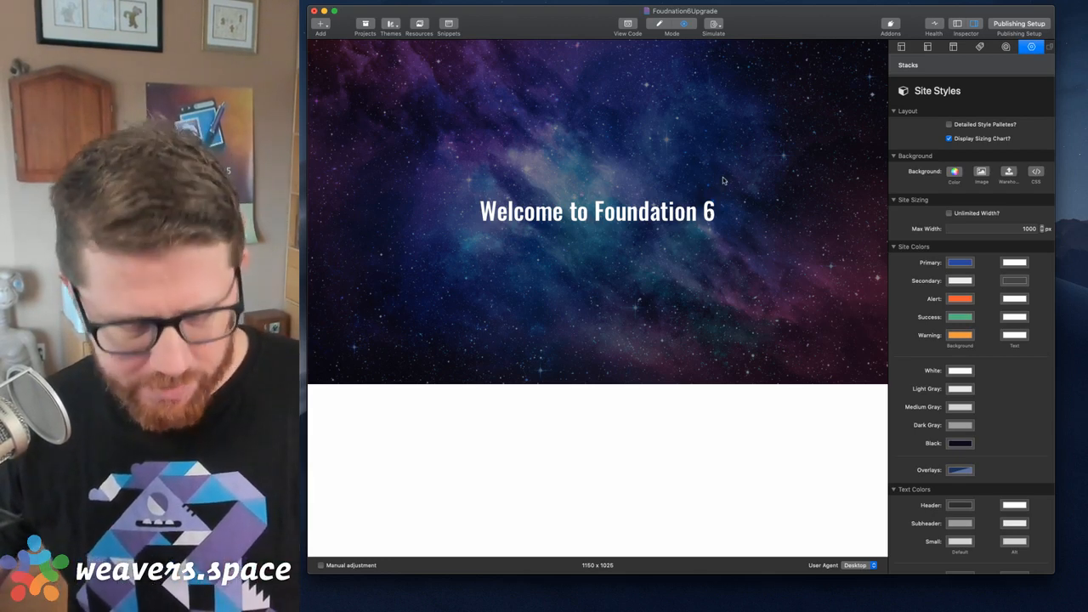
{"action": "key", "text": "super+r"}
- Lower the banner Overlay swatch's opacity to 0.32 and check the banner in preview
{"action": "left_click", "coordinate": [706, 360]}
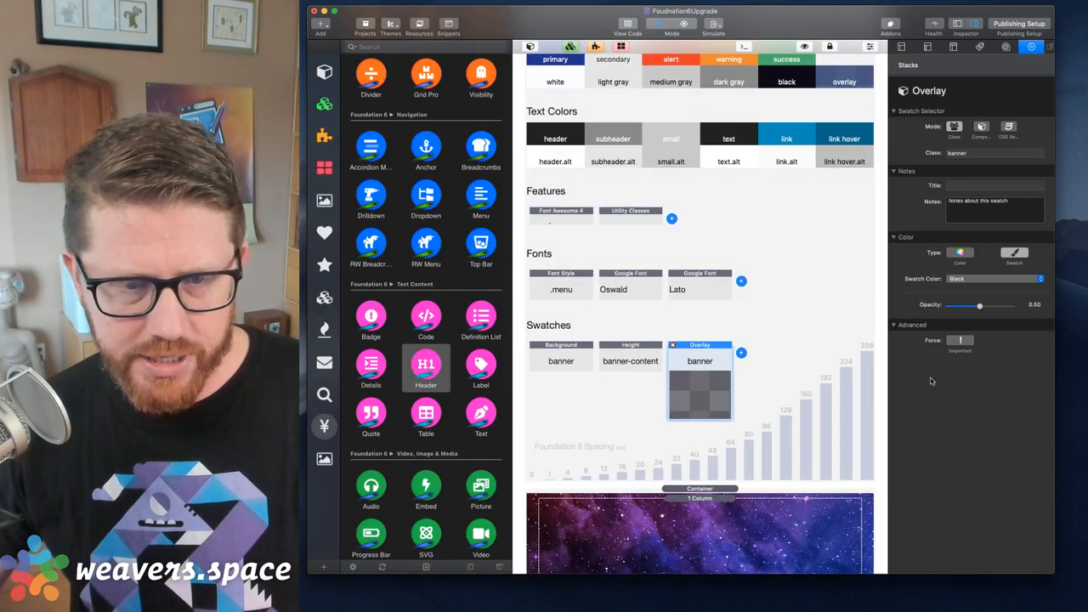
{"action": "left_click_drag", "start_coordinate": [978, 307], "coordinate": [969, 308]}
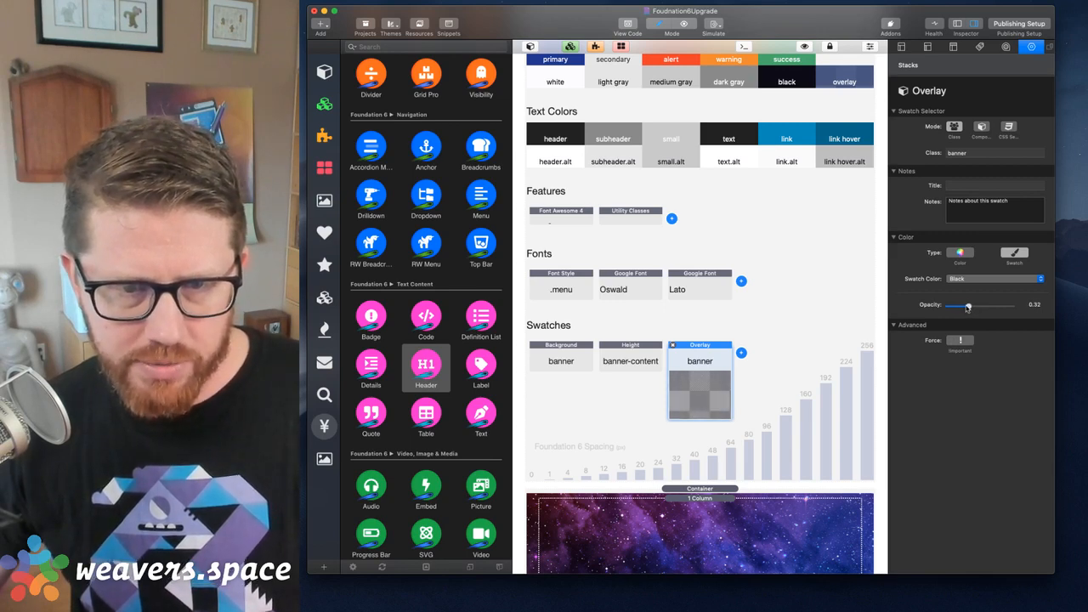
{"action": "key", "text": "super+r"}
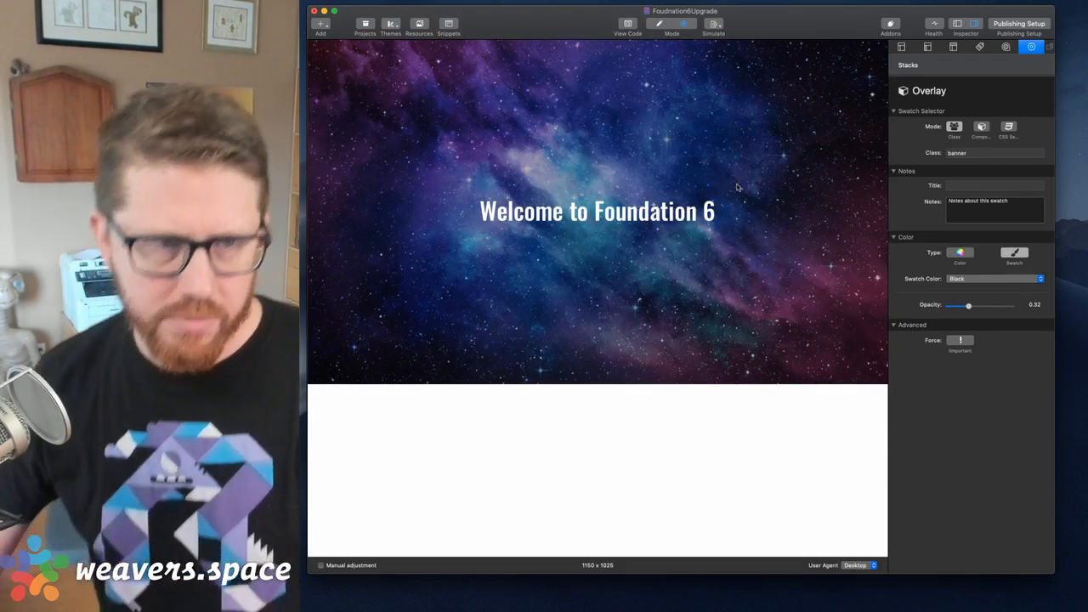
{"action": "key", "text": "super+r"}
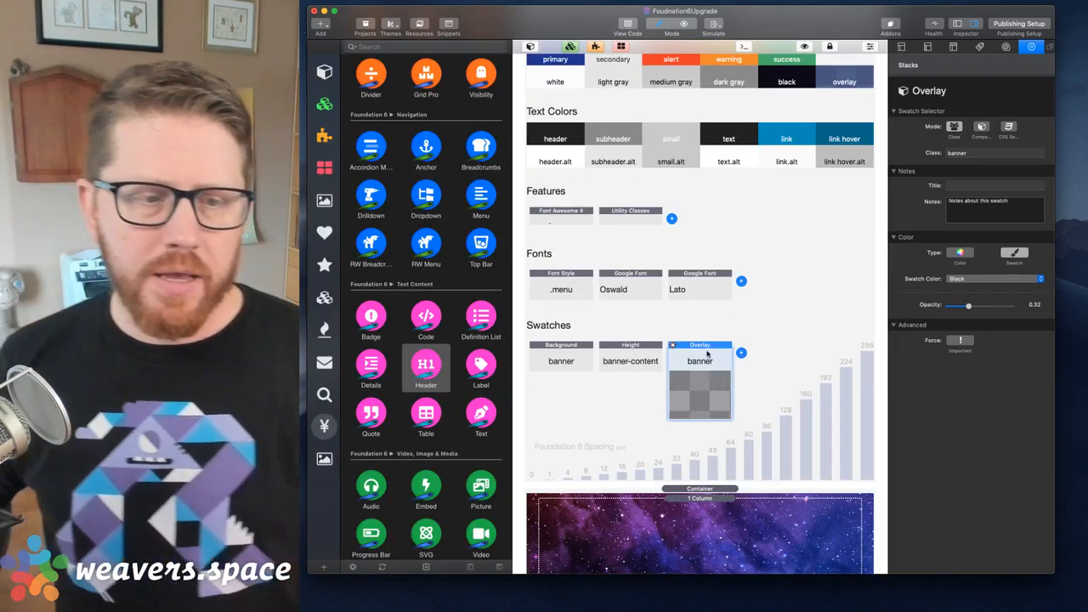
{"action": "left_click", "coordinate": [786, 337]}
{"action": "key", "text": "super+r"}
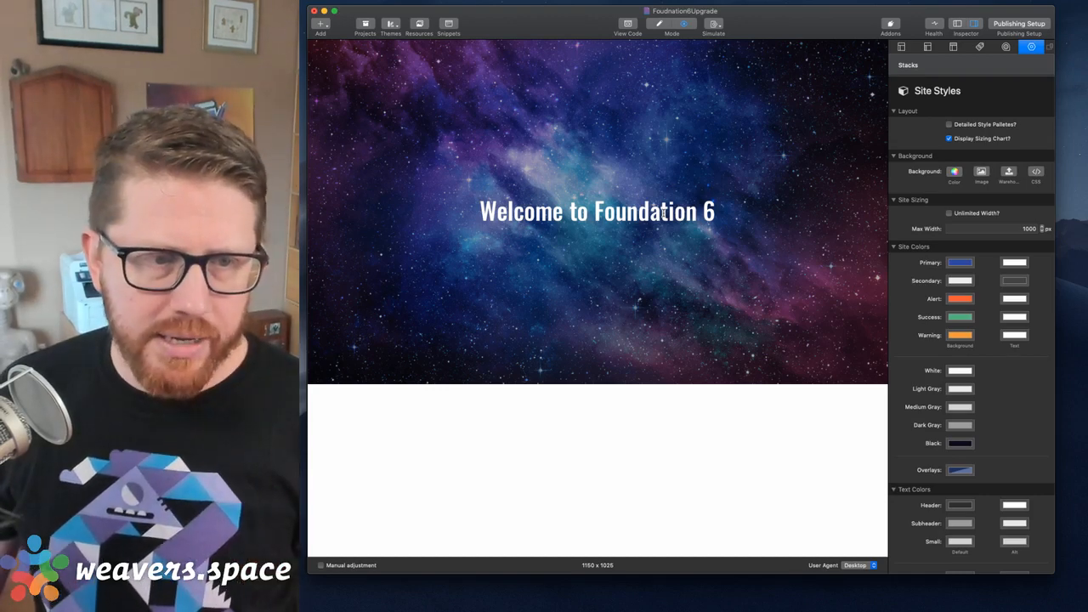
{"action": "key", "text": "super+r"}
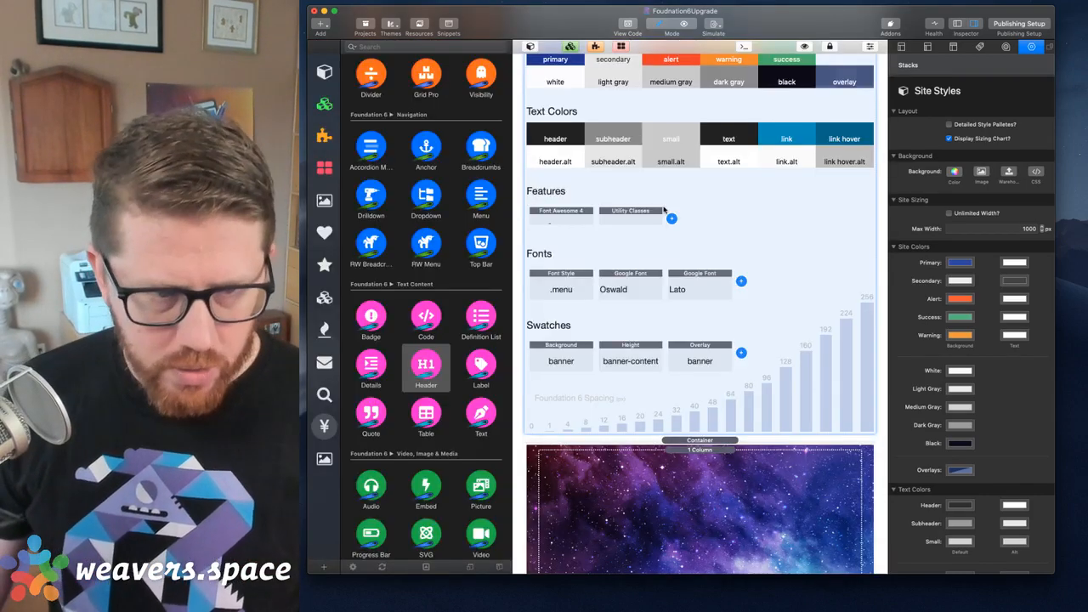
- Add a Fit Text swatch to the site styles with a minimum of 60 px and a maximum of 90 px
{"action": "left_click", "coordinate": [741, 351]}
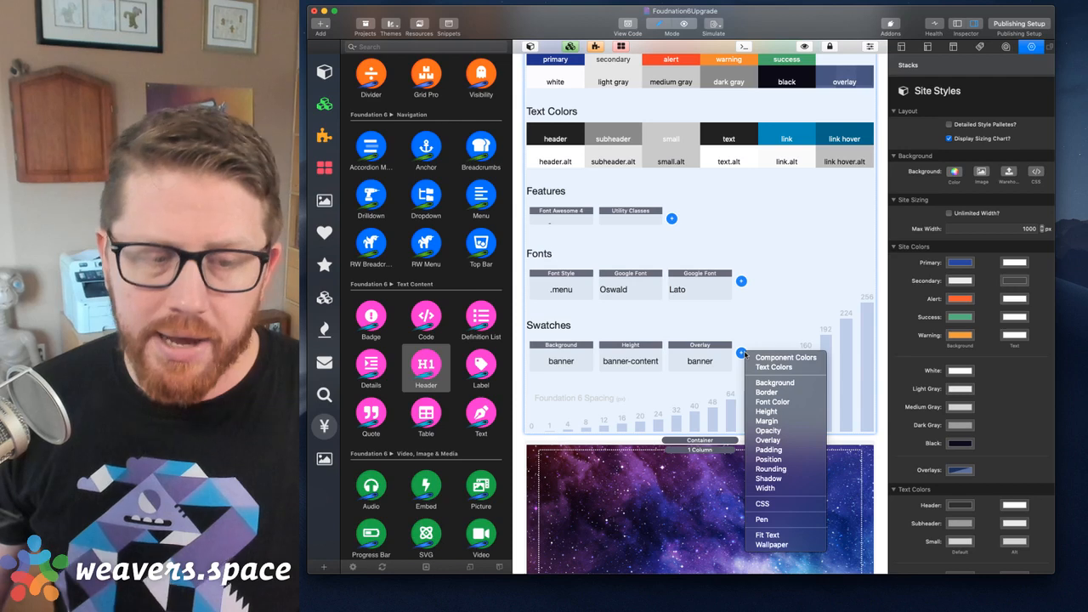
{"action": "left_click", "coordinate": [769, 536]}
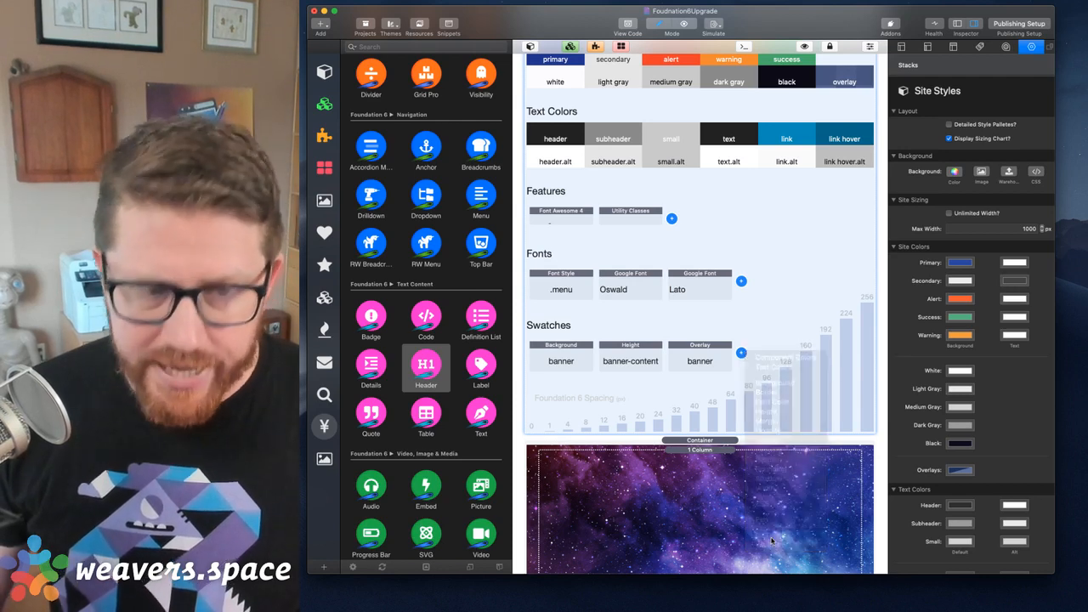
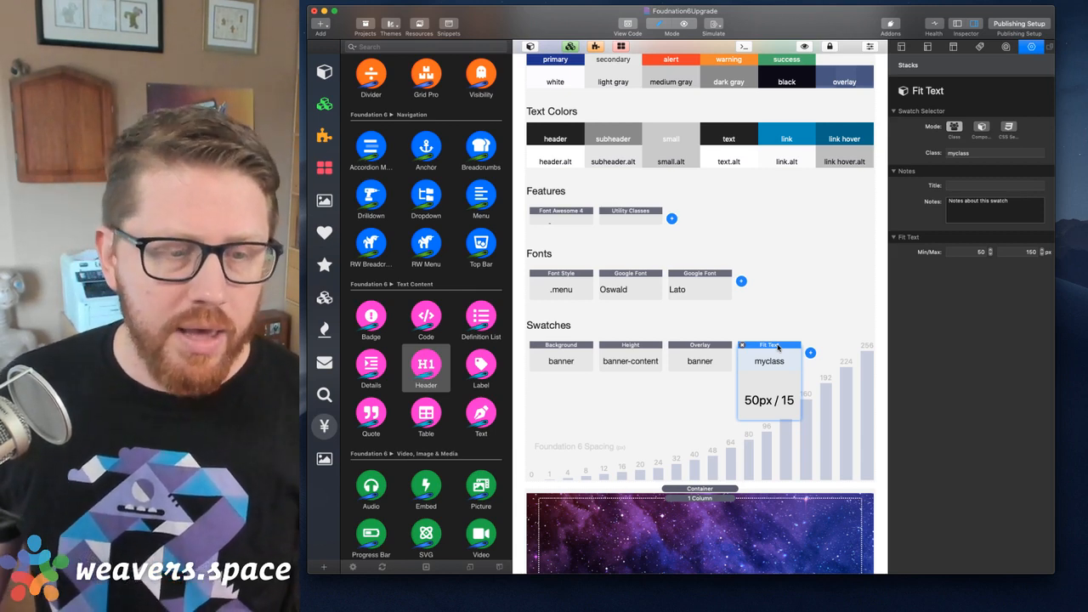
{"action": "left_click", "coordinate": [975, 253]}
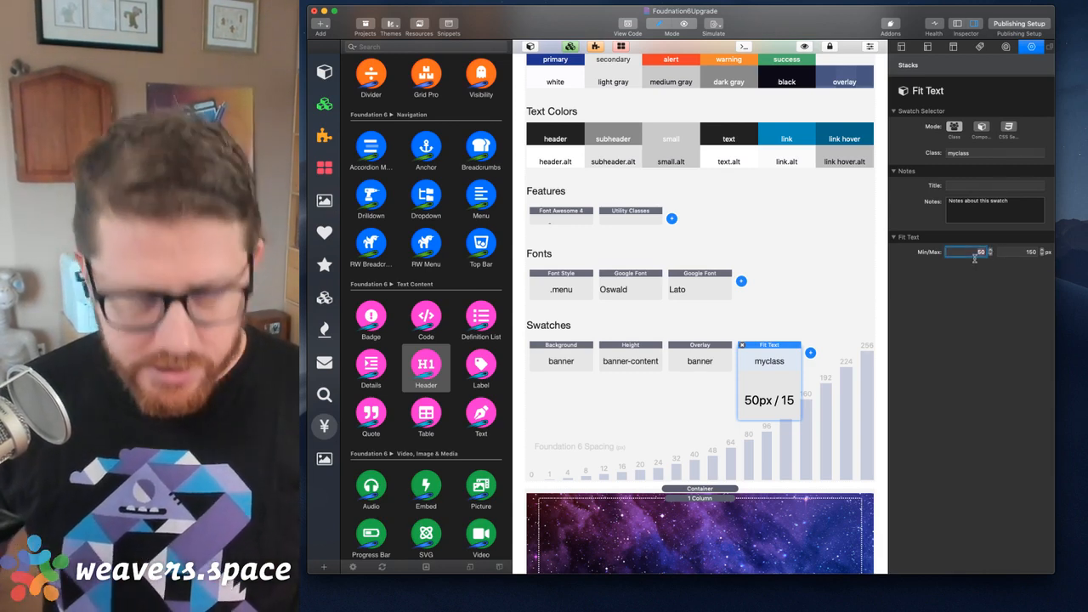
{"action": "key", "text": "Tab"}
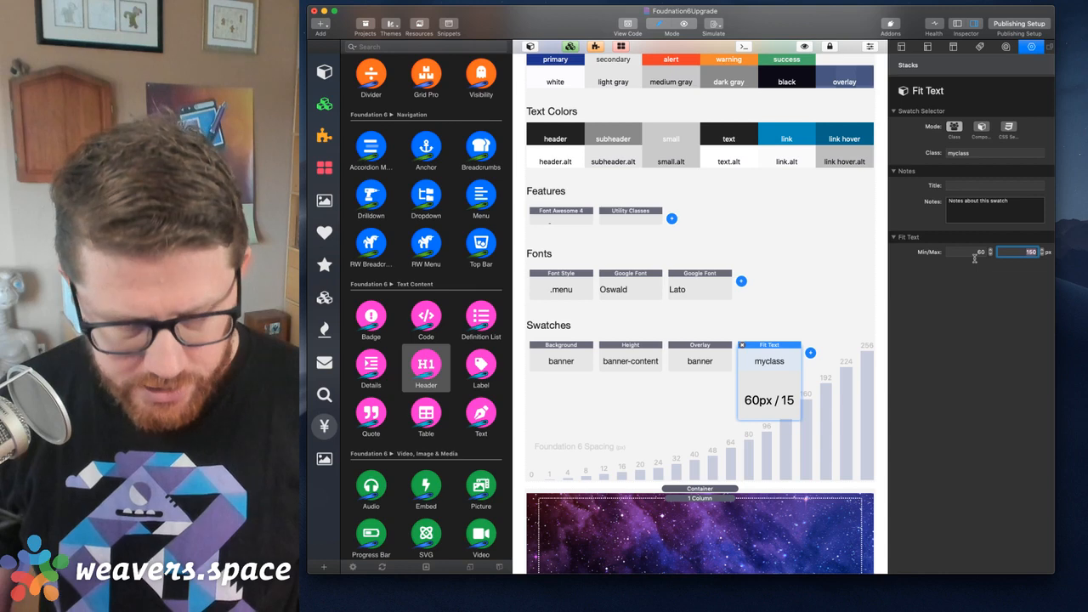
{"action": "key", "text": "Return"}
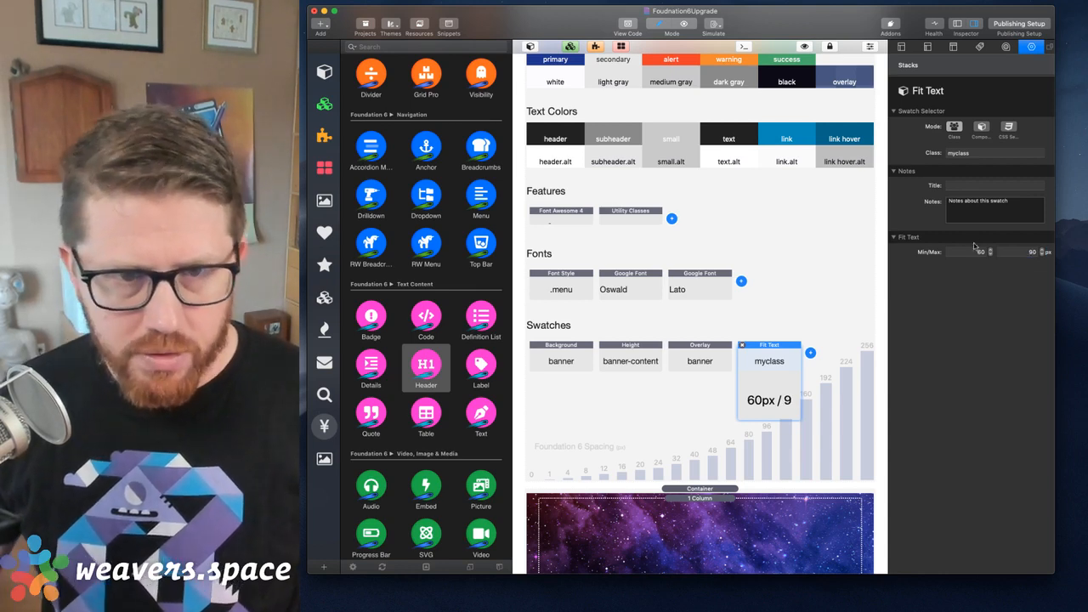
- Set the Fit Text swatch's class to banner-title
{"action": "left_click", "coordinate": [978, 157]}
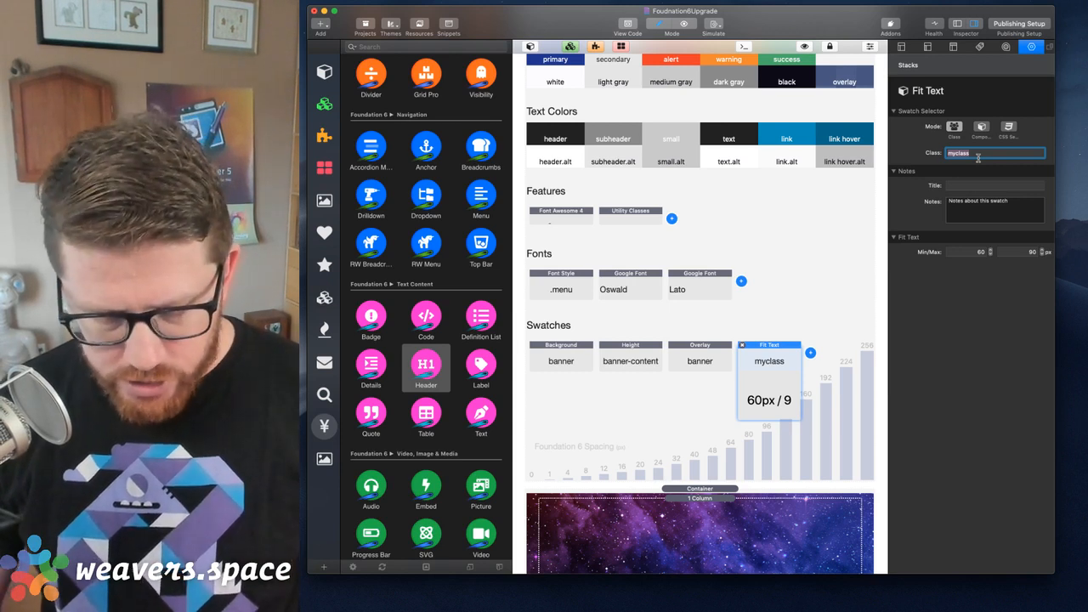
{"action": "type", "text": "bi"}
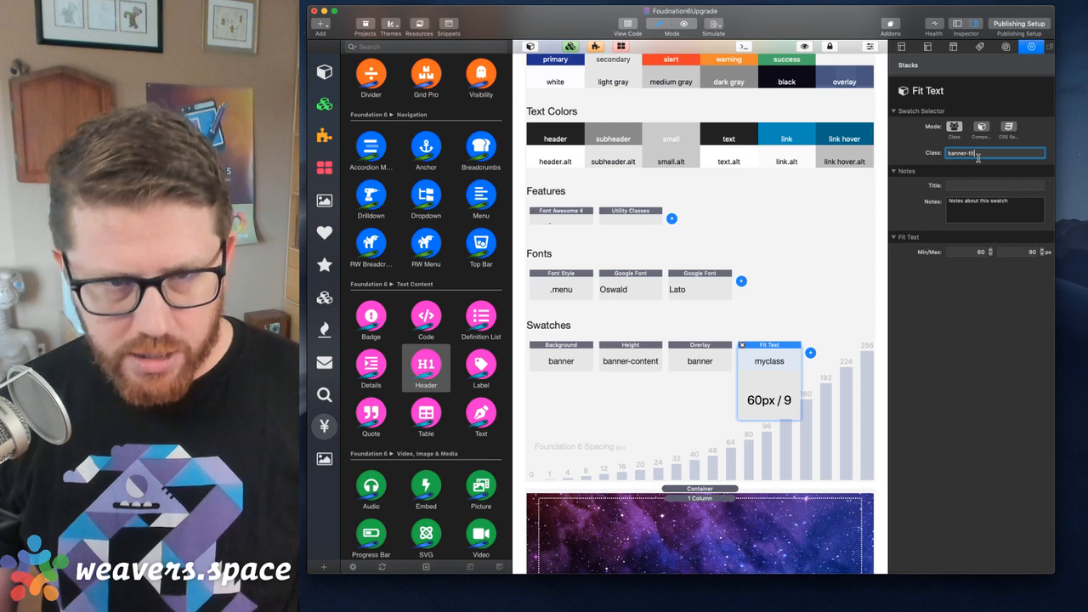
{"action": "type", "text": "nner-title"}
{"action": "key", "text": "Tab"}
- Assign the custom class banner-title to the banner's "Welcome to Foundation 6" header
{"action": "scroll", "coordinate": [834, 247], "scroll_direction": "down", "scroll_amount": 6}
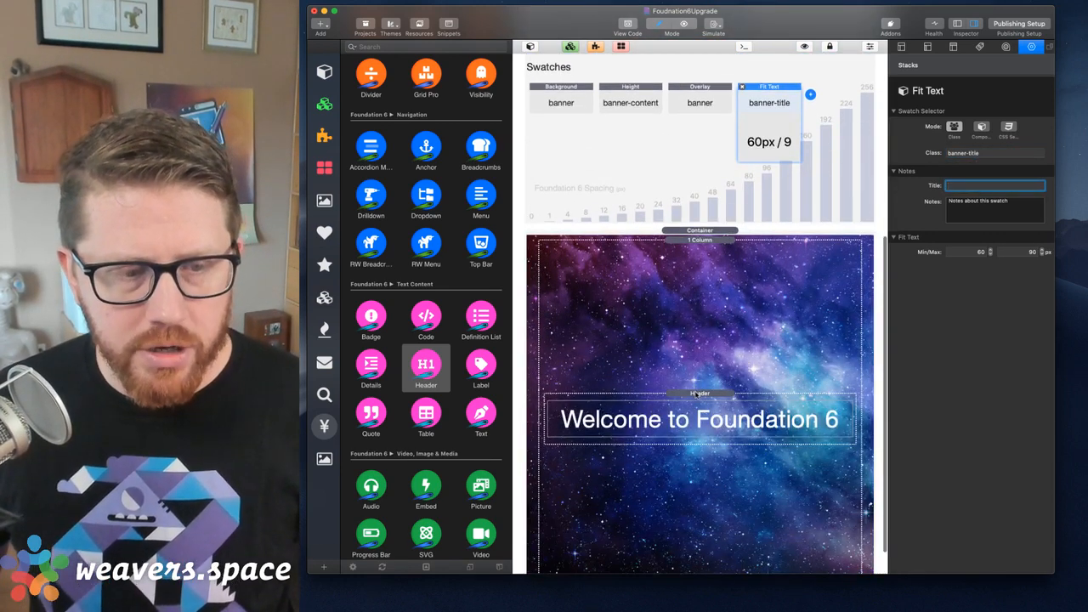
{"action": "left_click", "coordinate": [695, 394]}
{"action": "left_click", "coordinate": [966, 311]}
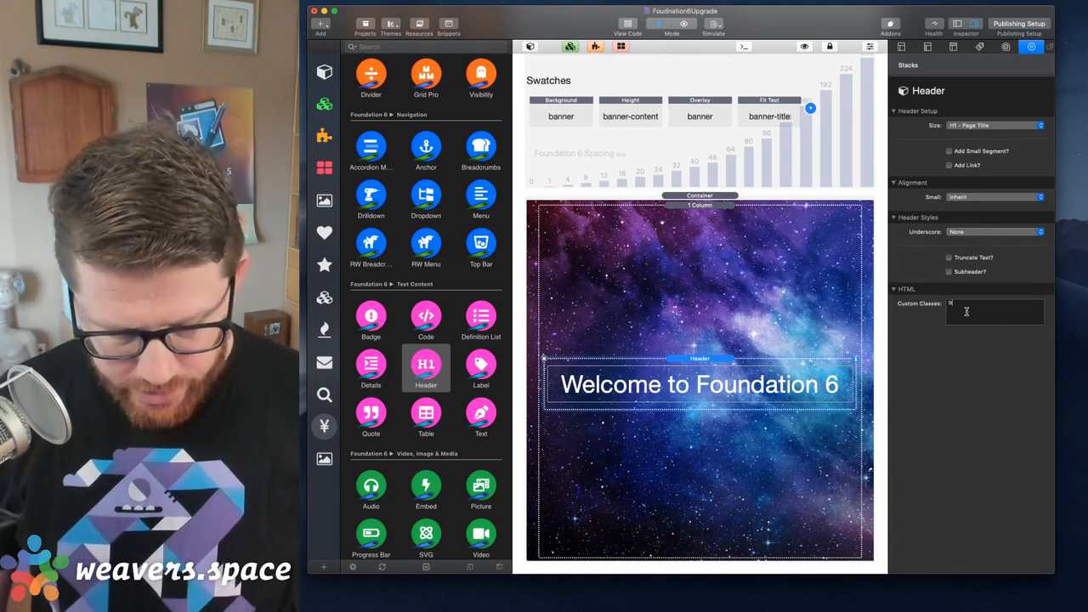
{"action": "type", "text": "banner-"}
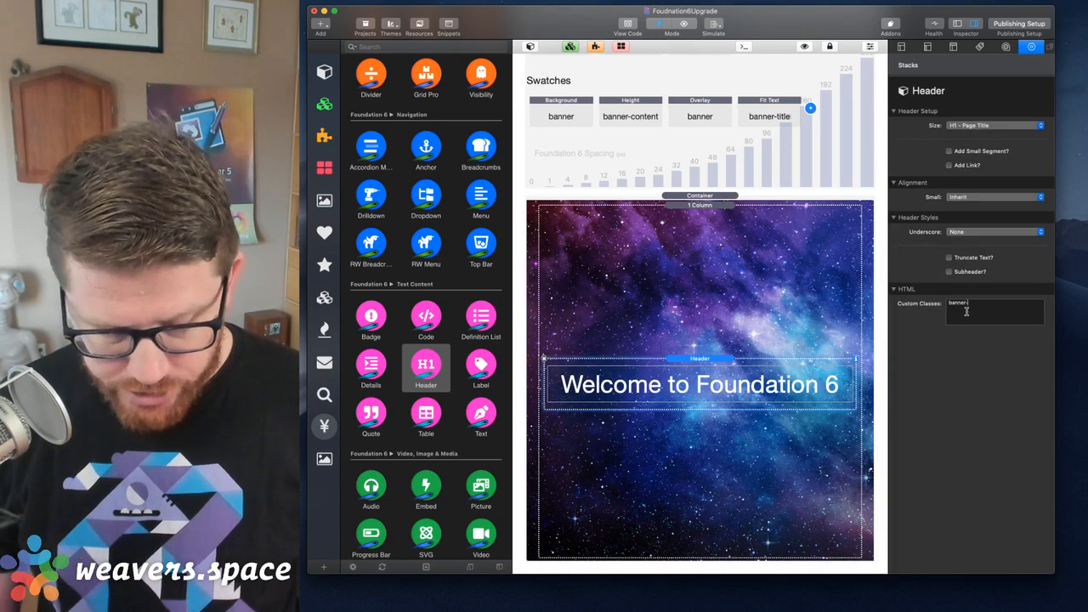
{"action": "type", "text": "title"}
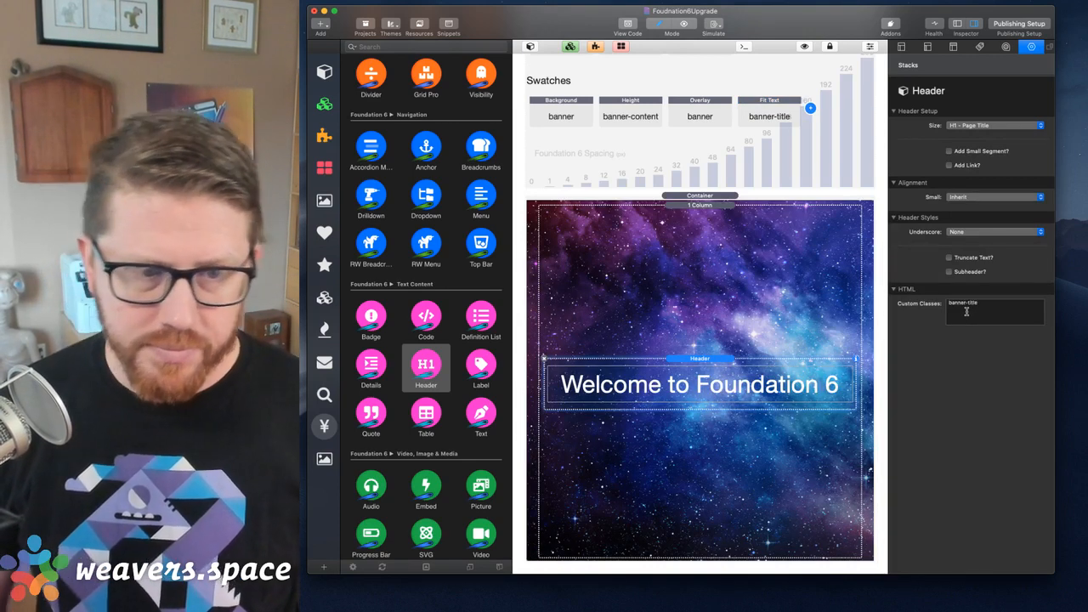
- Preview the page in a separate window at several widths to check the title's scaling, then preview it in the main window and return to editing
{"action": "scroll", "coordinate": [802, 230], "scroll_direction": "up", "scroll_amount": 3}
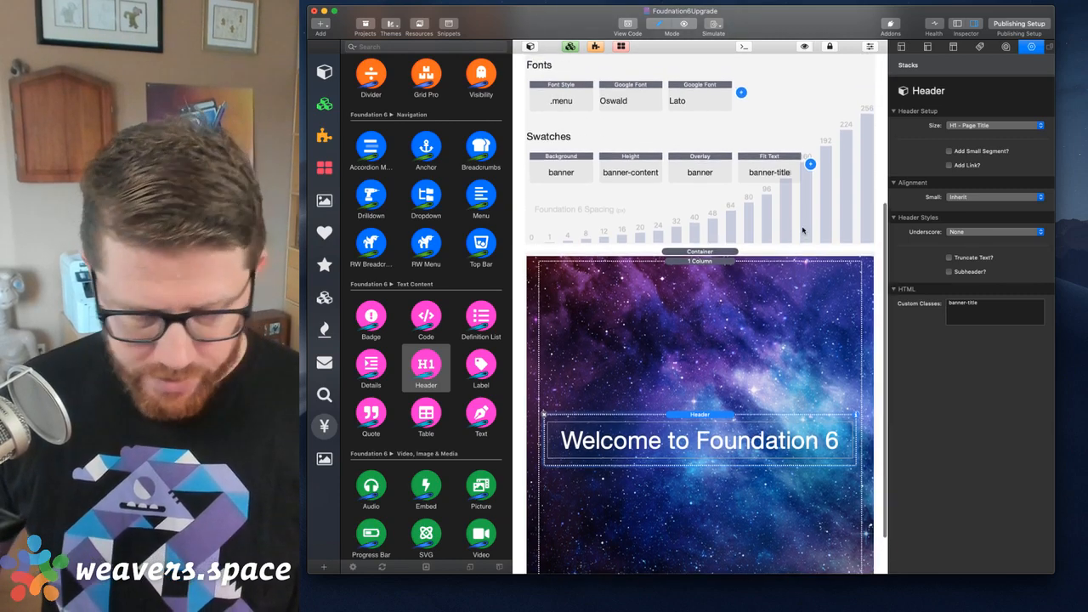
{"action": "key", "text": "super+shift+r"}
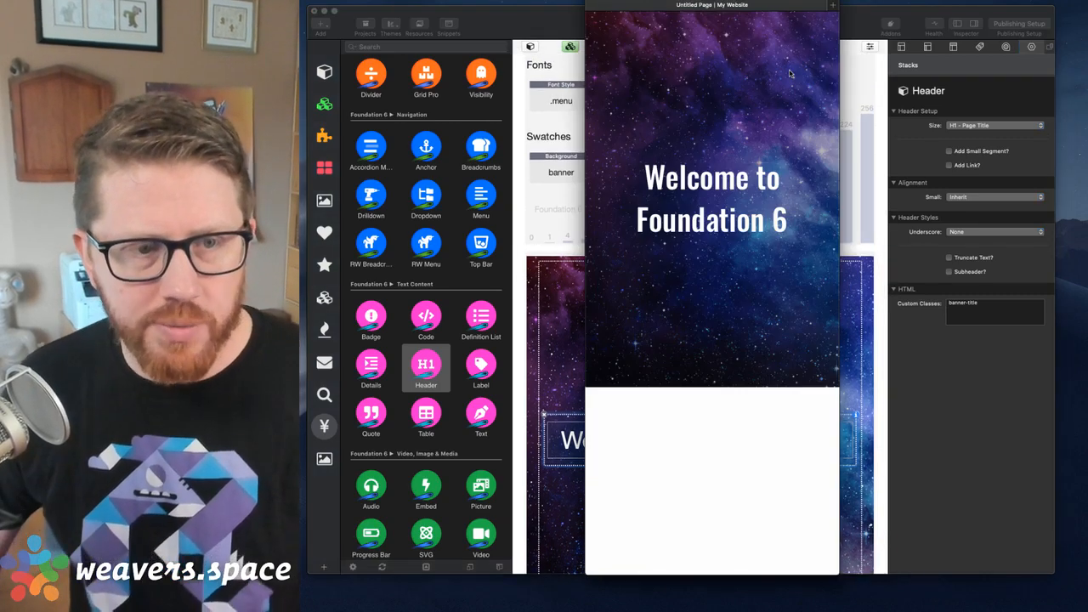
{"action": "left_click_drag", "start_coordinate": [838, 127], "coordinate": [1087, 131]}
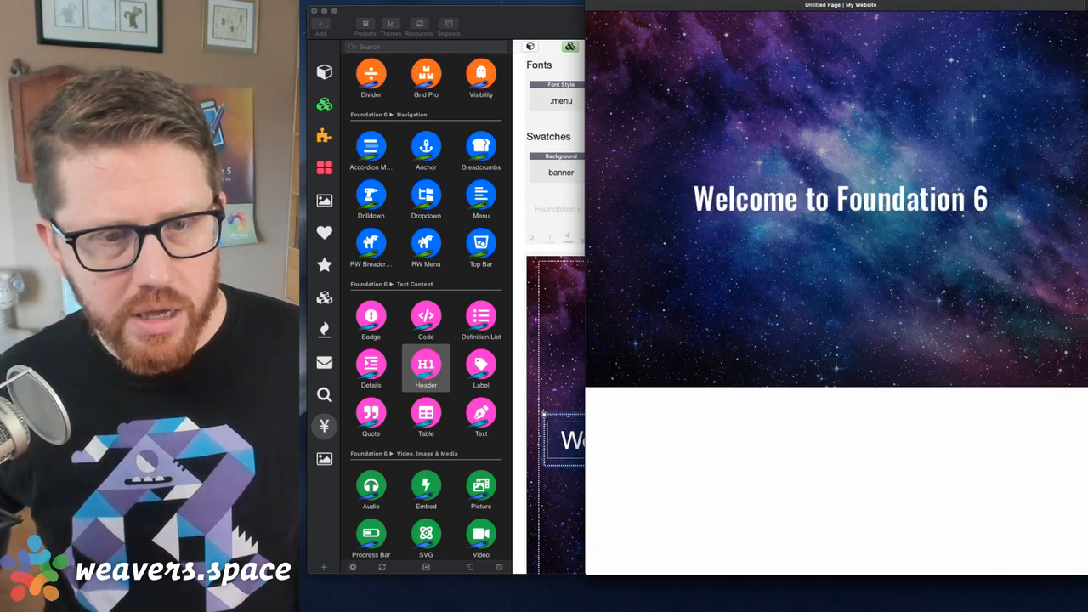
{"action": "mouse_move", "coordinate": [1087, 74]}
{"action": "left_mouse_down"}
{"action": "mouse_move", "coordinate": [839, 74]}
{"action": "mouse_move", "coordinate": [1087, 71]}
{"action": "mouse_move", "coordinate": [839, 71]}
{"action": "mouse_move", "coordinate": [1075, 67]}
{"action": "left_mouse_up"}
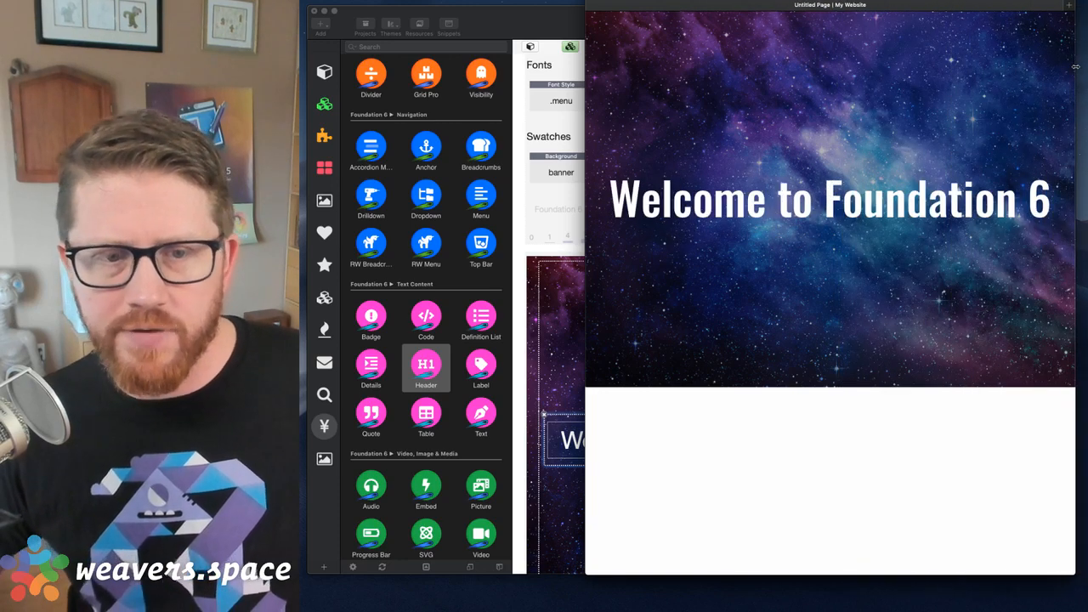
{"action": "left_click", "coordinate": [596, 1]}
{"action": "left_click", "coordinate": [679, 347]}
{"action": "scroll", "coordinate": [680, 347], "scroll_direction": "down", "scroll_amount": 2}
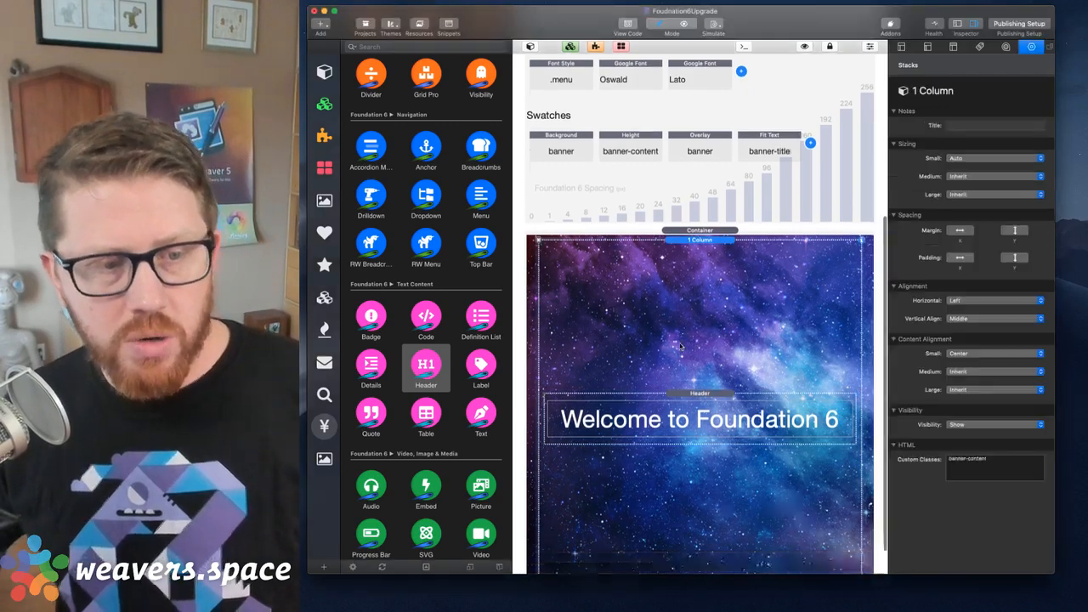
{"action": "key", "text": "super+r"}
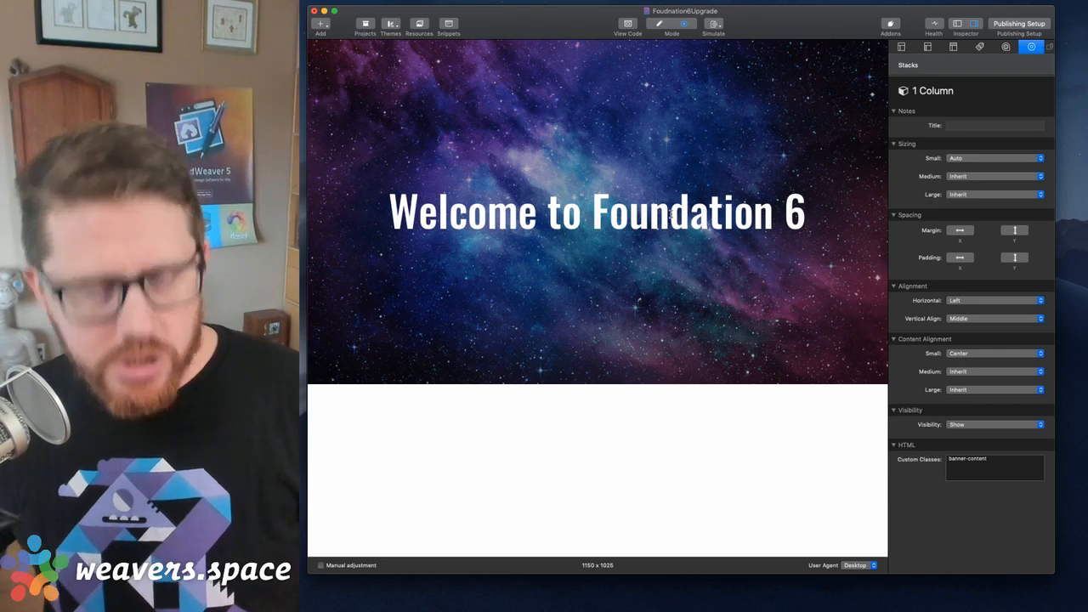
{"action": "key", "text": "super+r"}
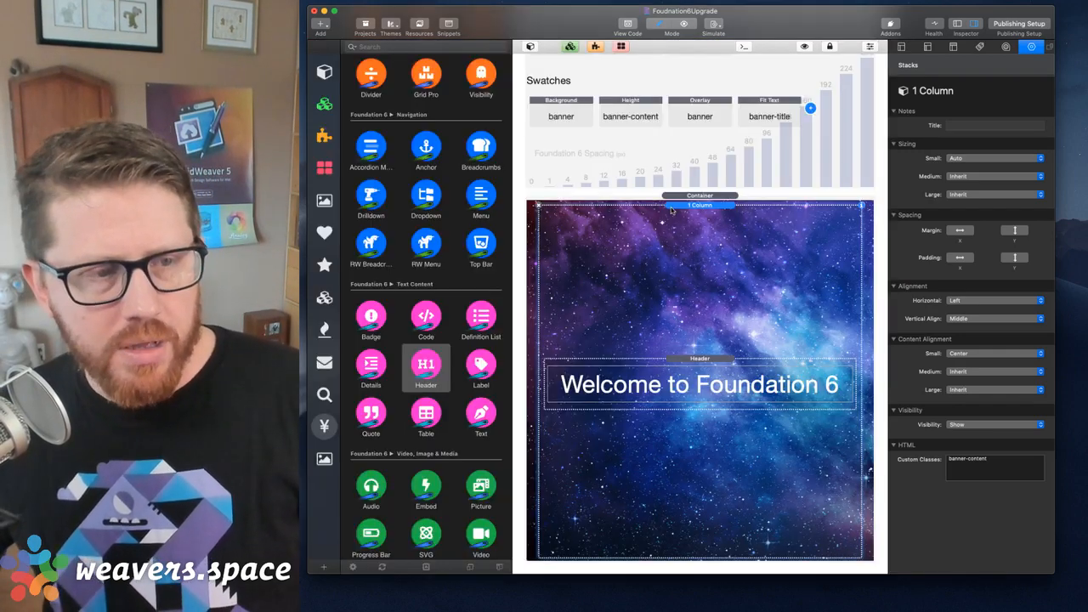
- Add a Shadow swatch to the site styles and set its text shadow blur to 10 px
{"action": "scroll", "coordinate": [736, 168], "scroll_direction": "up", "scroll_amount": 3}
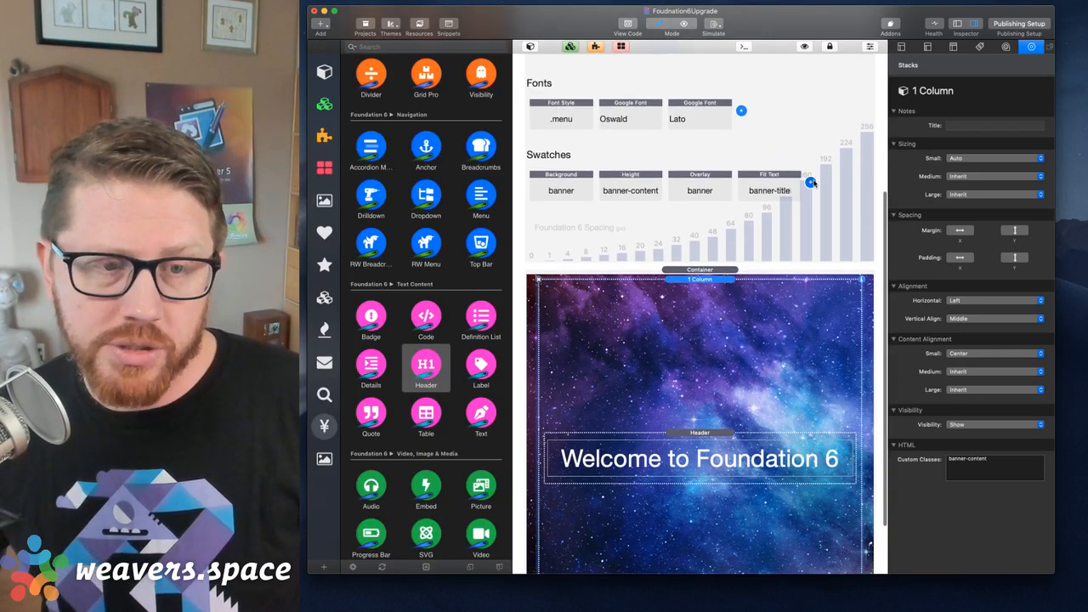
{"action": "left_click", "coordinate": [811, 182]}
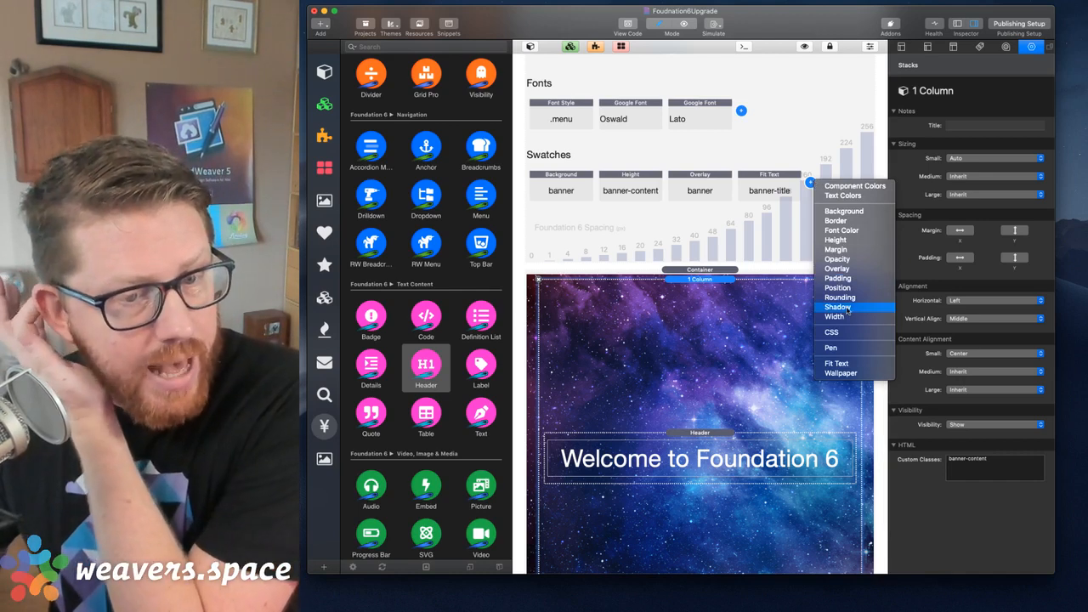
{"action": "left_click", "coordinate": [847, 309]}
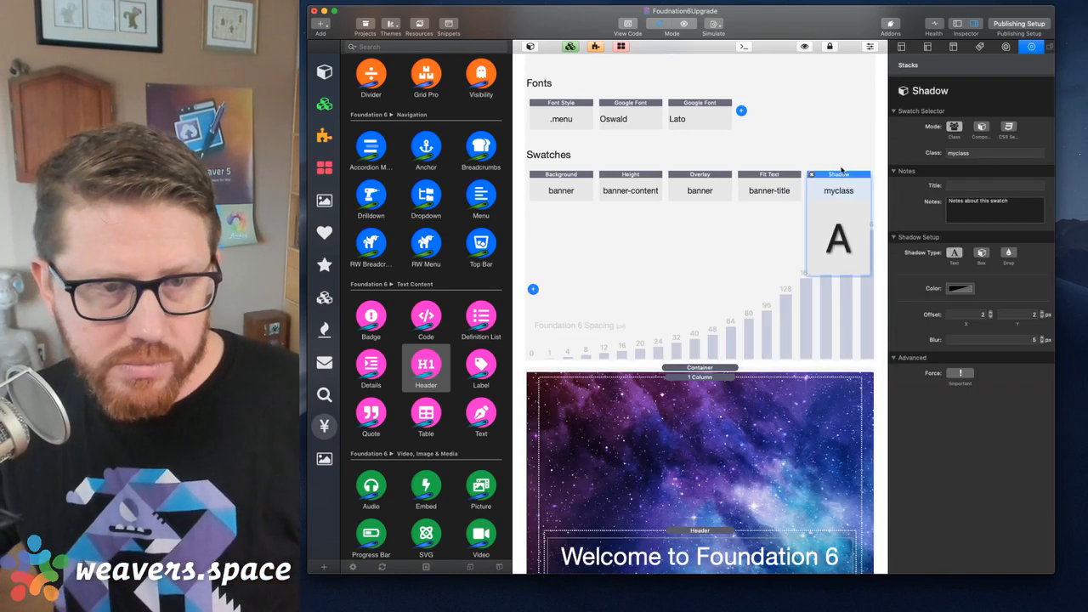
{"action": "double_click", "coordinate": [1029, 343]}
{"action": "type", "text": "10"}
{"action": "key", "text": "Return"}
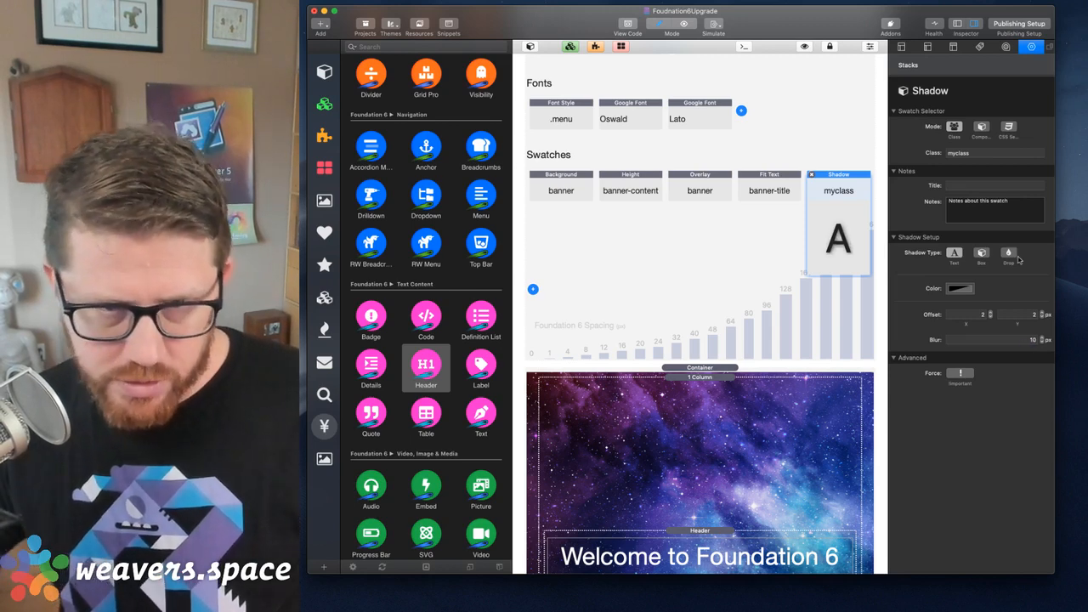
- Set the Shadow swatch's class to banner-title, then preview the banner title and return to editing
{"action": "double_click", "coordinate": [972, 152]}
{"action": "type", "text": "t"}
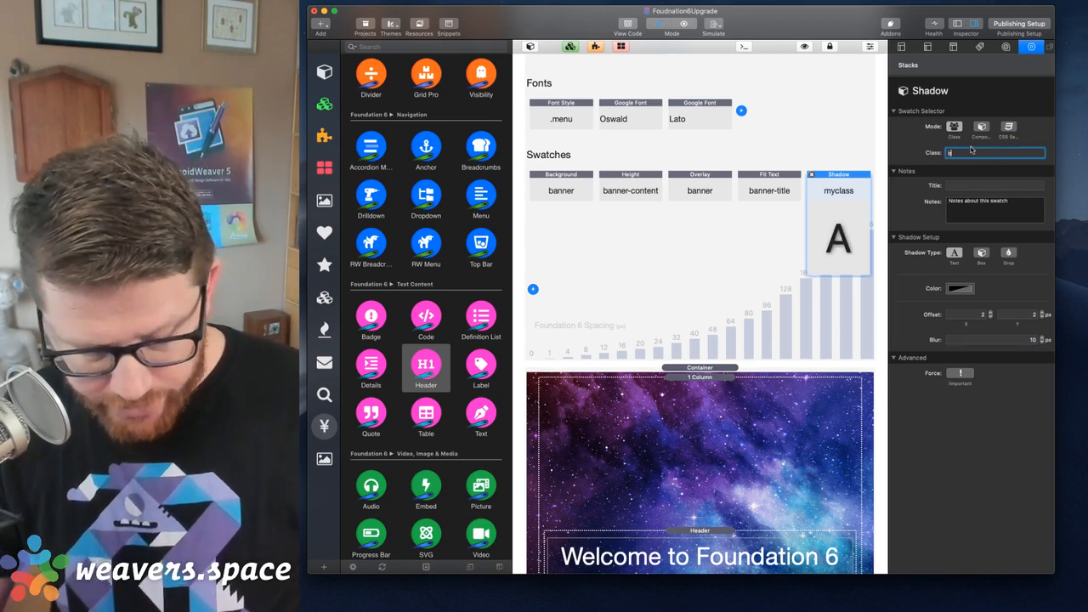
{"action": "type", "text": "anner-title"}
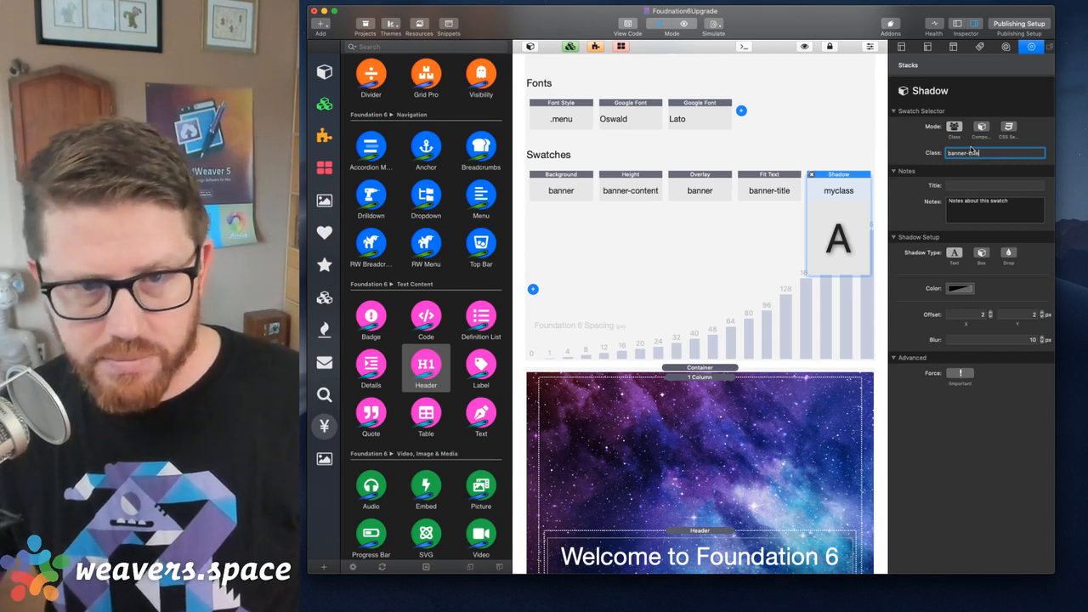
{"action": "key", "text": "Return"}
{"action": "left_click", "coordinate": [768, 219]}
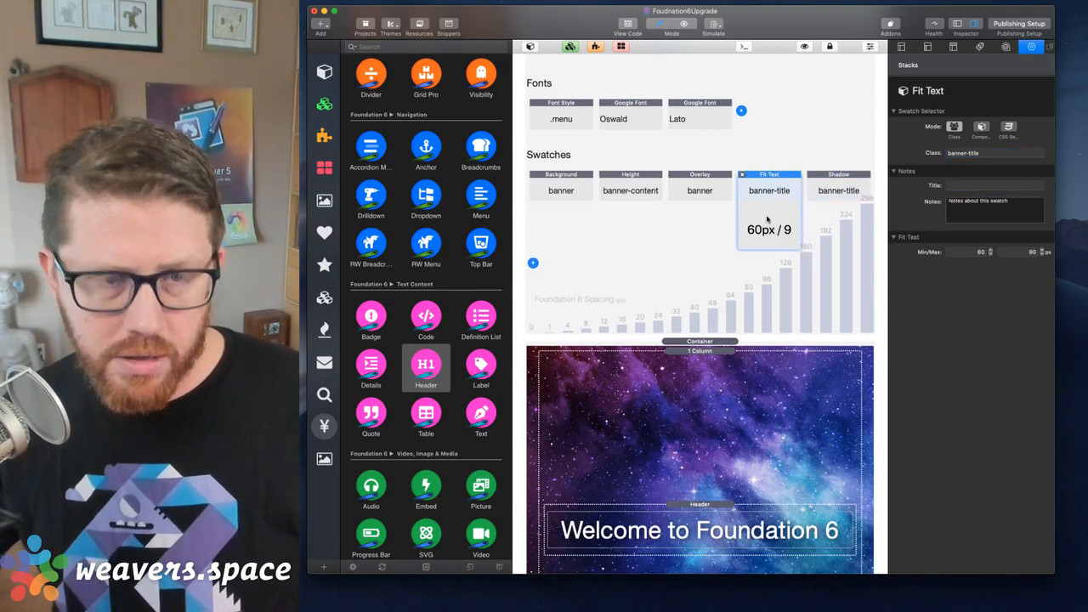
{"action": "key", "text": "super+r"}
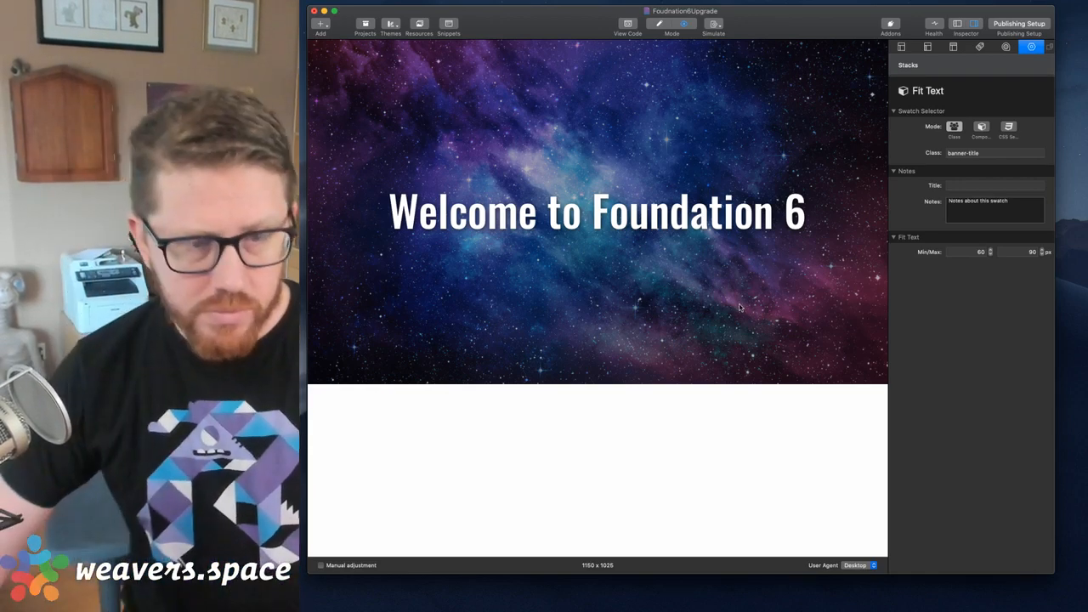
{"action": "key", "text": "super+r"}
- Add a Container below the banner and place a 2 Columns stack inside it
{"action": "scroll", "coordinate": [728, 309], "scroll_direction": "down", "scroll_amount": 3}
{"action": "scroll", "coordinate": [728, 309], "scroll_direction": "down", "scroll_amount": 1}
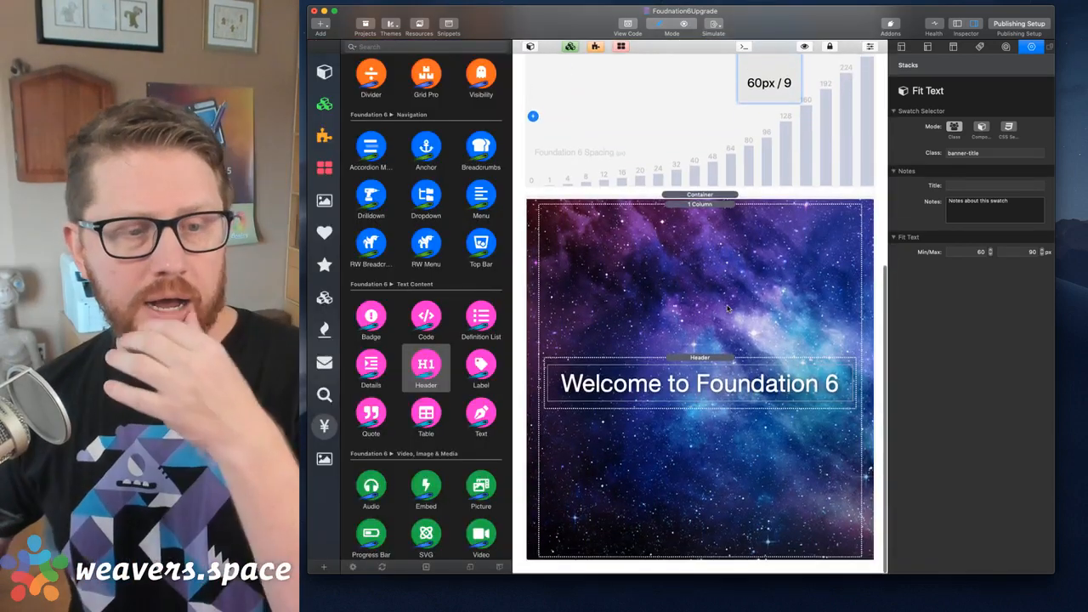
{"action": "scroll", "coordinate": [707, 262], "scroll_direction": "up", "scroll_amount": 1}
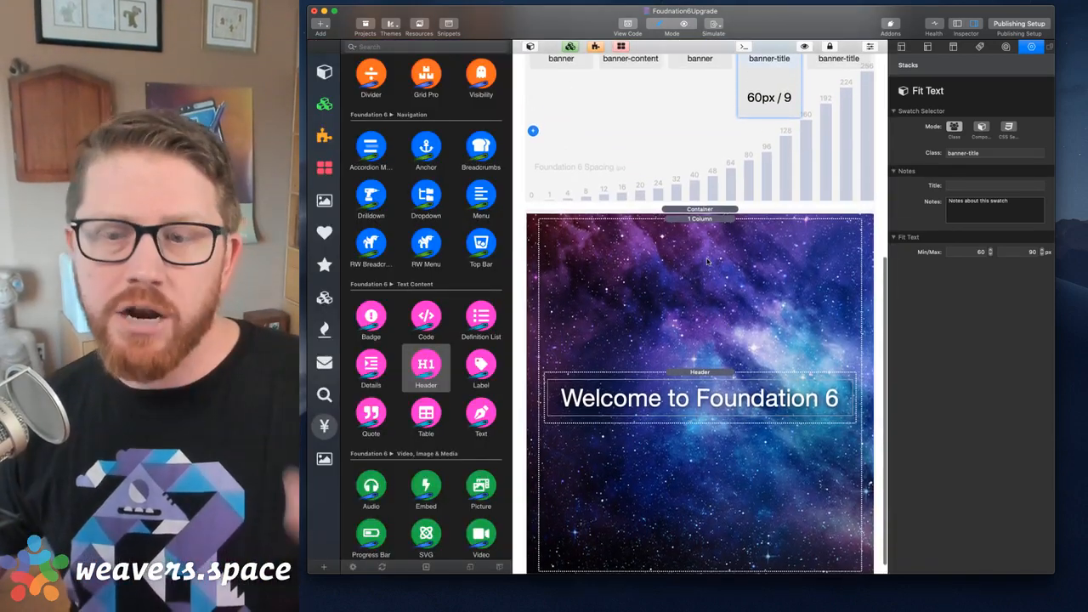
{"action": "scroll", "coordinate": [697, 345], "scroll_direction": "down", "scroll_amount": 1}
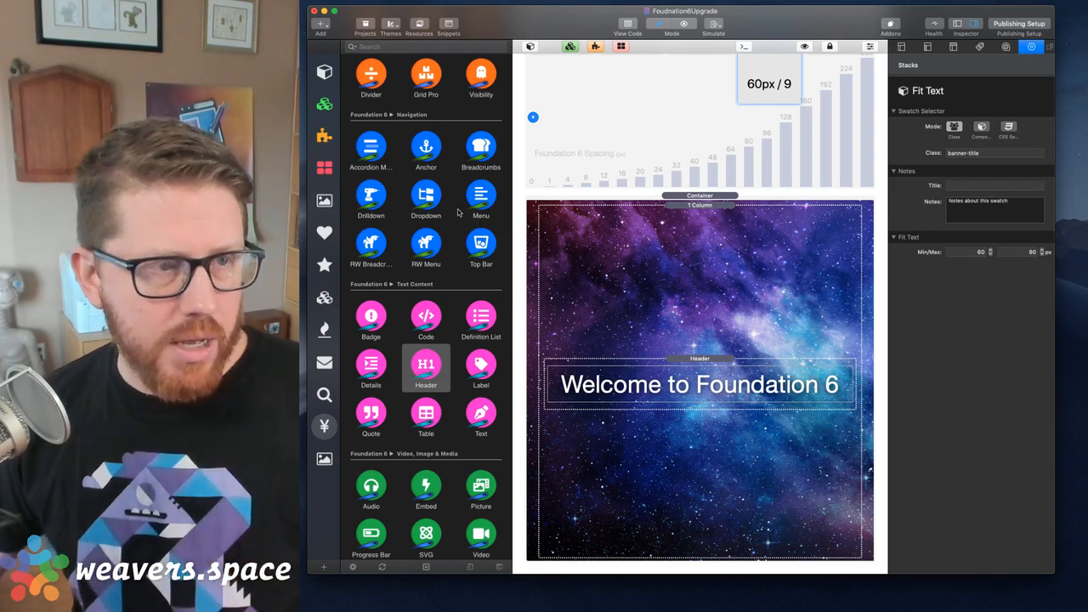
{"action": "scroll", "coordinate": [476, 170], "scroll_direction": "up", "scroll_amount": 5}
{"action": "left_click_drag", "start_coordinate": [481, 251], "coordinate": [669, 566]}
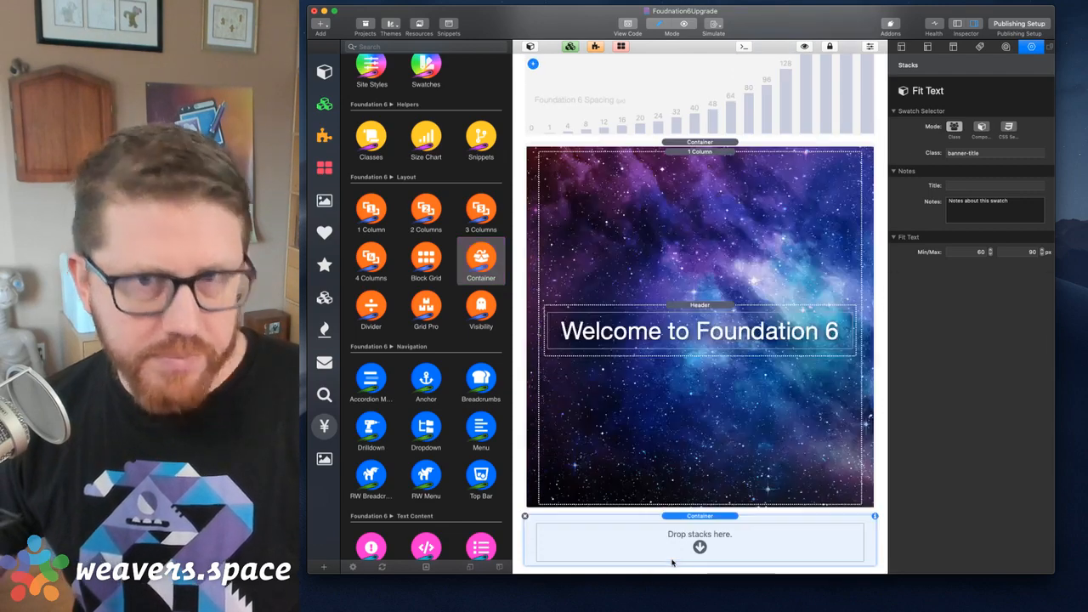
{"action": "left_click_drag", "start_coordinate": [425, 211], "coordinate": [699, 551]}
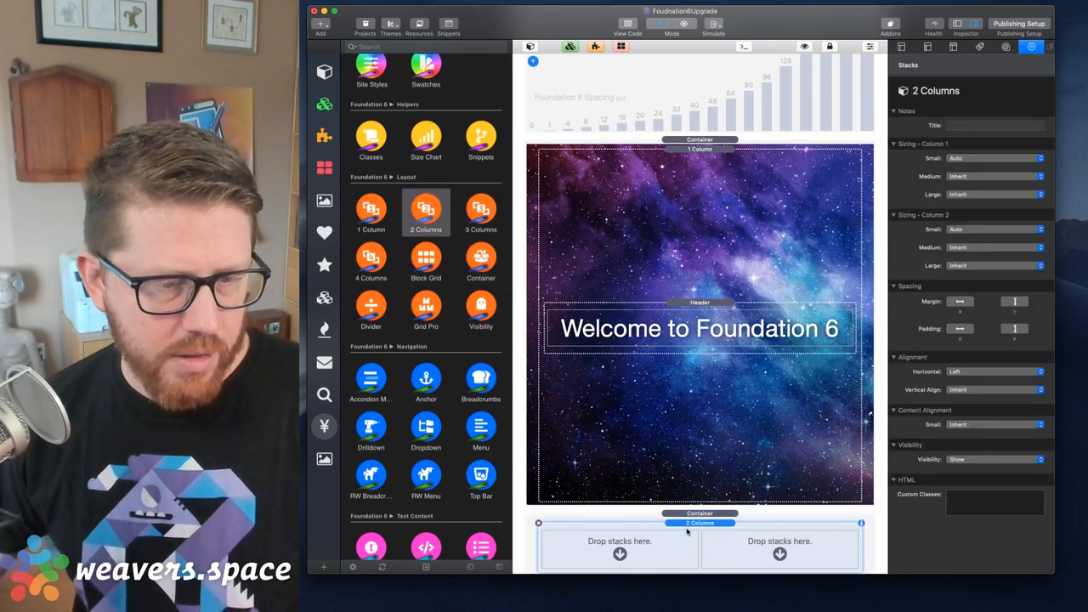
{"action": "scroll", "coordinate": [686, 532], "scroll_direction": "down", "scroll_amount": 2}
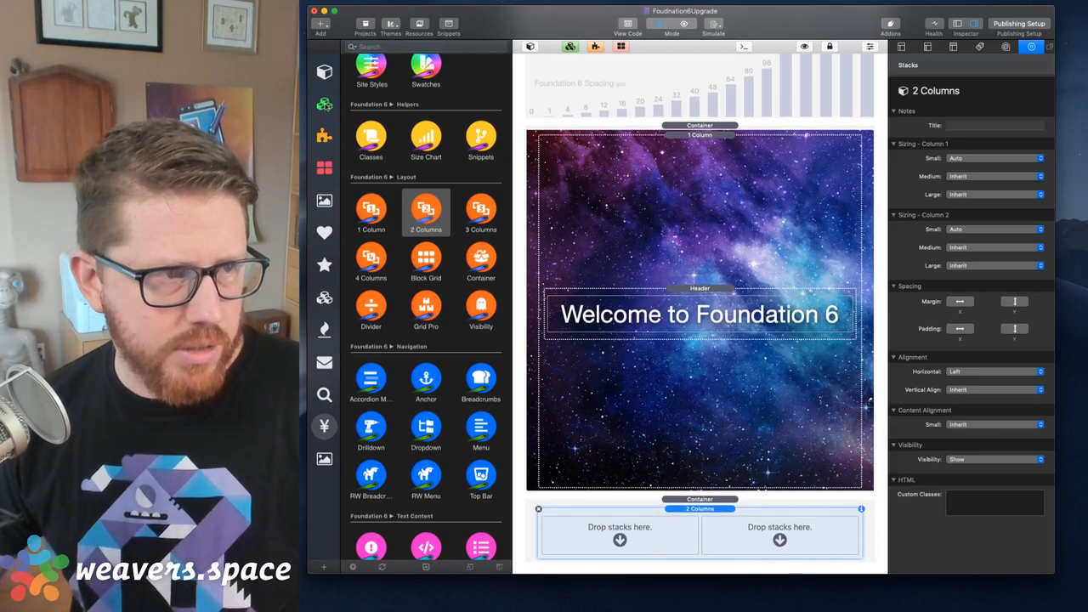
- Check the banner and two-column picture section on the Welcome to Foundation 6 page, then return to Untitled Page
{"action": "left_click", "coordinate": [958, 23]}
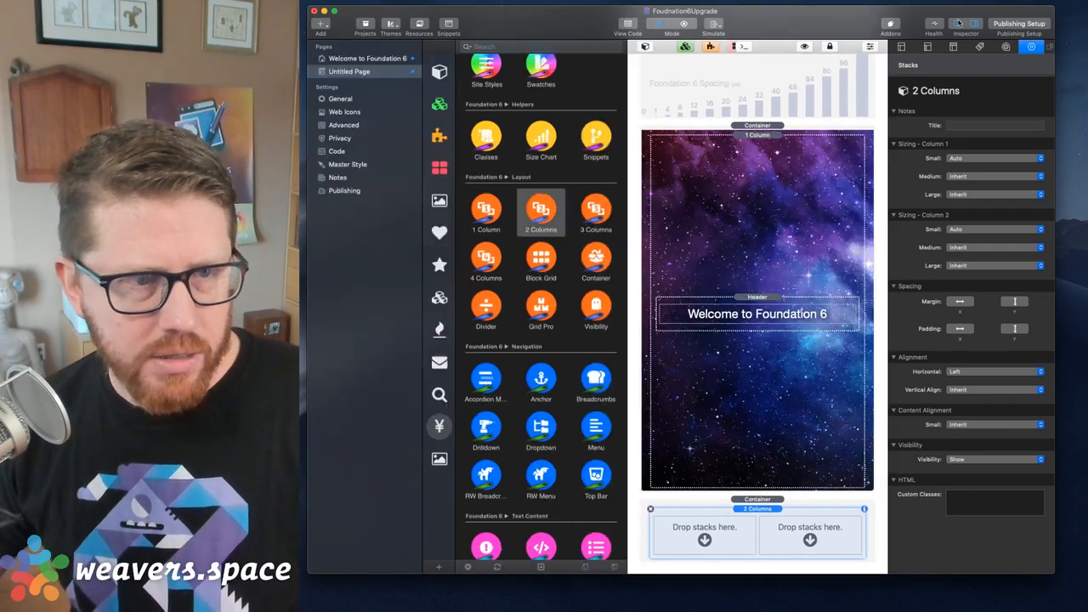
{"action": "left_click", "coordinate": [345, 59]}
{"action": "scroll", "coordinate": [717, 507], "scroll_direction": "down", "scroll_amount": 3}
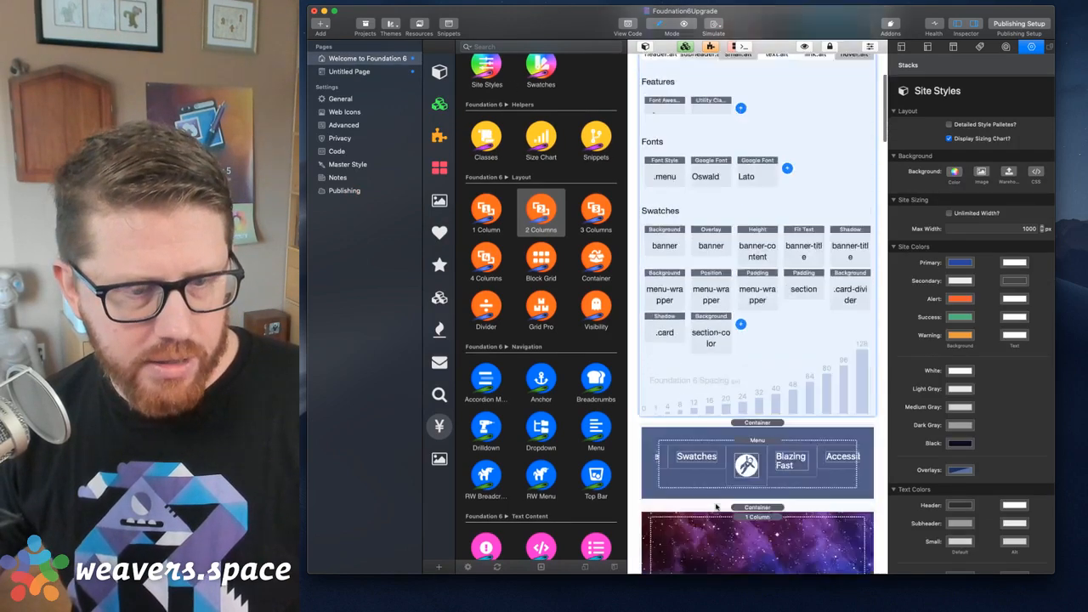
{"action": "scroll", "coordinate": [716, 507], "scroll_direction": "down", "scroll_amount": 10}
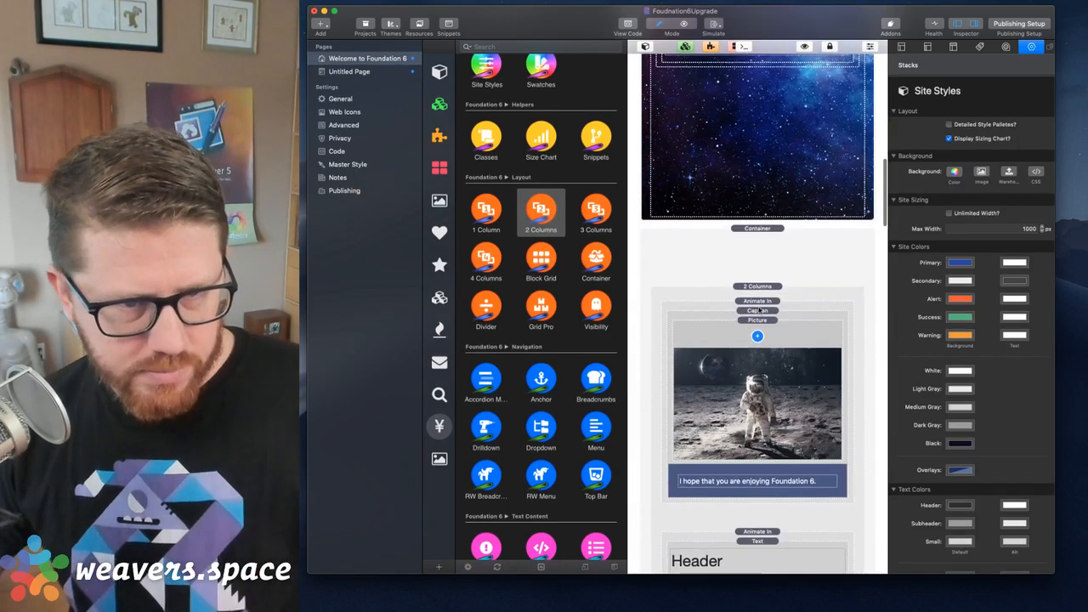
{"action": "left_click", "coordinate": [374, 72]}
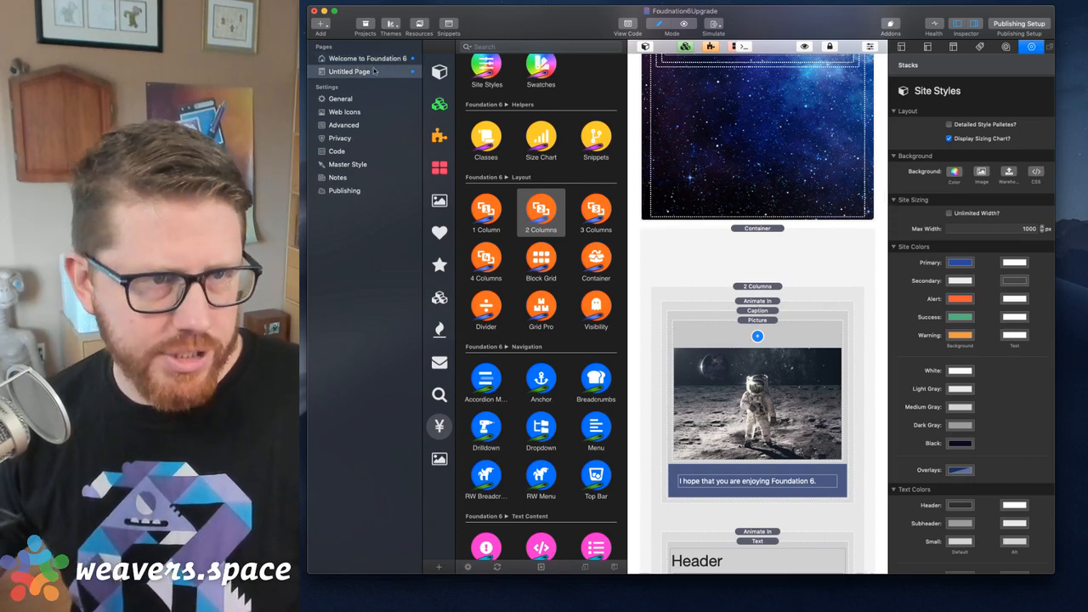
{"action": "left_click", "coordinate": [645, 47]}
{"action": "scroll", "coordinate": [734, 392], "scroll_direction": "down", "scroll_amount": 2}
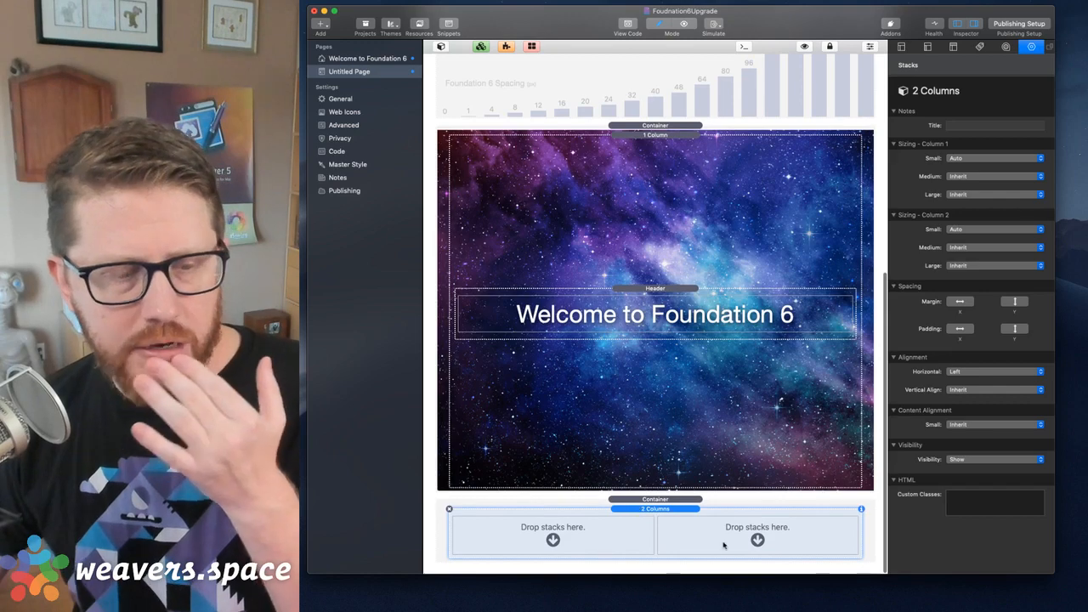
- Place a Text stack in the second column and a Picture stack in the first column of the 2 Columns stack
{"action": "left_click", "coordinate": [441, 47]}
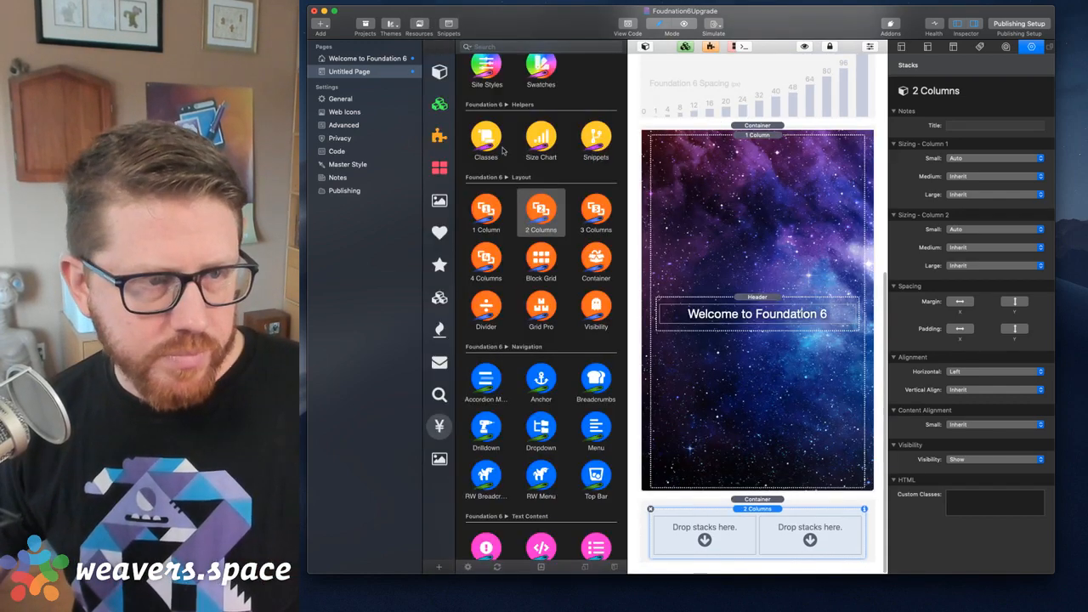
{"action": "scroll", "coordinate": [537, 305], "scroll_direction": "down", "scroll_amount": 5}
{"action": "left_click_drag", "start_coordinate": [600, 316], "coordinate": [803, 527]}
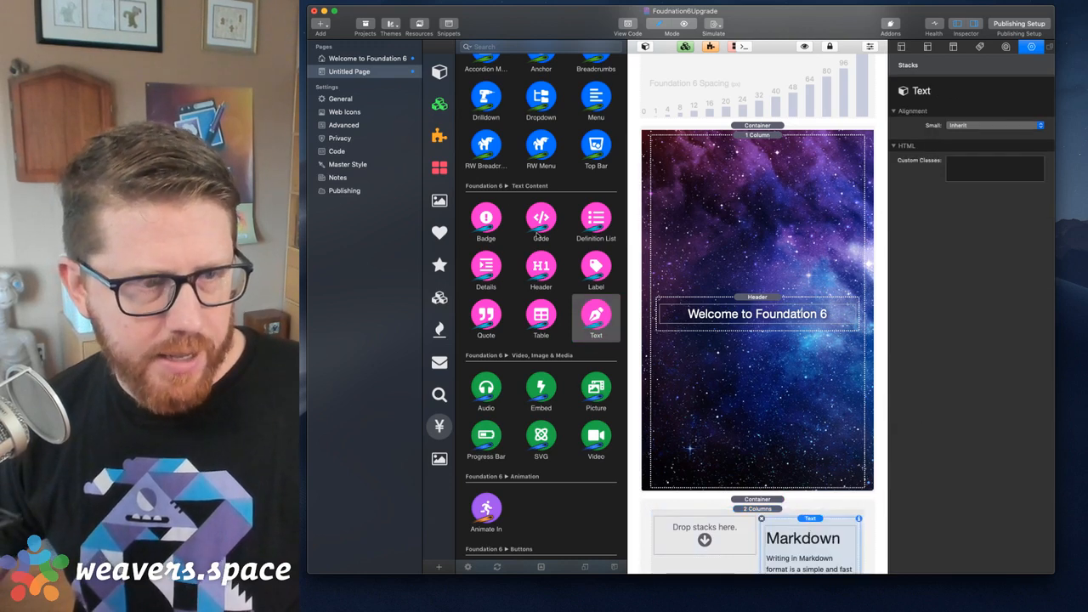
{"action": "left_click_drag", "start_coordinate": [595, 388], "coordinate": [704, 527]}
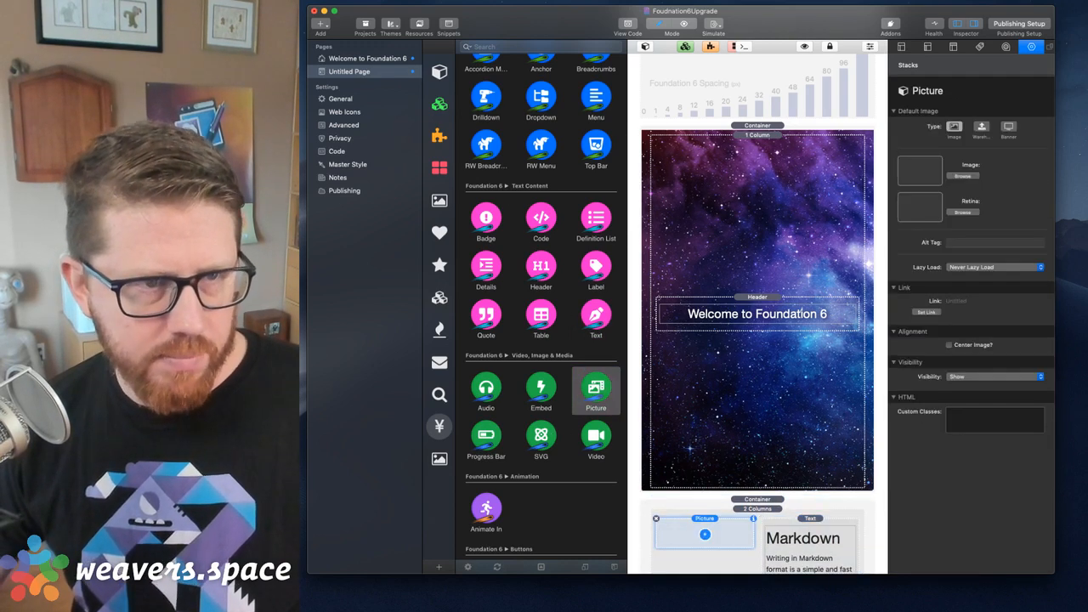
- Set AdobeStock_277977555.jpeg from the f6 Images folder as the Picture stack's default image
{"action": "left_click", "coordinate": [957, 23]}
{"action": "scroll", "coordinate": [625, 340], "scroll_direction": "down", "scroll_amount": 3}
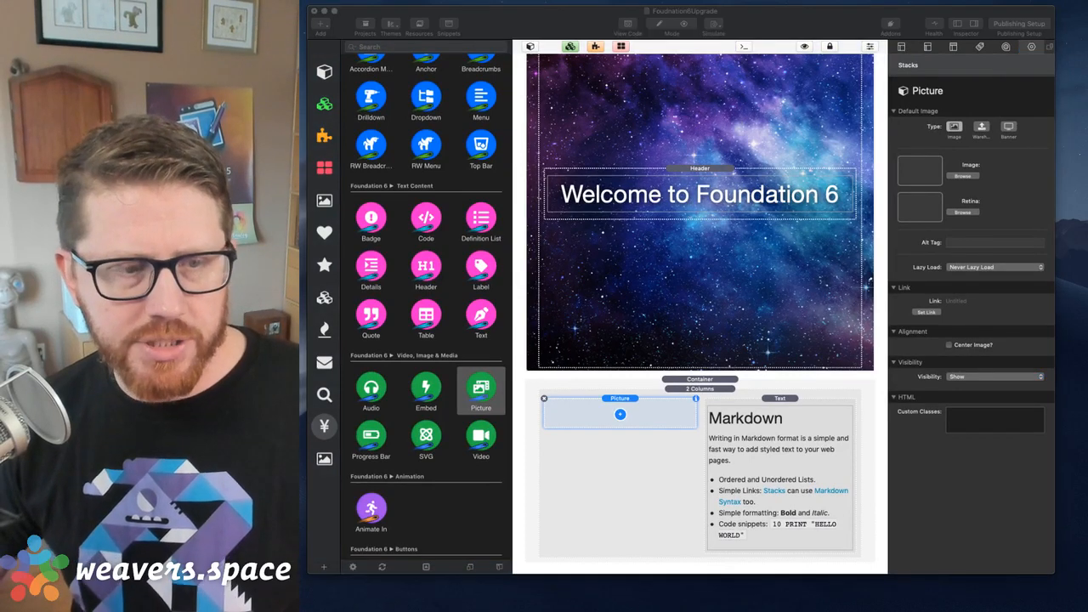
{"action": "left_click_drag", "start_coordinate": [662, 118], "coordinate": [920, 174]}
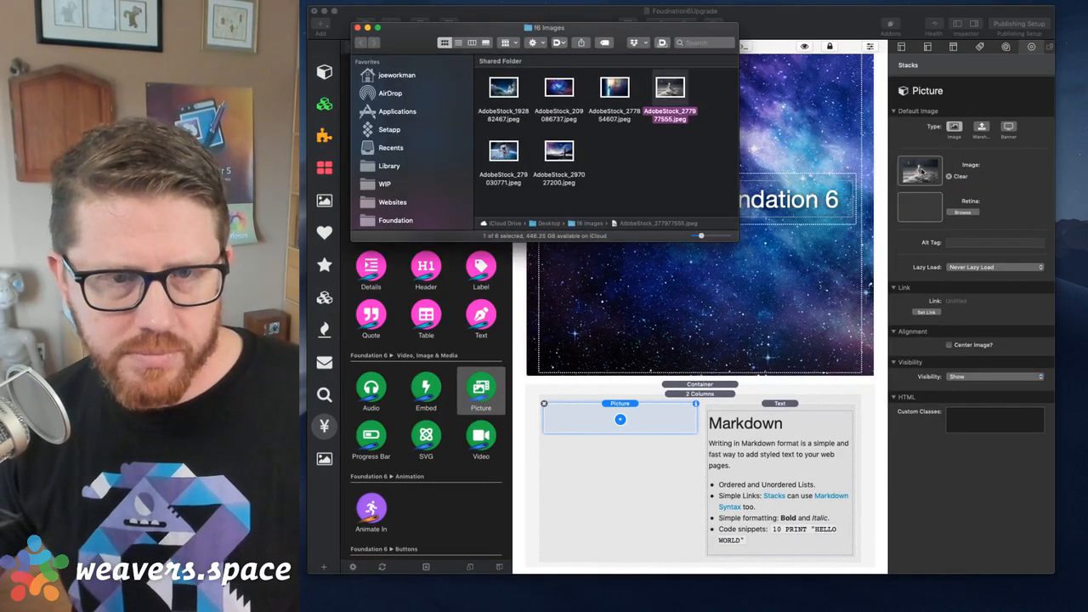
{"action": "left_click", "coordinate": [358, 28]}
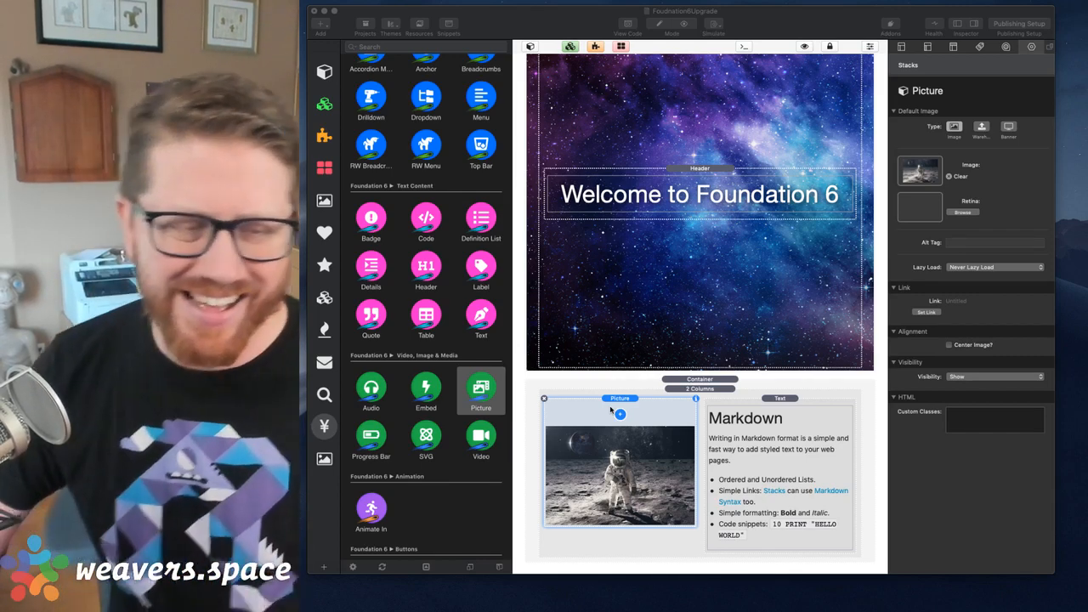
{"action": "left_click", "coordinate": [621, 417]}
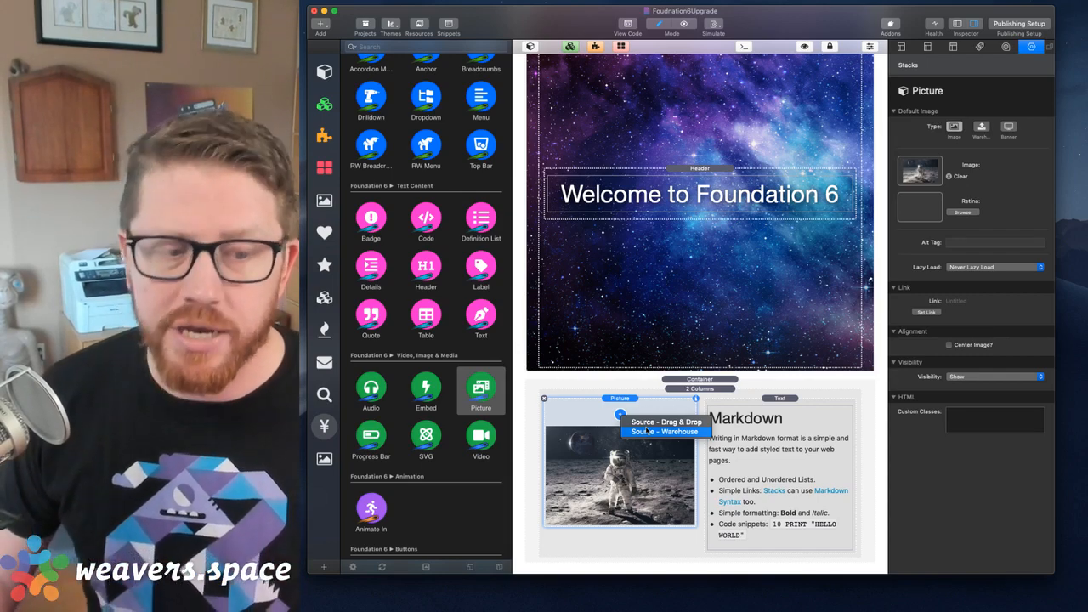
{"action": "left_click", "coordinate": [599, 401]}
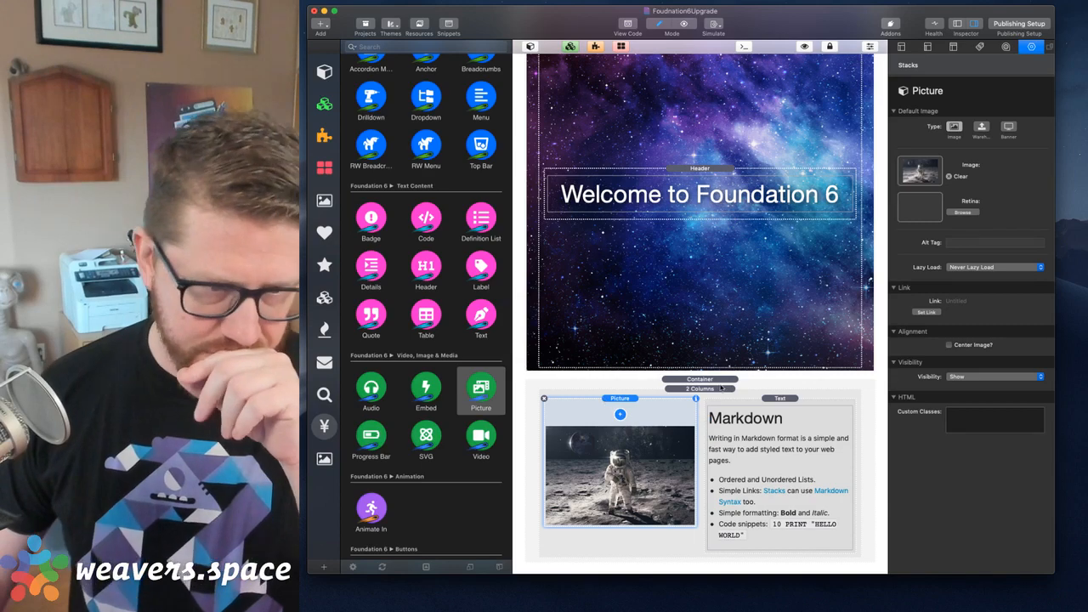
- Inspect the settings of the 2 Columns stack and its Container, then preview the page and return to editing
{"action": "left_click", "coordinate": [714, 388]}
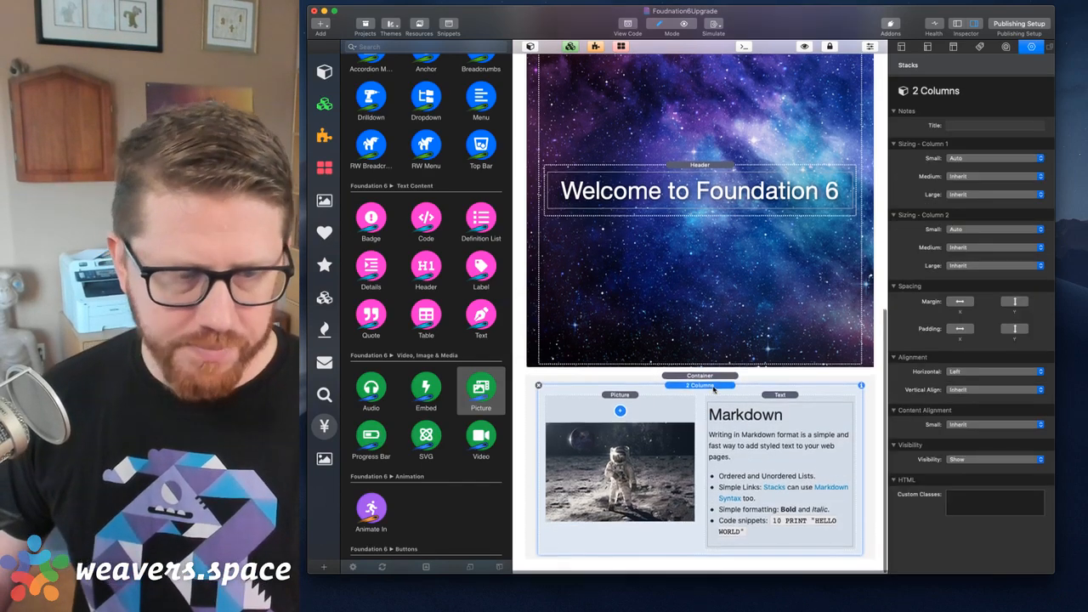
{"action": "left_click", "coordinate": [706, 379]}
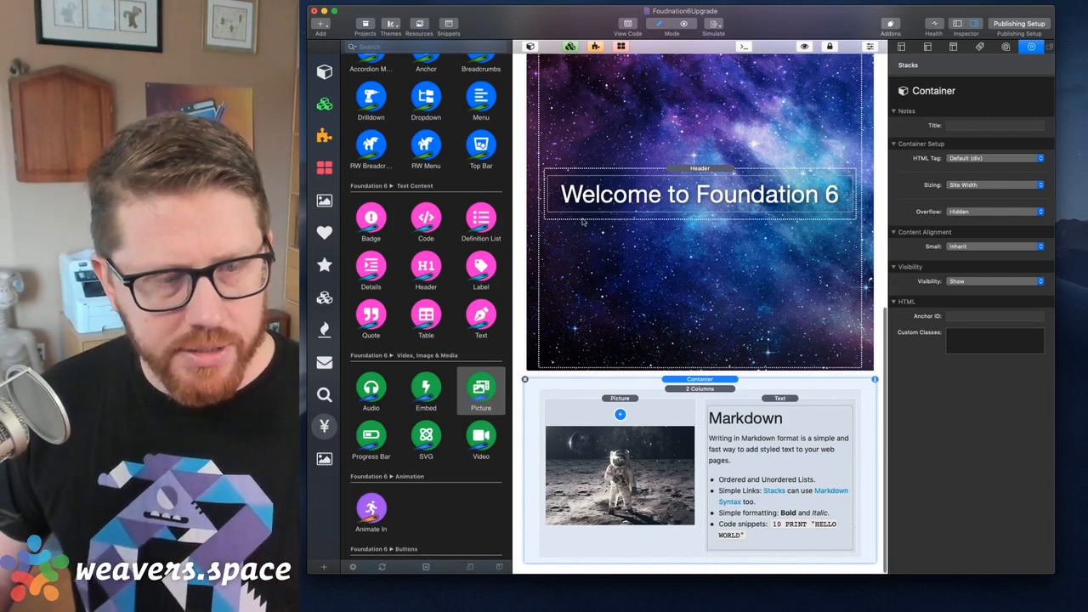
{"action": "key", "text": "super+r"}
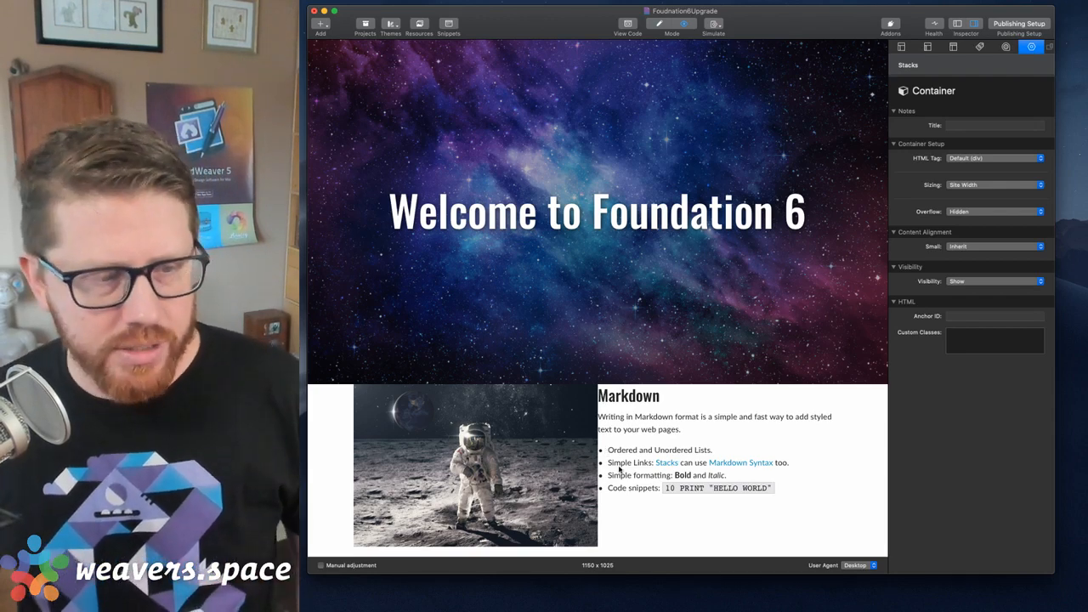
{"action": "key", "text": "super+r"}
- Turn on margin and padding spacing for the 2 Columns stack, and preview the page to check the layout
{"action": "left_click", "coordinate": [708, 391]}
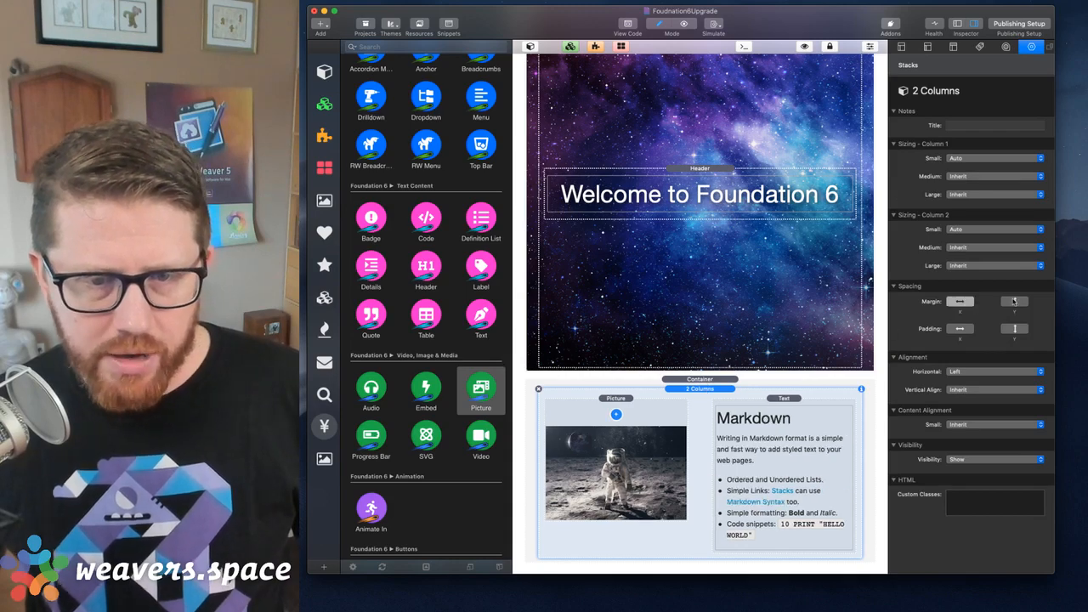
{"action": "left_click", "coordinate": [962, 329]}
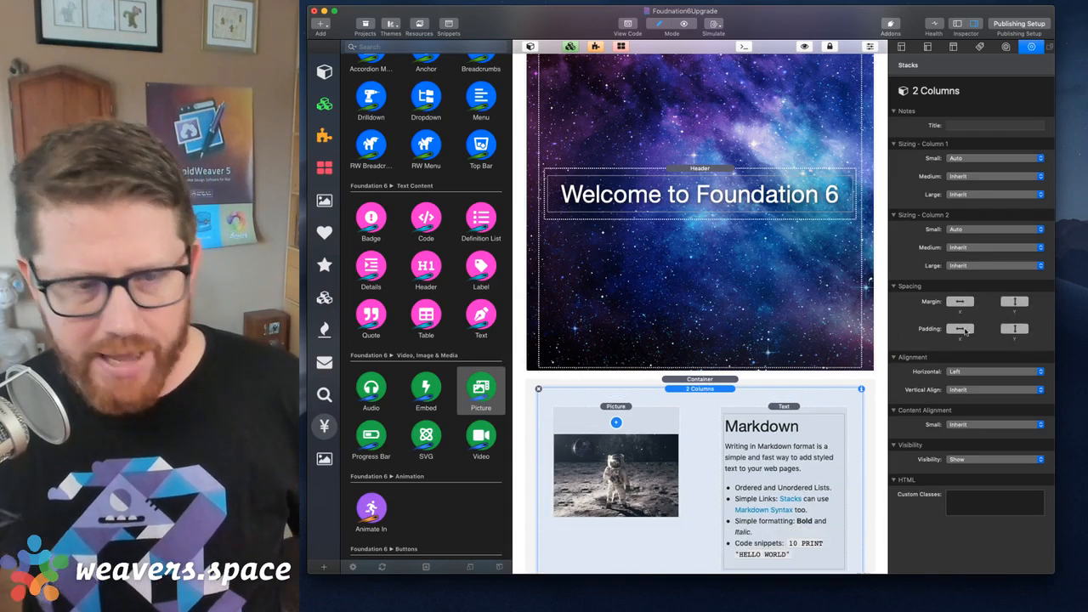
{"action": "key", "text": "super+r"}
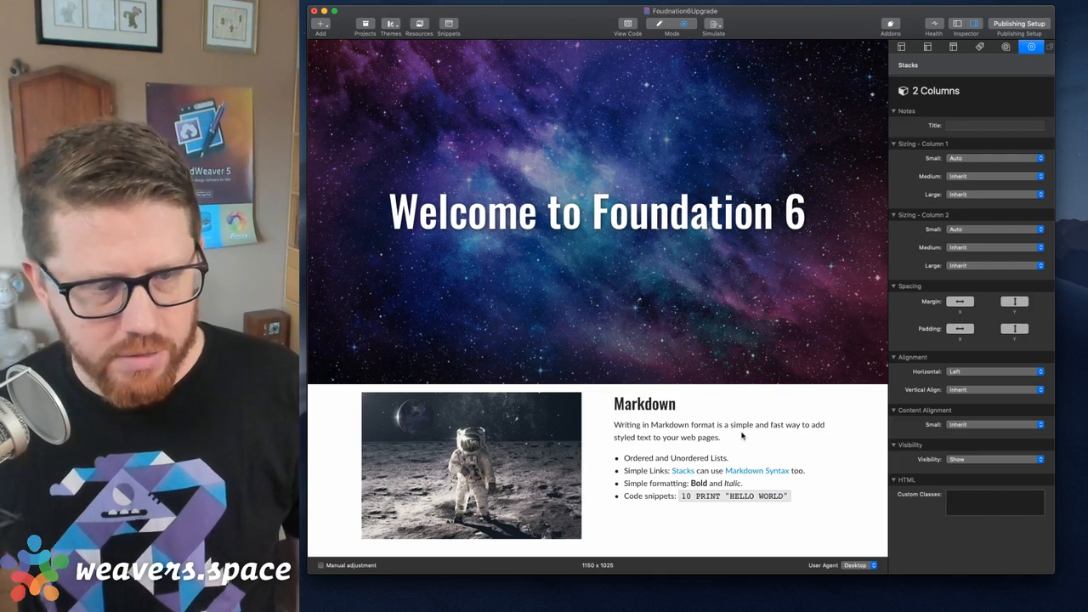
{"action": "key", "text": "super+r"}
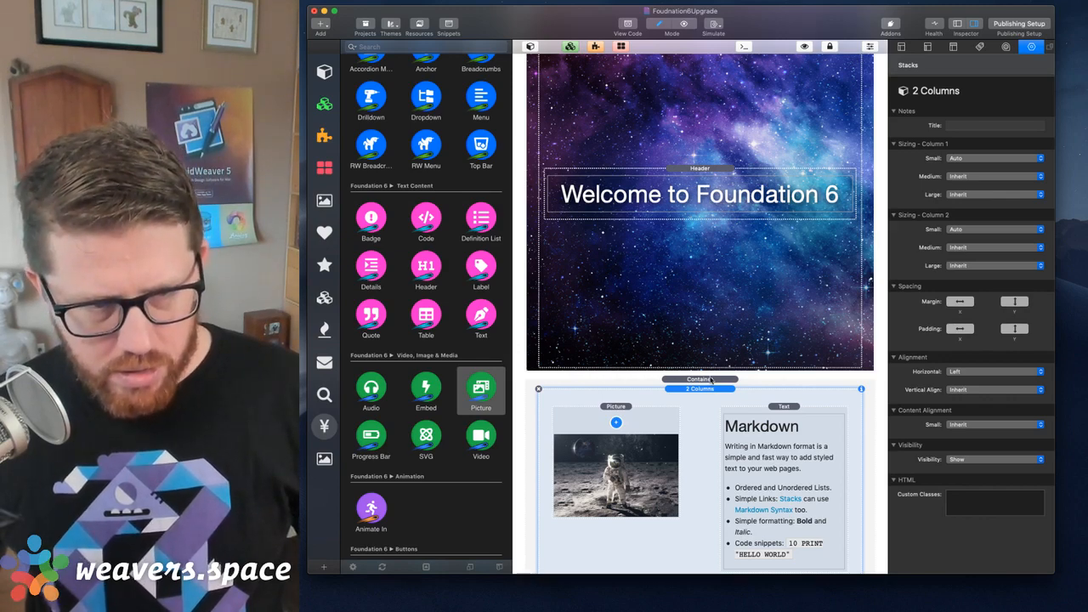
{"action": "left_click", "coordinate": [711, 380]}
{"action": "key", "text": "super+r"}
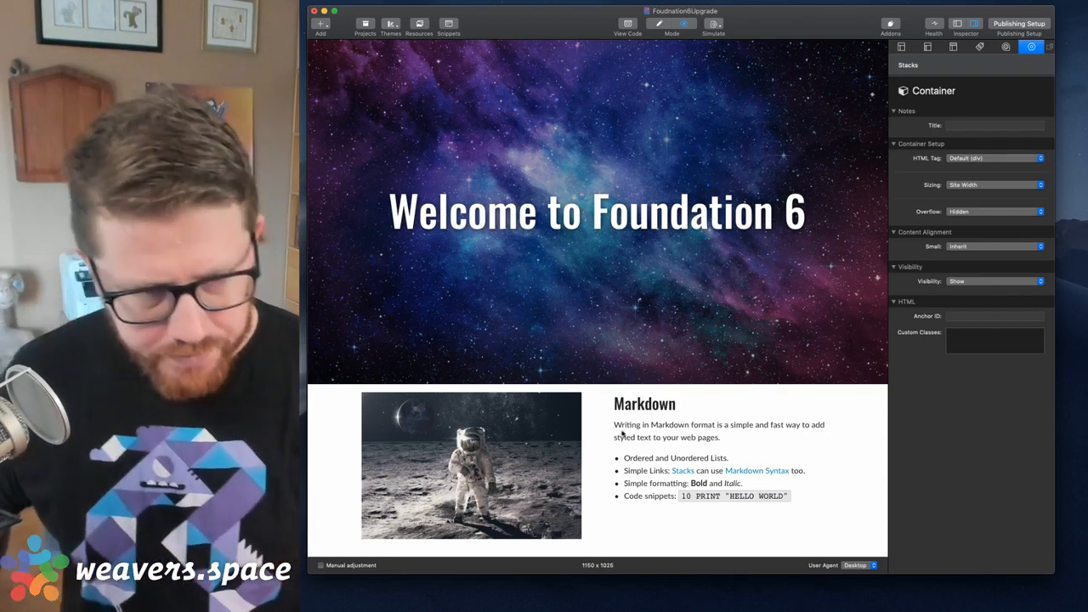
{"action": "key", "text": "super+r"}
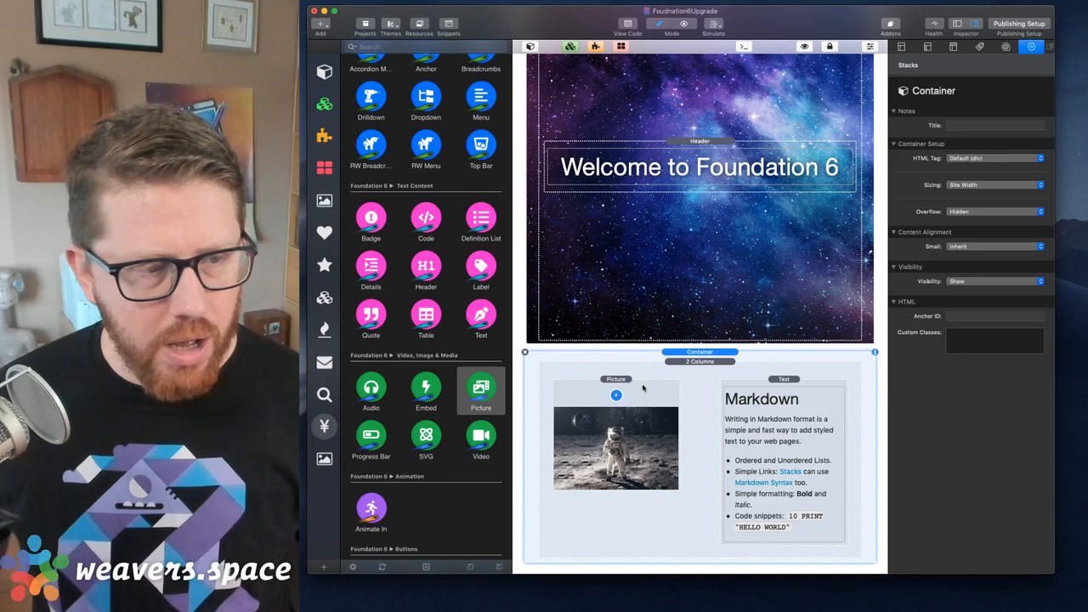
- Add a Container below the two-column section and place a 3 Columns stack inside it
{"action": "scroll", "coordinate": [473, 216], "scroll_direction": "down", "scroll_amount": 10}
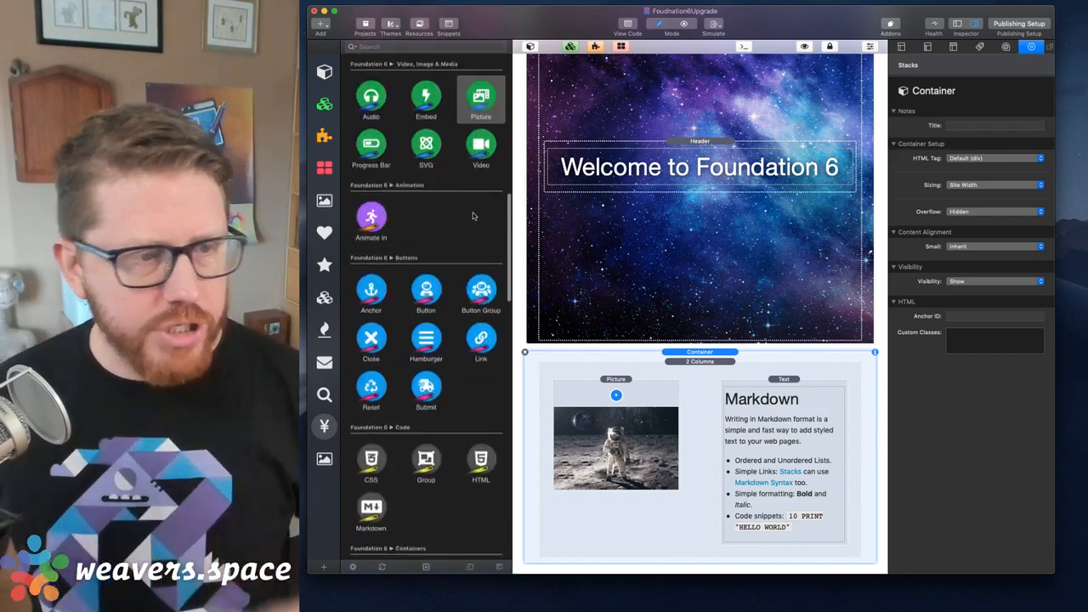
{"action": "scroll", "coordinate": [666, 441], "scroll_direction": "down", "scroll_amount": 1}
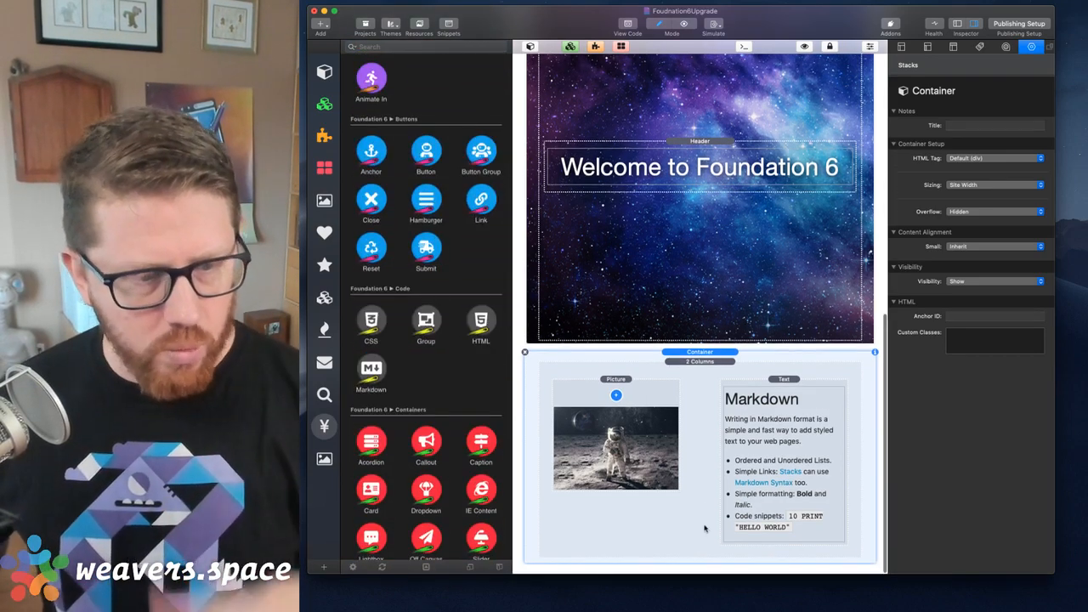
{"action": "scroll", "coordinate": [480, 293], "scroll_direction": "up", "scroll_amount": 10}
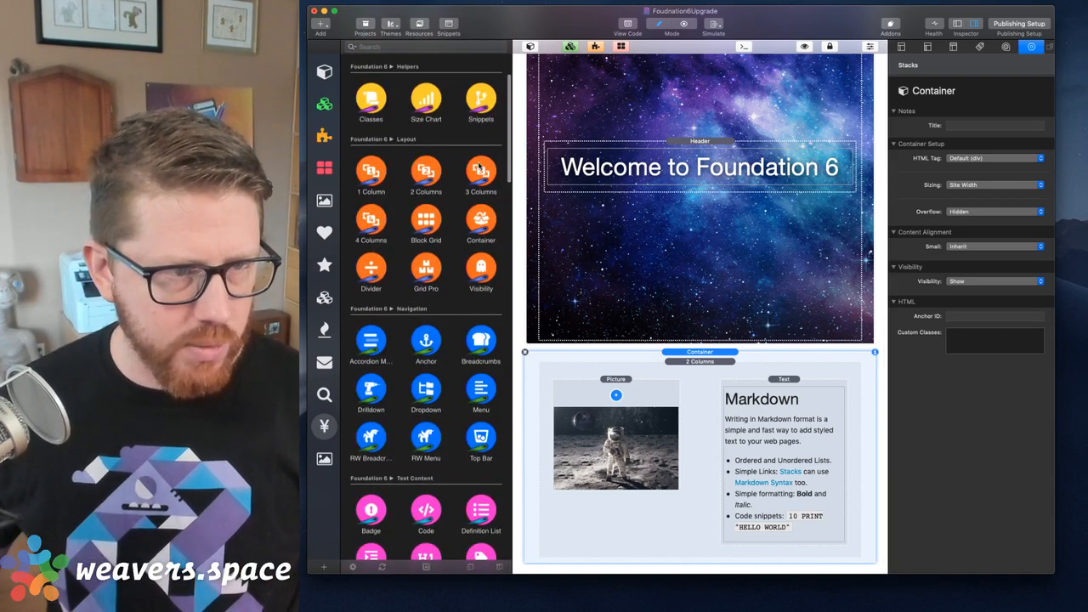
{"action": "left_click_drag", "start_coordinate": [479, 166], "coordinate": [690, 567]}
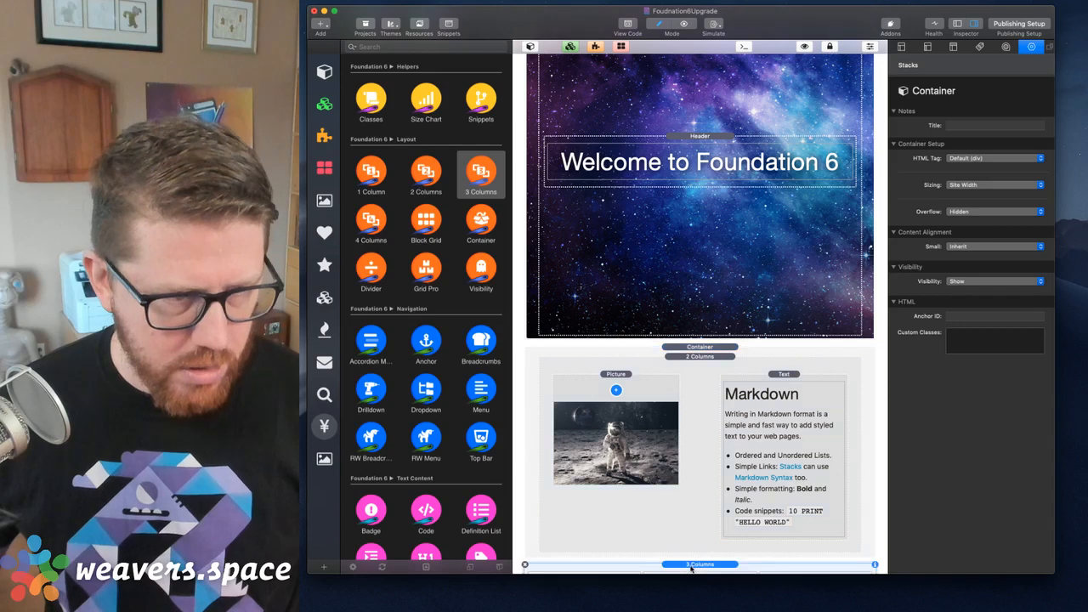
{"action": "left_click_drag", "start_coordinate": [476, 222], "coordinate": [690, 491]}
{"action": "scroll", "coordinate": [699, 554], "scroll_direction": "down", "scroll_amount": 3}
{"action": "left_click", "coordinate": [697, 515]}
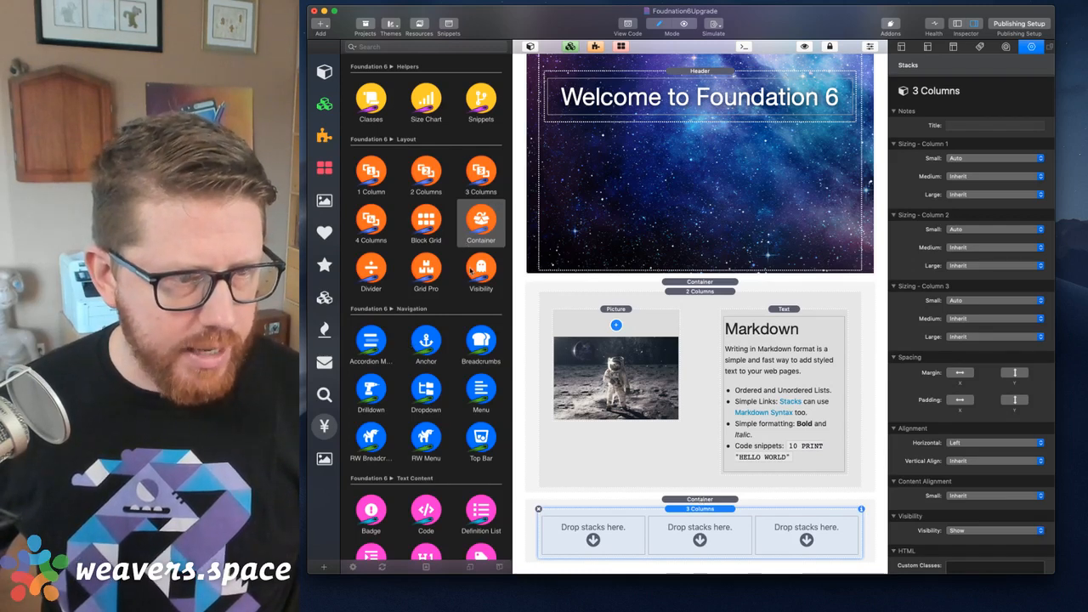
- Replace the empty 3 Columns stack in the new Container with the Cards Layout template
{"action": "scroll", "coordinate": [470, 270], "scroll_direction": "down", "scroll_amount": 5}
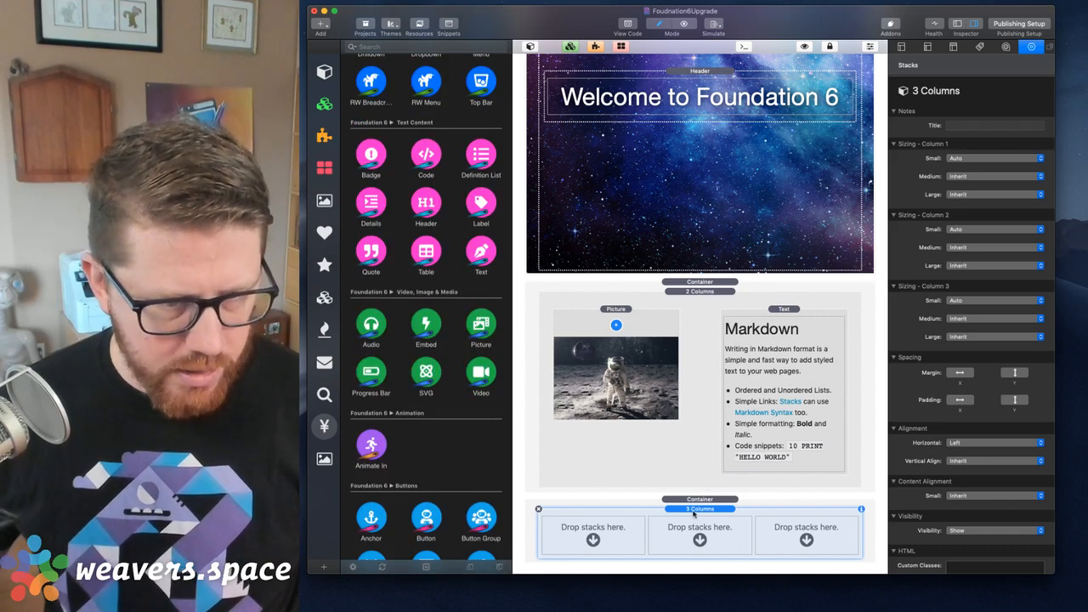
{"action": "key", "text": "Delete"}
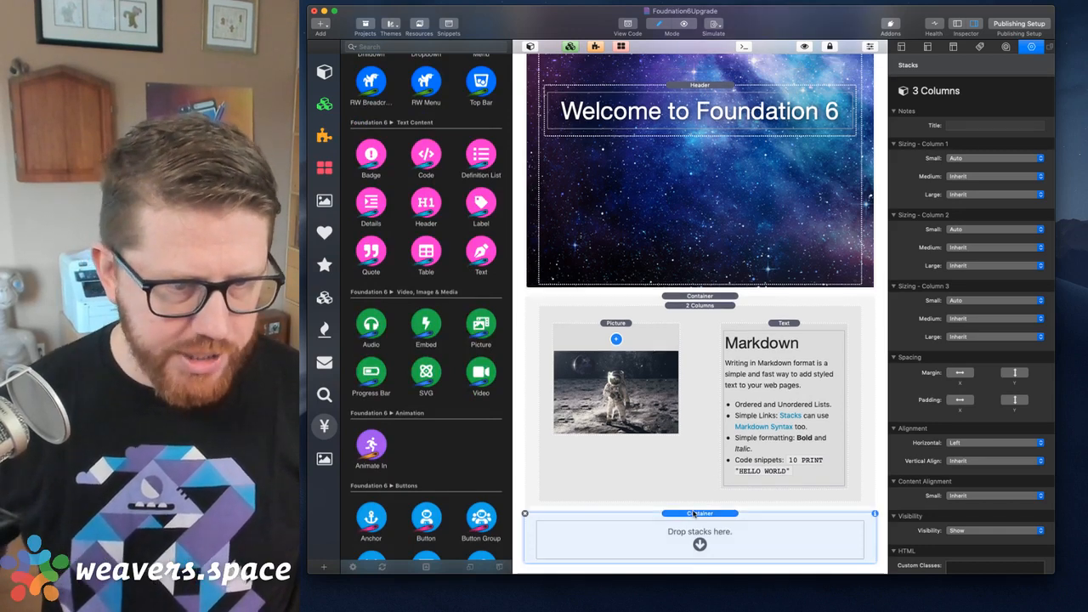
{"action": "scroll", "coordinate": [425, 423], "scroll_direction": "down", "scroll_amount": 5}
{"action": "scroll", "coordinate": [425, 423], "scroll_direction": "down", "scroll_amount": 15}
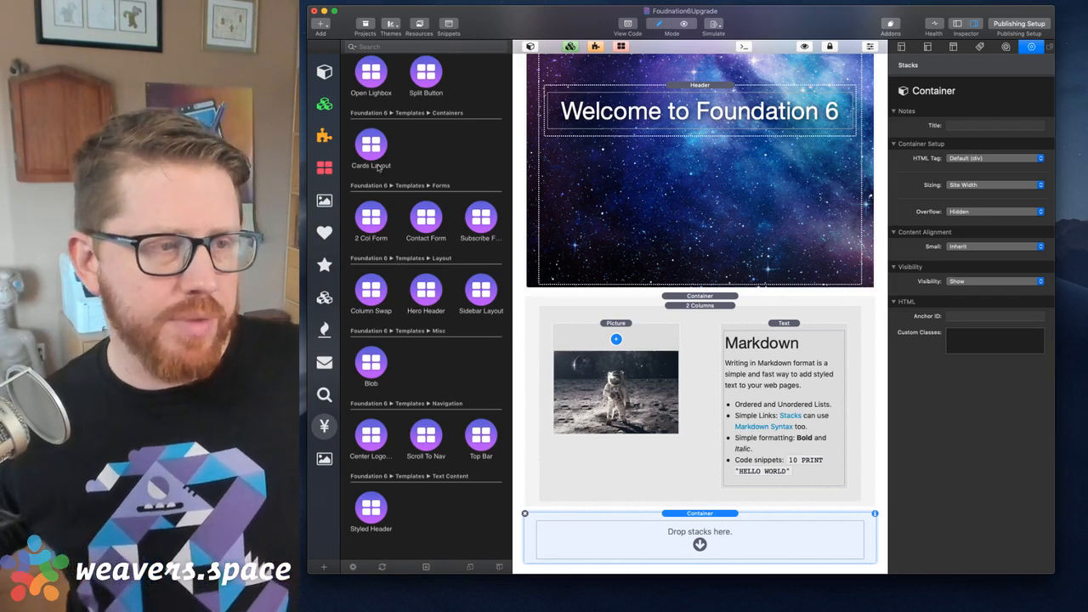
{"action": "left_click", "coordinate": [369, 149]}
{"action": "left_click_drag", "start_coordinate": [369, 149], "coordinate": [668, 535]}
{"action": "scroll", "coordinate": [668, 542], "scroll_direction": "down", "scroll_amount": 5}
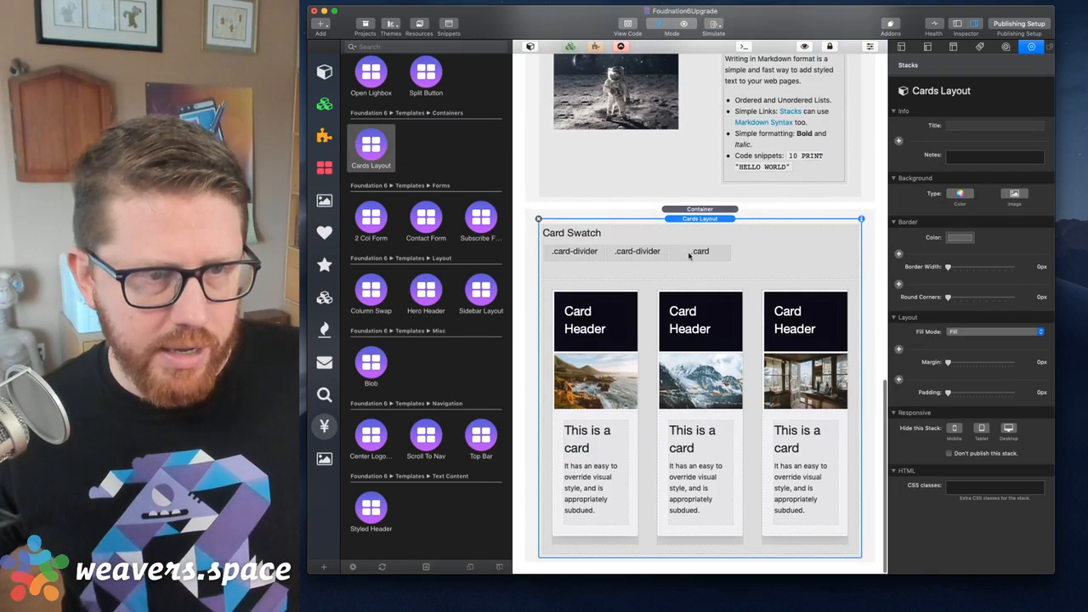
- Expand the Cards Layout template into its individual stacks and inspect its 3 Columns stack and .card Shadow swatch
{"action": "left_click", "coordinate": [621, 47]}
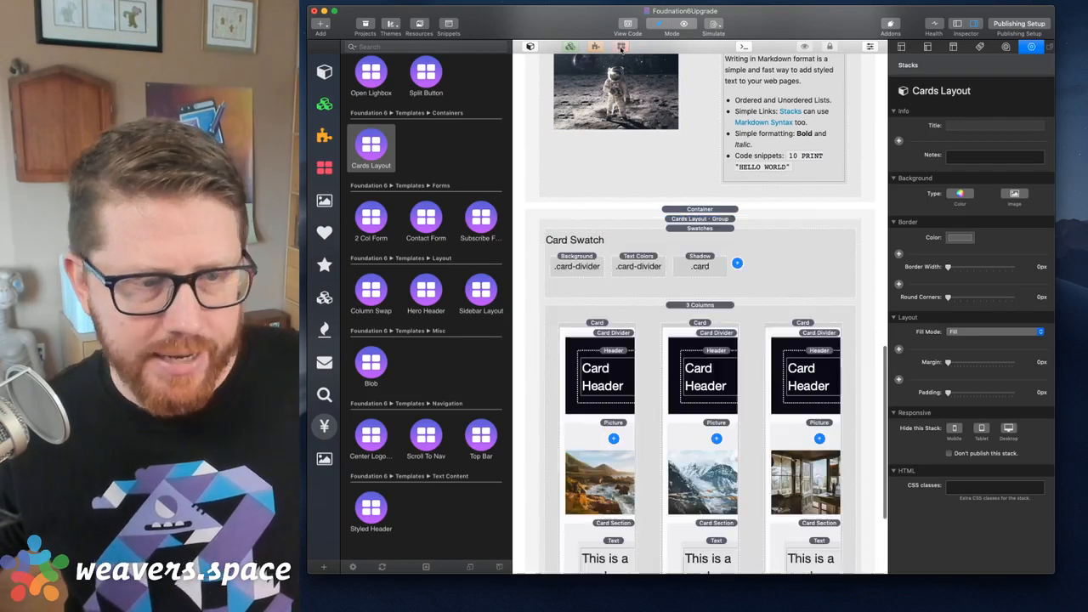
{"action": "left_click", "coordinate": [743, 308]}
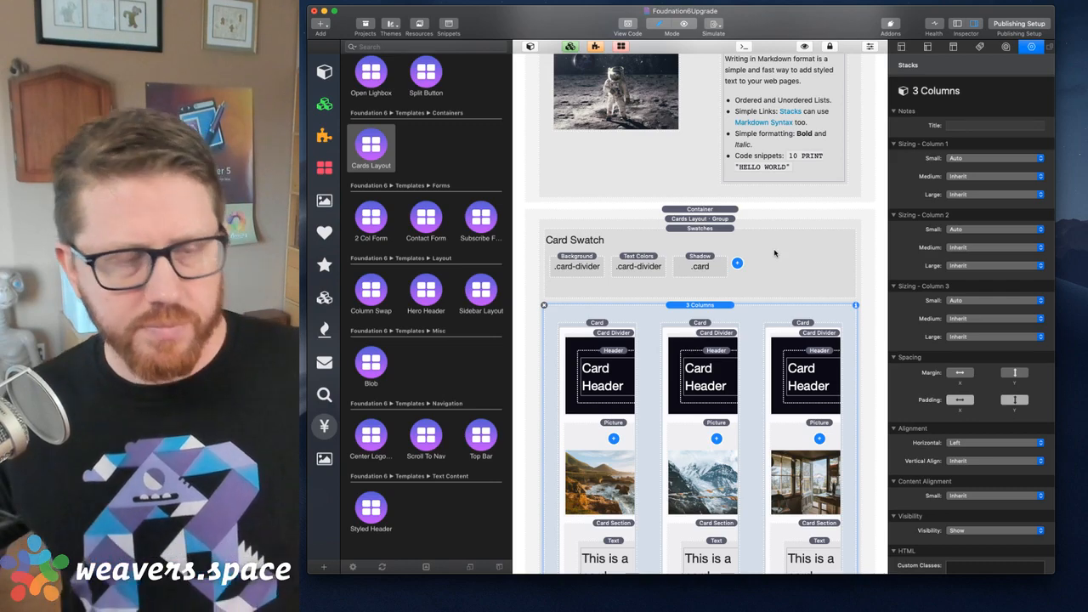
{"action": "left_click", "coordinate": [775, 252]}
{"action": "left_click", "coordinate": [705, 266]}
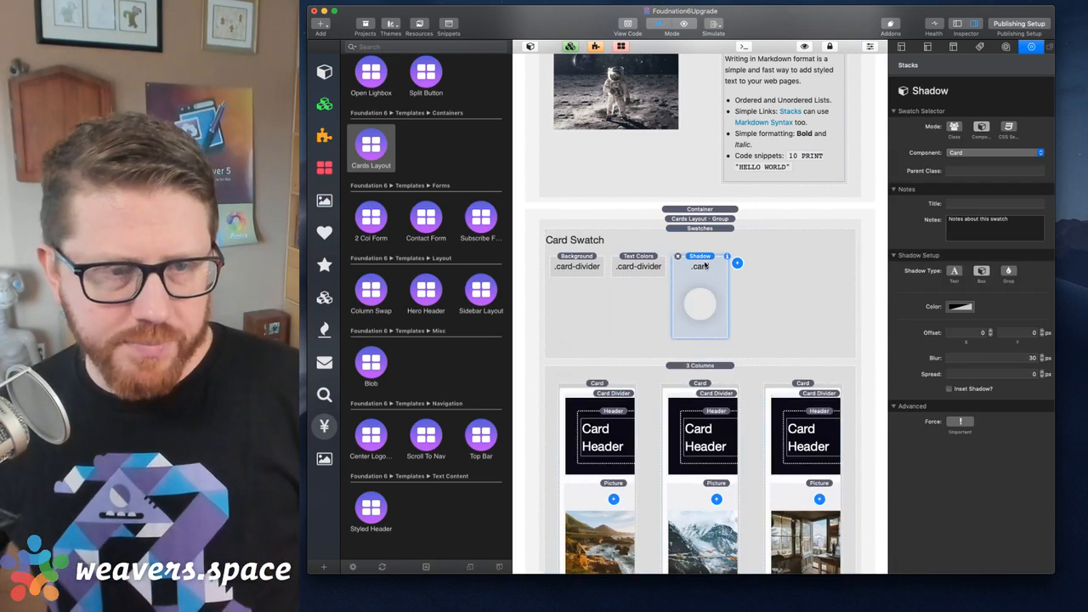
{"action": "scroll", "coordinate": [702, 266], "scroll_direction": "up", "scroll_amount": 5}
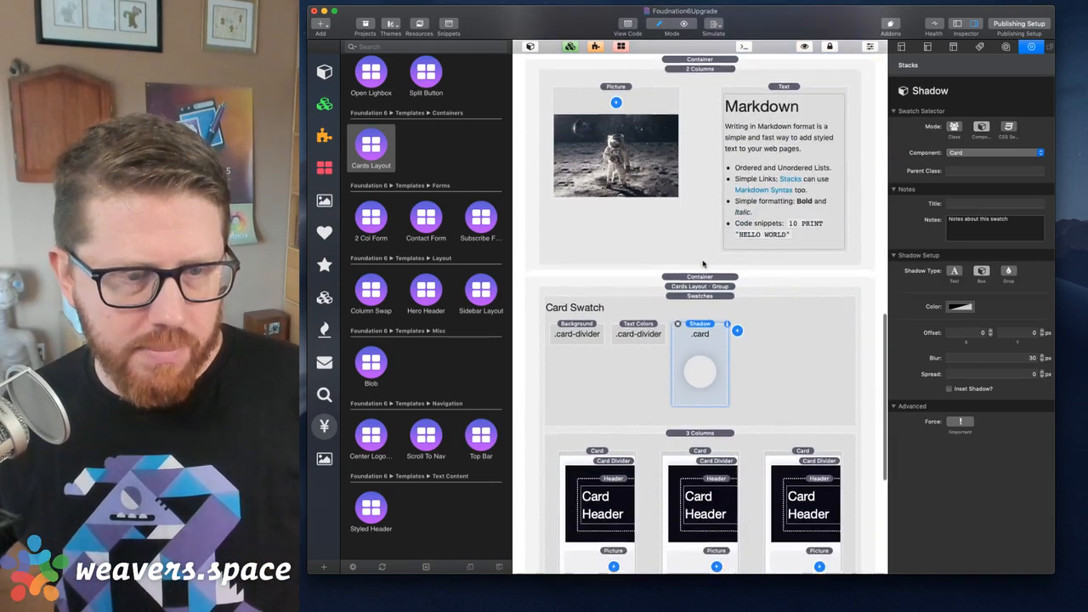
- Copy the .card-divider Background and .card Shadow swatches from the Card Swatch group into the Site Styles Swatches area
{"action": "scroll", "coordinate": [702, 272], "scroll_direction": "down", "scroll_amount": 2}
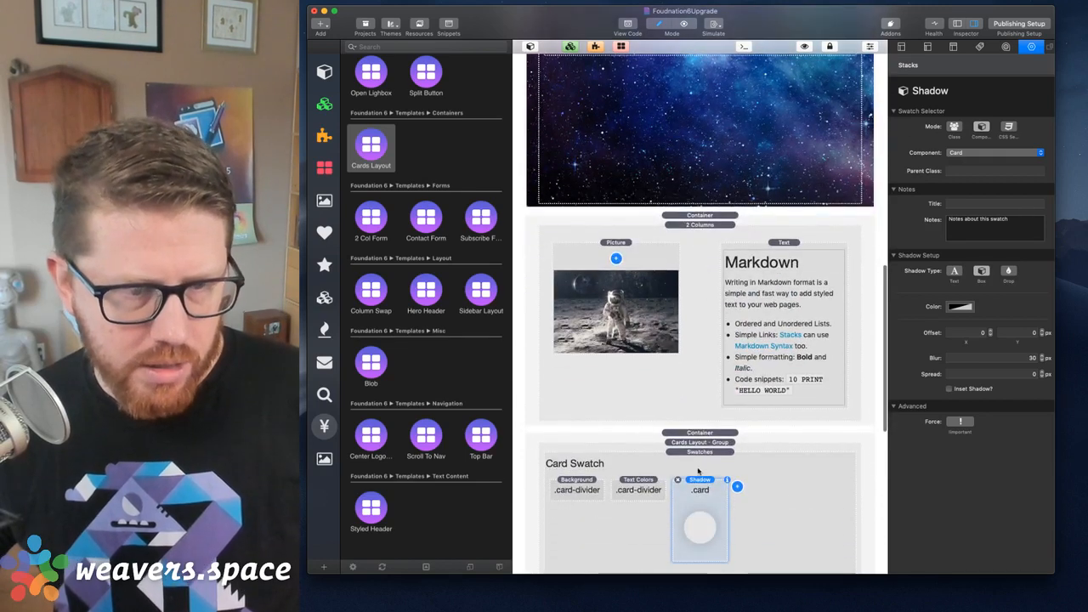
{"action": "left_click", "coordinate": [639, 481], "text": "shift"}
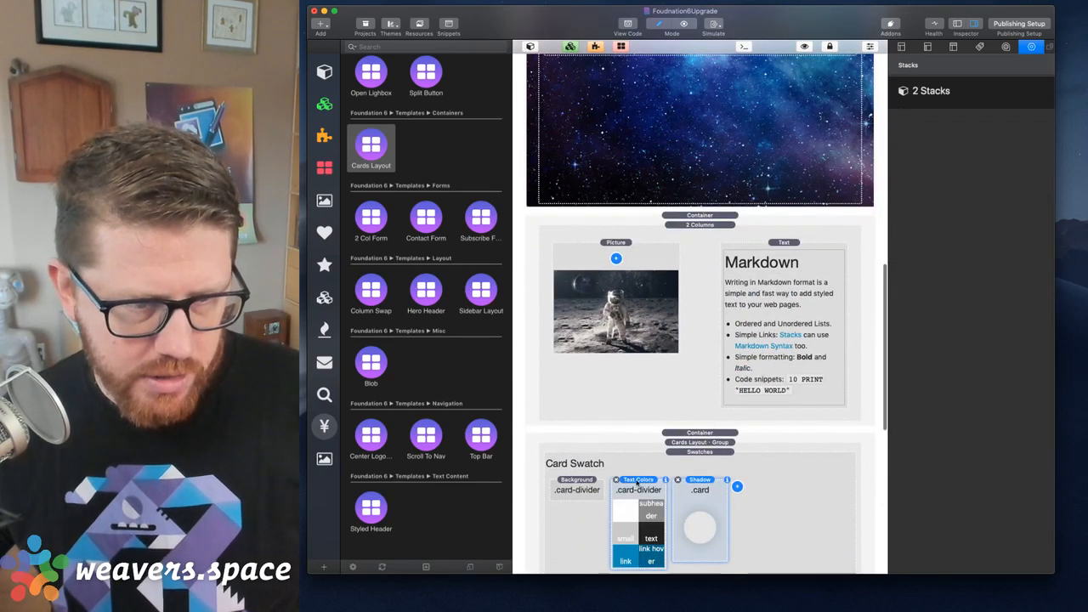
{"action": "left_click", "coordinate": [581, 483], "text": "shift"}
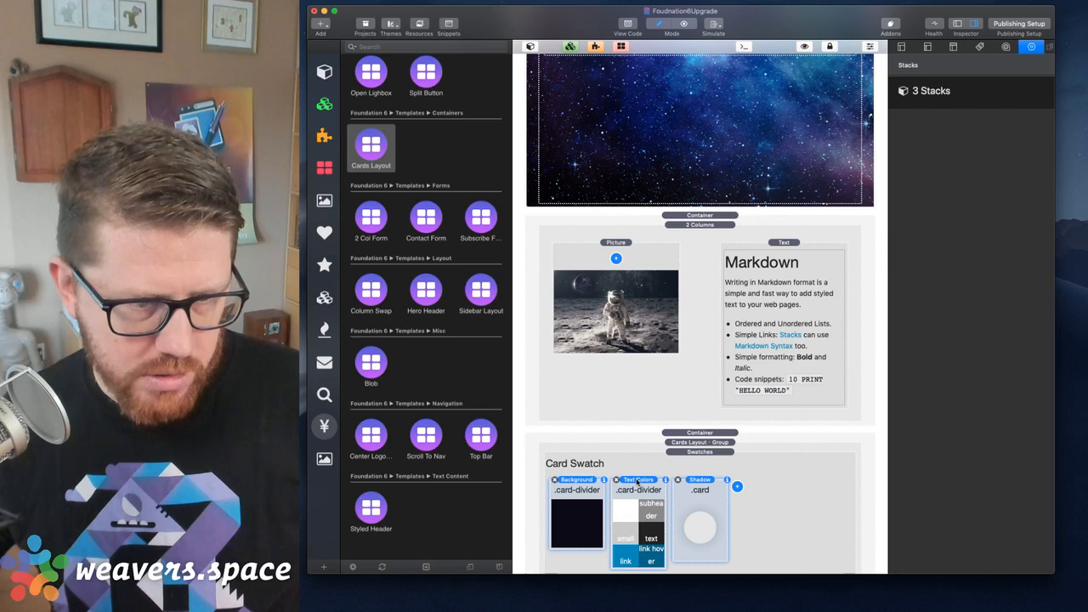
{"action": "left_click", "coordinate": [637, 481], "text": "shift"}
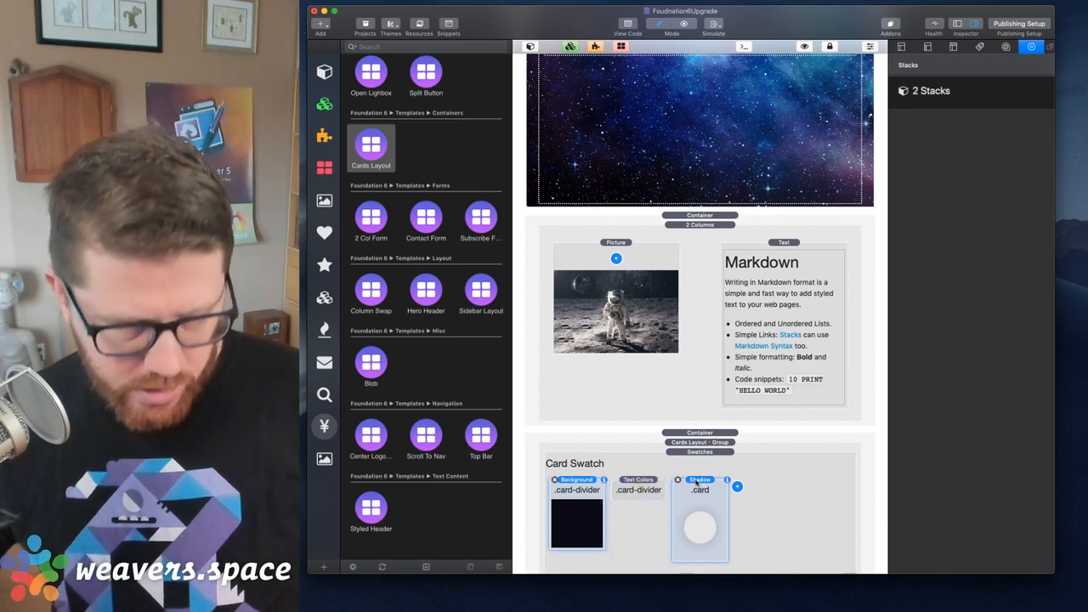
{"action": "scroll", "coordinate": [696, 483], "scroll_direction": "up", "scroll_amount": 10}
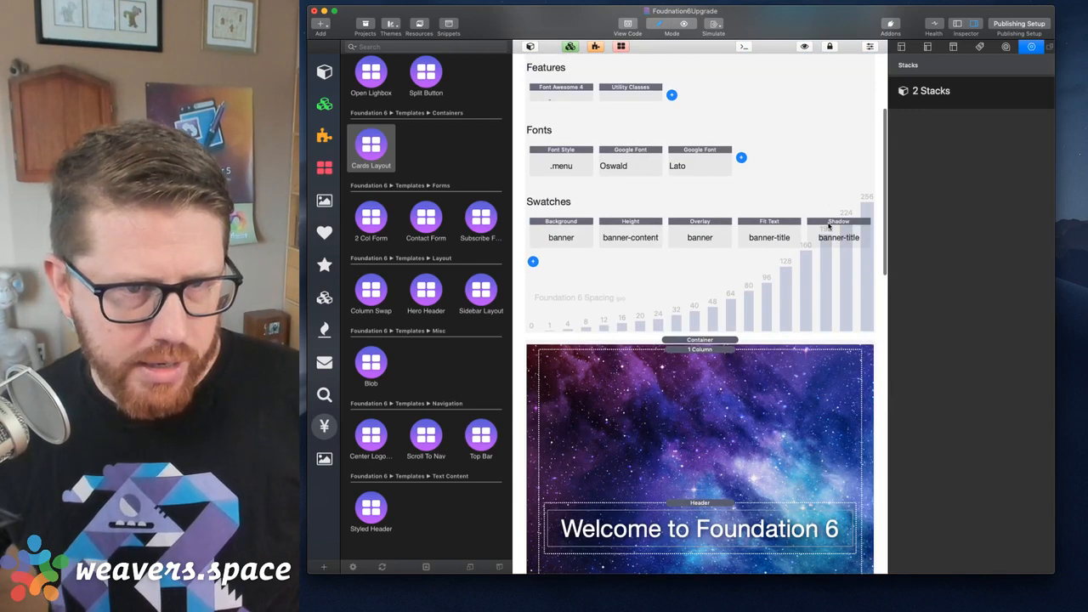
{"action": "left_click", "coordinate": [829, 226]}
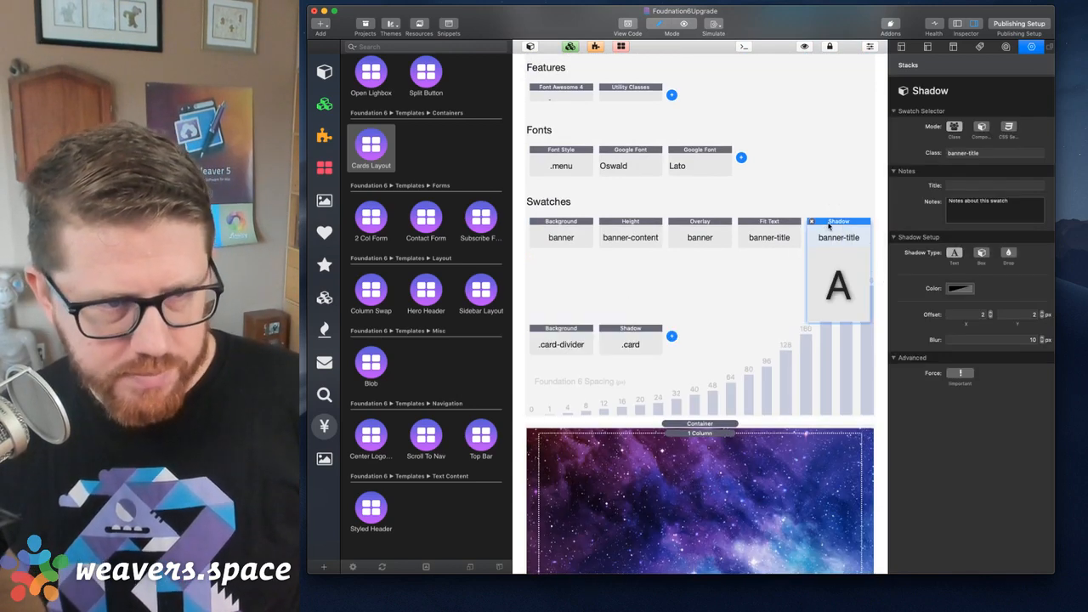
{"action": "left_click", "coordinate": [741, 287]}
{"action": "left_click", "coordinate": [644, 299]}
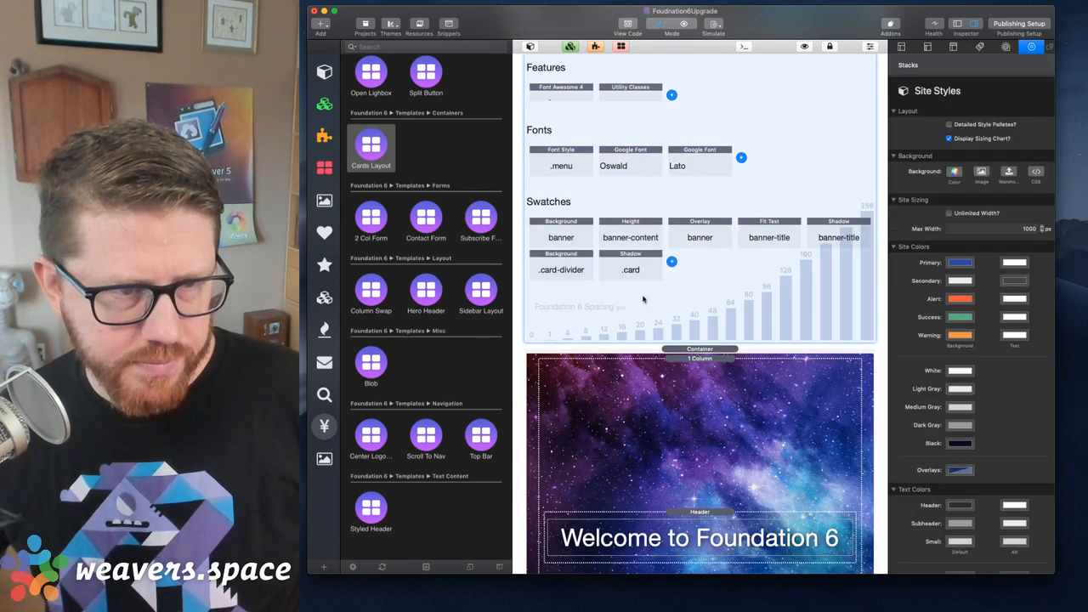
{"action": "scroll", "coordinate": [641, 315], "scroll_direction": "down", "scroll_amount": 15}
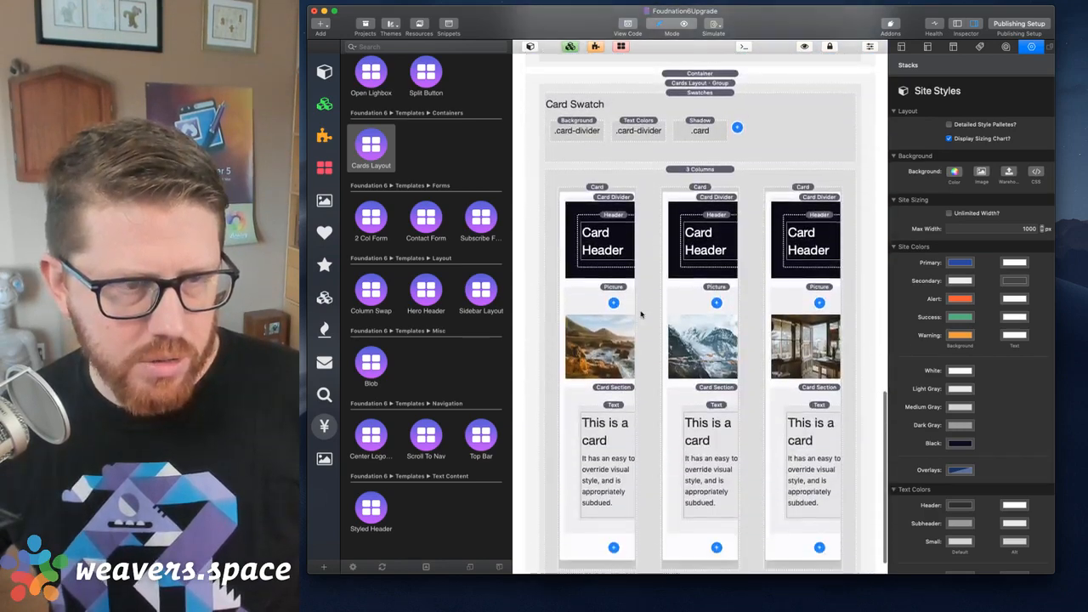
- Try to delete the Card Swatch stack above the three cards, and undo the deletion
{"action": "left_click", "coordinate": [714, 169]}
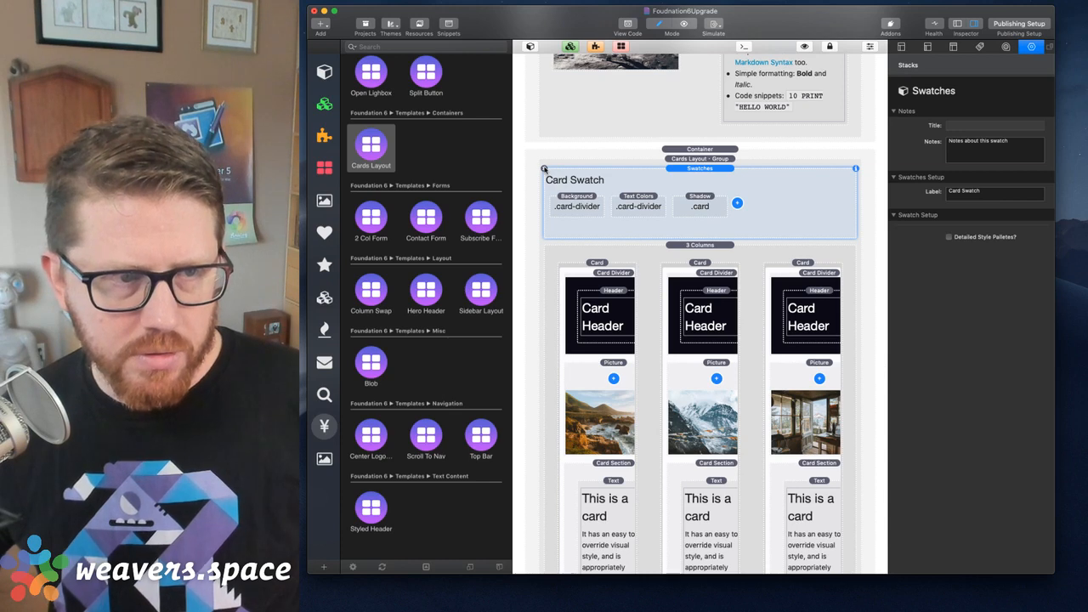
{"action": "left_click", "coordinate": [544, 169]}
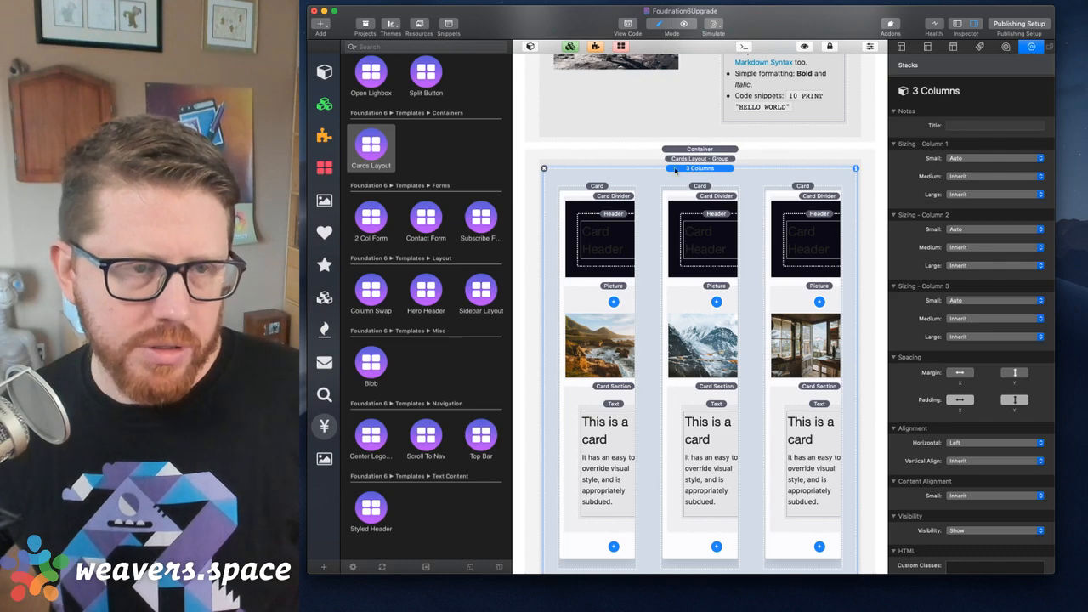
{"action": "key", "text": "super+z"}
- Copy the .card-divider Text Colors swatch from the Card Swatch group into the Site Styles Swatches area
{"action": "left_click", "coordinate": [638, 205]}
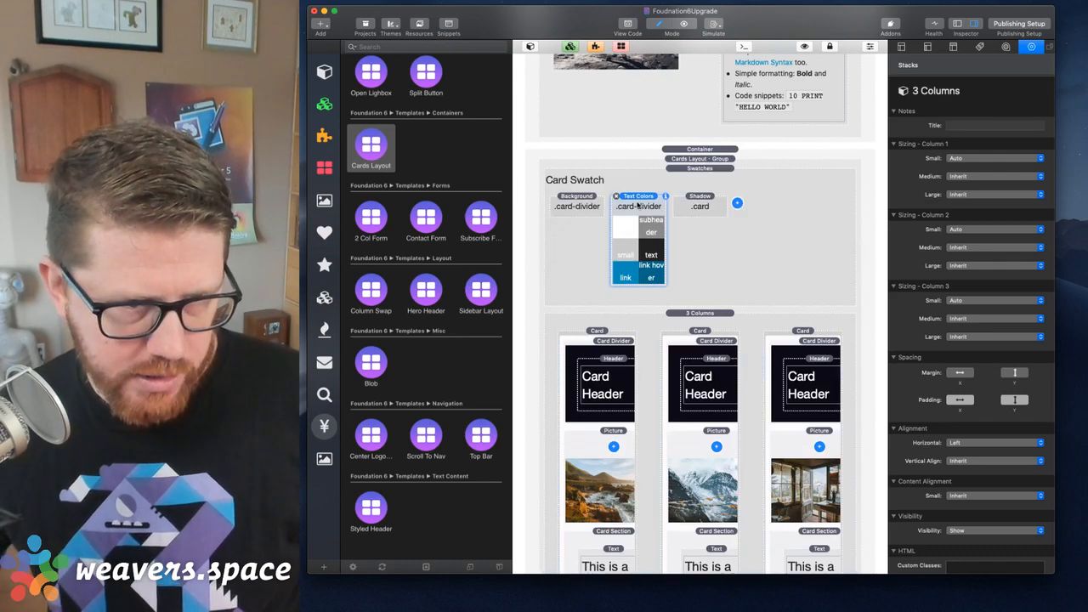
{"action": "scroll", "coordinate": [637, 197], "scroll_direction": "up", "scroll_amount": 15}
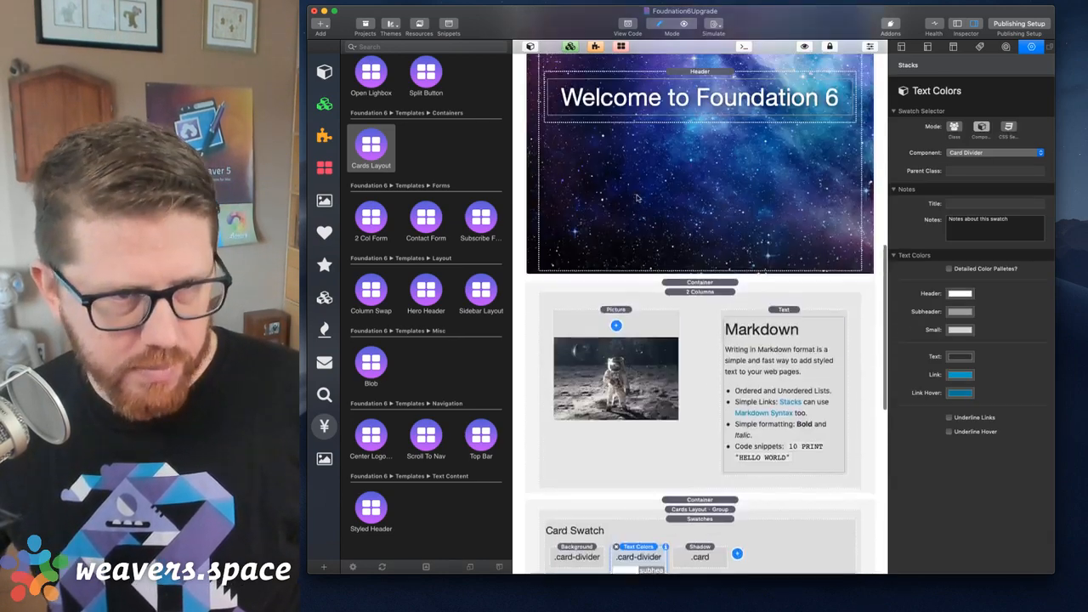
{"action": "left_click", "coordinate": [639, 223]}
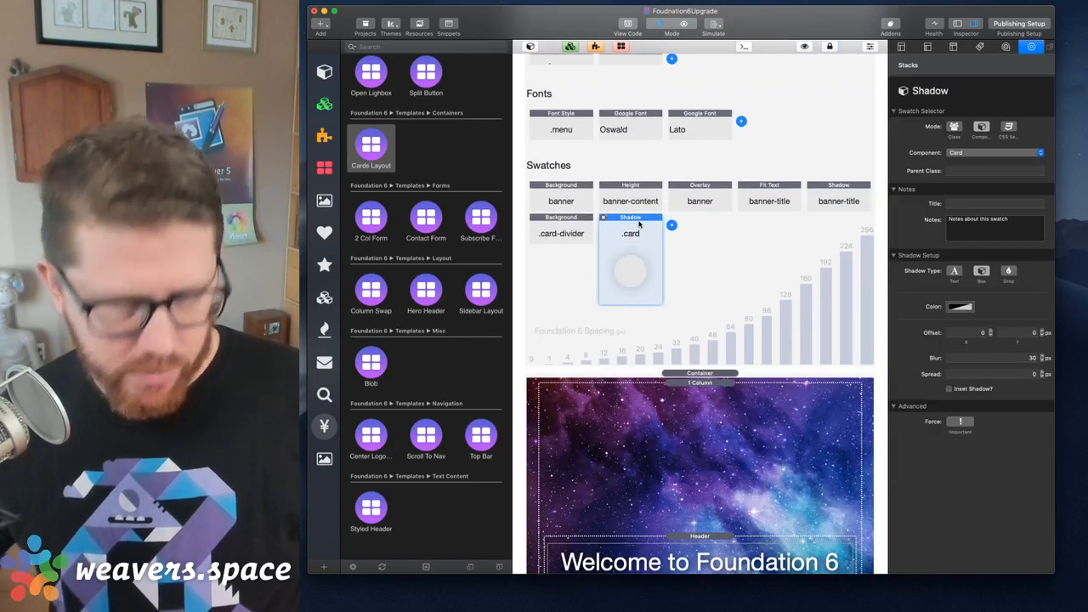
- Delete the Card Swatch stack from the Cards Layout group and check the copied swatches in Site Styles
{"action": "scroll", "coordinate": [741, 270], "scroll_direction": "down", "scroll_amount": 10}
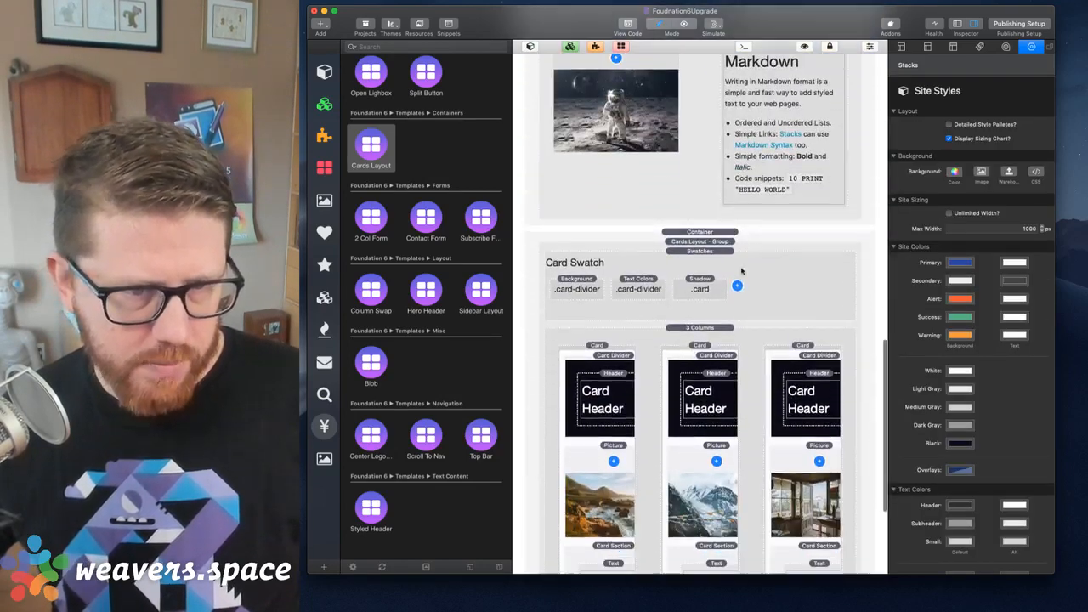
{"action": "scroll", "coordinate": [741, 271], "scroll_direction": "down", "scroll_amount": 1}
{"action": "left_click", "coordinate": [703, 241]}
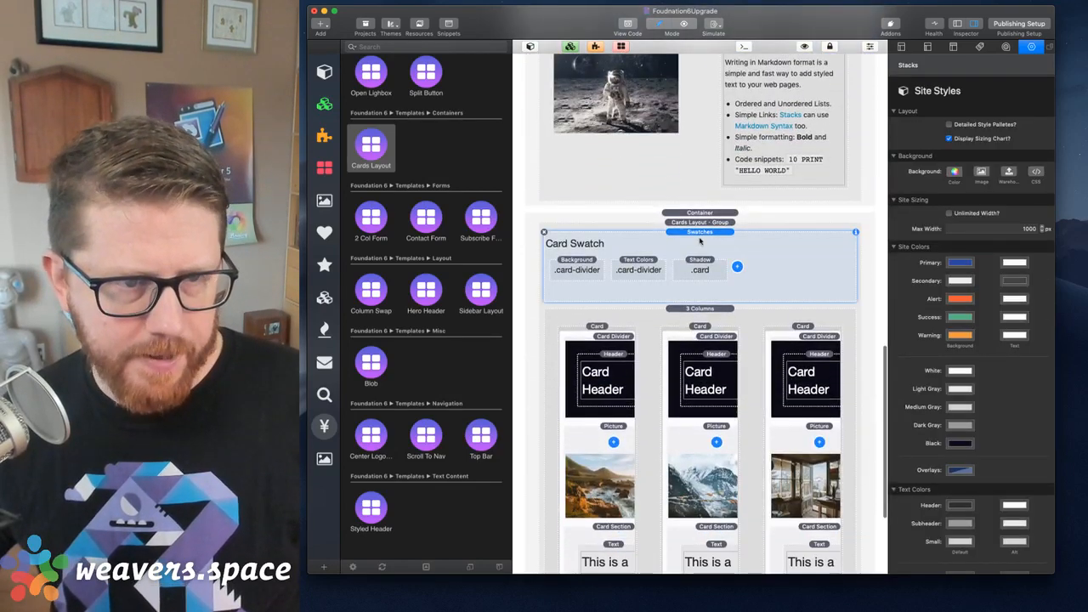
{"action": "left_click", "coordinate": [545, 232]}
{"action": "scroll", "coordinate": [714, 125], "scroll_direction": "up", "scroll_amount": 10}
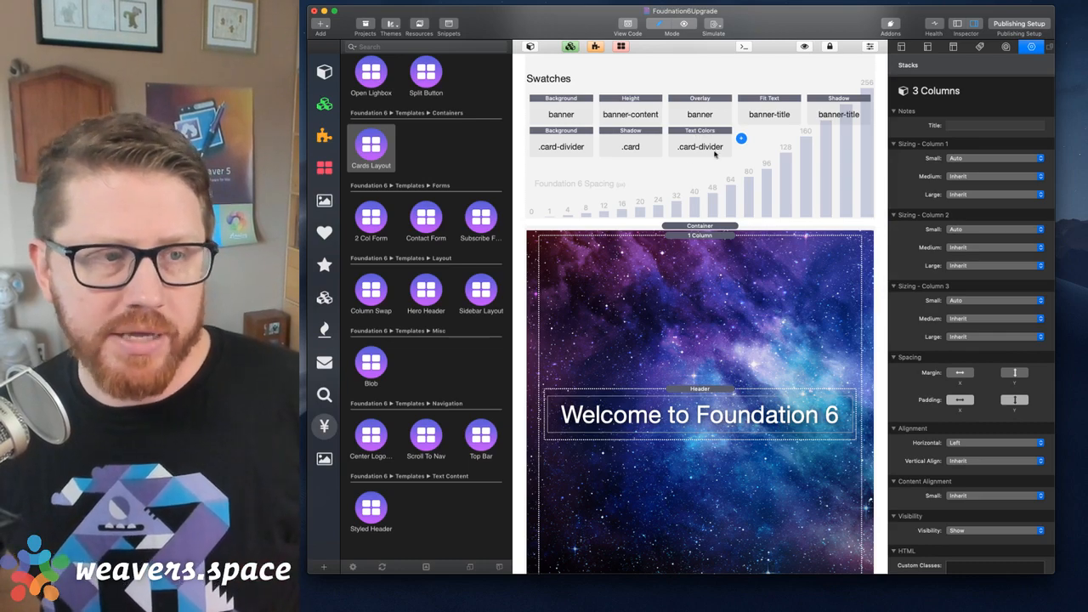
- Move the 3 Columns stack out of the Cards Layout group directly into the Container, and delete the emptied group
{"action": "scroll", "coordinate": [709, 155], "scroll_direction": "down", "scroll_amount": 10}
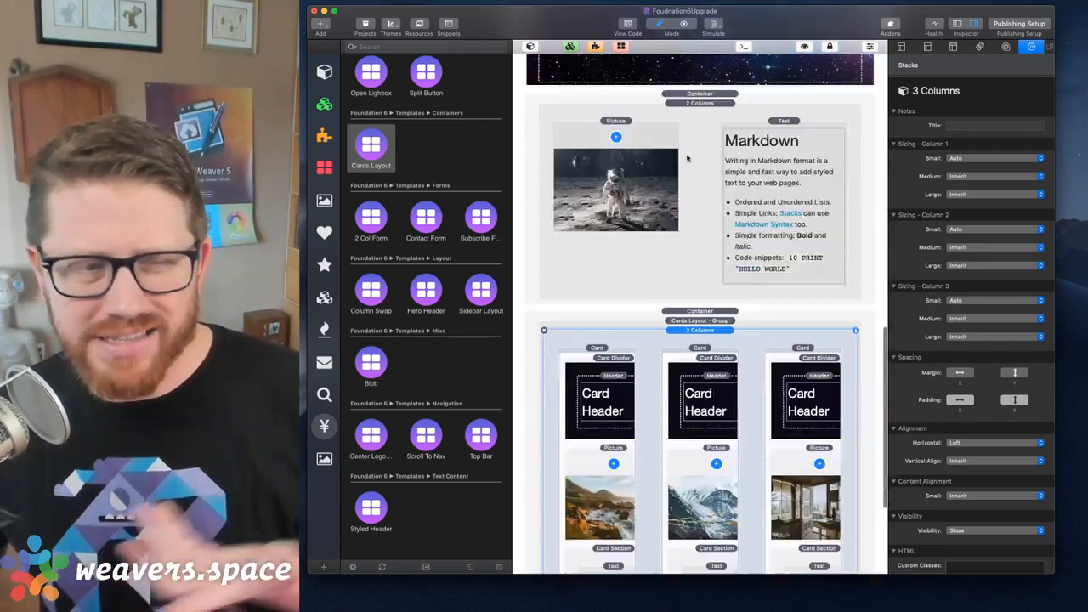
{"action": "scroll", "coordinate": [687, 158], "scroll_direction": "down", "scroll_amount": 3}
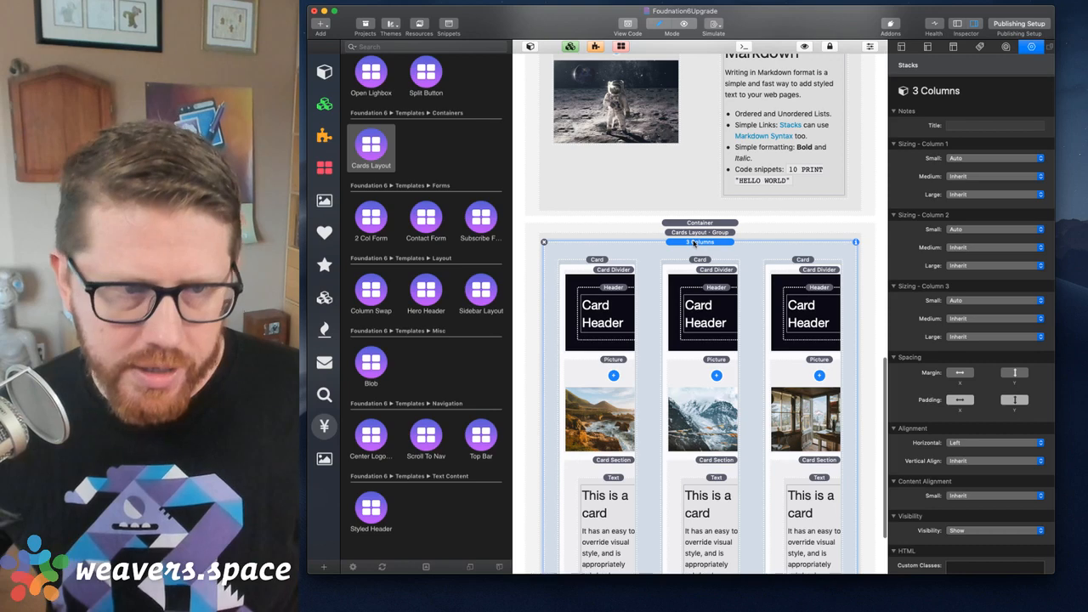
{"action": "scroll", "coordinate": [693, 243], "scroll_direction": "down", "scroll_amount": 2}
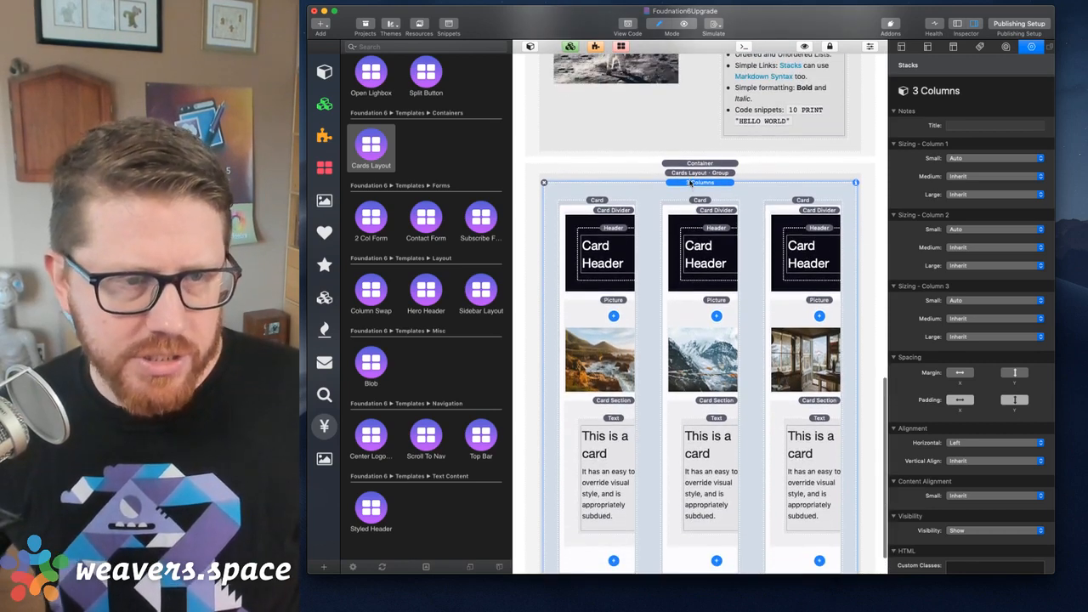
{"action": "left_click_drag", "start_coordinate": [690, 182], "coordinate": [697, 172]}
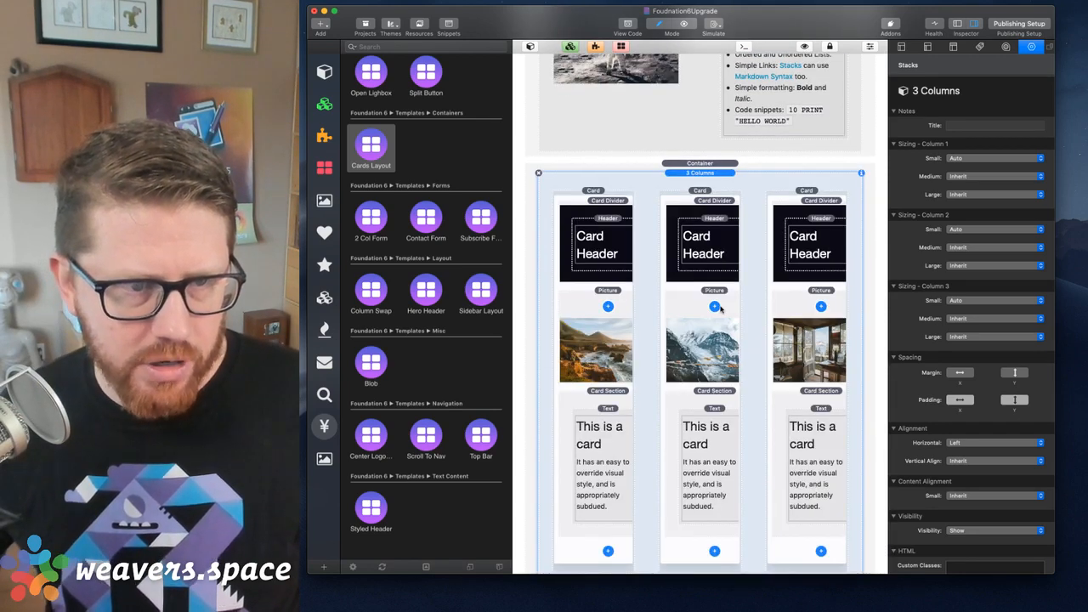
{"action": "scroll", "coordinate": [720, 309], "scroll_direction": "down", "scroll_amount": 3}
{"action": "left_click", "coordinate": [724, 510]}
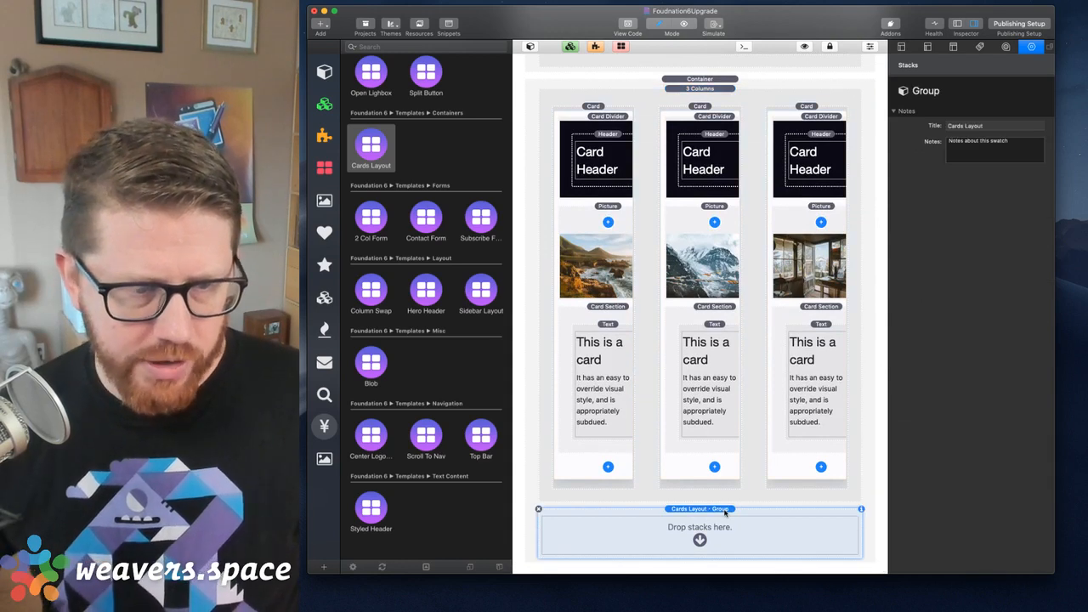
{"action": "key", "text": "Delete"}
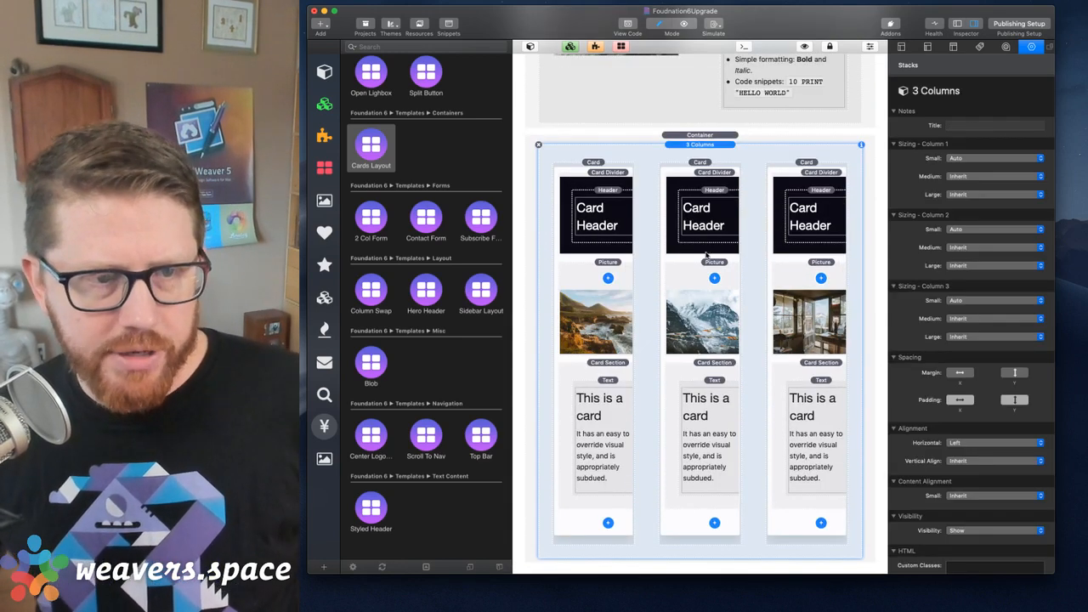
- Preview the page to check the layout of the three-card section, and return to edit mode
{"action": "key", "text": "super+shift+p"}
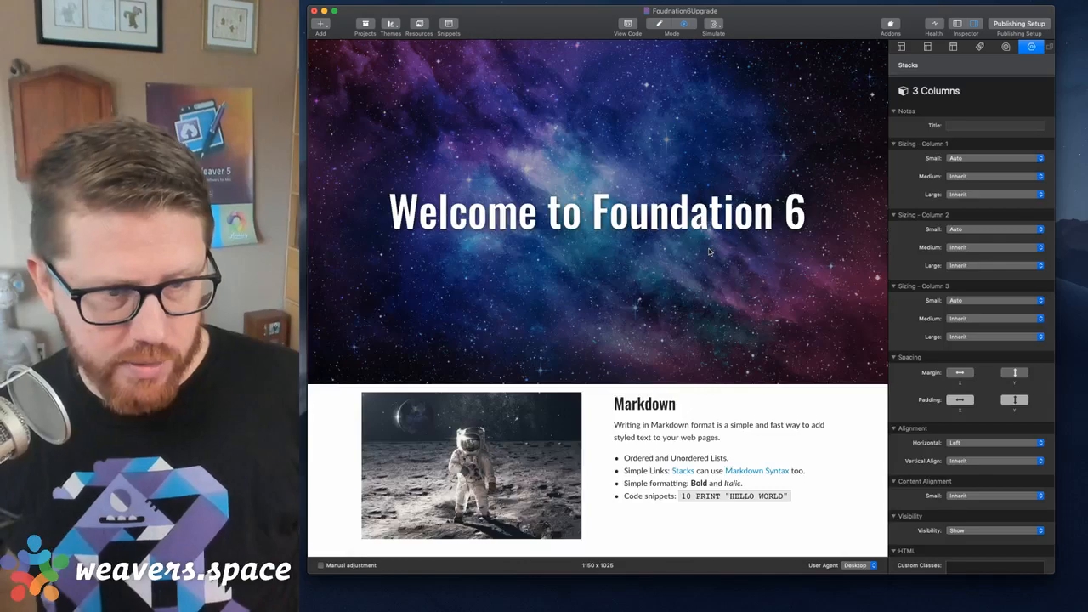
{"action": "scroll", "coordinate": [709, 252], "scroll_direction": "down", "scroll_amount": 5}
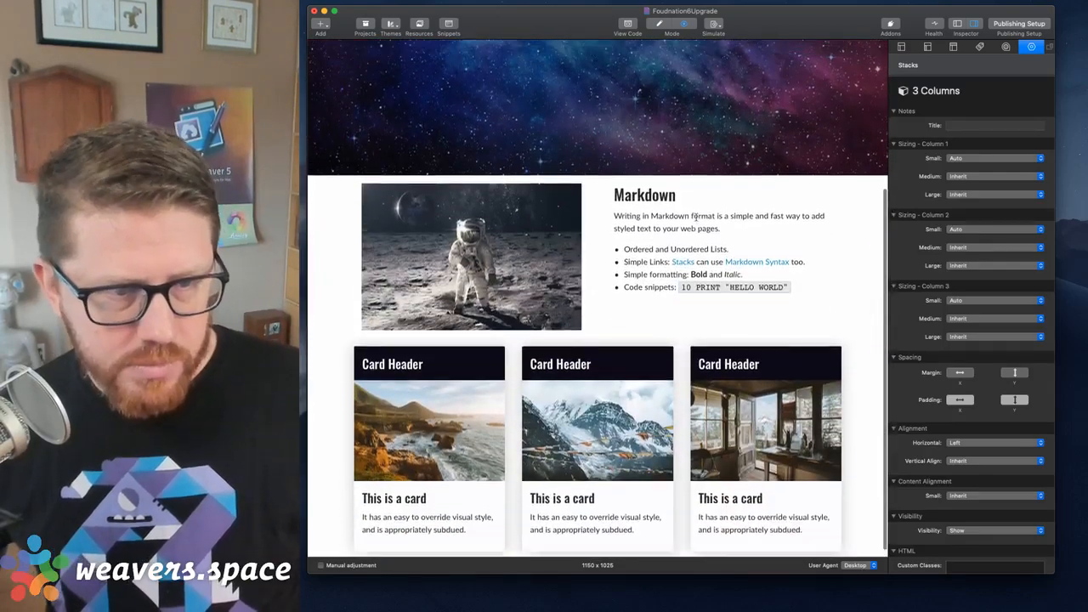
{"action": "scroll", "coordinate": [696, 218], "scroll_direction": "up", "scroll_amount": 5}
{"action": "scroll", "coordinate": [599, 274], "scroll_direction": "down", "scroll_amount": 5}
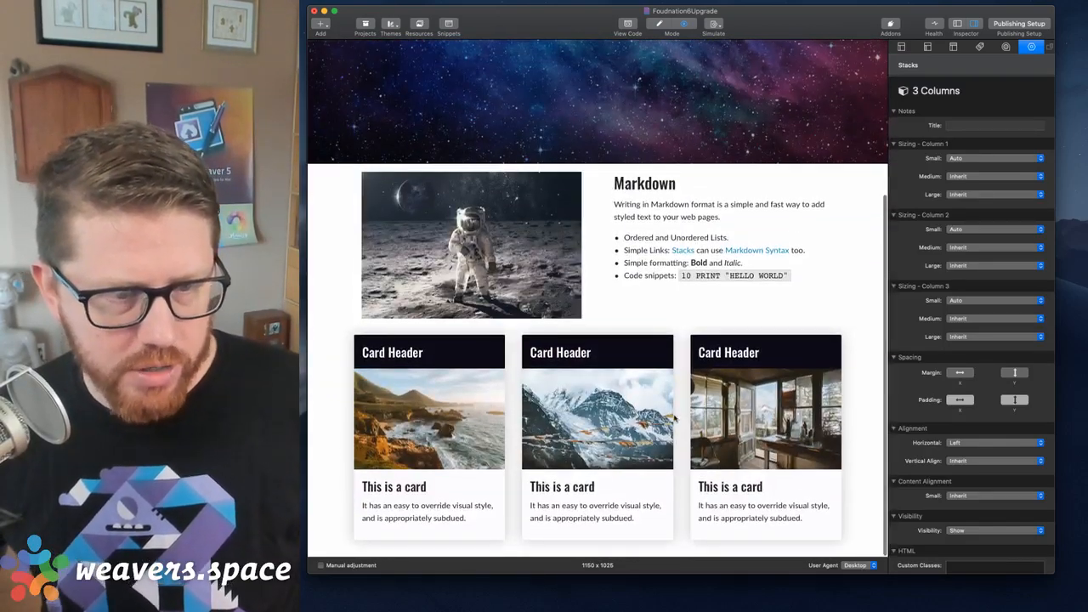
{"action": "key", "text": "super+shift+e"}
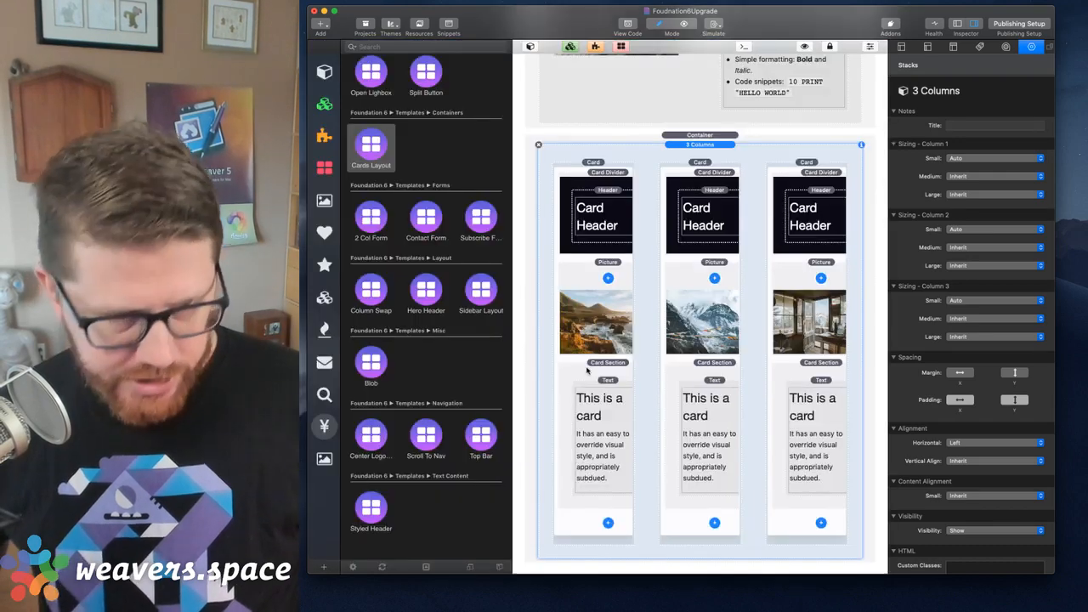
- Replace the first card's picture with AdobeStock_277854607.jpeg from the f6 Images folder in Finder
{"action": "left_click", "coordinate": [597, 272]}
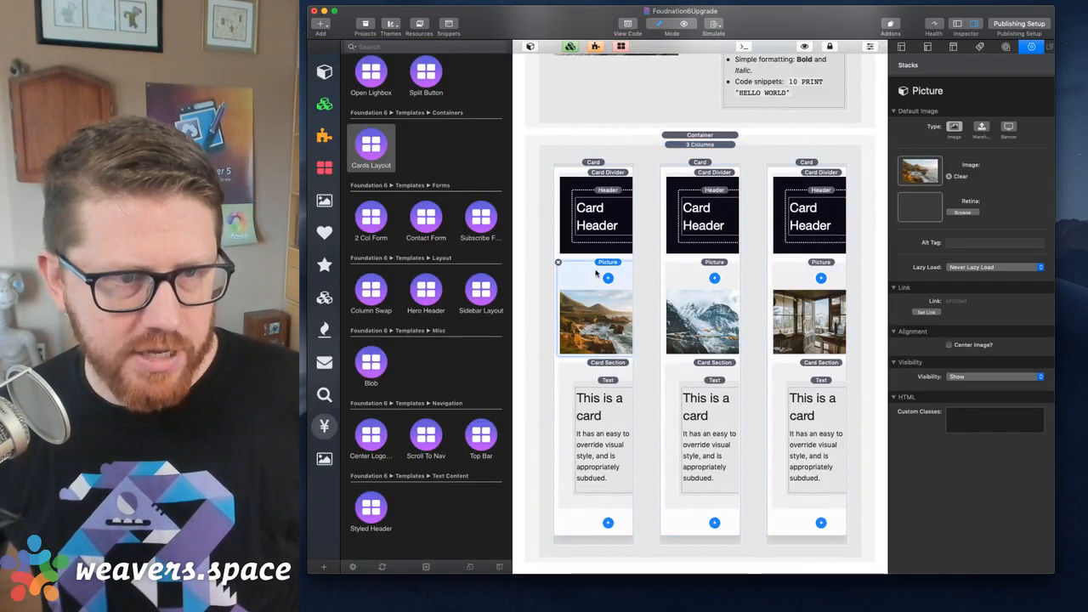
{"action": "key", "text": "super+Tab"}
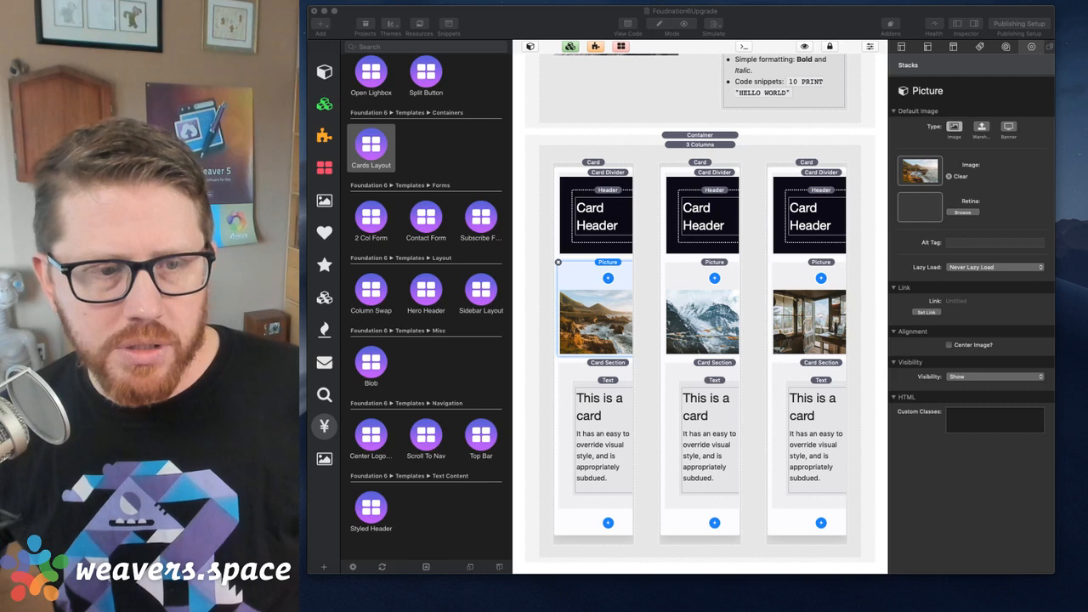
{"action": "left_click_drag", "start_coordinate": [627, 31], "coordinate": [498, 35]}
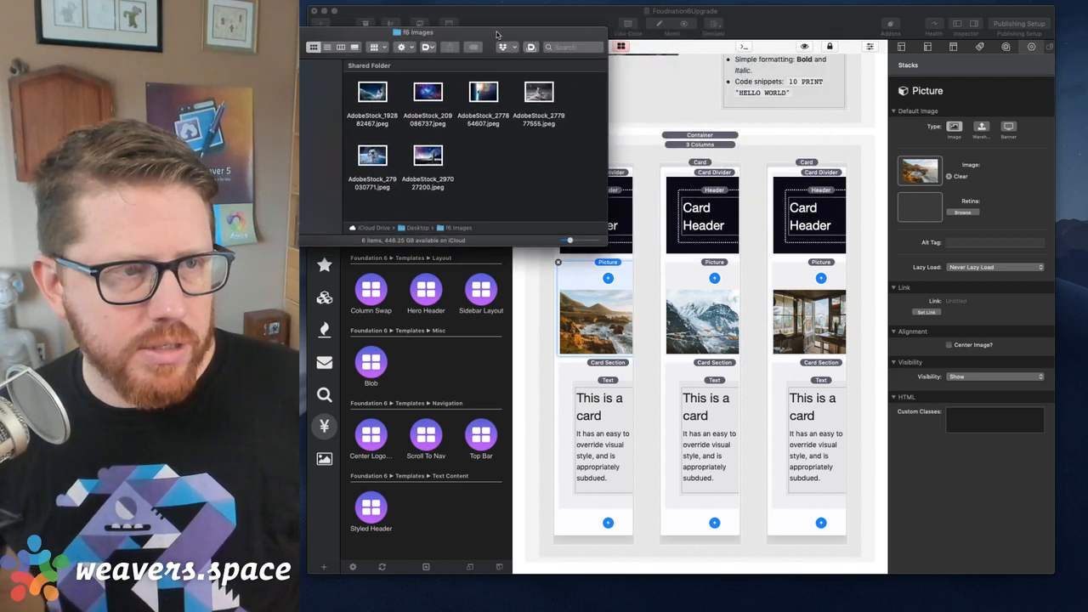
{"action": "left_click_drag", "start_coordinate": [483, 91], "coordinate": [919, 176]}
- Replace the middle card's picture with AdobeStock_192882467.jpeg from the f6 Images folder in Finder
{"action": "left_click", "coordinate": [702, 321]}
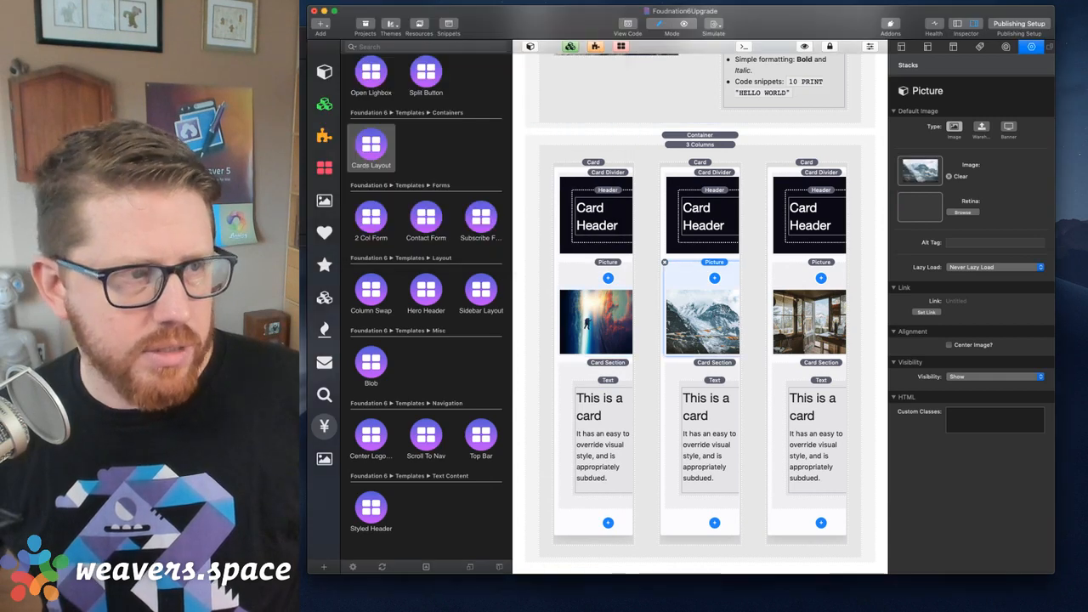
{"action": "key", "text": "super+Tab"}
{"action": "left_click_drag", "start_coordinate": [376, 91], "coordinate": [917, 168]}
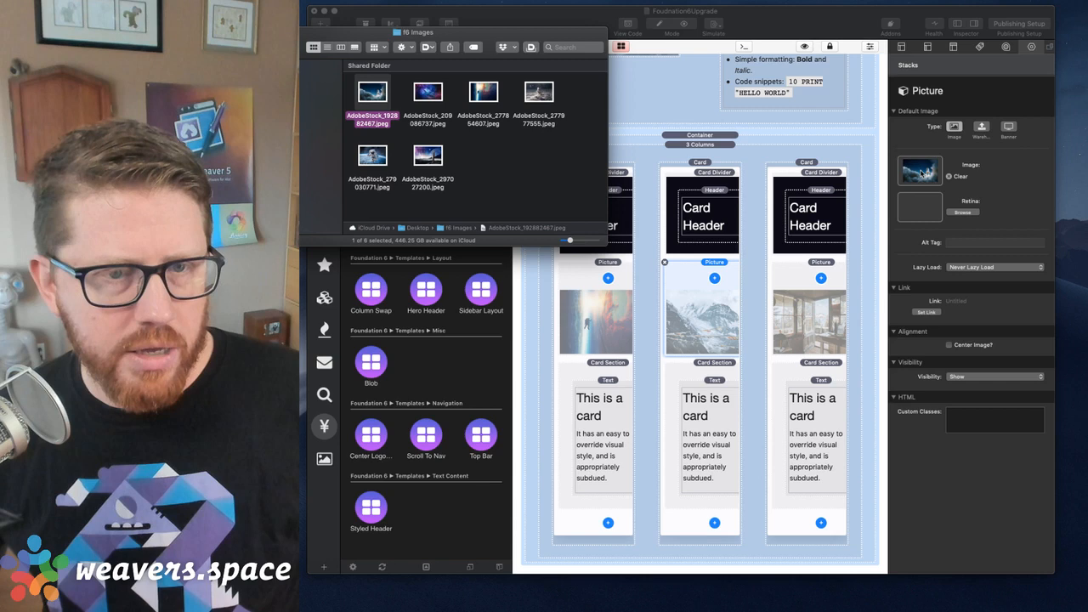
- Replace the third card's picture with AdobeStock_279030771.jpeg from the f6 Images folder in Finder, close the folder, and preview the page
{"action": "left_click", "coordinate": [808, 321]}
{"action": "key", "text": "super+Tab"}
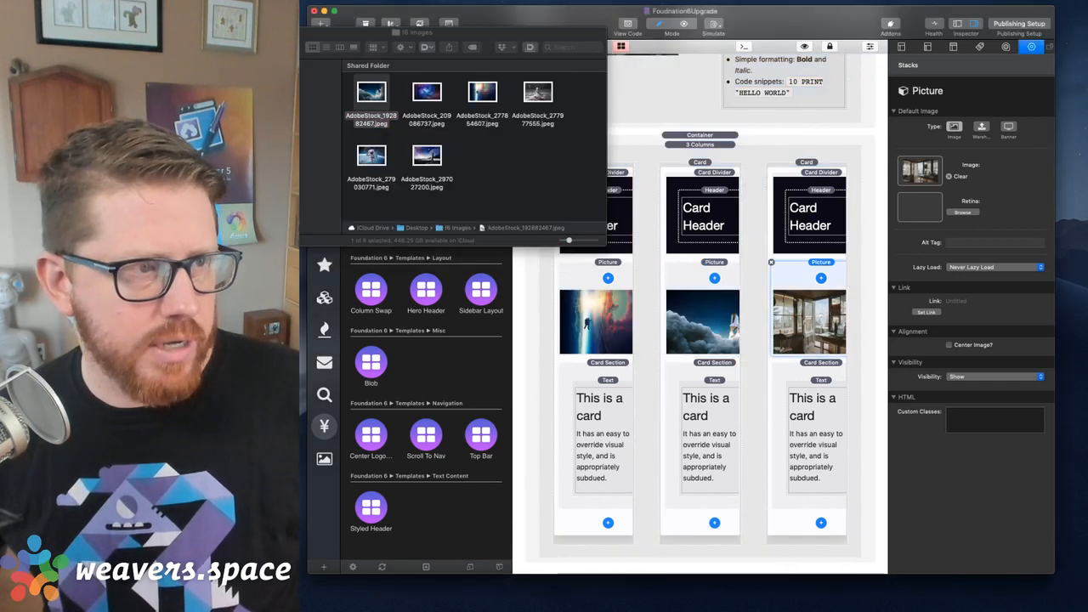
{"action": "left_click", "coordinate": [372, 155]}
{"action": "left_click_drag", "start_coordinate": [371, 155], "coordinate": [917, 169]}
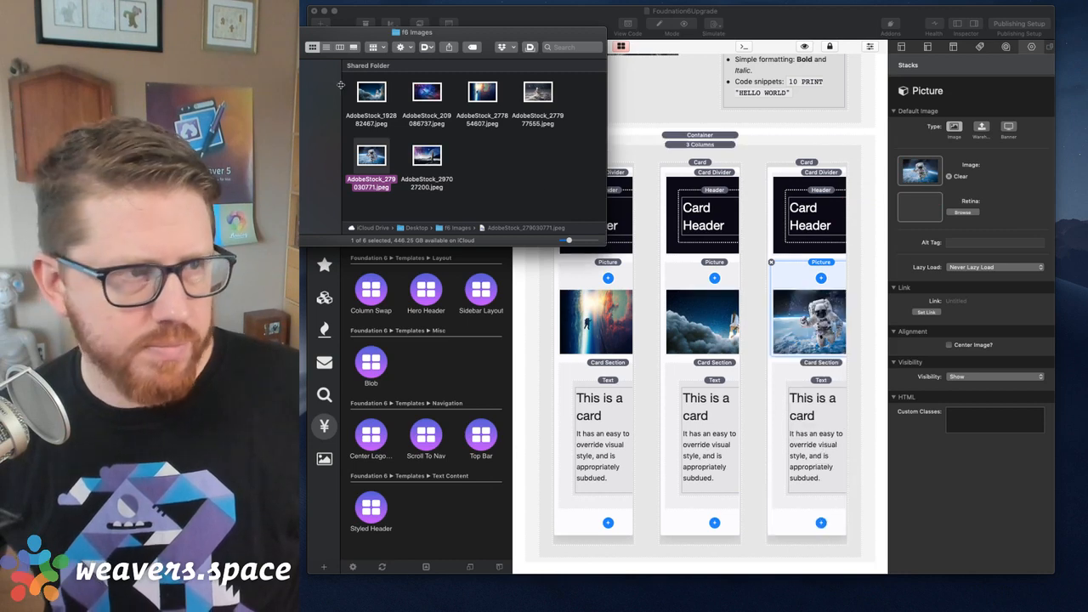
{"action": "key", "text": "super+w"}
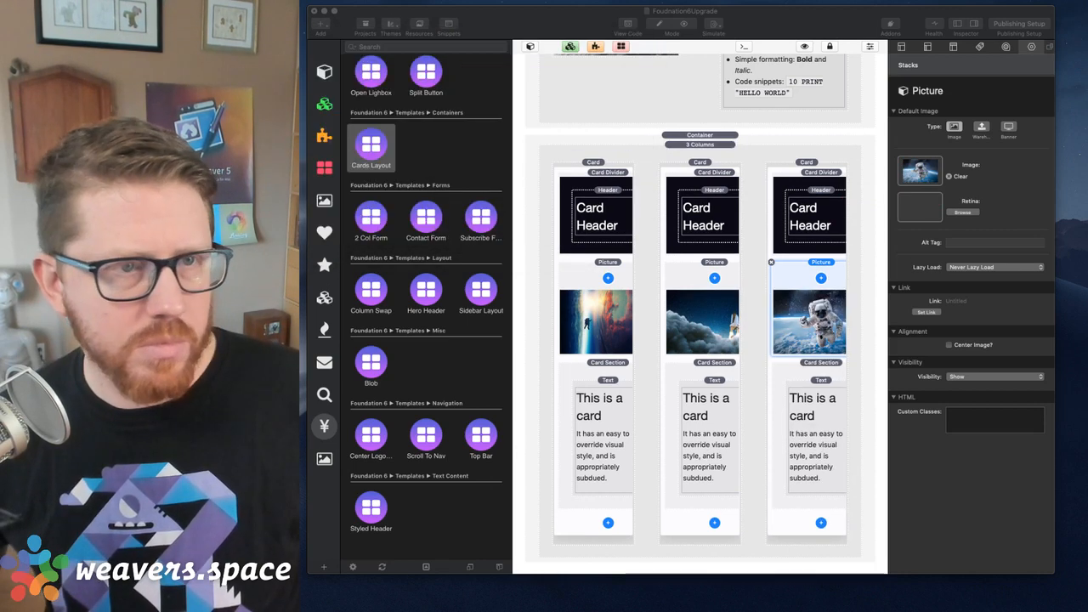
{"action": "left_click", "coordinate": [775, 22]}
{"action": "key", "text": "super+r"}
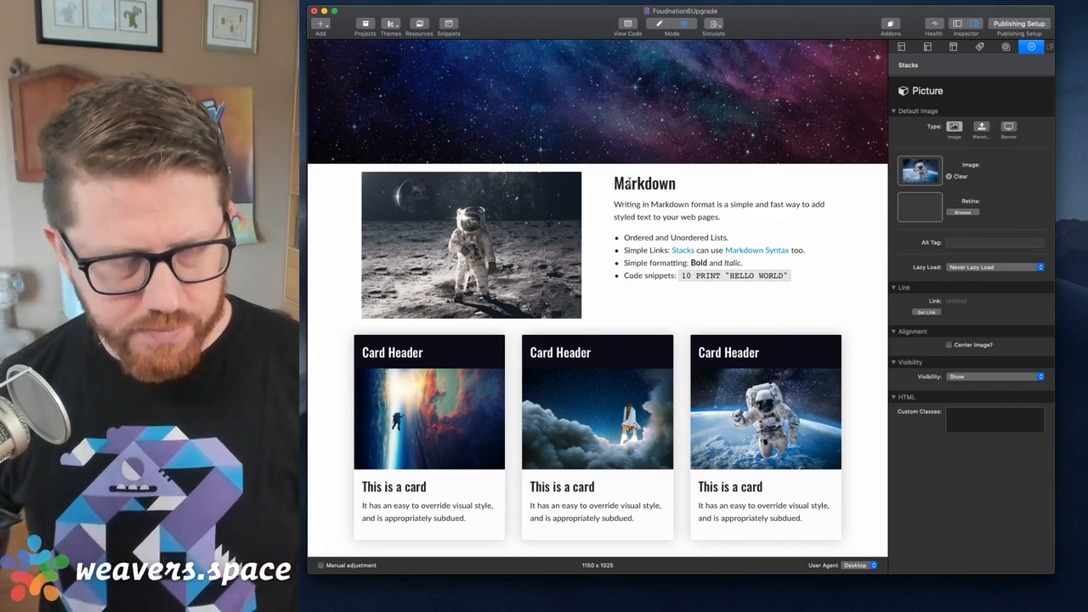
- Return to edit mode and set the HTML tag of the two-column picture and text section's container to section
{"action": "key", "text": "super+r"}
{"action": "scroll", "coordinate": [629, 179], "scroll_direction": "up", "scroll_amount": 8}
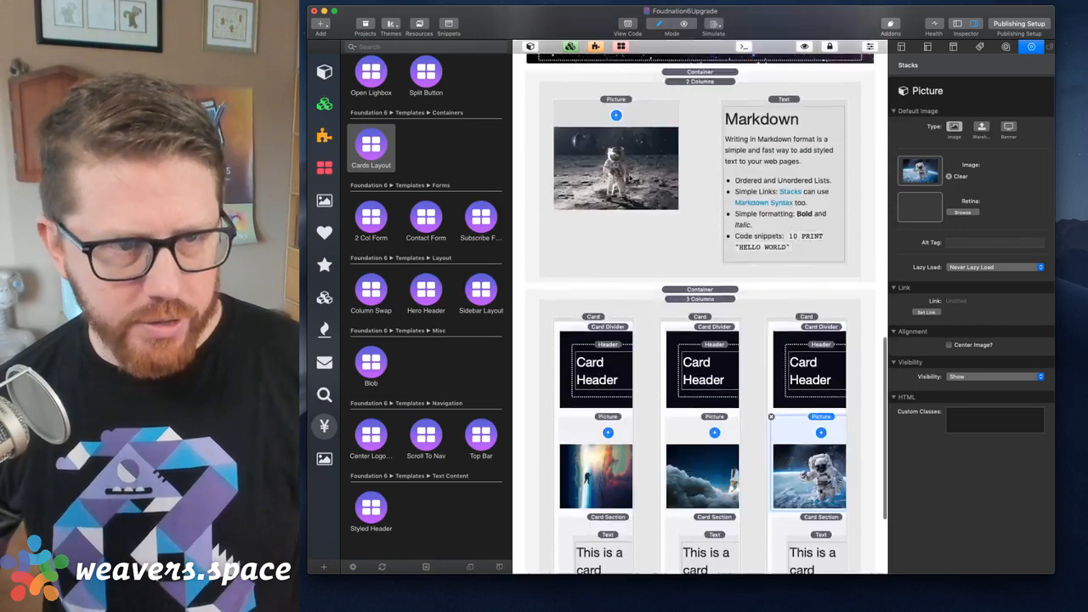
{"action": "scroll", "coordinate": [630, 180], "scroll_direction": "down", "scroll_amount": 1}
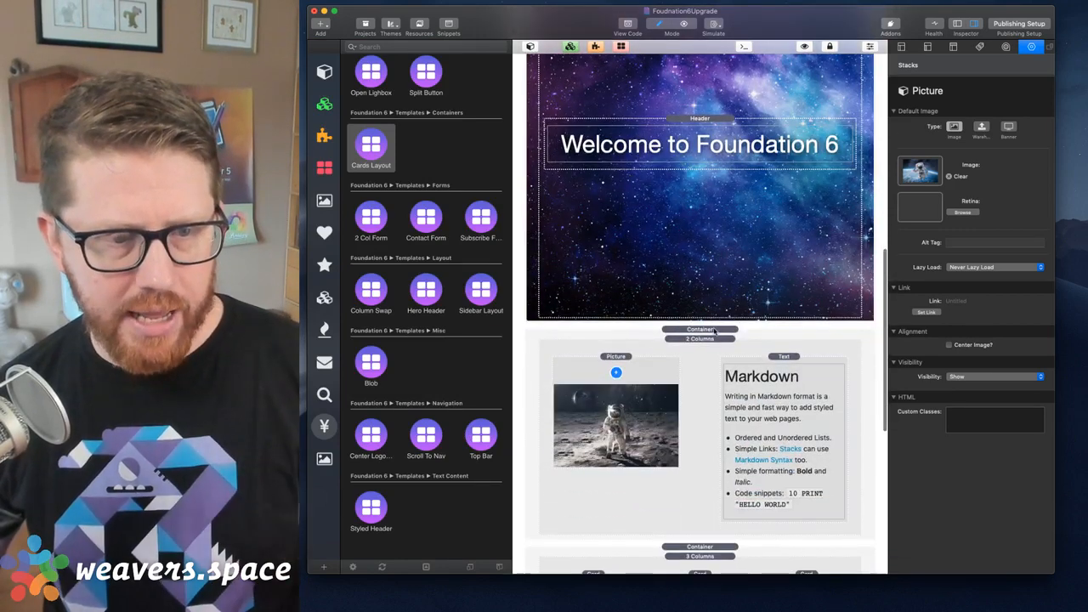
{"action": "left_click", "coordinate": [715, 331]}
{"action": "scroll", "coordinate": [714, 332], "scroll_direction": "down", "scroll_amount": 4}
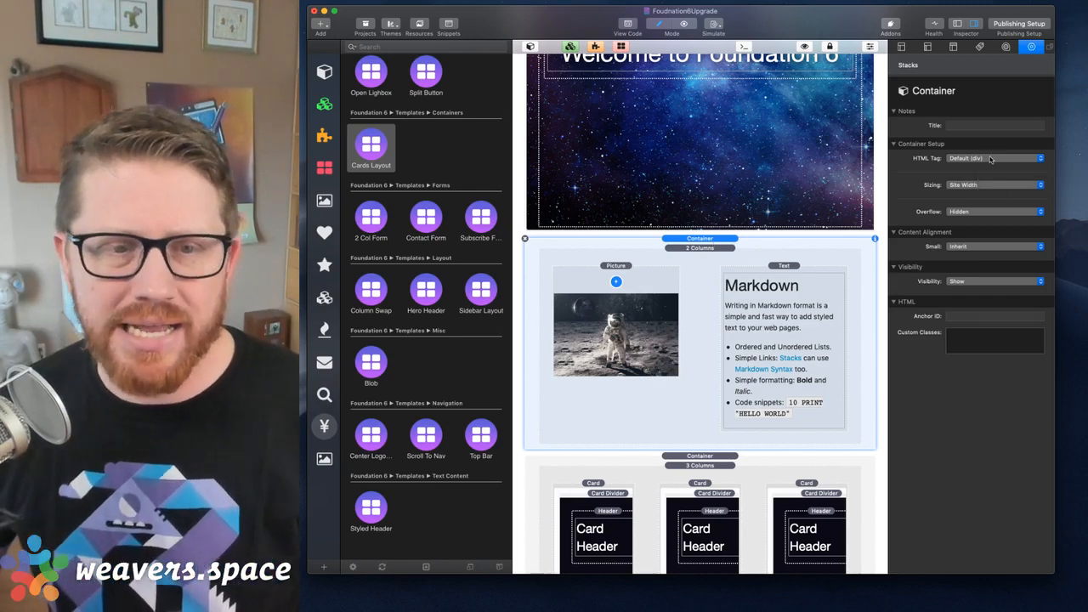
{"action": "left_click", "coordinate": [990, 160]}
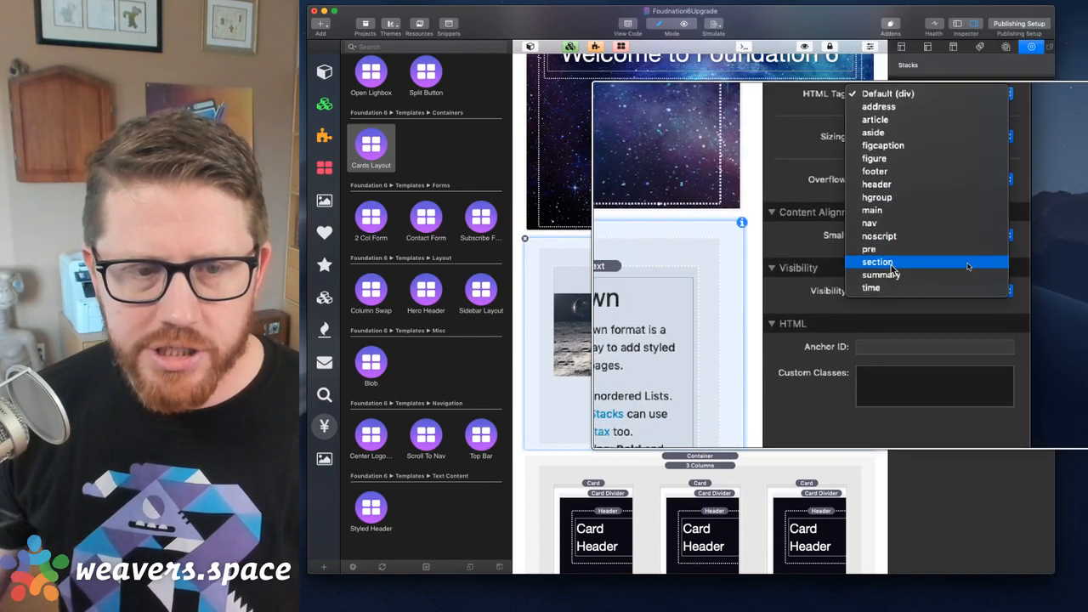
{"action": "left_click", "coordinate": [890, 265]}
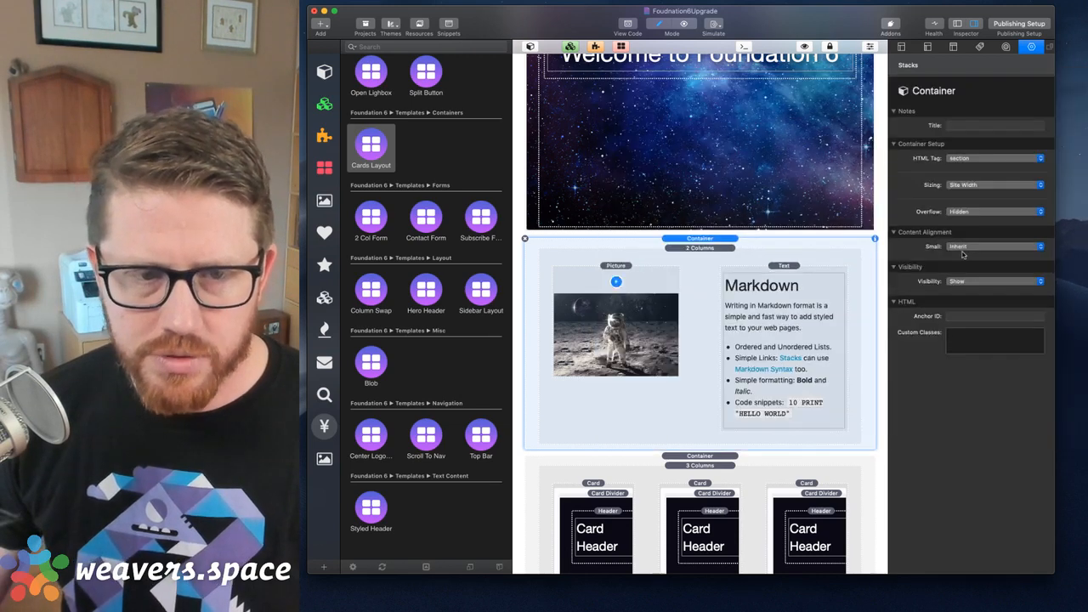
- Set the HTML tag of the container around the three-column card section to section
{"action": "left_click", "coordinate": [717, 455]}
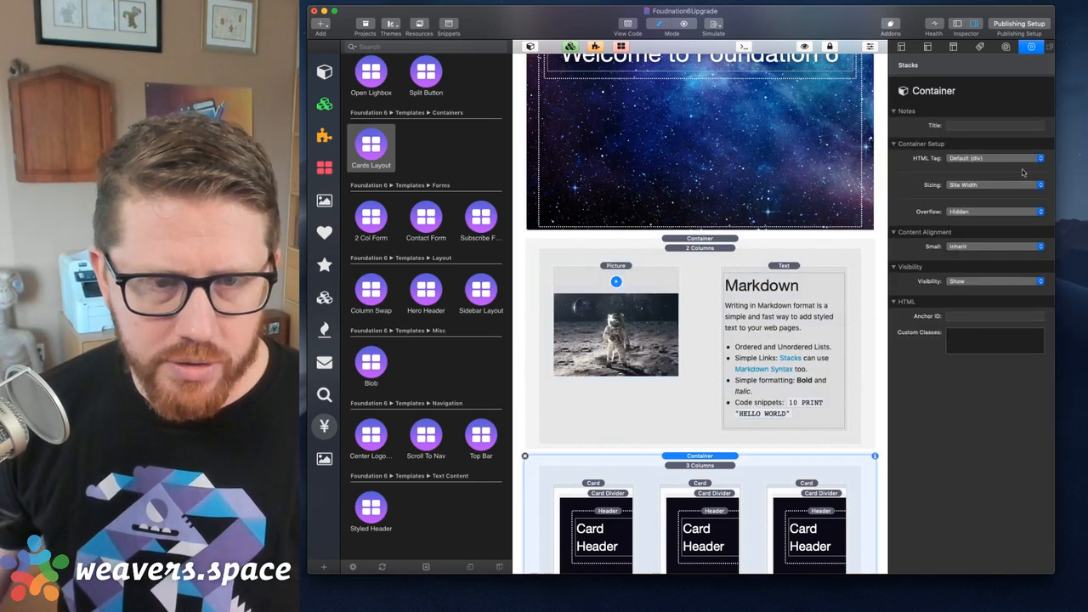
{"action": "left_click", "coordinate": [968, 159]}
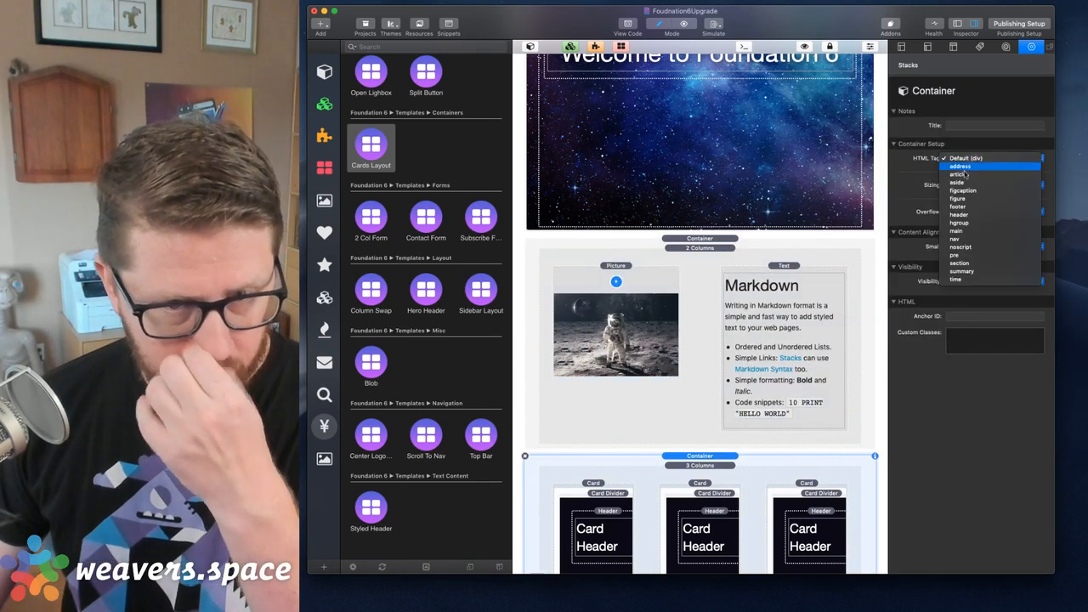
{"action": "left_click", "coordinate": [966, 264]}
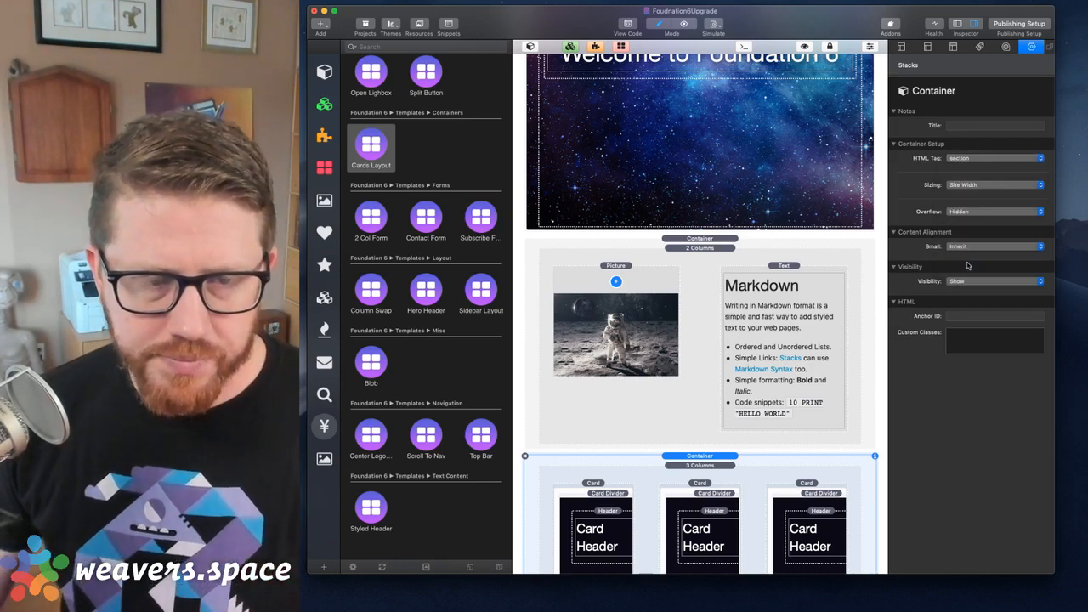
- Set the HTML tag of the Welcome to Foundation 6 banner's container to header
{"action": "scroll", "coordinate": [793, 240], "scroll_direction": "up", "scroll_amount": 10}
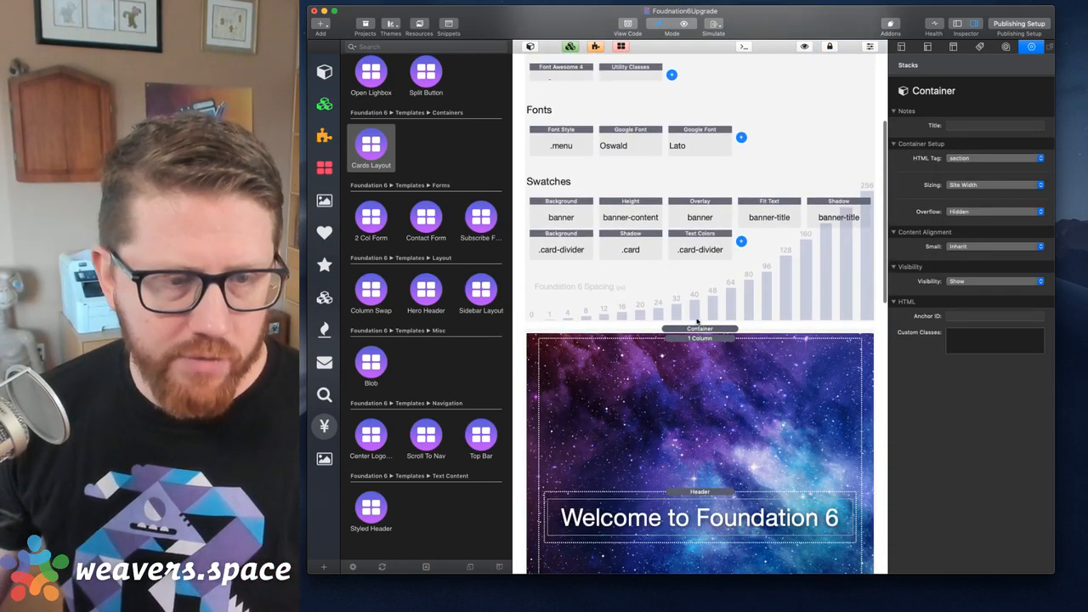
{"action": "left_click", "coordinate": [694, 327]}
{"action": "scroll", "coordinate": [718, 200], "scroll_direction": "down", "scroll_amount": 3}
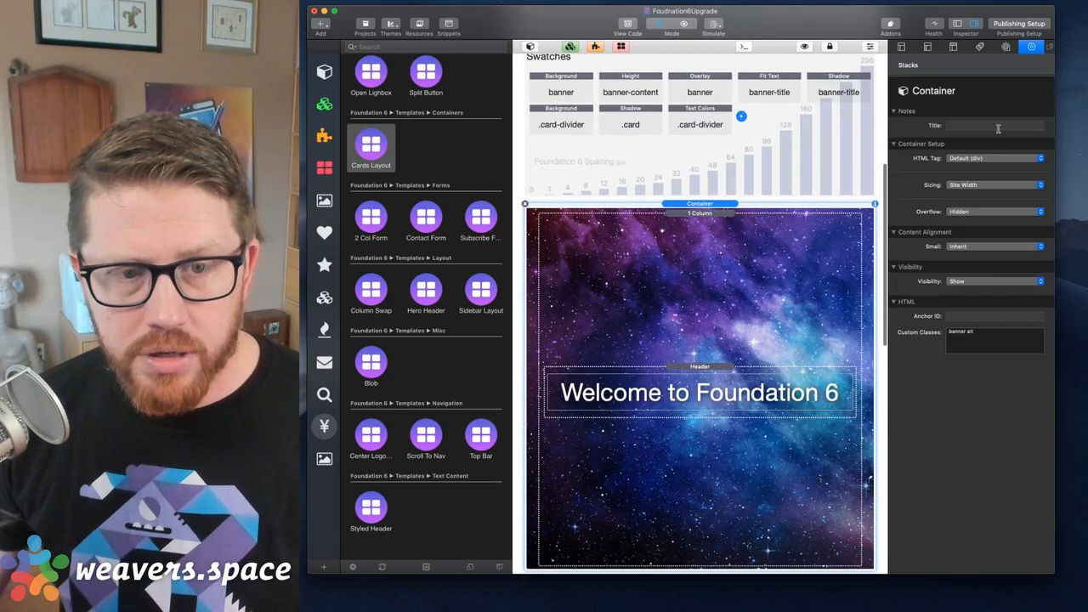
{"action": "left_click", "coordinate": [969, 160]}
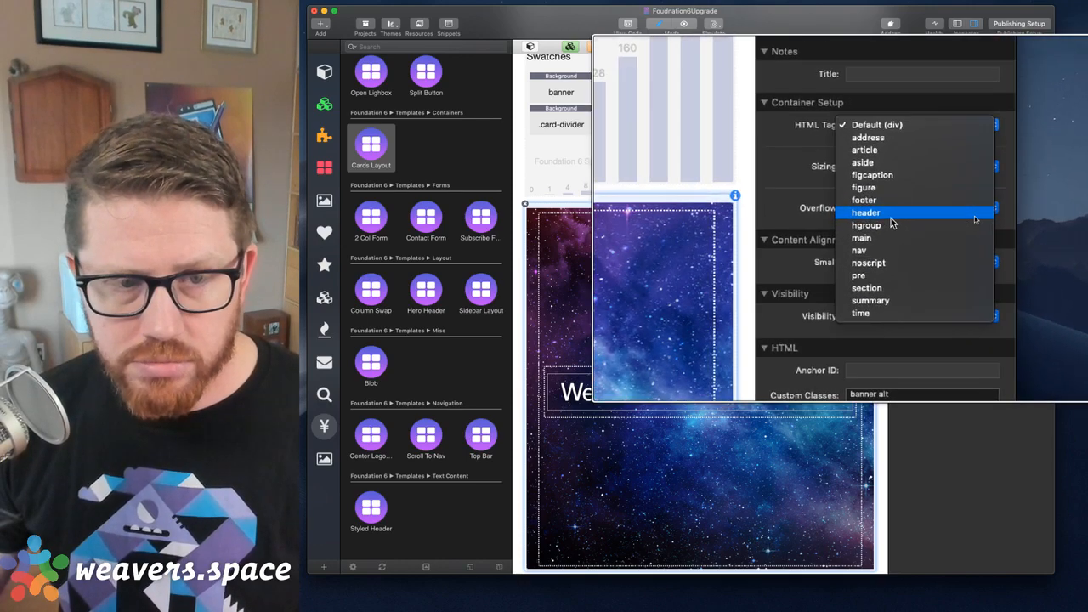
{"action": "left_click", "coordinate": [891, 218]}
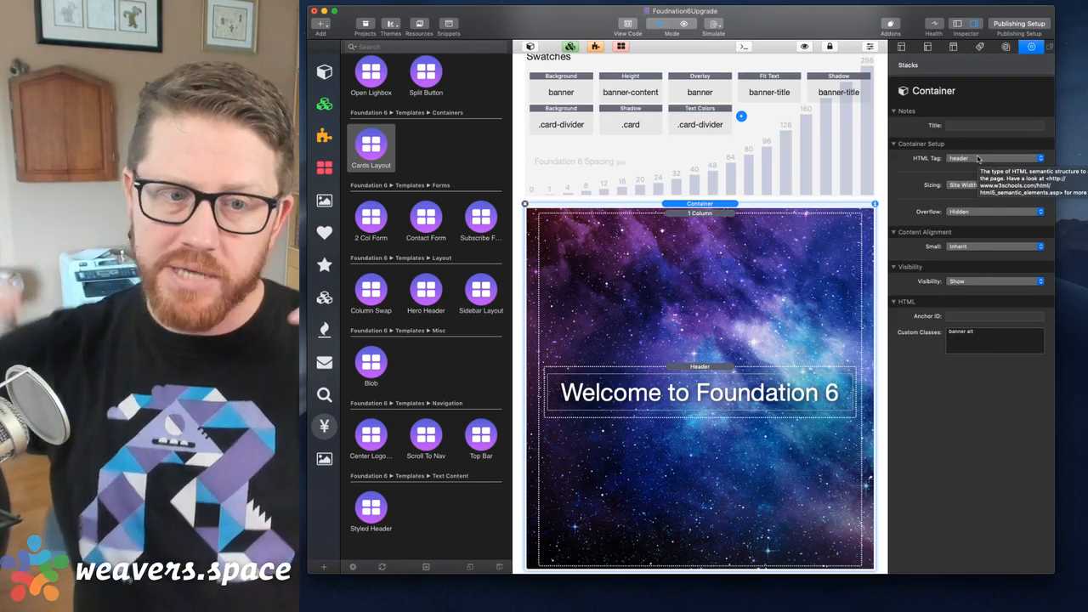
- Review the HTML tag setting of the two-column section's container and look over the card section below it
{"action": "scroll", "coordinate": [717, 317], "scroll_direction": "down", "scroll_amount": 3}
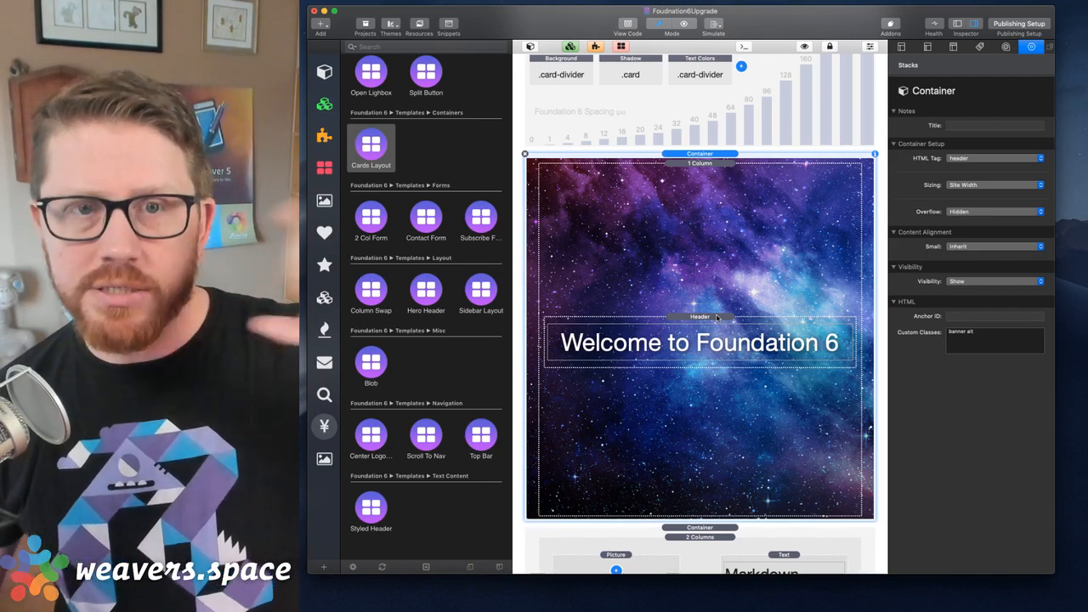
{"action": "scroll", "coordinate": [716, 317], "scroll_direction": "down", "scroll_amount": 5}
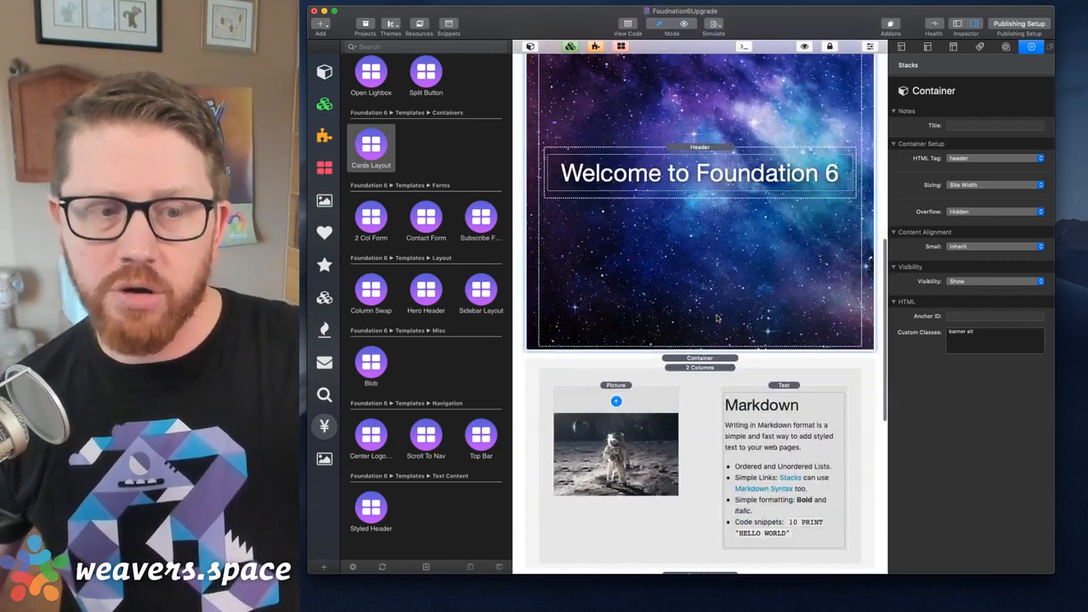
{"action": "left_click", "coordinate": [707, 359]}
{"action": "scroll", "coordinate": [711, 292], "scroll_direction": "down", "scroll_amount": 4}
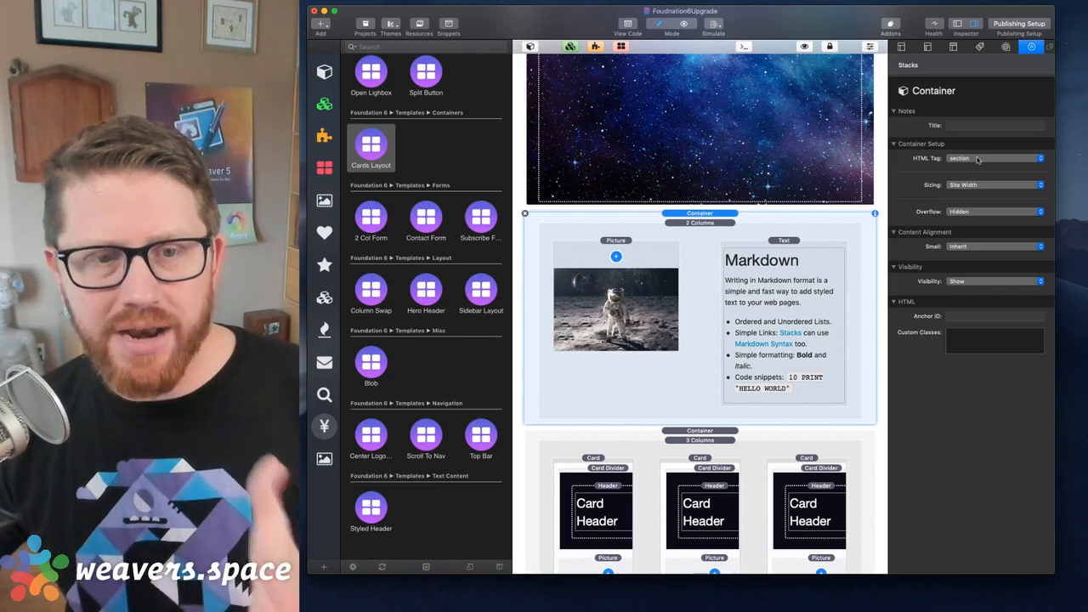
{"action": "scroll", "coordinate": [748, 327], "scroll_direction": "down", "scroll_amount": 5}
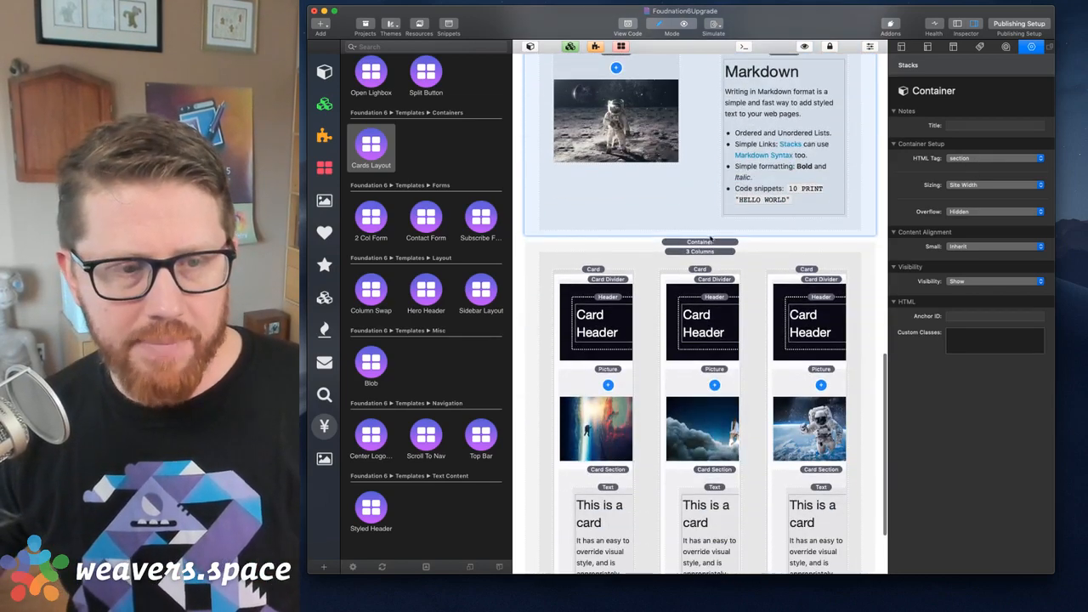
{"action": "left_click", "coordinate": [746, 324]}
{"action": "scroll", "coordinate": [775, 232], "scroll_direction": "up", "scroll_amount": 1}
- Add a Padding swatch to the page's Swatches area
{"action": "scroll", "coordinate": [775, 232], "scroll_direction": "up", "scroll_amount": 15}
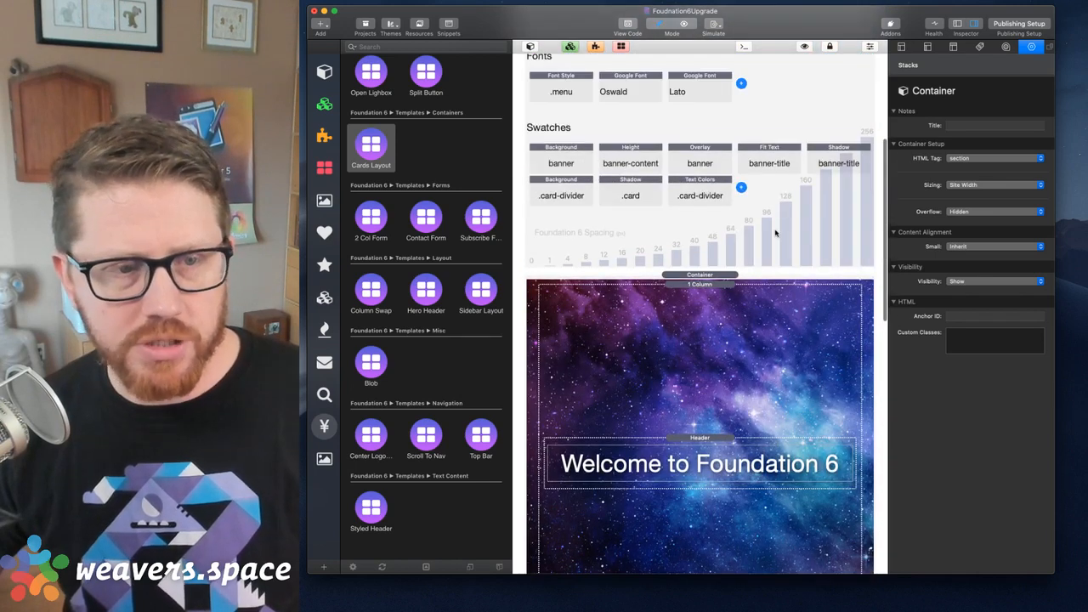
{"action": "left_click", "coordinate": [742, 186]}
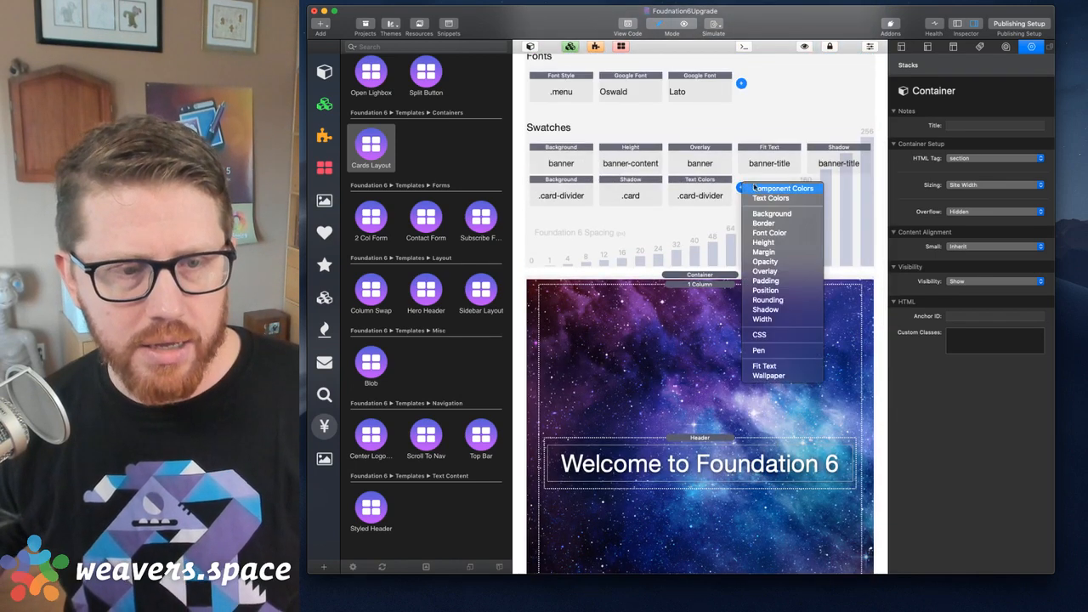
{"action": "left_click", "coordinate": [765, 280]}
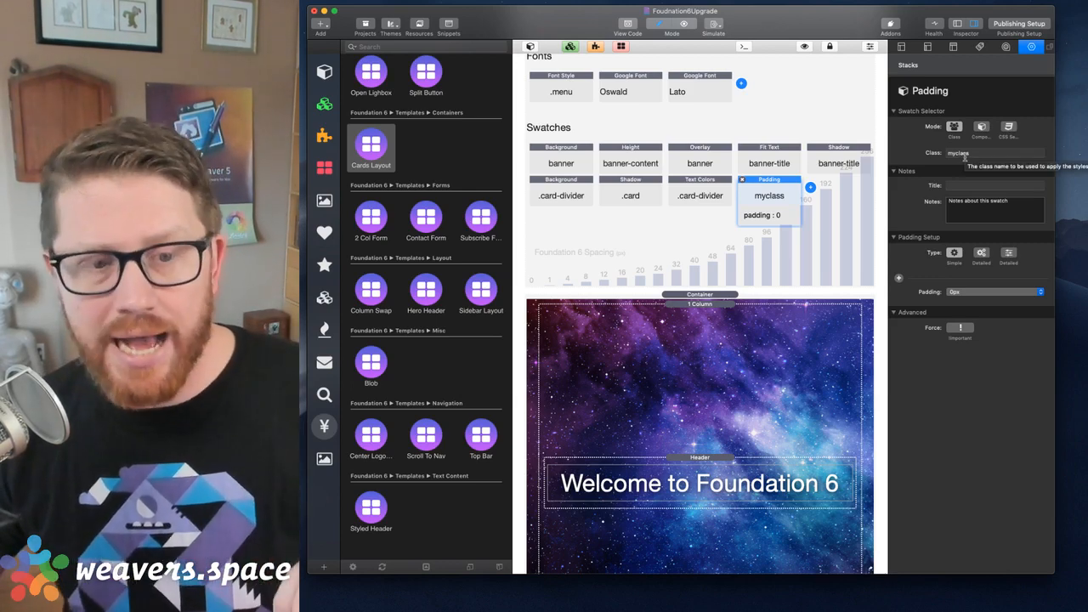
- Check the two-column container's settings, and switch the new Padding swatch's selector mode from class to CSS selector
{"action": "scroll", "coordinate": [877, 327], "scroll_direction": "down", "scroll_amount": 2}
{"action": "scroll", "coordinate": [858, 329], "scroll_direction": "down", "scroll_amount": 10}
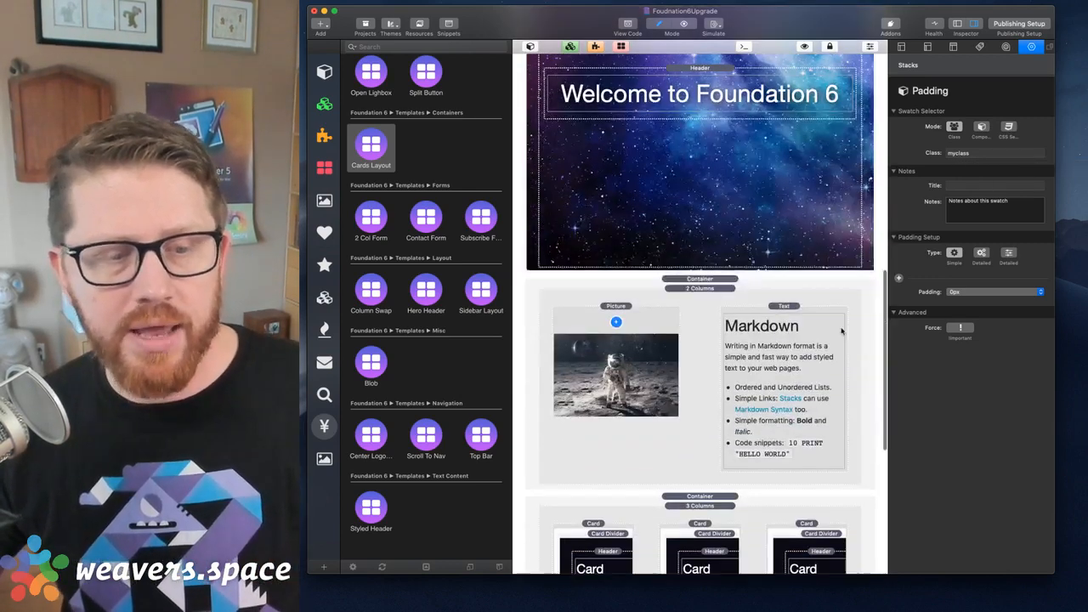
{"action": "left_click", "coordinate": [723, 279]}
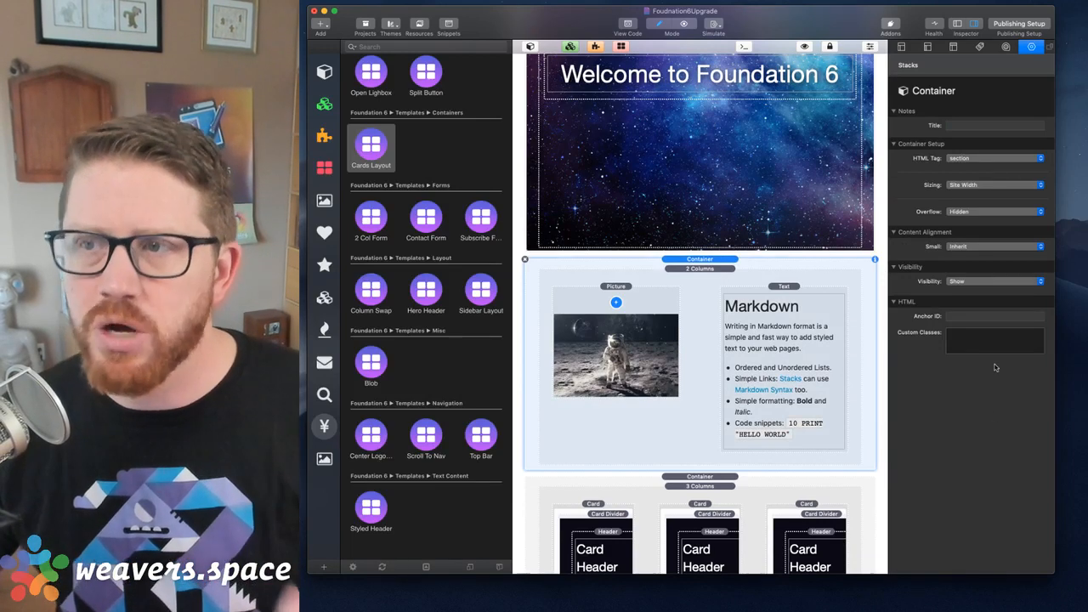
{"action": "scroll", "coordinate": [773, 202], "scroll_direction": "up", "scroll_amount": 11}
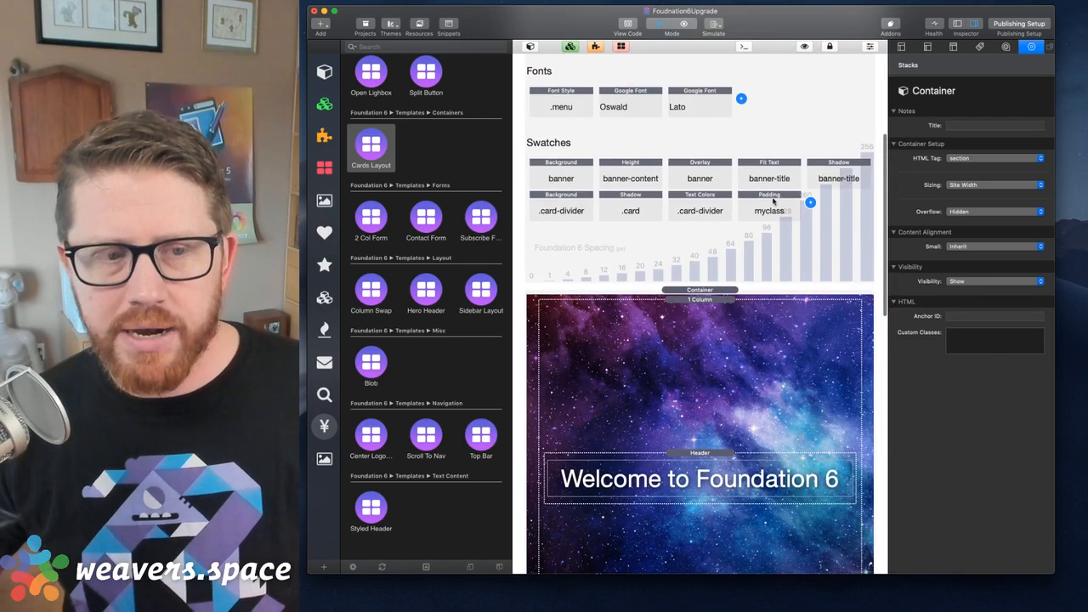
{"action": "left_click", "coordinate": [774, 201]}
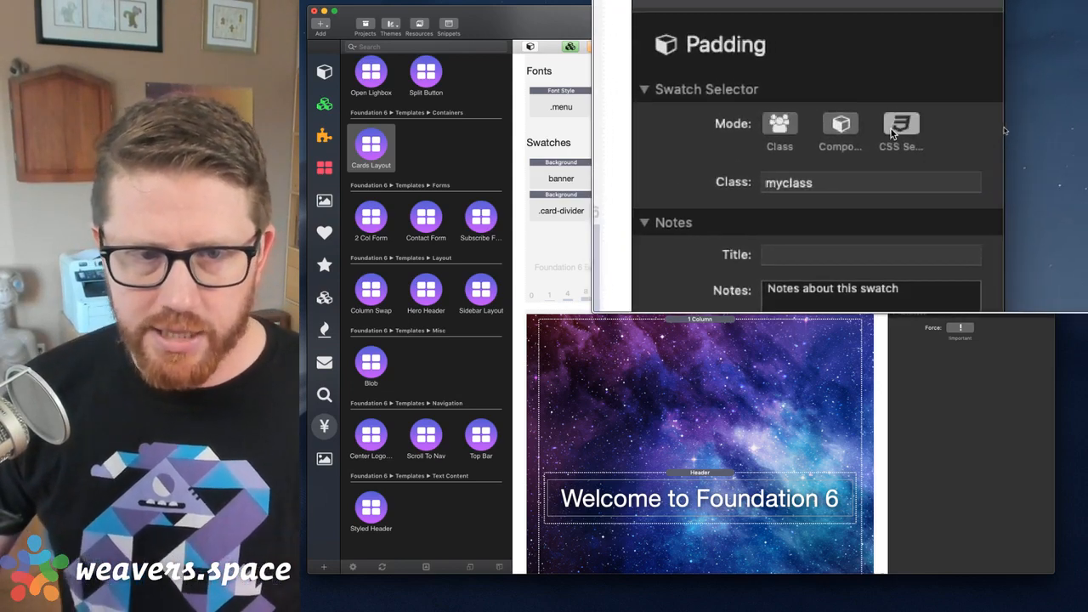
{"action": "left_click", "coordinate": [890, 128]}
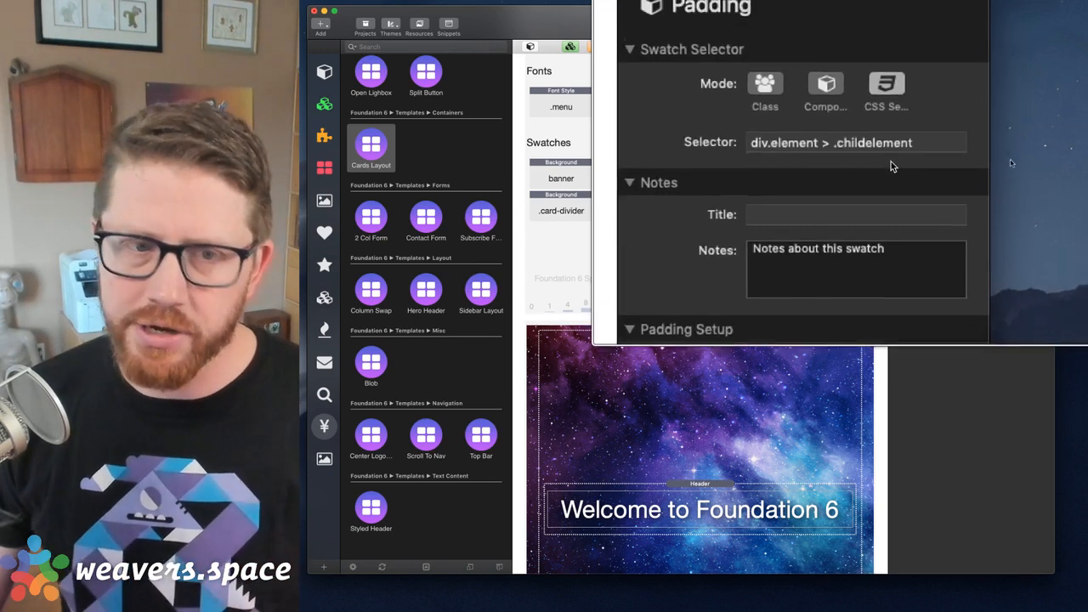
- Set the Padding swatch's CSS selector to section
{"action": "left_click", "coordinate": [891, 149]}
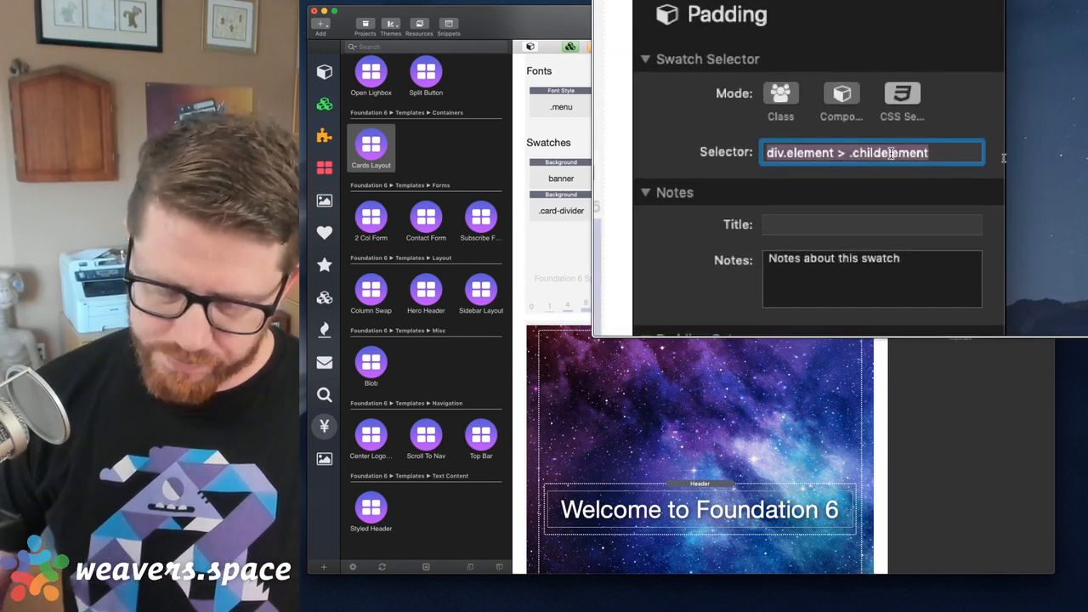
{"action": "key", "text": "BackSpace"}
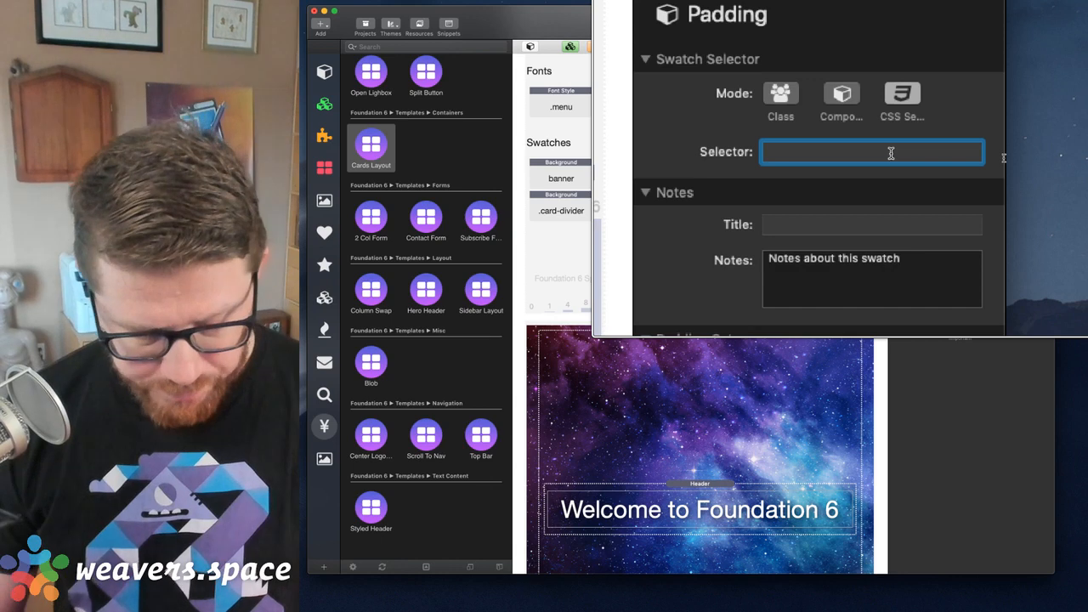
{"action": "type", "text": "section"}
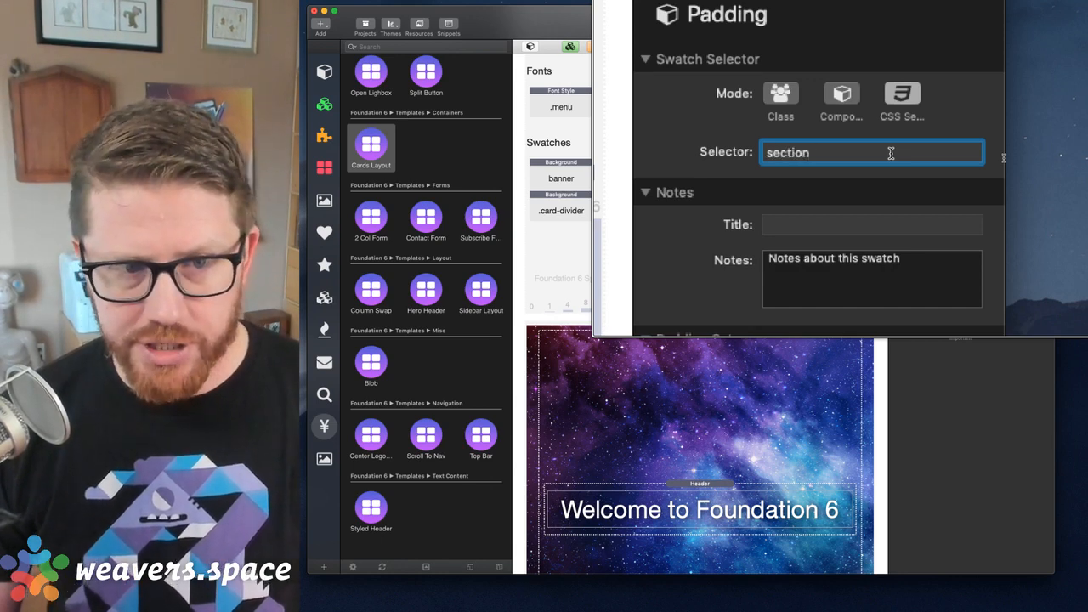
{"action": "key", "text": "Tab"}
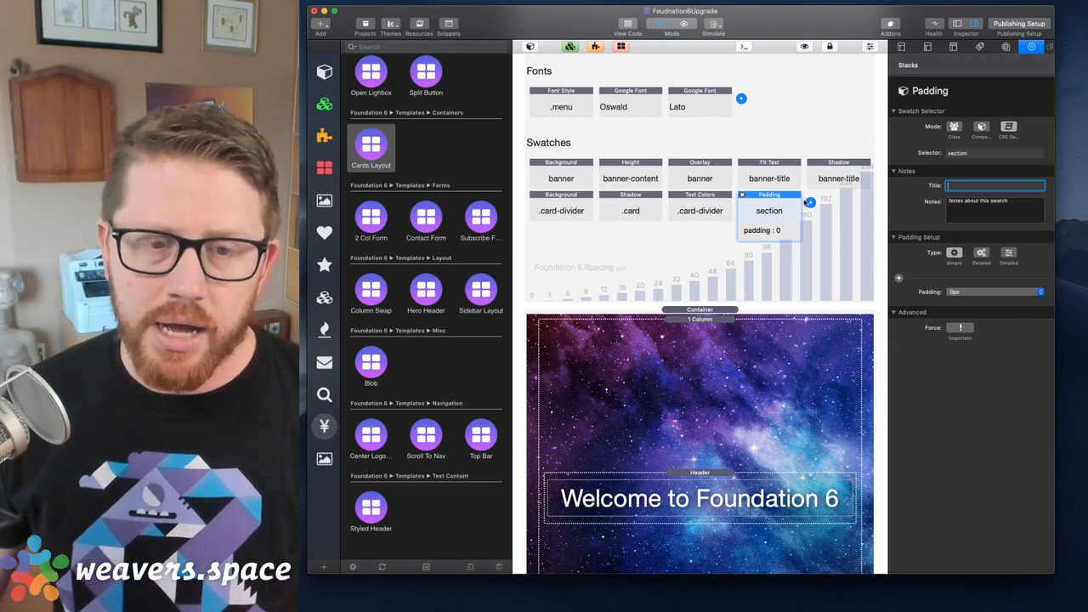
- Switch the section padding swatch to detailed per-side padding and set both top and bottom to 48px
{"action": "left_click", "coordinate": [981, 252]}
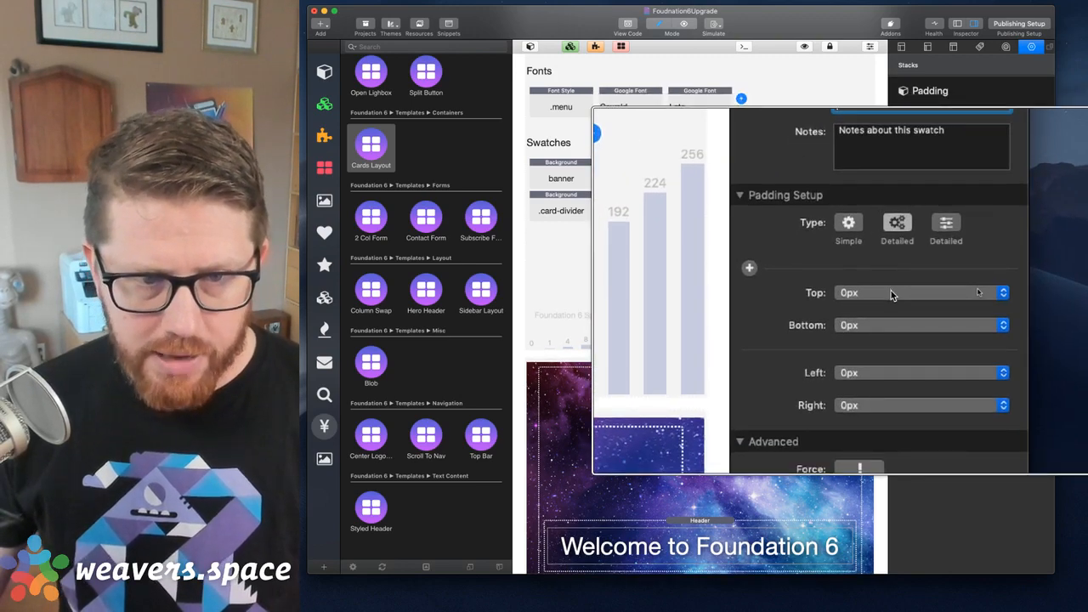
{"action": "left_click", "coordinate": [891, 291]}
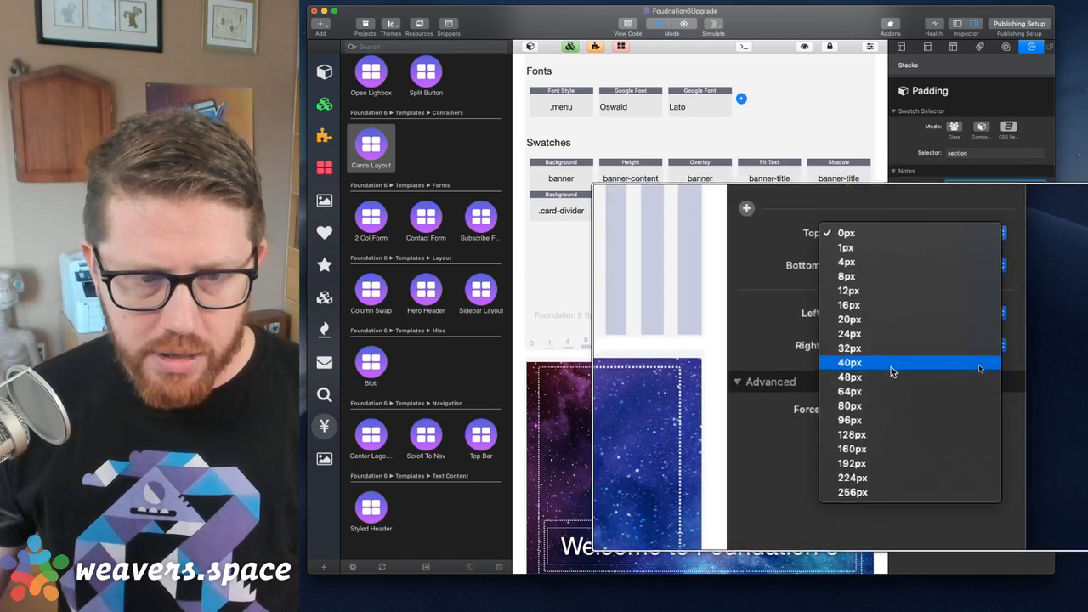
{"action": "left_click", "coordinate": [891, 374]}
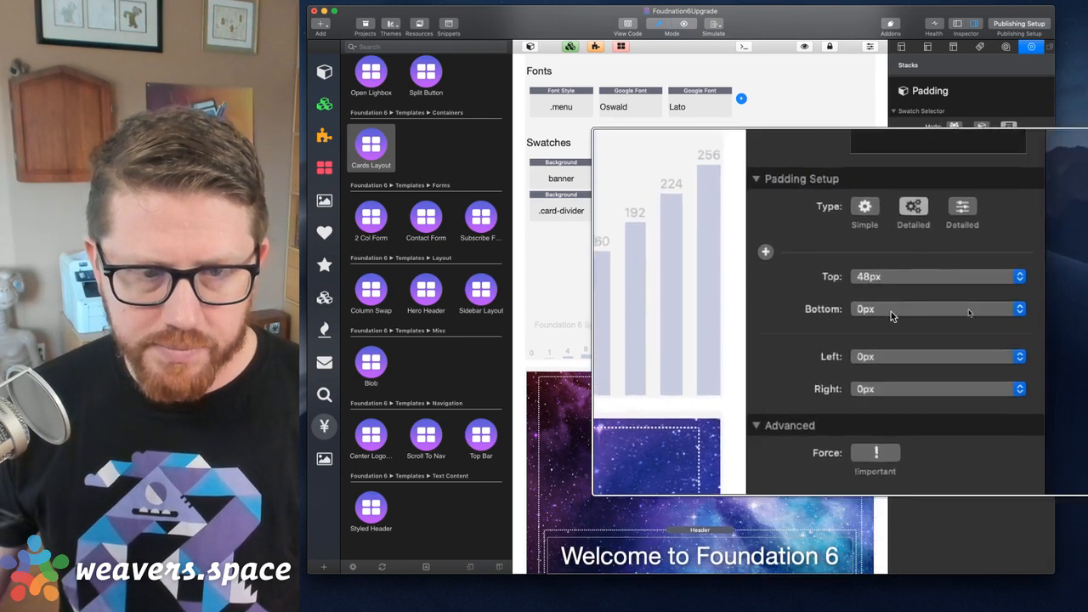
{"action": "left_click", "coordinate": [891, 309]}
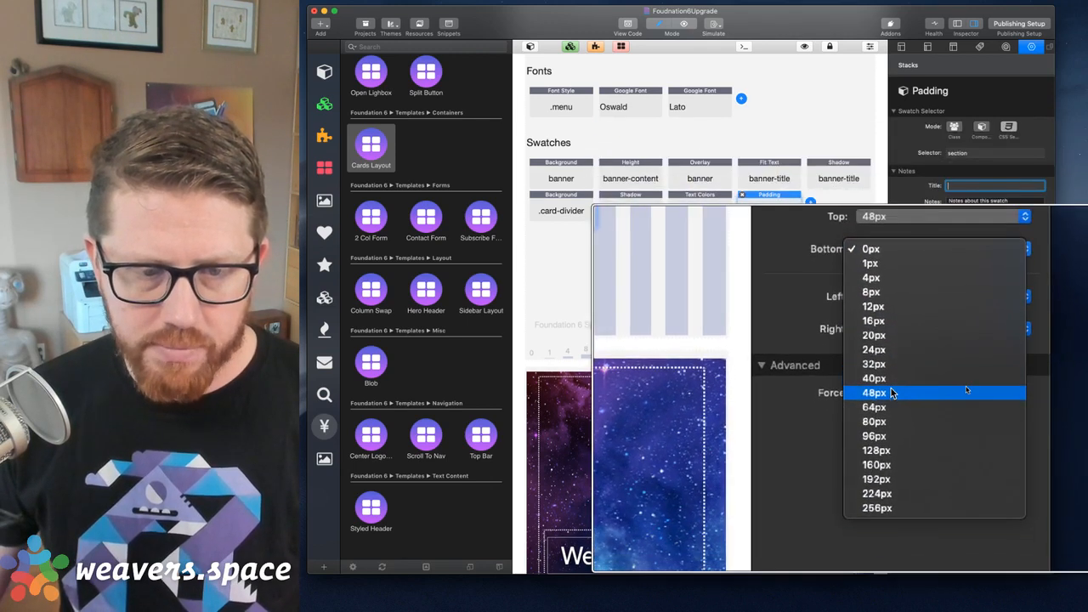
{"action": "left_click", "coordinate": [893, 391]}
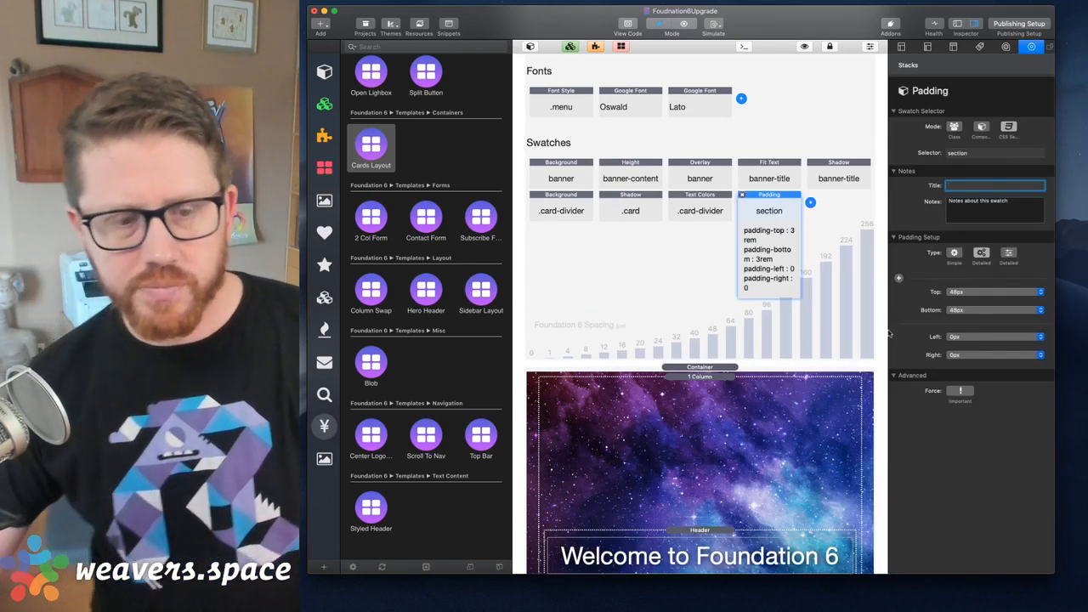
{"action": "left_click", "coordinate": [724, 333]}
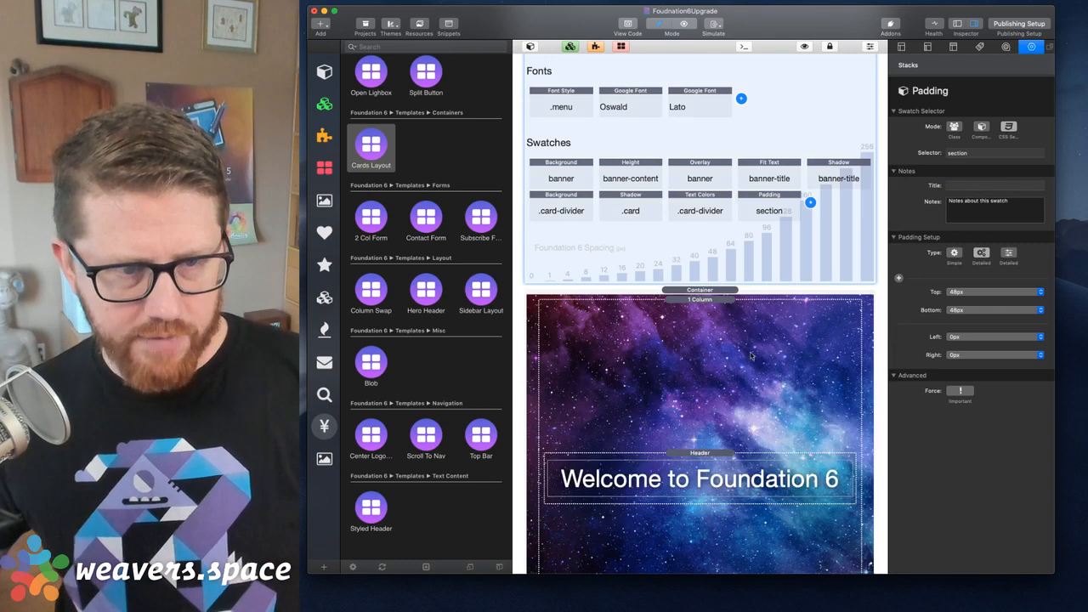
- Preview the page and check the vertical spacing around the Markdown and cards sections, then return to editing
{"action": "scroll", "coordinate": [724, 333], "scroll_direction": "down", "scroll_amount": 10}
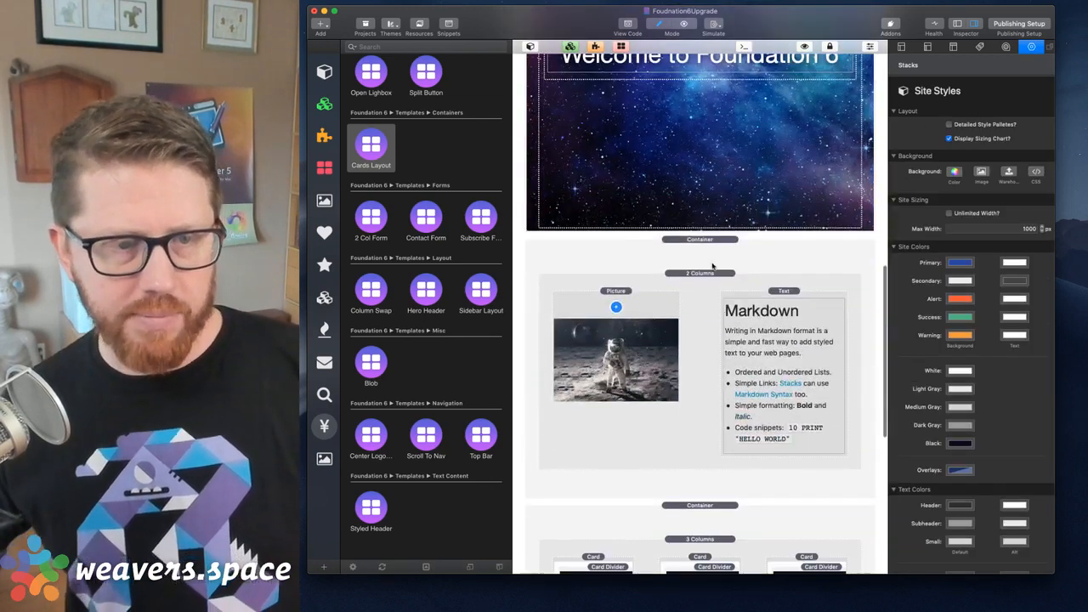
{"action": "left_click", "coordinate": [708, 249]}
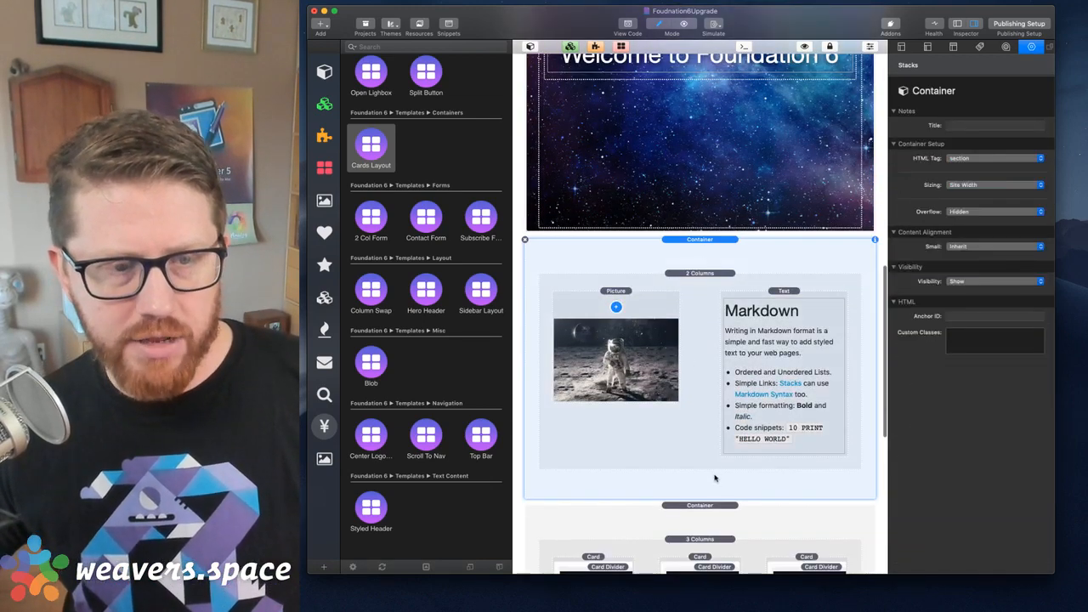
{"action": "key", "text": "super+r"}
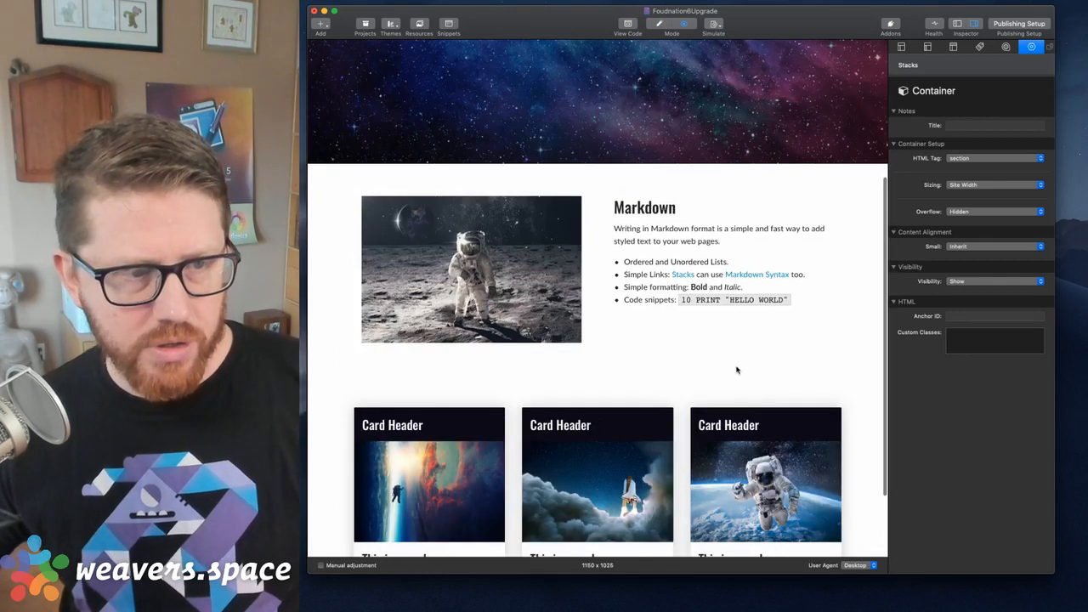
{"action": "scroll", "coordinate": [737, 370], "scroll_direction": "down", "scroll_amount": 2}
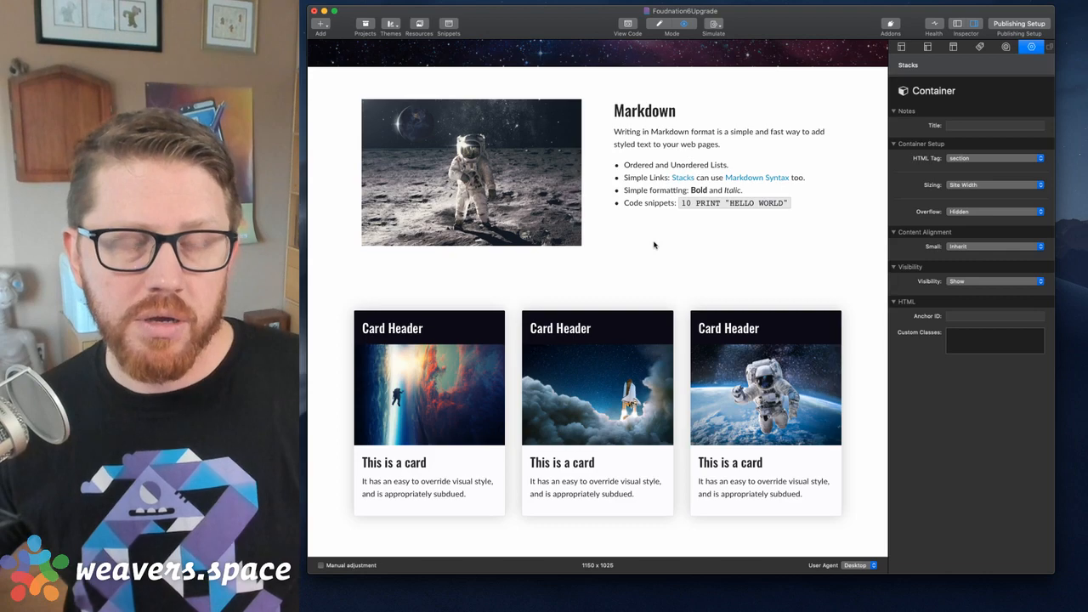
{"action": "scroll", "coordinate": [653, 245], "scroll_direction": "up", "scroll_amount": 2}
{"action": "scroll", "coordinate": [654, 245], "scroll_direction": "up", "scroll_amount": 5}
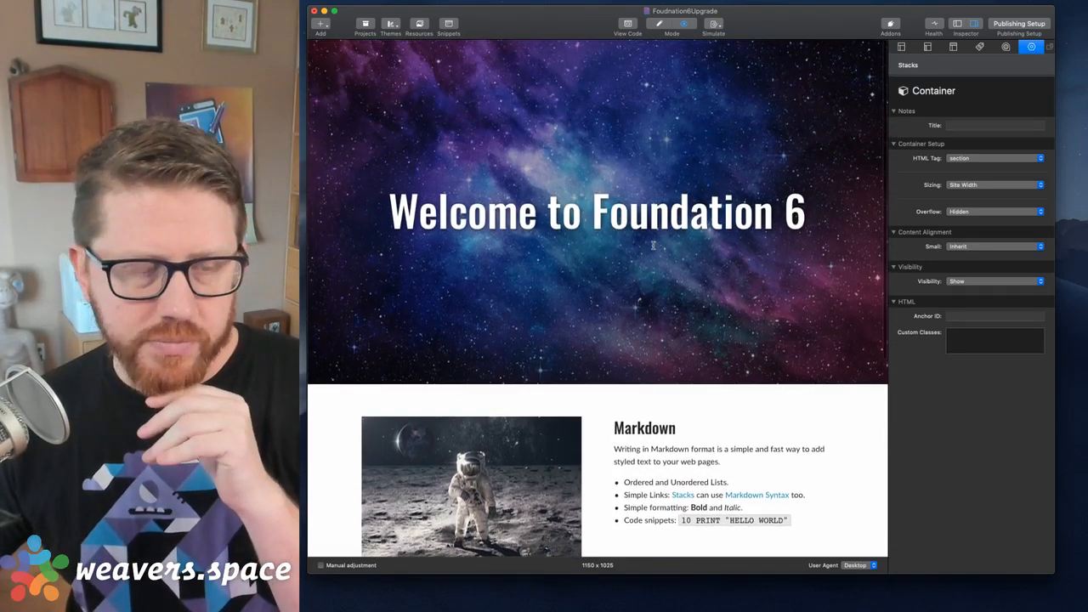
{"action": "scroll", "coordinate": [652, 280], "scroll_direction": "down", "scroll_amount": 5}
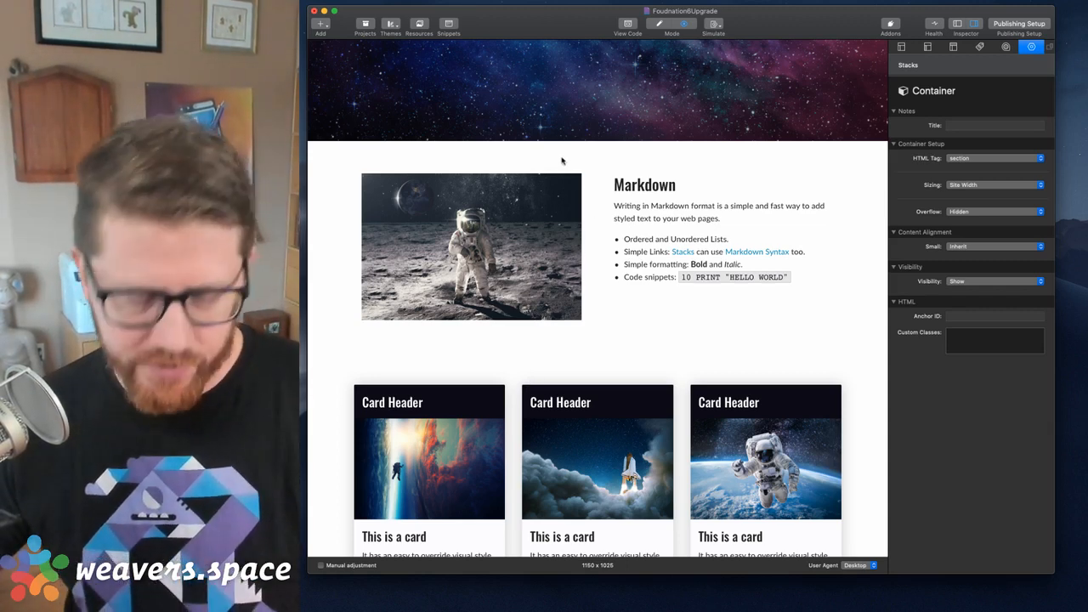
{"action": "key", "text": "super+r"}
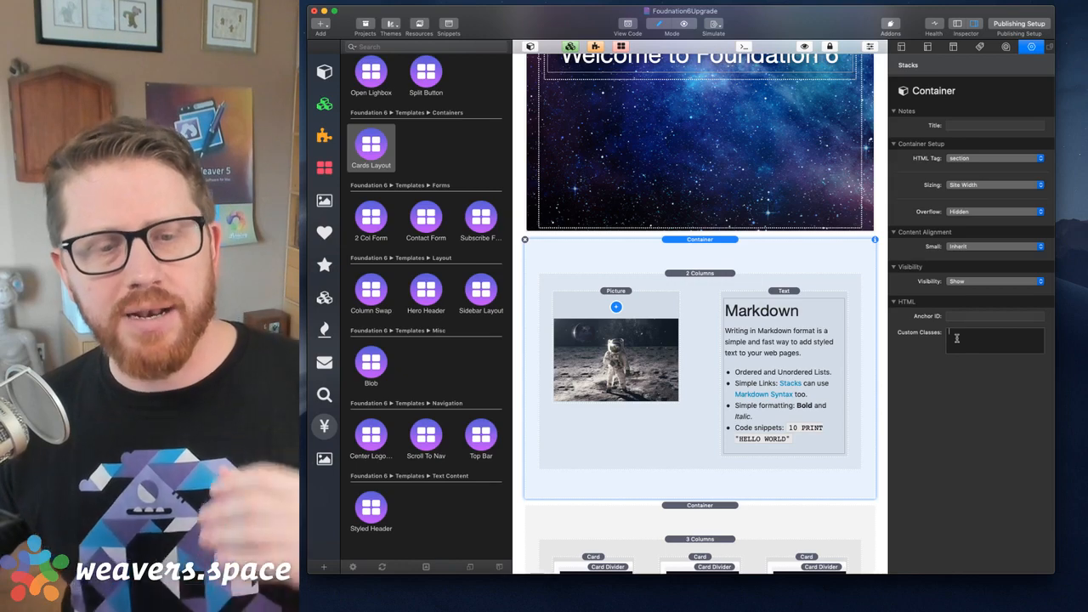
- Inspect the Utility Classes feature in the site styles and locate the Classes helper stack in the Foundation 6 library
{"action": "scroll", "coordinate": [728, 251], "scroll_direction": "up", "scroll_amount": 5}
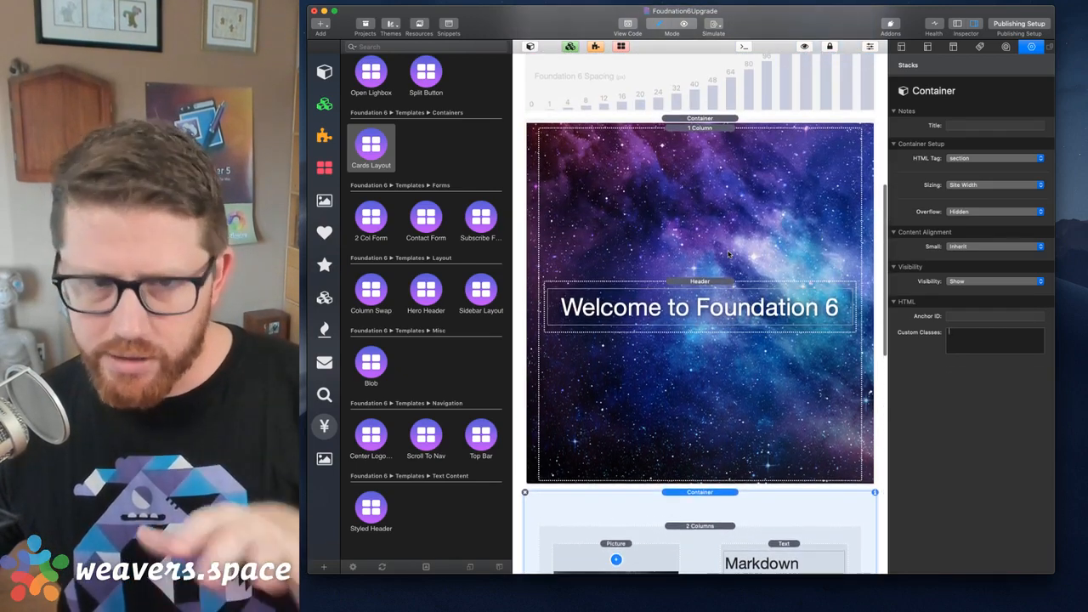
{"action": "scroll", "coordinate": [728, 252], "scroll_direction": "down", "scroll_amount": 5}
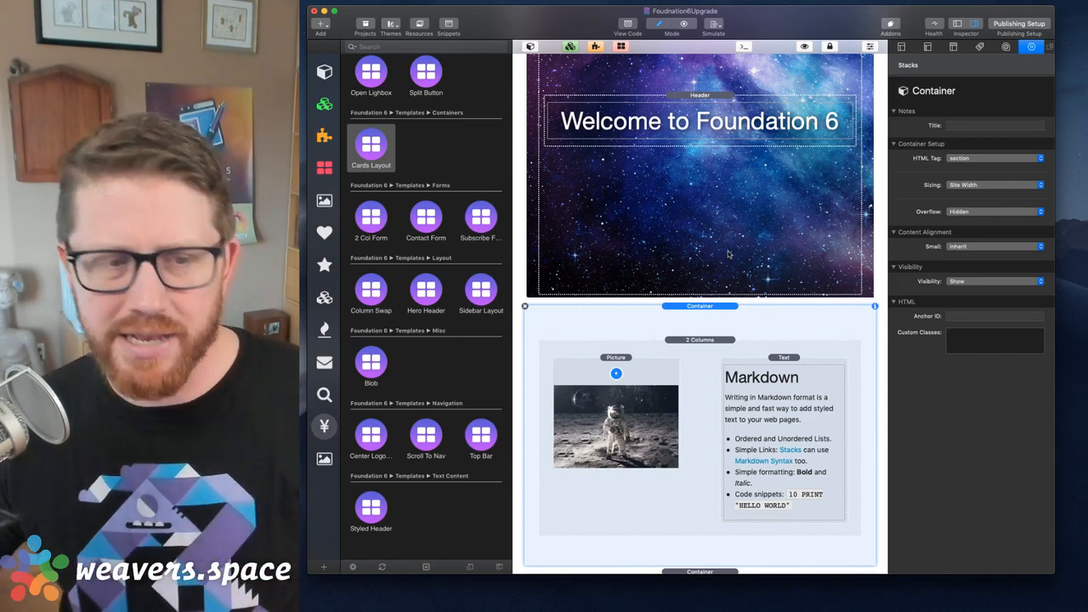
{"action": "scroll", "coordinate": [728, 253], "scroll_direction": "up", "scroll_amount": 10}
{"action": "scroll", "coordinate": [425, 297], "scroll_direction": "up", "scroll_amount": 10}
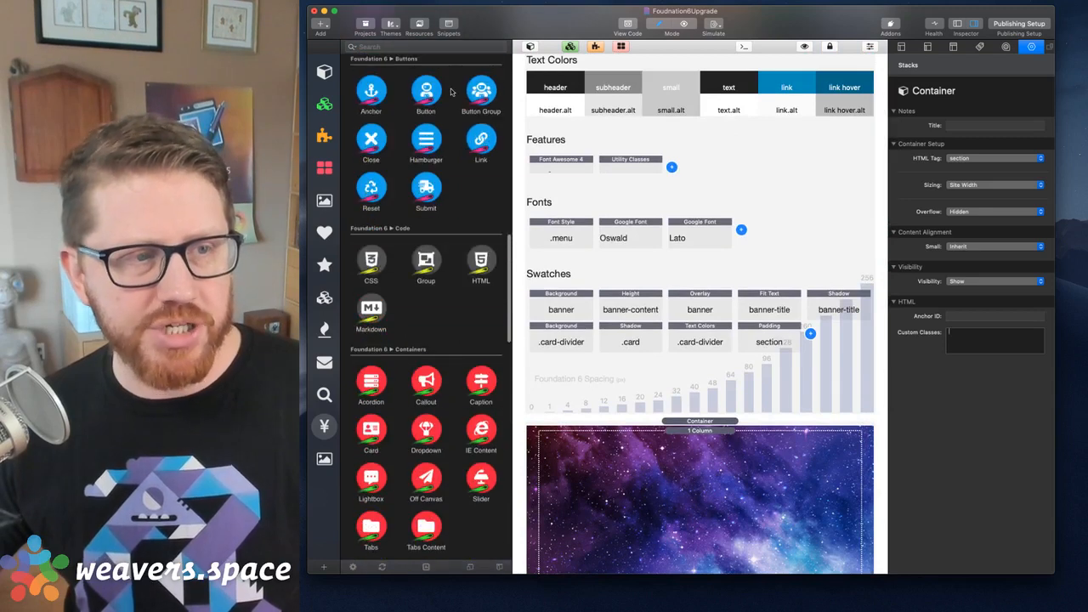
{"action": "left_click", "coordinate": [648, 165]}
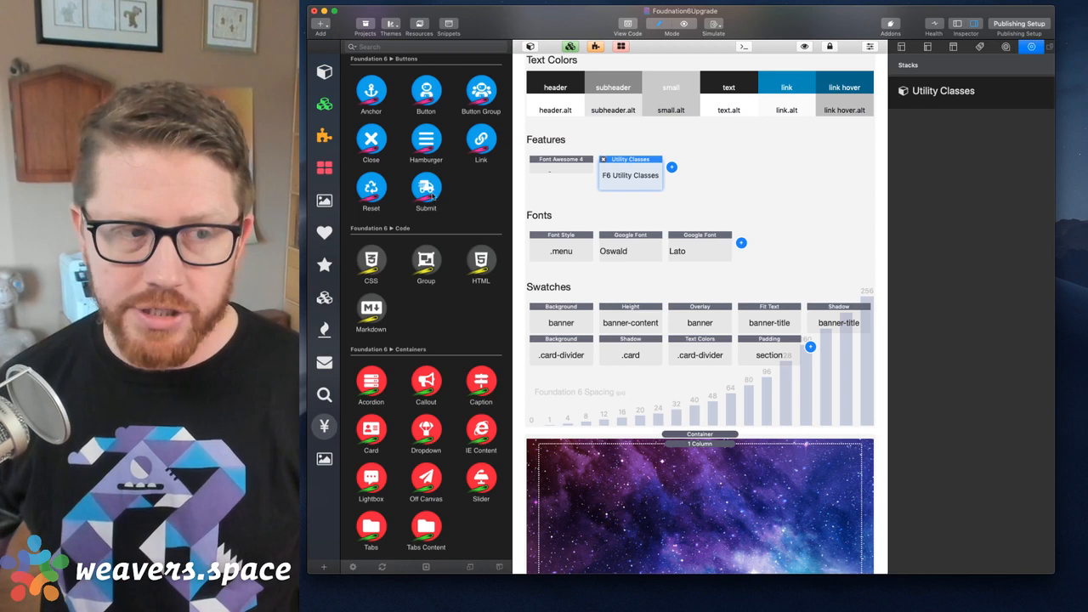
{"action": "scroll", "coordinate": [388, 168], "scroll_direction": "up", "scroll_amount": 10}
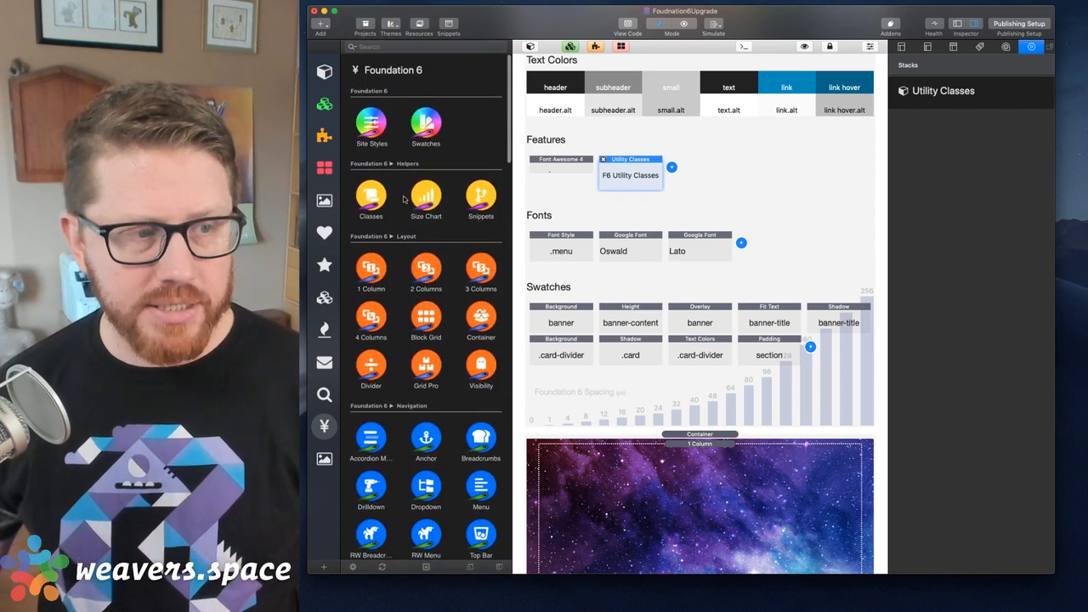
{"action": "left_click", "coordinate": [375, 196]}
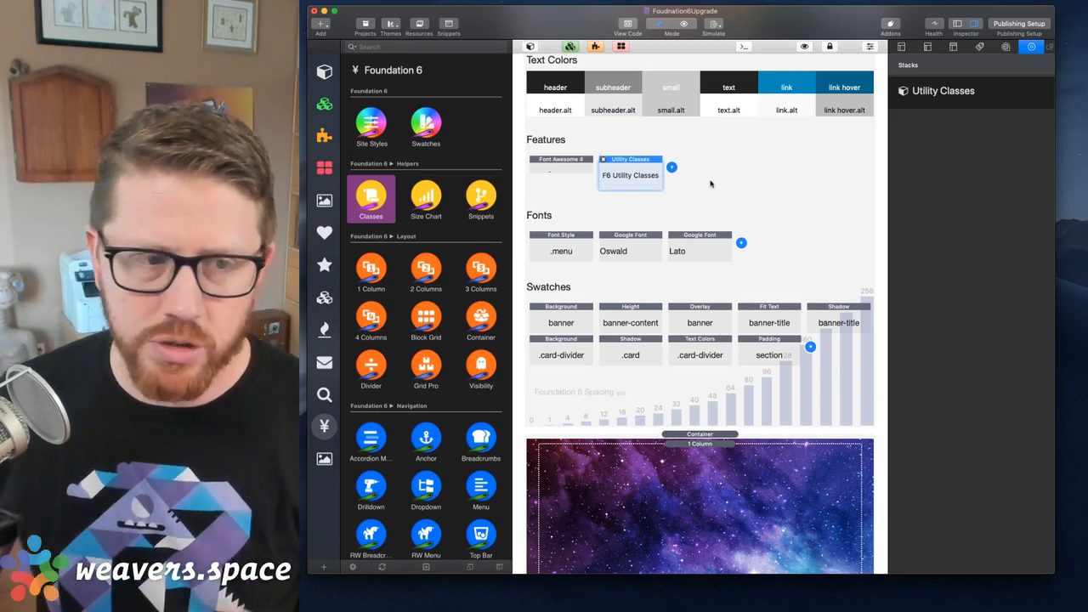
- Add the custom class pt:96 to the container holding the astronaut picture and Markdown text
{"action": "scroll", "coordinate": [710, 181], "scroll_direction": "down", "scroll_amount": 5}
{"action": "scroll", "coordinate": [711, 178], "scroll_direction": "down", "scroll_amount": 5}
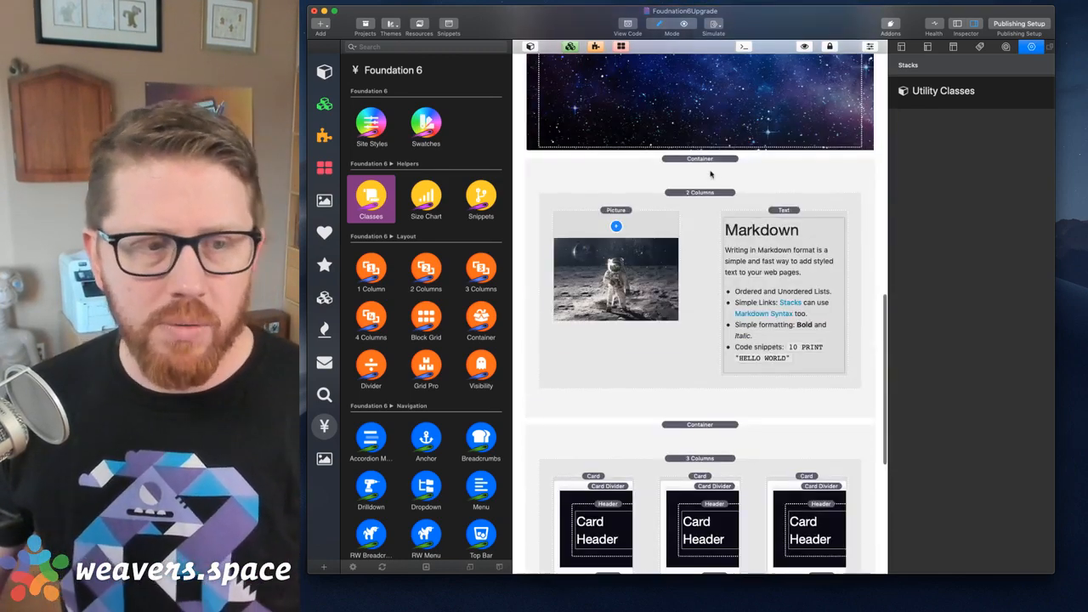
{"action": "left_click", "coordinate": [705, 151]}
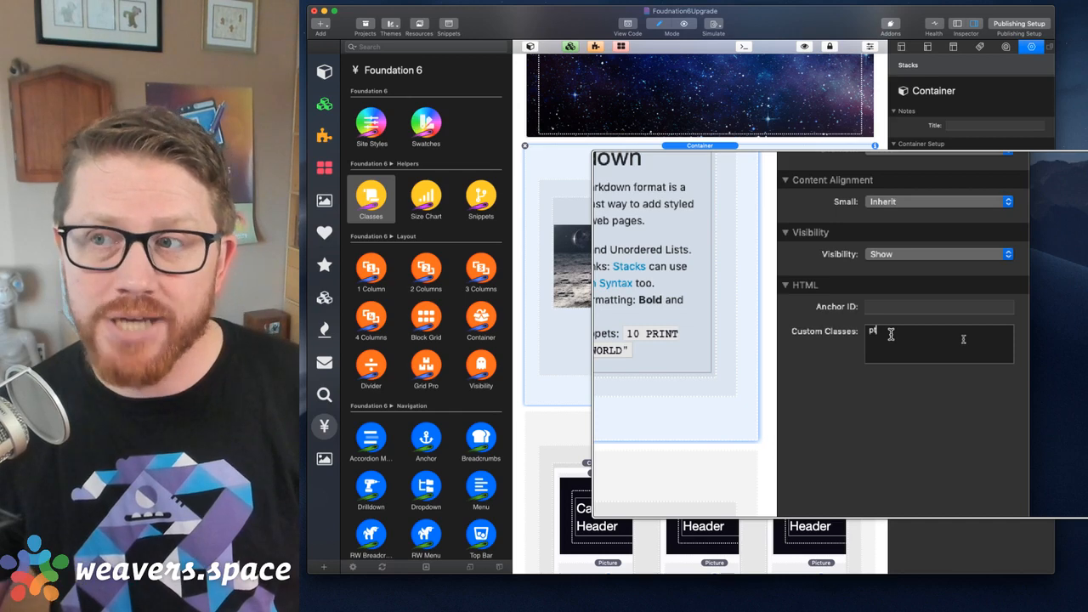
{"action": "type", "text": ":"}
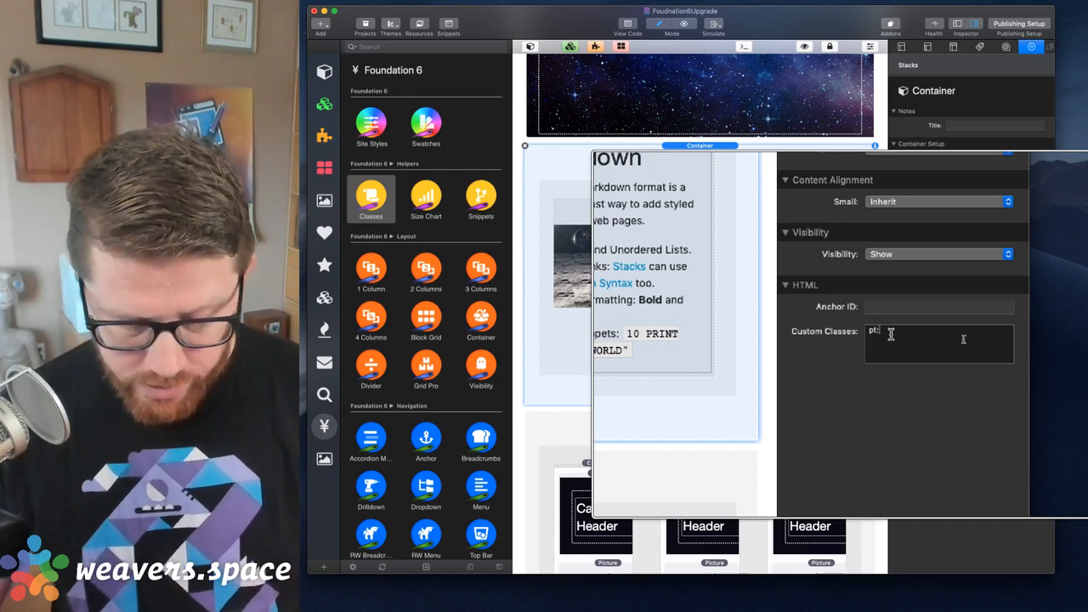
{"action": "type", "text": "96"}
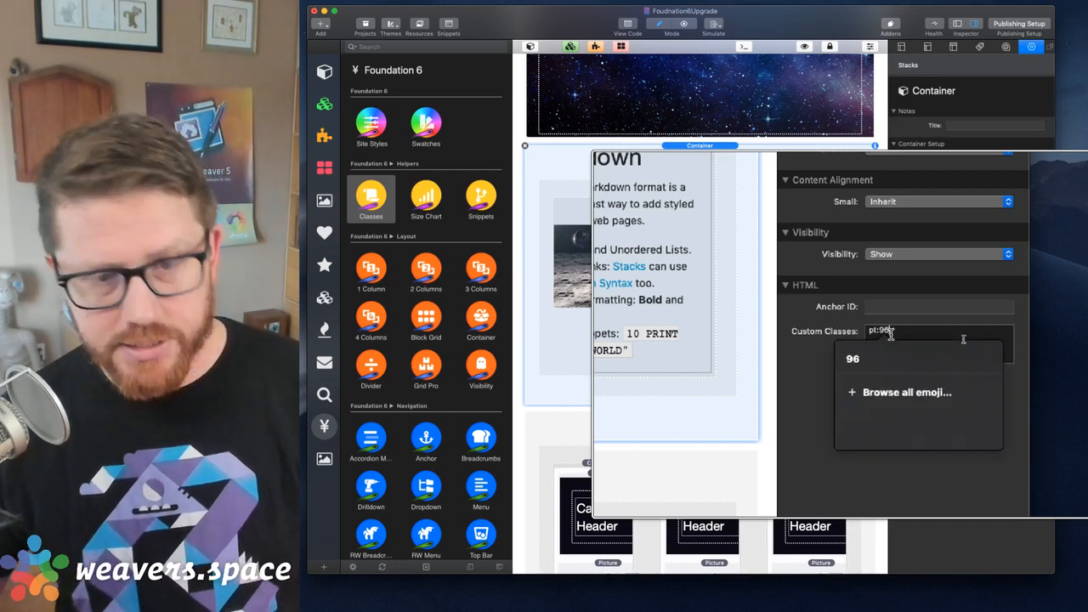
{"action": "key", "text": "Escape"}
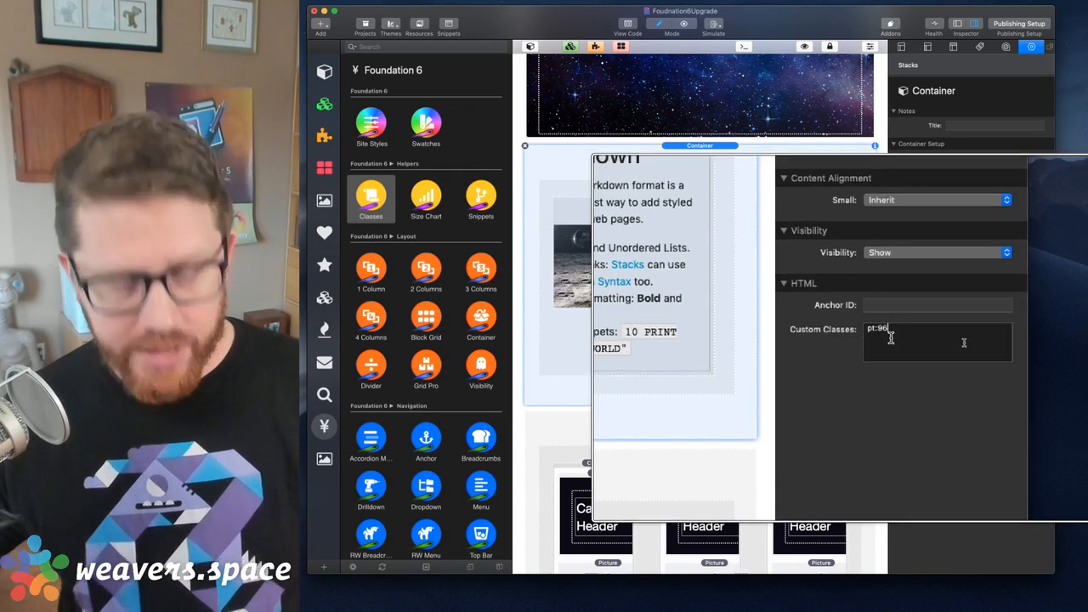
{"action": "key", "text": "alt+super+8"}
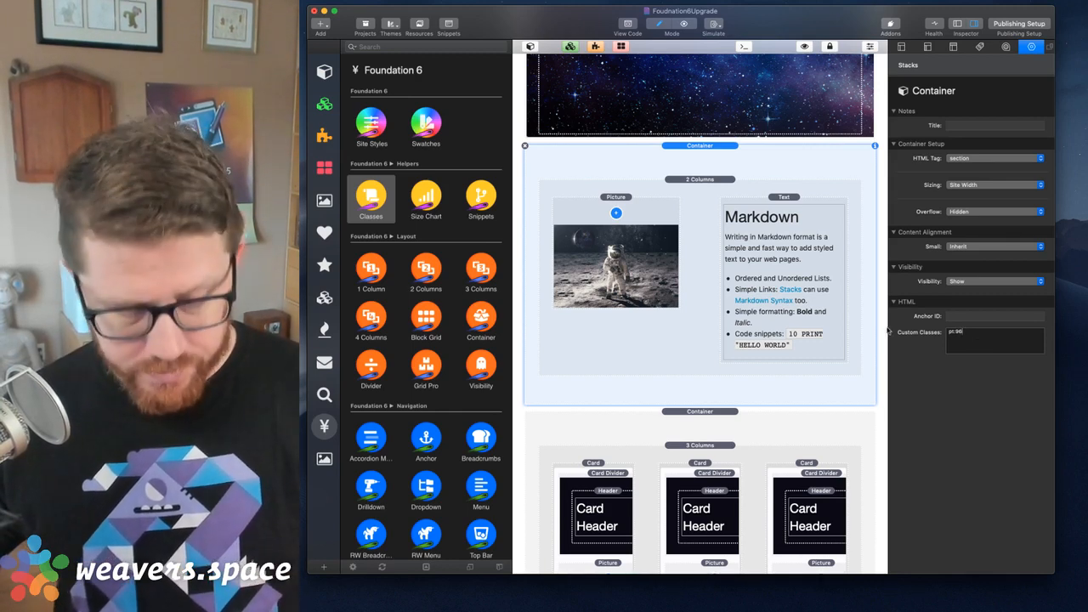
- Preview the page and compare the Markdown section's top spacing with the cards section, then return to editing
{"action": "key", "text": "super+r"}
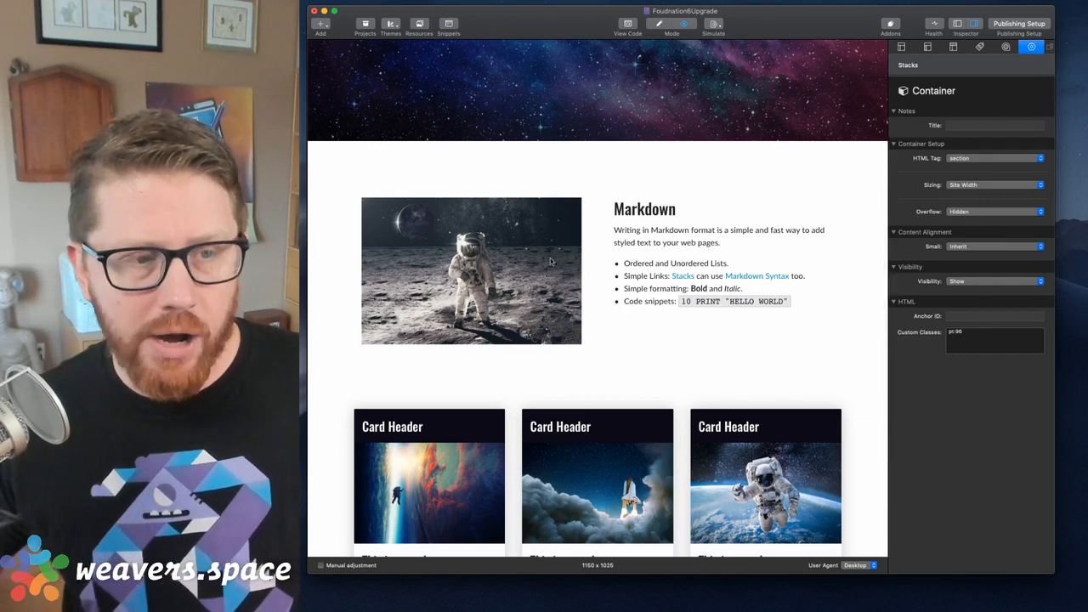
{"action": "scroll", "coordinate": [550, 230], "scroll_direction": "up", "scroll_amount": 5}
{"action": "scroll", "coordinate": [551, 230], "scroll_direction": "down", "scroll_amount": 7}
{"action": "scroll", "coordinate": [549, 229], "scroll_direction": "up", "scroll_amount": 8}
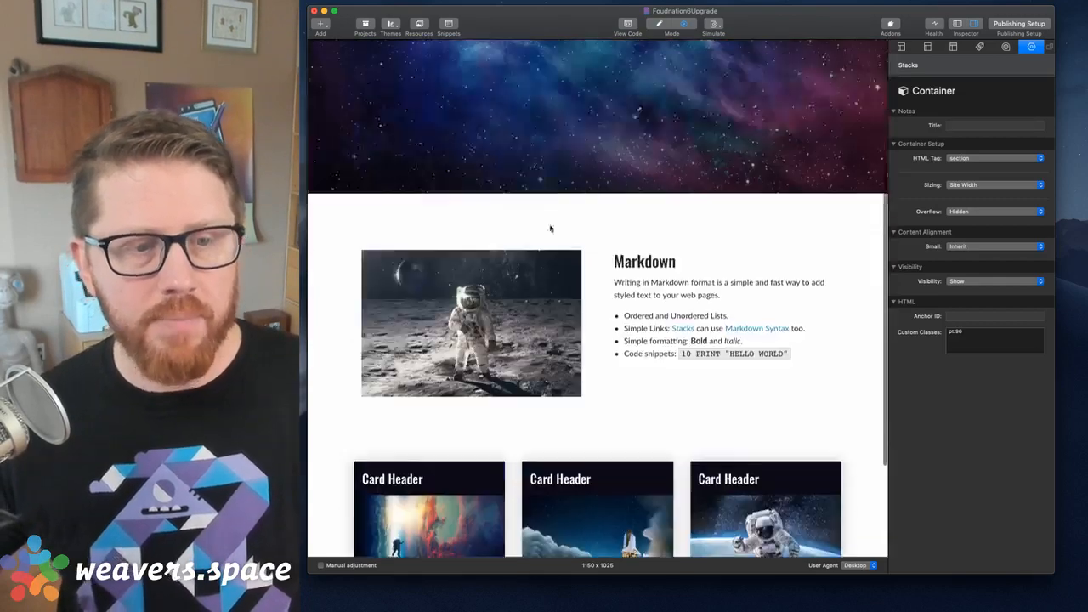
{"action": "scroll", "coordinate": [551, 229], "scroll_direction": "down", "scroll_amount": 8}
{"action": "scroll", "coordinate": [553, 251], "scroll_direction": "down", "scroll_amount": 1}
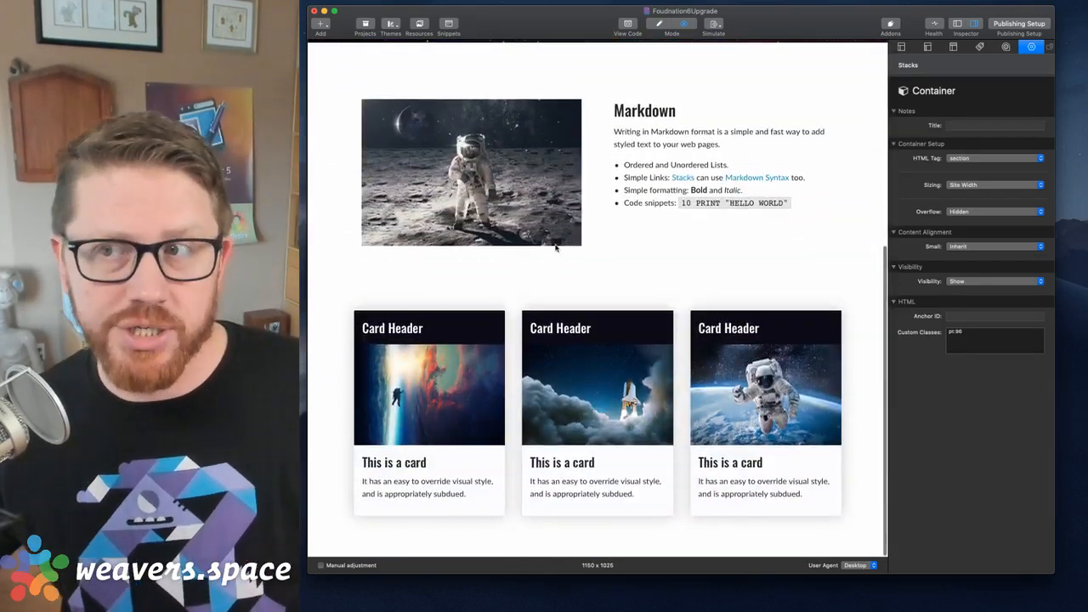
{"action": "scroll", "coordinate": [556, 247], "scroll_direction": "up", "scroll_amount": 6}
{"action": "key", "text": "super+r"}
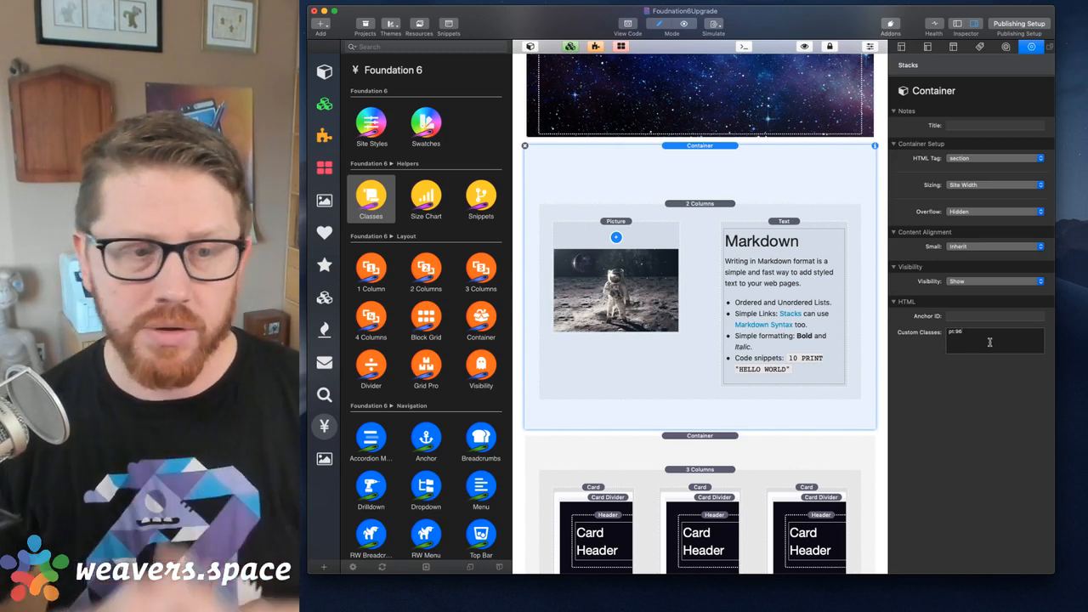
{"action": "scroll", "coordinate": [685, 236], "scroll_direction": "up", "scroll_amount": 10}
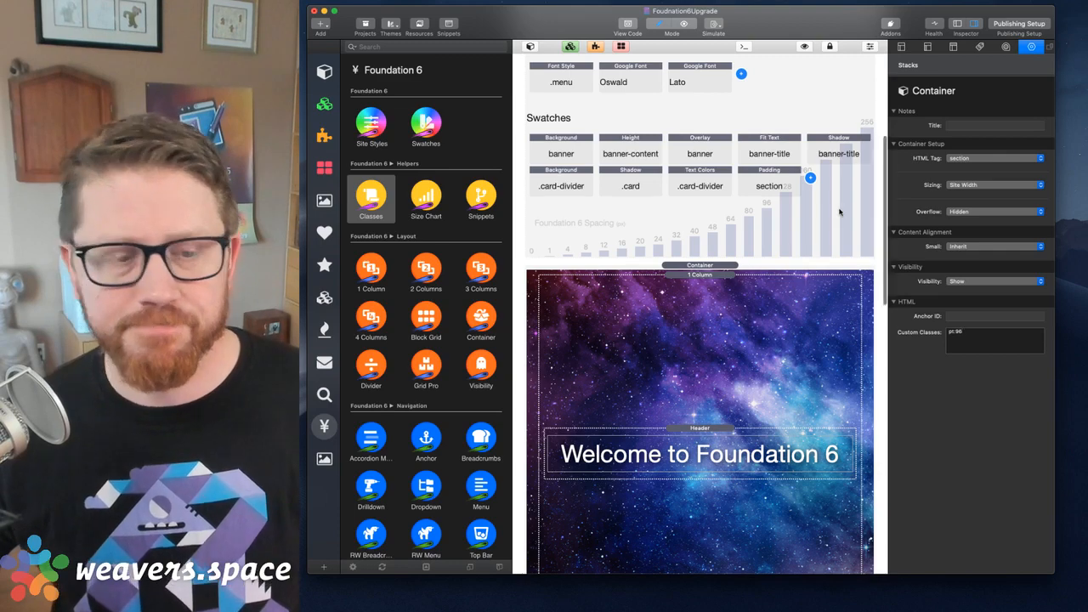
{"action": "scroll", "coordinate": [840, 212], "scroll_direction": "down", "scroll_amount": 15}
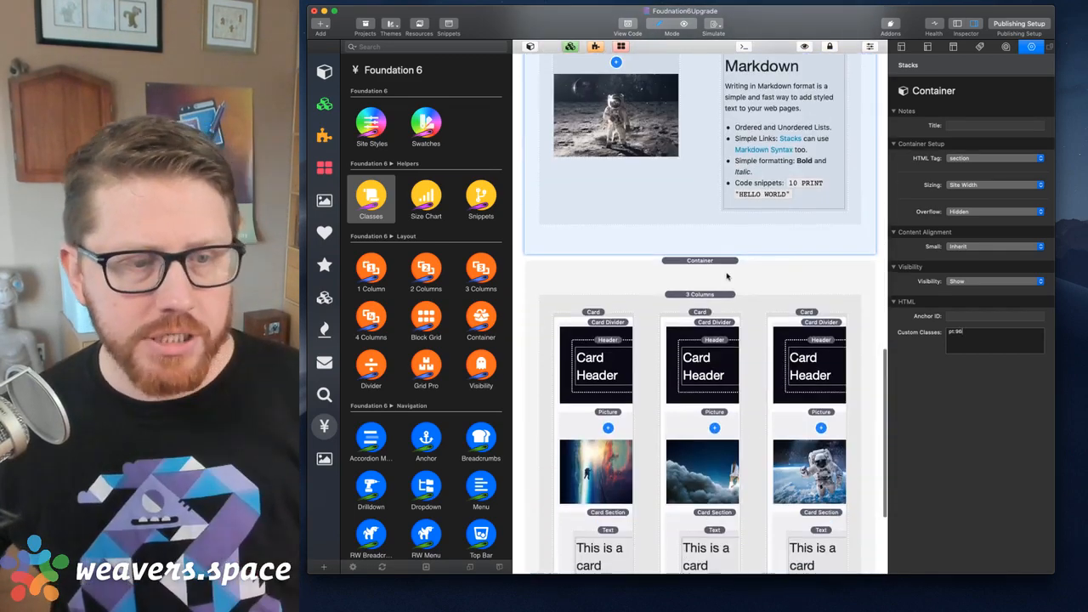
- Duplicate the container holding the astronaut picture and Markdown text, placing the copy below the cards container
{"action": "left_click", "coordinate": [726, 276]}
{"action": "scroll", "coordinate": [719, 277], "scroll_direction": "down", "scroll_amount": 3}
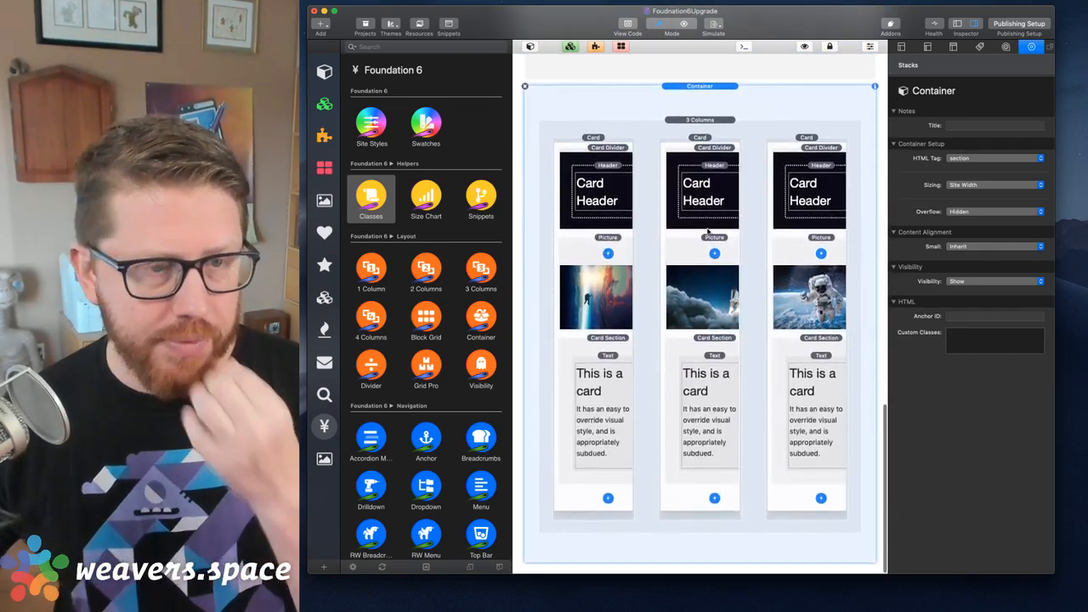
{"action": "scroll", "coordinate": [708, 230], "scroll_direction": "up", "scroll_amount": 4}
{"action": "left_click", "coordinate": [685, 86]}
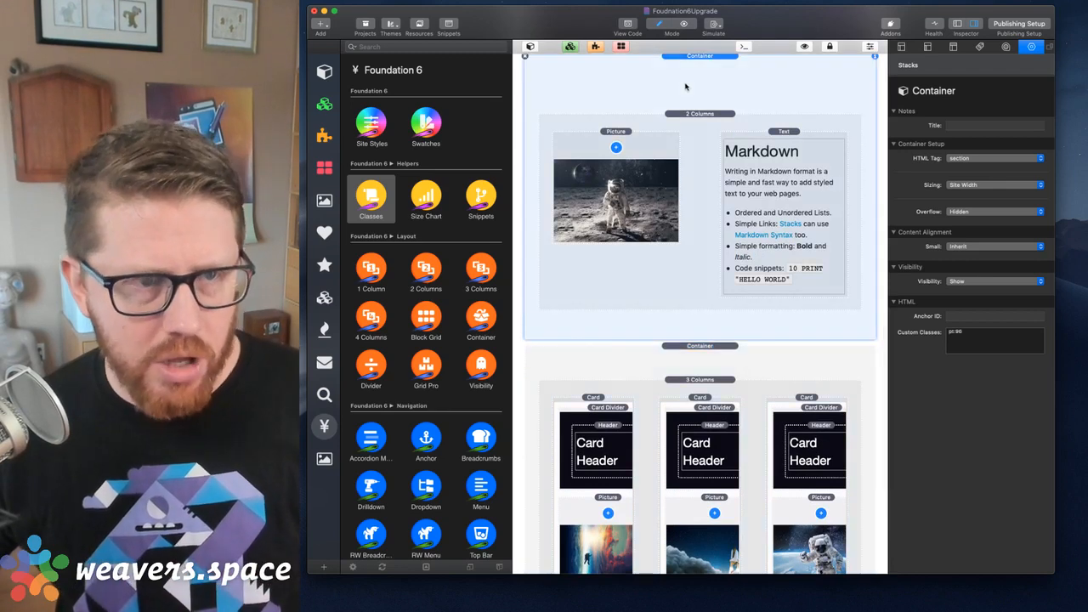
{"action": "left_click", "coordinate": [710, 365]}
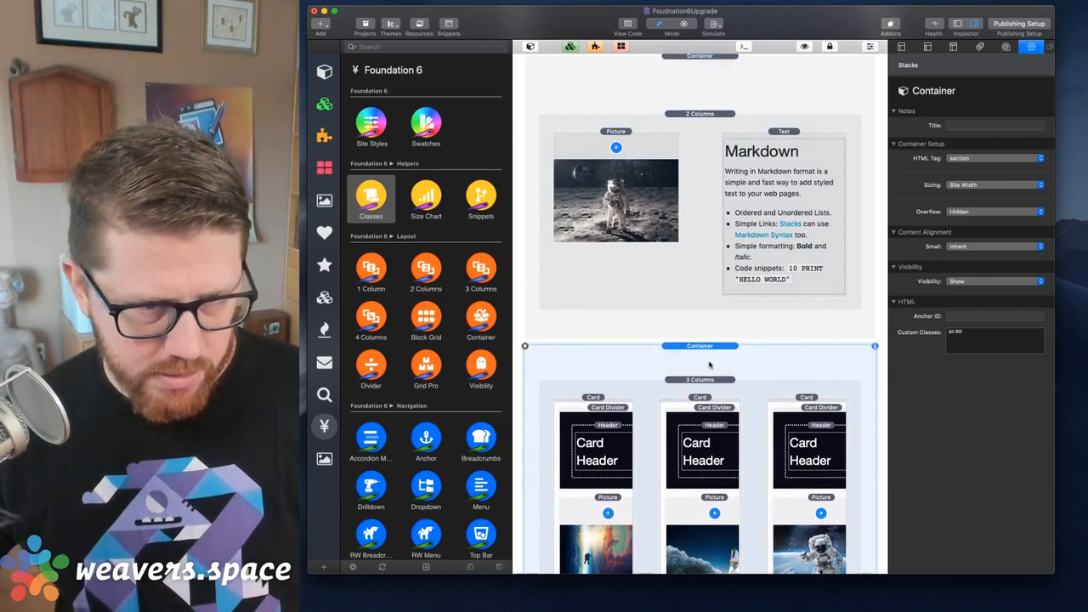
{"action": "scroll", "coordinate": [709, 365], "scroll_direction": "down", "scroll_amount": 5}
{"action": "scroll", "coordinate": [710, 366], "scroll_direction": "down", "scroll_amount": 4}
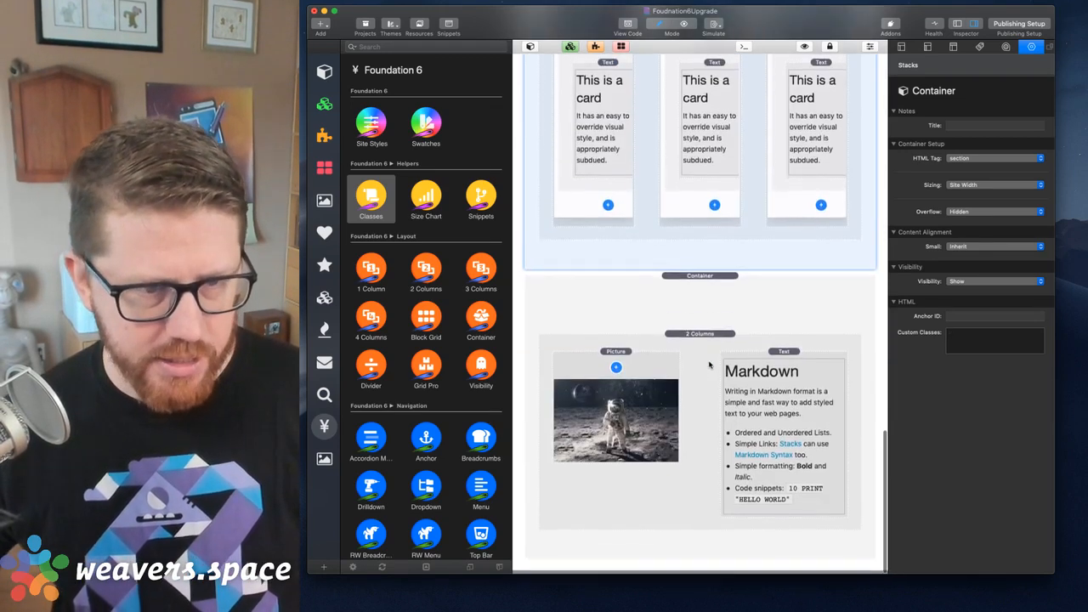
- Swap the contents of the duplicated section's 2 Columns stack, putting the Markdown text in the first column and the astronaut picture in the second
{"action": "left_click", "coordinate": [627, 362]}
{"action": "left_click", "coordinate": [629, 361]}
{"action": "left_click_drag", "start_coordinate": [629, 361], "coordinate": [773, 382]}
{"action": "left_click_drag", "start_coordinate": [780, 484], "coordinate": [605, 380]}
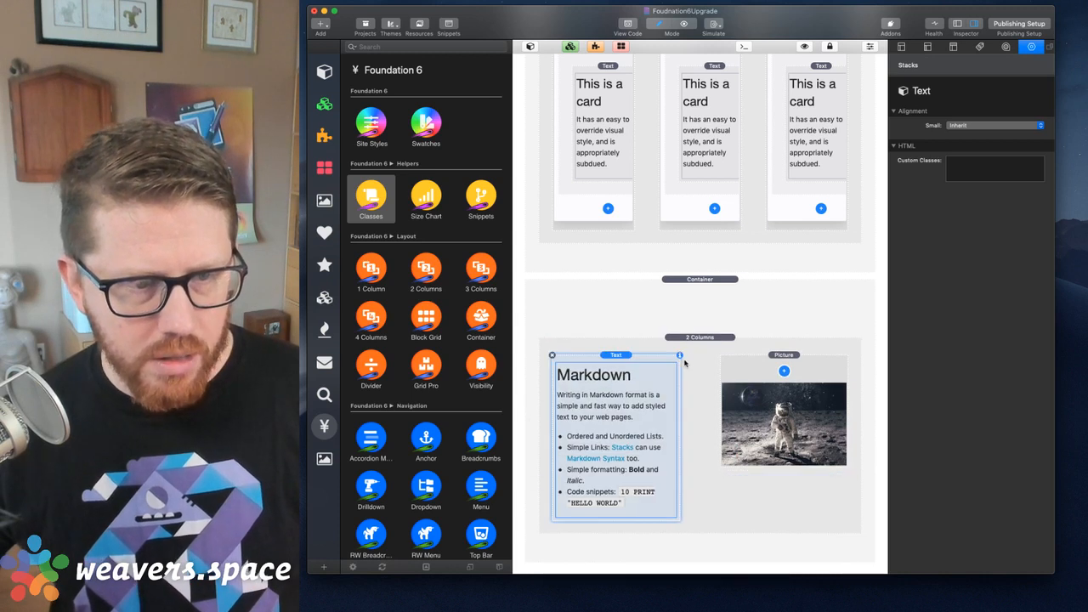
{"action": "left_click", "coordinate": [697, 344]}
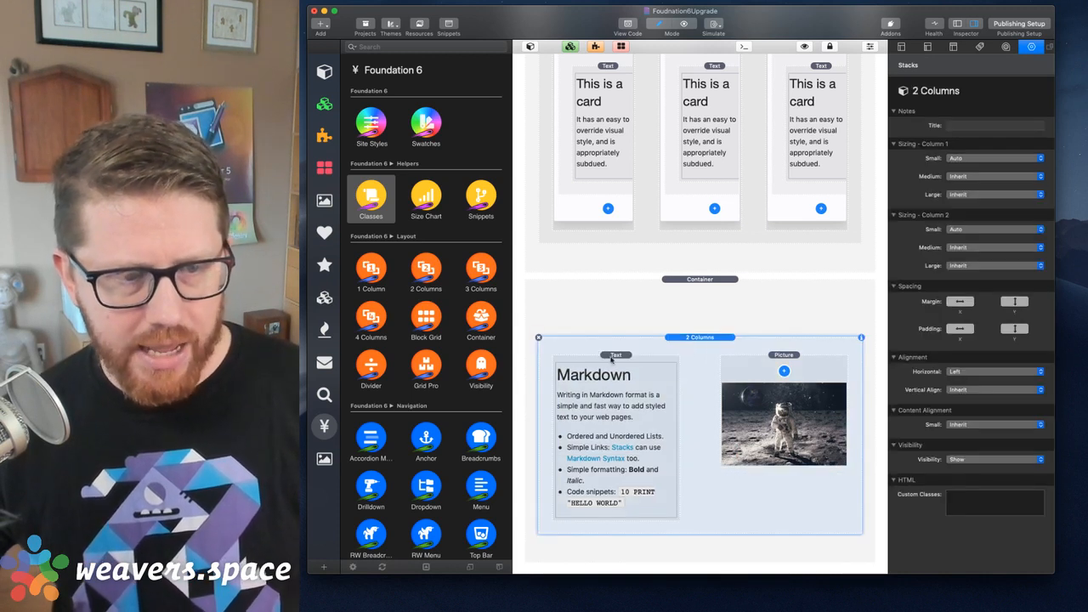
{"action": "left_click", "coordinate": [823, 378]}
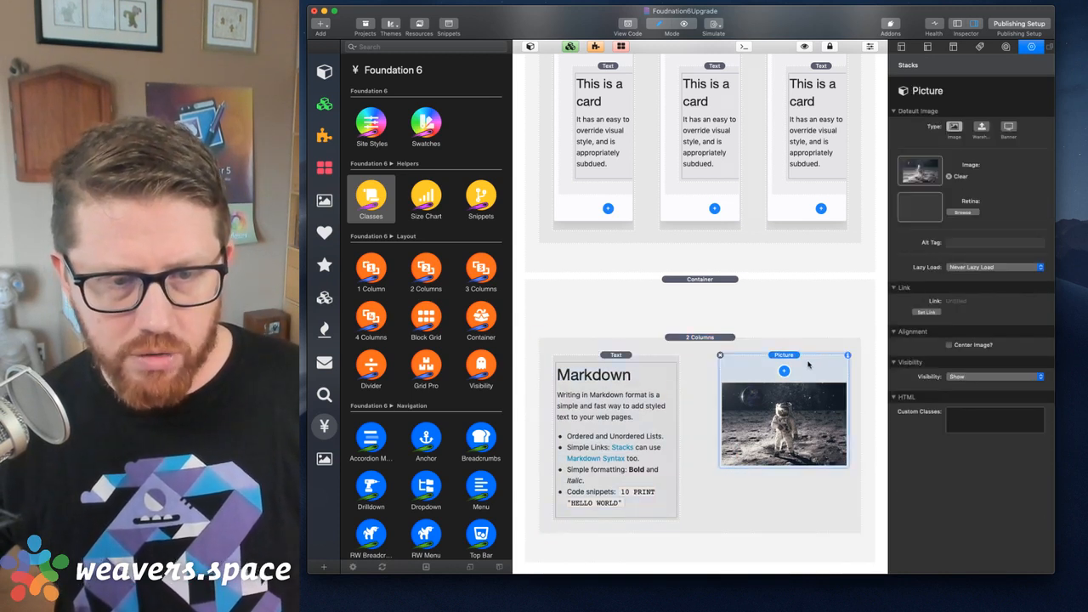
{"action": "left_click", "coordinate": [617, 357]}
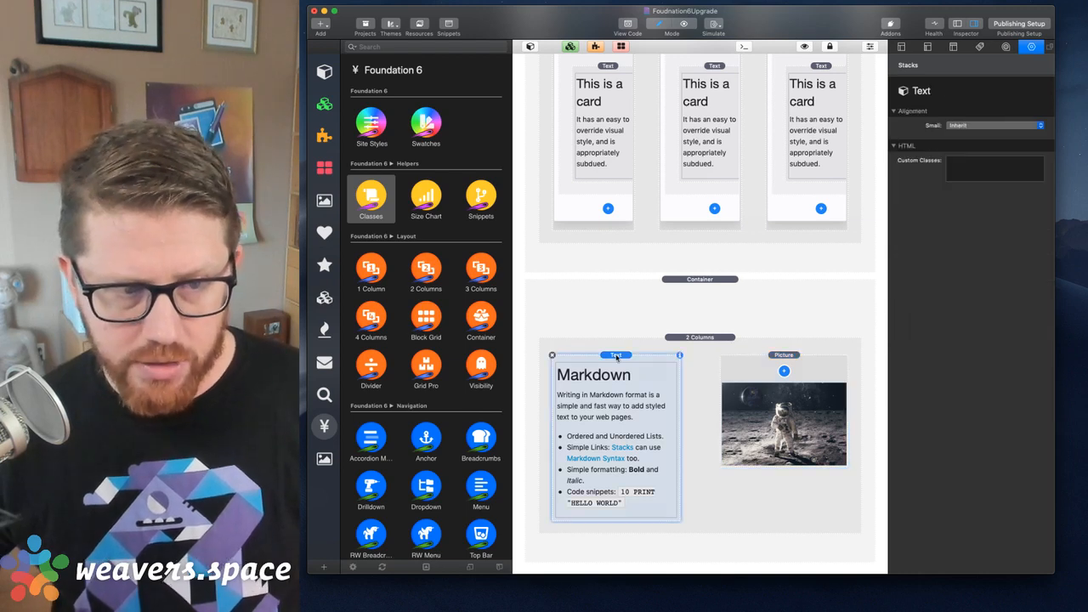
{"action": "left_click", "coordinate": [709, 347]}
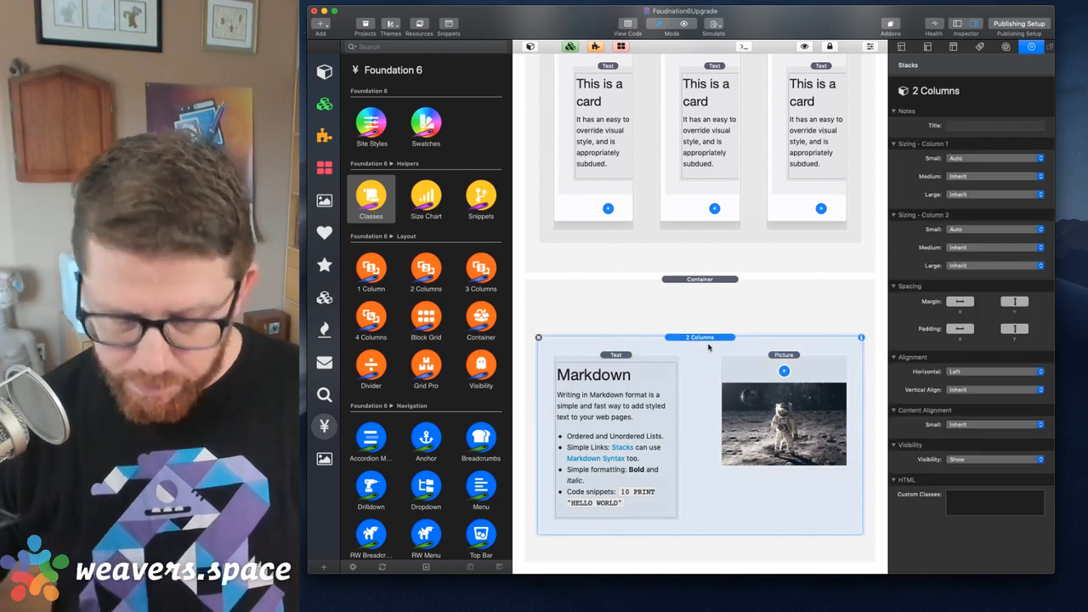
- Preview the page in a separate window and review the spacing of the Markdown, cards and duplicated sections
{"action": "key", "text": "alt+super+r"}
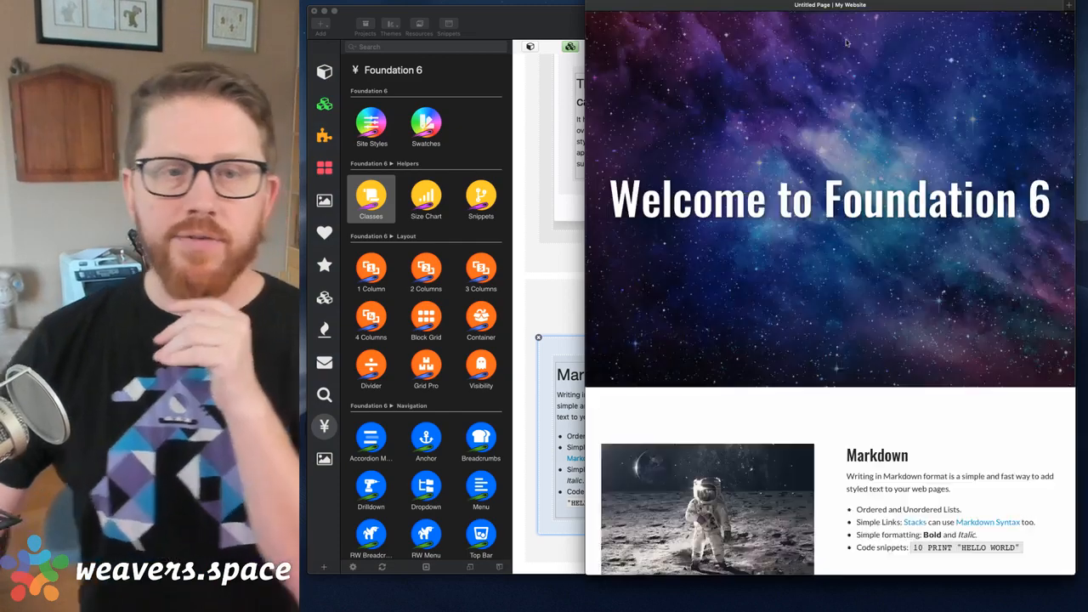
{"action": "left_click_drag", "start_coordinate": [846, 4], "coordinate": [759, 0]}
{"action": "scroll", "coordinate": [908, 318], "scroll_direction": "down", "scroll_amount": 4}
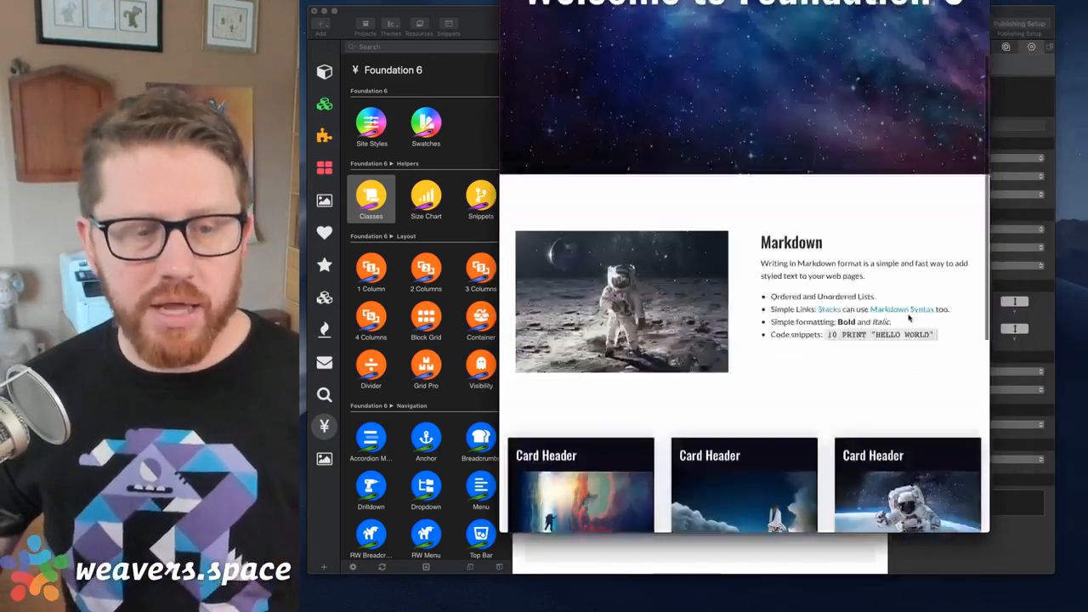
{"action": "scroll", "coordinate": [908, 318], "scroll_direction": "down", "scroll_amount": 5}
{"action": "scroll", "coordinate": [765, 255], "scroll_direction": "up", "scroll_amount": 4}
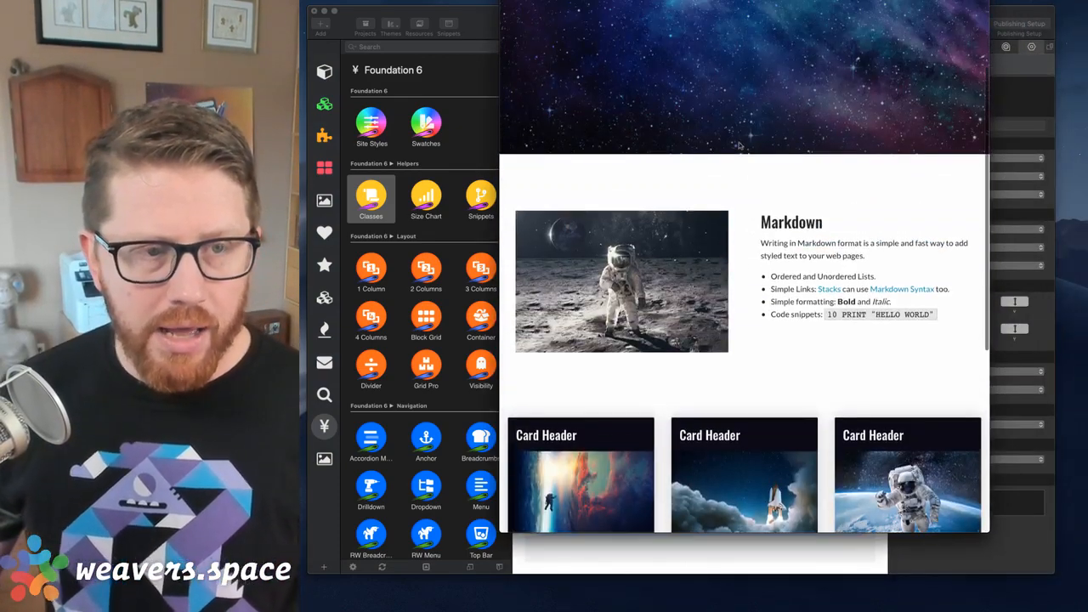
{"action": "scroll", "coordinate": [714, 255], "scroll_direction": "down", "scroll_amount": 4}
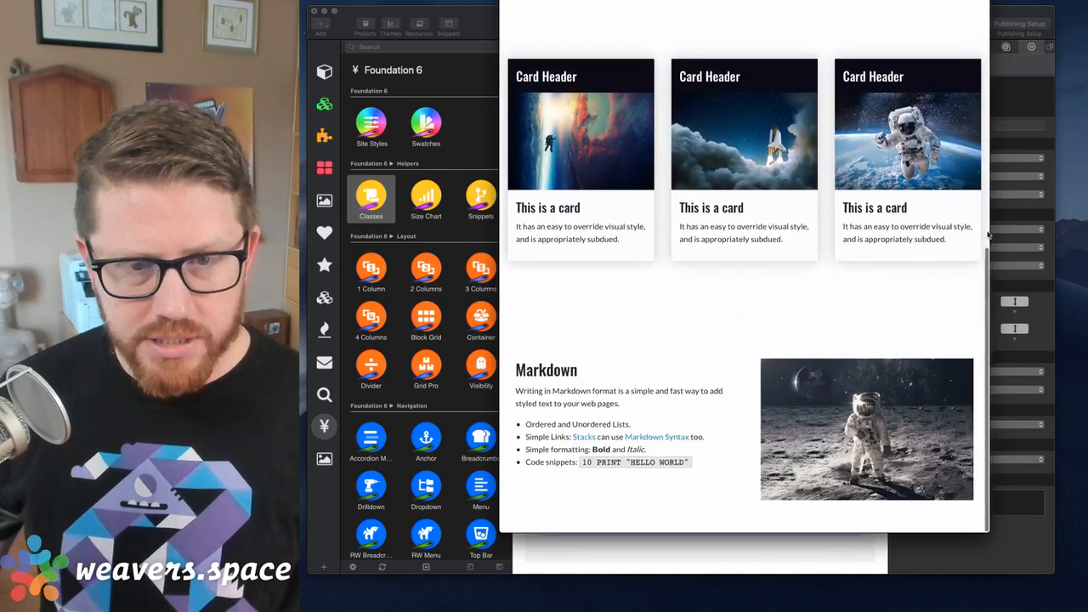
- Narrow the preview window to check how the column sections respond at a small width, and close the preview
{"action": "left_click_drag", "start_coordinate": [988, 255], "coordinate": [693, 262]}
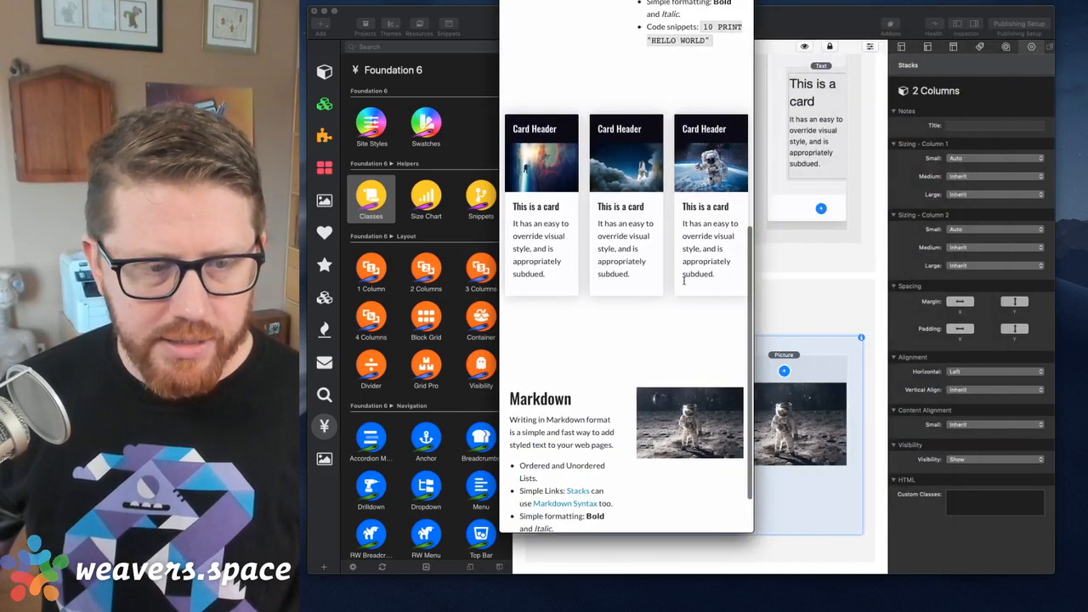
{"action": "scroll", "coordinate": [682, 276], "scroll_direction": "down", "scroll_amount": 2}
{"action": "scroll", "coordinate": [655, 200], "scroll_direction": "up", "scroll_amount": 4}
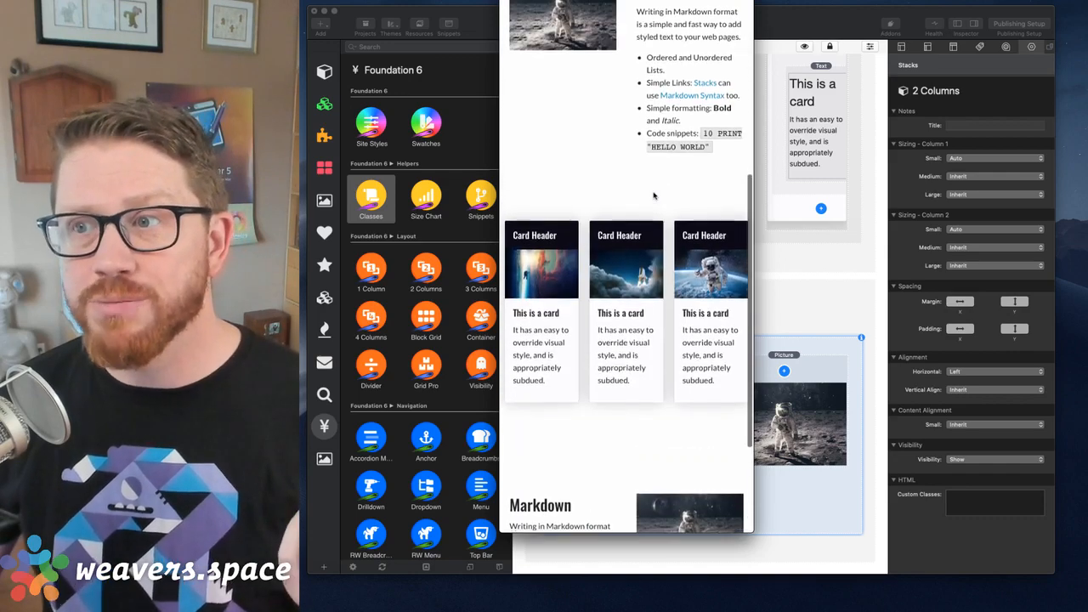
{"action": "scroll", "coordinate": [653, 195], "scroll_direction": "down", "scroll_amount": 4}
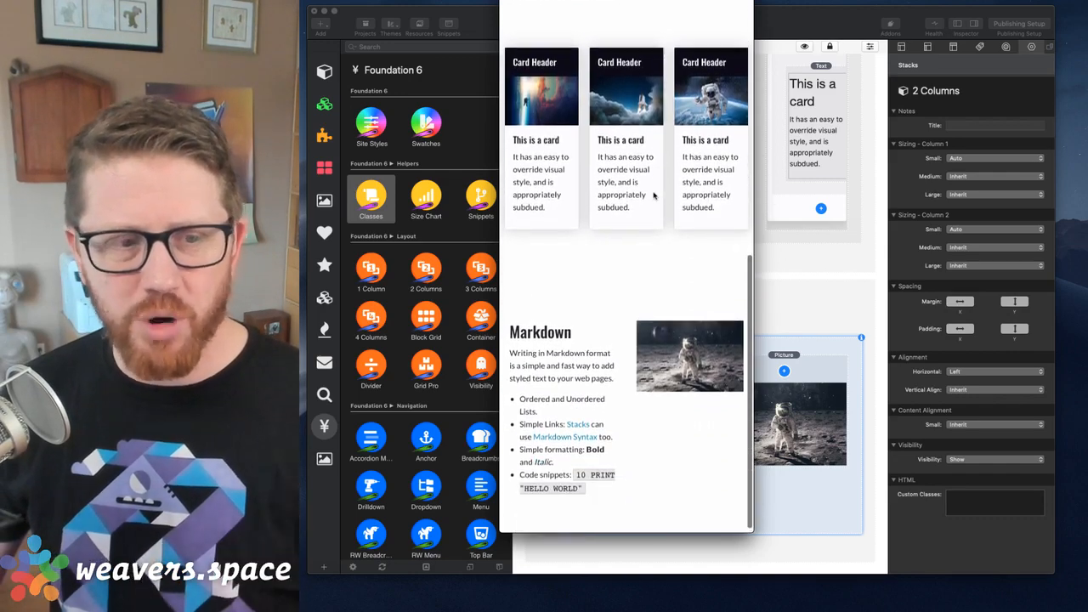
{"action": "scroll", "coordinate": [621, 16], "scroll_direction": "up", "scroll_amount": 10}
{"action": "scroll", "coordinate": [621, 15], "scroll_direction": "down", "scroll_amount": 5}
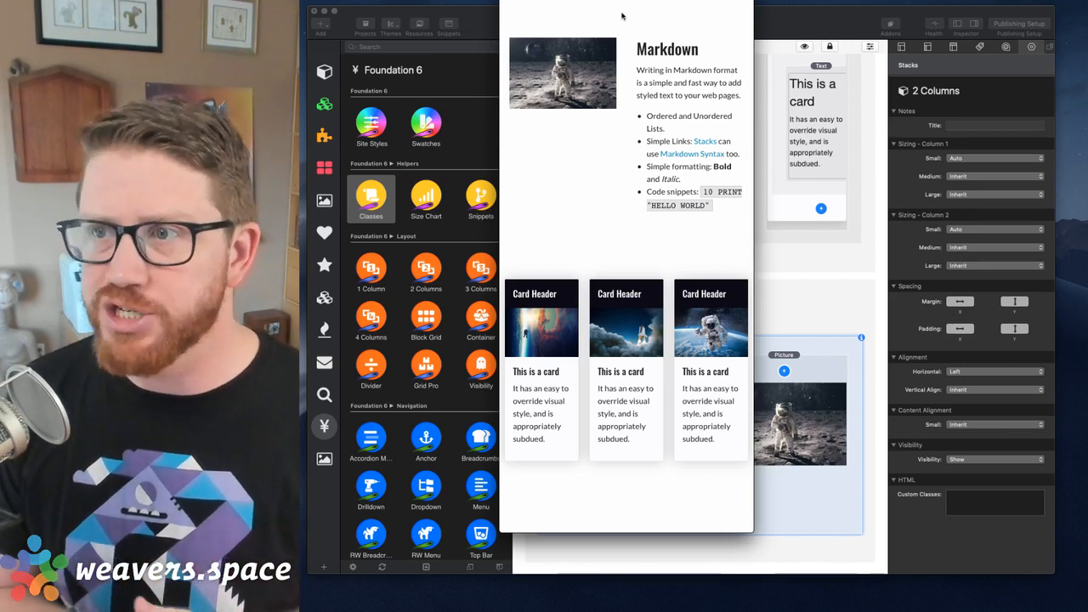
{"action": "scroll", "coordinate": [688, 157], "scroll_direction": "down", "scroll_amount": 5}
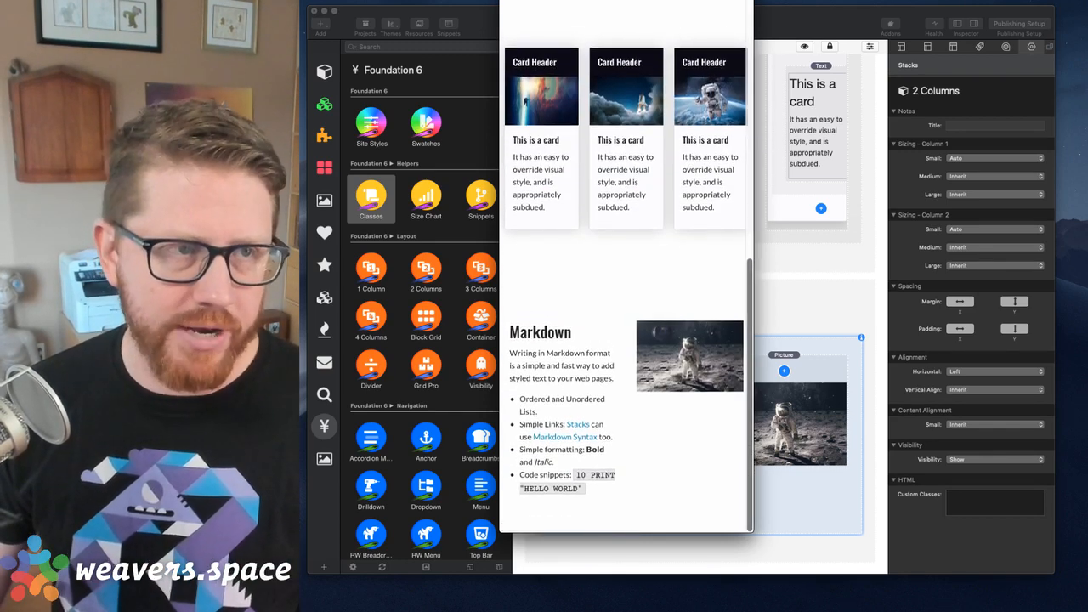
{"action": "key", "text": "super+w"}
- Set the Small sizing of both columns in the first Markdown section's 2 Columns stack to 12 (100%)
{"action": "scroll", "coordinate": [620, 141], "scroll_direction": "up", "scroll_amount": 10}
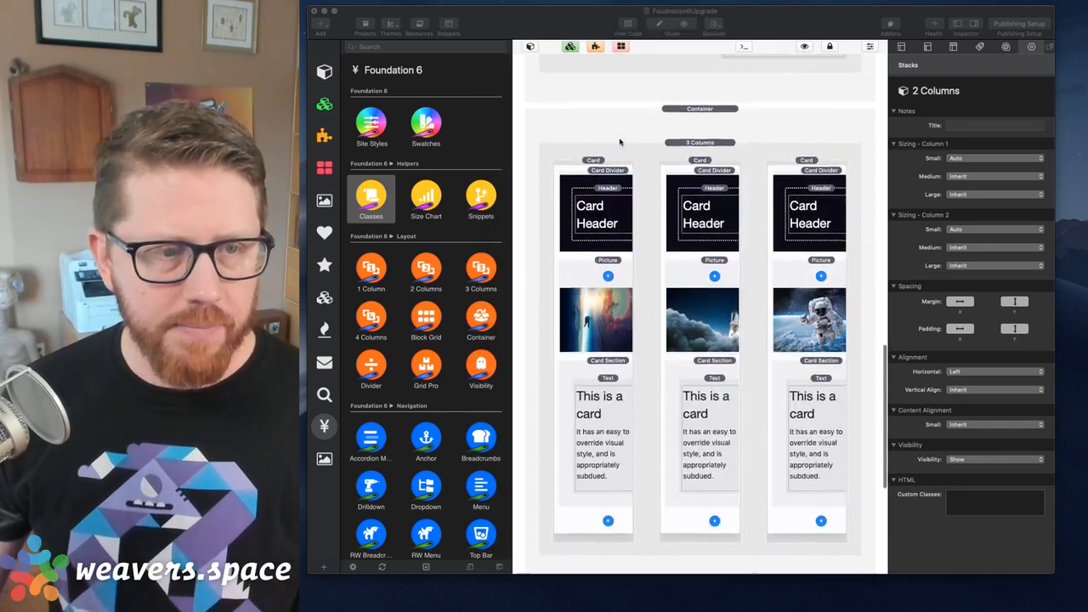
{"action": "left_click", "coordinate": [700, 244]}
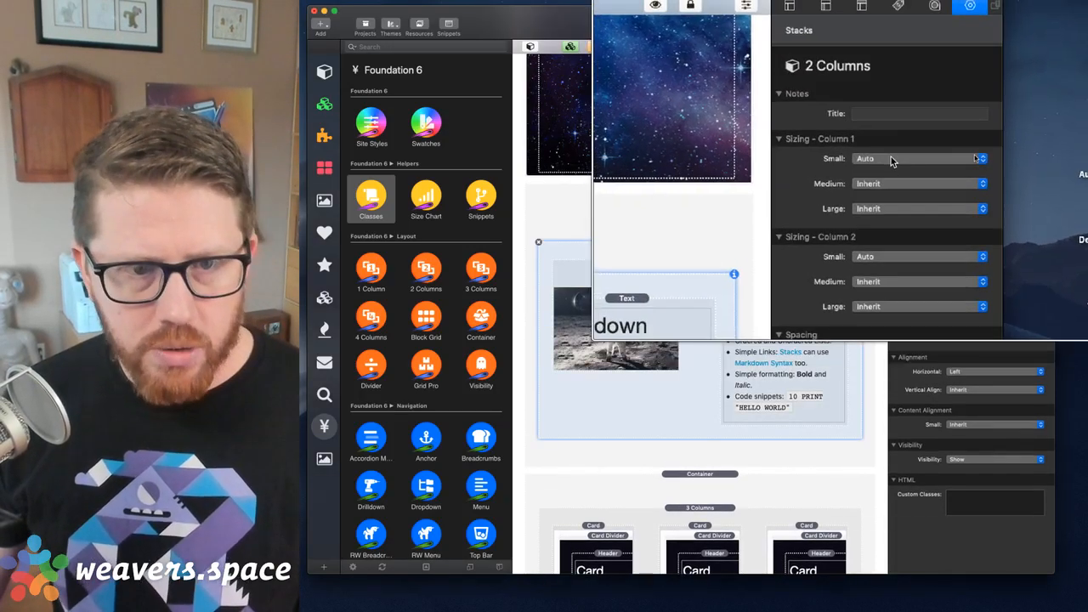
{"action": "left_click", "coordinate": [891, 158]}
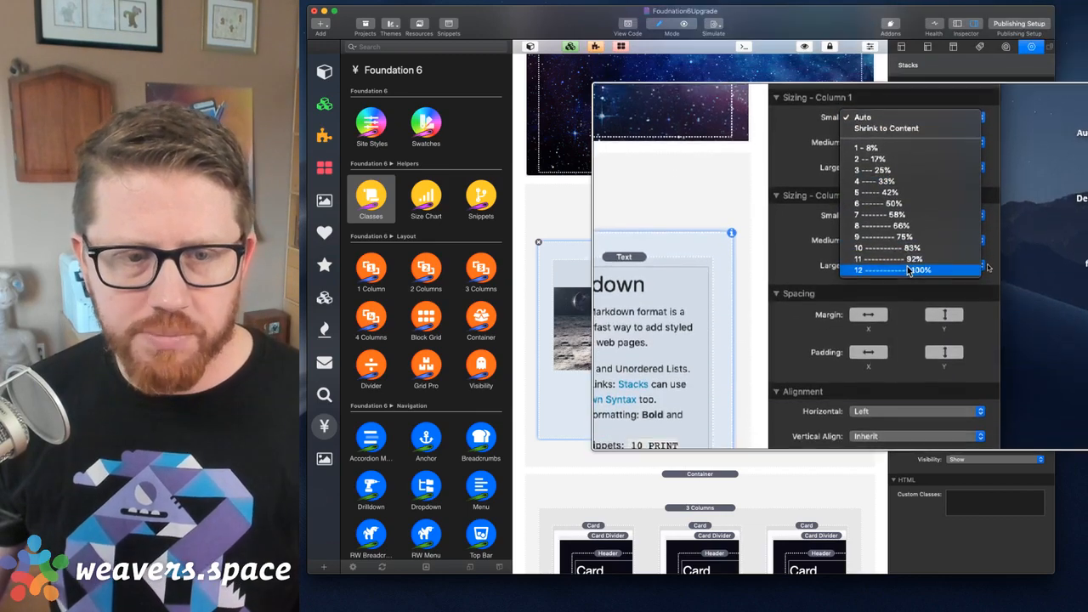
{"action": "left_click", "coordinate": [907, 267]}
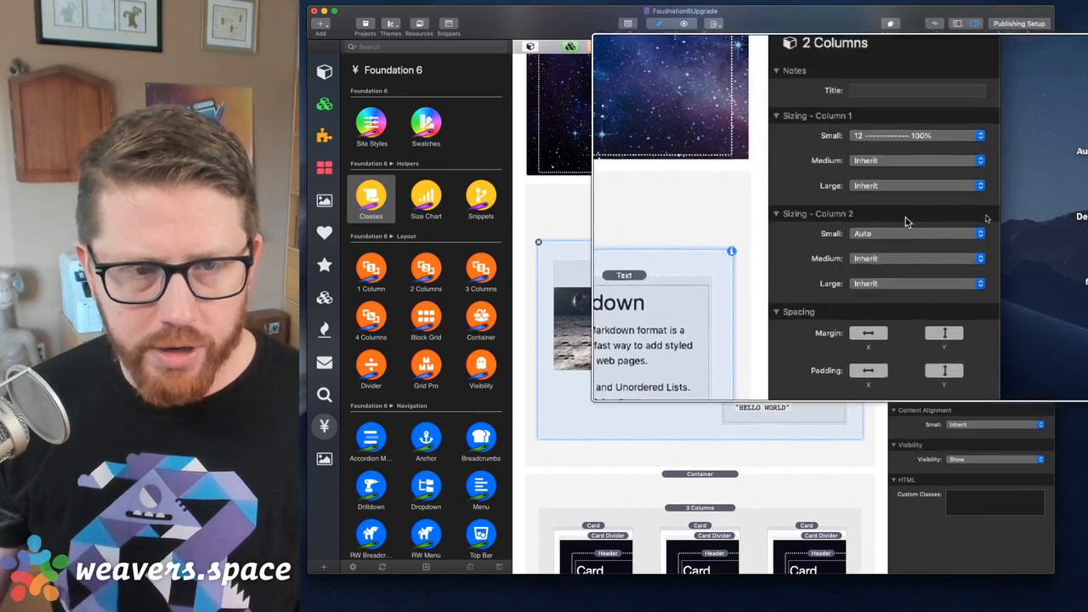
{"action": "left_click", "coordinate": [967, 230]}
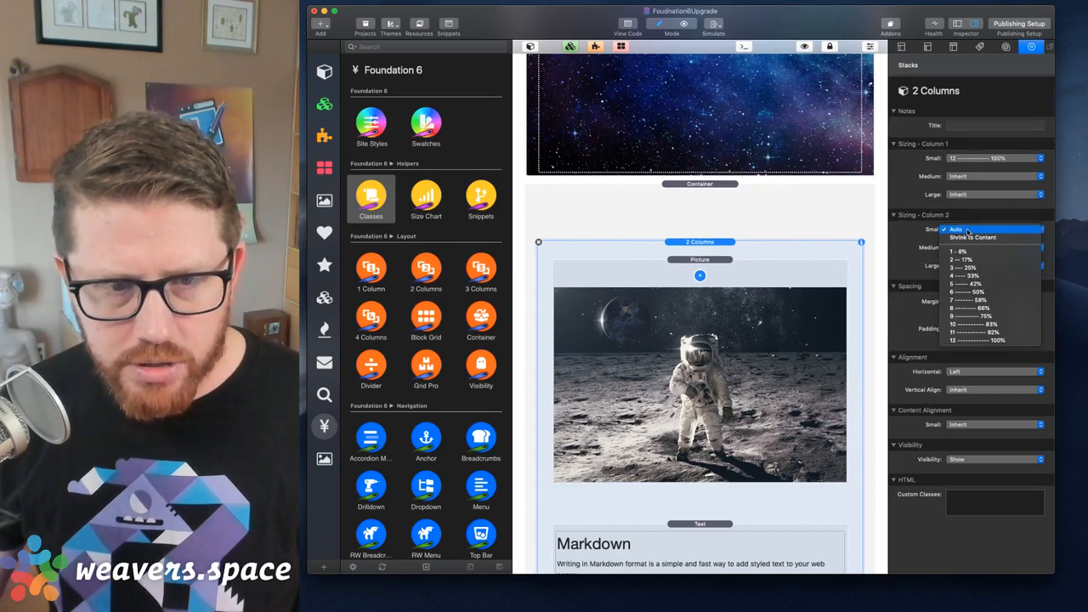
{"action": "left_click", "coordinate": [983, 341]}
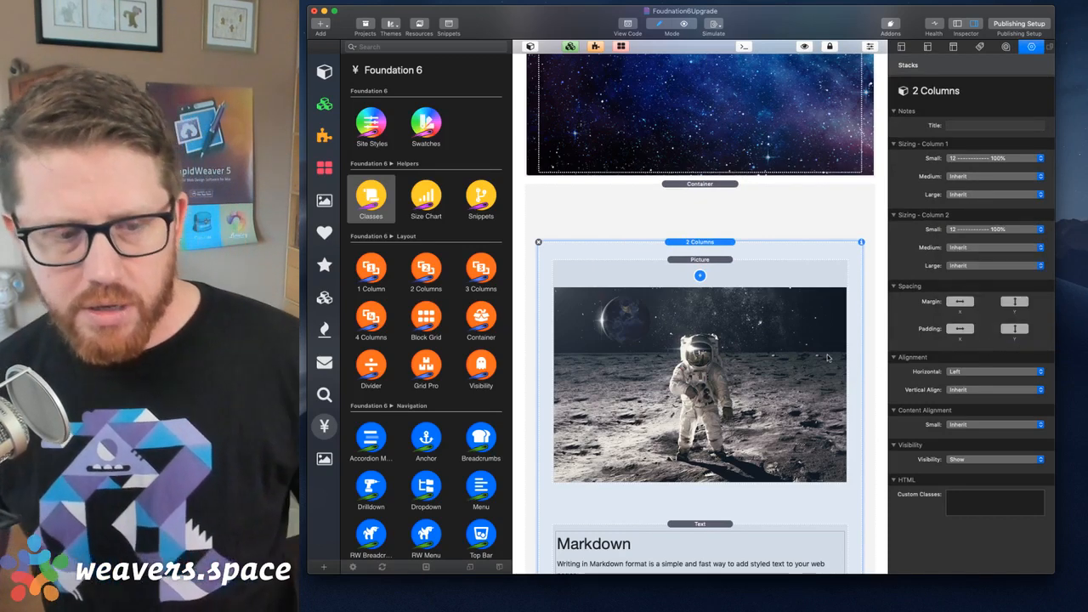
- Set the Medium sizing of both columns in the first Markdown section to Auto
{"action": "scroll", "coordinate": [789, 304], "scroll_direction": "down", "scroll_amount": 5}
{"action": "scroll", "coordinate": [710, 197], "scroll_direction": "up", "scroll_amount": 3}
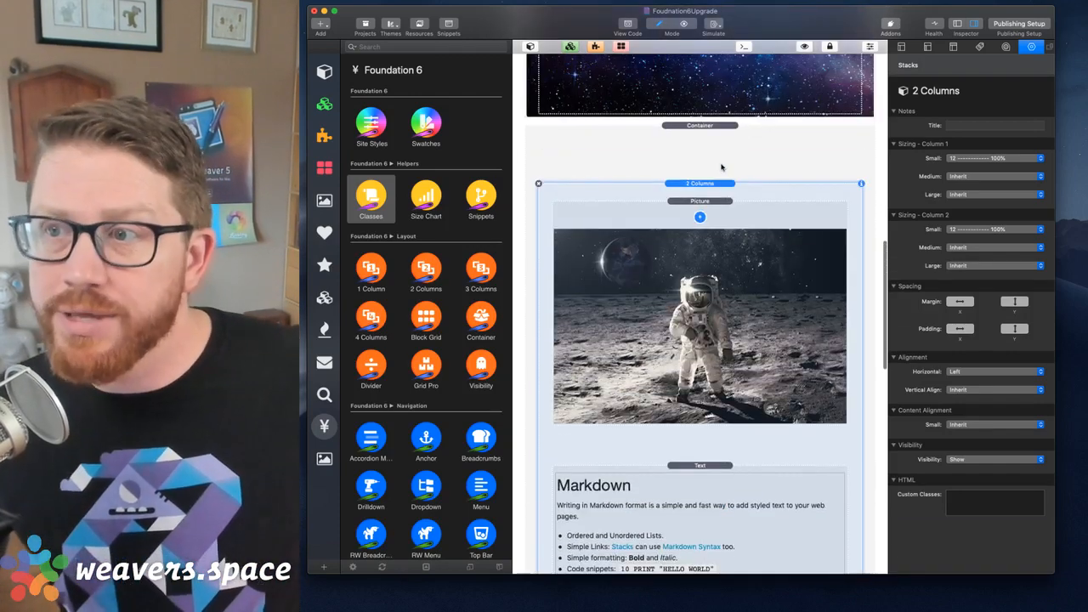
{"action": "scroll", "coordinate": [722, 167], "scroll_direction": "up", "scroll_amount": 2}
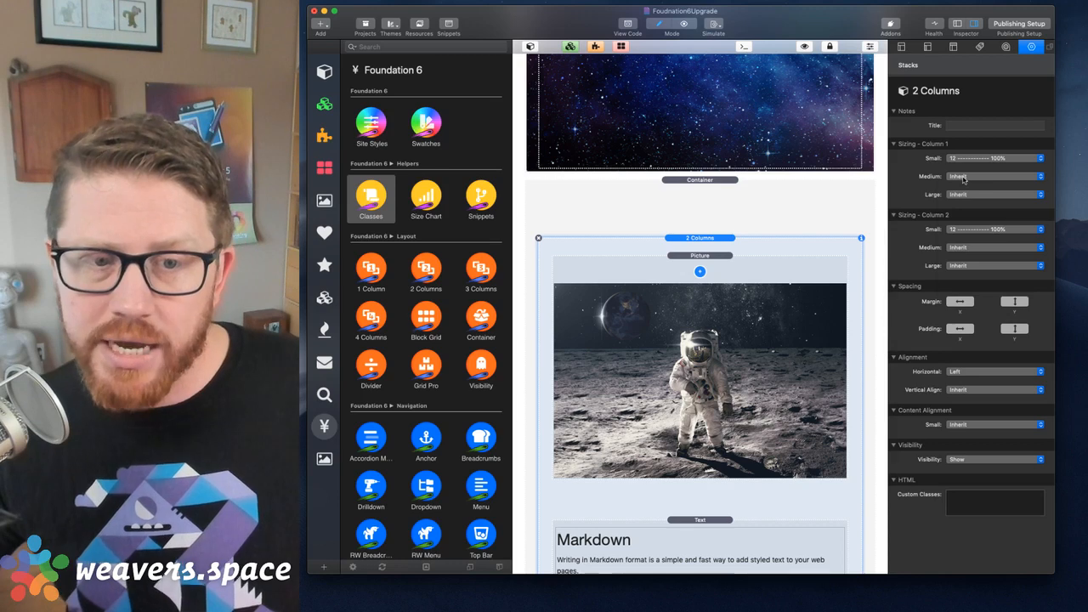
{"action": "left_click", "coordinate": [964, 178]}
{"action": "left_click", "coordinate": [965, 185]}
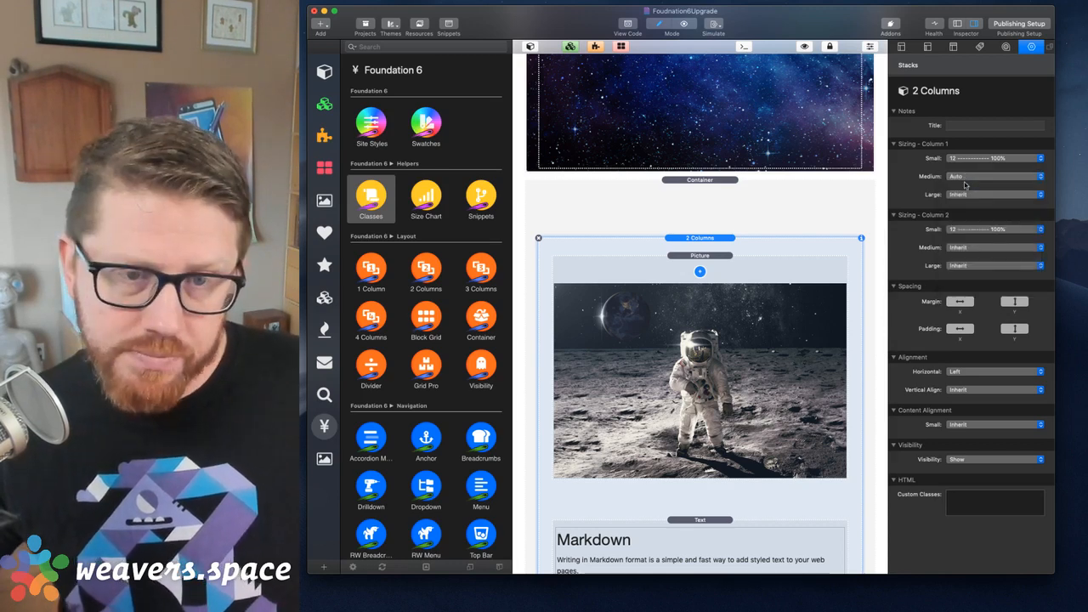
{"action": "left_click", "coordinate": [964, 247]}
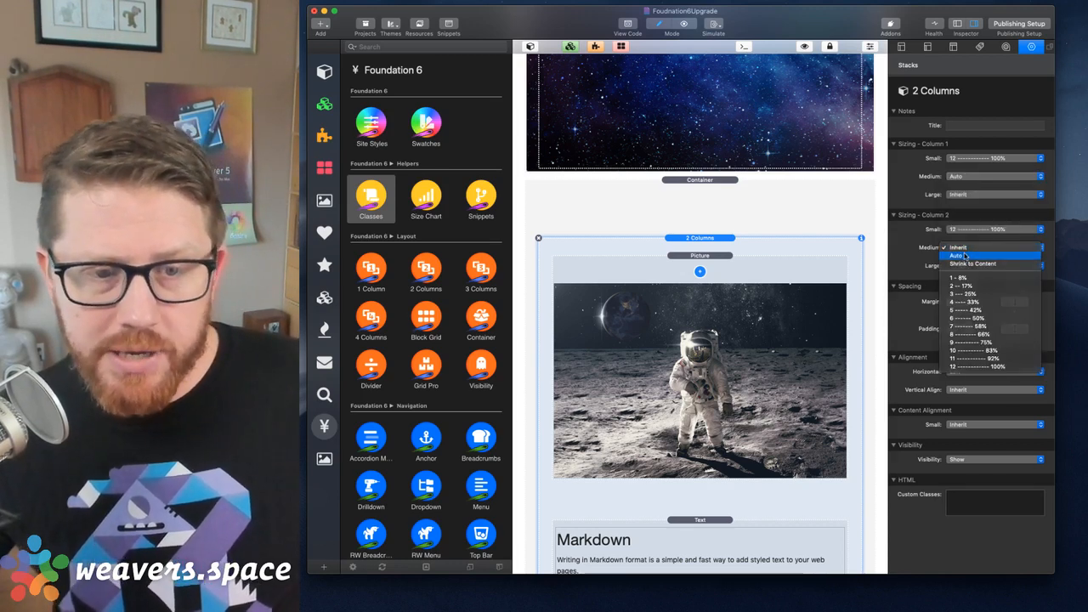
{"action": "left_click", "coordinate": [964, 256]}
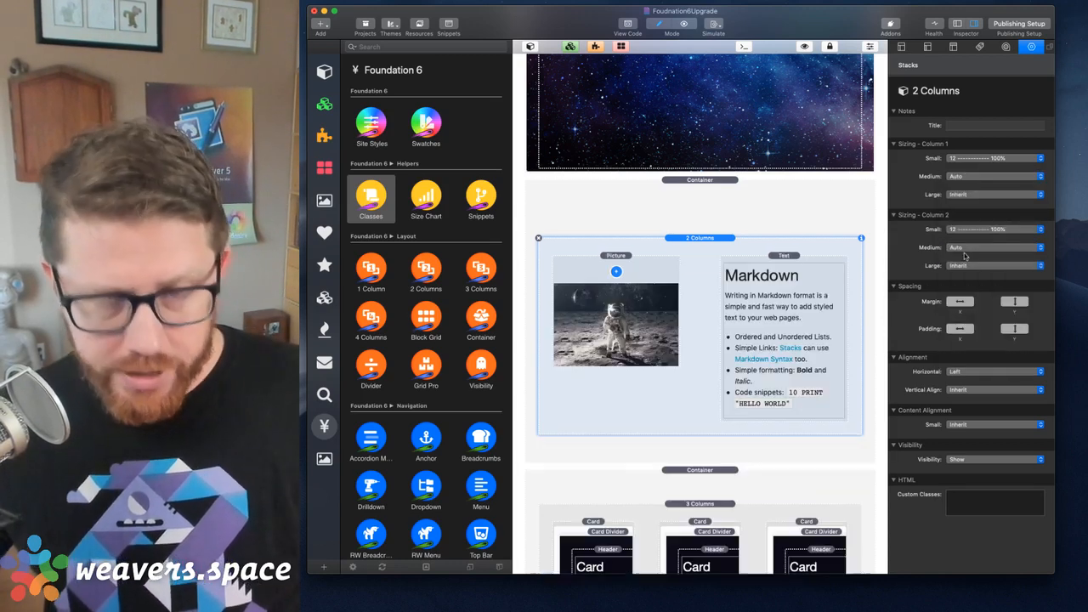
- Change the Medium sizing of column 1 and column 2 to 6 (50%)
{"action": "left_click", "coordinate": [965, 176]}
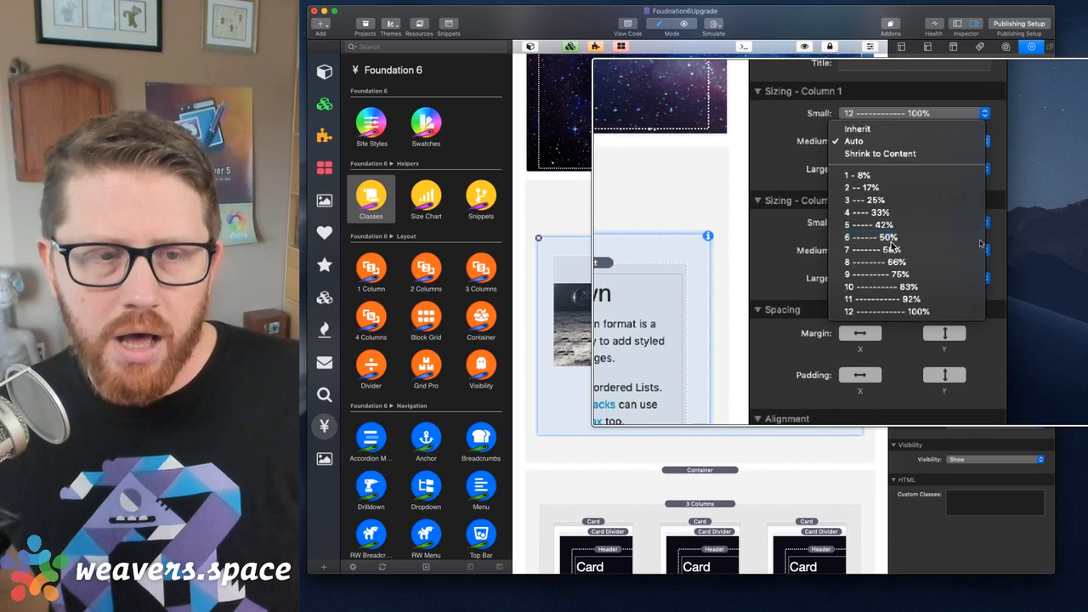
{"action": "left_click", "coordinate": [979, 242]}
{"action": "left_click", "coordinate": [973, 255]}
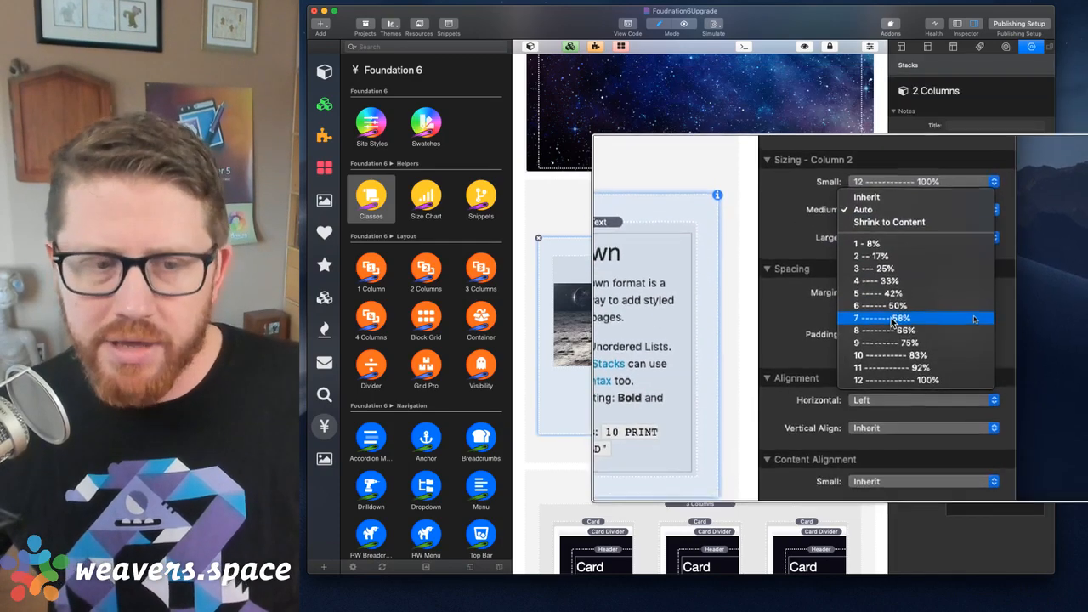
{"action": "left_click", "coordinate": [888, 329]}
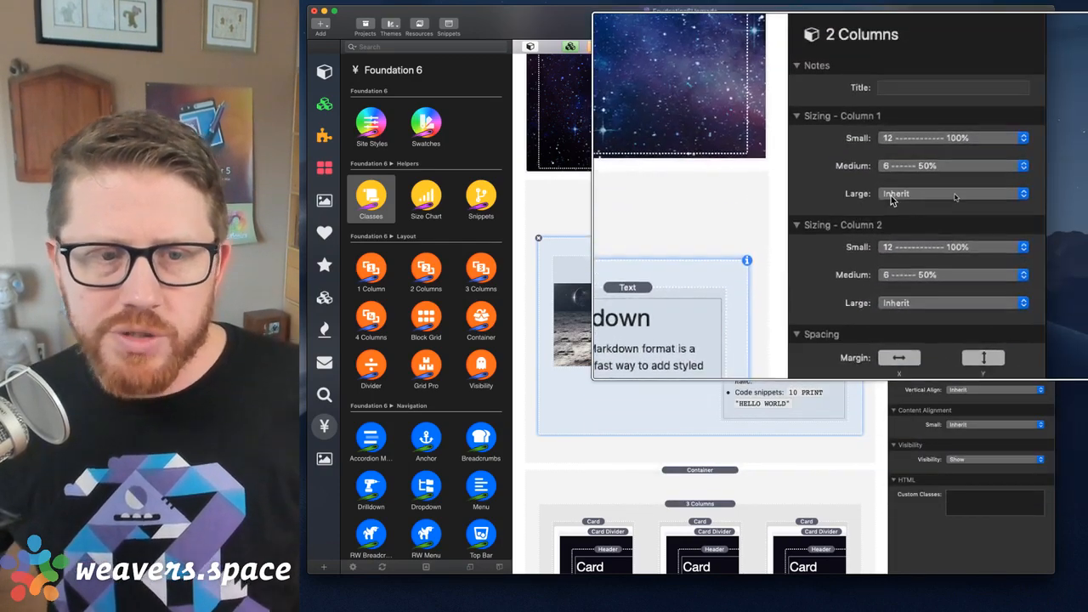
- Set the Medium sizing of both columns in the first Markdown section's 2 Columns stack back to Auto
{"action": "left_click", "coordinate": [952, 166]}
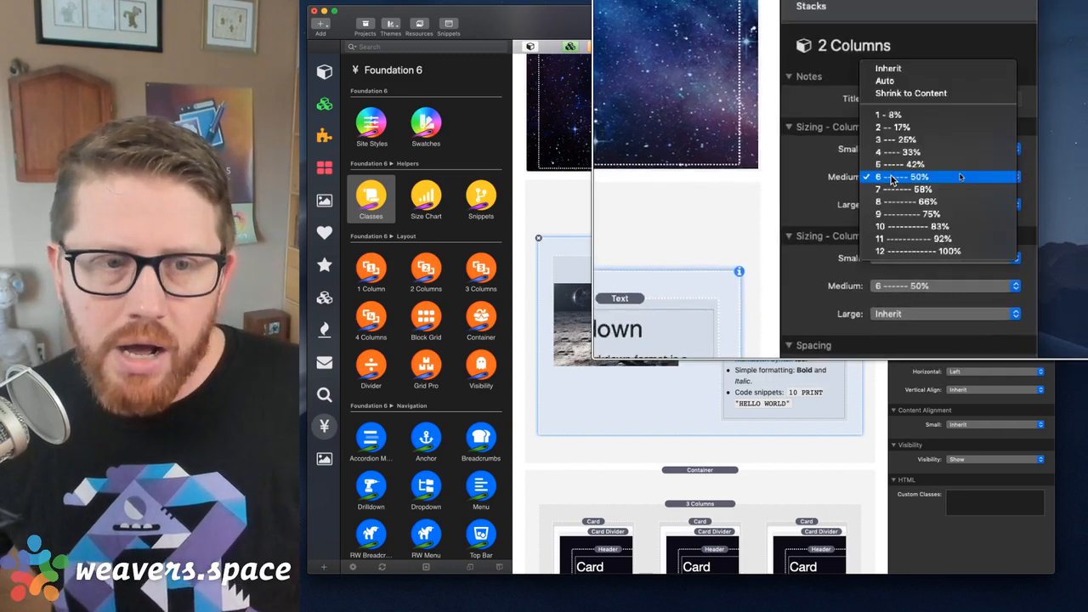
{"action": "left_click", "coordinate": [895, 105]}
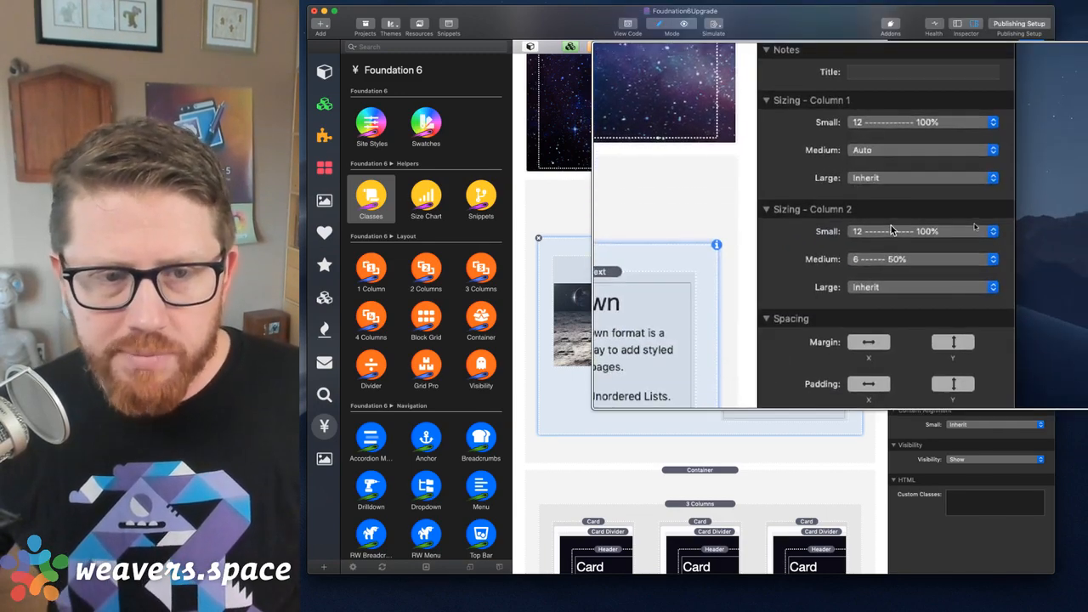
{"action": "left_click", "coordinate": [973, 246]}
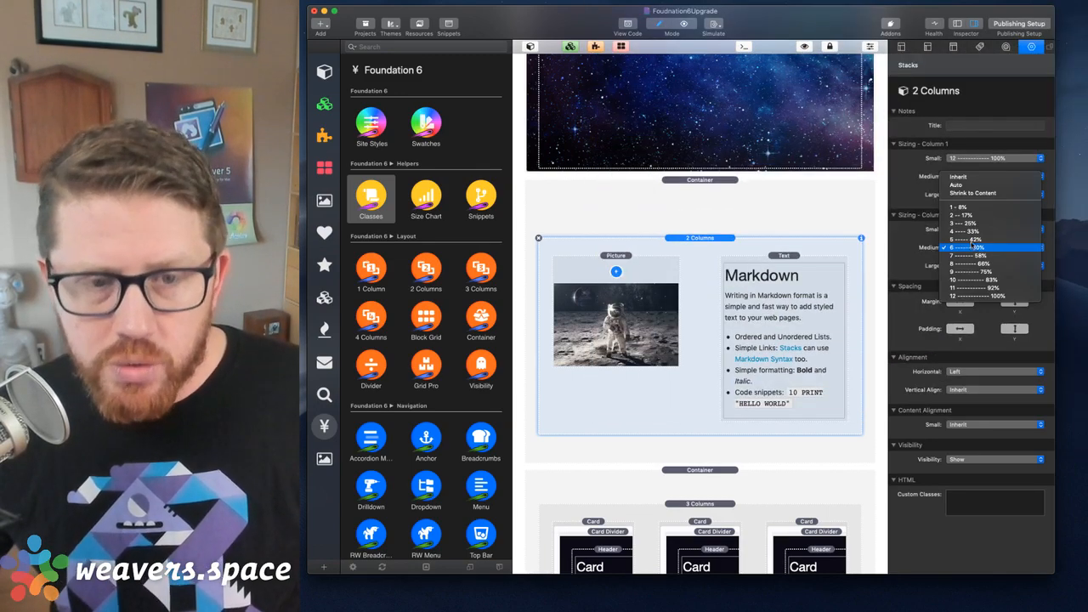
{"action": "left_click", "coordinate": [960, 187]}
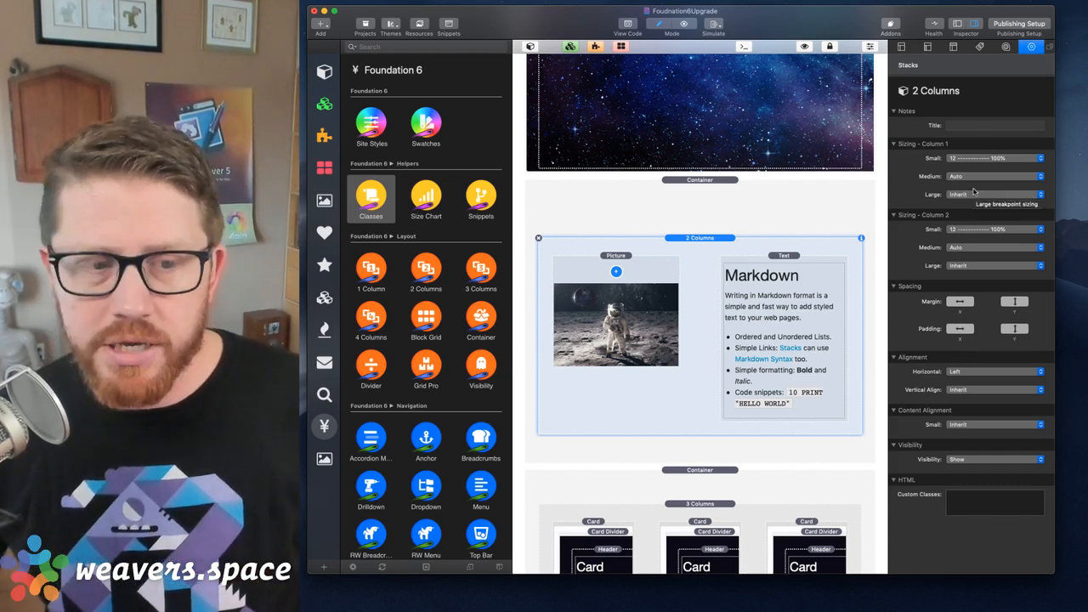
- Set the Small sizing of all three columns in the card section's 3 Columns stack to 6 (50%)
{"action": "scroll", "coordinate": [694, 283], "scroll_direction": "down", "scroll_amount": 5}
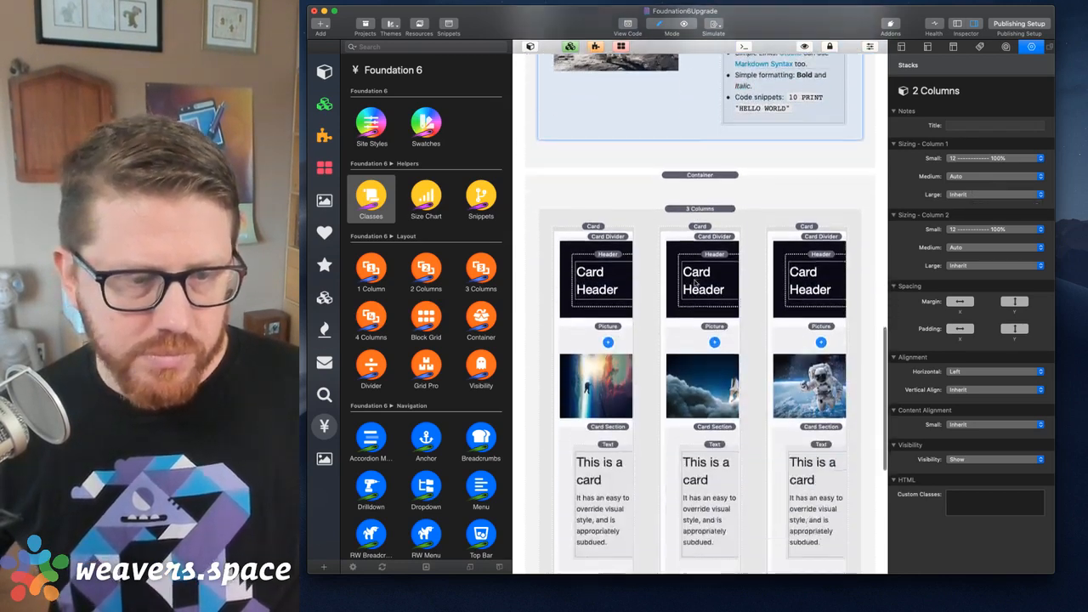
{"action": "left_click", "coordinate": [690, 194]}
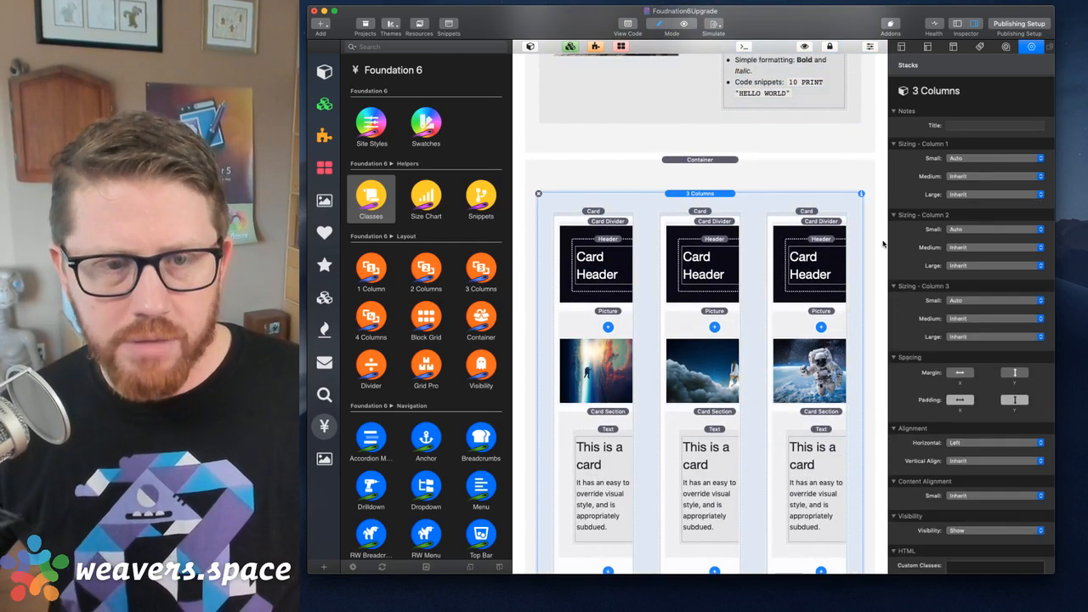
{"action": "scroll", "coordinate": [928, 265], "scroll_direction": "down", "scroll_amount": 3}
{"action": "scroll", "coordinate": [928, 265], "scroll_direction": "up", "scroll_amount": 3}
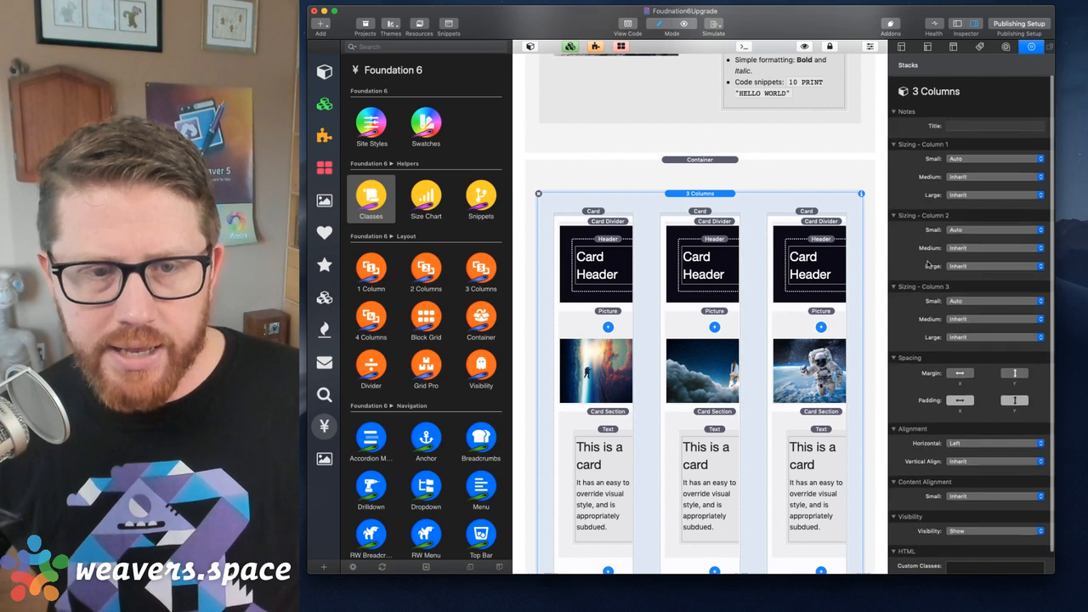
{"action": "left_click", "coordinate": [964, 158]}
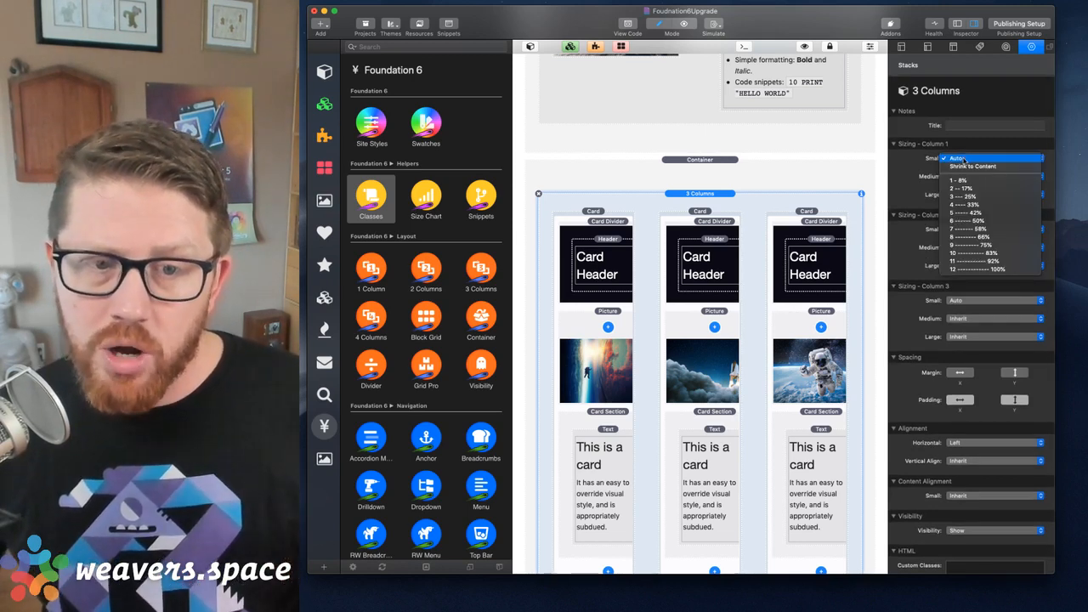
{"action": "left_click", "coordinate": [973, 221]}
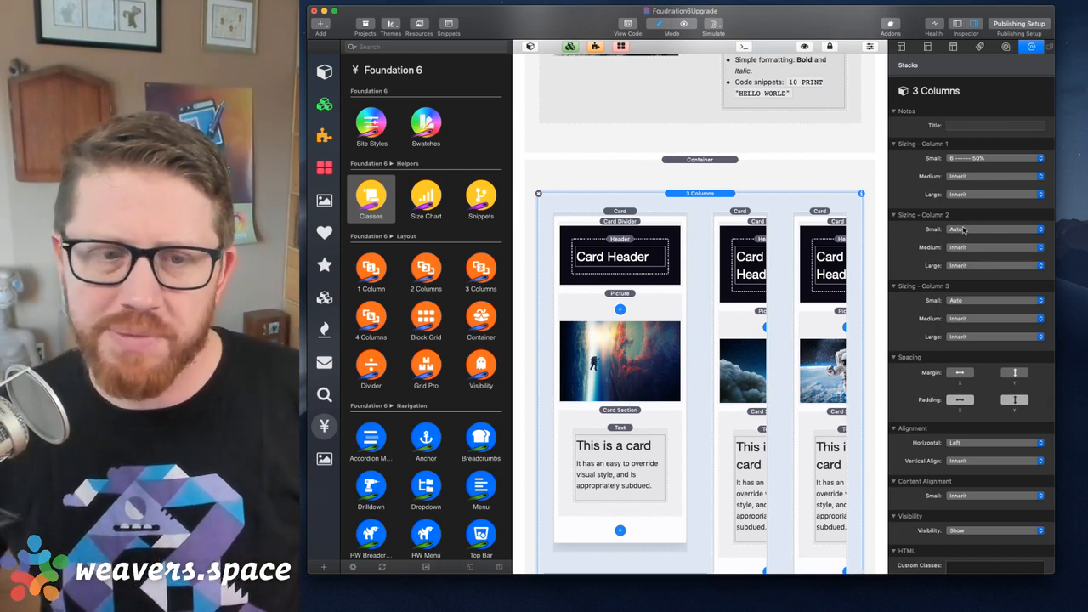
{"action": "left_click", "coordinate": [963, 229]}
{"action": "left_click", "coordinate": [969, 284]}
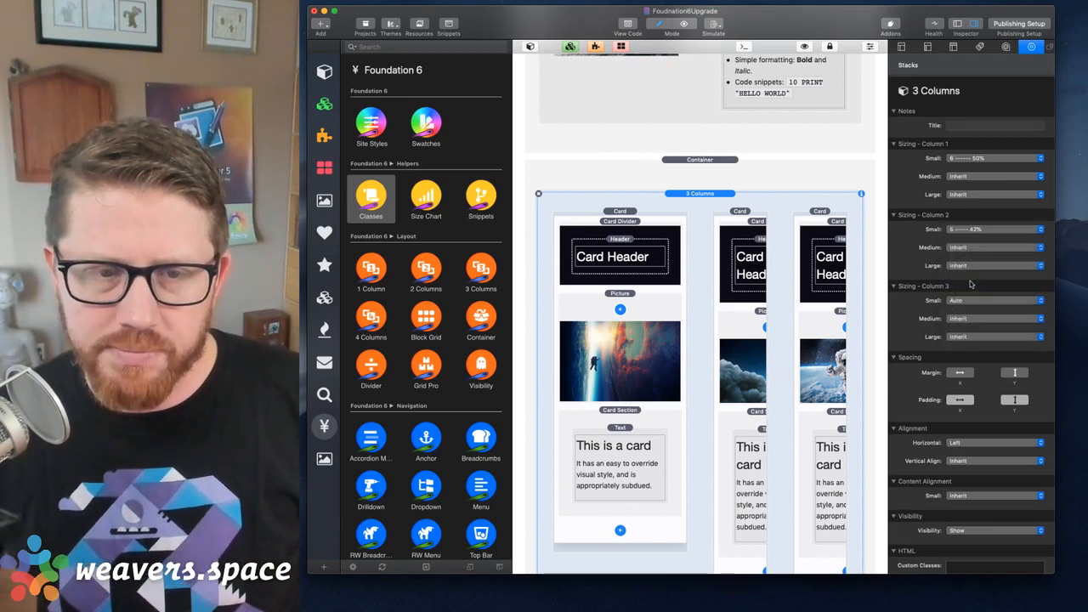
{"action": "left_click", "coordinate": [964, 237]}
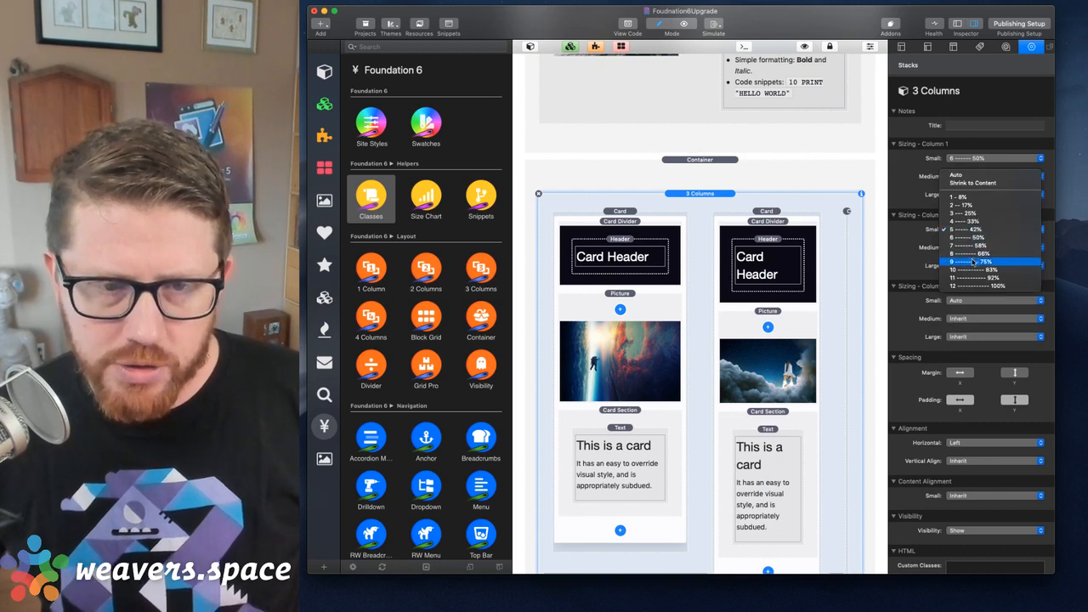
{"action": "left_click", "coordinate": [969, 237]}
{"action": "left_click", "coordinate": [969, 301]}
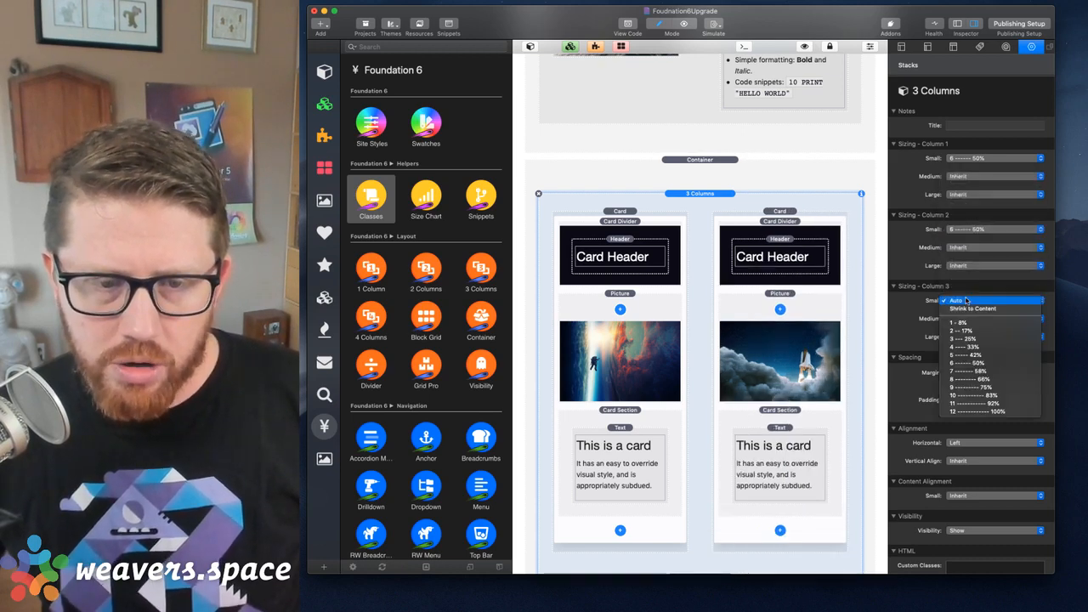
{"action": "left_click", "coordinate": [975, 363]}
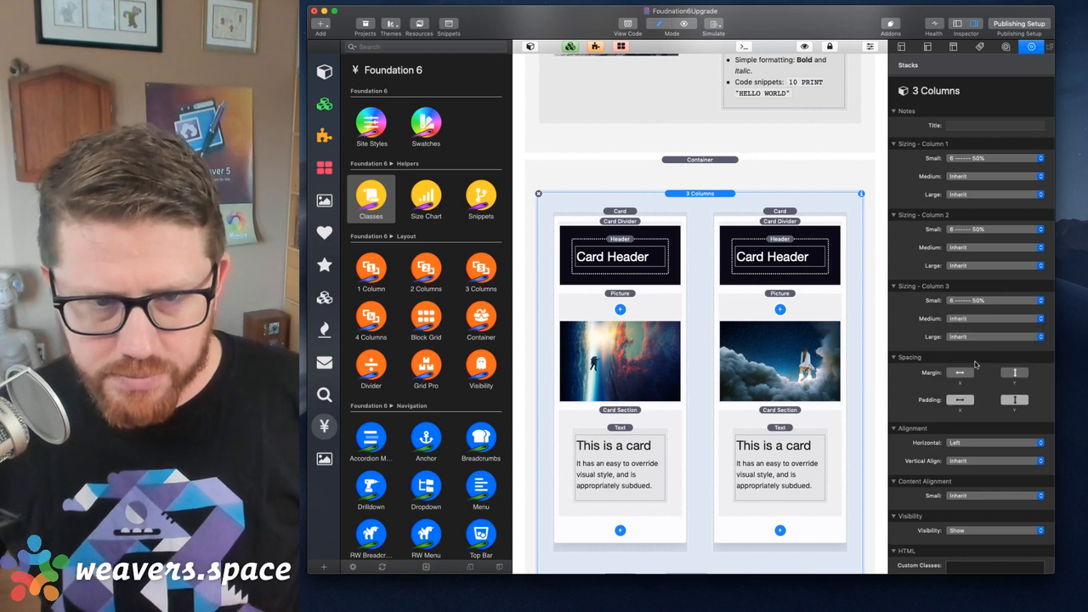
- Set the Medium sizing of all three columns in the card section to Auto
{"action": "left_click", "coordinate": [958, 175]}
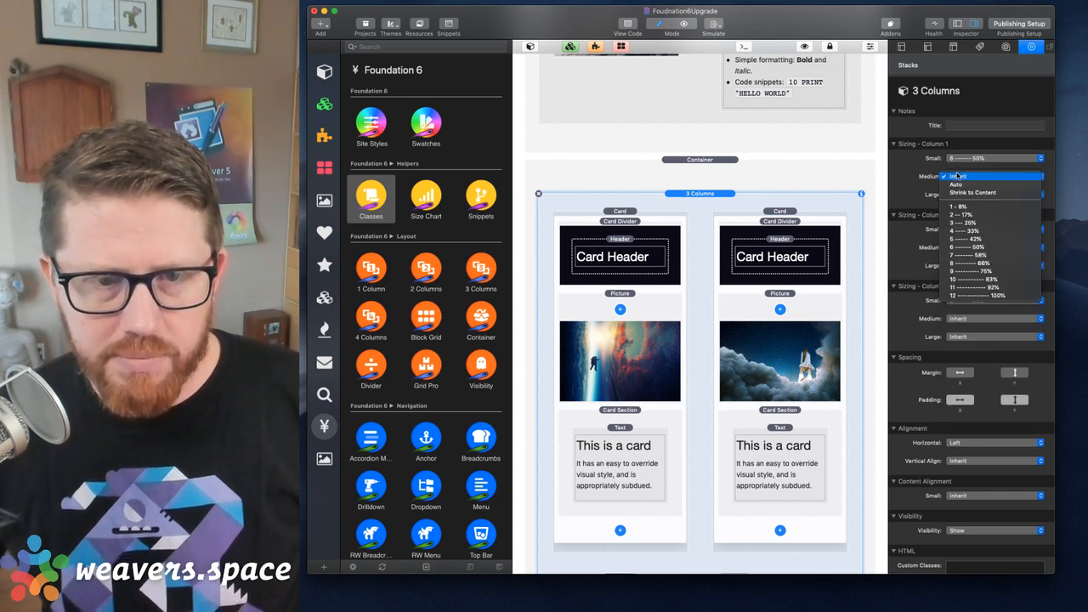
{"action": "left_click", "coordinate": [960, 186]}
{"action": "left_click", "coordinate": [963, 246]}
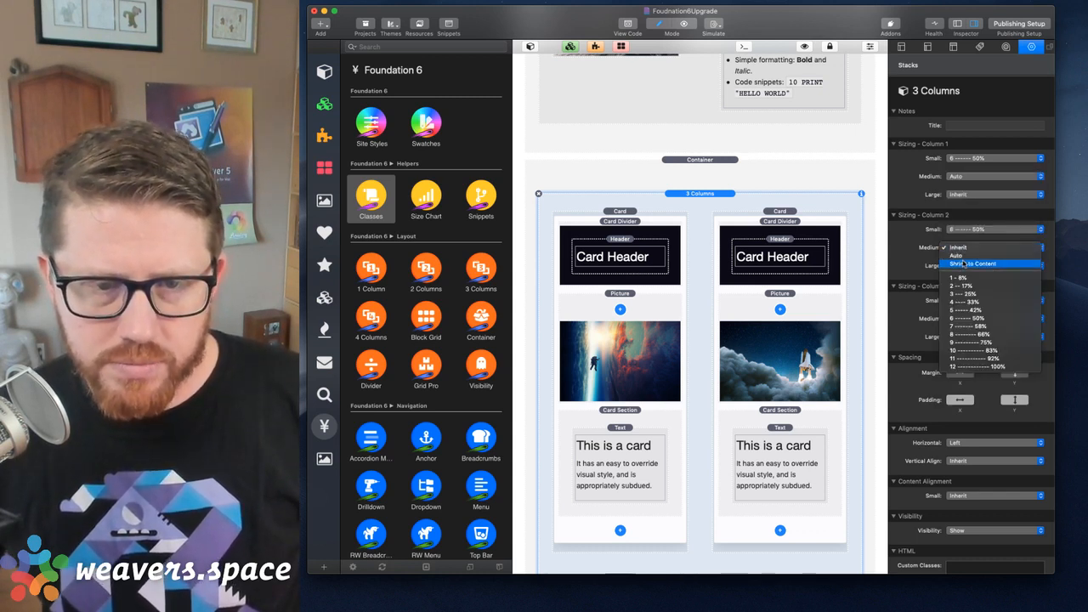
{"action": "left_click", "coordinate": [961, 257]}
{"action": "left_click", "coordinate": [965, 319]}
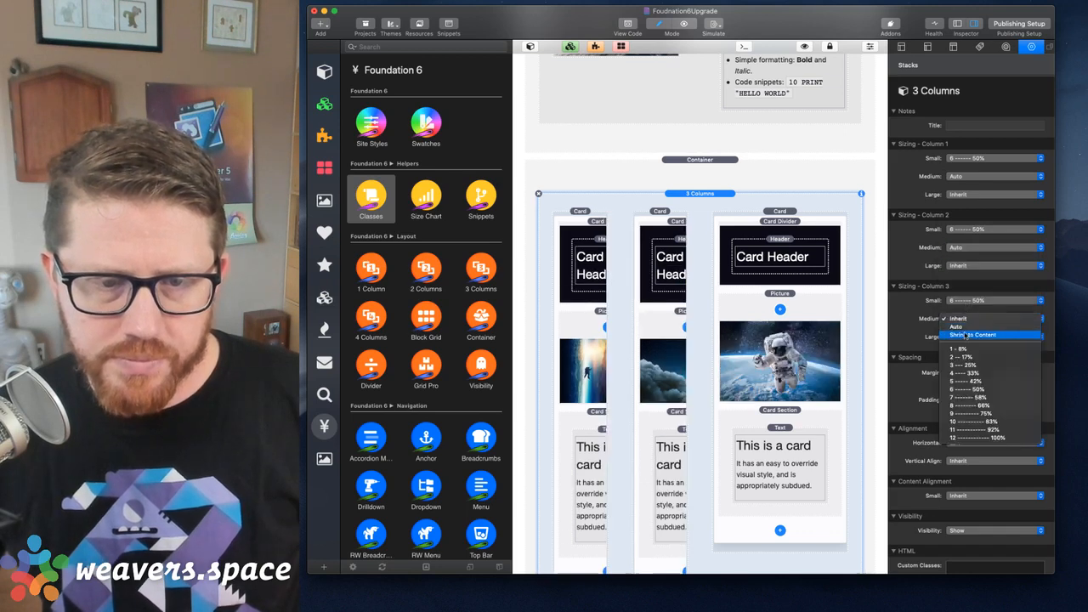
{"action": "left_click", "coordinate": [960, 326]}
- Preview the page at a narrow width and examine how the first Markdown section and the cards stack
{"action": "scroll", "coordinate": [815, 369], "scroll_direction": "down", "scroll_amount": 3}
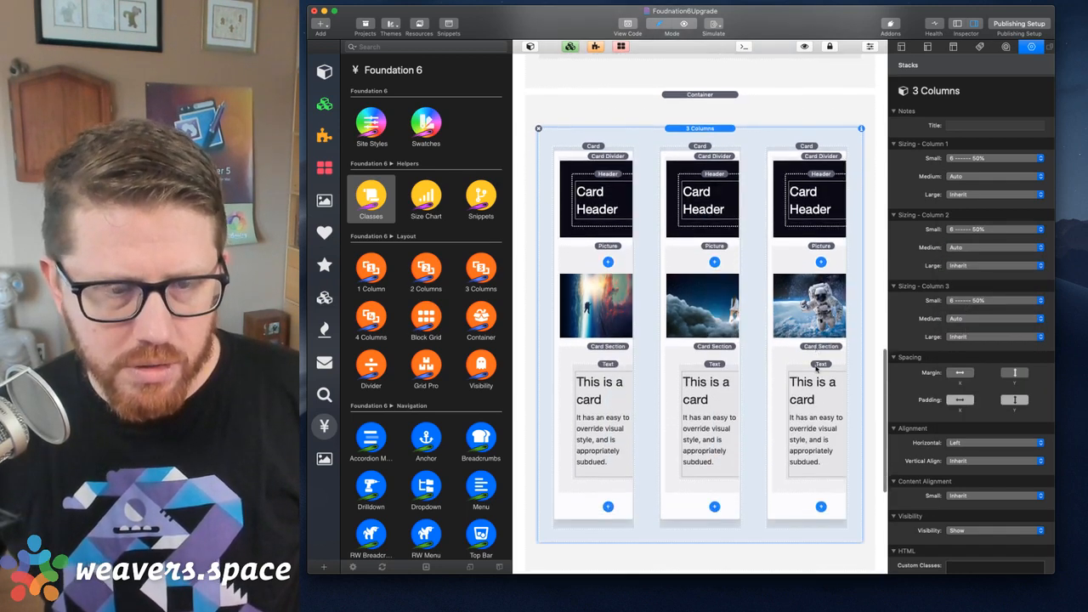
{"action": "left_click", "coordinate": [713, 25]}
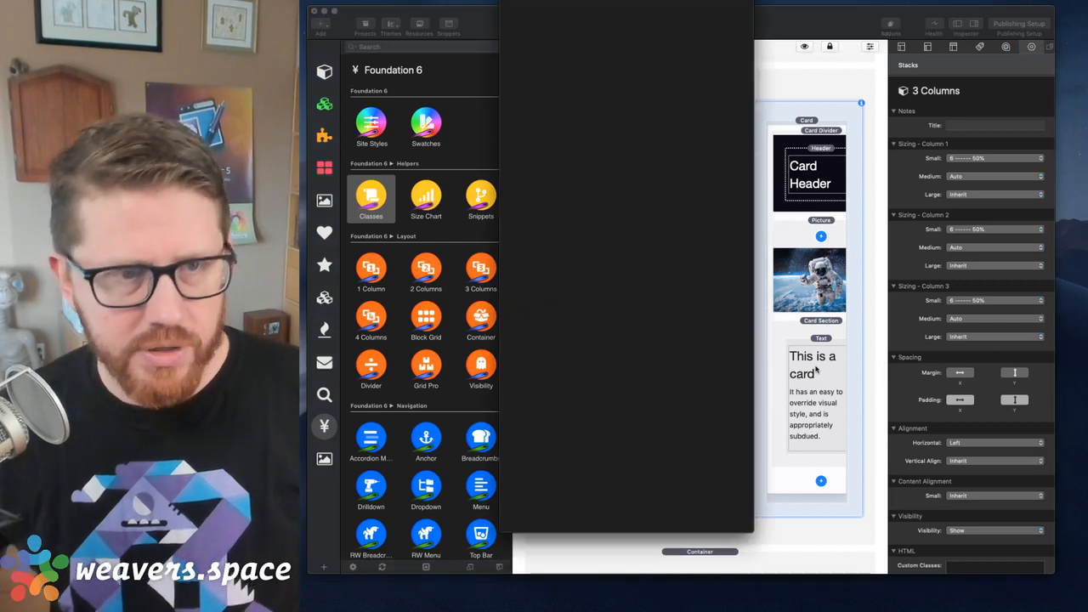
{"action": "scroll", "coordinate": [708, 209], "scroll_direction": "down", "scroll_amount": 5}
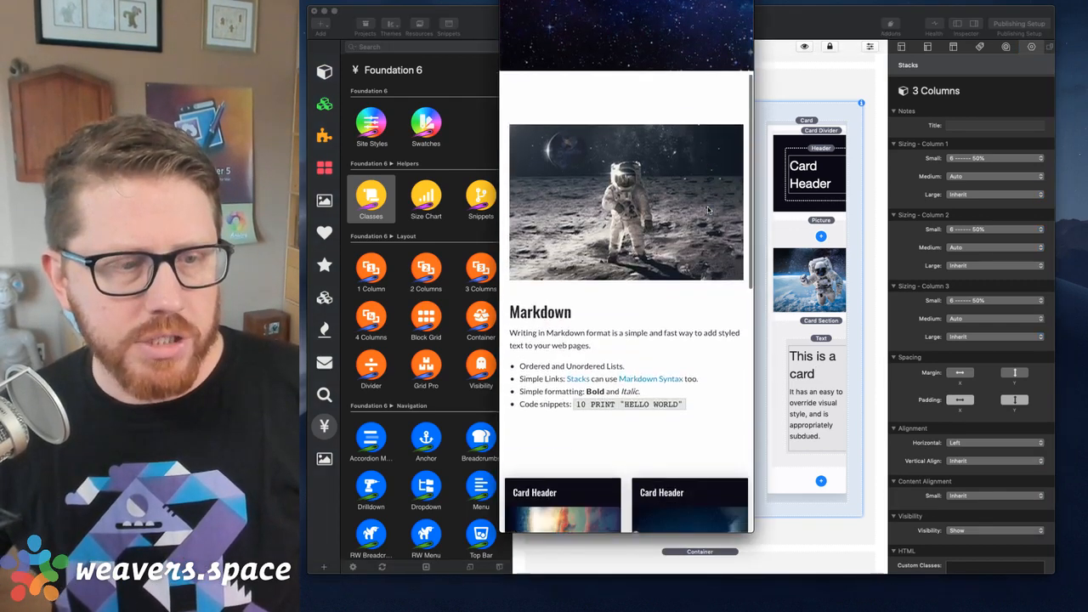
{"action": "scroll", "coordinate": [647, 152], "scroll_direction": "down", "scroll_amount": 3}
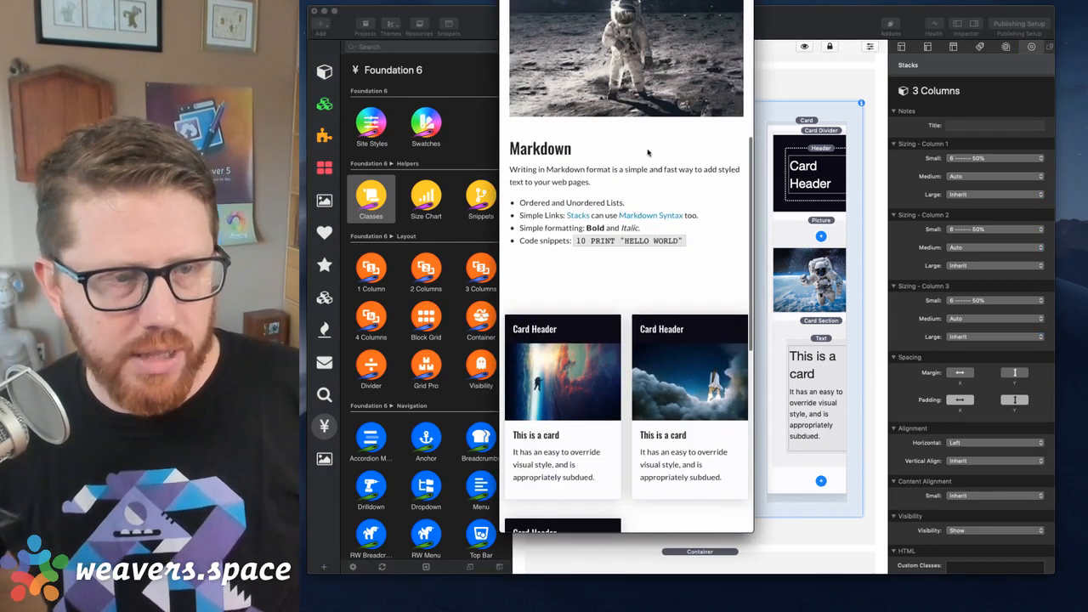
{"action": "scroll", "coordinate": [629, 222], "scroll_direction": "down", "scroll_amount": 5}
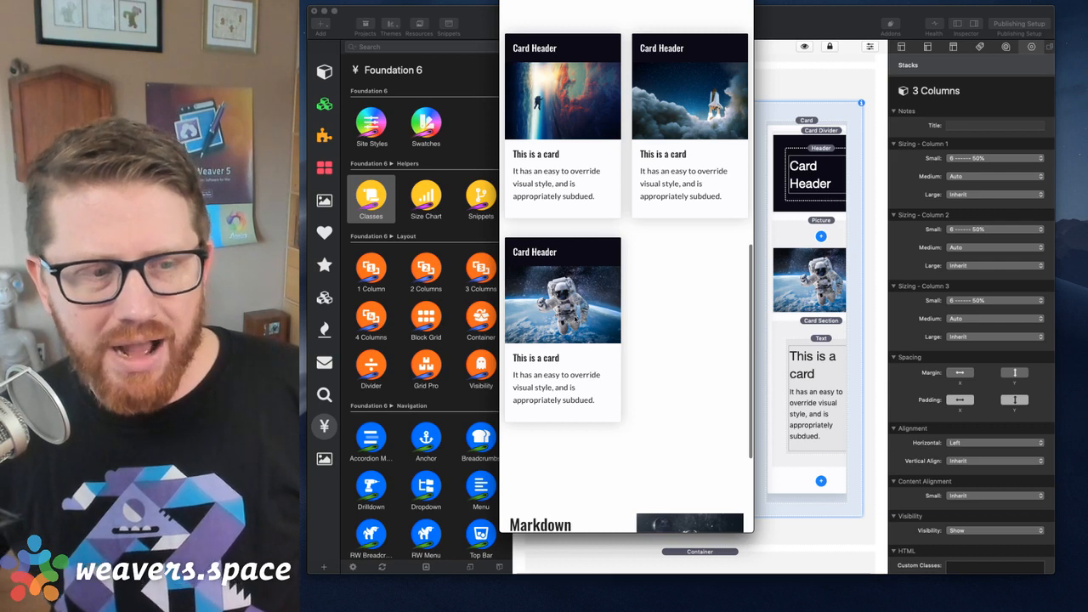
{"action": "scroll", "coordinate": [596, 303], "scroll_direction": "down", "scroll_amount": 3}
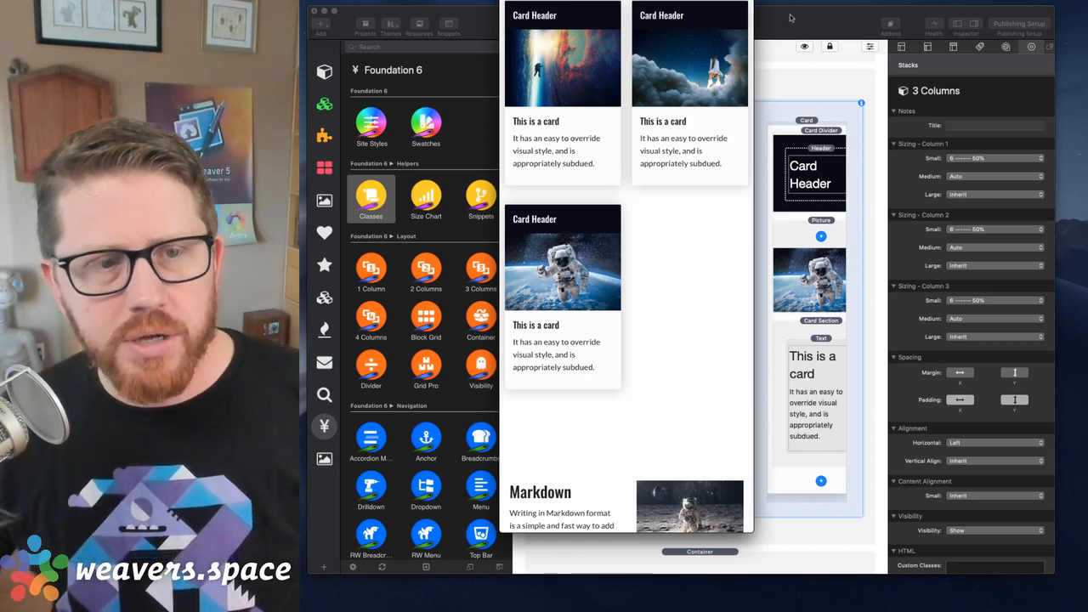
- Return to the editor and set the horizontal alignment of the card section's 3 Columns stack to Center
{"action": "left_click", "coordinate": [797, 102]}
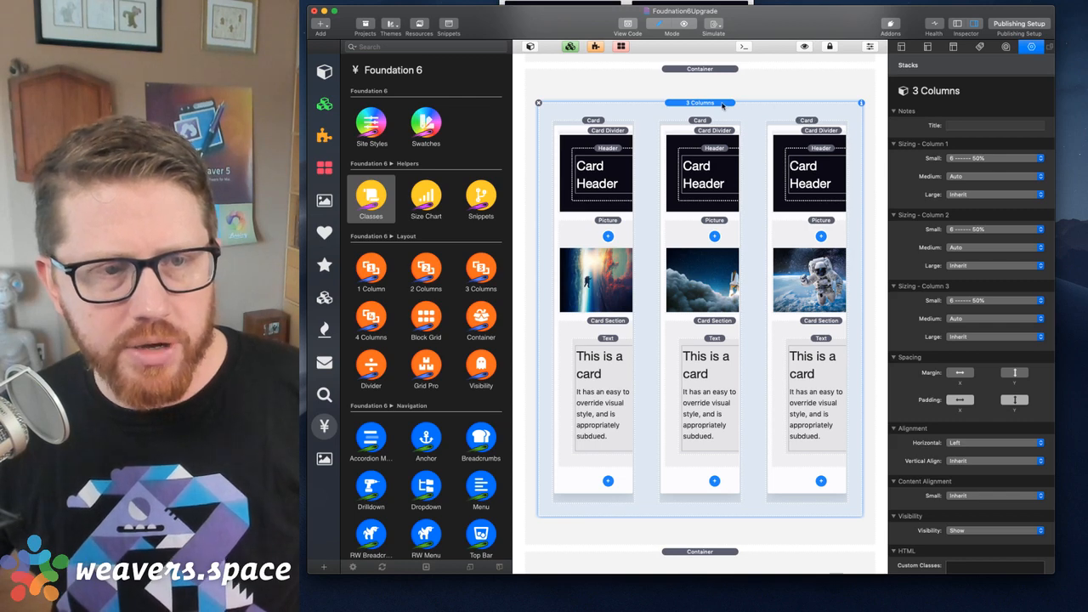
{"action": "scroll", "coordinate": [979, 356], "scroll_direction": "down", "scroll_amount": 2}
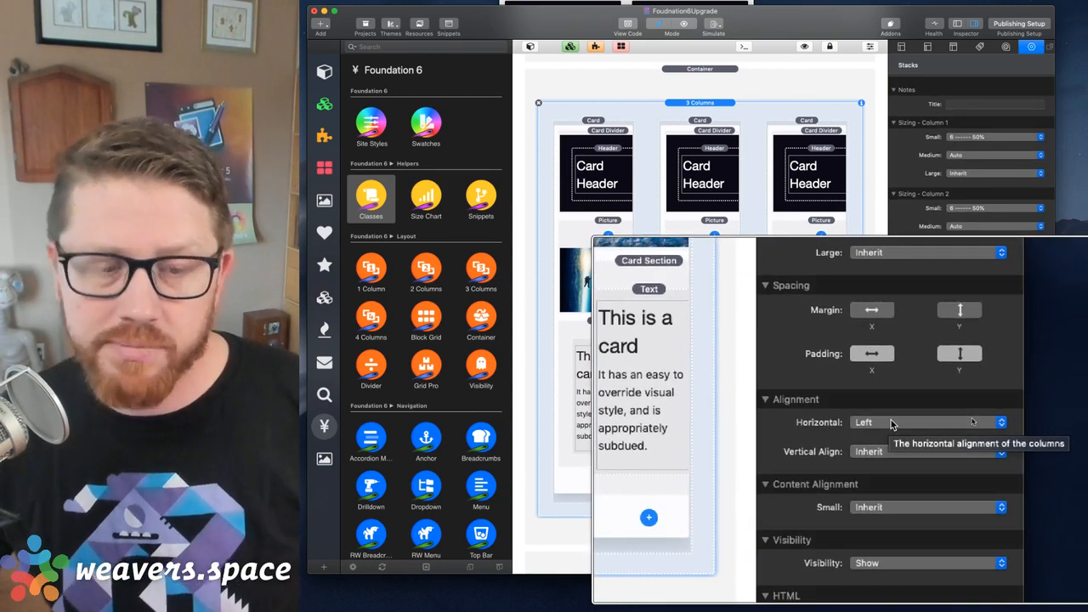
{"action": "left_click", "coordinate": [890, 421]}
{"action": "left_click", "coordinate": [893, 426]}
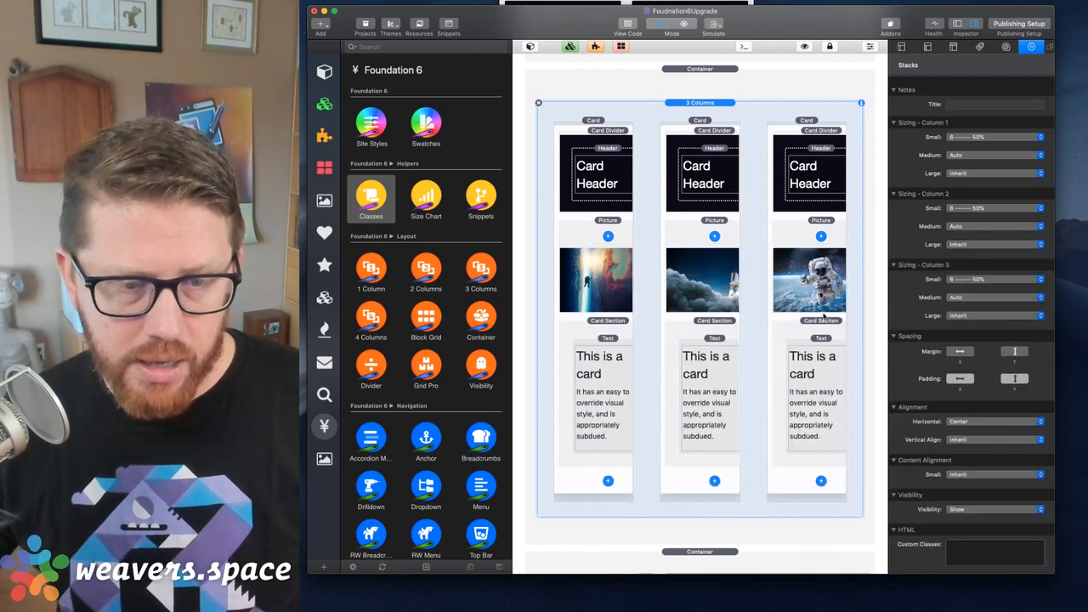
- Refresh the narrow page preview and check the card alignment and the second Markdown section's layout
{"action": "key", "text": "super+Tab"}
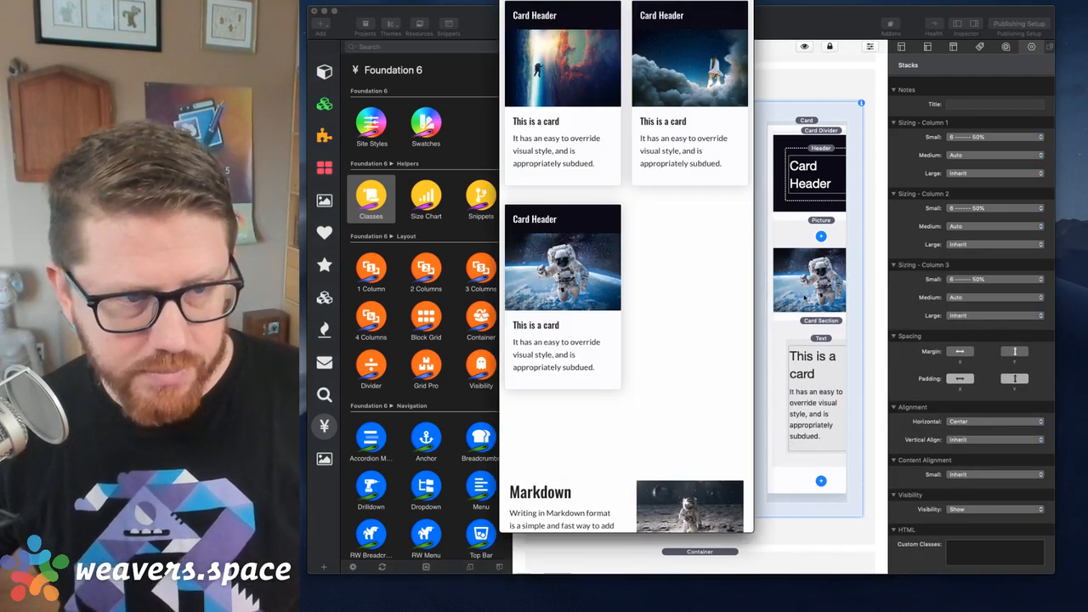
{"action": "key", "text": "super+r"}
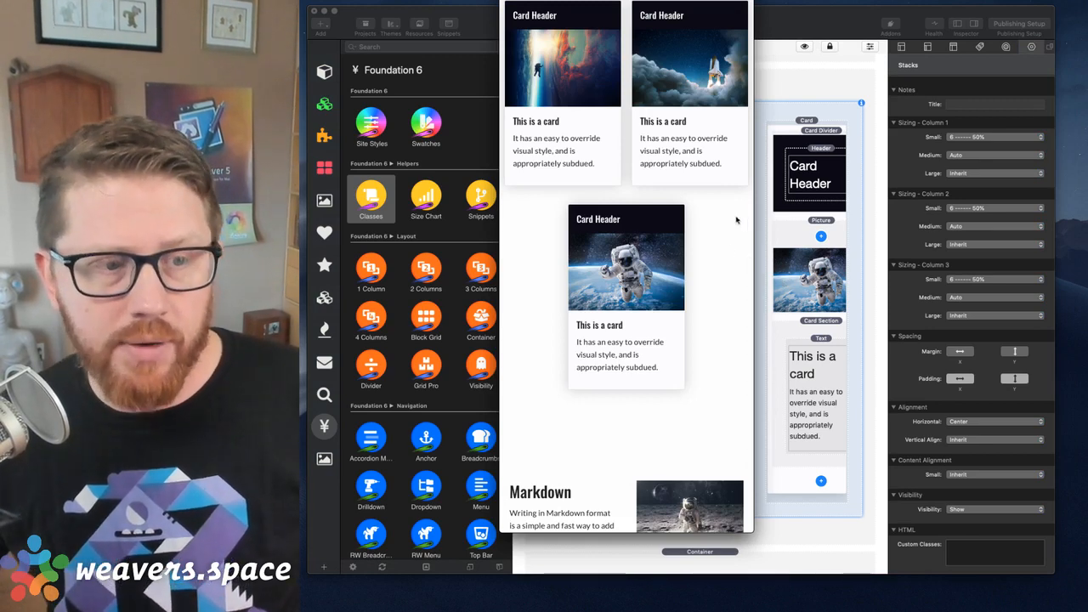
{"action": "scroll", "coordinate": [731, 222], "scroll_direction": "down", "scroll_amount": 4}
{"action": "scroll", "coordinate": [719, 225], "scroll_direction": "up", "scroll_amount": 6}
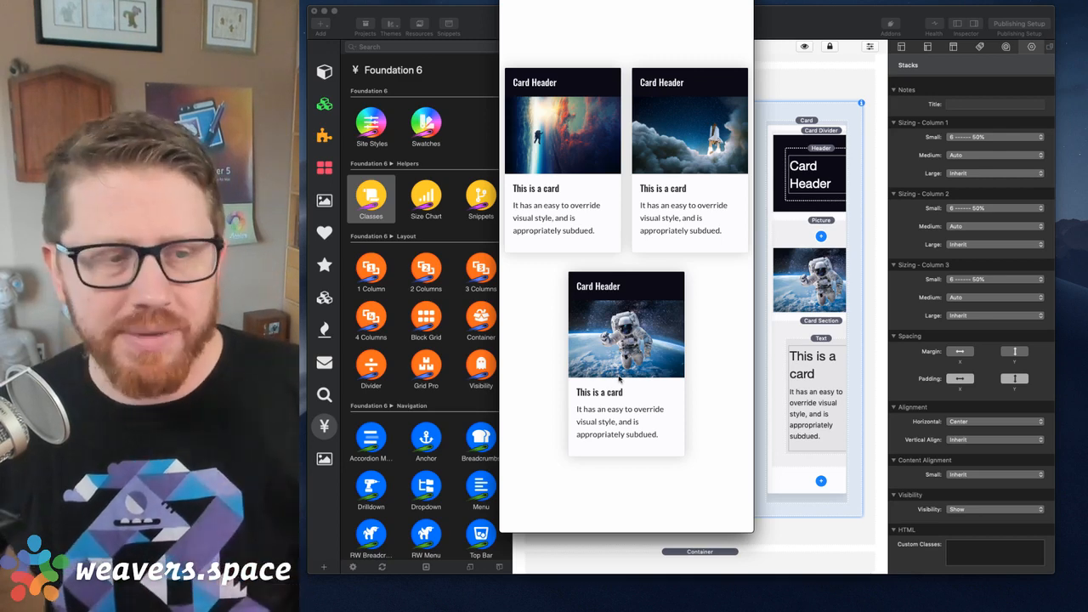
{"action": "scroll", "coordinate": [619, 379], "scroll_direction": "down", "scroll_amount": 5}
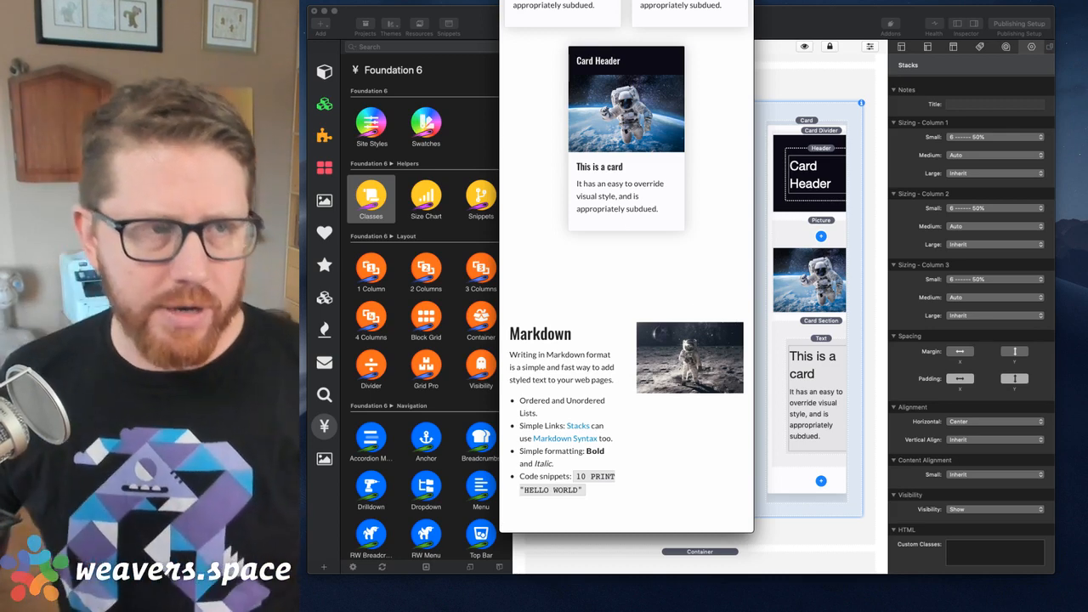
- Back in the editor, set the Small sizing of both columns in the last Markdown section's 2 Columns stack to 12 (100%)
{"action": "left_click", "coordinate": [768, 23]}
{"action": "scroll", "coordinate": [699, 340], "scroll_direction": "down", "scroll_amount": 5}
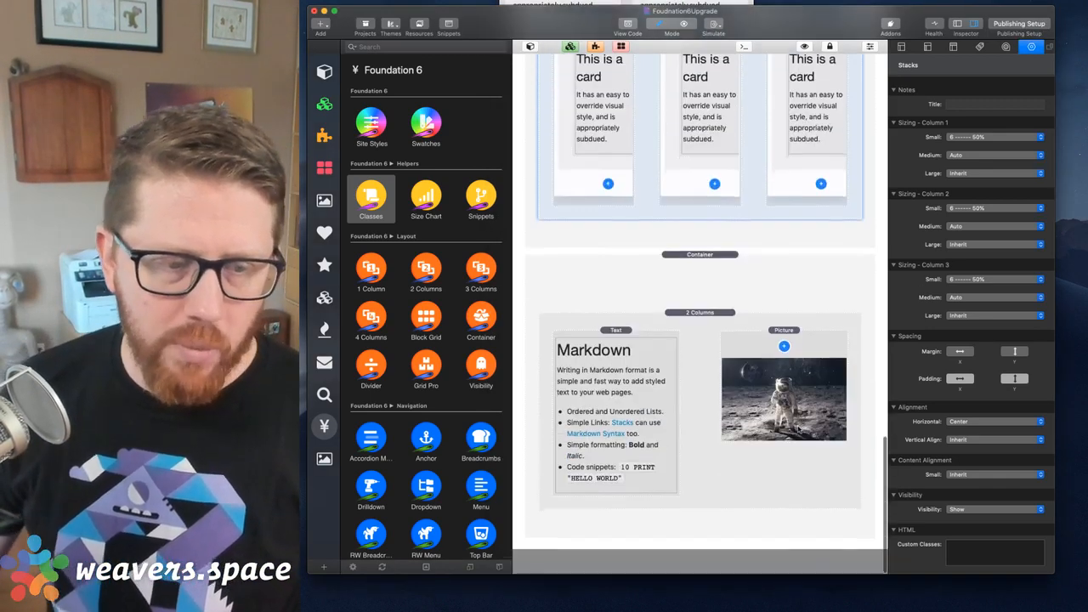
{"action": "left_click", "coordinate": [755, 368]}
{"action": "left_click", "coordinate": [705, 338]}
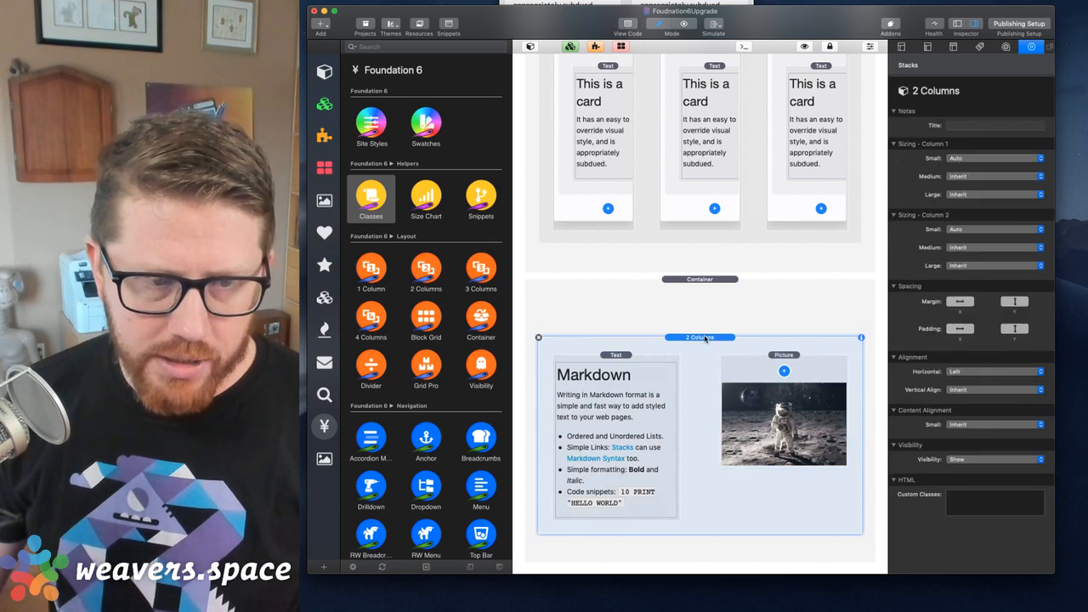
{"action": "left_click", "coordinate": [967, 159]}
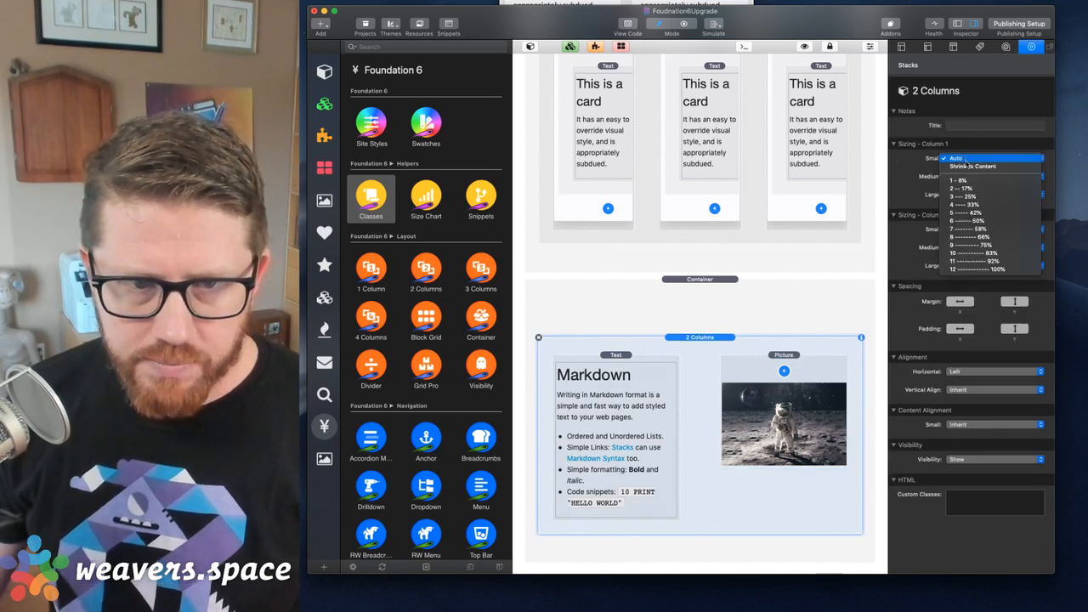
{"action": "left_click", "coordinate": [980, 269]}
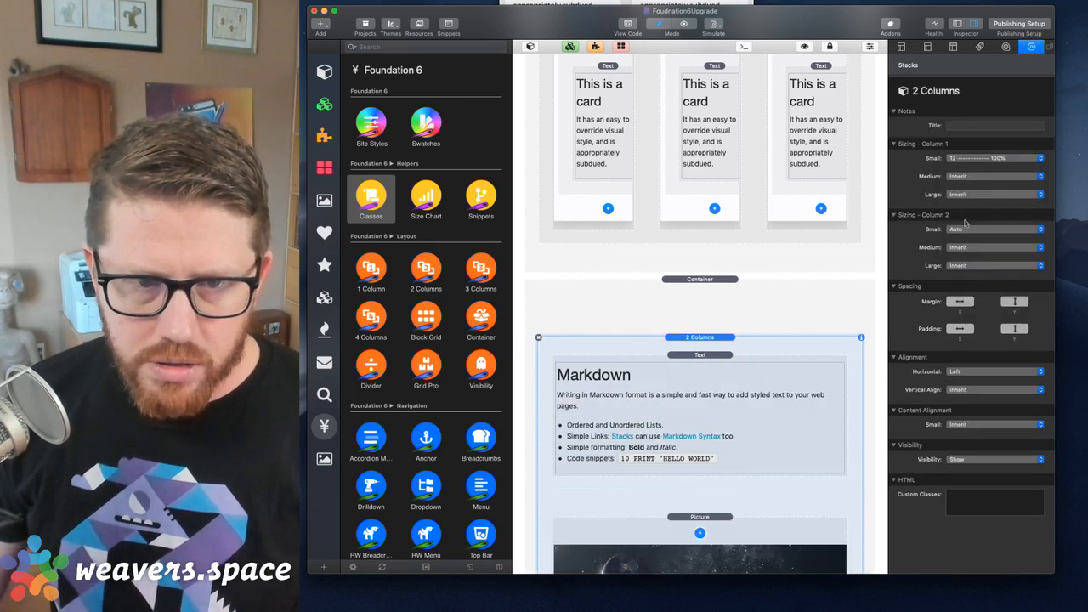
{"action": "left_click", "coordinate": [967, 230]}
{"action": "left_click", "coordinate": [974, 340]}
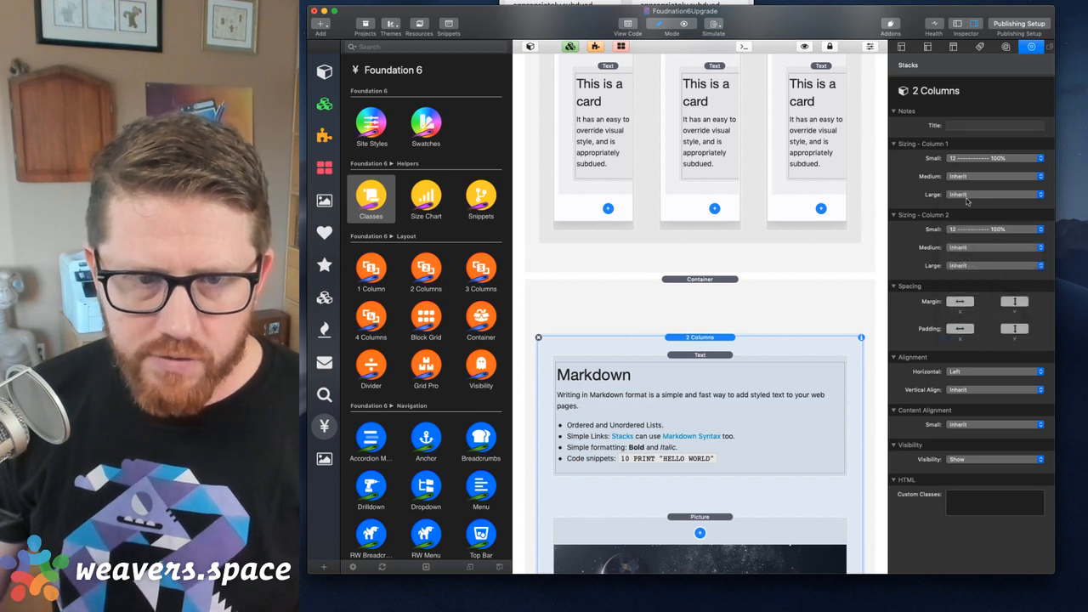
- Set the Medium sizing of both columns in the last Markdown section's 2 Columns stack to Auto
{"action": "left_click", "coordinate": [961, 177]}
{"action": "left_click", "coordinate": [961, 185]}
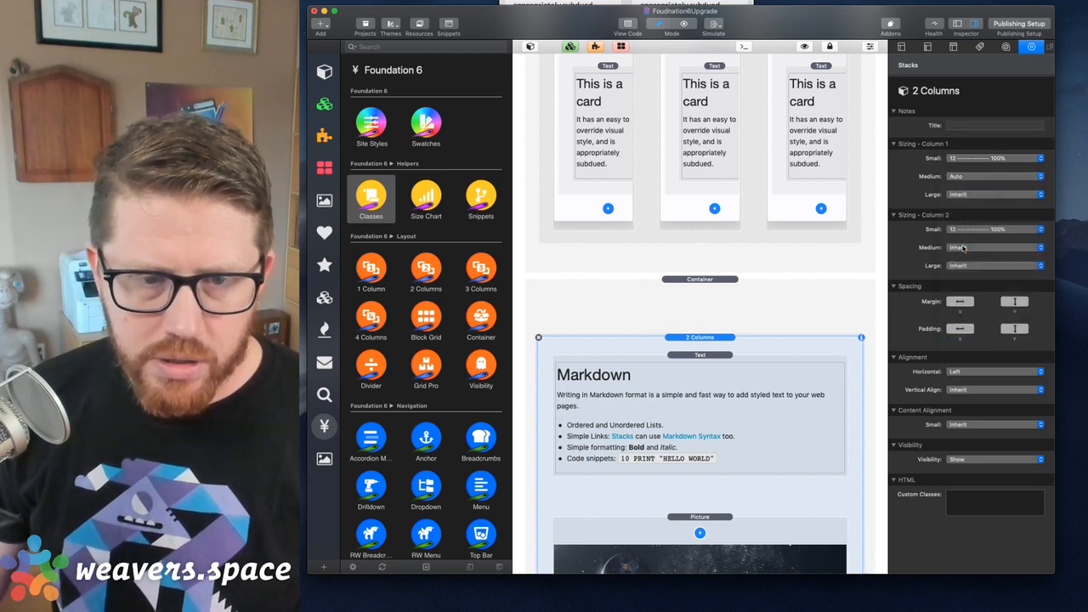
{"action": "left_click", "coordinate": [964, 247]}
{"action": "left_click", "coordinate": [956, 255]}
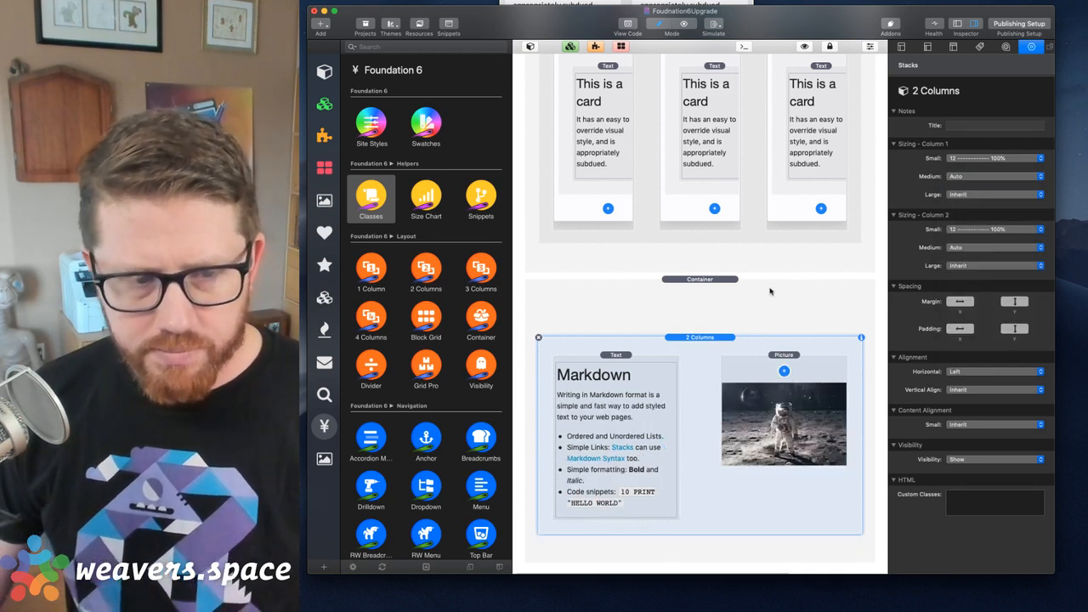
- Refresh the page preview, examine the last Markdown section and cards at narrow and wide widths, and close the preview
{"action": "key", "text": "super+Tab"}
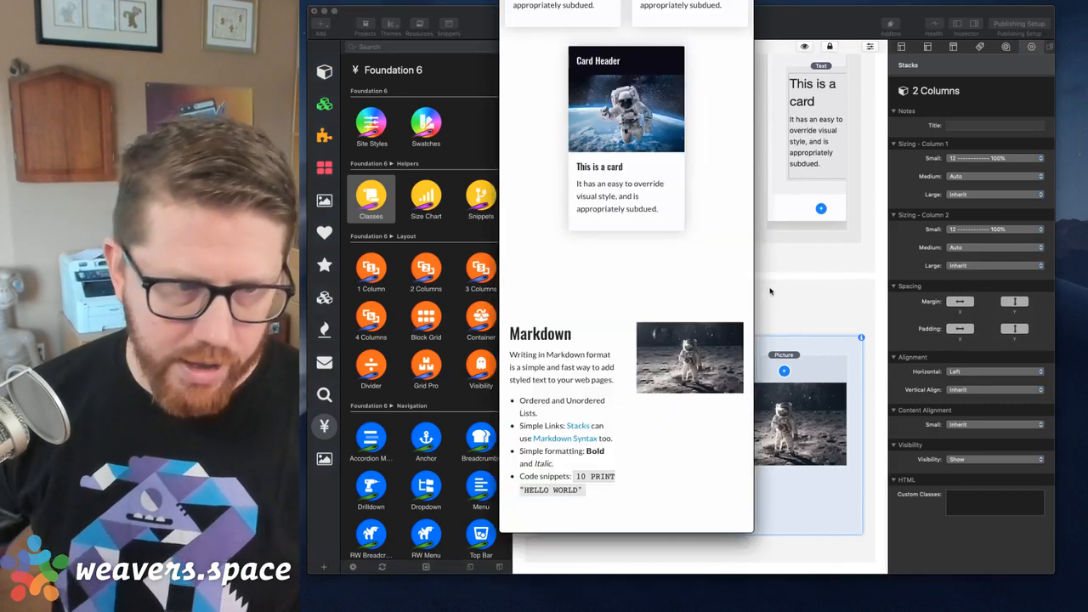
{"action": "key", "text": "super+r"}
{"action": "scroll", "coordinate": [702, 325], "scroll_direction": "down", "scroll_amount": 3}
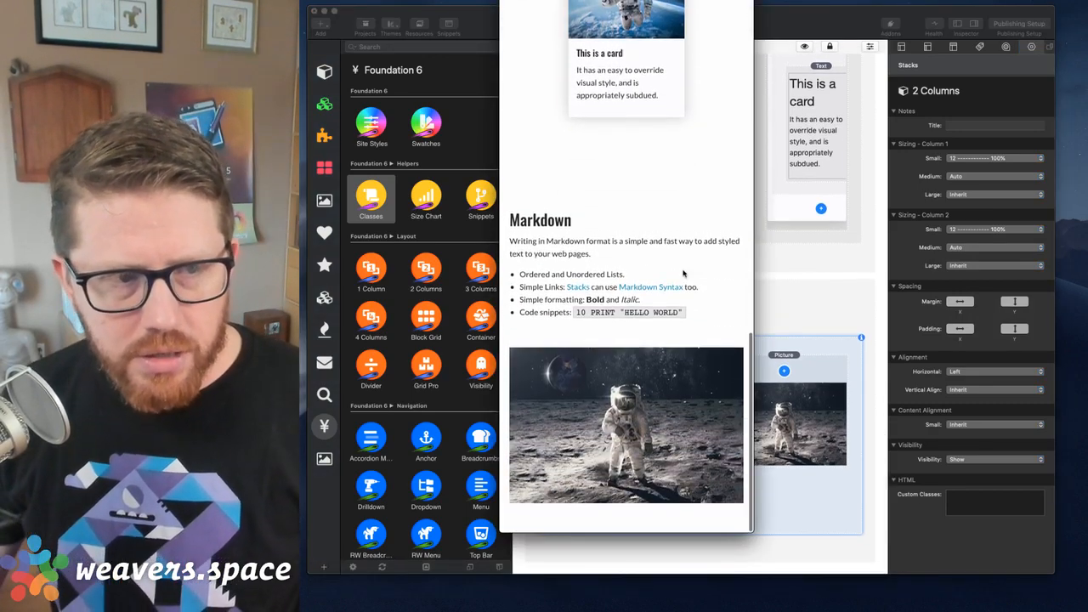
{"action": "scroll", "coordinate": [683, 273], "scroll_direction": "up", "scroll_amount": 4}
{"action": "scroll", "coordinate": [682, 259], "scroll_direction": "down", "scroll_amount": 3}
{"action": "scroll", "coordinate": [626, 178], "scroll_direction": "down", "scroll_amount": 15}
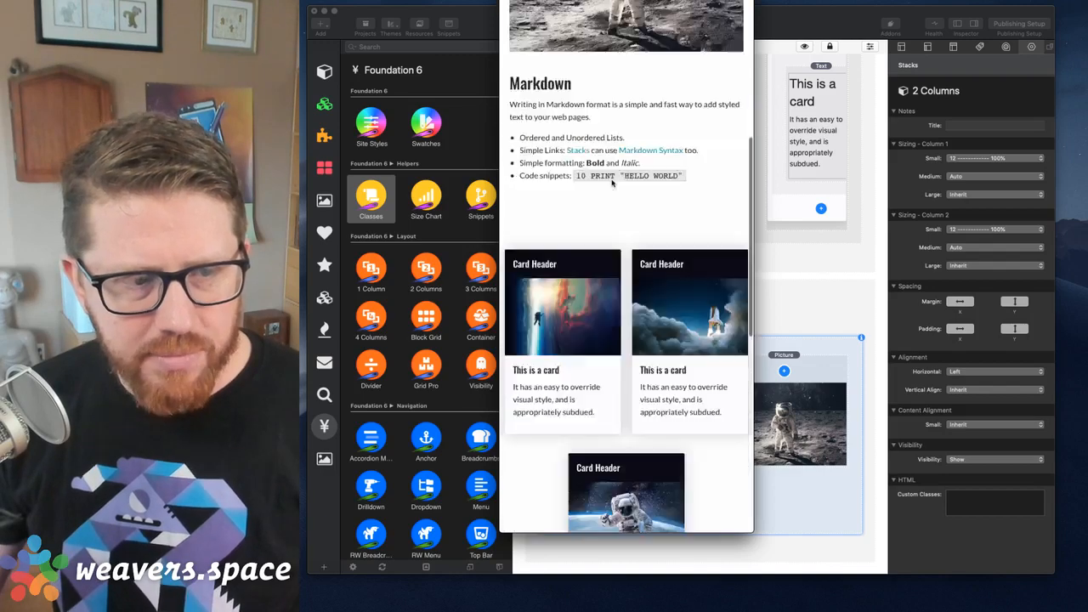
{"action": "left_click_drag", "start_coordinate": [754, 250], "coordinate": [975, 250]}
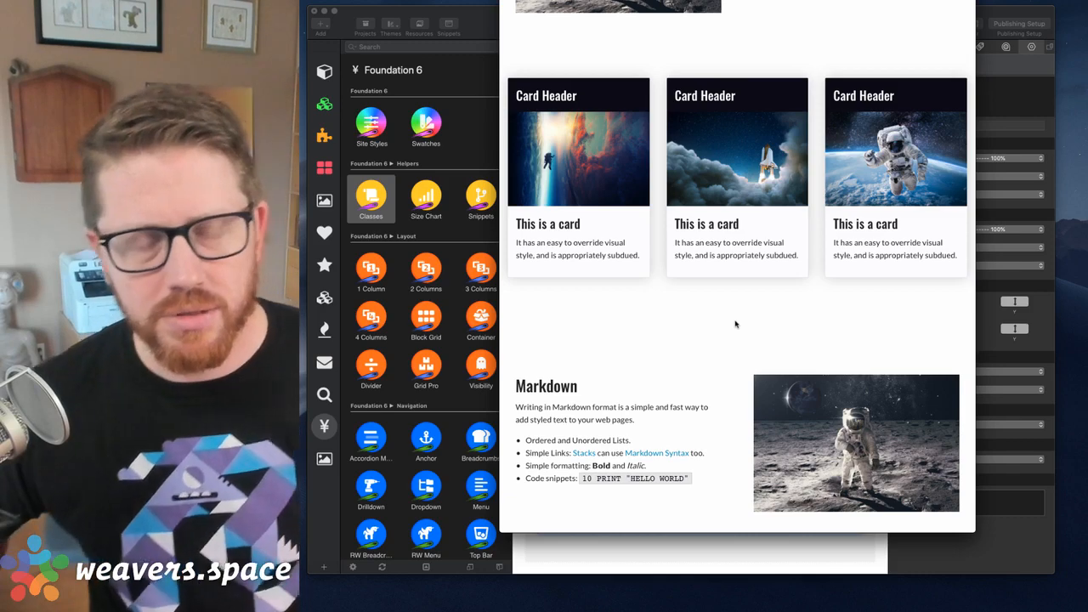
{"action": "key", "text": "super+w"}
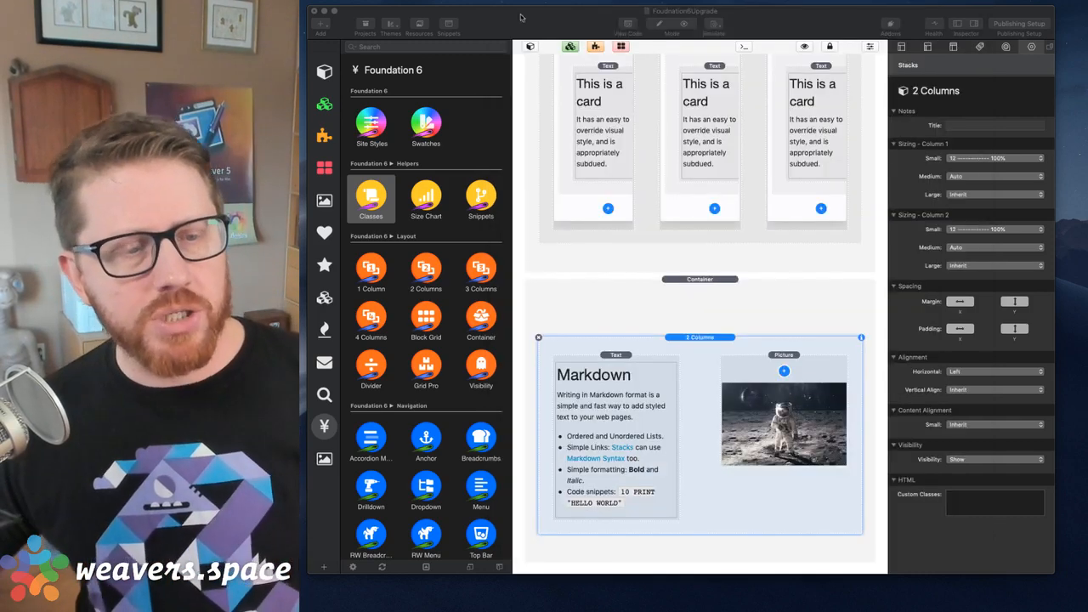
- Delete the last section's 2 Columns stack and add the Column Swap layout template to its empty container
{"action": "left_click", "coordinate": [709, 341]}
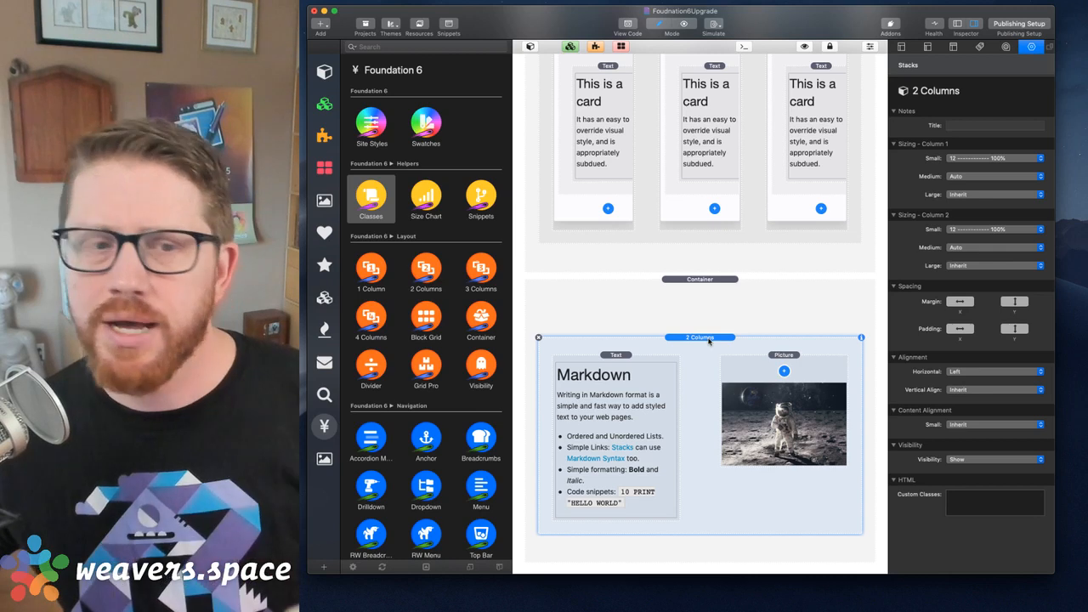
{"action": "left_click", "coordinate": [538, 338]}
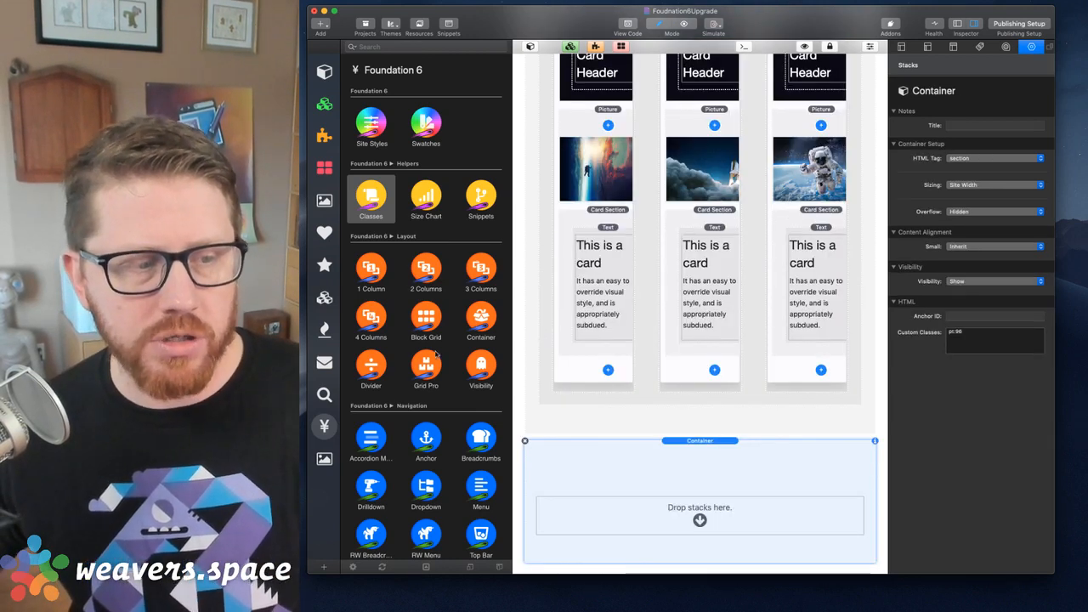
{"action": "left_click", "coordinate": [429, 363]}
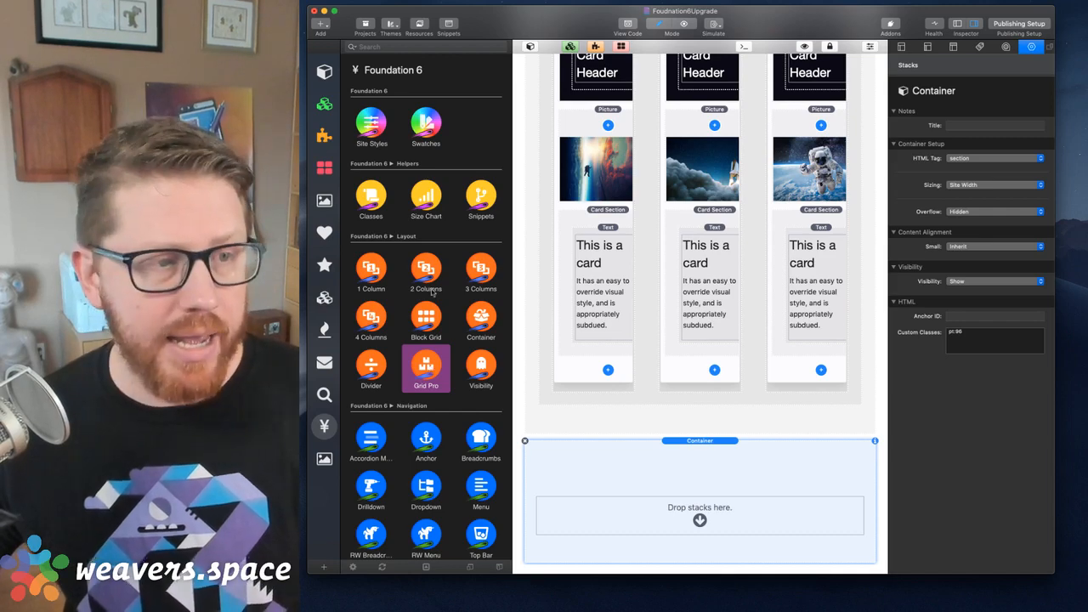
{"action": "scroll", "coordinate": [436, 348], "scroll_direction": "down", "scroll_amount": 10}
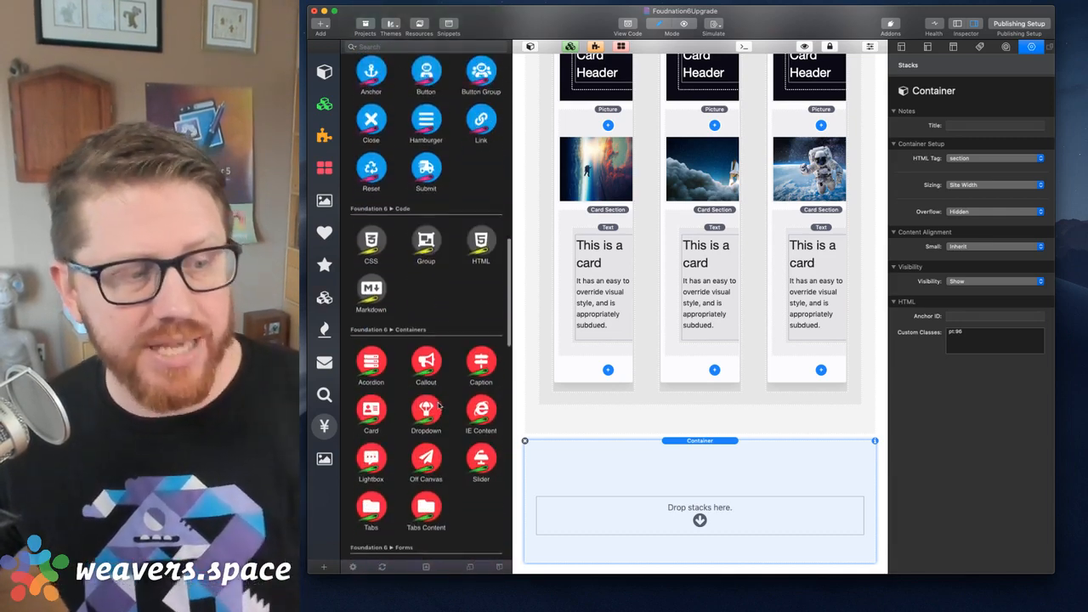
{"action": "scroll", "coordinate": [439, 406], "scroll_direction": "down", "scroll_amount": 15}
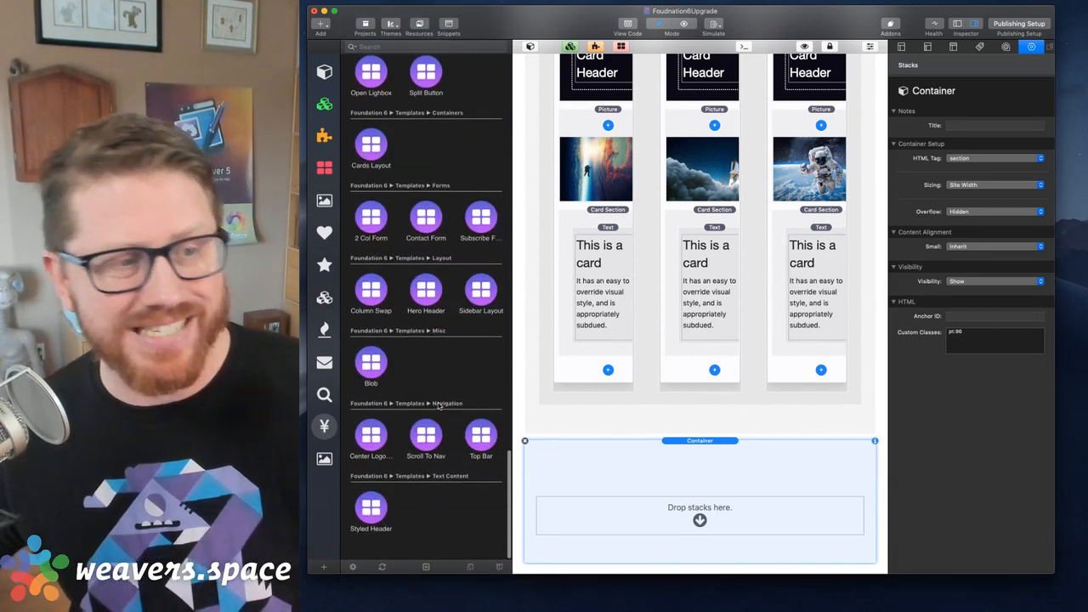
{"action": "scroll", "coordinate": [413, 251], "scroll_direction": "up", "scroll_amount": 3}
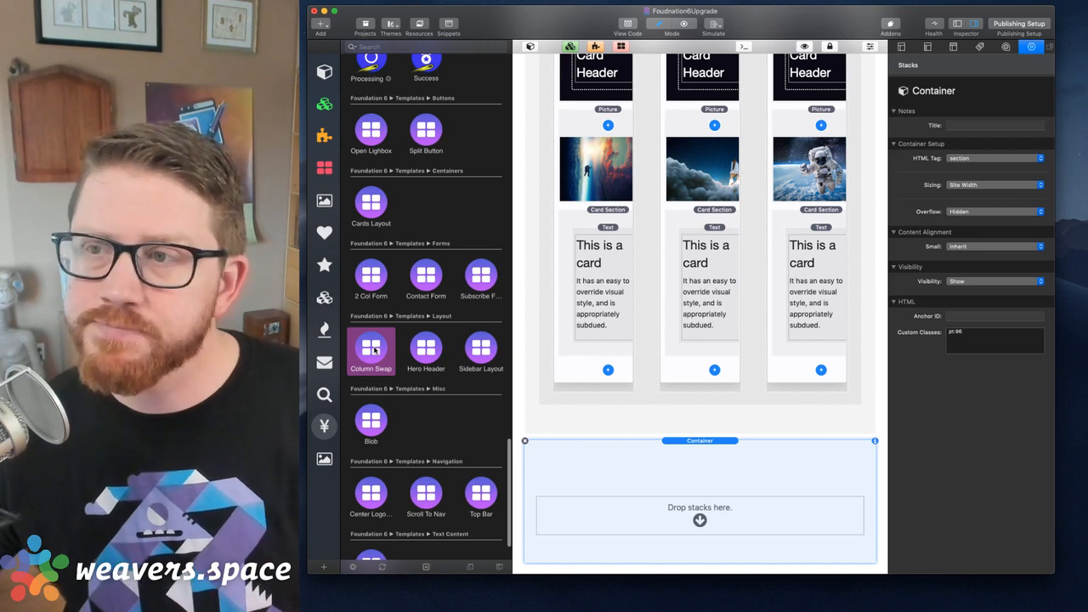
{"action": "left_click_drag", "start_coordinate": [371, 349], "coordinate": [717, 523]}
{"action": "scroll", "coordinate": [716, 523], "scroll_direction": "down", "scroll_amount": 8}
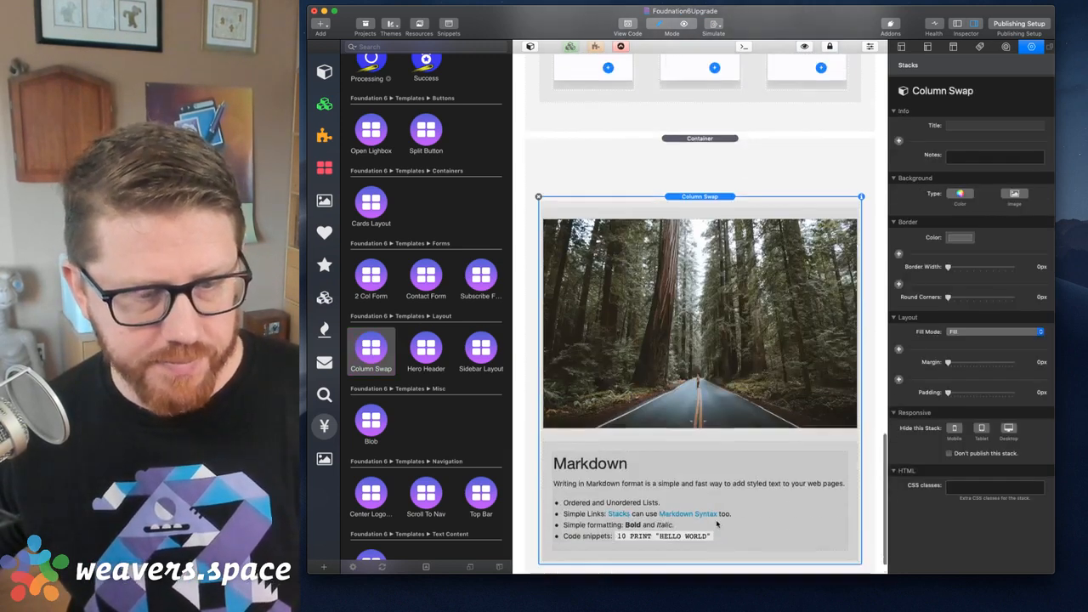
- Ungroup the Column Swap template into its individual stacks and select its Grid Pro stack
{"action": "left_click", "coordinate": [623, 46]}
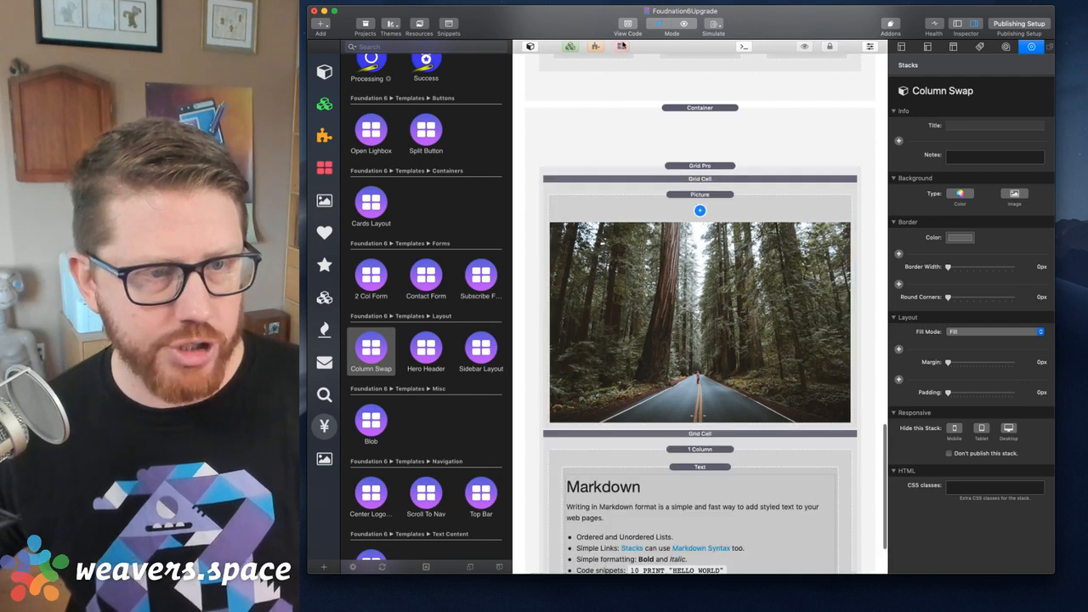
{"action": "left_click", "coordinate": [708, 167]}
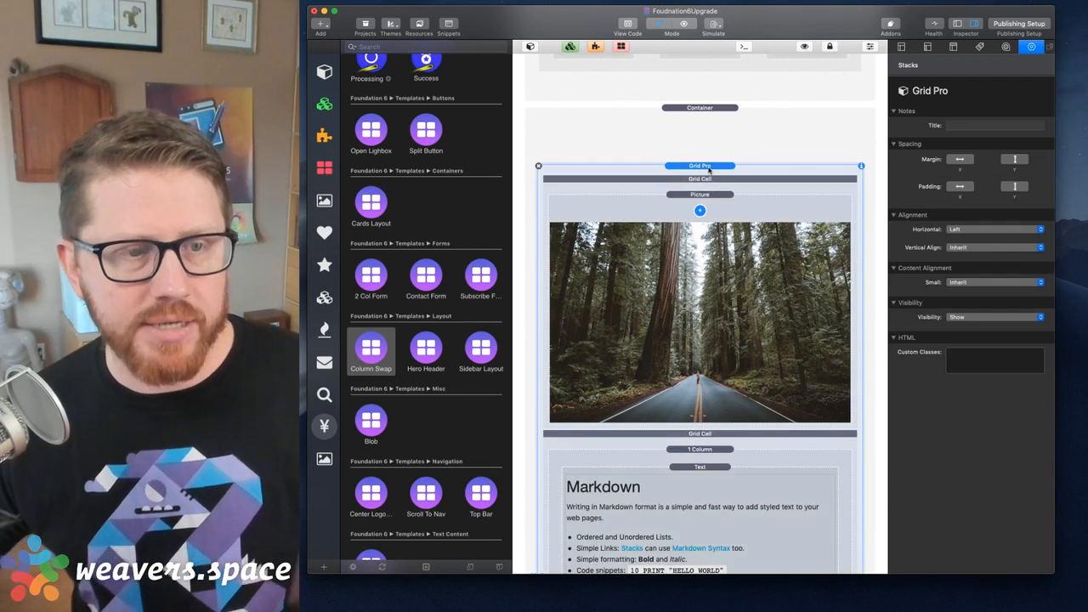
{"action": "scroll", "coordinate": [709, 169], "scroll_direction": "down", "scroll_amount": 3}
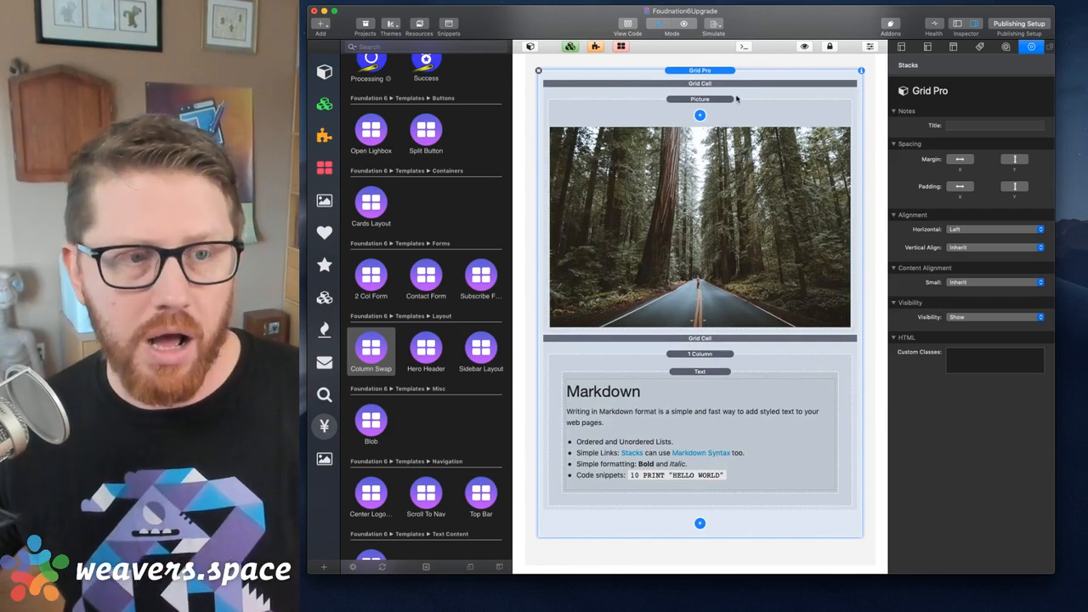
- Preview the page and check how the Column Swap section orders its picture and text at wide and narrow widths
{"action": "key", "text": "shift+super+r"}
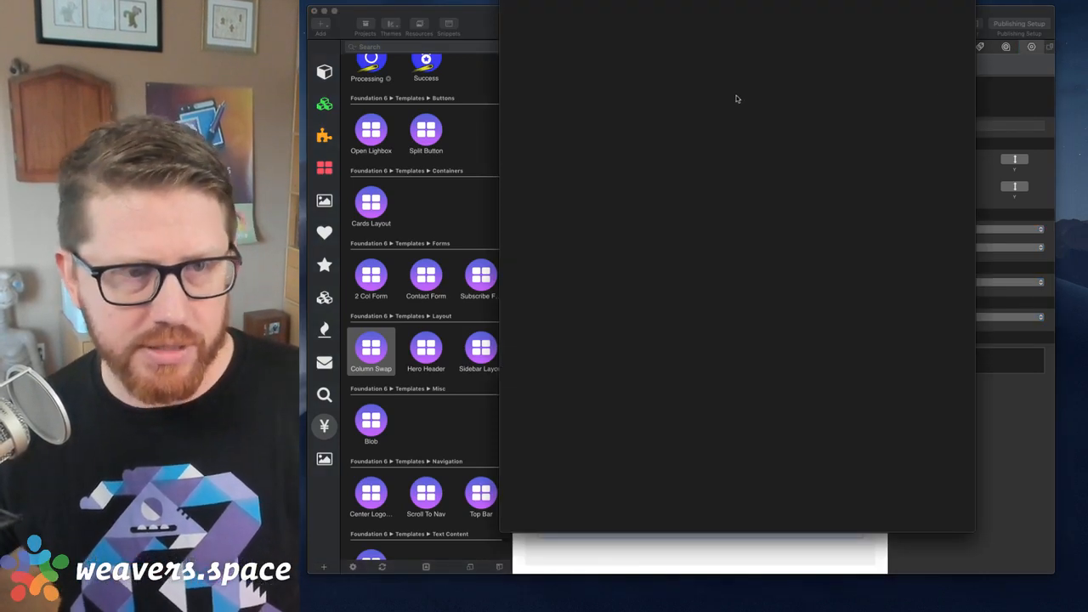
{"action": "scroll", "coordinate": [778, 262], "scroll_direction": "down", "scroll_amount": 1}
{"action": "scroll", "coordinate": [777, 261], "scroll_direction": "down", "scroll_amount": 6}
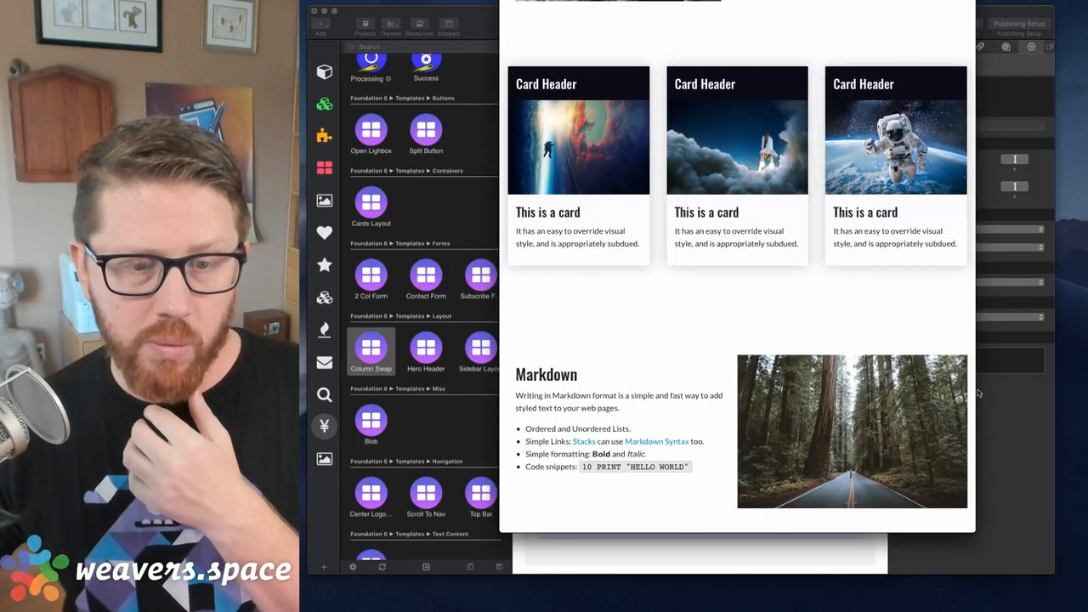
{"action": "left_click_drag", "start_coordinate": [976, 395], "coordinate": [753, 398]}
{"action": "scroll", "coordinate": [711, 405], "scroll_direction": "down", "scroll_amount": 5}
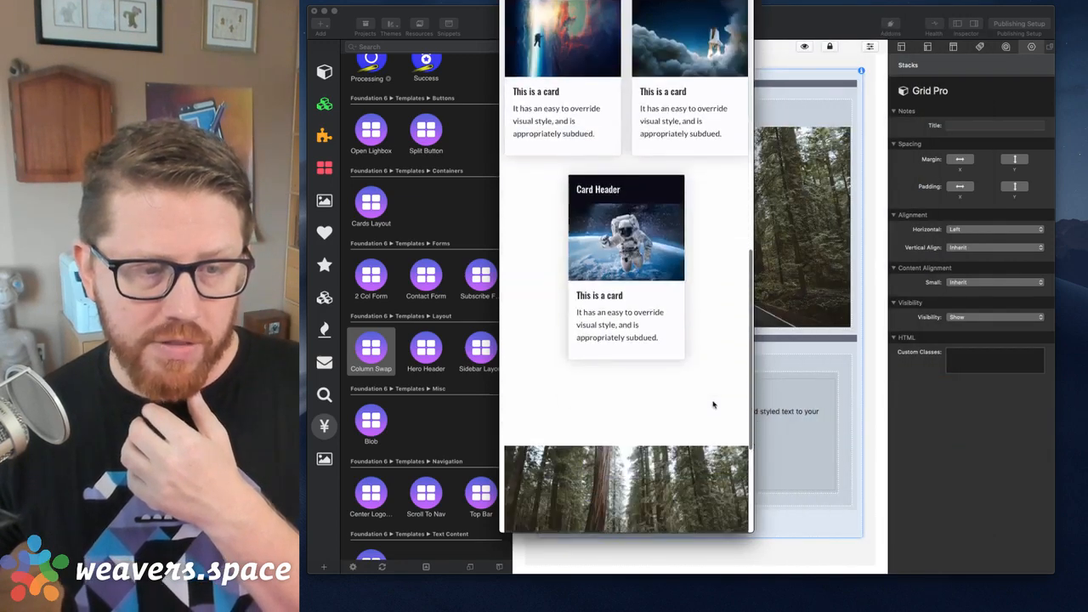
{"action": "scroll", "coordinate": [623, 384], "scroll_direction": "down", "scroll_amount": 2}
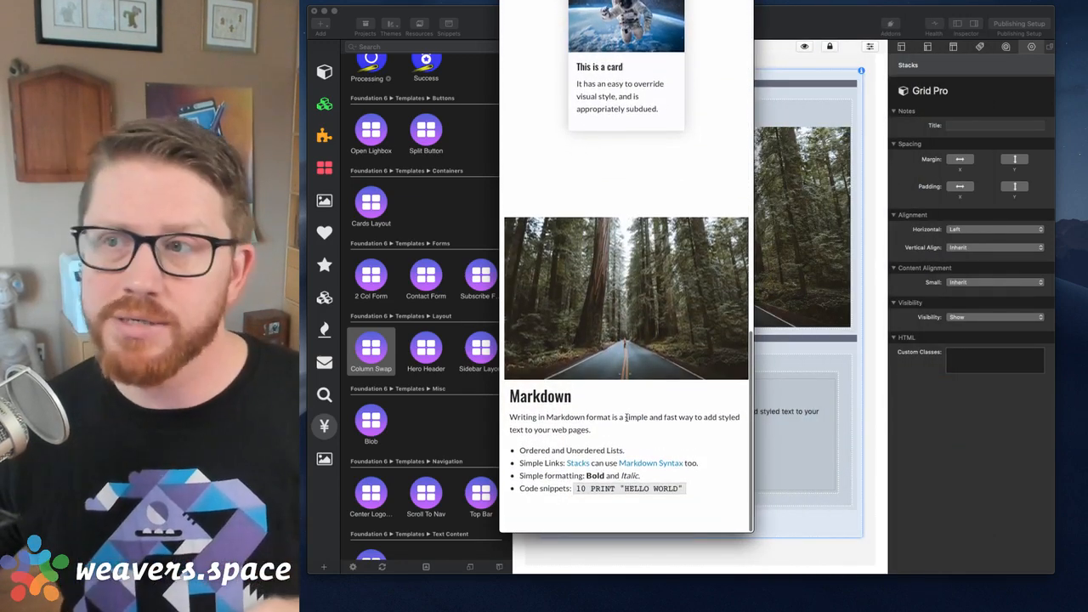
- Back in the editor, replace the Column Swap section's forest picture with AdobeStock_297027200.jpeg from the f6 Images folder
{"action": "left_click", "coordinate": [762, 10]}
{"action": "left_click", "coordinate": [717, 113]}
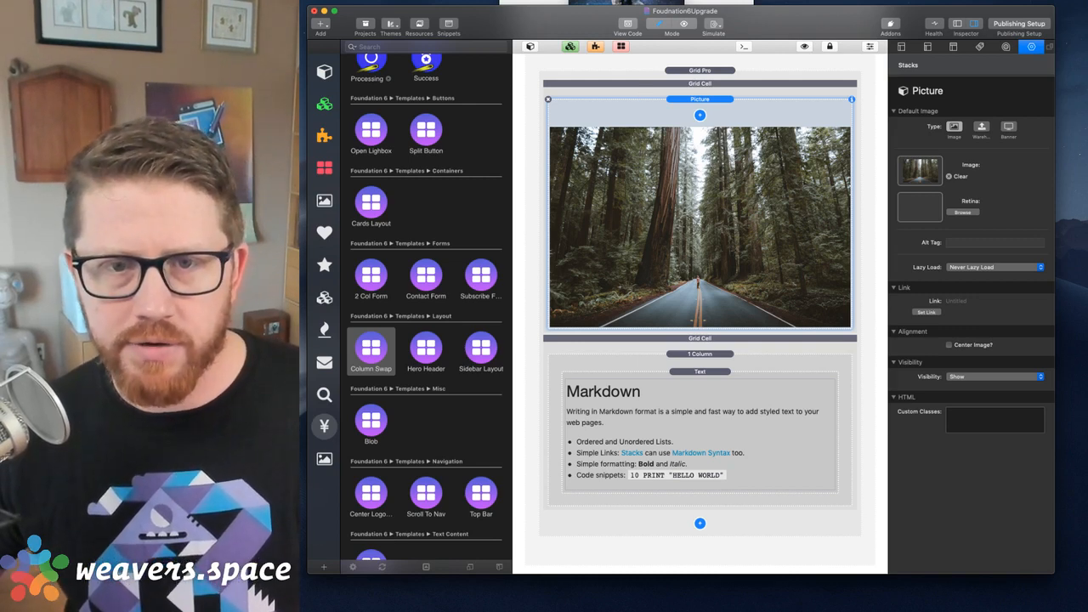
{"action": "double_click", "coordinate": [1084, 45]}
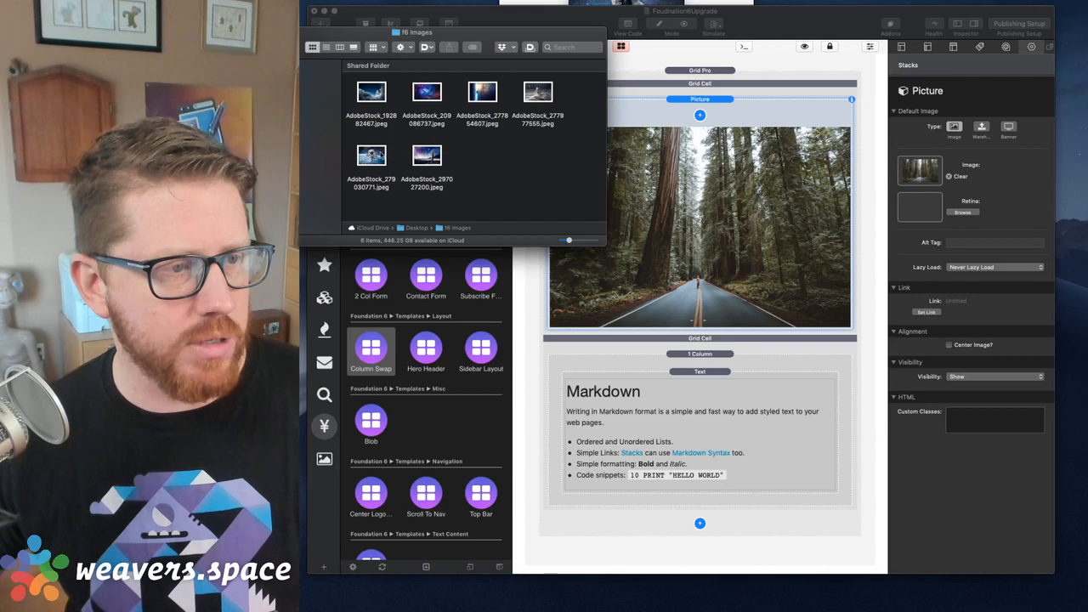
{"action": "left_click_drag", "start_coordinate": [426, 155], "coordinate": [920, 170]}
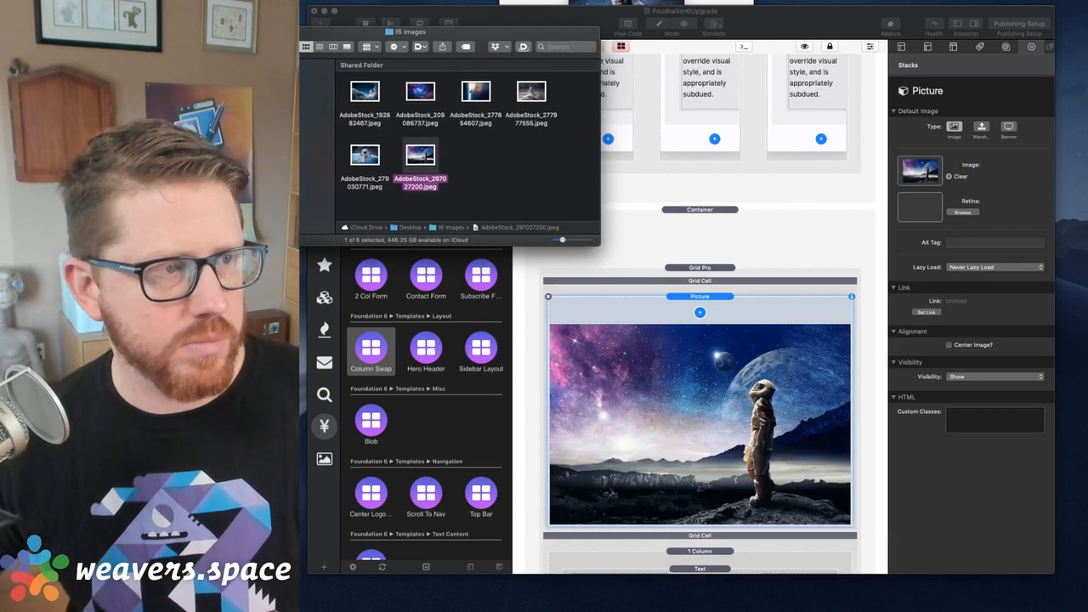
{"action": "left_click", "coordinate": [691, 243]}
- Select the Grid Pro stack and refresh the preview to compare its widened layout with the first Markdown section
{"action": "left_click", "coordinate": [699, 267]}
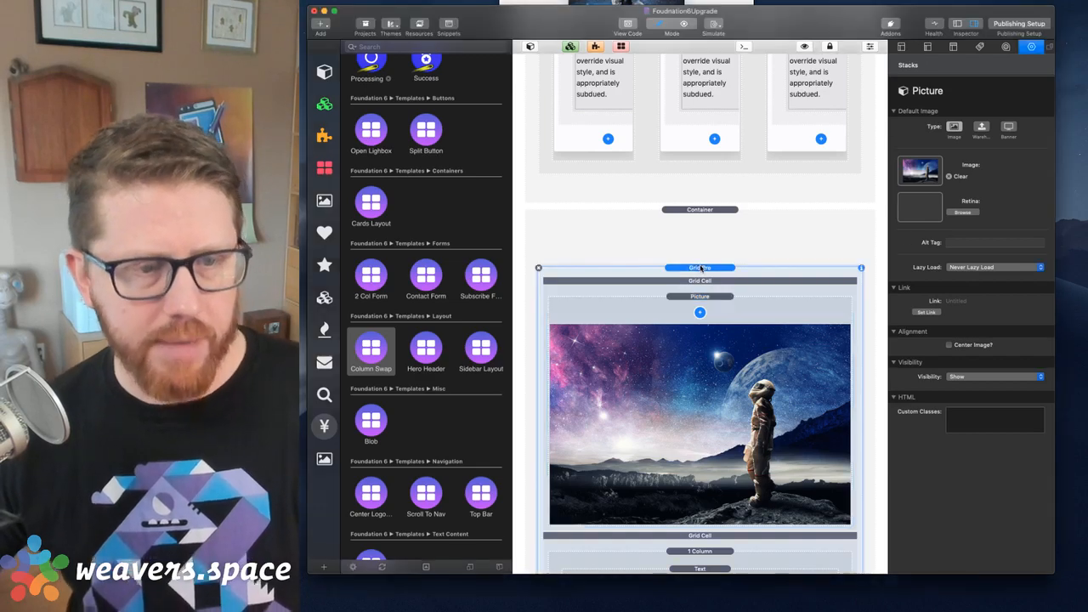
{"action": "scroll", "coordinate": [699, 245], "scroll_direction": "down", "scroll_amount": 2}
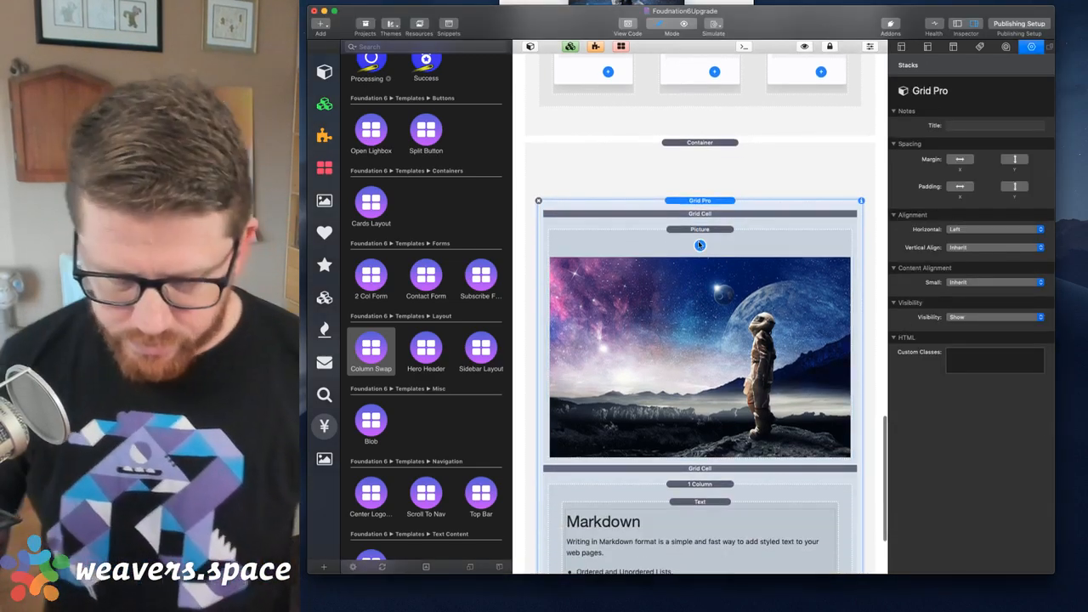
{"action": "key", "text": "super+Tab"}
{"action": "key", "text": "super+r"}
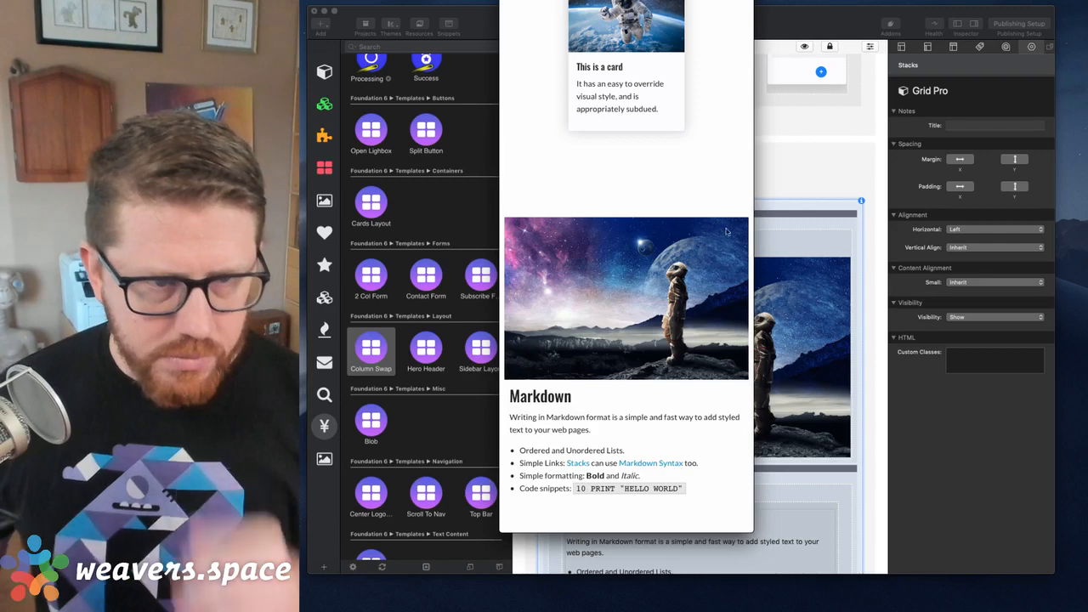
{"action": "left_click_drag", "start_coordinate": [751, 208], "coordinate": [965, 194]}
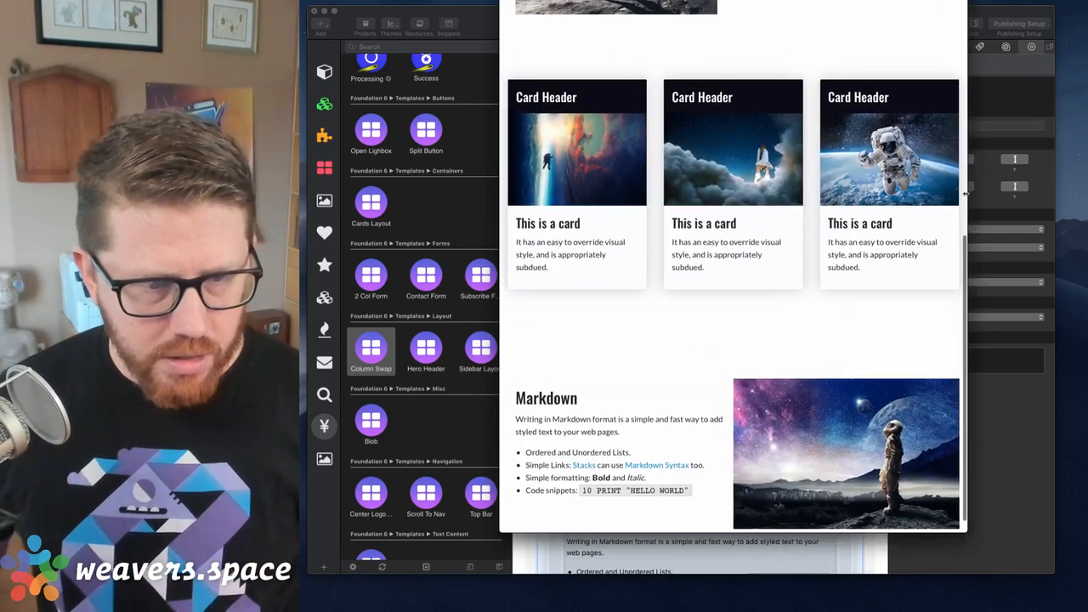
{"action": "scroll", "coordinate": [755, 339], "scroll_direction": "up", "scroll_amount": 3}
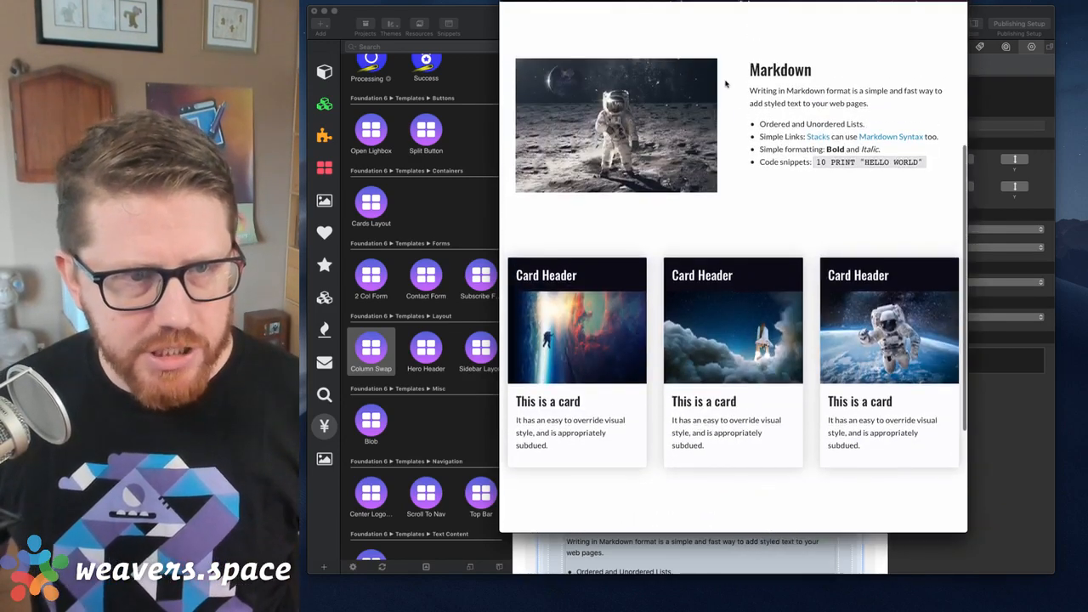
{"action": "scroll", "coordinate": [741, 340], "scroll_direction": "down", "scroll_amount": 3}
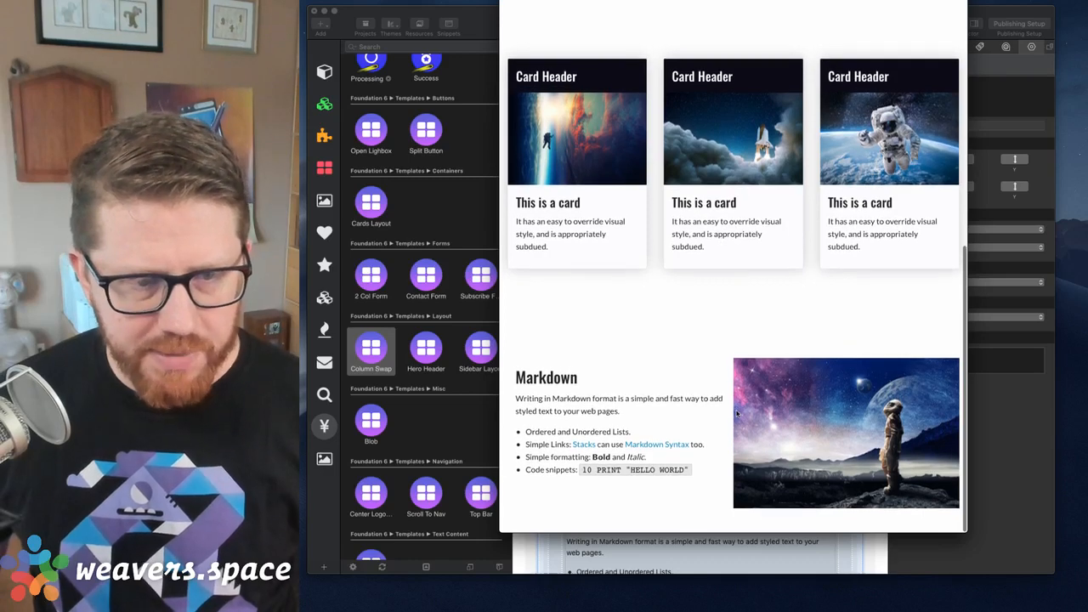
- Return to the editor and toggle the Grid Pro stack's padding and margin spacing on both the X and Y axes
{"action": "left_click", "coordinate": [1038, 433]}
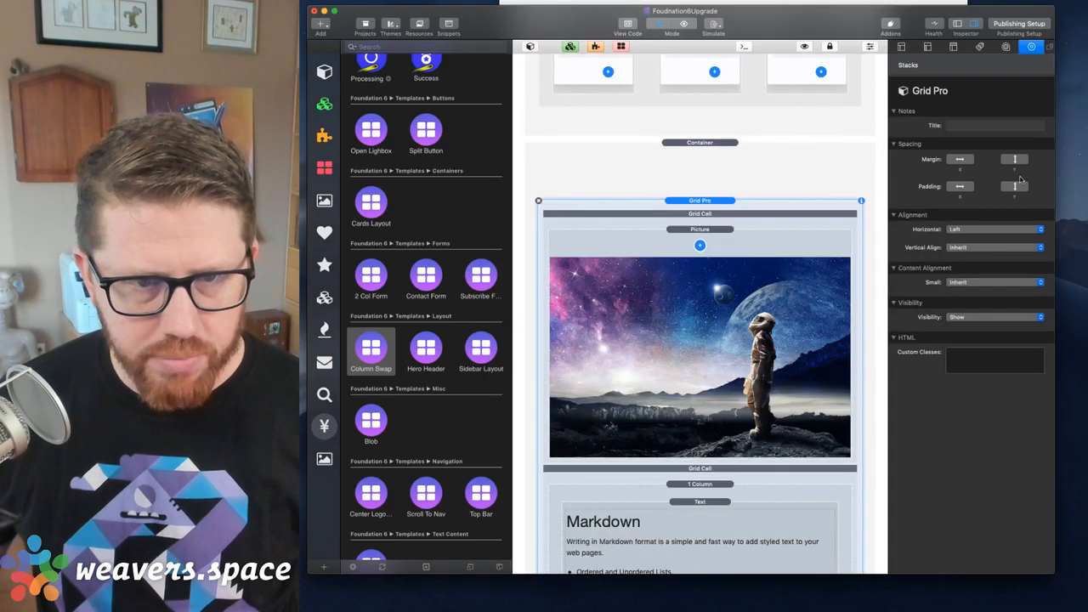
{"action": "left_click", "coordinate": [963, 189]}
{"action": "left_click", "coordinate": [1015, 187]}
{"action": "left_click", "coordinate": [1014, 160]}
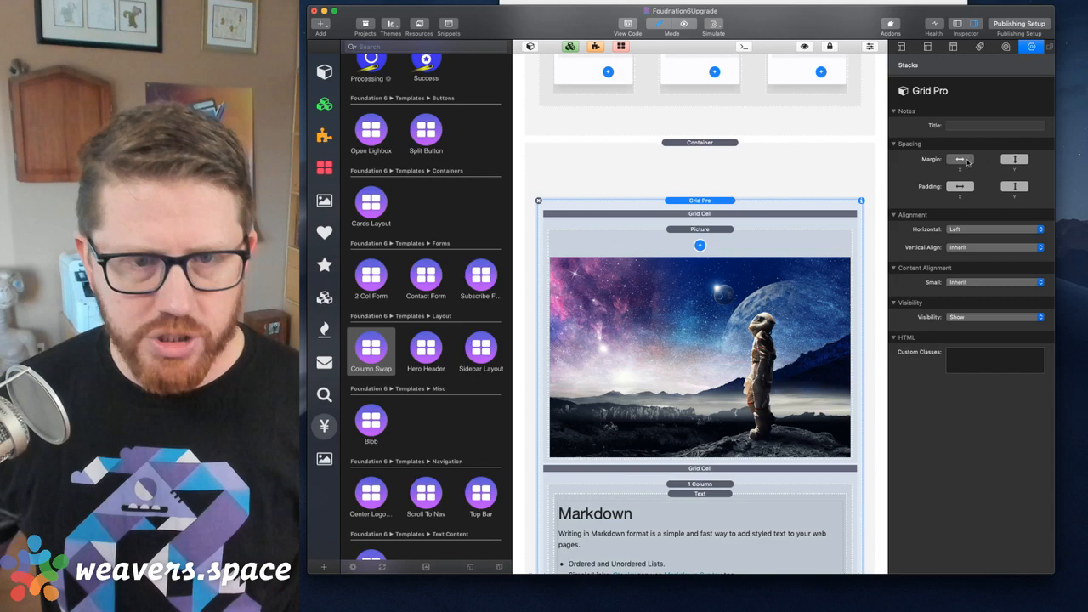
{"action": "left_click", "coordinate": [961, 159]}
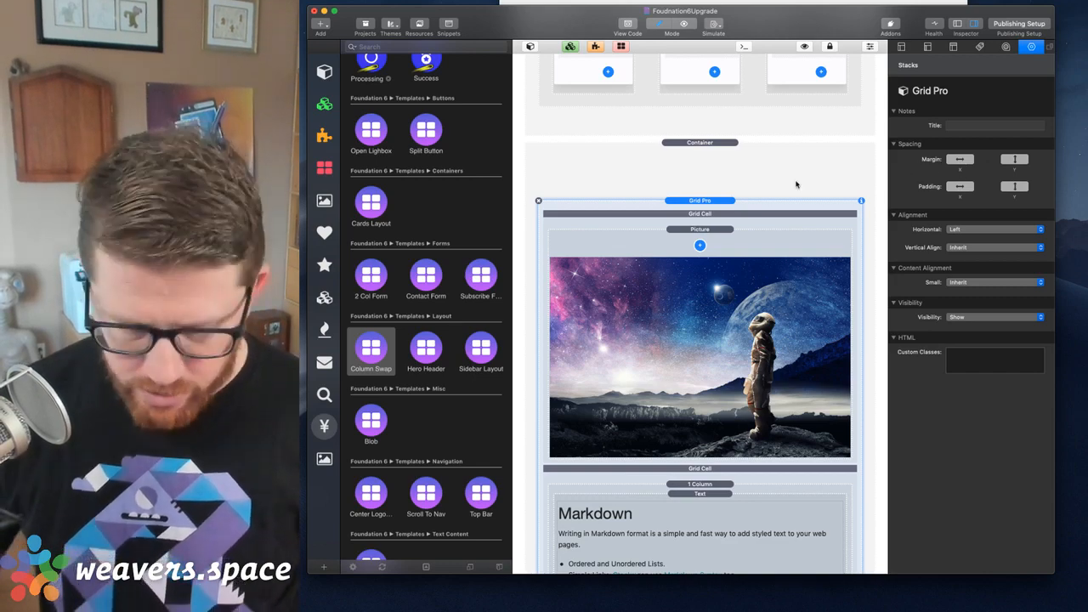
- Refresh the wide page preview and check the Column Swap section's spacing against the sections above
{"action": "key", "text": "super+Tab"}
{"action": "key", "text": "super+r"}
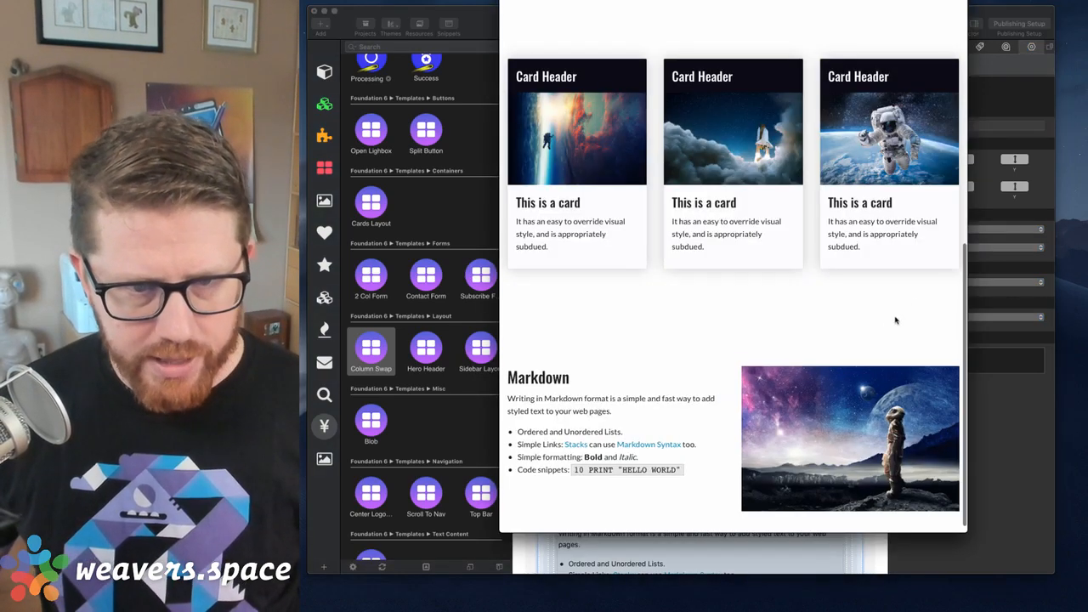
{"action": "scroll", "coordinate": [892, 277], "scroll_direction": "up", "scroll_amount": 4}
{"action": "scroll", "coordinate": [892, 277], "scroll_direction": "down", "scroll_amount": 4}
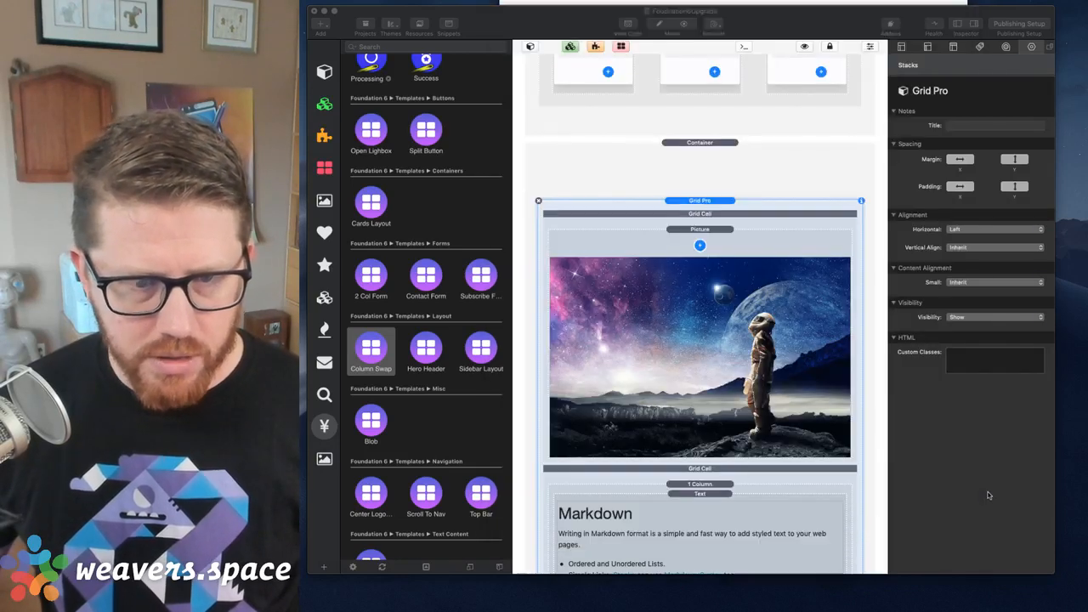
- Examine the settings of the Column Swap section's Grid Pro stack, its Picture and its two Grid Cells
{"action": "left_click", "coordinate": [986, 493]}
{"action": "scroll", "coordinate": [708, 283], "scroll_direction": "down", "scroll_amount": 1}
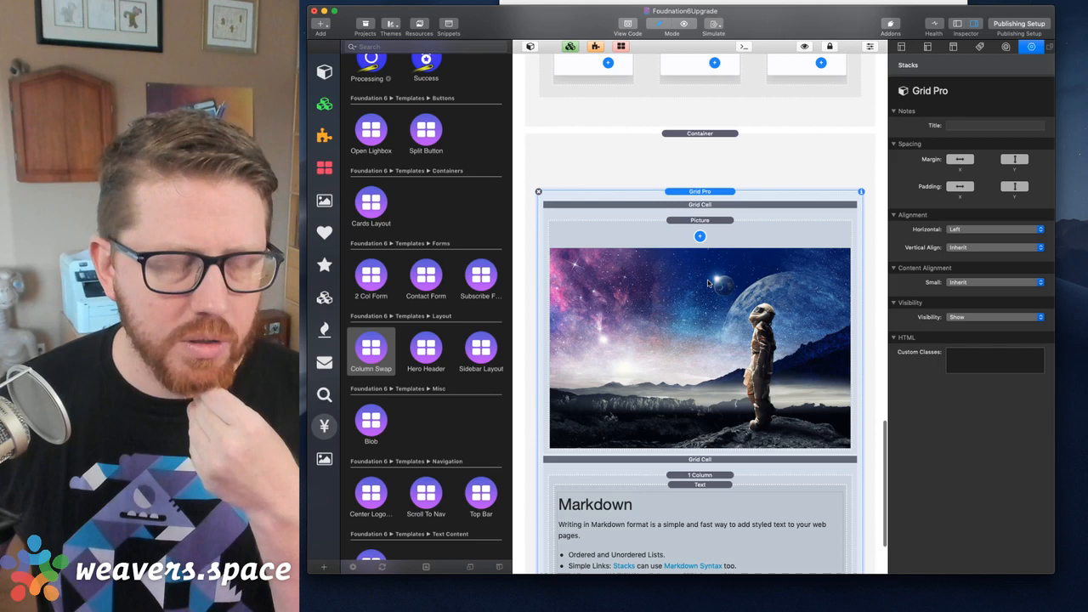
{"action": "right_click", "coordinate": [707, 283]}
{"action": "left_click", "coordinate": [707, 283]}
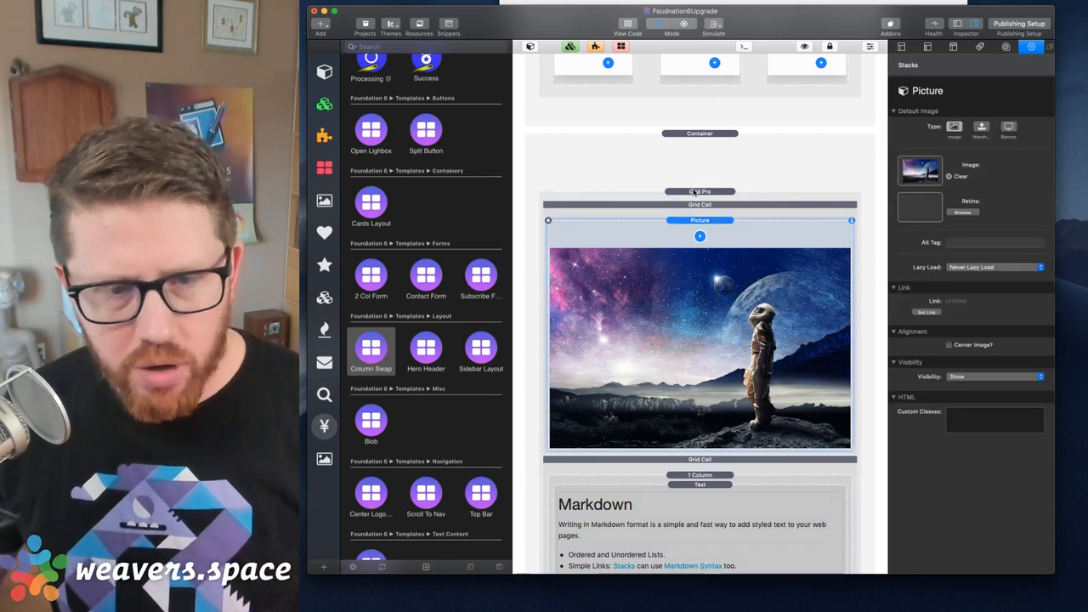
{"action": "left_click", "coordinate": [695, 192]}
{"action": "scroll", "coordinate": [693, 175], "scroll_direction": "down", "scroll_amount": 1}
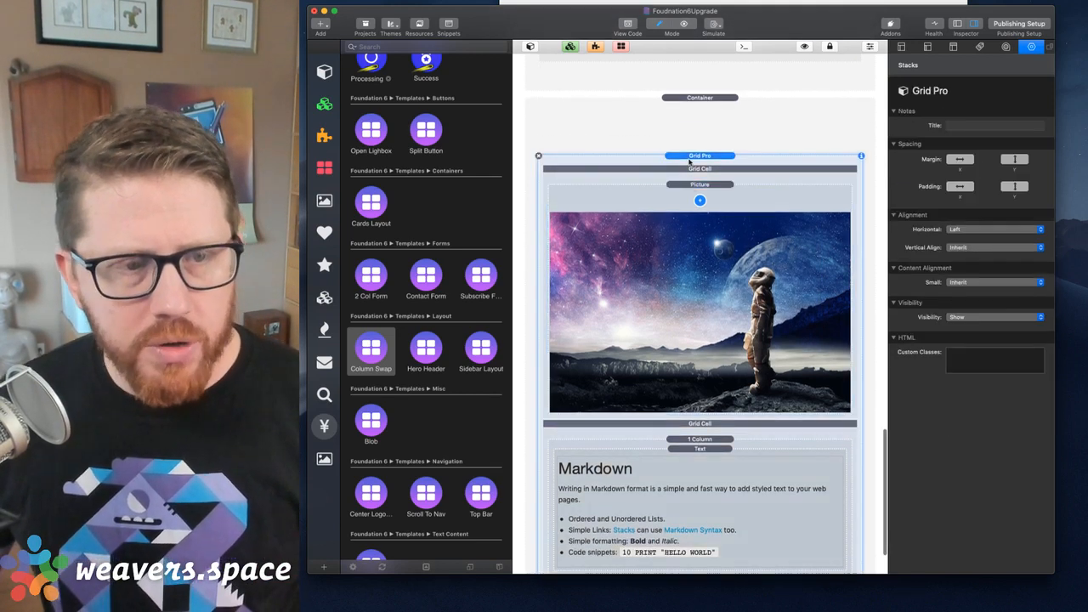
{"action": "left_click", "coordinate": [694, 174]}
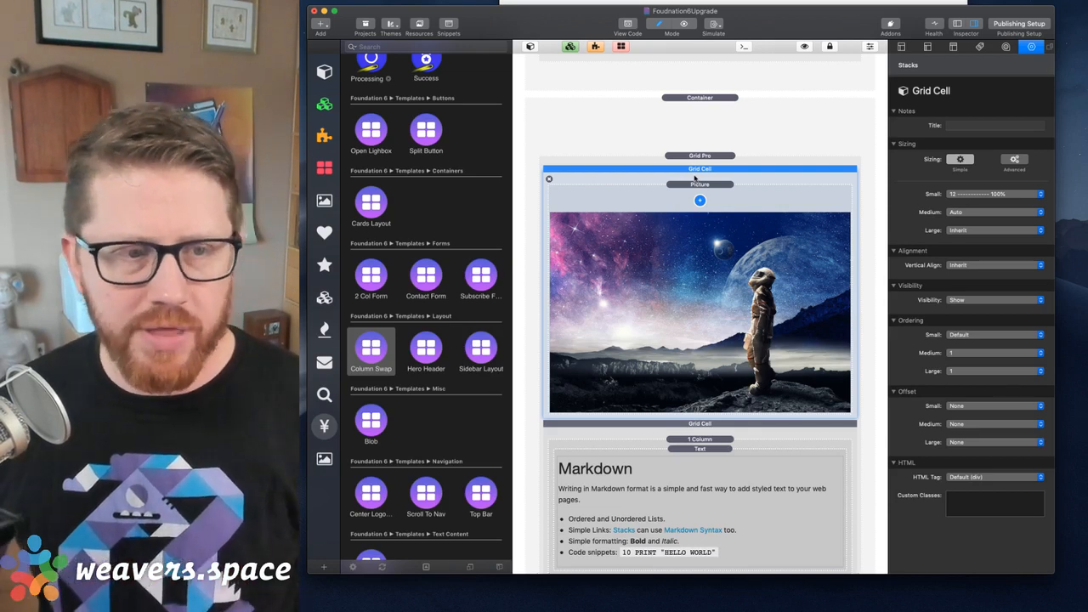
{"action": "scroll", "coordinate": [695, 177], "scroll_direction": "down", "scroll_amount": 3}
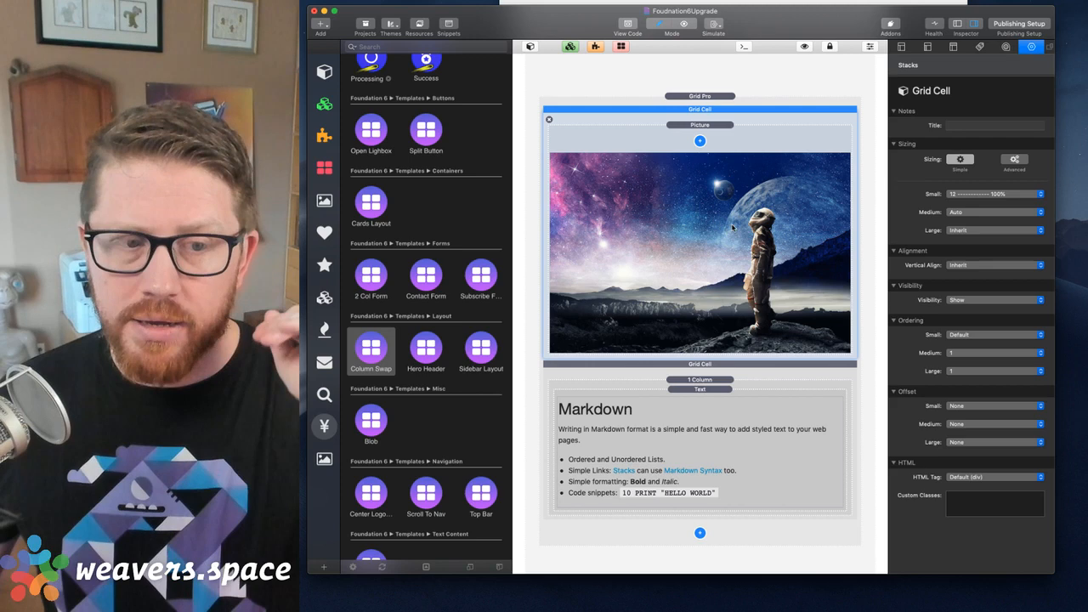
{"action": "left_click", "coordinate": [695, 369]}
{"action": "left_click", "coordinate": [704, 108]}
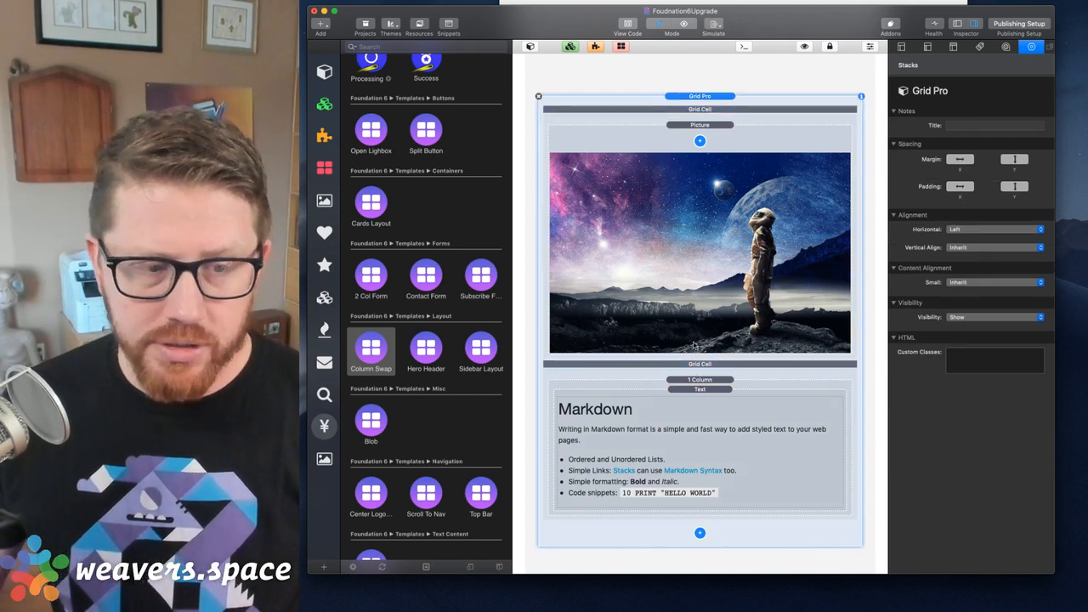
- Add an empty third Grid Cell below the Markdown cell in the Grid Pro stack, and delete it again
{"action": "left_click", "coordinate": [695, 369]}
{"action": "left_click", "coordinate": [700, 533]}
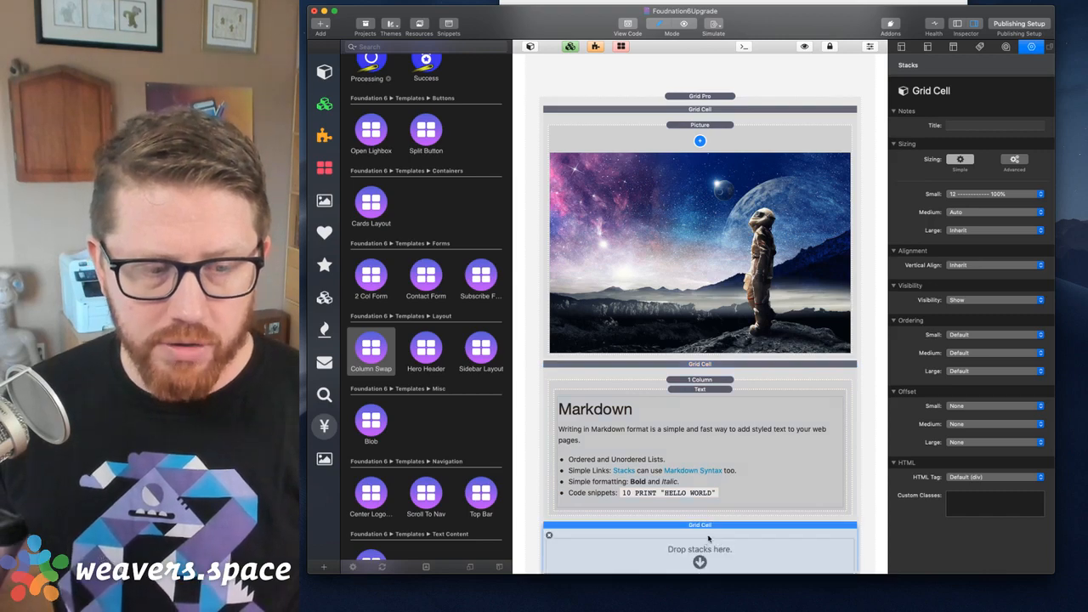
{"action": "scroll", "coordinate": [594, 485], "scroll_direction": "down", "scroll_amount": 2}
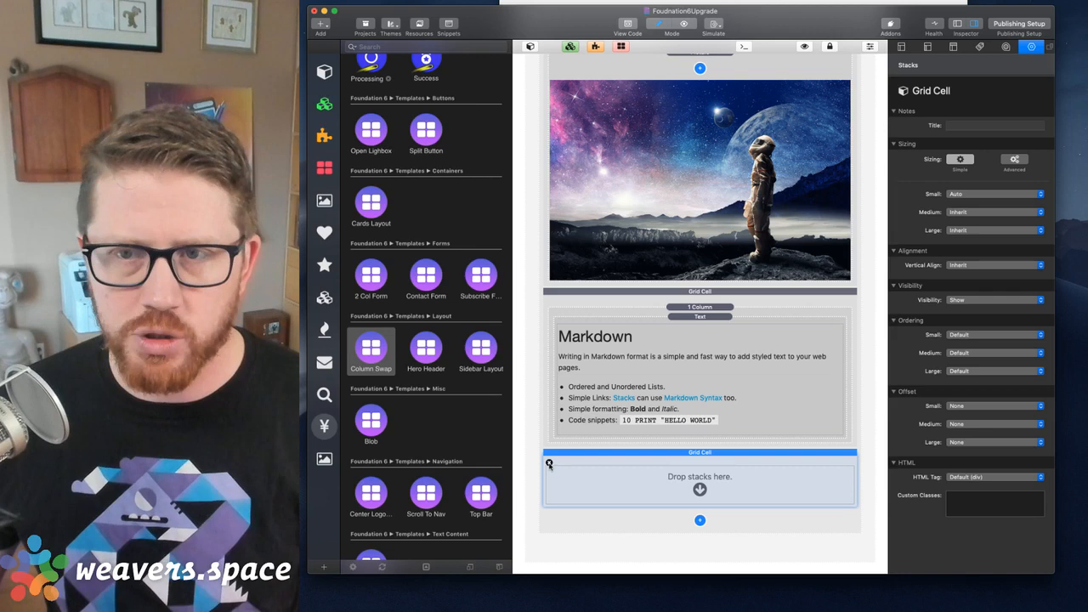
{"action": "left_click", "coordinate": [548, 463]}
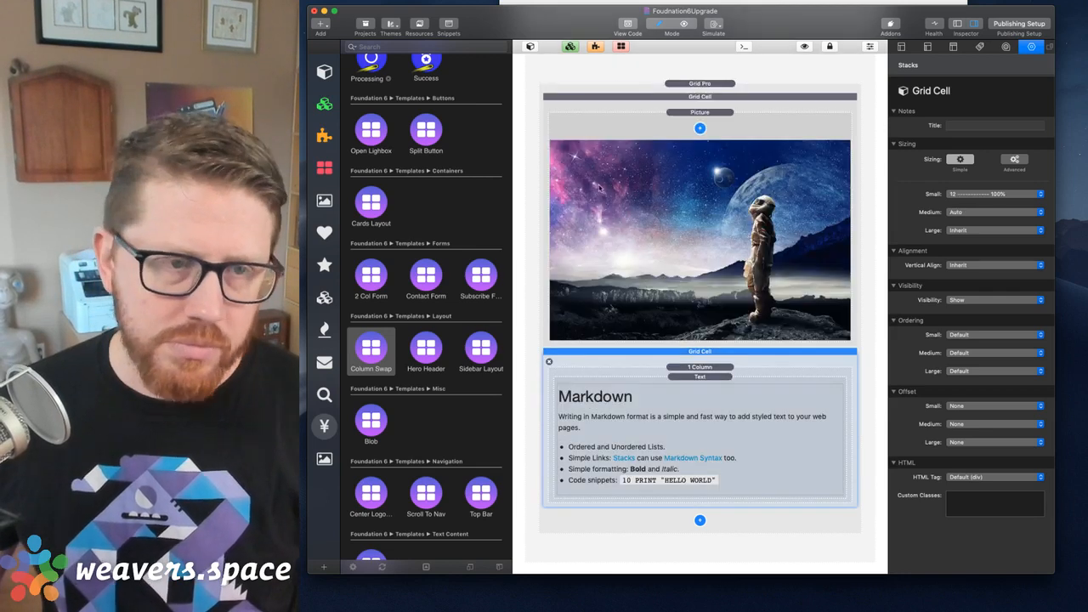
- Review the small breakpoint width options of the picture's Grid Cell, keeping the 12-column 100% size
{"action": "left_click", "coordinate": [709, 97]}
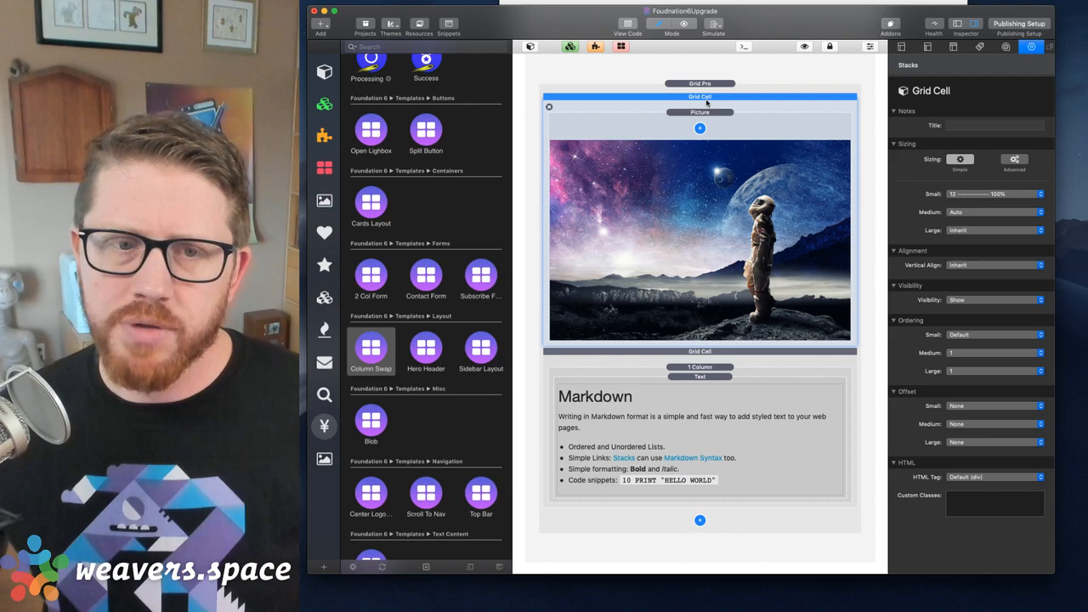
{"action": "left_click", "coordinate": [961, 193]}
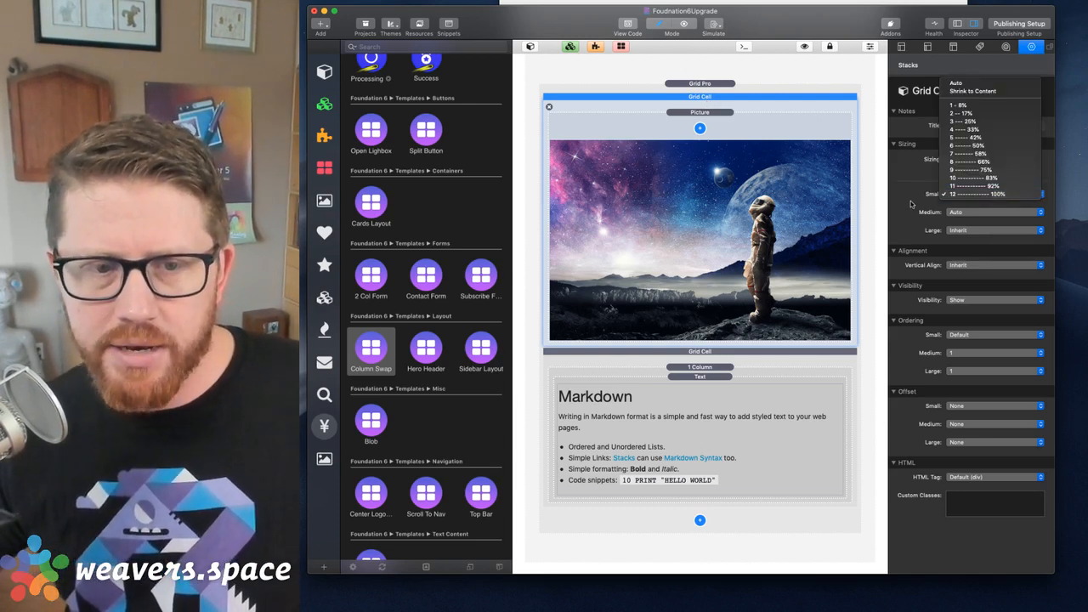
{"action": "left_click", "coordinate": [940, 199]}
{"action": "left_click", "coordinate": [977, 195]}
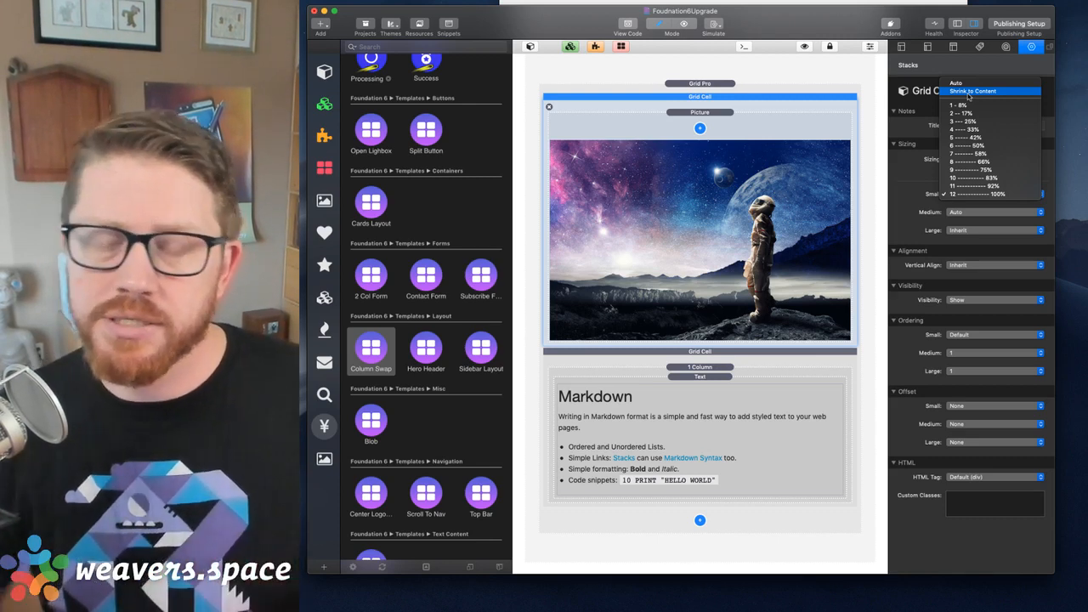
{"action": "left_click", "coordinate": [978, 194]}
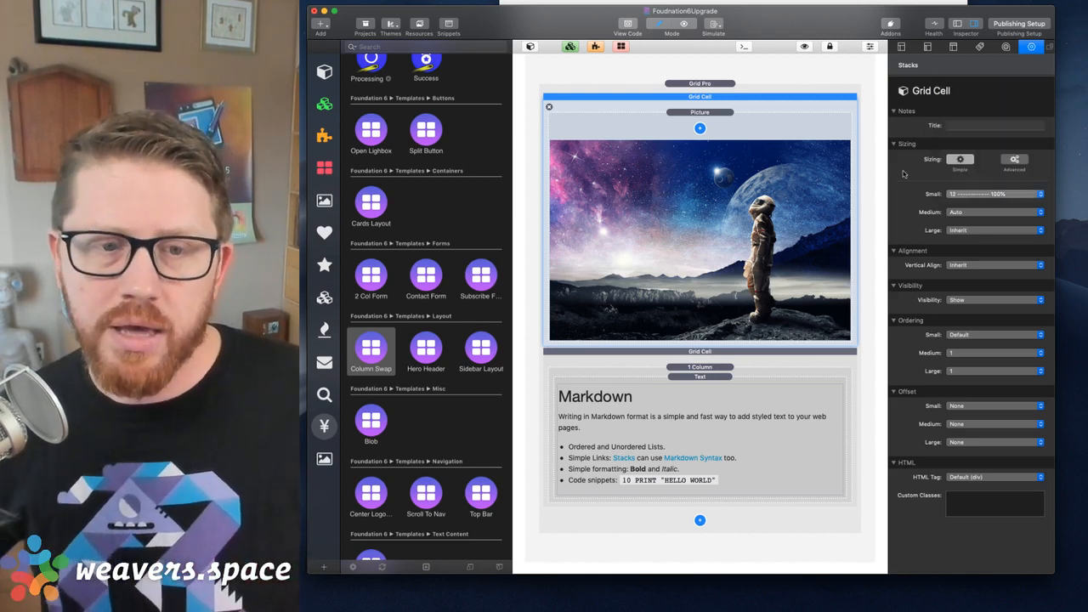
- Switch the picture cell's sizing to Advanced, review its unit and breakpoint settings, and return it to Simple
{"action": "left_click", "coordinate": [1014, 161]}
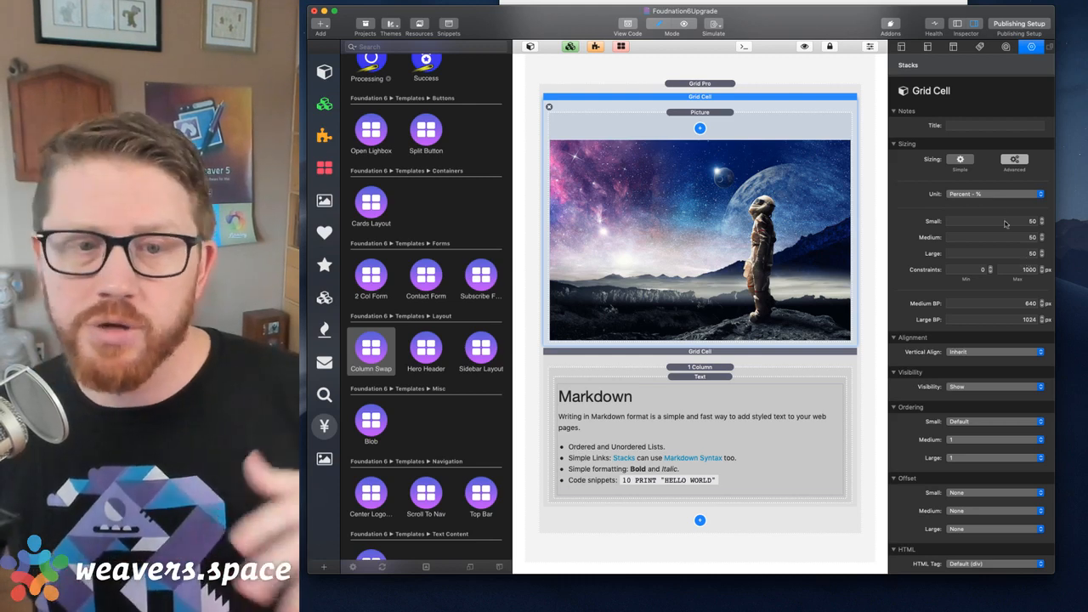
{"action": "left_click", "coordinate": [990, 195]}
{"action": "left_click", "coordinate": [960, 173]}
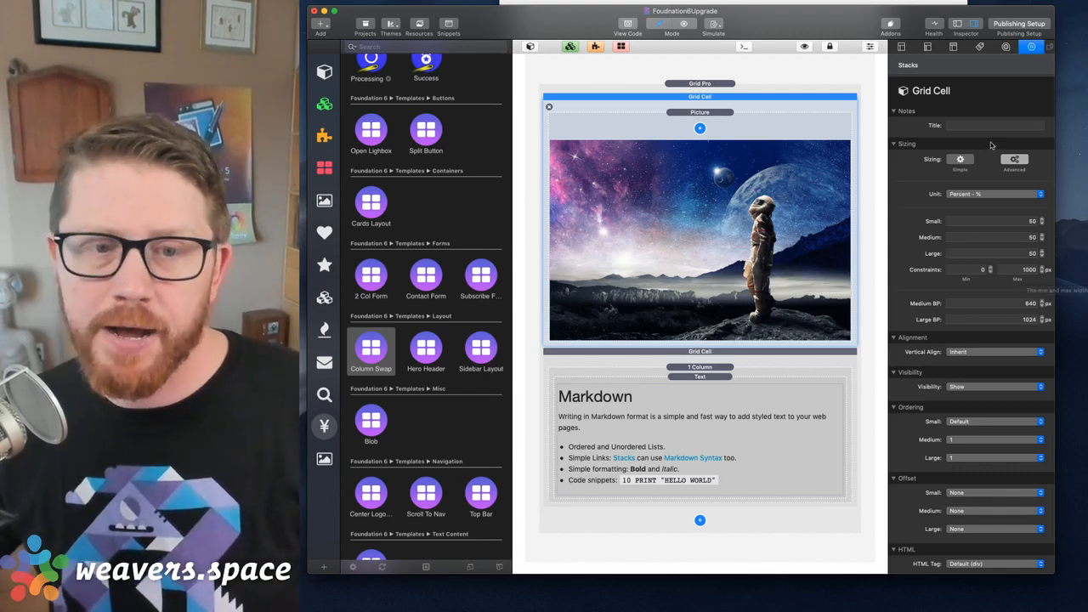
{"action": "left_click", "coordinate": [960, 160]}
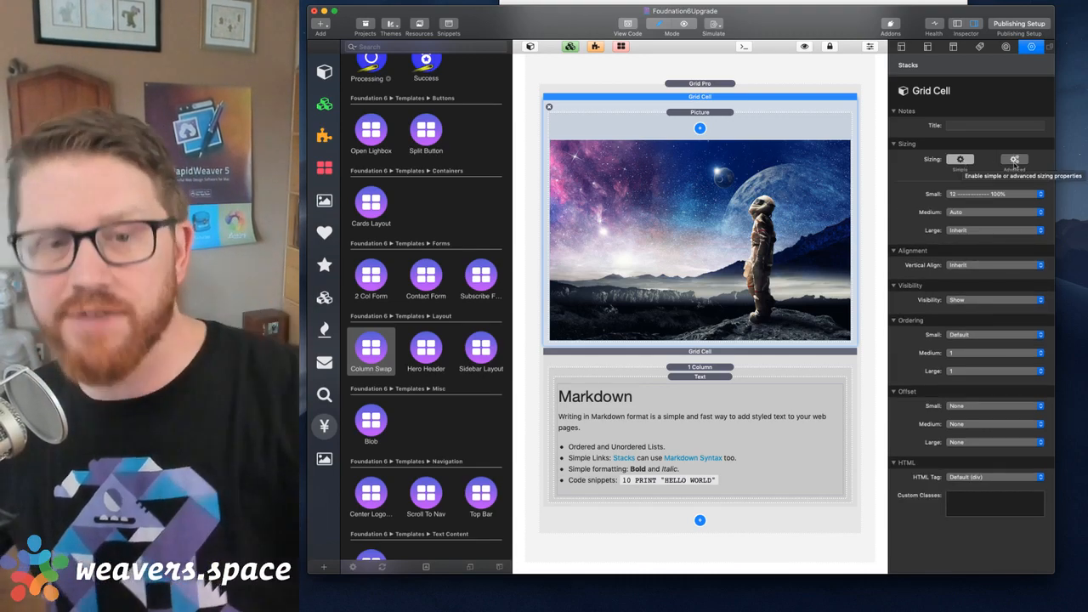
{"action": "left_click", "coordinate": [1013, 161]}
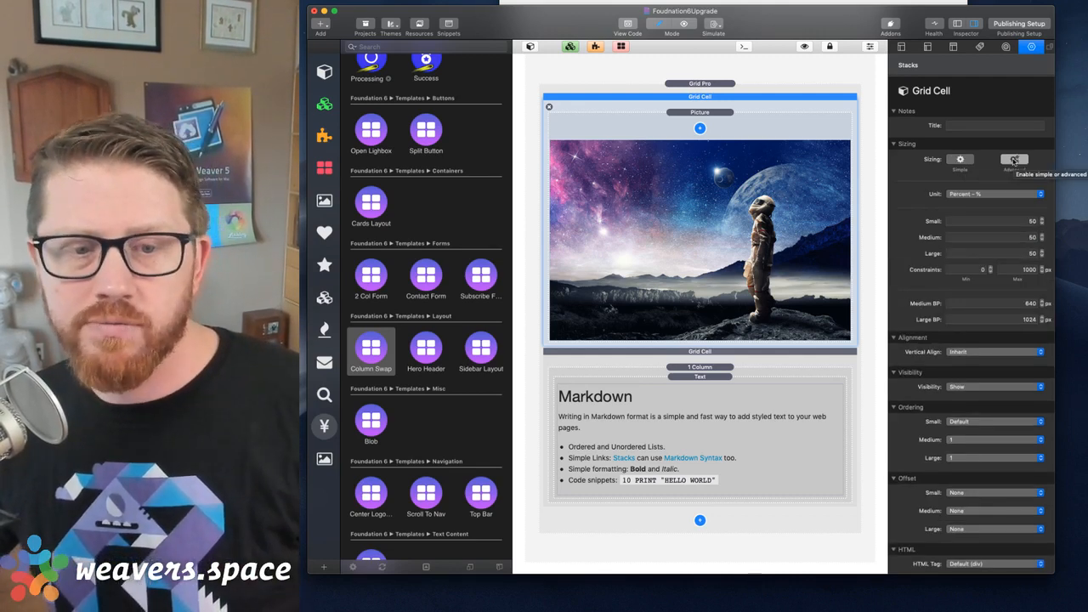
{"action": "left_click", "coordinate": [959, 160]}
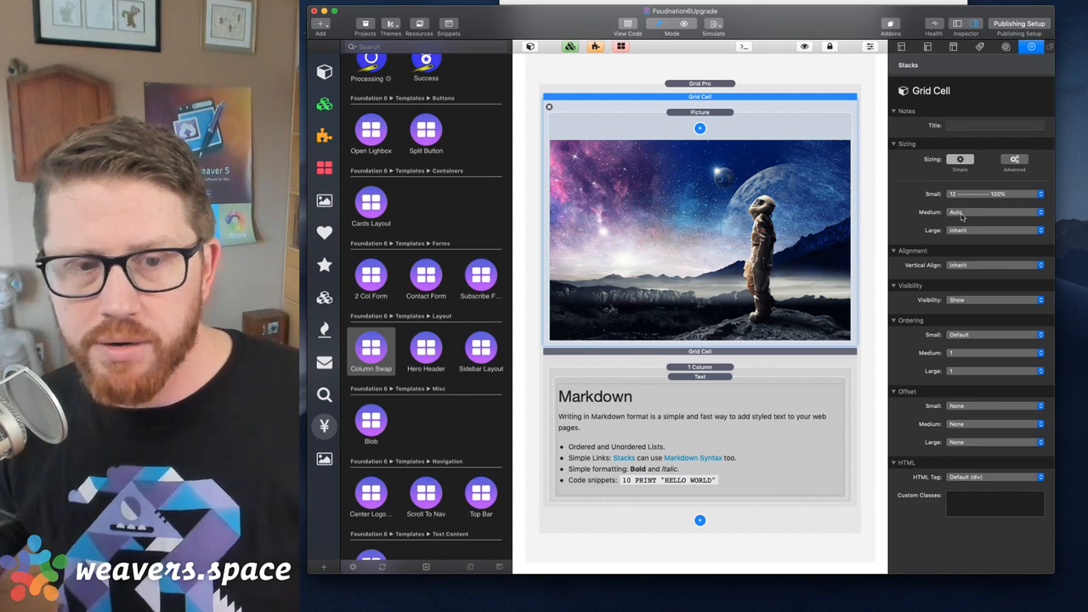
- Compare the ordering settings of the picture and Markdown Grid Cells, and review the picture cell's medium ordering options, keeping 1
{"action": "left_click", "coordinate": [708, 360]}
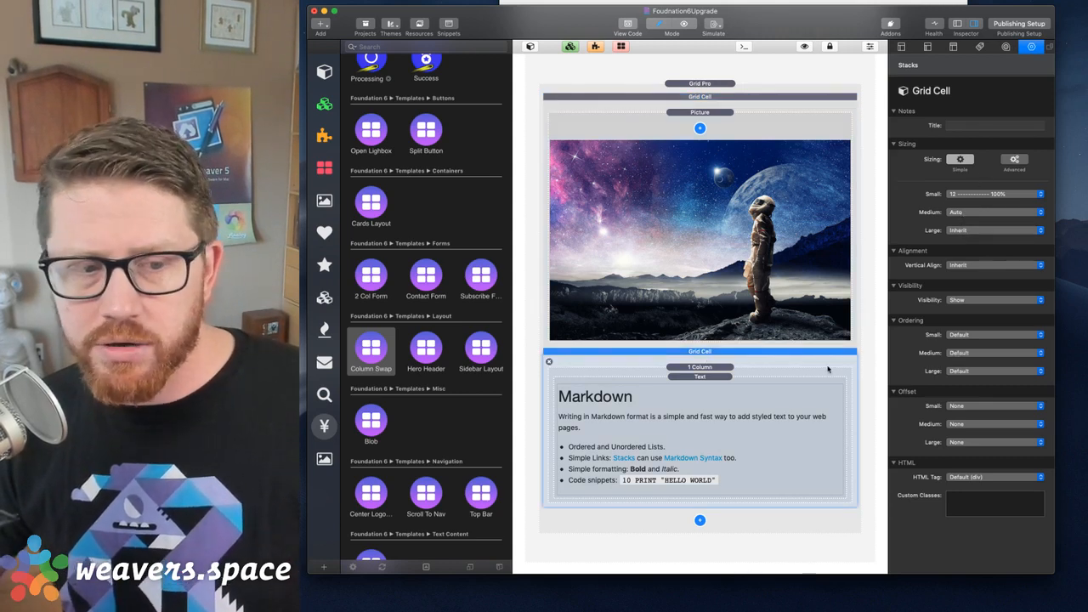
{"action": "left_click", "coordinate": [725, 96]}
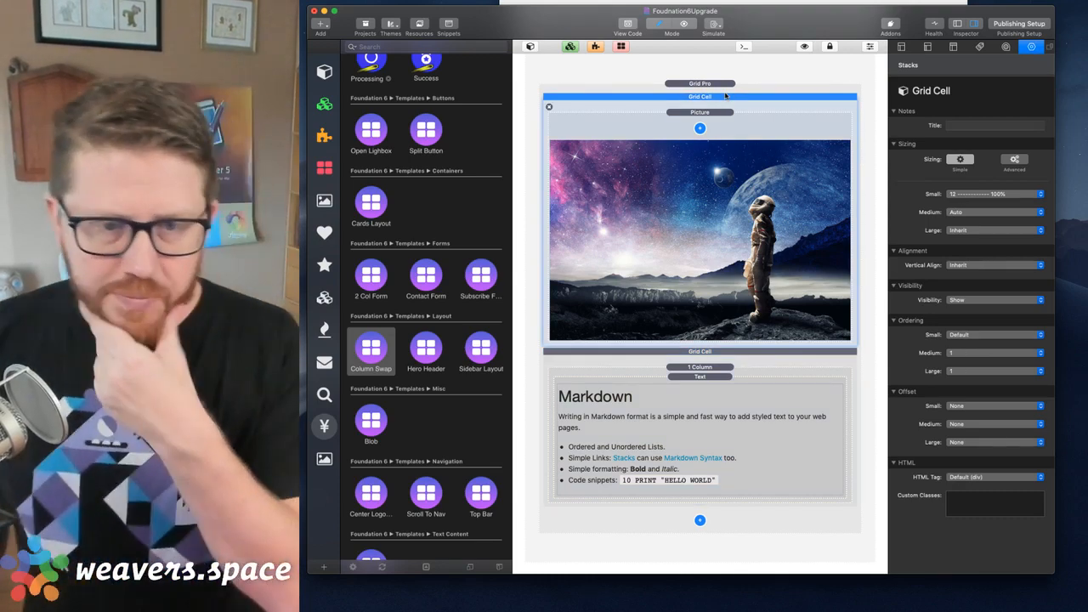
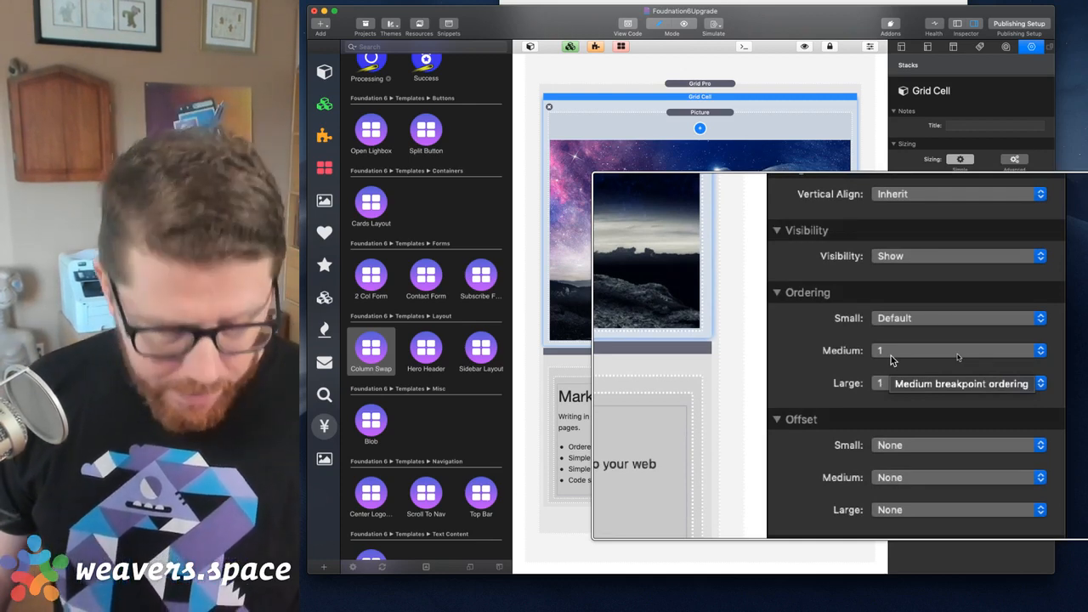
{"action": "left_click", "coordinate": [739, 352]}
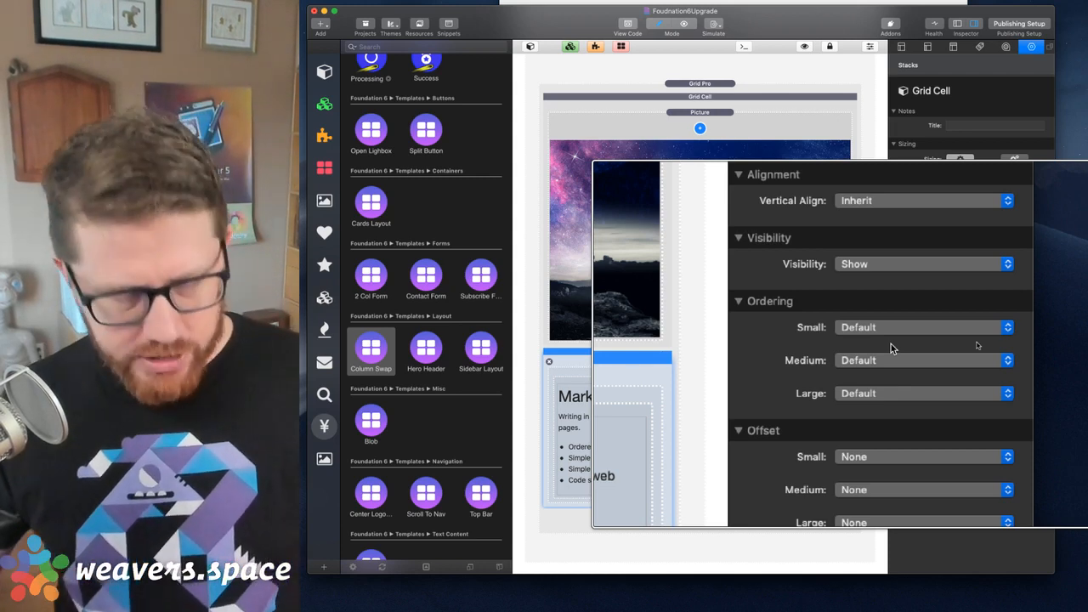
{"action": "left_click", "coordinate": [716, 130]}
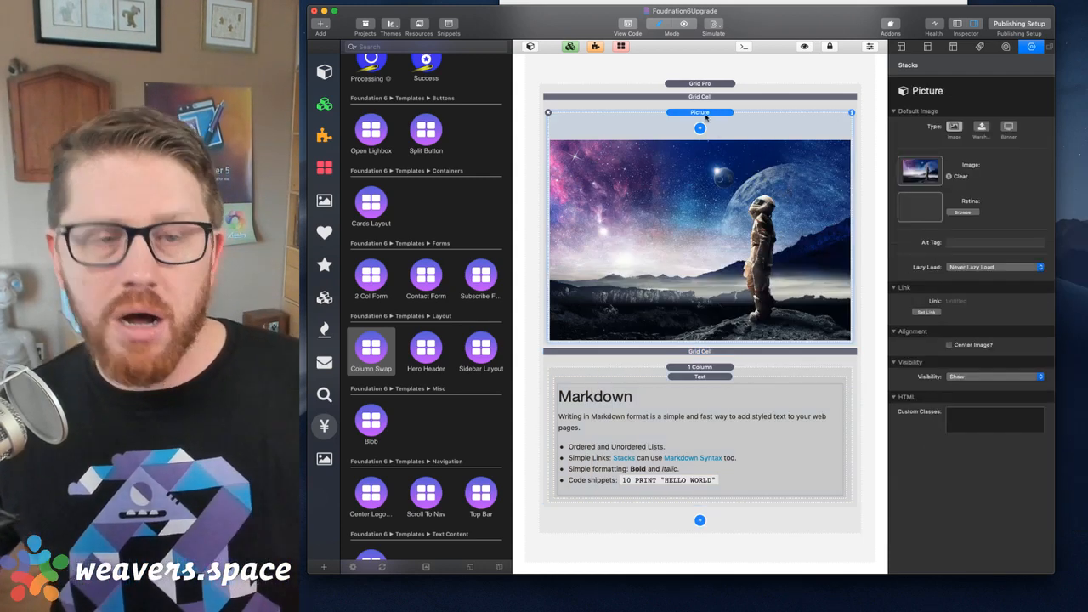
{"action": "left_click", "coordinate": [709, 99]}
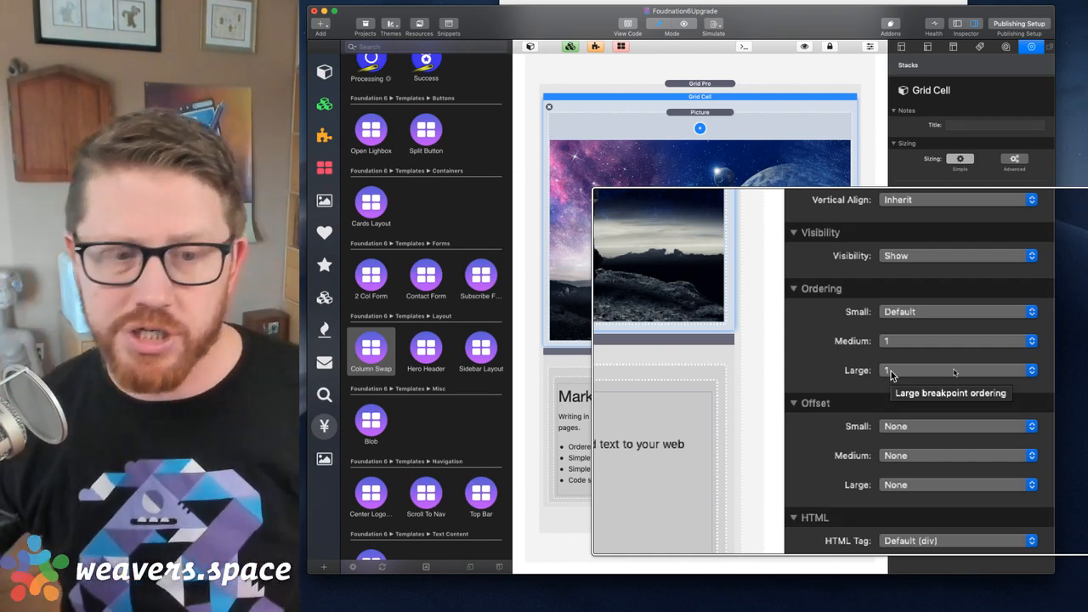
{"action": "left_click", "coordinate": [890, 341]}
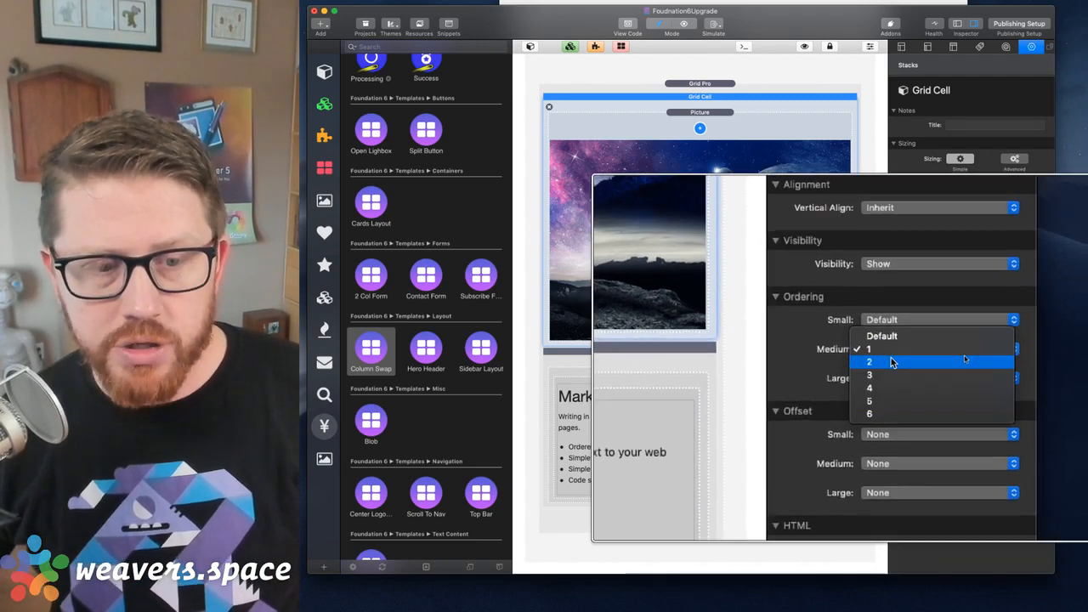
{"action": "left_click", "coordinate": [891, 352]}
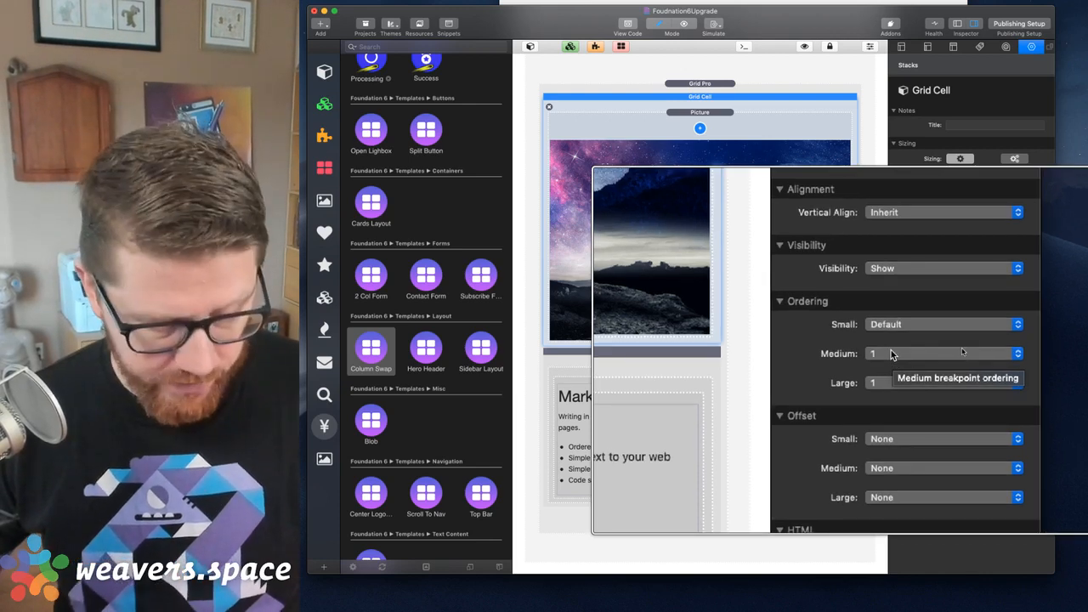
- Reopen the picture cell's Advanced sizing to review the percent, pixel and view width units, and restore Simple sizing
{"action": "left_click", "coordinate": [721, 86]}
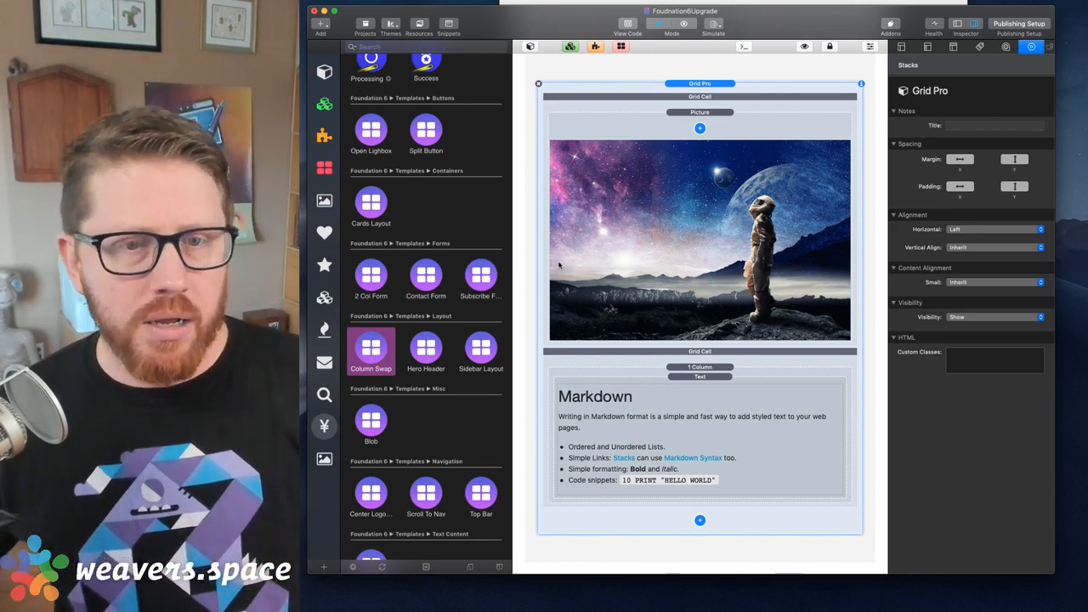
{"action": "left_click", "coordinate": [760, 99]}
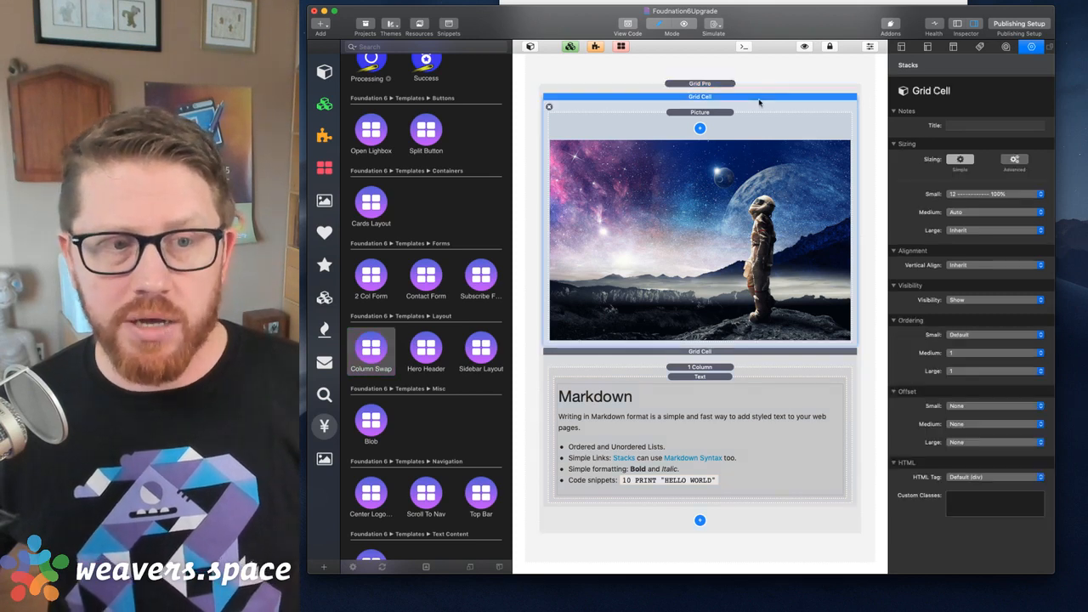
{"action": "left_click", "coordinate": [1019, 162]}
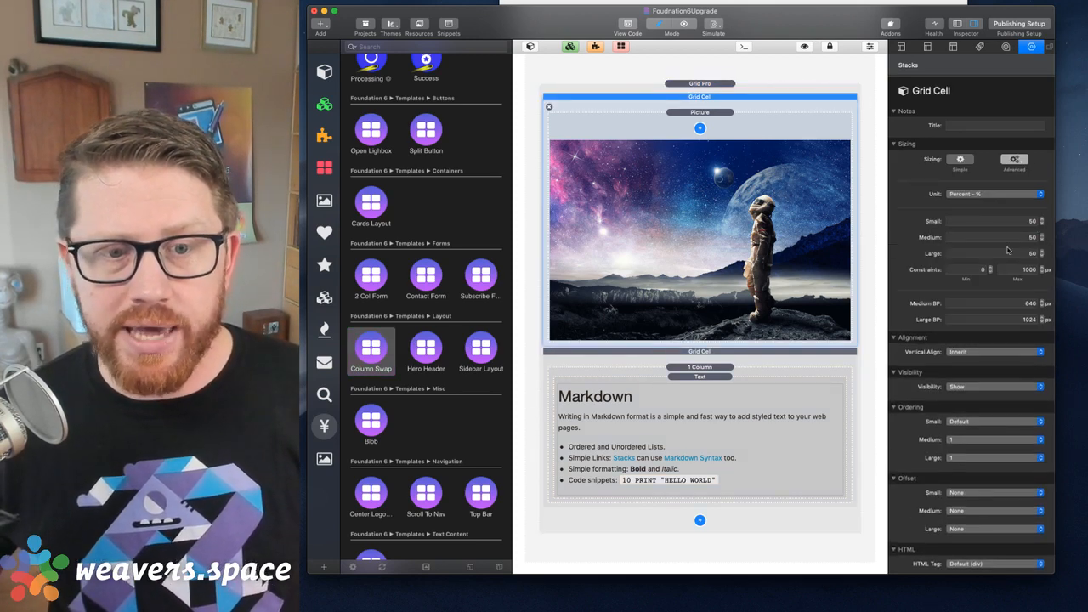
{"action": "left_click", "coordinate": [991, 193]}
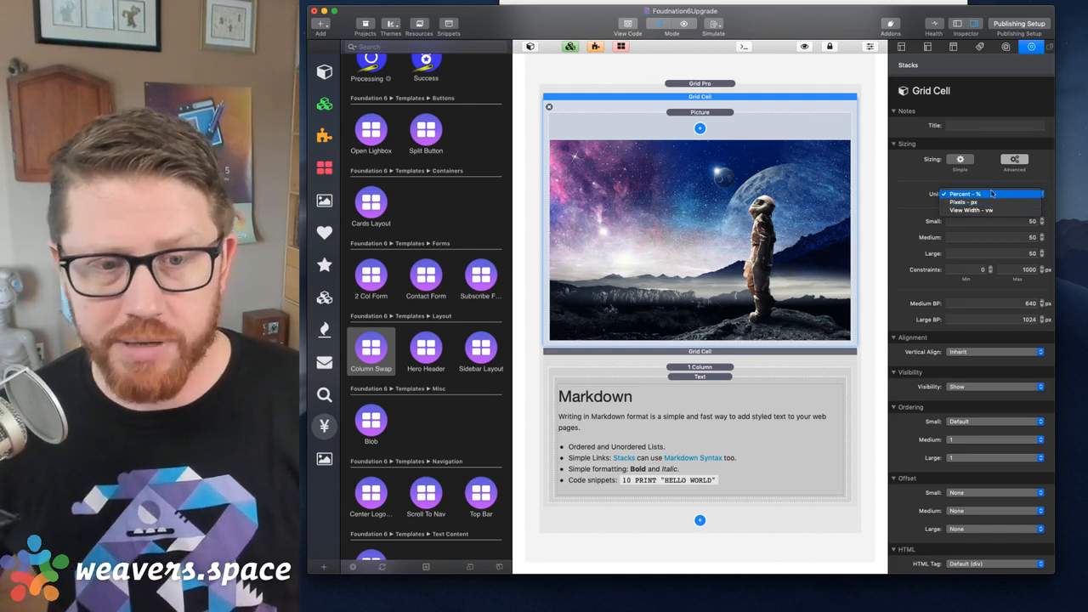
{"action": "left_click", "coordinate": [992, 193]}
{"action": "left_click", "coordinate": [995, 194]}
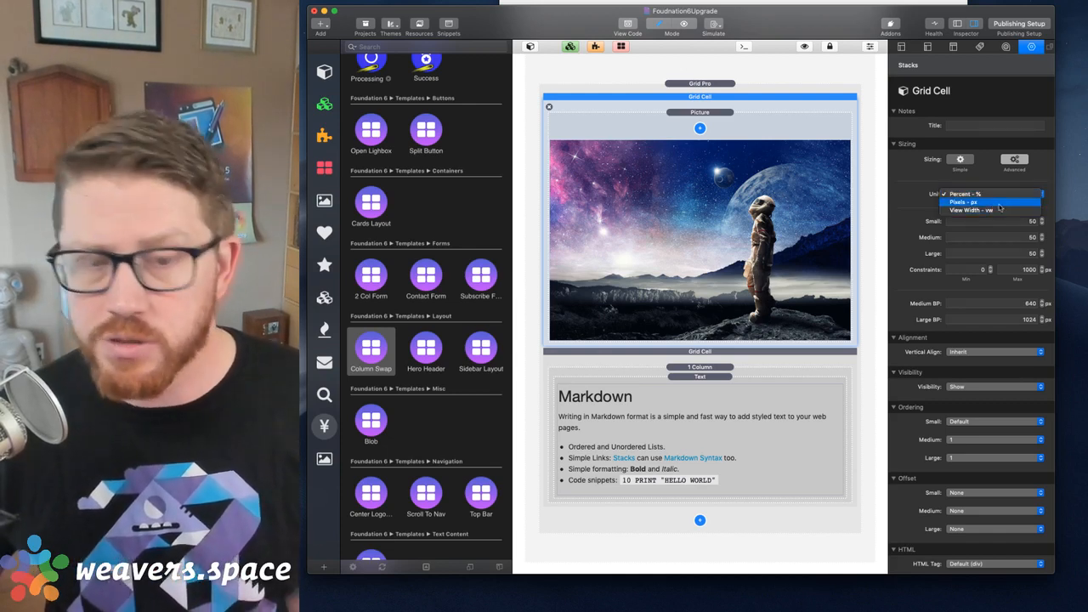
{"action": "left_click", "coordinate": [993, 181]}
{"action": "left_click", "coordinate": [961, 161]}
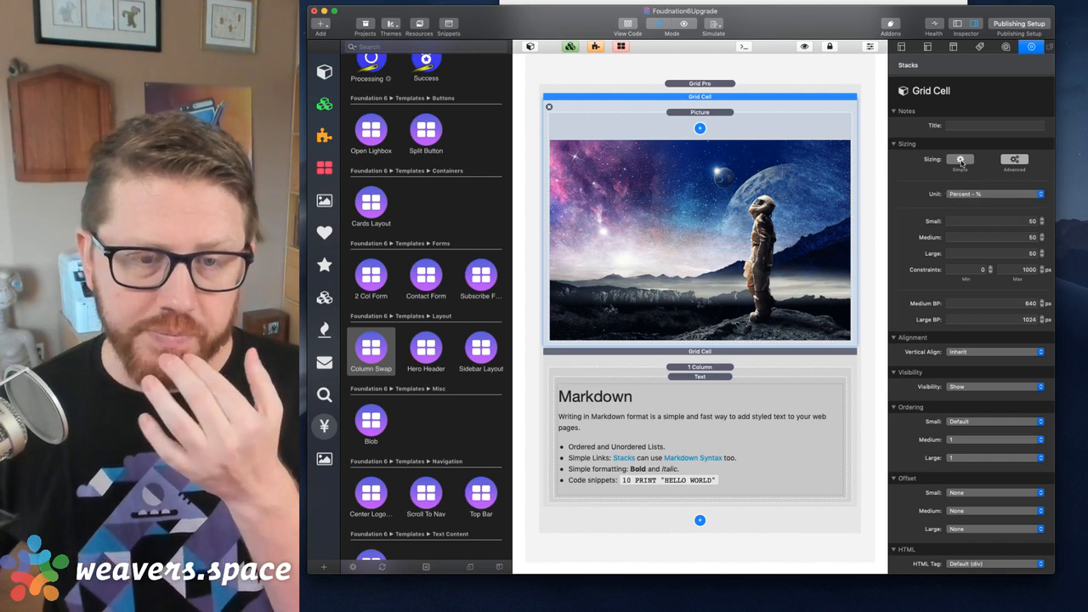
{"action": "left_click", "coordinate": [962, 162]}
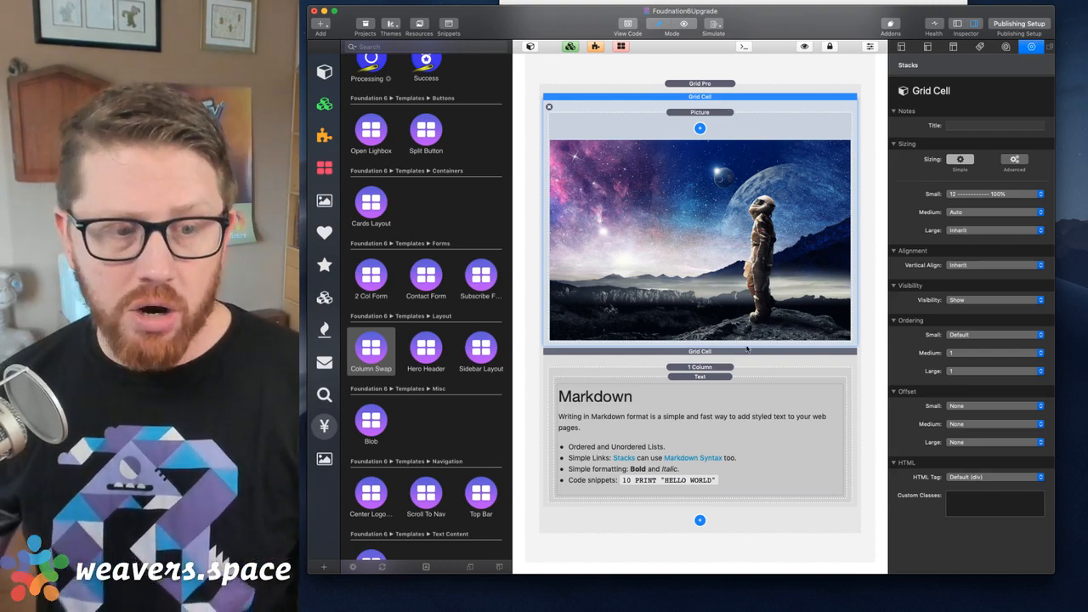
- Compare the Markdown Grid Cell's sizing and ordering settings with those of the picture's Grid Cell
{"action": "left_click", "coordinate": [747, 351]}
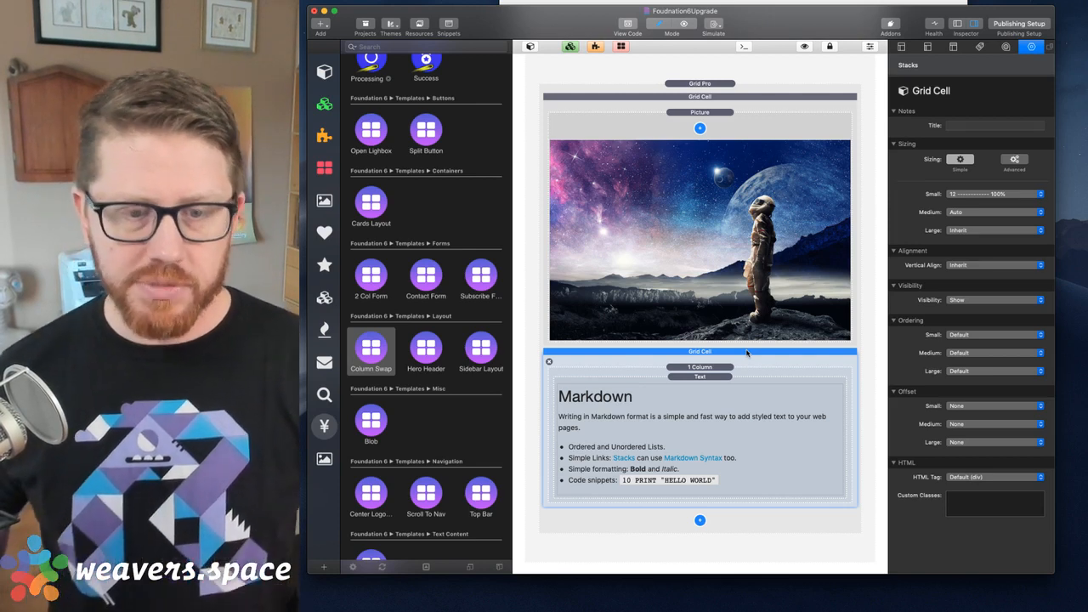
{"action": "left_click", "coordinate": [695, 99]}
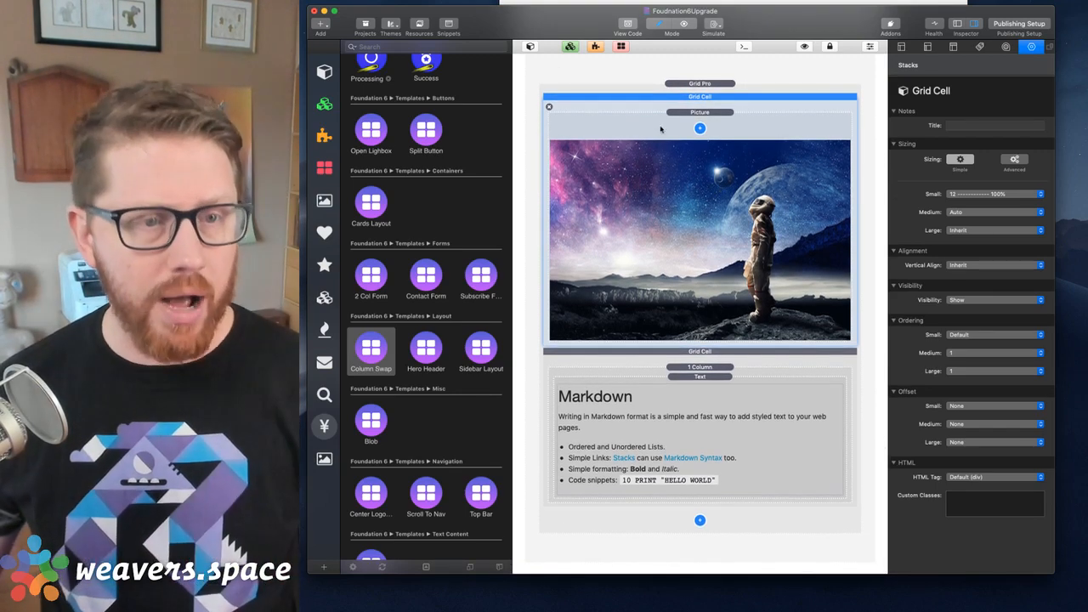
- Duplicate the Column Swap's Container at the end of the page and delete the Grid Pro stack from the copy
{"action": "left_click", "coordinate": [663, 77]}
{"action": "scroll", "coordinate": [692, 170], "scroll_direction": "up", "scroll_amount": 3}
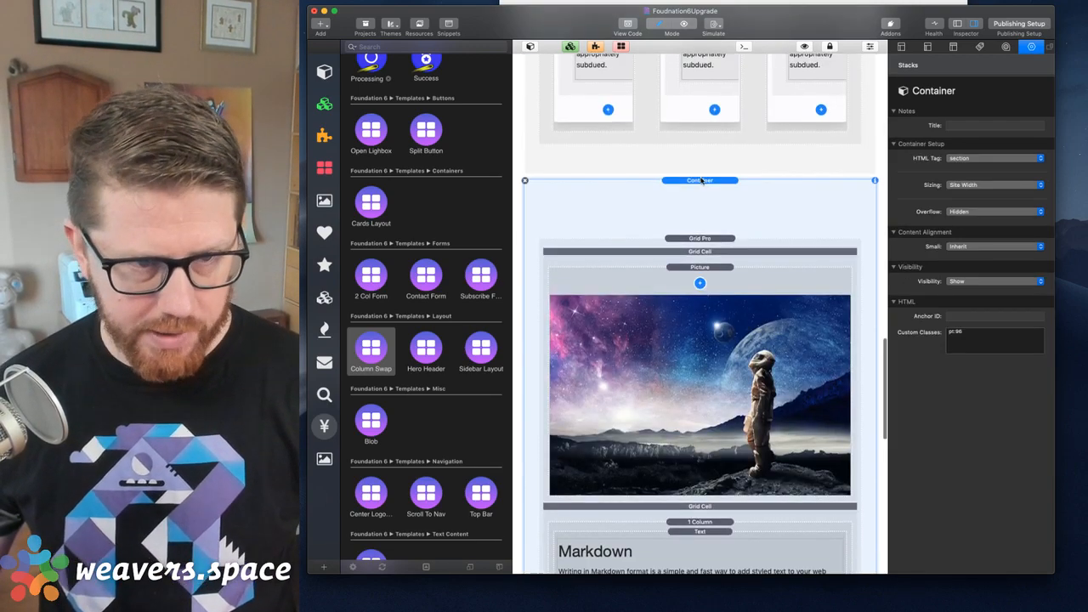
{"action": "scroll", "coordinate": [700, 191], "scroll_direction": "down", "scroll_amount": 3}
{"action": "left_click", "coordinate": [707, 83]}
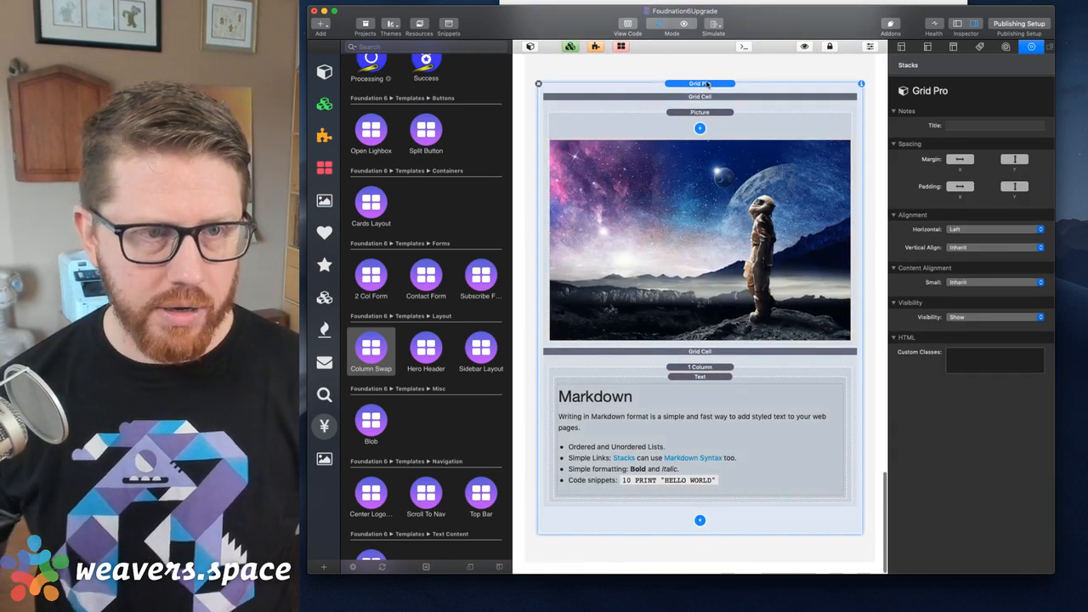
{"action": "key", "text": "Delete"}
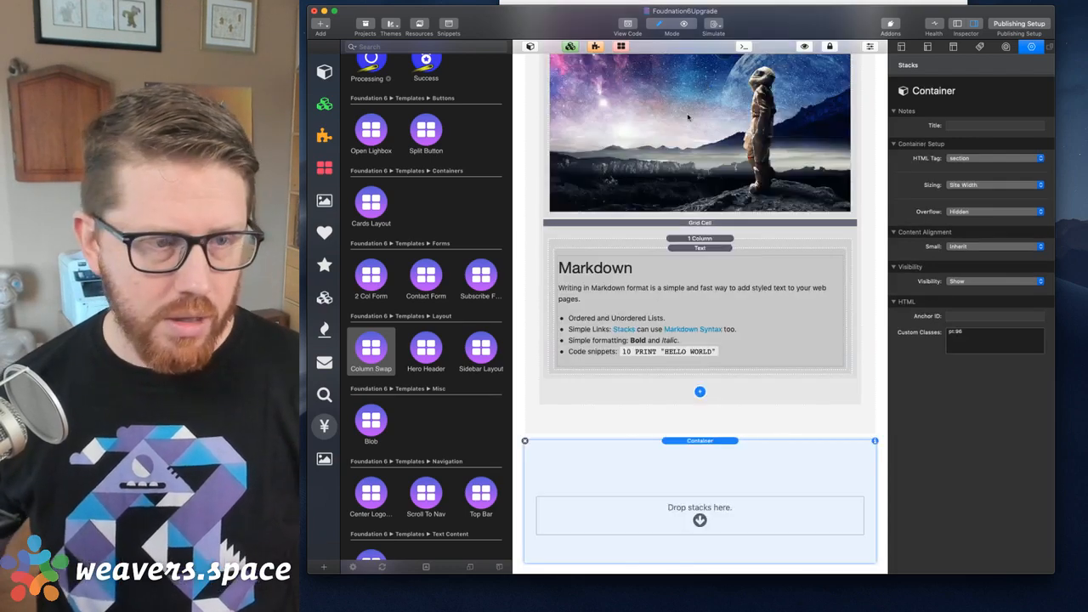
- Add the Contact Form template to the empty Container at the end of the page
{"action": "scroll", "coordinate": [600, 338], "scroll_direction": "down", "scroll_amount": 1}
{"action": "scroll", "coordinate": [425, 449], "scroll_direction": "down", "scroll_amount": 3}
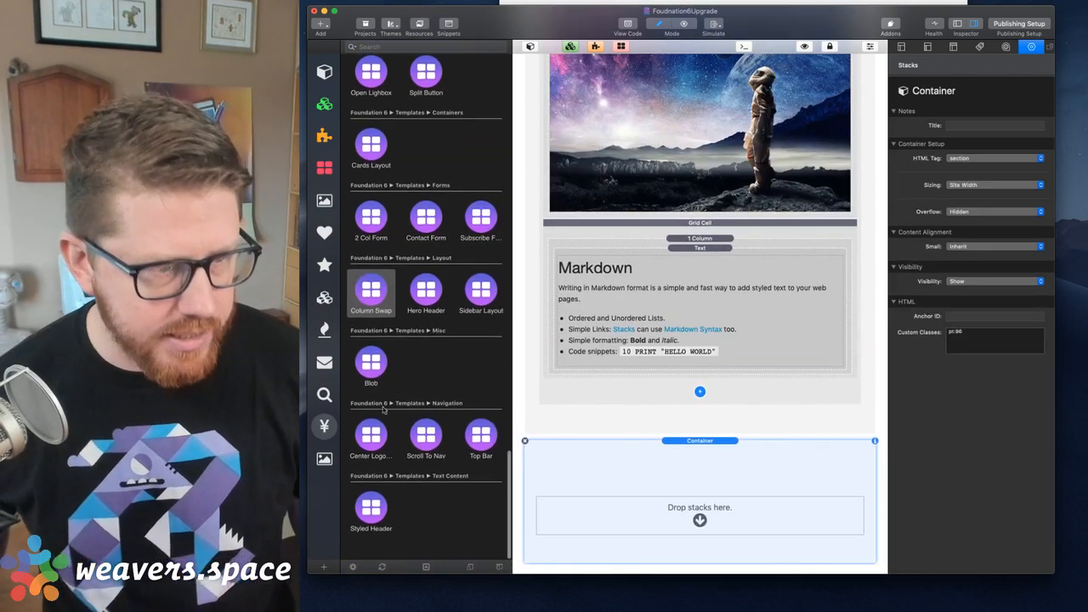
{"action": "scroll", "coordinate": [399, 306], "scroll_direction": "up", "scroll_amount": 1}
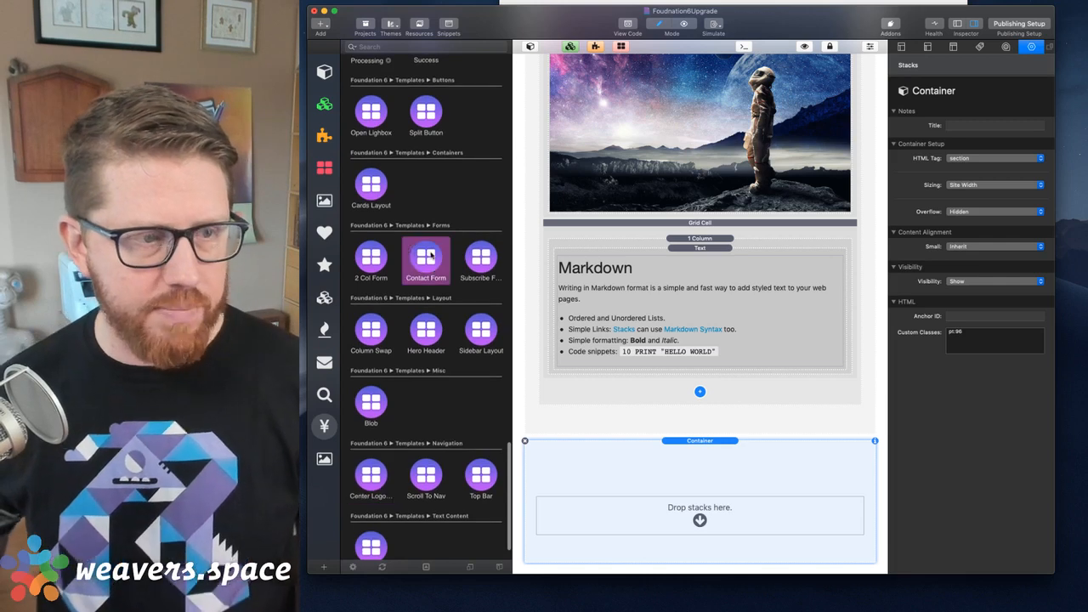
{"action": "left_click_drag", "start_coordinate": [429, 253], "coordinate": [681, 509]}
{"action": "scroll", "coordinate": [681, 509], "scroll_direction": "down", "scroll_amount": 5}
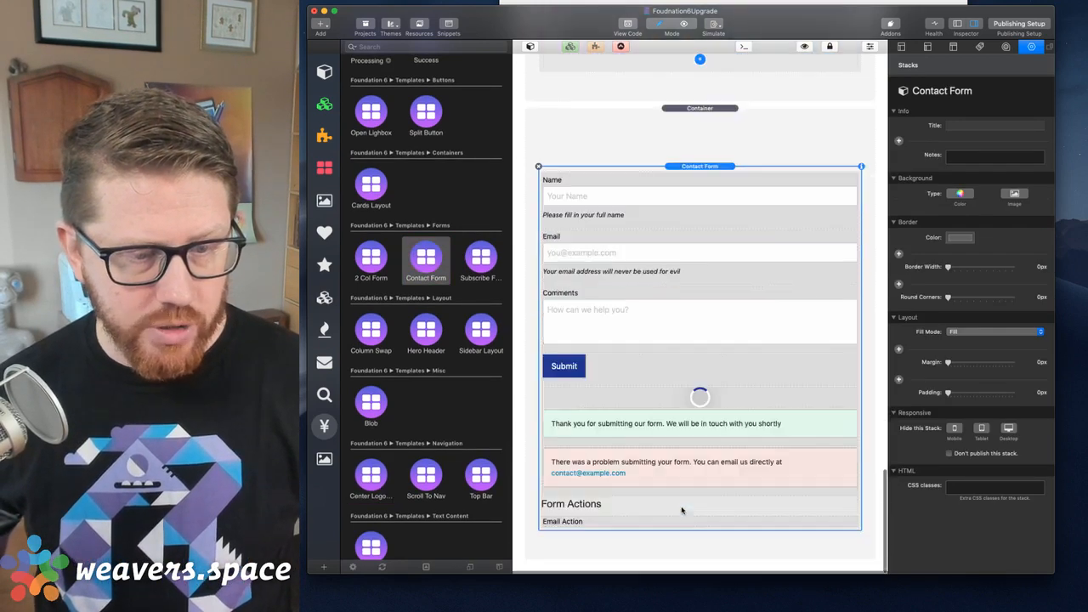
- Remove the pt:96 custom class from the Containers holding the contact form and the Column Swap layout
{"action": "left_click", "coordinate": [677, 129]}
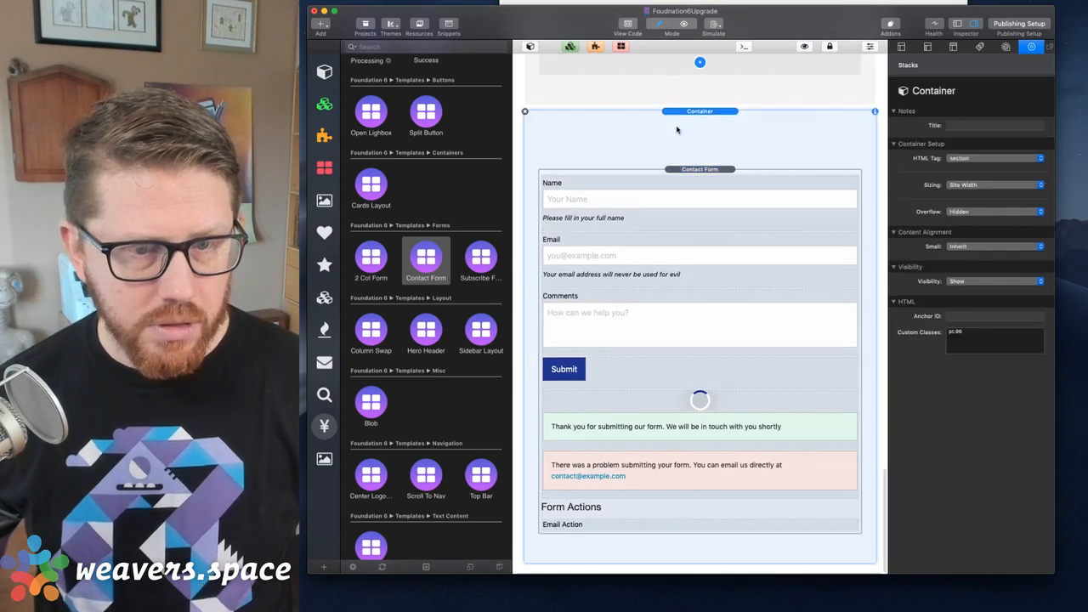
{"action": "triple_click", "coordinate": [996, 351]}
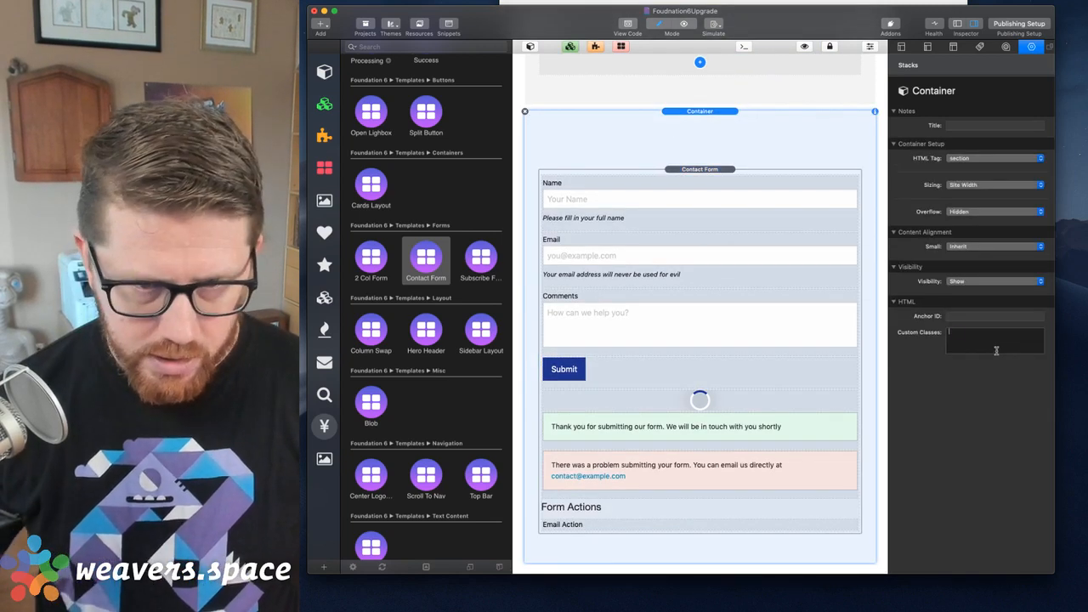
{"action": "scroll", "coordinate": [644, 140], "scroll_direction": "up", "scroll_amount": 10}
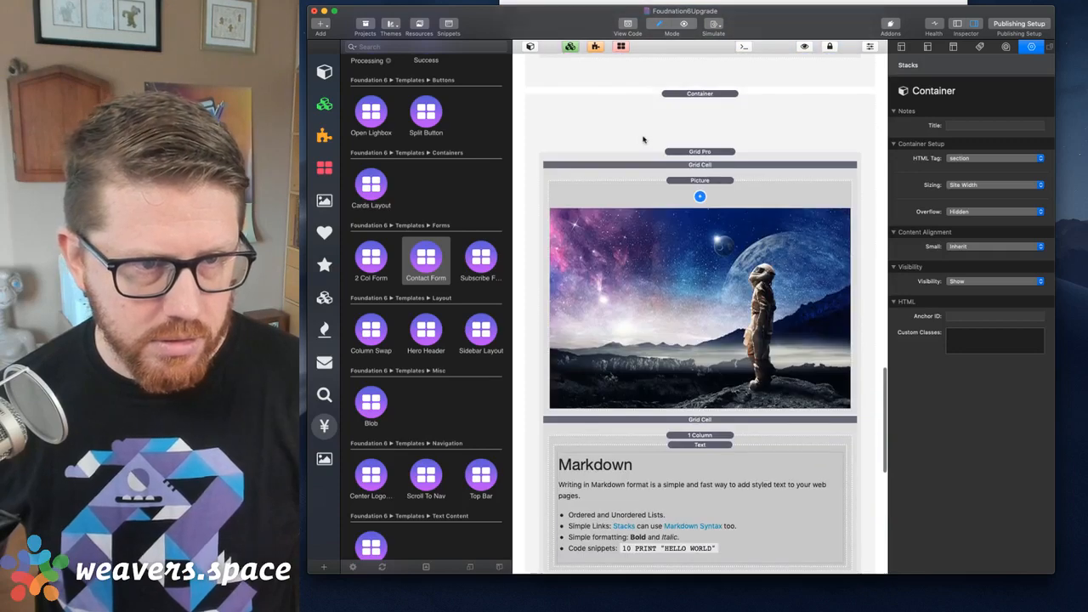
{"action": "left_click", "coordinate": [709, 111]}
{"action": "triple_click", "coordinate": [965, 338]}
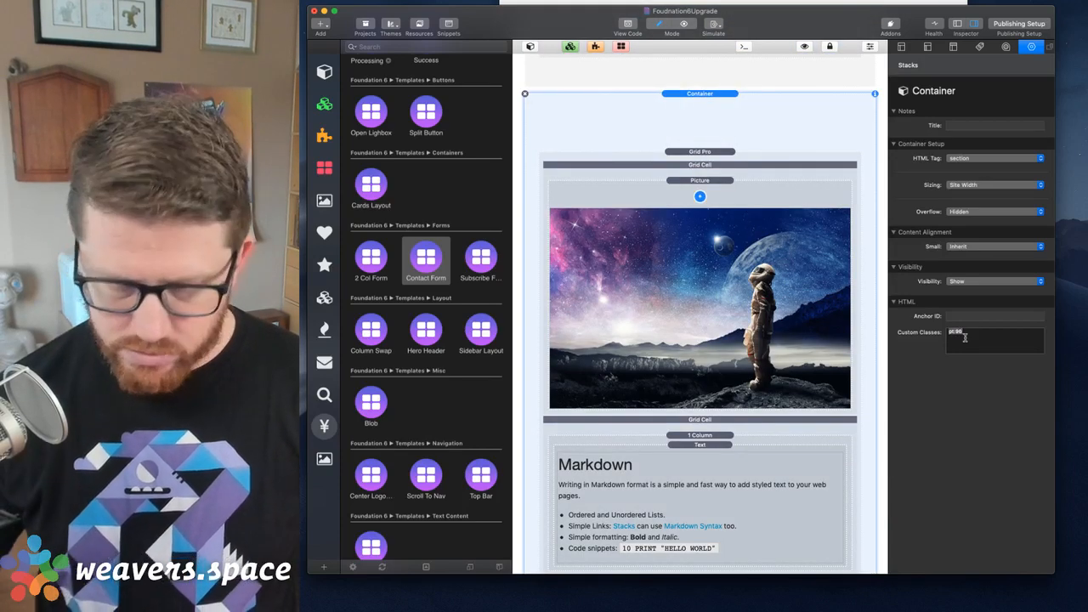
{"action": "key", "text": "BackSpace"}
{"action": "scroll", "coordinate": [727, 225], "scroll_direction": "up", "scroll_amount": 5}
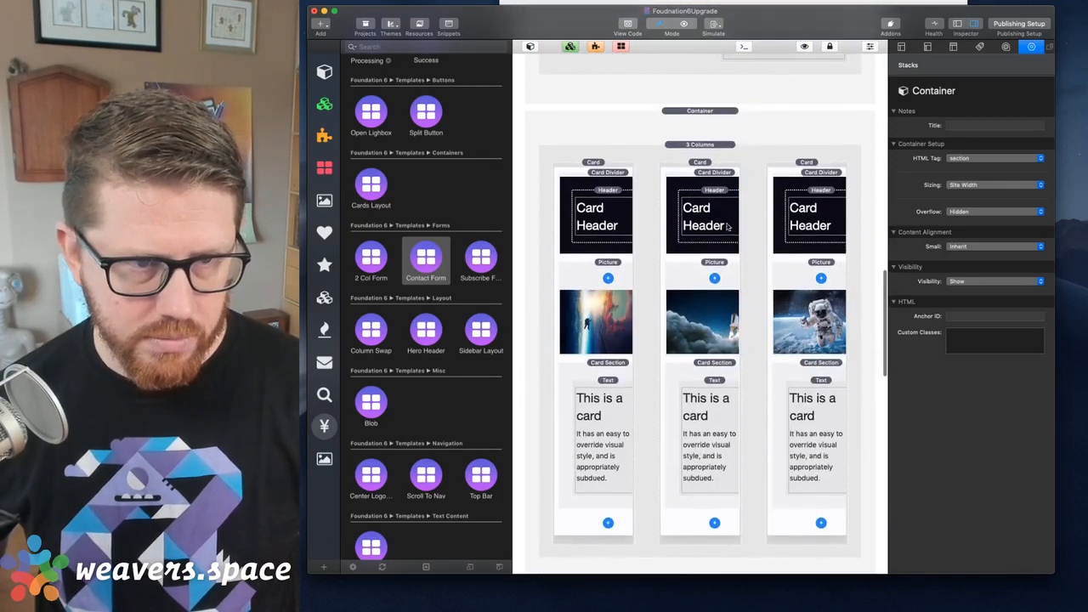
{"action": "scroll", "coordinate": [722, 339], "scroll_direction": "down", "scroll_amount": 5}
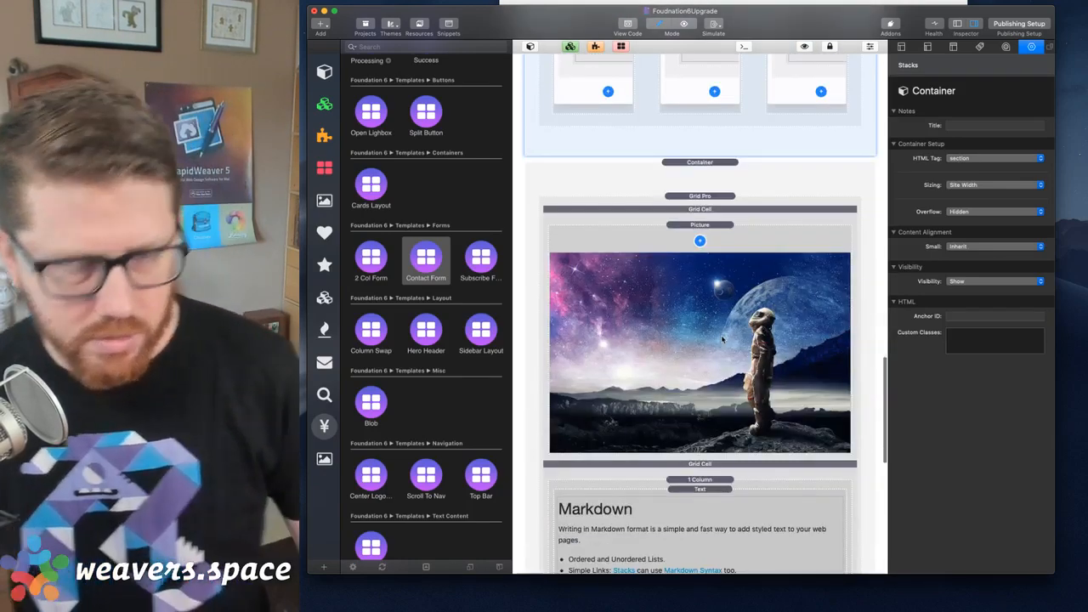
- Preview the page from the hero header to the contact form, checking the spacing between sections, and return to editing
{"action": "key", "text": "super+r"}
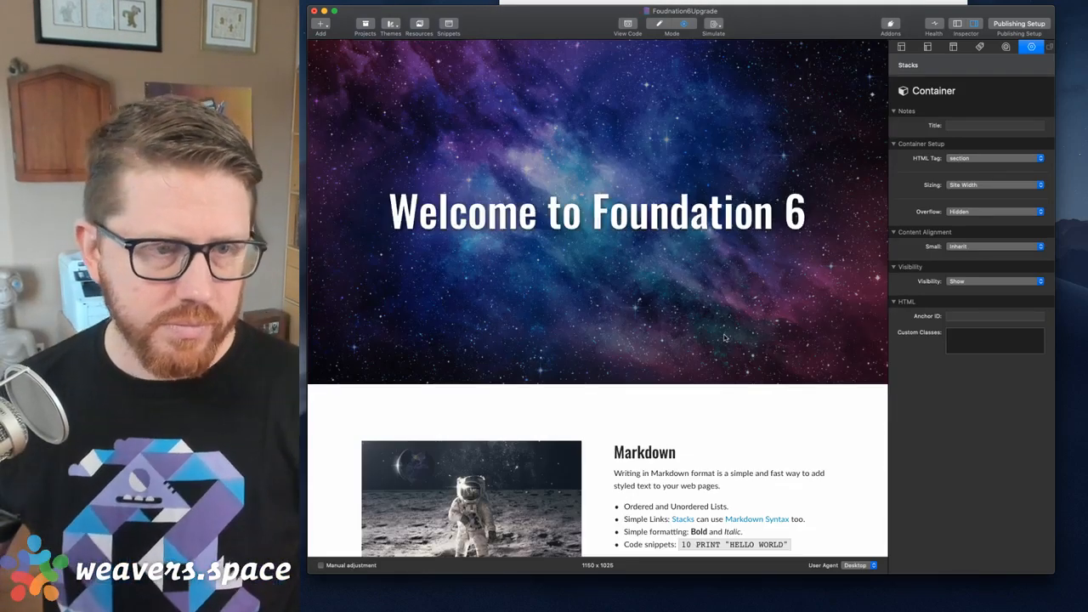
{"action": "scroll", "coordinate": [724, 338], "scroll_direction": "down", "scroll_amount": 15}
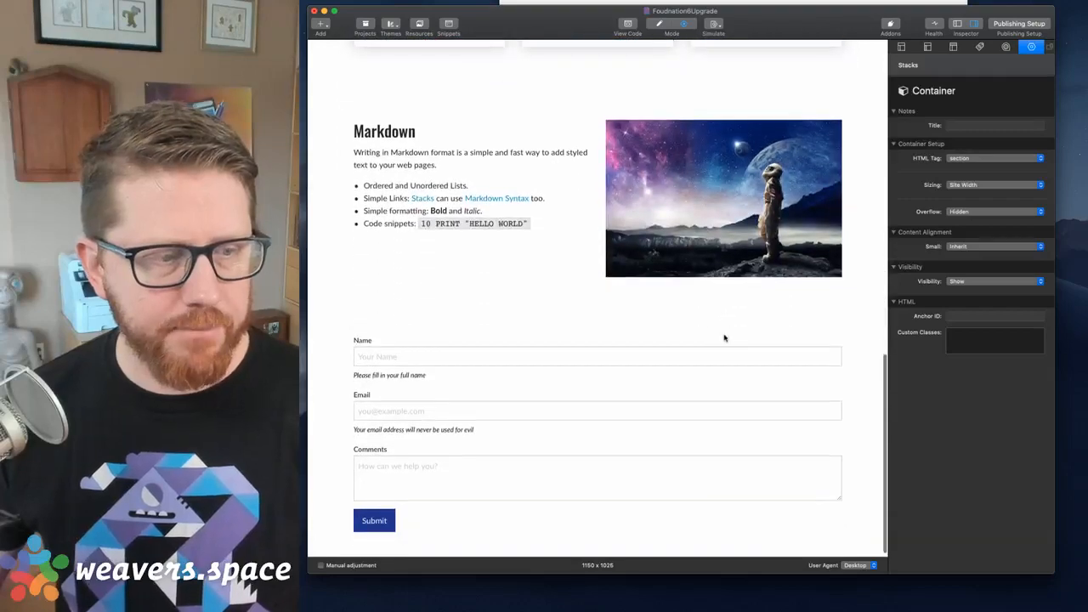
{"action": "scroll", "coordinate": [724, 338], "scroll_direction": "up", "scroll_amount": 15}
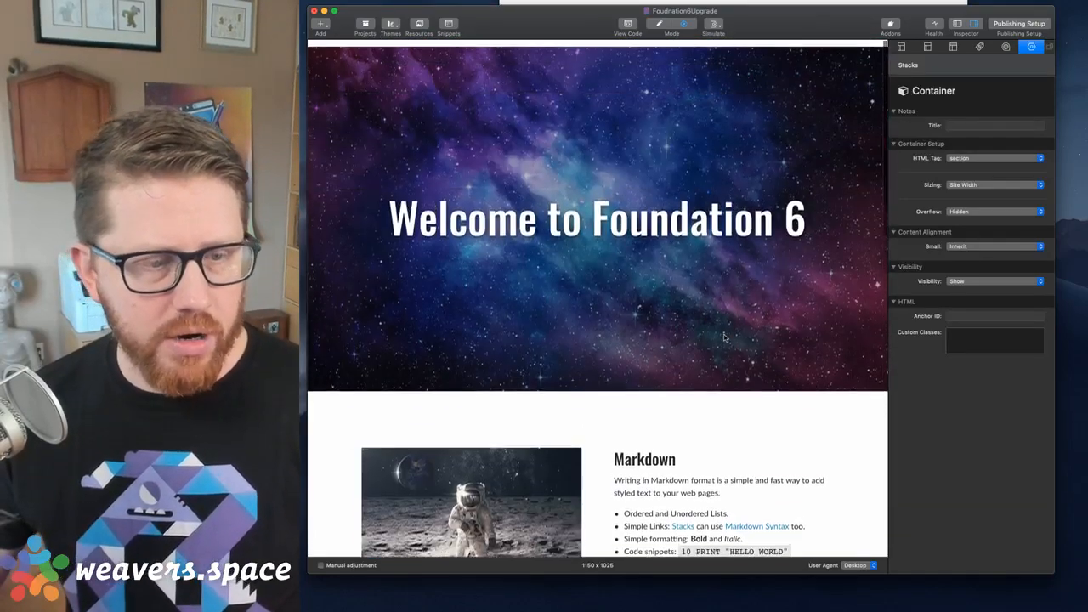
{"action": "scroll", "coordinate": [724, 338], "scroll_direction": "down", "scroll_amount": 5}
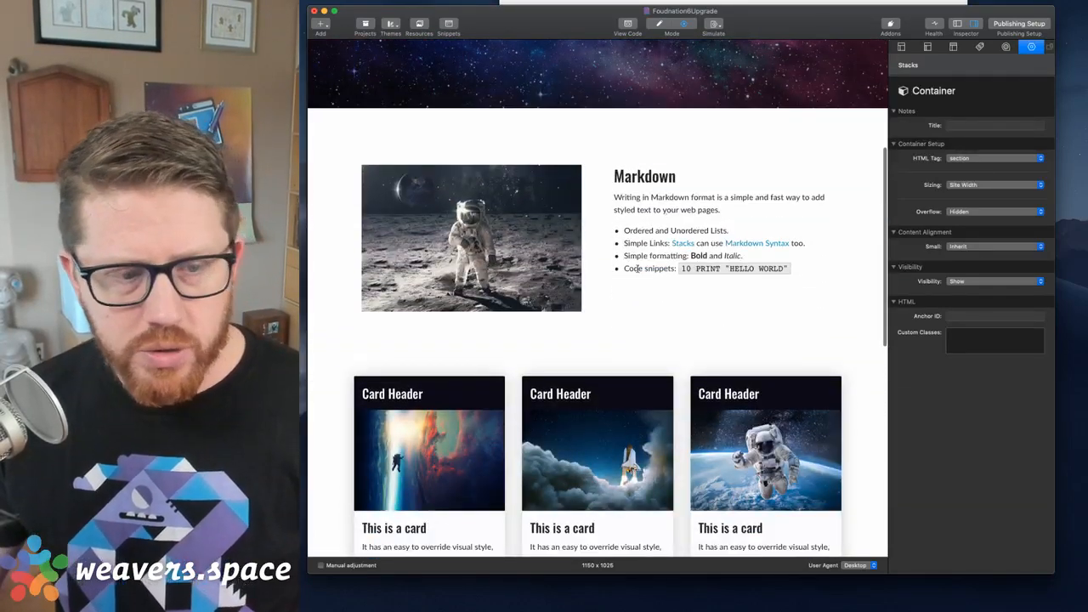
{"action": "scroll", "coordinate": [636, 269], "scroll_direction": "down", "scroll_amount": 8}
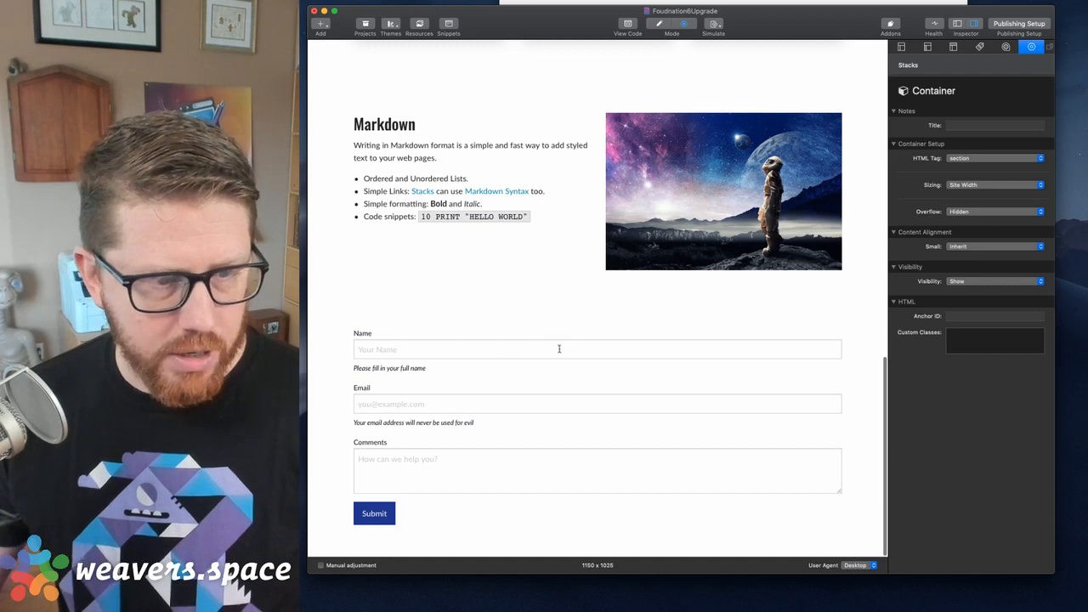
{"action": "key", "text": "super+r"}
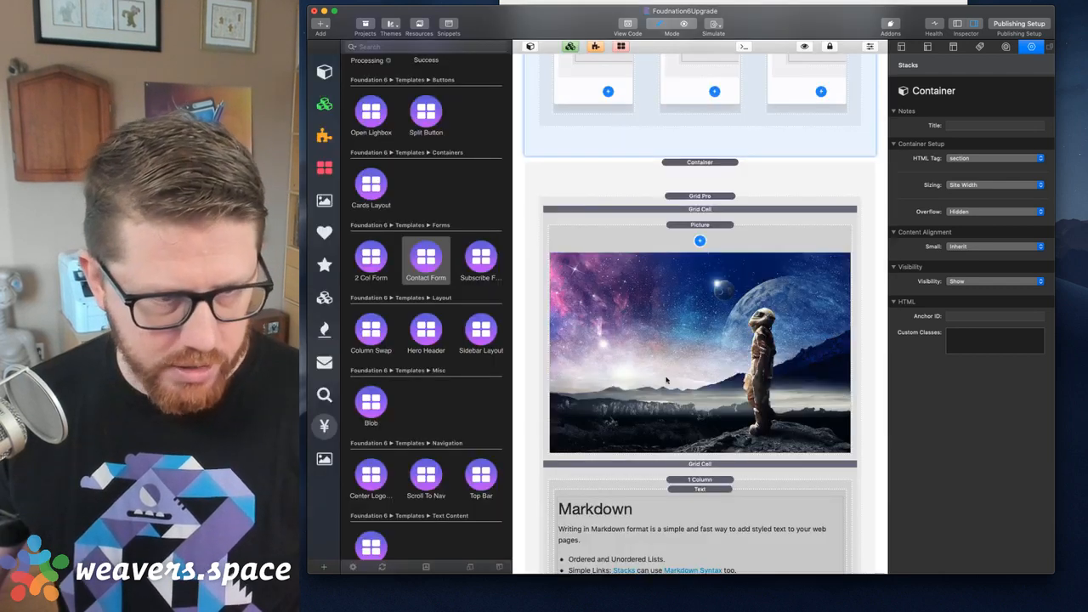
- Unpack the Contact Form template into its individual form stacks
{"action": "scroll", "coordinate": [666, 380], "scroll_direction": "down", "scroll_amount": 10}
{"action": "left_click", "coordinate": [680, 178]}
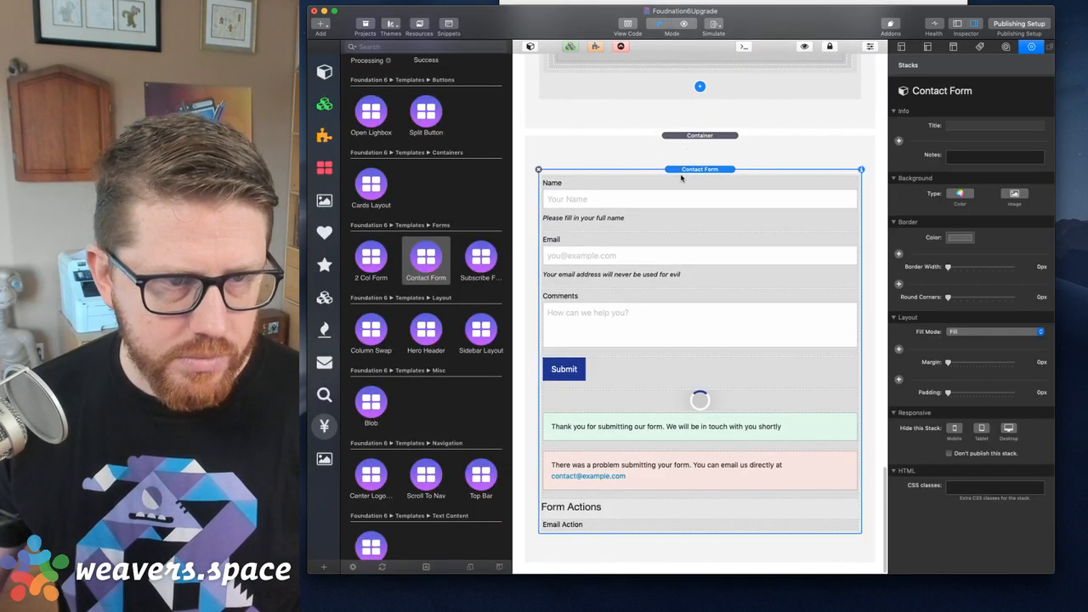
{"action": "left_click", "coordinate": [620, 46]}
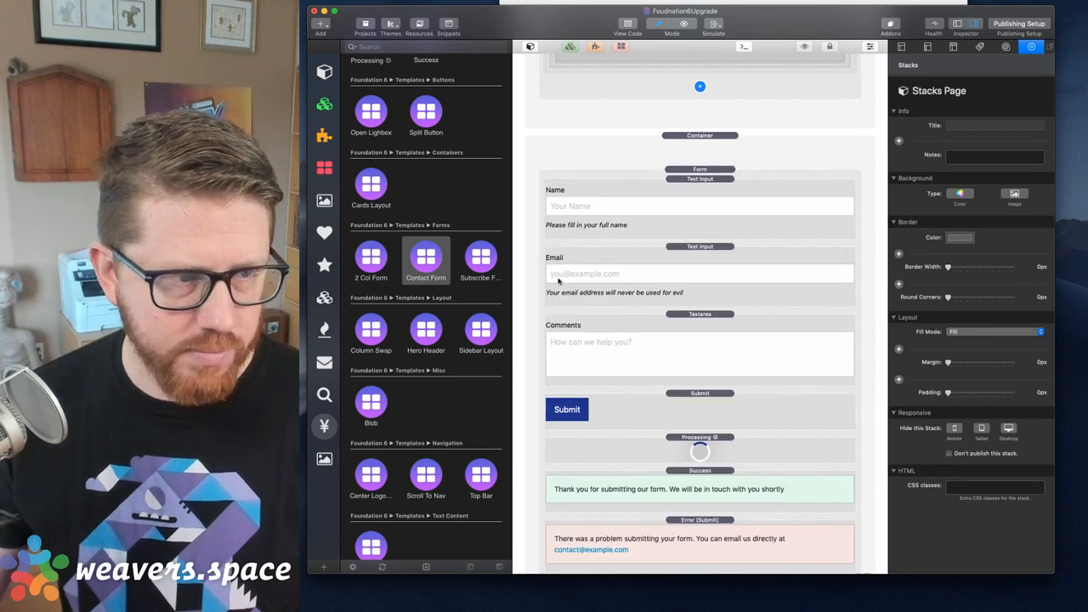
- Add a Header stack above the form inside its Container and set its text to "Contact Us"
{"action": "scroll", "coordinate": [425, 254], "scroll_direction": "up", "scroll_amount": 10}
{"action": "scroll", "coordinate": [424, 254], "scroll_direction": "down", "scroll_amount": 5}
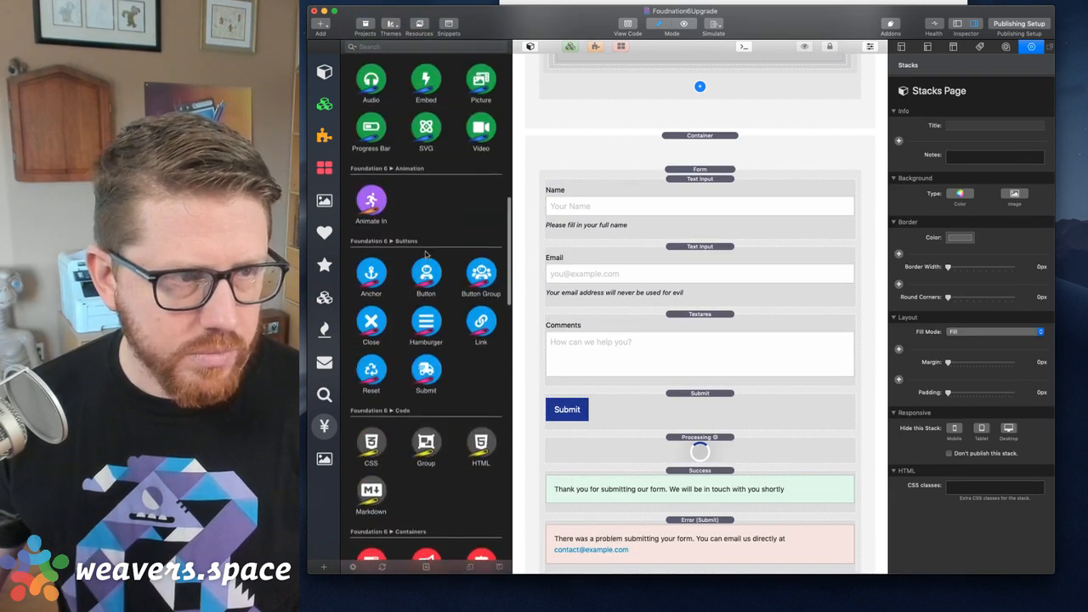
{"action": "left_click_drag", "start_coordinate": [425, 251], "coordinate": [700, 173]}
{"action": "double_click", "coordinate": [664, 190]}
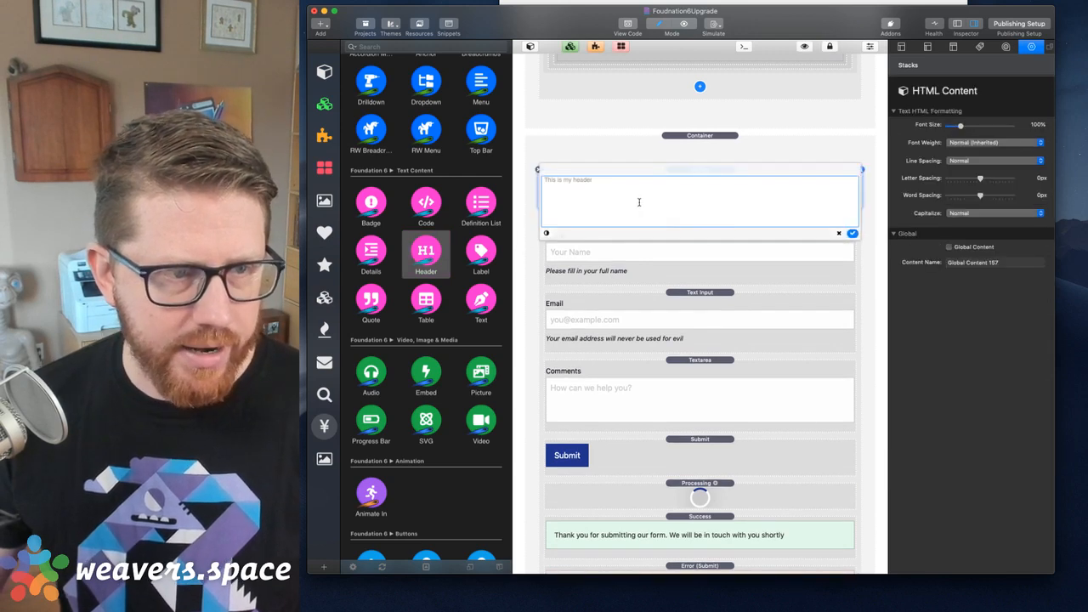
{"action": "type", "text": "Contact"}
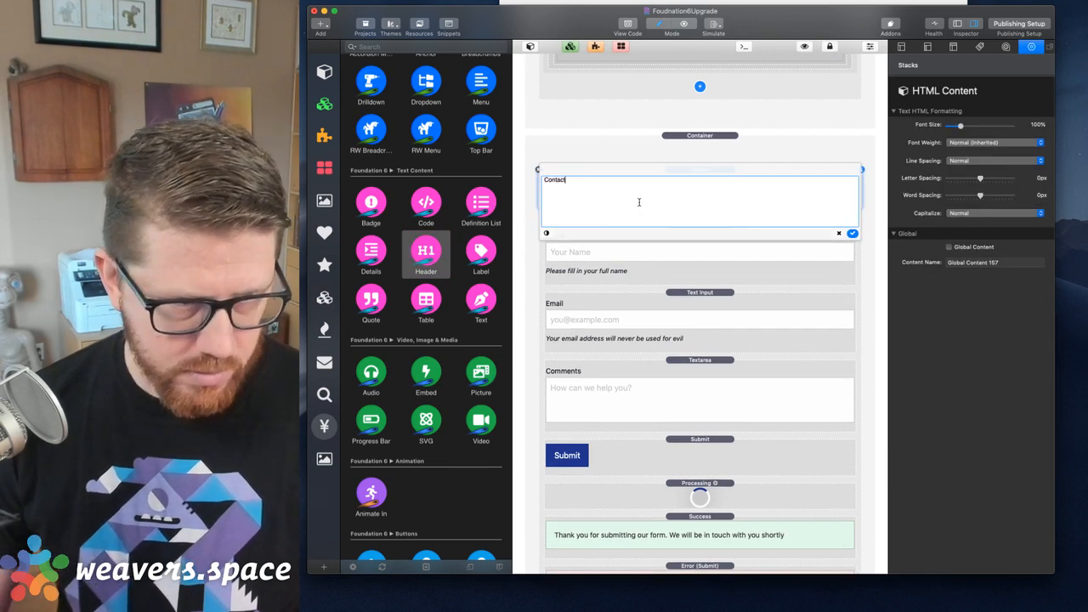
{"action": "type", "text": " Us"}
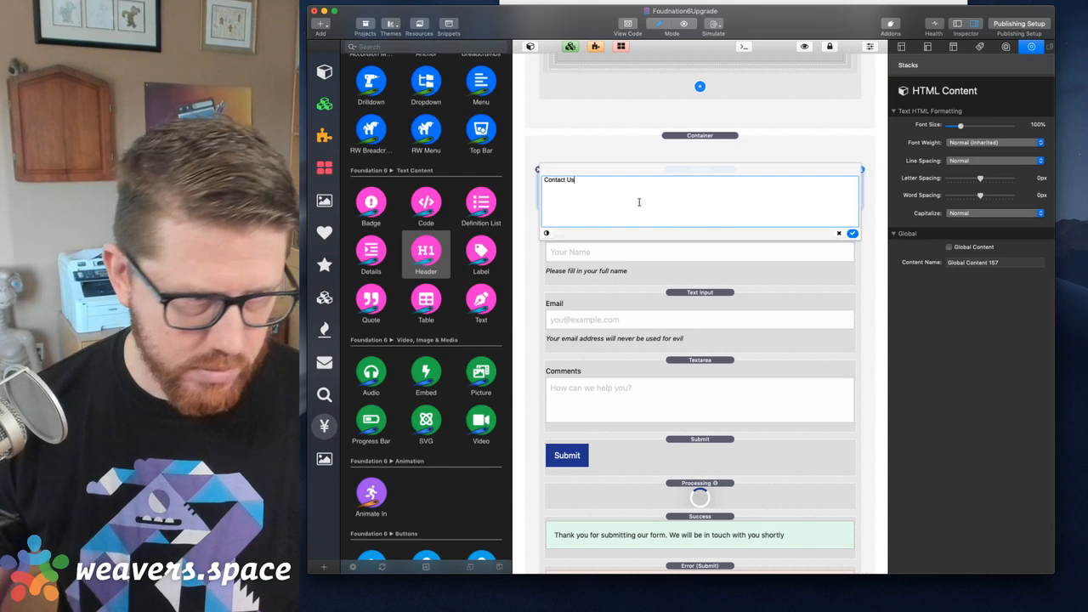
{"action": "left_click", "coordinate": [853, 234]}
{"action": "left_click", "coordinate": [700, 154]}
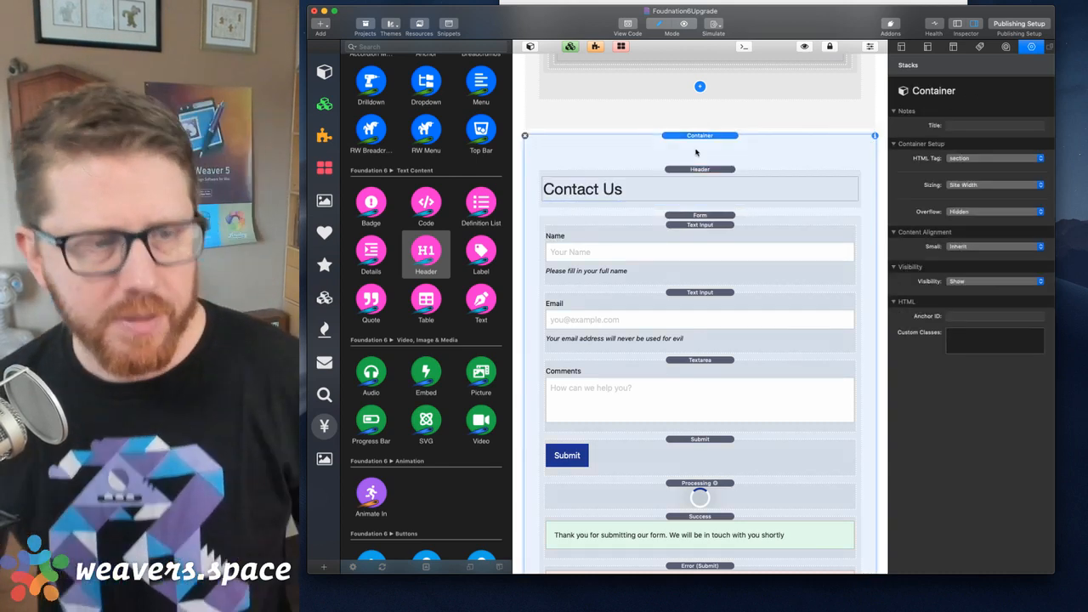
- Add a Container below the contact form section and set its HTML tag to footer
{"action": "scroll", "coordinate": [695, 152], "scroll_direction": "down", "scroll_amount": 3}
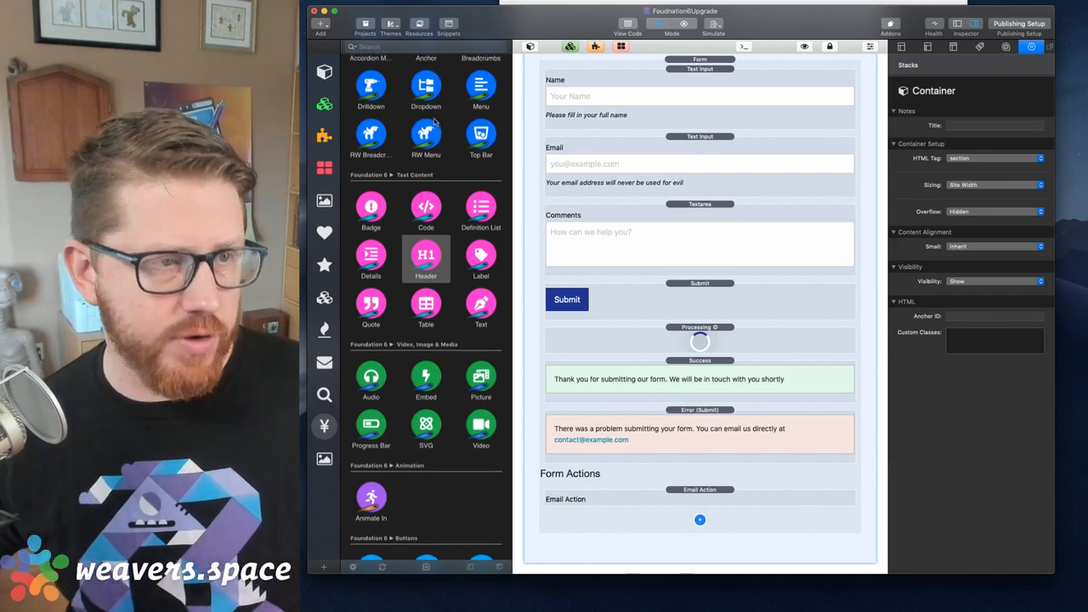
{"action": "scroll", "coordinate": [487, 177], "scroll_direction": "up", "scroll_amount": 5}
{"action": "left_click_drag", "start_coordinate": [478, 173], "coordinate": [611, 563]}
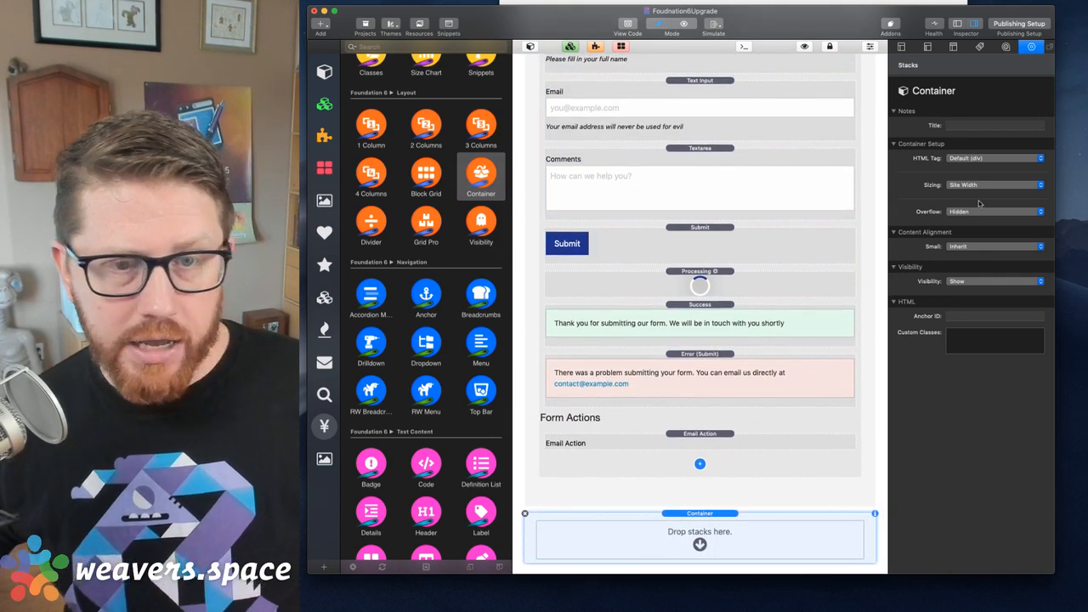
{"action": "left_click", "coordinate": [971, 159]}
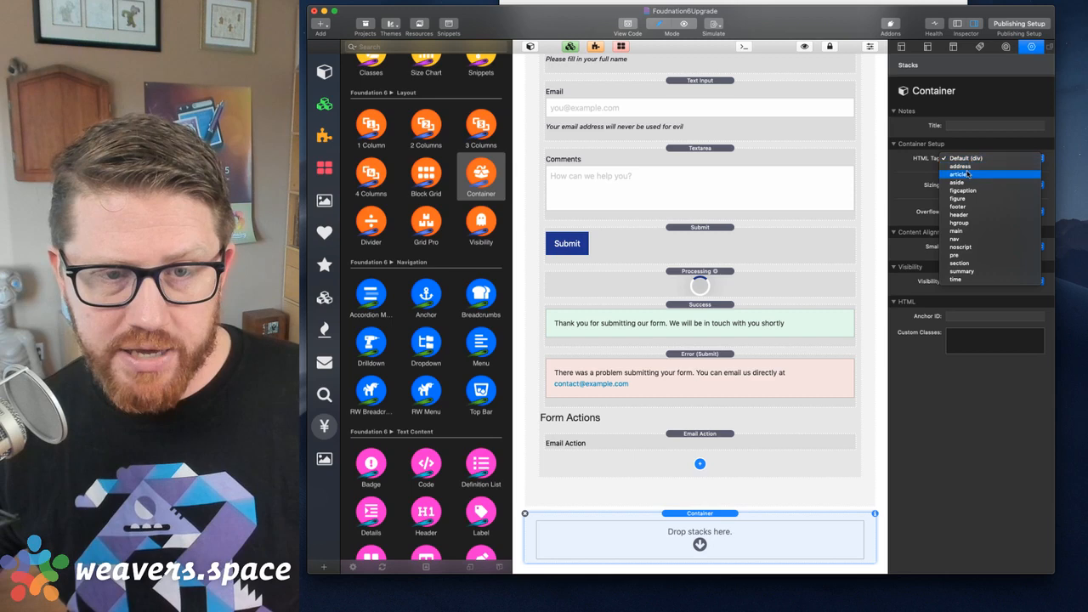
{"action": "left_click", "coordinate": [958, 206]}
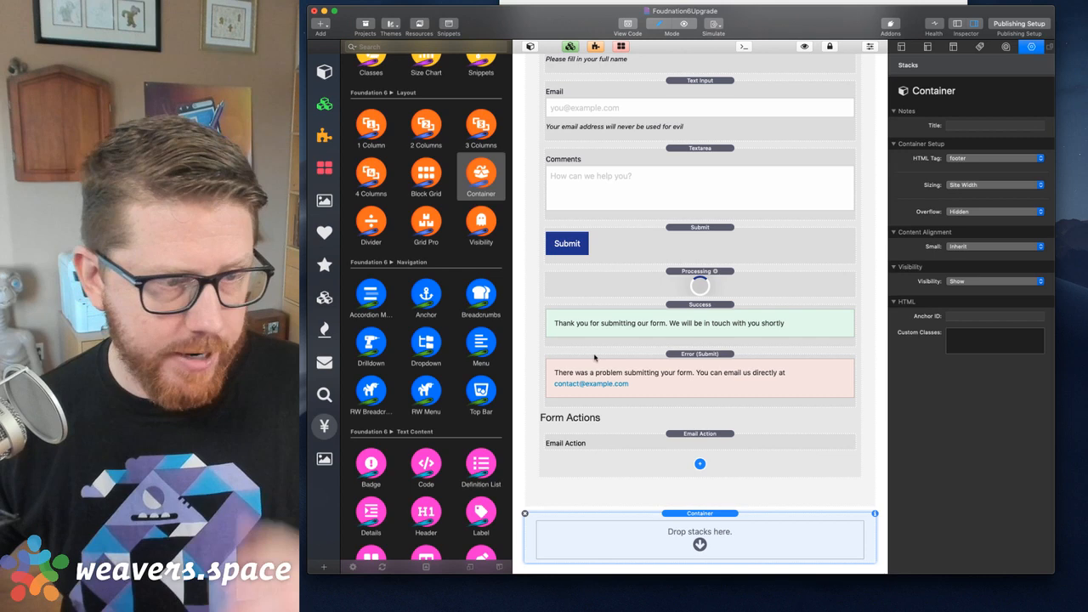
- Try out a 4 Columns stack inside the footer Container and delete it again
{"action": "scroll", "coordinate": [443, 193], "scroll_direction": "down", "scroll_amount": 1}
{"action": "scroll", "coordinate": [443, 192], "scroll_direction": "down", "scroll_amount": 2}
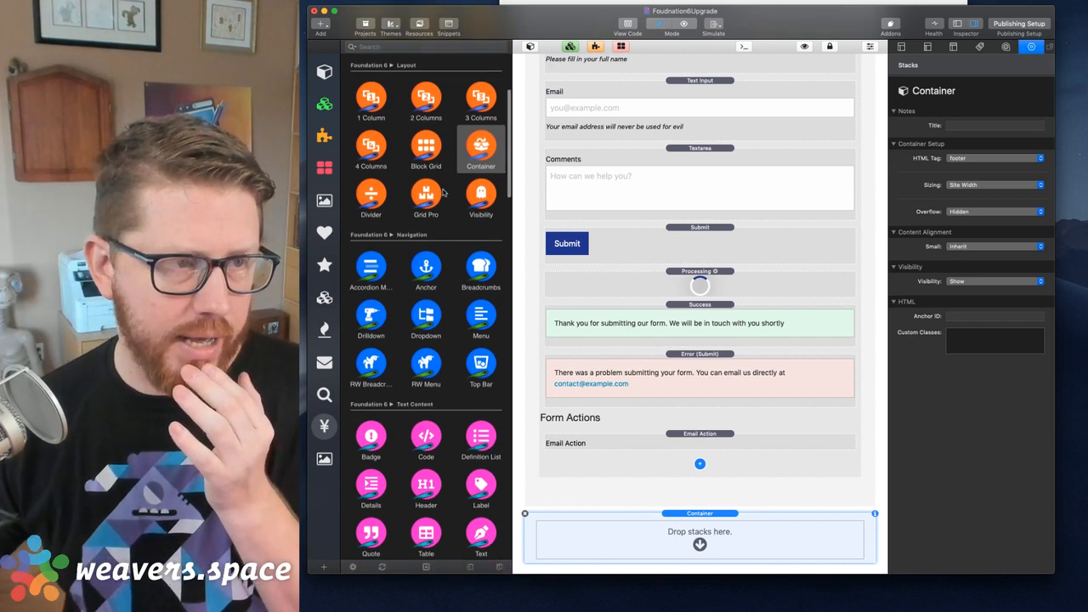
{"action": "left_click_drag", "start_coordinate": [374, 138], "coordinate": [688, 535]}
{"action": "scroll", "coordinate": [688, 535], "scroll_direction": "down", "scroll_amount": 2}
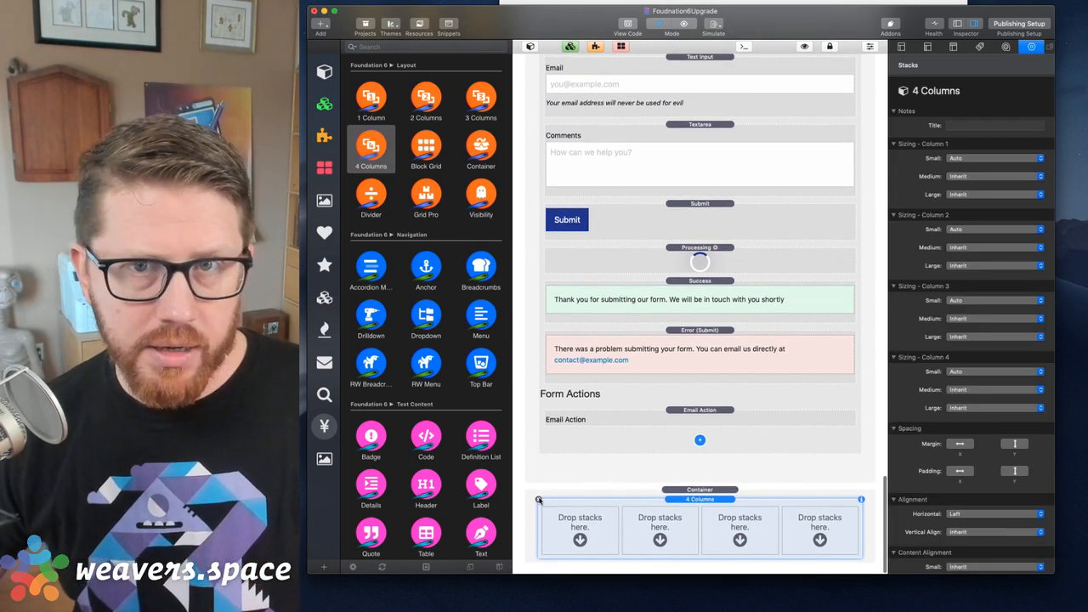
{"action": "left_click", "coordinate": [538, 500]}
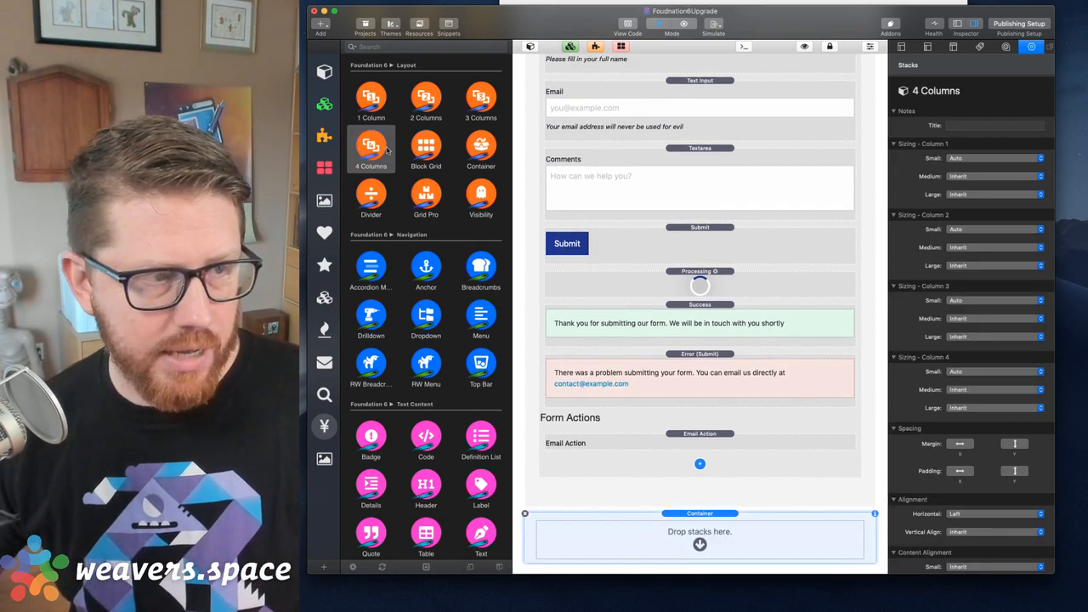
- Show the project's page list, look at the Welcome to Foundation 6 page, and return to the Untitled Page
{"action": "left_click", "coordinate": [957, 23]}
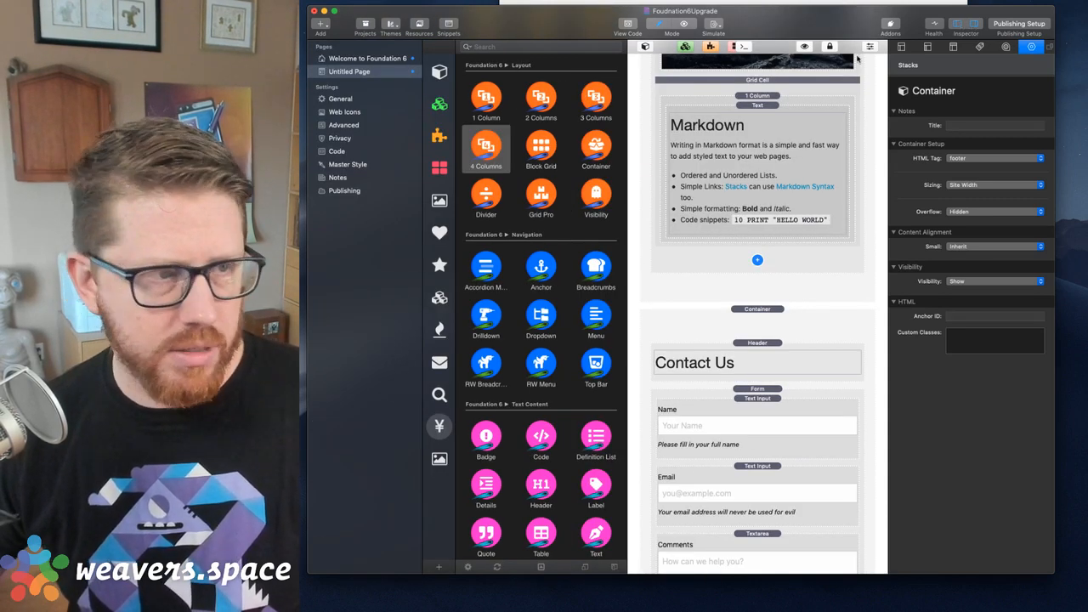
{"action": "left_click", "coordinate": [374, 59]}
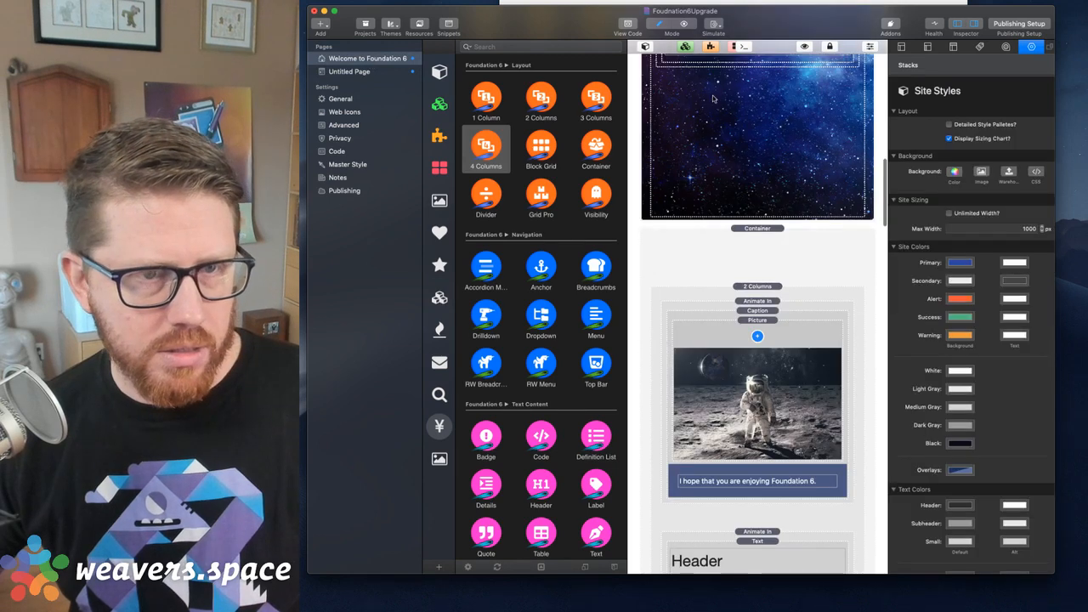
{"action": "left_click", "coordinate": [370, 71]}
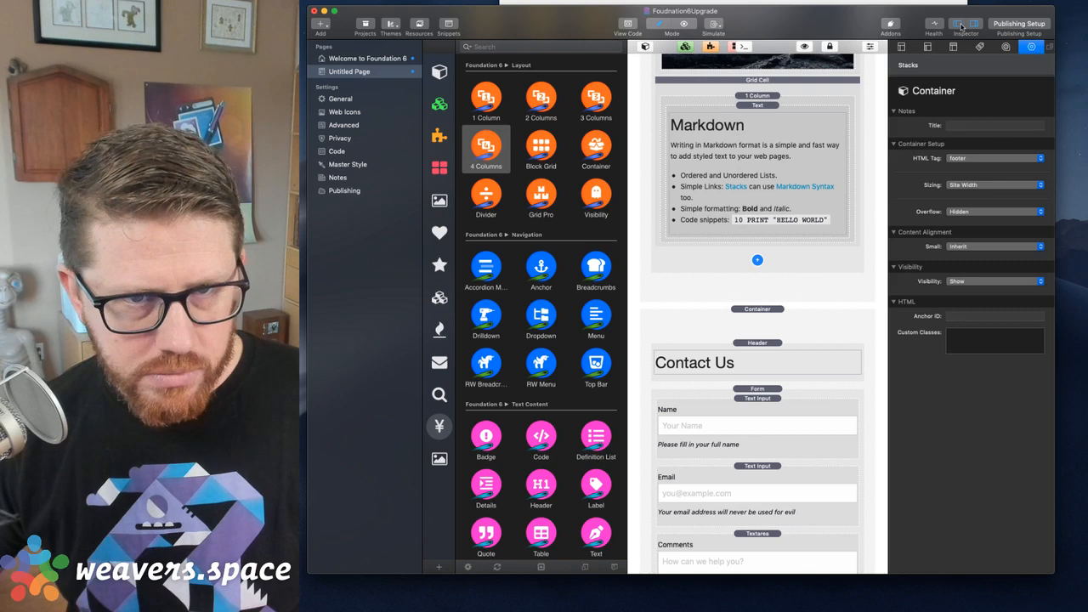
- Hide the project's page list and add a 4 Columns stack inside the footer Container
{"action": "left_click", "coordinate": [959, 27]}
{"action": "scroll", "coordinate": [717, 350], "scroll_direction": "down", "scroll_amount": 3}
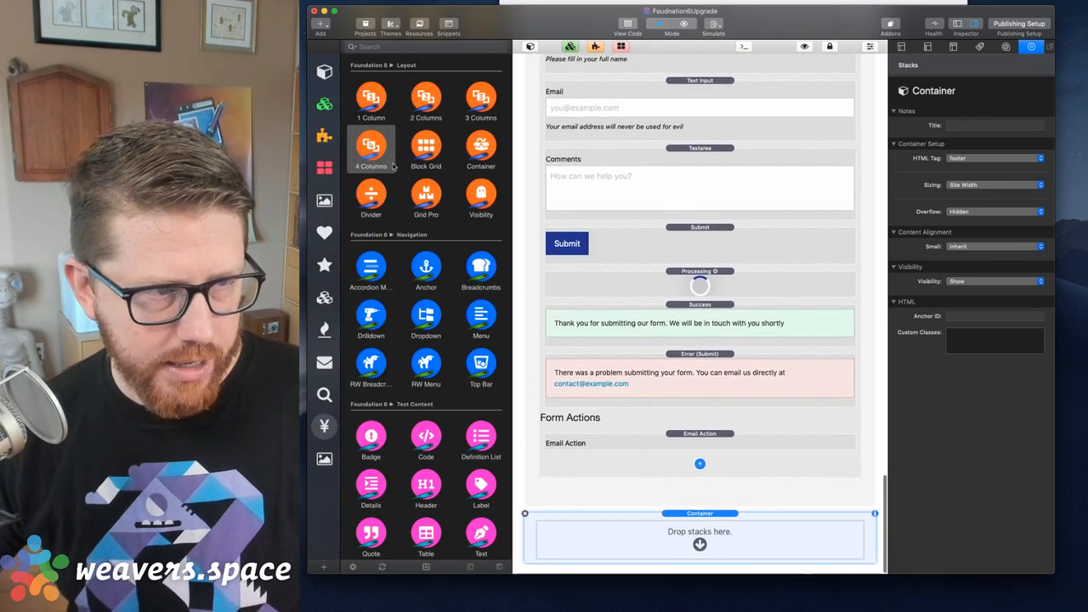
{"action": "left_click_drag", "start_coordinate": [371, 147], "coordinate": [665, 533]}
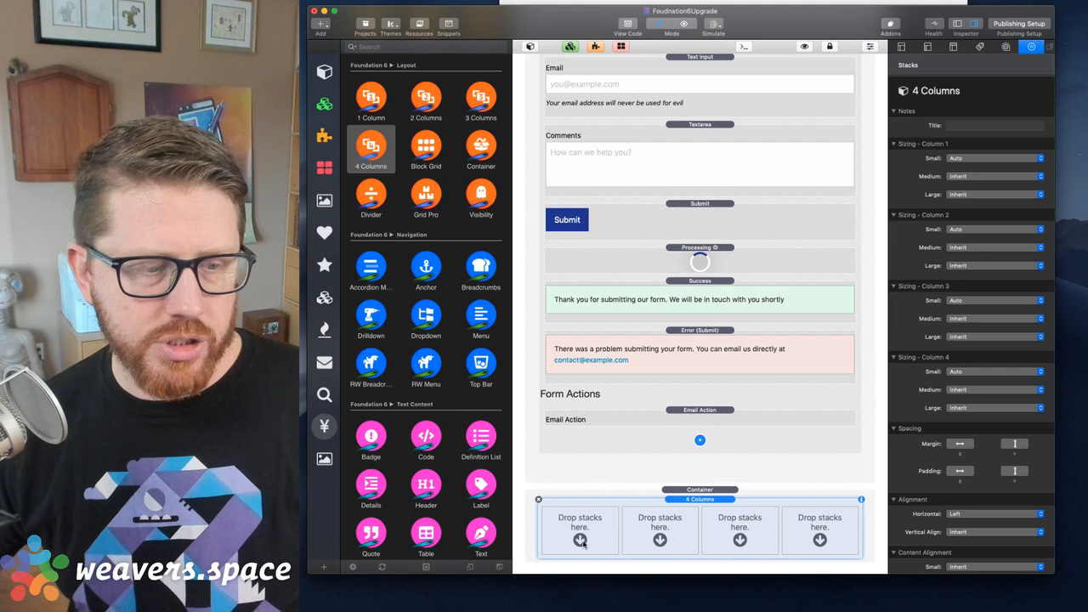
- Add an SVG stack to the first column of the footer's 4 Columns stack
{"action": "scroll", "coordinate": [435, 317], "scroll_direction": "down", "scroll_amount": 10}
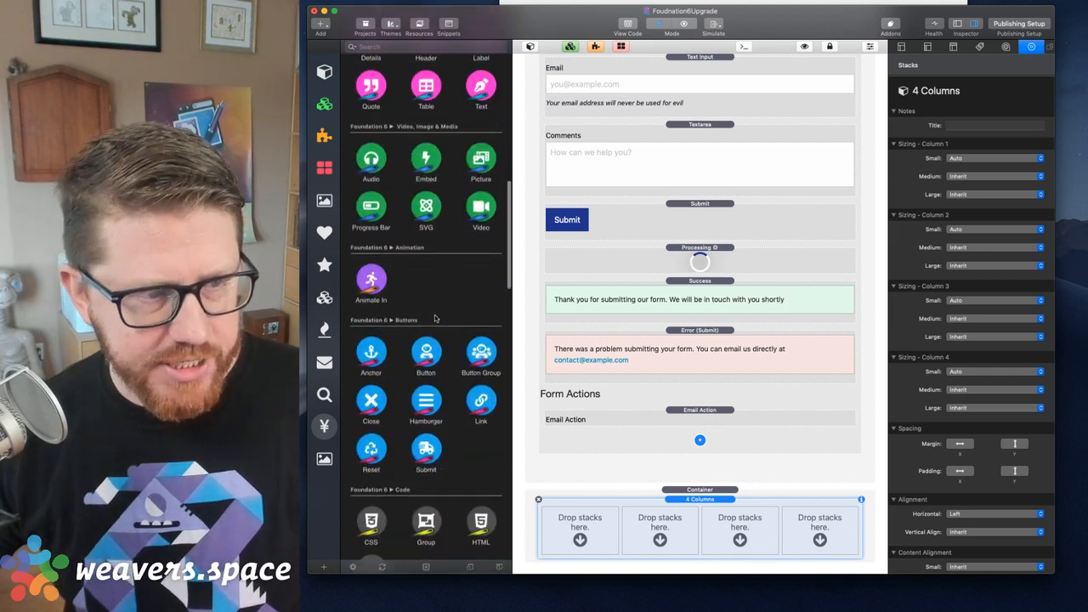
{"action": "left_click_drag", "start_coordinate": [426, 206], "coordinate": [582, 532]}
{"action": "scroll", "coordinate": [584, 531], "scroll_direction": "down", "scroll_amount": 3}
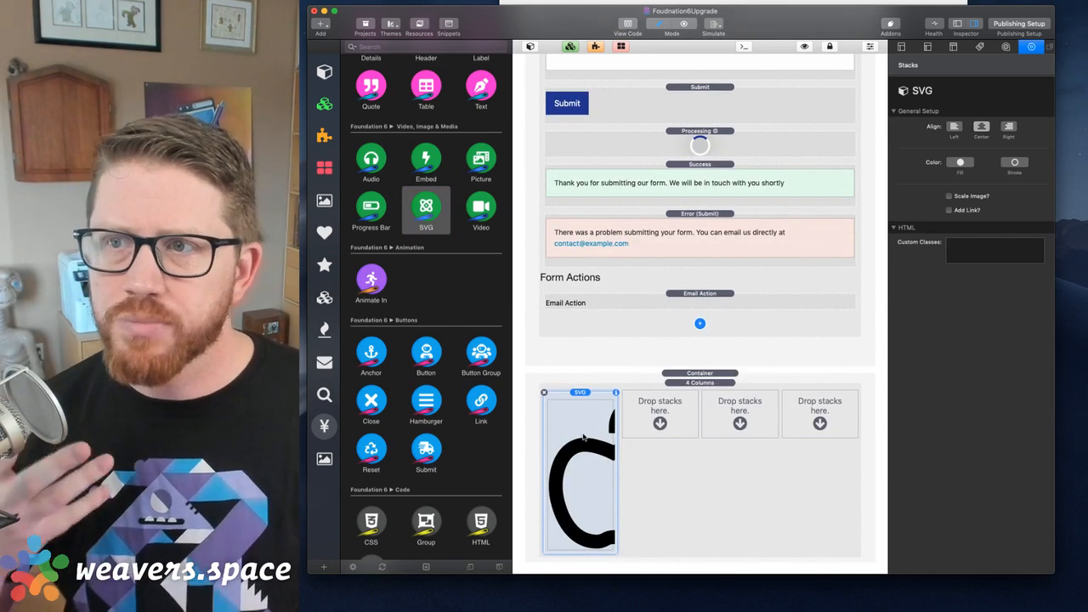
- Switch to IconJar and close its release notes window
{"action": "key", "text": "super+space"}
{"action": "type", "text": "icon"}
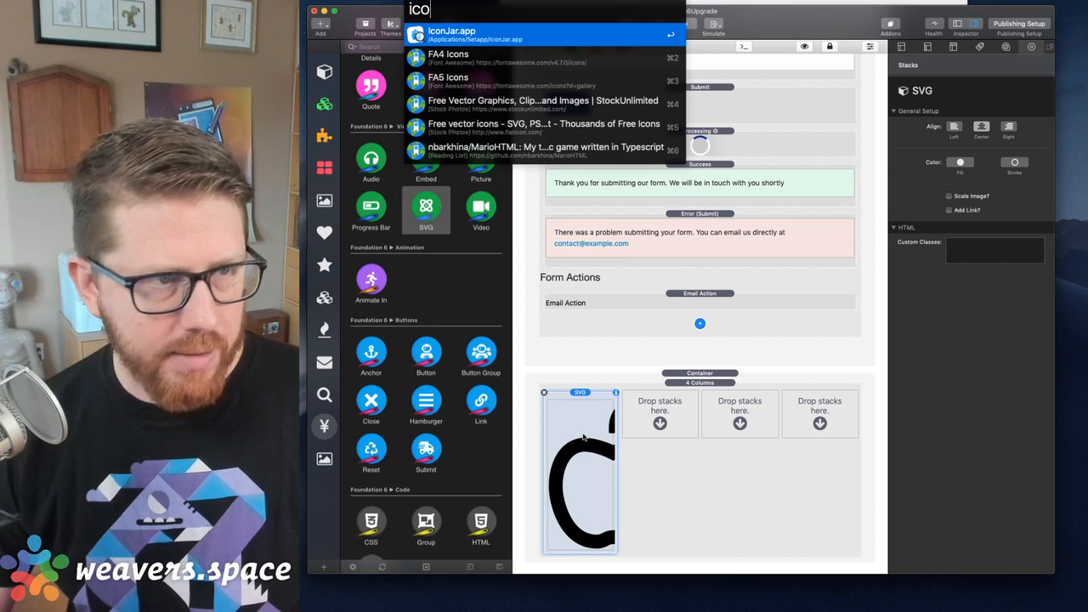
{"action": "key", "text": "Return"}
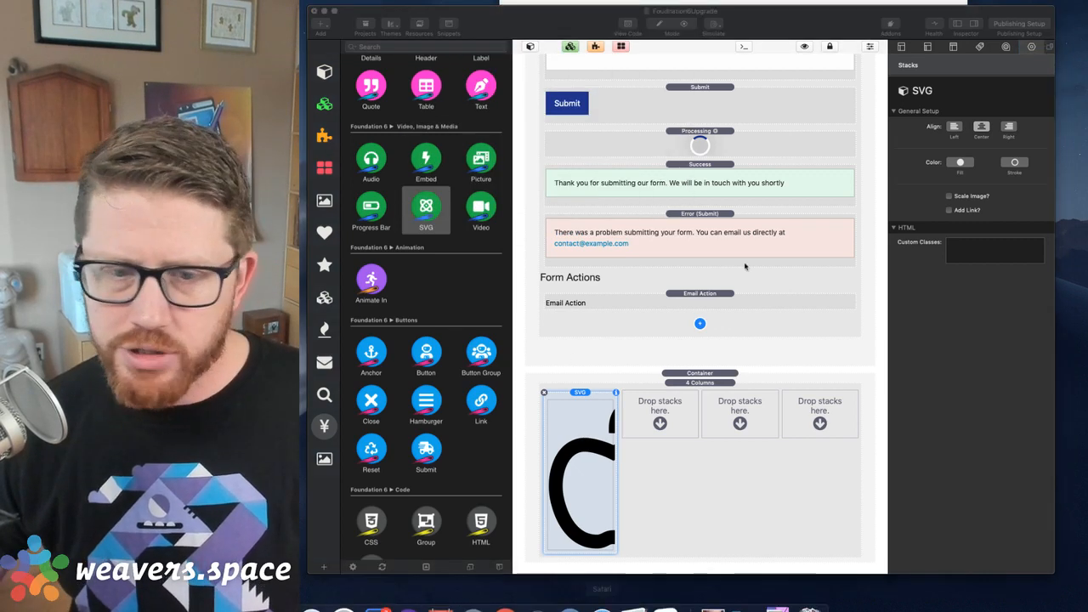
{"action": "mouse_move", "coordinate": [783, 608]}
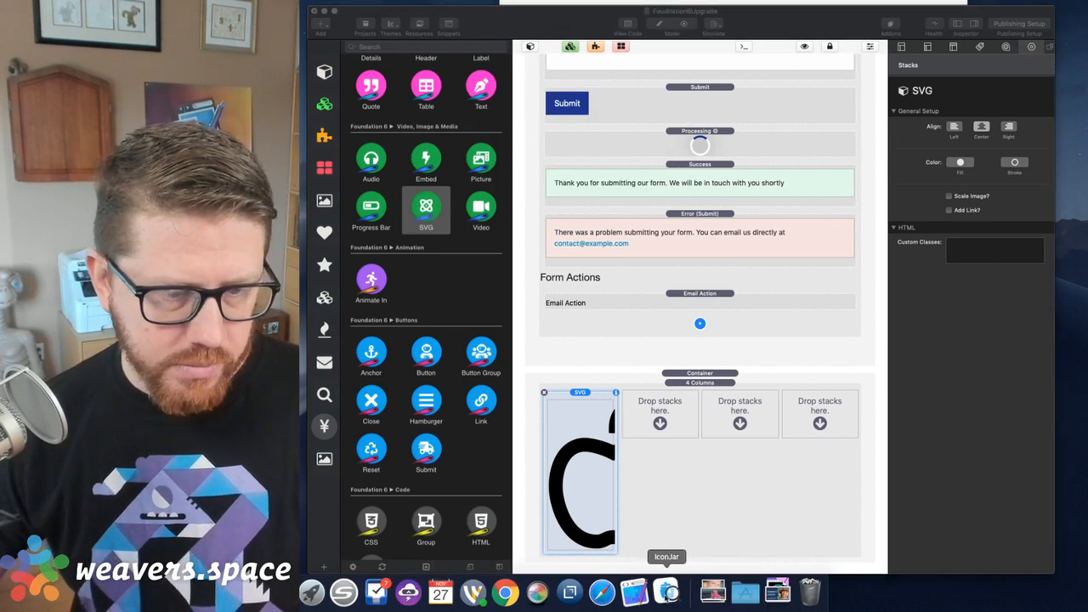
{"action": "left_click", "coordinate": [667, 592]}
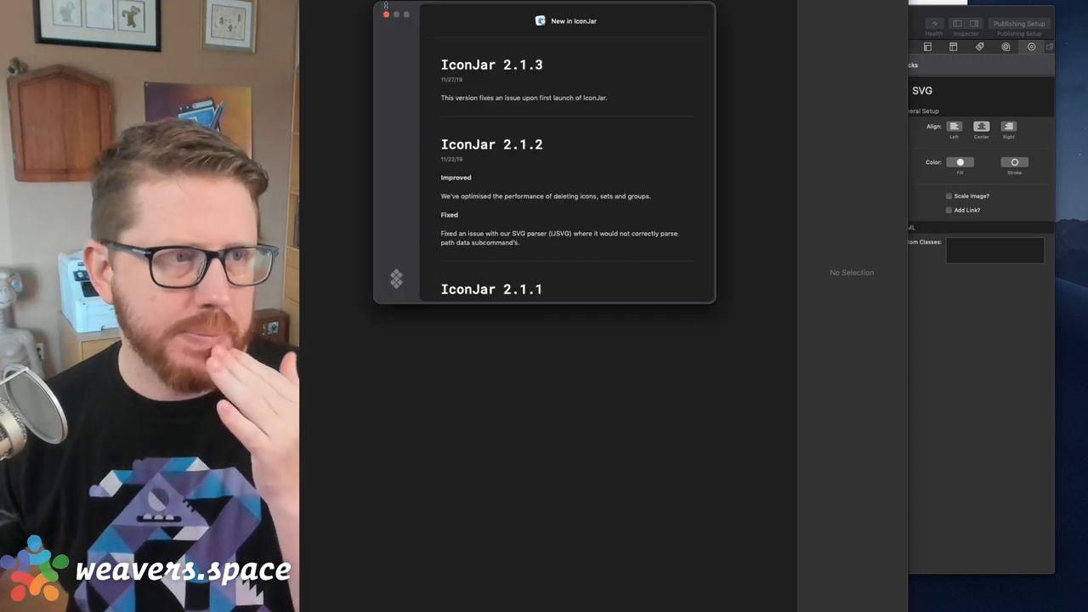
{"action": "left_click", "coordinate": [386, 14]}
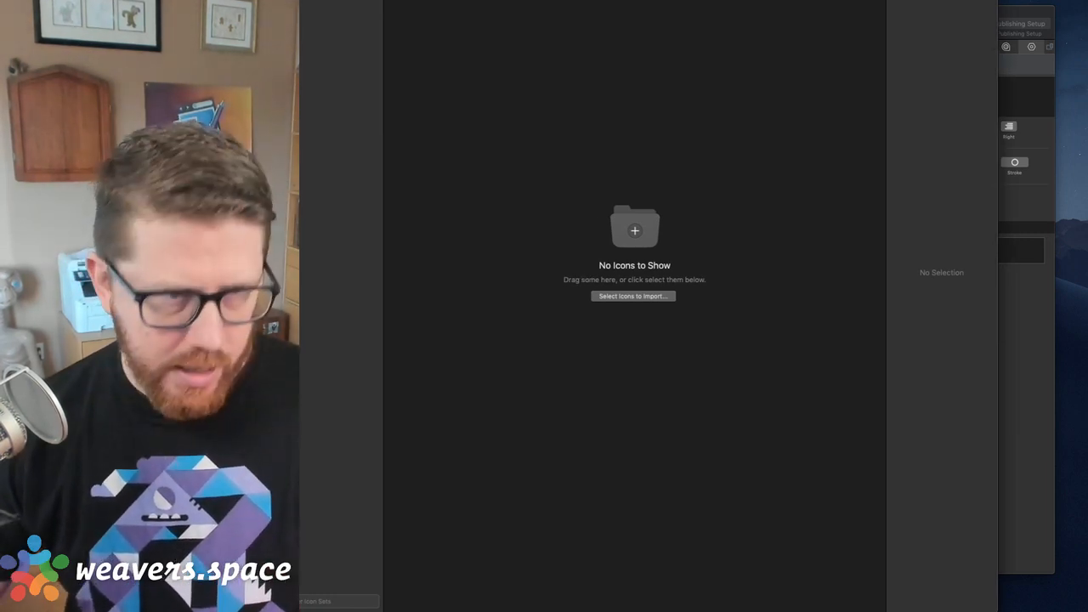
- Check the Library preferences in IconJar and close them
{"action": "key", "text": "super+comma"}
{"action": "left_click", "coordinate": [486, 55]}
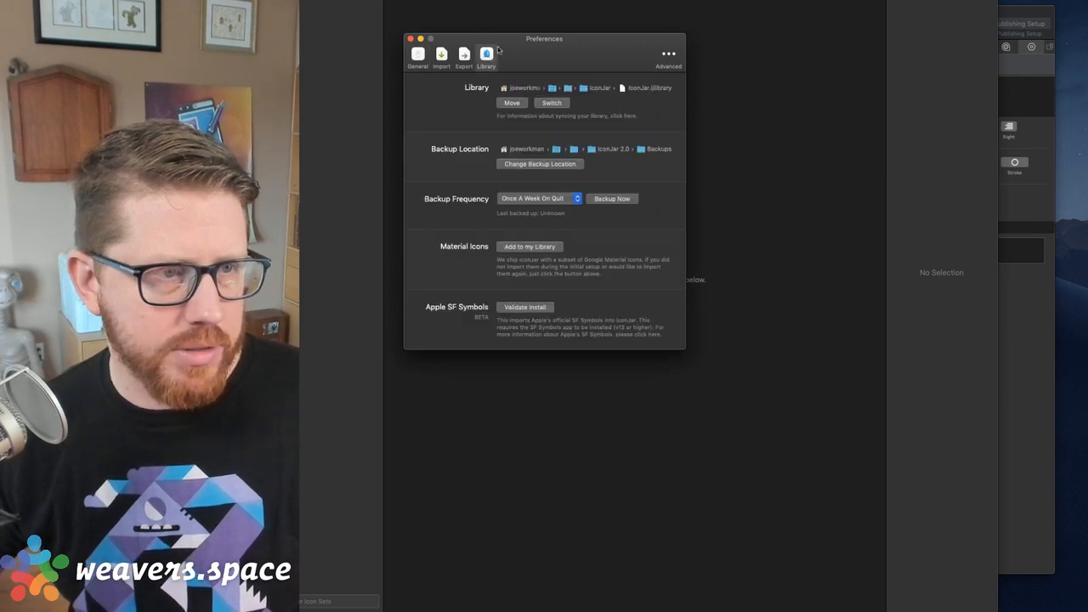
{"action": "left_click", "coordinate": [408, 39]}
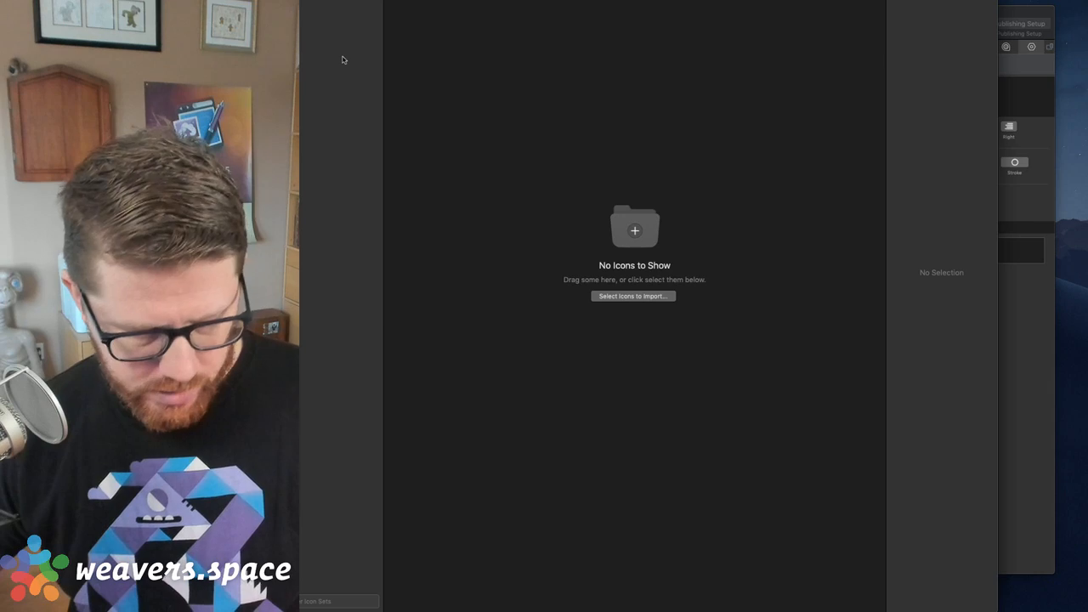
- Go back to IconJar and try to switch its library to the IconJar.ijlibrary file from the Library preferences
{"action": "key", "text": "super+Tab"}
{"action": "key", "text": "super+space"}
{"action": "type", "text": "icon"}
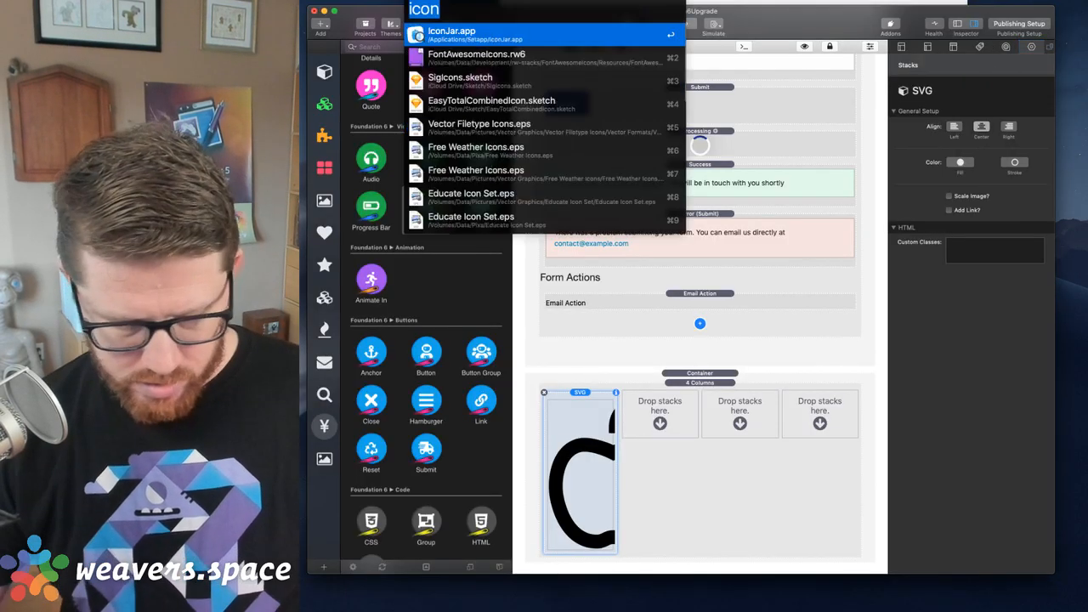
{"action": "key", "text": "Return"}
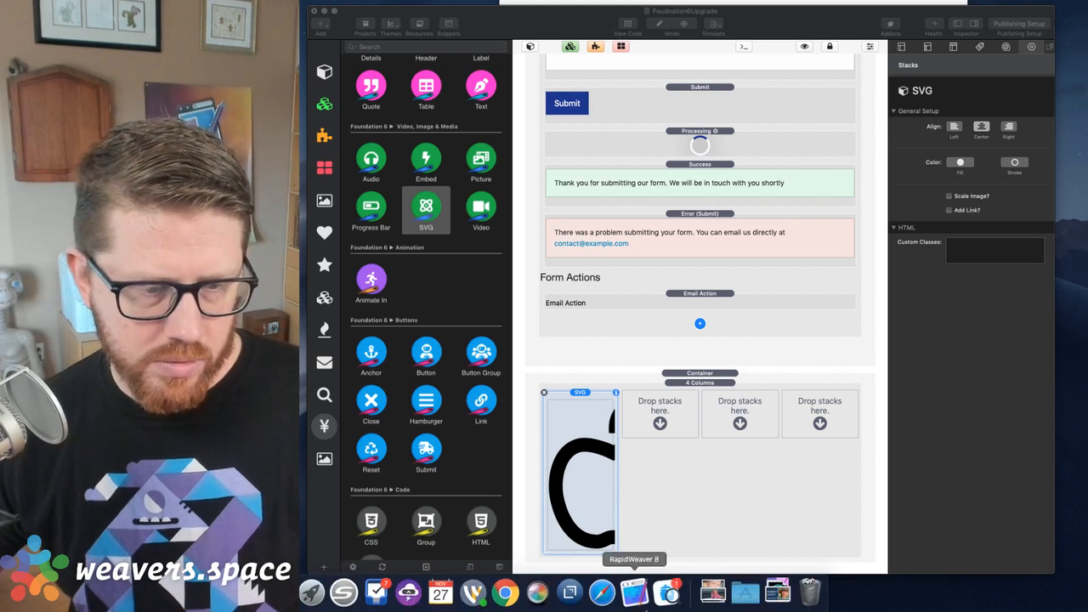
{"action": "left_click", "coordinate": [667, 593]}
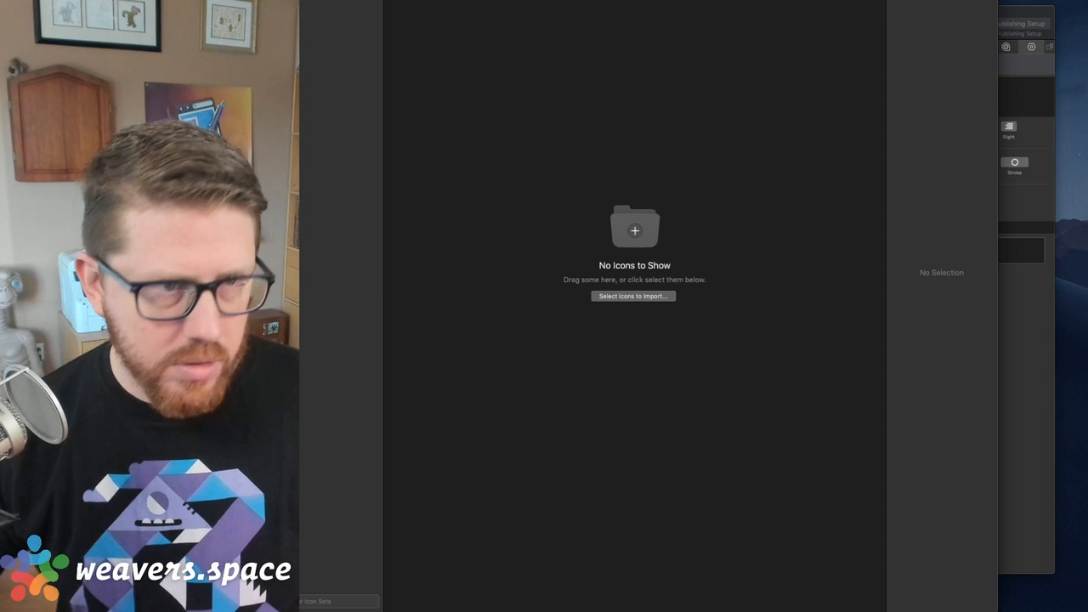
{"action": "key", "text": "super+comma"}
{"action": "left_click", "coordinate": [485, 56]}
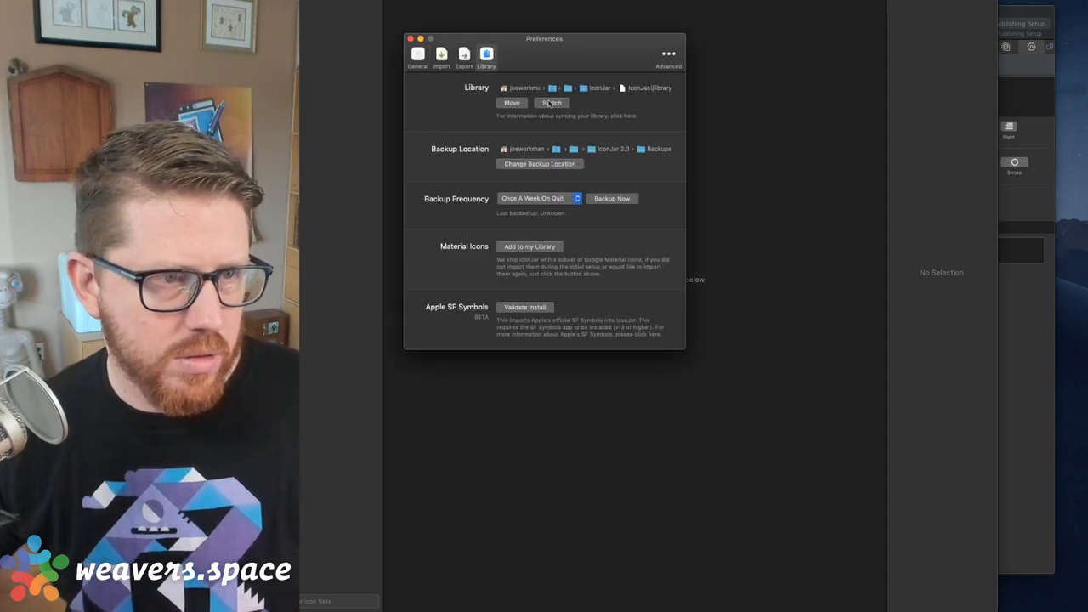
{"action": "left_click", "coordinate": [550, 103]}
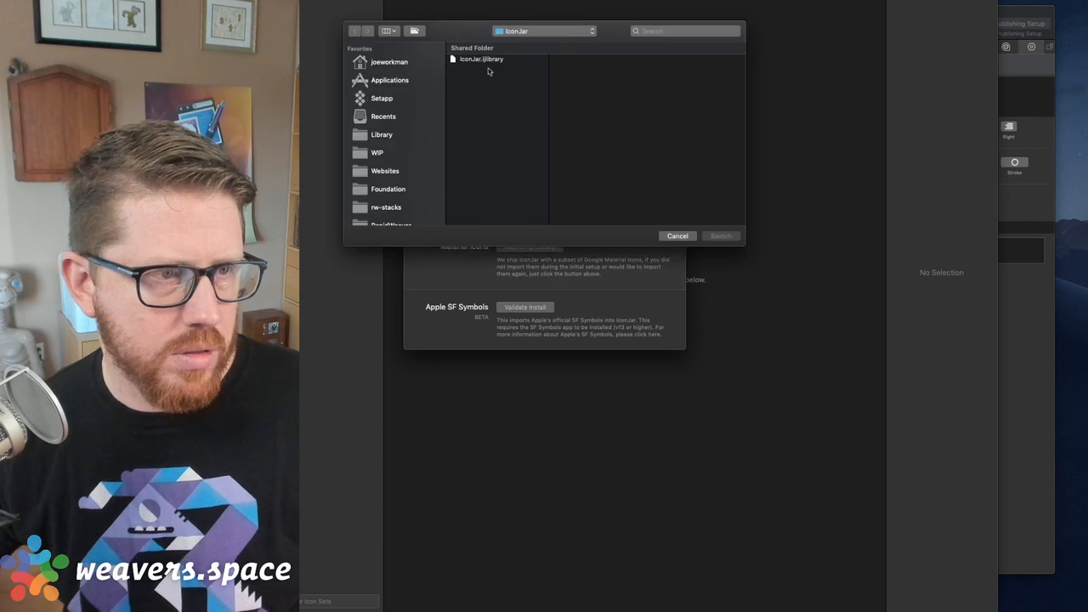
{"action": "left_click_drag", "start_coordinate": [483, 59], "coordinate": [328, 132]}
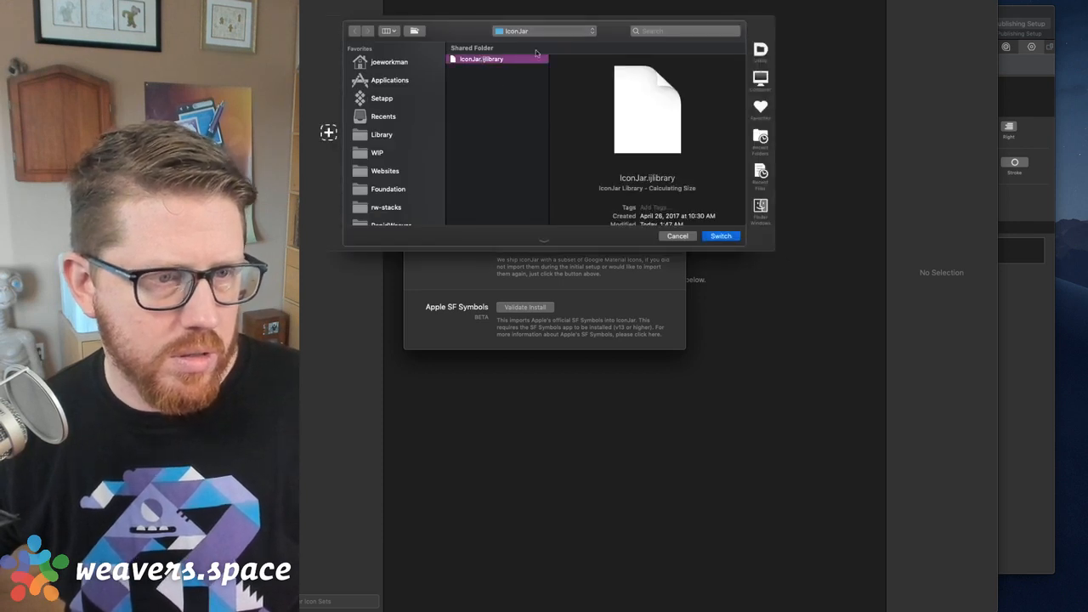
{"action": "scroll", "coordinate": [669, 178], "scroll_direction": "down", "scroll_amount": 2}
{"action": "left_click", "coordinate": [719, 236]}
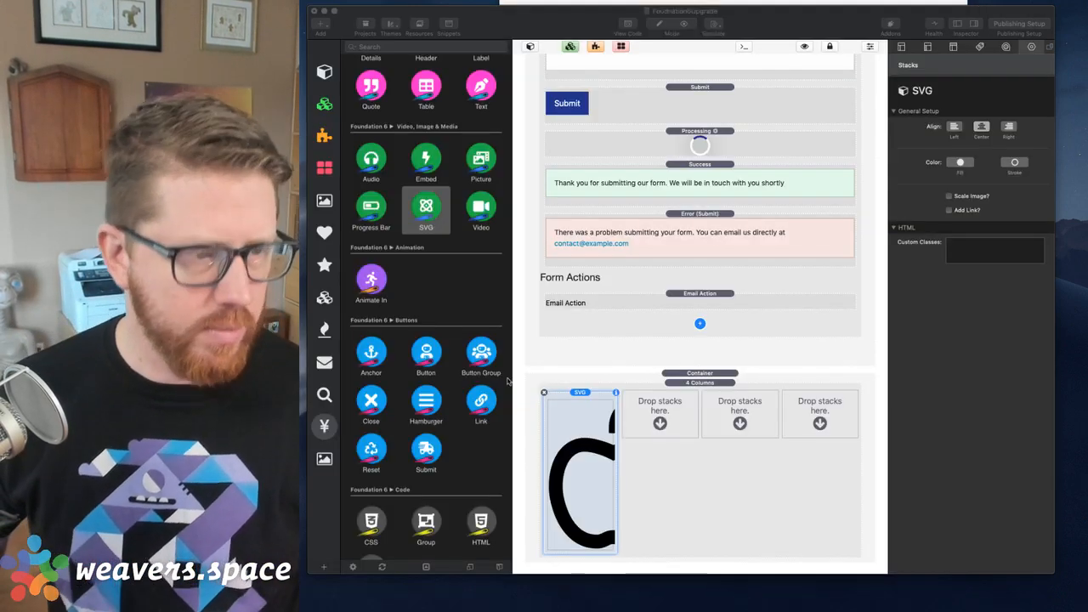
- Return to RapidWeaver, show the page list and copy the footer's SVG stack from the Welcome to Foundation 6 page
{"action": "left_click", "coordinate": [957, 24]}
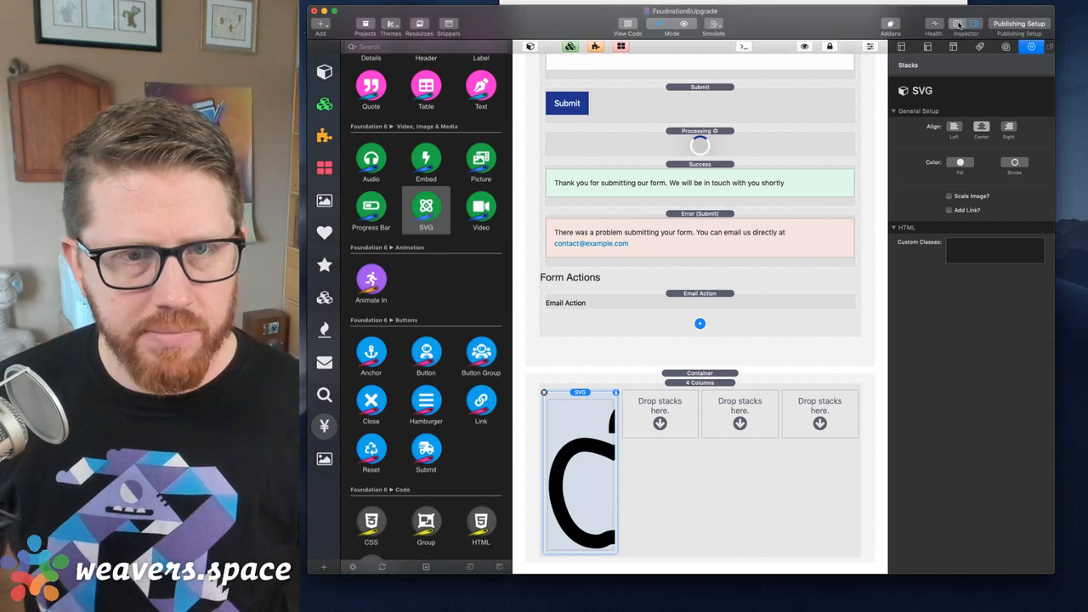
{"action": "left_click", "coordinate": [369, 59]}
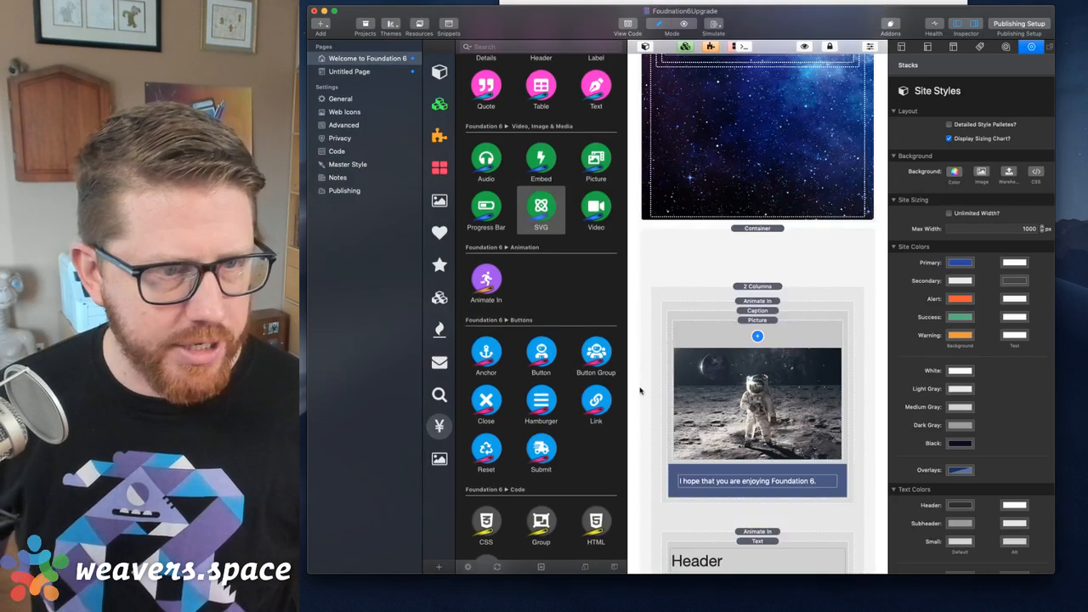
{"action": "scroll", "coordinate": [675, 412], "scroll_direction": "down", "scroll_amount": 15}
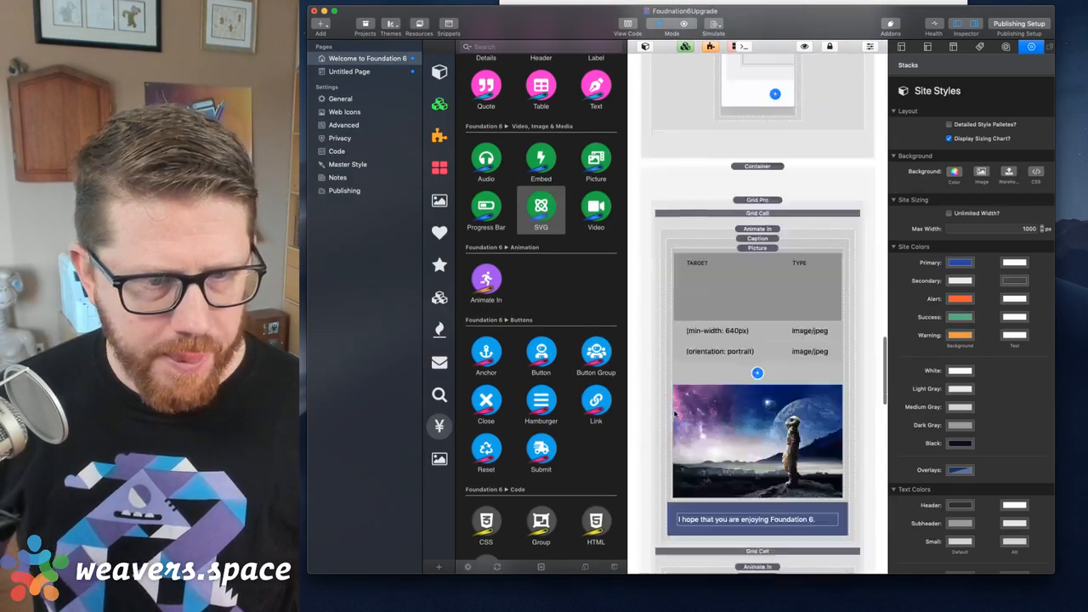
{"action": "scroll", "coordinate": [675, 414], "scroll_direction": "down", "scroll_amount": 10}
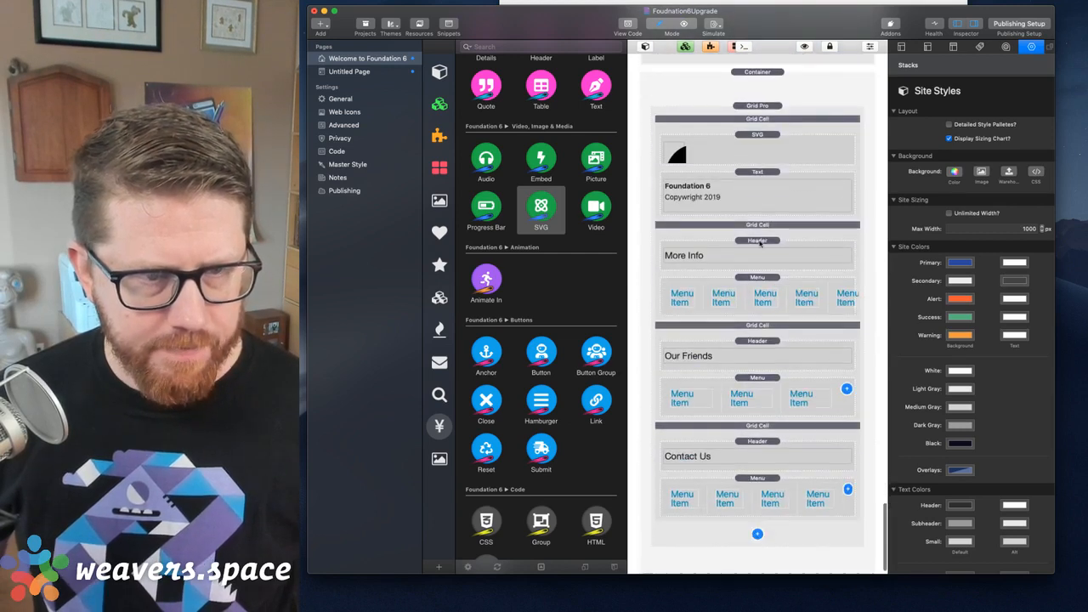
{"action": "left_click", "coordinate": [758, 138]}
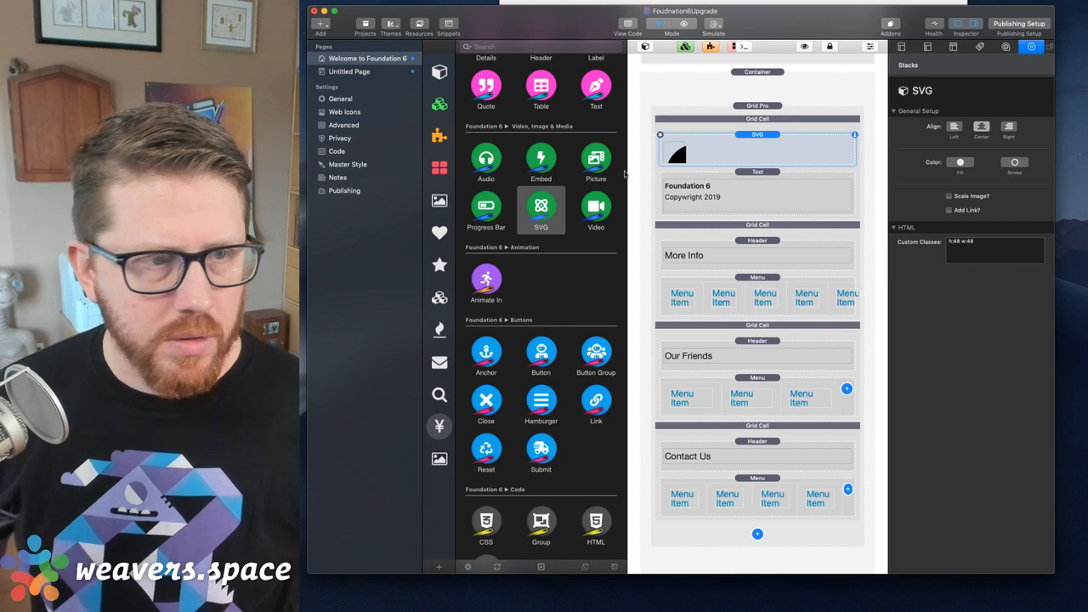
- On the Untitled Page, replace the SVG stack in the first footer column with the copied SVG stack
{"action": "left_click", "coordinate": [357, 71]}
{"action": "scroll", "coordinate": [710, 476], "scroll_direction": "down", "scroll_amount": 10}
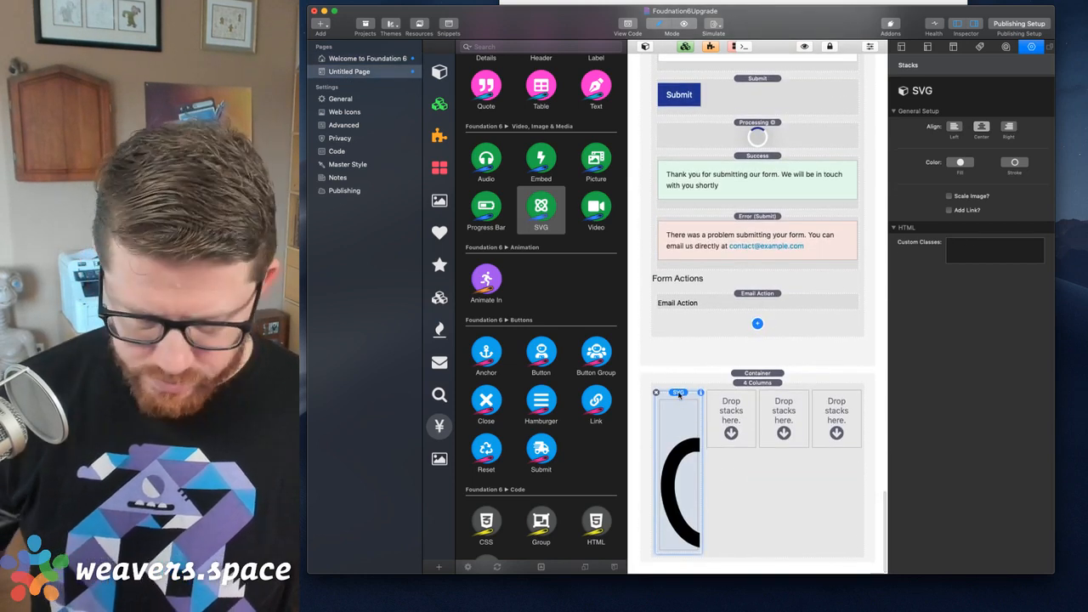
{"action": "key", "text": "Delete"}
{"action": "scroll", "coordinate": [706, 464], "scroll_direction": "down", "scroll_amount": 3}
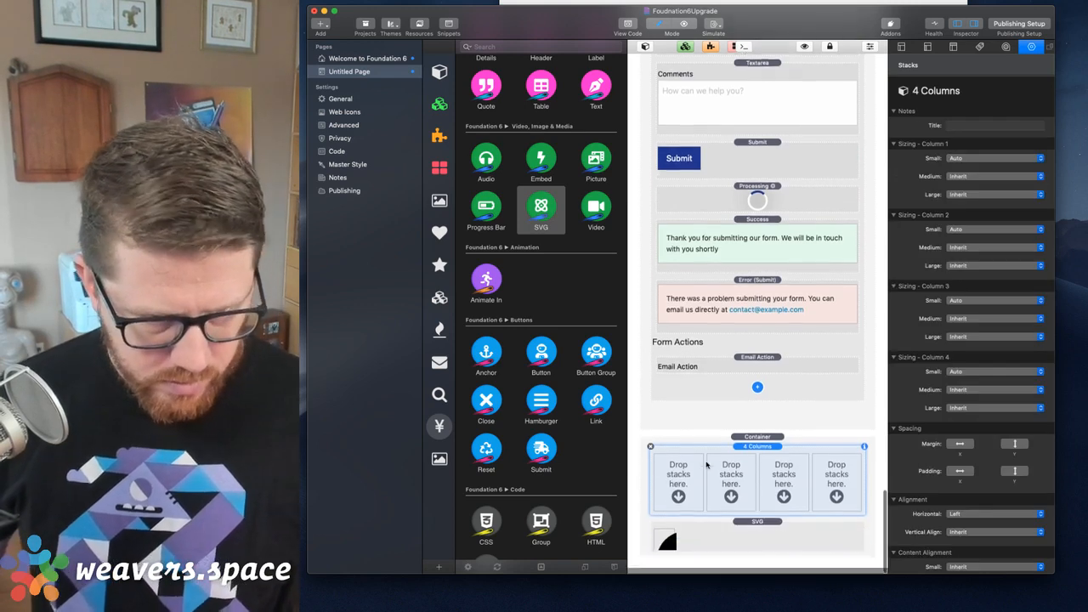
{"action": "double_click", "coordinate": [661, 551]}
{"action": "key", "text": "super+v"}
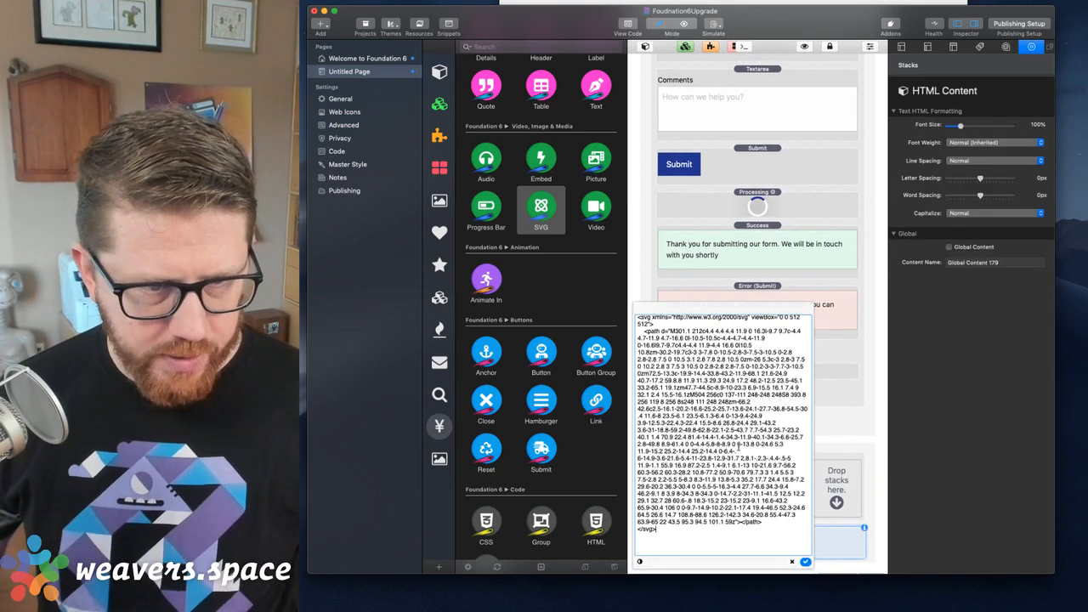
{"action": "left_click", "coordinate": [805, 562]}
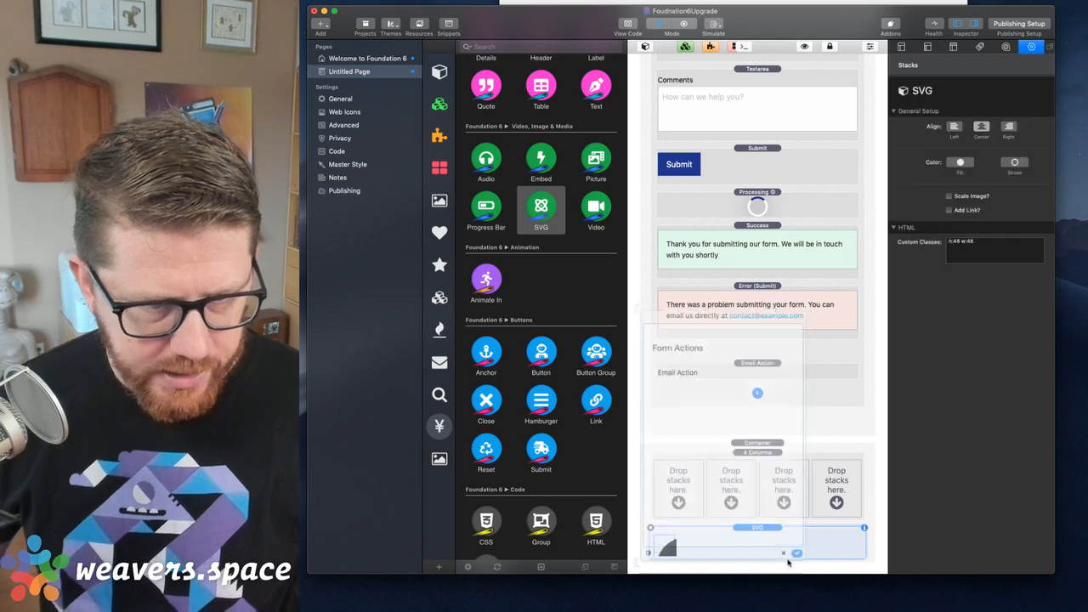
{"action": "left_click_drag", "start_coordinate": [760, 534], "coordinate": [679, 491]}
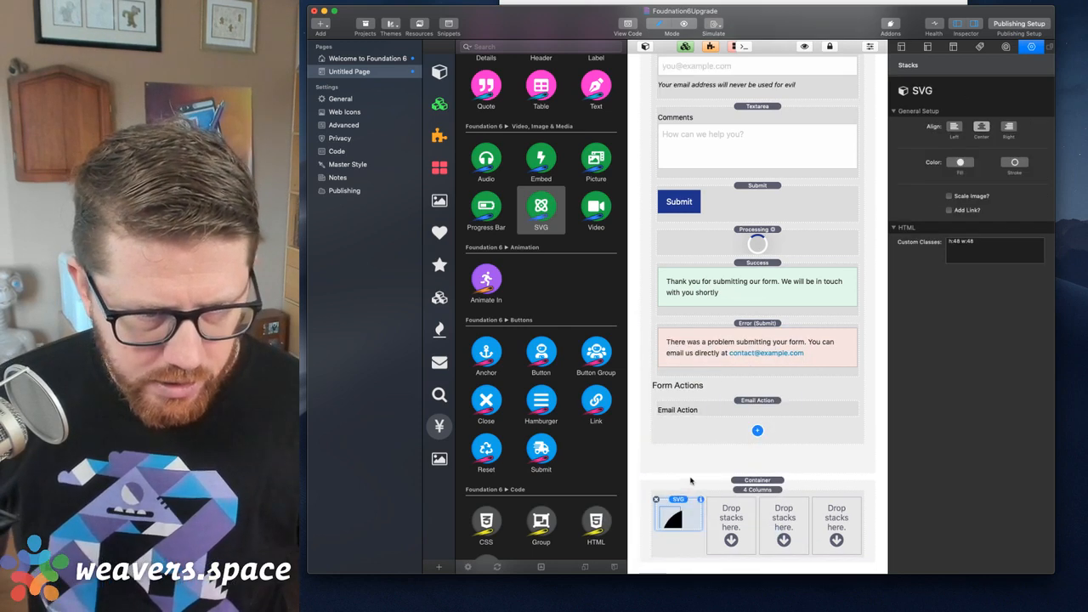
- Examine the SVG code and the custom classes of the SVG stack in the first footer column
{"action": "double_click", "coordinate": [674, 515]}
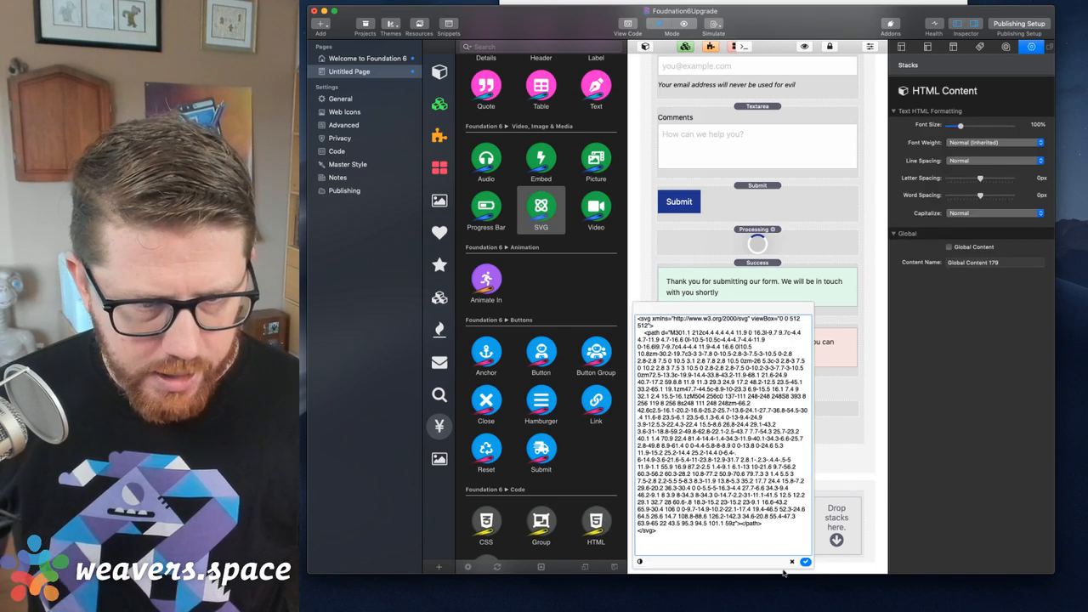
{"action": "left_click", "coordinate": [805, 562]}
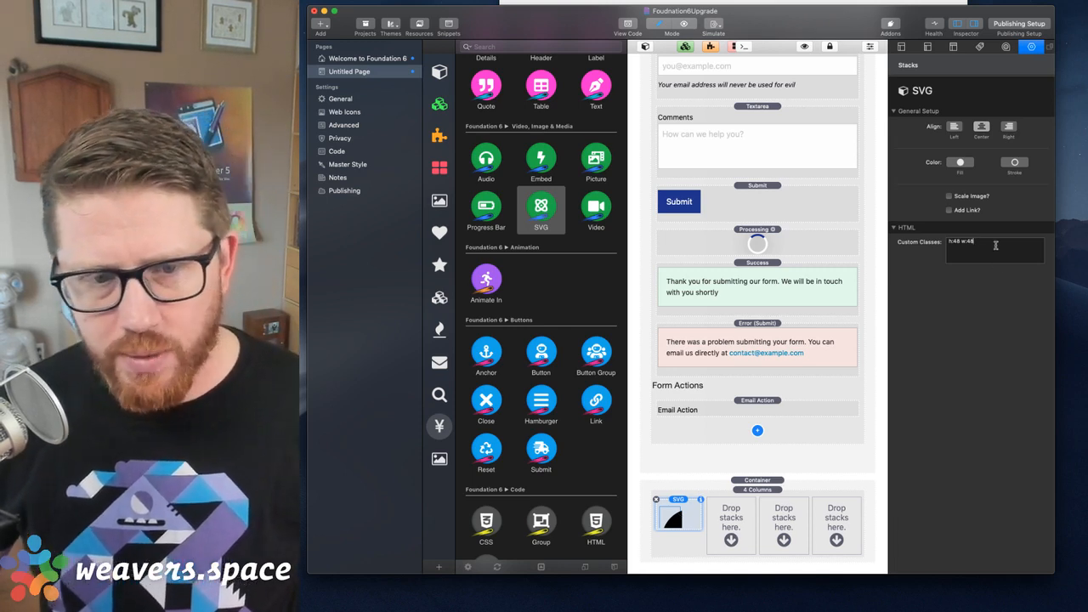
{"action": "scroll", "coordinate": [982, 254], "scroll_direction": "up", "scroll_amount": 5}
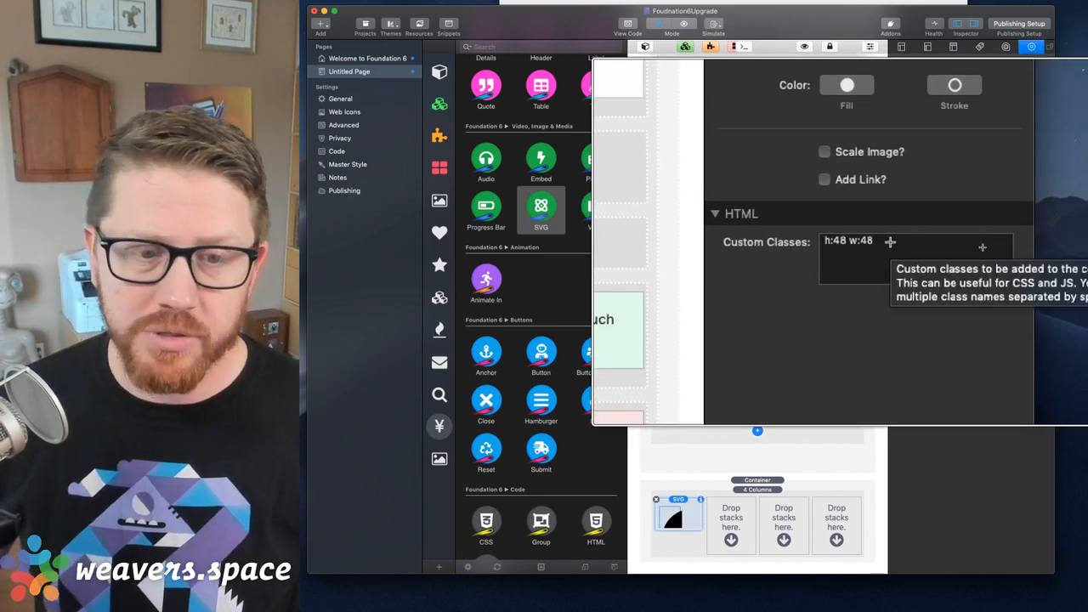
{"action": "key", "text": "alt+super+8"}
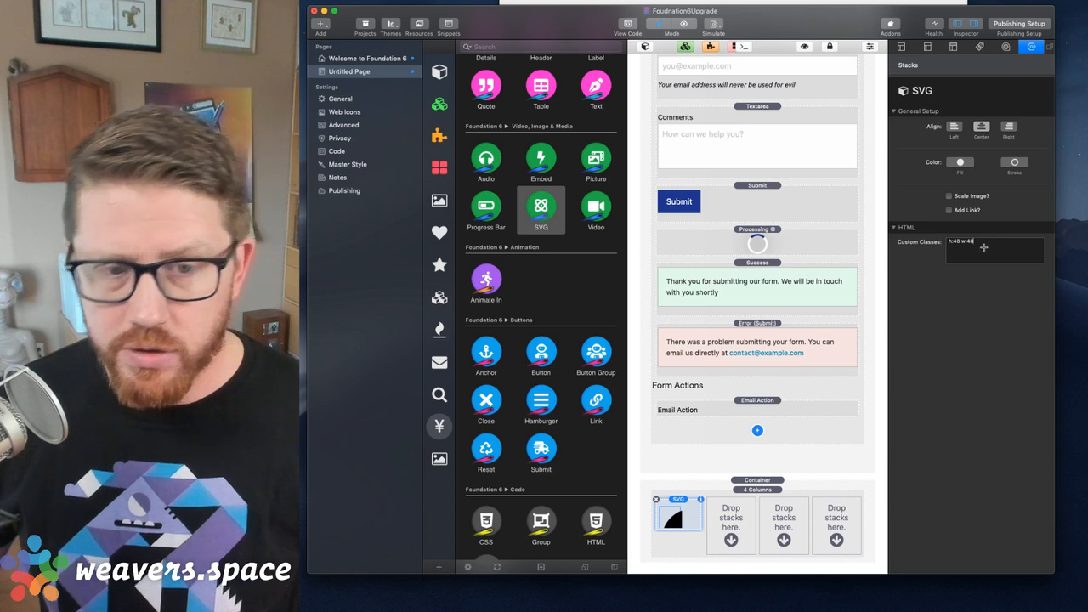
{"action": "key", "text": "alt+super+8"}
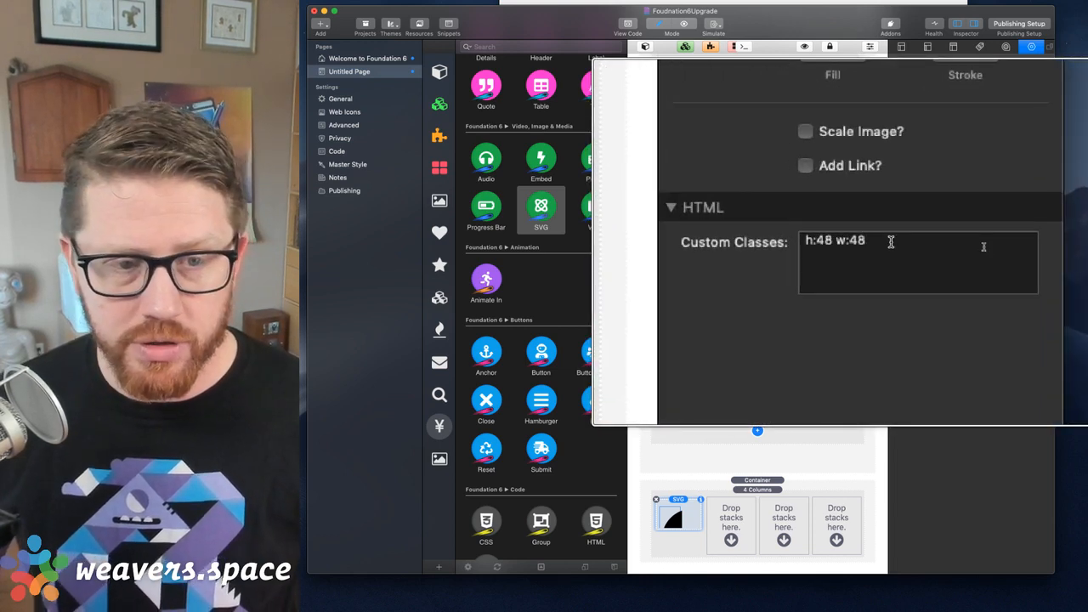
{"action": "key", "text": "alt+super+8"}
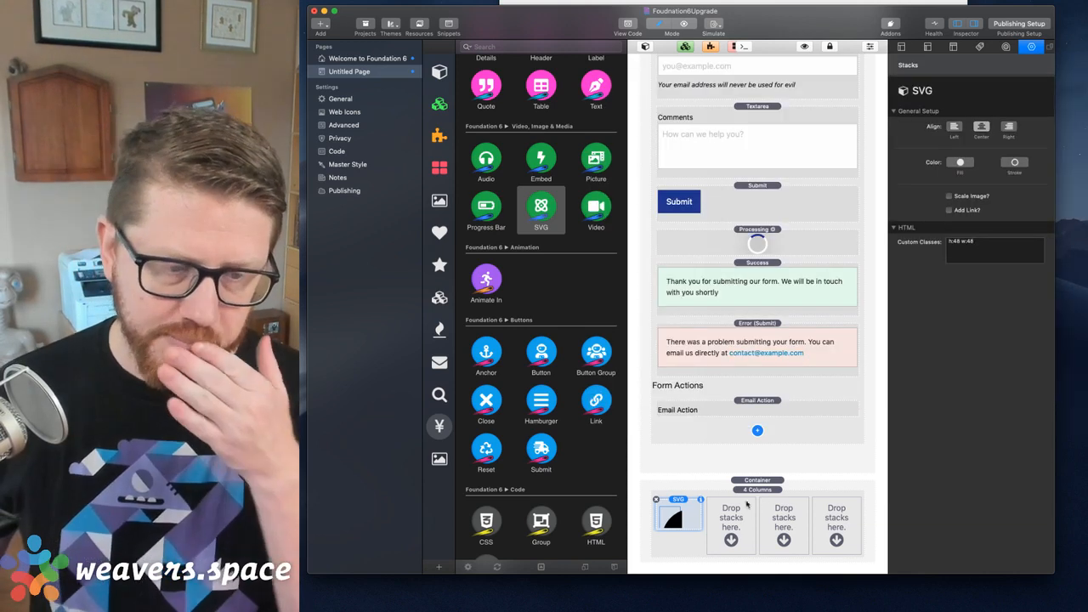
- On the Welcome to Foundation 6 page, examine the settings of the footer's Text, Grid Pro and Grid Cell stacks, and return to the Untitled Page
{"action": "left_click", "coordinate": [348, 57]}
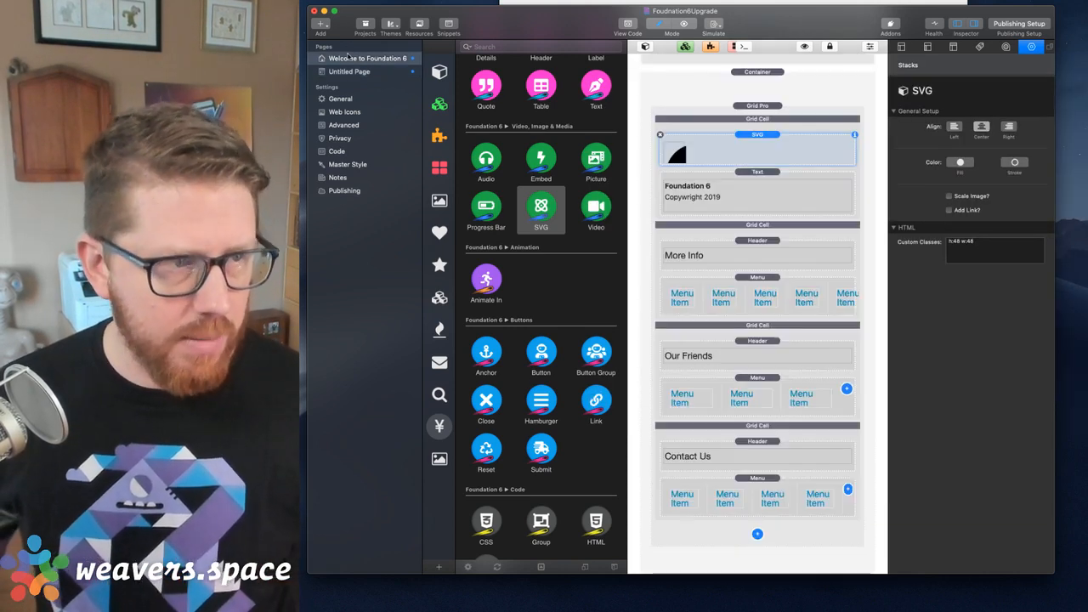
{"action": "scroll", "coordinate": [741, 438], "scroll_direction": "up", "scroll_amount": 5}
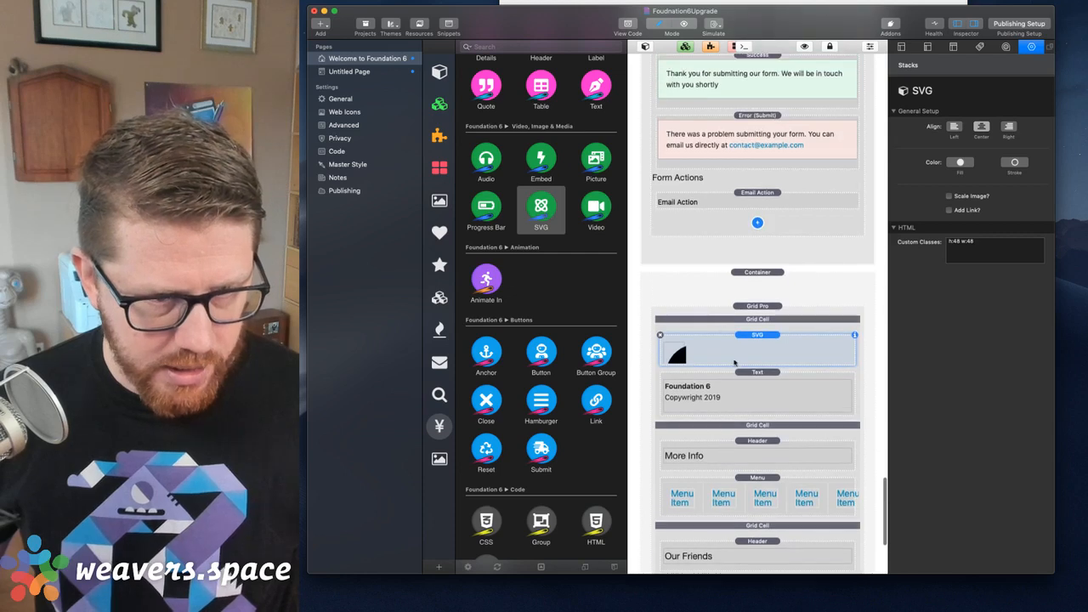
{"action": "left_click", "coordinate": [747, 375]}
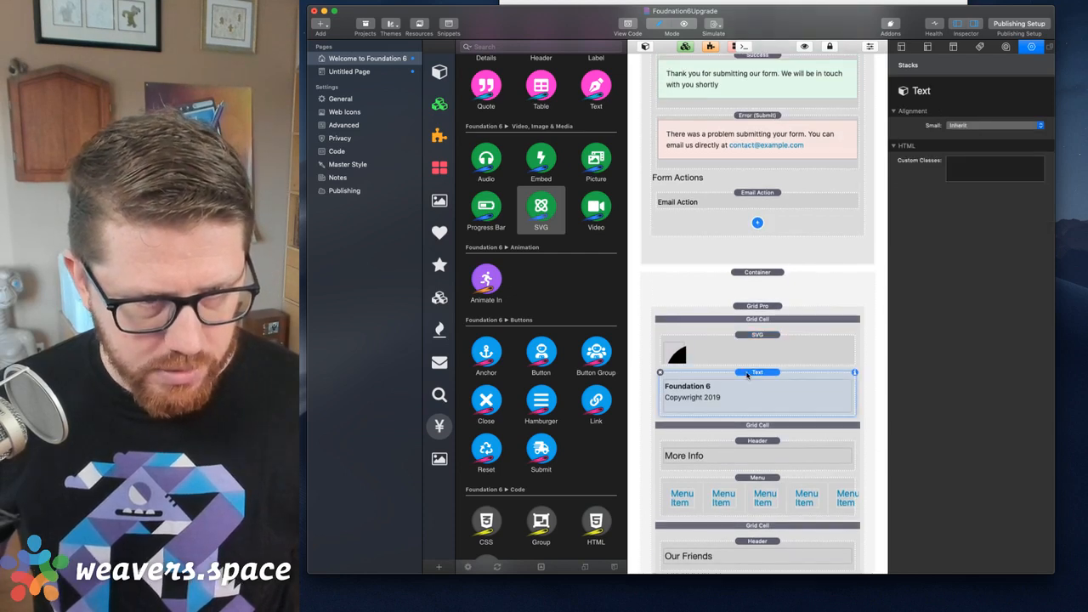
{"action": "left_click", "coordinate": [758, 305]}
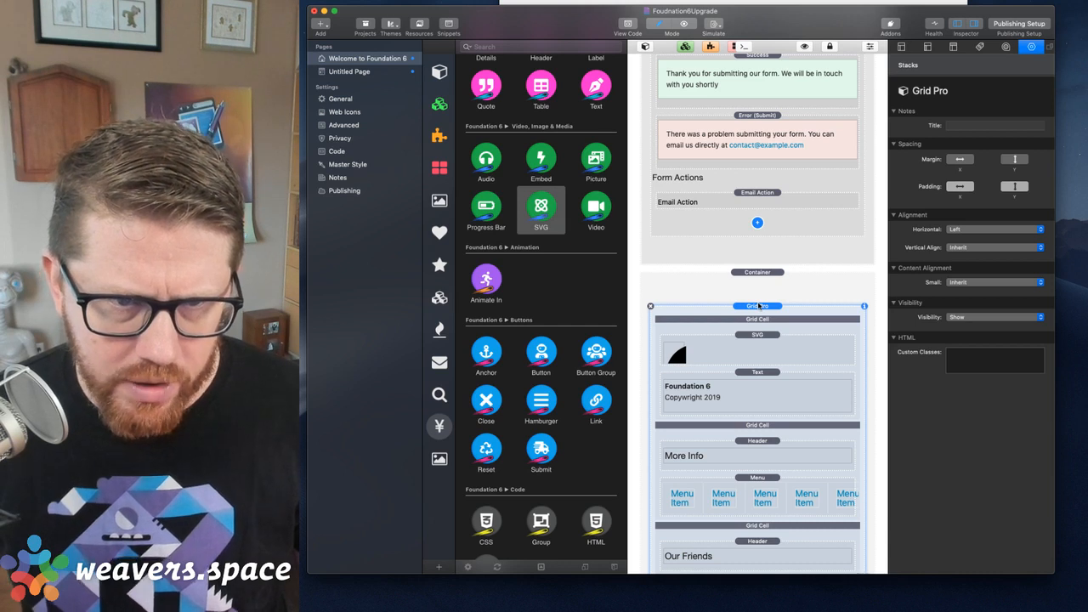
{"action": "left_click", "coordinate": [767, 424]}
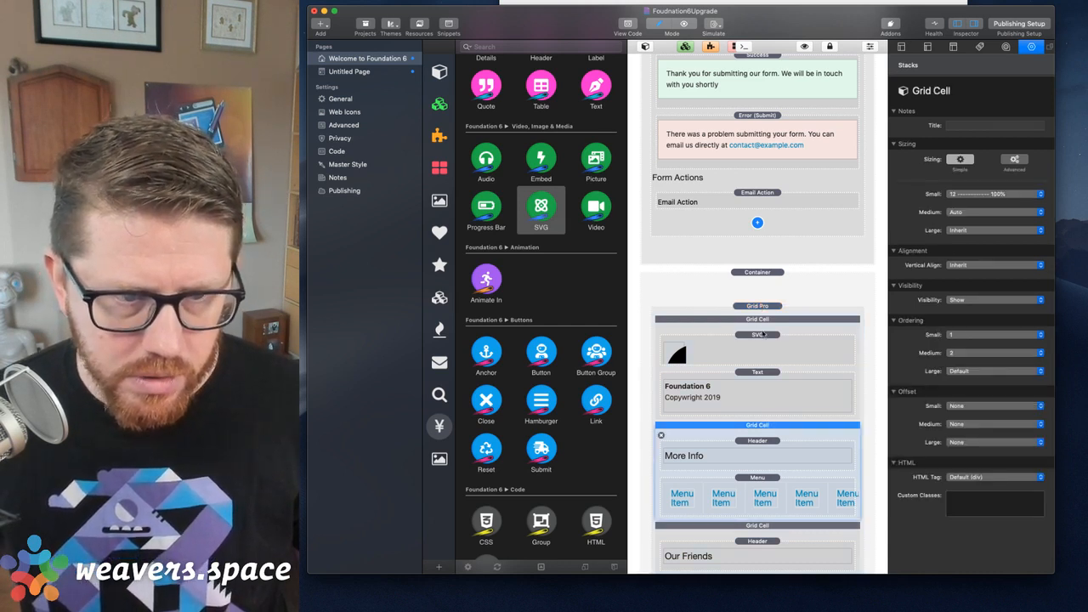
{"action": "left_click", "coordinate": [759, 319]}
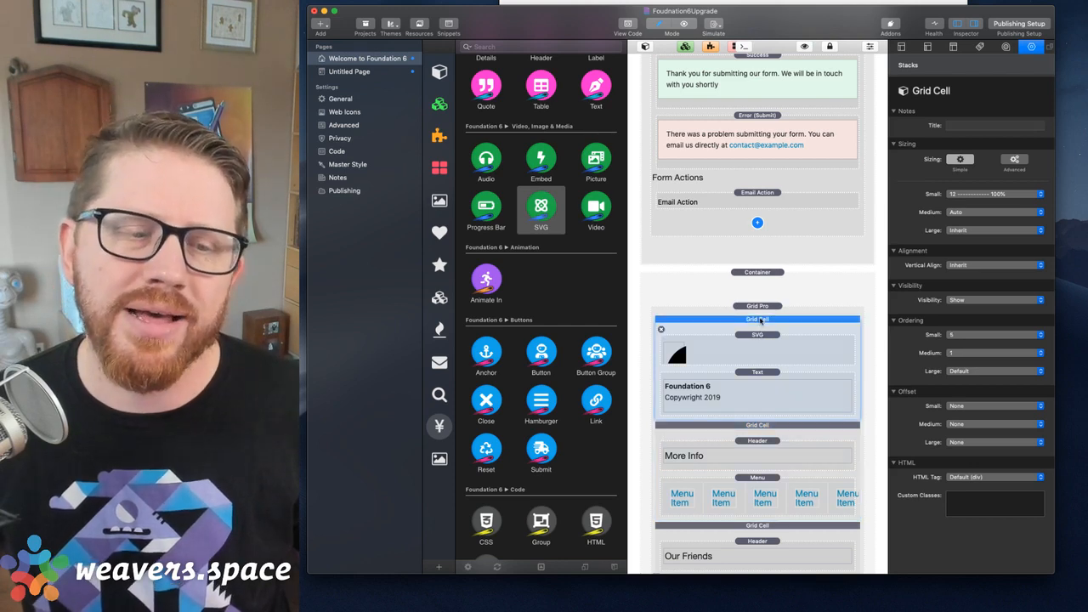
{"action": "left_click", "coordinate": [758, 306]}
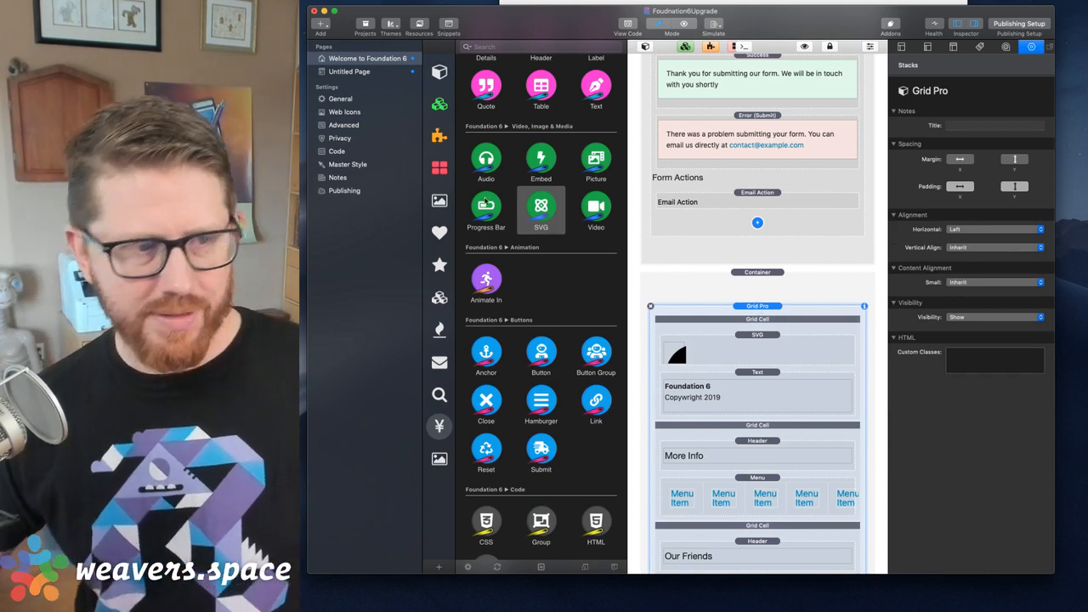
{"action": "left_click", "coordinate": [350, 72]}
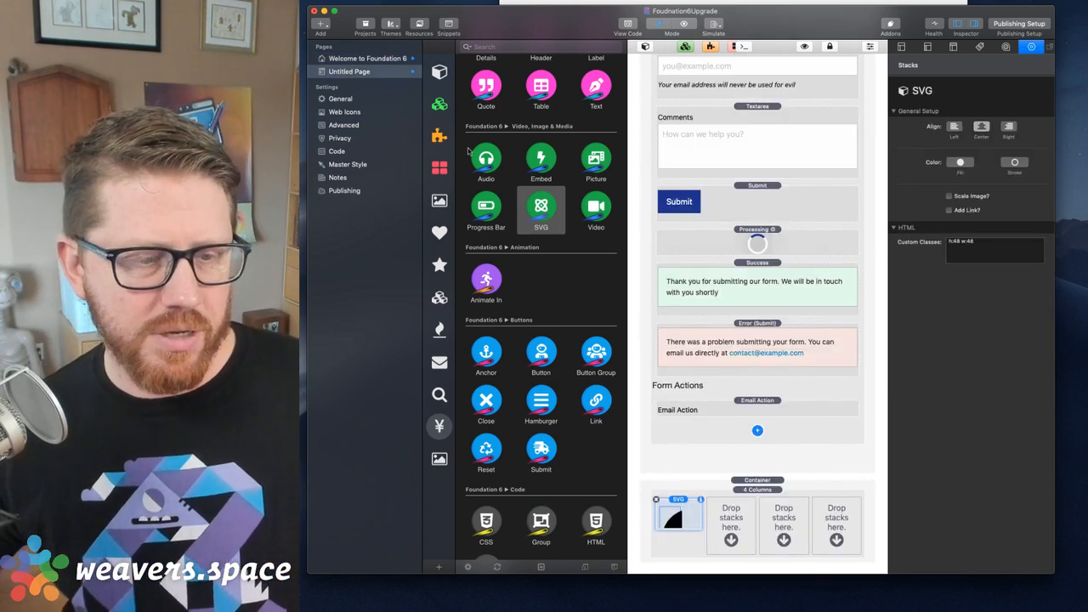
- Copy the footer's Foundation 6 copyright Text stack from the Welcome to Foundation 6 page and paste it below the SVG on the Untitled Page
{"action": "left_click", "coordinate": [340, 58]}
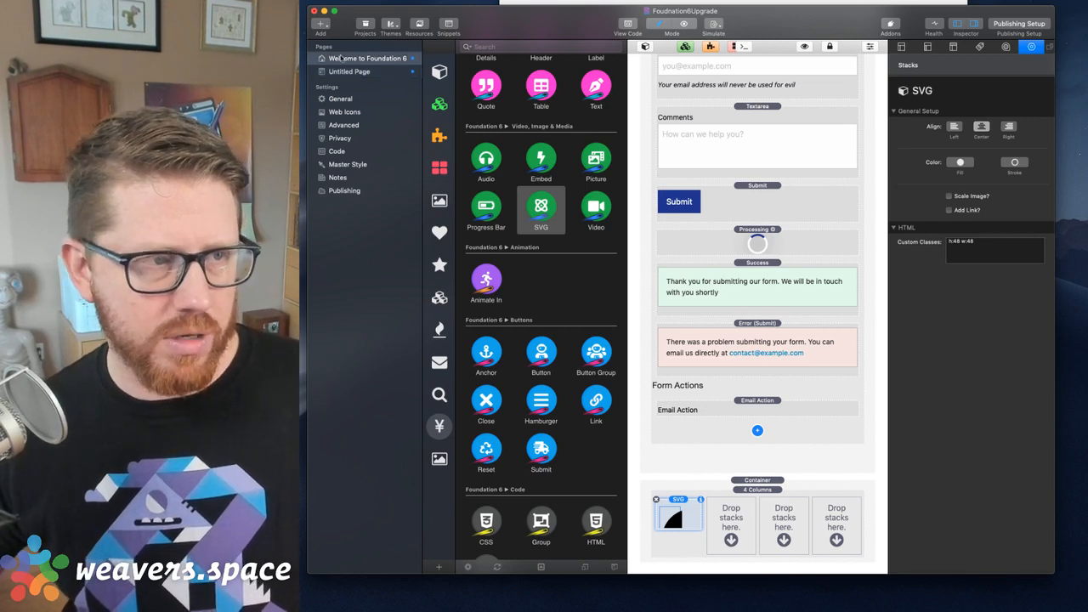
{"action": "left_click", "coordinate": [751, 380]}
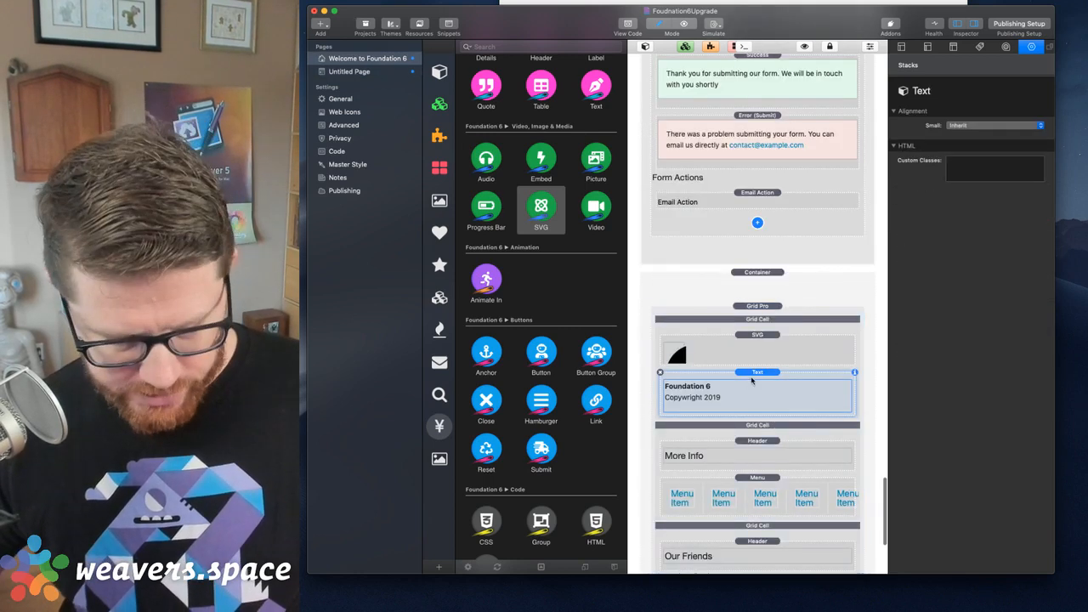
{"action": "left_click", "coordinate": [364, 73]}
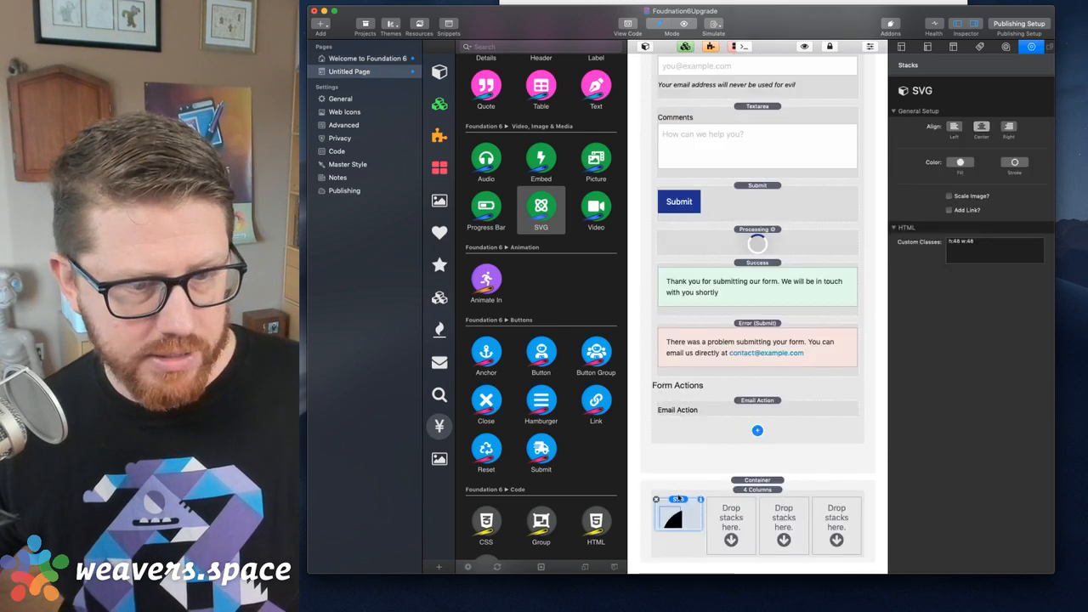
{"action": "key", "text": "super+v"}
{"action": "scroll", "coordinate": [679, 500], "scroll_direction": "down", "scroll_amount": 3}
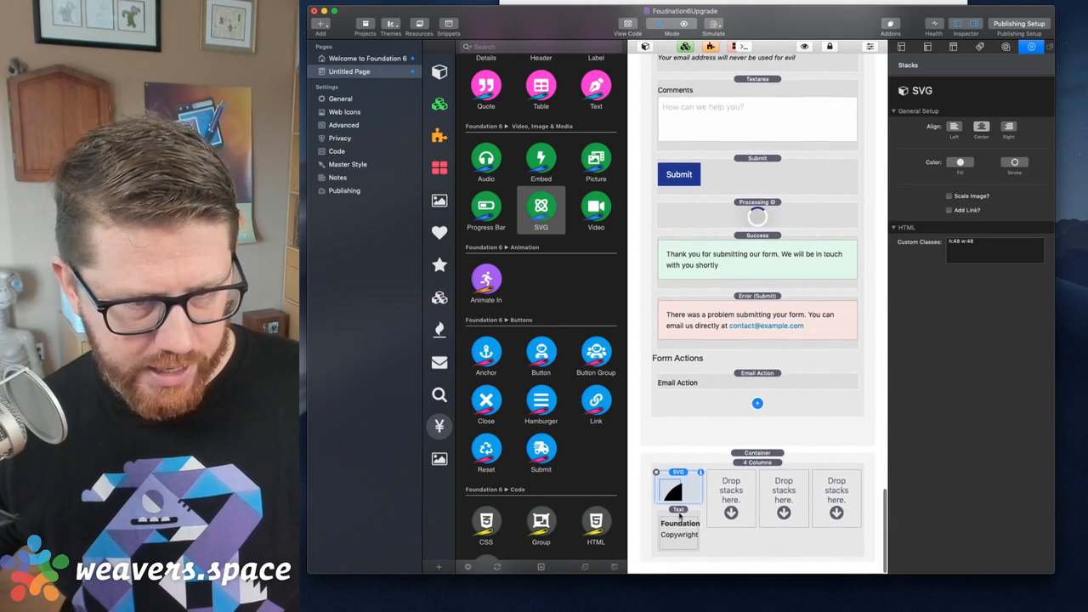
- Copy the footer's More Info Header and its Menu from the Welcome to Foundation 6 page and paste them below the Untitled Page's 4 Columns stack
{"action": "left_click", "coordinate": [357, 59]}
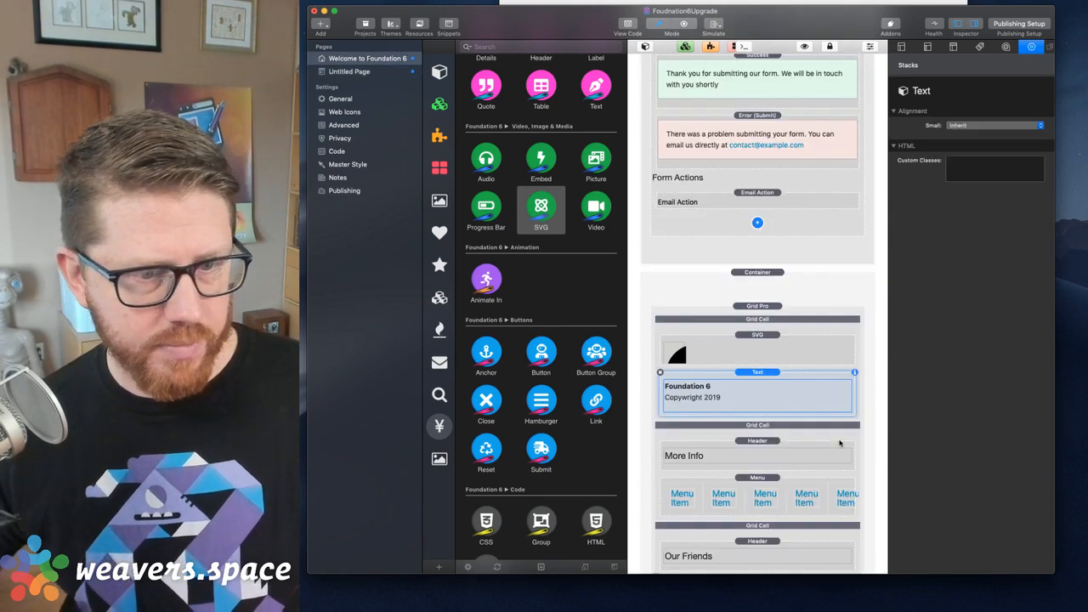
{"action": "left_click", "coordinate": [759, 440]}
{"action": "left_click", "coordinate": [754, 478], "text": "shift"}
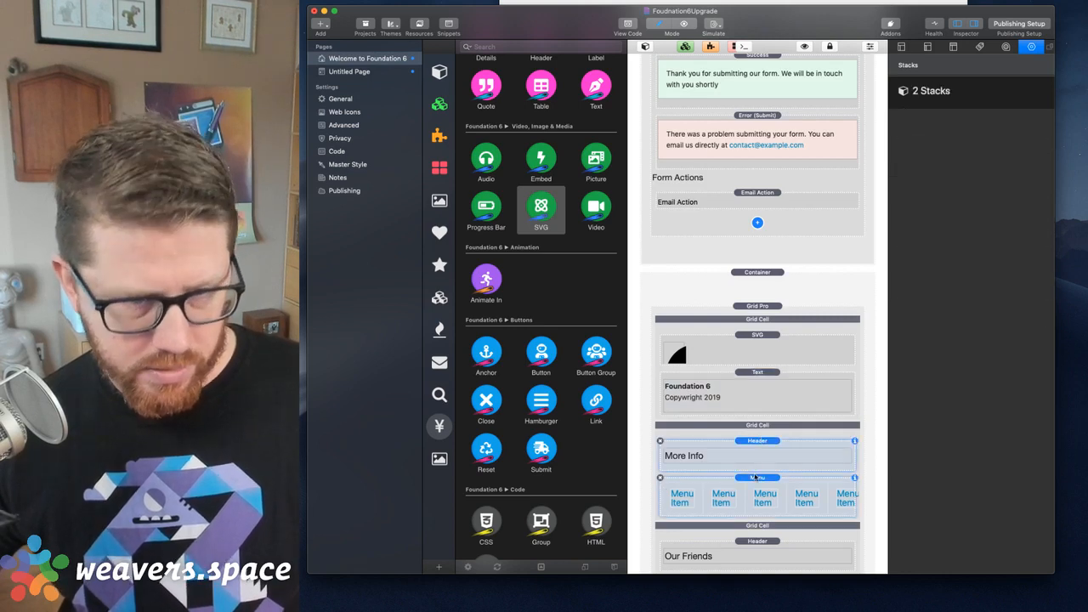
{"action": "left_click", "coordinate": [349, 71]}
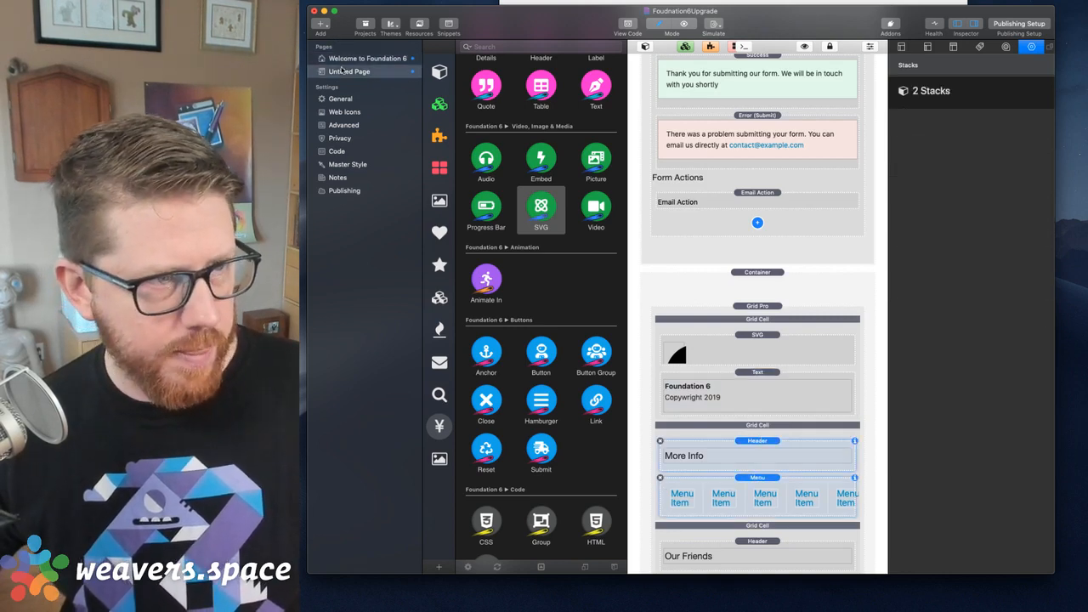
{"action": "left_click", "coordinate": [756, 464]}
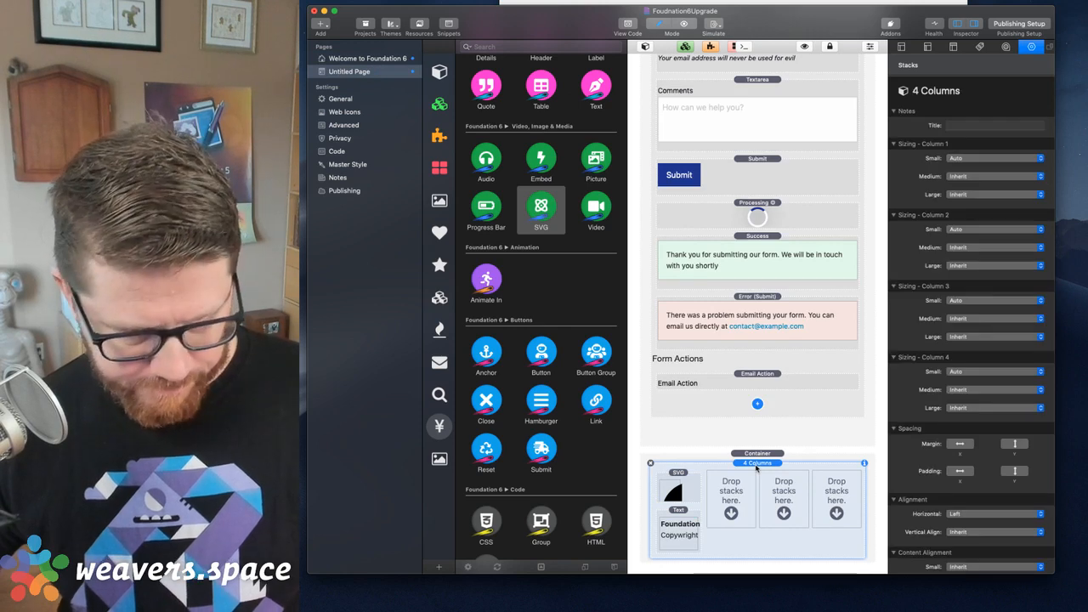
{"action": "scroll", "coordinate": [755, 466], "scroll_direction": "down", "scroll_amount": 3}
- Move the pasted More Info Header and Menu stacks into the second footer column, hiding the page list to widen the editing area
{"action": "left_click", "coordinate": [751, 483]}
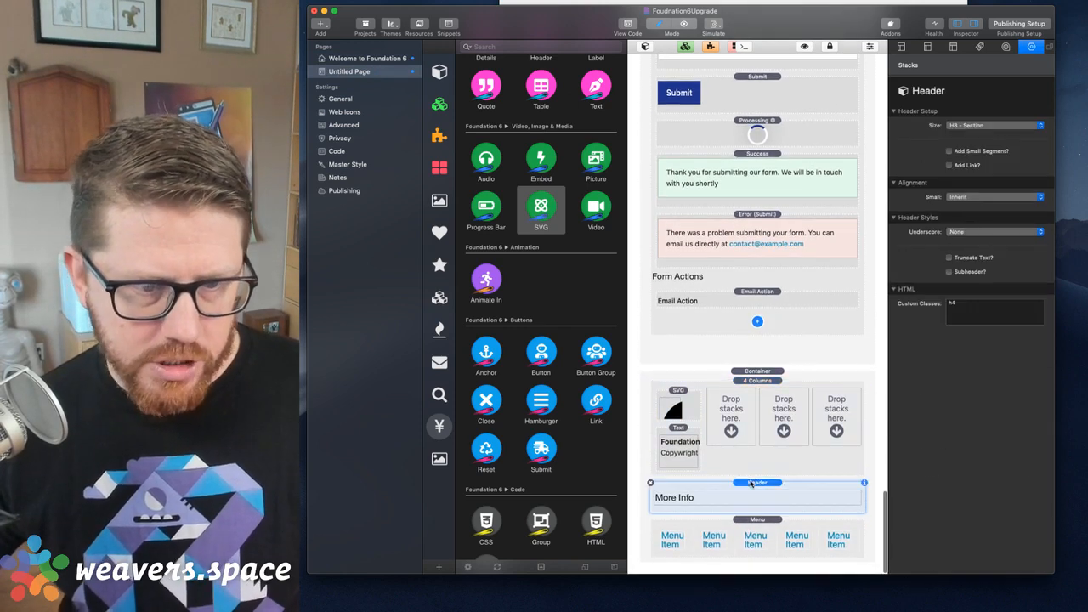
{"action": "left_click_drag", "start_coordinate": [751, 483], "coordinate": [738, 422]}
{"action": "left_click", "coordinate": [755, 508]}
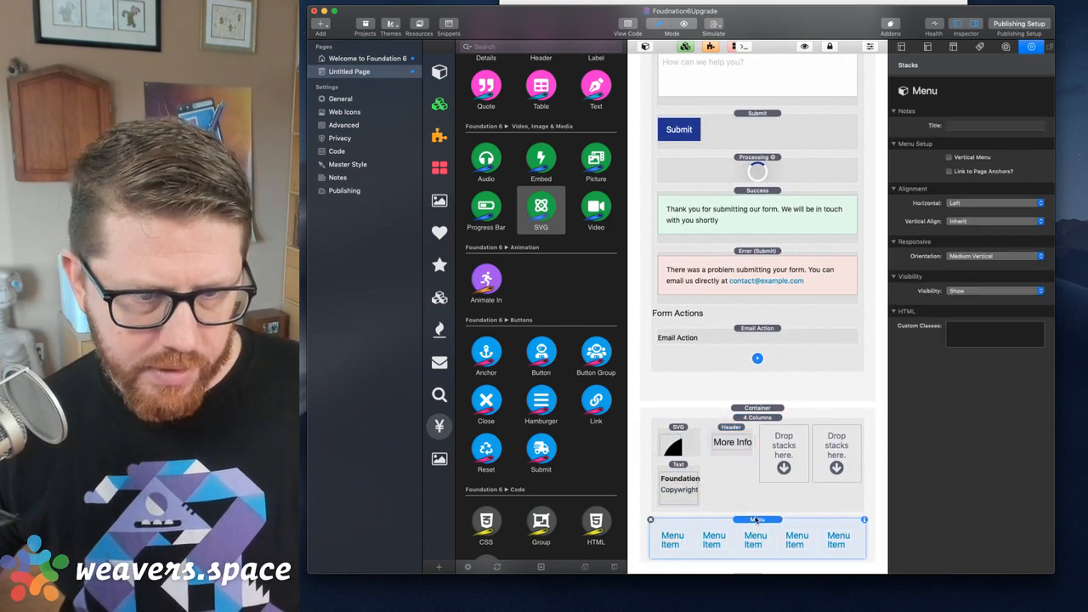
{"action": "left_click", "coordinate": [755, 523]}
{"action": "left_click", "coordinate": [756, 519]}
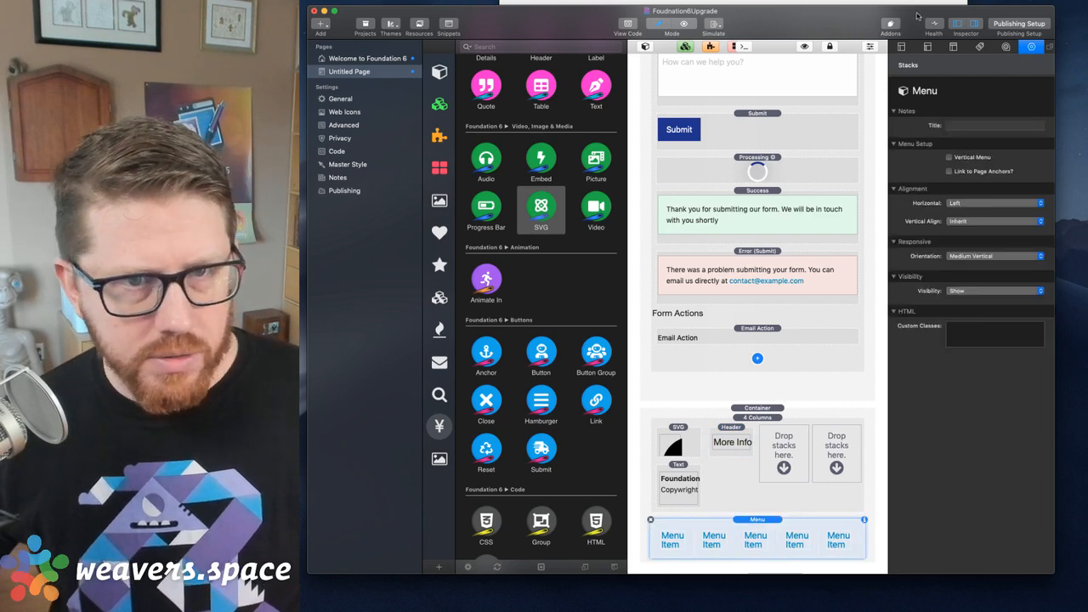
{"action": "left_click", "coordinate": [957, 23]}
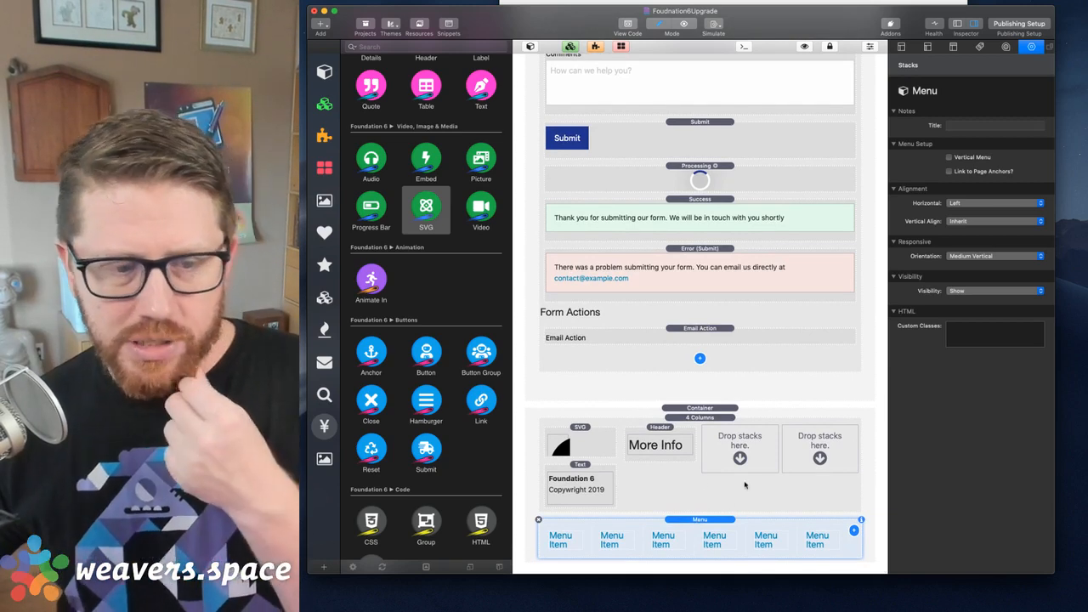
{"action": "left_click_drag", "start_coordinate": [690, 516], "coordinate": [664, 464]}
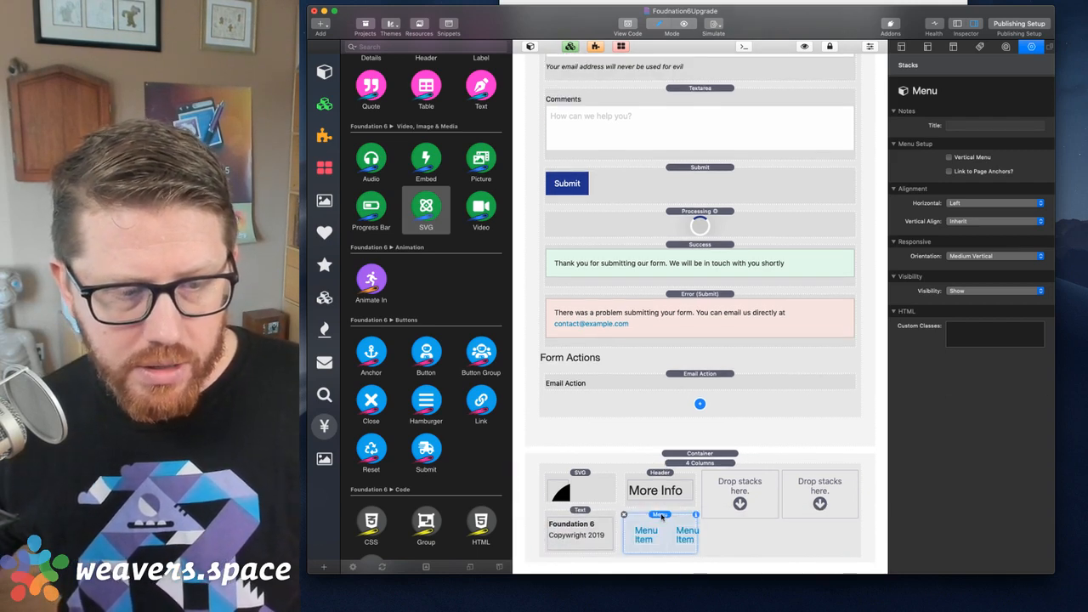
- Check the responsive orientation options of the Menu in the second footer column, keeping Medium Vertical
{"action": "mouse_move", "coordinate": [664, 520]}
{"action": "left_mouse_down"}
{"action": "mouse_move", "coordinate": [666, 542]}
{"action": "mouse_move", "coordinate": [661, 519]}
{"action": "left_mouse_up"}
{"action": "left_click", "coordinate": [661, 515]}
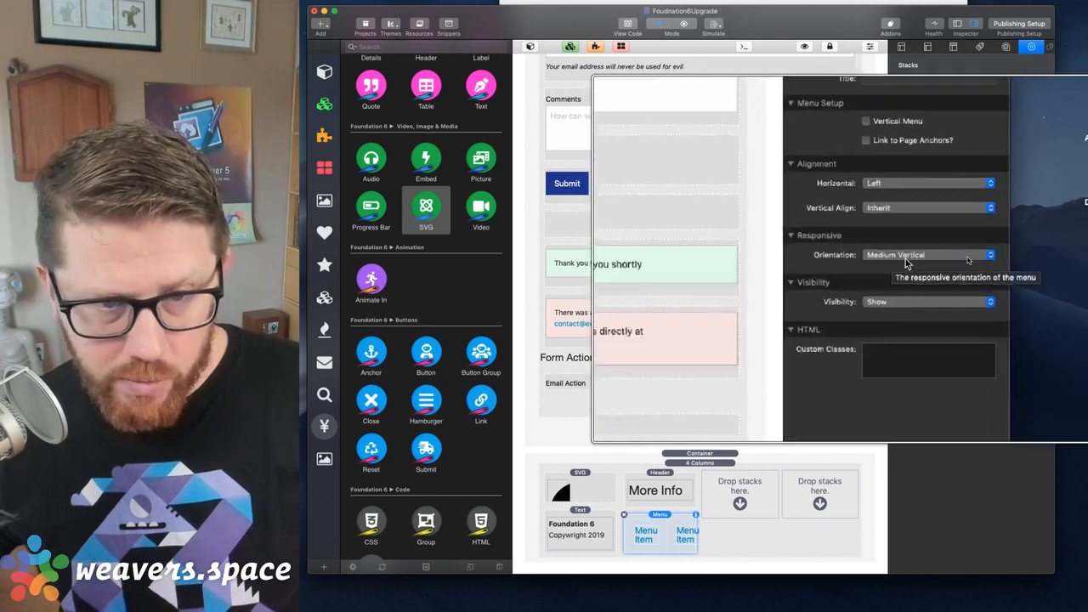
{"action": "left_click", "coordinate": [971, 257]}
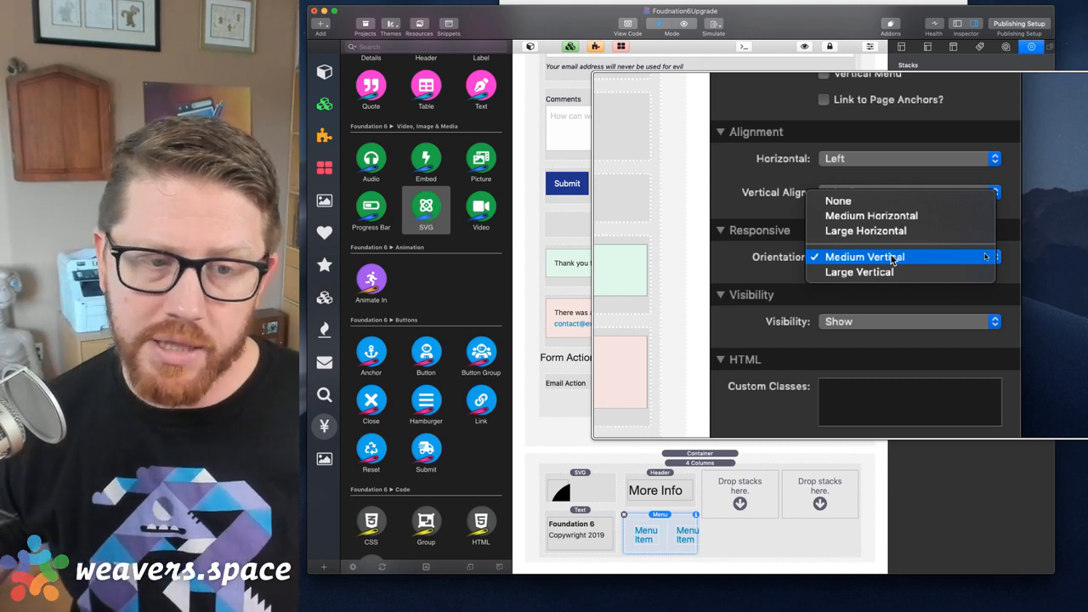
{"action": "left_click", "coordinate": [893, 259]}
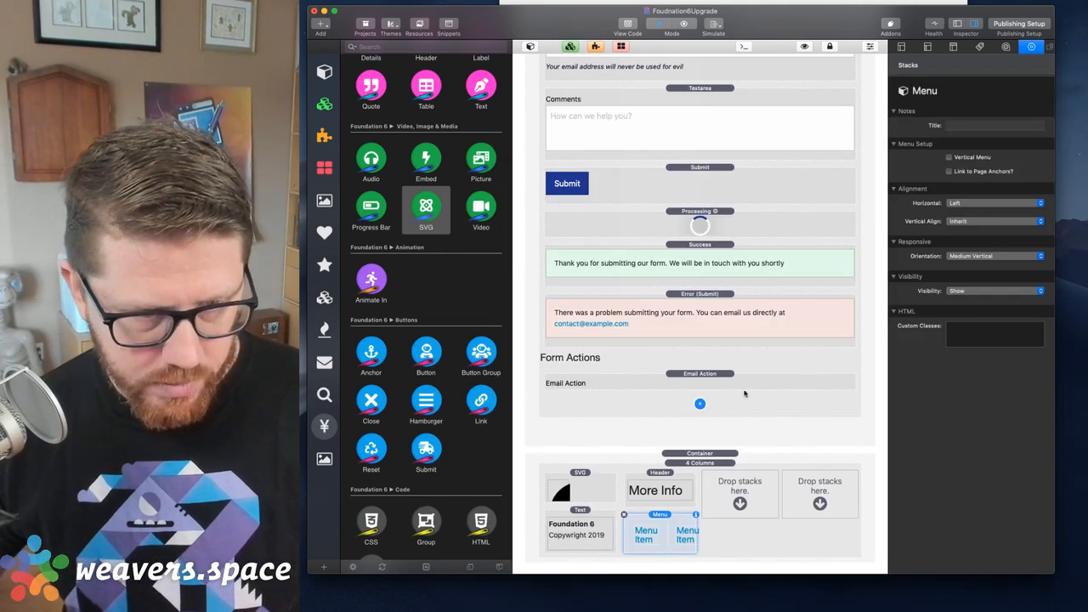
- Duplicate the second footer column's Header and Menu together into the third and fourth columns
{"action": "left_click", "coordinate": [660, 497]}
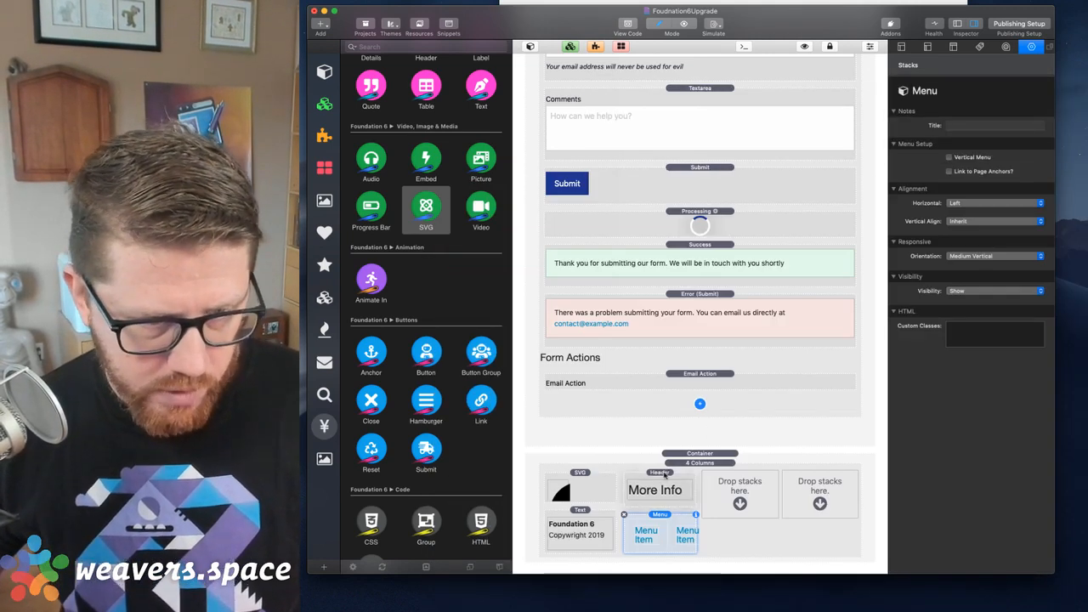
{"action": "left_click", "coordinate": [661, 515], "text": "shift"}
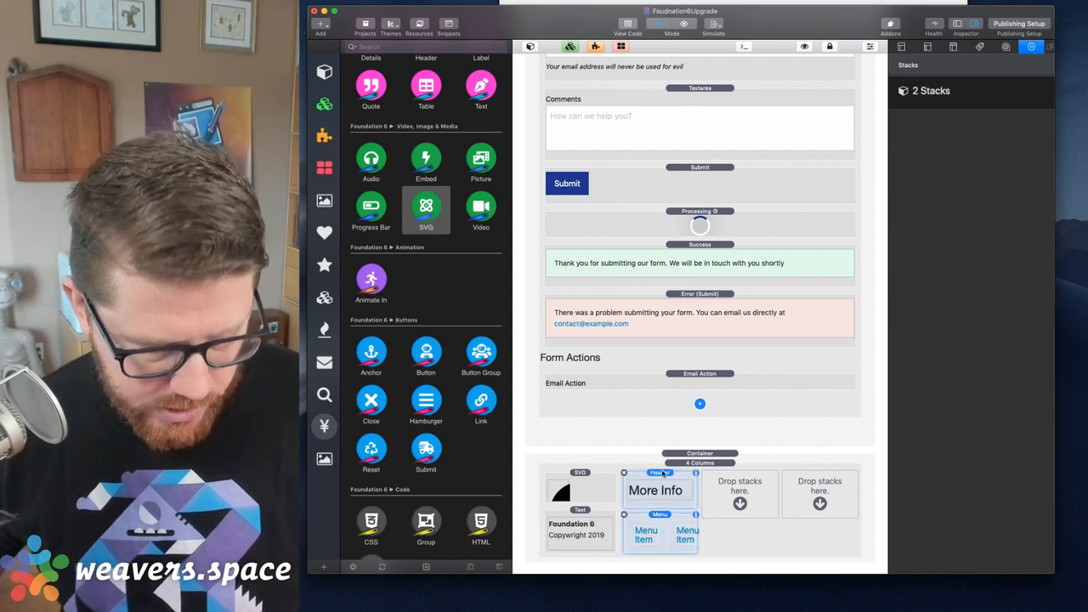
{"action": "left_click_drag", "start_coordinate": [663, 474], "coordinate": [804, 481]}
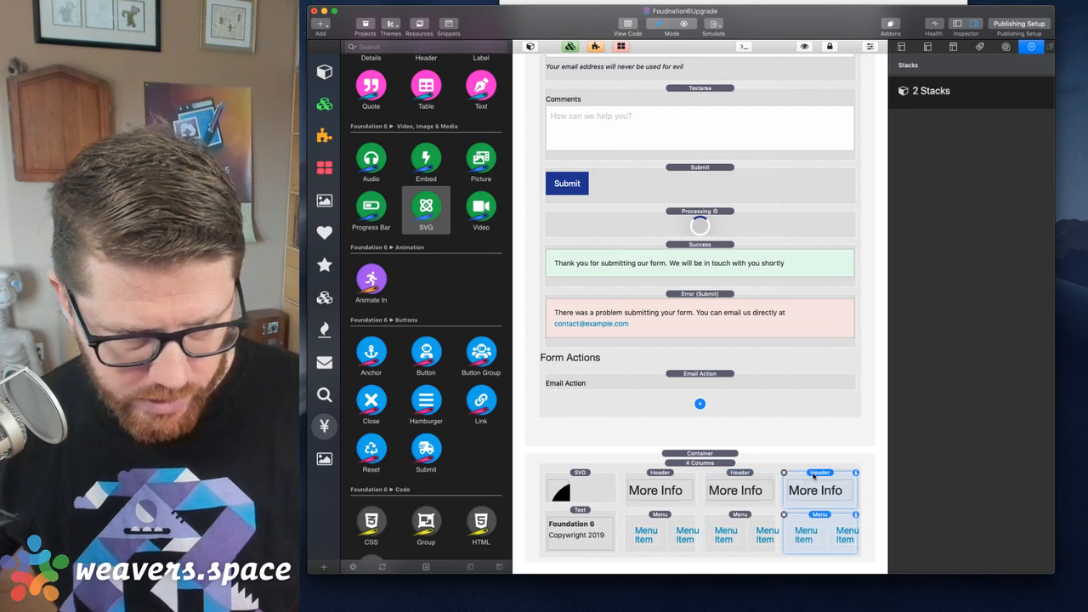
- Preview the page to check the four-column footer, and return to editing
{"action": "left_click", "coordinate": [723, 462]}
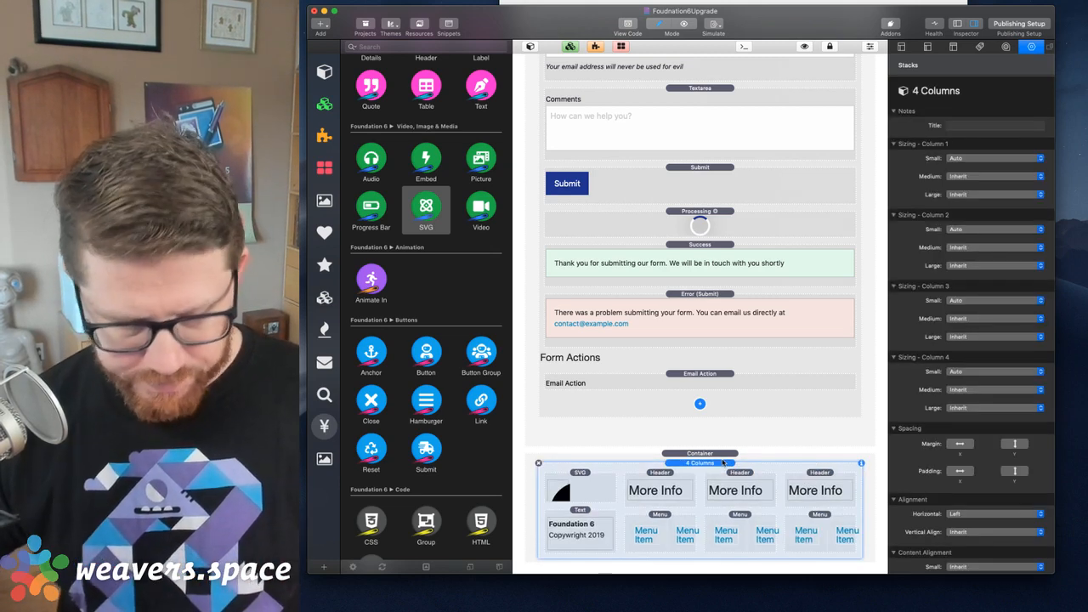
{"action": "key", "text": "super+r"}
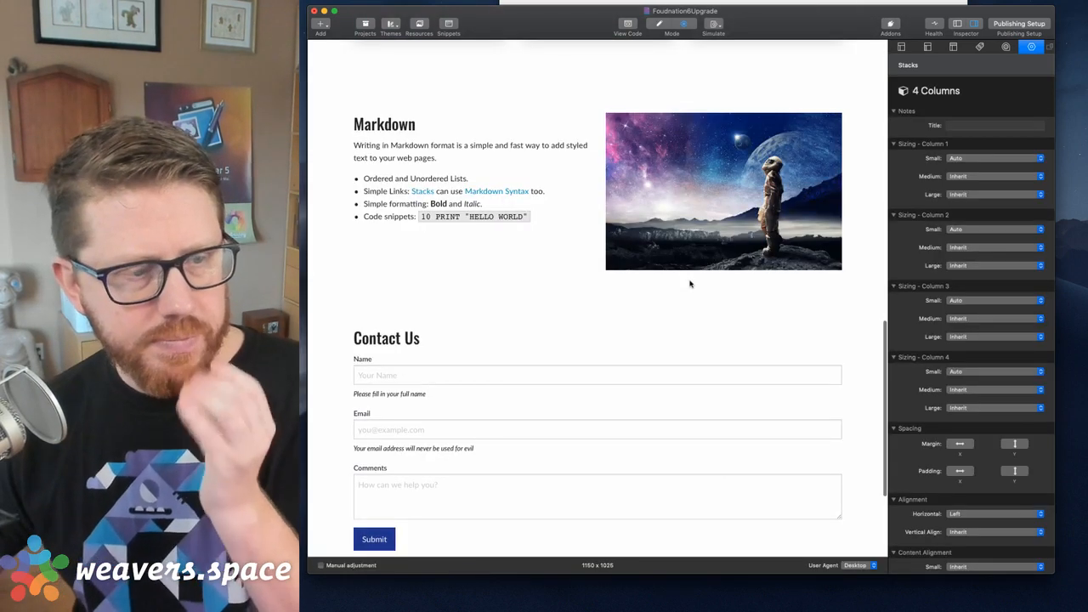
{"action": "scroll", "coordinate": [690, 284], "scroll_direction": "down", "scroll_amount": 4}
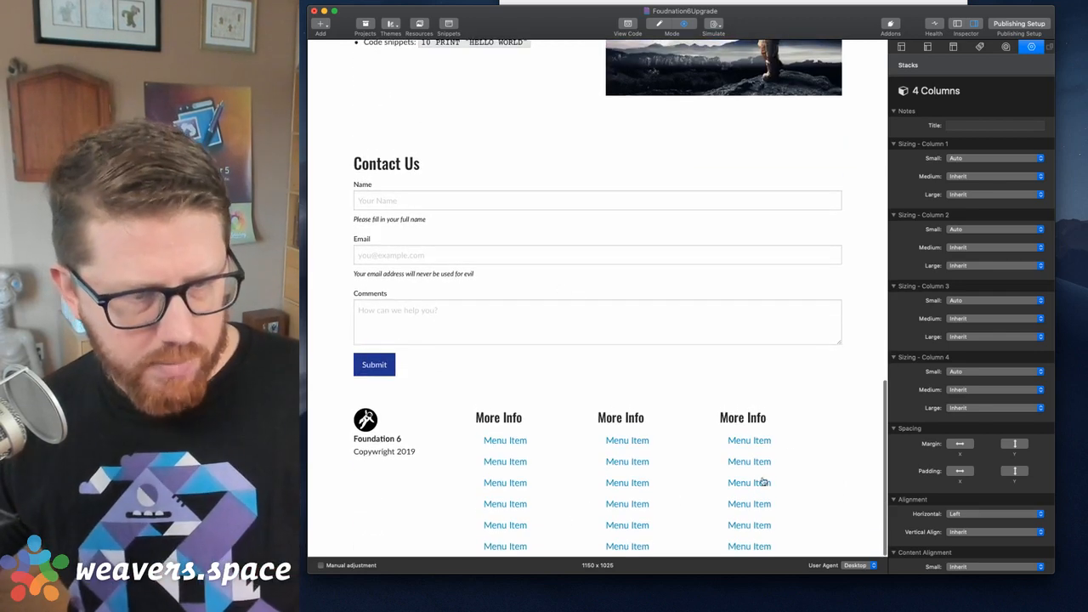
{"action": "key", "text": "ctrl+Up"}
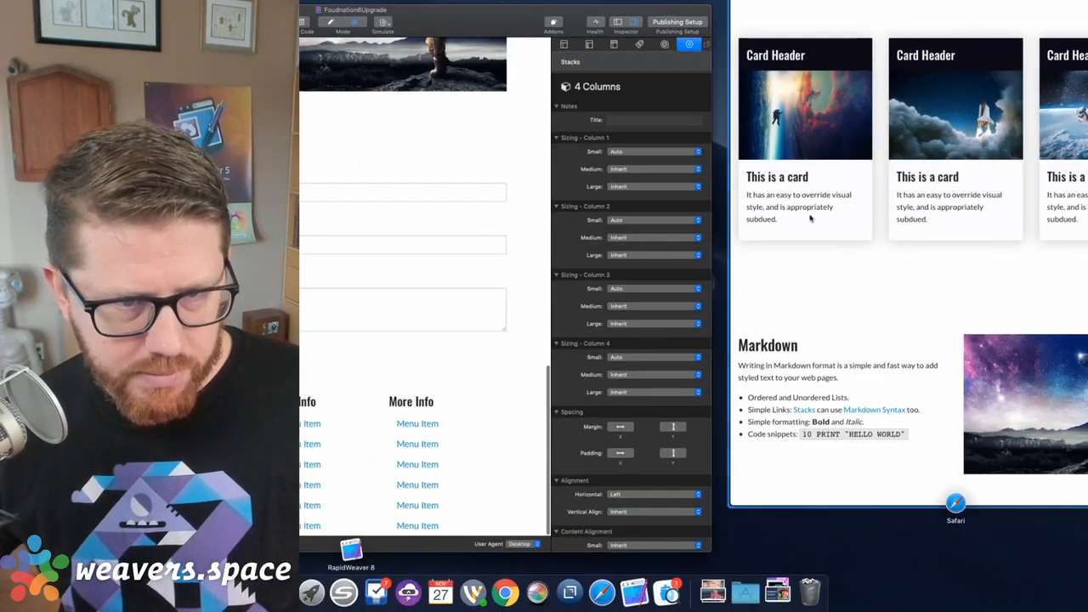
{"action": "left_click", "coordinate": [621, 346]}
{"action": "key", "text": "super+r"}
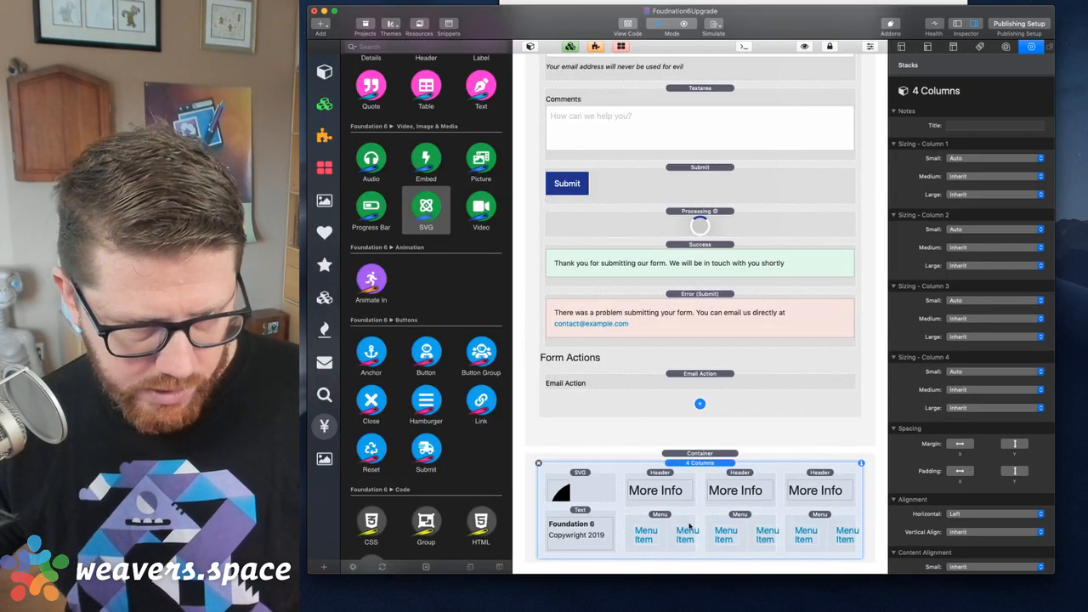
- Delete menu items so the second, third and fourth footer columns hold five, four and three items, and preview the page
{"action": "left_click", "coordinate": [688, 529]}
{"action": "left_click", "coordinate": [718, 531]}
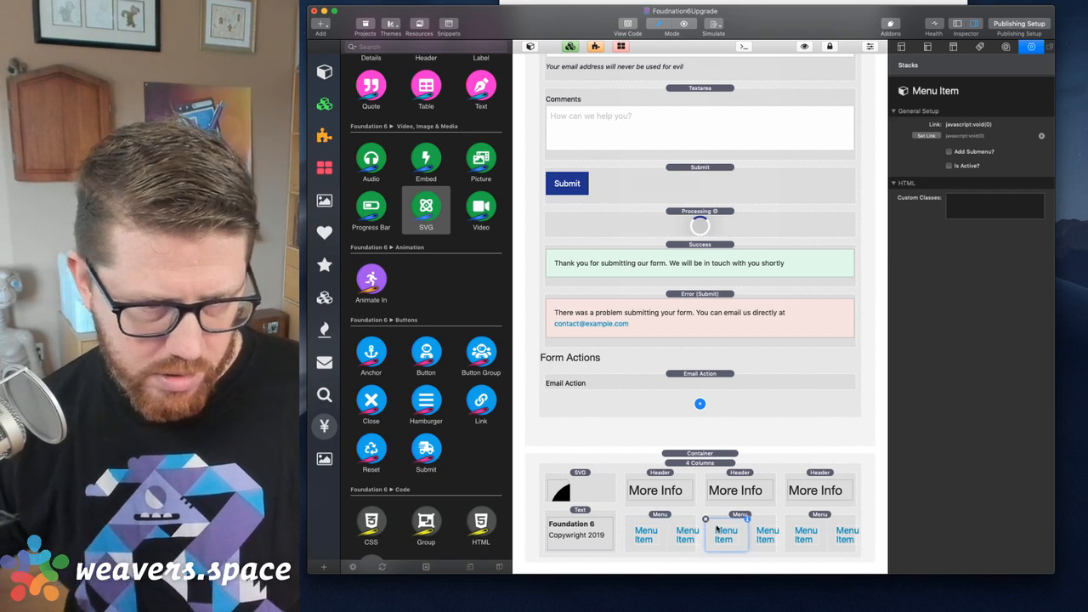
{"action": "left_click", "coordinate": [810, 525]}
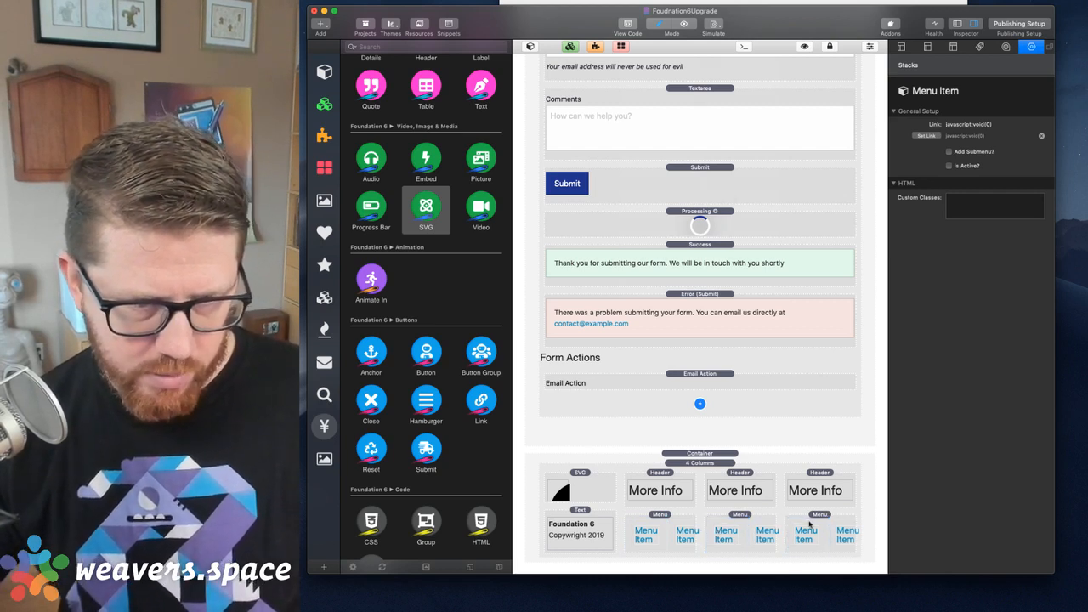
{"action": "left_click", "coordinate": [809, 523]}
{"action": "key", "text": "super+r"}
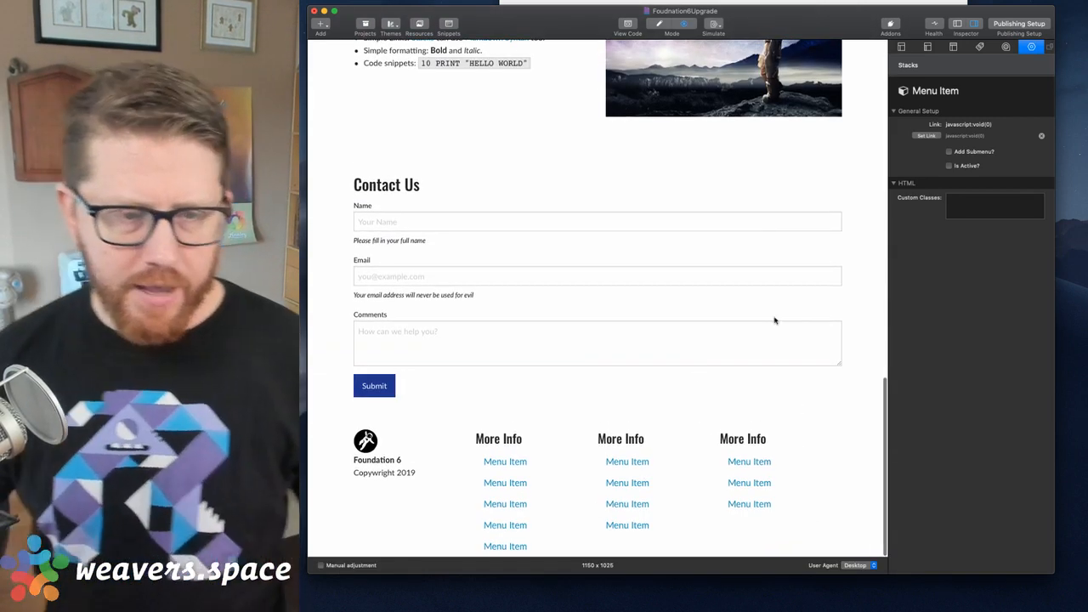
- Check the four-column footer in the browser preview at a narrow window width, and return to the page editor
{"action": "key", "text": "super+Tab"}
{"action": "scroll", "coordinate": [828, 306], "scroll_direction": "down", "scroll_amount": 10}
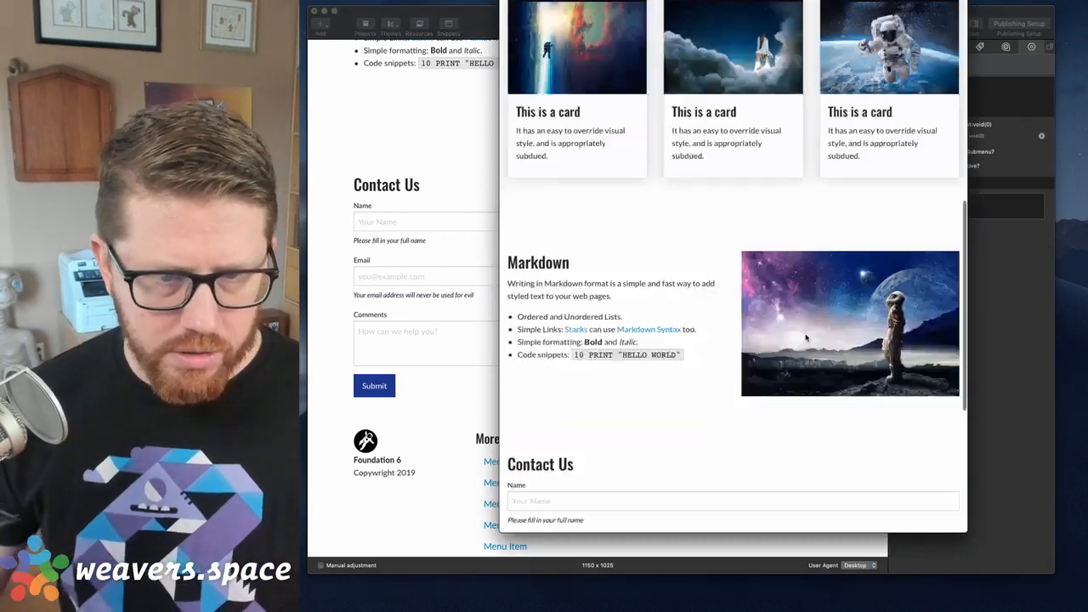
{"action": "left_click_drag", "start_coordinate": [963, 289], "coordinate": [737, 297]}
{"action": "scroll", "coordinate": [685, 306], "scroll_direction": "down", "scroll_amount": 10}
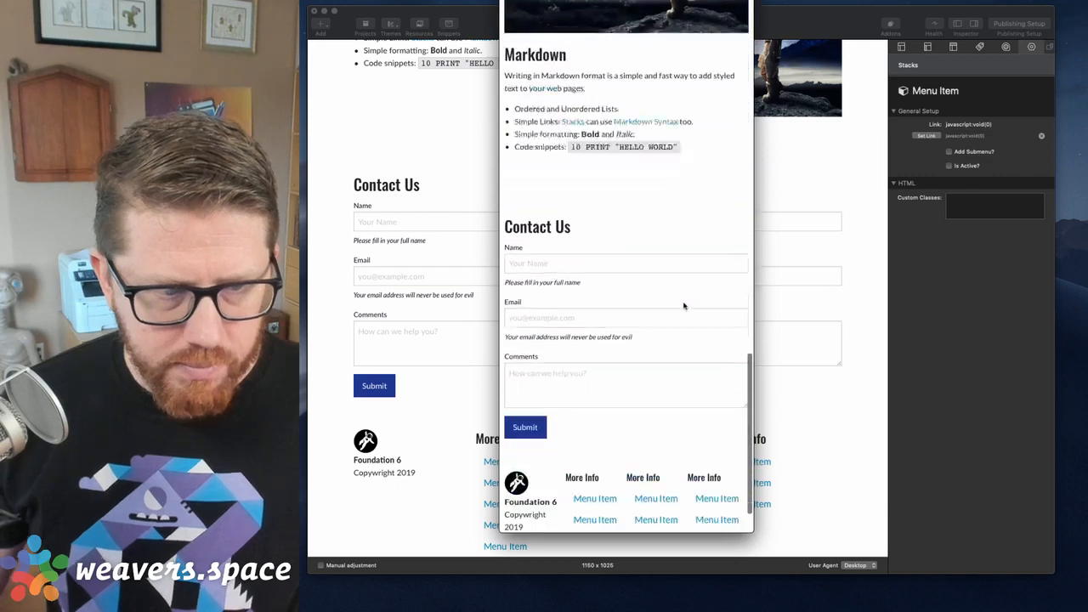
{"action": "left_click", "coordinate": [830, 398]}
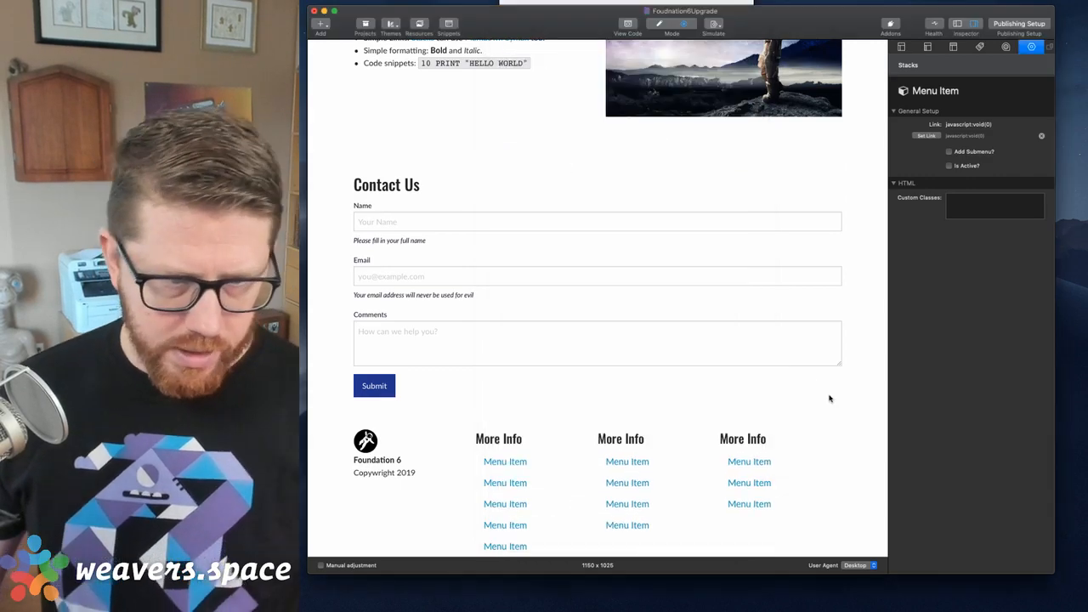
- In edit mode, set the Small sizing of all four columns in the footer's 4 Columns stack to 12 (100%)
{"action": "key", "text": "super+r"}
{"action": "scroll", "coordinate": [646, 428], "scroll_direction": "down", "scroll_amount": 1}
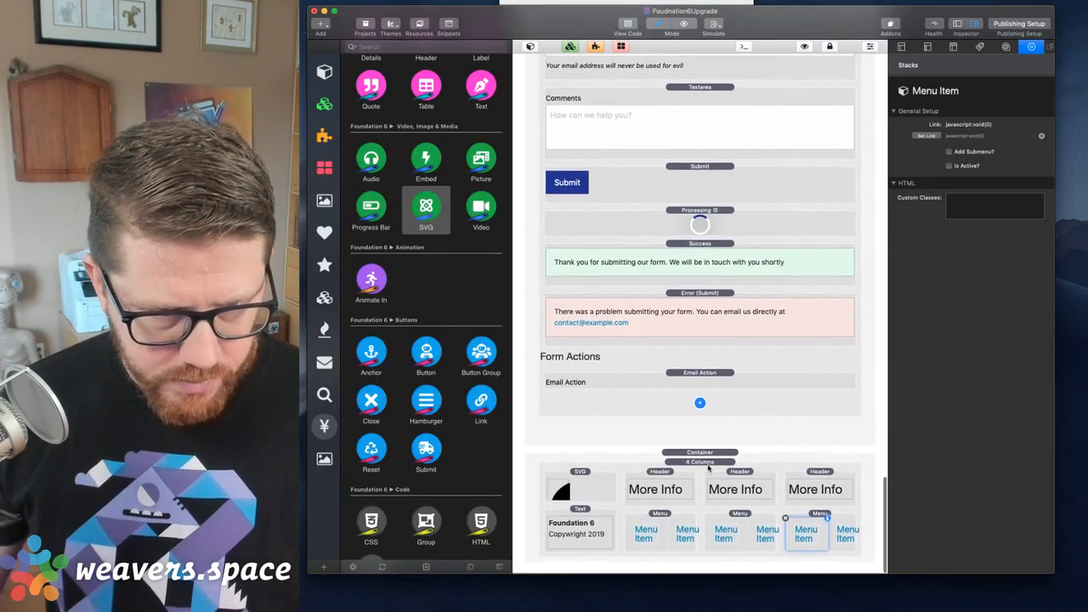
{"action": "left_click", "coordinate": [706, 467]}
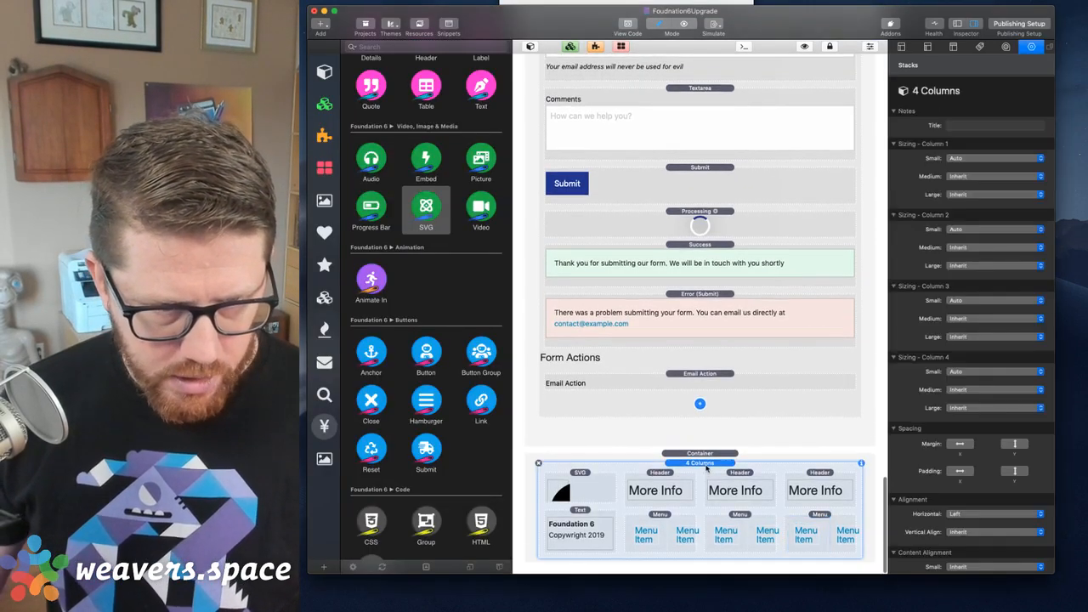
{"action": "left_click", "coordinate": [965, 159]}
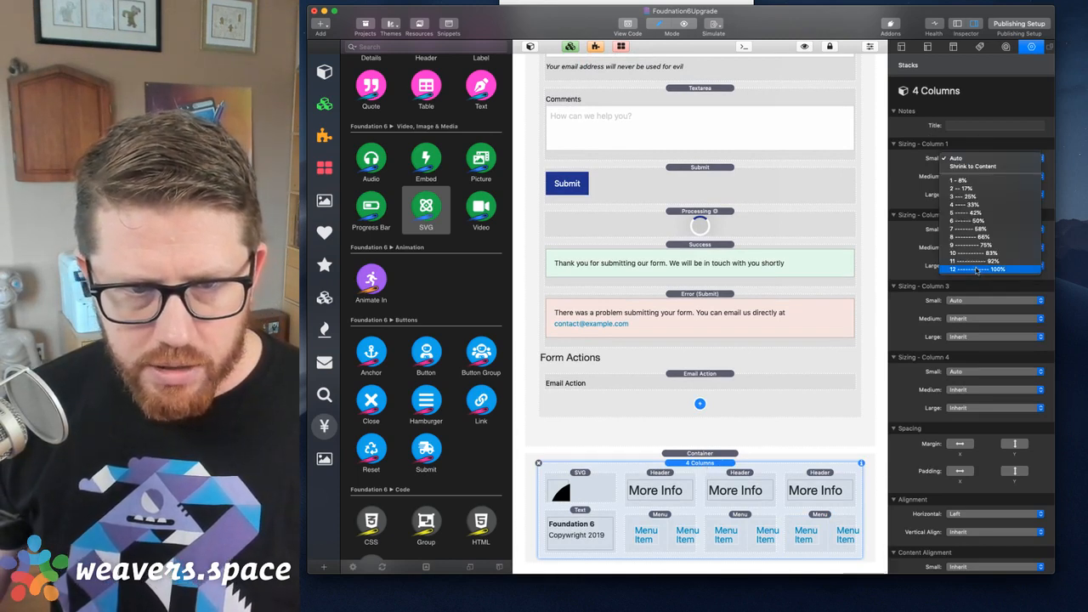
{"action": "left_click", "coordinate": [976, 269]}
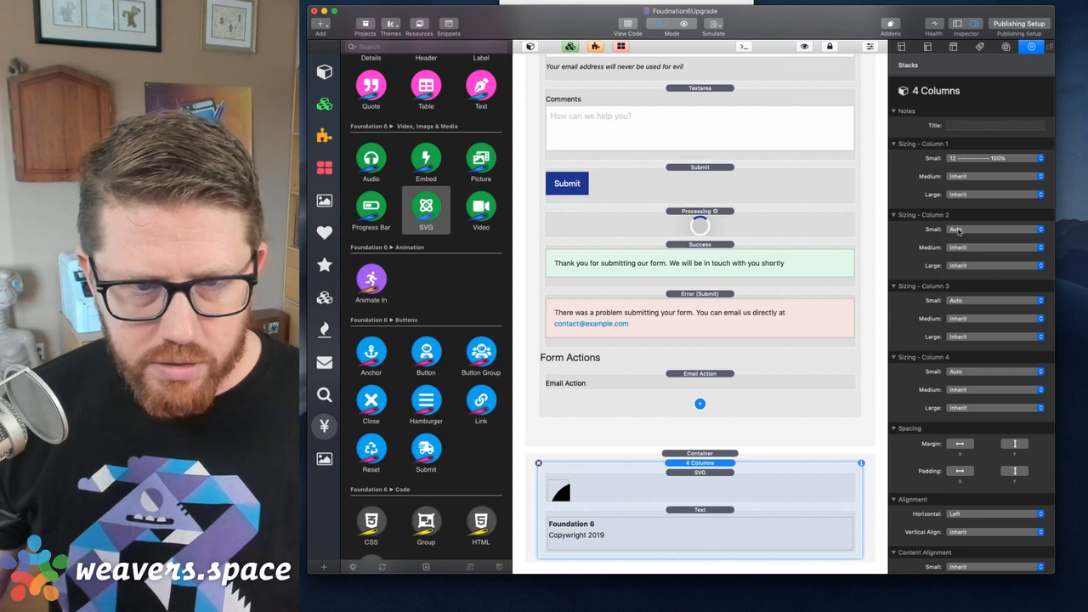
{"action": "left_click", "coordinate": [961, 232]}
{"action": "left_click", "coordinate": [977, 340]}
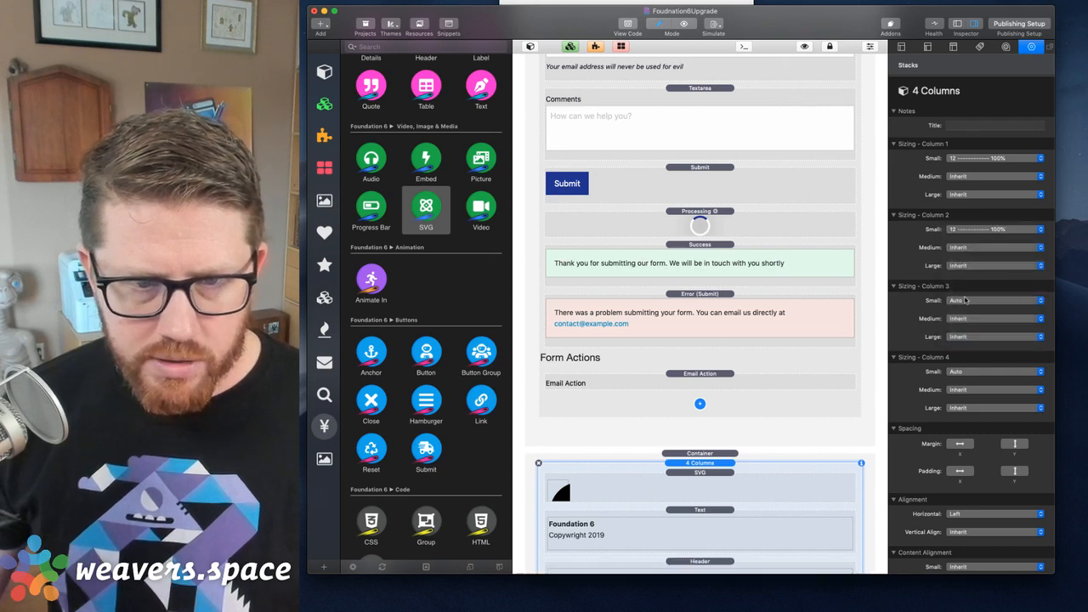
{"action": "left_click", "coordinate": [969, 301]}
{"action": "left_click", "coordinate": [978, 412]}
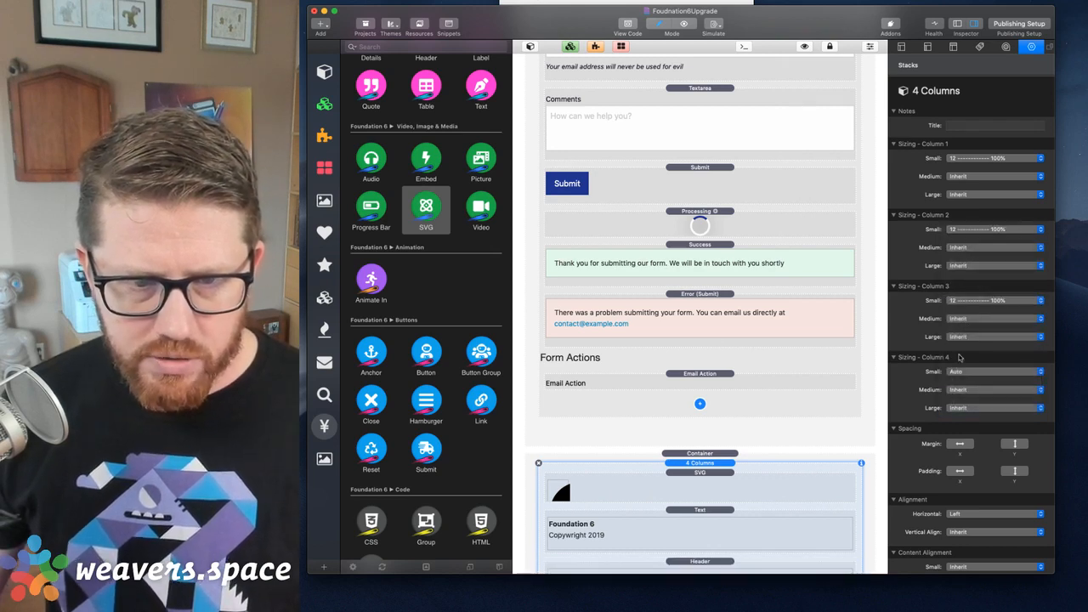
{"action": "left_click", "coordinate": [958, 372]}
{"action": "left_click", "coordinate": [977, 482]}
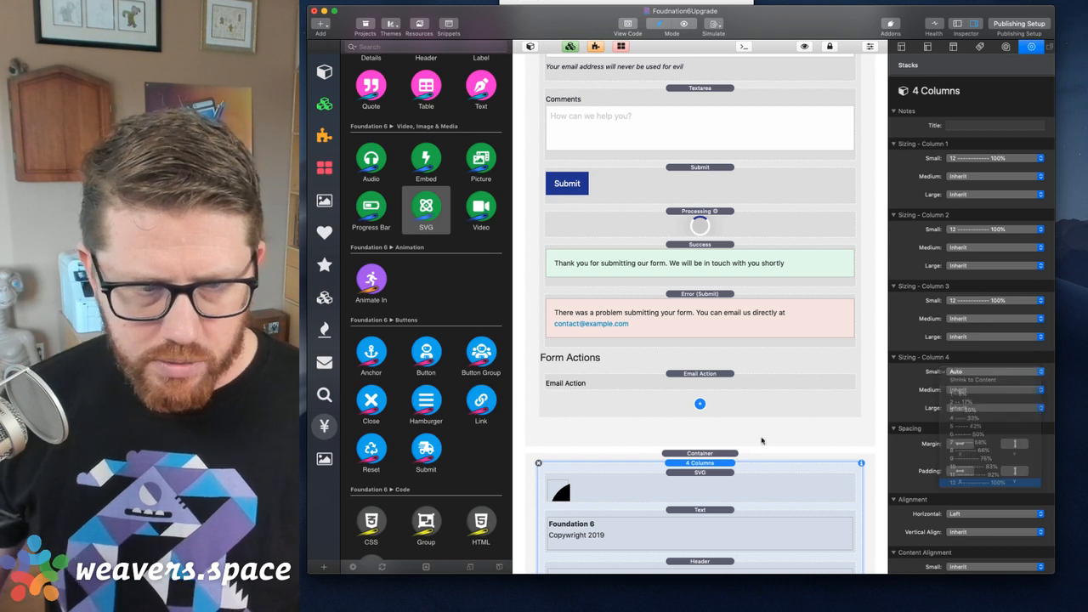
- Set the Medium sizing of all four columns in the footer's 4 Columns stack to Auto
{"action": "left_click", "coordinate": [964, 177]}
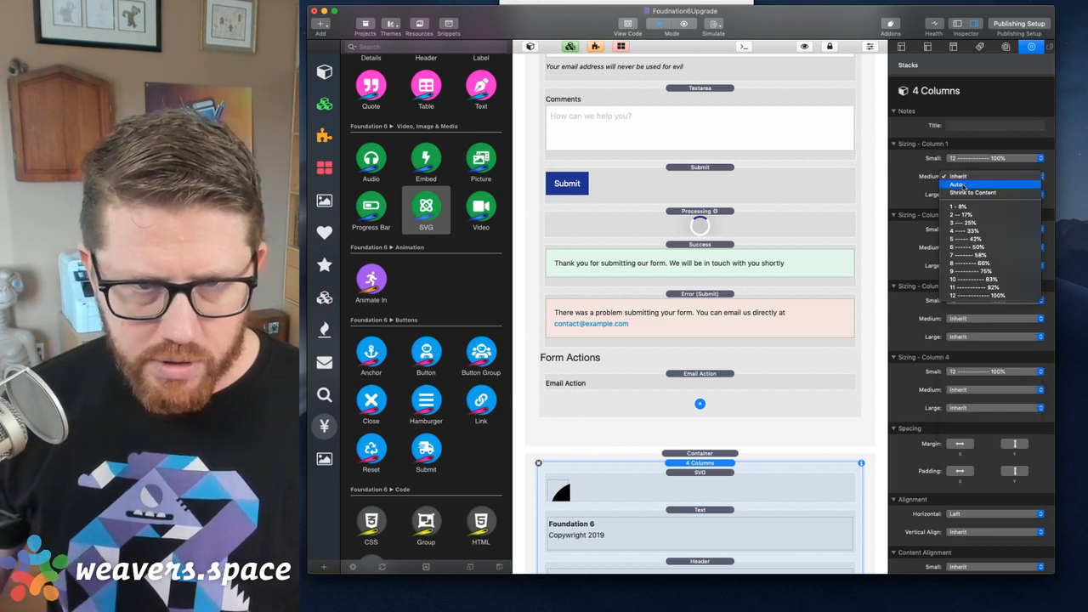
{"action": "left_click", "coordinate": [958, 184]}
{"action": "left_click", "coordinate": [958, 247]}
{"action": "left_click", "coordinate": [957, 255]}
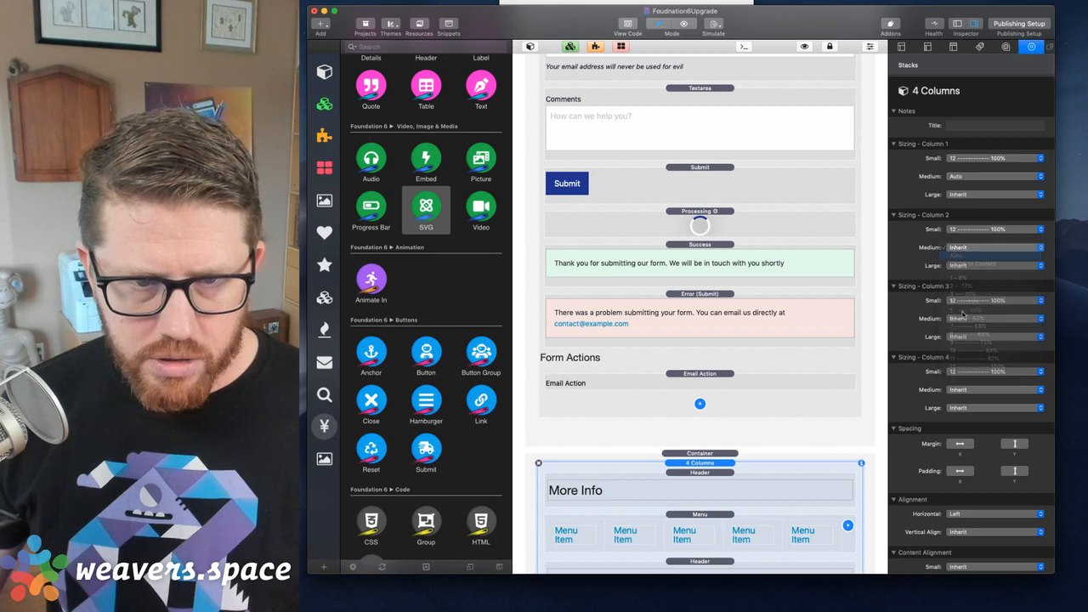
{"action": "left_click", "coordinate": [958, 318]}
{"action": "left_click", "coordinate": [958, 327]}
{"action": "left_click", "coordinate": [964, 389]}
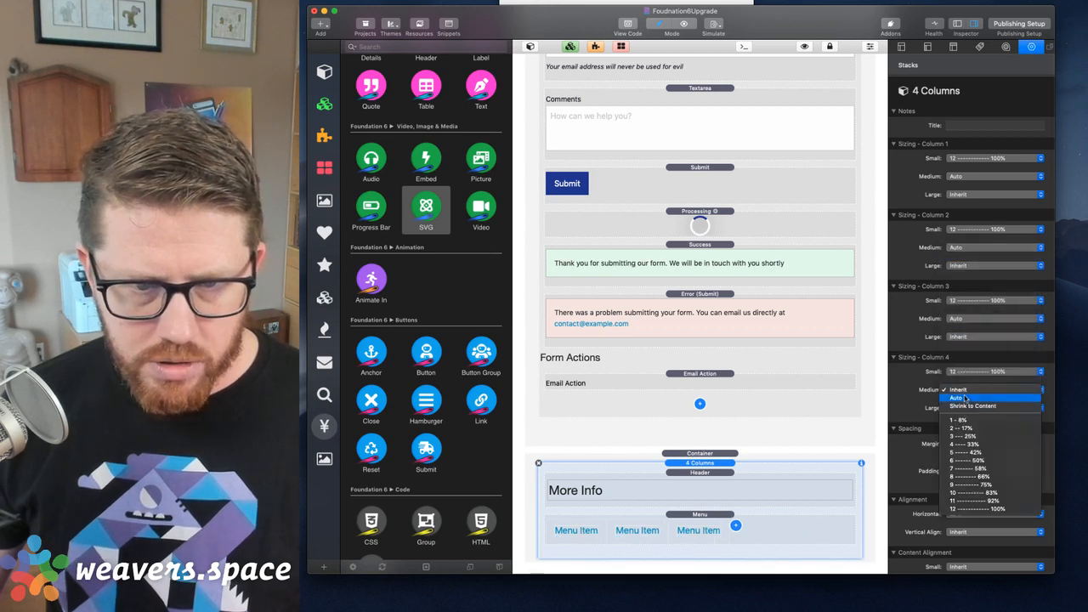
{"action": "left_click", "coordinate": [957, 397]}
{"action": "scroll", "coordinate": [801, 487], "scroll_direction": "down", "scroll_amount": 2}
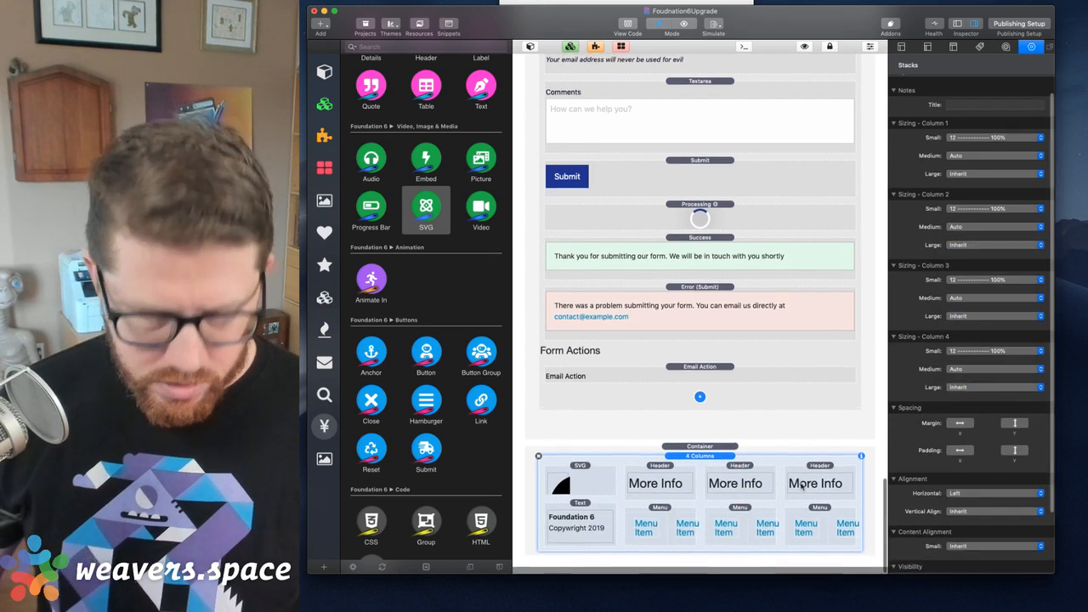
- Check in the browser preview how the footer columns stack at wide and narrow window widths
{"action": "key", "text": "super+grave"}
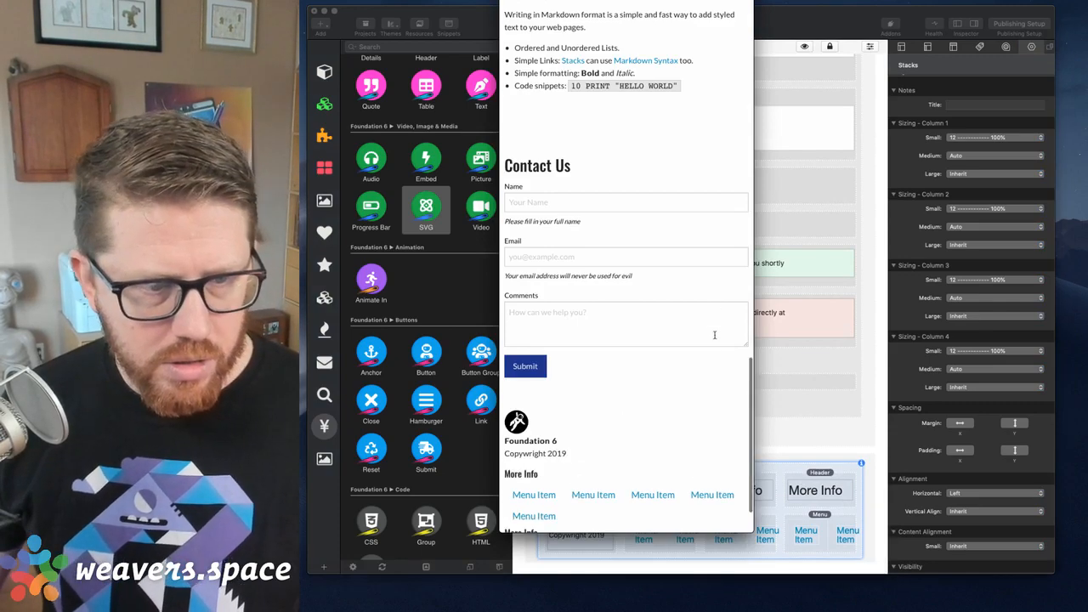
{"action": "left_click_drag", "start_coordinate": [752, 340], "coordinate": [1017, 296]}
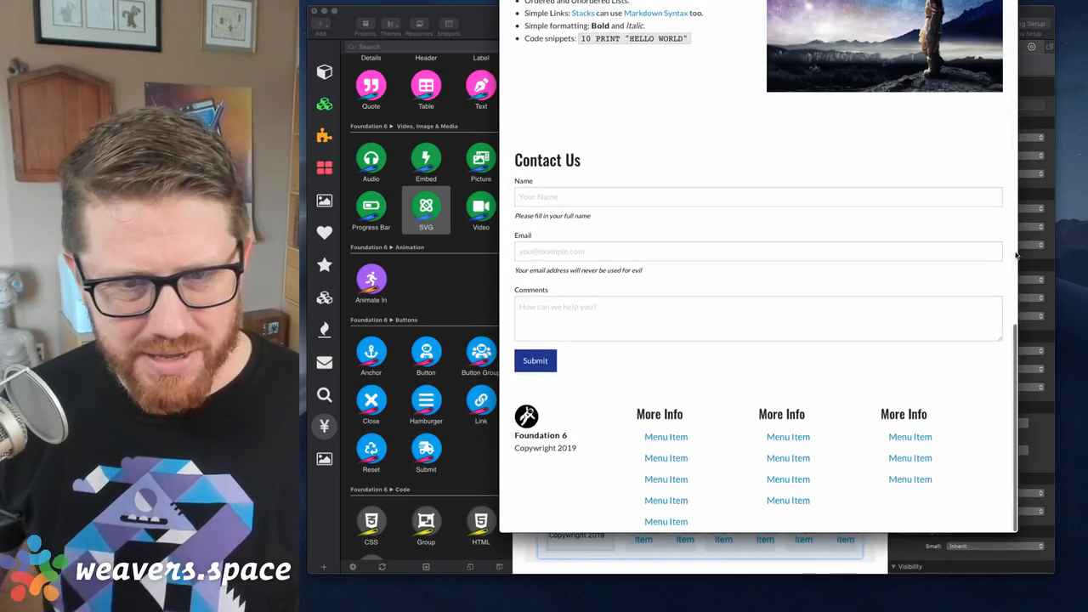
{"action": "left_click_drag", "start_coordinate": [1017, 255], "coordinate": [744, 254]}
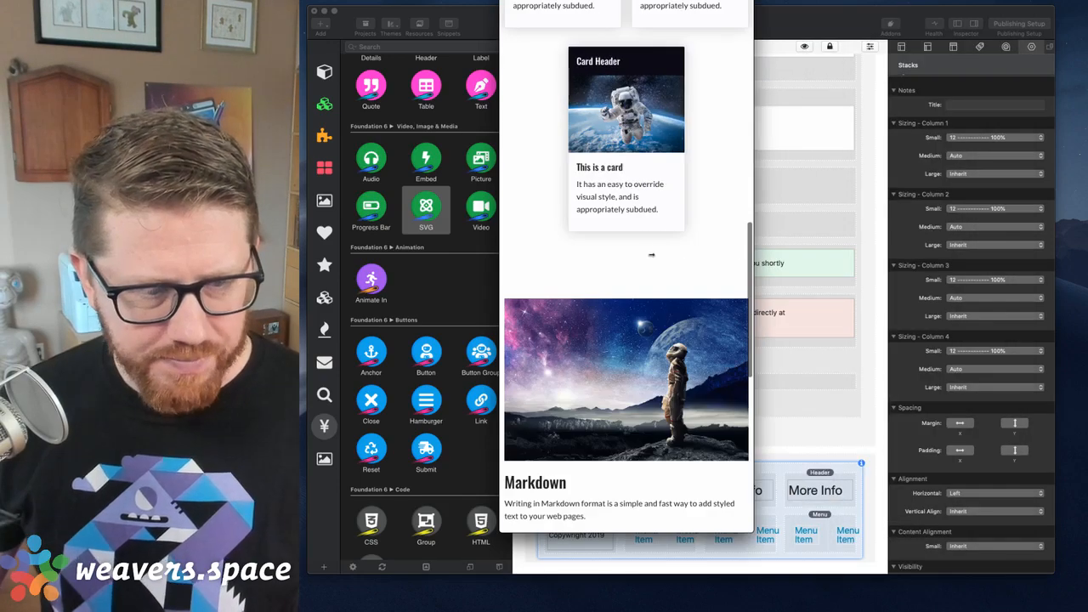
{"action": "scroll", "coordinate": [651, 254], "scroll_direction": "down", "scroll_amount": 10}
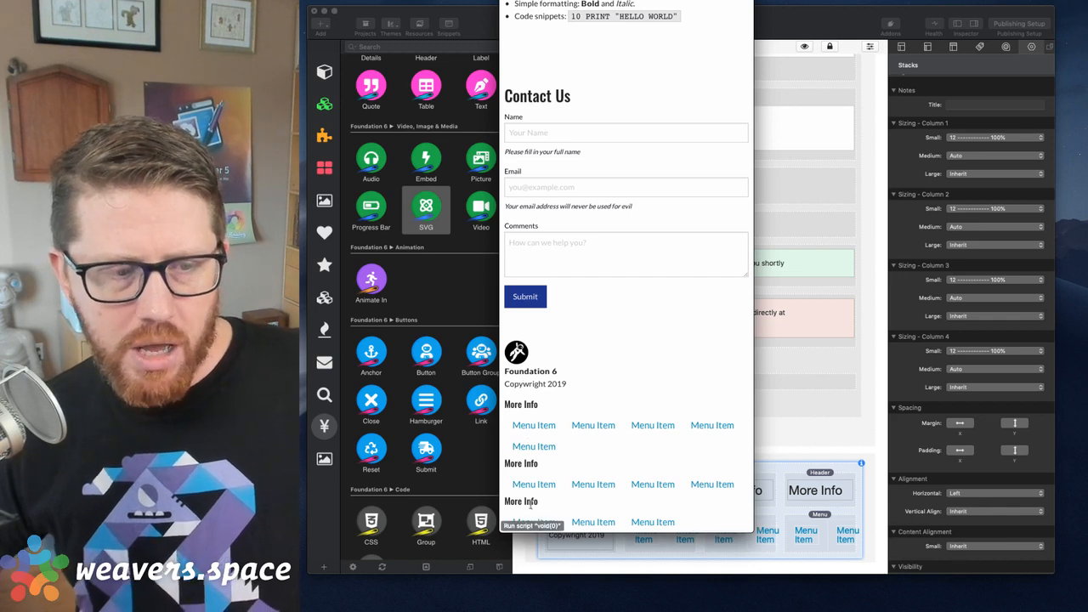
- Open the Welcome to Foundation 6 page and compare its footer in the browser preview at narrow and wide widths
{"action": "left_click", "coordinate": [460, 12]}
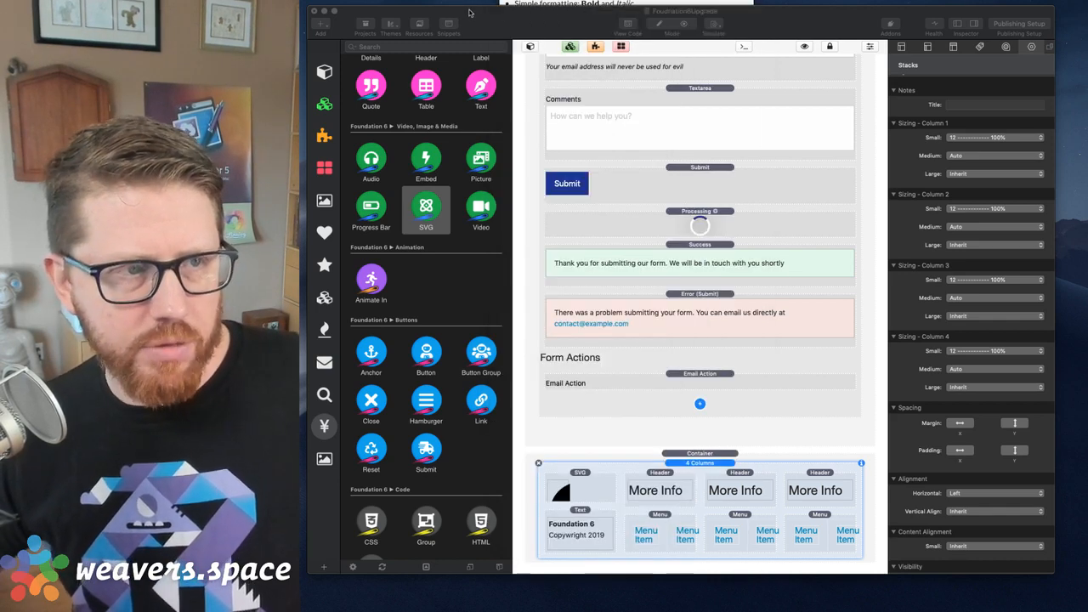
{"action": "left_click", "coordinate": [956, 26]}
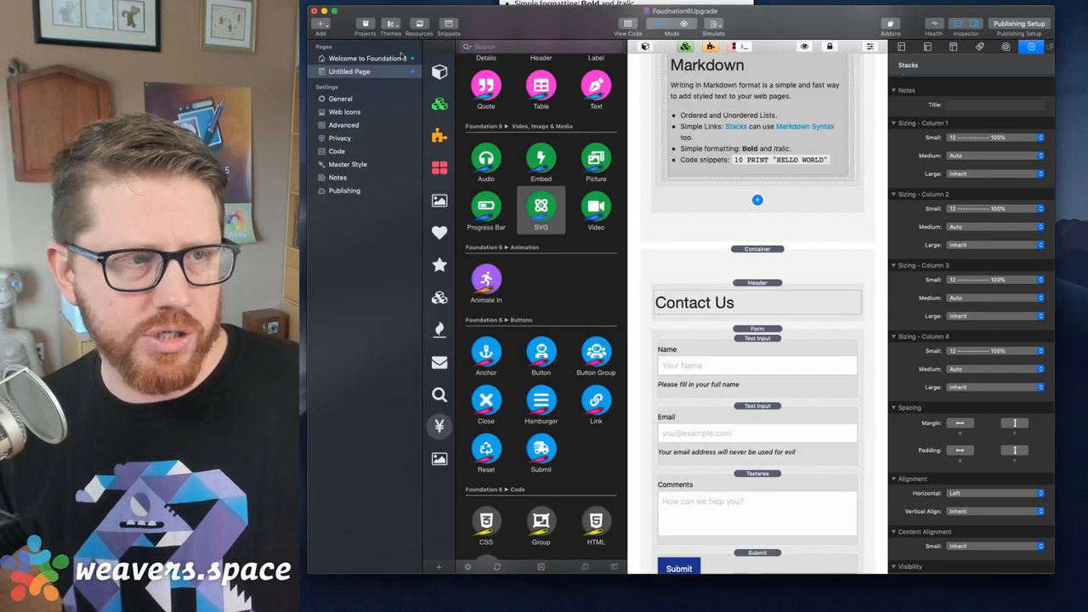
{"action": "left_click", "coordinate": [398, 58]}
{"action": "key", "text": "super+r"}
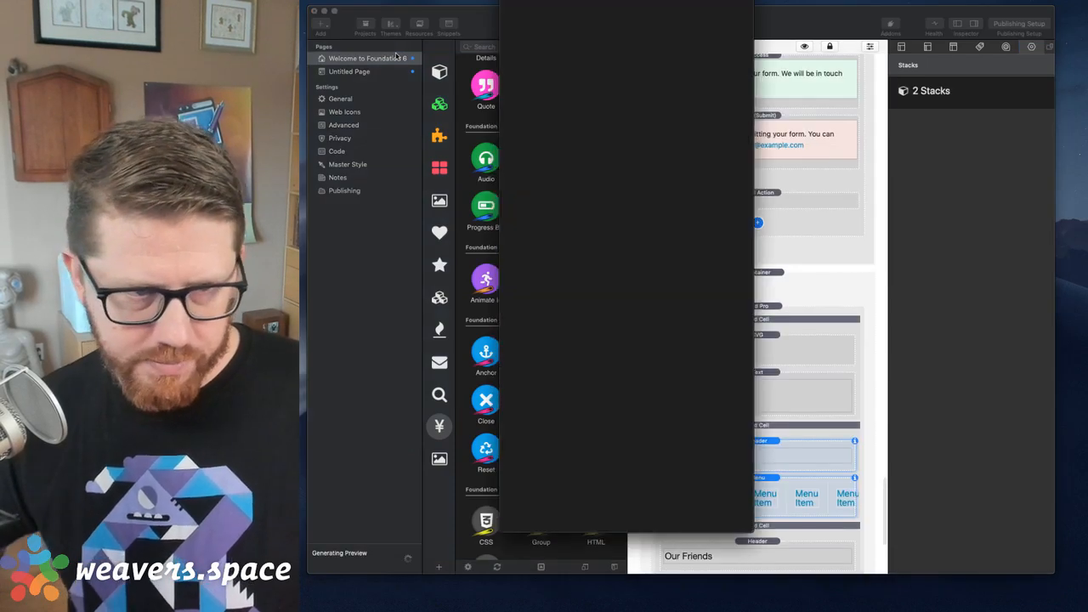
{"action": "scroll", "coordinate": [590, 313], "scroll_direction": "down", "scroll_amount": 15}
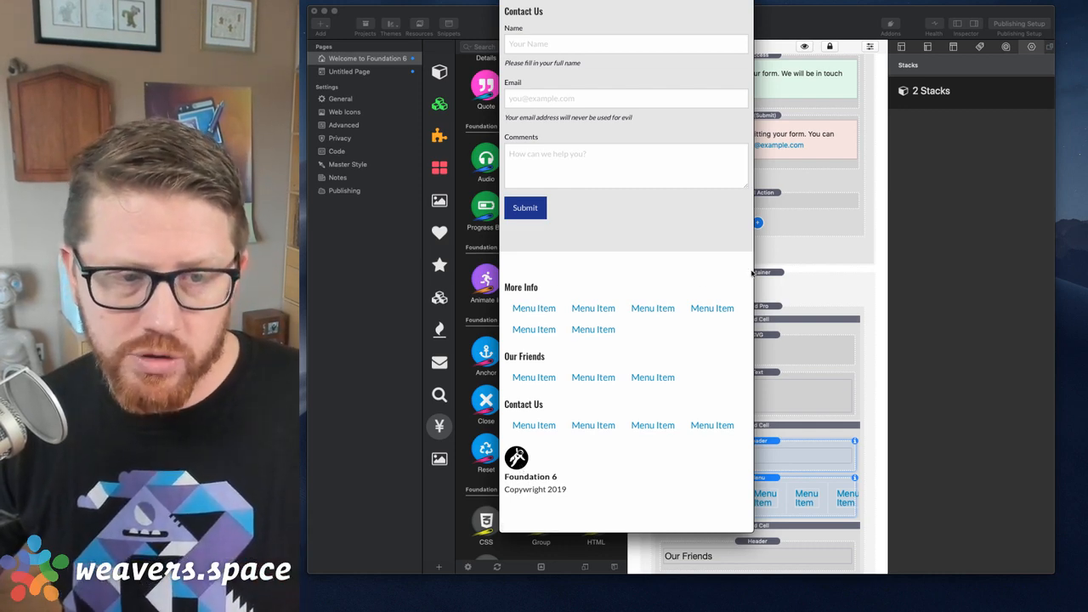
{"action": "left_click_drag", "start_coordinate": [867, 265], "coordinate": [1035, 306]}
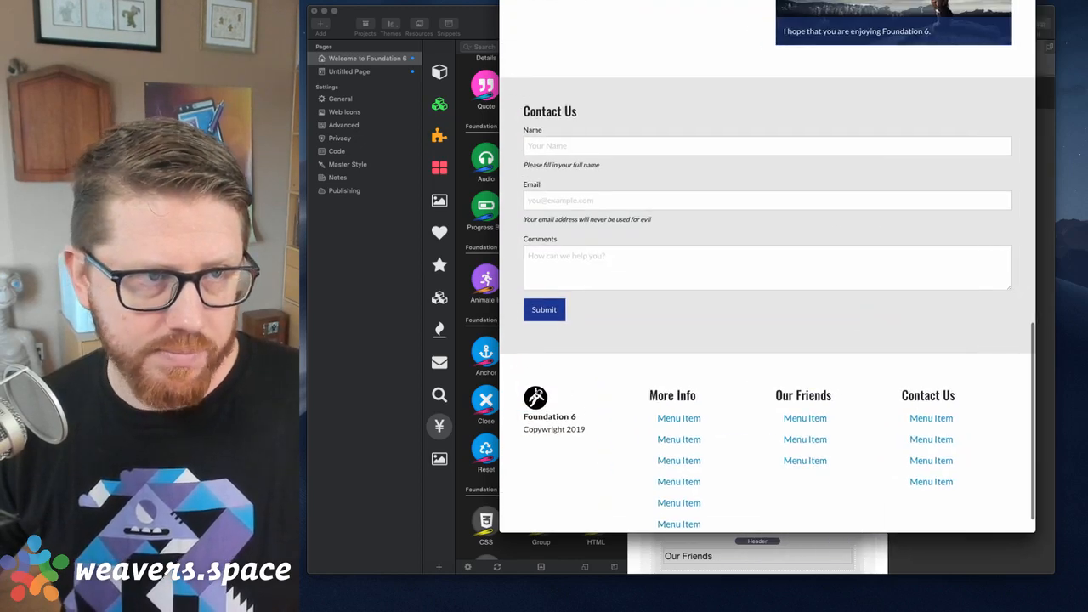
- Copy the Grid Pro stack from the Welcome to Foundation 6 page's footer Container and return to the Untitled Page
{"action": "left_click", "coordinate": [488, 17]}
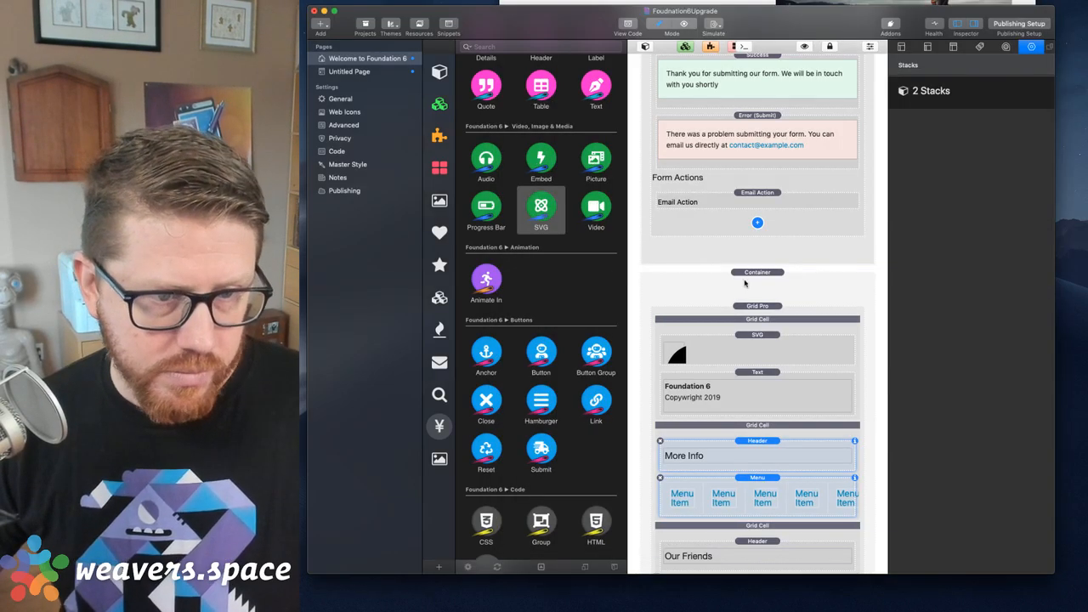
{"action": "left_click", "coordinate": [747, 306]}
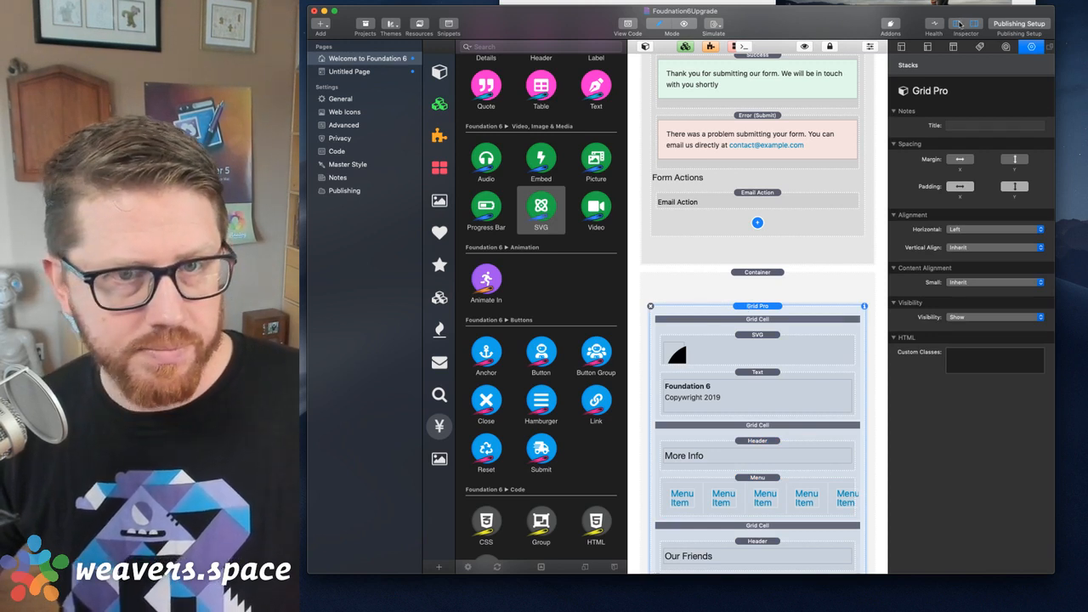
{"action": "left_click", "coordinate": [361, 73]}
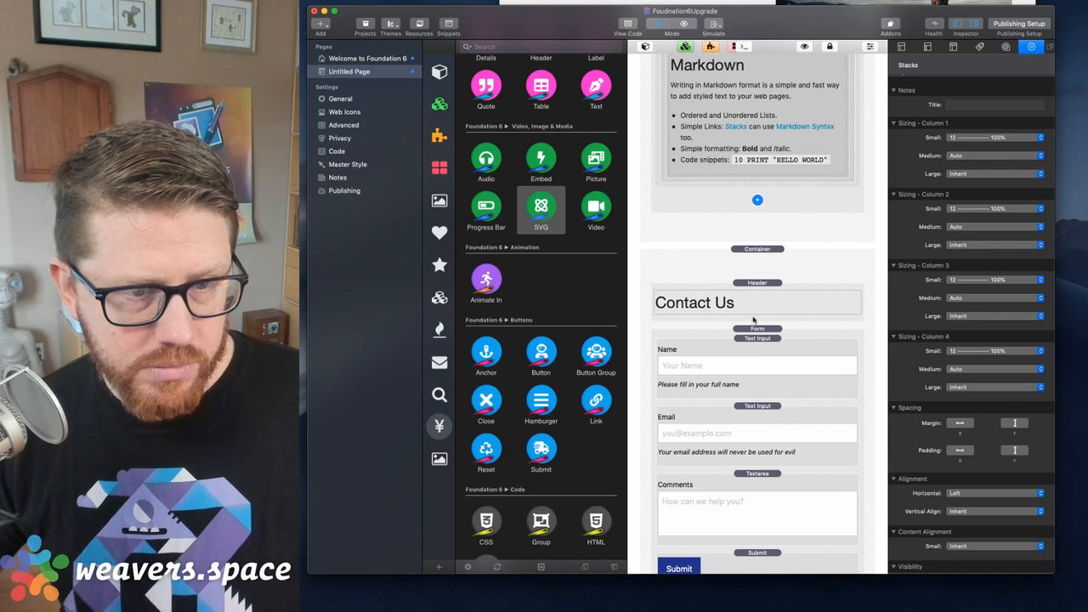
- Delete the 4 Columns stack from the Untitled Page's footer Container, and put the pasted Grid Pro stack inside it
{"action": "scroll", "coordinate": [753, 318], "scroll_direction": "down", "scroll_amount": 10}
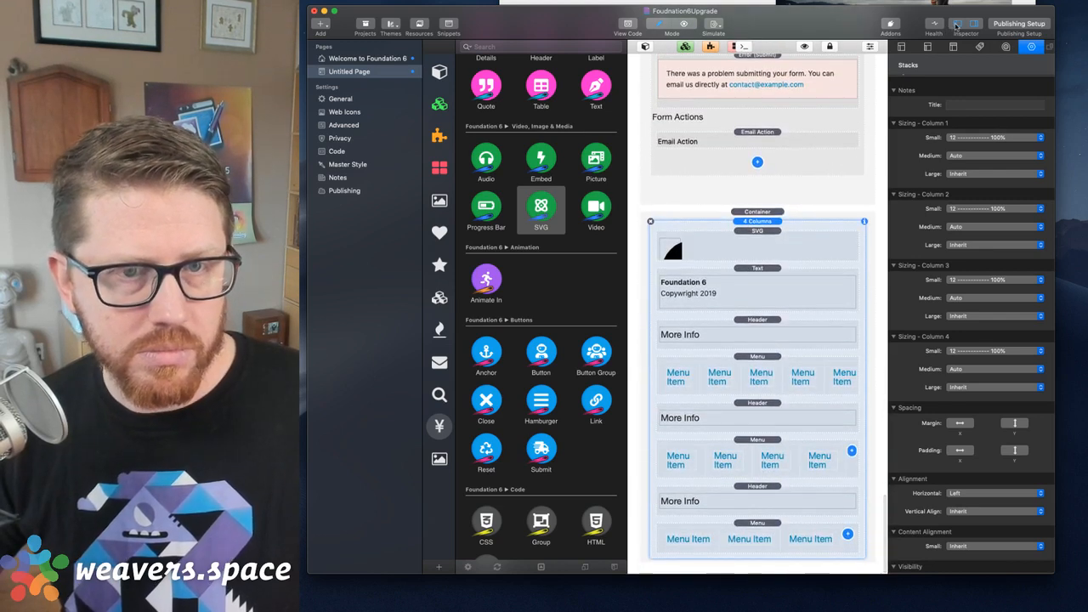
{"action": "left_click", "coordinate": [954, 25]}
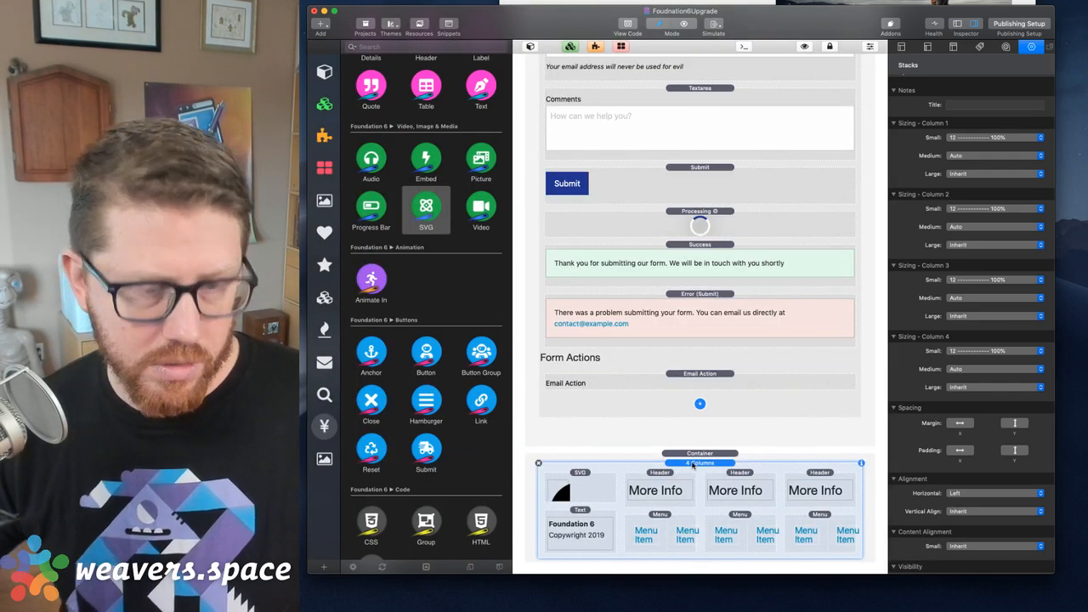
{"action": "key", "text": "Delete"}
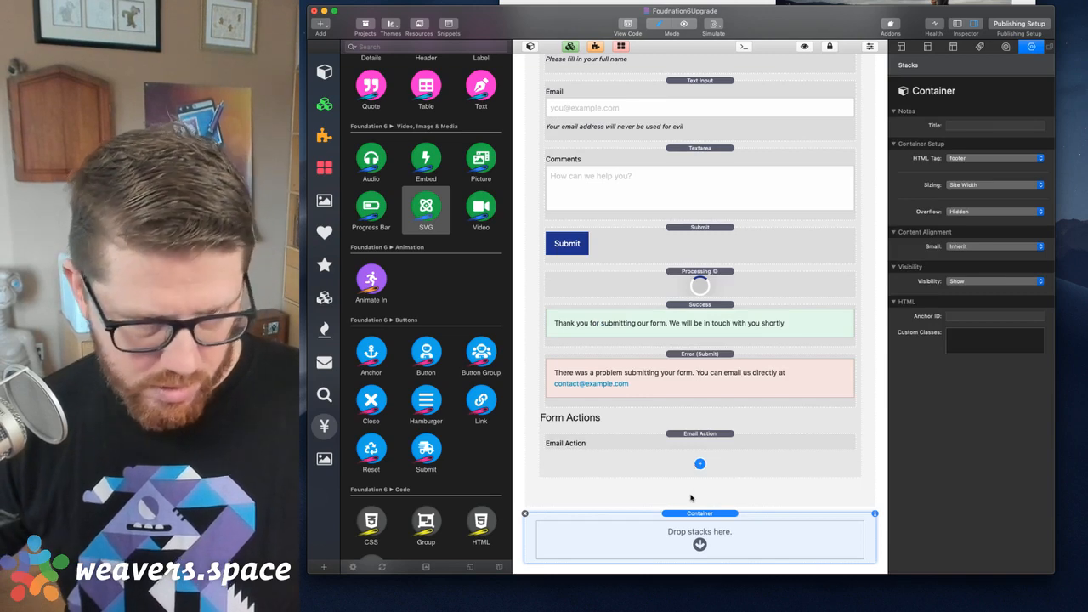
{"action": "scroll", "coordinate": [690, 498], "scroll_direction": "down", "scroll_amount": 5}
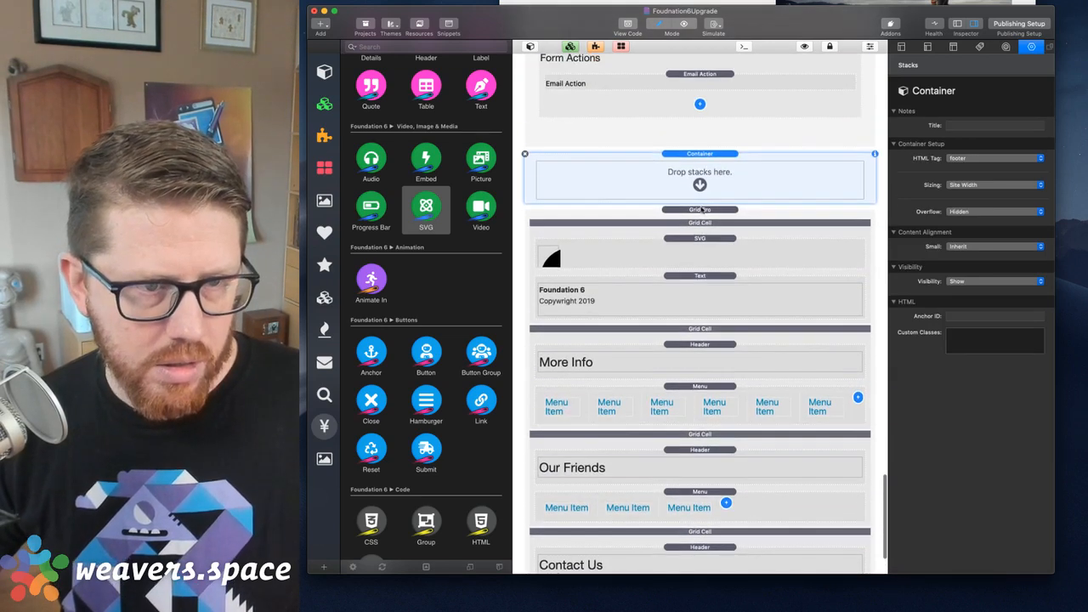
{"action": "left_click_drag", "start_coordinate": [700, 209], "coordinate": [702, 168]}
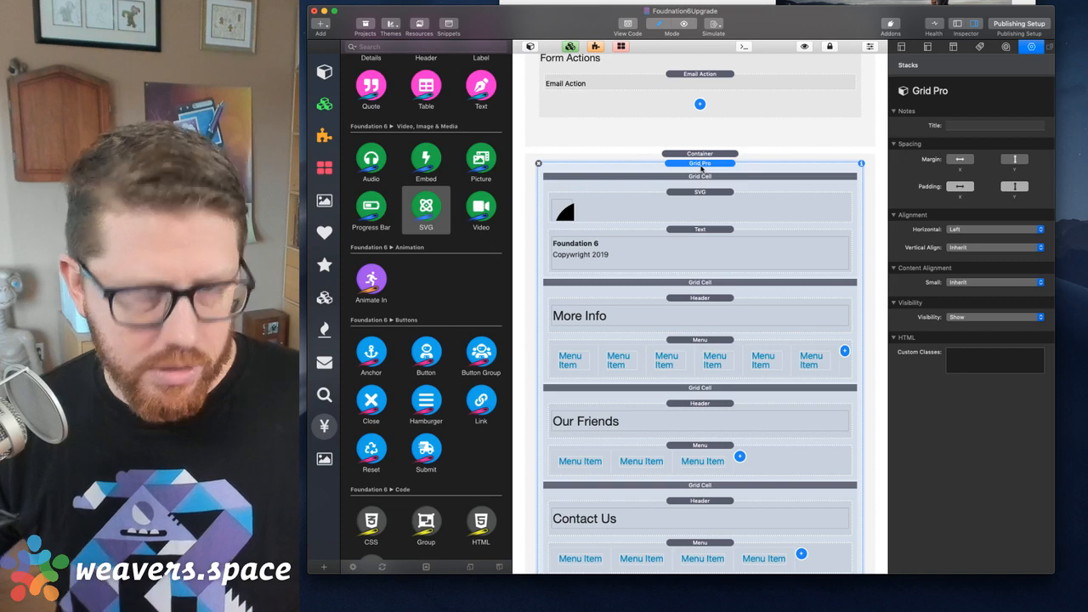
- Preview the Grid Pro footer in the browser at narrow and wide window widths to check its column order
{"action": "key", "text": "super+Tab"}
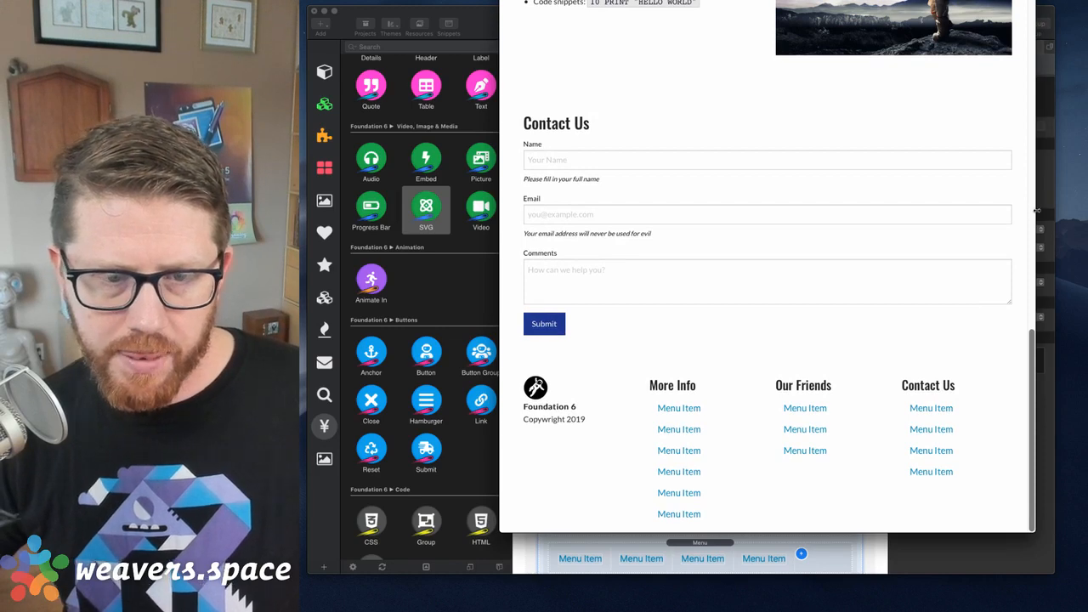
{"action": "left_click_drag", "start_coordinate": [1035, 210], "coordinate": [753, 219]}
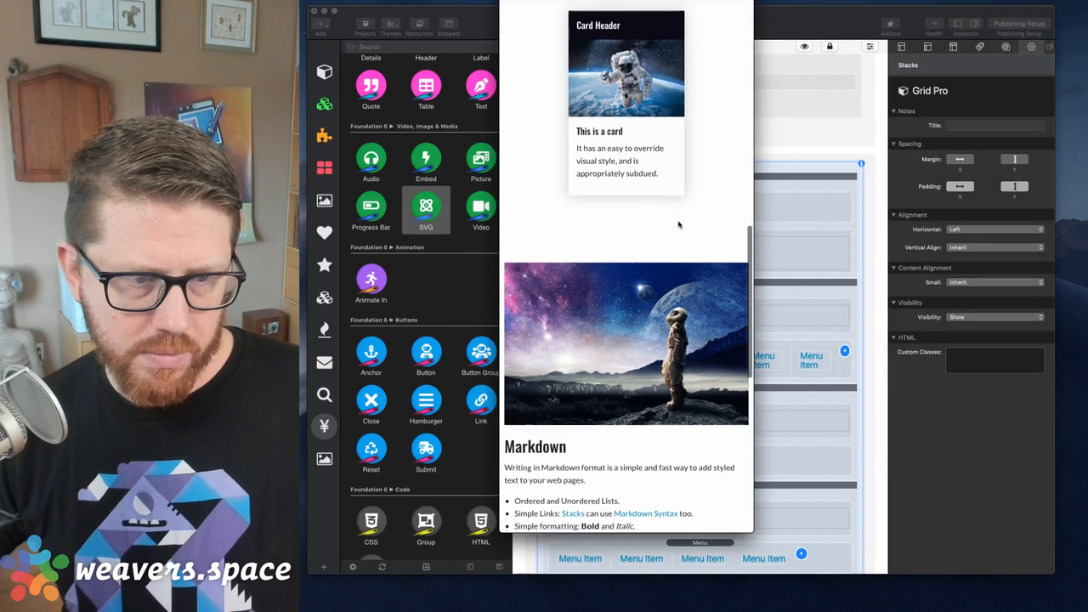
{"action": "scroll", "coordinate": [678, 224], "scroll_direction": "down", "scroll_amount": 10}
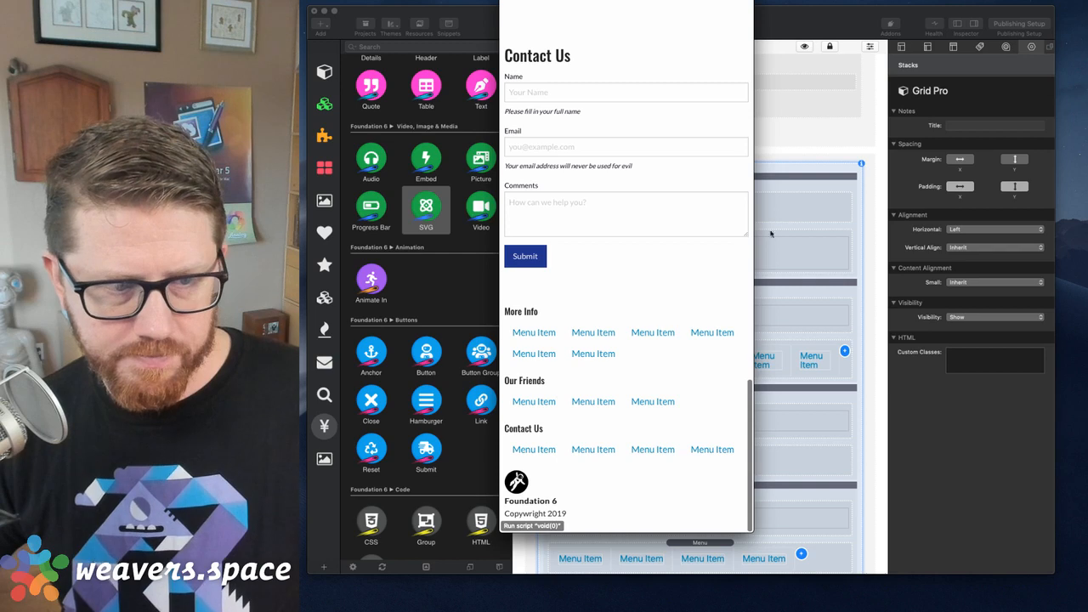
{"action": "left_click_drag", "start_coordinate": [753, 231], "coordinate": [1087, 234]}
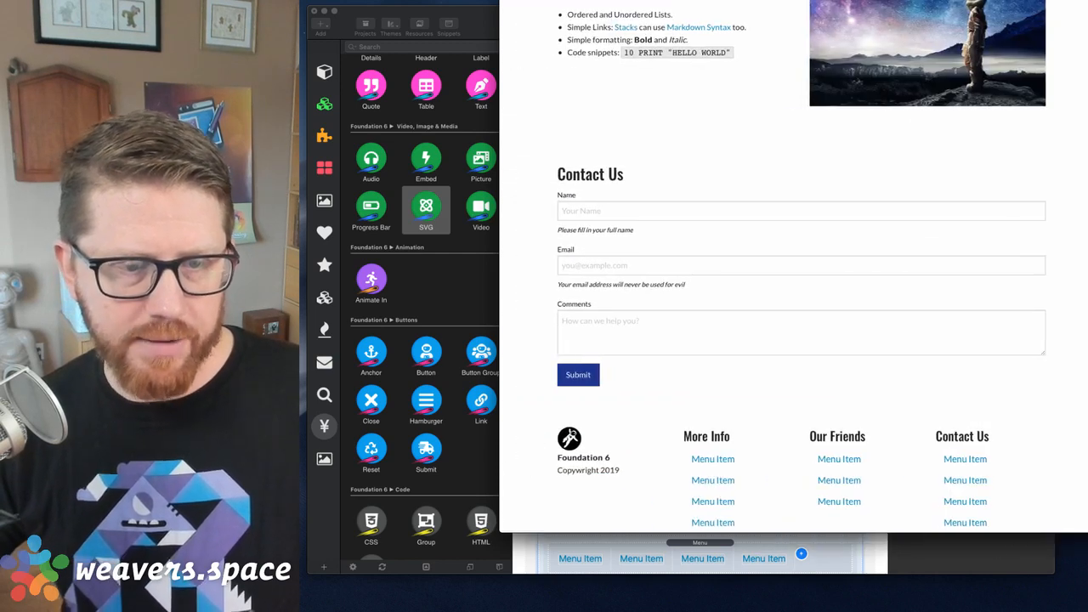
- Examine the Small and Medium Ordering settings of the four Grid Cells in the footer's Grid Pro stack
{"action": "left_click", "coordinate": [947, 564]}
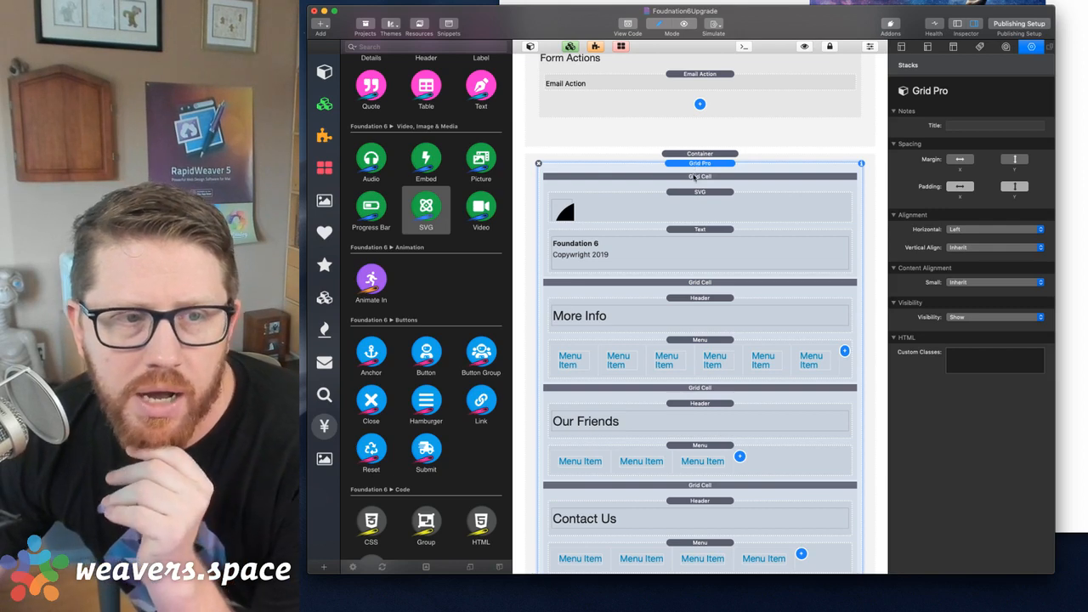
{"action": "left_click", "coordinate": [695, 176]}
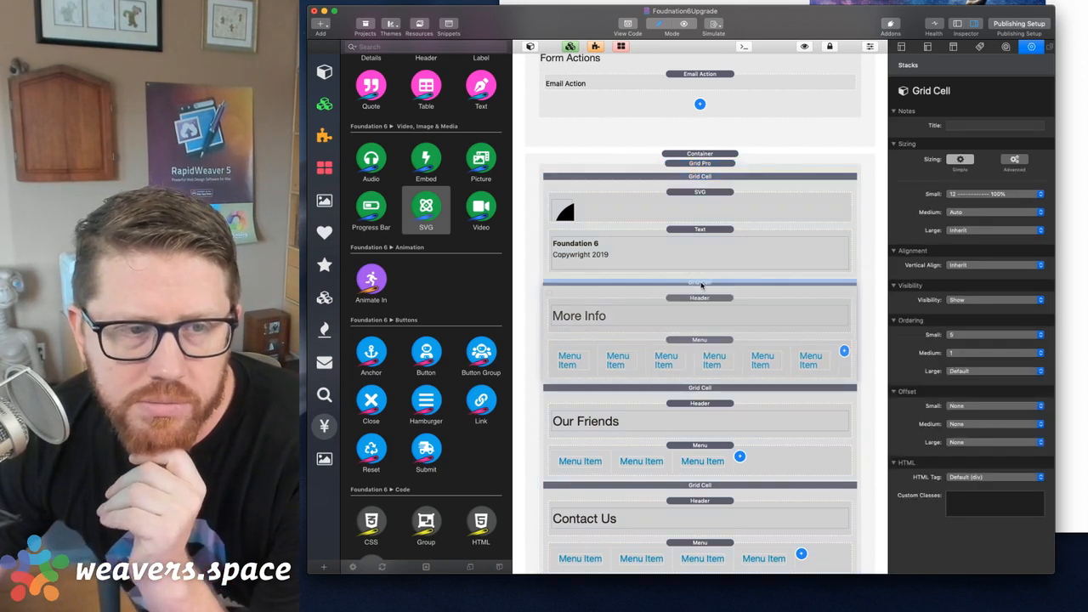
{"action": "left_click", "coordinate": [709, 393]}
{"action": "left_click", "coordinate": [712, 488]}
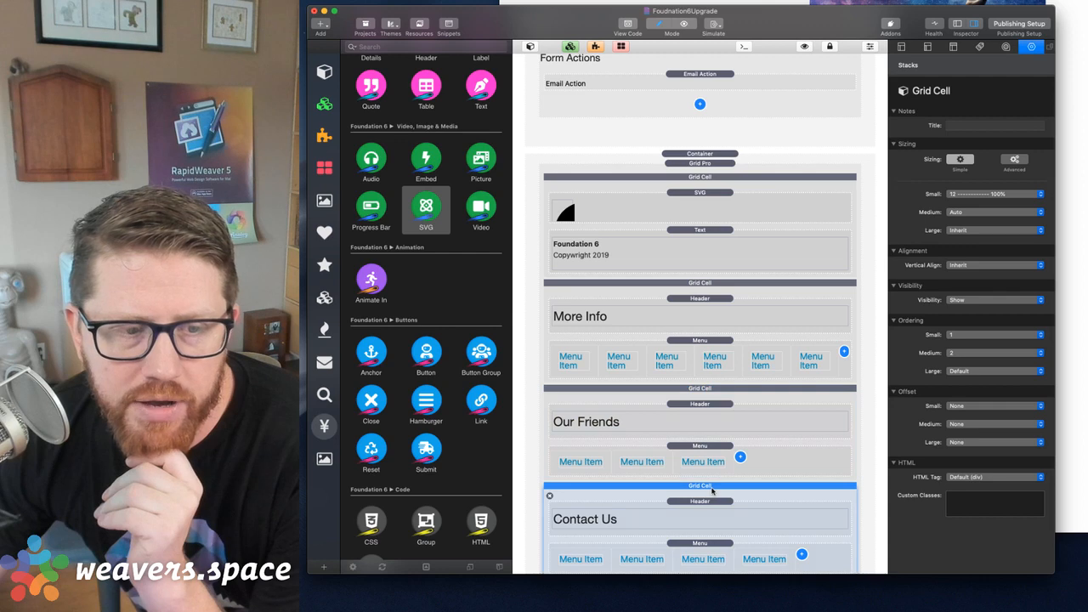
{"action": "left_click", "coordinate": [711, 175]}
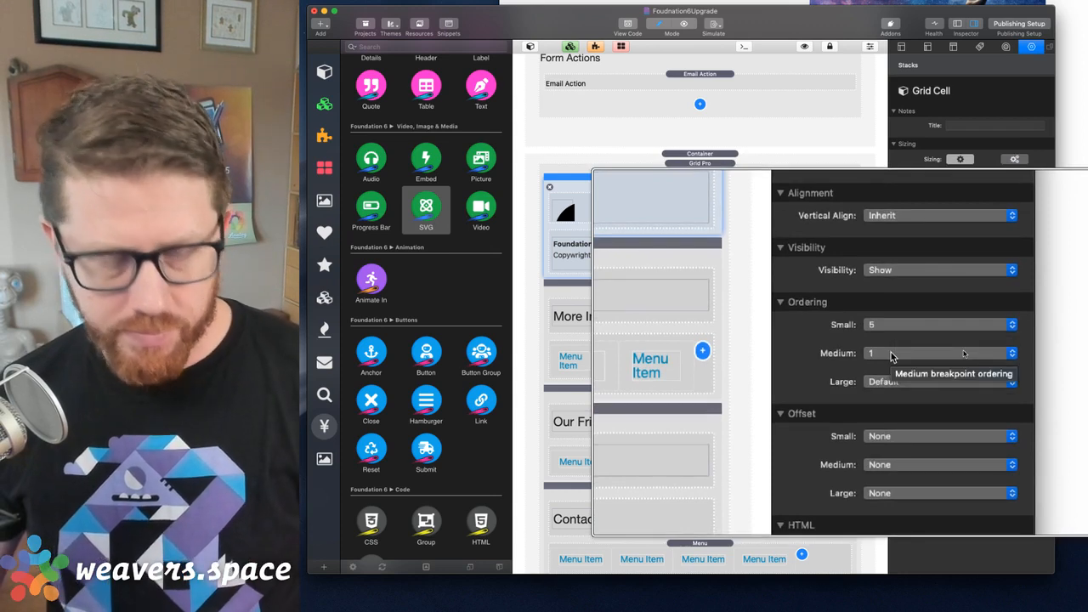
{"action": "left_click", "coordinate": [749, 284]}
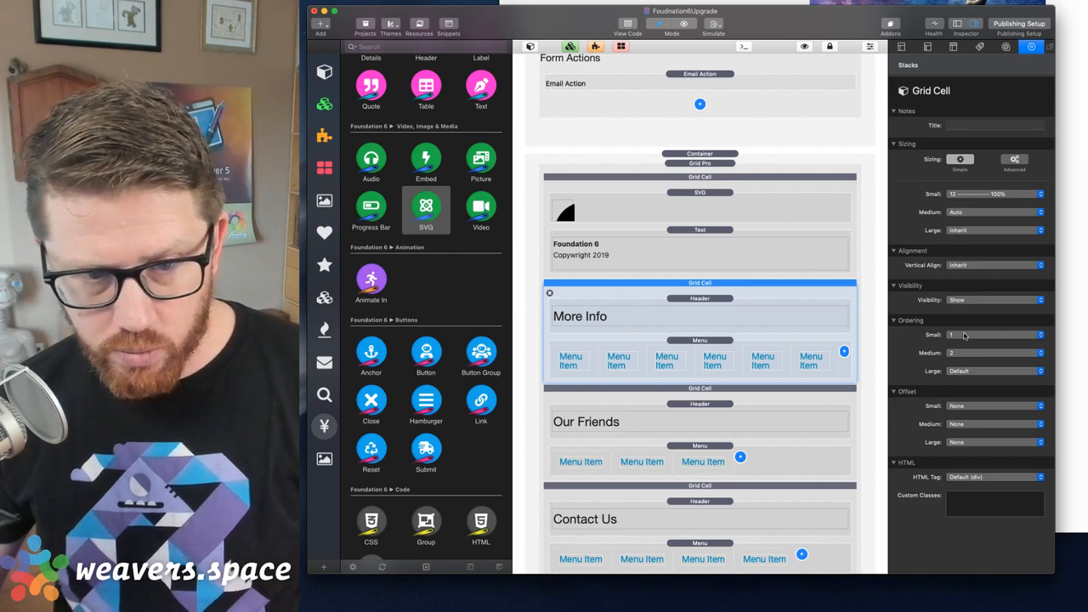
{"action": "left_click", "coordinate": [787, 413]}
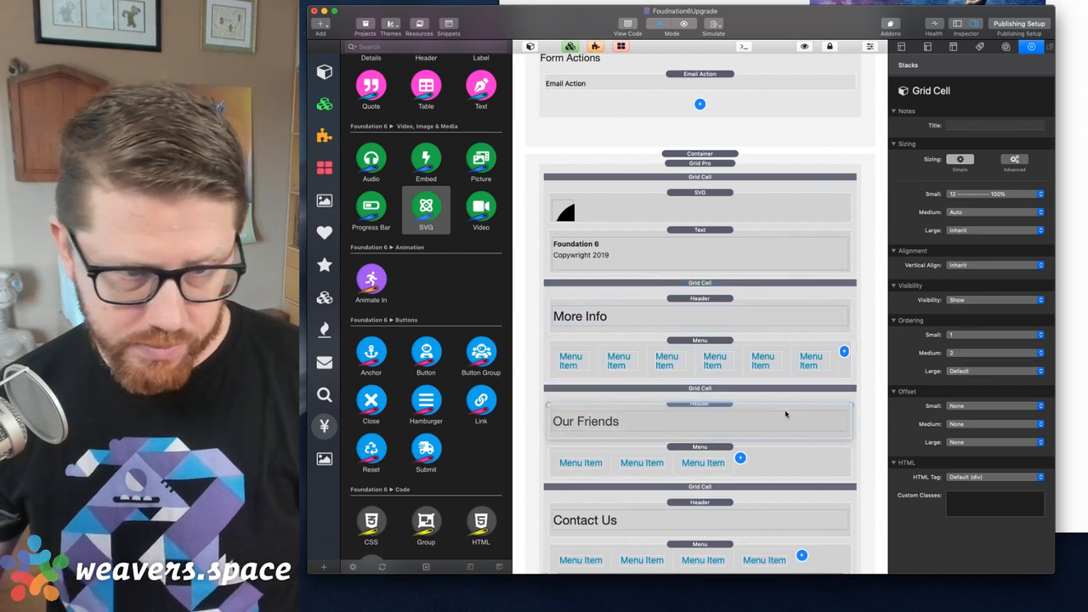
{"action": "left_click", "coordinate": [766, 396]}
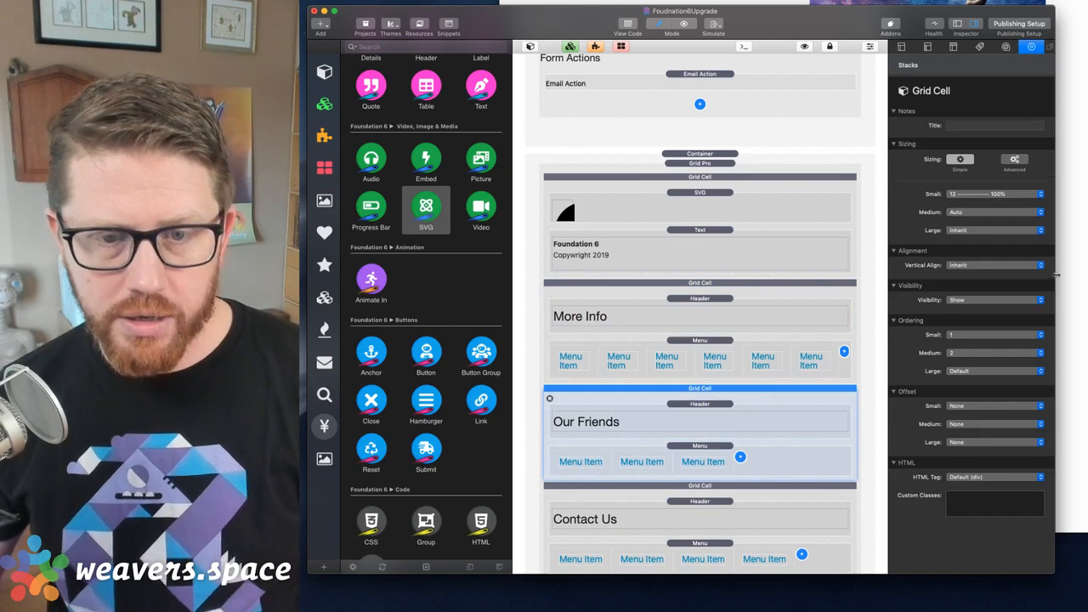
- Narrow the browser preview to check how the footer columns are ordered at small width, and return to the page editor
{"action": "left_click", "coordinate": [1069, 258]}
{"action": "left_click_drag", "start_coordinate": [1084, 252], "coordinate": [756, 249]}
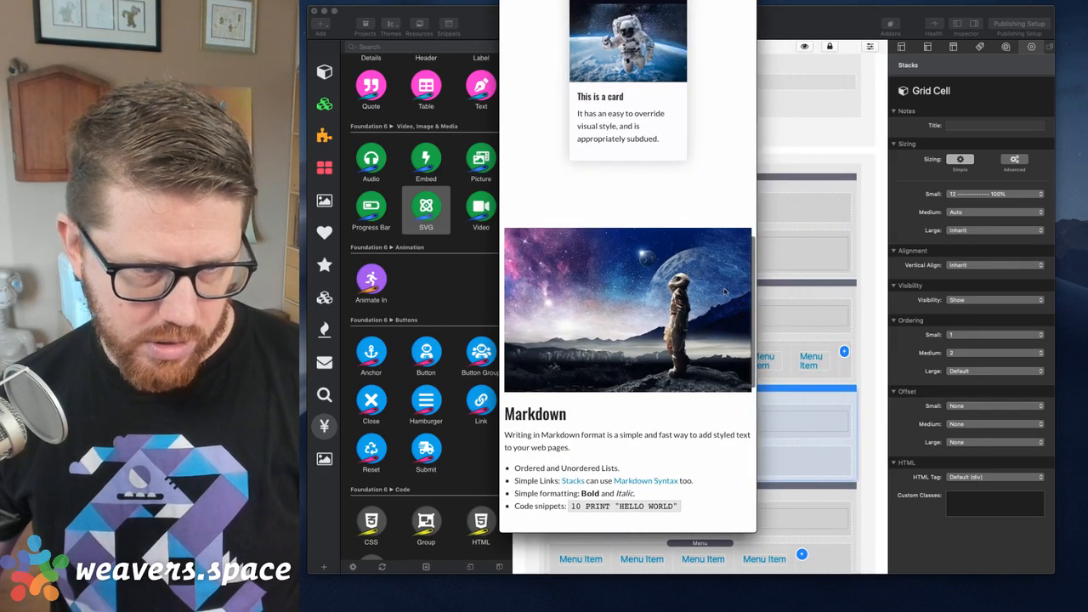
{"action": "scroll", "coordinate": [724, 291], "scroll_direction": "down", "scroll_amount": 10}
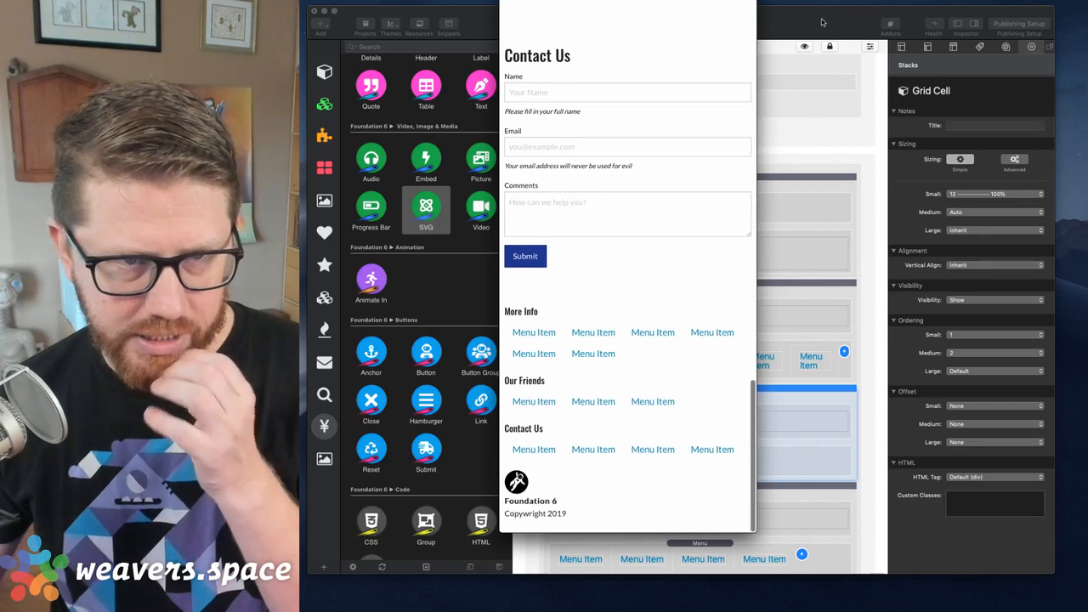
{"action": "left_click", "coordinate": [821, 22]}
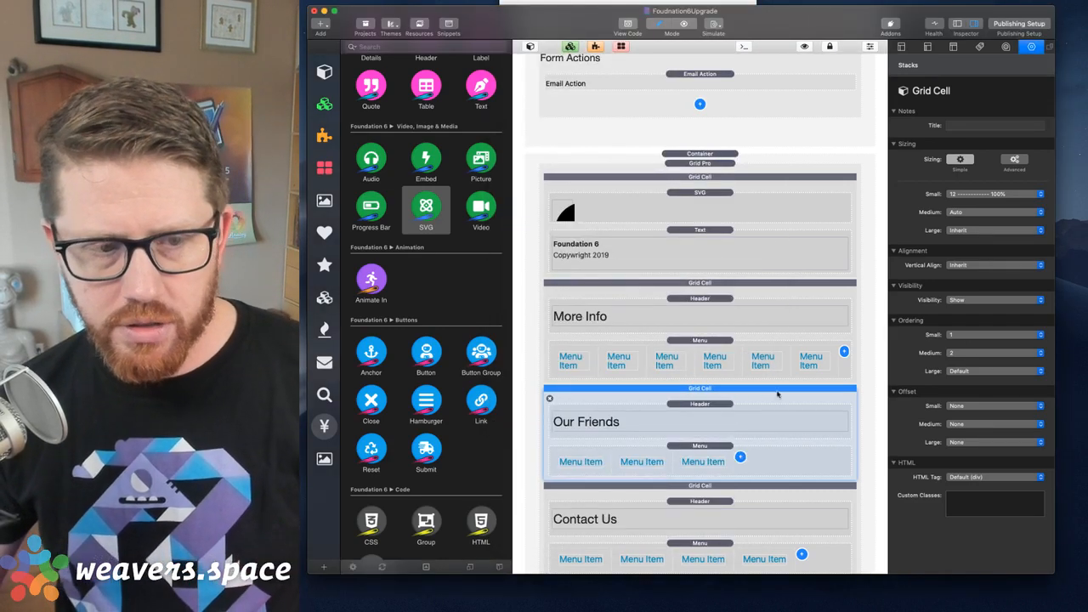
- Set the Small and Medium Ordering of the More Info Grid Cell to Default
{"action": "left_click", "coordinate": [713, 179]}
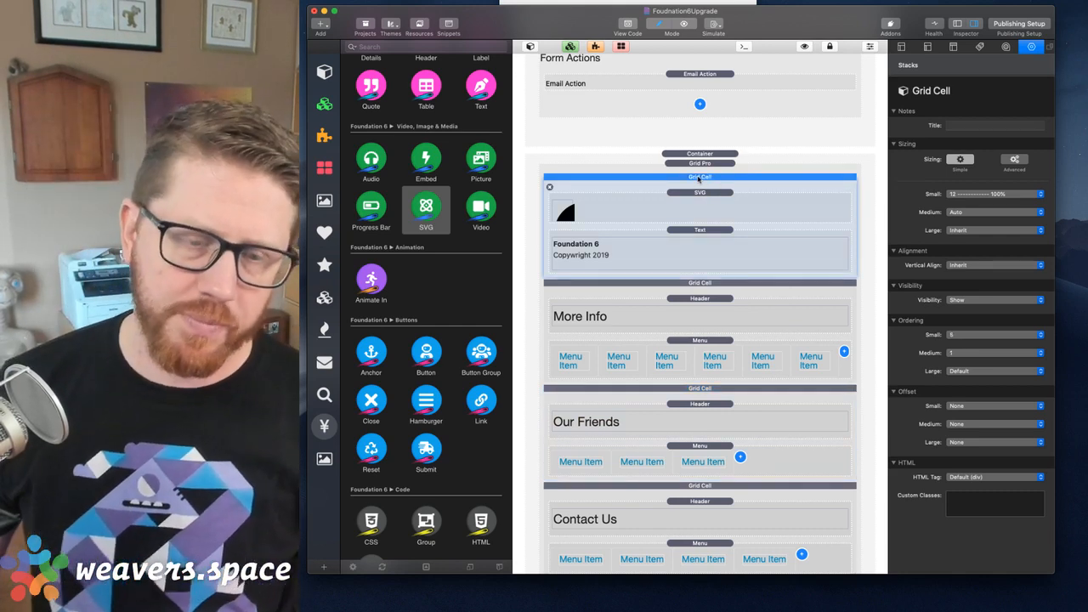
{"action": "left_click", "coordinate": [741, 282]}
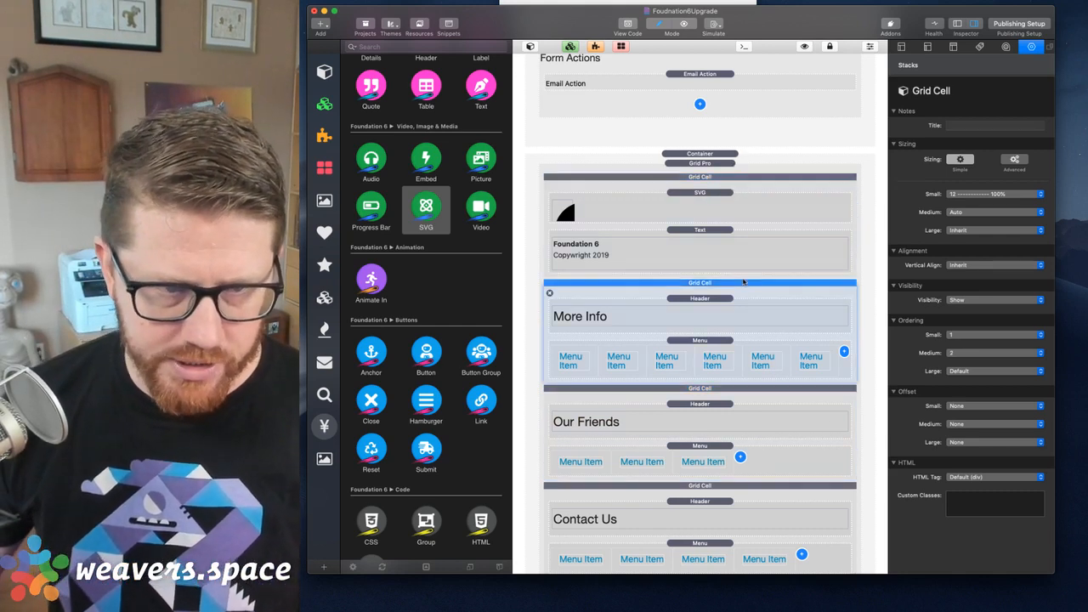
{"action": "left_click", "coordinate": [987, 335]}
{"action": "left_click", "coordinate": [974, 327]}
{"action": "left_click", "coordinate": [961, 353]}
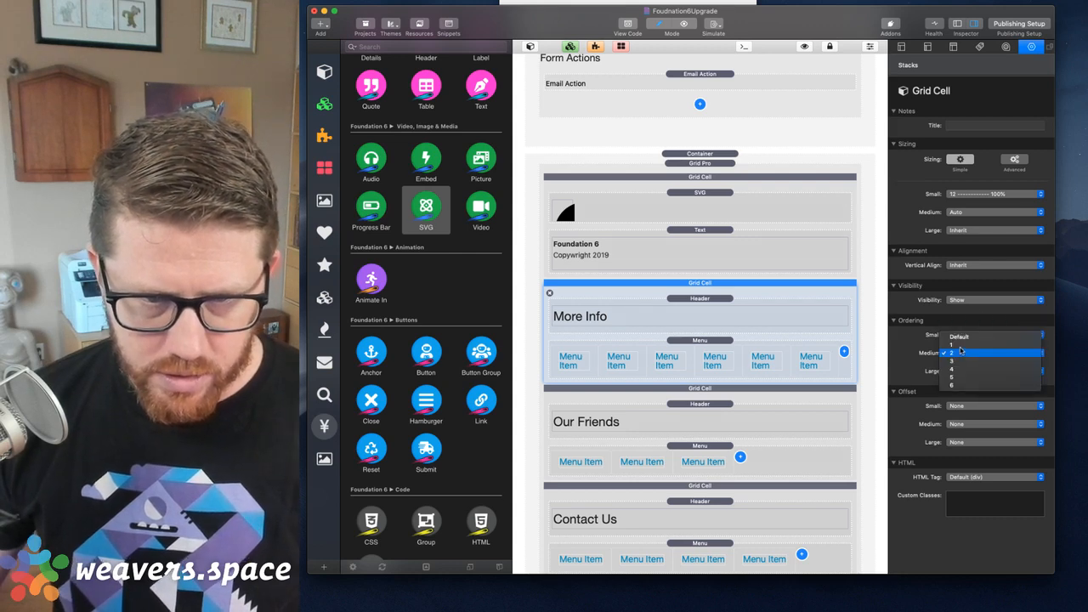
{"action": "left_click", "coordinate": [958, 336]}
- Set the Small and Medium Ordering of the Our Friends Grid Cell to Default
{"action": "left_click", "coordinate": [790, 406]}
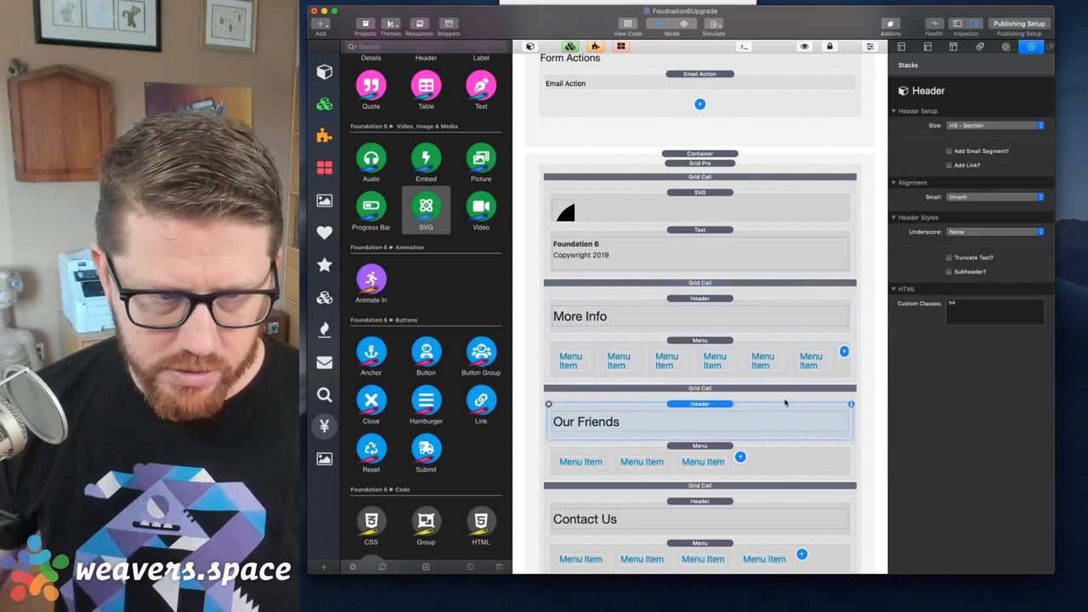
{"action": "left_click", "coordinate": [786, 389]}
{"action": "left_click", "coordinate": [969, 337]}
{"action": "left_click", "coordinate": [967, 327]}
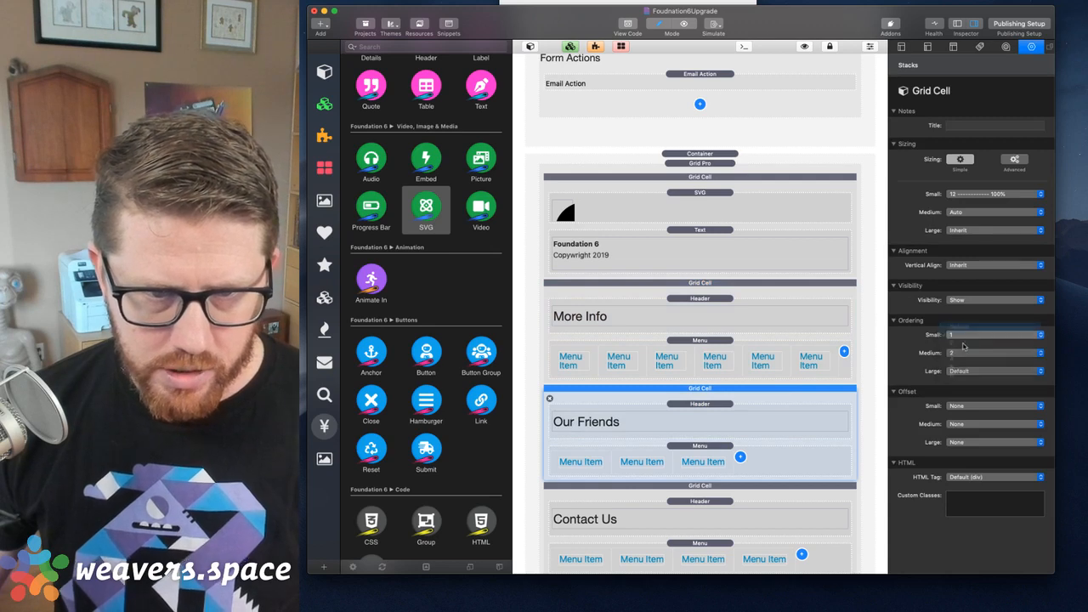
{"action": "left_click", "coordinate": [961, 353]}
{"action": "left_click", "coordinate": [959, 336]}
- Set the Small and Medium Ordering of the Contact Us Grid Cell to Default
{"action": "left_click", "coordinate": [774, 488]}
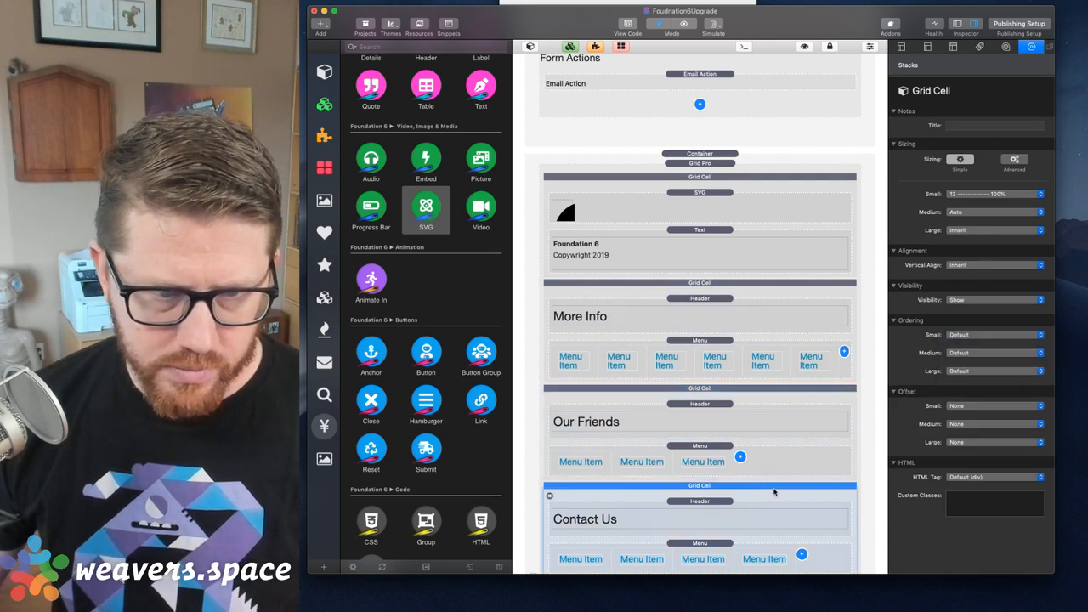
{"action": "left_click", "coordinate": [963, 355]}
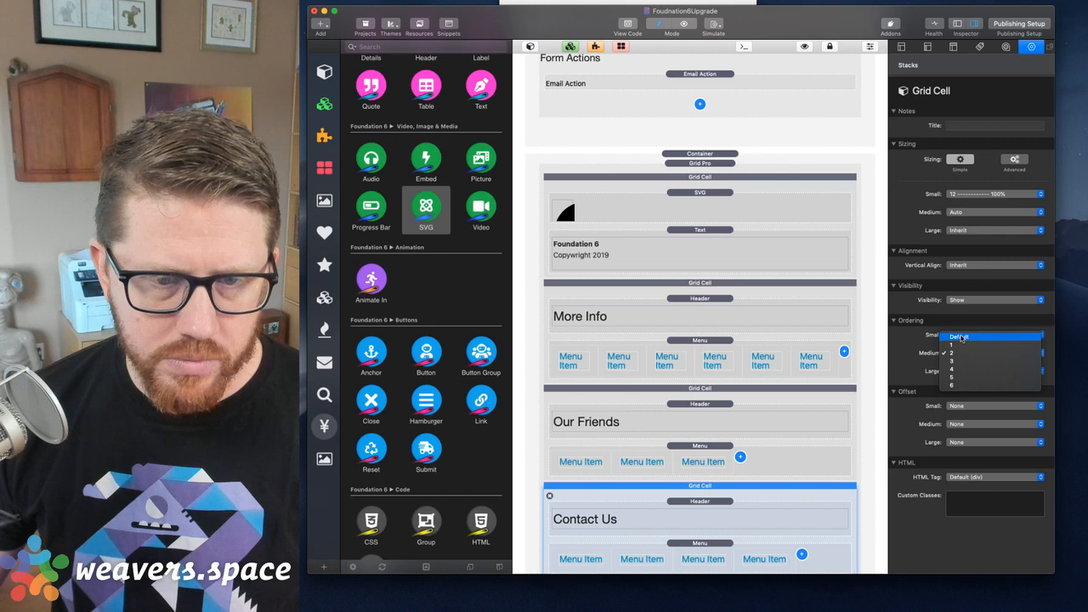
{"action": "left_click", "coordinate": [962, 338]}
{"action": "left_click", "coordinate": [959, 336]}
{"action": "left_click", "coordinate": [959, 328]}
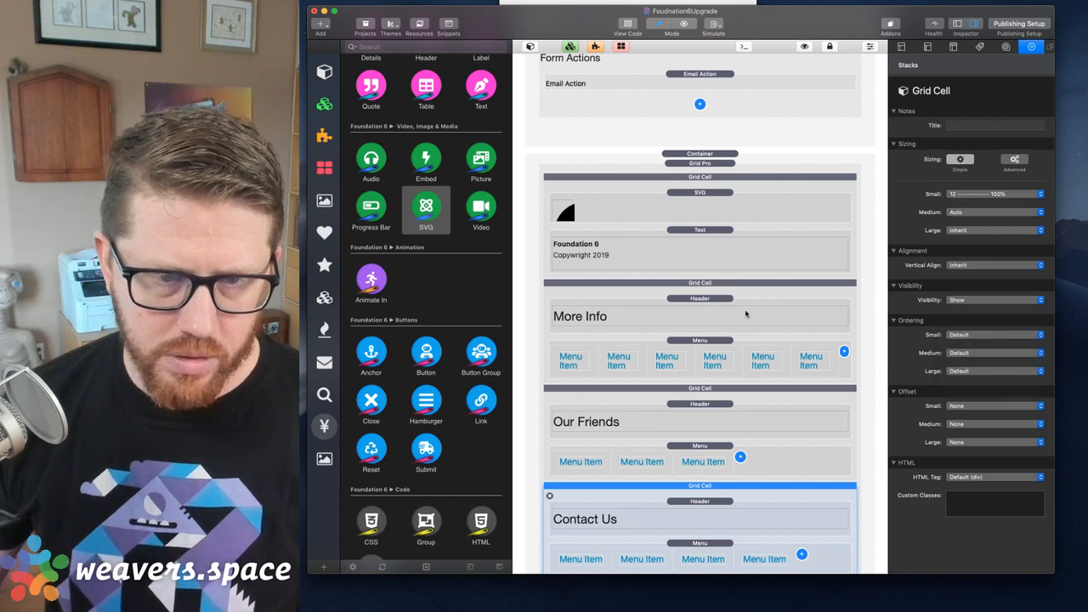
- Refresh the browser preview and compare the footer's column order at narrow and wide widths
{"action": "key", "text": "super+r"}
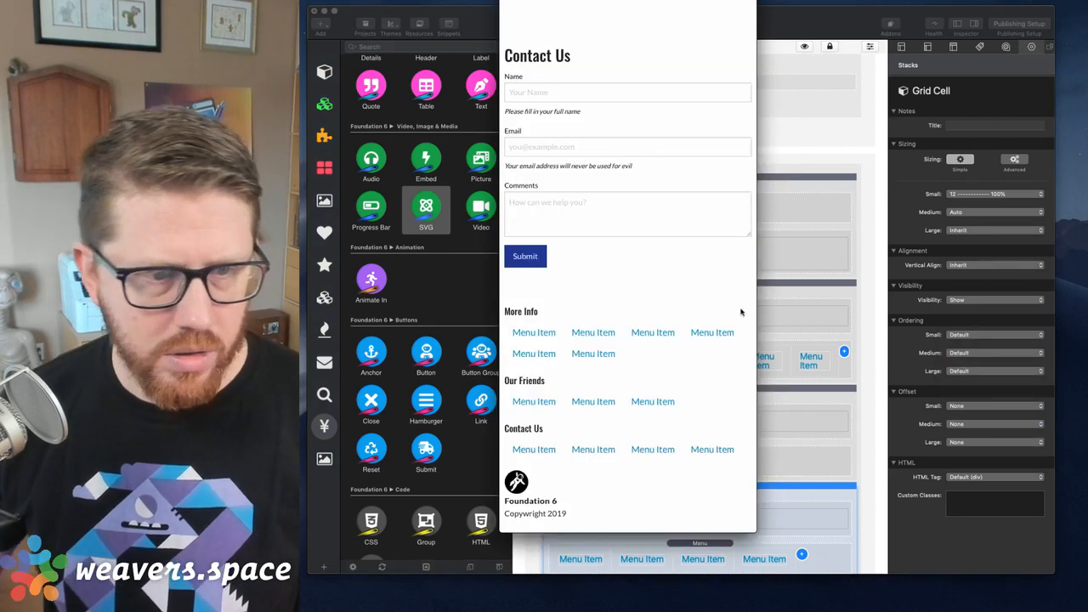
{"action": "scroll", "coordinate": [741, 284], "scroll_direction": "up", "scroll_amount": 1}
{"action": "mouse_move", "coordinate": [756, 283]}
{"action": "left_mouse_down"}
{"action": "mouse_move", "coordinate": [894, 260]}
{"action": "mouse_move", "coordinate": [1087, 255]}
{"action": "mouse_move", "coordinate": [753, 272]}
{"action": "left_mouse_up"}
{"action": "scroll", "coordinate": [647, 273], "scroll_direction": "down", "scroll_amount": 10}
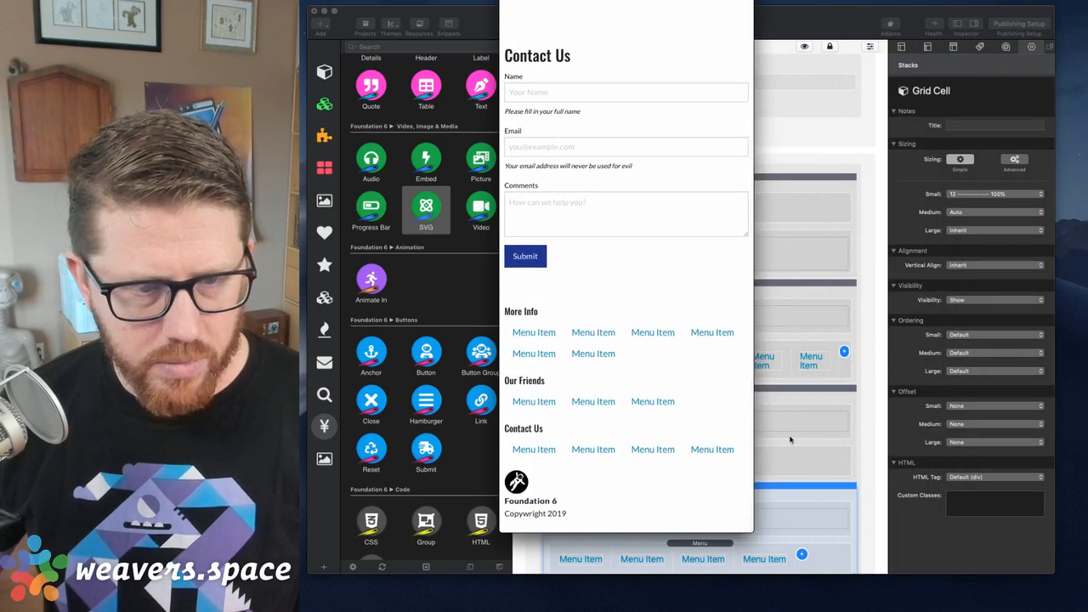
{"action": "left_click_drag", "start_coordinate": [753, 343], "coordinate": [921, 317]}
{"action": "scroll", "coordinate": [842, 347], "scroll_direction": "down", "scroll_amount": 1}
{"action": "left_click", "coordinate": [897, 541]}
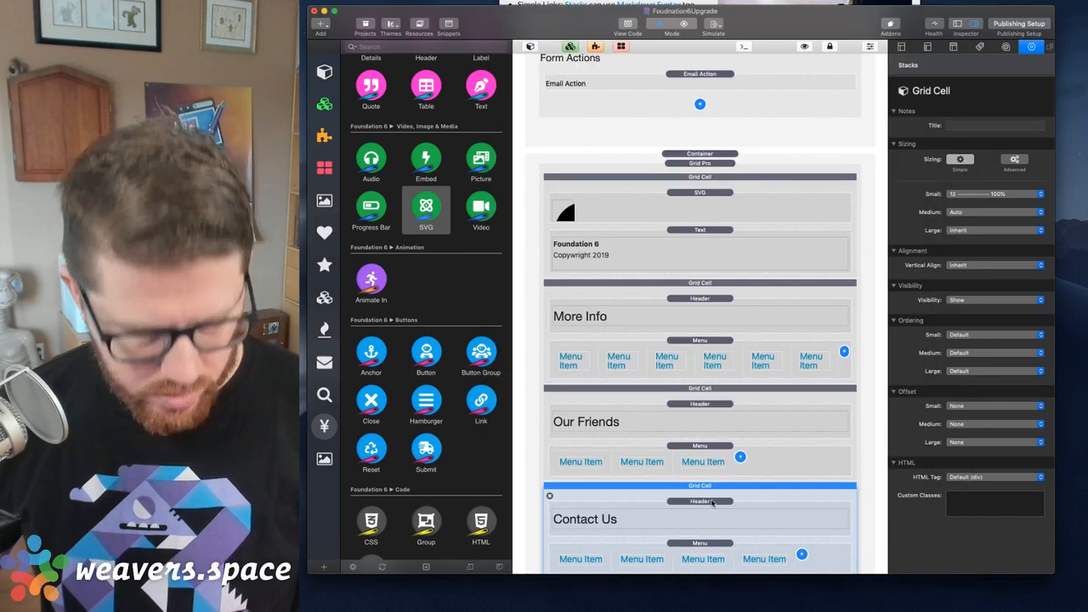
- Undo the Default Ordering changes on the three menu Grid Cells, keeping the Grid Pro stack inside the footer Container
{"action": "key", "text": "Up"}
{"action": "key", "text": "Up"}
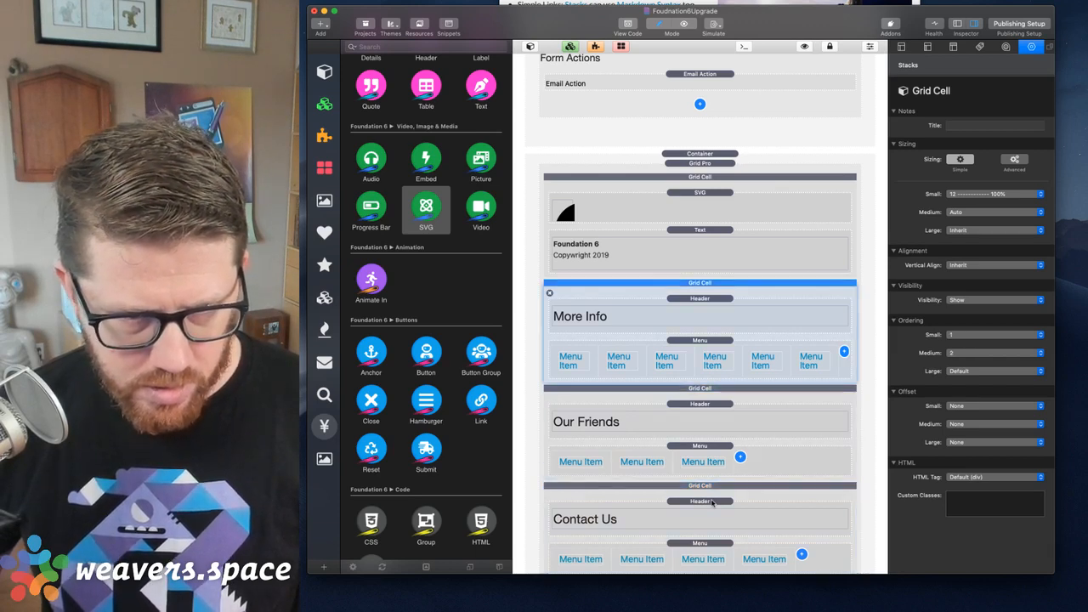
{"action": "key", "text": "super+z"}
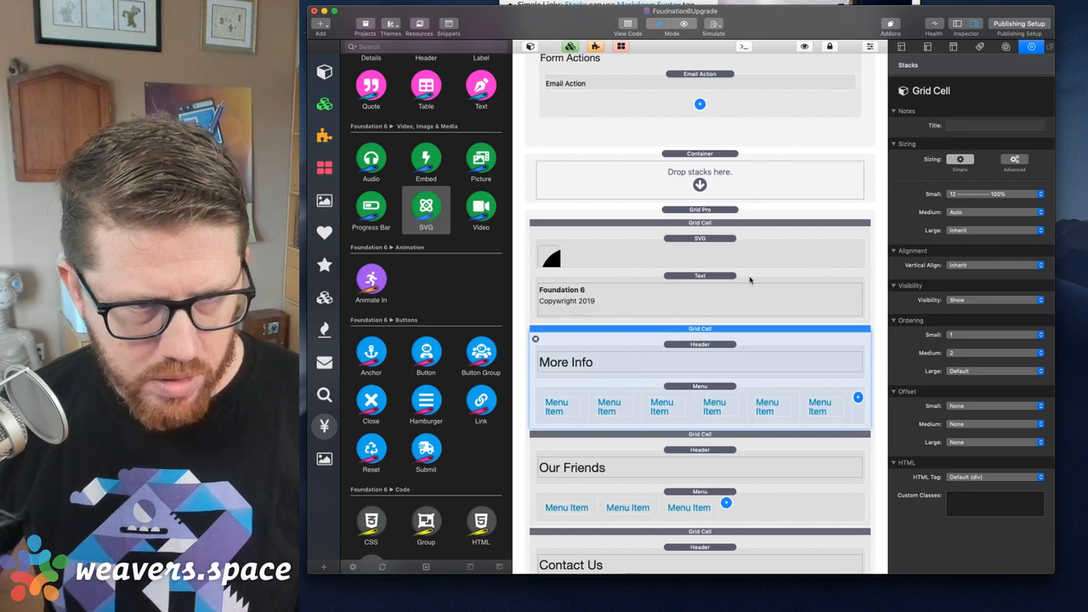
{"action": "key", "text": "super+shift+z"}
- Refresh the browser preview and recheck the footer's column order at wide and narrow widths
{"action": "key", "text": "super+Tab"}
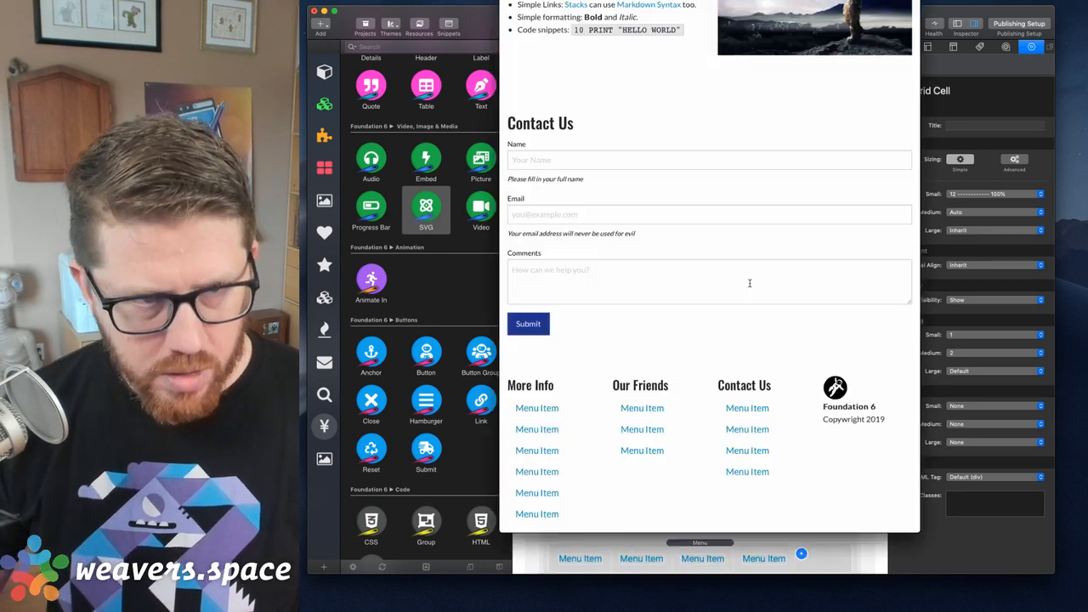
{"action": "key", "text": "super+r"}
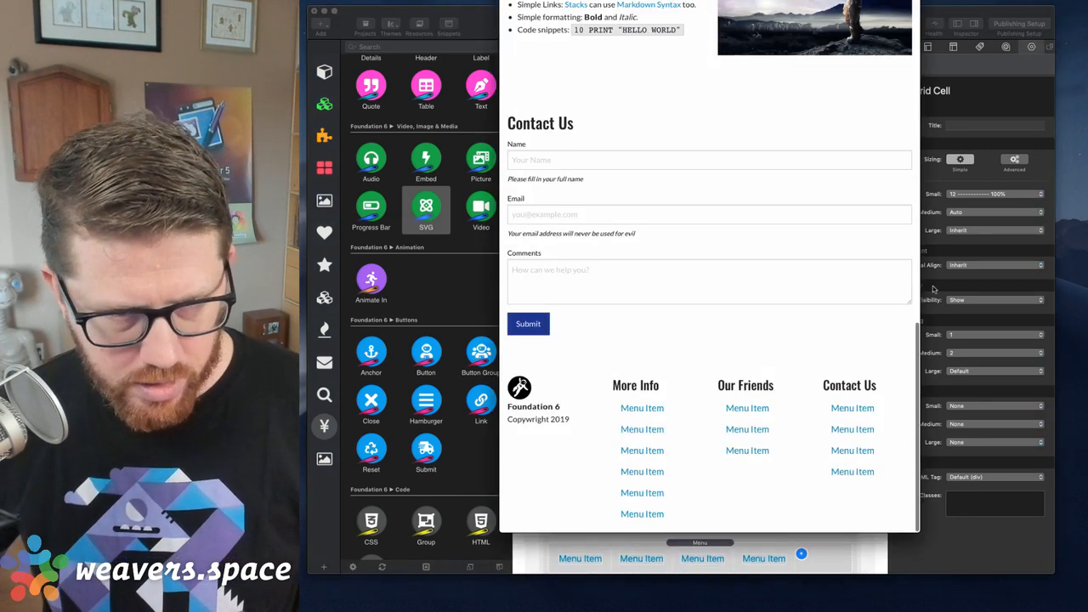
{"action": "left_click_drag", "start_coordinate": [920, 292], "coordinate": [612, 315]}
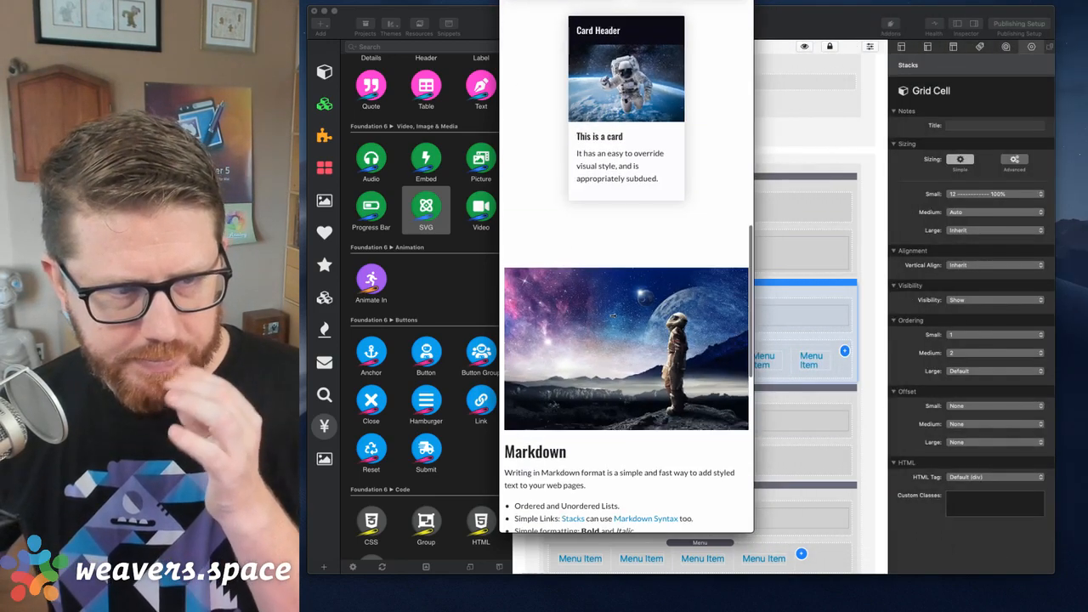
- Review the Small and Medium Ordering options of the logo and More Info Grid Cells, and the Grid Pro stack's settings
{"action": "key", "text": "super+Tab"}
{"action": "left_click", "coordinate": [775, 176]}
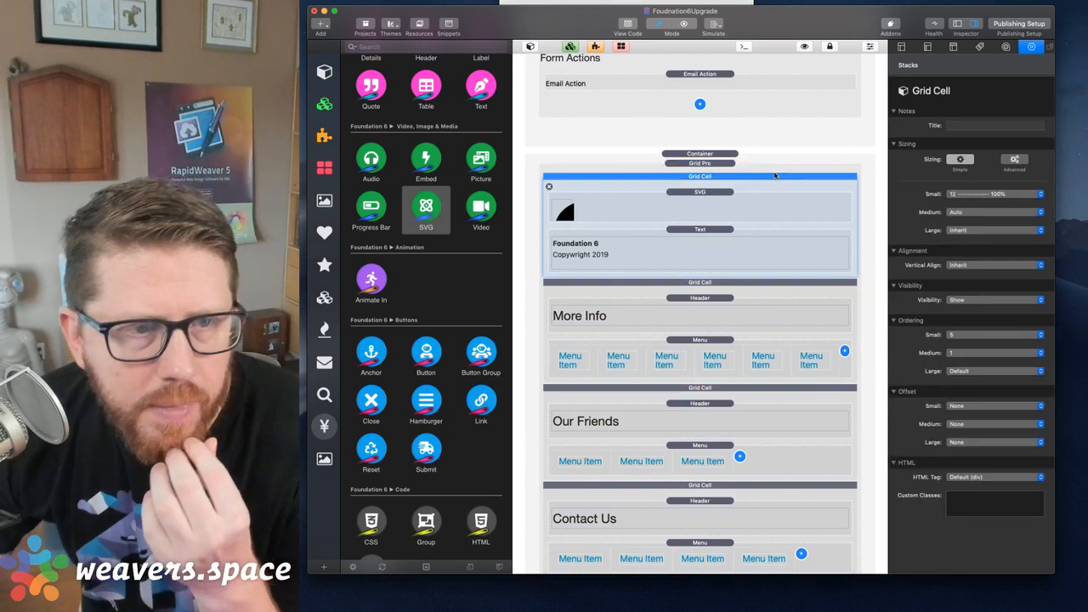
{"action": "left_click", "coordinate": [964, 335]}
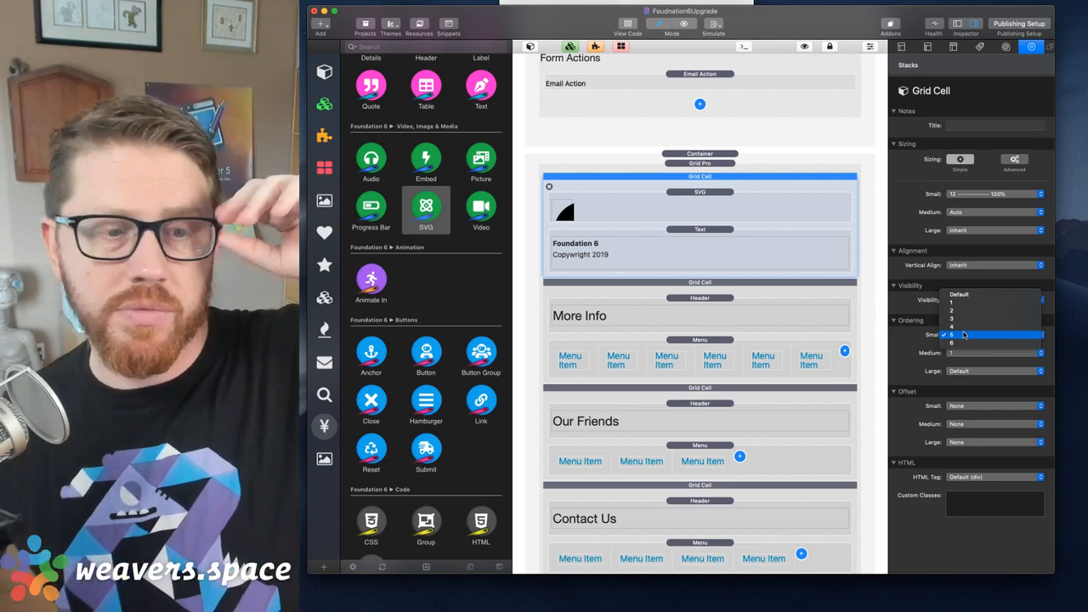
{"action": "left_click", "coordinate": [929, 351]}
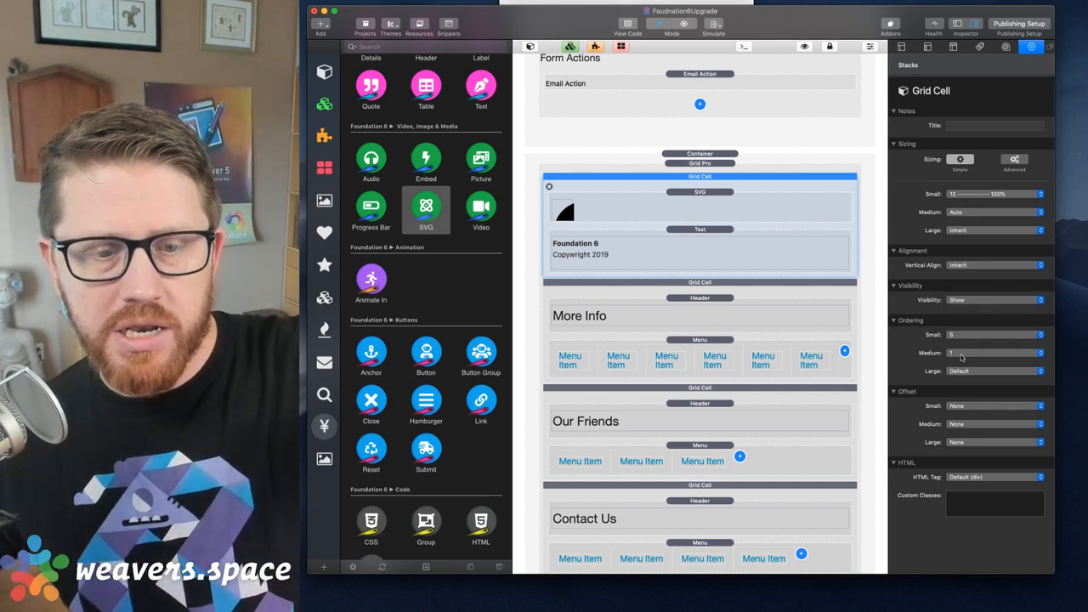
{"action": "left_click", "coordinate": [961, 352]}
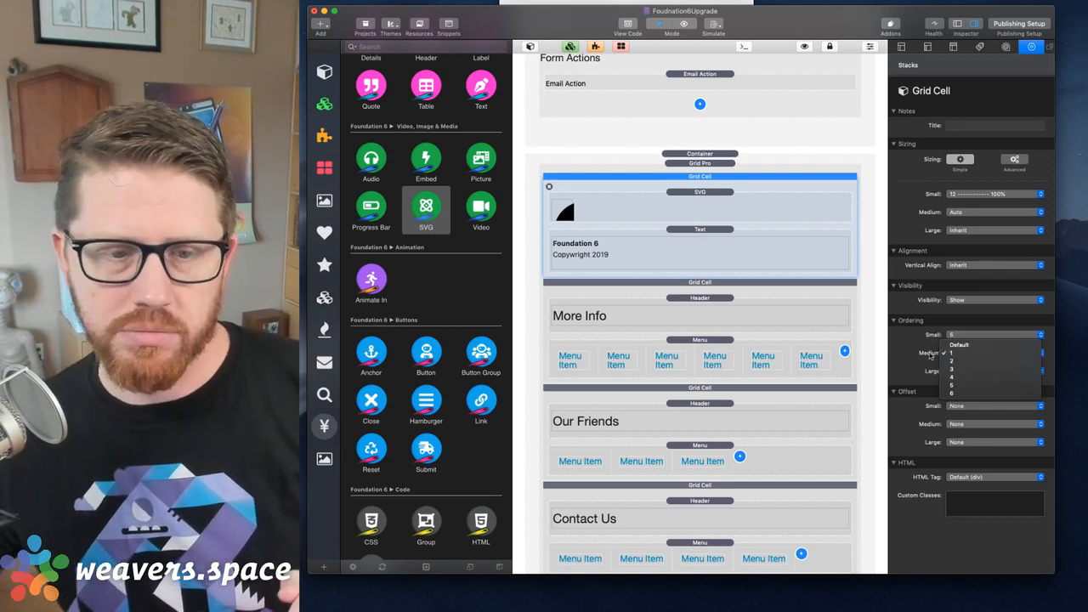
{"action": "left_click", "coordinate": [704, 291]}
{"action": "left_click", "coordinate": [703, 287]}
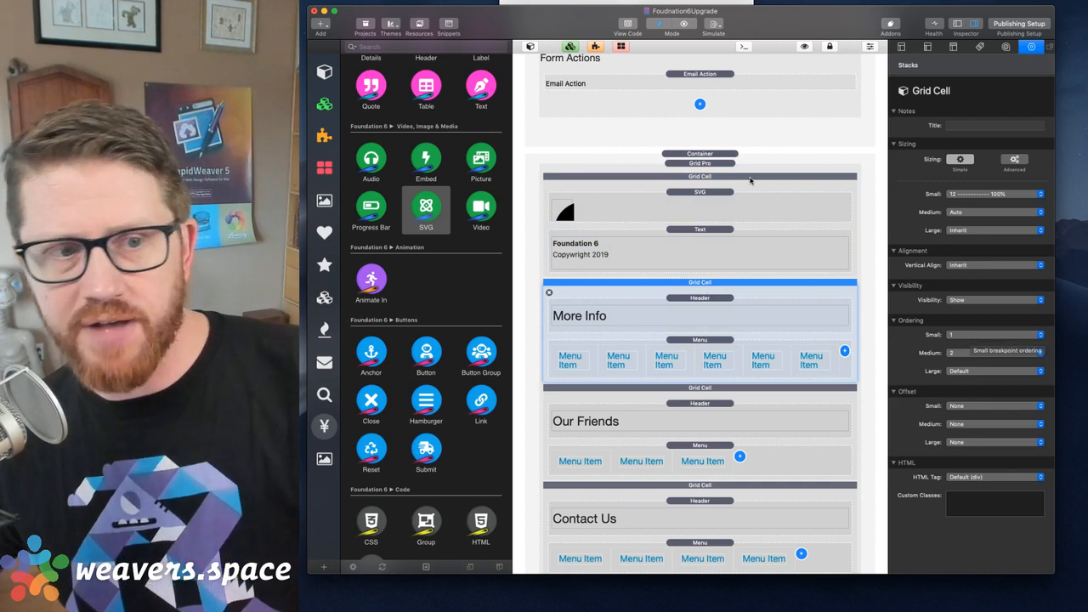
{"action": "left_click", "coordinate": [750, 177]}
{"action": "left_click", "coordinate": [734, 292]}
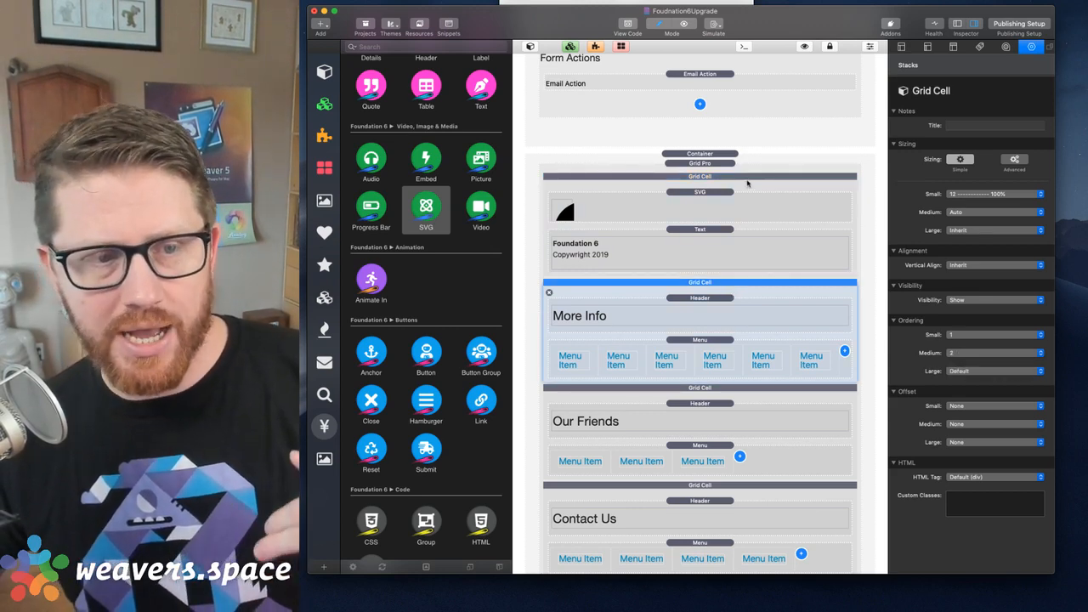
{"action": "left_click", "coordinate": [736, 178]}
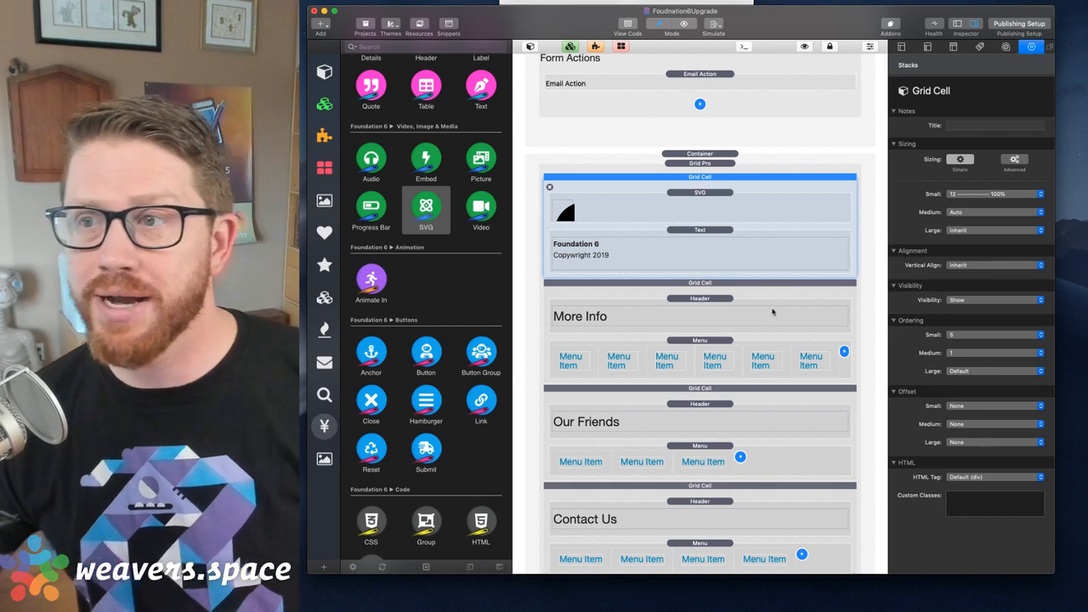
{"action": "scroll", "coordinate": [771, 308], "scroll_direction": "down", "scroll_amount": 1}
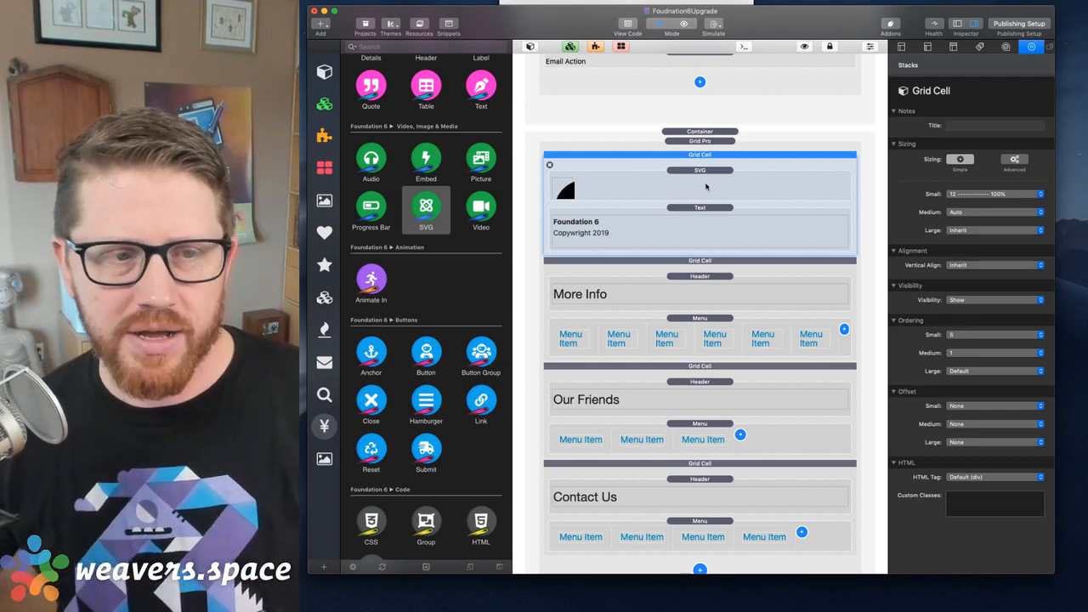
{"action": "left_click", "coordinate": [709, 141]}
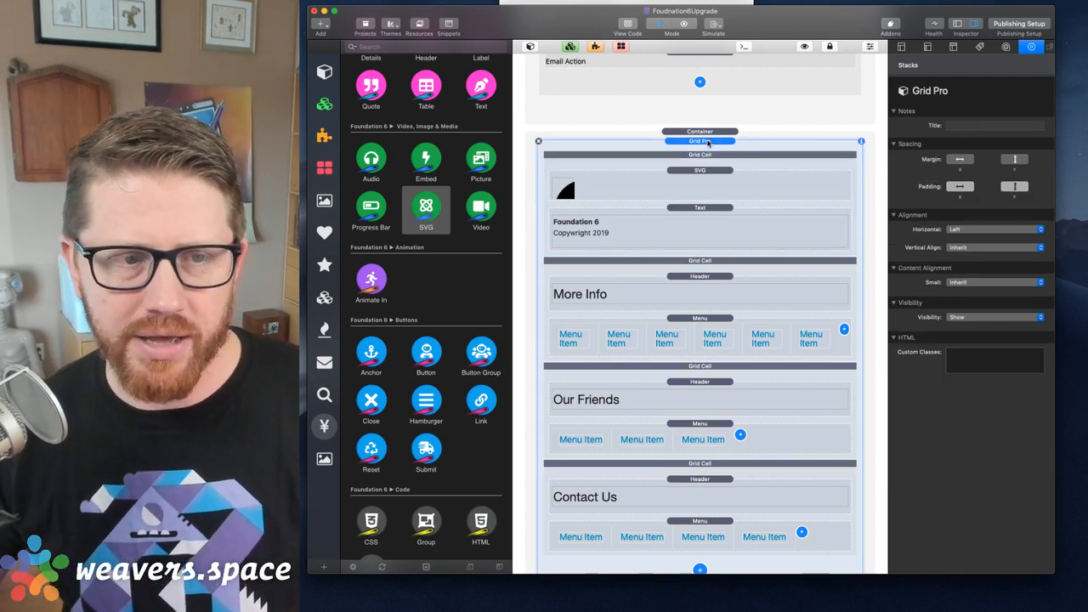
- Preview the whole page, reviewing the banner, cards, Markdown sections, contact form and footer layout, and return to editing
{"action": "left_click", "coordinate": [709, 155]}
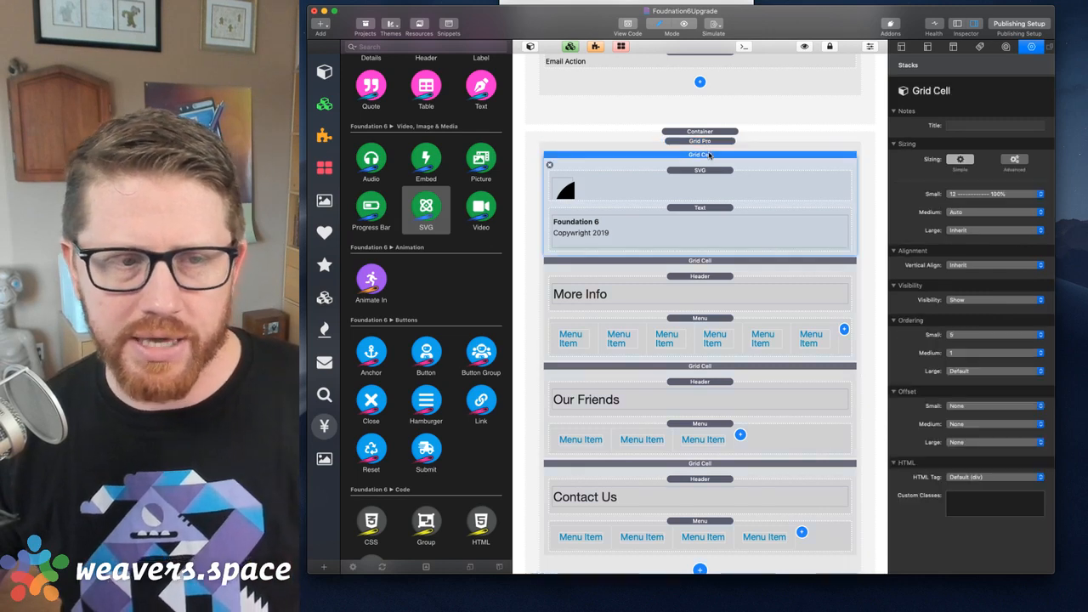
{"action": "left_click", "coordinate": [706, 142]}
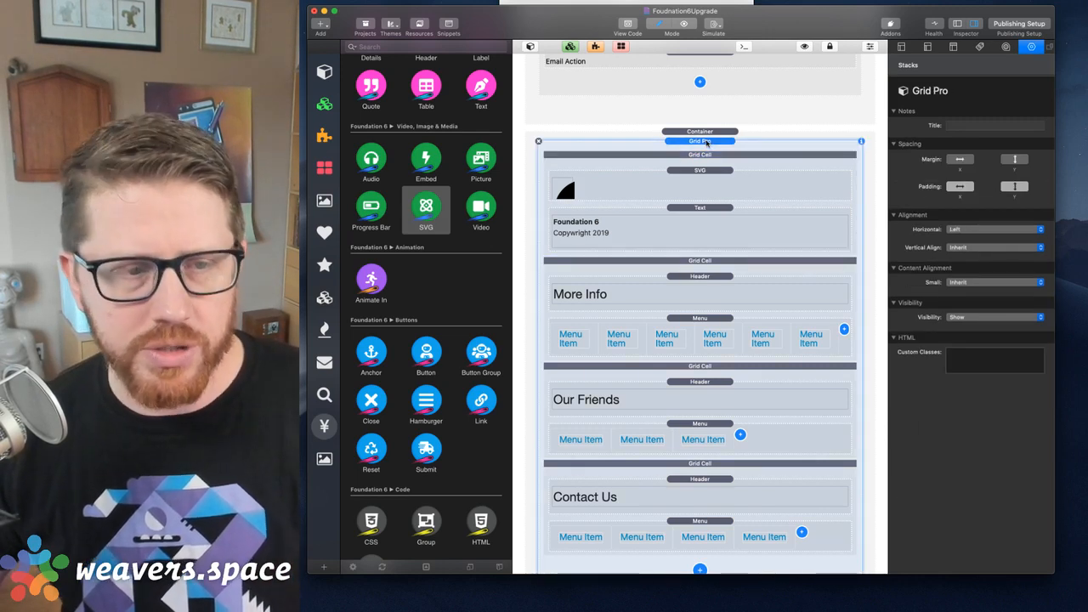
{"action": "scroll", "coordinate": [707, 143], "scroll_direction": "up", "scroll_amount": 1}
{"action": "key", "text": "super+r"}
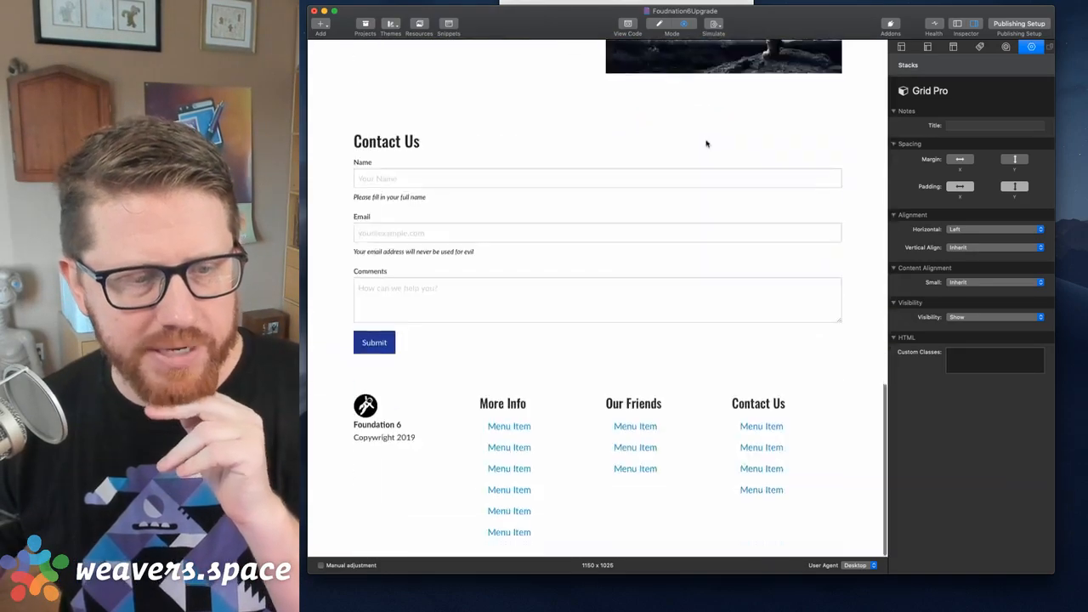
{"action": "scroll", "coordinate": [706, 143], "scroll_direction": "up", "scroll_amount": 6}
{"action": "scroll", "coordinate": [707, 143], "scroll_direction": "down", "scroll_amount": 6}
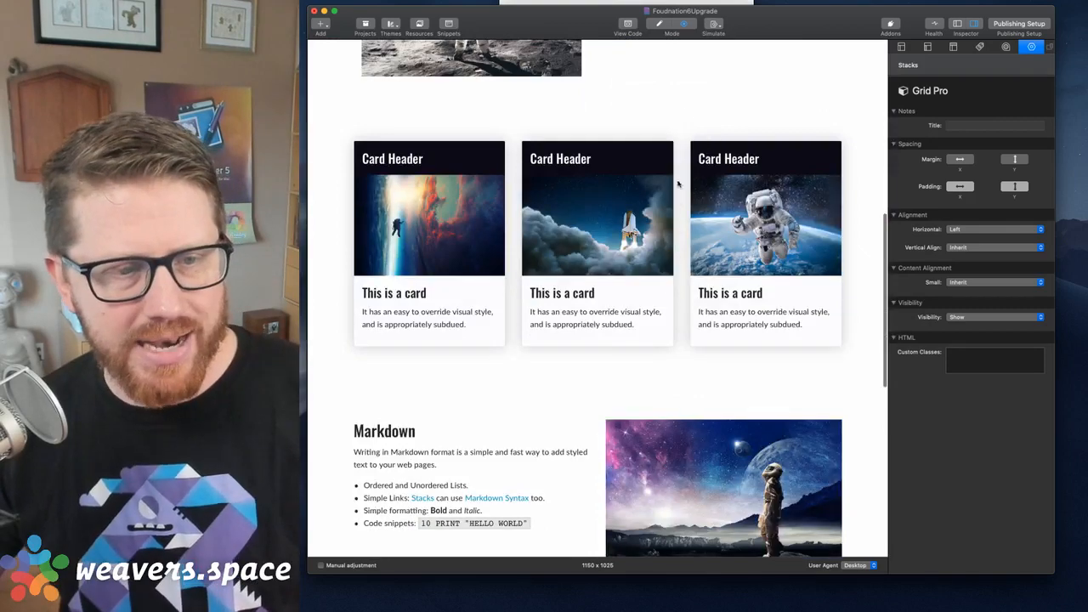
{"action": "scroll", "coordinate": [694, 335], "scroll_direction": "down", "scroll_amount": 2}
{"action": "scroll", "coordinate": [693, 335], "scroll_direction": "down", "scroll_amount": 4}
{"action": "scroll", "coordinate": [694, 338], "scroll_direction": "up", "scroll_amount": 10}
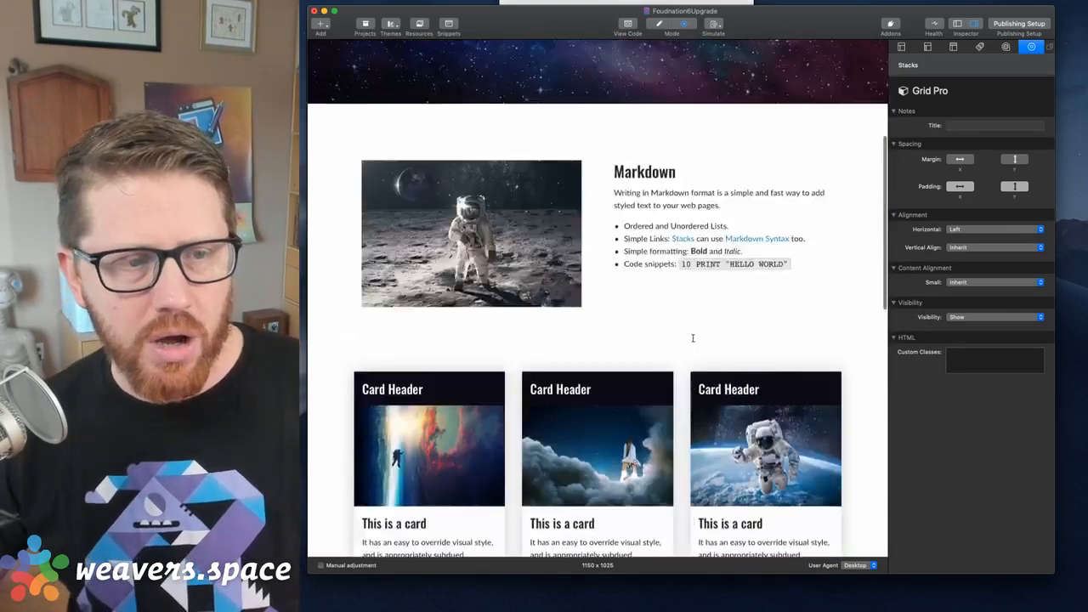
{"action": "scroll", "coordinate": [693, 335], "scroll_direction": "down", "scroll_amount": 6}
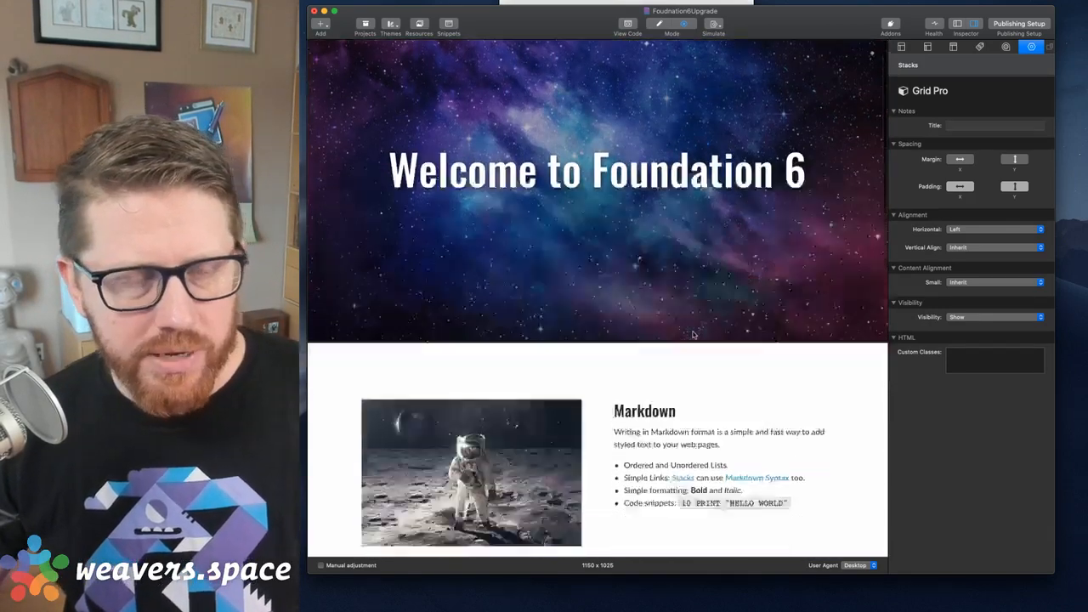
{"action": "scroll", "coordinate": [530, 245], "scroll_direction": "down", "scroll_amount": 5}
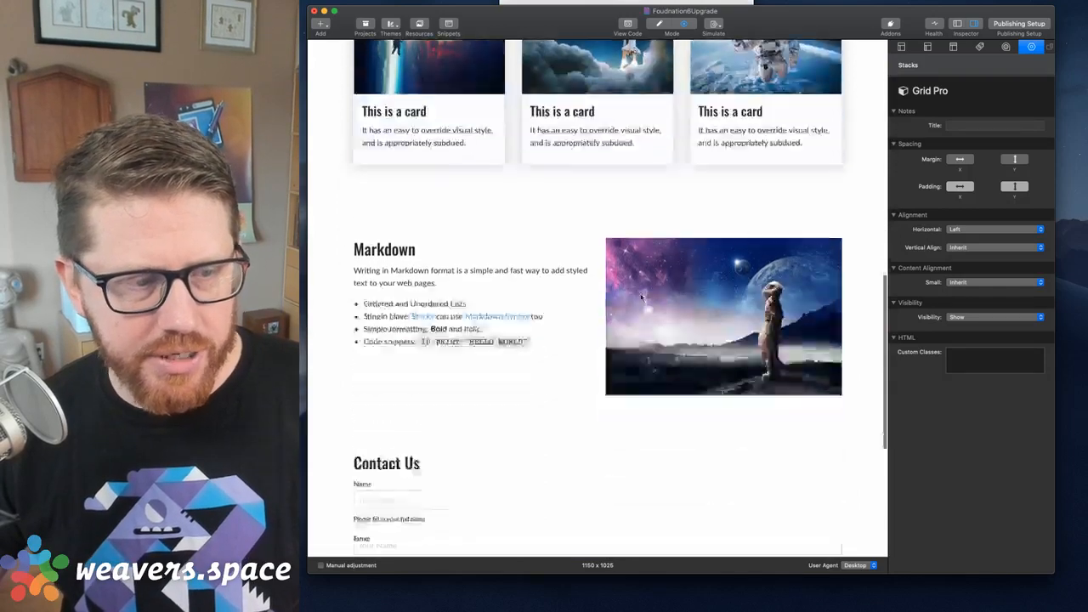
{"action": "scroll", "coordinate": [619, 285], "scroll_direction": "up", "scroll_amount": 6}
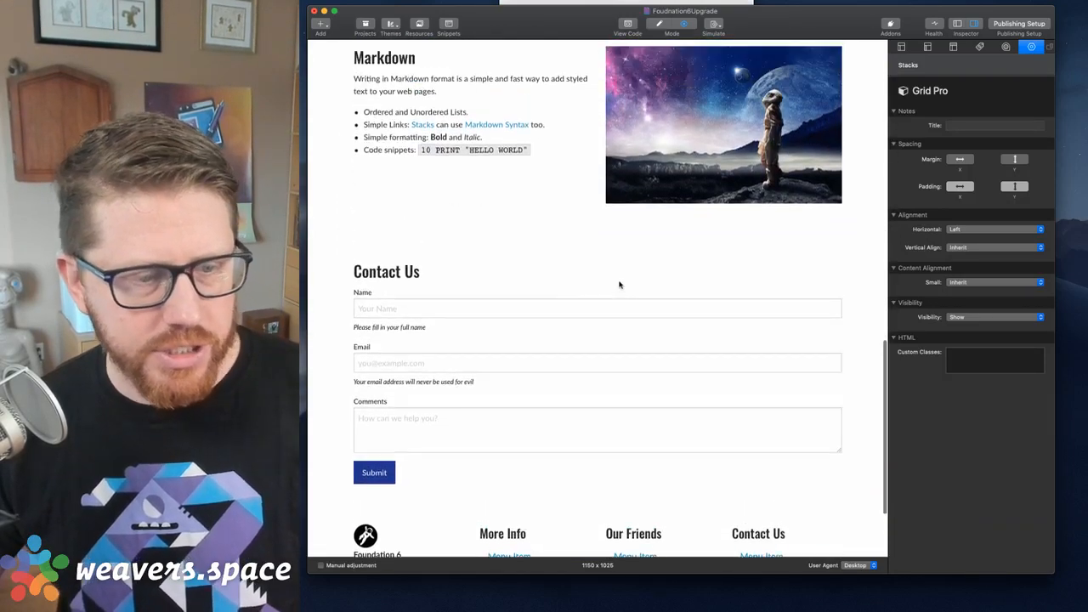
{"action": "key", "text": "super+e"}
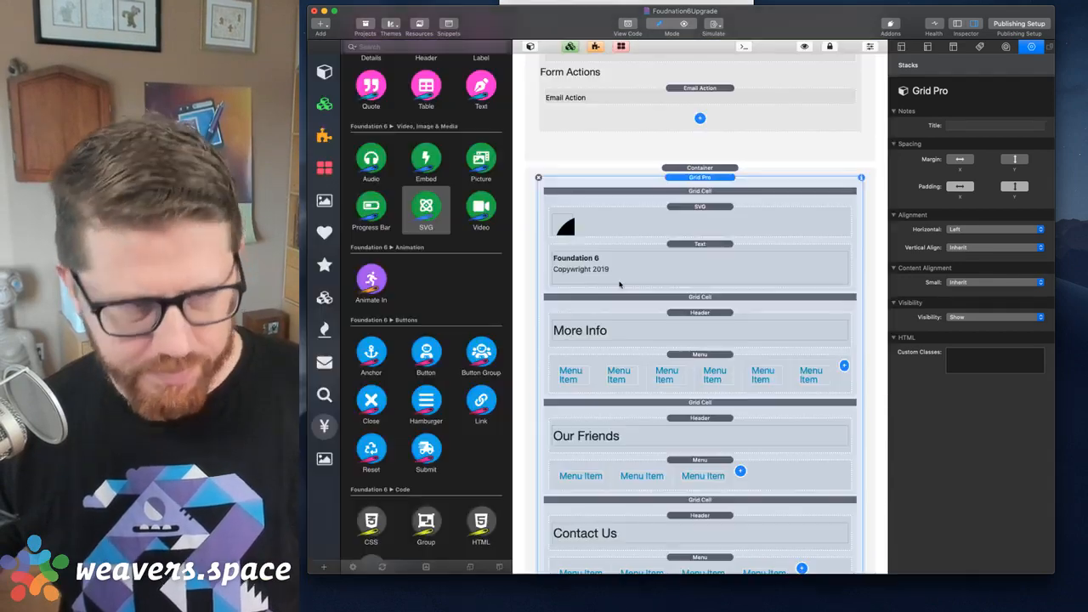
- Open the Welcome to Foundation 6 page and copy the section-color Background swatch from its Site Styles
{"action": "scroll", "coordinate": [649, 205], "scroll_direction": "up", "scroll_amount": 10}
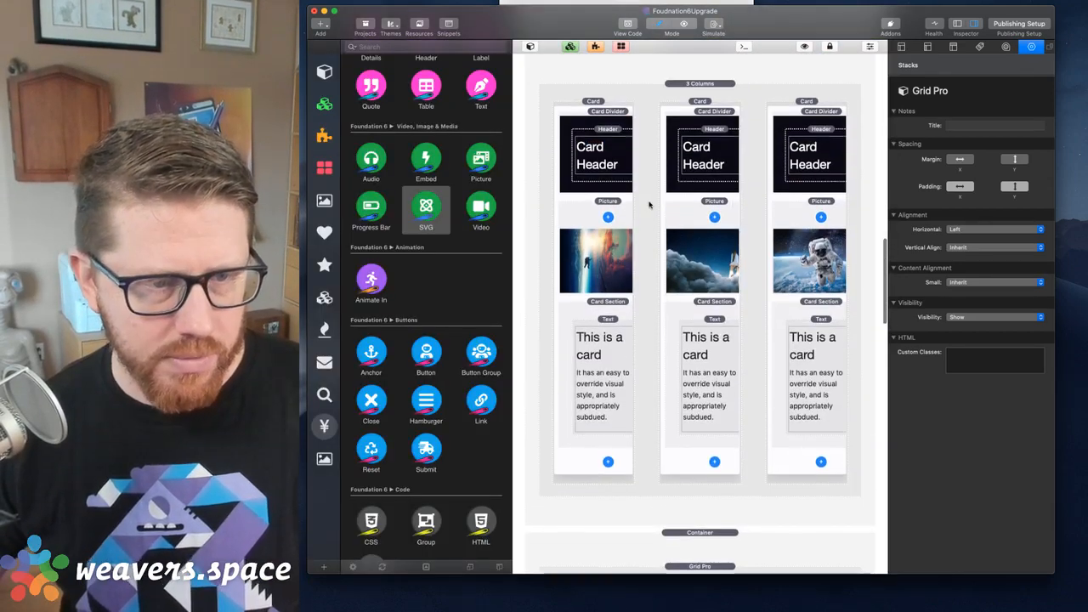
{"action": "left_click", "coordinate": [960, 23]}
{"action": "left_click", "coordinate": [346, 58]}
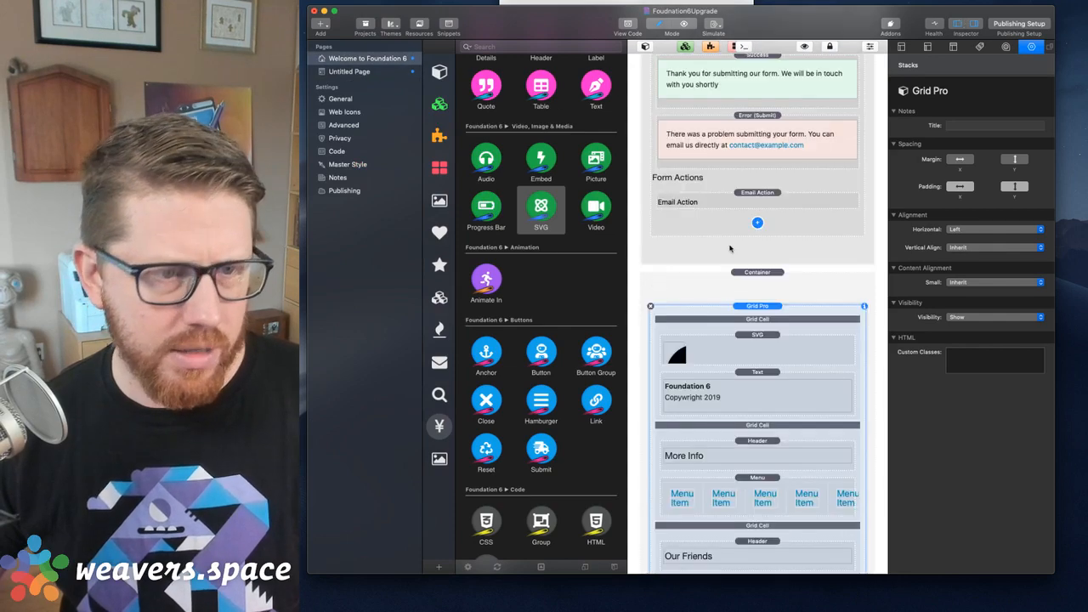
{"action": "scroll", "coordinate": [665, 164], "scroll_direction": "up", "scroll_amount": 10}
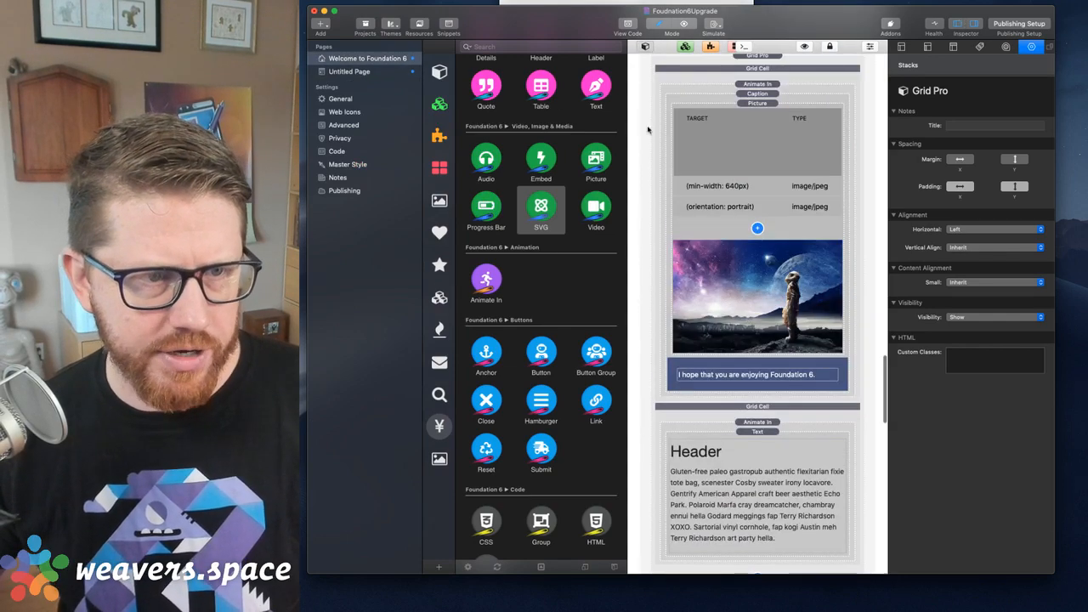
{"action": "left_click", "coordinate": [645, 46]}
{"action": "scroll", "coordinate": [651, 145], "scroll_direction": "up", "scroll_amount": 20}
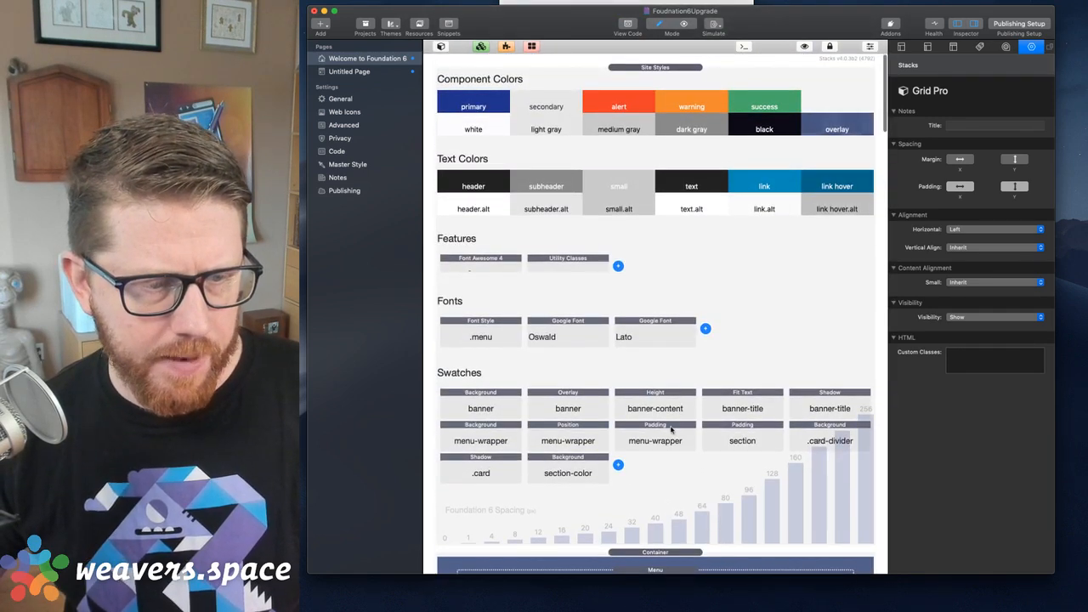
{"action": "left_click", "coordinate": [767, 430]}
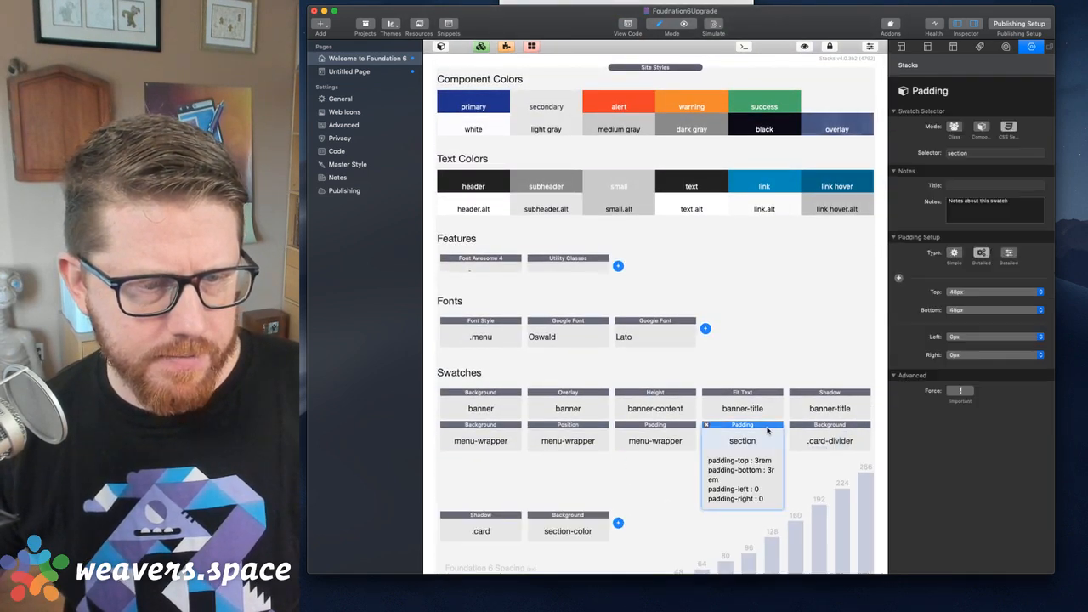
{"action": "left_click", "coordinate": [578, 508]}
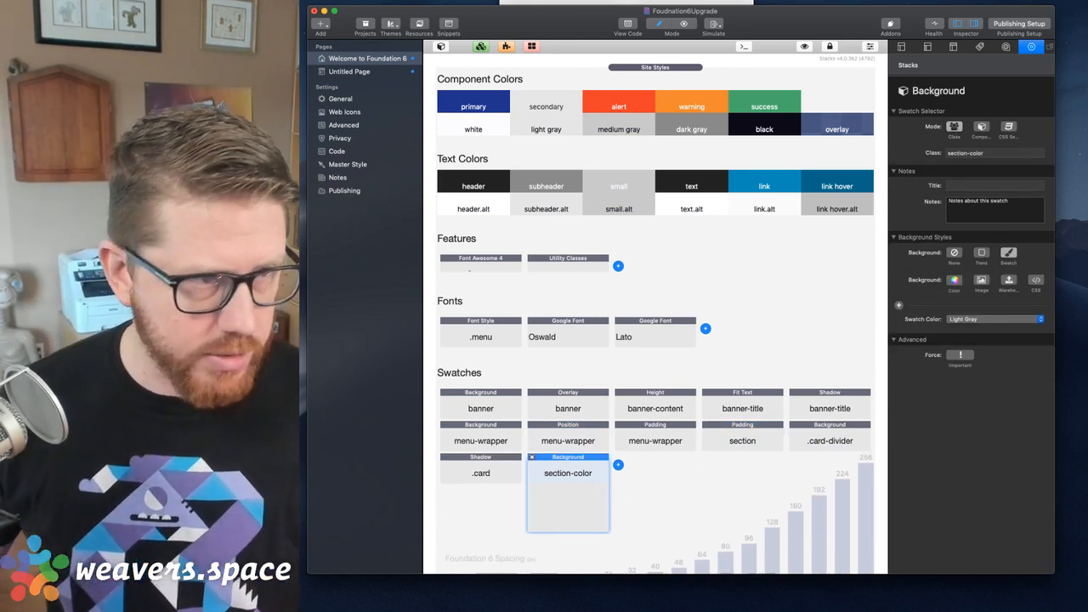
- Paste the section-color Background swatch after the section Padding swatch in the Untitled Page's Site Styles
{"action": "left_click", "coordinate": [353, 72]}
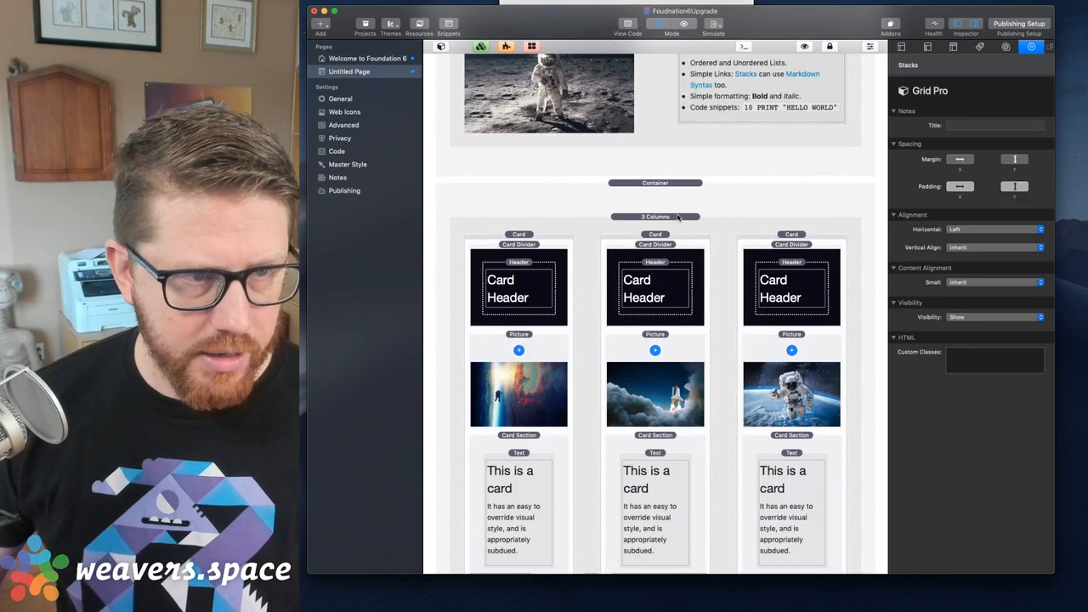
{"action": "scroll", "coordinate": [678, 218], "scroll_direction": "up", "scroll_amount": 15}
{"action": "left_click", "coordinate": [759, 441]}
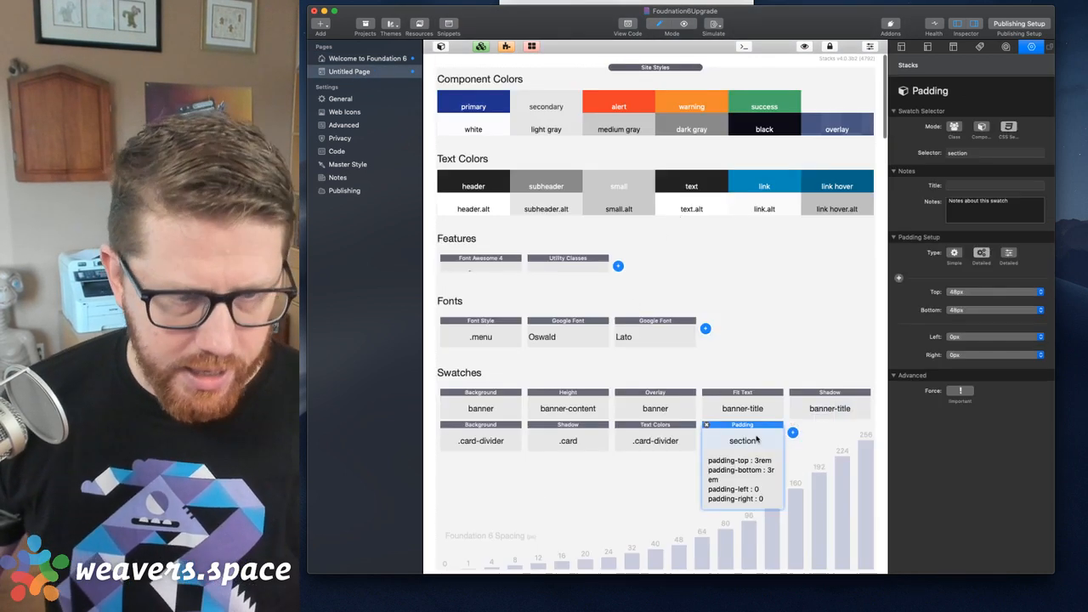
{"action": "left_click", "coordinate": [789, 430]}
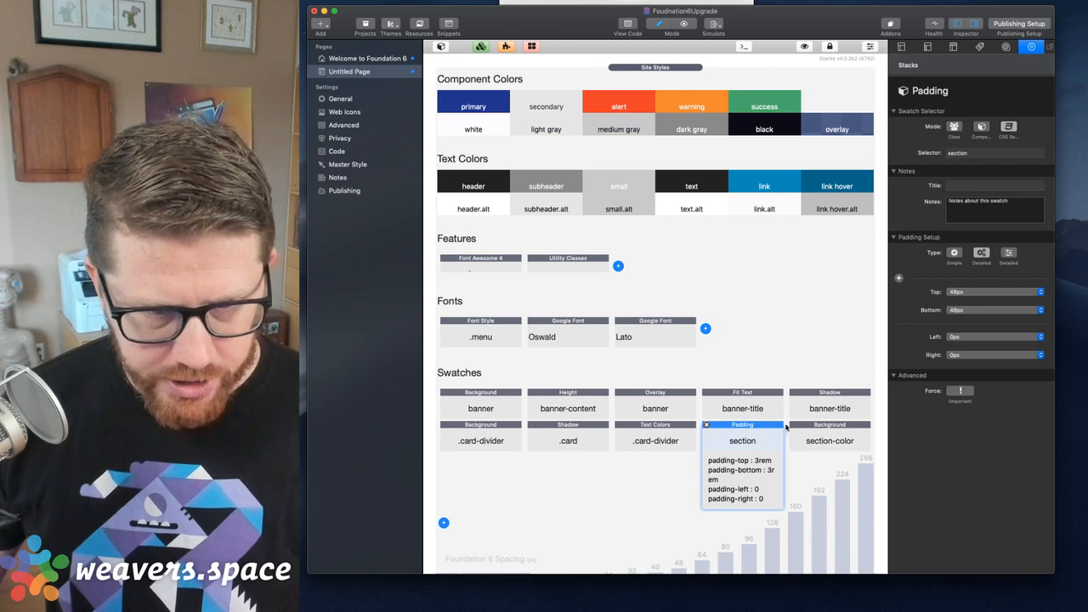
{"action": "left_click", "coordinate": [826, 437]}
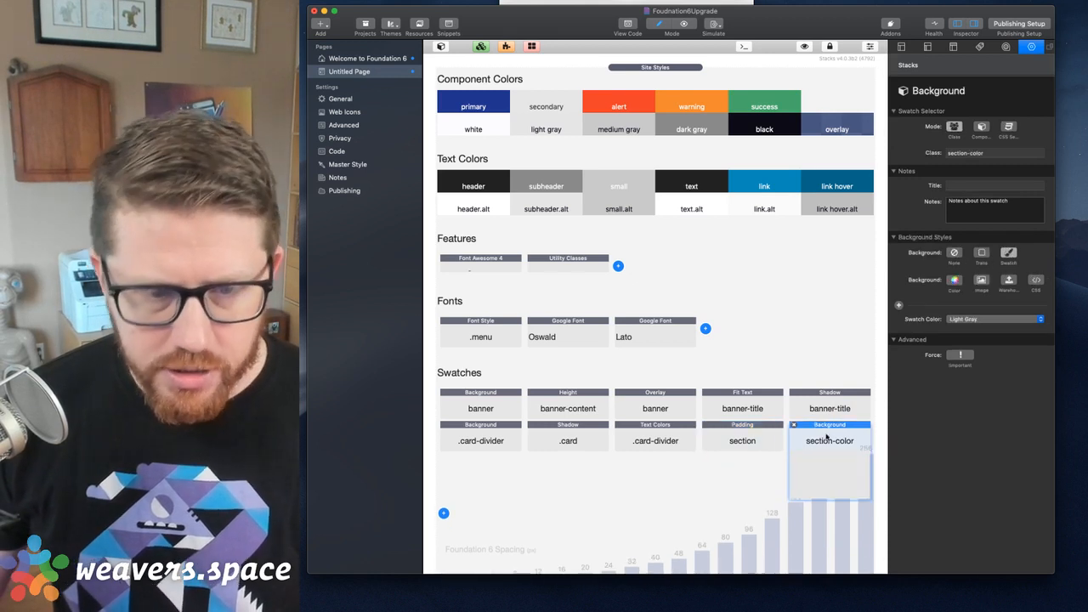
- Copy the section-color class name from the pasted Background swatch and go to the Container holding the three cards
{"action": "left_click", "coordinate": [994, 158]}
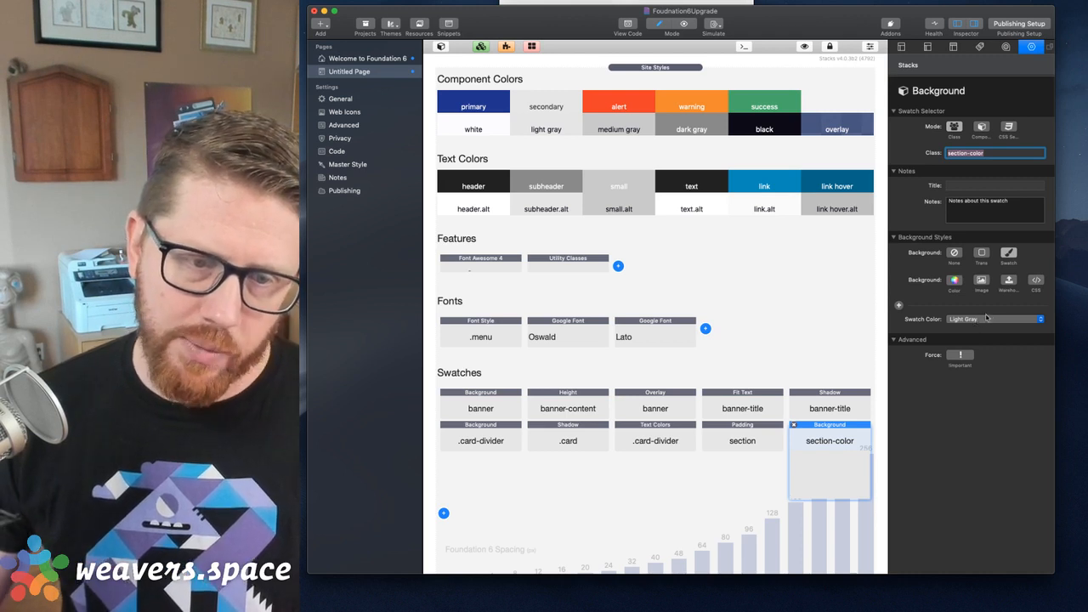
{"action": "left_click", "coordinate": [844, 428]}
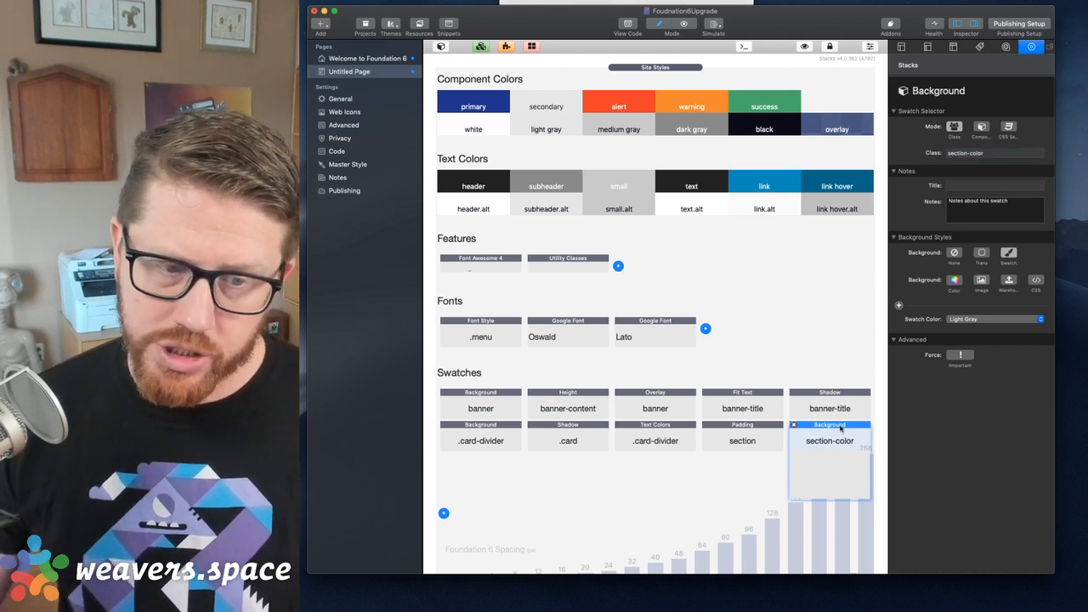
{"action": "scroll", "coordinate": [842, 428], "scroll_direction": "down", "scroll_amount": 10}
{"action": "scroll", "coordinate": [840, 428], "scroll_direction": "down", "scroll_amount": 5}
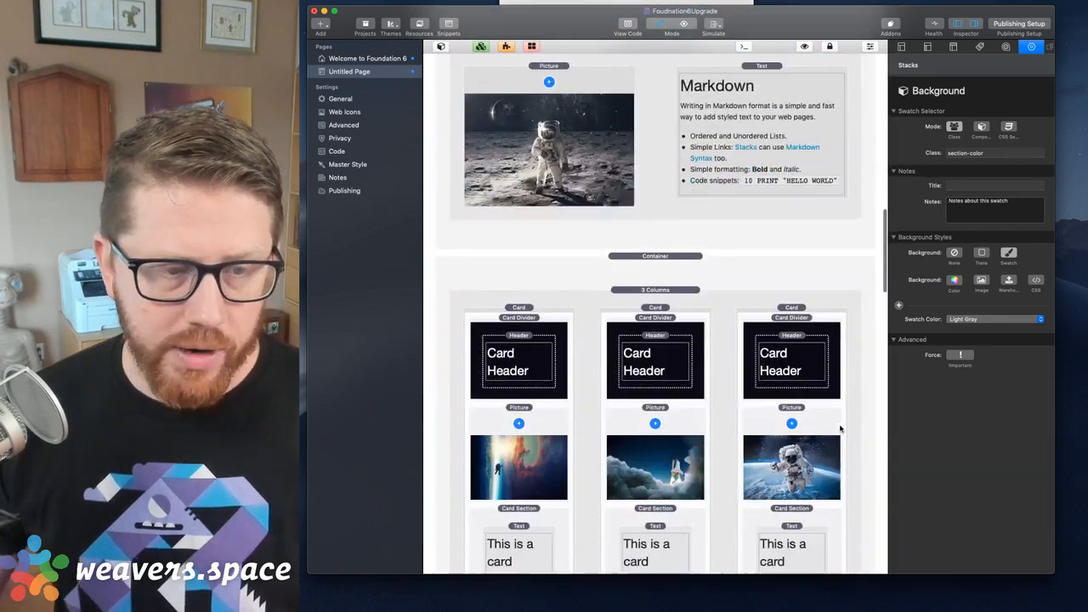
- Give the container holding the three cards the custom class section-color
{"action": "left_click", "coordinate": [655, 267]}
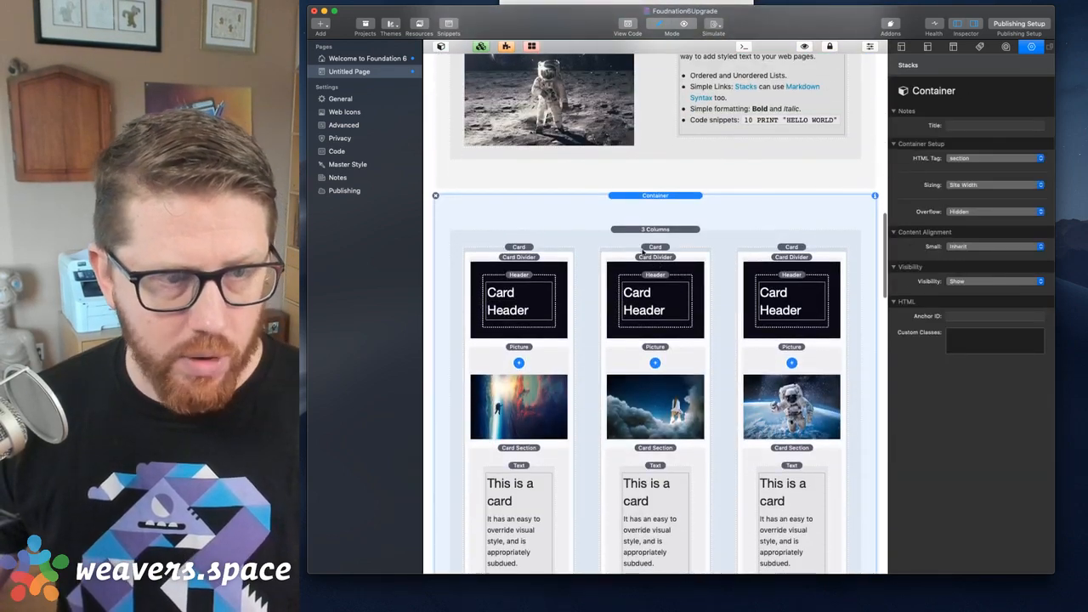
{"action": "left_click", "coordinate": [959, 342]}
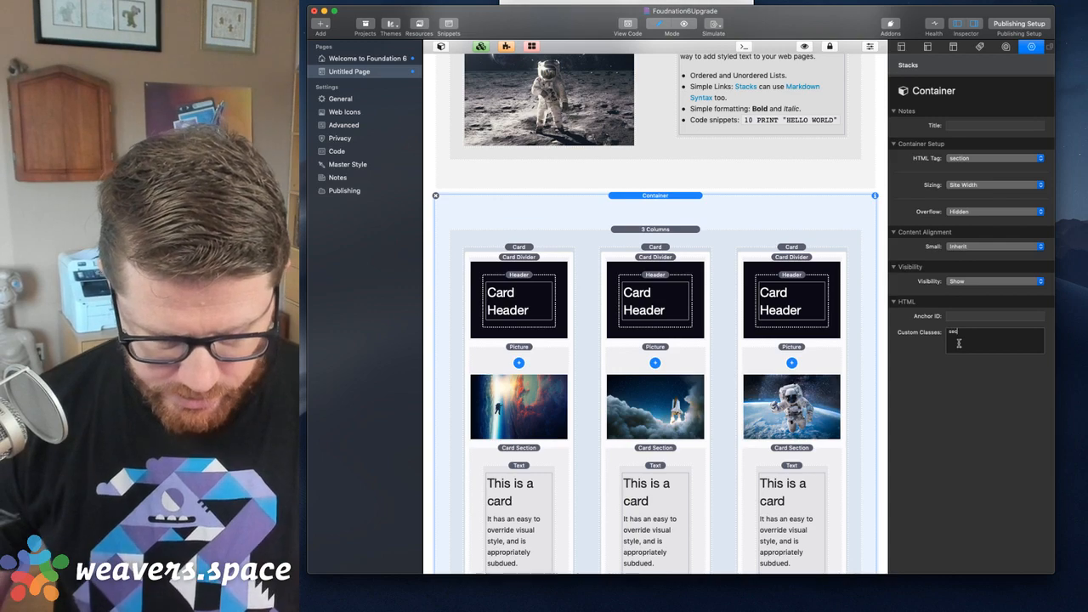
{"action": "type", "text": "section-color"}
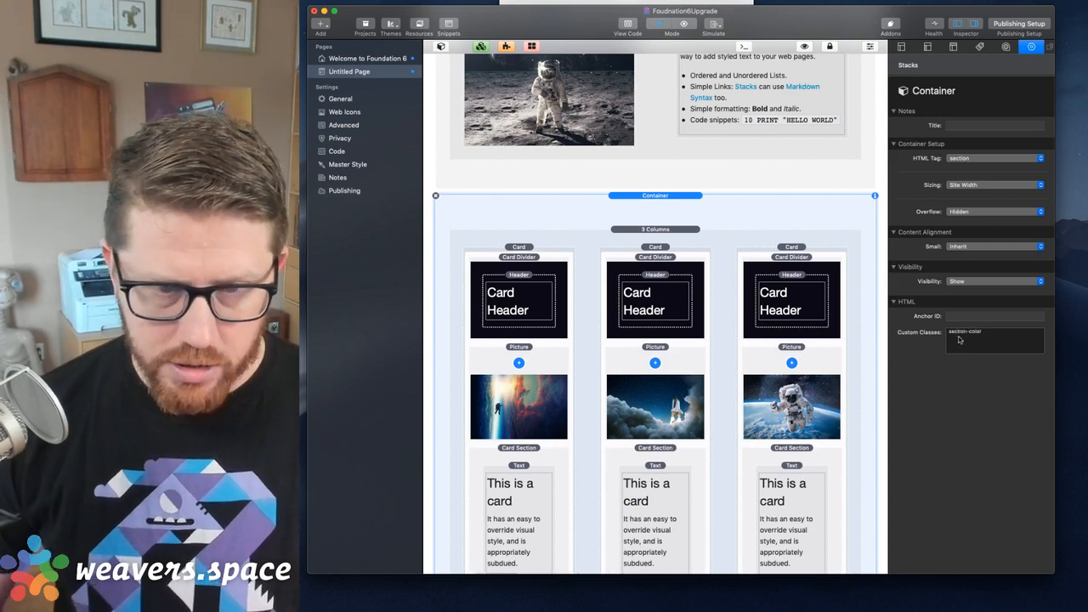
{"action": "key", "text": "Return"}
- Give the container around the Contact Us form the custom class section-color
{"action": "scroll", "coordinate": [726, 203], "scroll_direction": "down", "scroll_amount": 15}
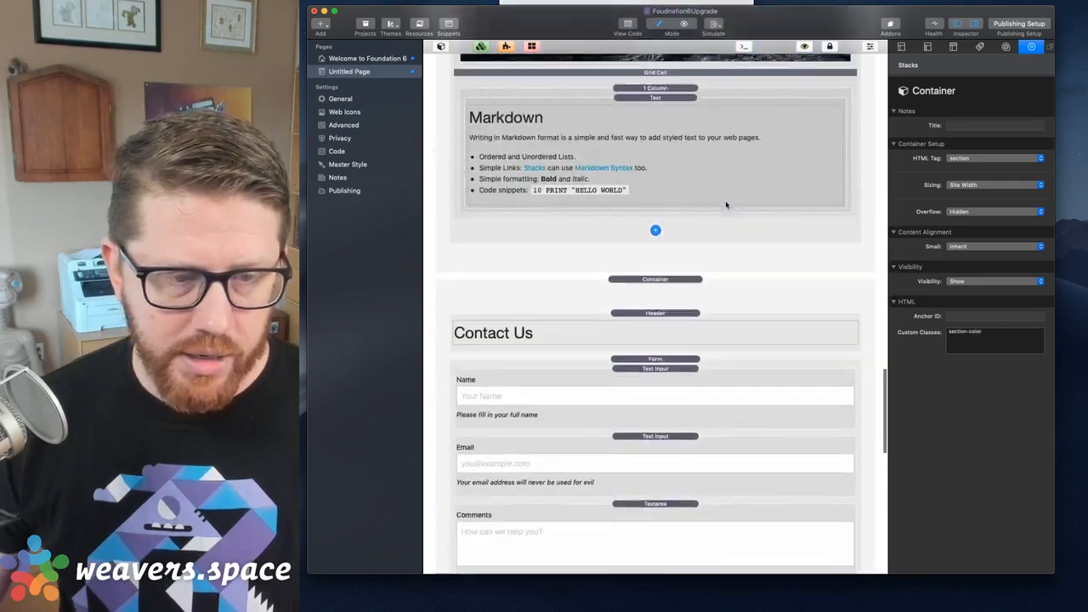
{"action": "scroll", "coordinate": [726, 204], "scroll_direction": "down", "scroll_amount": 2}
{"action": "left_click", "coordinate": [692, 238]}
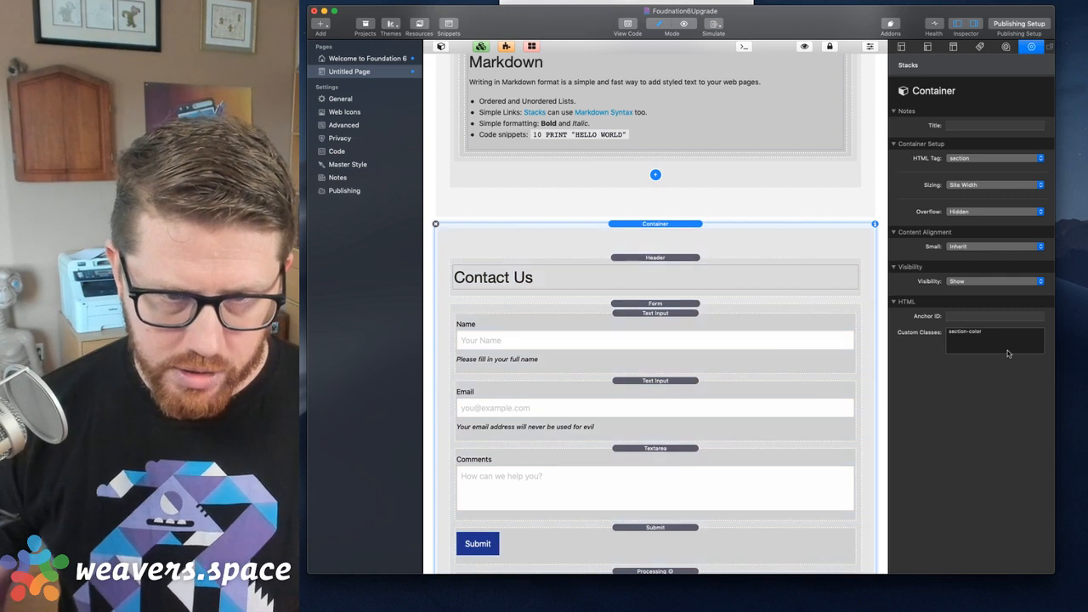
- Preview the page in a widened window and check the backgrounds of the card and Contact Us sections
{"action": "key", "text": "super+grave"}
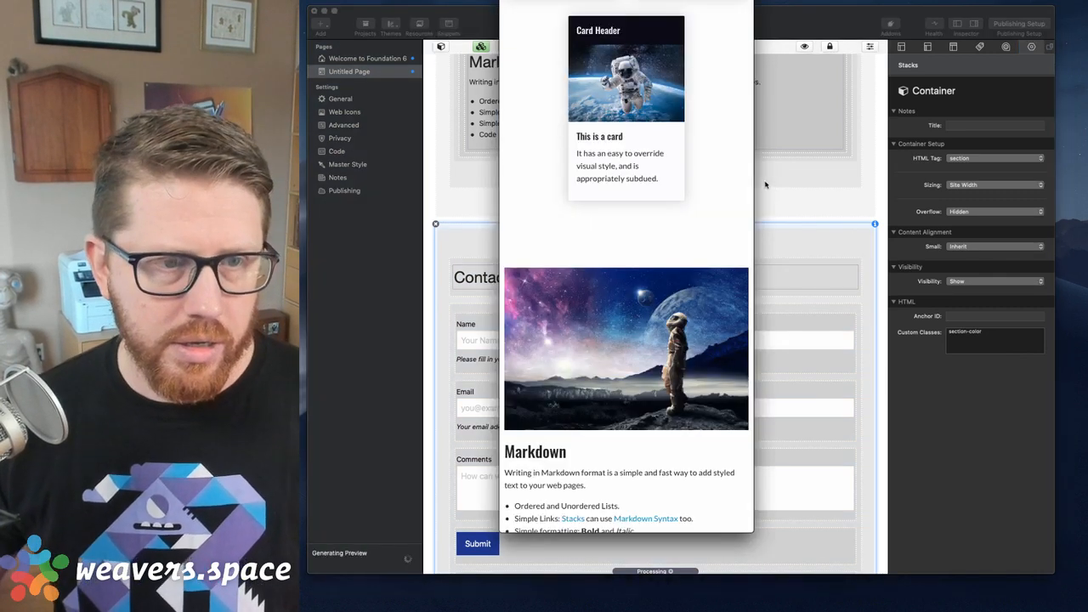
{"action": "left_click_drag", "start_coordinate": [754, 182], "coordinate": [1086, 181]}
{"action": "scroll", "coordinate": [1021, 181], "scroll_direction": "up", "scroll_amount": 15}
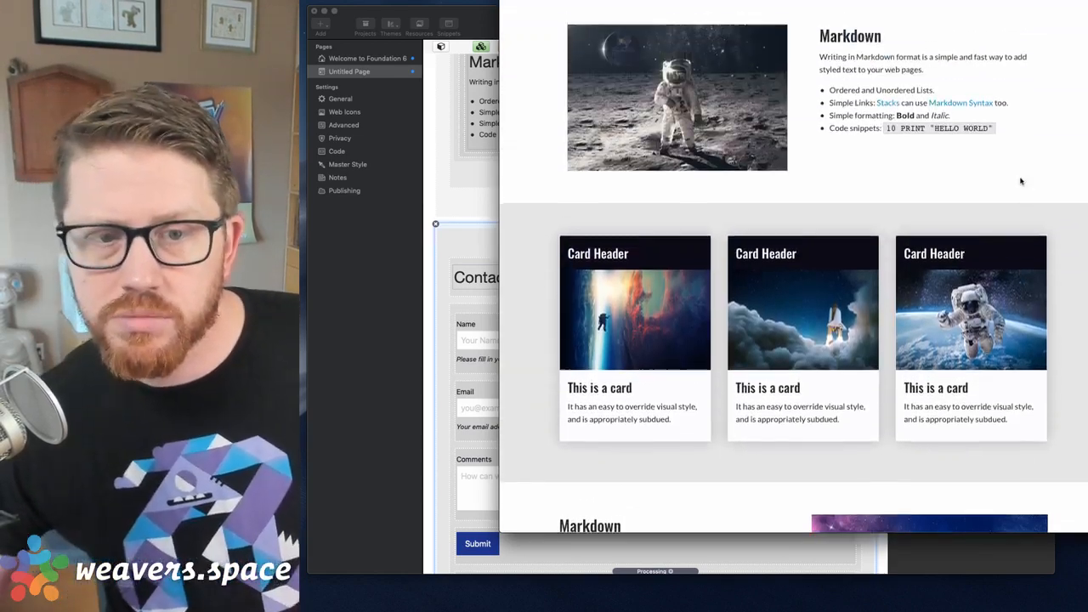
{"action": "scroll", "coordinate": [1021, 181], "scroll_direction": "up", "scroll_amount": 5}
{"action": "scroll", "coordinate": [1021, 182], "scroll_direction": "down", "scroll_amount": 10}
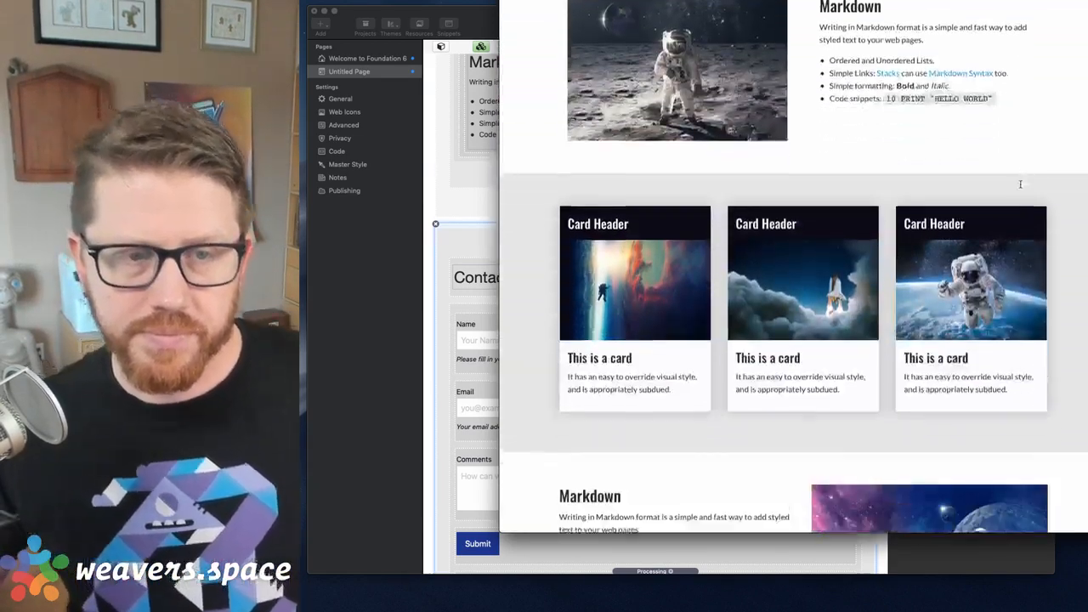
{"action": "scroll", "coordinate": [1019, 184], "scroll_direction": "down", "scroll_amount": 10}
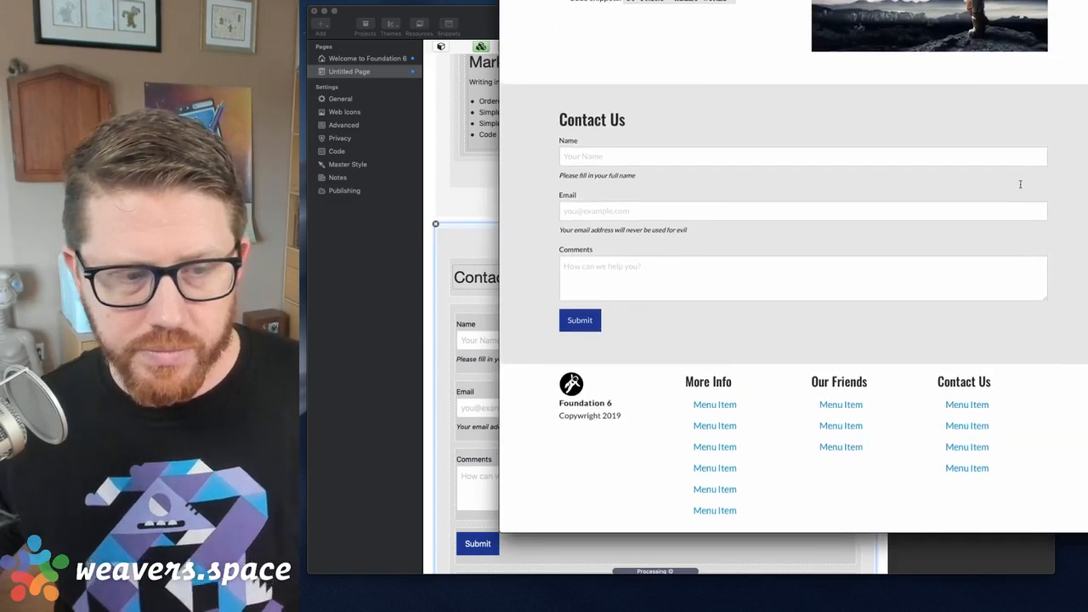
- Change the Light Gray site color in Site Styles to the saved light blue, hex 9BB7D1
{"action": "left_click", "coordinate": [477, 9]}
{"action": "scroll", "coordinate": [620, 225], "scroll_direction": "up", "scroll_amount": 15}
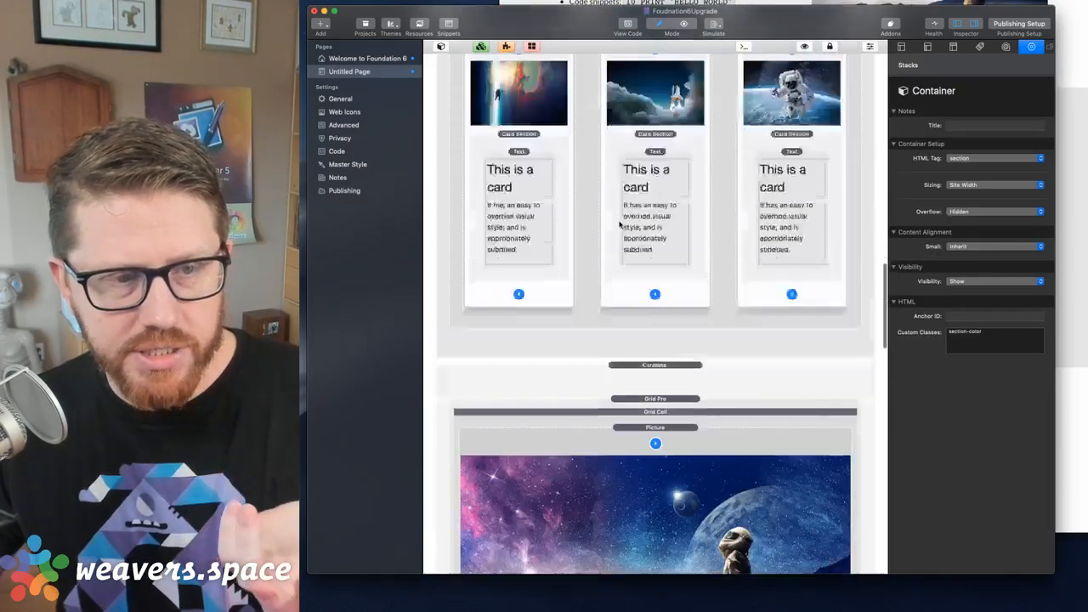
{"action": "scroll", "coordinate": [620, 225], "scroll_direction": "up", "scroll_amount": 10}
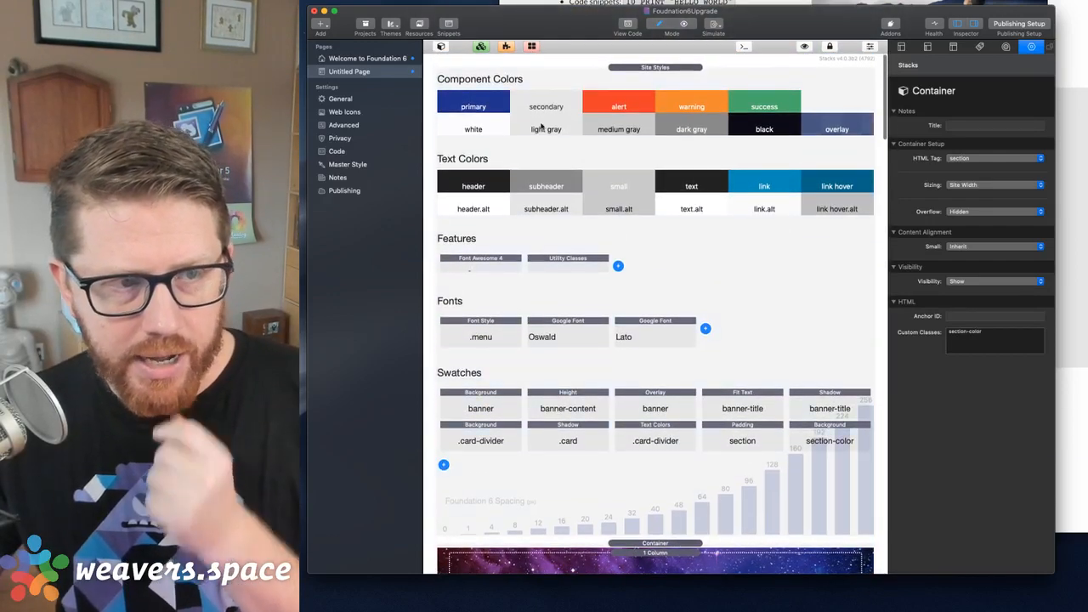
{"action": "left_click", "coordinate": [545, 126]}
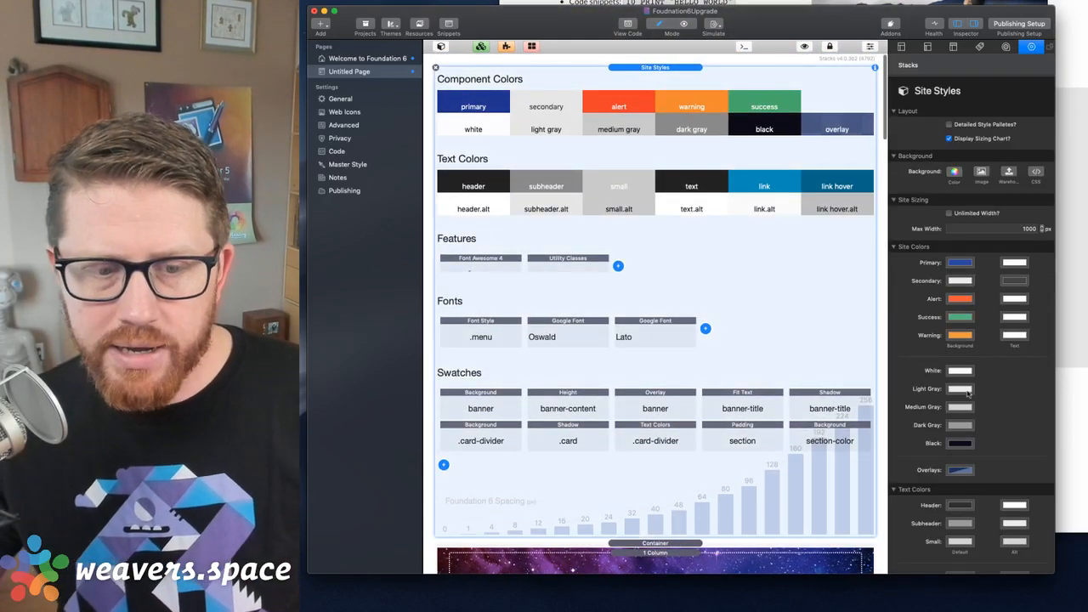
{"action": "scroll", "coordinate": [965, 391], "scroll_direction": "down", "scroll_amount": 4}
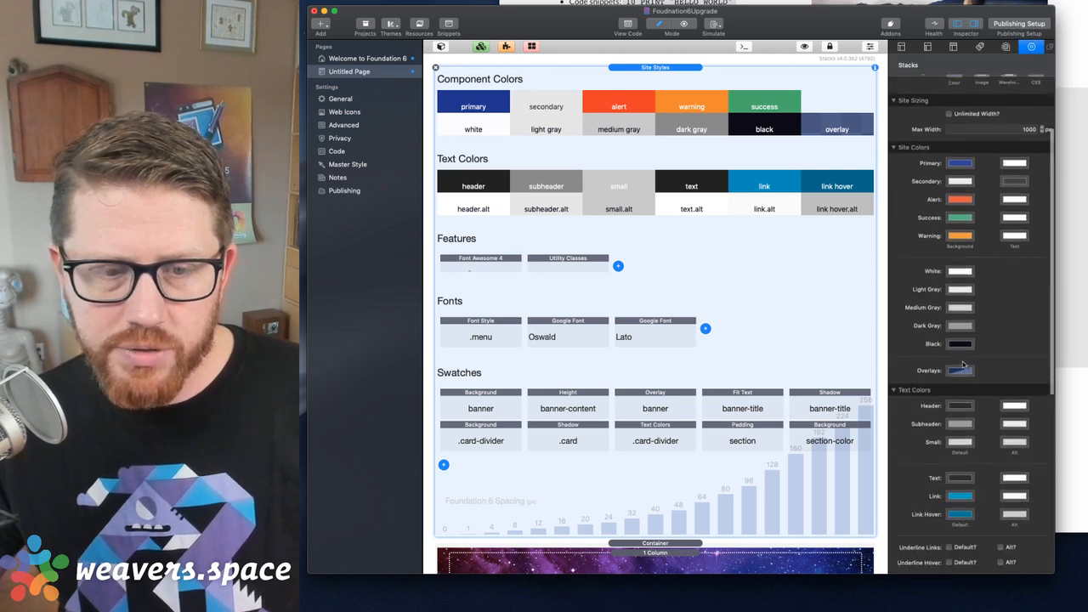
{"action": "left_click", "coordinate": [957, 288]}
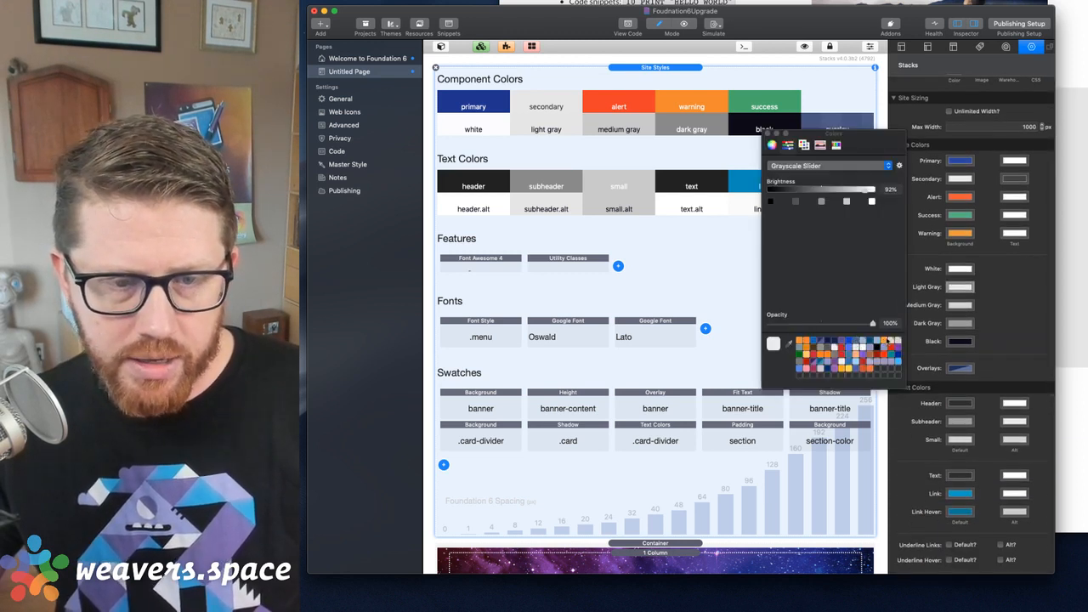
{"action": "left_click", "coordinate": [878, 344]}
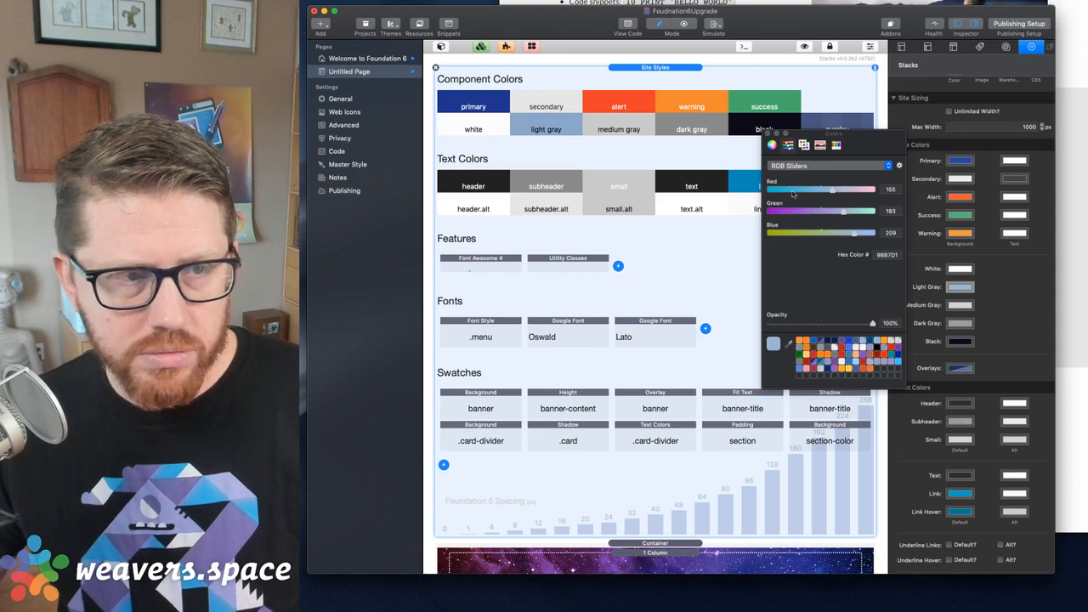
{"action": "left_click", "coordinate": [768, 134]}
- Check the card and Contact Us container backgrounds in the page editor, briefly switching to preview mode and back
{"action": "scroll", "coordinate": [763, 241], "scroll_direction": "down", "scroll_amount": 15}
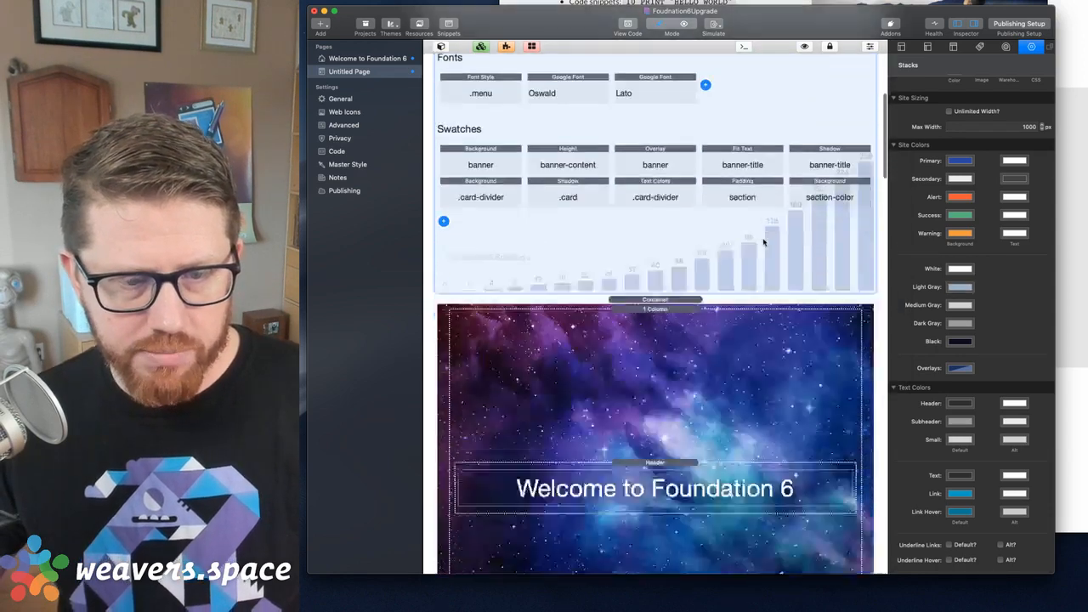
{"action": "scroll", "coordinate": [763, 242], "scroll_direction": "down", "scroll_amount": 10}
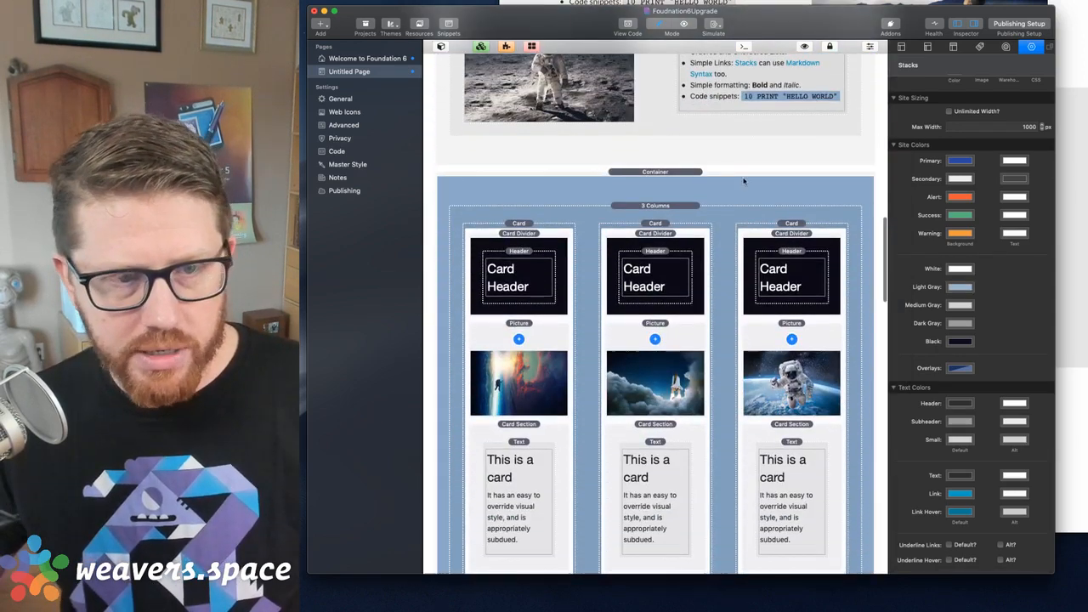
{"action": "scroll", "coordinate": [729, 188], "scroll_direction": "down", "scroll_amount": 5}
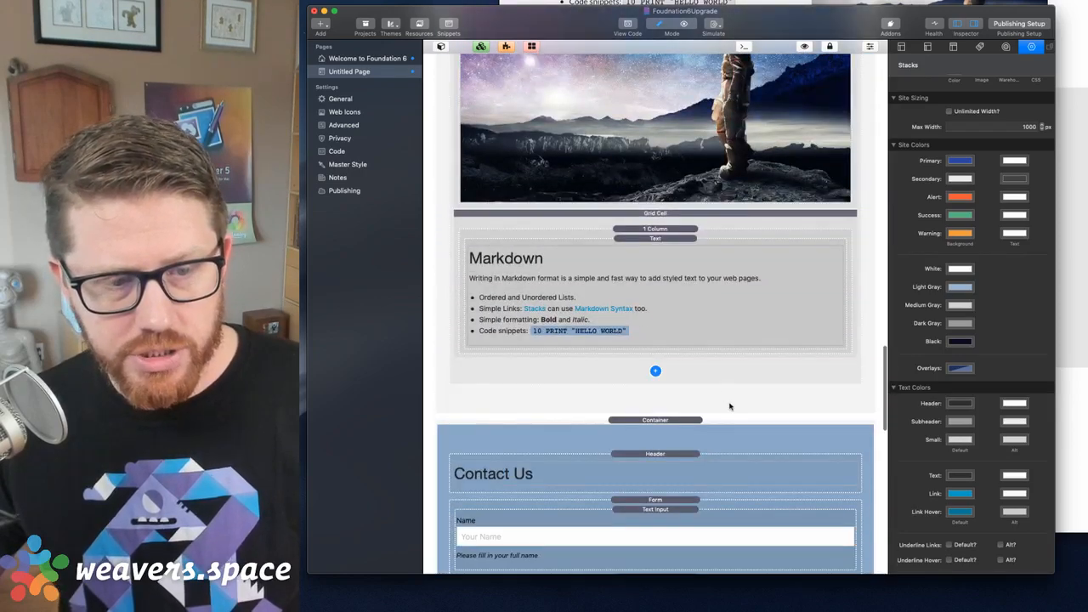
{"action": "scroll", "coordinate": [730, 406], "scroll_direction": "down", "scroll_amount": 3}
{"action": "scroll", "coordinate": [659, 245], "scroll_direction": "up", "scroll_amount": 15}
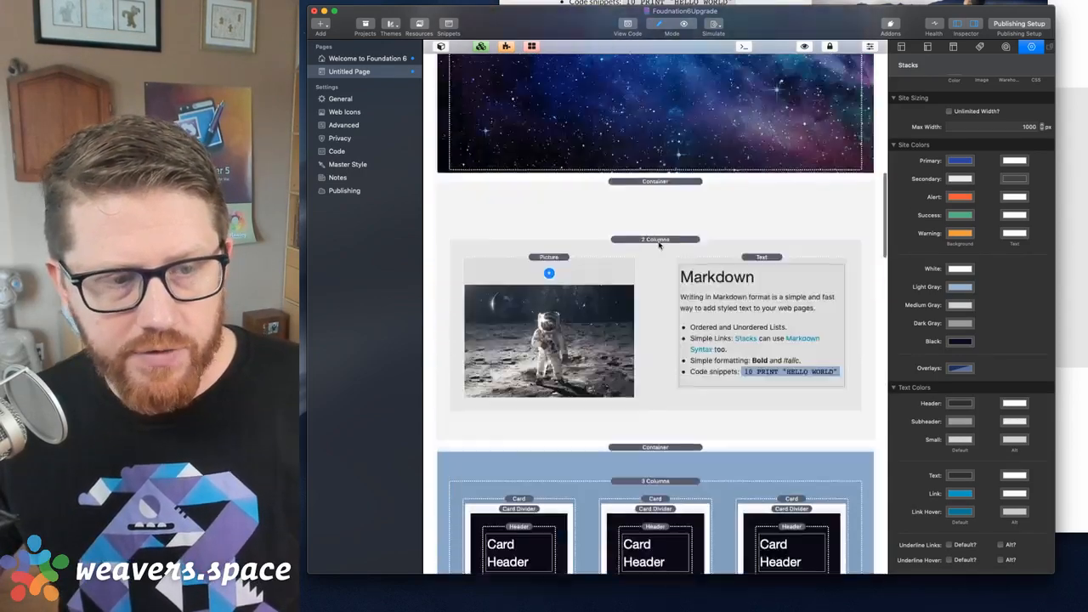
{"action": "key", "text": "super+r"}
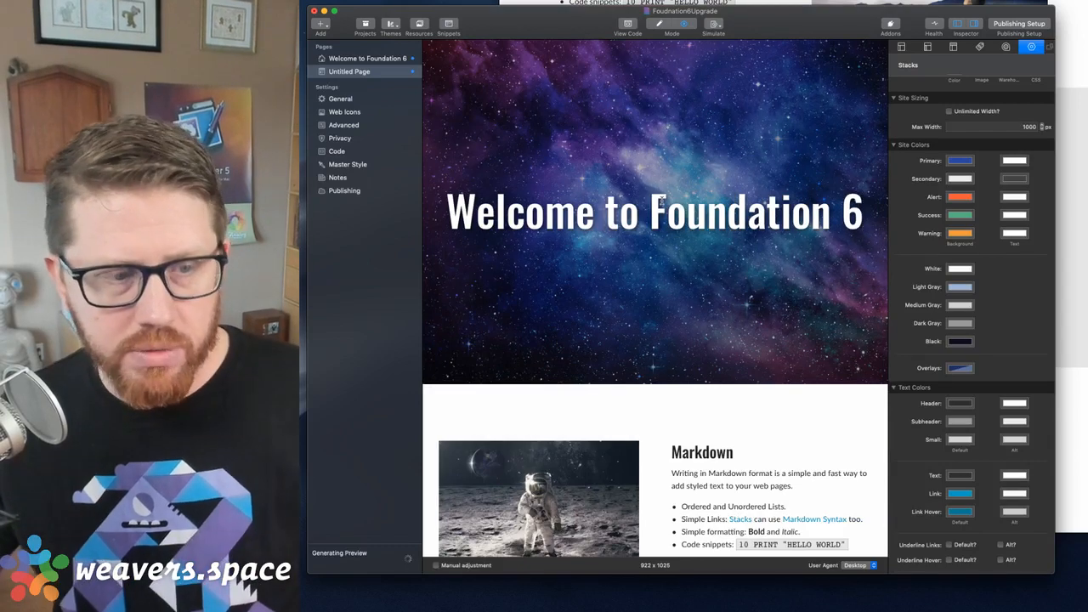
{"action": "key", "text": "super+r"}
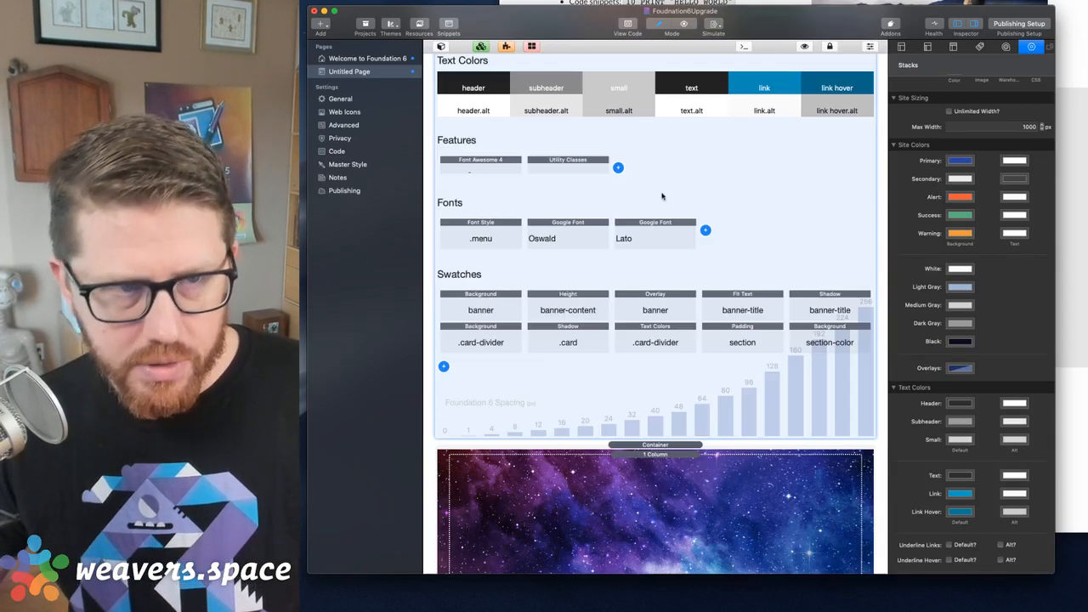
- Inspect the recolored Contact Us and card sections in the separate preview window
{"action": "key", "text": "super+Tab"}
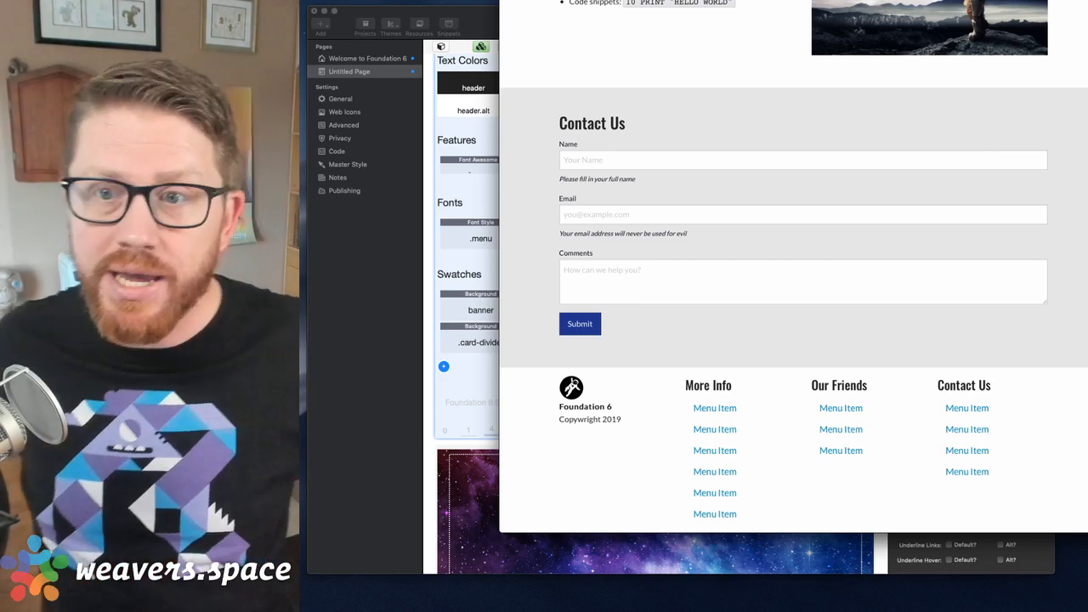
{"action": "key", "text": "super+a"}
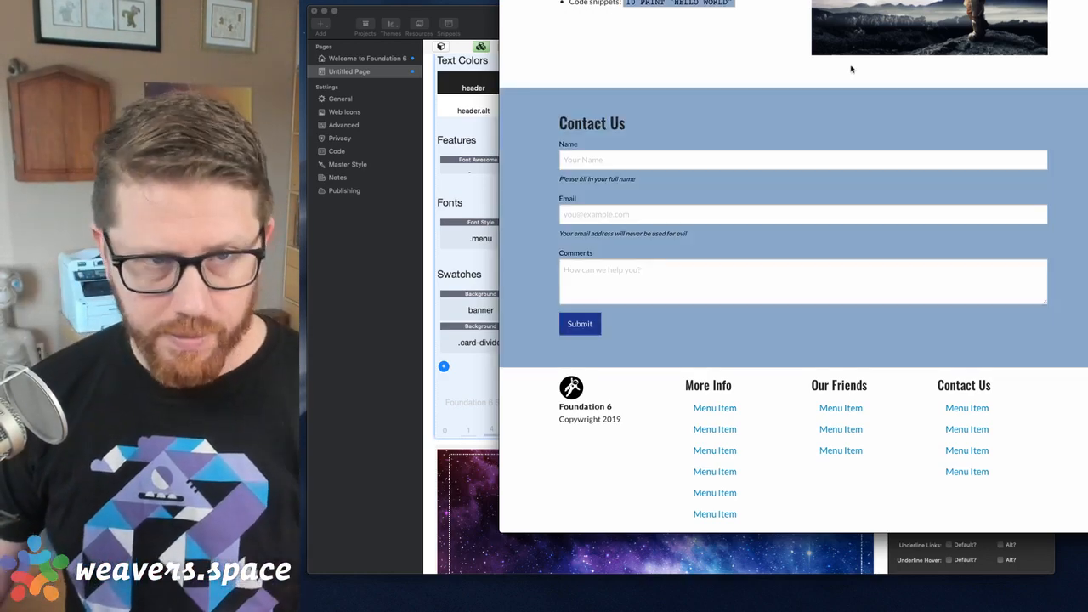
{"action": "scroll", "coordinate": [851, 69], "scroll_direction": "up", "scroll_amount": 15}
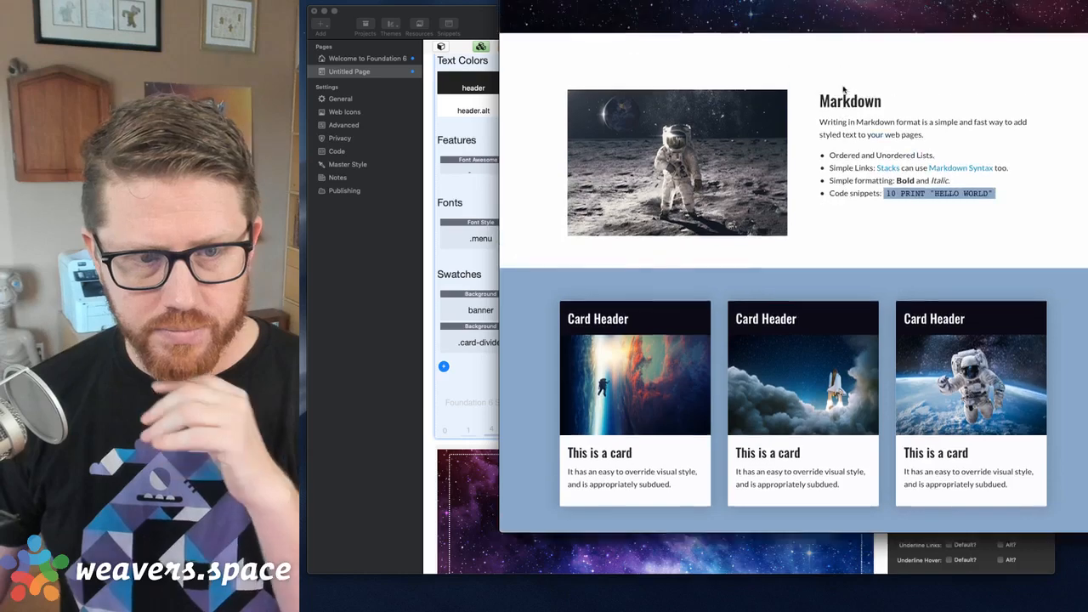
{"action": "scroll", "coordinate": [844, 89], "scroll_direction": "down", "scroll_amount": 5}
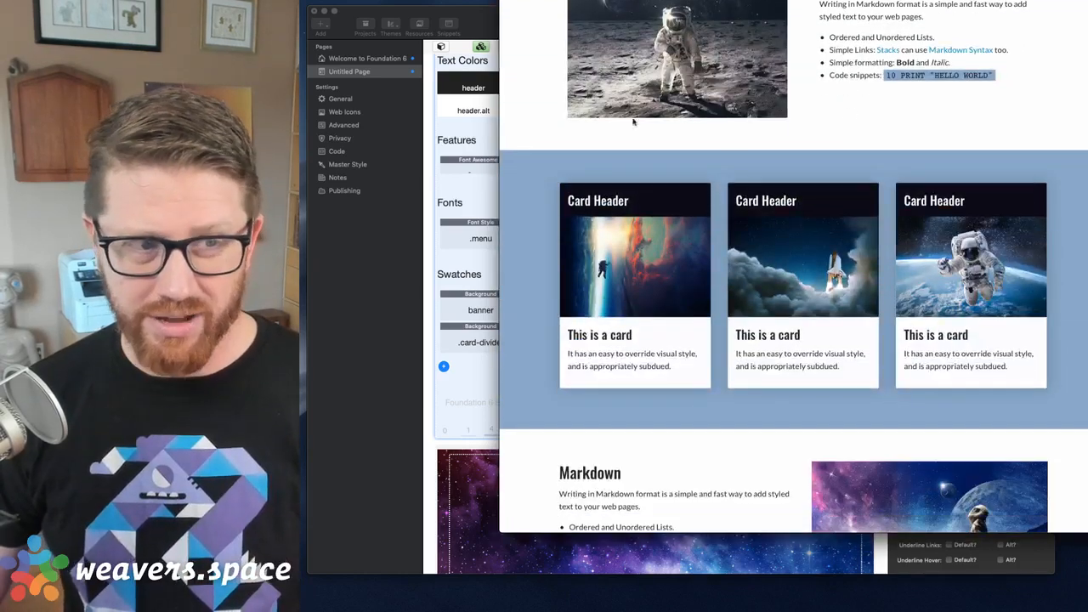
- Undo the Light Gray color change in Site Styles
{"action": "left_click", "coordinate": [482, 49]}
{"action": "scroll", "coordinate": [537, 129], "scroll_direction": "up", "scroll_amount": 3}
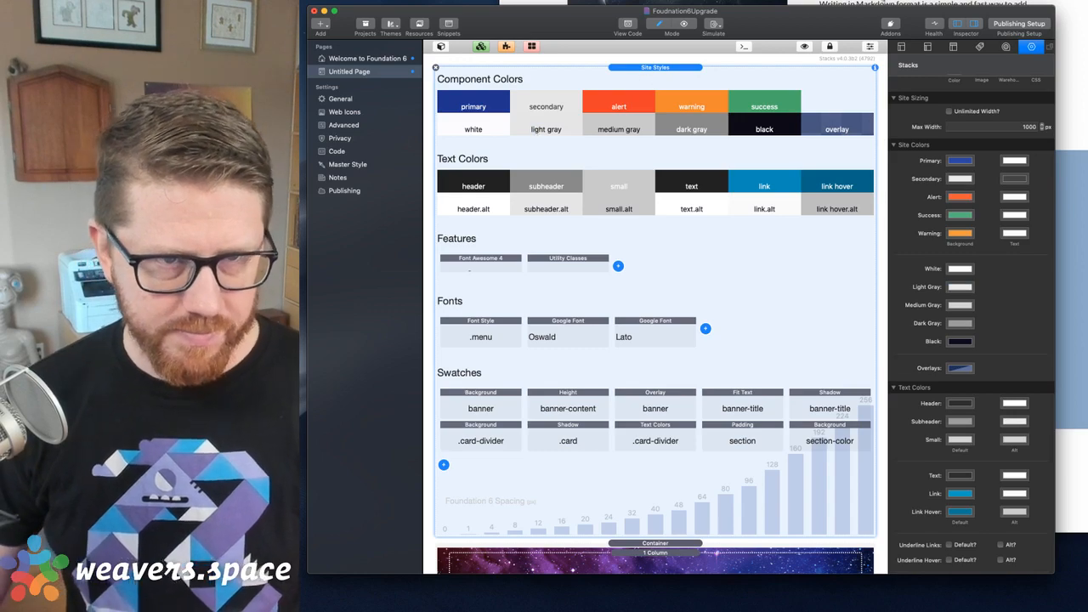
- Review the whole page from banner to footer in the preview window, and close that window
{"action": "key", "text": "super+Tab"}
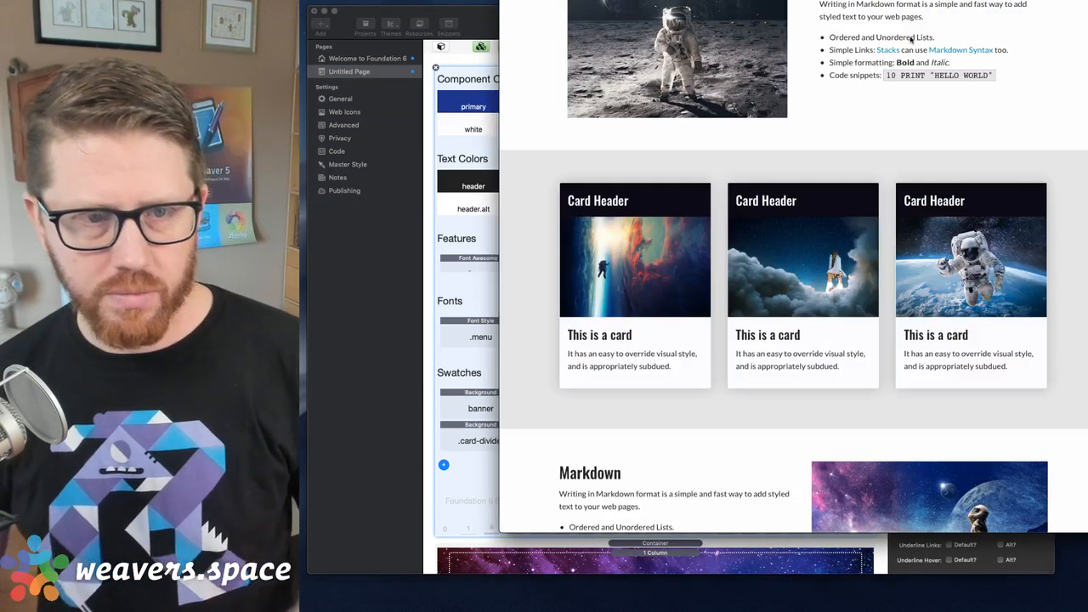
{"action": "scroll", "coordinate": [866, 136], "scroll_direction": "down", "scroll_amount": 5}
{"action": "scroll", "coordinate": [865, 136], "scroll_direction": "down", "scroll_amount": 2}
{"action": "scroll", "coordinate": [865, 136], "scroll_direction": "up", "scroll_amount": 8}
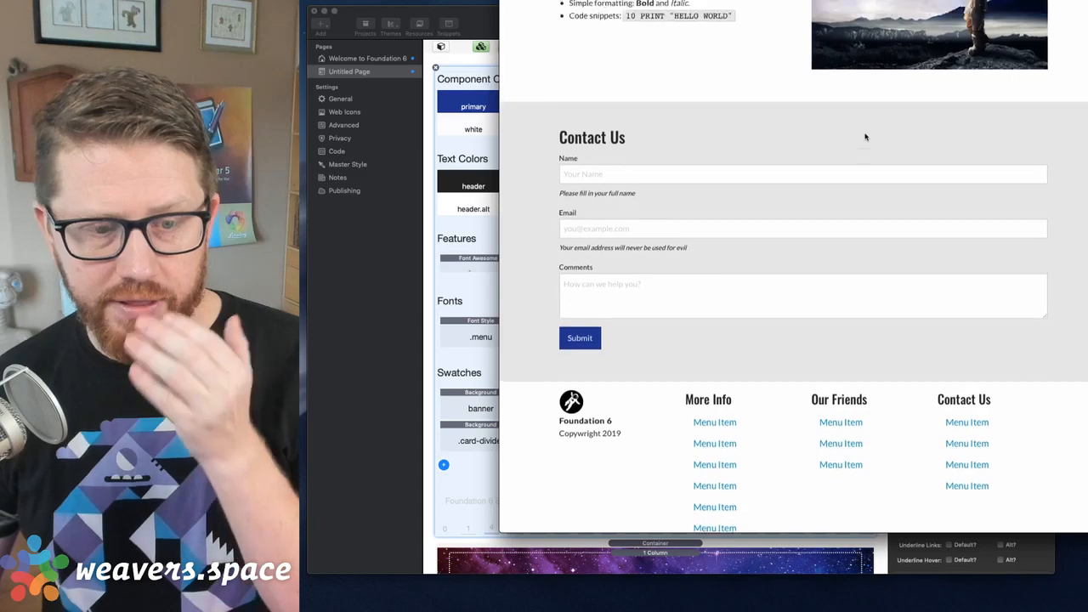
{"action": "scroll", "coordinate": [865, 136], "scroll_direction": "down", "scroll_amount": 8}
{"action": "scroll", "coordinate": [866, 136], "scroll_direction": "up", "scroll_amount": 10}
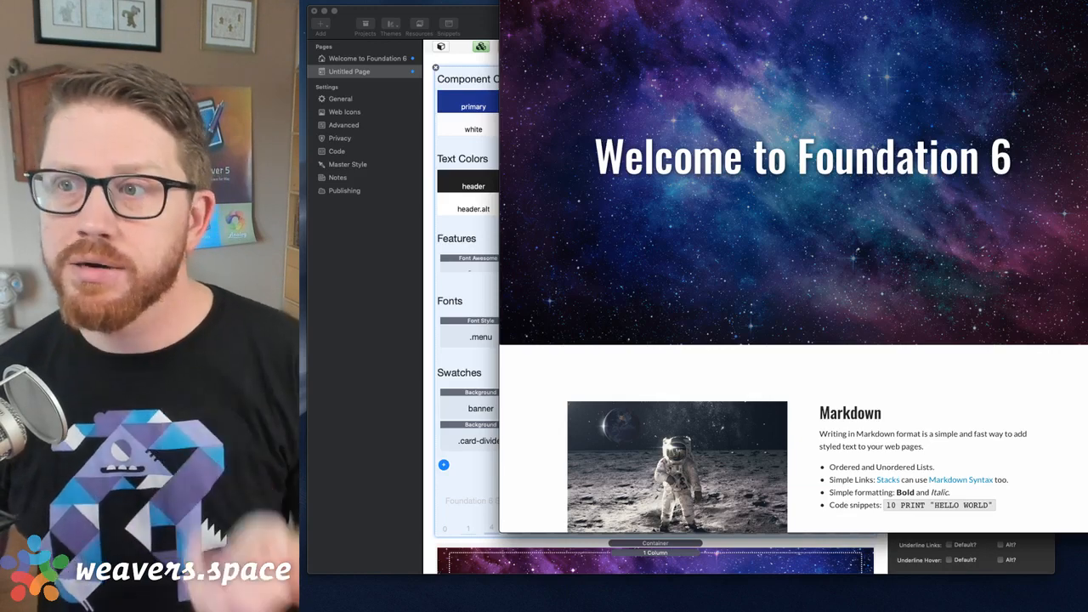
{"action": "key", "text": "super+w"}
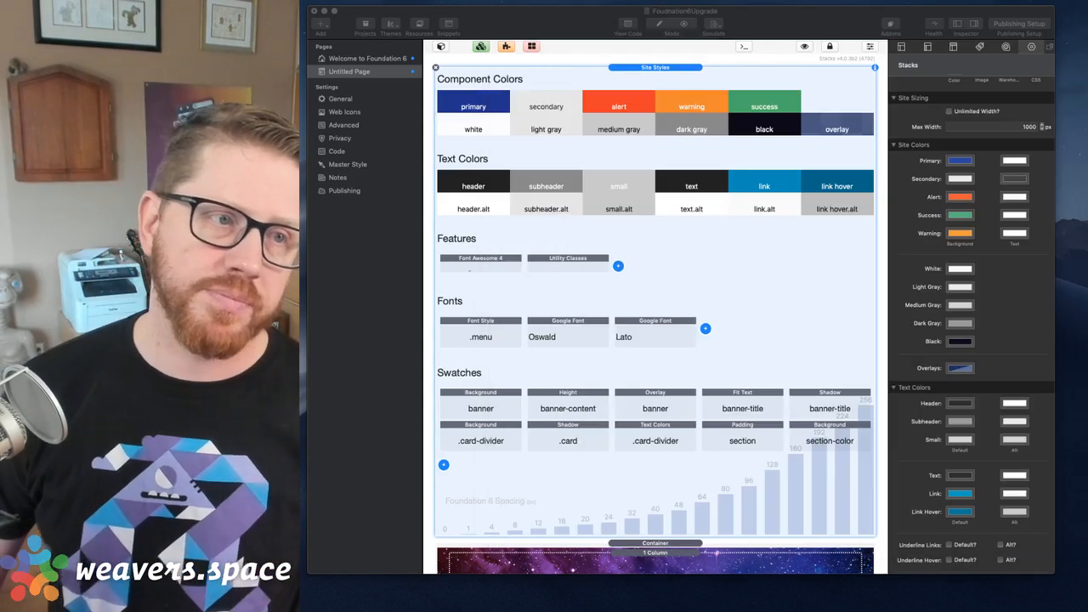
- Add a Foundation 6 Menu stack from the stack library to the banner container, above the 1 Column stack
{"action": "scroll", "coordinate": [544, 255], "scroll_direction": "down", "scroll_amount": 5}
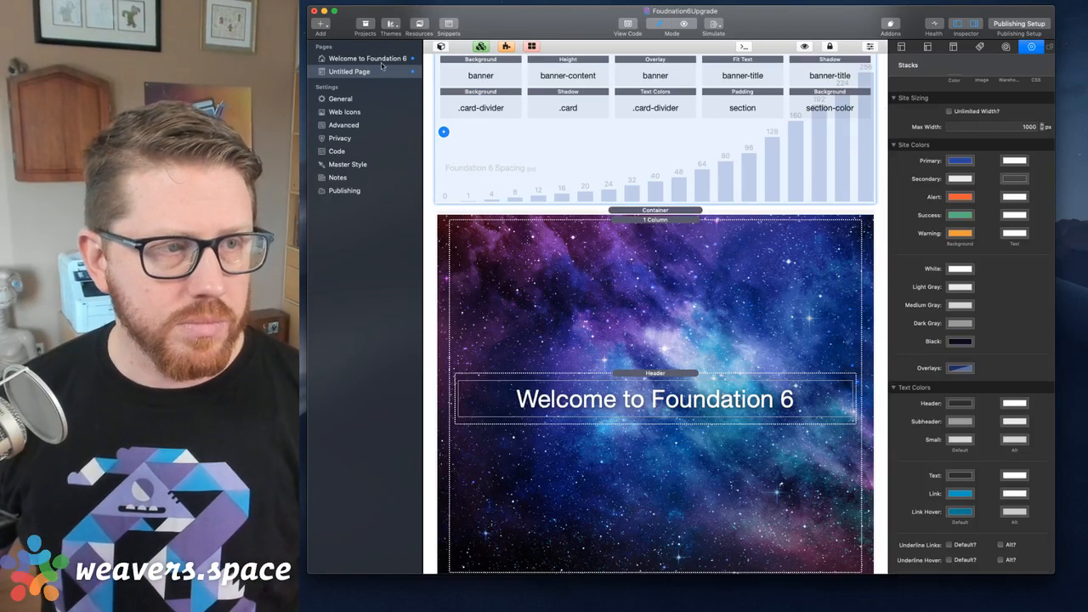
{"action": "left_click", "coordinate": [441, 46]}
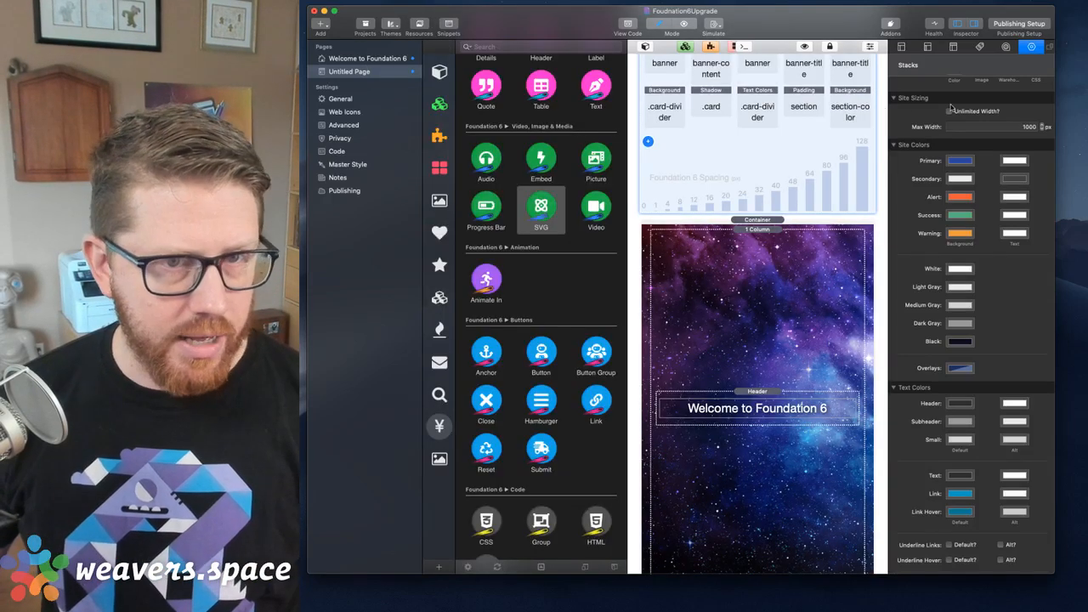
{"action": "left_click", "coordinate": [958, 24]}
{"action": "scroll", "coordinate": [478, 265], "scroll_direction": "down", "scroll_amount": 8}
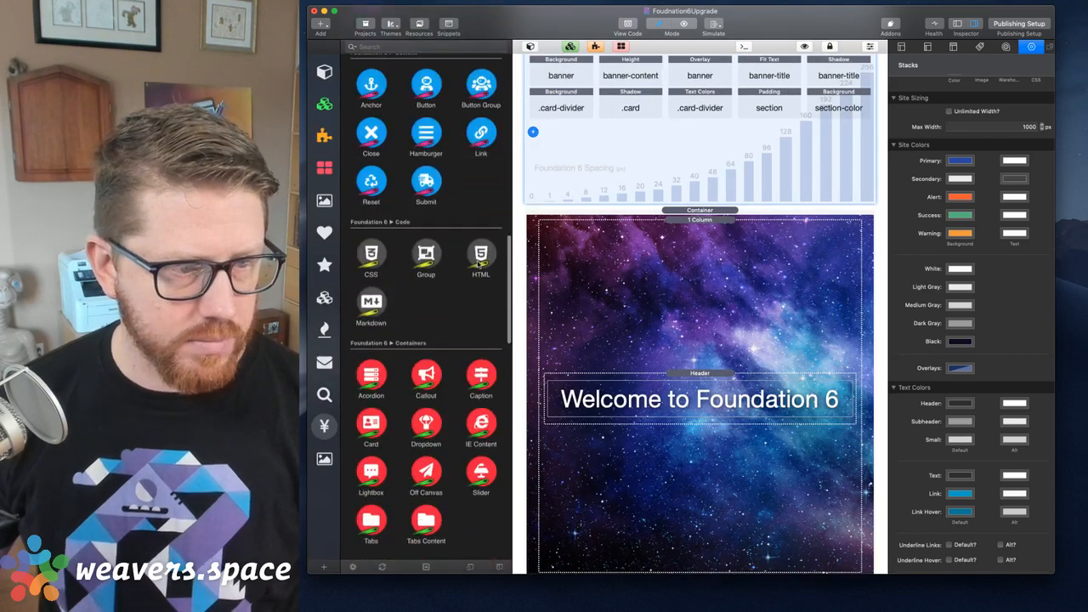
{"action": "scroll", "coordinate": [478, 265], "scroll_direction": "up", "scroll_amount": 5}
{"action": "scroll", "coordinate": [432, 276], "scroll_direction": "down", "scroll_amount": 2}
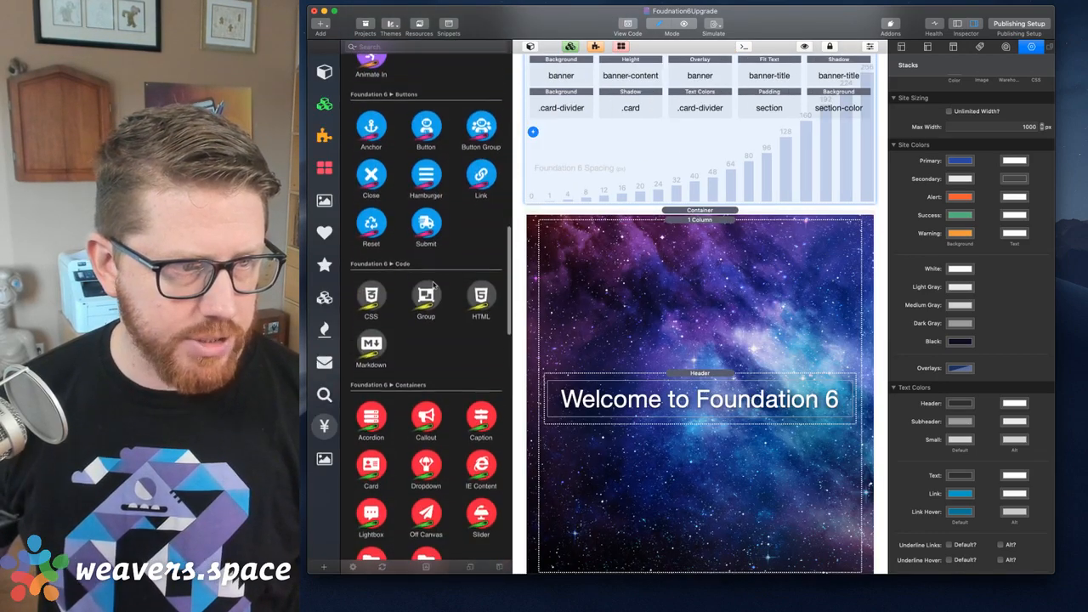
{"action": "scroll", "coordinate": [374, 174], "scroll_direction": "up", "scroll_amount": 10}
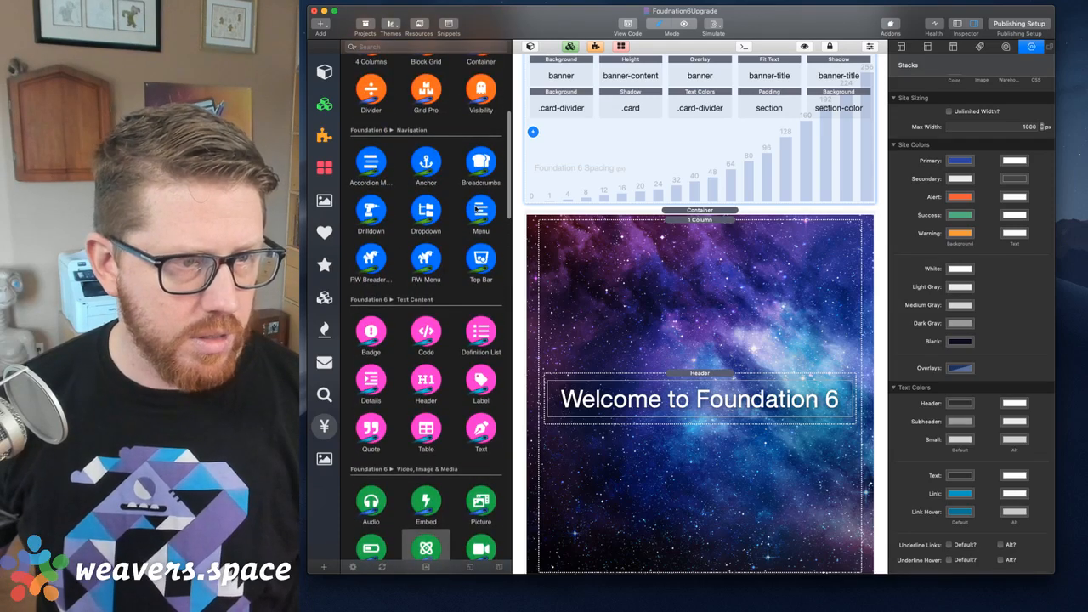
{"action": "left_click", "coordinate": [478, 209]}
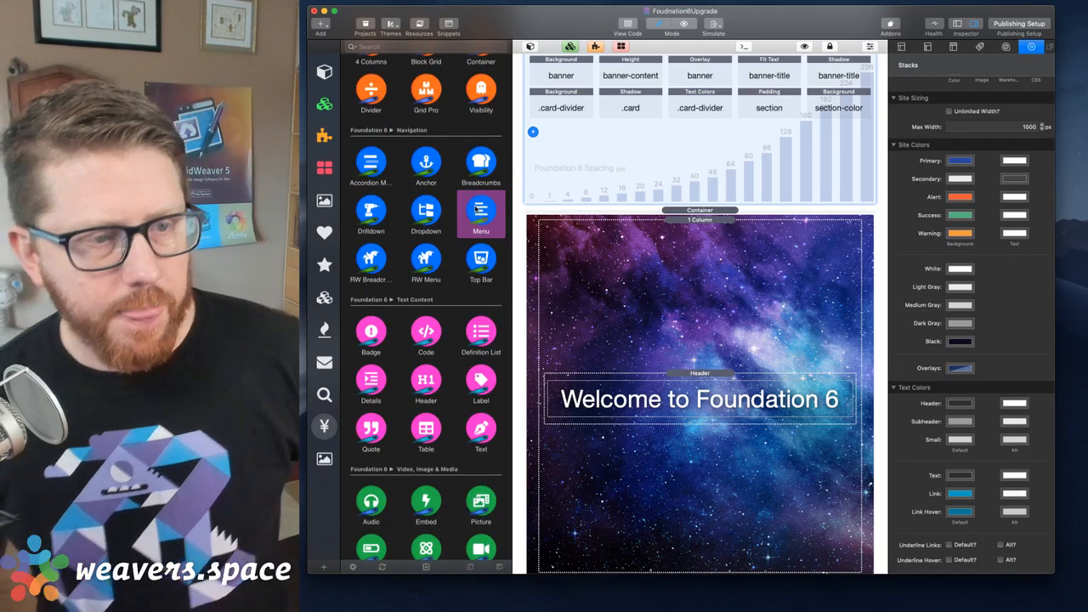
{"action": "left_click_drag", "start_coordinate": [478, 209], "coordinate": [703, 234]}
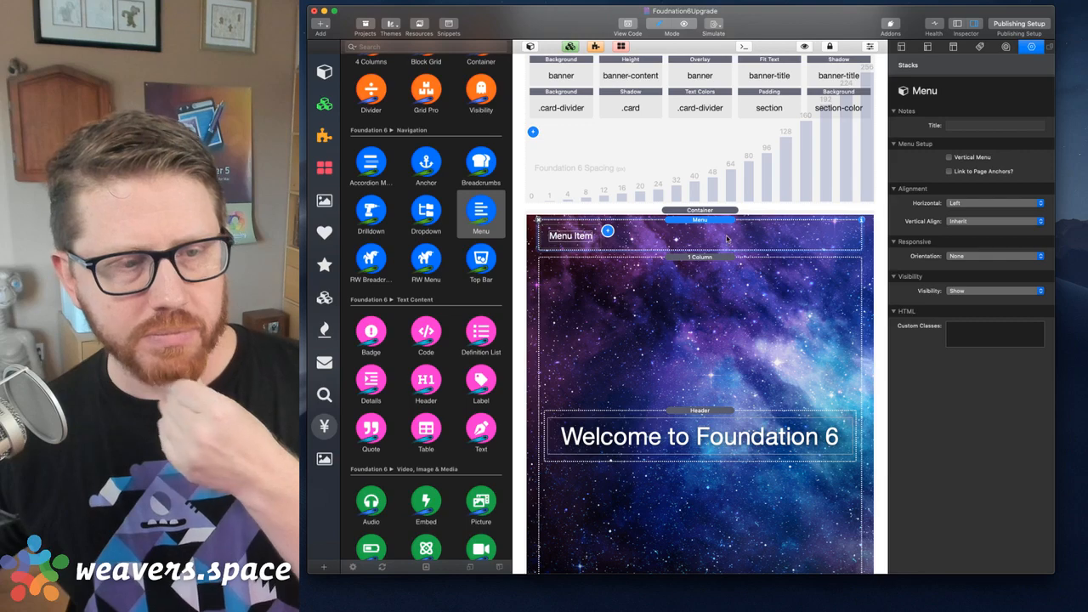
- Add three more menu items to the banner menu, followed by a Menu Dropzone
{"action": "left_click", "coordinate": [593, 229]}
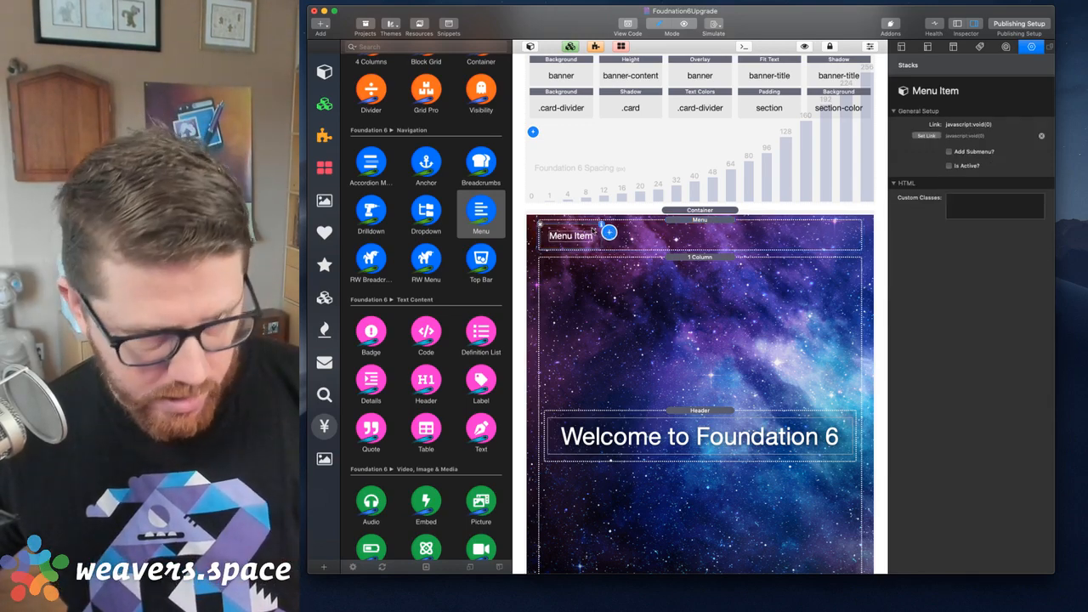
{"action": "left_click", "coordinate": [608, 232]}
{"action": "left_click", "coordinate": [670, 231]}
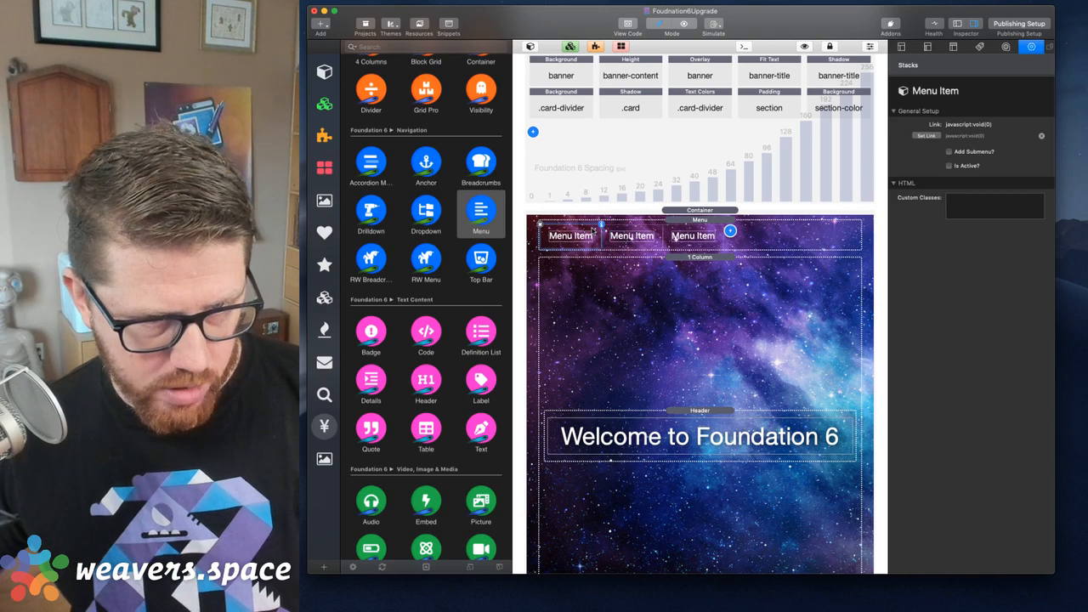
{"action": "left_click", "coordinate": [730, 230]}
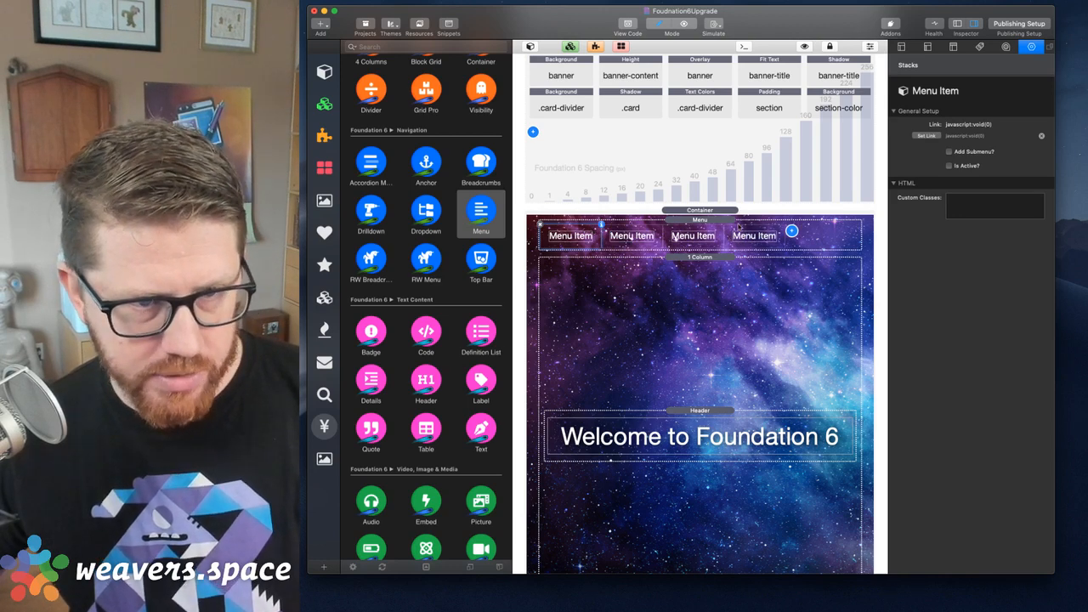
{"action": "left_click", "coordinate": [791, 230]}
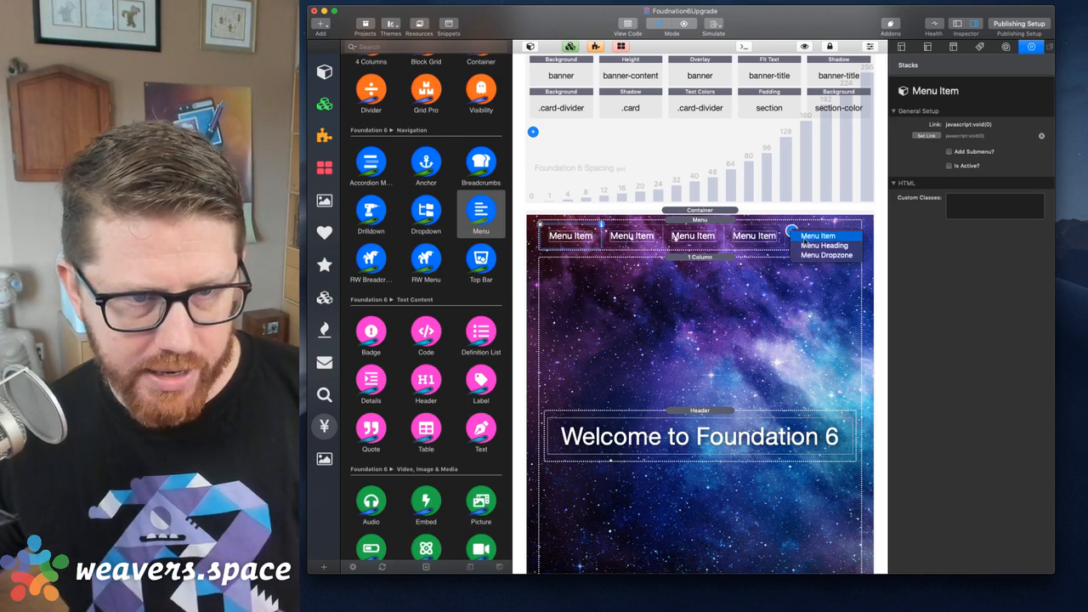
{"action": "left_click", "coordinate": [818, 255]}
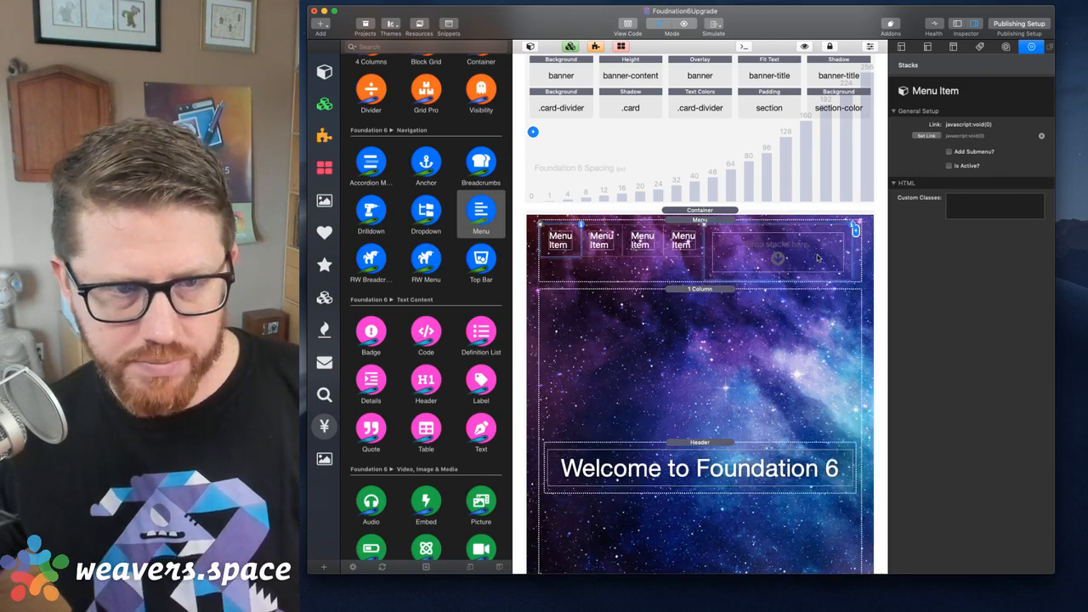
- Move the Menu Dropzone to the middle of the banner menu, between the second and third menu items
{"action": "key", "text": "super+z"}
{"action": "key", "text": "super+z"}
{"action": "key", "text": "super+z"}
{"action": "key", "text": "super+z"}
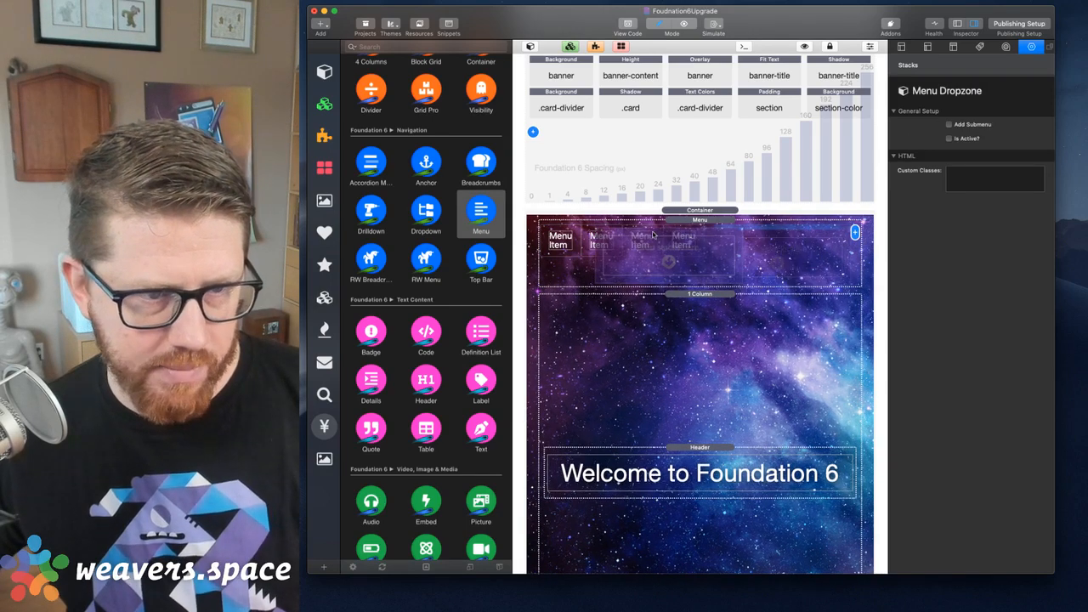
{"action": "key", "text": "super+shift+z"}
{"action": "key", "text": "super+shift+z"}
{"action": "key", "text": "super+shift+z"}
{"action": "key", "text": "super+shift+z"}
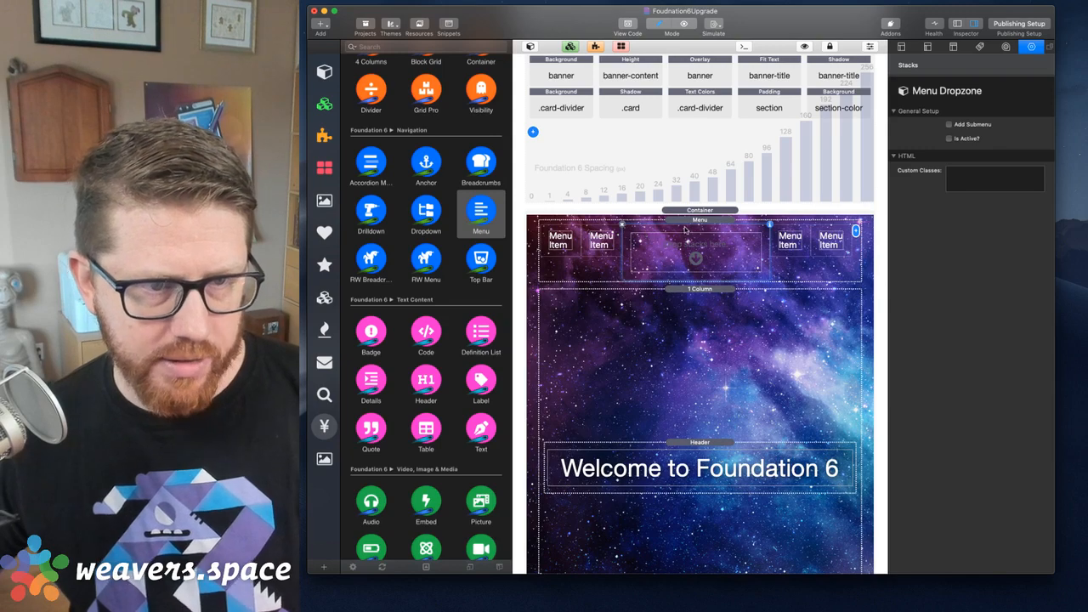
- Copy the footer's SVG logo into the banner menu's dropzone and enable a white fill colour for the copy
{"action": "scroll", "coordinate": [702, 241], "scroll_direction": "down", "scroll_amount": 20}
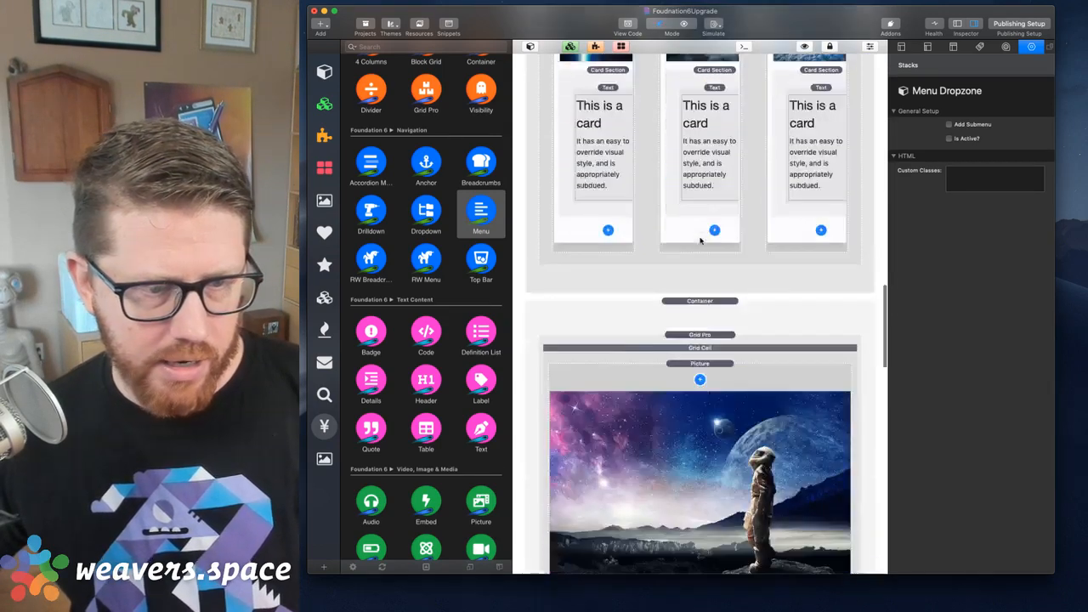
{"action": "left_click", "coordinate": [621, 149]}
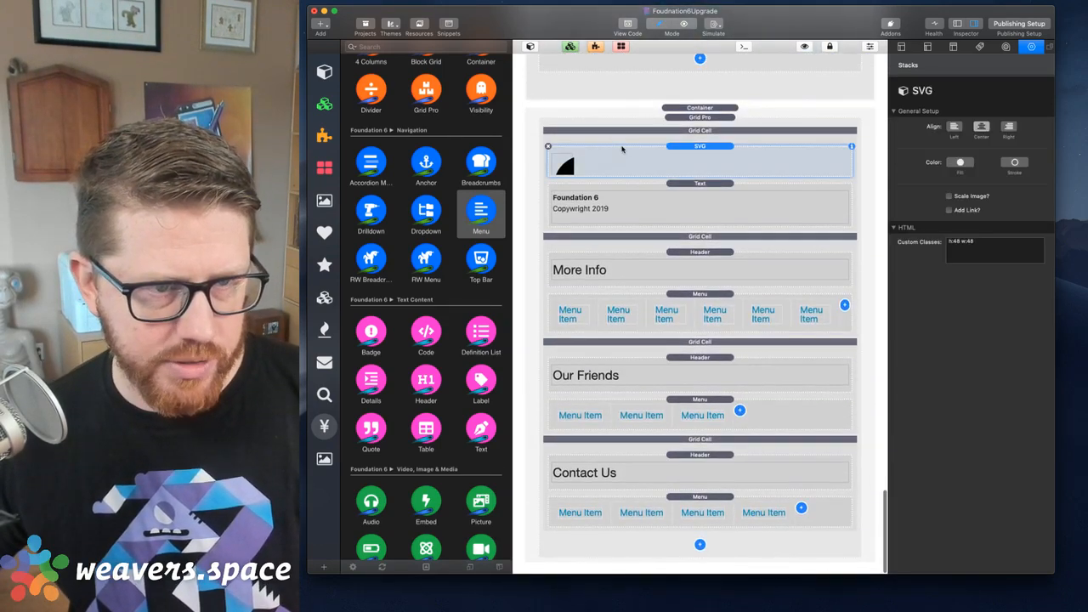
{"action": "scroll", "coordinate": [622, 149], "scroll_direction": "up", "scroll_amount": 20}
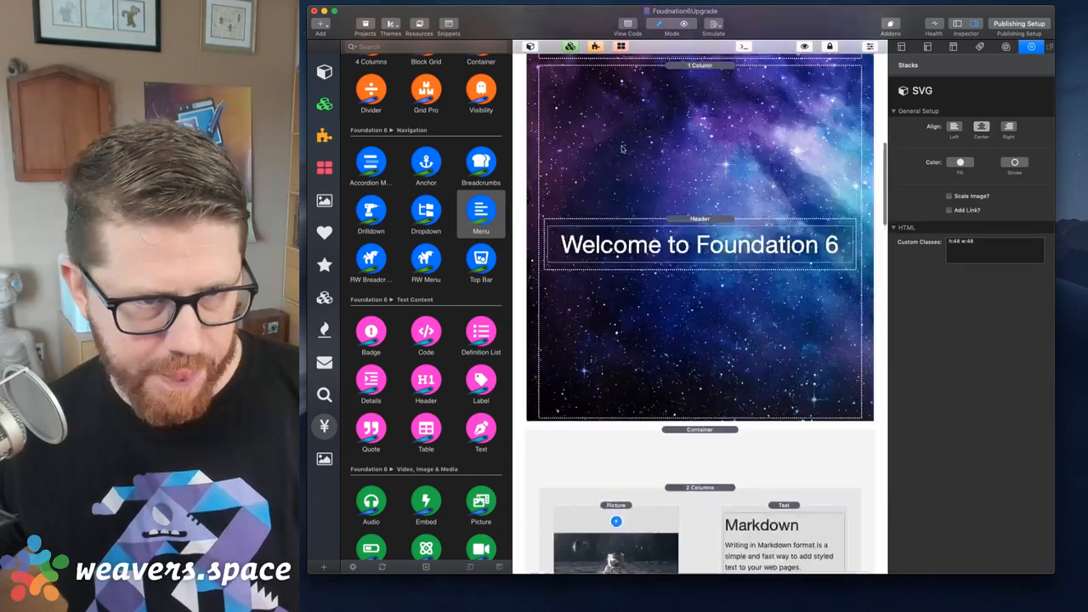
{"action": "scroll", "coordinate": [686, 198], "scroll_direction": "down", "scroll_amount": 10}
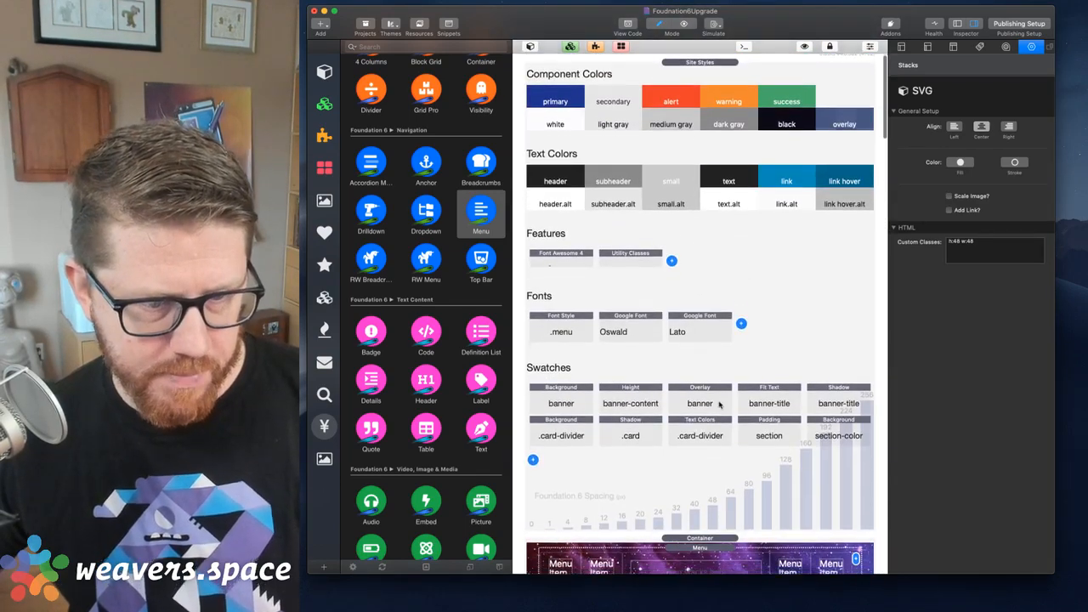
{"action": "left_click", "coordinate": [694, 267]}
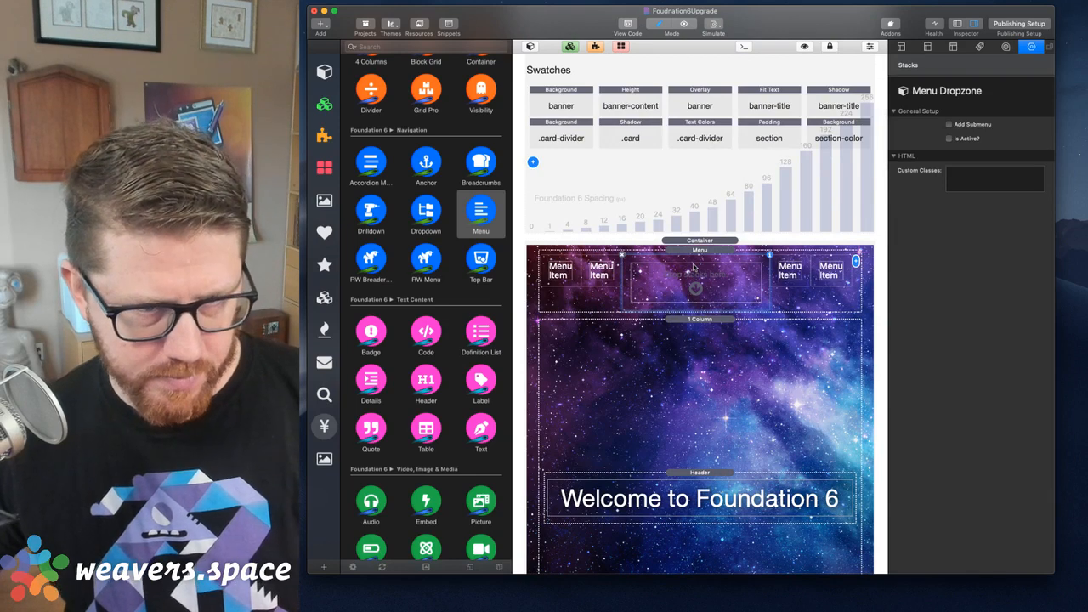
{"action": "key", "text": "super+v"}
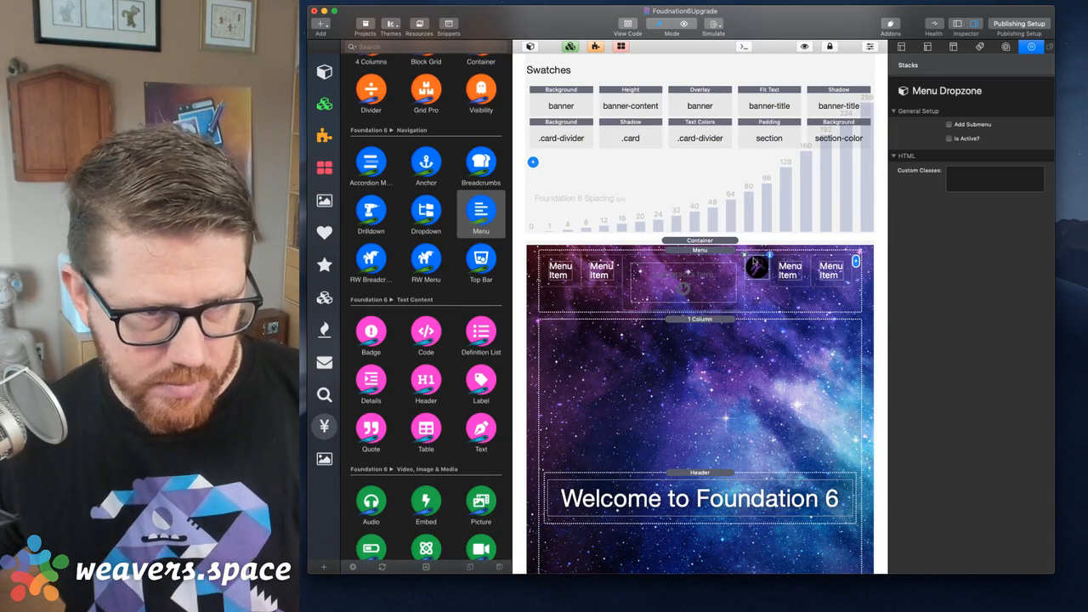
{"action": "left_click_drag", "start_coordinate": [757, 267], "coordinate": [697, 281]}
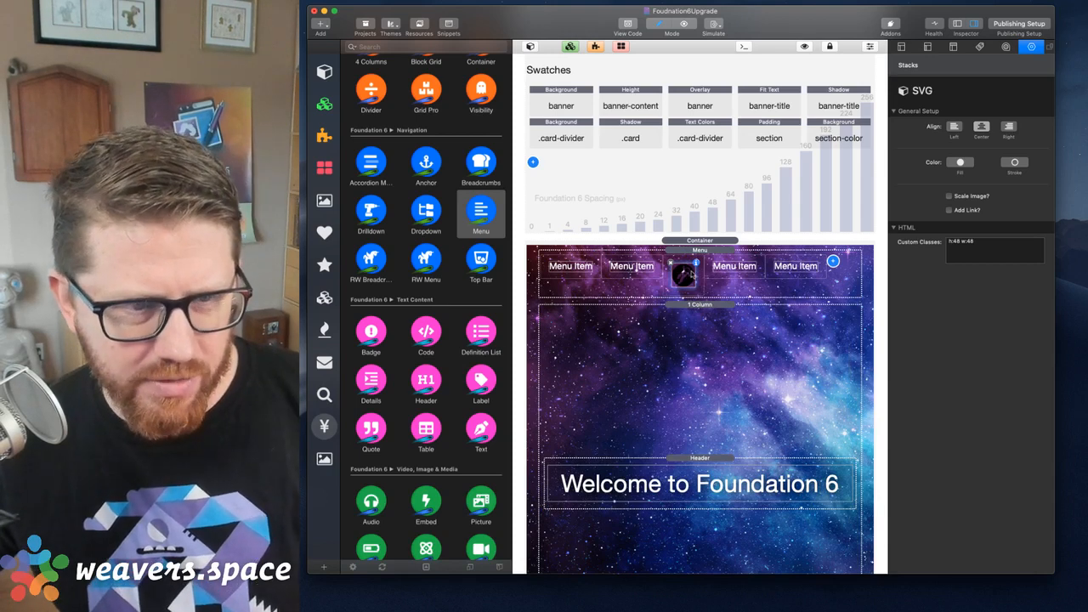
{"action": "left_click", "coordinate": [960, 163]}
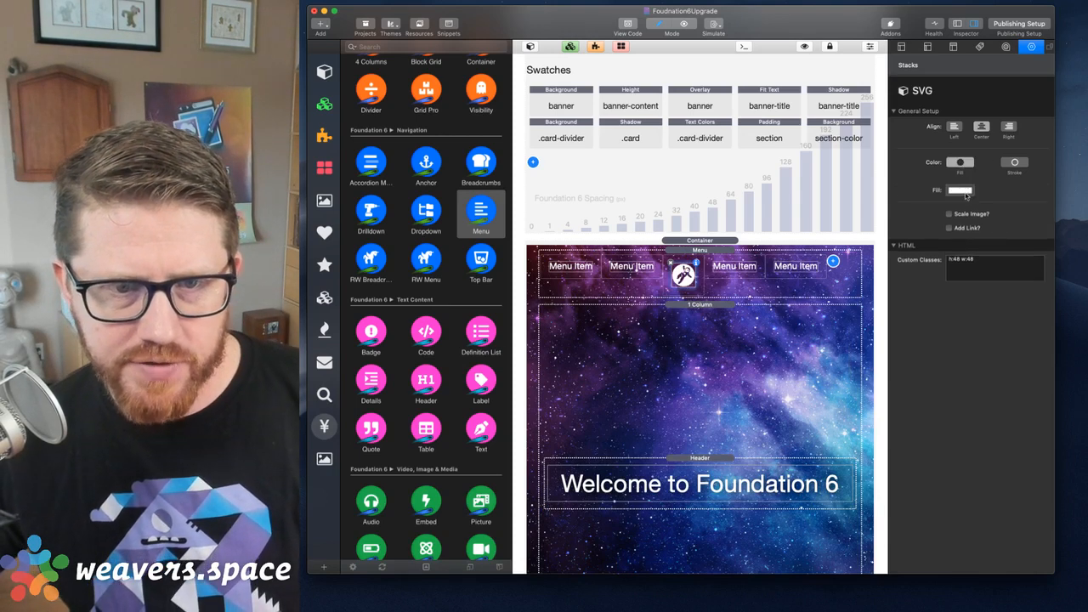
- Select the banner Menu stack, check how its items and logo line up in preview mode, and return to editing
{"action": "left_click", "coordinate": [733, 291]}
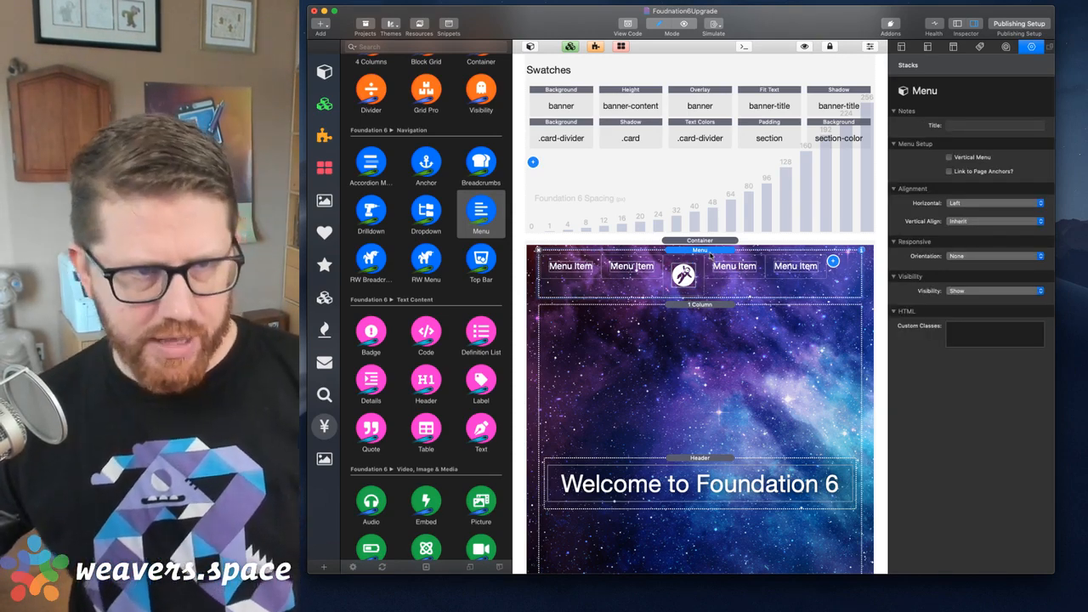
{"action": "key", "text": "super+r"}
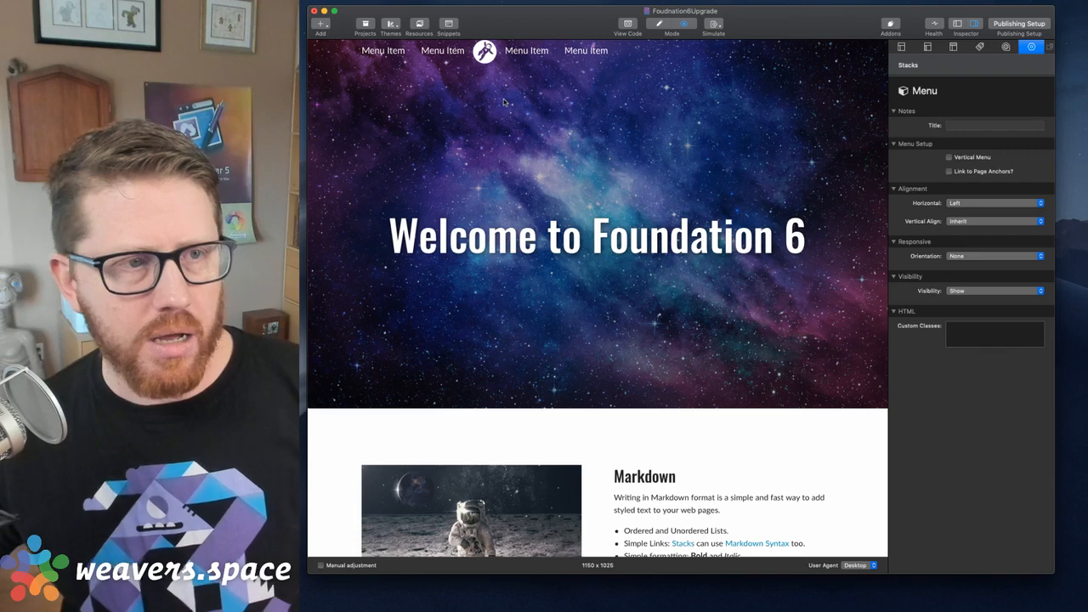
{"action": "scroll", "coordinate": [476, 56], "scroll_direction": "down", "scroll_amount": 3}
{"action": "scroll", "coordinate": [442, 58], "scroll_direction": "up", "scroll_amount": 3}
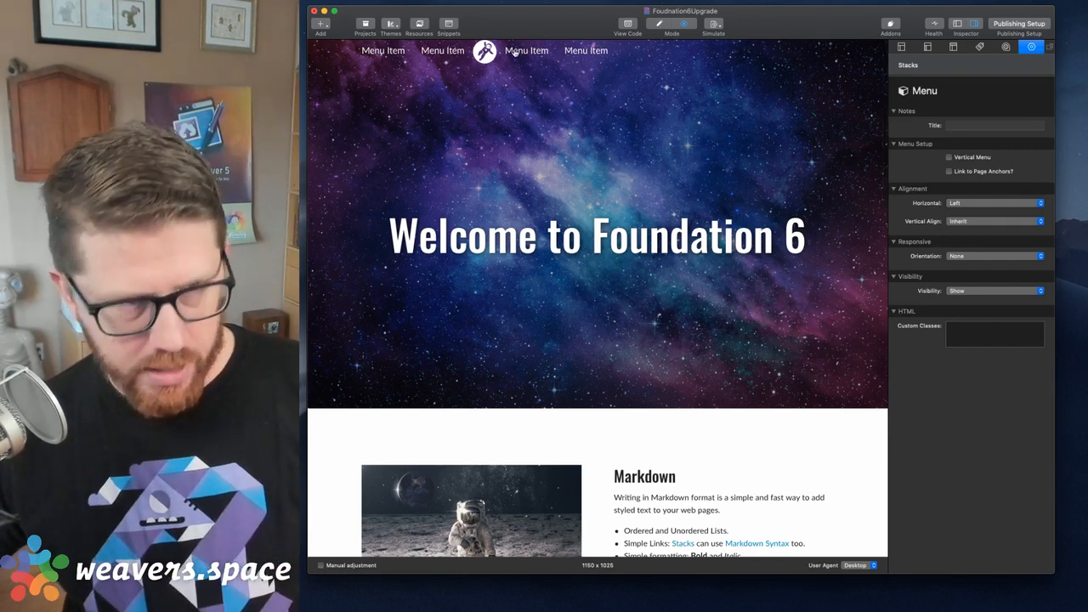
{"action": "key", "text": "super+r"}
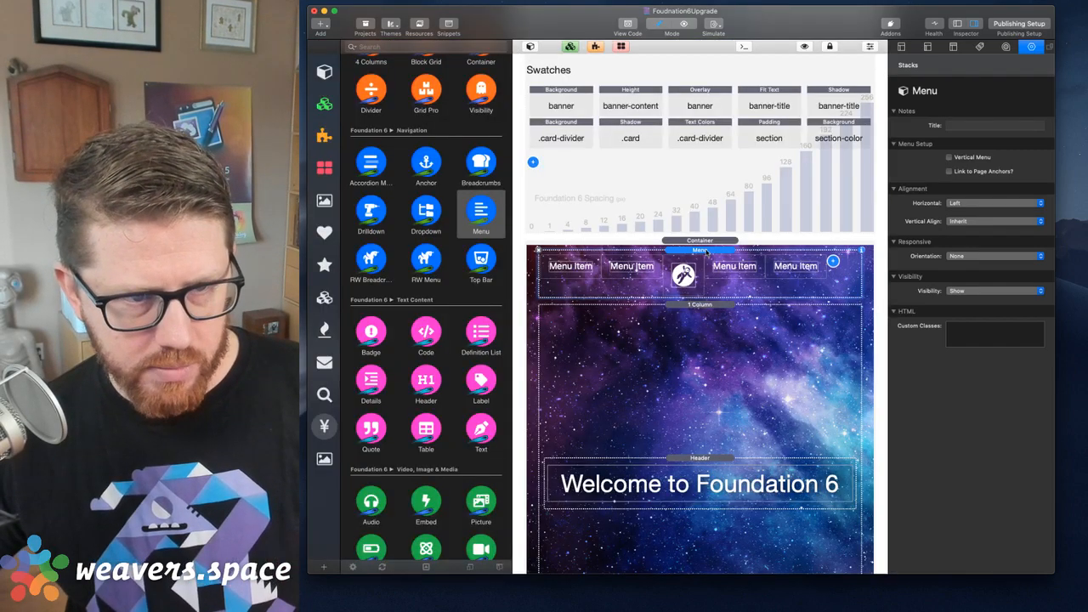
- Set the banner menu's vertical alignment to Middle and its horizontal alignment to Spaced
{"action": "left_click", "coordinate": [958, 223]}
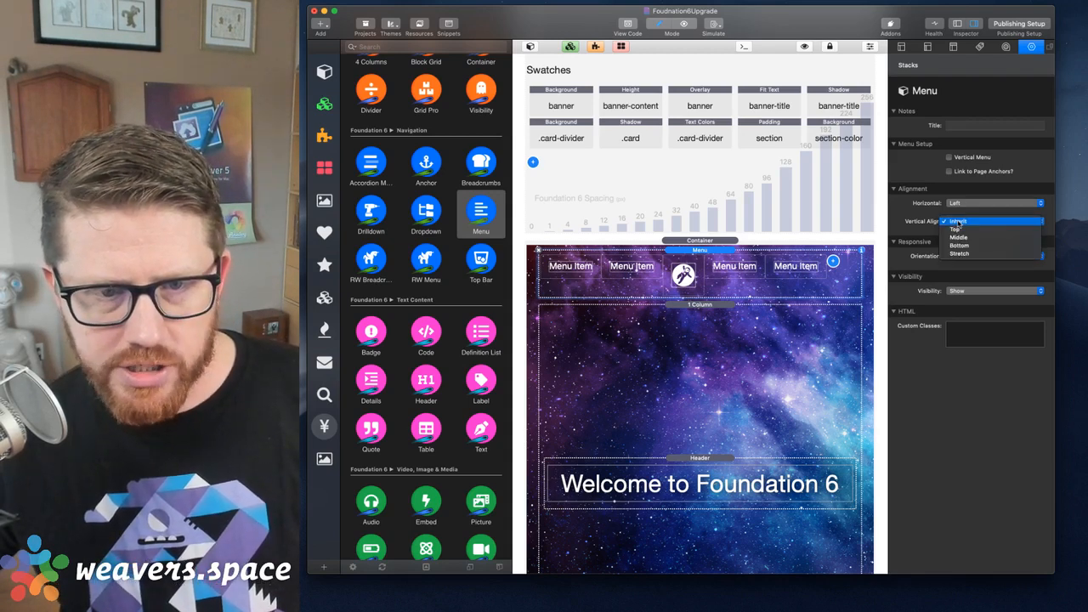
{"action": "left_click", "coordinate": [961, 226]}
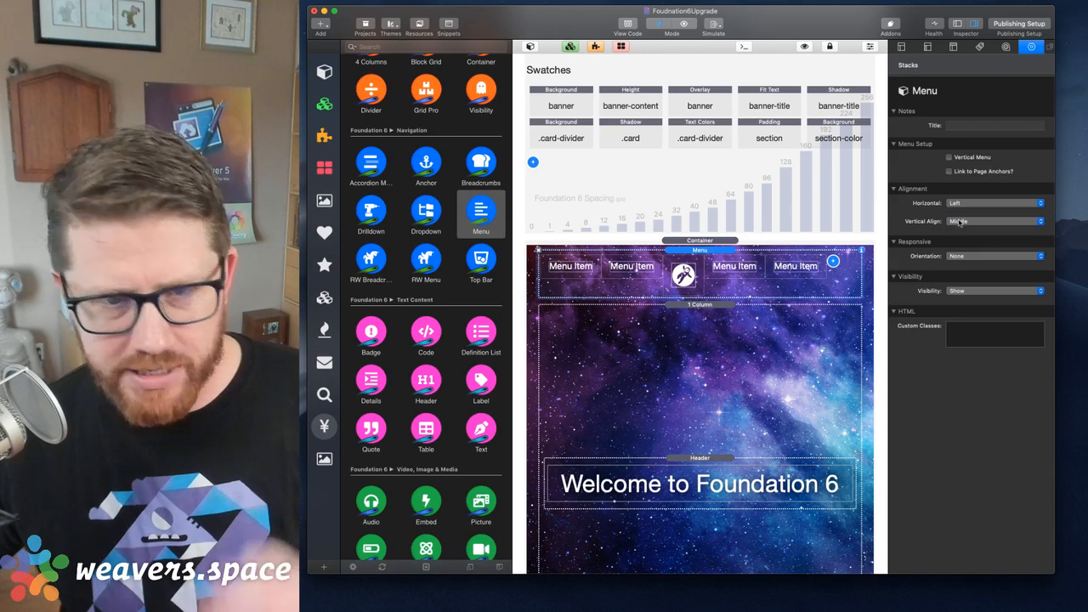
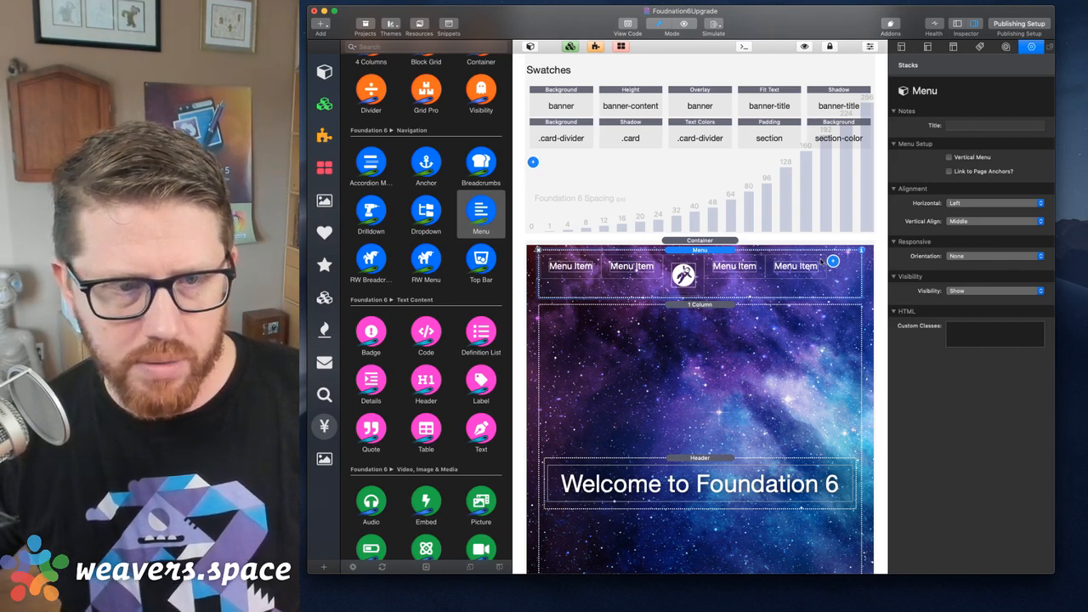
{"action": "left_click", "coordinate": [981, 206]}
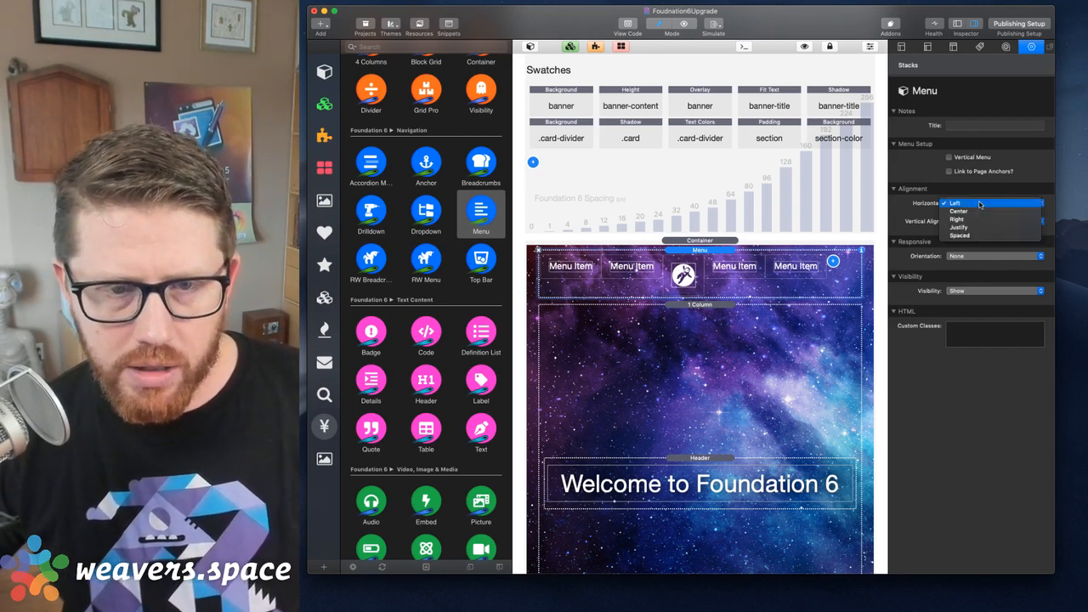
{"action": "left_click", "coordinate": [974, 237]}
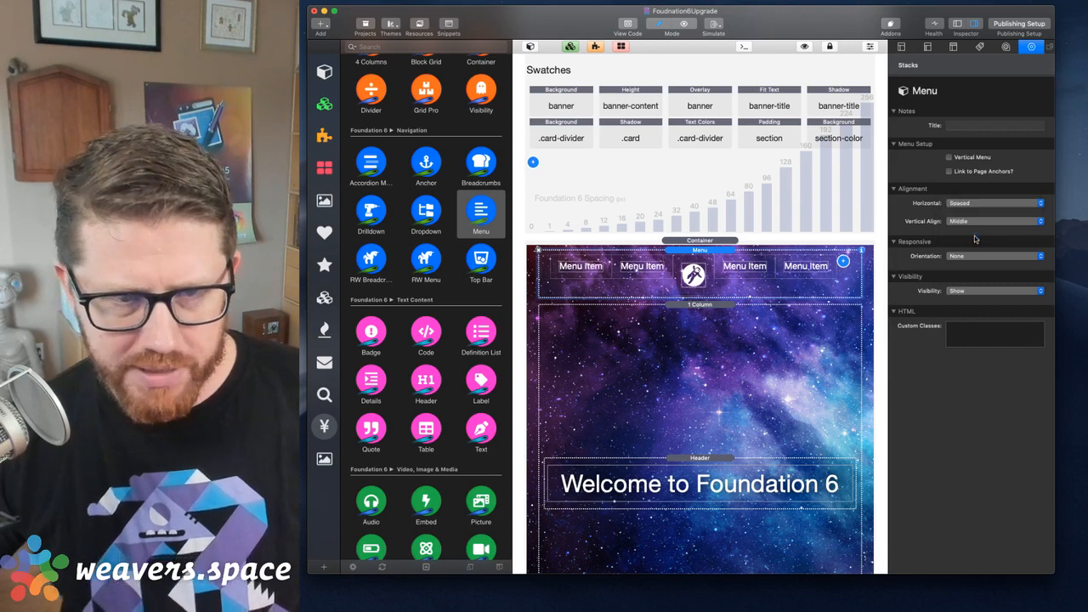
- Review the item spacing and logo alignment across the banner in preview mode, and return to editing
{"action": "key", "text": "super+r"}
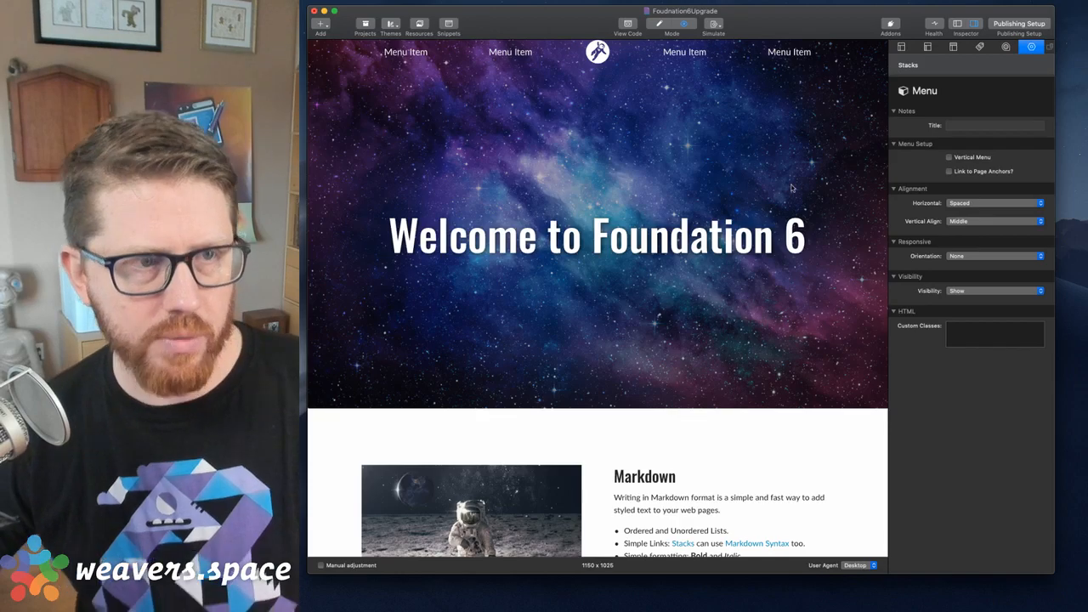
{"action": "scroll", "coordinate": [811, 145], "scroll_direction": "down", "scroll_amount": 5}
{"action": "scroll", "coordinate": [795, 179], "scroll_direction": "up", "scroll_amount": 5}
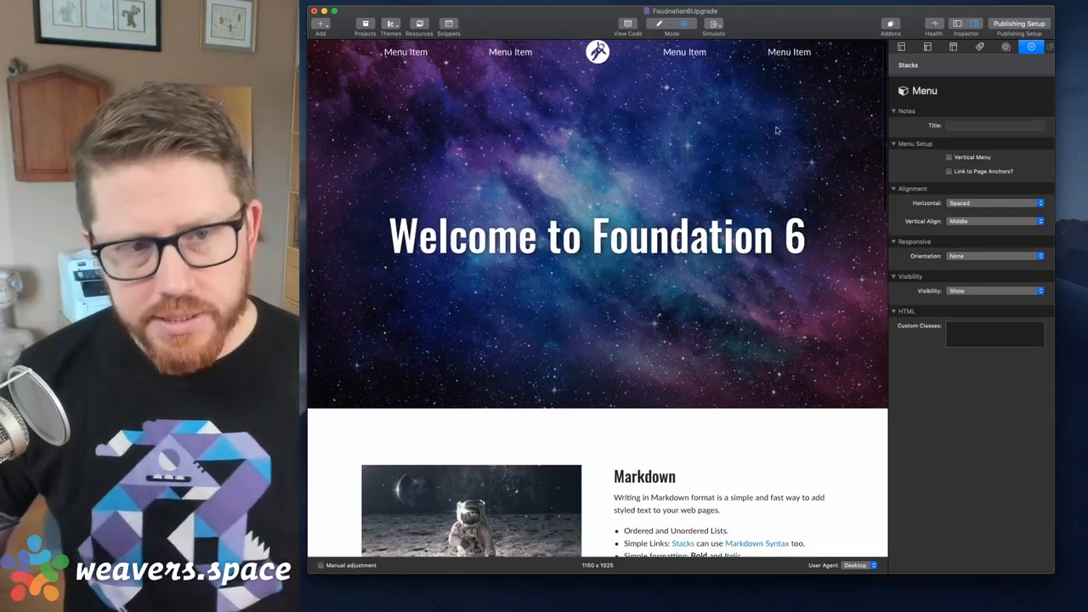
{"action": "scroll", "coordinate": [767, 197], "scroll_direction": "down", "scroll_amount": 5}
{"action": "scroll", "coordinate": [766, 197], "scroll_direction": "up", "scroll_amount": 5}
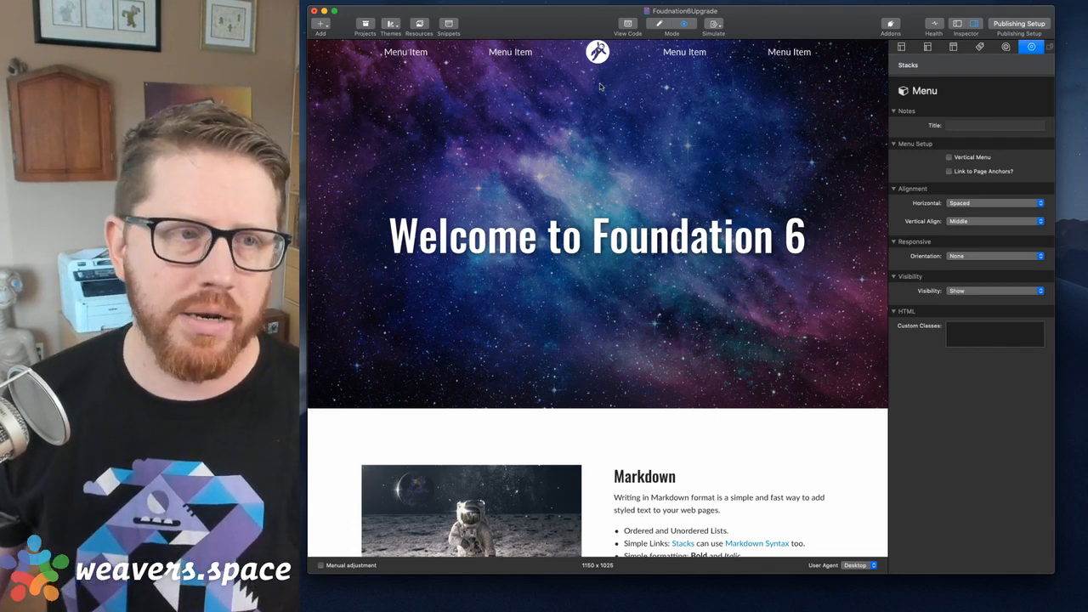
{"action": "key", "text": "super+r"}
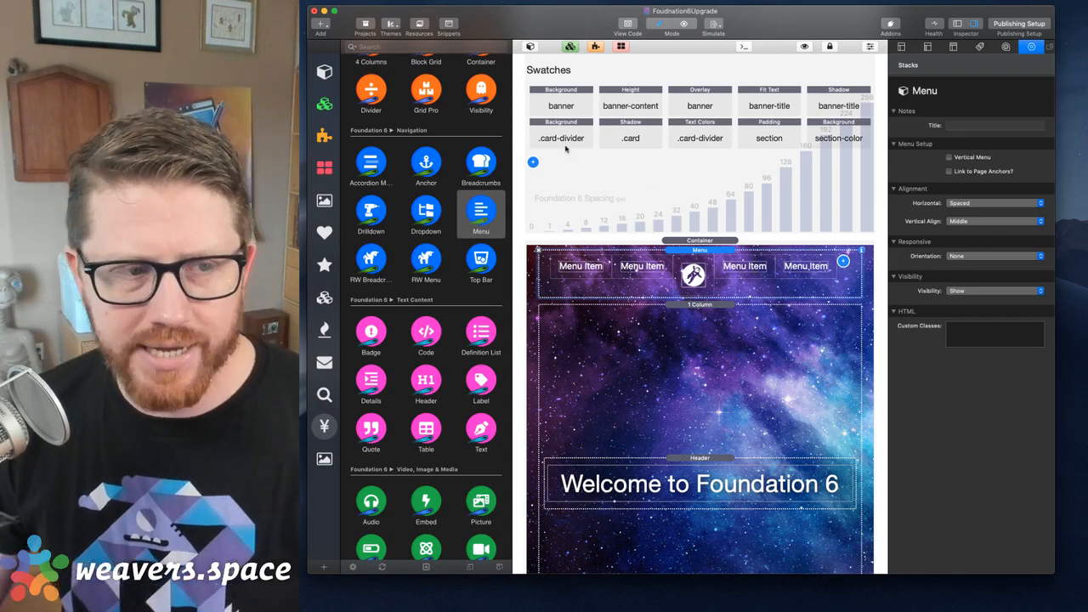
- Delete the .menu Font Style swatch from the page's Fonts area
{"action": "scroll", "coordinate": [569, 158], "scroll_direction": "up", "scroll_amount": 4}
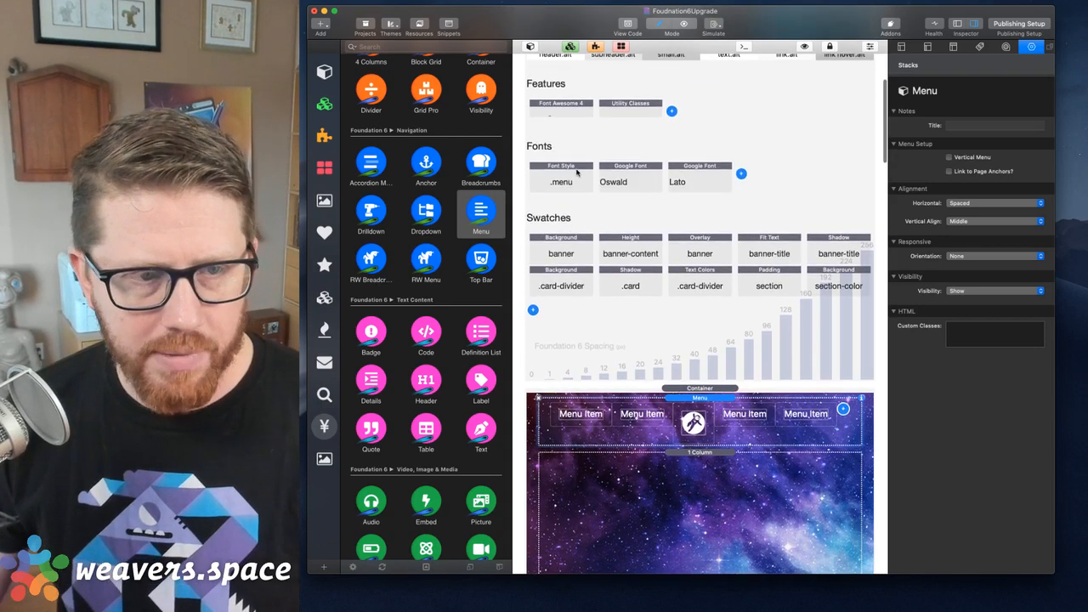
{"action": "left_click", "coordinate": [574, 170]}
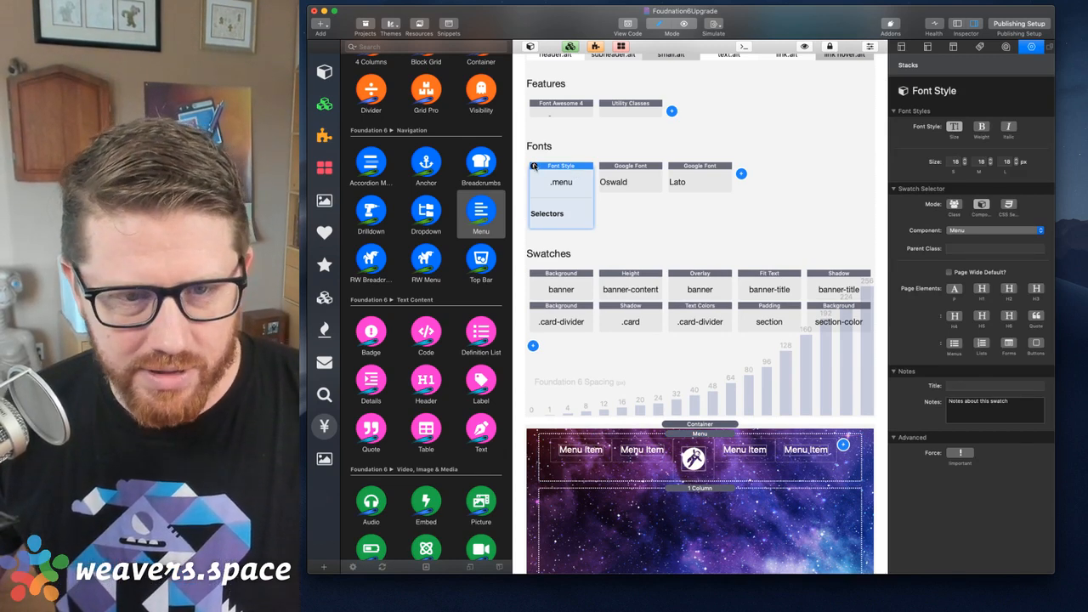
{"action": "left_click", "coordinate": [534, 166]}
- Check the banner menu's text size in preview mode without the font style swatch, and return to editing
{"action": "left_click", "coordinate": [690, 384]}
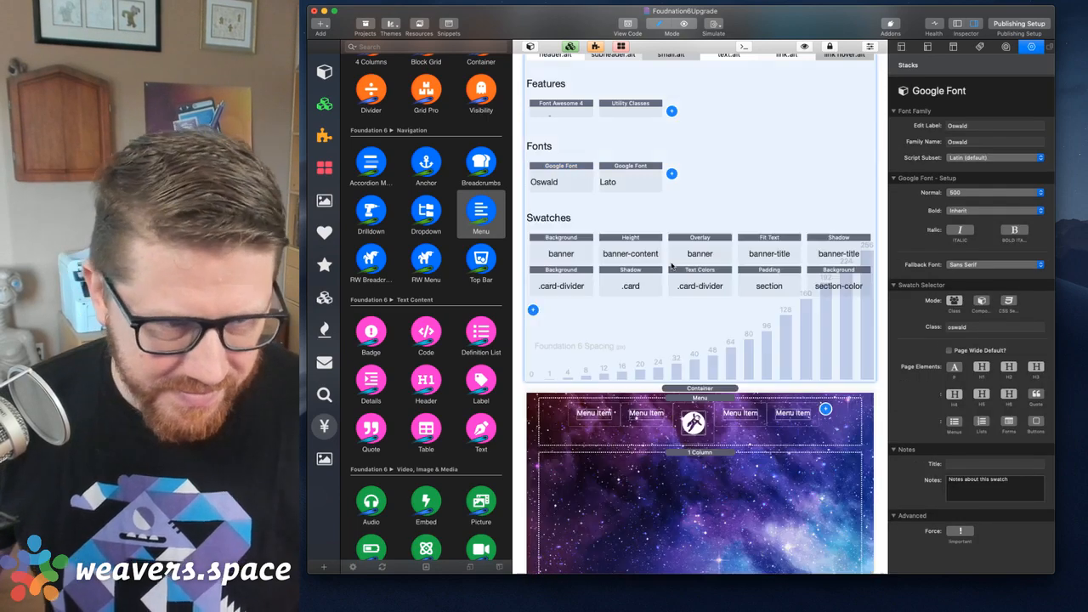
{"action": "left_click", "coordinate": [691, 404]}
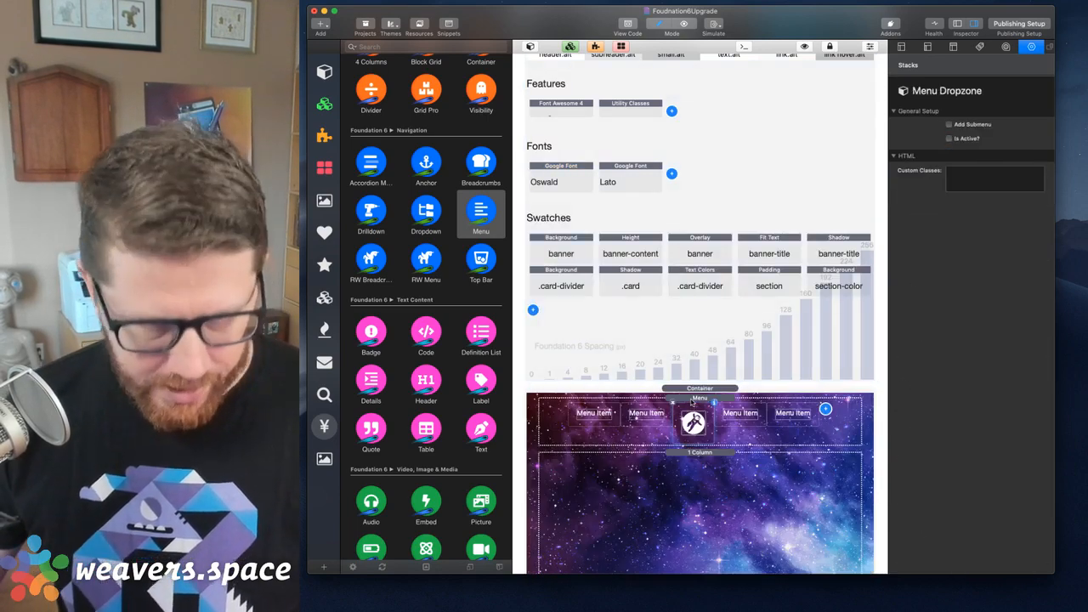
{"action": "key", "text": "super+r"}
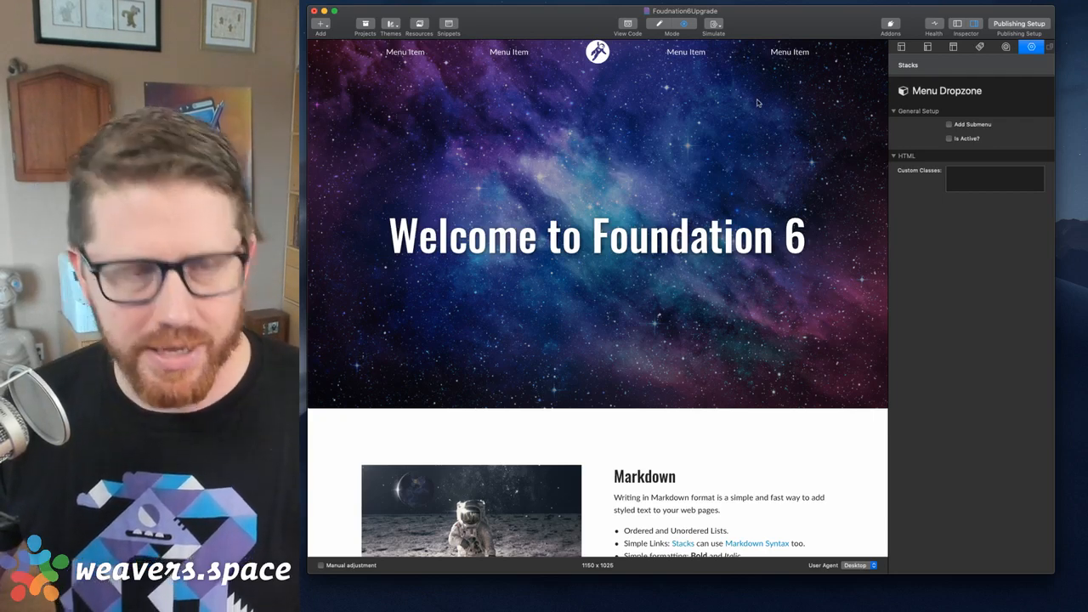
{"action": "key", "text": "super+e"}
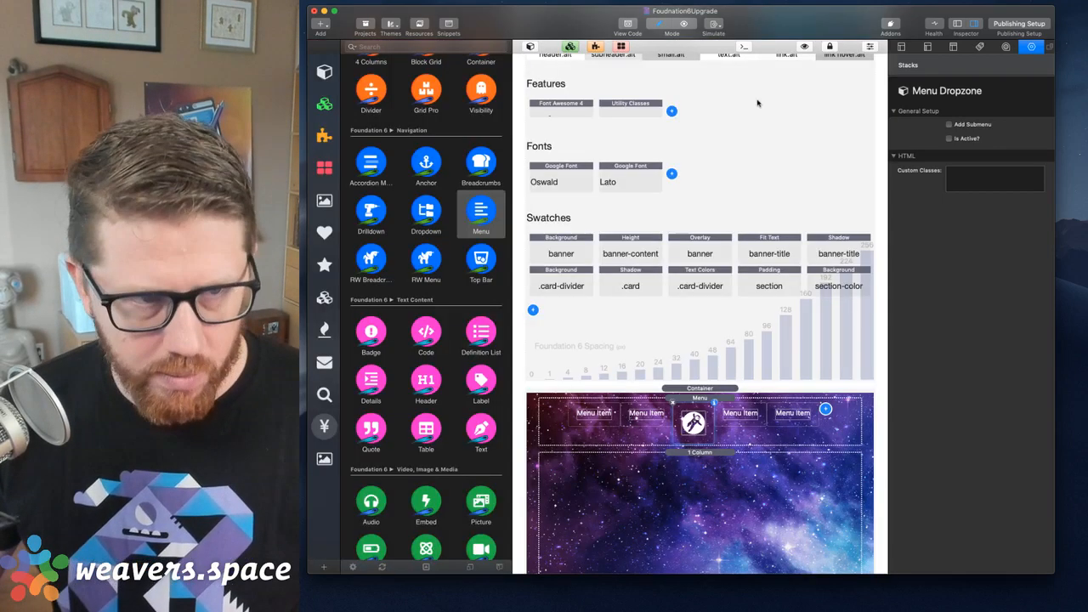
- Add a new Font Style swatch to the Fonts area after the Oswald and Lato Google Fonts
{"action": "left_click", "coordinate": [671, 173]}
{"action": "left_click", "coordinate": [694, 180]}
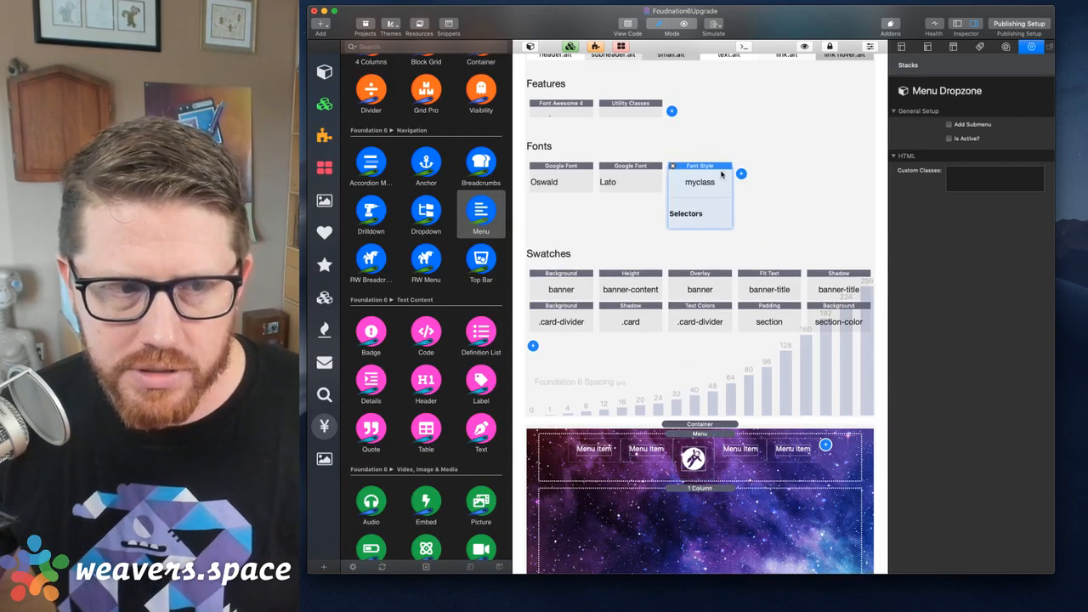
{"action": "left_click", "coordinate": [775, 142]}
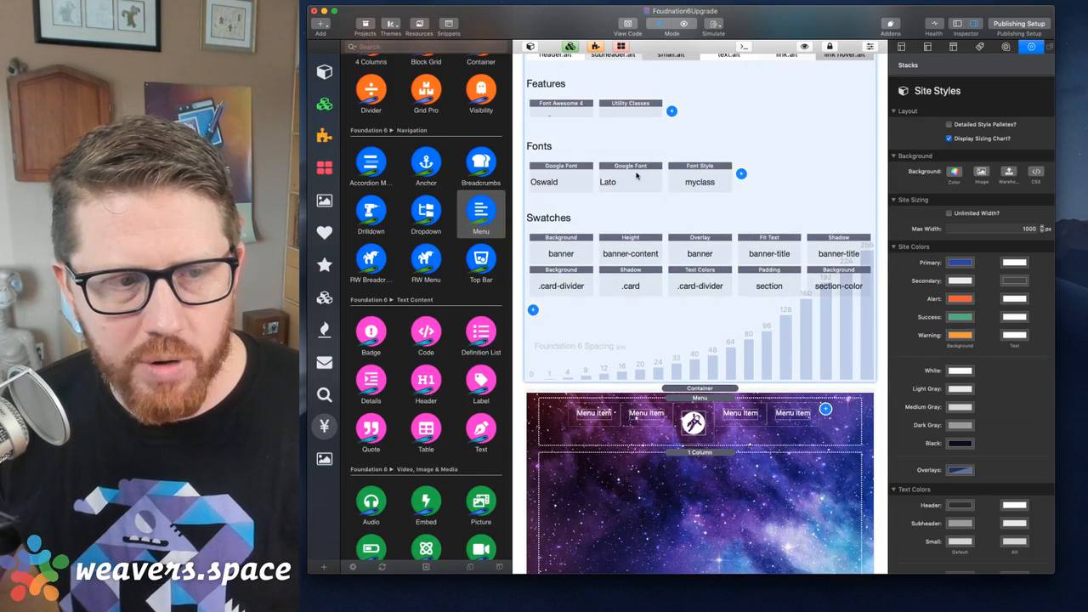
- Compare the settings, page-wide default and selectors of the Oswald and Lato Google Font swatches
{"action": "left_click", "coordinate": [641, 174]}
{"action": "left_click", "coordinate": [572, 173]}
{"action": "left_click", "coordinate": [627, 175]}
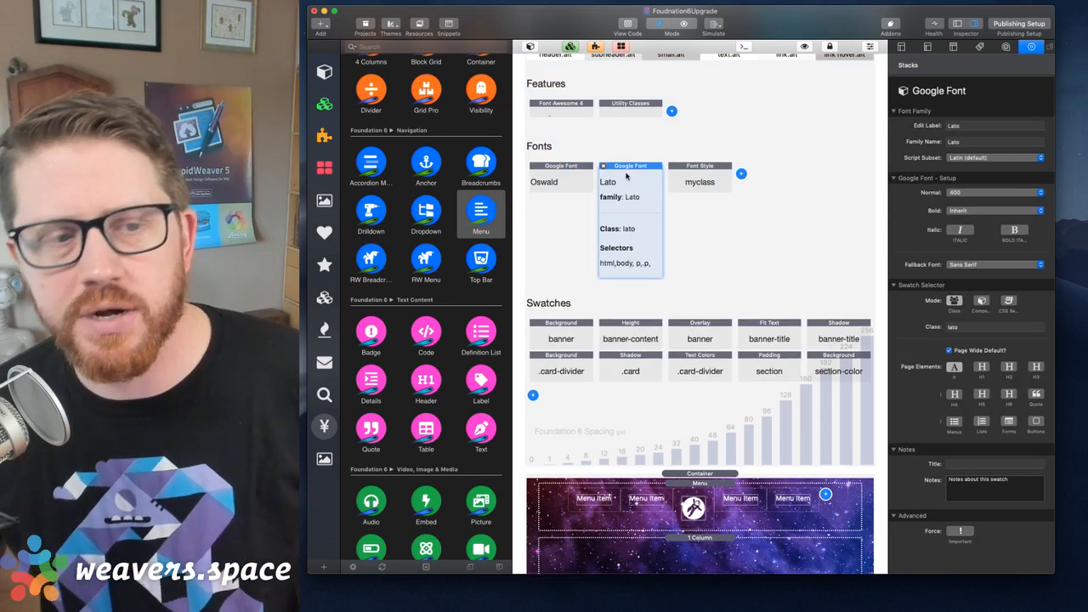
{"action": "left_click", "coordinate": [577, 177]}
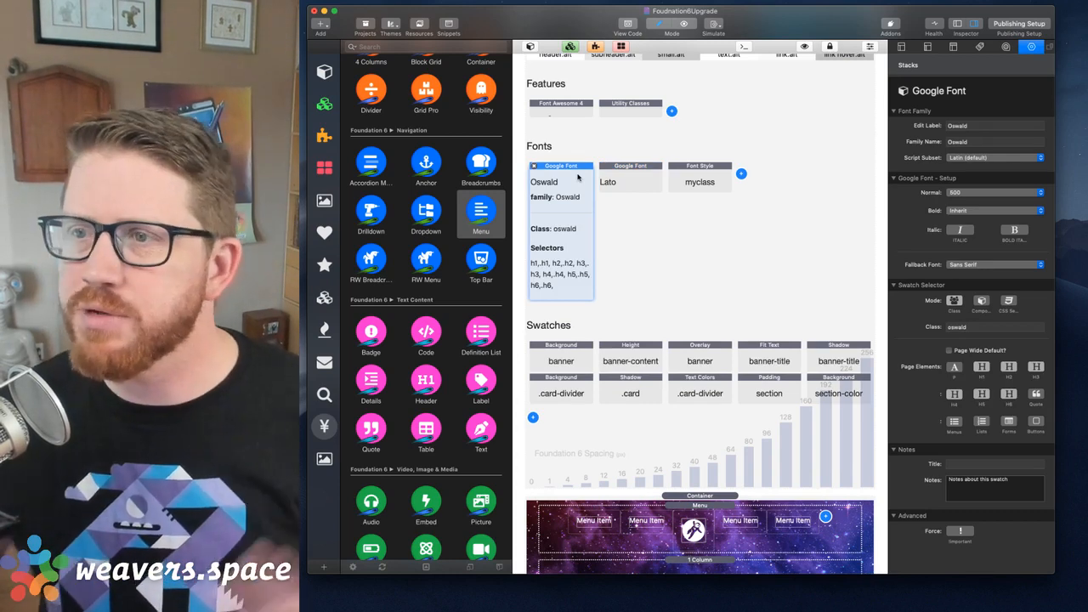
{"action": "left_click", "coordinate": [628, 175]}
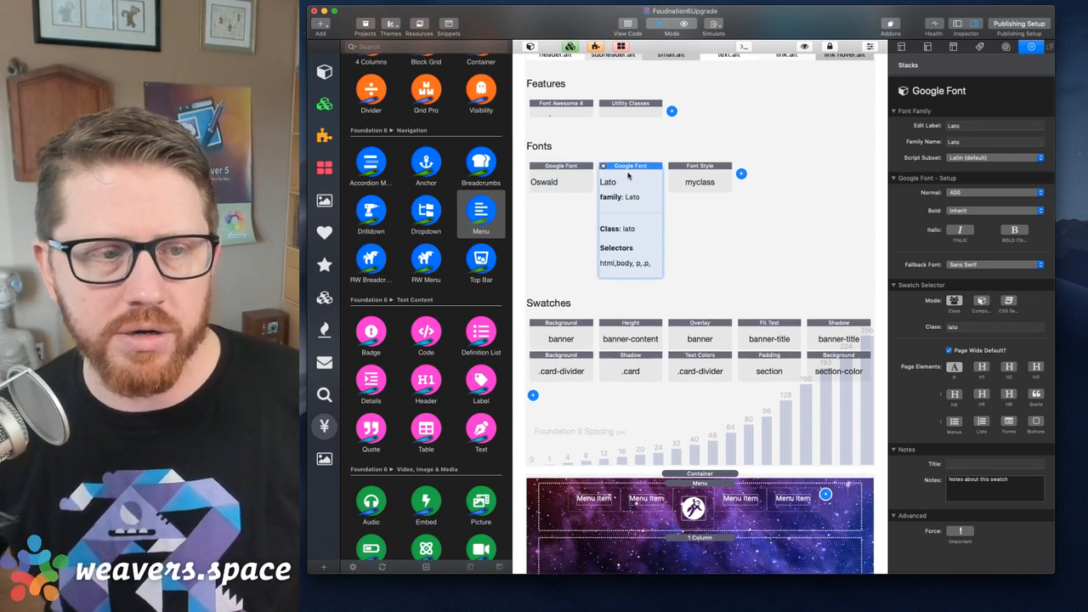
{"action": "left_click", "coordinate": [578, 178]}
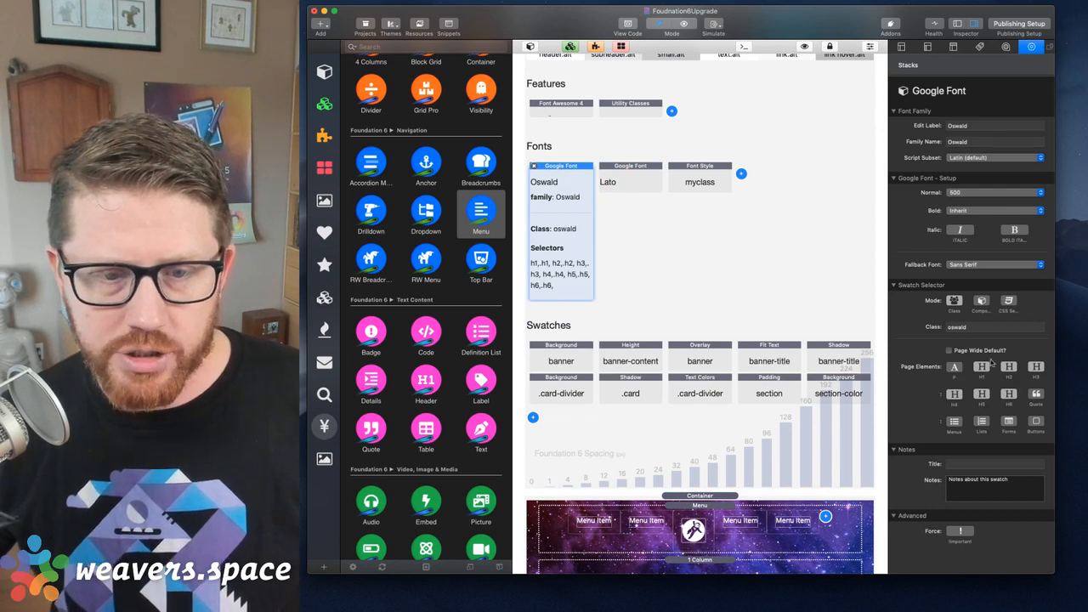
{"action": "left_click", "coordinate": [634, 178]}
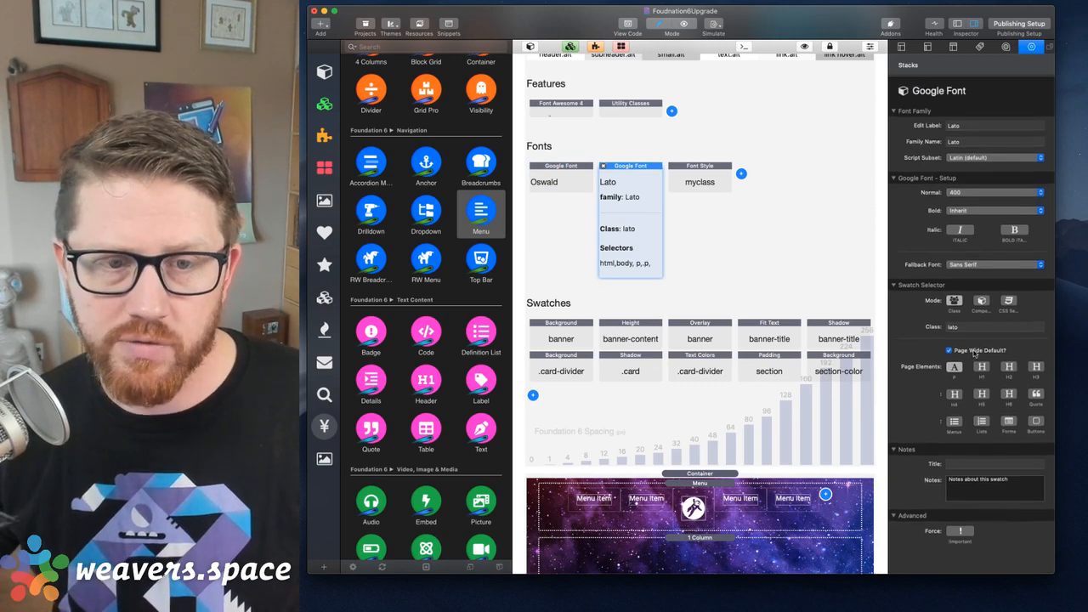
- Set the new Font Style swatch's small, medium and large font sizes to 18 px each
{"action": "left_click", "coordinate": [693, 166]}
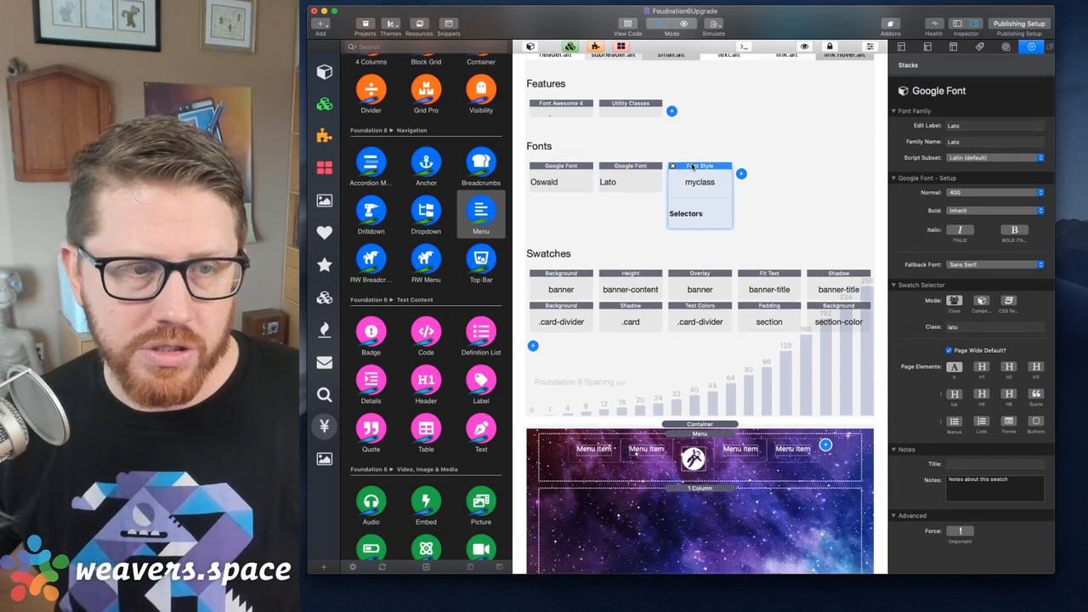
{"action": "double_click", "coordinate": [954, 162]}
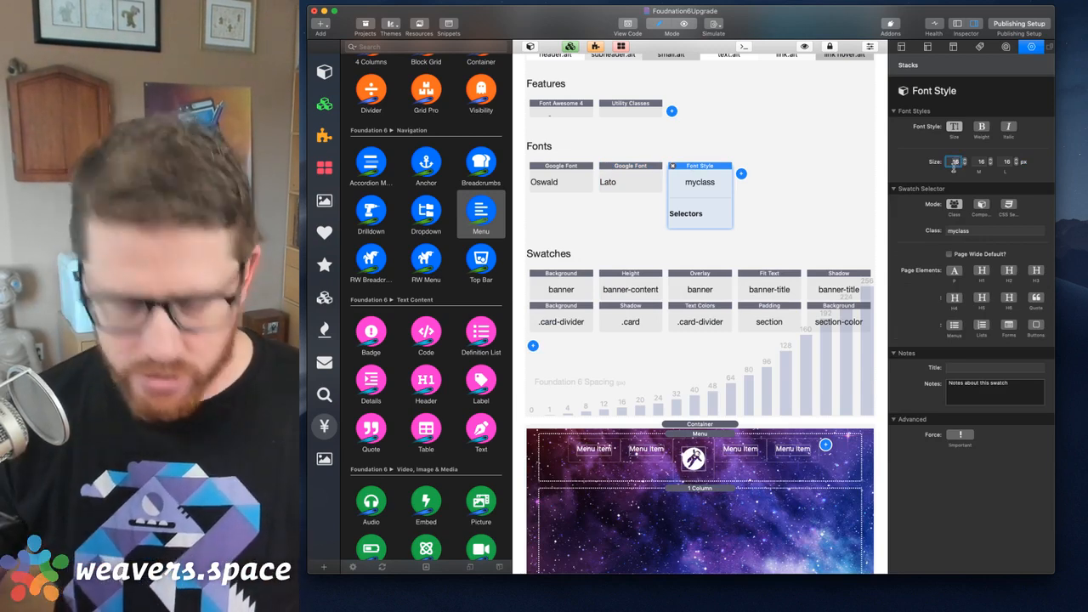
{"action": "type", "text": "18"}
{"action": "key", "text": "Tab"}
{"action": "type", "text": "18"}
{"action": "key", "text": "Tab"}
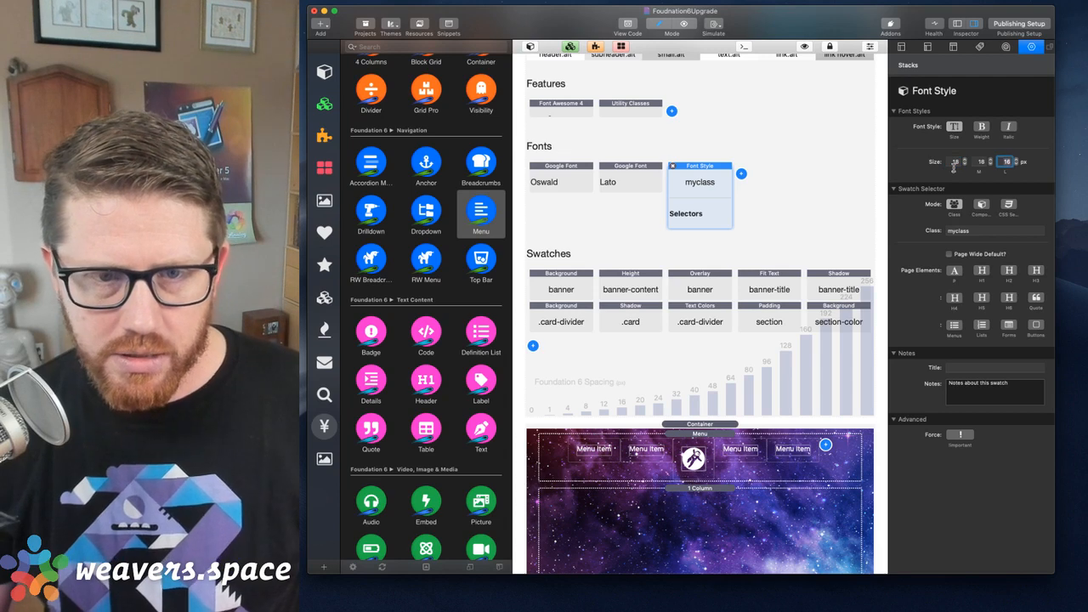
{"action": "type", "text": "18"}
{"action": "key", "text": "Tab"}
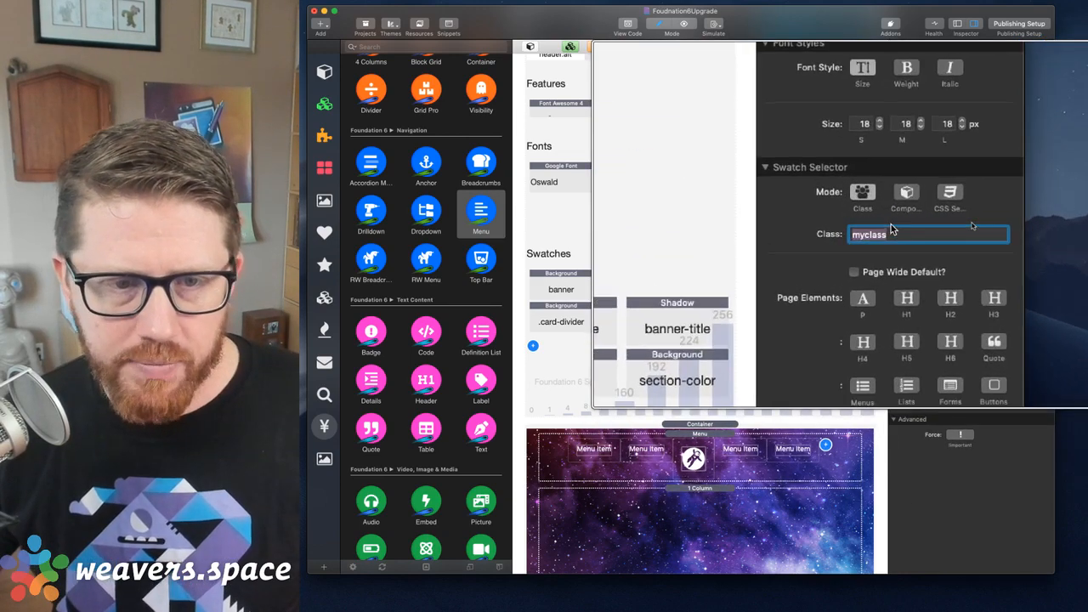
- Switch the Font Style swatch's selector mode to Component and target the Menu component
{"action": "left_click", "coordinate": [888, 204]}
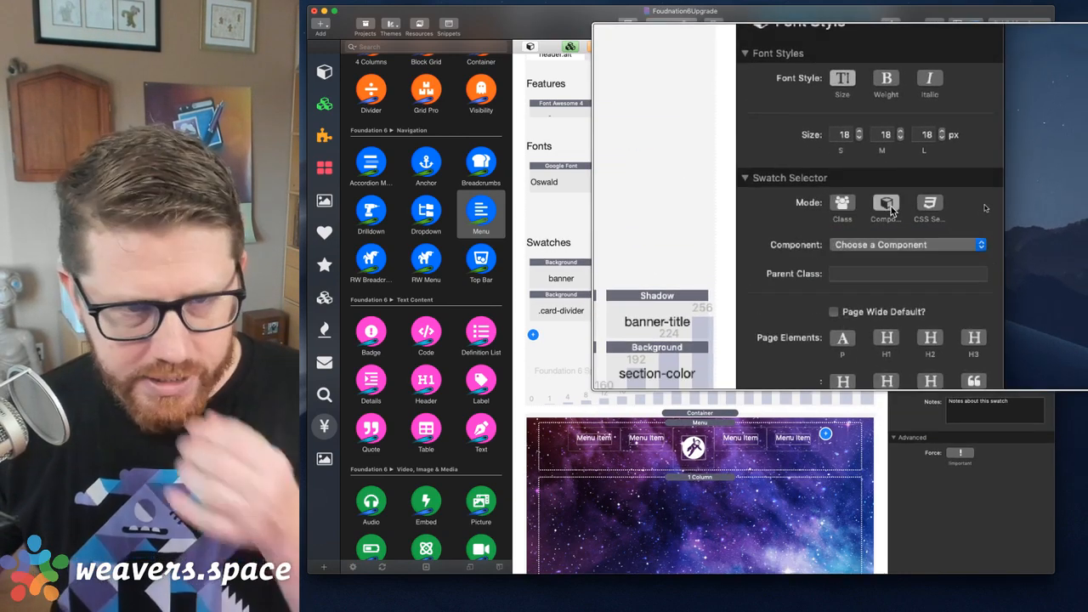
{"action": "left_click", "coordinate": [891, 226]}
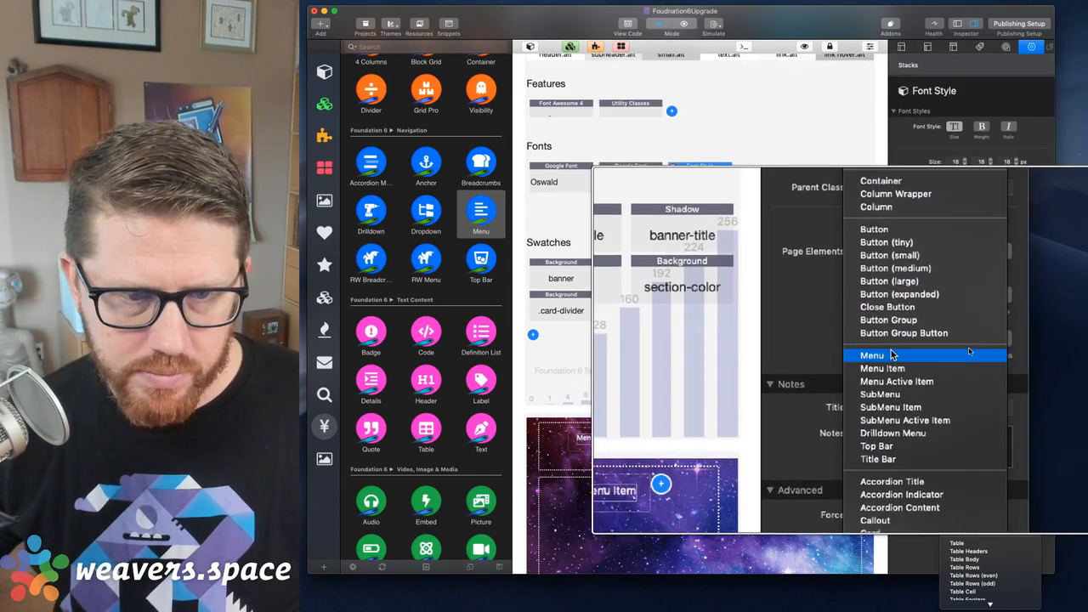
{"action": "left_click", "coordinate": [891, 354]}
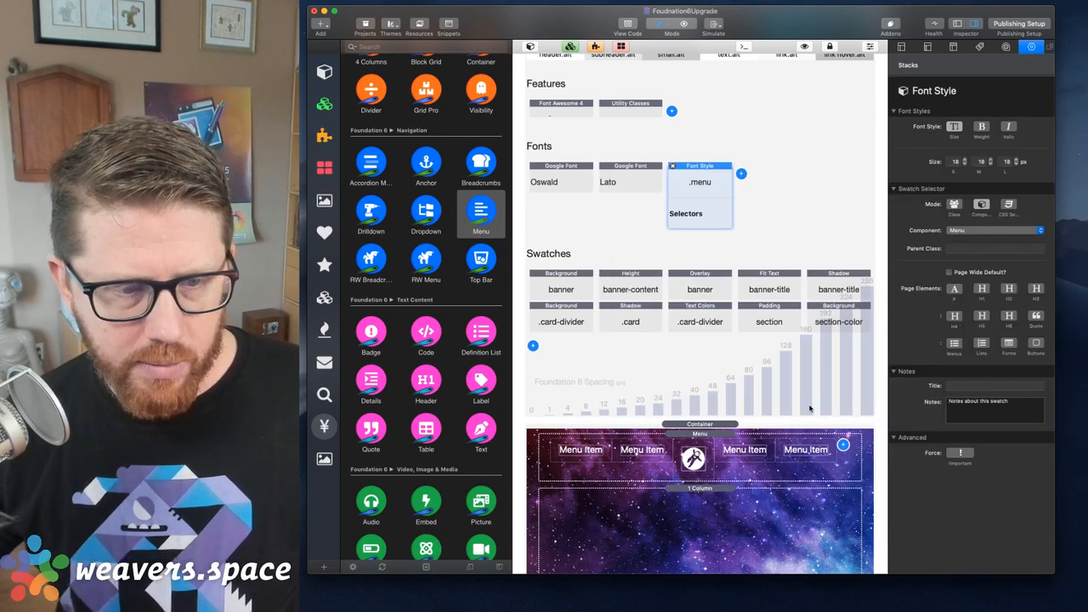
- Compare the banner menu's text size with the footer menus in preview mode, and return to editing
{"action": "left_click", "coordinate": [700, 434]}
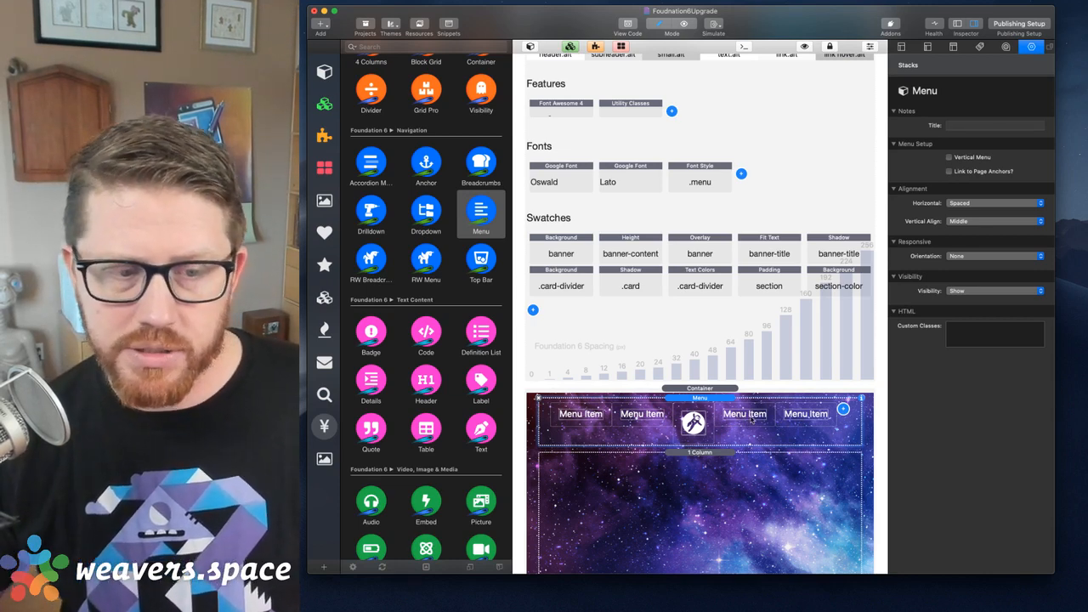
{"action": "scroll", "coordinate": [750, 418], "scroll_direction": "down", "scroll_amount": 1}
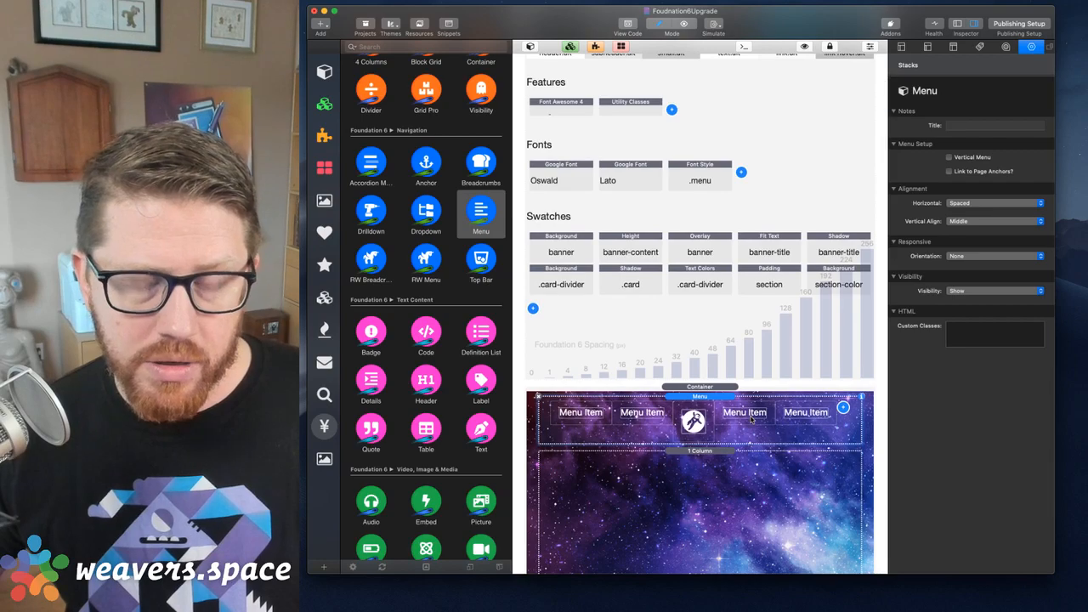
{"action": "key", "text": "super+r"}
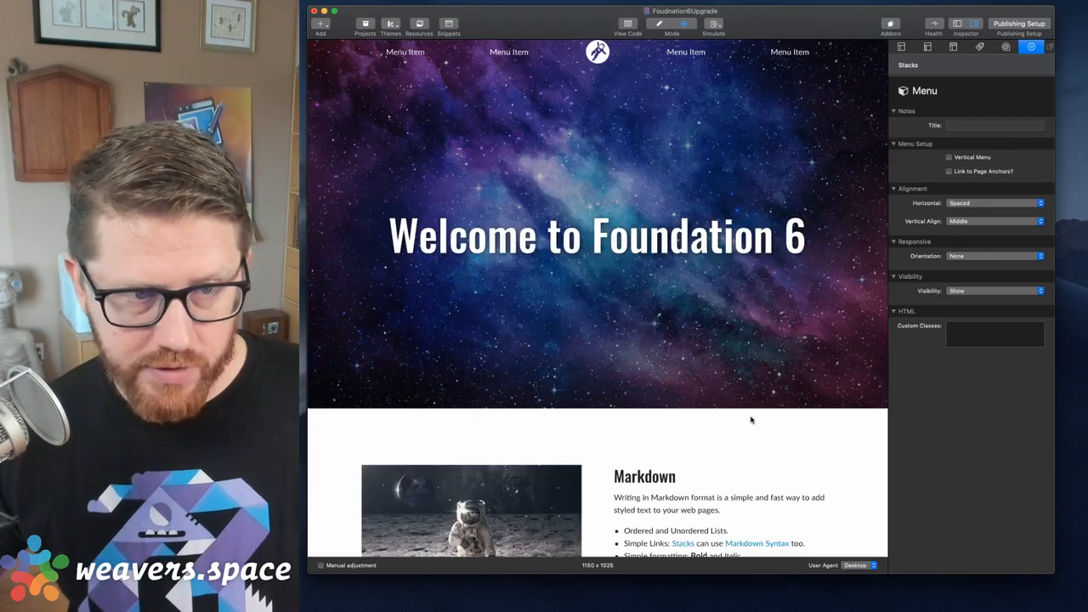
{"action": "scroll", "coordinate": [760, 390], "scroll_direction": "down", "scroll_amount": 15}
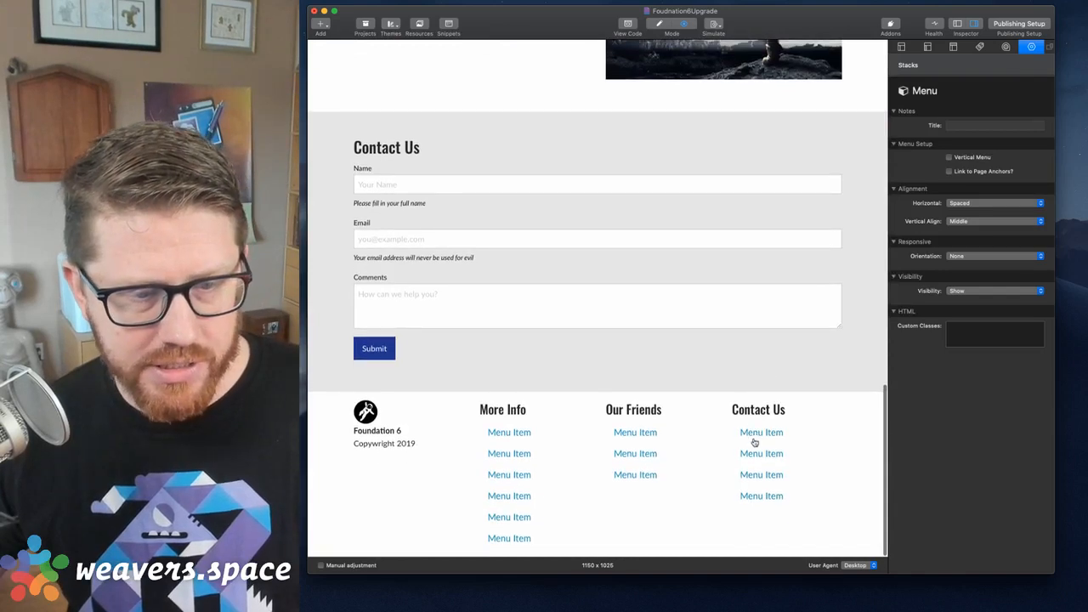
{"action": "scroll", "coordinate": [756, 439], "scroll_direction": "up", "scroll_amount": 3}
{"action": "scroll", "coordinate": [756, 439], "scroll_direction": "down", "scroll_amount": 3}
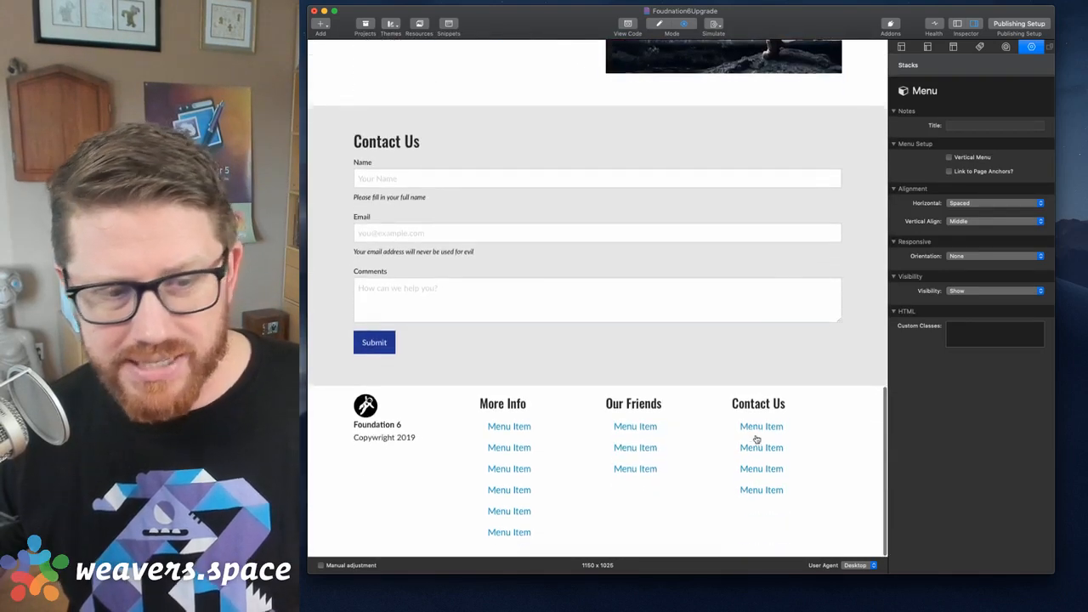
{"action": "scroll", "coordinate": [760, 432], "scroll_direction": "up", "scroll_amount": 15}
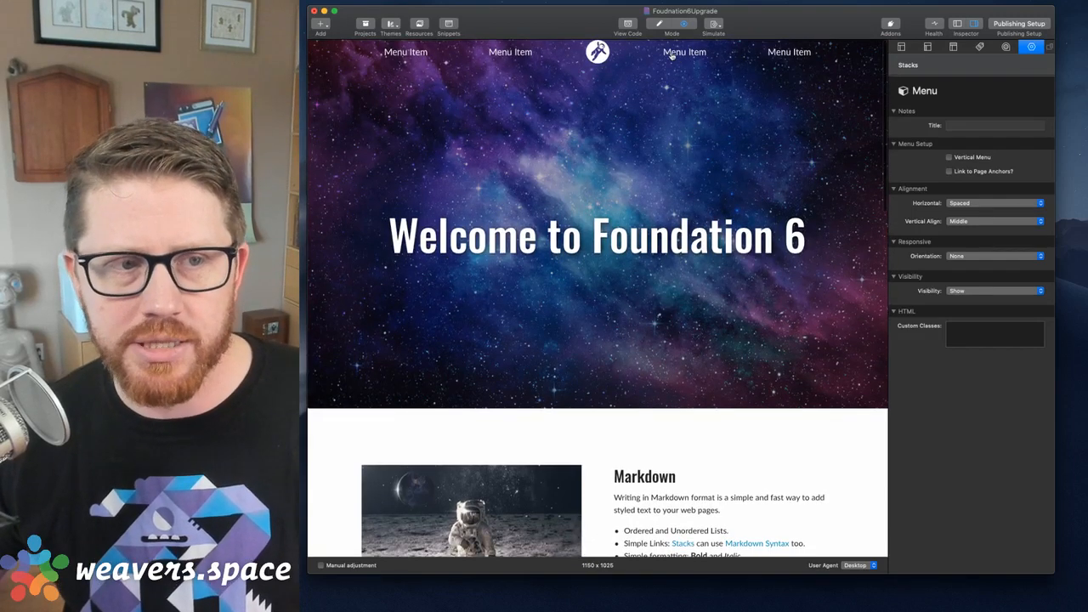
{"action": "key", "text": "super+r"}
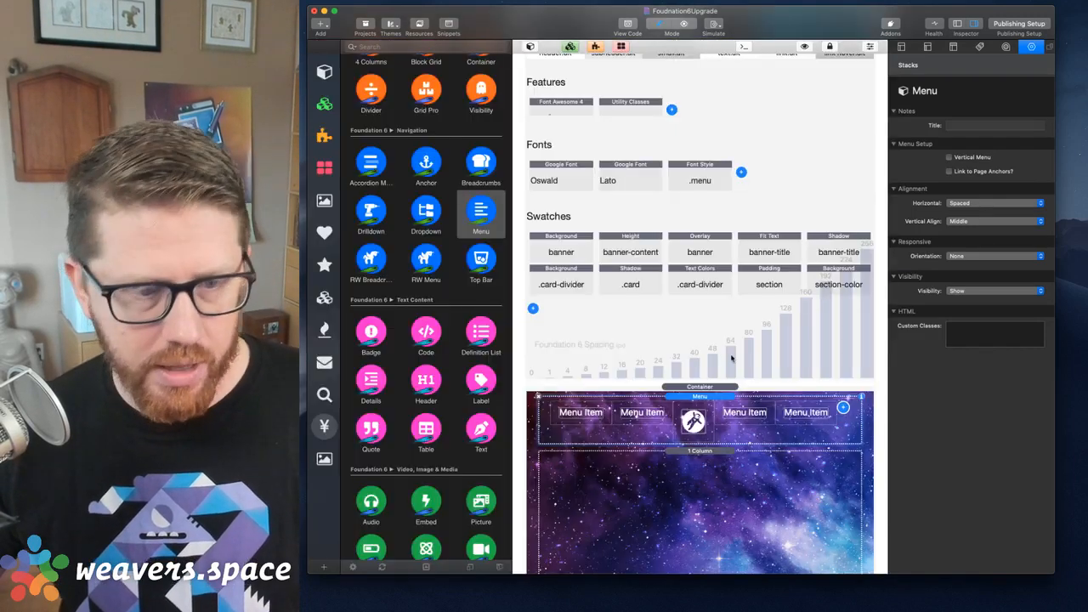
- Limit the Menu Font Style swatch to the banner by setting its parent class to banner
{"action": "left_click", "coordinate": [700, 169]}
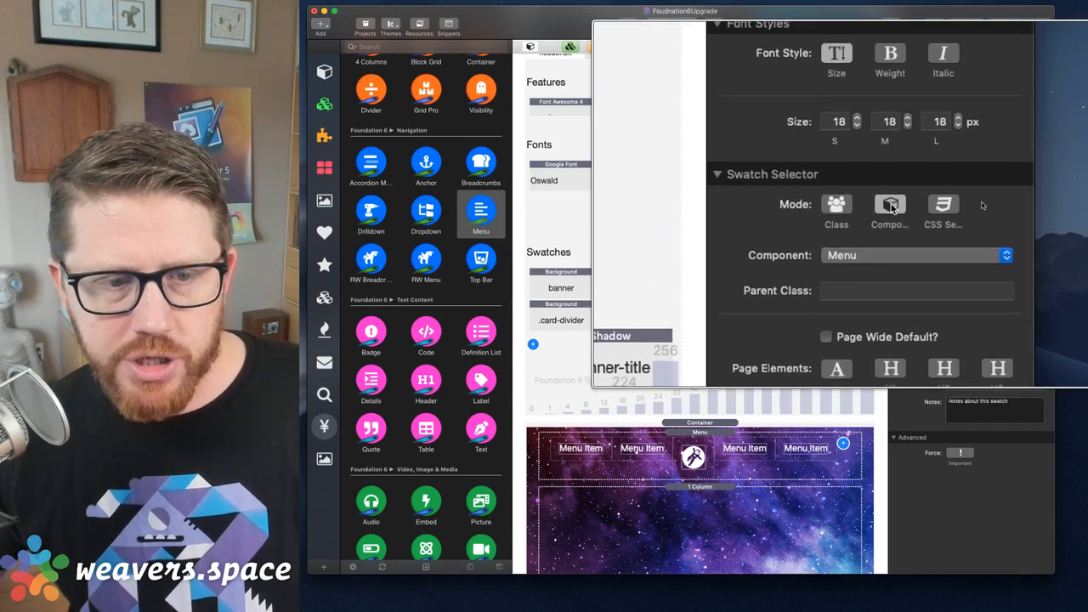
{"action": "left_click", "coordinate": [891, 249]}
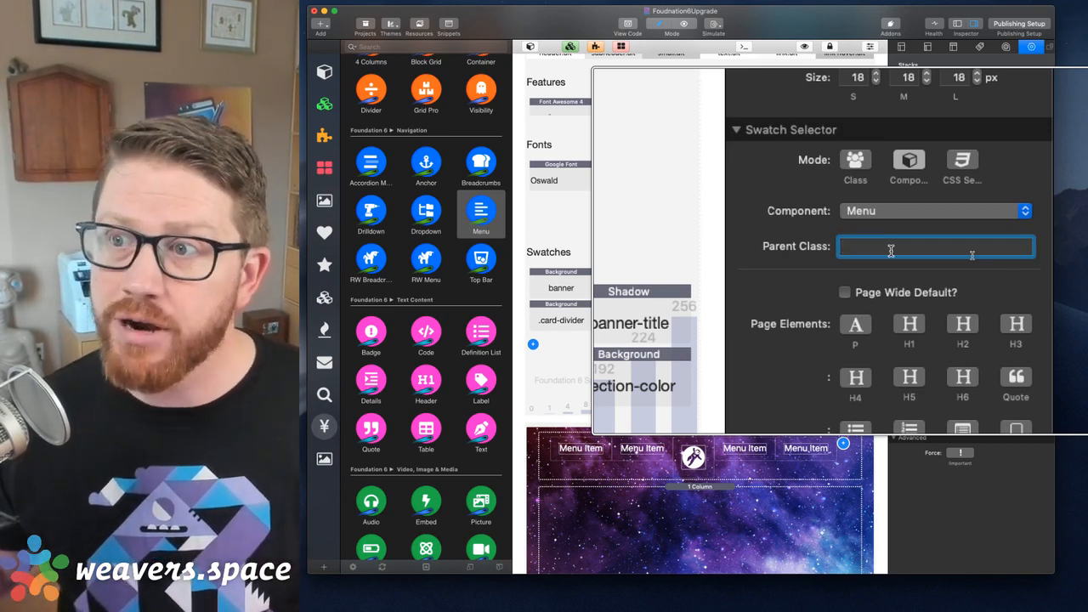
{"action": "type", "text": "banner"}
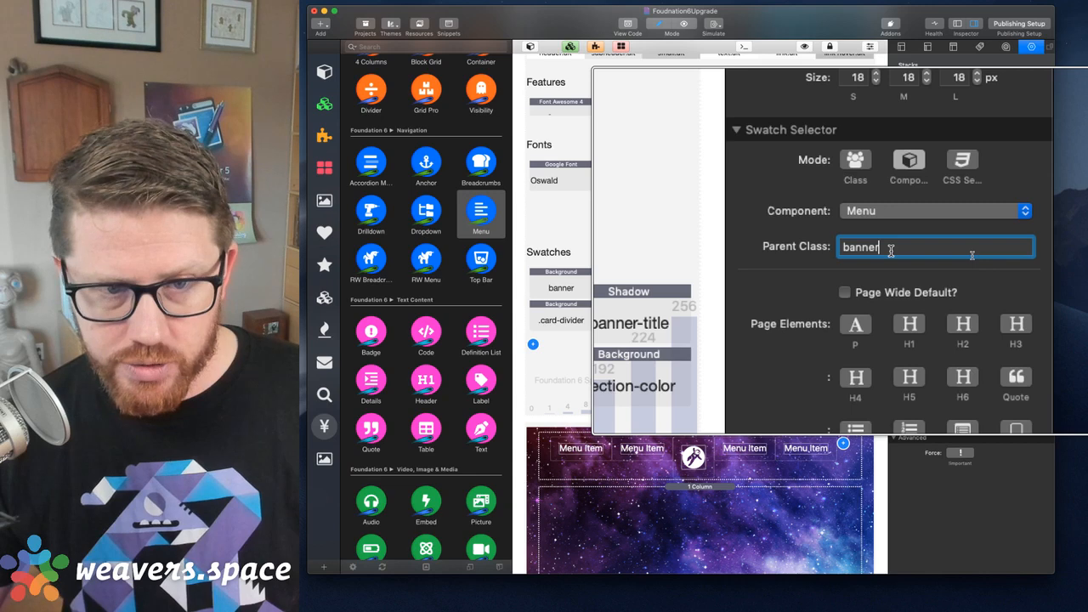
{"action": "key", "text": "Return"}
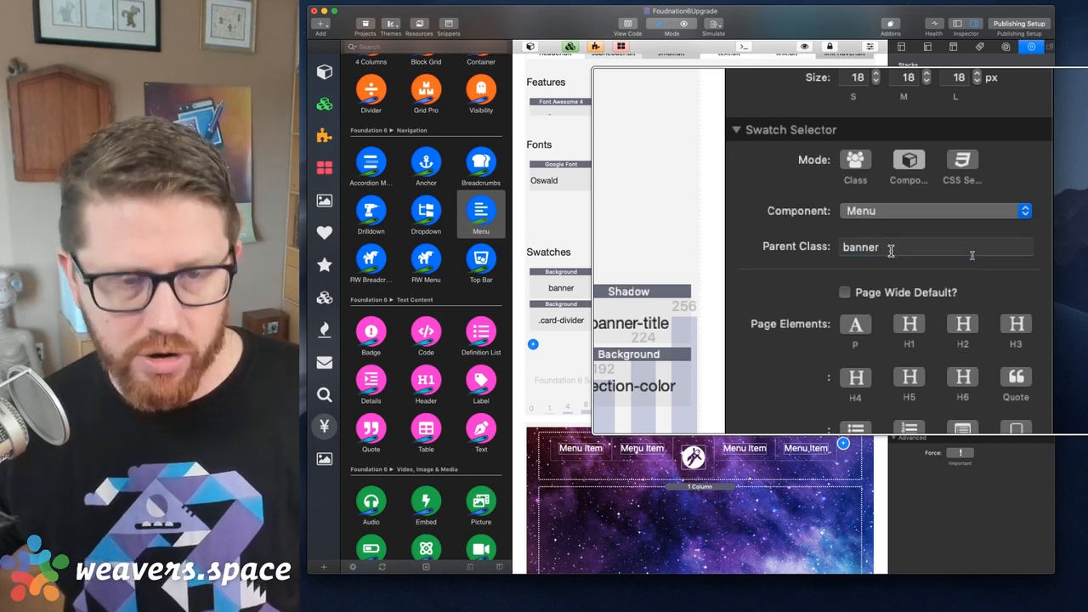
- Check the banner Container's custom classes against the swatch's parent class, and reselect the Menu stack inside it
{"action": "left_click", "coordinate": [739, 446]}
{"action": "left_click", "coordinate": [714, 399]}
{"action": "left_click", "coordinate": [709, 387]}
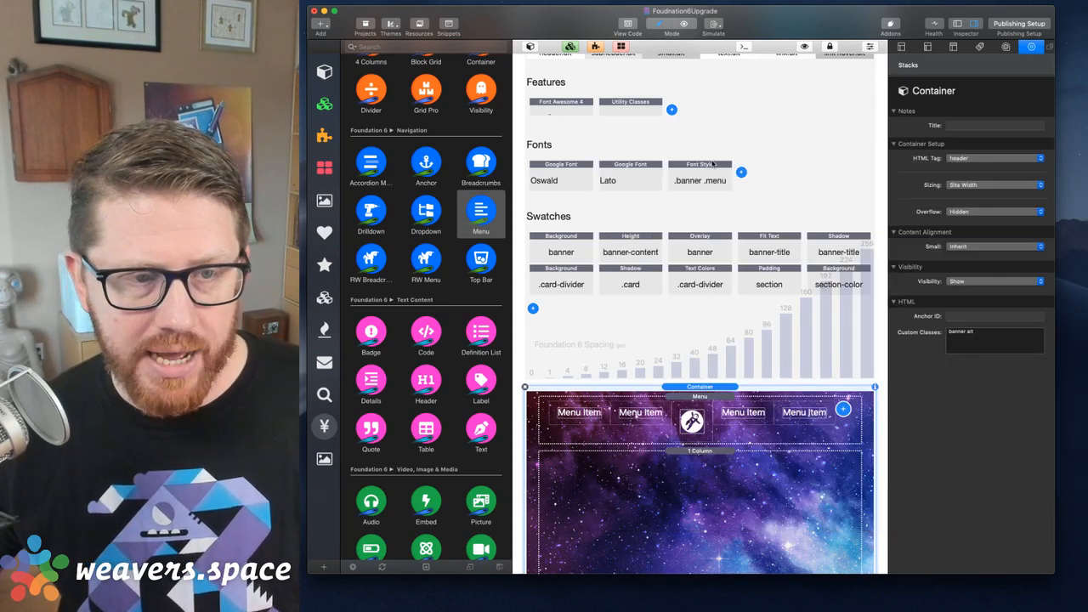
{"action": "left_click", "coordinate": [708, 397]}
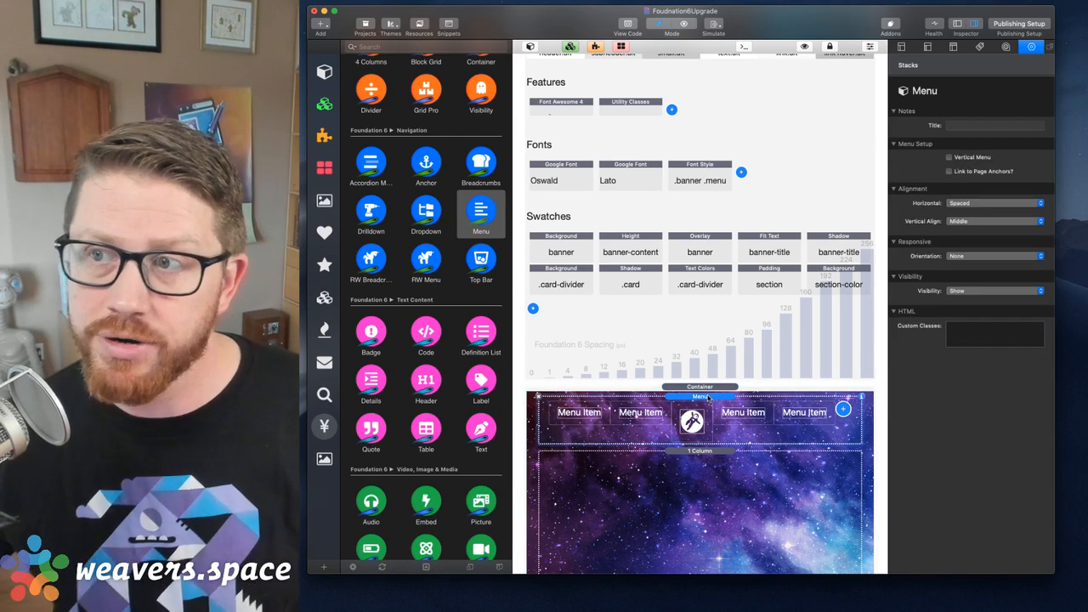
- Preview the page in a separate window and look over its content below the banner
{"action": "key", "text": "super+shift+r"}
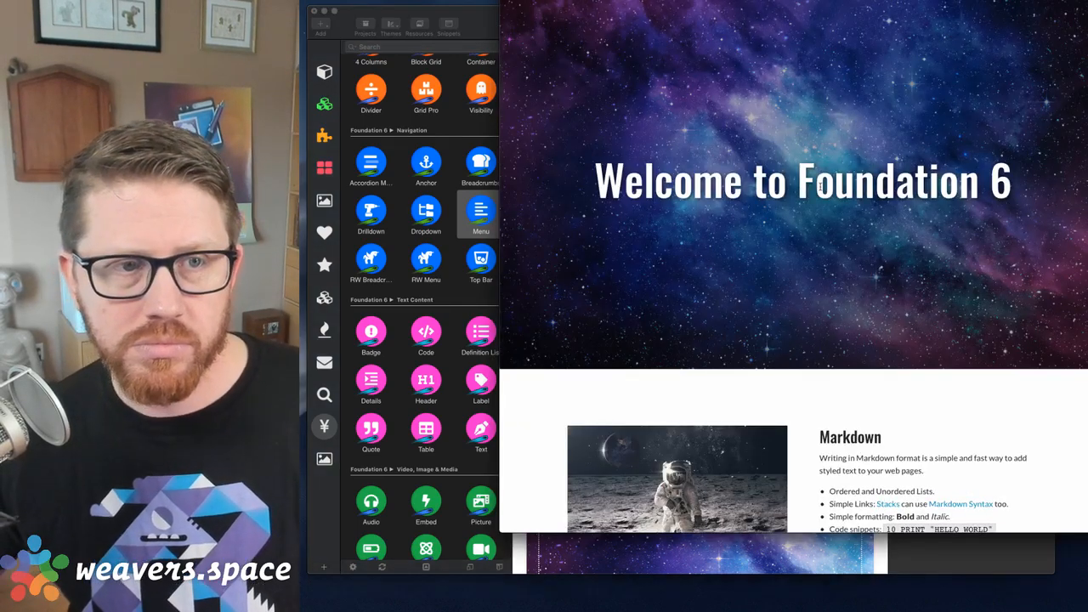
{"action": "scroll", "coordinate": [819, 184], "scroll_direction": "down", "scroll_amount": 5}
{"action": "scroll", "coordinate": [819, 184], "scroll_direction": "up", "scroll_amount": 5}
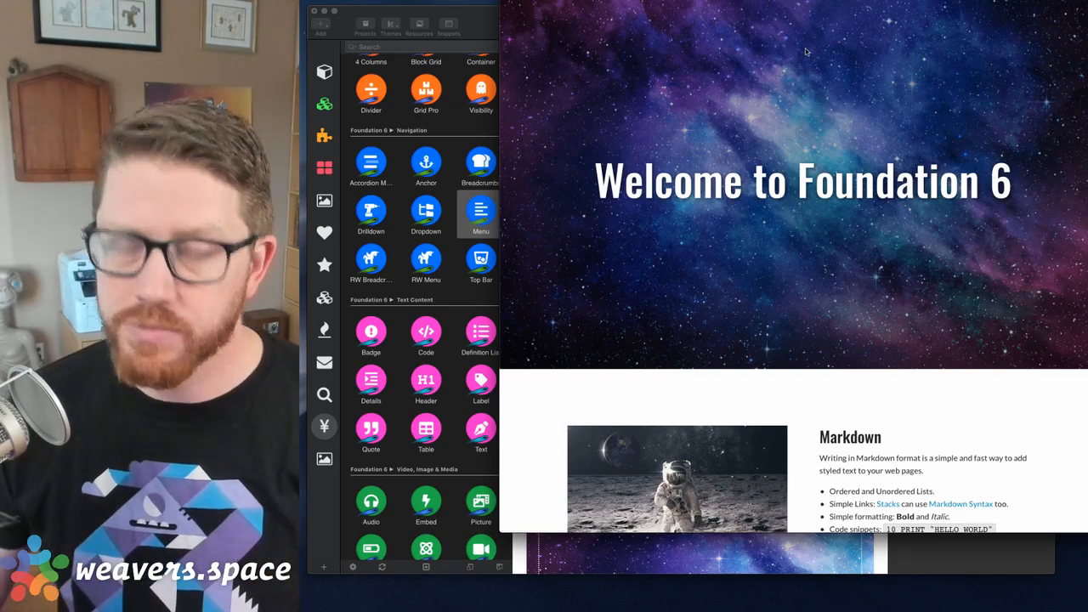
- Add a Container stack above the banner's menu and move the Menu stack inside it
{"action": "left_click", "coordinate": [465, 14]}
{"action": "scroll", "coordinate": [684, 378], "scroll_direction": "down", "scroll_amount": 10}
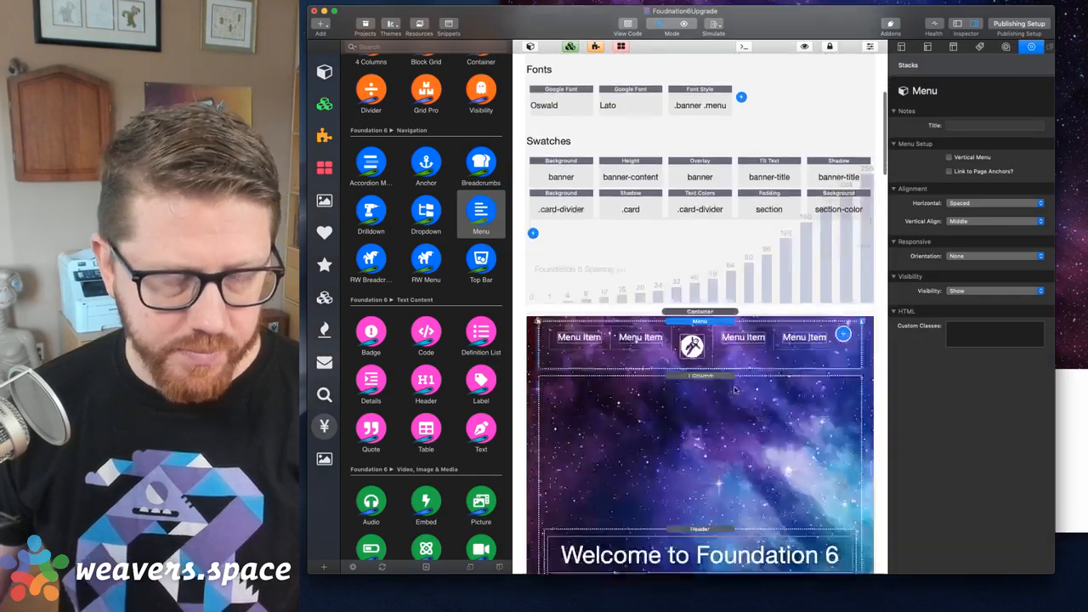
{"action": "scroll", "coordinate": [434, 192], "scroll_direction": "up", "scroll_amount": 3}
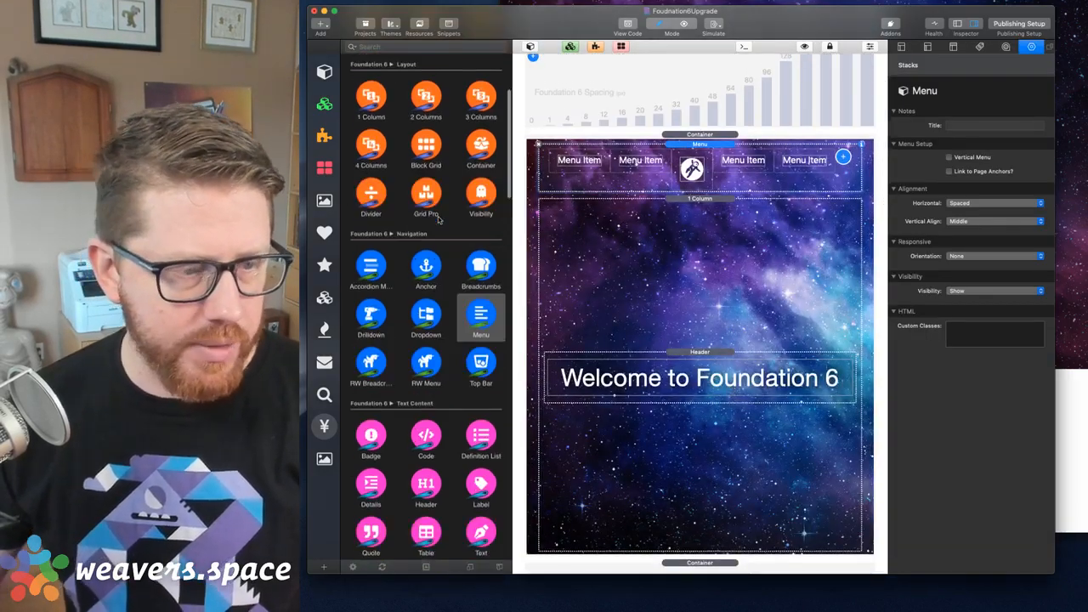
{"action": "scroll", "coordinate": [458, 271], "scroll_direction": "down", "scroll_amount": 6}
{"action": "scroll", "coordinate": [479, 359], "scroll_direction": "down", "scroll_amount": 10}
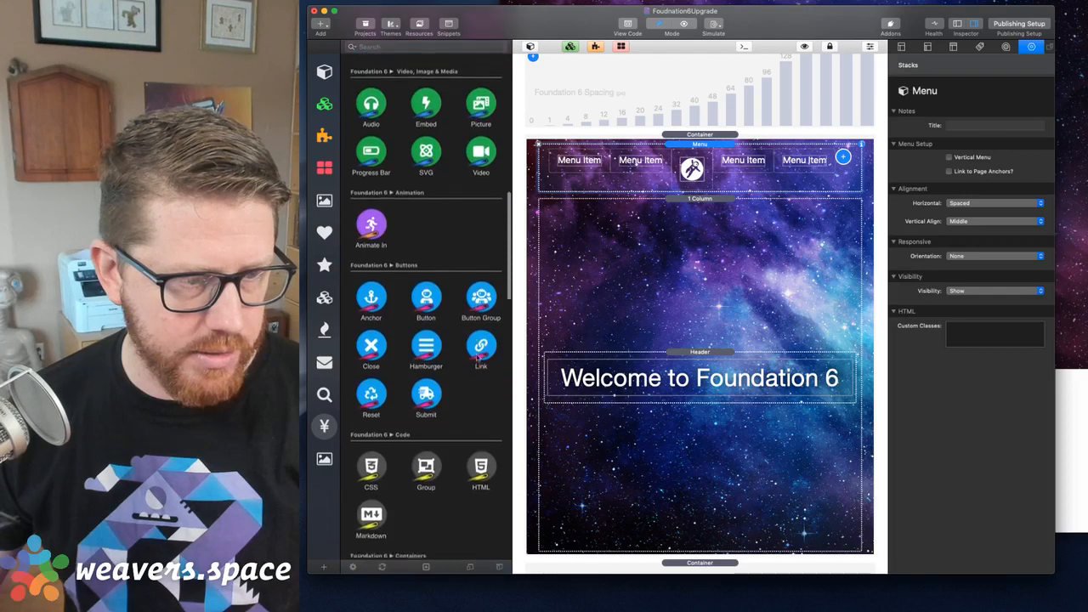
{"action": "scroll", "coordinate": [478, 364], "scroll_direction": "up", "scroll_amount": 10}
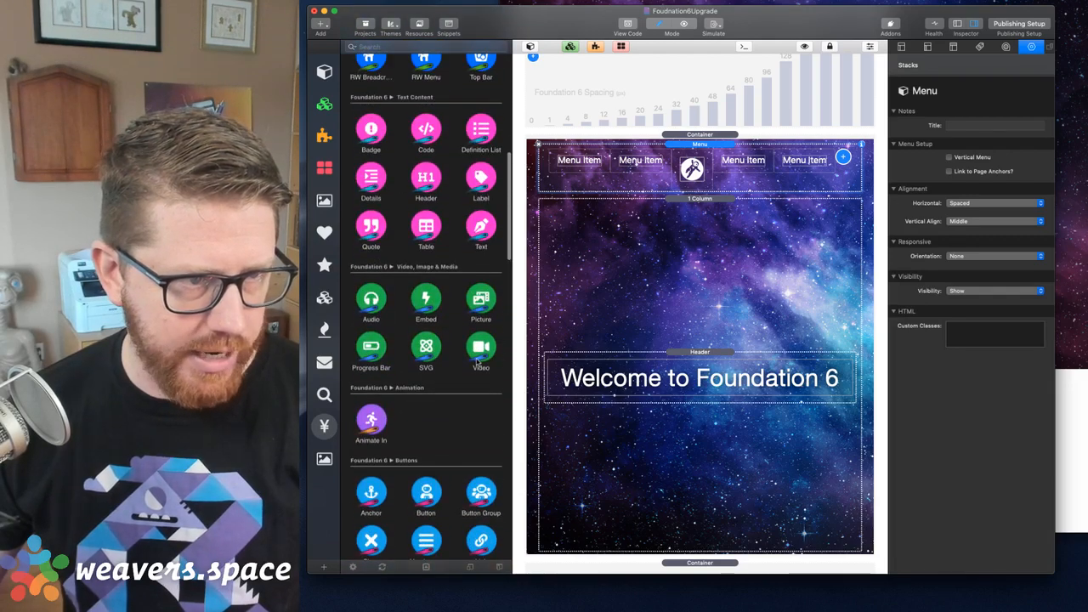
{"action": "scroll", "coordinate": [433, 236], "scroll_direction": "up", "scroll_amount": 5}
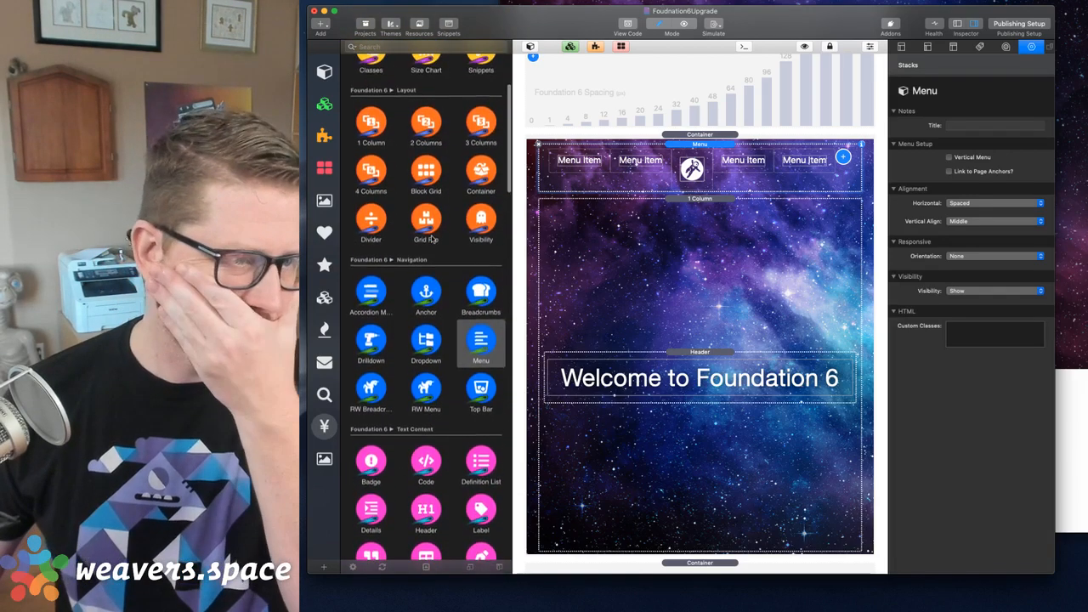
{"action": "scroll", "coordinate": [431, 173], "scroll_direction": "up", "scroll_amount": 3}
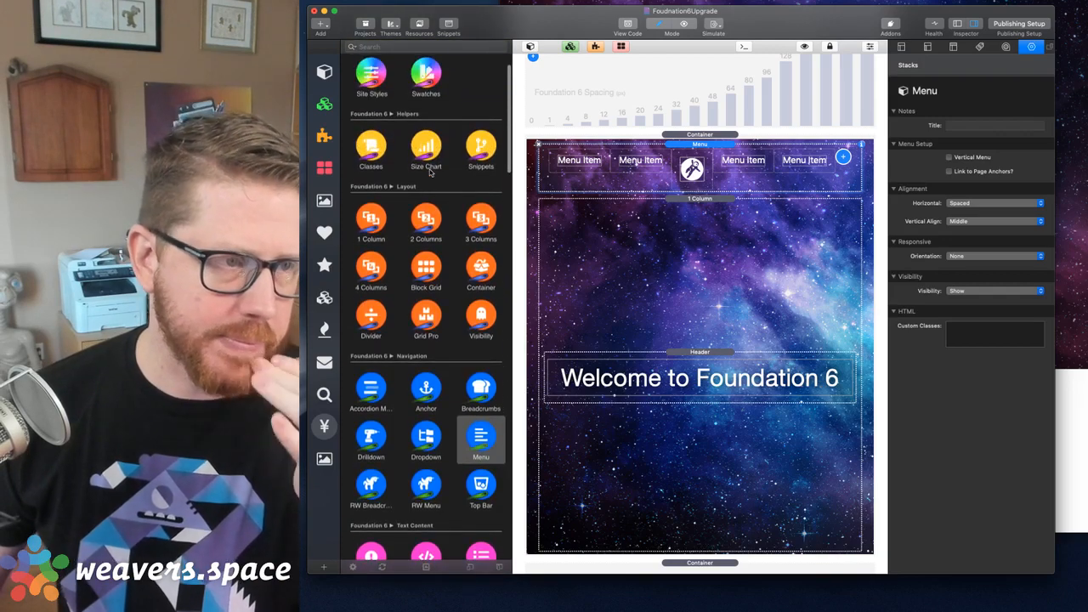
{"action": "left_click_drag", "start_coordinate": [478, 268], "coordinate": [686, 149]}
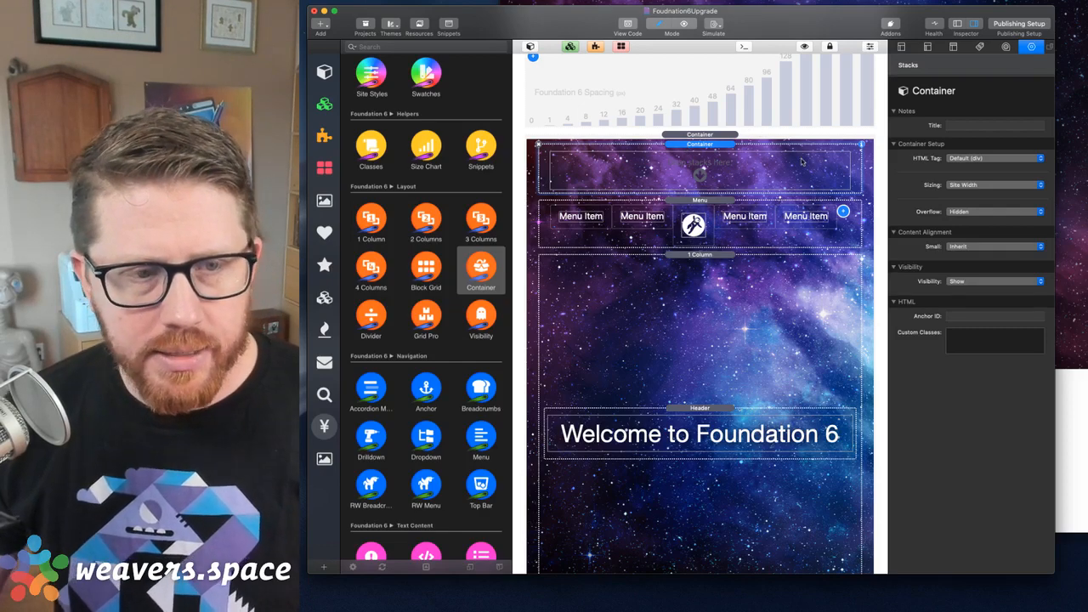
{"action": "left_click_drag", "start_coordinate": [689, 194], "coordinate": [699, 150]}
- Give the new Container around the banner menu the custom class menu-wrapper
{"action": "left_click", "coordinate": [700, 144]}
{"action": "scroll", "coordinate": [702, 161], "scroll_direction": "up", "scroll_amount": 3}
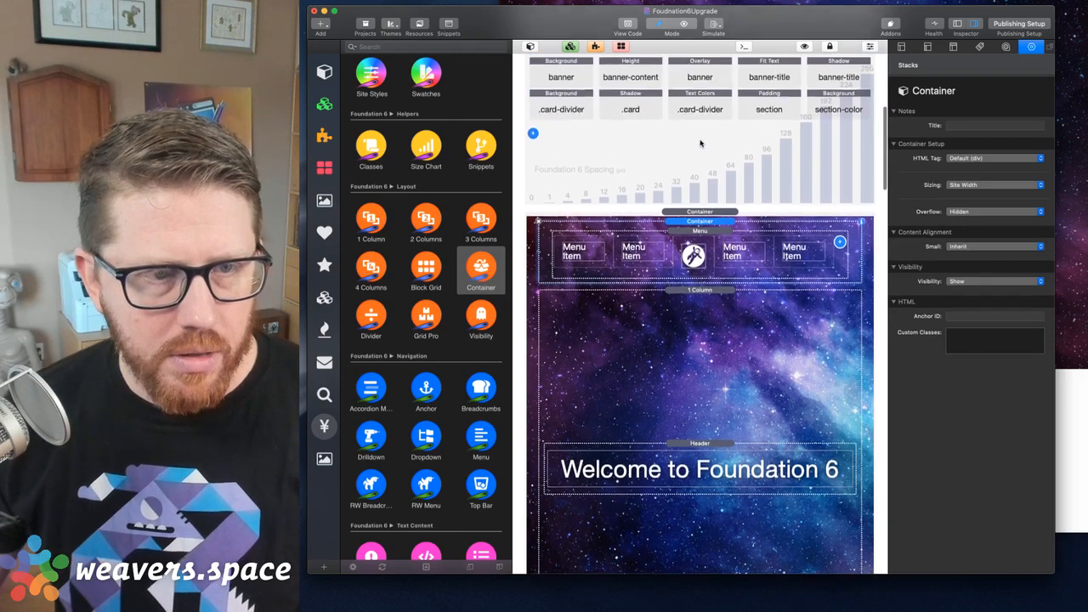
{"action": "left_click", "coordinate": [963, 127]}
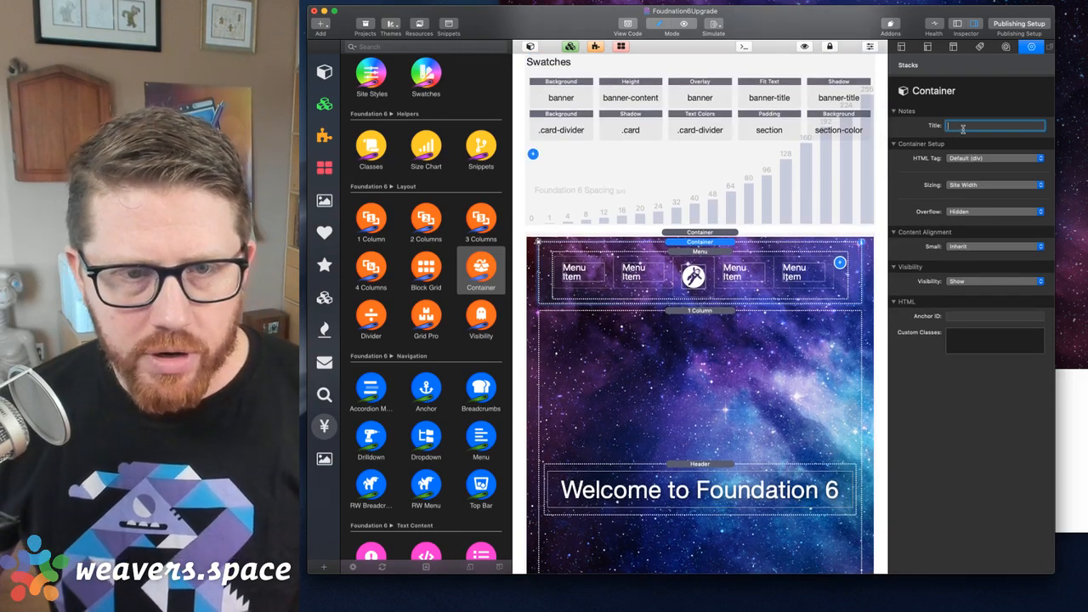
{"action": "left_click", "coordinate": [961, 344]}
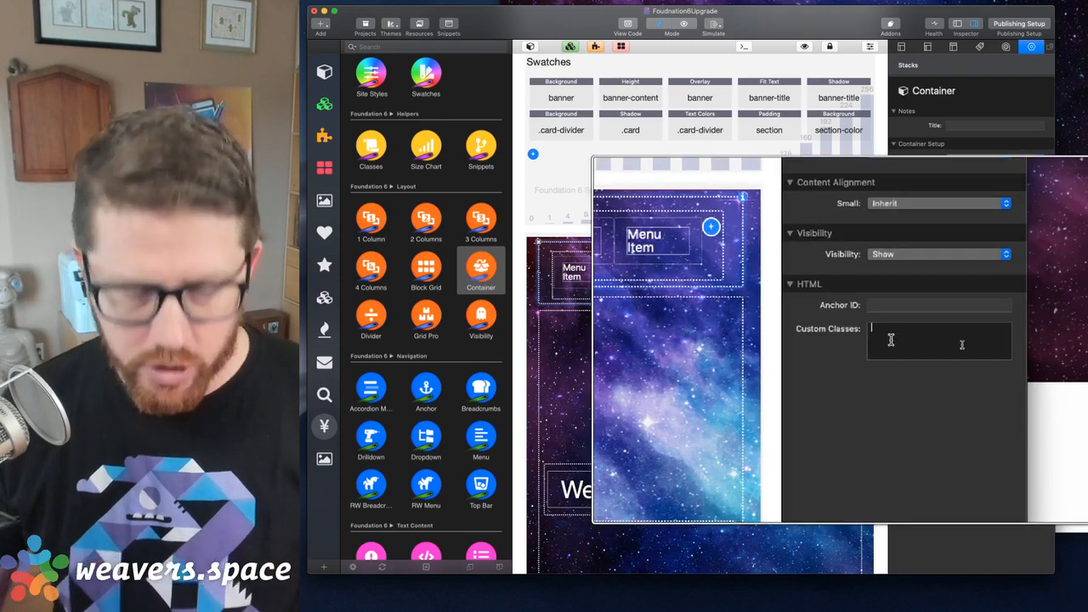
{"action": "type", "text": "menu-wrapper"}
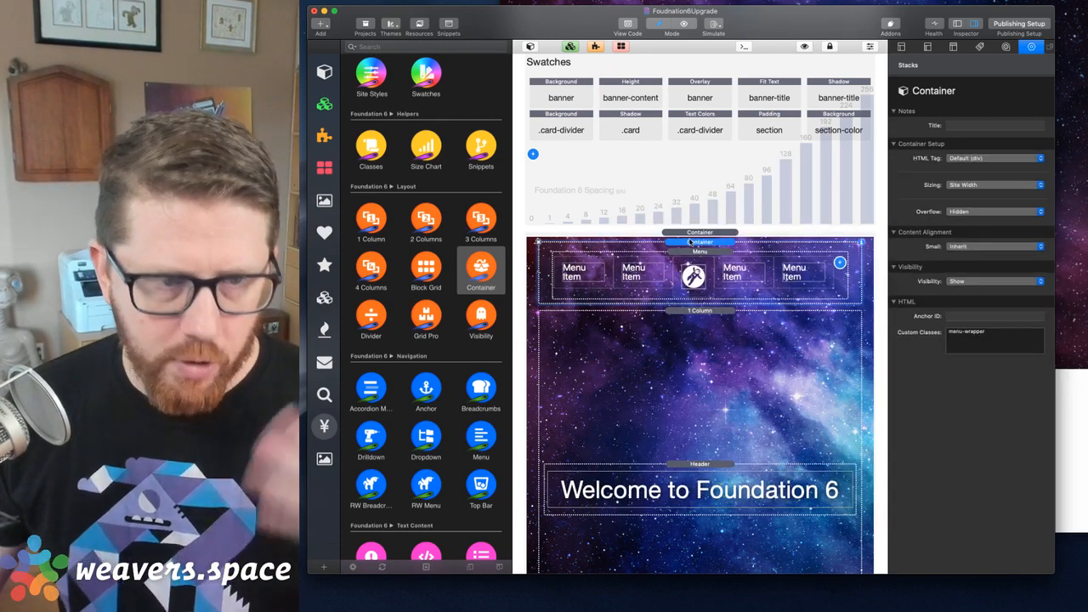
- Add a Background swatch to the Swatches area and set its class to menu-wrapper
{"action": "left_click", "coordinate": [533, 154]}
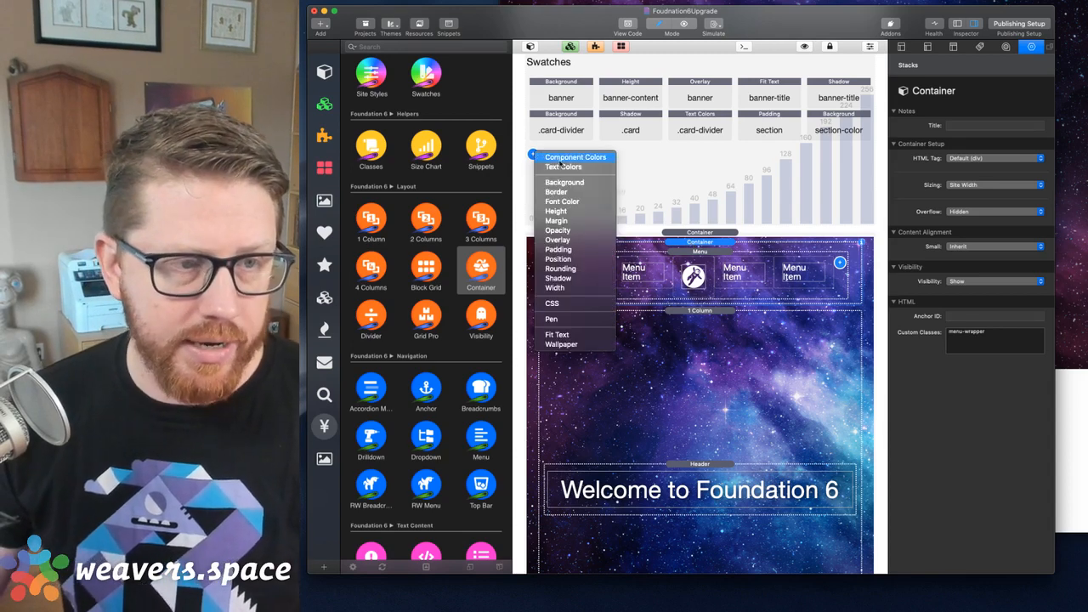
{"action": "left_click", "coordinate": [564, 182]}
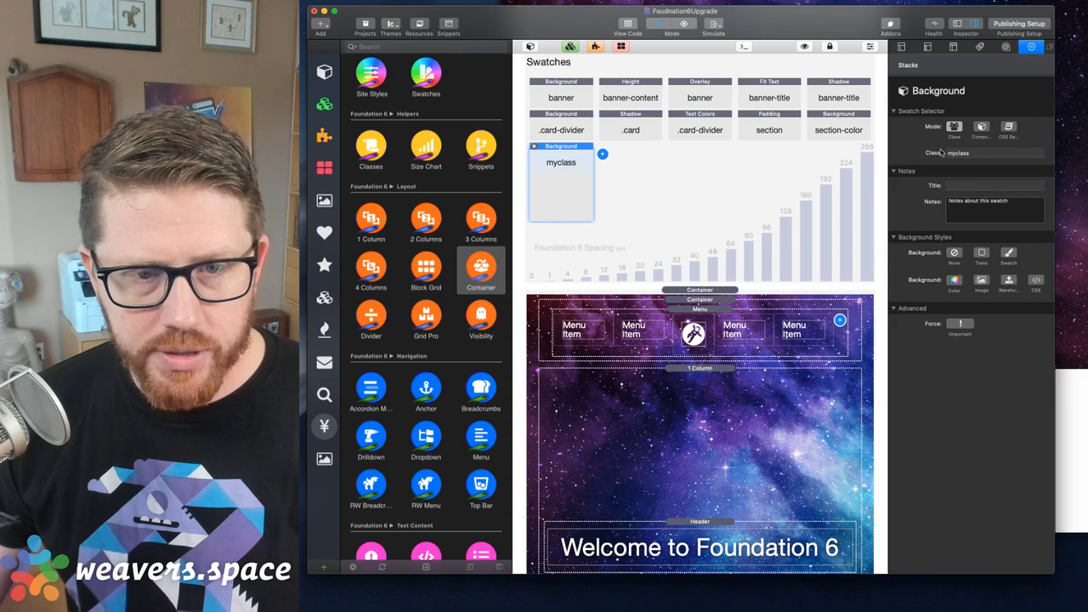
{"action": "double_click", "coordinate": [974, 157]}
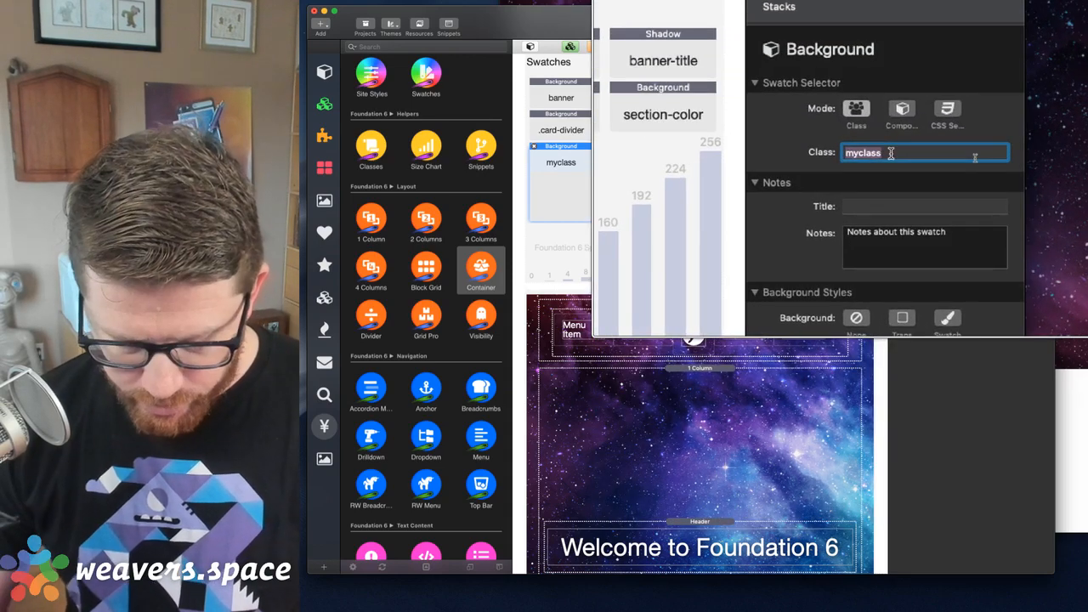
{"action": "type", "text": "menu-wrapper"}
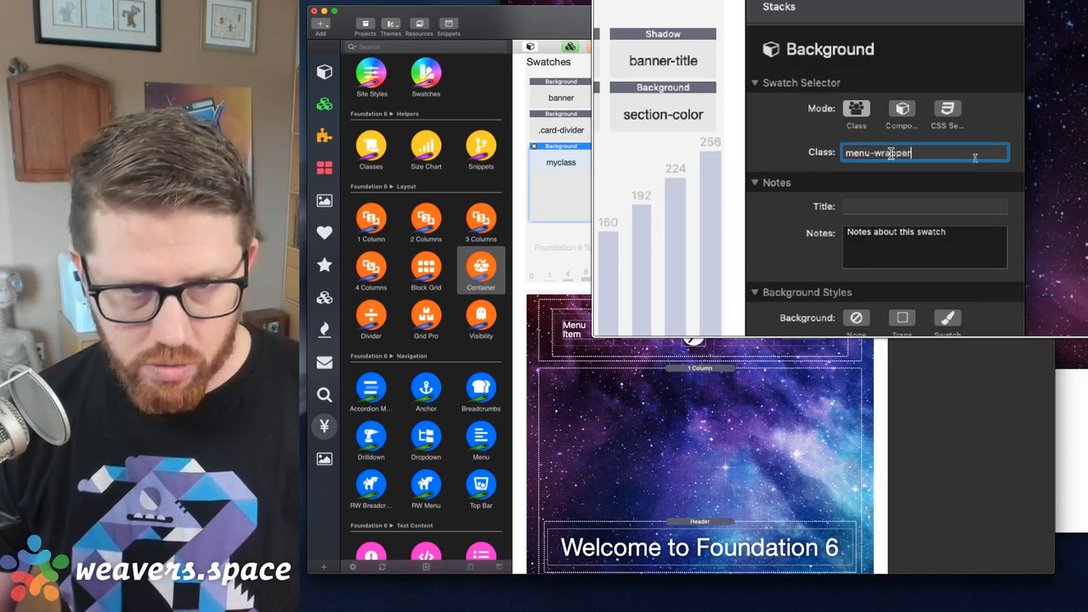
{"action": "key", "text": "Tab"}
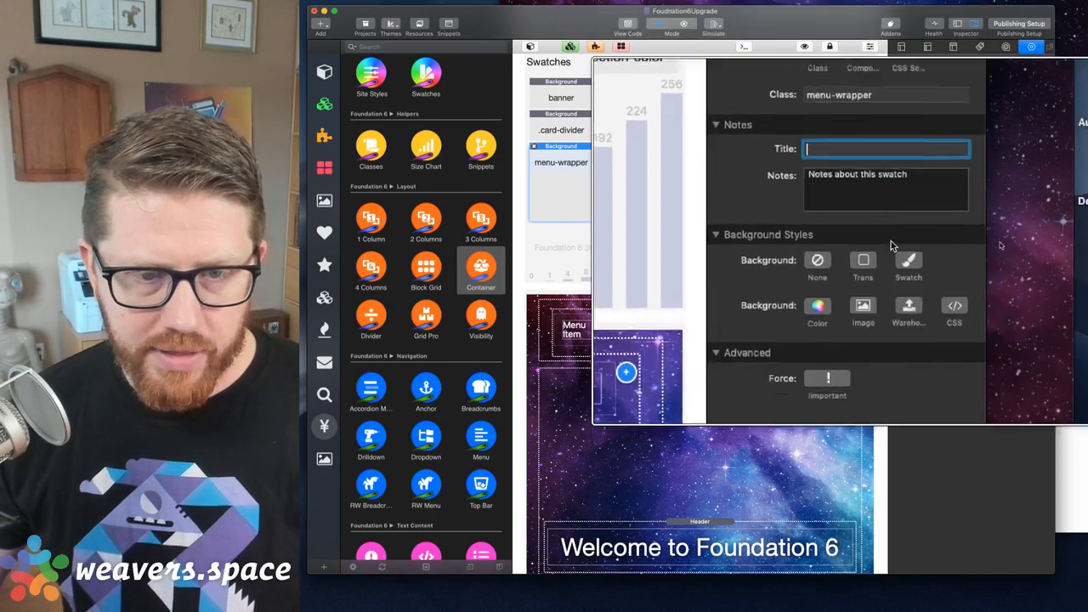
- Switch the menu-wrapper background to a swatch color and choose Overlay
{"action": "left_click", "coordinate": [1009, 253]}
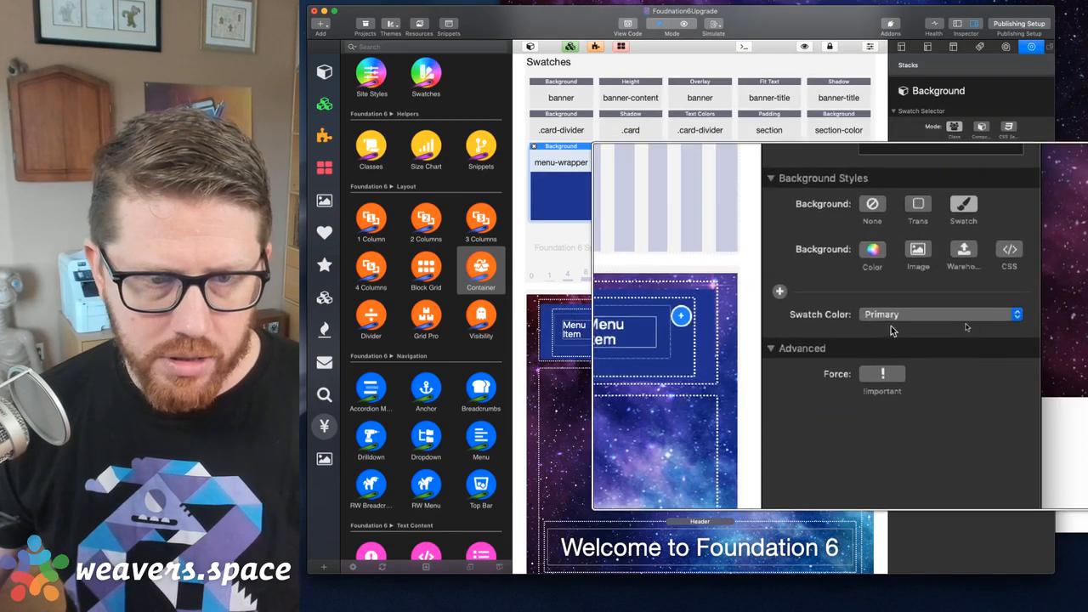
{"action": "left_click", "coordinate": [891, 320]}
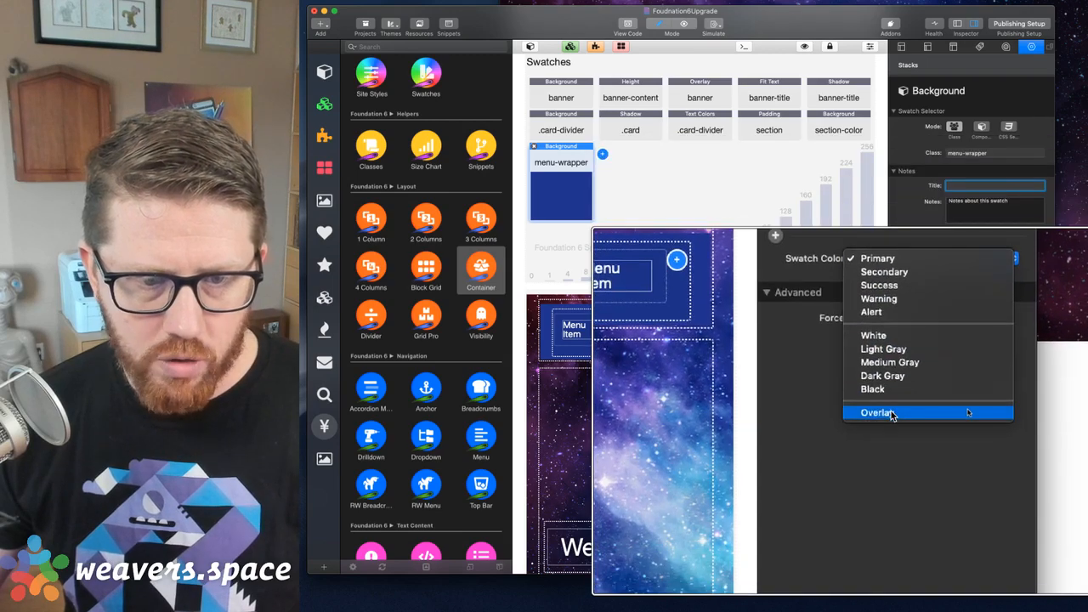
{"action": "left_click", "coordinate": [888, 472]}
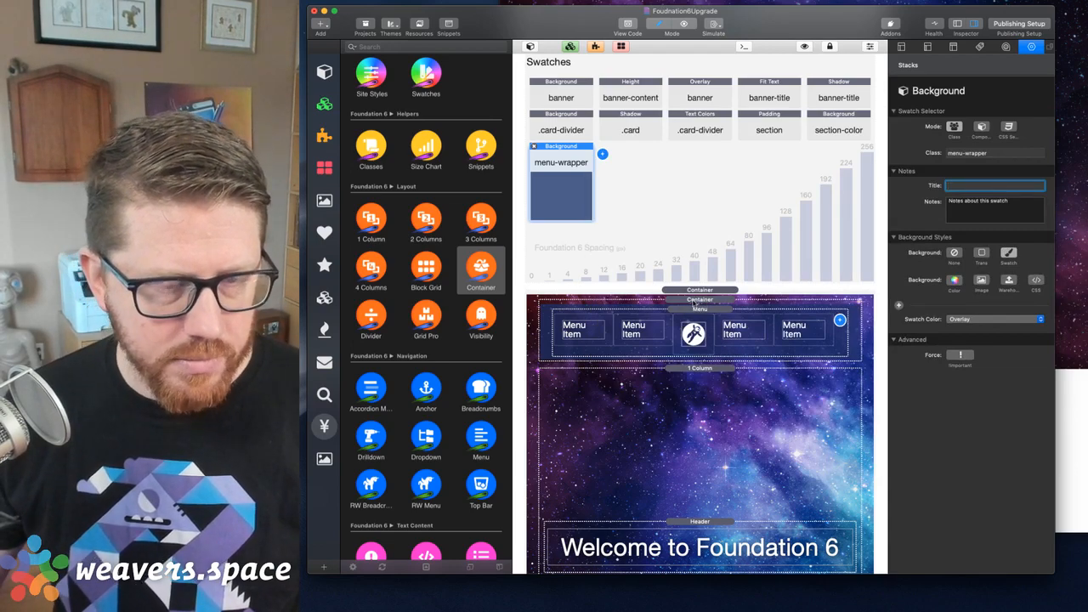
- Reload the page preview in the browser window and return to the editor
{"action": "key", "text": "super+Tab"}
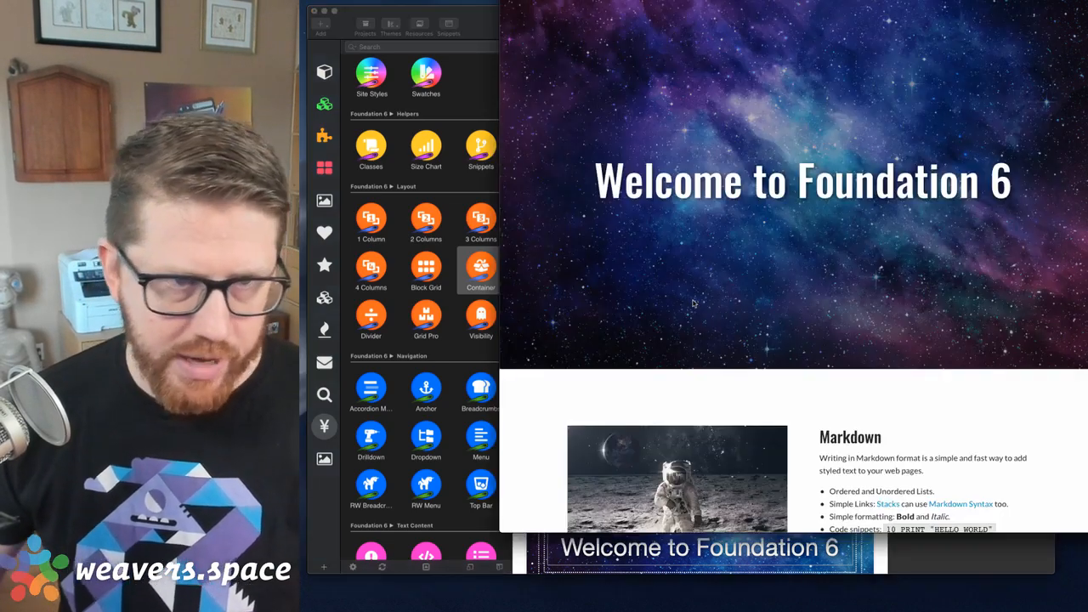
{"action": "key", "text": "super+r"}
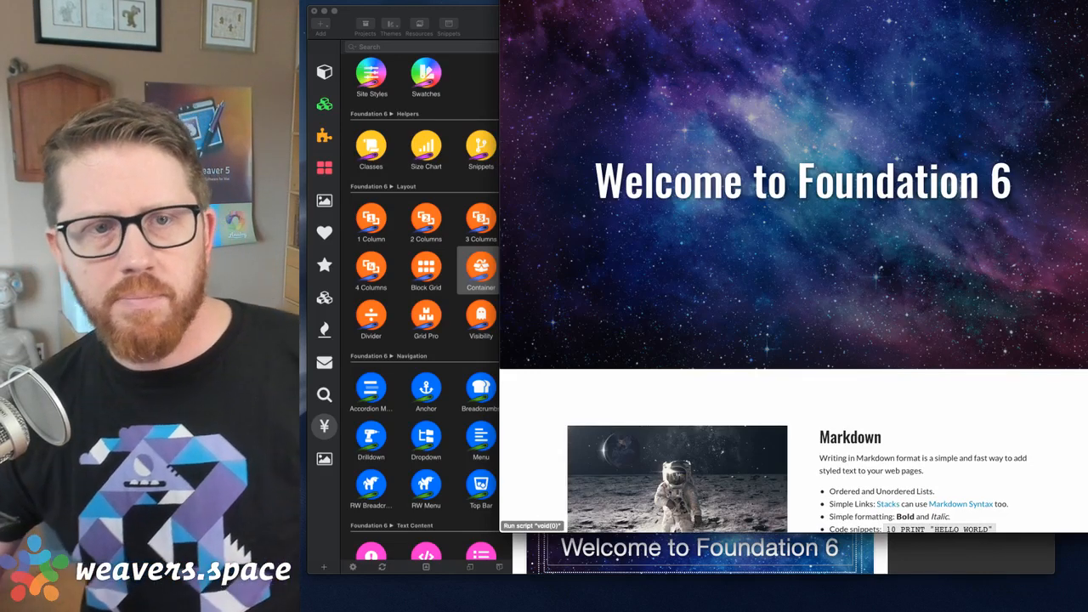
{"action": "left_click", "coordinate": [477, 18]}
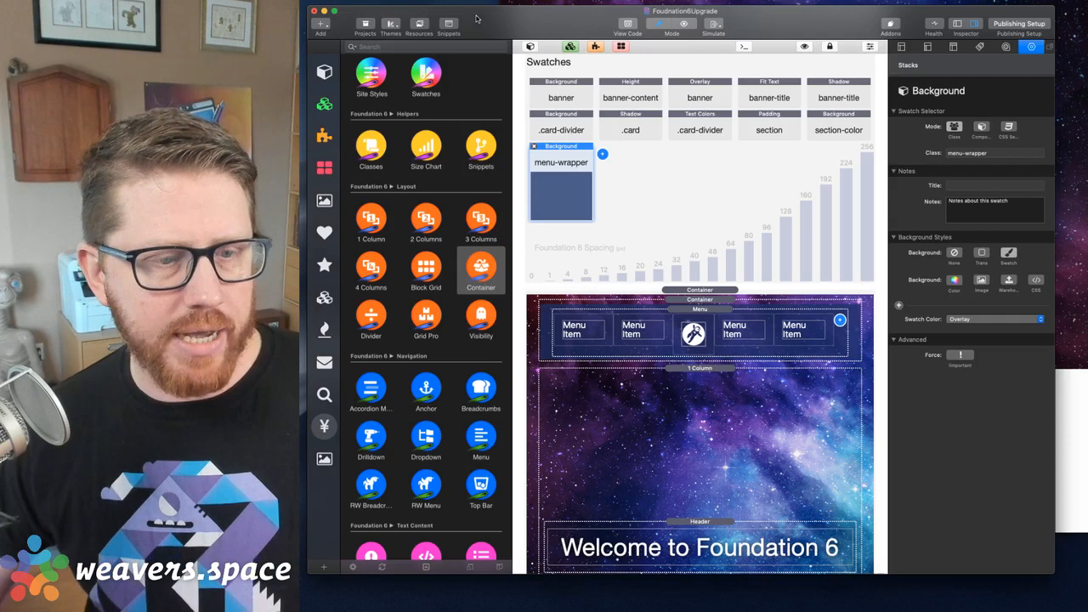
- Add a Padding swatch for the menu-wrapper class and set its padding to 24px
{"action": "left_click", "coordinate": [699, 301]}
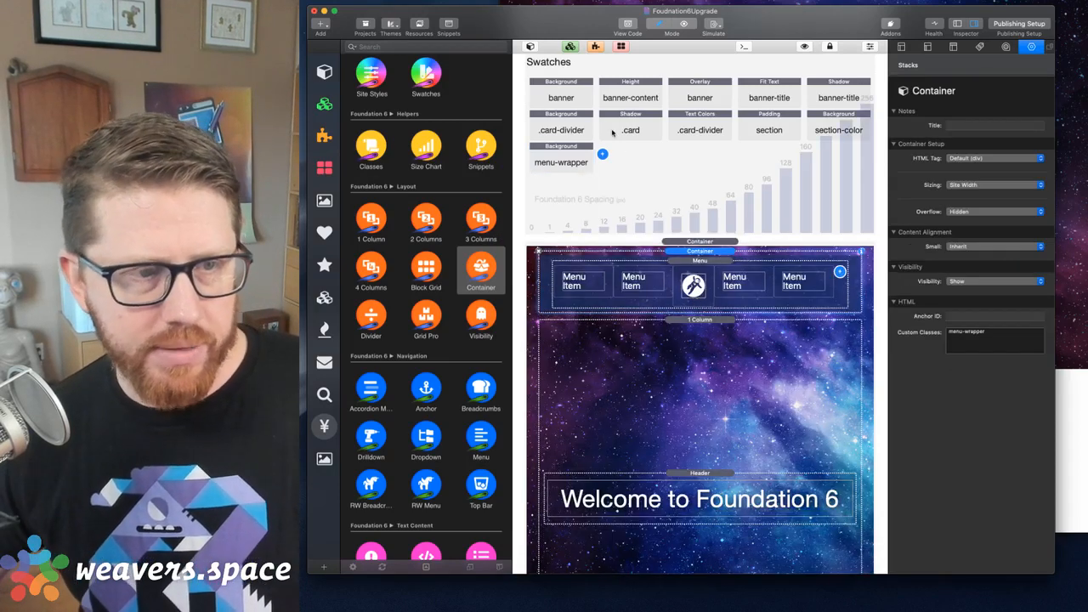
{"action": "left_click", "coordinate": [602, 154]}
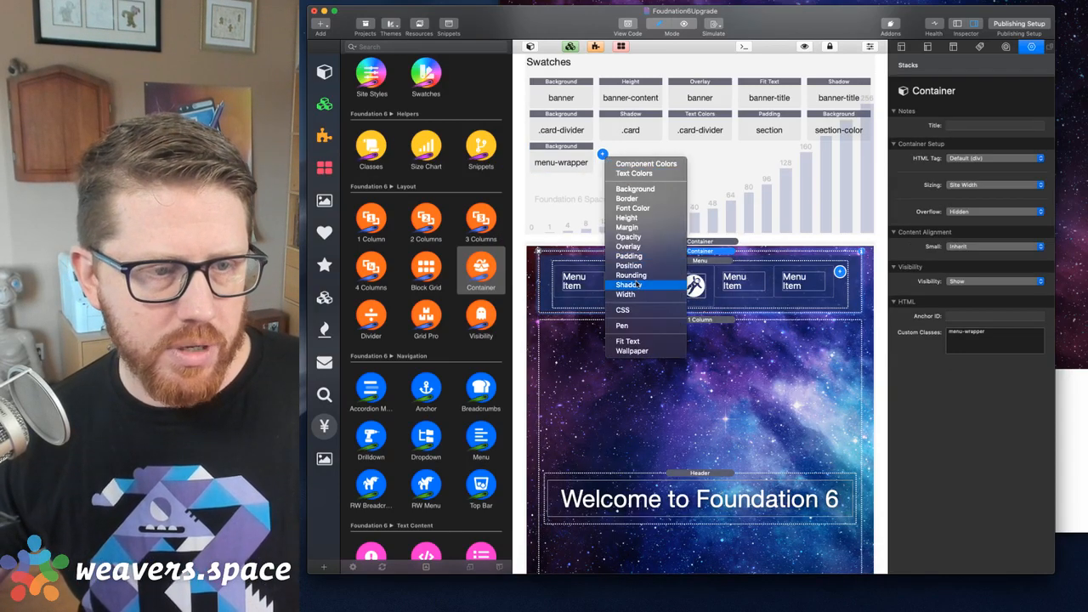
{"action": "left_click", "coordinate": [630, 255]}
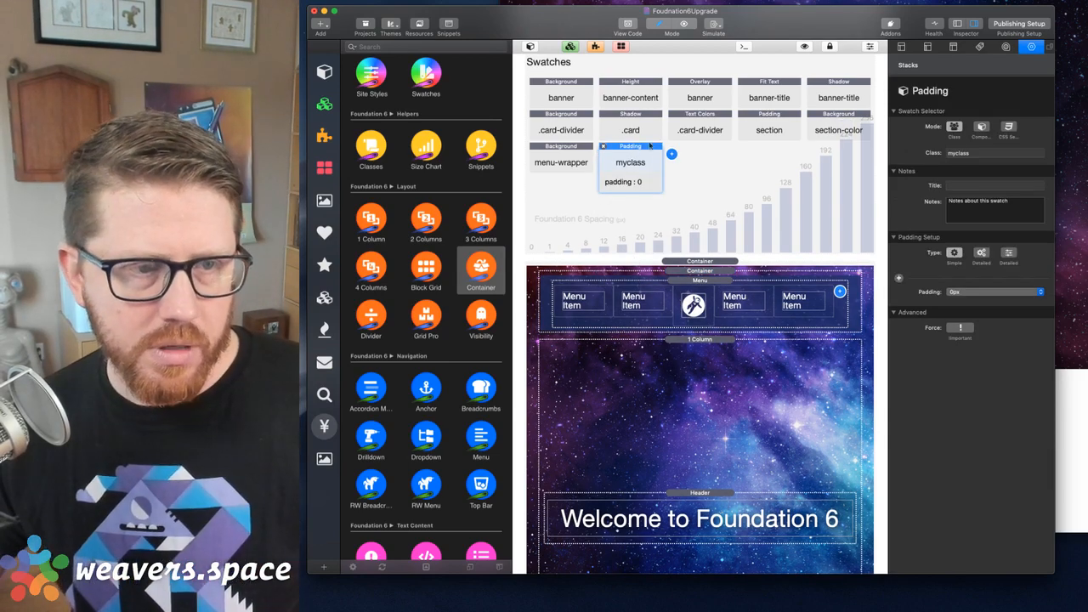
{"action": "left_click", "coordinate": [975, 161]}
{"action": "key", "text": "super+v"}
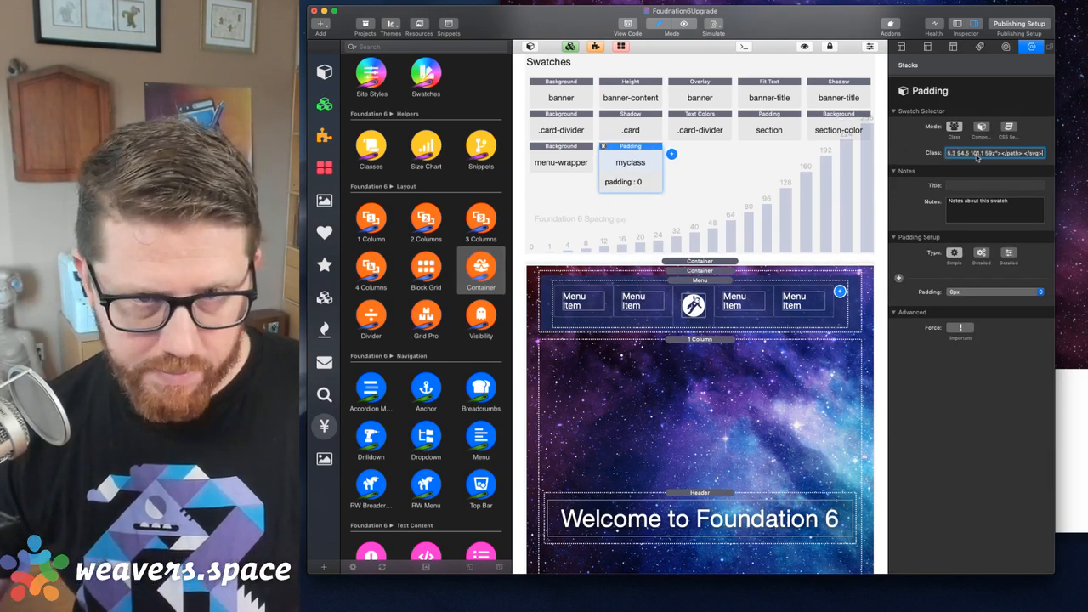
{"action": "key", "text": "super+z"}
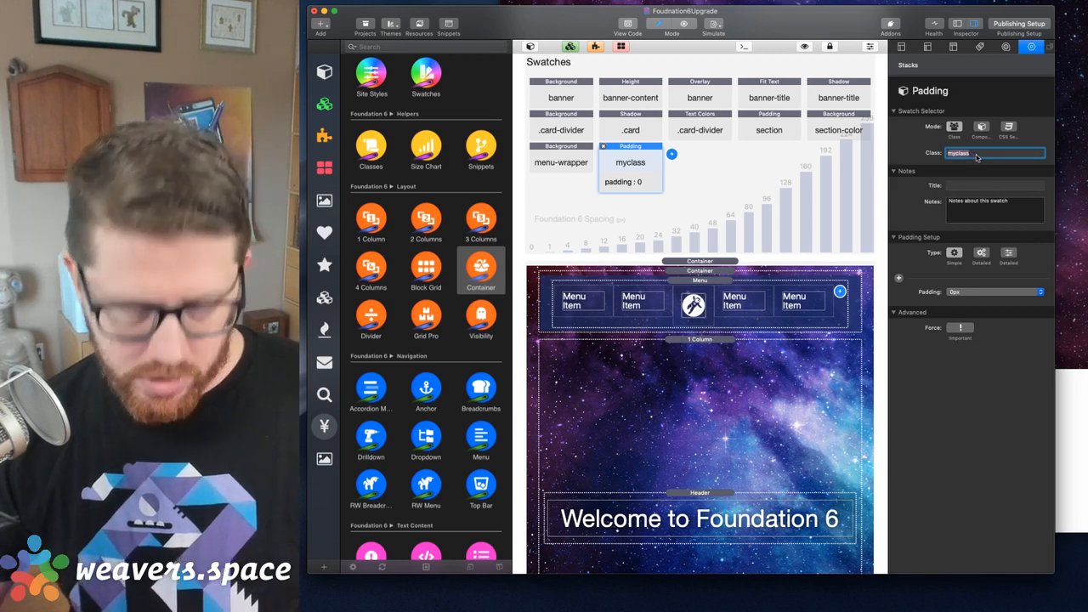
{"action": "type", "text": "menu-wrapper"}
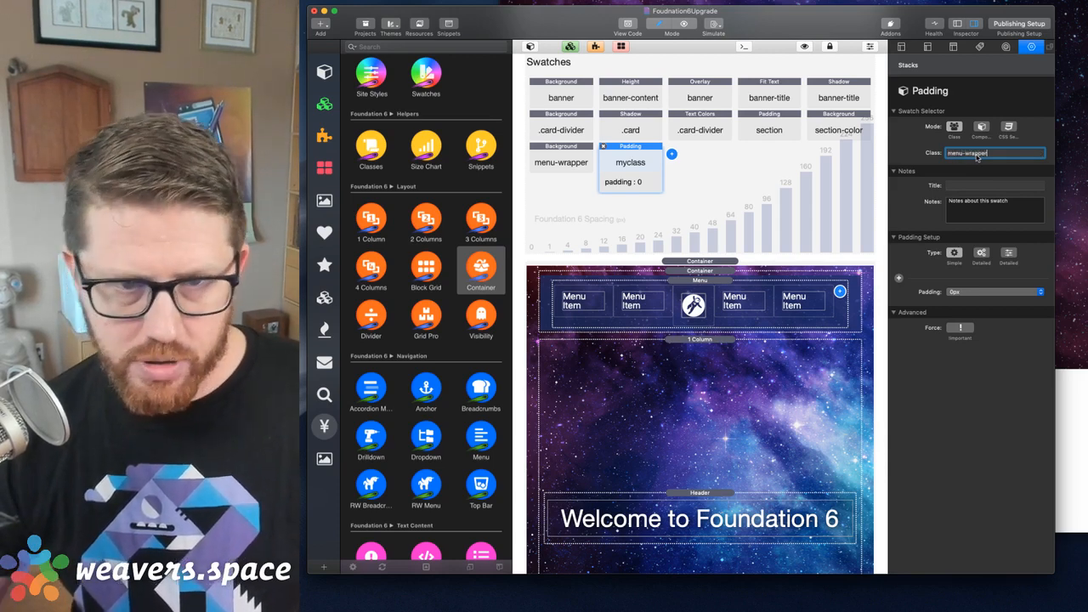
{"action": "key", "text": "Tab"}
{"action": "left_click", "coordinate": [969, 291]}
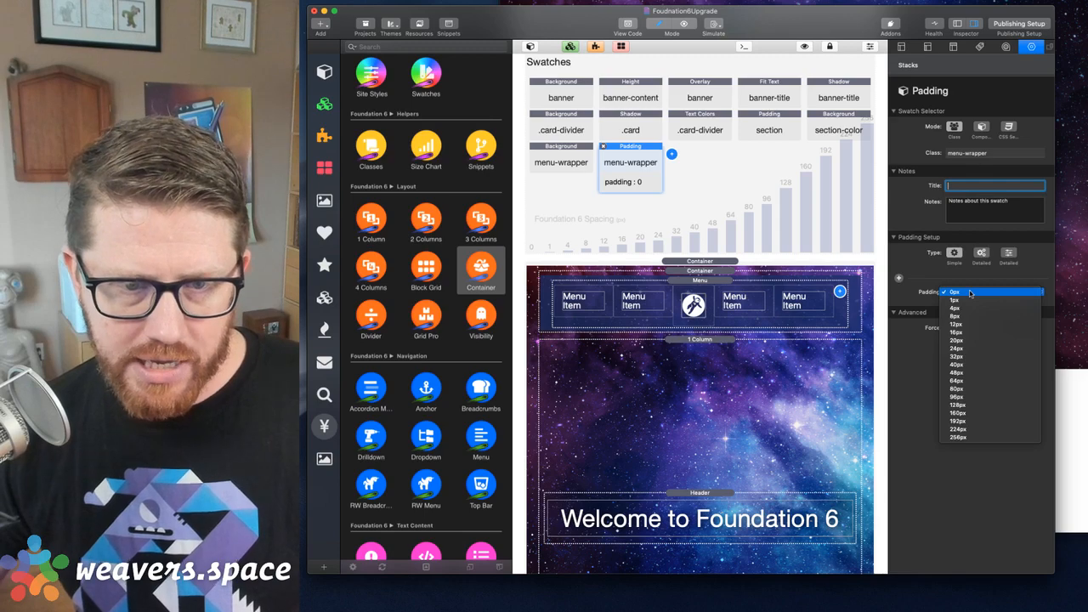
{"action": "left_click", "coordinate": [963, 347]}
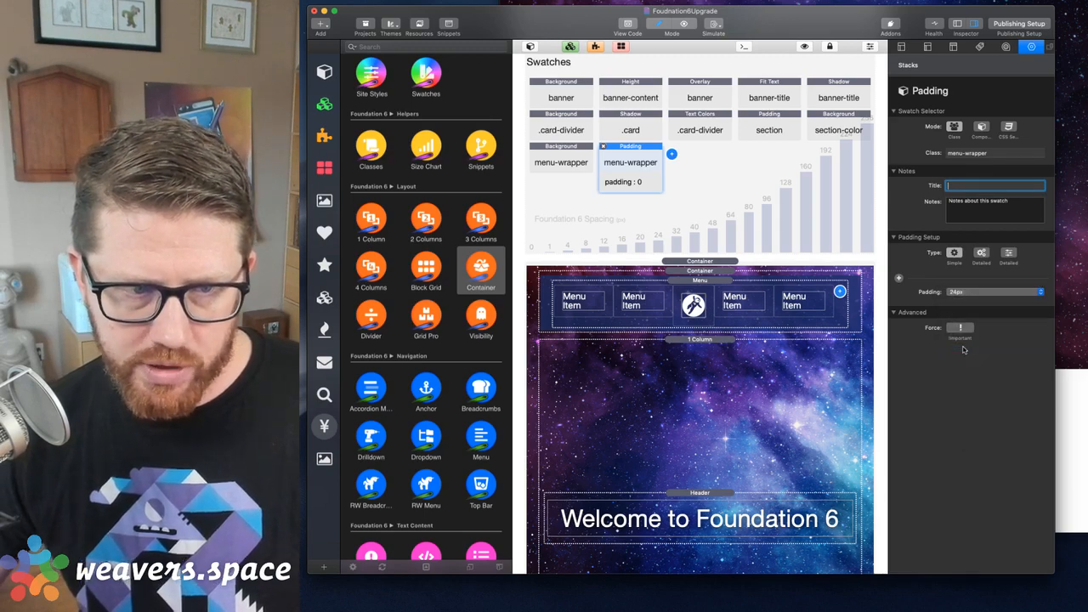
- Reload the browser preview, bring its whole window into view to check the banner menu's background and padding, and return to the editor
{"action": "key", "text": "super+Tab"}
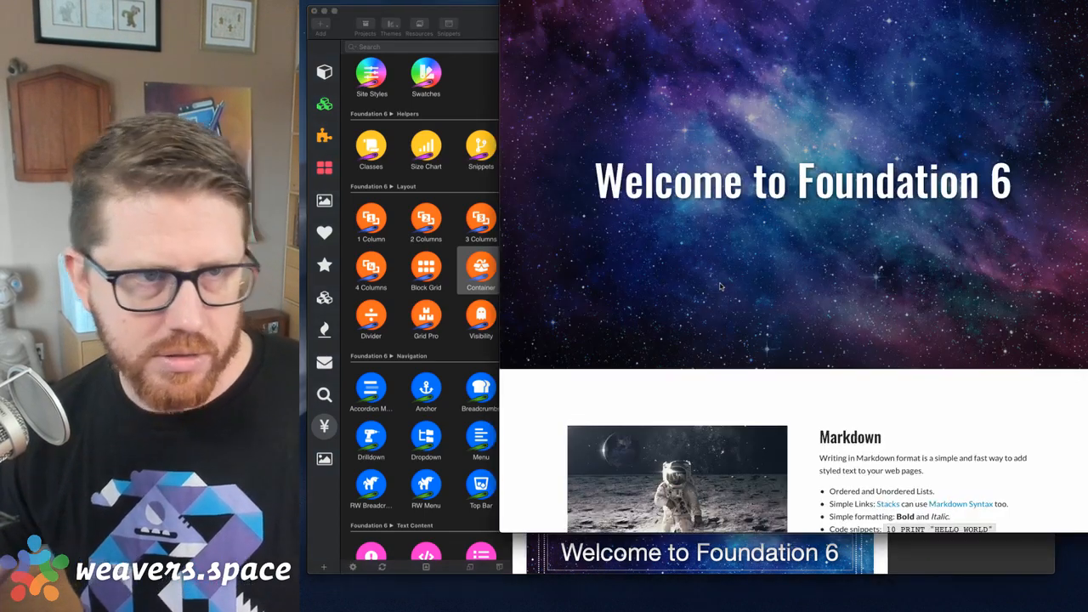
{"action": "key", "text": "super+r"}
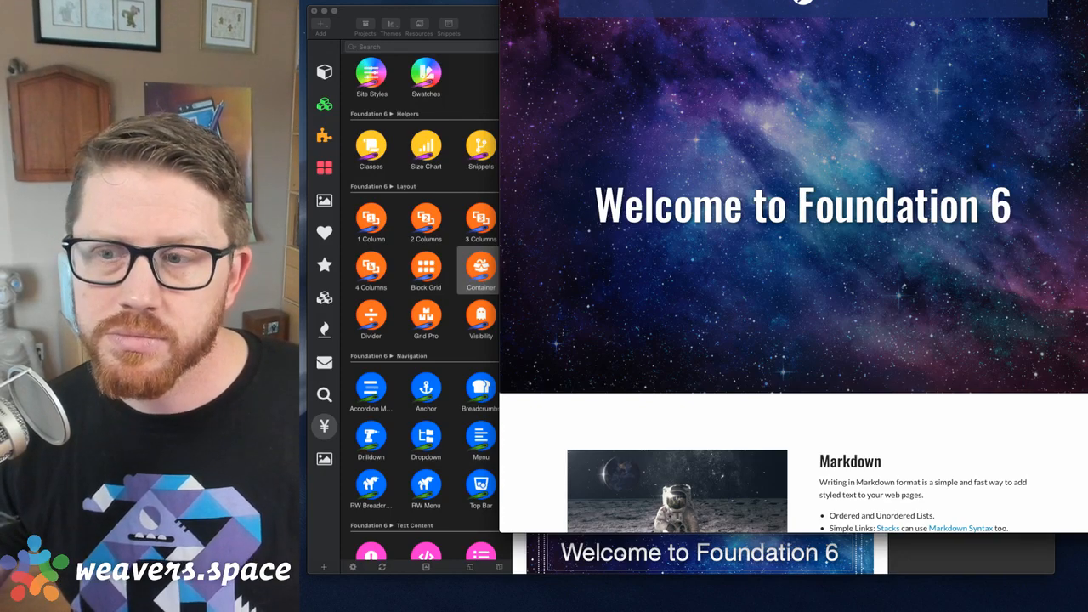
{"action": "left_click_drag", "start_coordinate": [1001, 0], "coordinate": [881, 13]}
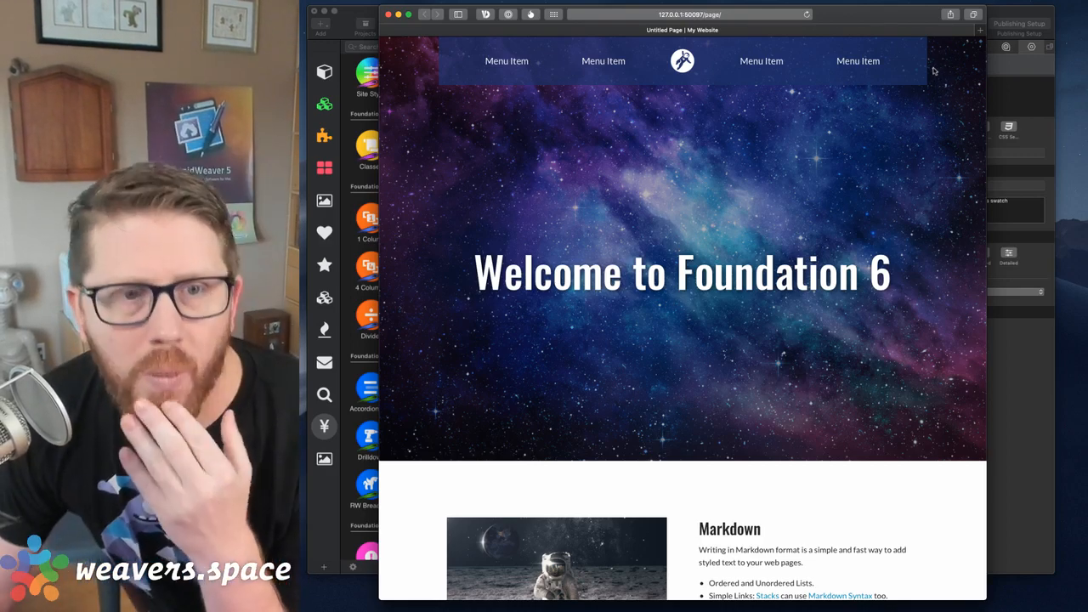
{"action": "left_click", "coordinate": [1007, 12]}
- Set the sizing of the outer banner container to Full Width
{"action": "left_click", "coordinate": [704, 284]}
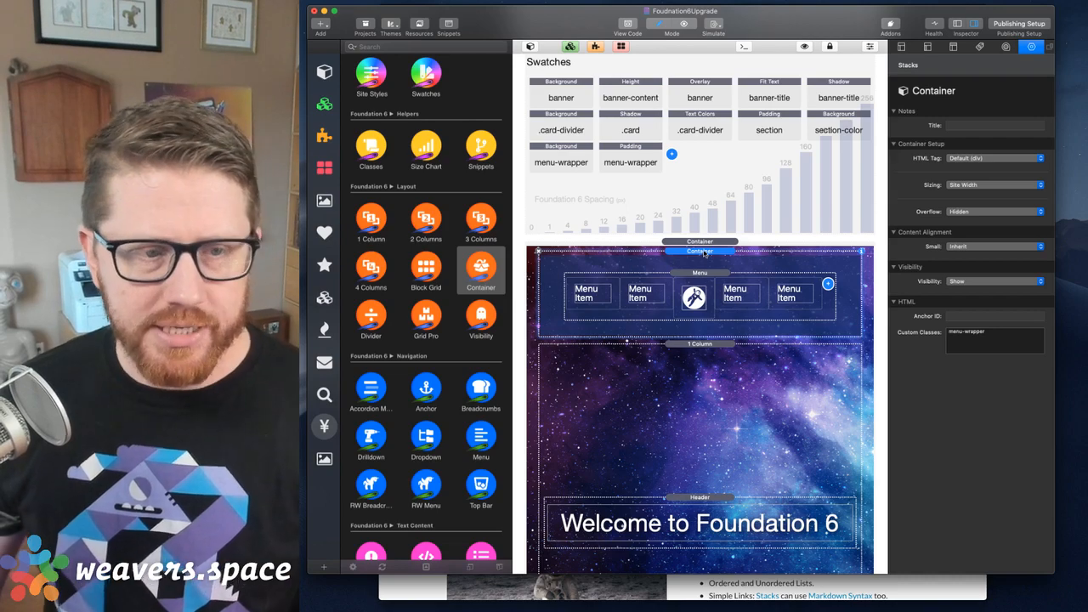
{"action": "left_click", "coordinate": [702, 243]}
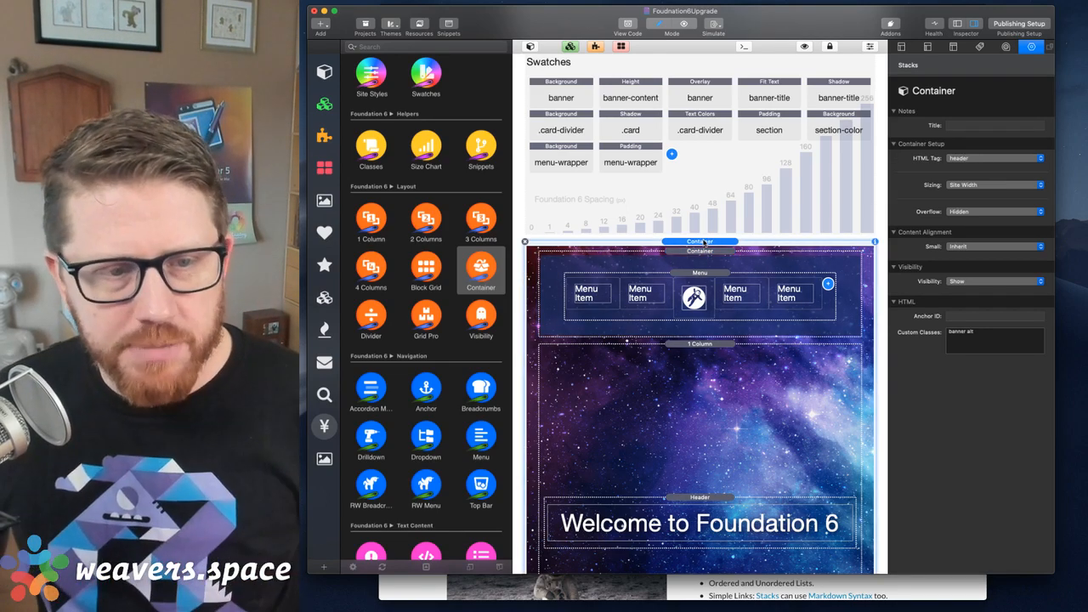
{"action": "left_click", "coordinate": [963, 184]}
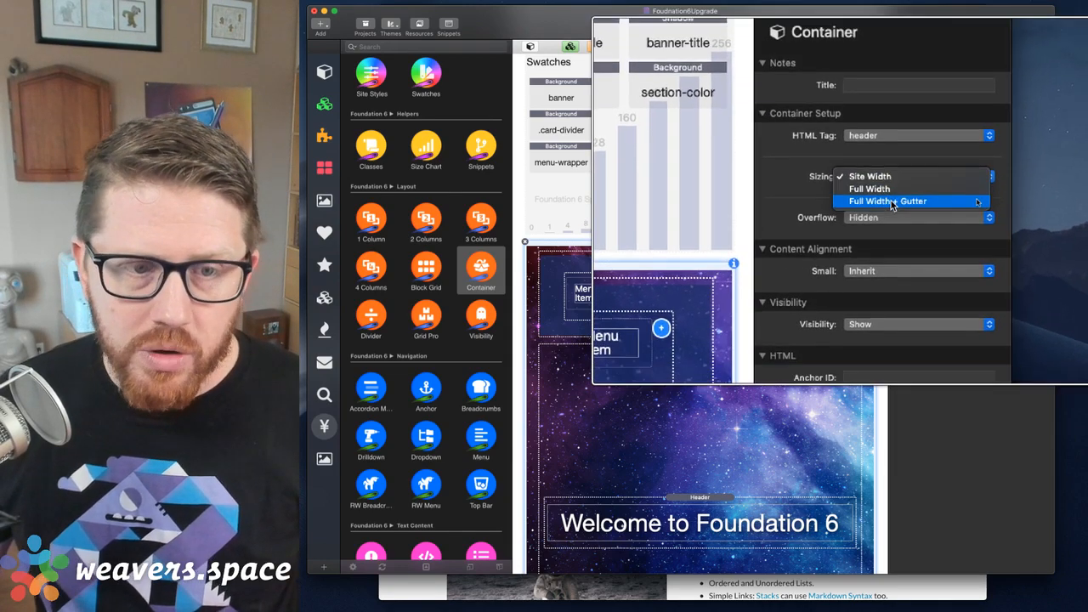
{"action": "left_click", "coordinate": [892, 194]}
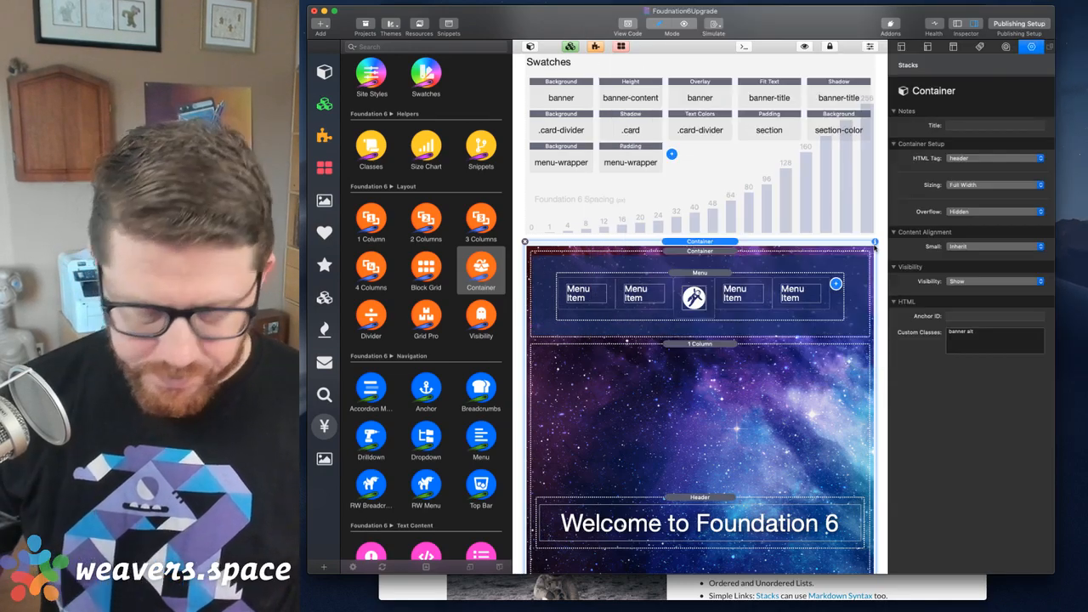
- Reload the browser preview, narrow and widen its window to check how the banner menu responds, and return to the editor
{"action": "key", "text": "super+Tab"}
{"action": "key", "text": "super+r"}
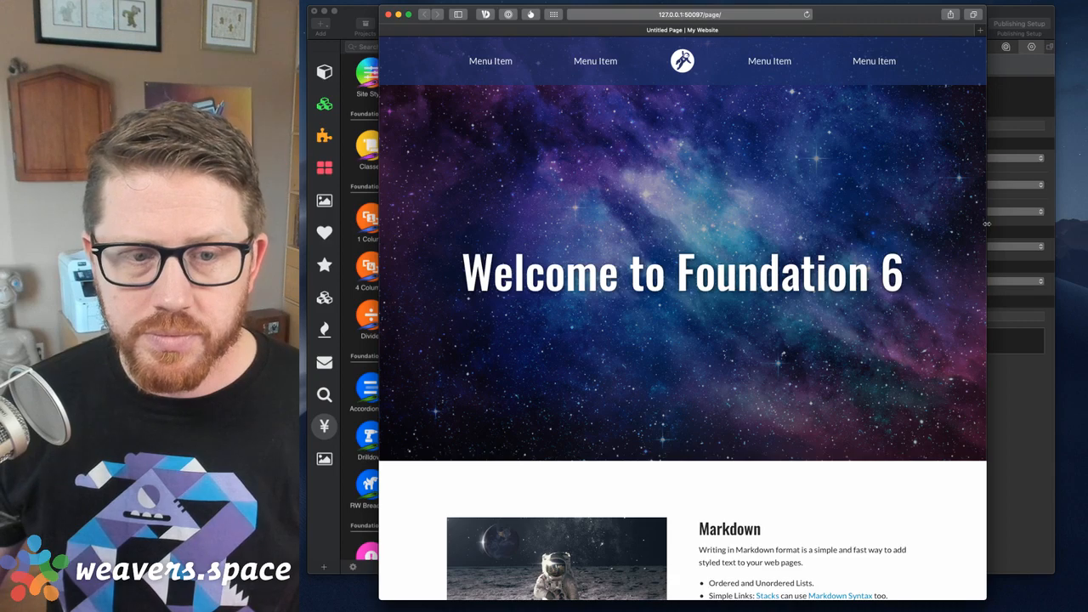
{"action": "left_click_drag", "start_coordinate": [985, 224], "coordinate": [556, 246]}
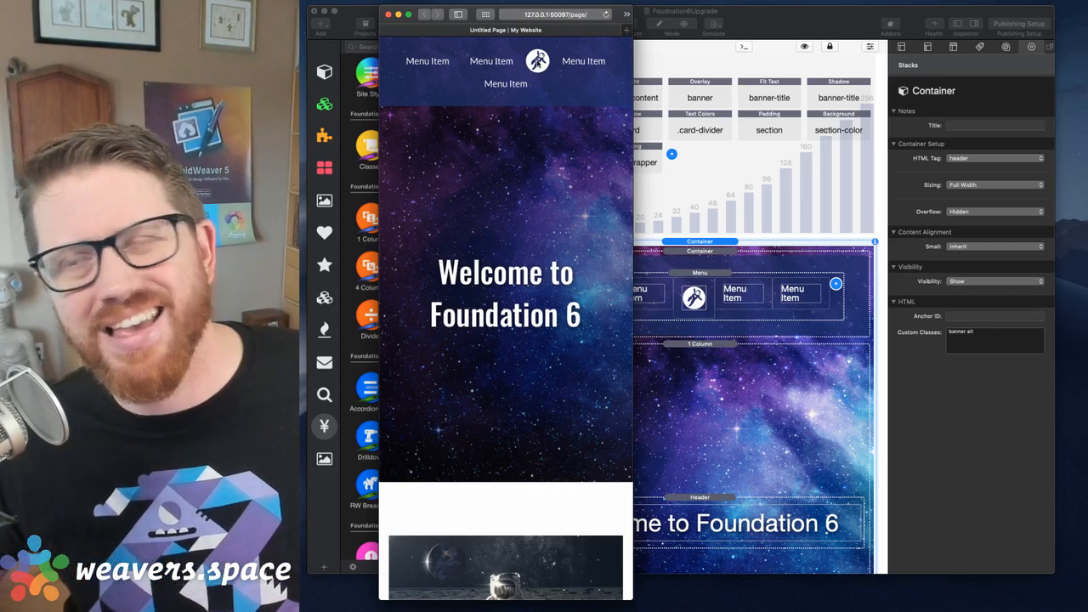
{"action": "left_click_drag", "start_coordinate": [633, 95], "coordinate": [980, 95]}
{"action": "left_click", "coordinate": [1028, 379]}
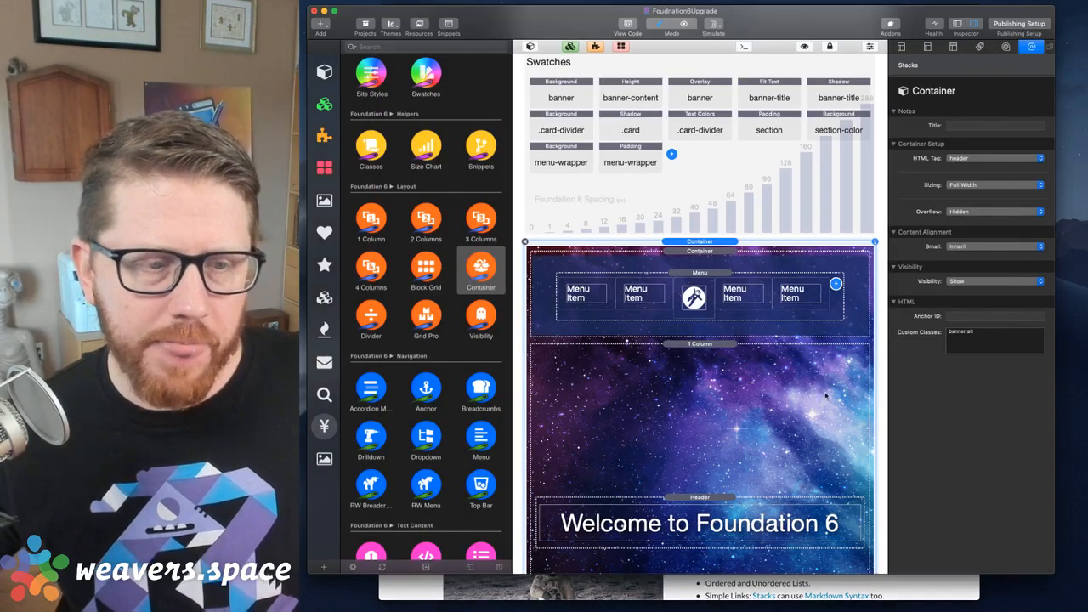
- Give the menu item that holds the logo the custom class hide-for-small-only
{"action": "left_click", "coordinate": [695, 288]}
{"action": "left_click", "coordinate": [695, 283]}
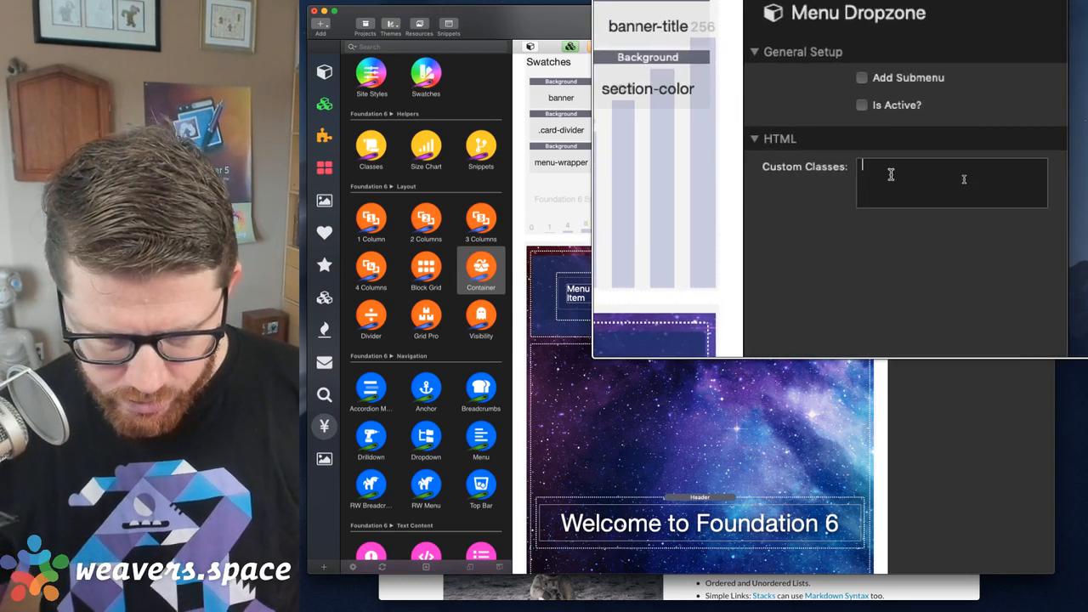
{"action": "type", "text": "ide-tor-"}
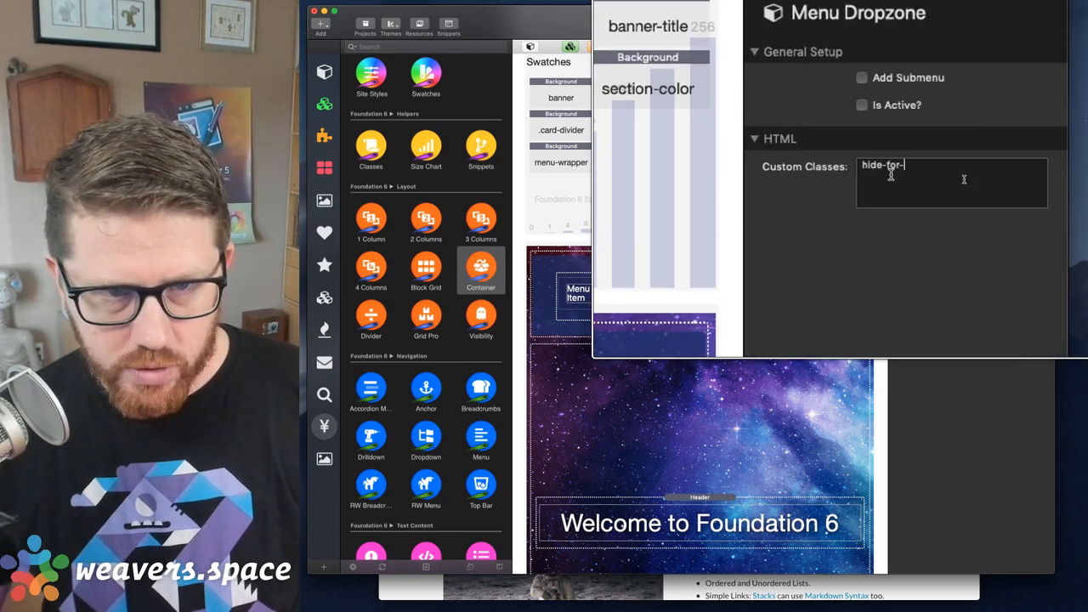
{"action": "type", "text": "small-only"}
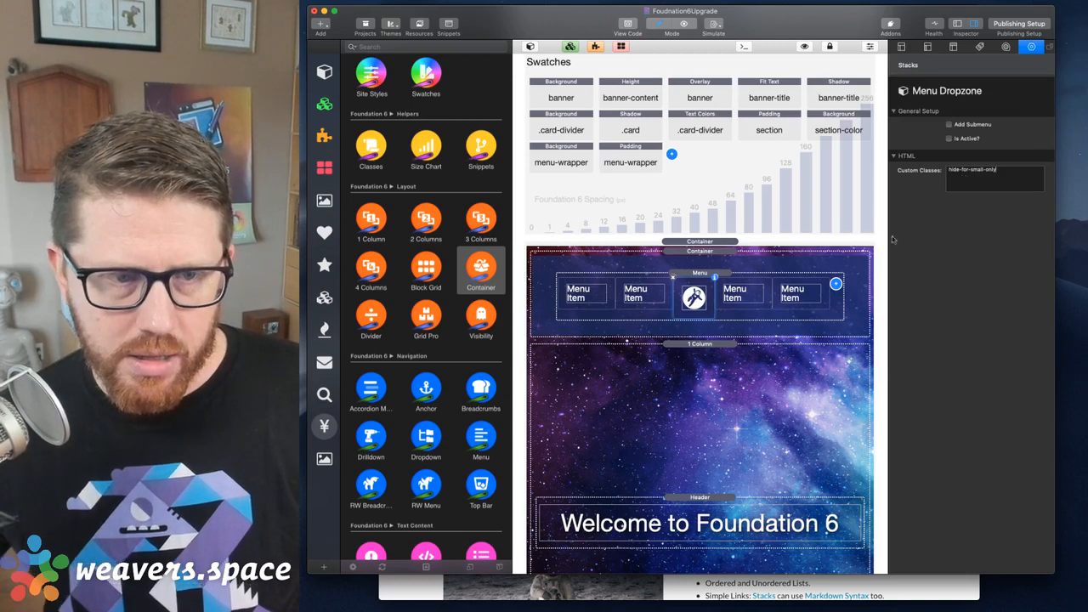
{"action": "left_click", "coordinate": [688, 266]}
- Reload the browser preview, narrow its window to check the menu's logo at small size, and return to the editor
{"action": "key", "text": "super+Tab"}
{"action": "key", "text": "super+r"}
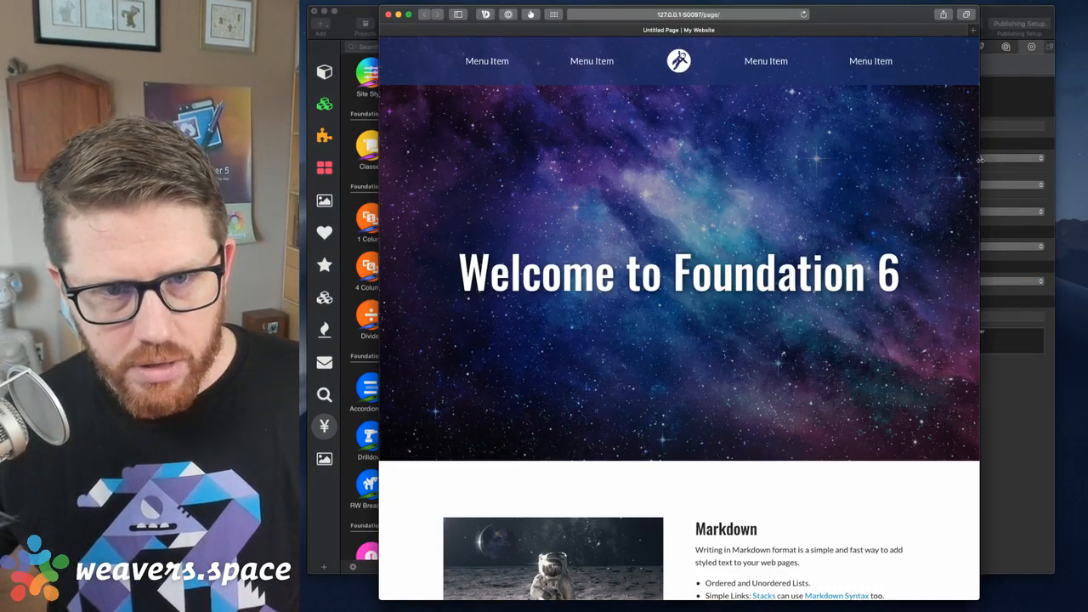
{"action": "left_click_drag", "start_coordinate": [980, 159], "coordinate": [633, 170]}
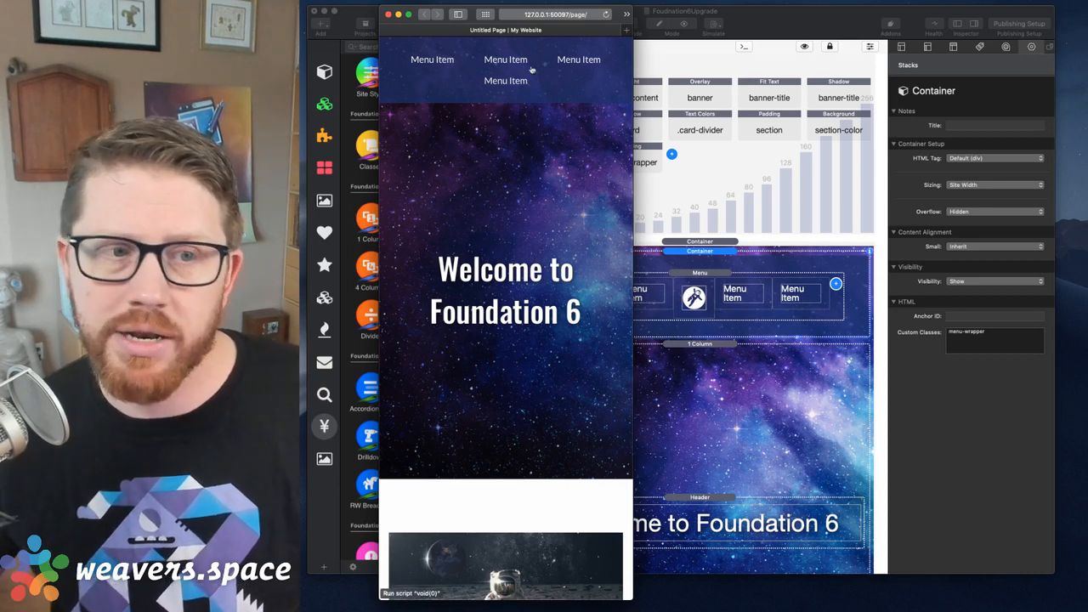
{"action": "left_click", "coordinate": [703, 246]}
- Try the Center Logo Menu template above the menu-wrapper container and remove it
{"action": "scroll", "coordinate": [481, 251], "scroll_direction": "down", "scroll_amount": 2}
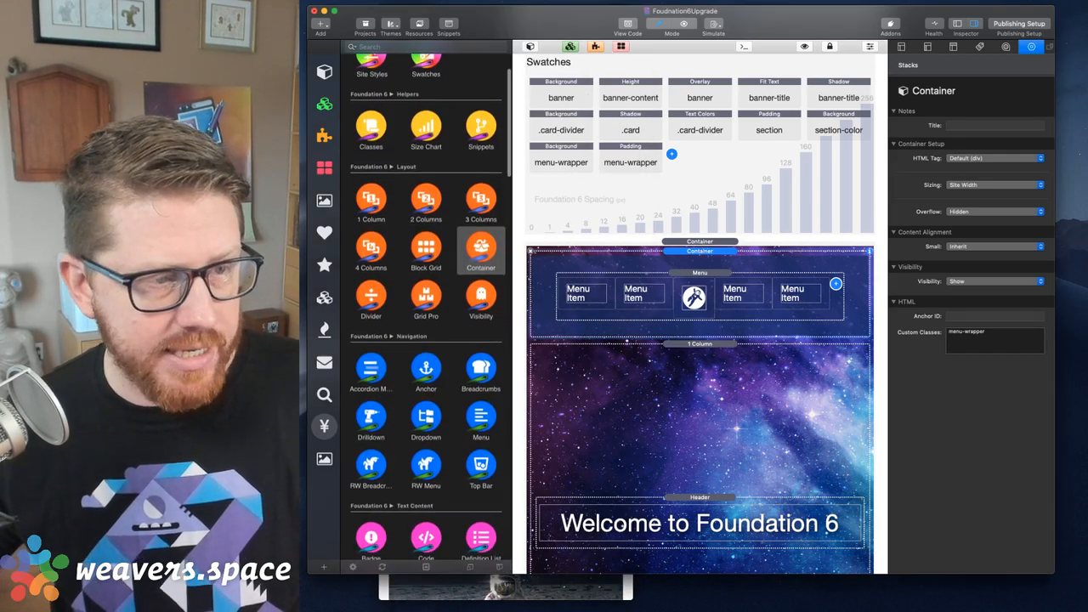
{"action": "scroll", "coordinate": [447, 317], "scroll_direction": "down", "scroll_amount": 15}
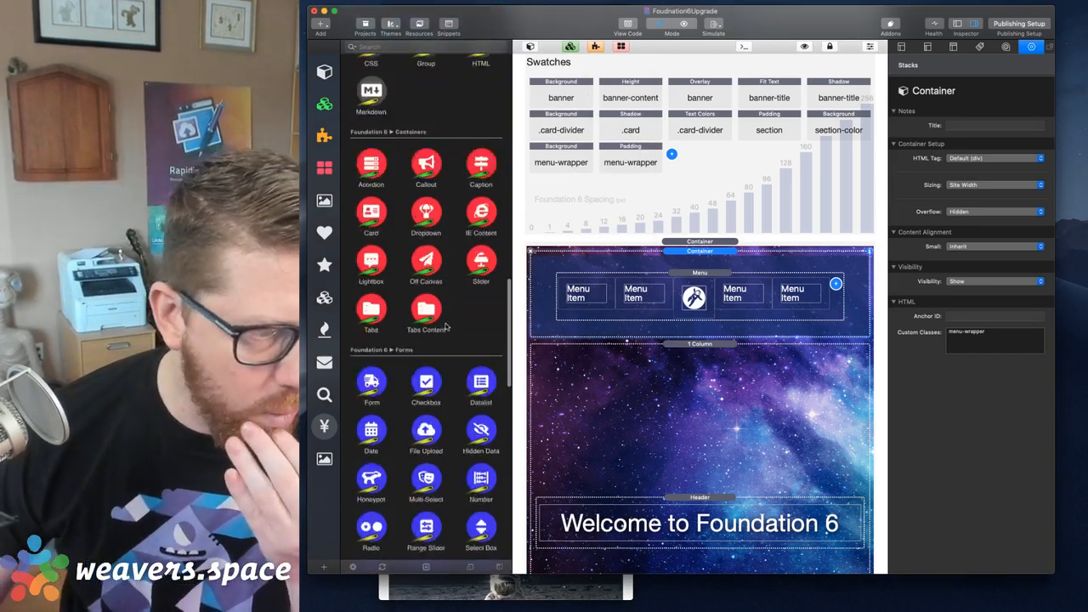
{"action": "scroll", "coordinate": [446, 326], "scroll_direction": "down", "scroll_amount": 15}
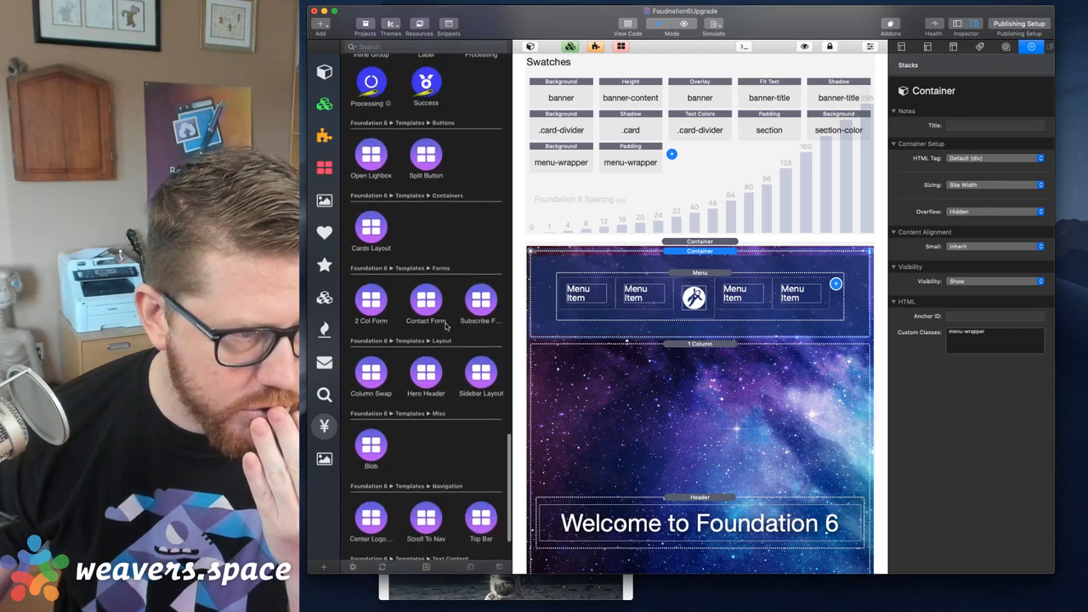
{"action": "scroll", "coordinate": [447, 325], "scroll_direction": "down", "scroll_amount": 5}
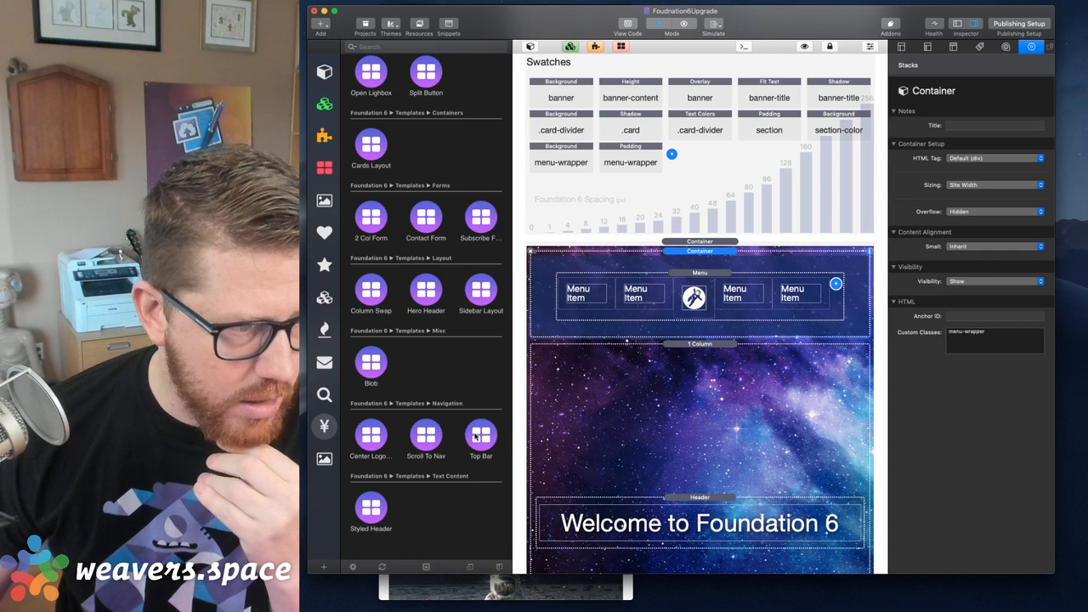
{"action": "left_click", "coordinate": [370, 435]}
{"action": "left_click_drag", "start_coordinate": [371, 435], "coordinate": [709, 255]}
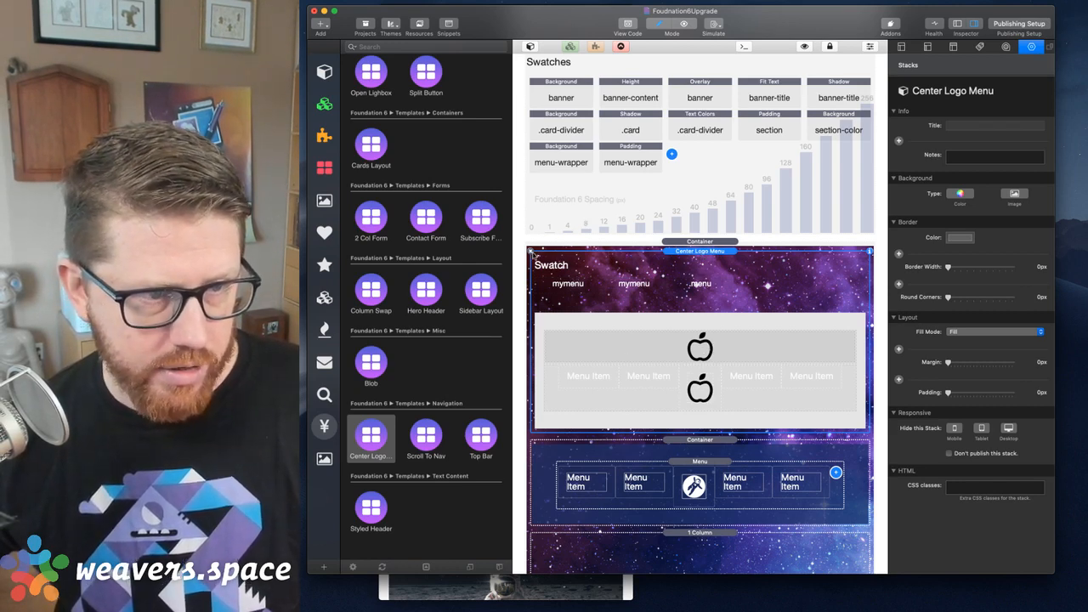
{"action": "key", "text": "Delete"}
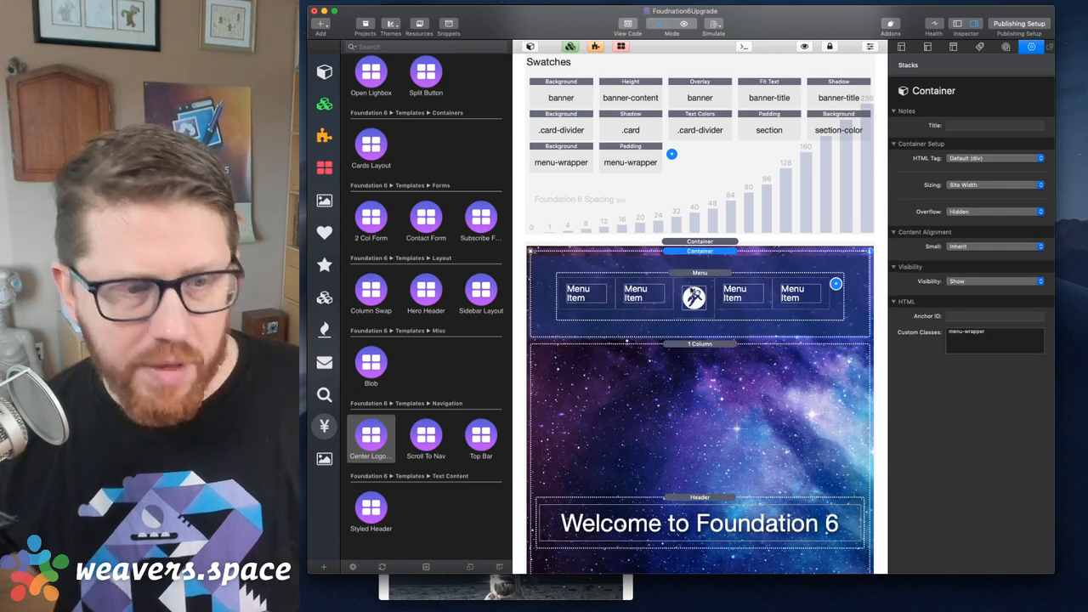
- Add a Visibility stack above the menu and place a copy of the menu's SVG logo inside it
{"action": "left_click", "coordinate": [693, 298]}
{"action": "left_click", "coordinate": [700, 274]}
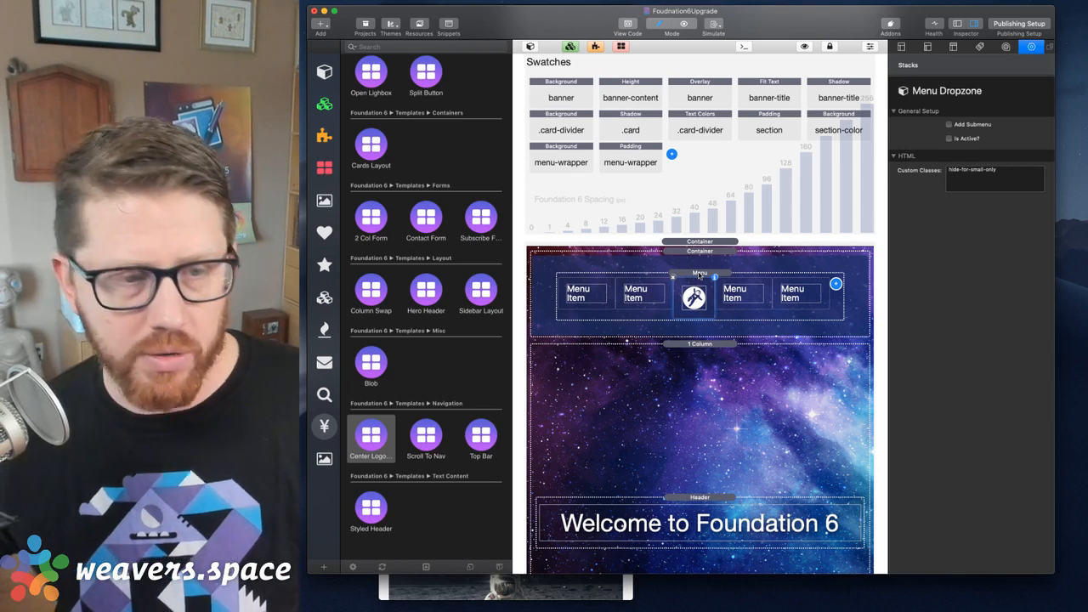
{"action": "left_click", "coordinate": [699, 294]}
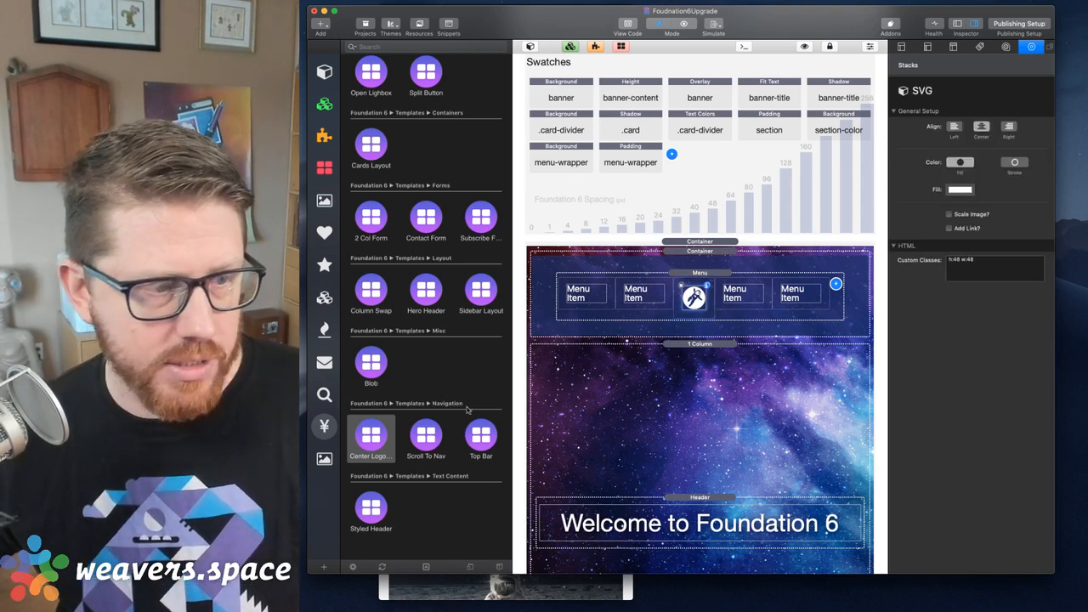
{"action": "scroll", "coordinate": [385, 367], "scroll_direction": "up", "scroll_amount": 15}
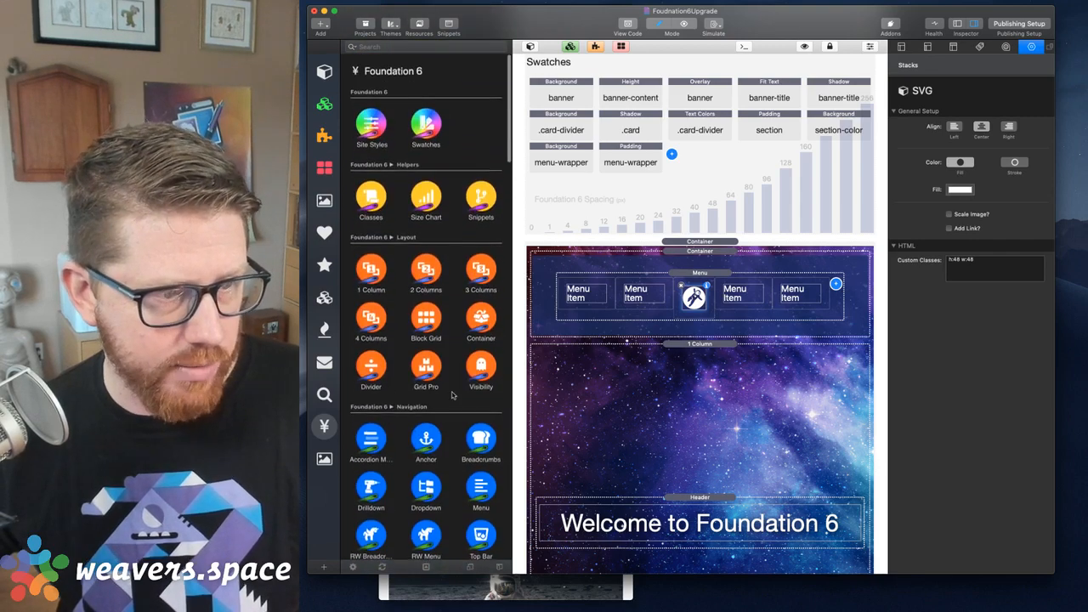
{"action": "left_click_drag", "start_coordinate": [481, 365], "coordinate": [678, 277]}
{"action": "left_click", "coordinate": [695, 354]}
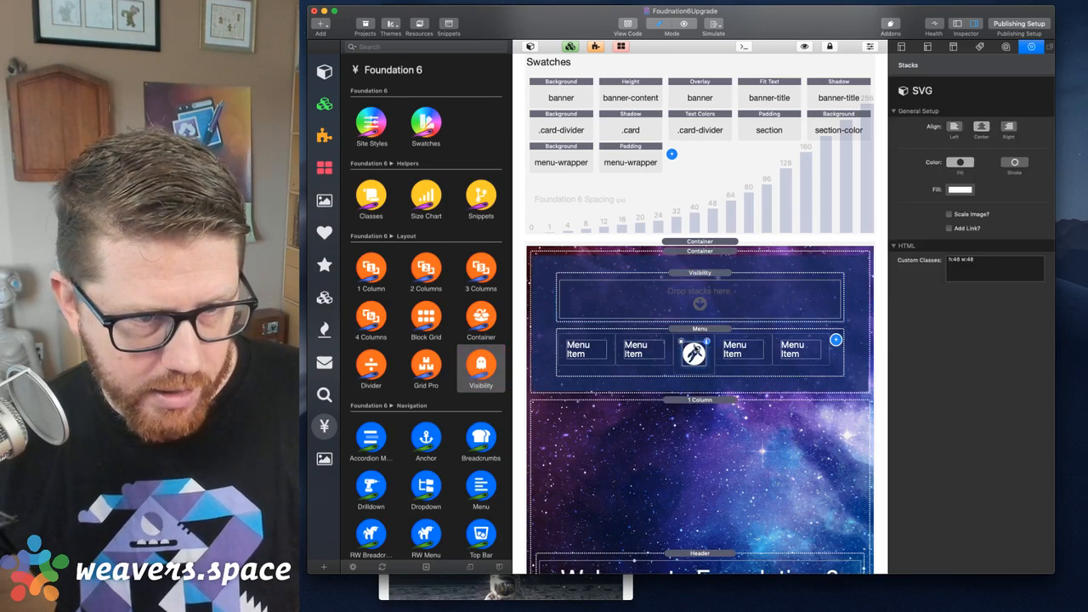
{"action": "left_click_drag", "start_coordinate": [695, 354], "coordinate": [695, 304]}
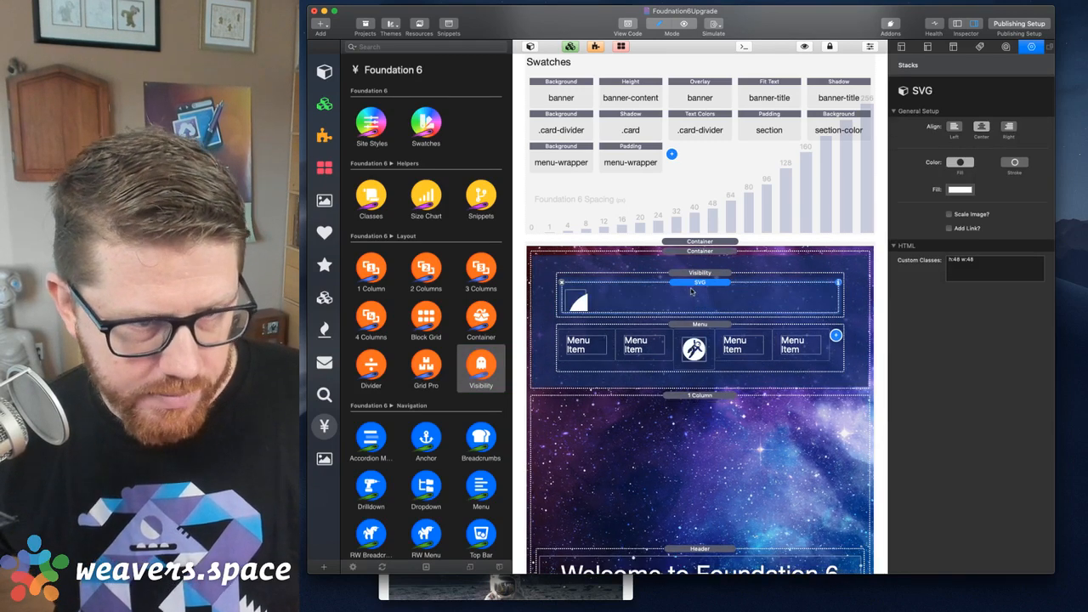
- Set the Visibility stack around the copied logo to Show for Small Only
{"action": "left_click", "coordinate": [694, 273]}
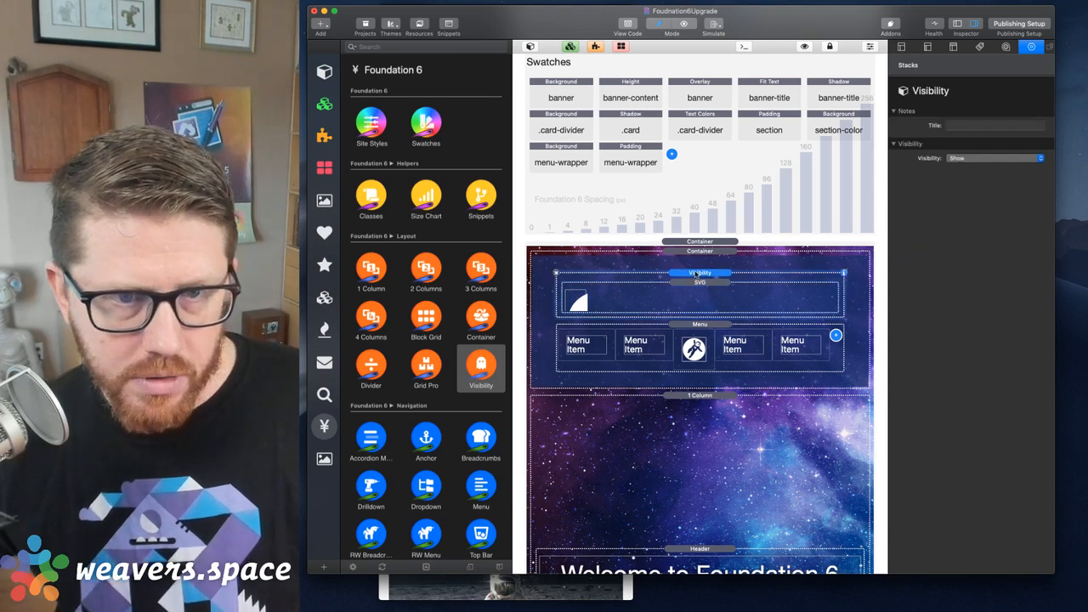
{"action": "left_click", "coordinate": [716, 295]}
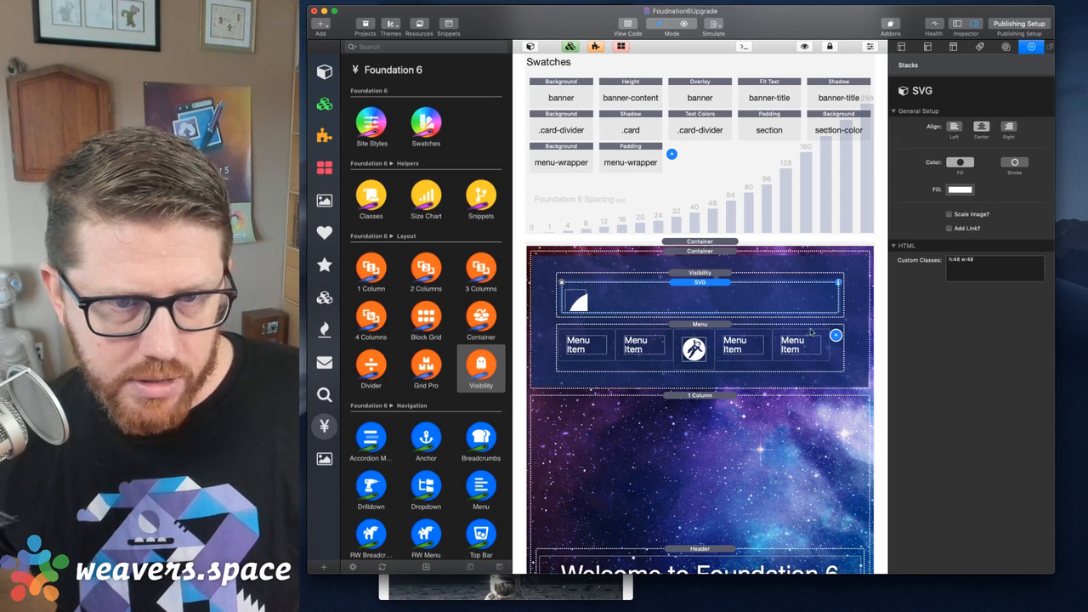
{"action": "left_click", "coordinate": [718, 274]}
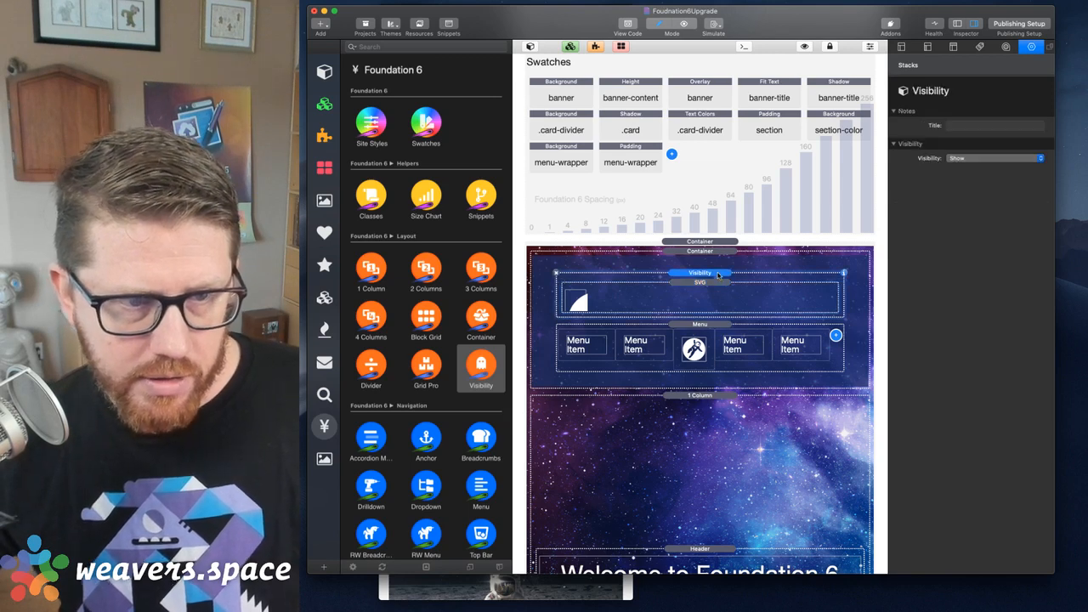
{"action": "left_click", "coordinate": [956, 159]}
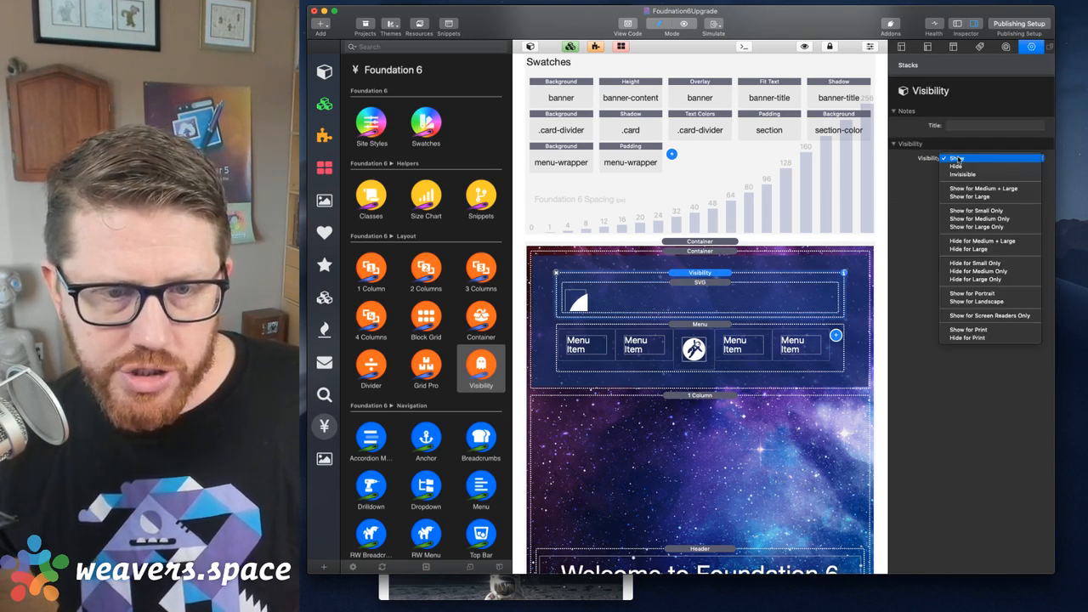
{"action": "left_click", "coordinate": [981, 213]}
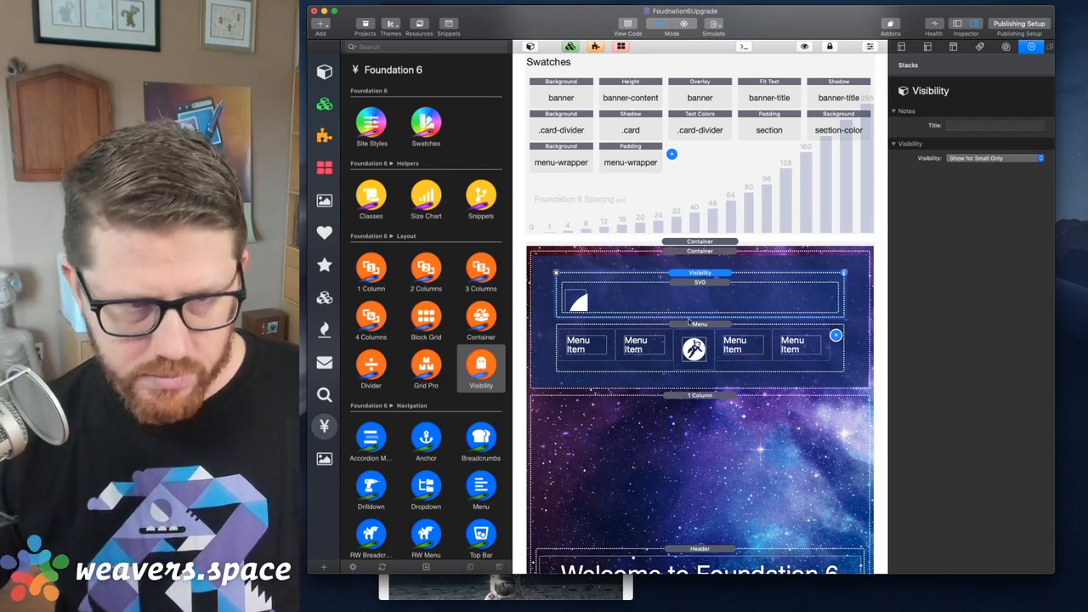
{"action": "left_click", "coordinate": [701, 283]}
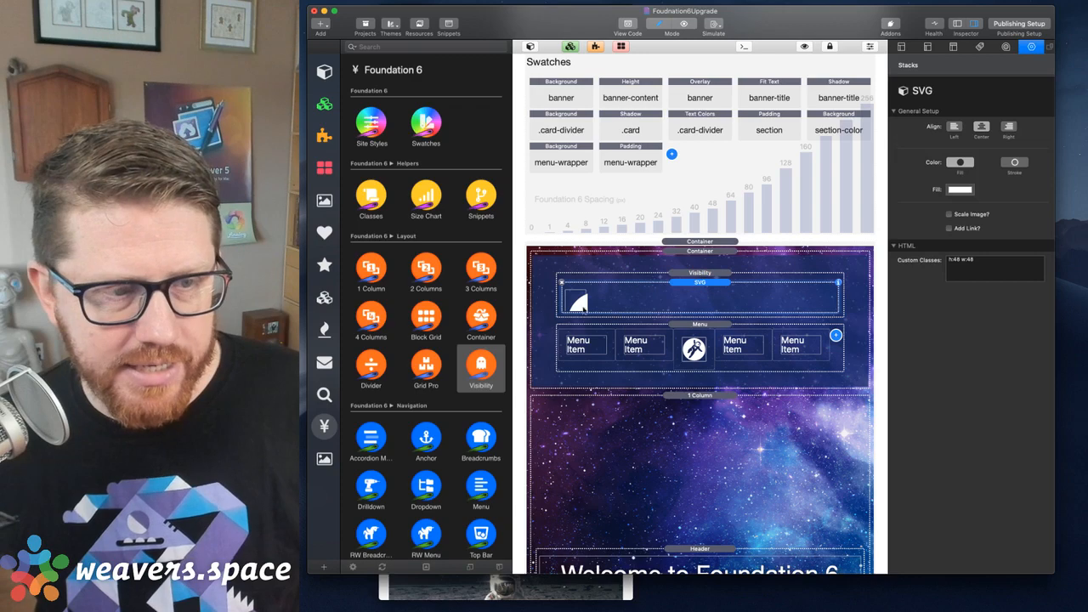
{"action": "left_click", "coordinate": [705, 274]}
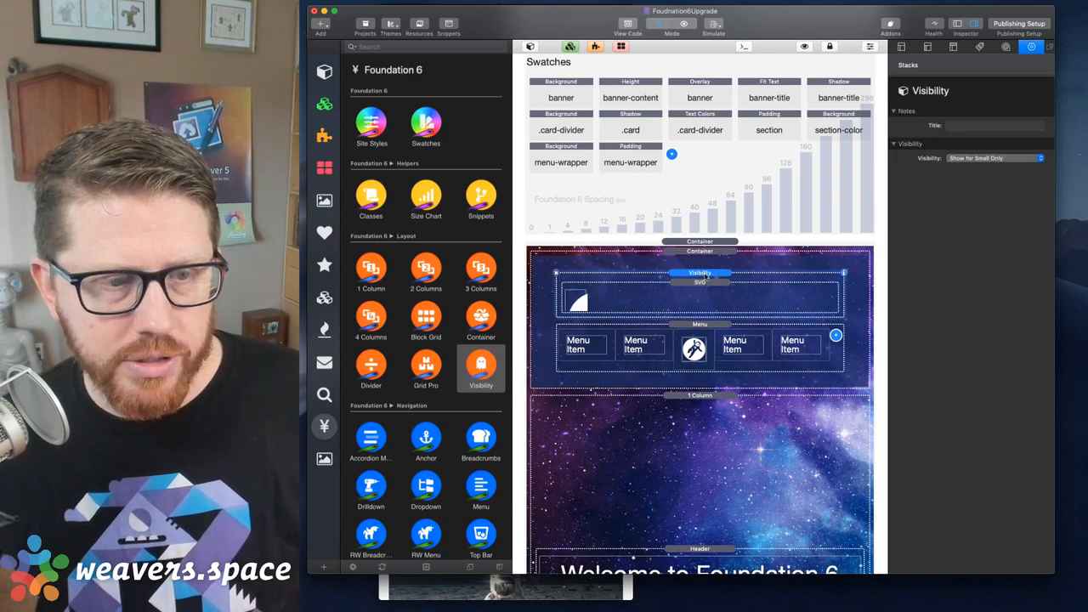
- Reload the narrow browser preview to check the small-screen logo's placement, and return to the copied SVG in the editor
{"action": "key", "text": "super+Tab"}
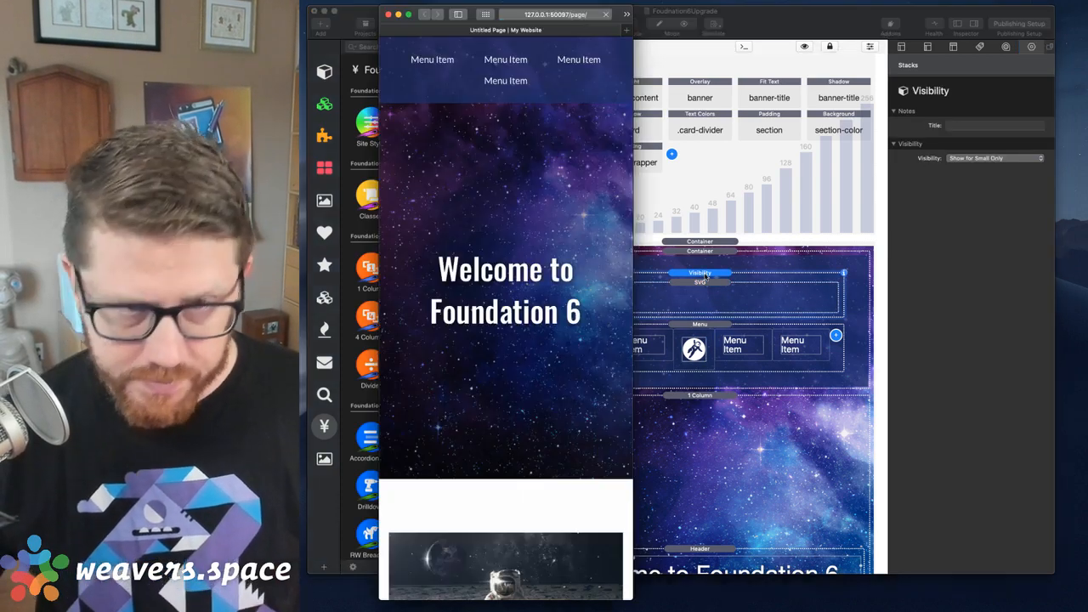
{"action": "key", "text": "super+r"}
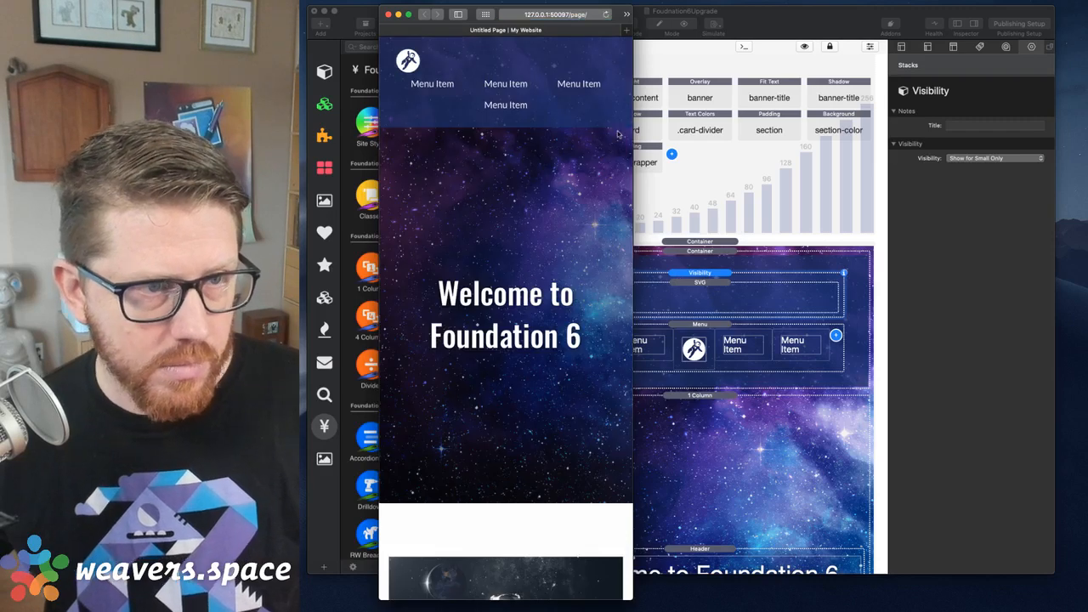
{"action": "left_click_drag", "start_coordinate": [634, 162], "coordinate": [515, 192]}
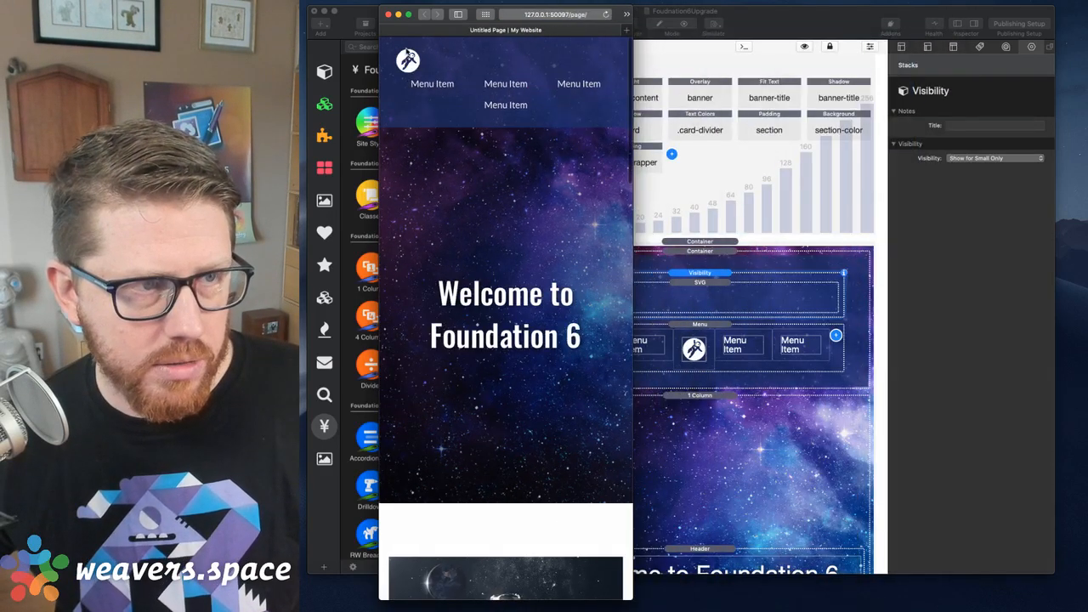
{"action": "left_click", "coordinate": [681, 290]}
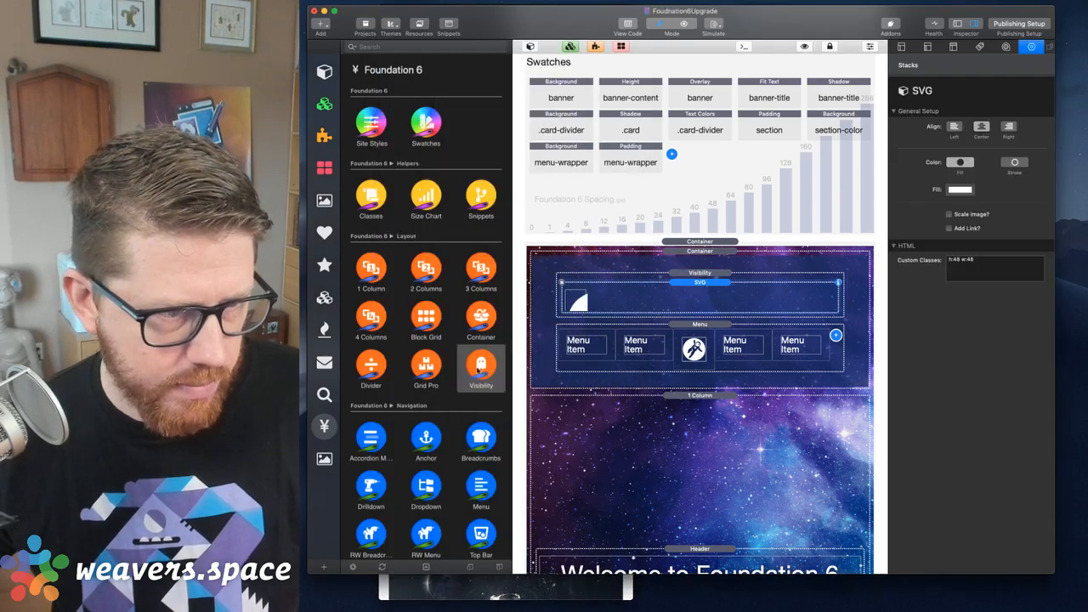
- Add a Container above the Visibility stack, move the copied SVG logo into it, and select the emptied Visibility stack
{"action": "left_click_drag", "start_coordinate": [481, 316], "coordinate": [690, 267]}
{"action": "left_click_drag", "start_coordinate": [690, 339], "coordinate": [696, 299]}
{"action": "left_click", "coordinate": [695, 337]}
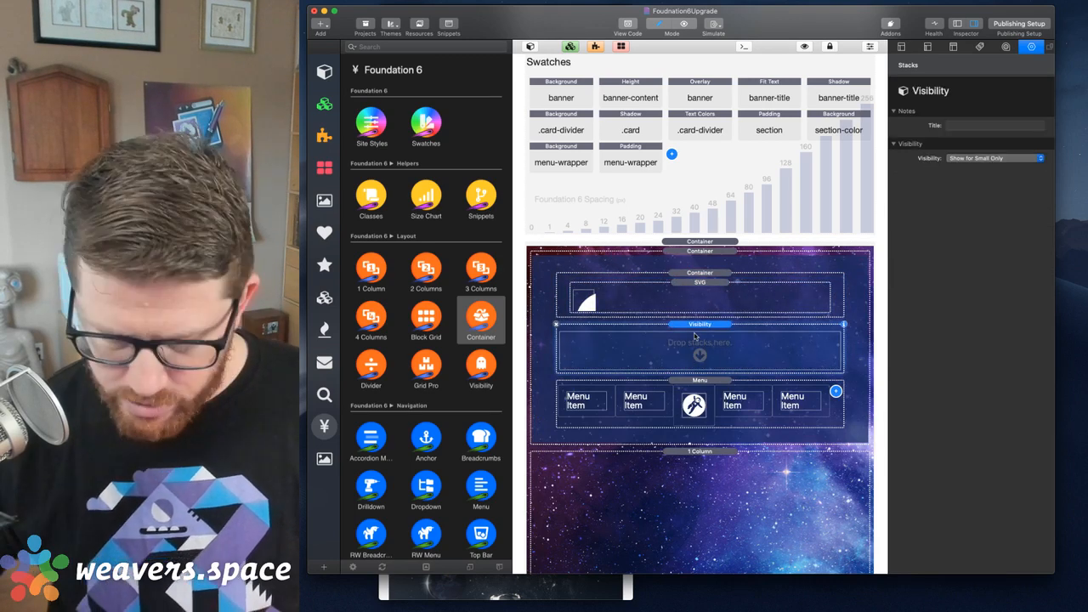
- Delete the emptied Visibility stack and set the logo Container's visibility to Show for Small Only
{"action": "key", "text": "BackSpace"}
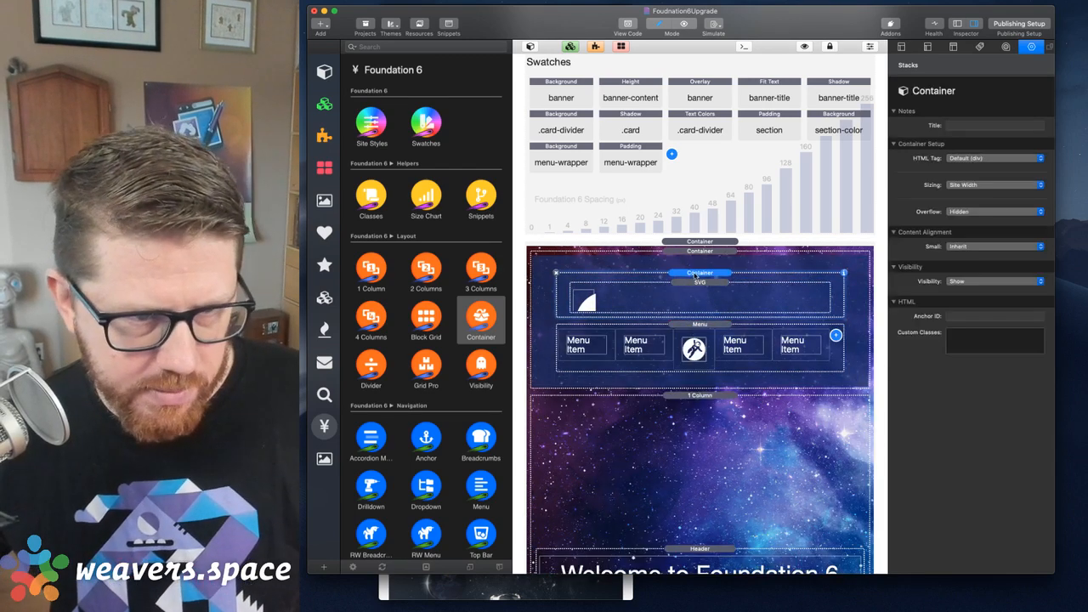
{"action": "left_click", "coordinate": [968, 286]}
{"action": "left_click", "coordinate": [975, 336]}
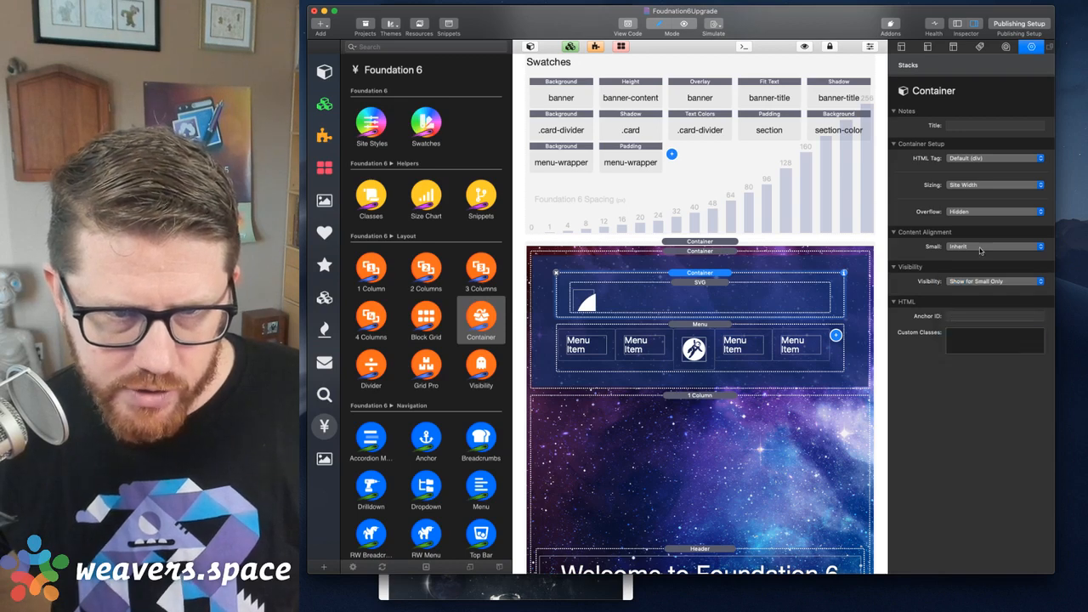
- Set the logo Container's small-screen content alignment to Center and reload the narrow browser preview to check it
{"action": "left_click", "coordinate": [973, 246]}
{"action": "left_click", "coordinate": [973, 261]}
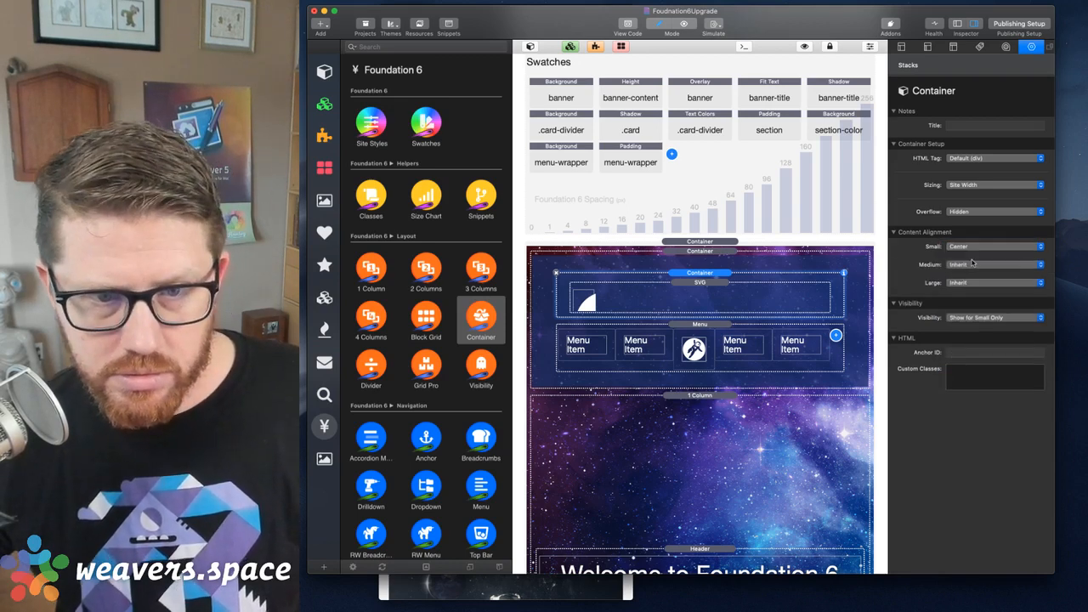
{"action": "key", "text": "super+Tab"}
{"action": "key", "text": "super+r"}
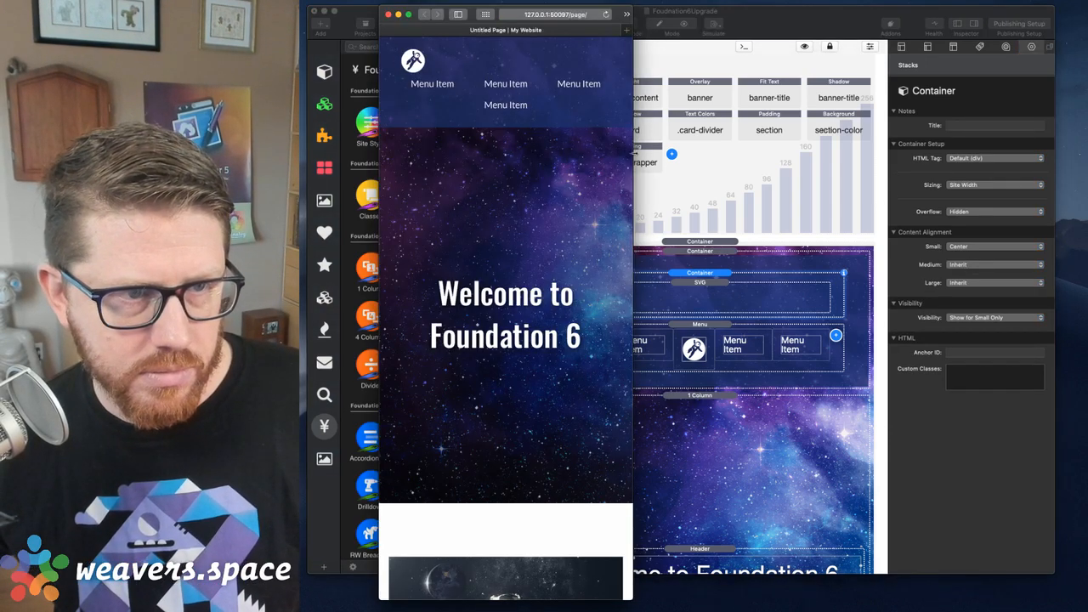
{"action": "left_click_drag", "start_coordinate": [634, 154], "coordinate": [514, 148]}
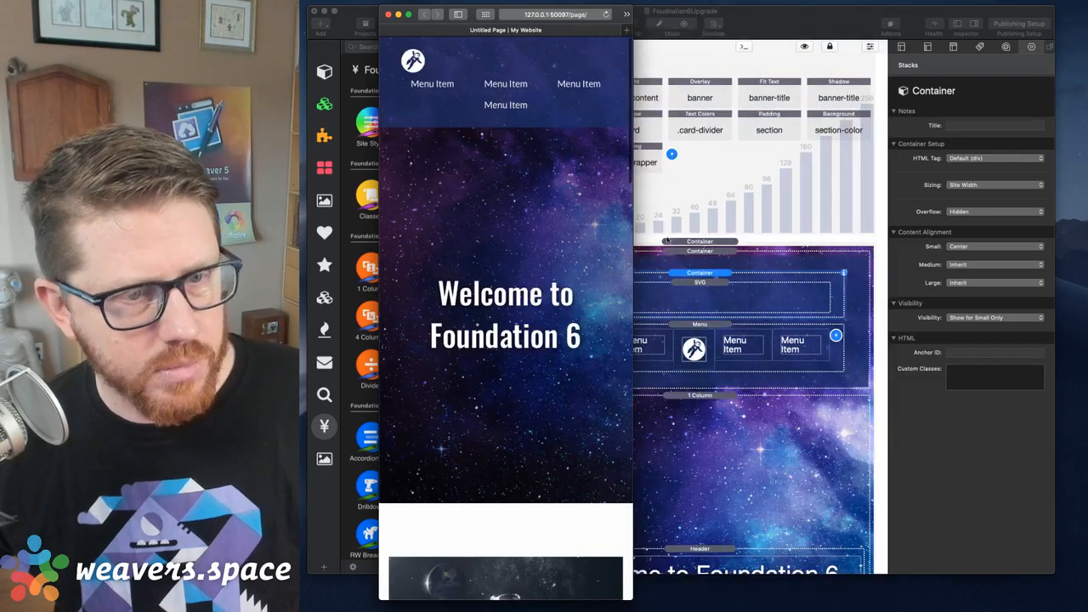
- Add the custom class w:full to the Container around the copied logo
{"action": "left_click", "coordinate": [704, 273]}
{"action": "left_click", "coordinate": [1024, 385]}
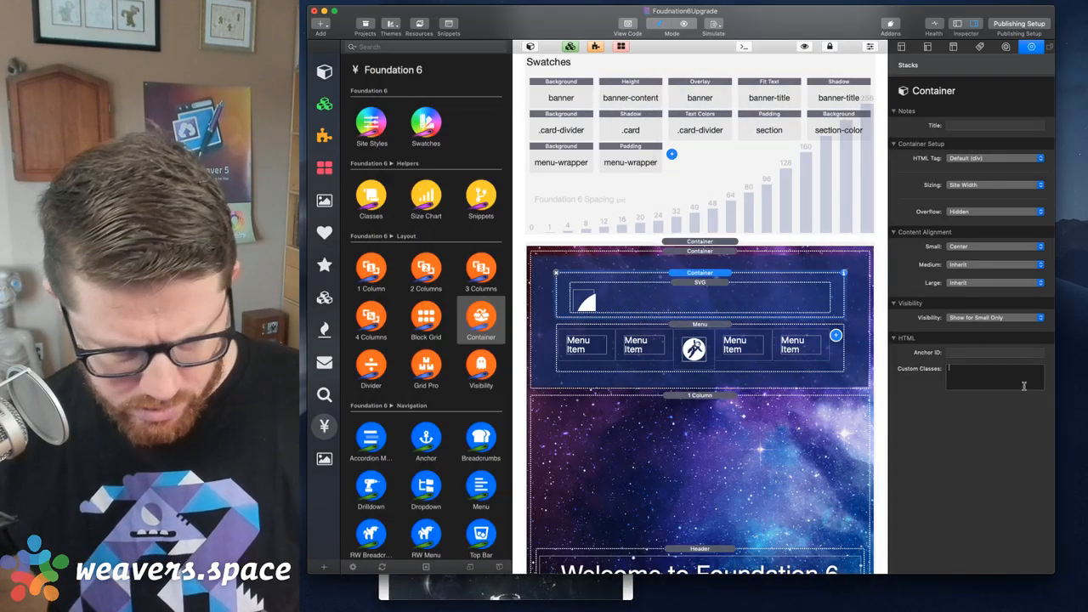
{"action": "type", "text": "w:full"}
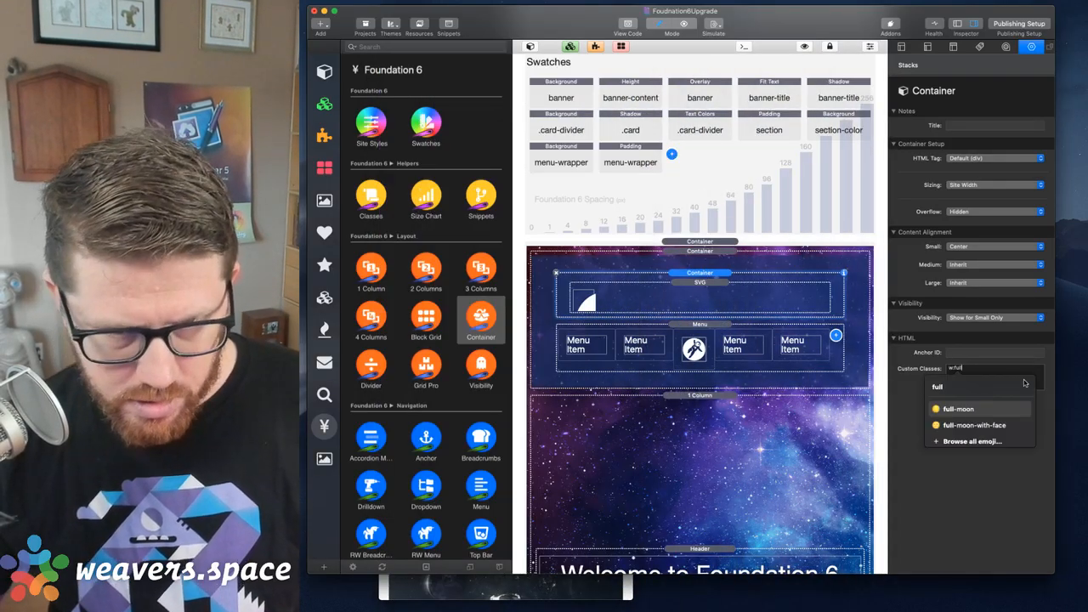
{"action": "key", "text": "Return"}
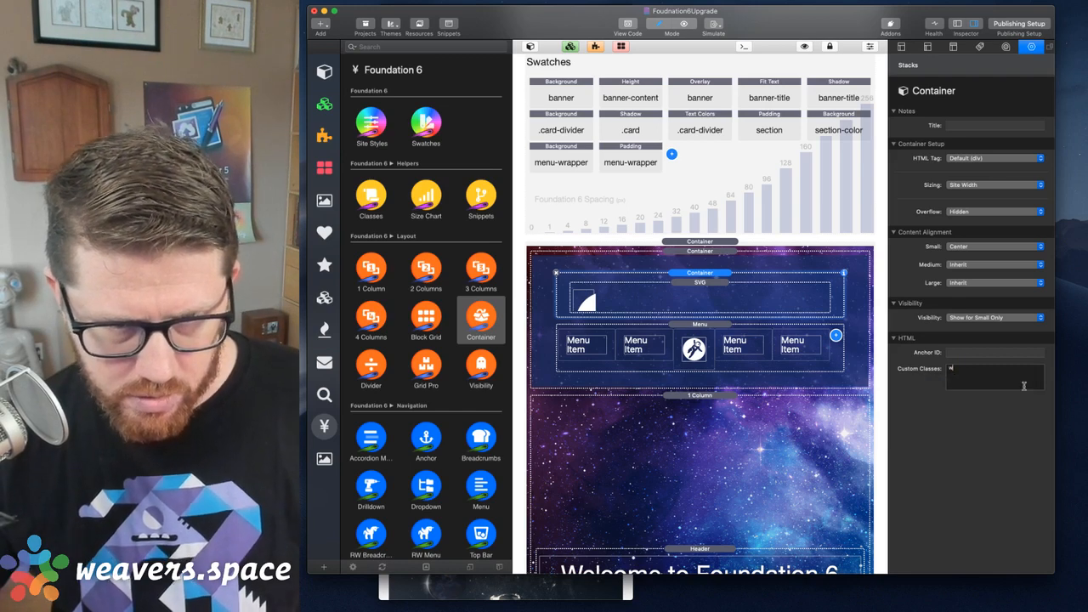
{"action": "type", "text": ":full"}
{"action": "key", "text": "Escape"}
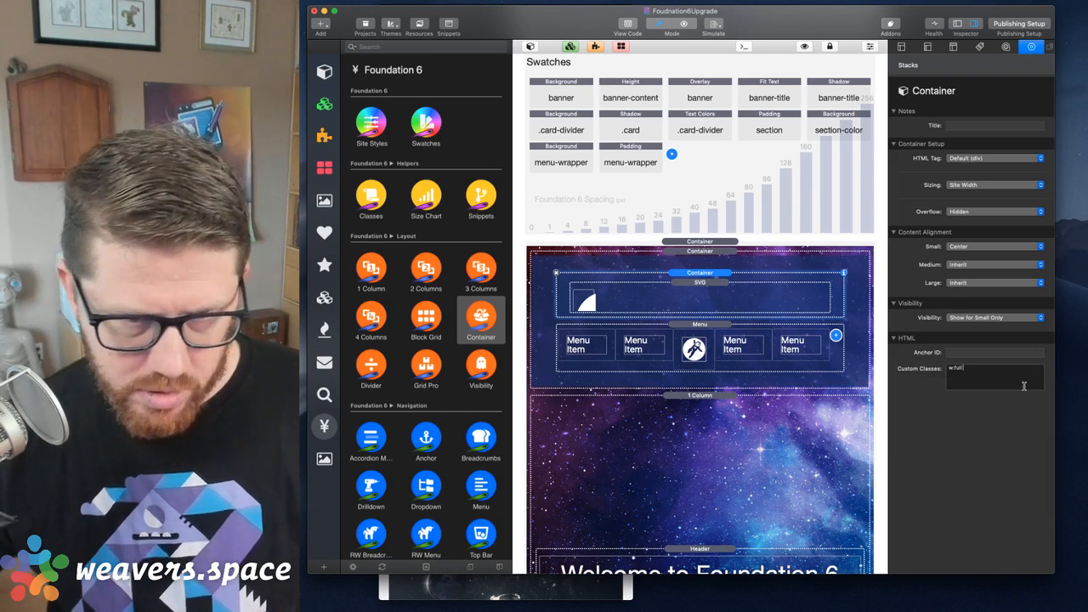
- Preview the page in the editor and reload the narrow browser window to check the logo's alignment
{"action": "key", "text": "super+r"}
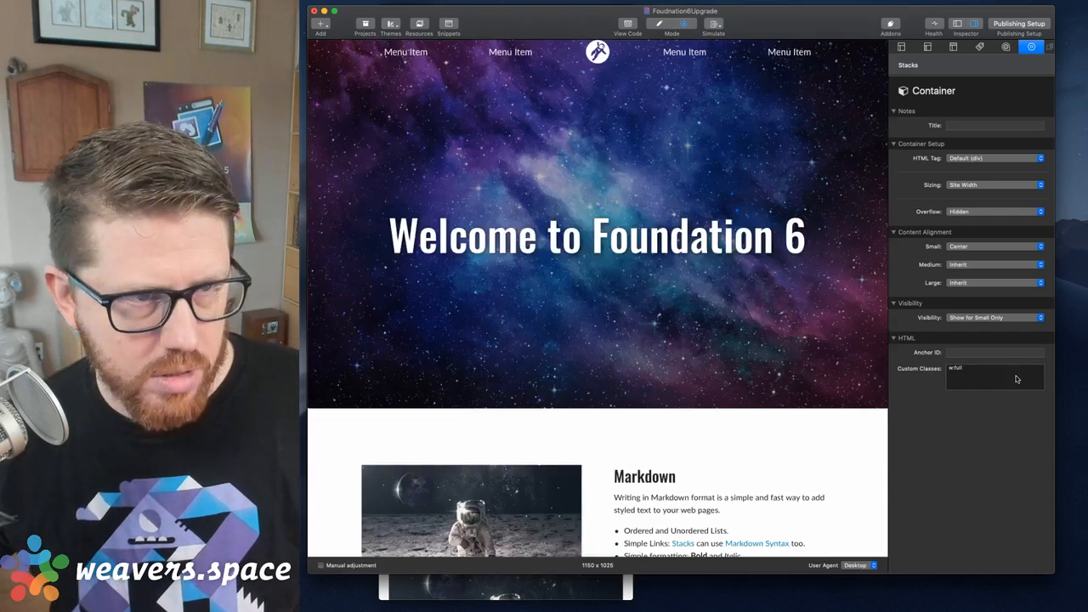
{"action": "key", "text": "super+r"}
{"action": "key", "text": "super+Tab"}
{"action": "key", "text": "super+r"}
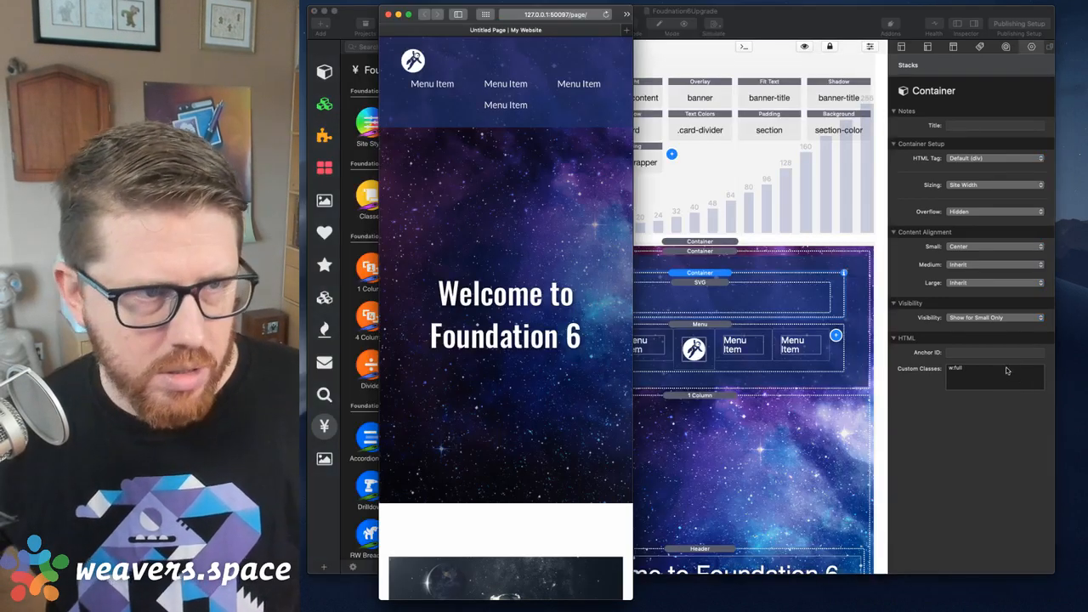
{"action": "left_click_drag", "start_coordinate": [544, 188], "coordinate": [450, 186]}
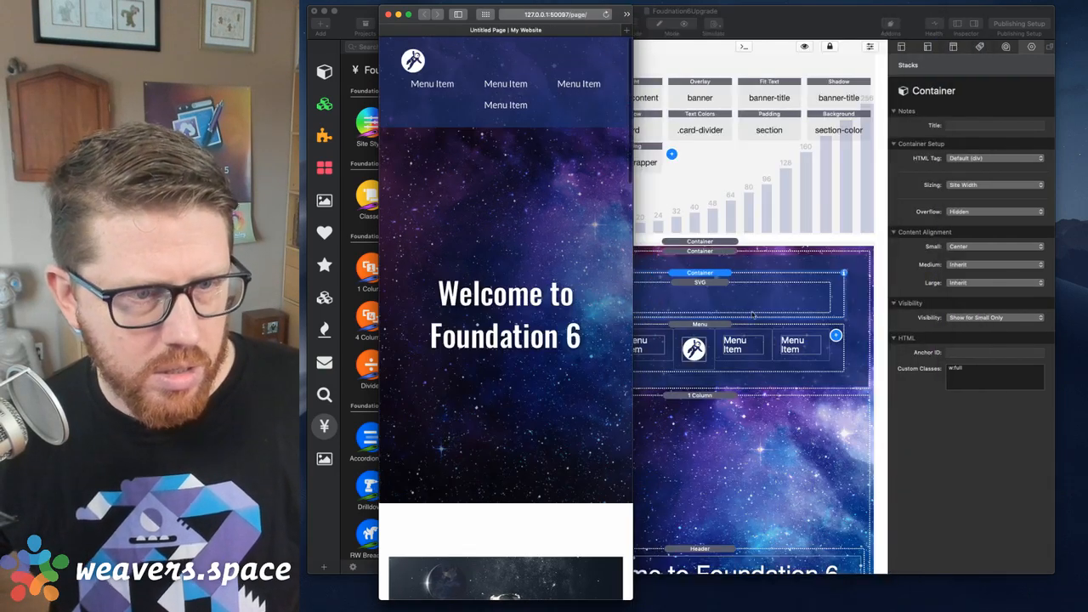
- Set the copied SVG logo's alignment to Center and reload the narrow browser preview to check its position
{"action": "left_click", "coordinate": [724, 293]}
{"action": "left_click", "coordinate": [723, 290]}
{"action": "left_click", "coordinate": [1010, 128]}
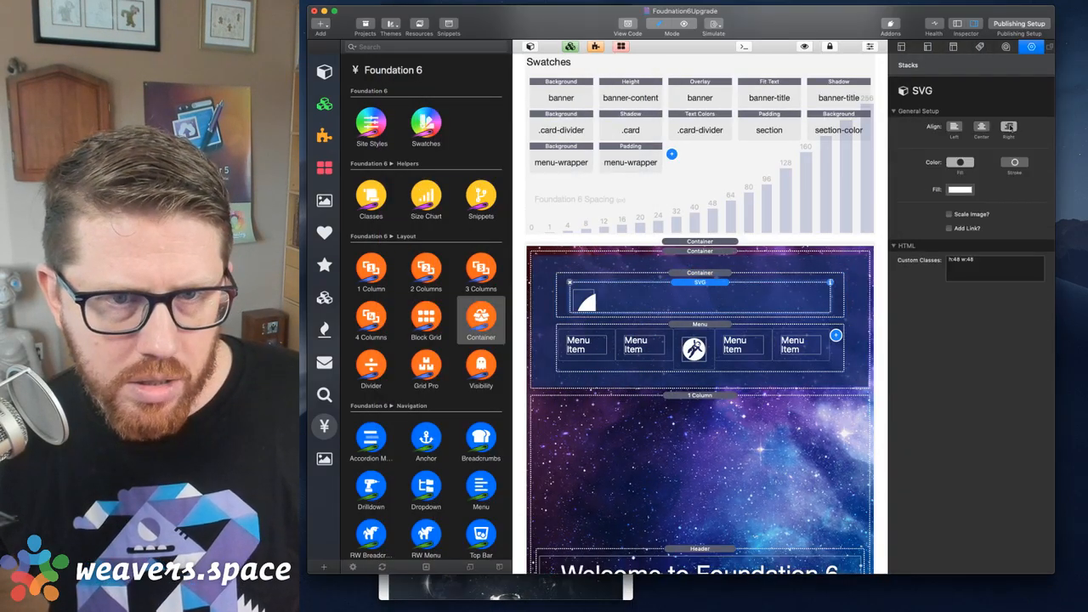
{"action": "left_click", "coordinate": [982, 127]}
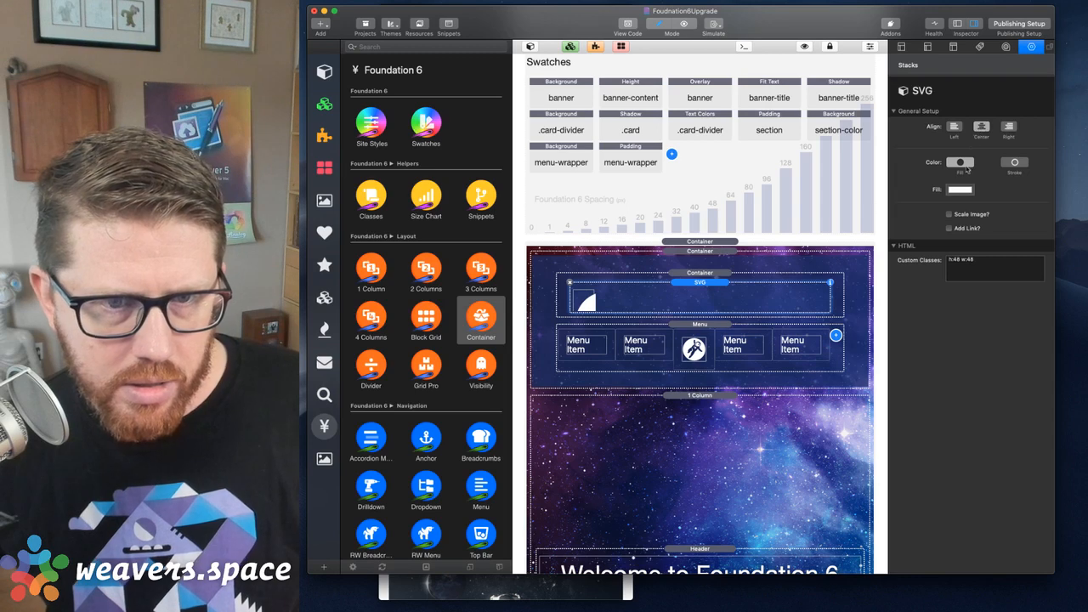
{"action": "left_click", "coordinate": [680, 275]}
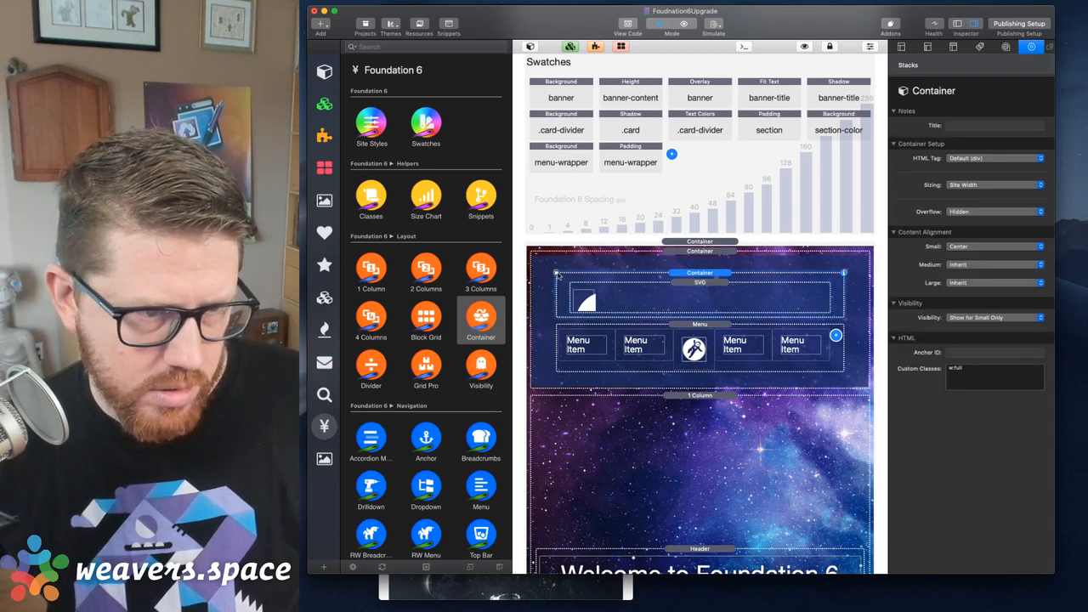
{"action": "key", "text": "super+Tab"}
{"action": "key", "text": "super+r"}
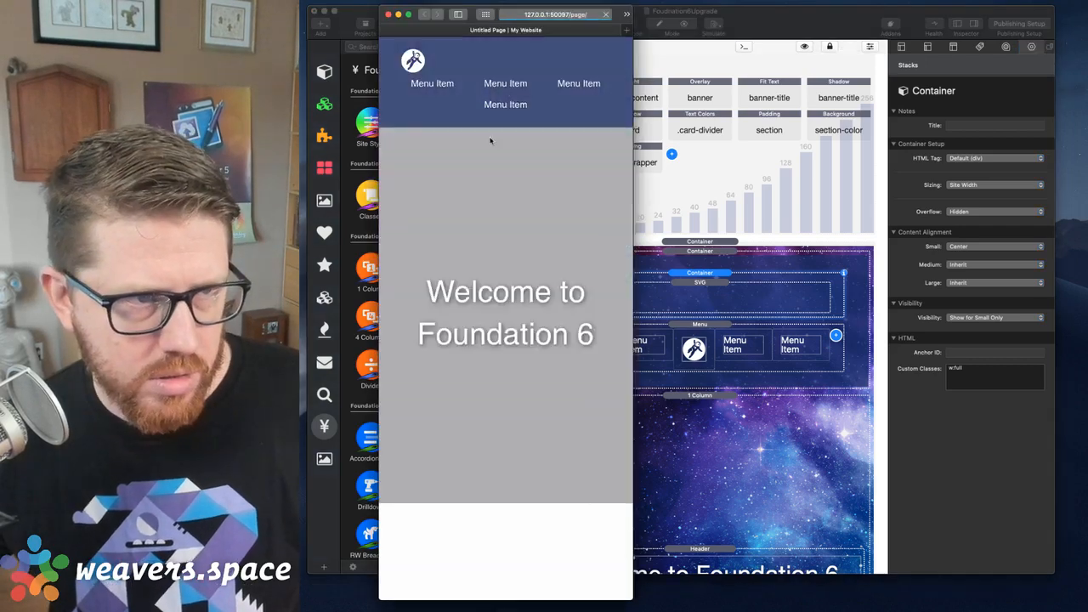
{"action": "left_click_drag", "start_coordinate": [633, 182], "coordinate": [549, 206]}
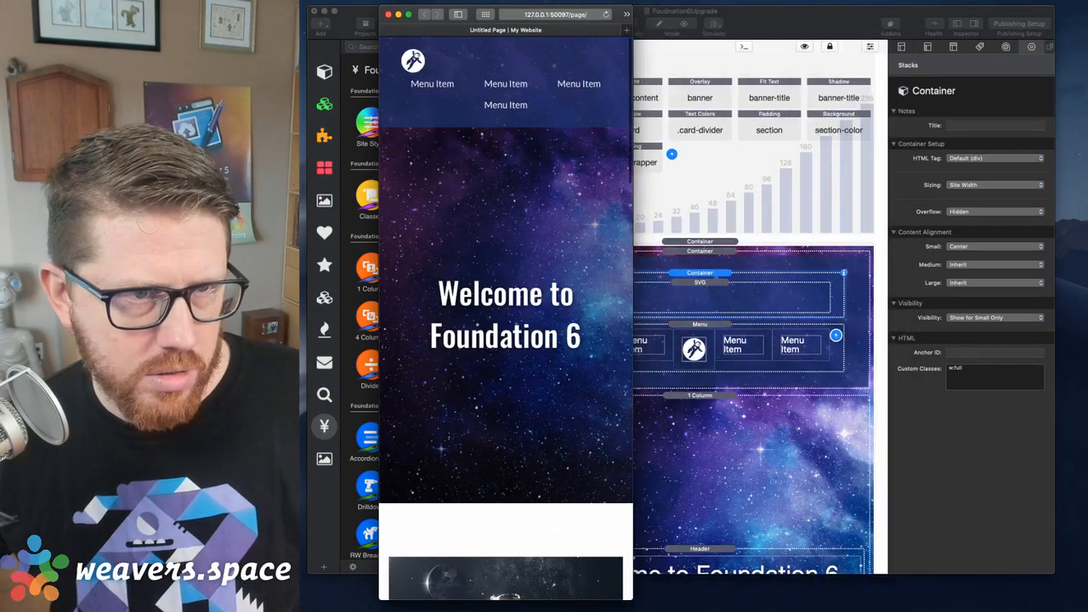
- Add the Foundation 6 Center Logo Menu template above the banner and unpack it into editable stacks
{"action": "left_click", "coordinate": [781, 18]}
{"action": "scroll", "coordinate": [399, 417], "scroll_direction": "down", "scroll_amount": 15}
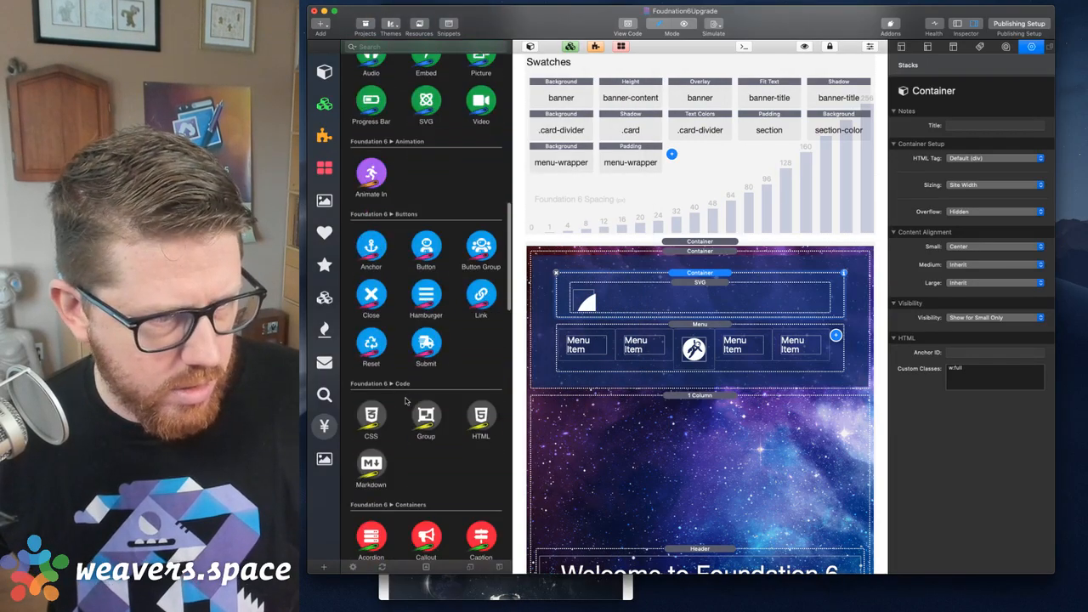
{"action": "scroll", "coordinate": [406, 401], "scroll_direction": "down", "scroll_amount": 12}
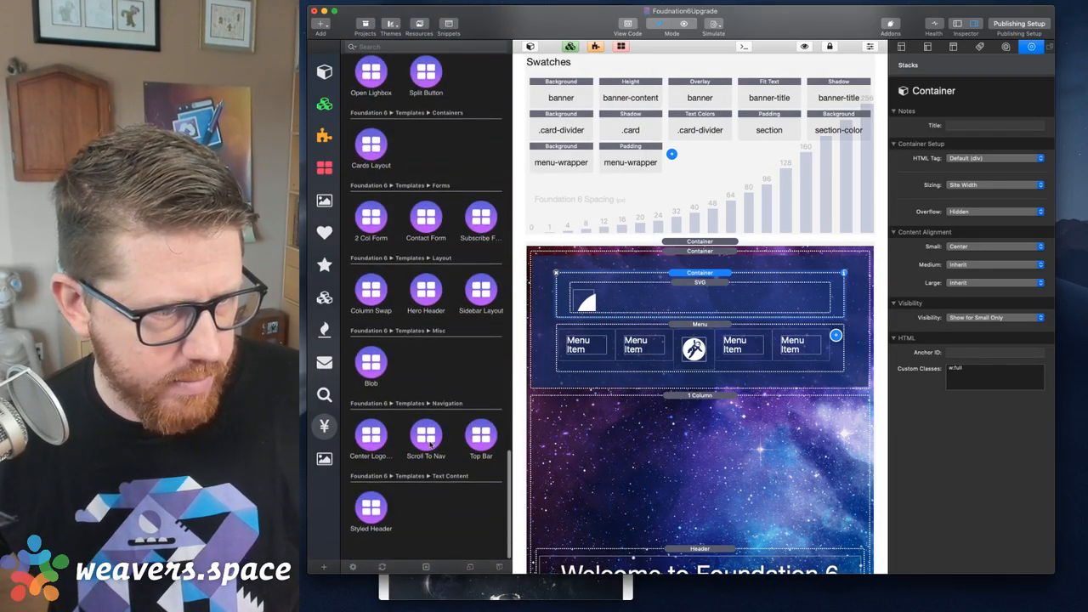
{"action": "left_click_drag", "start_coordinate": [378, 439], "coordinate": [729, 246]}
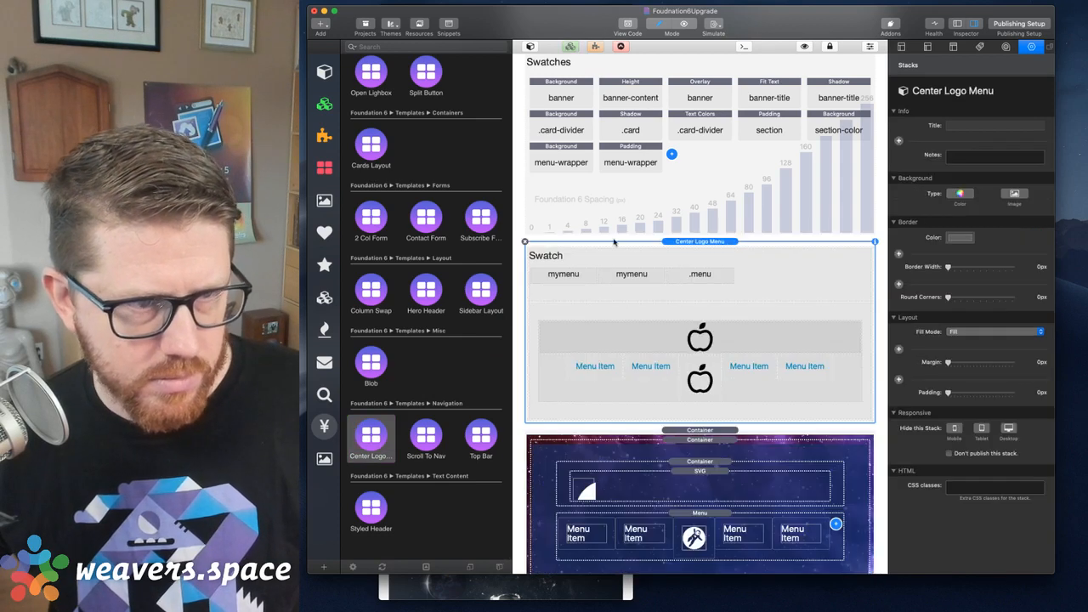
{"action": "left_click", "coordinate": [621, 47]}
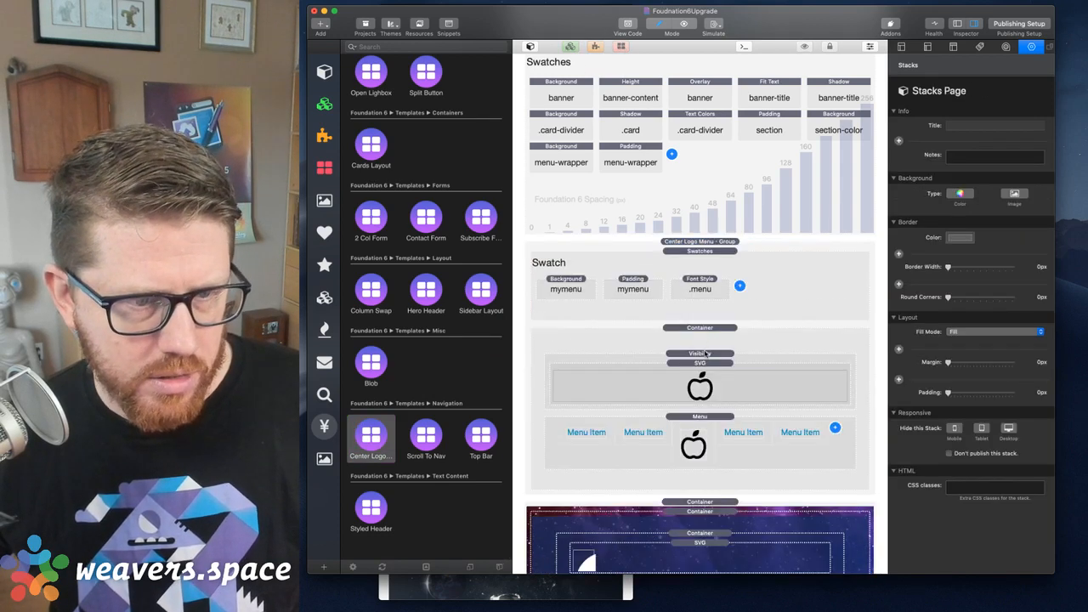
- Inspect the template logo's SVG settings, and turn on Scale Image with a 48 px maximum width for the banner's copied SVG
{"action": "left_click", "coordinate": [705, 354]}
{"action": "left_click", "coordinate": [704, 374]}
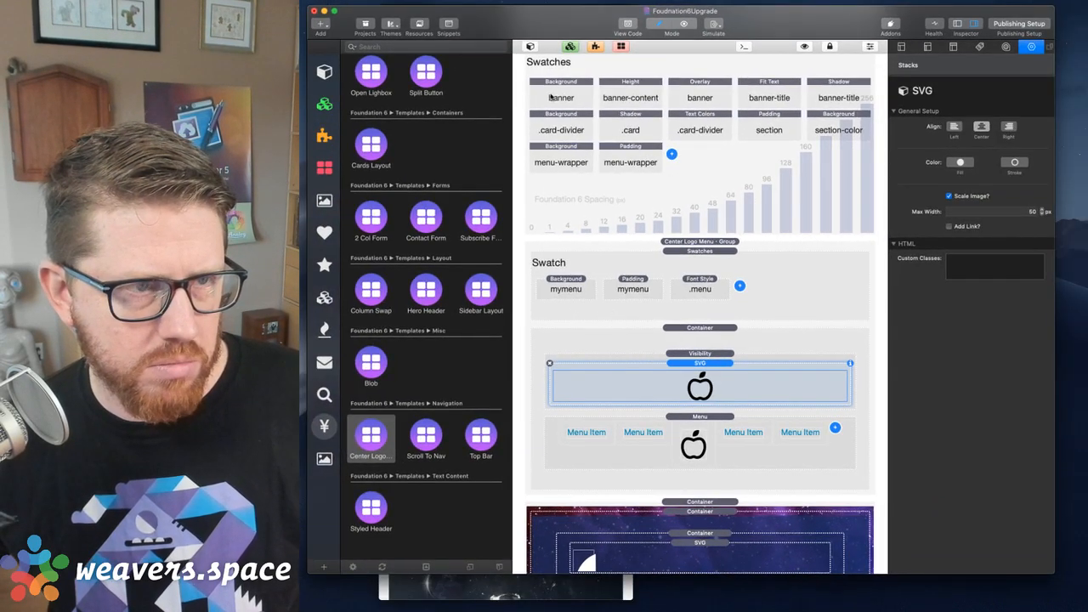
{"action": "scroll", "coordinate": [693, 267], "scroll_direction": "down", "scroll_amount": 5}
{"action": "scroll", "coordinate": [693, 268], "scroll_direction": "up", "scroll_amount": 6}
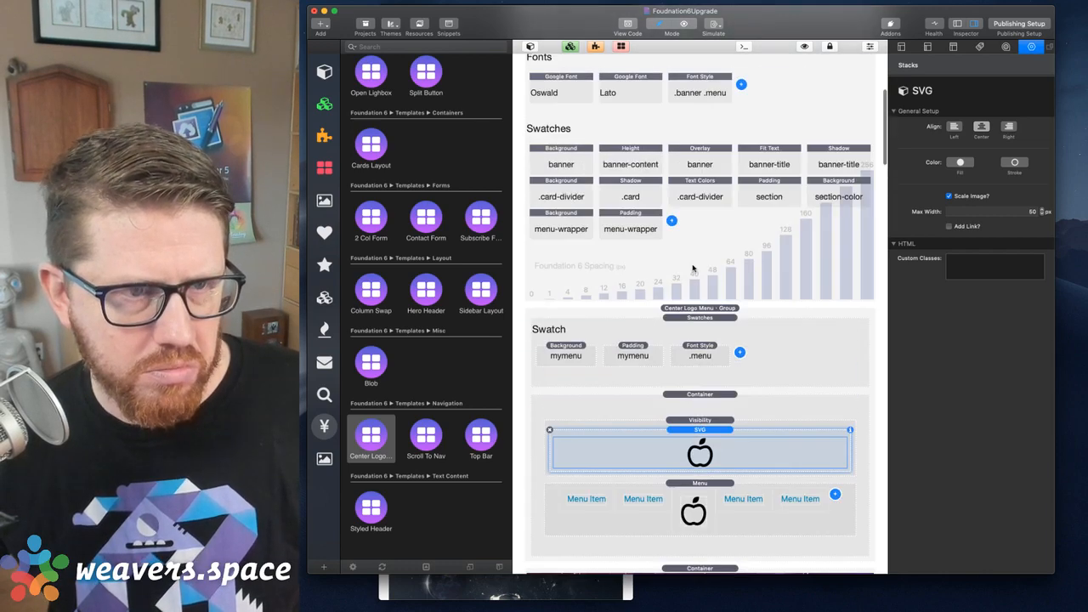
{"action": "scroll", "coordinate": [703, 356], "scroll_direction": "down", "scroll_amount": 3}
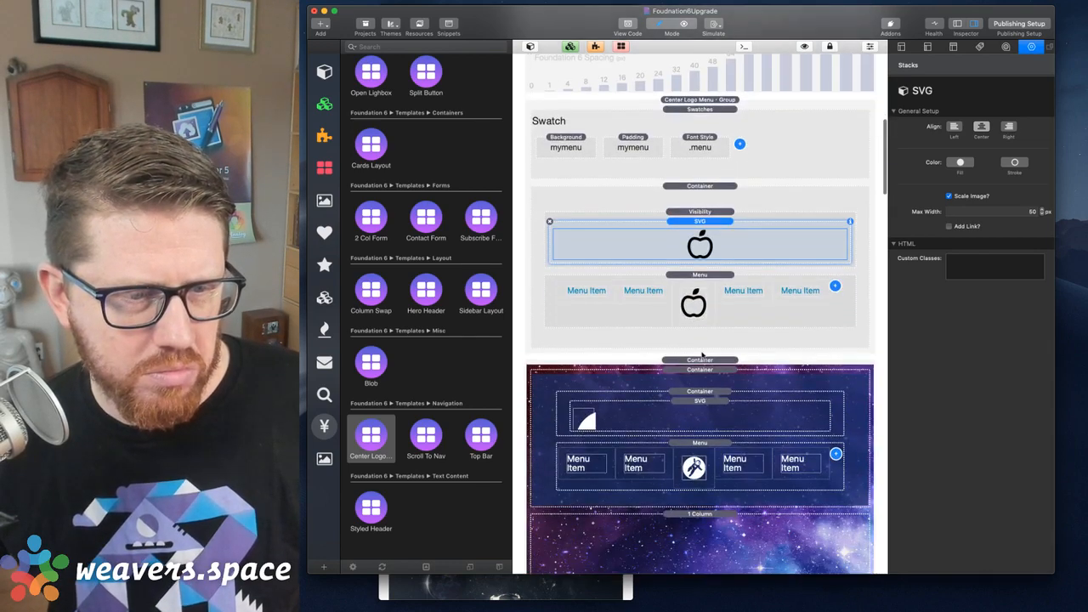
{"action": "left_click", "coordinate": [704, 416]}
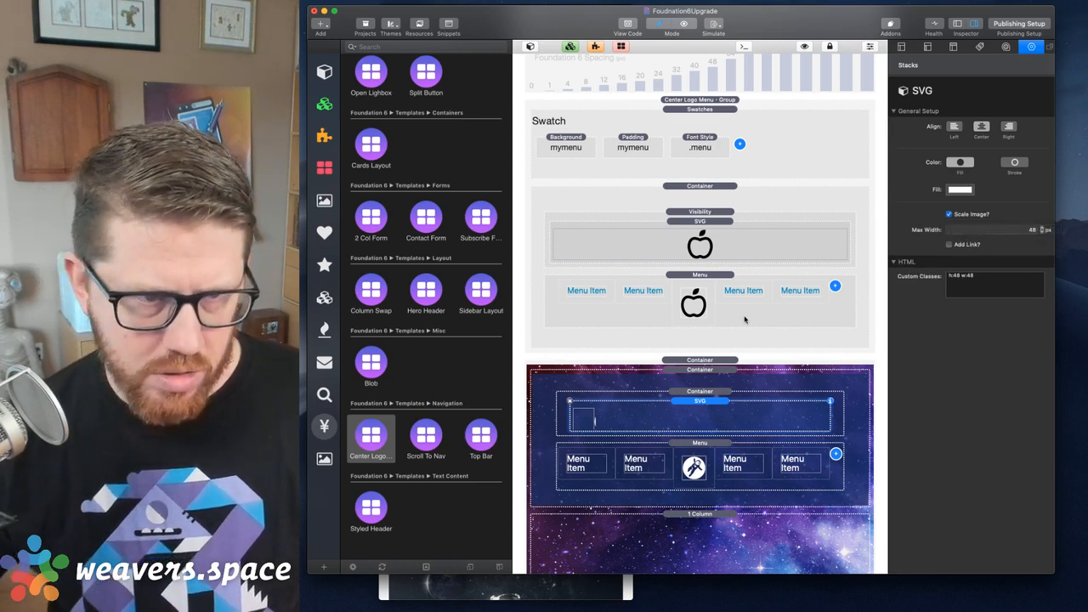
- Reload the narrow browser preview to compare the template menu's logo placement with the banner menu's
{"action": "key", "text": "super+Tab"}
{"action": "key", "text": "super+r"}
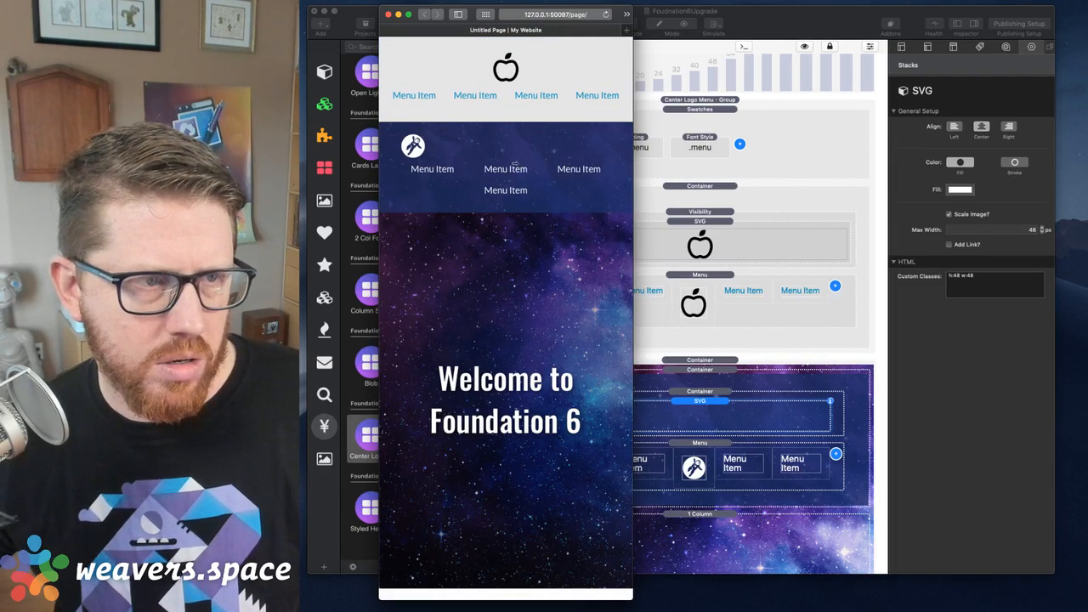
{"action": "left_click_drag", "start_coordinate": [515, 163], "coordinate": [615, 180]}
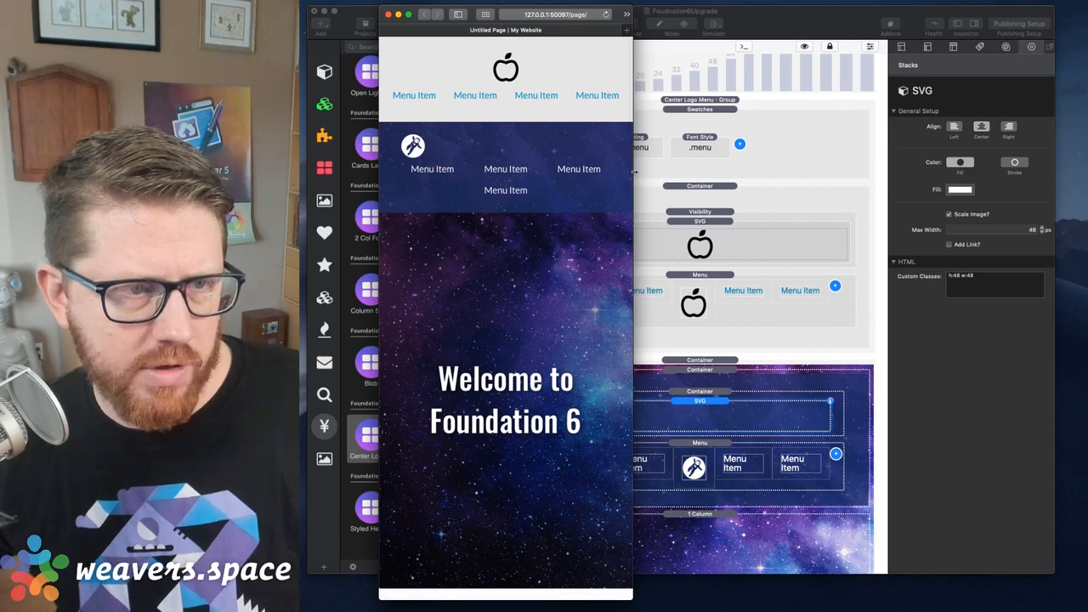
{"action": "left_click_drag", "start_coordinate": [633, 163], "coordinate": [633, 200]}
- Compare the template and banner Container settings, and move the menu-wrapper Container out of the banner to directly above it
{"action": "left_click", "coordinate": [718, 188]}
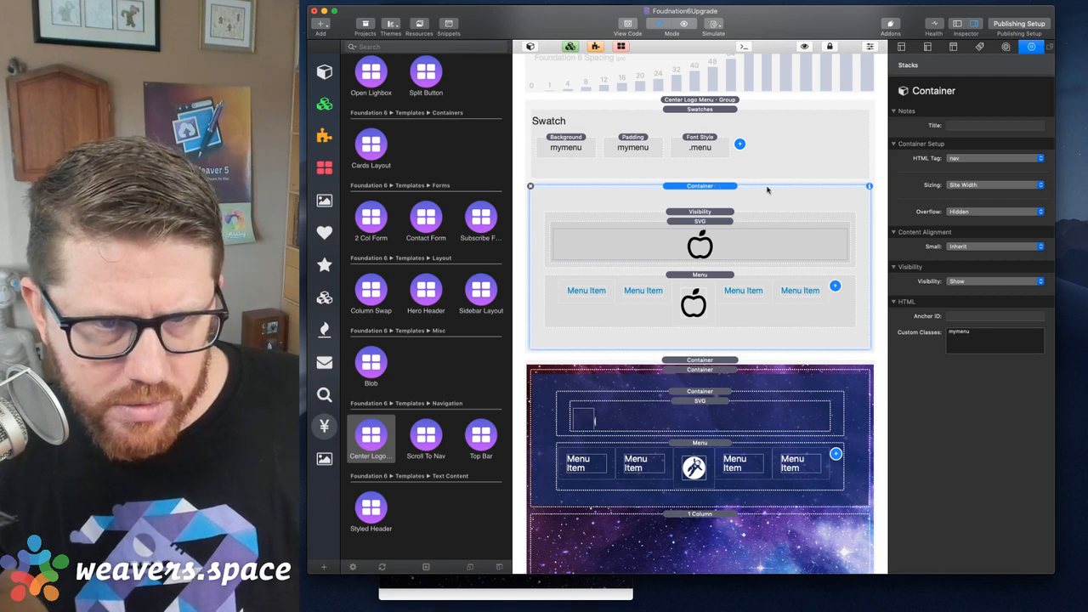
{"action": "left_click", "coordinate": [710, 361]}
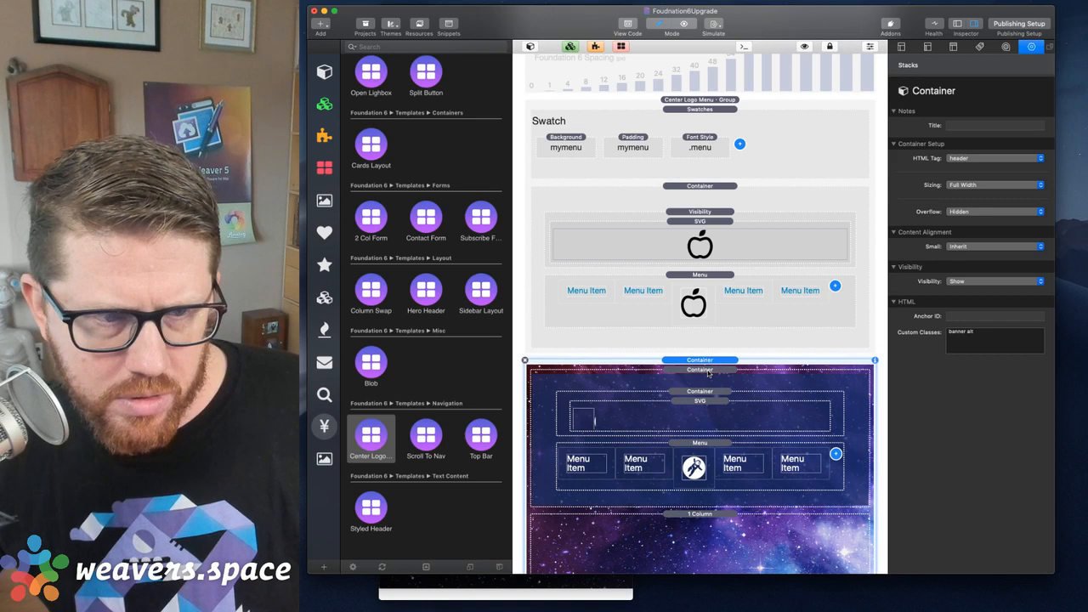
{"action": "left_click", "coordinate": [708, 372]}
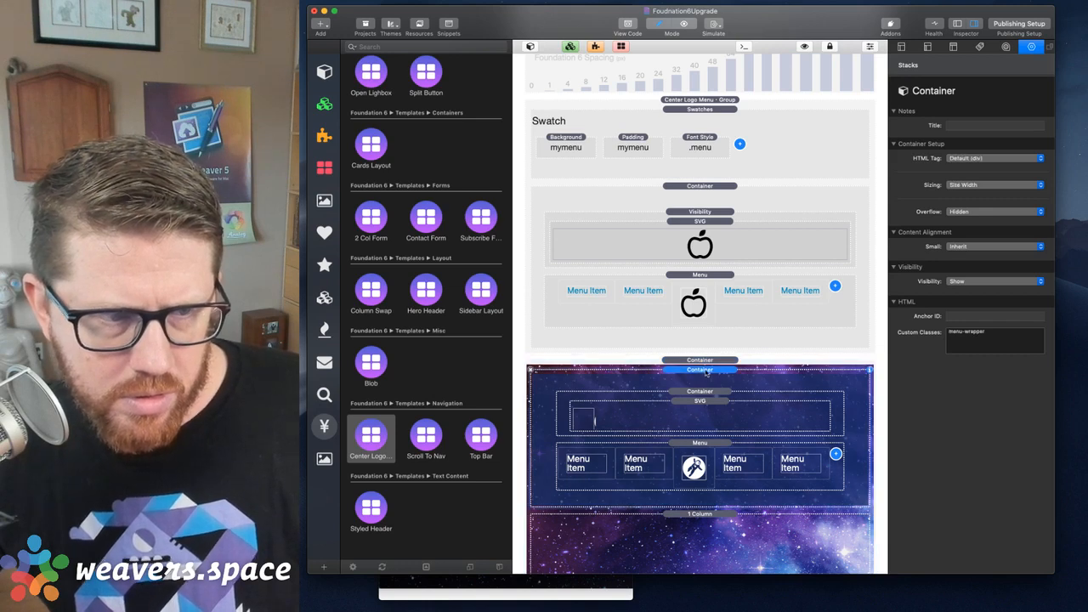
{"action": "left_click_drag", "start_coordinate": [706, 372], "coordinate": [709, 358]}
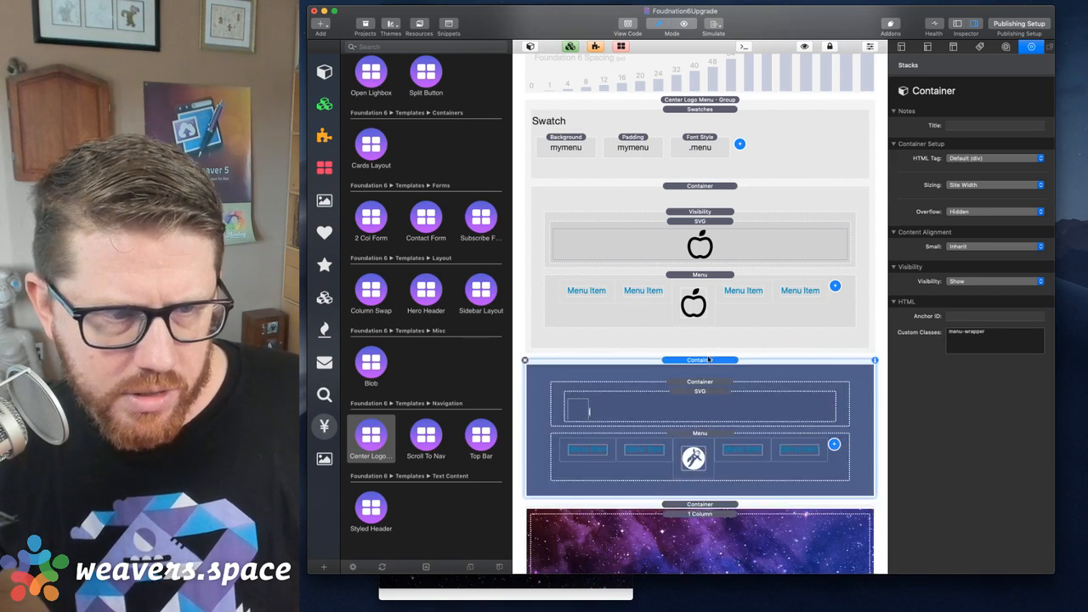
- Check the moved menu in the reloaded narrow preview and compare the menu-wrapper Container's settings with the template's mymenu Container
{"action": "key", "text": "super+Tab"}
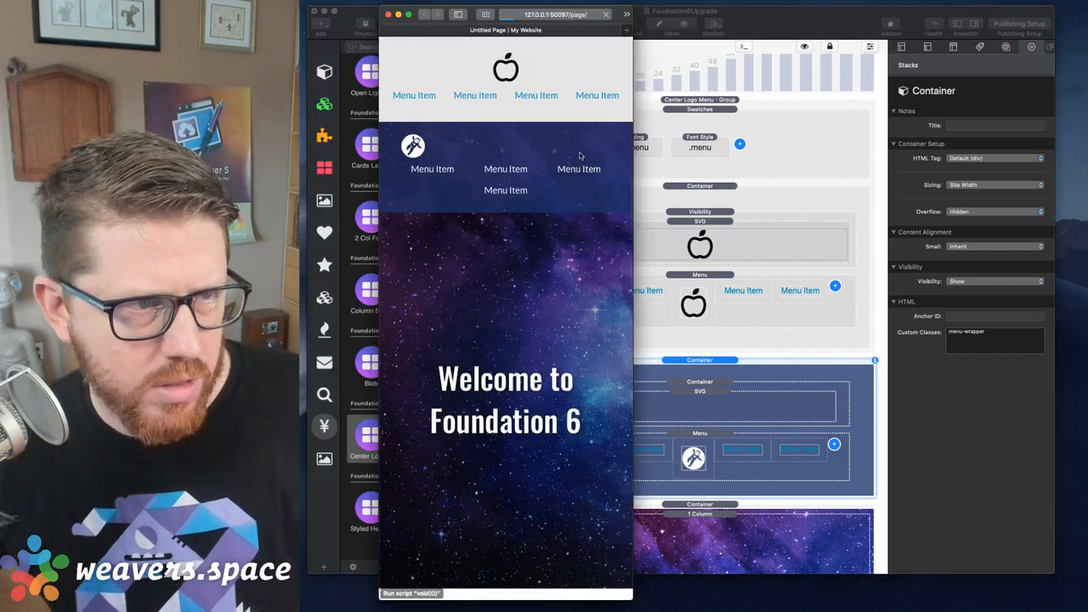
{"action": "key", "text": "super+r"}
{"action": "left_click_drag", "start_coordinate": [826, 153], "coordinate": [634, 367]}
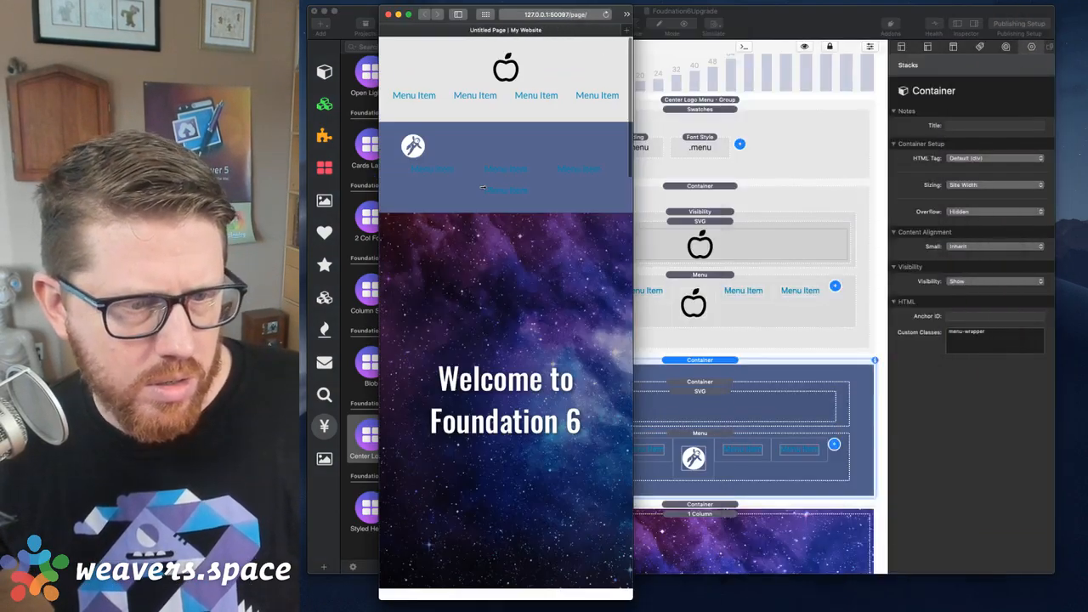
{"action": "left_click", "coordinate": [703, 364]}
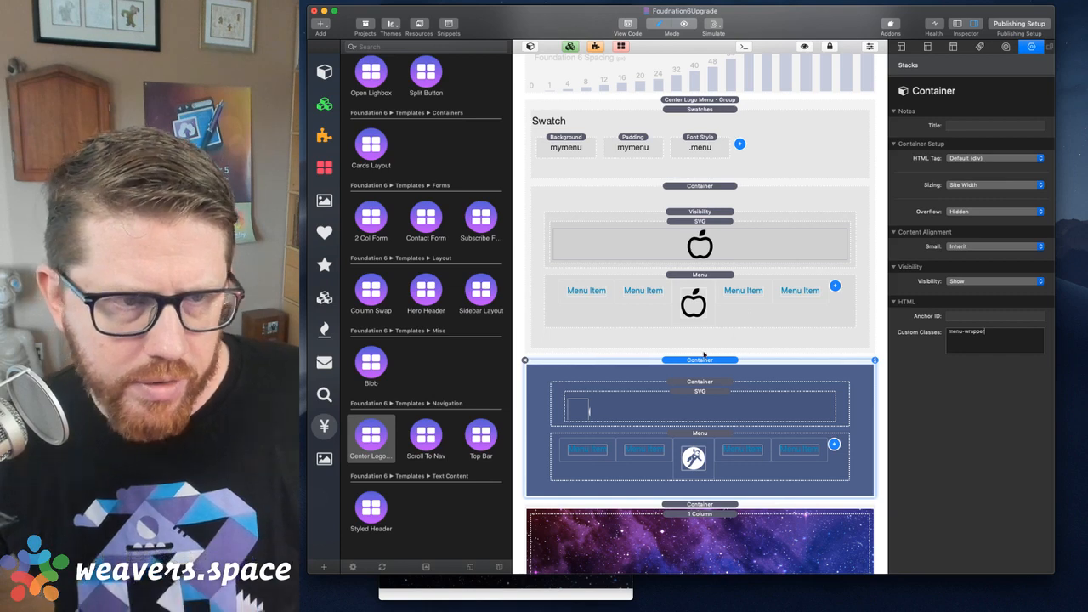
{"action": "left_click", "coordinate": [712, 196]}
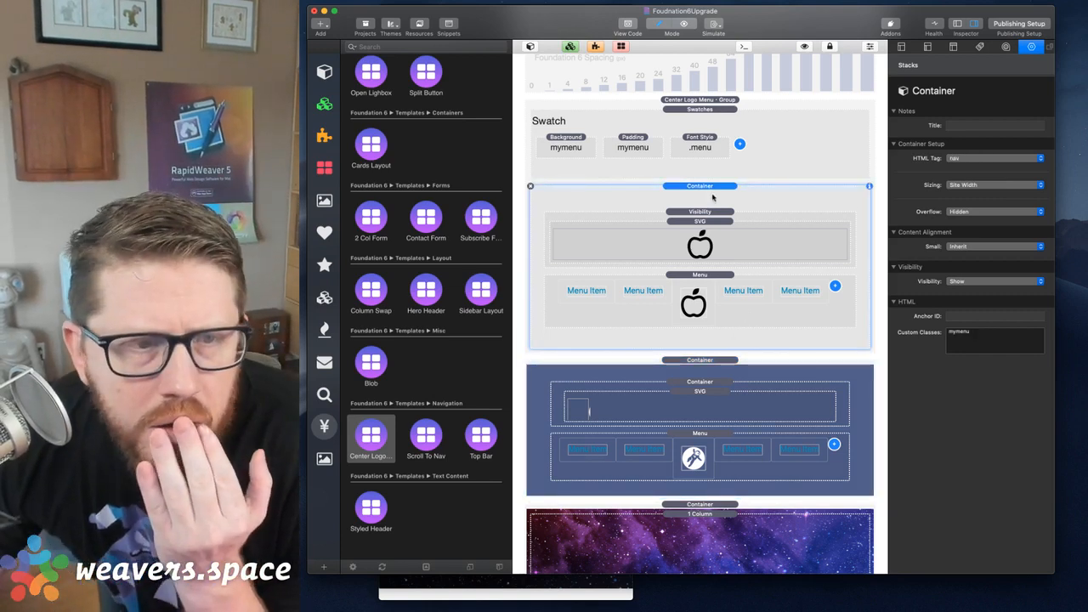
- Set the blue menu-wrapper Container's HTML tag to nav, and inspect the template's mymenu Container and its Visibility stack
{"action": "left_click", "coordinate": [716, 363]}
{"action": "left_click", "coordinate": [971, 159]}
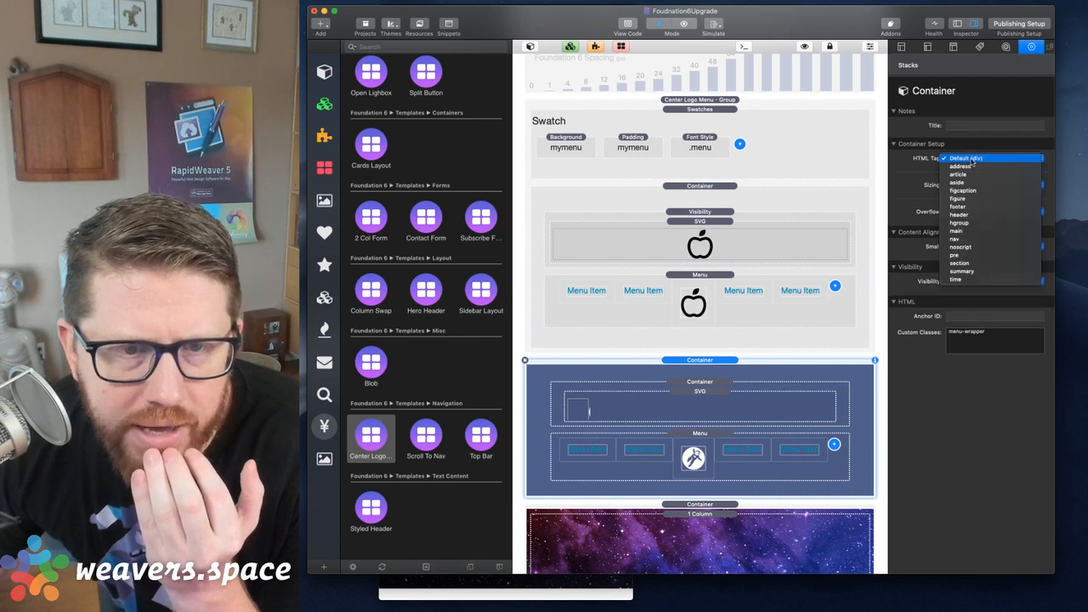
{"action": "left_click", "coordinate": [986, 241]}
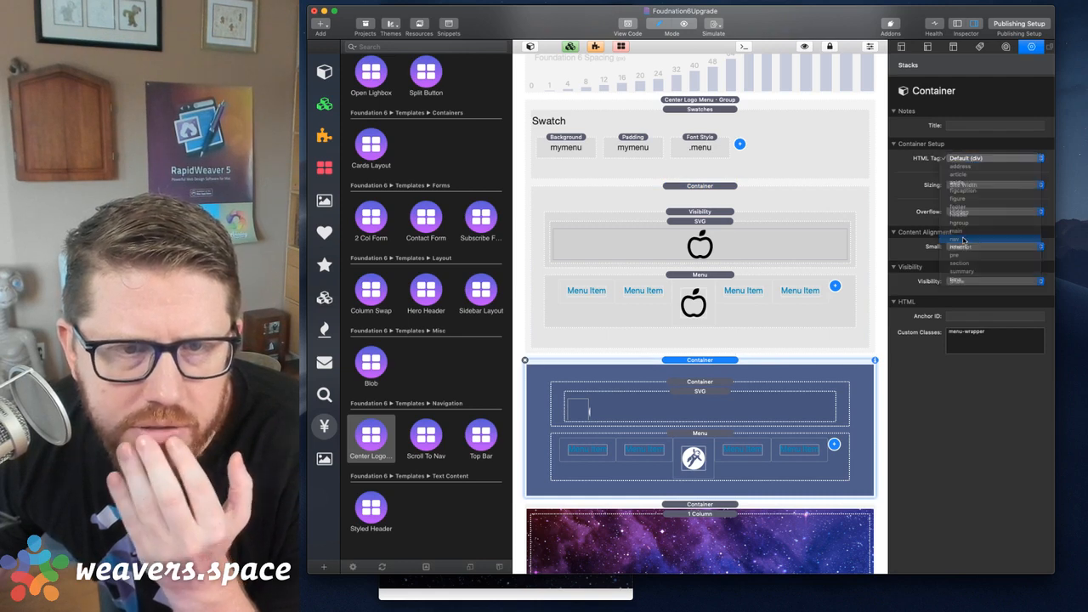
{"action": "left_click", "coordinate": [704, 198]}
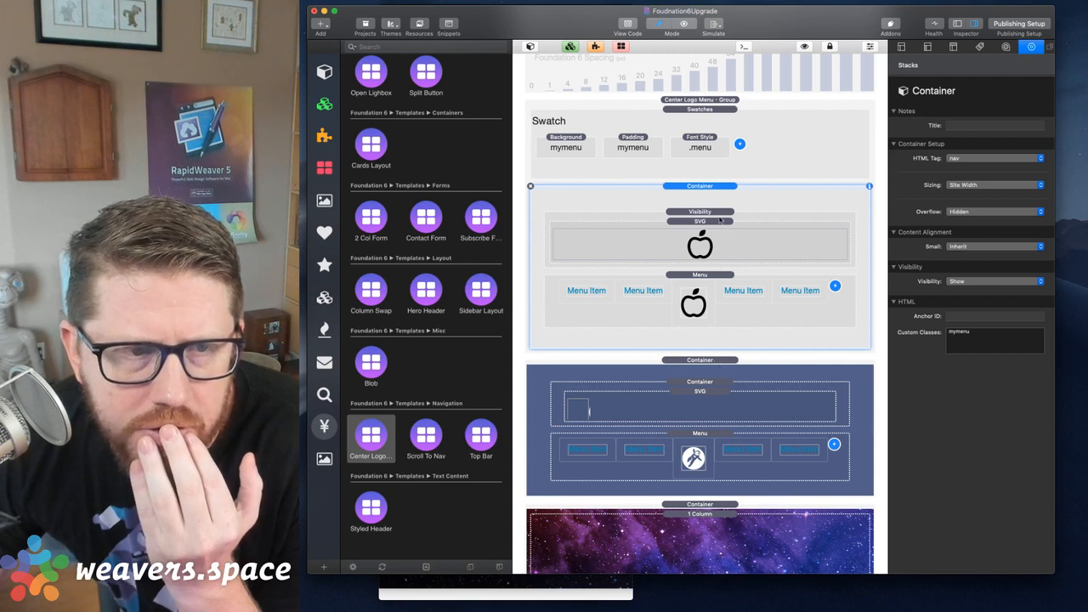
{"action": "left_click", "coordinate": [717, 212]}
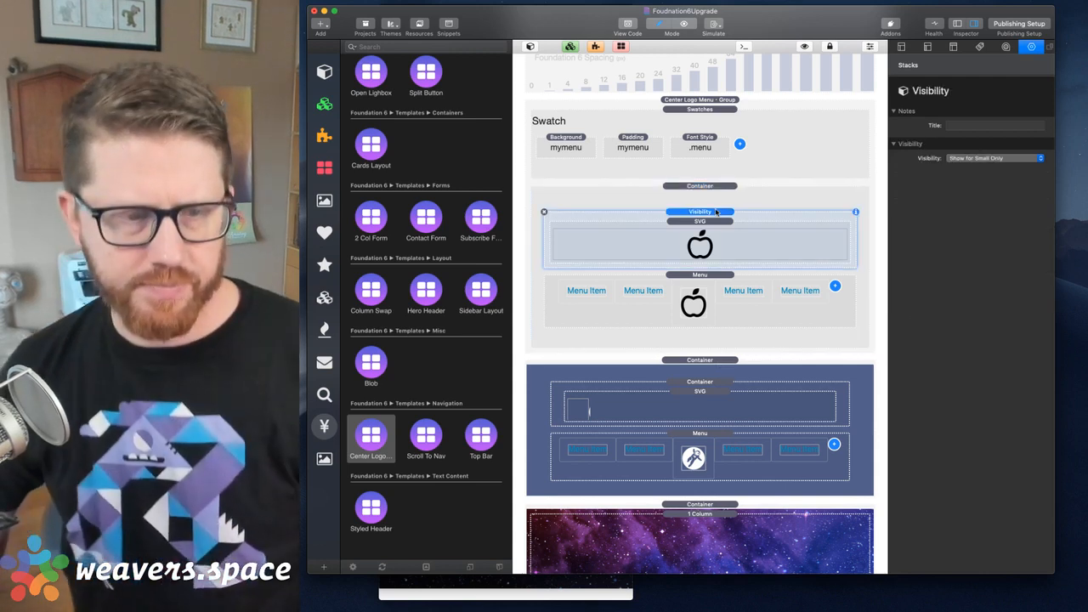
- Replace the apple SVGs in the template's Visibility stack and Menu with copies of the banner's astronaut SVG
{"action": "left_click", "coordinate": [703, 461]}
{"action": "left_click_drag", "start_coordinate": [693, 459], "coordinate": [692, 258]}
{"action": "left_click", "coordinate": [696, 325]}
{"action": "key", "text": "Delete"}
{"action": "left_click", "coordinate": [692, 267]}
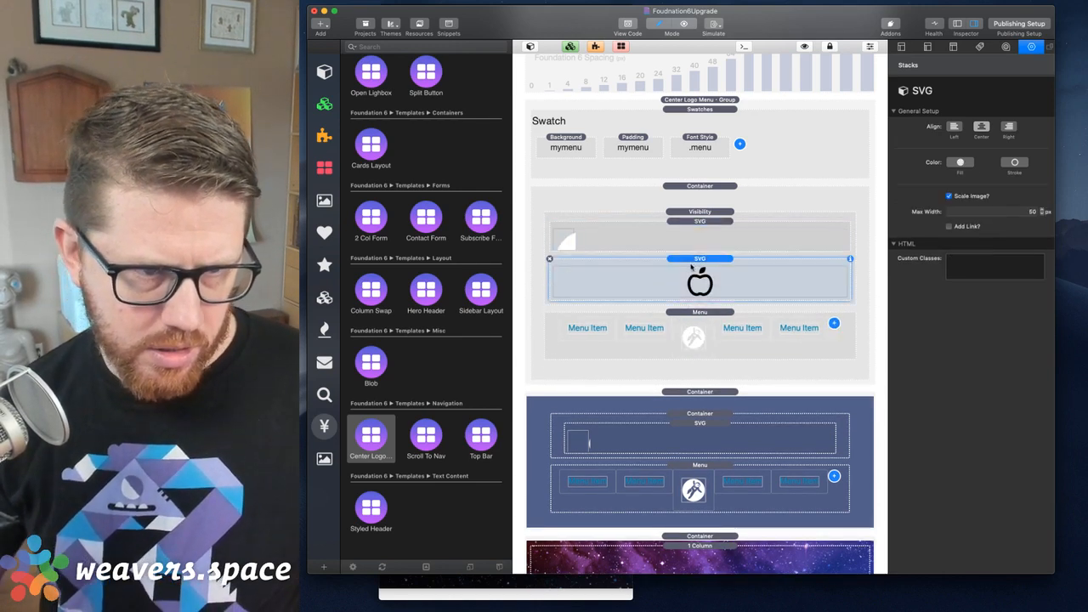
{"action": "key", "text": "Delete"}
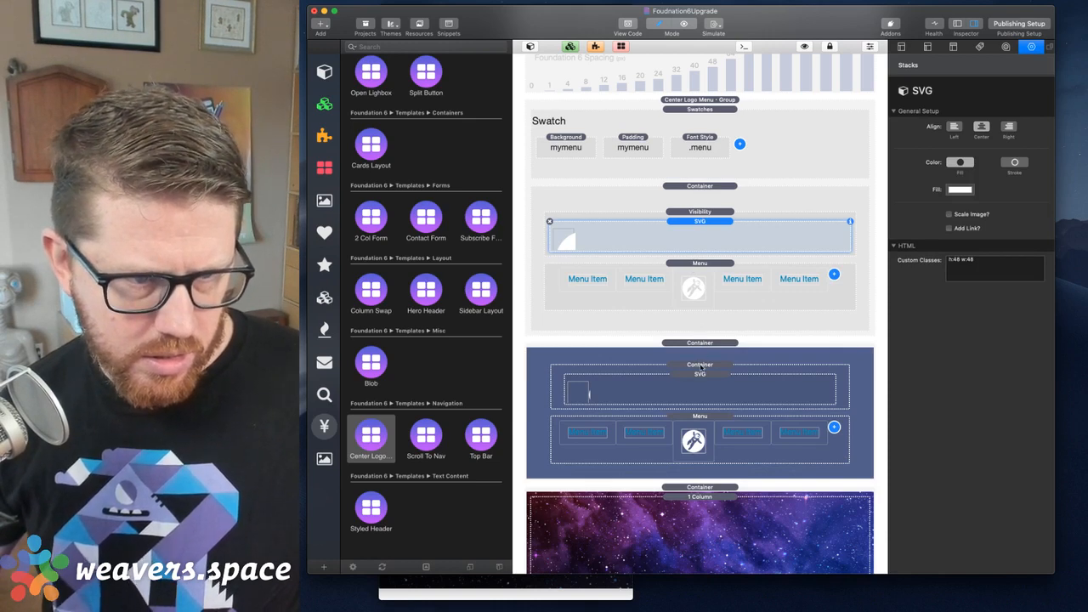
- Move the template's Menu and Visibility stack into the menu-wrapper Container, replacing its old inner Container and Menu, with Visibility above Menu
{"action": "left_click", "coordinate": [700, 212]}
{"action": "left_click_drag", "start_coordinate": [701, 263], "coordinate": [707, 367]}
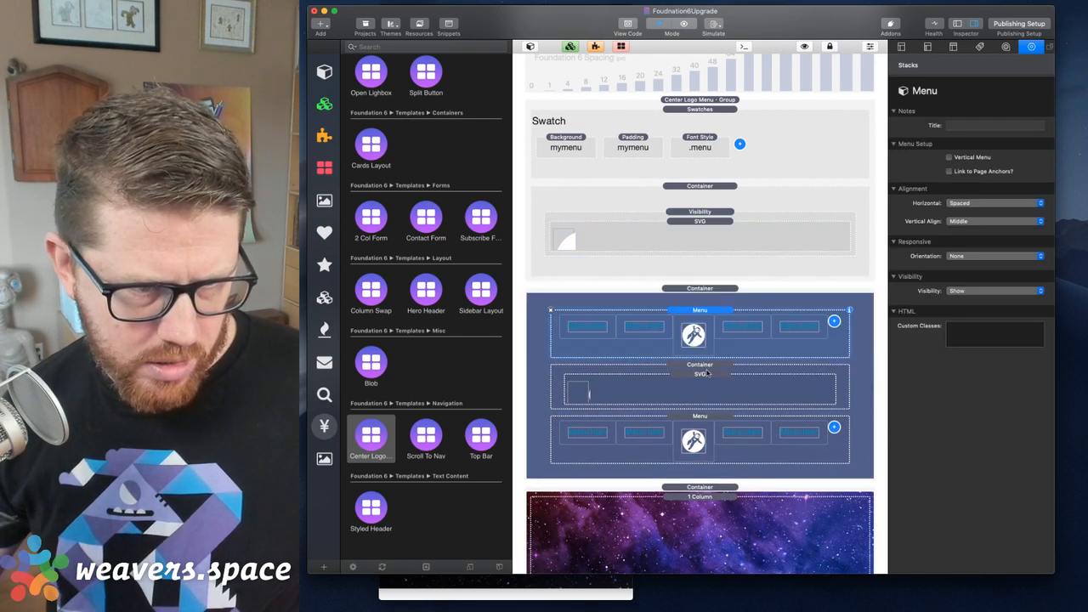
{"action": "left_click", "coordinate": [707, 366]}
{"action": "left_click", "coordinate": [704, 416], "text": "shift"}
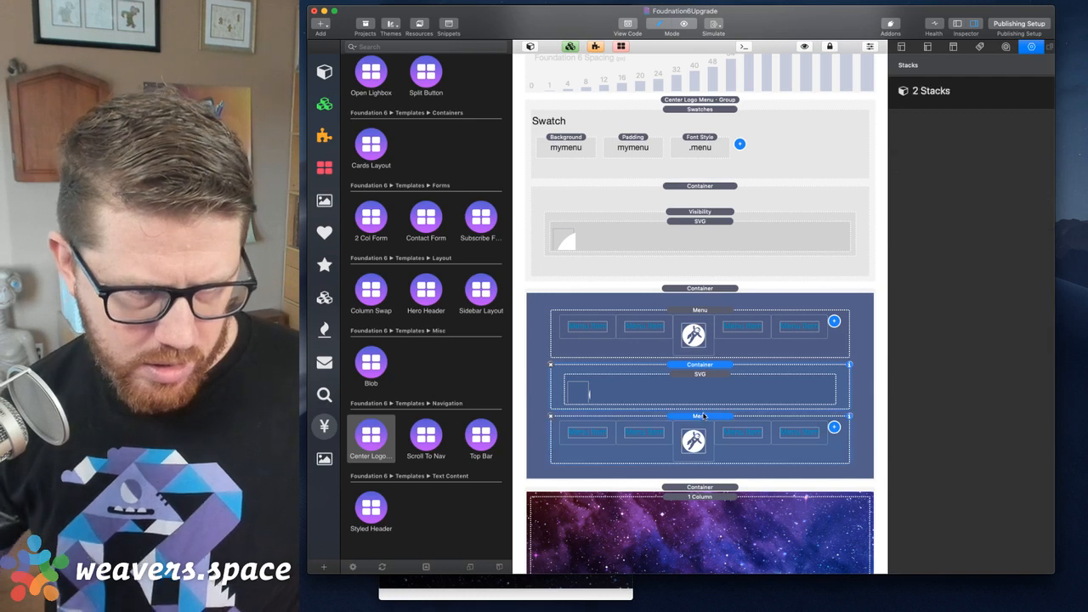
{"action": "key", "text": "Delete"}
{"action": "left_click_drag", "start_coordinate": [714, 213], "coordinate": [712, 315]}
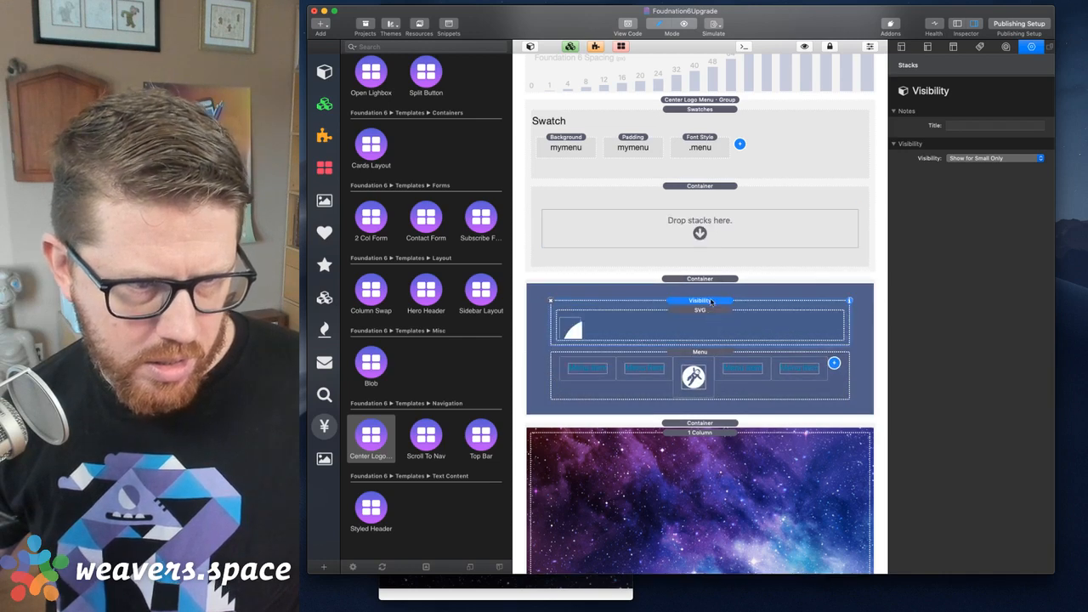
- Delete the emptied template Container and the Center Logo Menu group with its swatches, and check the reloaded narrow preview
{"action": "left_click", "coordinate": [705, 189]}
{"action": "key", "text": "BackSpace"}
{"action": "left_click", "coordinate": [722, 131]}
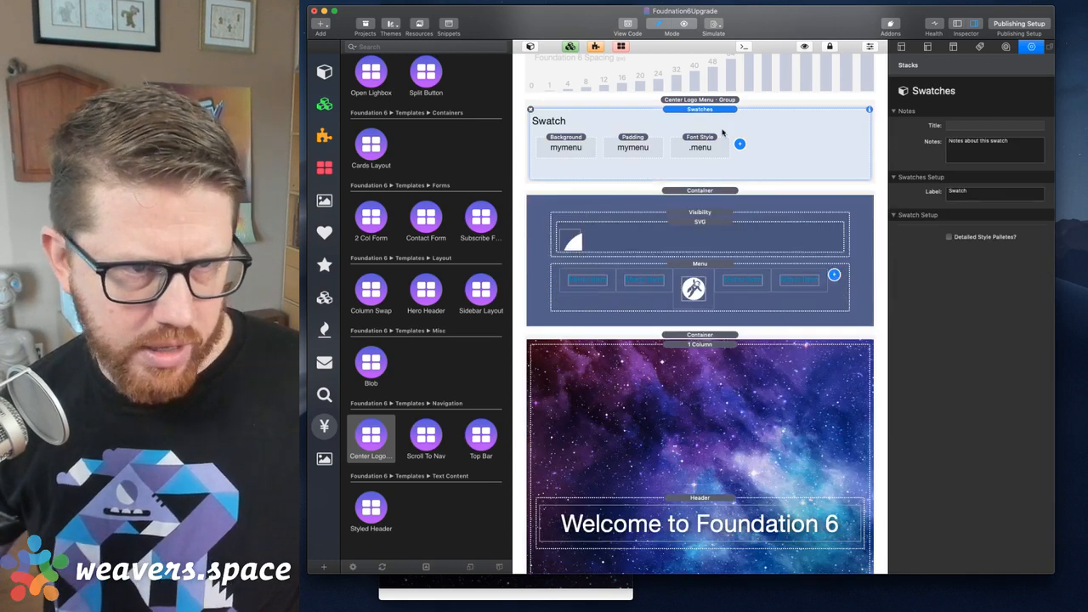
{"action": "left_click", "coordinate": [711, 98]}
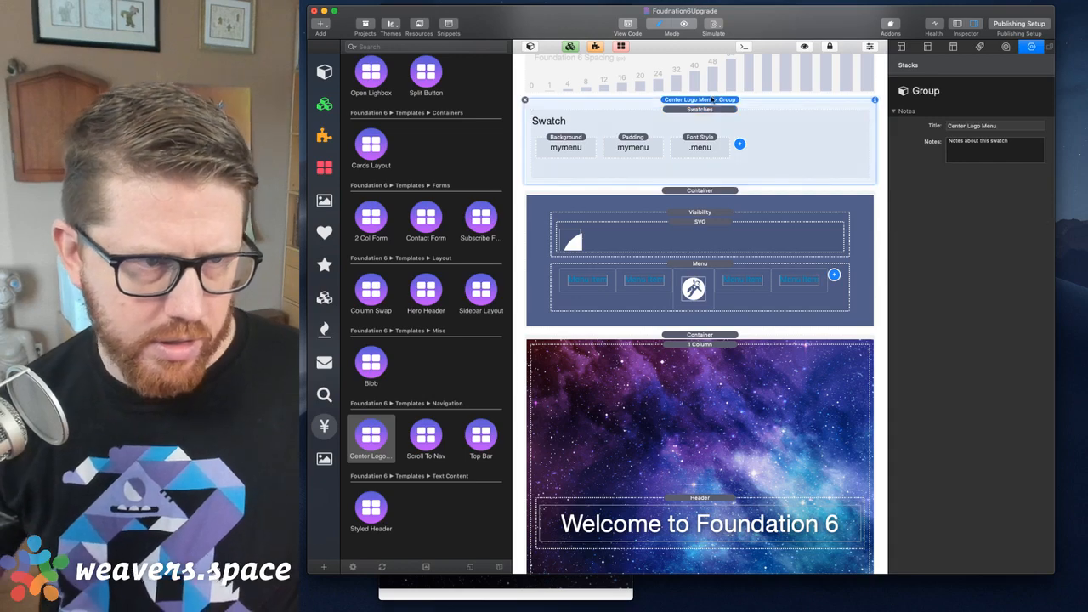
{"action": "key", "text": "BackSpace"}
{"action": "key", "text": "super+Tab"}
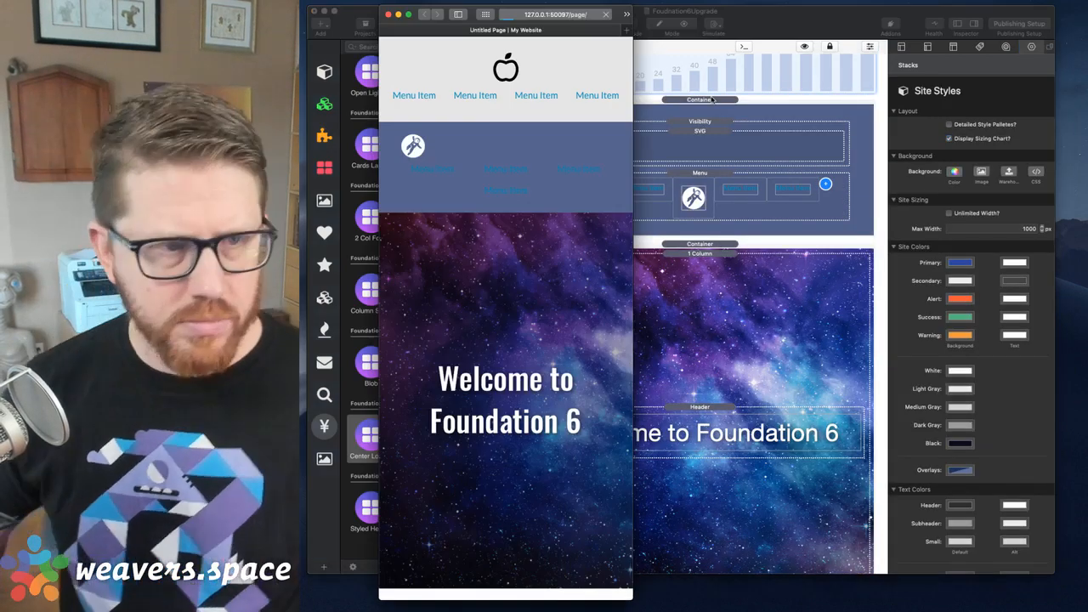
{"action": "key", "text": "super+r"}
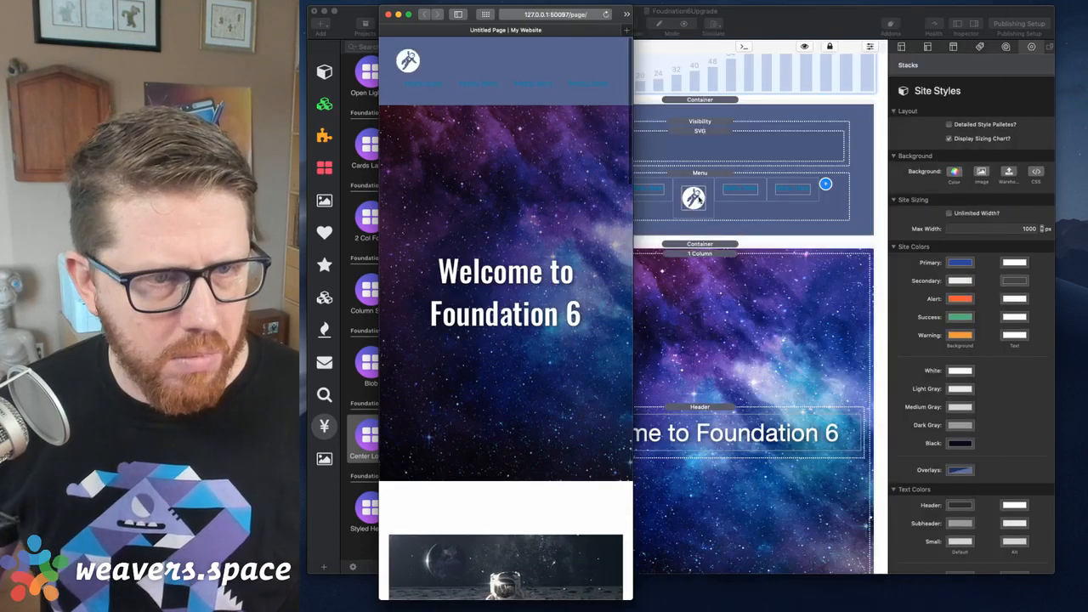
- Clear the custom classes of the SVG inside Visibility, turn on Scale Image with a 48 px maximum width, and reload the preview
{"action": "left_click", "coordinate": [697, 180]}
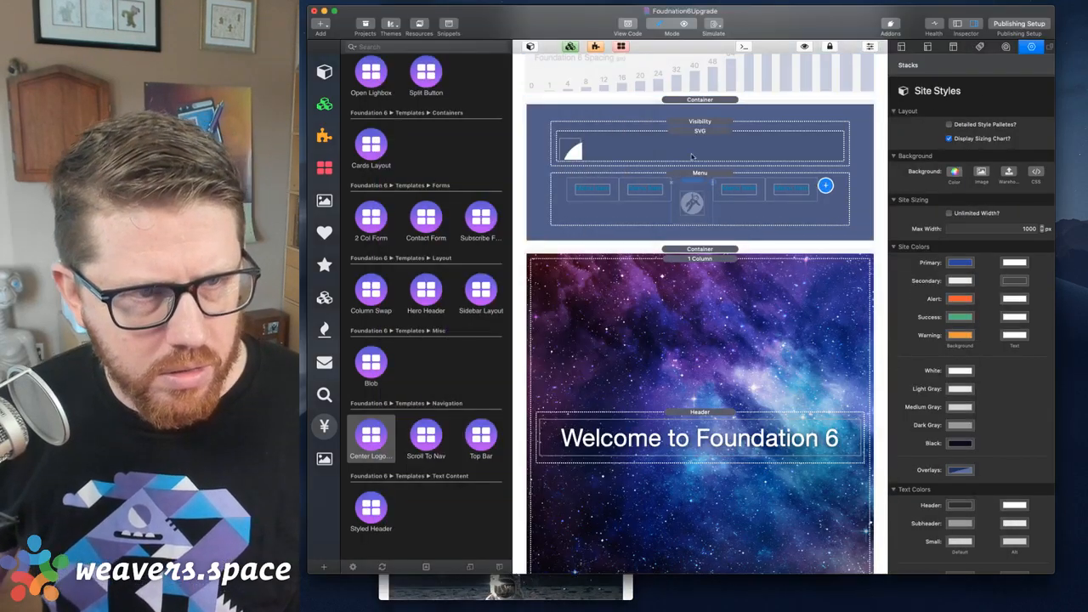
{"action": "left_click", "coordinate": [693, 142]}
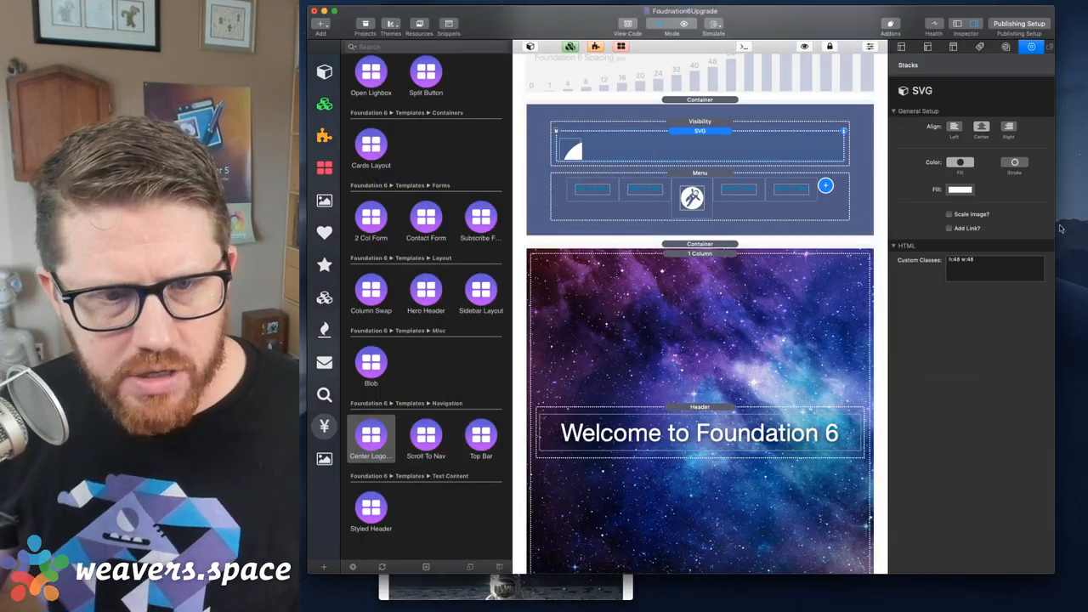
{"action": "triple_click", "coordinate": [981, 265]}
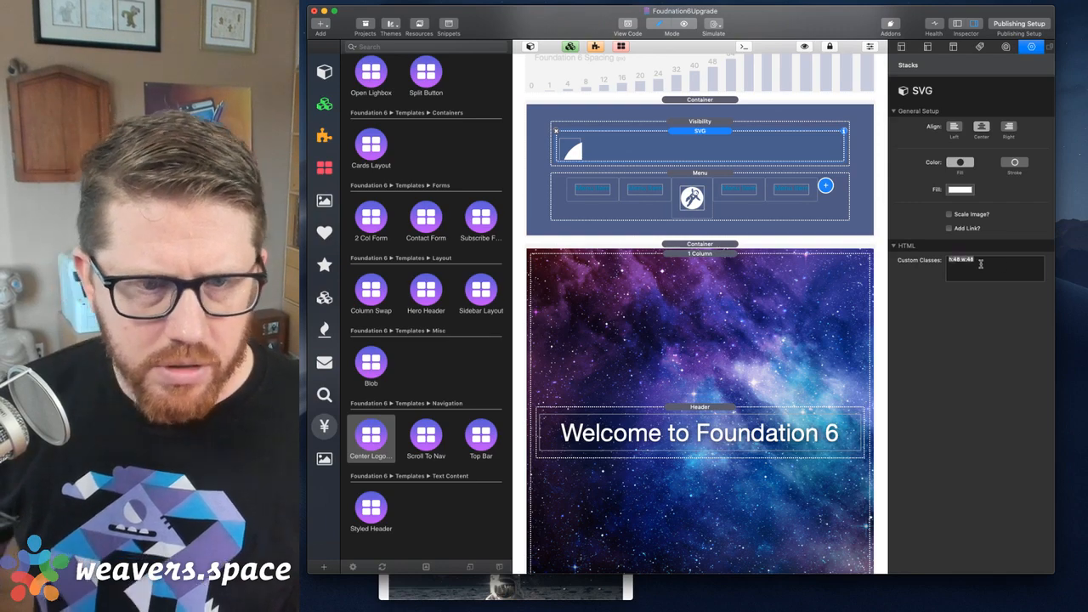
{"action": "key", "text": "BackSpace"}
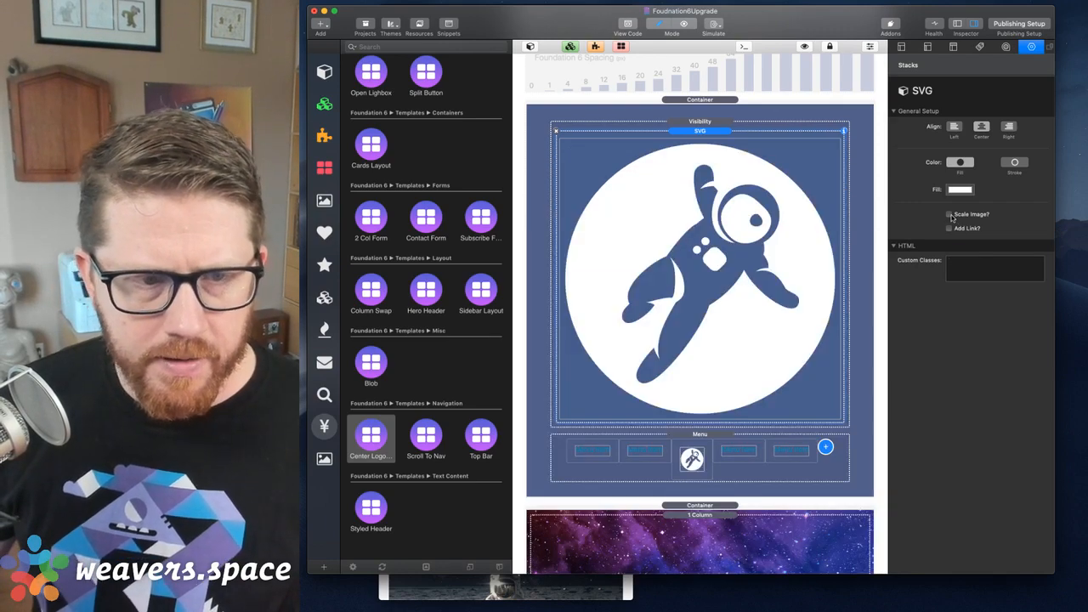
{"action": "left_click", "coordinate": [949, 215]}
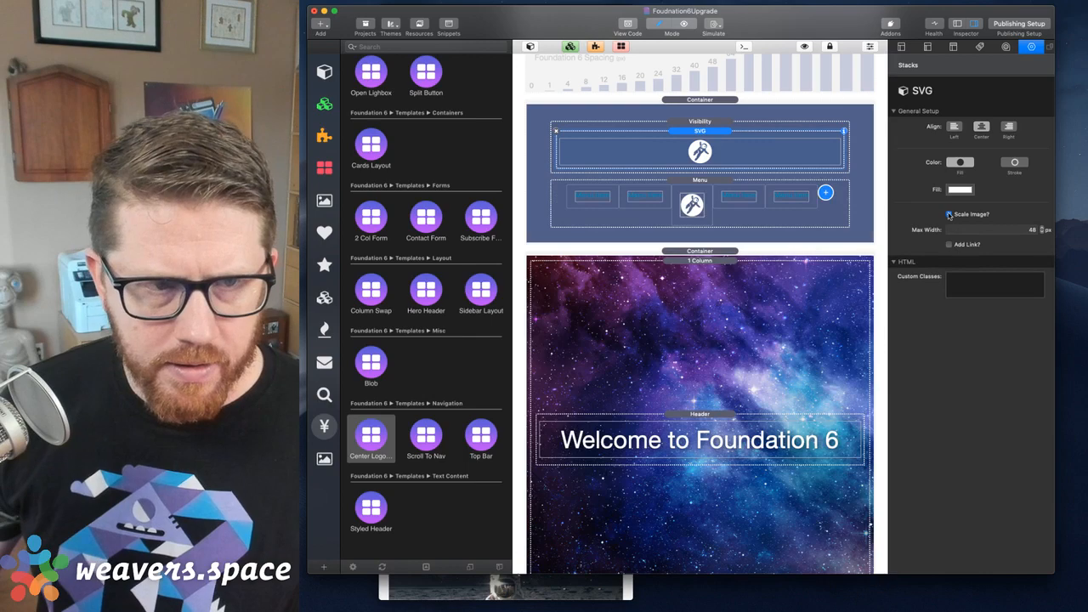
{"action": "key", "text": "super+Tab"}
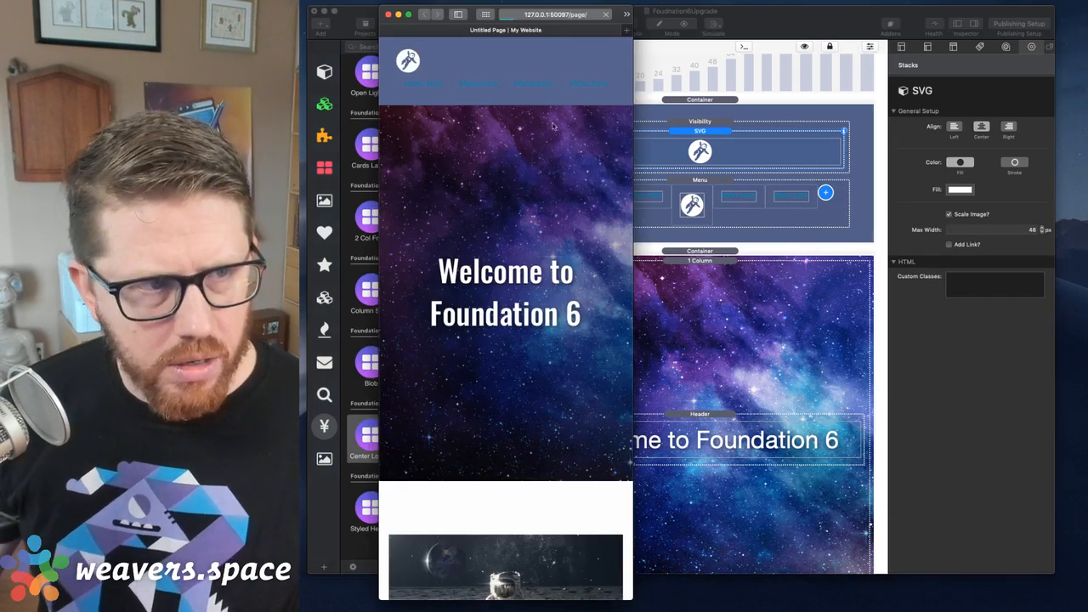
{"action": "key", "text": "super+r"}
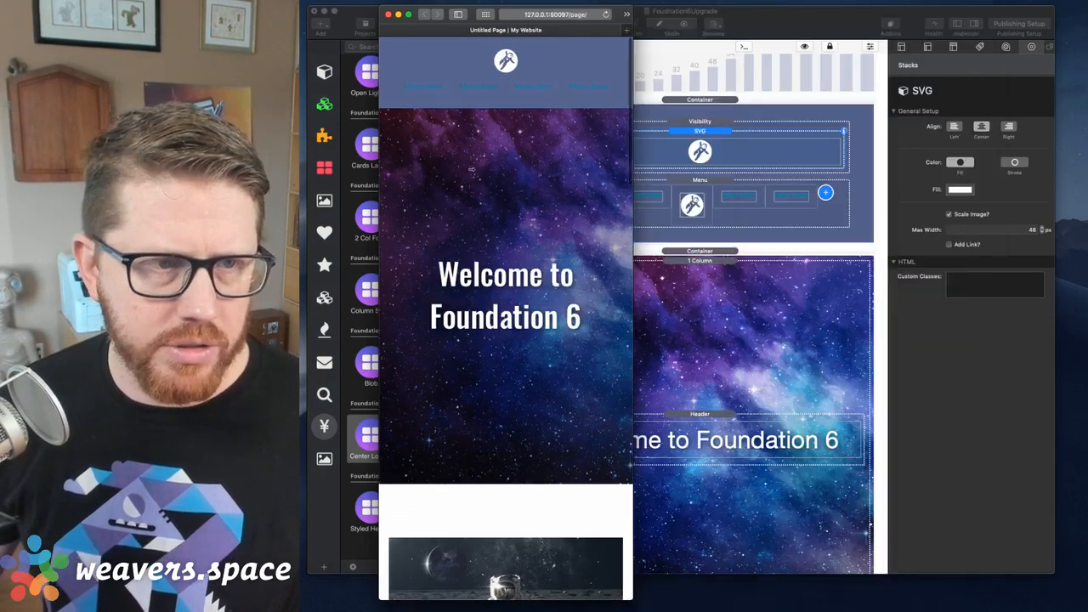
{"action": "left_click_drag", "start_coordinate": [472, 169], "coordinate": [496, 180]}
- Move the menu-wrapper Container into the banner Container above the 1 Column stack, and check it in the narrow preview
{"action": "left_click", "coordinate": [697, 182]}
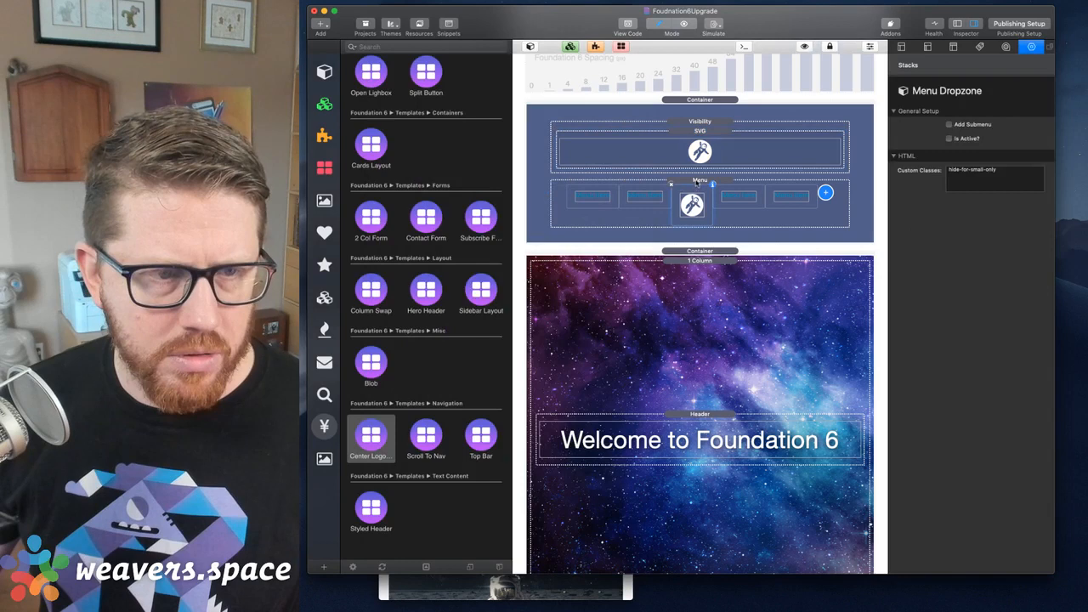
{"action": "left_click", "coordinate": [707, 102]}
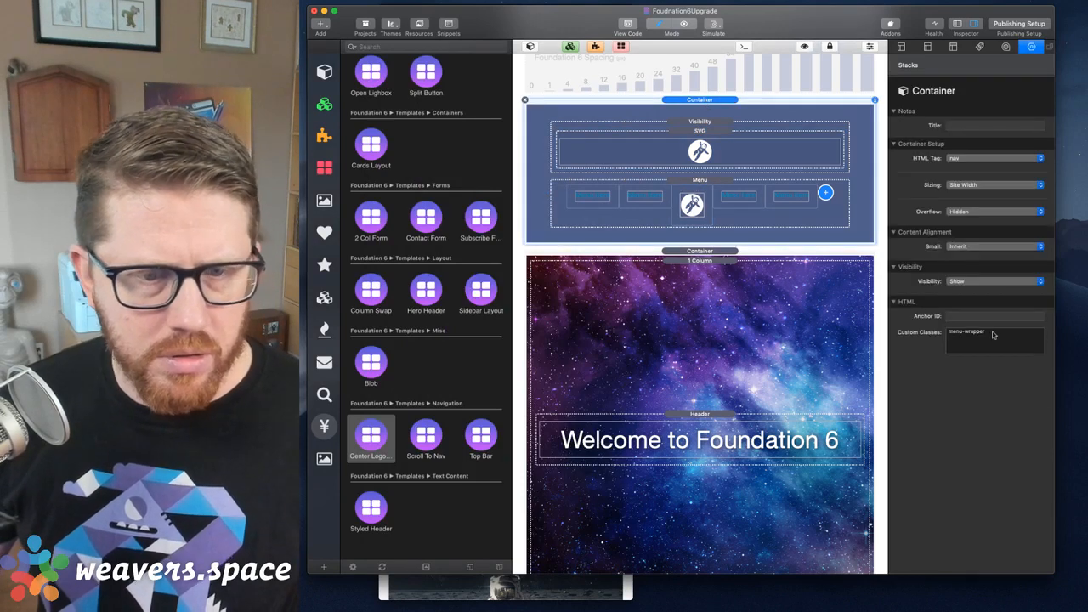
{"action": "left_click_drag", "start_coordinate": [699, 100], "coordinate": [708, 272]}
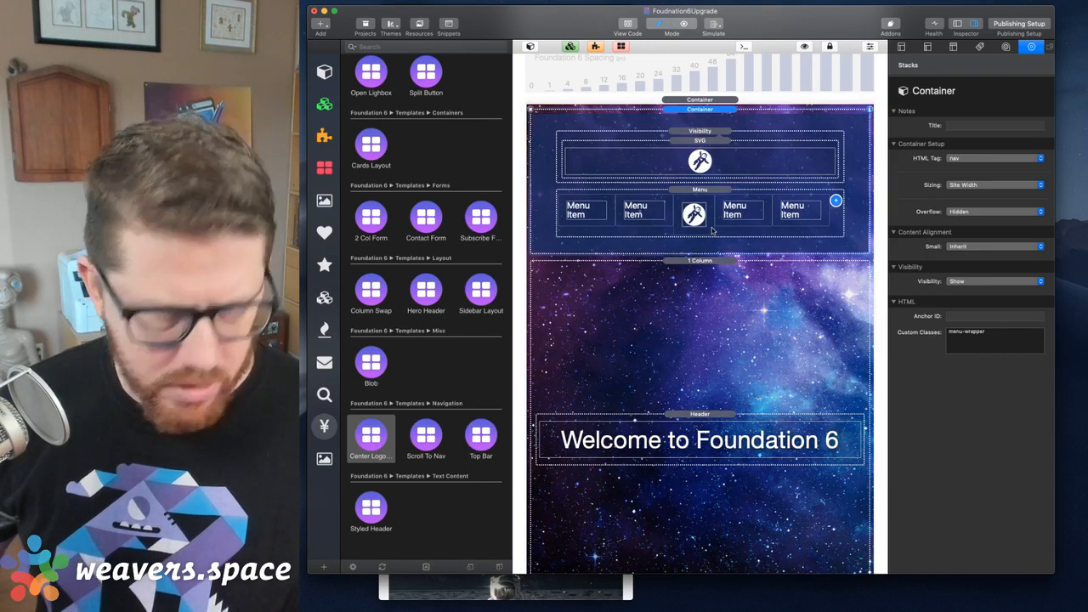
{"action": "key", "text": "super+Tab"}
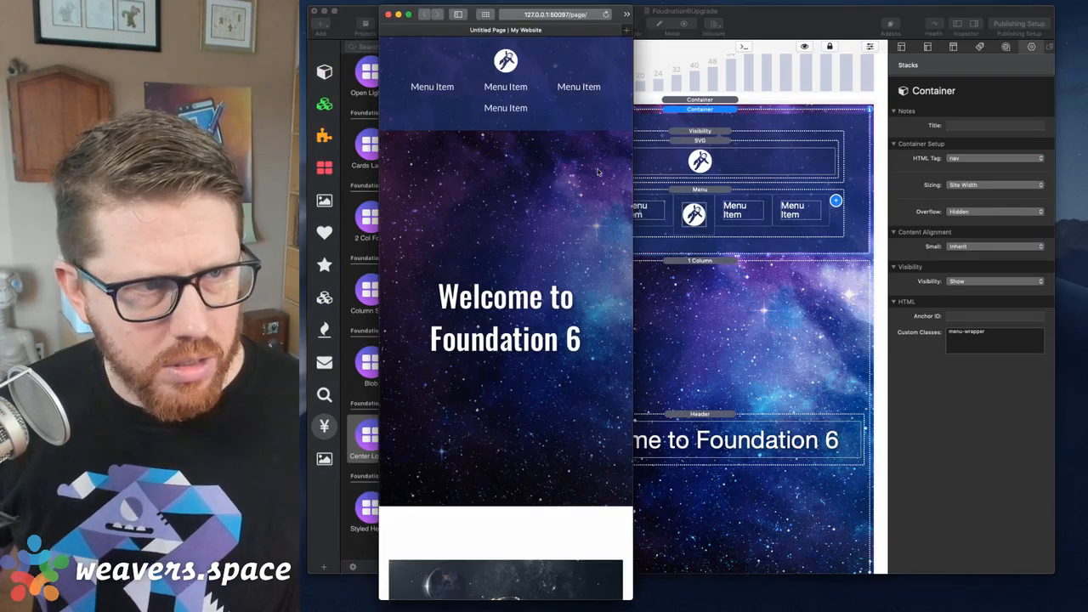
- Widen the browser preview to medium and desktop widths to examine the menu layout and the page sections below
{"action": "left_click_drag", "start_coordinate": [634, 183], "coordinate": [785, 174]}
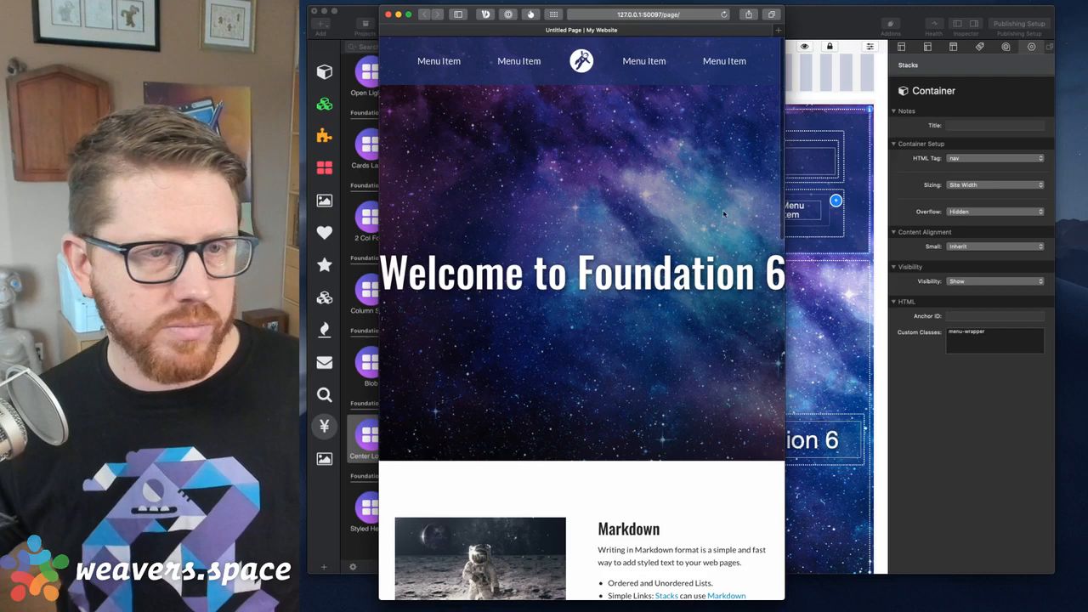
{"action": "left_click_drag", "start_coordinate": [785, 215], "coordinate": [1021, 215]}
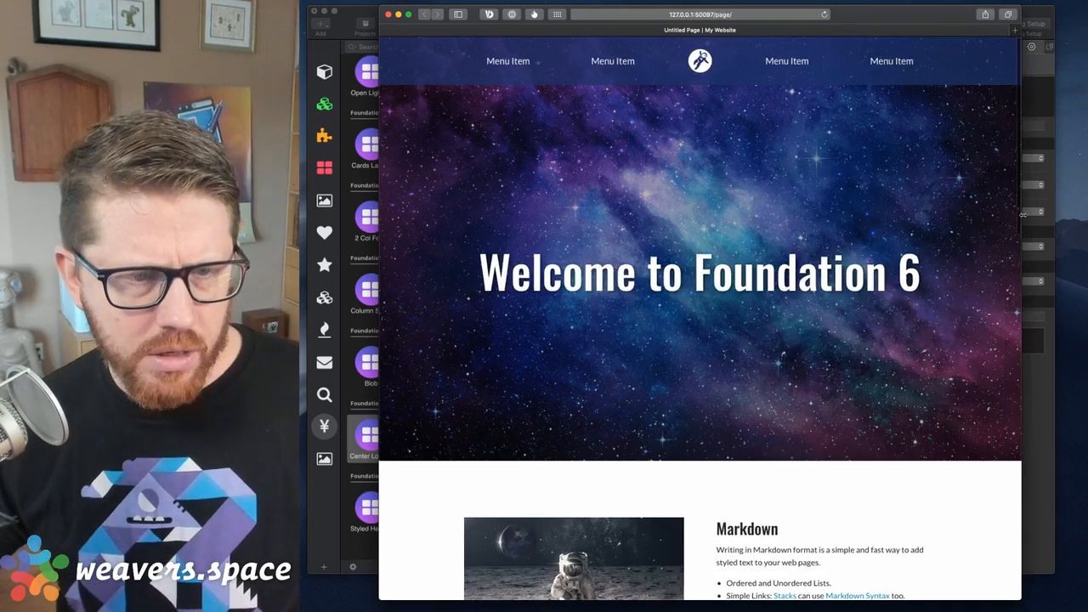
{"action": "scroll", "coordinate": [914, 283], "scroll_direction": "down", "scroll_amount": 1}
{"action": "scroll", "coordinate": [913, 283], "scroll_direction": "down", "scroll_amount": 5}
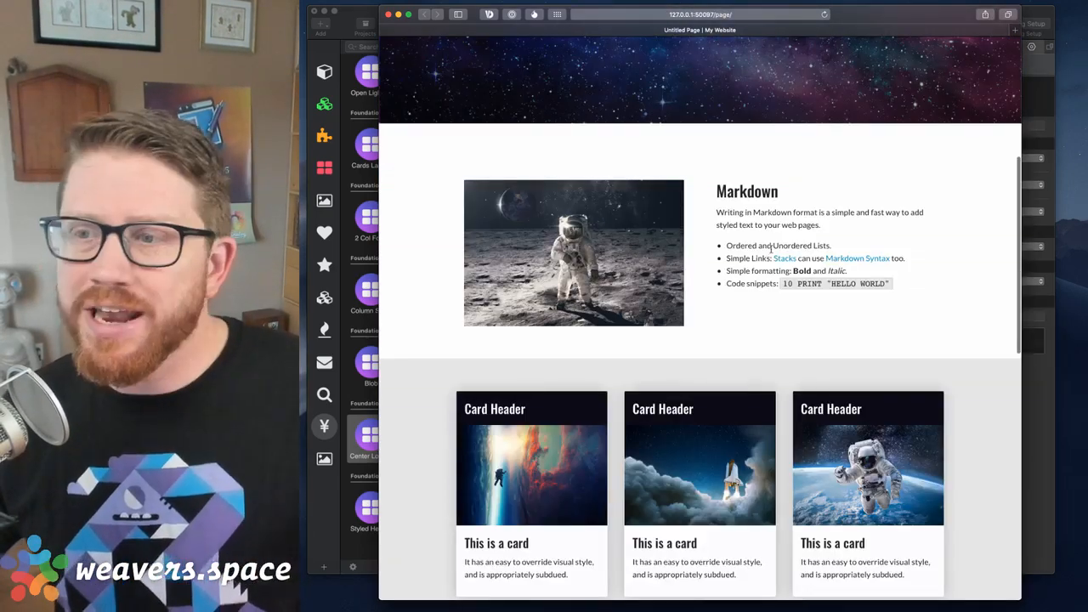
- Return to RapidWeaver and wrap the "Welcome to Foundation 6" Header in an Animate In stack
{"action": "left_click", "coordinate": [1045, 413]}
{"action": "scroll", "coordinate": [762, 333], "scroll_direction": "down", "scroll_amount": 5}
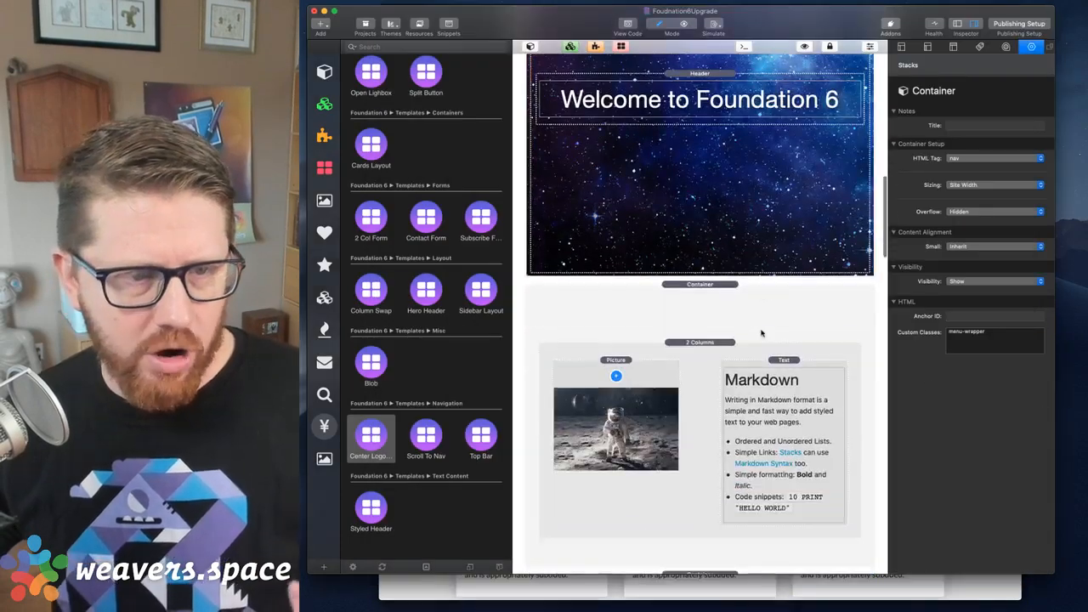
{"action": "scroll", "coordinate": [762, 333], "scroll_direction": "up", "scroll_amount": 10}
{"action": "scroll", "coordinate": [761, 333], "scroll_direction": "down", "scroll_amount": 10}
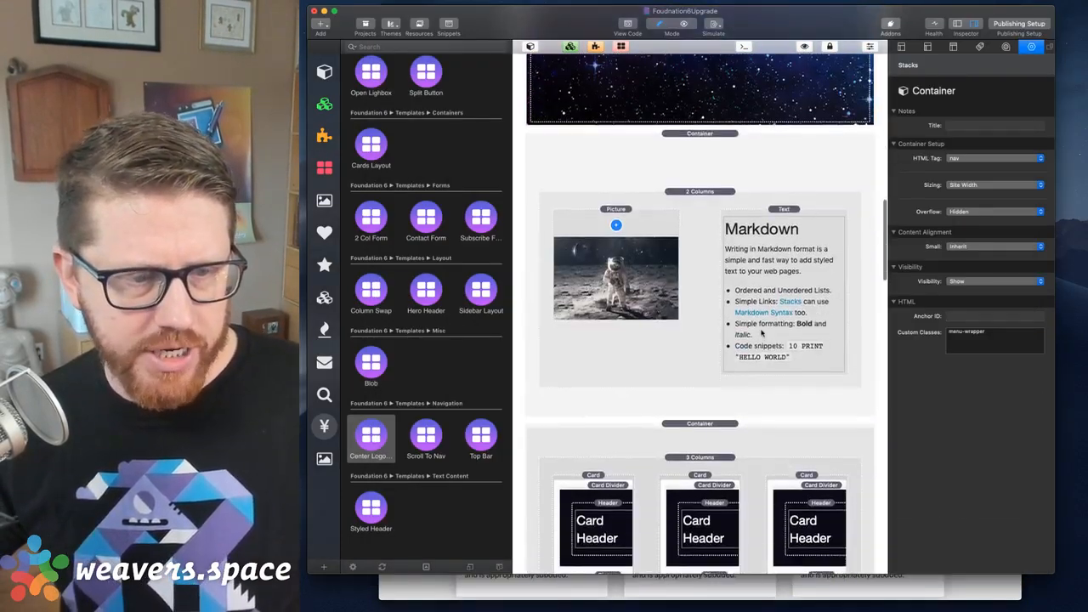
{"action": "left_click", "coordinate": [700, 210]}
{"action": "scroll", "coordinate": [700, 210], "scroll_direction": "up", "scroll_amount": 8}
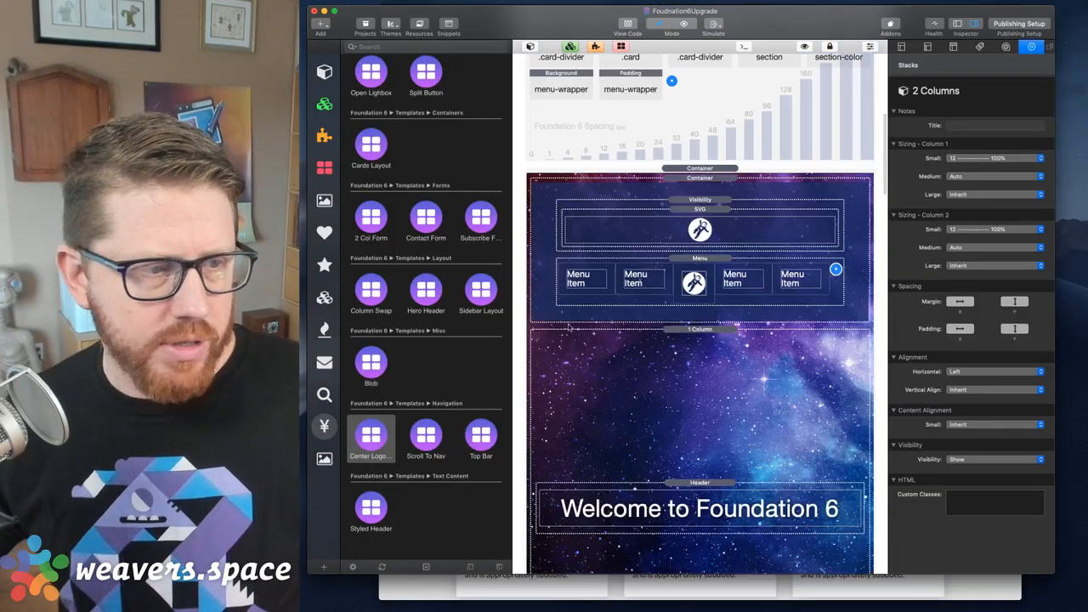
{"action": "scroll", "coordinate": [444, 414], "scroll_direction": "up", "scroll_amount": 15}
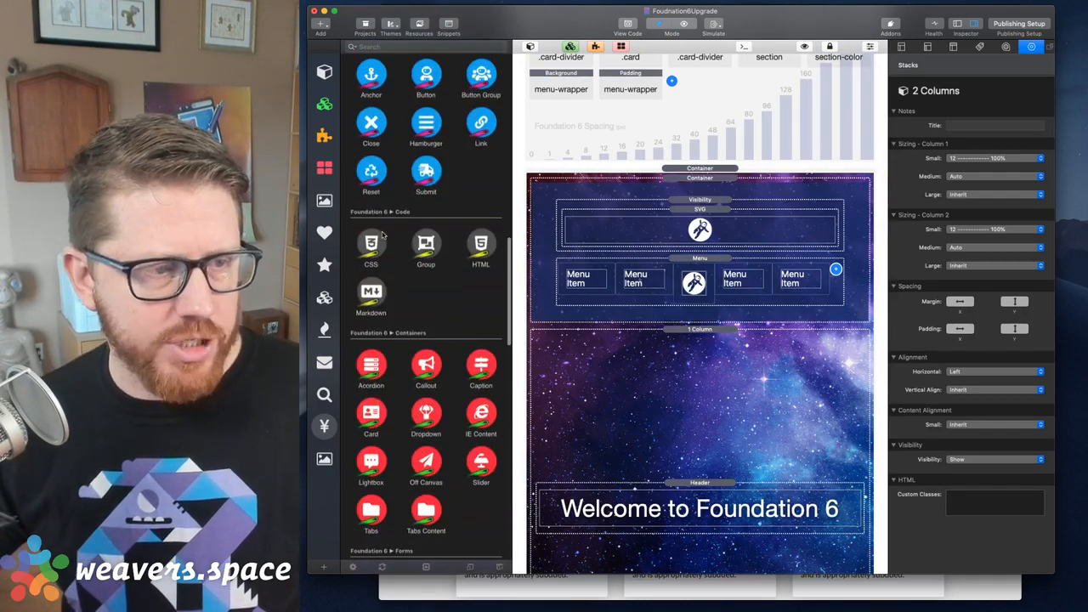
{"action": "scroll", "coordinate": [383, 235], "scroll_direction": "up", "scroll_amount": 3}
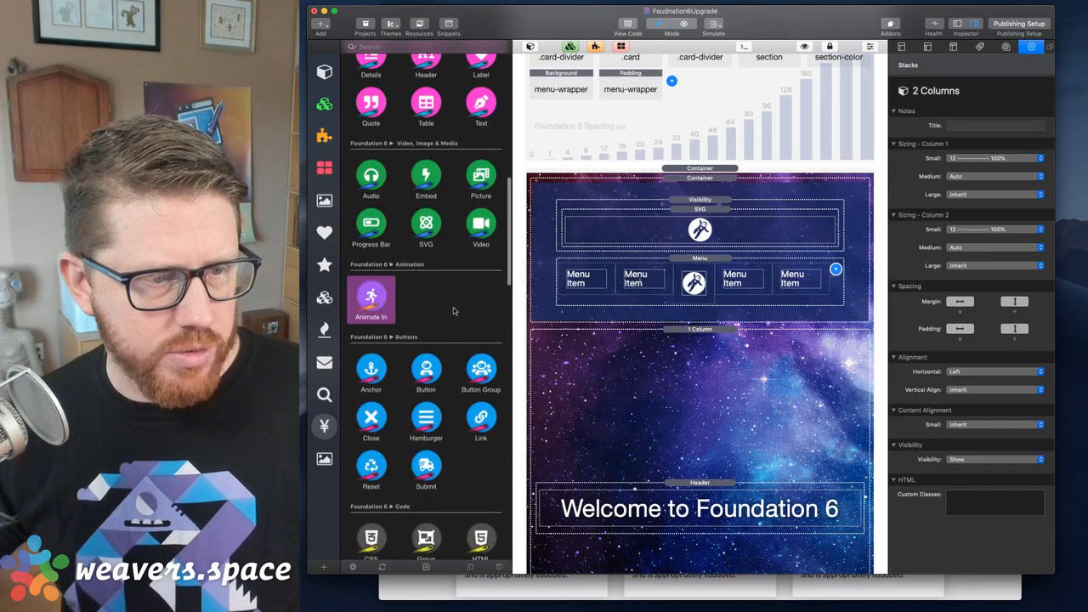
{"action": "scroll", "coordinate": [676, 300], "scroll_direction": "down", "scroll_amount": 5}
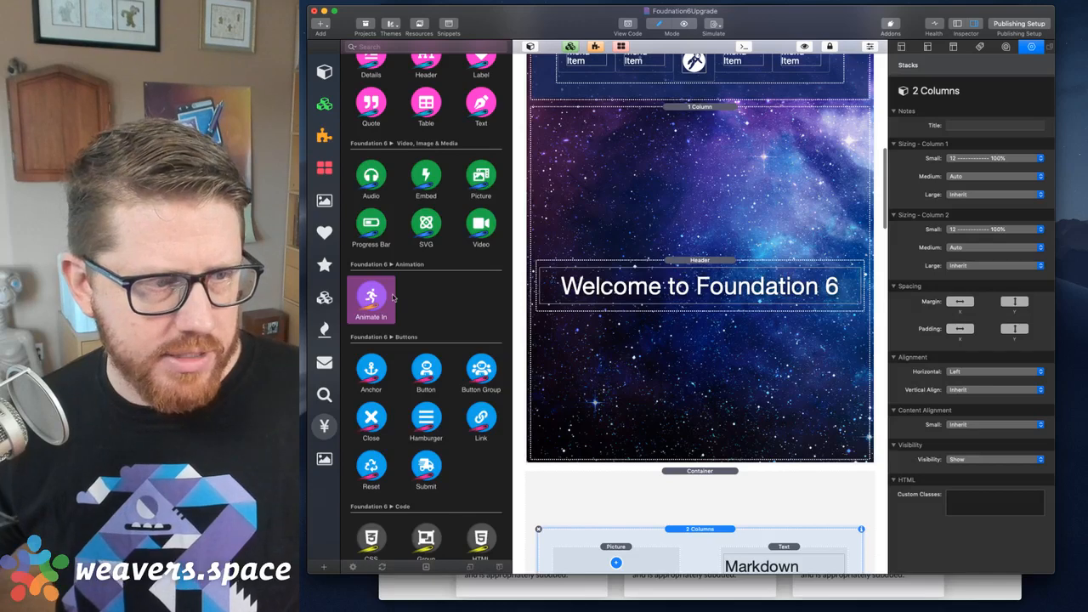
{"action": "left_click_drag", "start_coordinate": [392, 296], "coordinate": [711, 239]}
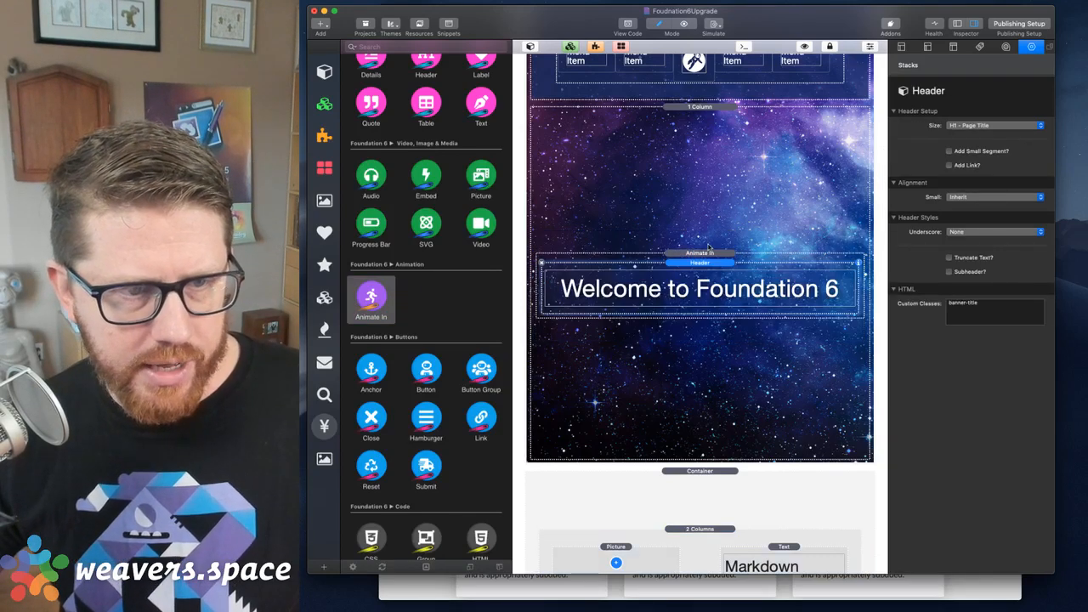
- Choose Fade In as the animation of the Animate In stack around the banner header
{"action": "left_click", "coordinate": [709, 253]}
{"action": "left_click", "coordinate": [989, 124]}
{"action": "left_click", "coordinate": [977, 125]}
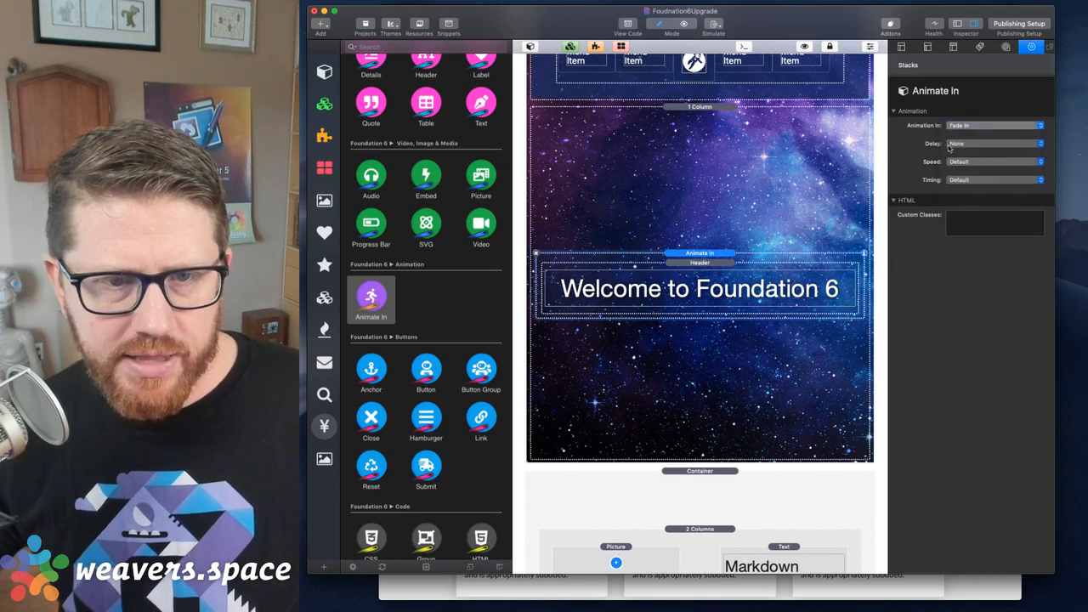
- Set the banner header's Animate In stack to a Short Delay and Slow speed
{"action": "left_click", "coordinate": [957, 144]}
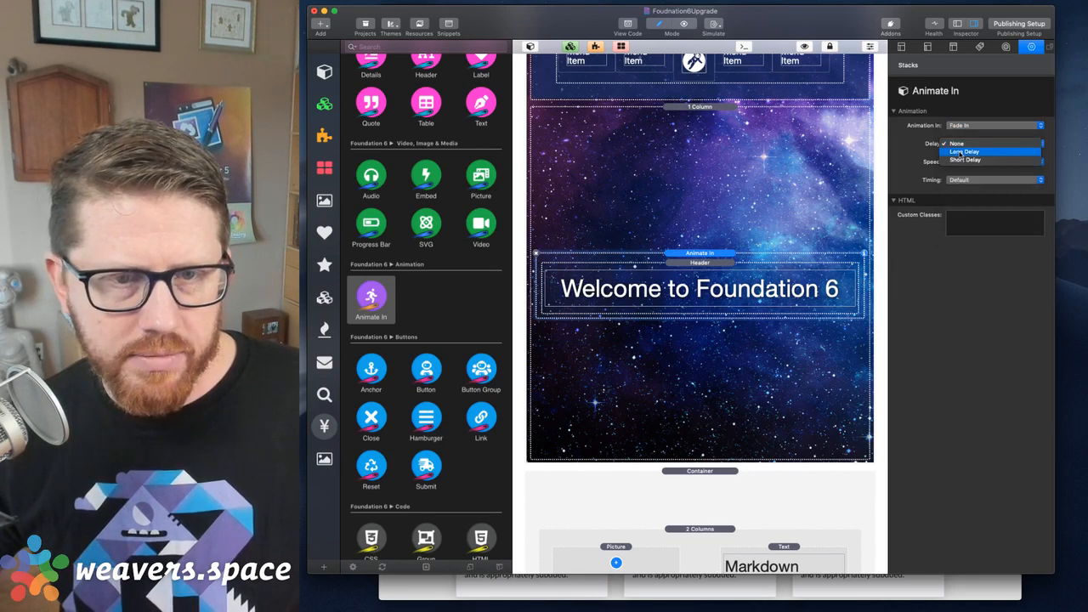
{"action": "left_click", "coordinate": [966, 160]}
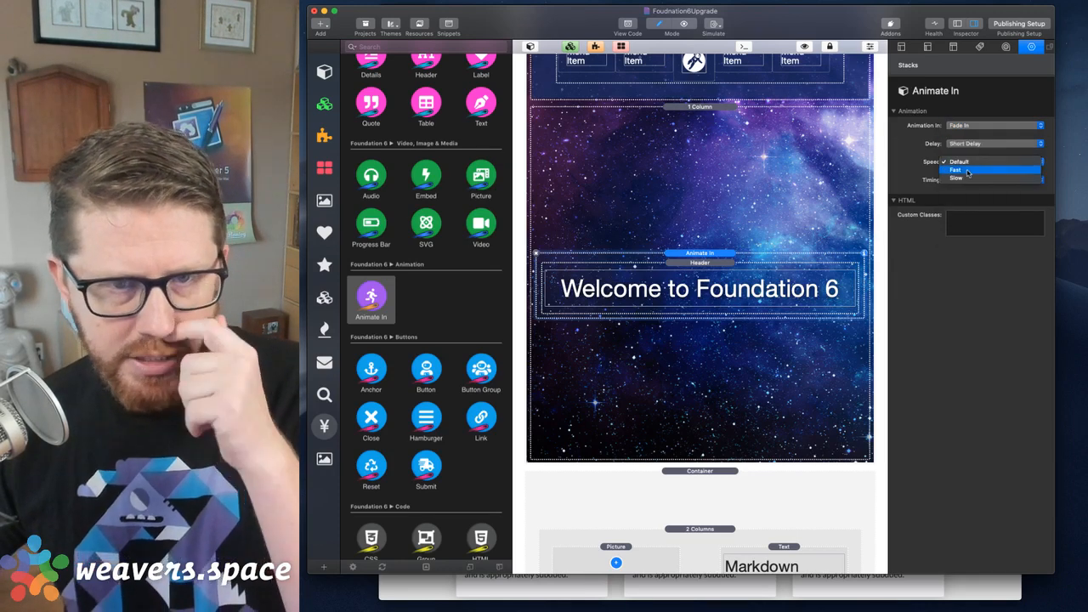
{"action": "left_click", "coordinate": [967, 177]}
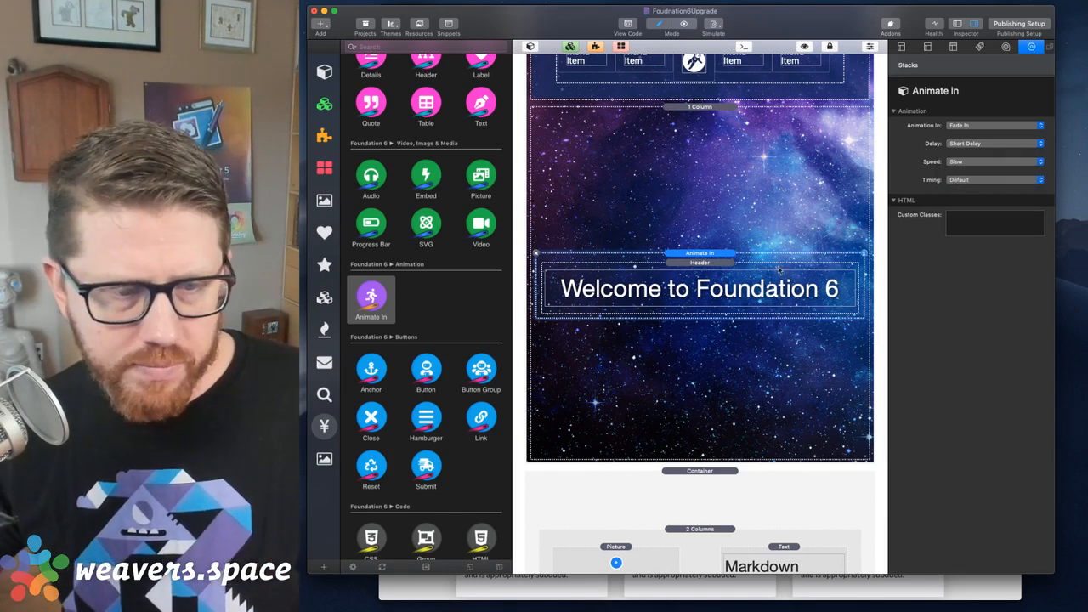
- Wrap the astronaut Picture and the Markdown Text in the 2 Columns stack each in its own Animate In stack
{"action": "left_click_drag", "start_coordinate": [382, 286], "coordinate": [615, 204]}
{"action": "left_click", "coordinate": [629, 250]}
{"action": "left_click", "coordinate": [623, 239]}
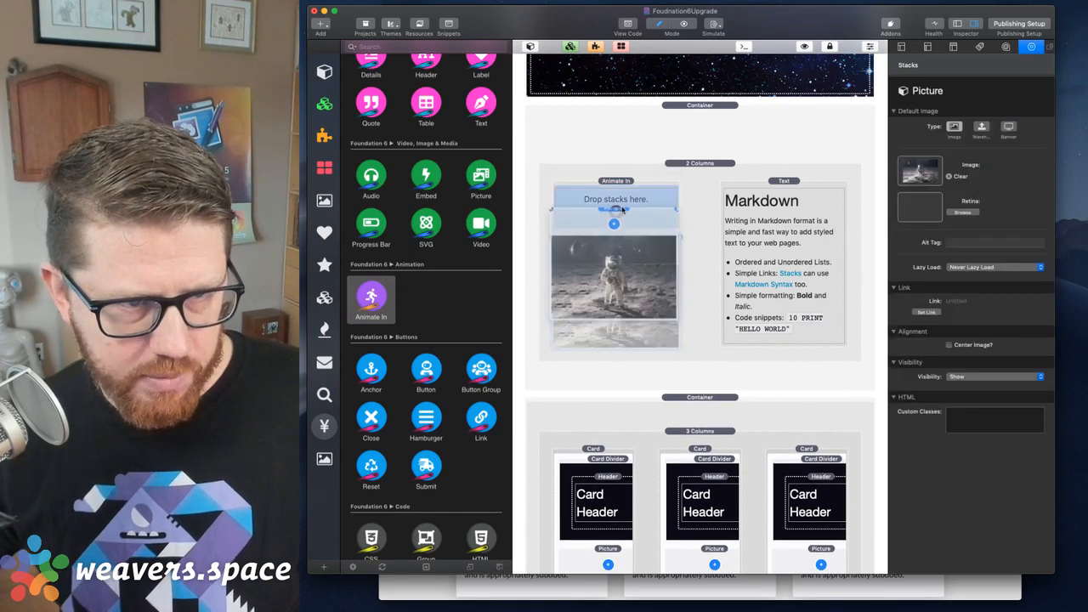
{"action": "left_click_drag", "start_coordinate": [387, 289], "coordinate": [778, 187]}
{"action": "left_click_drag", "start_coordinate": [787, 246], "coordinate": [789, 194]}
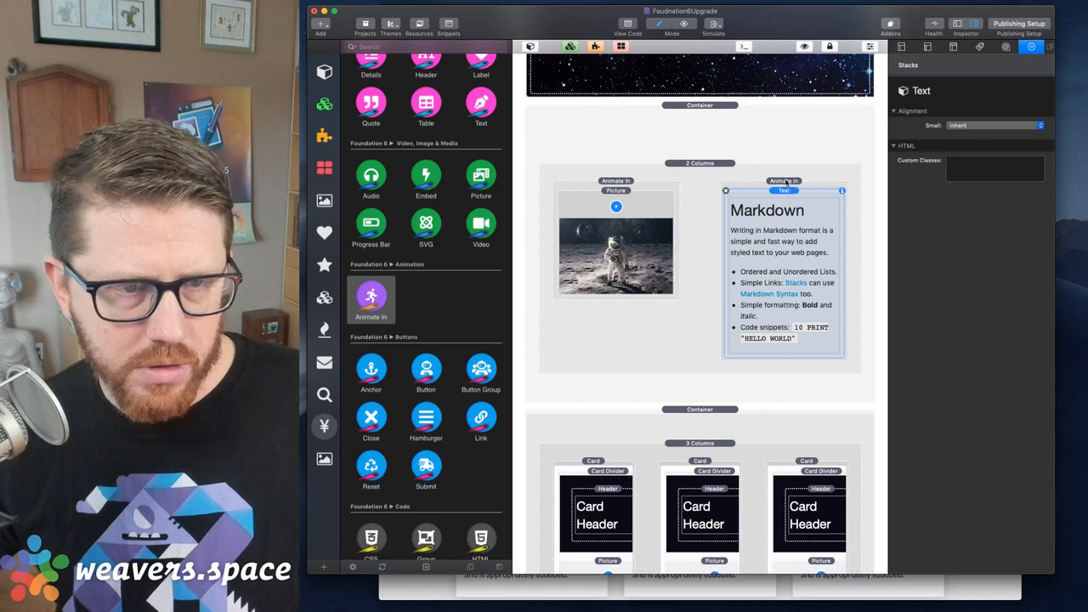
- Set the animation of the Animate In stack around the Markdown text to Slide In Left
{"action": "left_click", "coordinate": [783, 180]}
{"action": "left_click", "coordinate": [986, 126]}
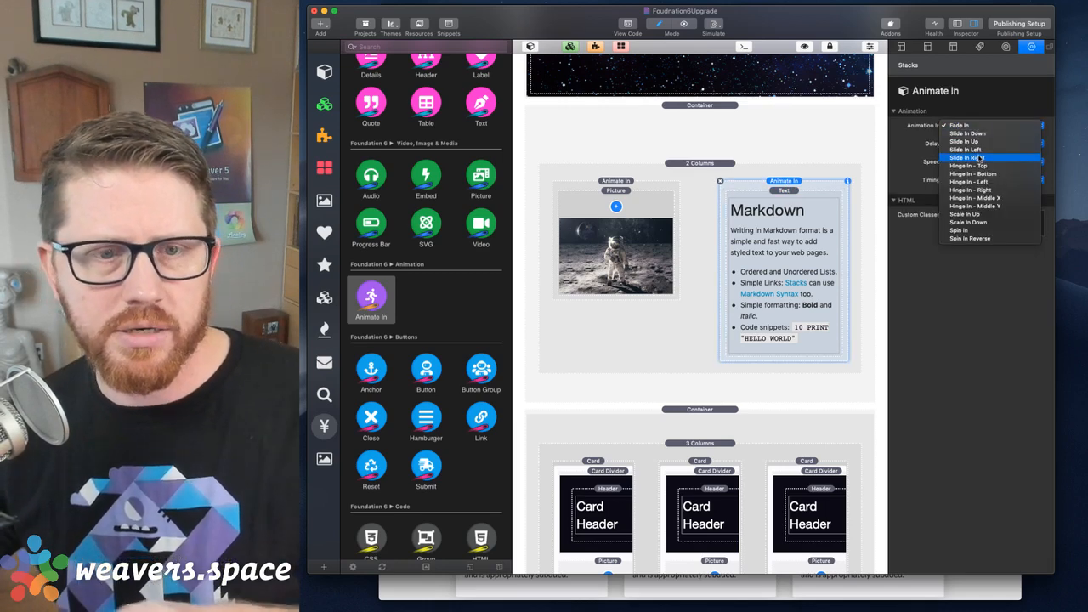
{"action": "left_click", "coordinate": [980, 149]}
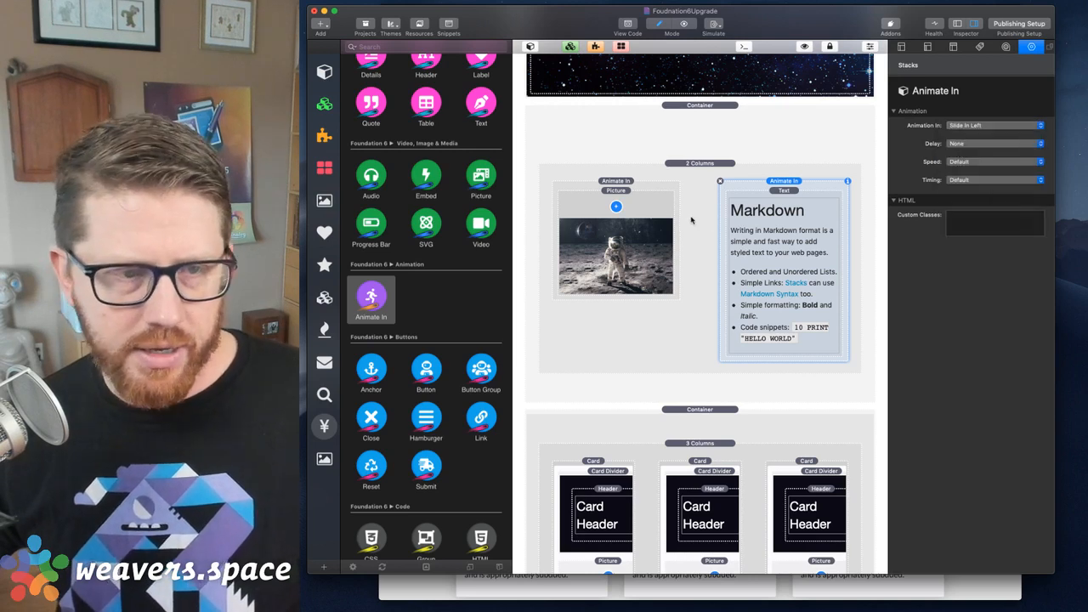
- Set the Animate In stack around the astronaut picture to Slide In Right with a Short Delay
{"action": "left_click", "coordinate": [640, 185]}
{"action": "left_click", "coordinate": [980, 126]}
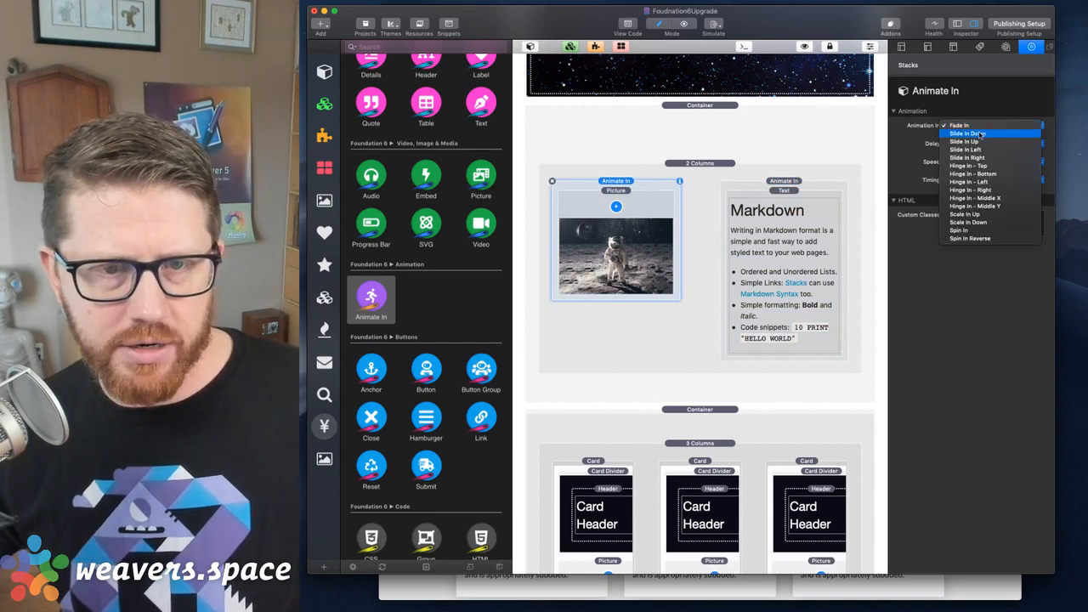
{"action": "left_click", "coordinate": [973, 151]}
{"action": "left_click", "coordinate": [972, 144]}
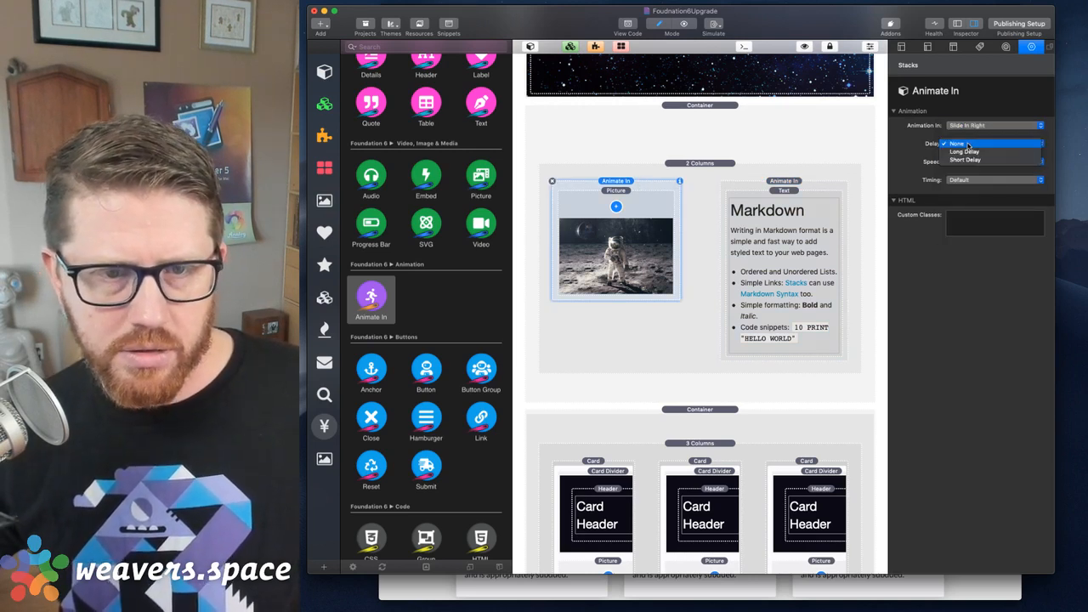
{"action": "left_click", "coordinate": [968, 158]}
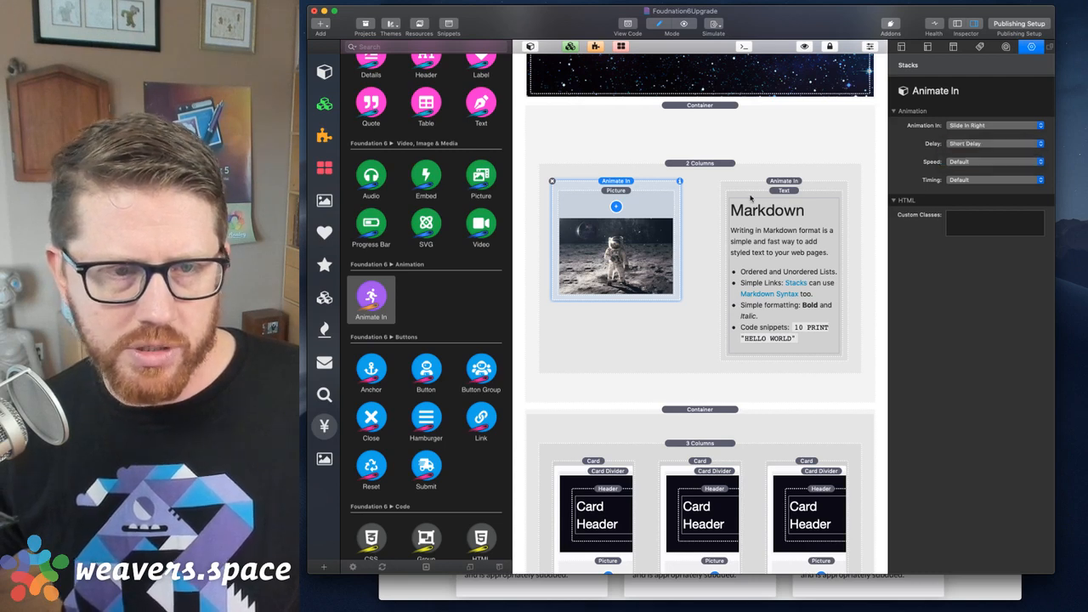
- Give the Animate In stack around the Markdown text a Short Delay
{"action": "left_click", "coordinate": [780, 191]}
{"action": "left_click", "coordinate": [781, 180]}
{"action": "left_click", "coordinate": [969, 144]}
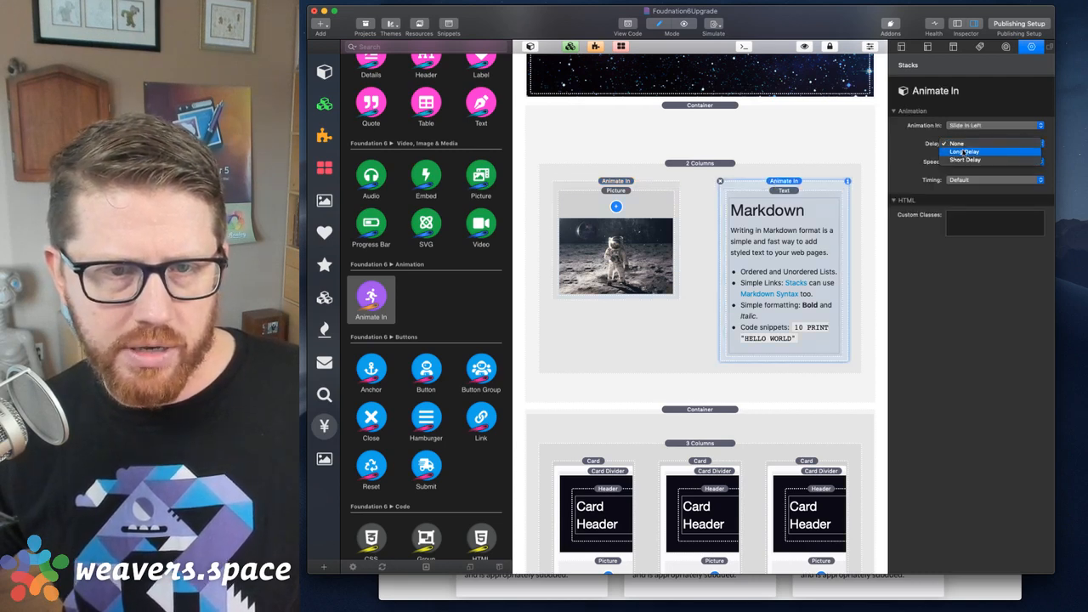
{"action": "left_click", "coordinate": [963, 157]}
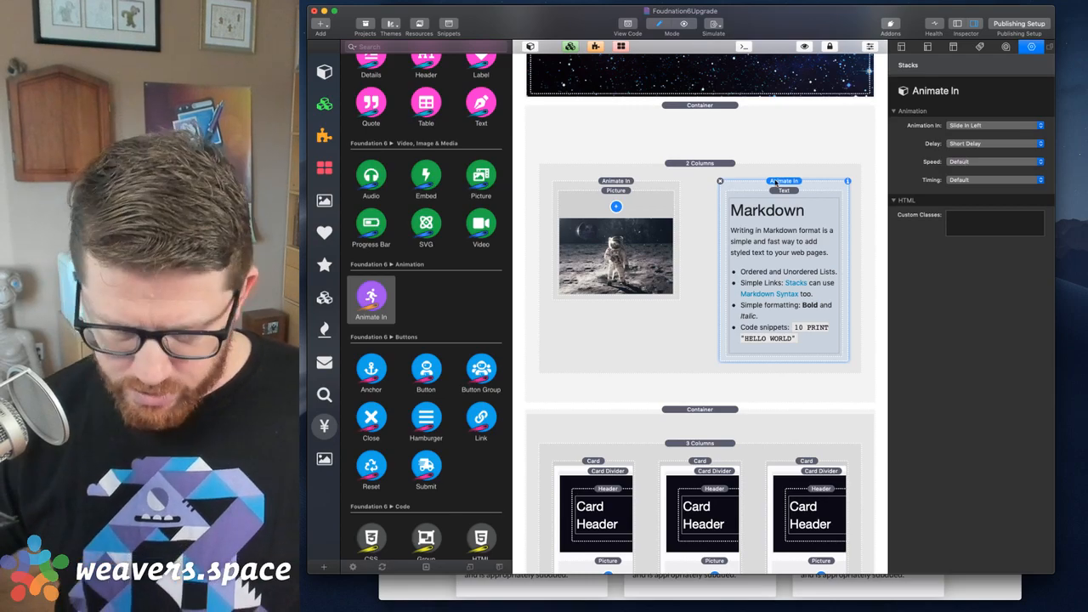
- Reload the page in the browser preview to check the header and column animations, and close the preview
{"action": "key", "text": "super+Tab"}
{"action": "key", "text": "super+r"}
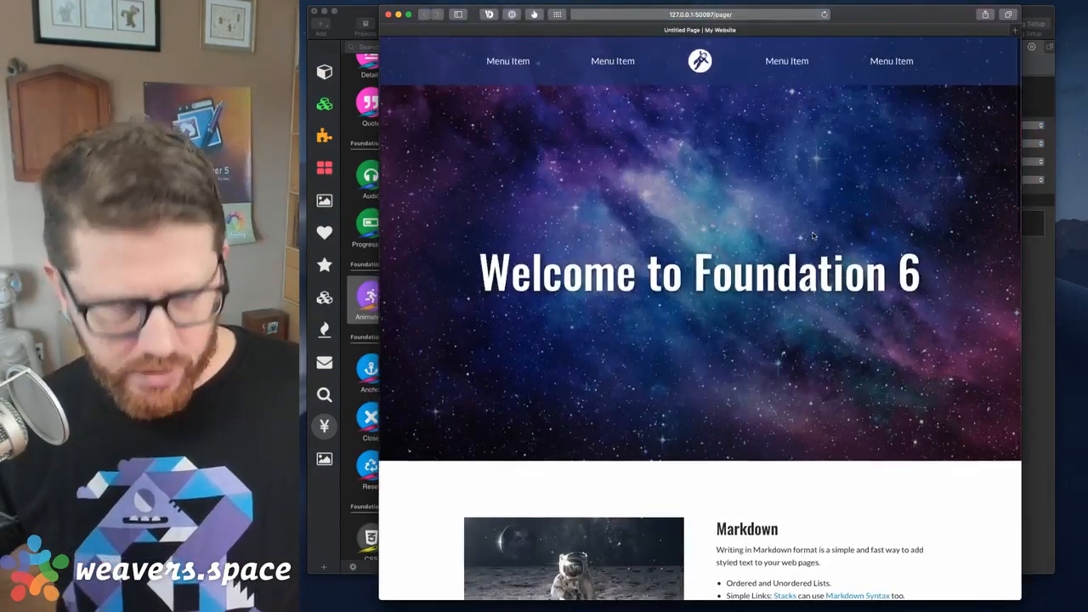
{"action": "key", "text": "super+r"}
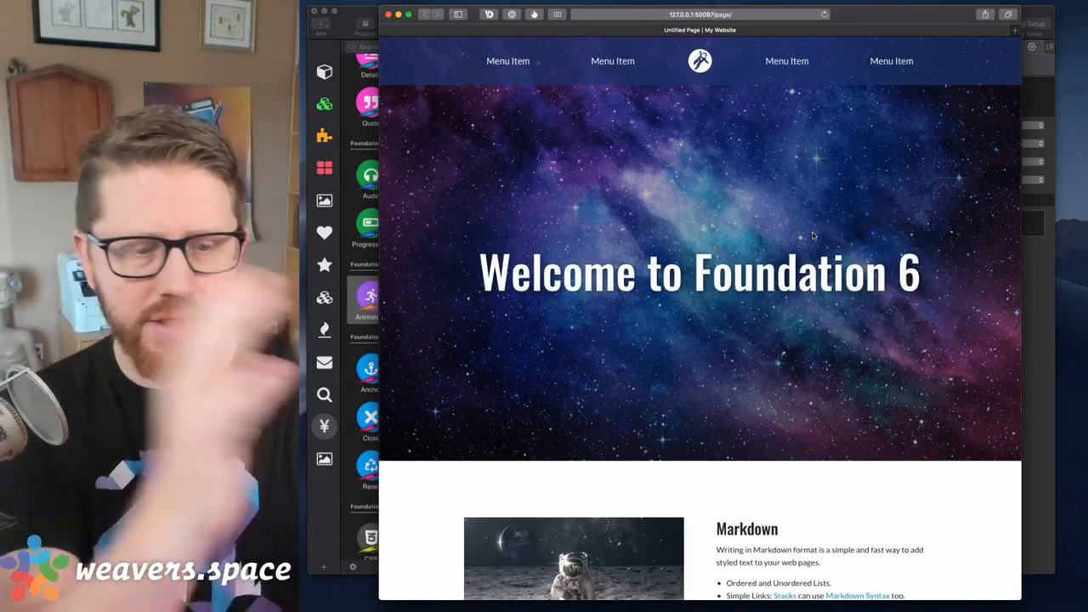
{"action": "scroll", "coordinate": [813, 235], "scroll_direction": "down", "scroll_amount": 10}
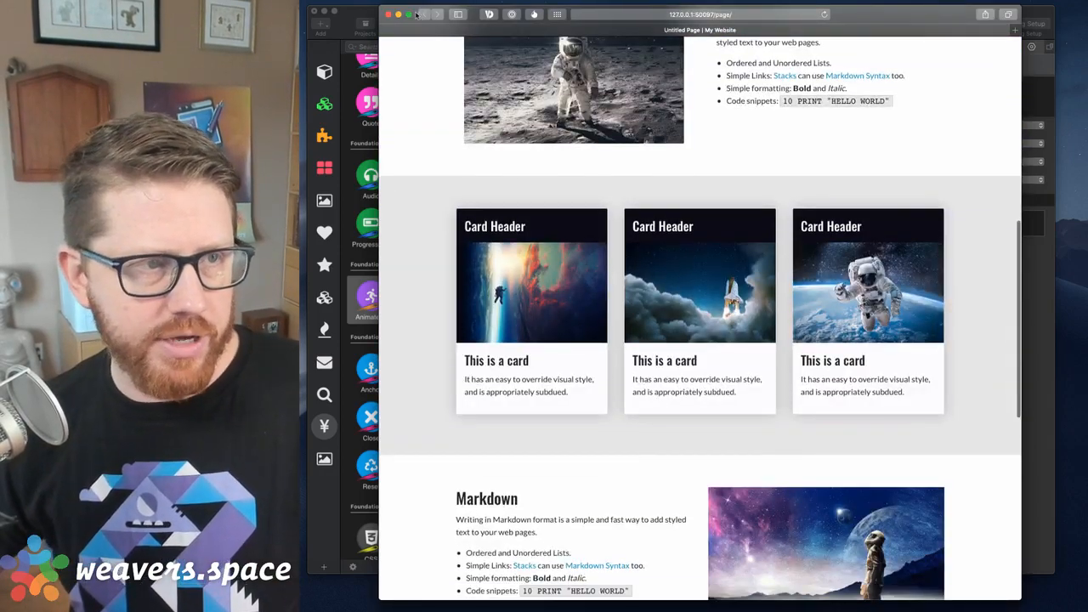
{"action": "left_click", "coordinate": [387, 14]}
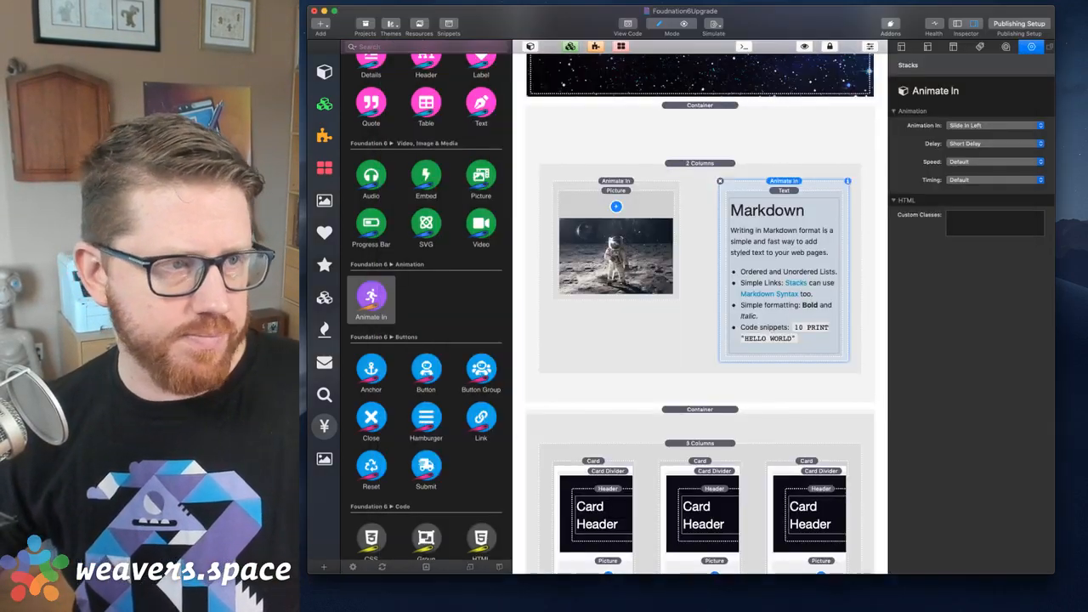
- Open the Welcome to Foundation 6 page and examine the Animate In settings of its three cards
{"action": "left_click", "coordinate": [957, 24]}
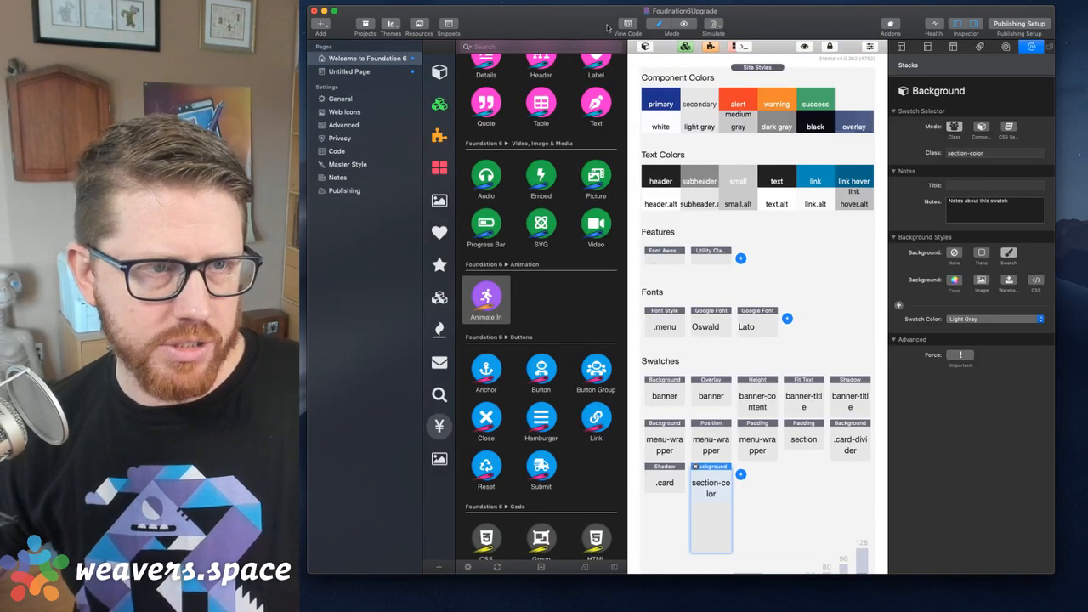
{"action": "left_click", "coordinate": [645, 46]}
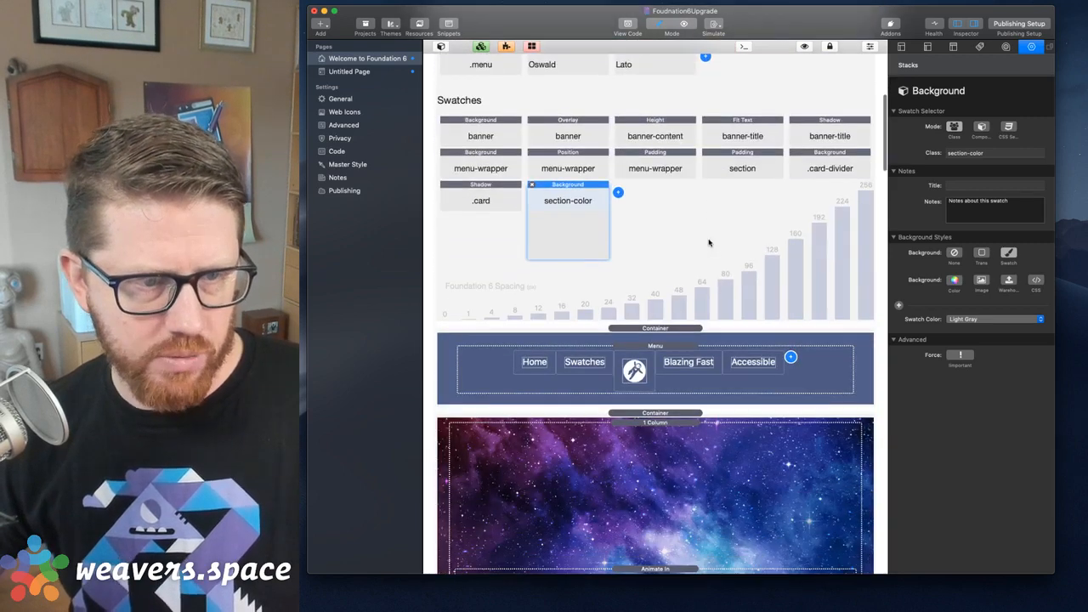
{"action": "scroll", "coordinate": [724, 267], "scroll_direction": "down", "scroll_amount": 10}
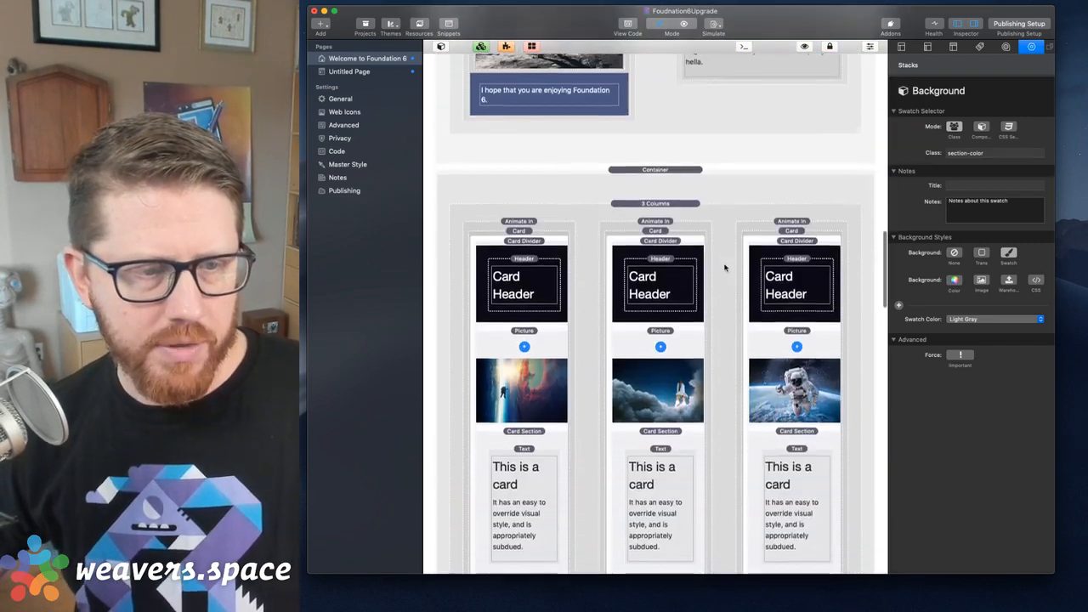
{"action": "left_click", "coordinate": [537, 212]}
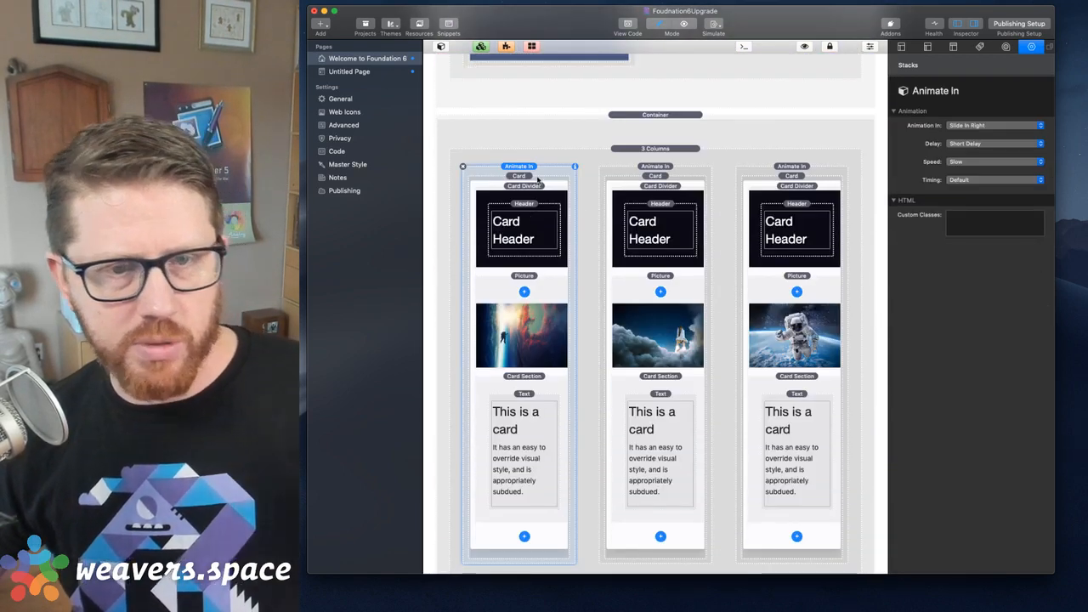
{"action": "left_click", "coordinate": [803, 168]}
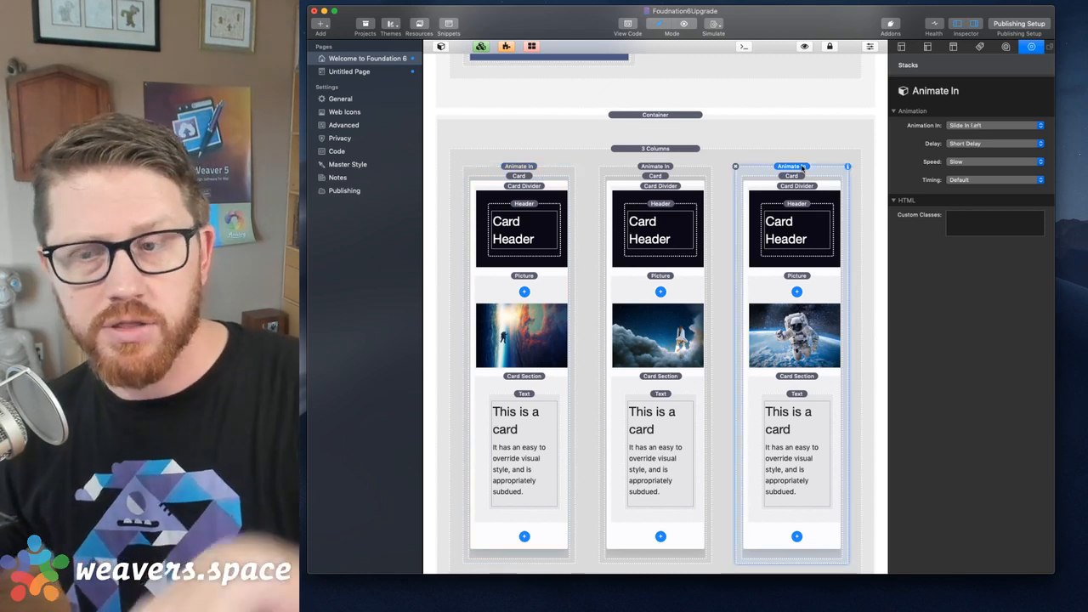
{"action": "left_click", "coordinate": [655, 166]}
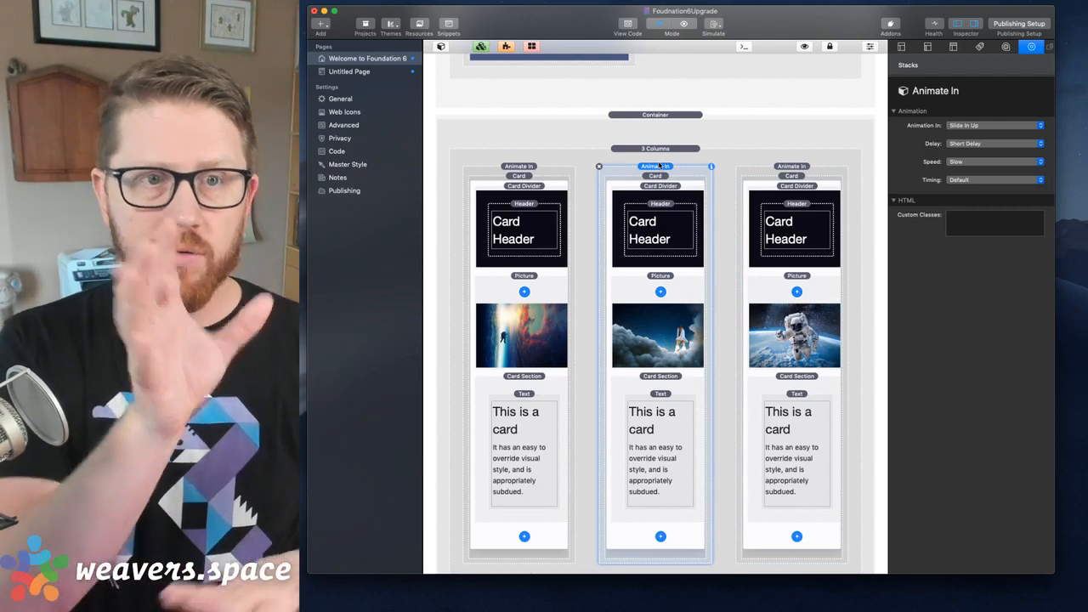
- Preview the Welcome to Foundation 6 page in the browser and examine its animated sections, cards and picture captions
{"action": "key", "text": "super+shift+r"}
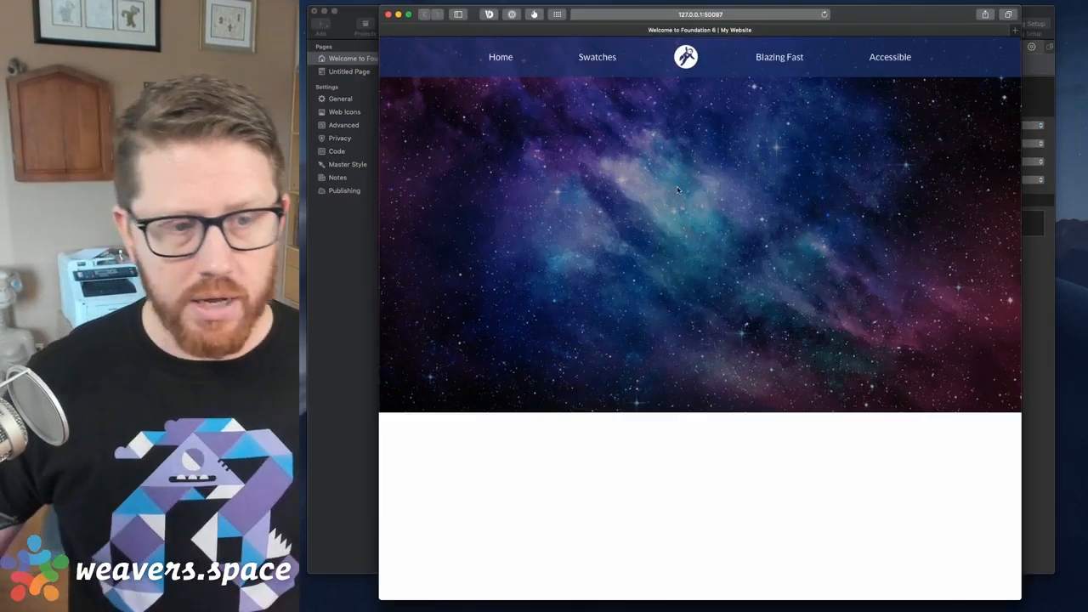
{"action": "scroll", "coordinate": [677, 191], "scroll_direction": "down", "scroll_amount": 2}
{"action": "scroll", "coordinate": [677, 190], "scroll_direction": "down", "scroll_amount": 5}
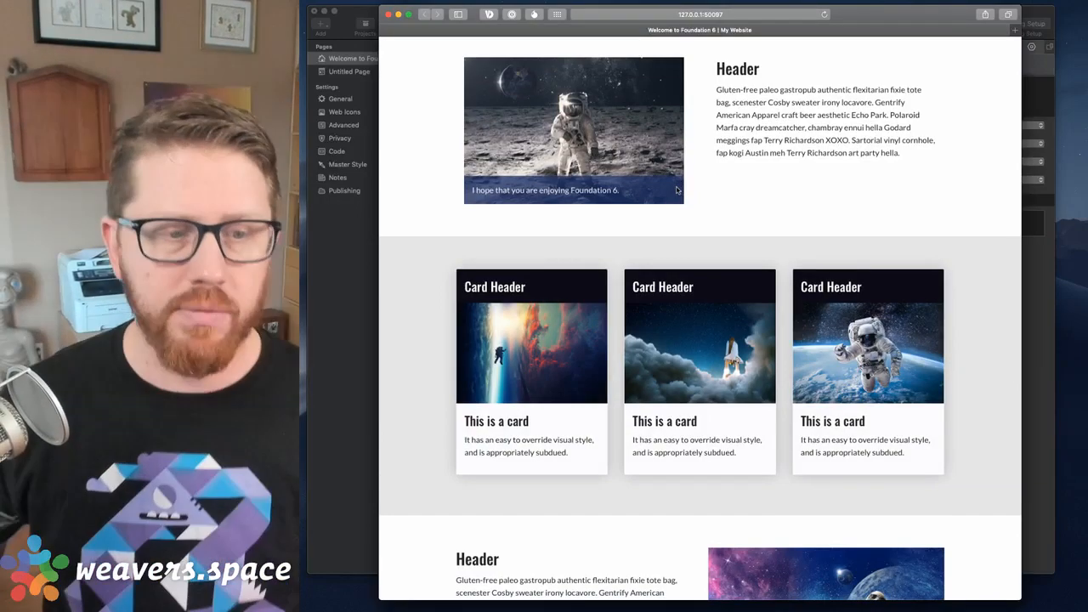
{"action": "scroll", "coordinate": [677, 190], "scroll_direction": "down", "scroll_amount": 1}
{"action": "scroll", "coordinate": [677, 190], "scroll_direction": "down", "scroll_amount": 5}
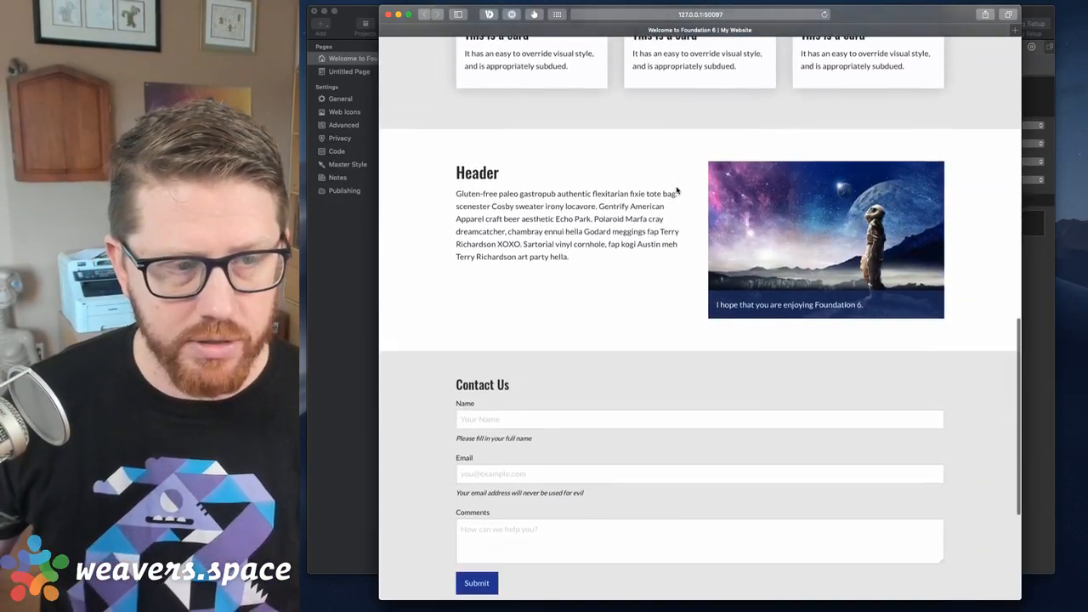
{"action": "scroll", "coordinate": [677, 190], "scroll_direction": "up", "scroll_amount": 5}
{"action": "scroll", "coordinate": [678, 190], "scroll_direction": "up", "scroll_amount": 2}
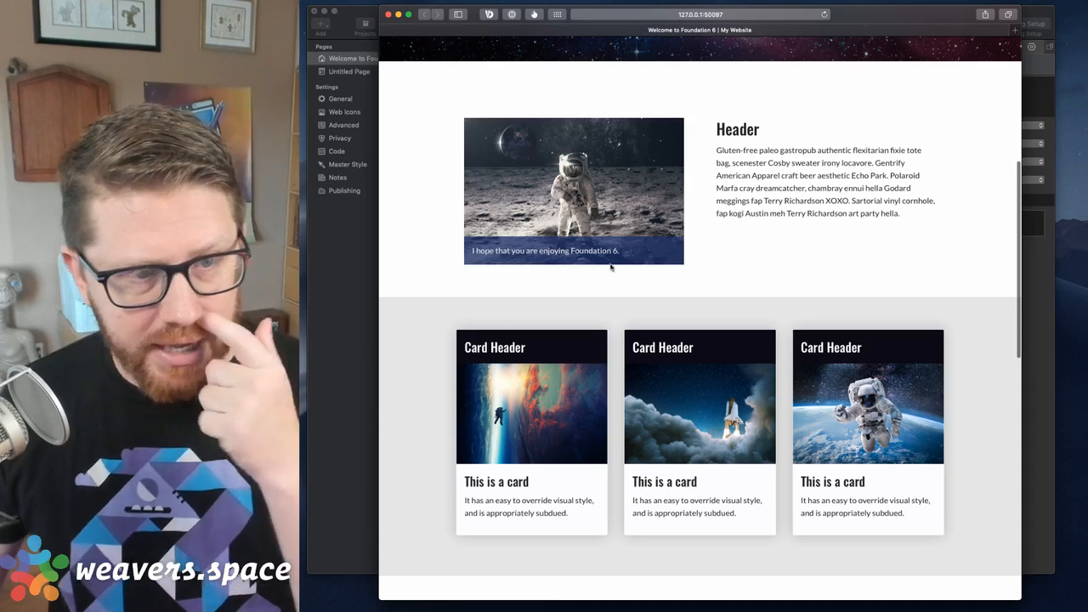
{"action": "scroll", "coordinate": [640, 147], "scroll_direction": "down", "scroll_amount": 1}
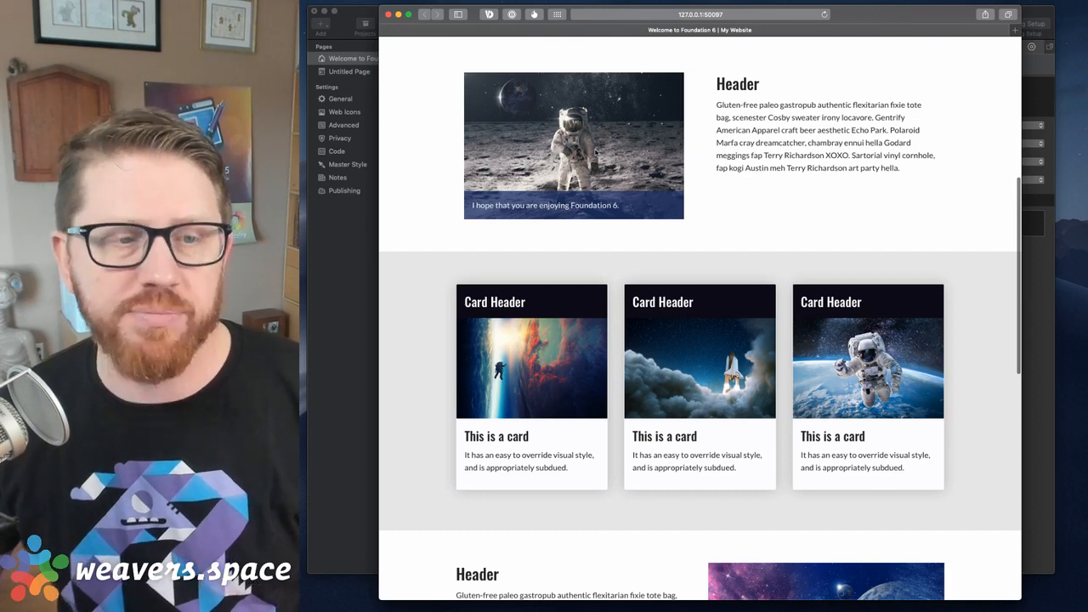
- Return to RapidWeaver and reopen the Untitled Page for editing
{"action": "key", "text": "ctrl+Up"}
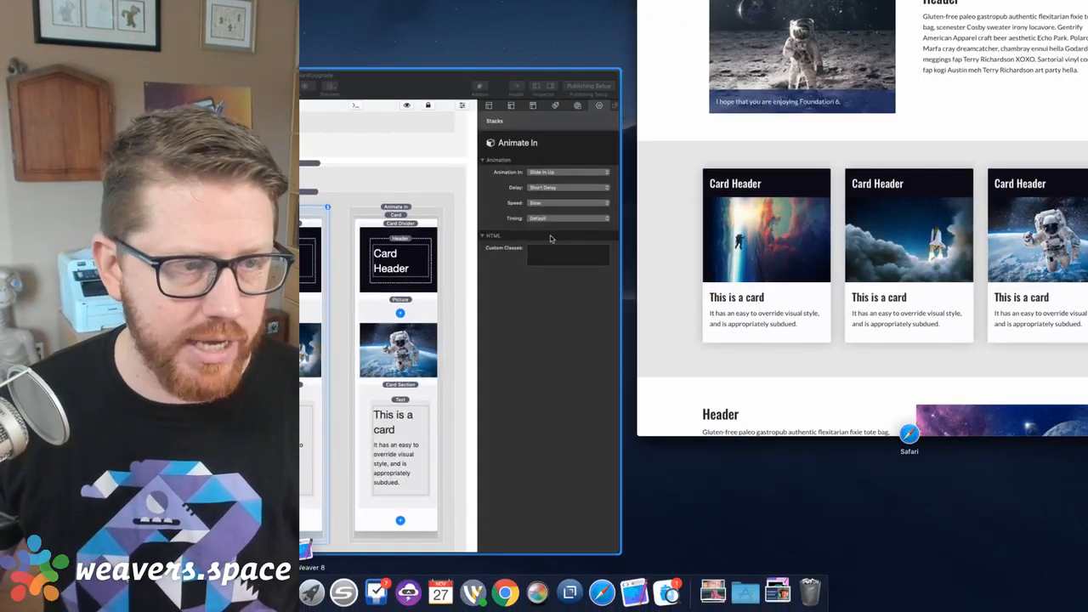
{"action": "left_click", "coordinate": [551, 238]}
{"action": "scroll", "coordinate": [553, 225], "scroll_direction": "up", "scroll_amount": 7}
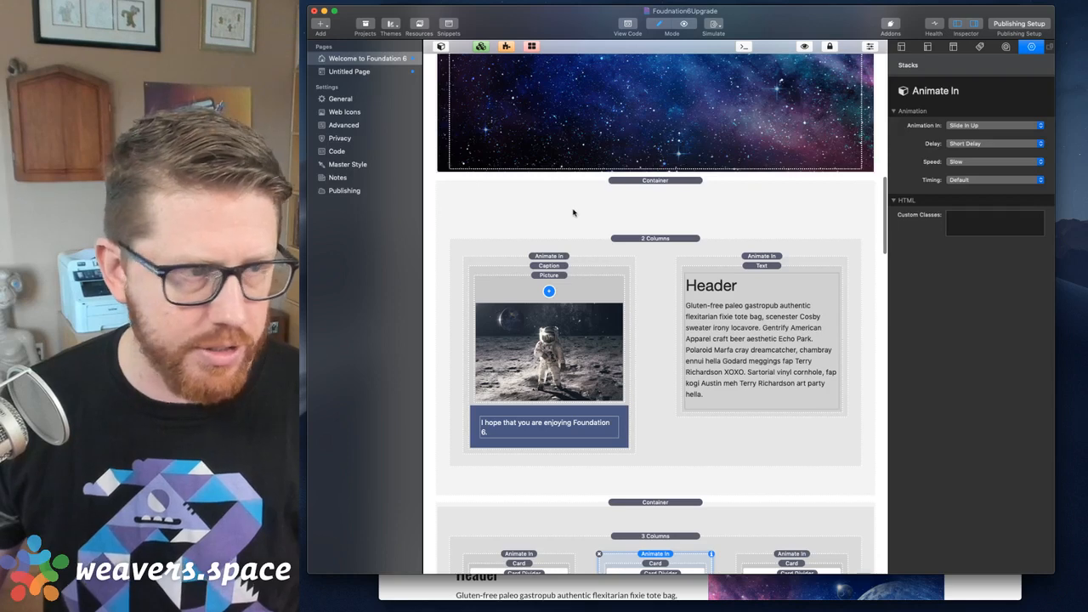
{"action": "left_click", "coordinate": [358, 71]}
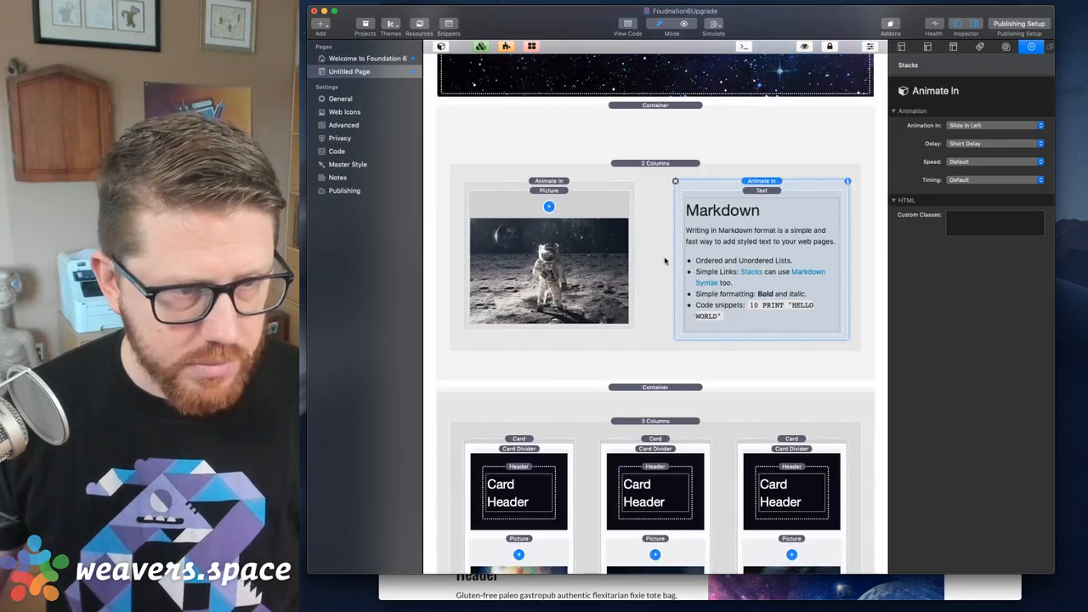
- Add a Caption stack beneath the astronaut Picture inside its Animate In stack
{"action": "left_click", "coordinate": [568, 192]}
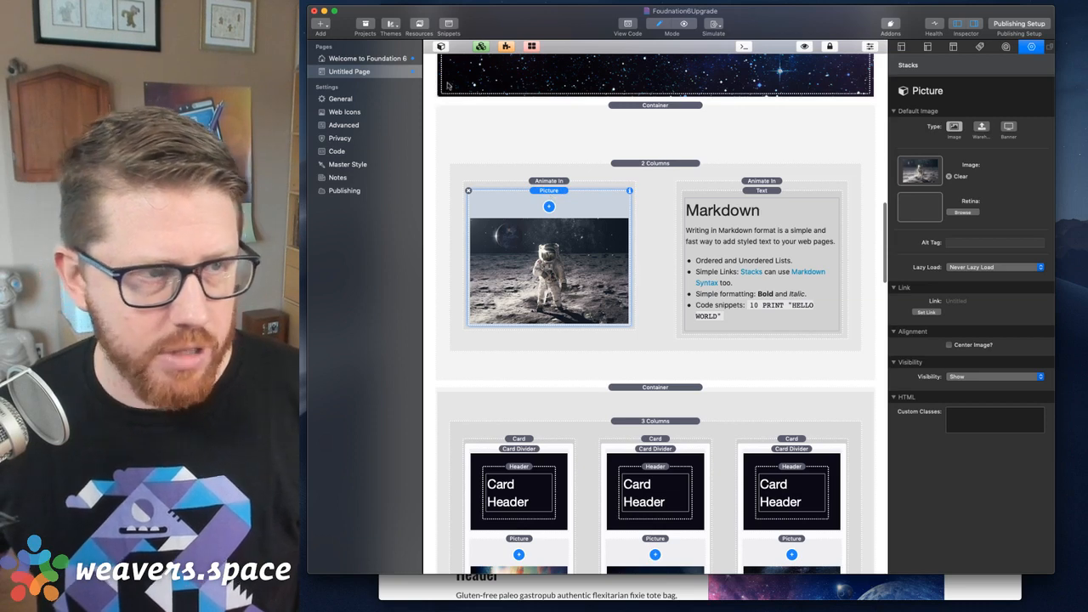
{"action": "left_click", "coordinate": [441, 46]}
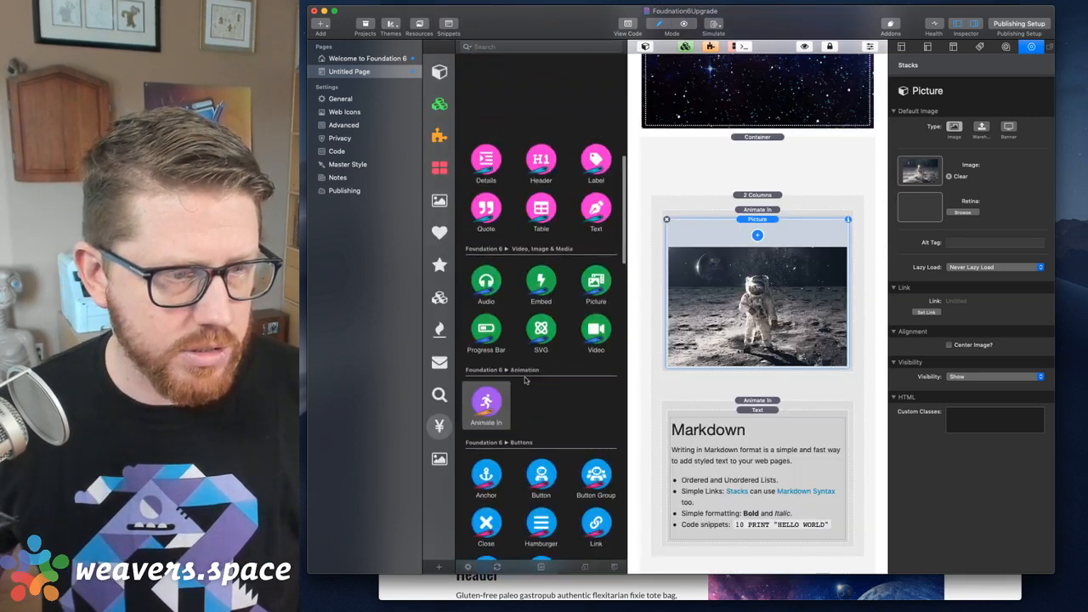
{"action": "scroll", "coordinate": [526, 380], "scroll_direction": "down", "scroll_amount": 10}
{"action": "scroll", "coordinate": [542, 429], "scroll_direction": "down", "scroll_amount": 3}
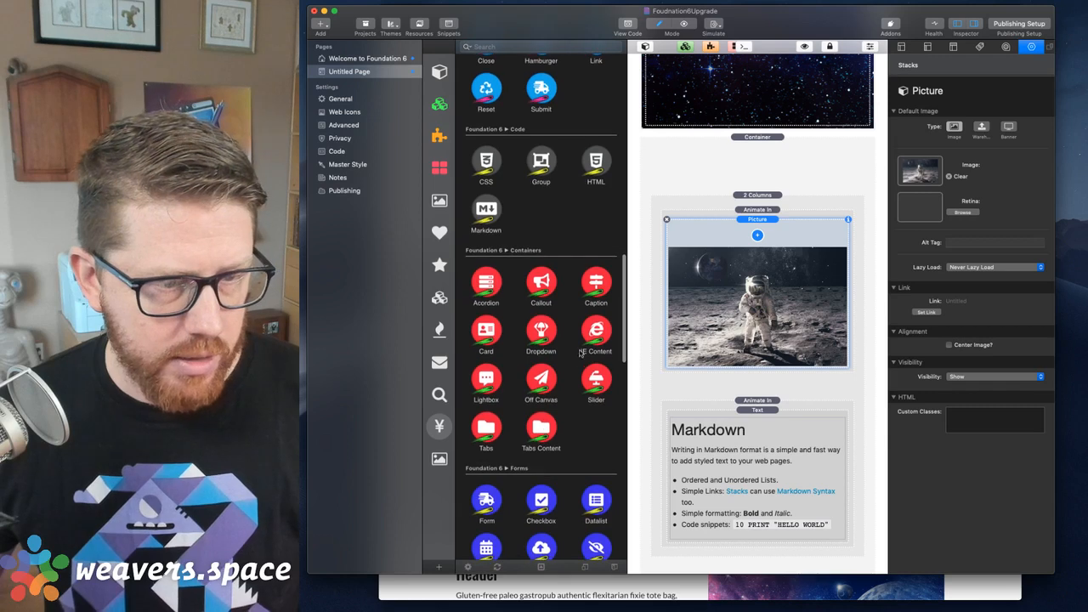
{"action": "left_click", "coordinate": [957, 24]}
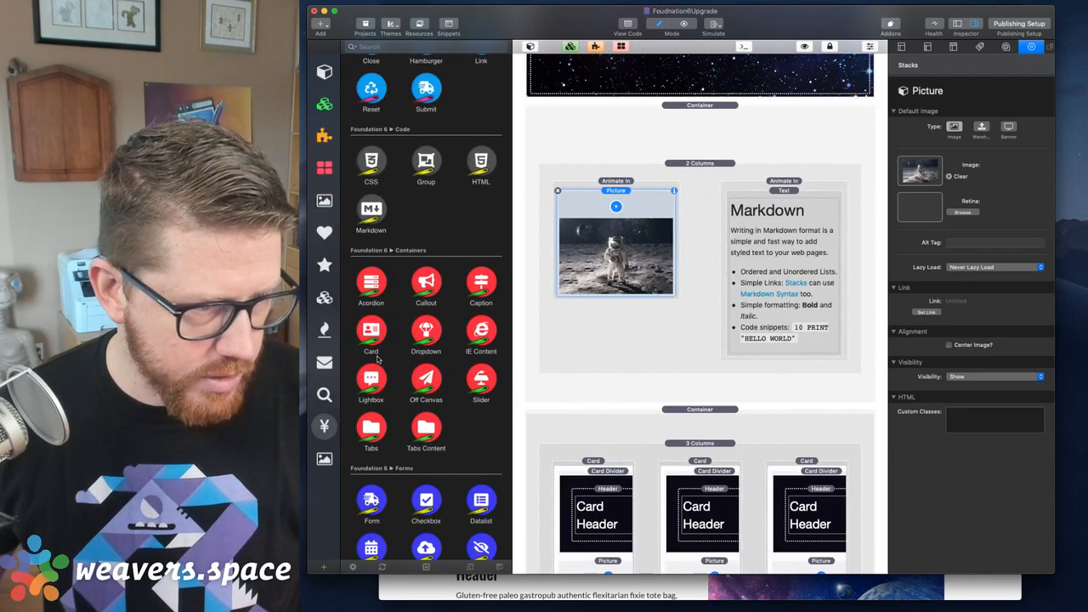
{"action": "left_click_drag", "start_coordinate": [481, 285], "coordinate": [593, 294]}
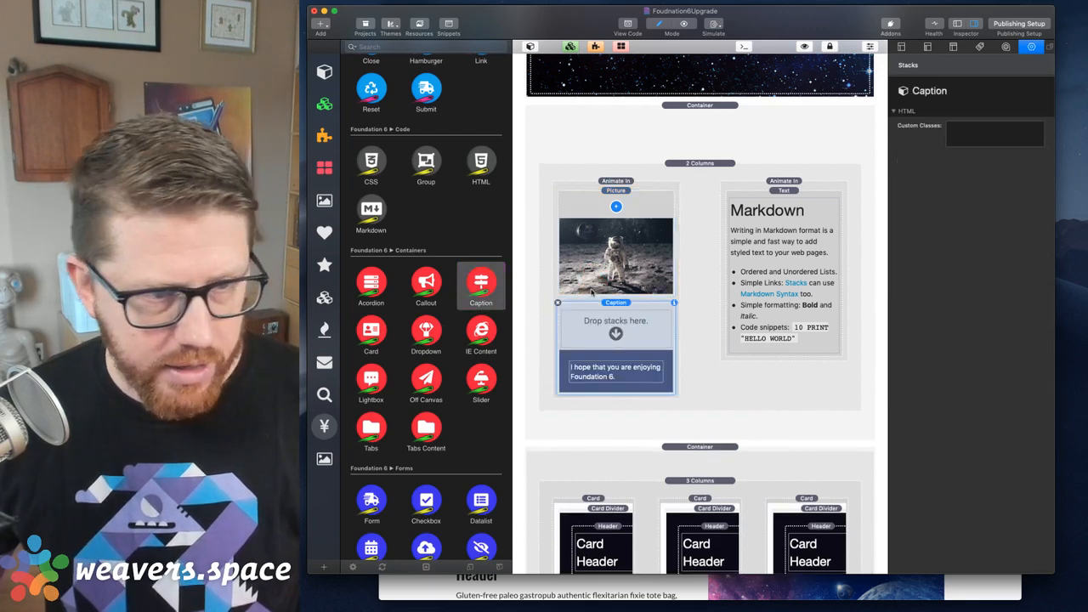
- Move the astronaut Picture into the Caption stack's content area and preview the captioned picture in the browser
{"action": "left_click_drag", "start_coordinate": [613, 204], "coordinate": [615, 338]}
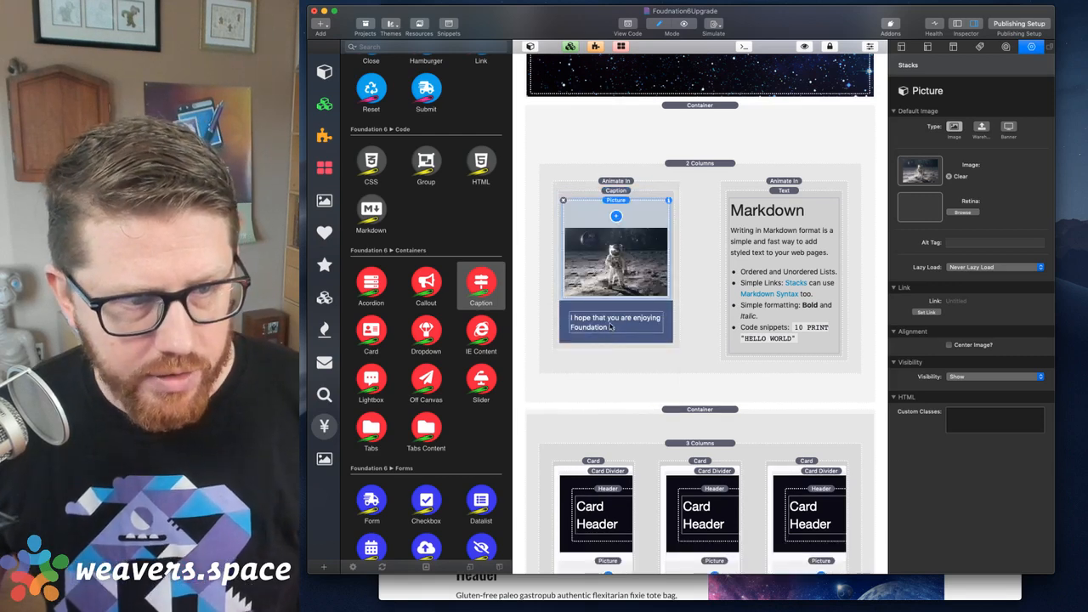
{"action": "type", "text": "6."}
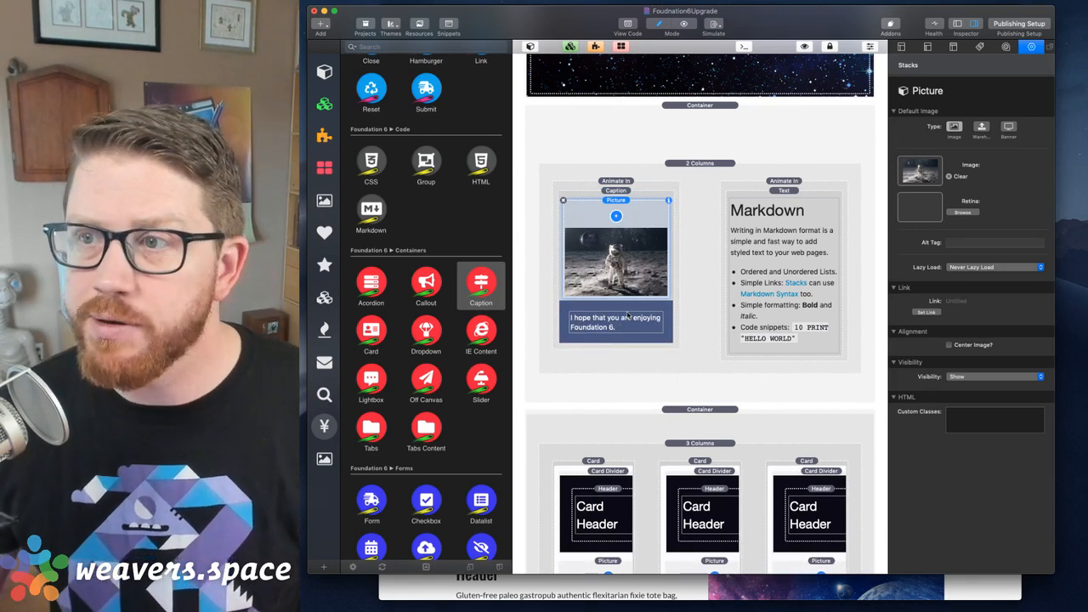
{"action": "key", "text": "super+shift+r"}
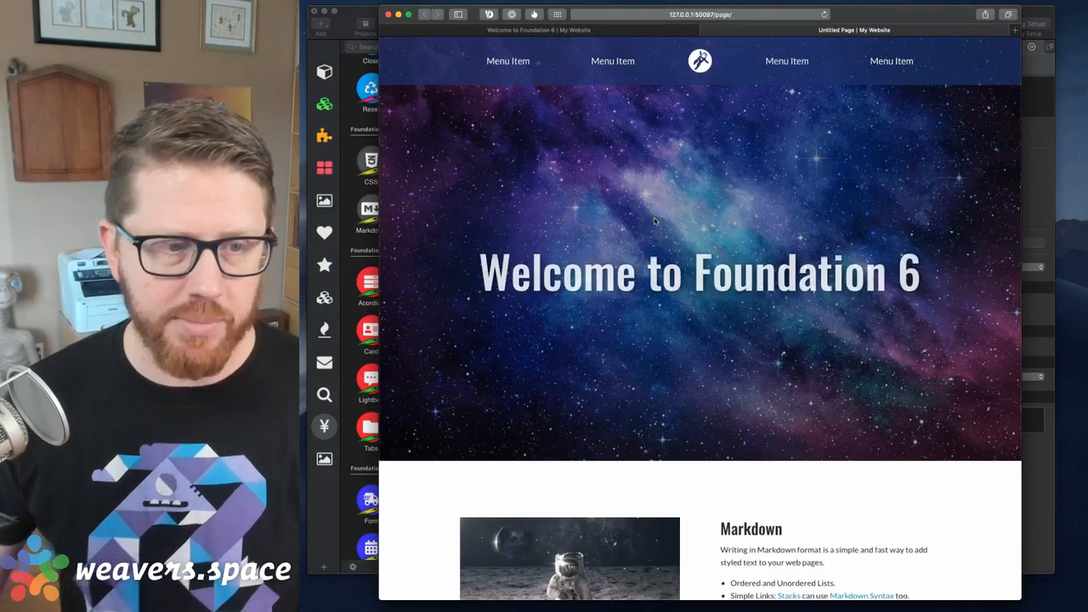
{"action": "scroll", "coordinate": [655, 221], "scroll_direction": "down", "scroll_amount": 5}
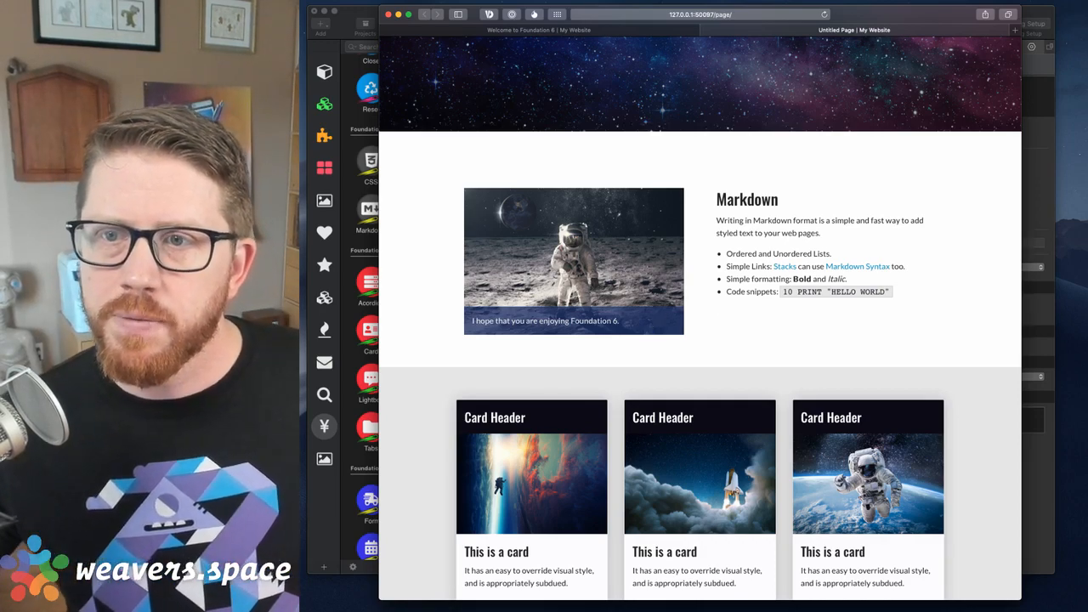
{"action": "key", "text": "super+Tab"}
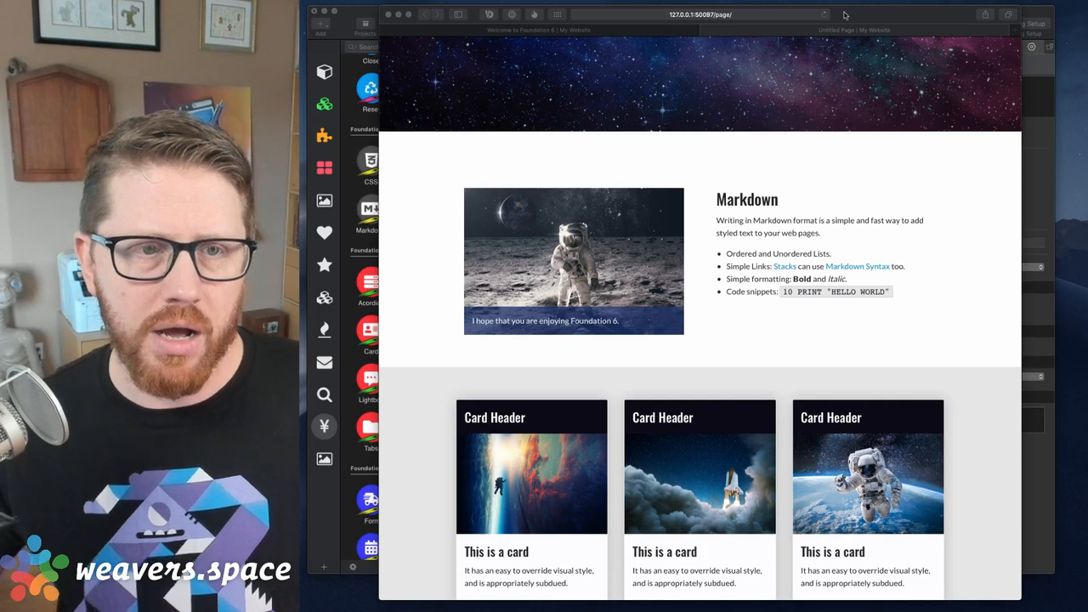
- Close the browser preview and select the Site Styles stack on the Untitled Page in RapidWeaver
{"action": "left_click", "coordinate": [448, 44]}
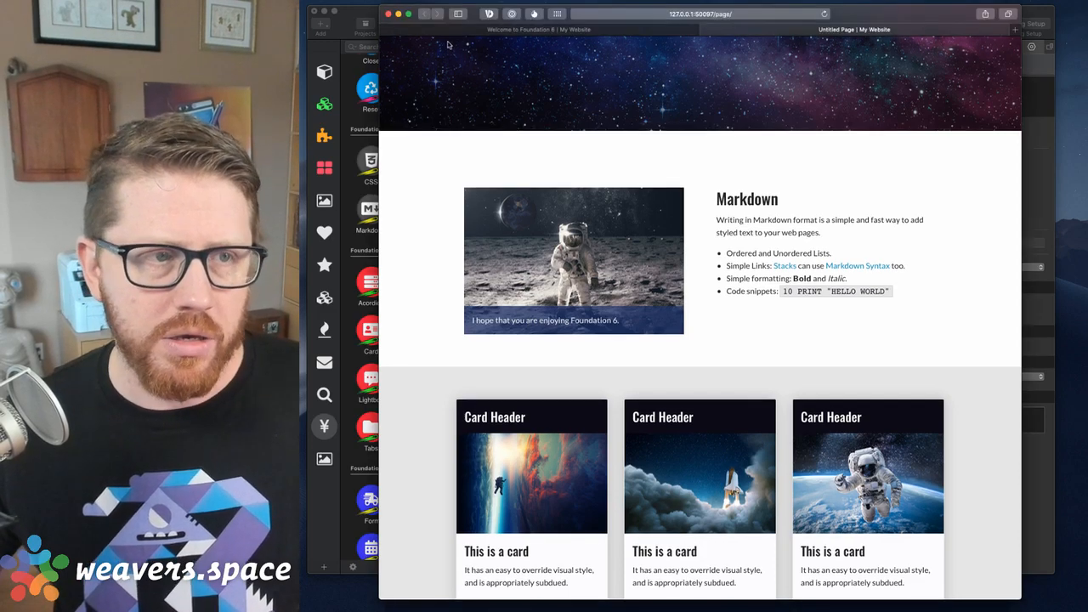
{"action": "left_click", "coordinate": [388, 13]}
{"action": "left_click", "coordinate": [759, 138]}
{"action": "scroll", "coordinate": [759, 138], "scroll_direction": "up", "scroll_amount": 10}
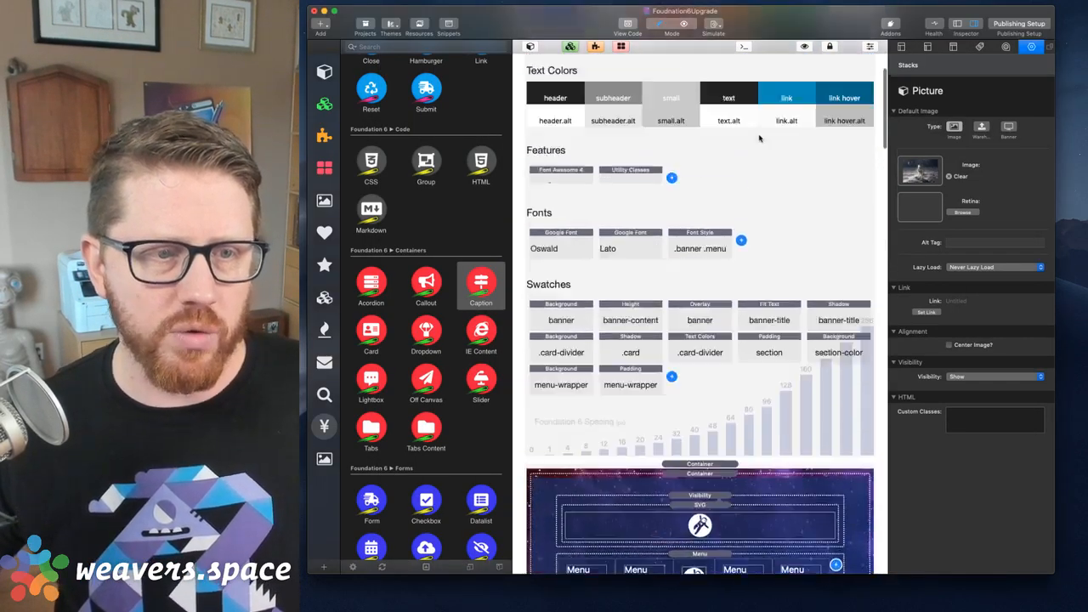
{"action": "scroll", "coordinate": [759, 138], "scroll_direction": "up", "scroll_amount": 3}
{"action": "left_click", "coordinate": [803, 309]}
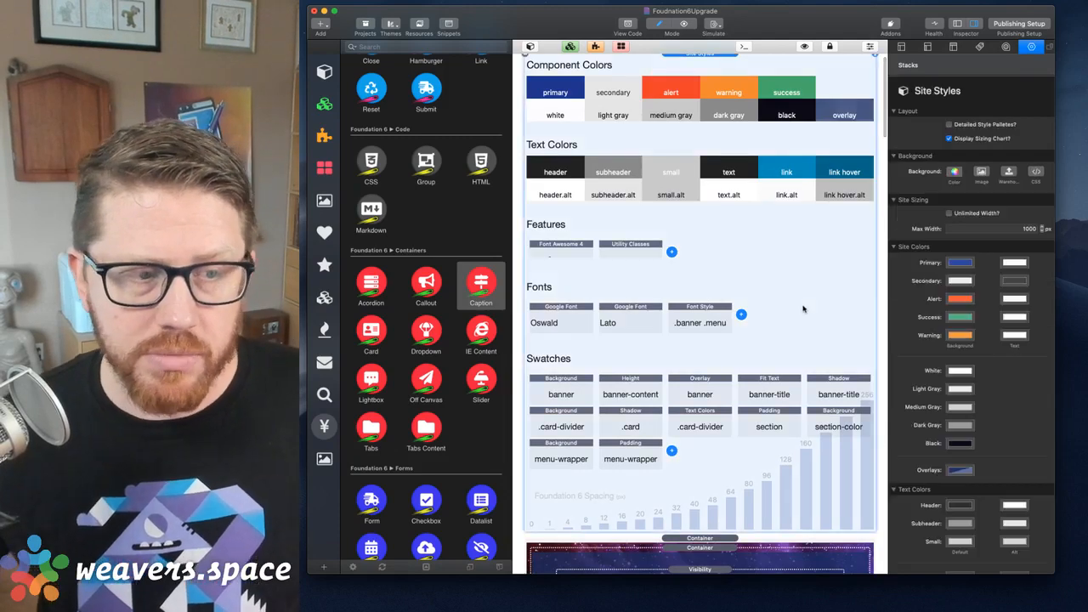
- Hide the stack library and examine the fonts, swatches and available swatch types in Site Styles
{"action": "left_click", "coordinate": [530, 48]}
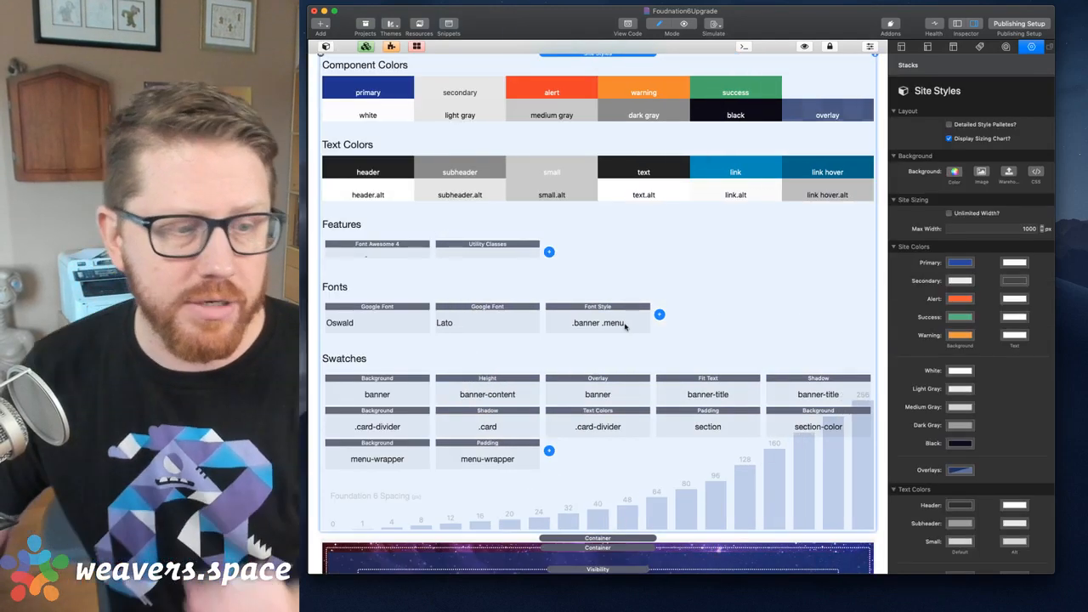
{"action": "scroll", "coordinate": [625, 326], "scroll_direction": "down", "scroll_amount": 5}
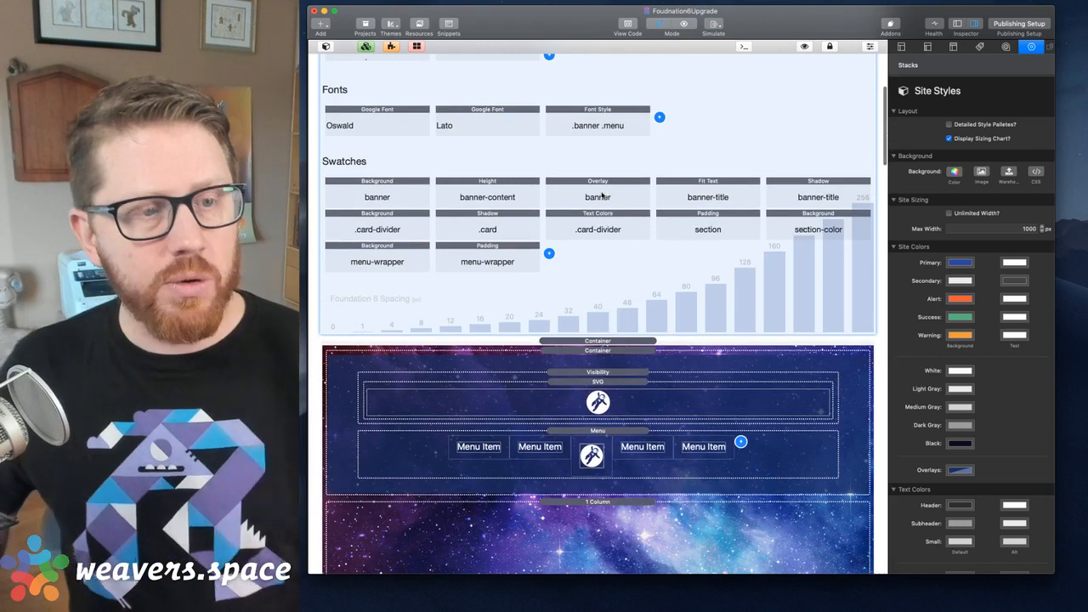
{"action": "left_click", "coordinate": [601, 196]}
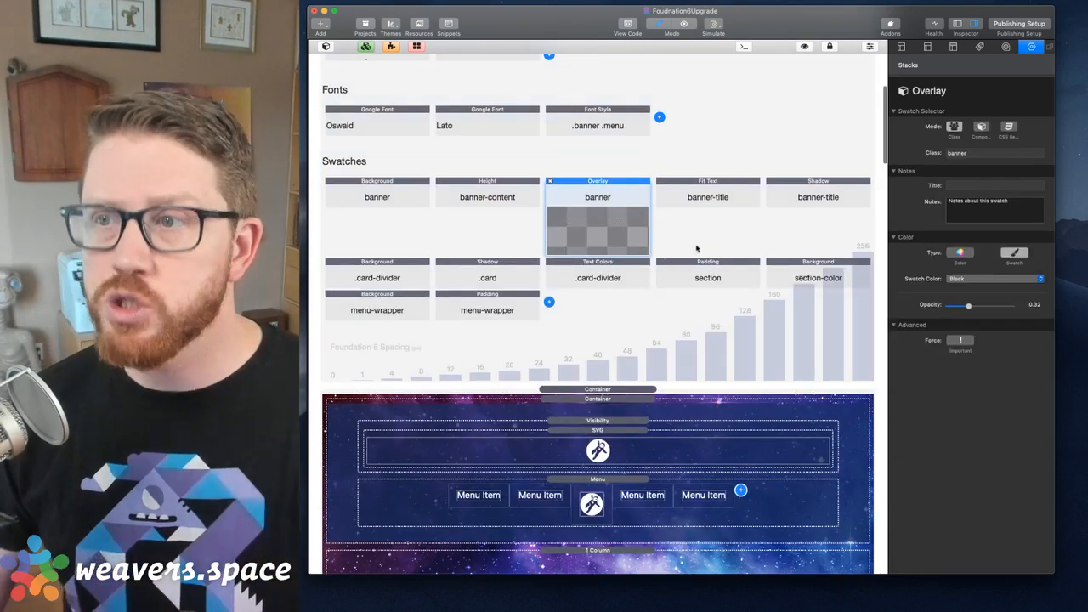
{"action": "left_click", "coordinate": [667, 339]}
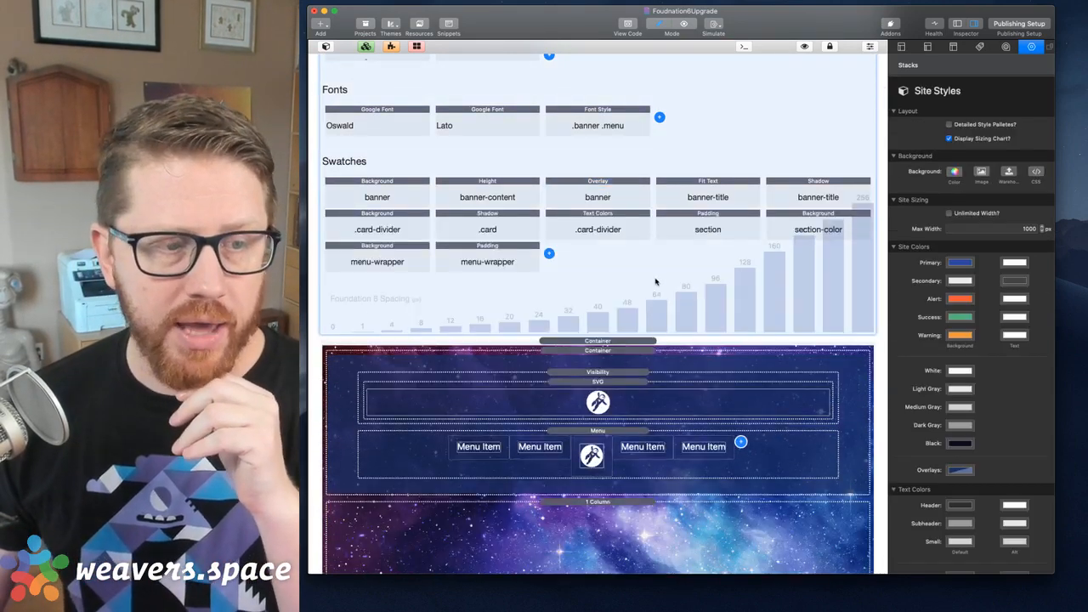
{"action": "scroll", "coordinate": [652, 270], "scroll_direction": "up", "scroll_amount": 4}
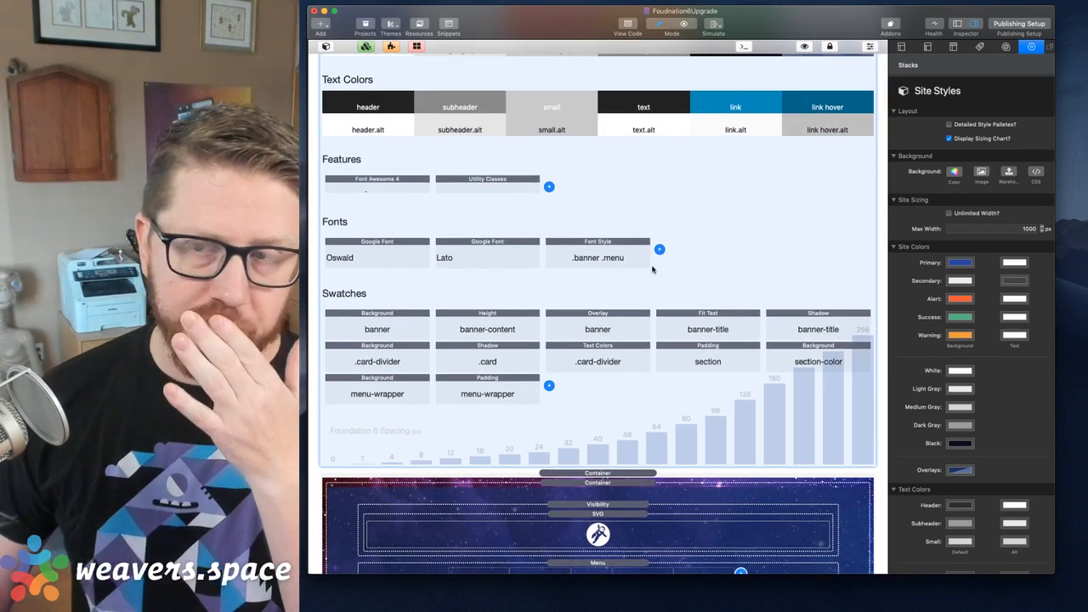
{"action": "scroll", "coordinate": [652, 270], "scroll_direction": "down", "scroll_amount": 3}
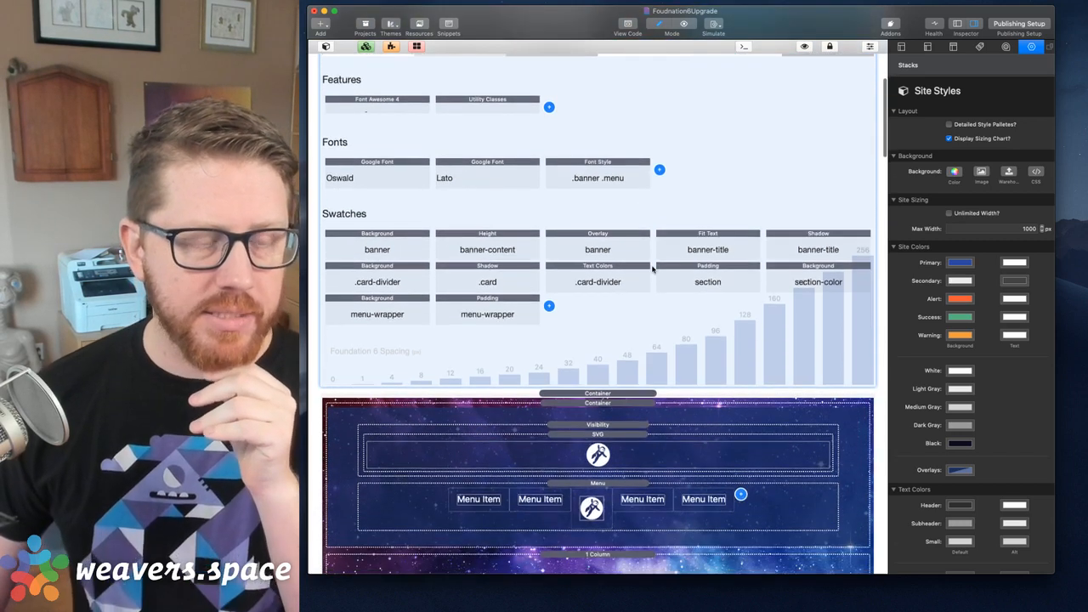
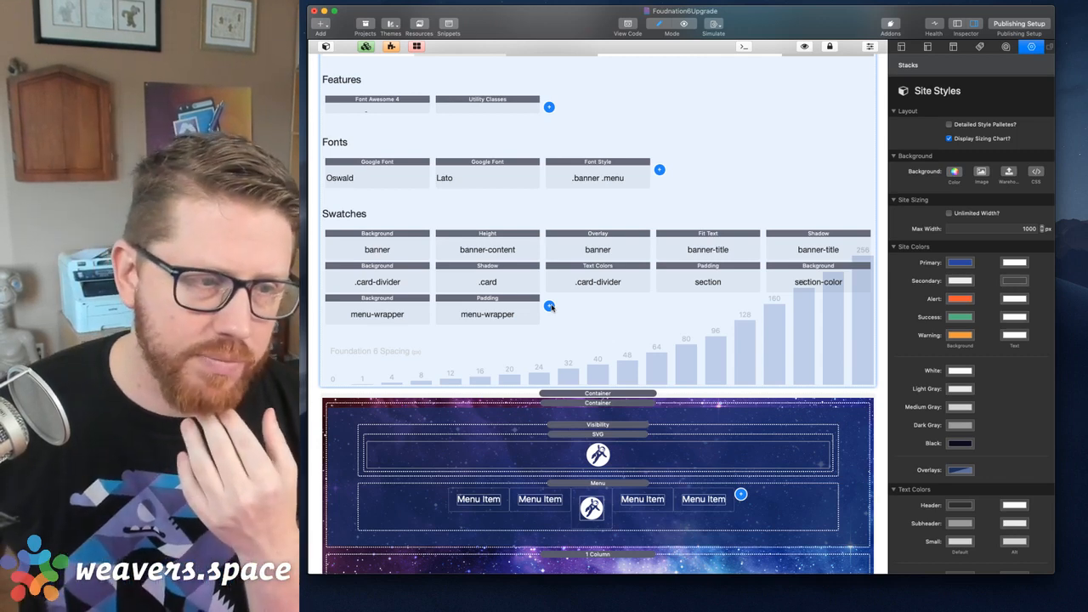
{"action": "left_click", "coordinate": [551, 306]}
{"action": "left_click", "coordinate": [775, 112]}
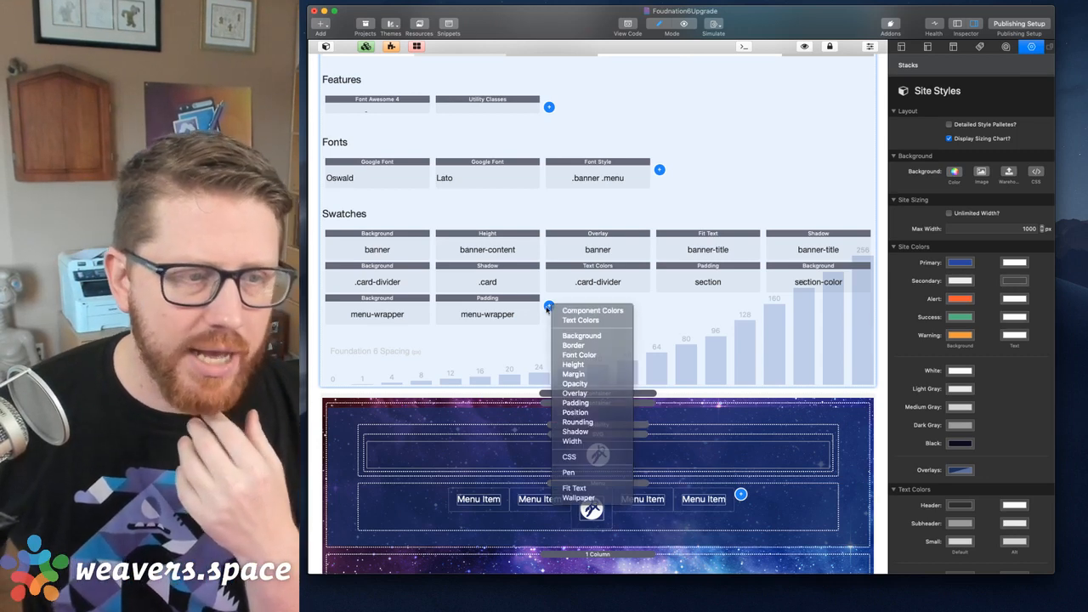
- Show the stack library again and add a Swatches stack between Site Styles and the banner Container
{"action": "left_click", "coordinate": [328, 46]}
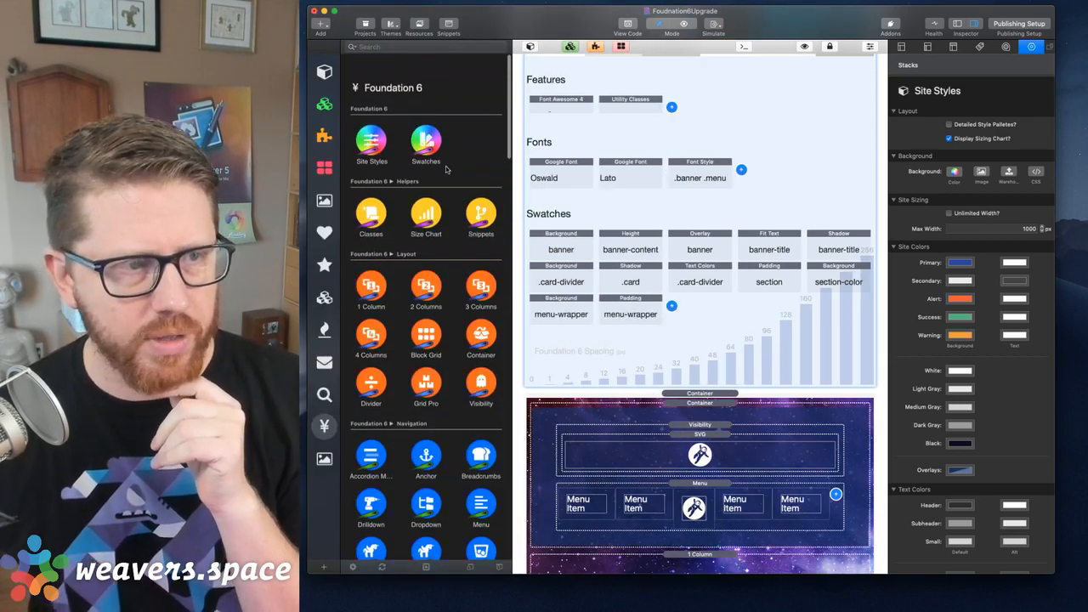
{"action": "scroll", "coordinate": [446, 169], "scroll_direction": "down", "scroll_amount": 2}
{"action": "left_click_drag", "start_coordinate": [428, 127], "coordinate": [727, 395]}
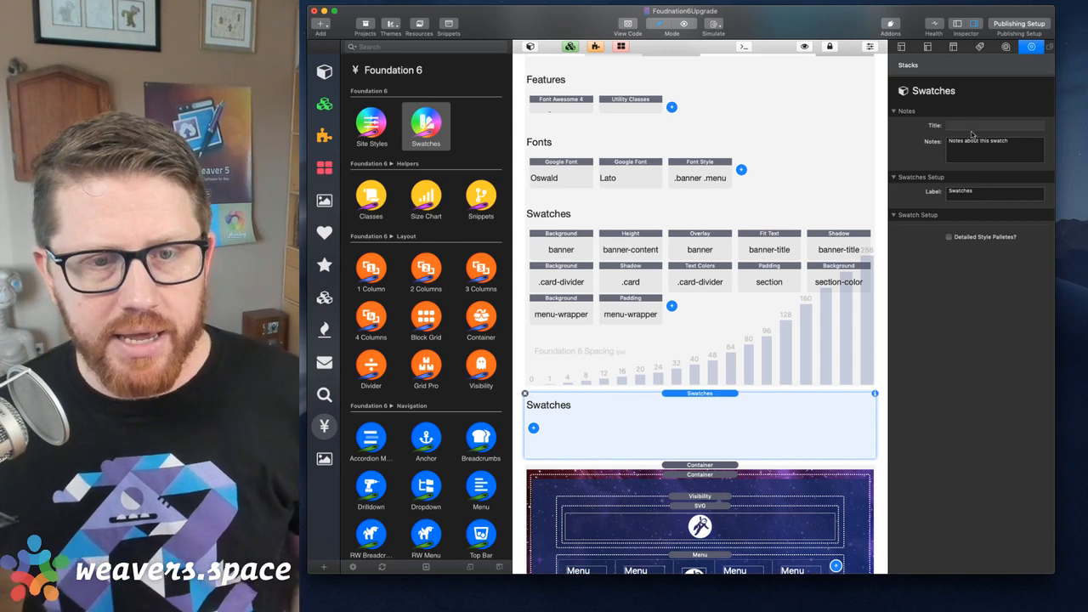
- Set both the label and the title of the new Swatches stack to Banner Swatches
{"action": "double_click", "coordinate": [1001, 200]}
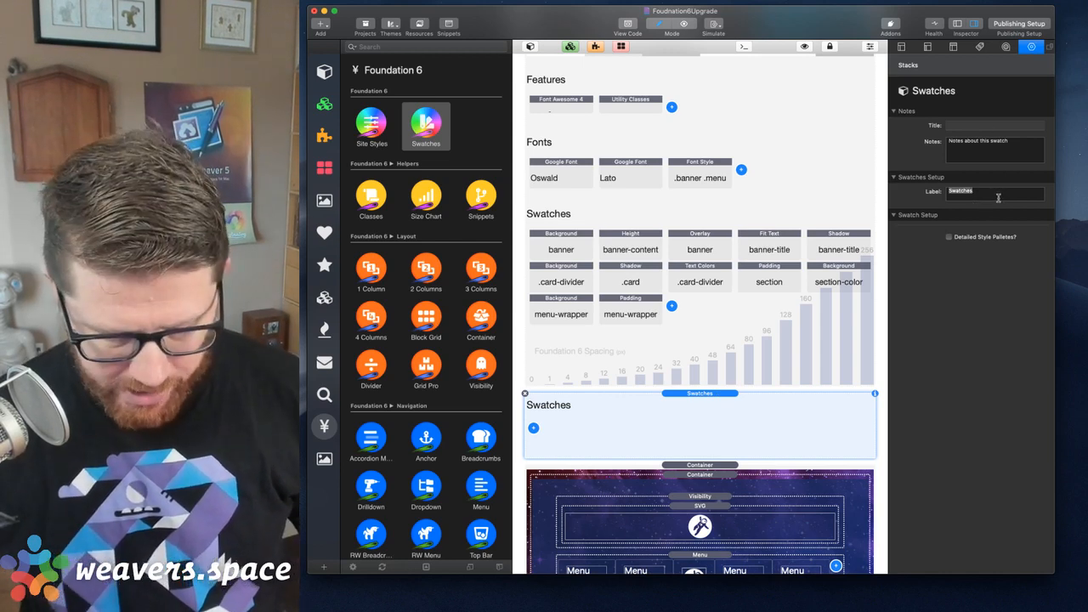
{"action": "left_click", "coordinate": [999, 198]}
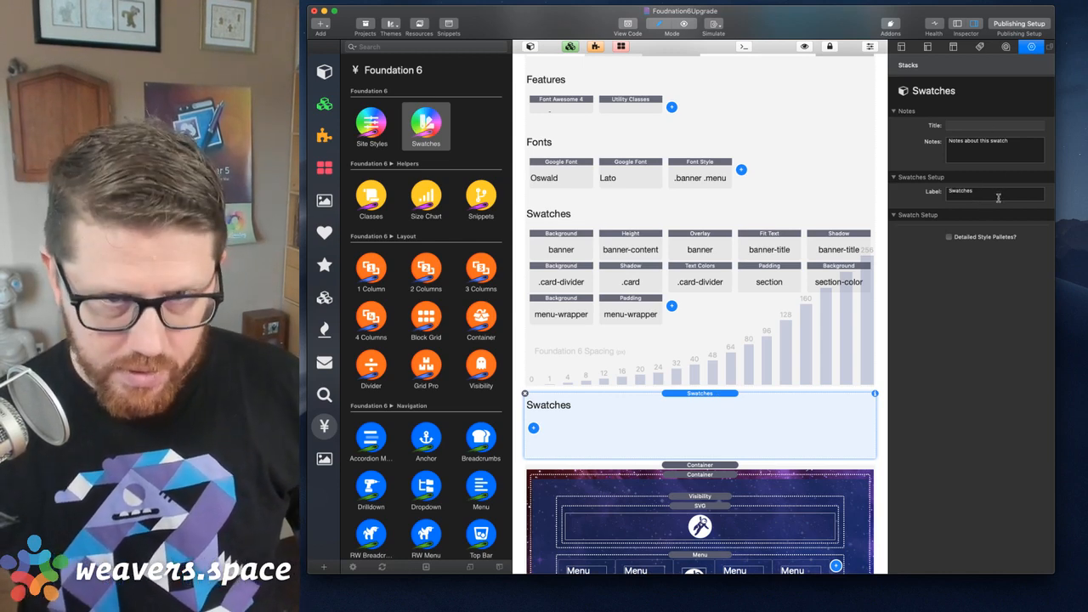
{"action": "type", "text": "Banner"}
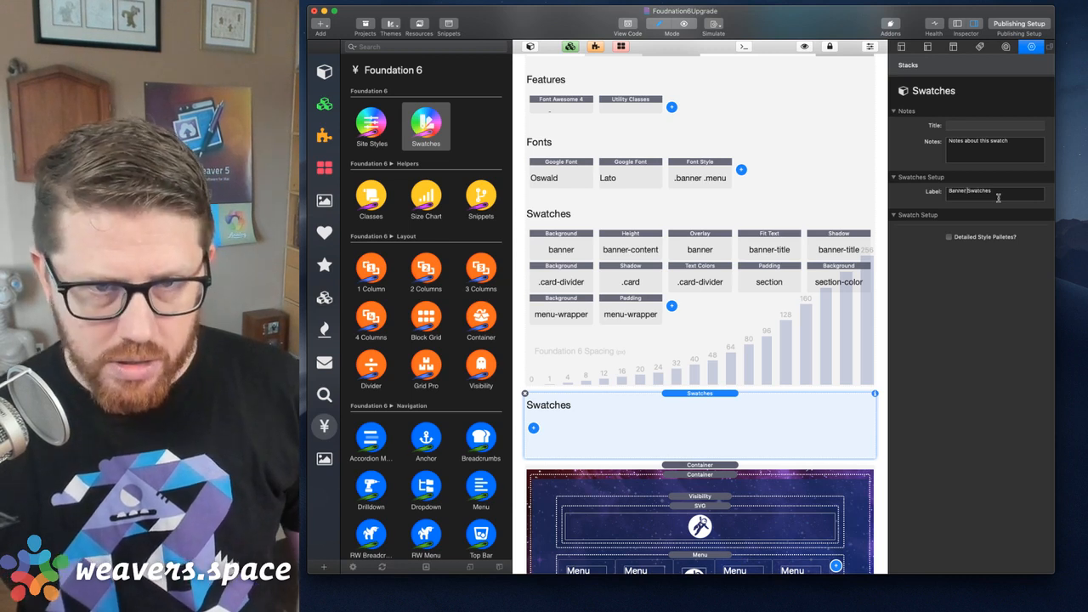
{"action": "key", "text": "super+a"}
{"action": "key", "text": "super+c"}
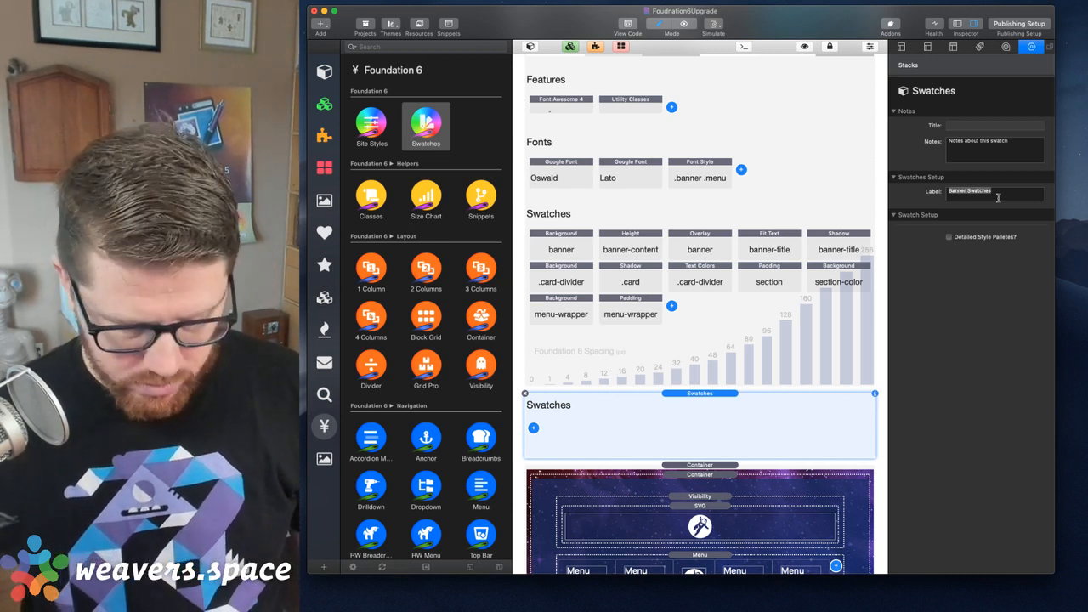
{"action": "left_click", "coordinate": [986, 128]}
{"action": "key", "text": "super+v"}
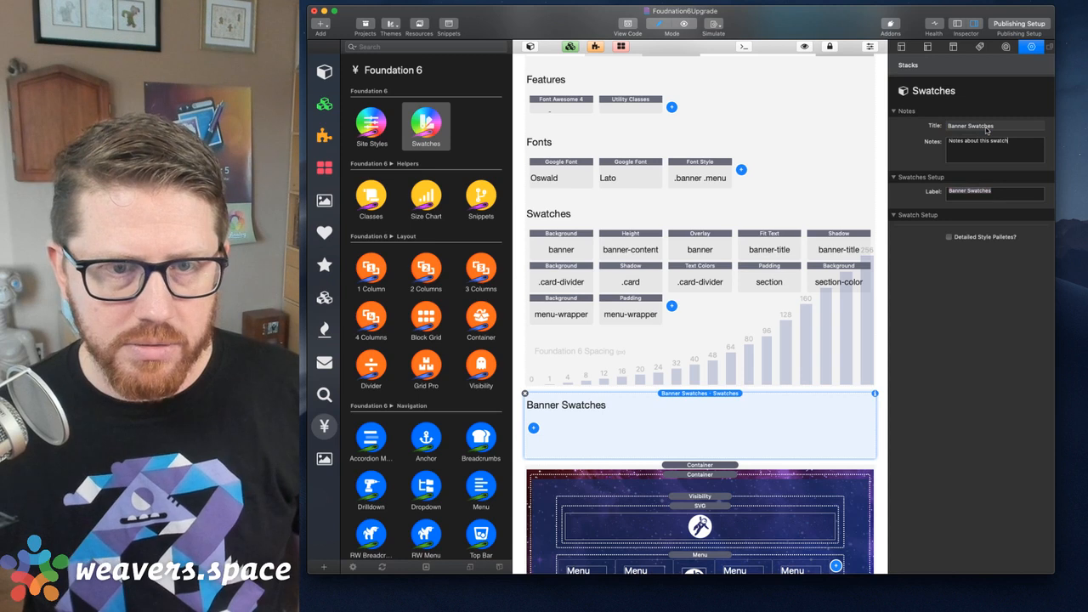
- Try to move the five banner swatches from Site Styles into the Banner Swatches stack together, and undo the move
{"action": "left_click", "coordinate": [558, 244]}
{"action": "left_click", "coordinate": [625, 233], "text": "shift"}
{"action": "left_click", "coordinate": [697, 233], "text": "shift"}
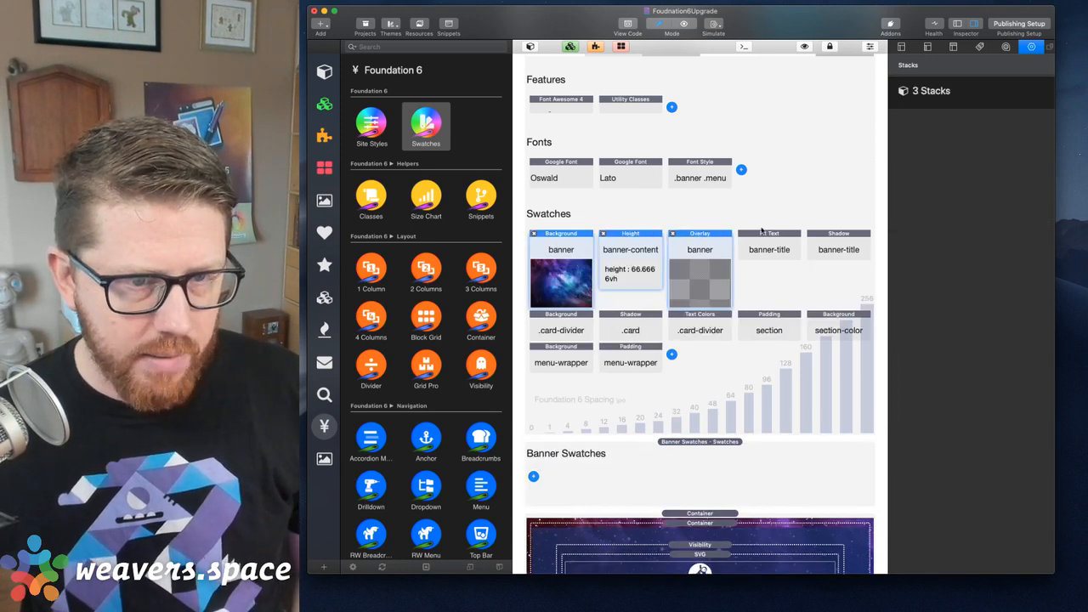
{"action": "left_click", "coordinate": [834, 237], "text": "shift"}
{"action": "left_click", "coordinate": [835, 239], "text": "super"}
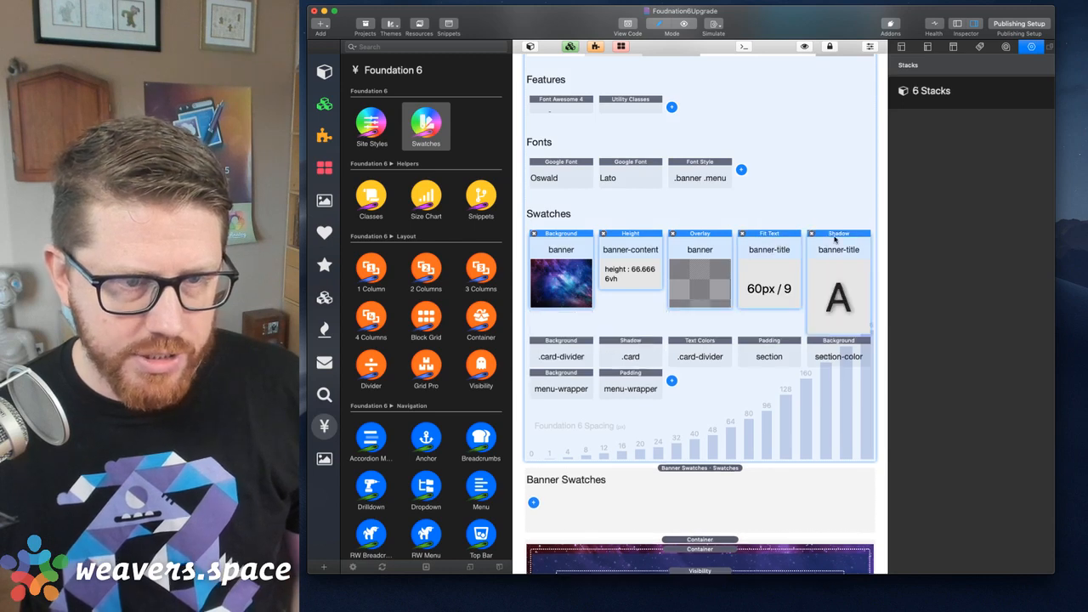
{"action": "left_click_drag", "start_coordinate": [835, 238], "coordinate": [560, 436]}
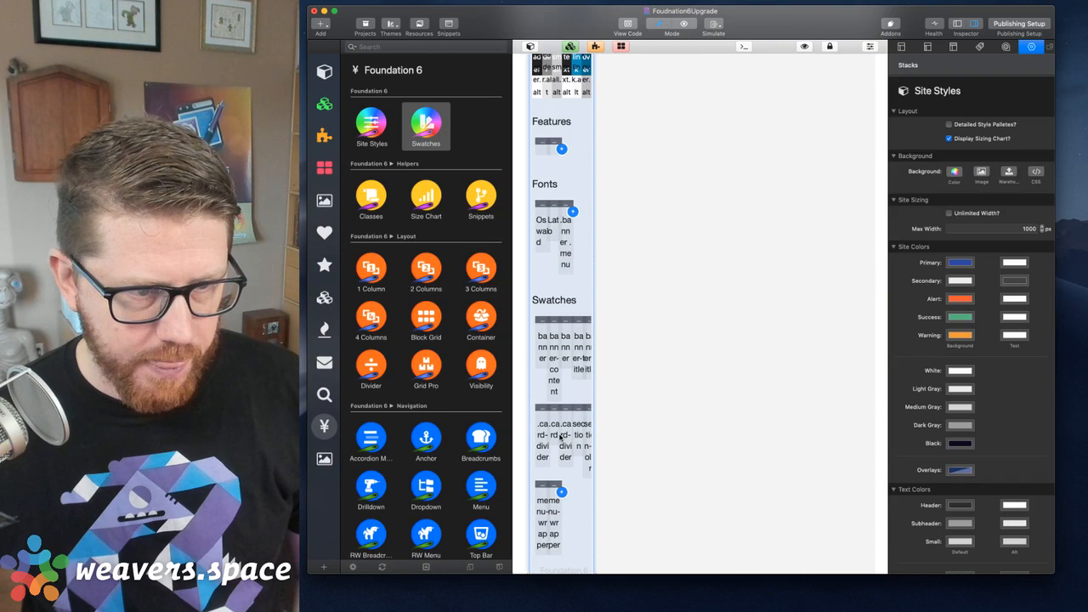
{"action": "scroll", "coordinate": [598, 283], "scroll_direction": "up", "scroll_amount": 5}
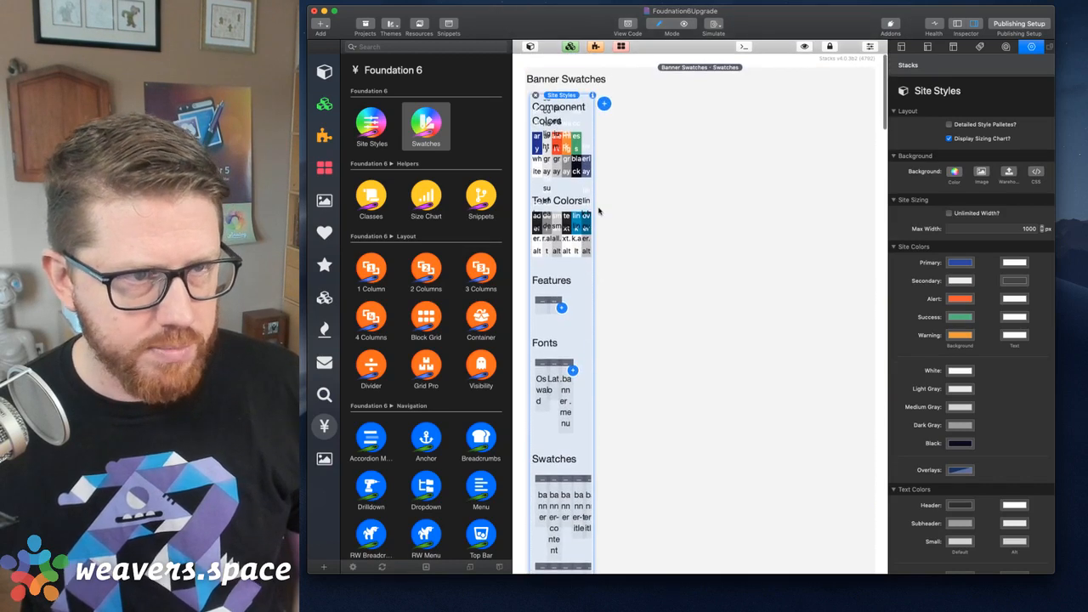
{"action": "scroll", "coordinate": [598, 210], "scroll_direction": "down", "scroll_amount": 1}
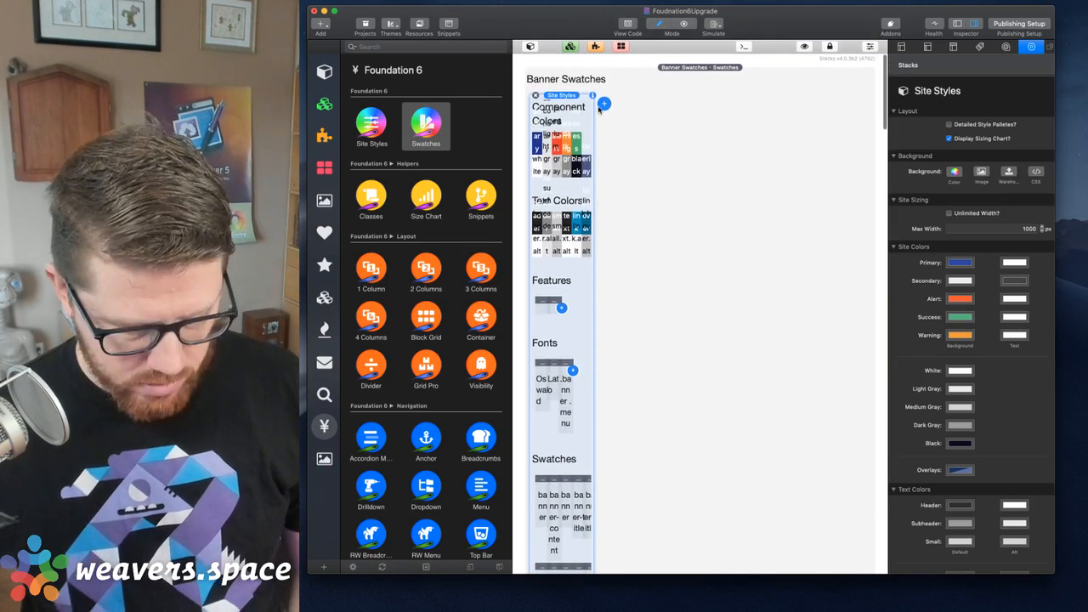
{"action": "left_click", "coordinate": [668, 93]}
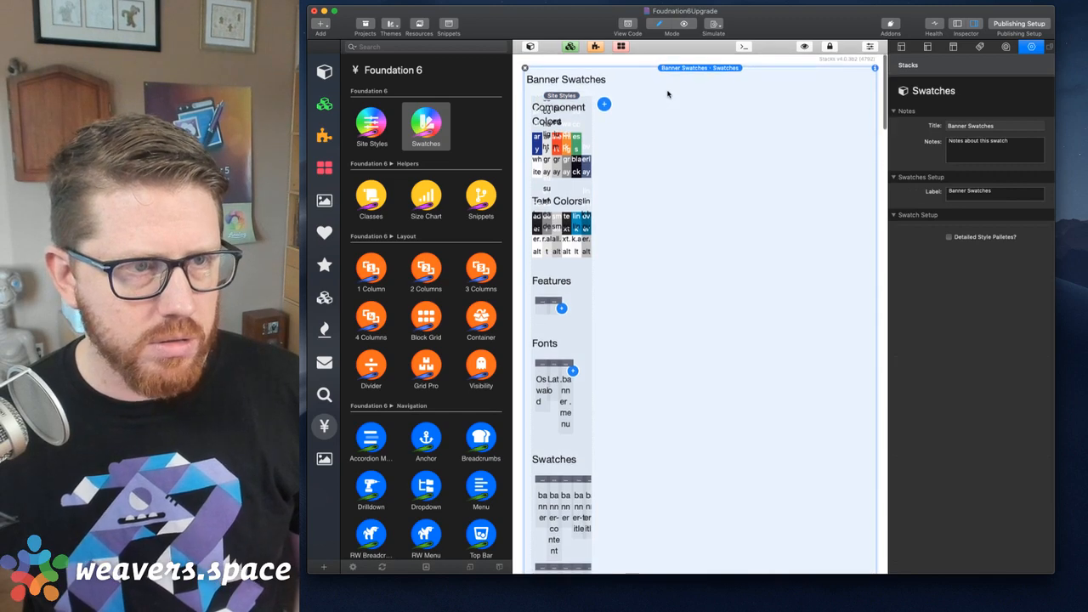
{"action": "scroll", "coordinate": [699, 283], "scroll_direction": "down", "scroll_amount": 4}
{"action": "scroll", "coordinate": [699, 283], "scroll_direction": "up", "scroll_amount": 4}
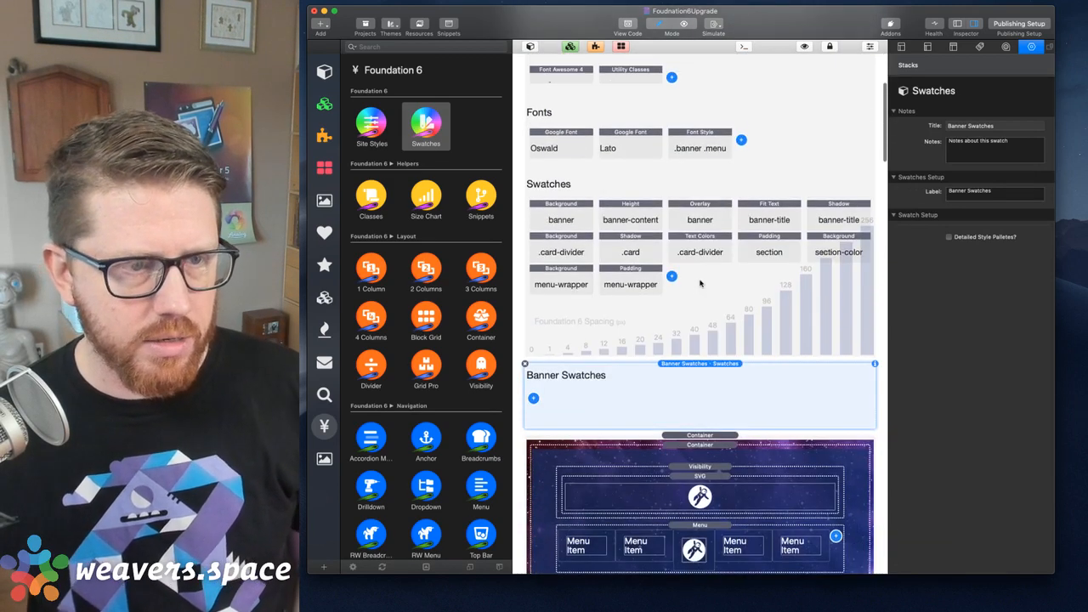
- Move the banner Background, banner-content Height, banner Overlay and banner-title Fit Text swatches from Site Styles into the Banner Swatches stack
{"action": "left_click", "coordinate": [561, 217]}
{"action": "mouse_move", "coordinate": [565, 406]}
{"action": "left_mouse_down"}
{"action": "mouse_move", "coordinate": [565, 502]}
{"action": "mouse_move", "coordinate": [597, 561]}
{"action": "mouse_move", "coordinate": [576, 404]}
{"action": "left_mouse_up"}
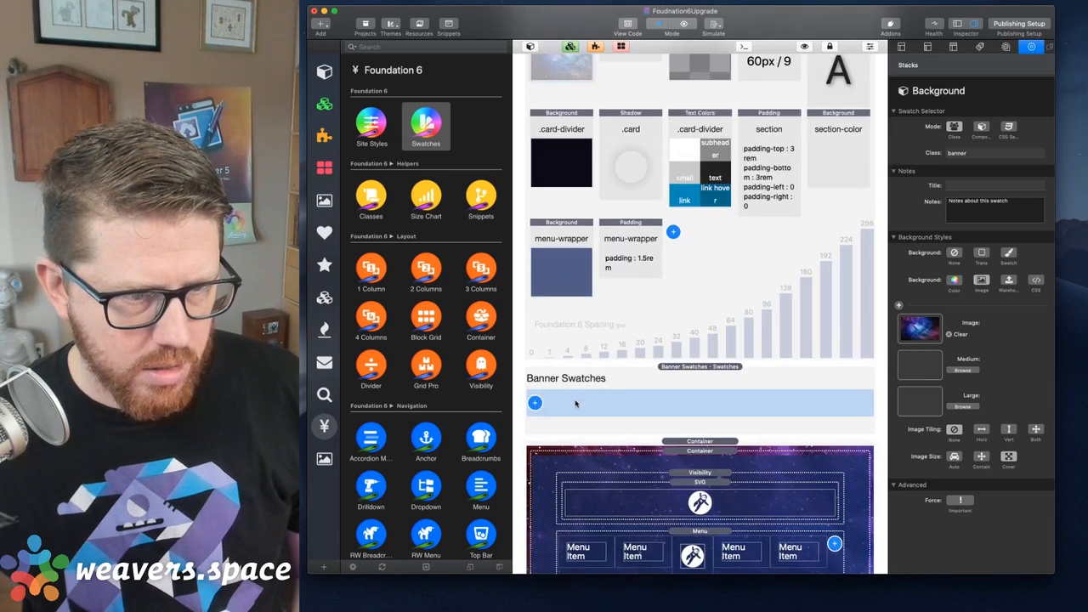
{"action": "scroll", "coordinate": [625, 200], "scroll_direction": "up", "scroll_amount": 5}
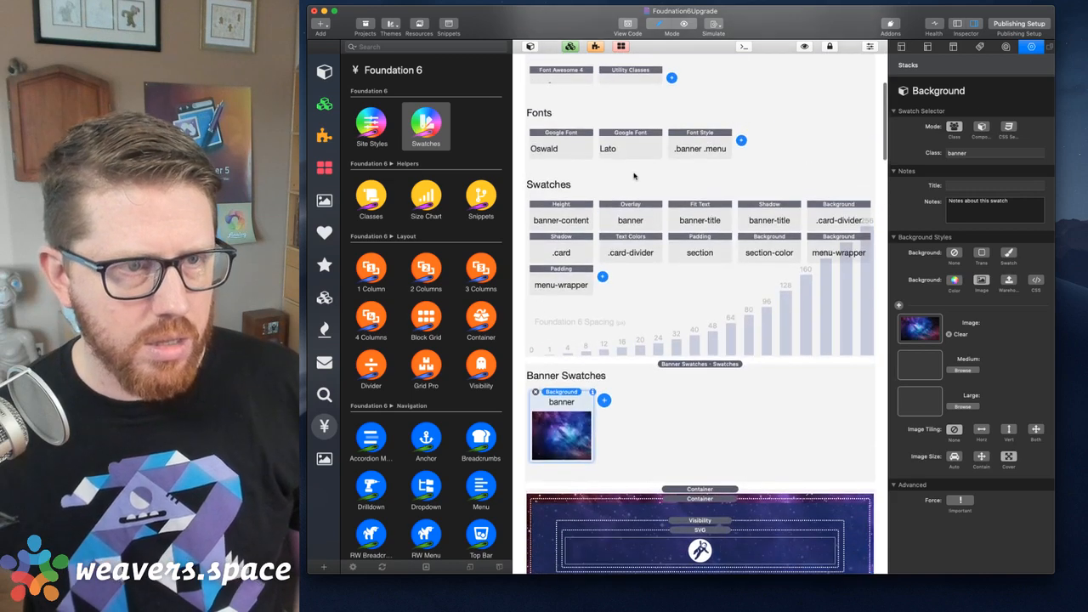
{"action": "left_click", "coordinate": [580, 217]}
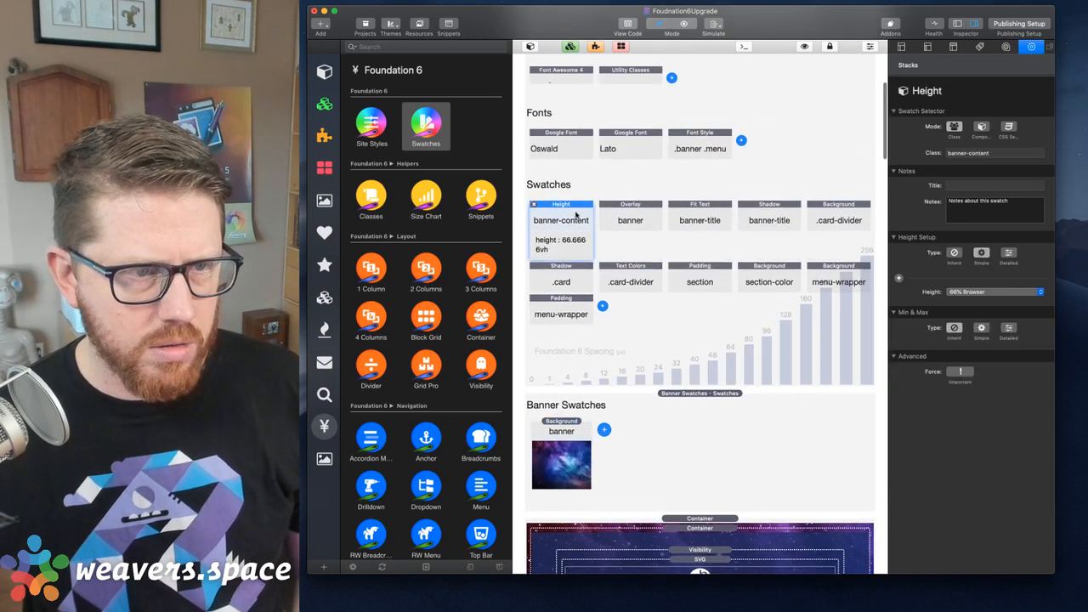
{"action": "left_click", "coordinate": [626, 212], "text": "shift"}
{"action": "left_click", "coordinate": [691, 207], "text": "shift"}
{"action": "left_click_drag", "start_coordinate": [694, 206], "coordinate": [612, 523]}
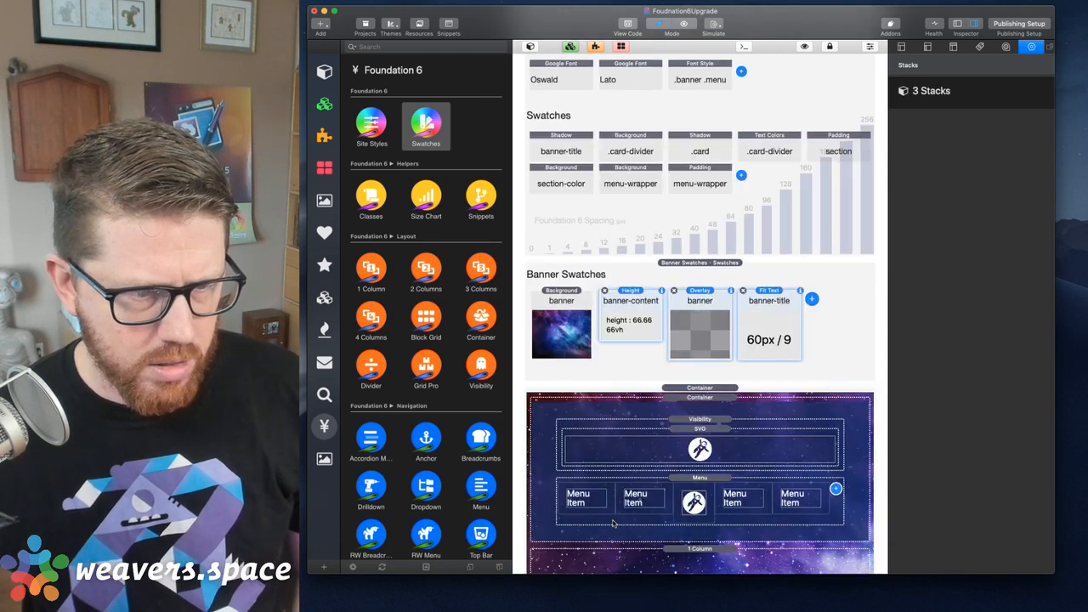
{"action": "scroll", "coordinate": [712, 291], "scroll_direction": "up", "scroll_amount": 5}
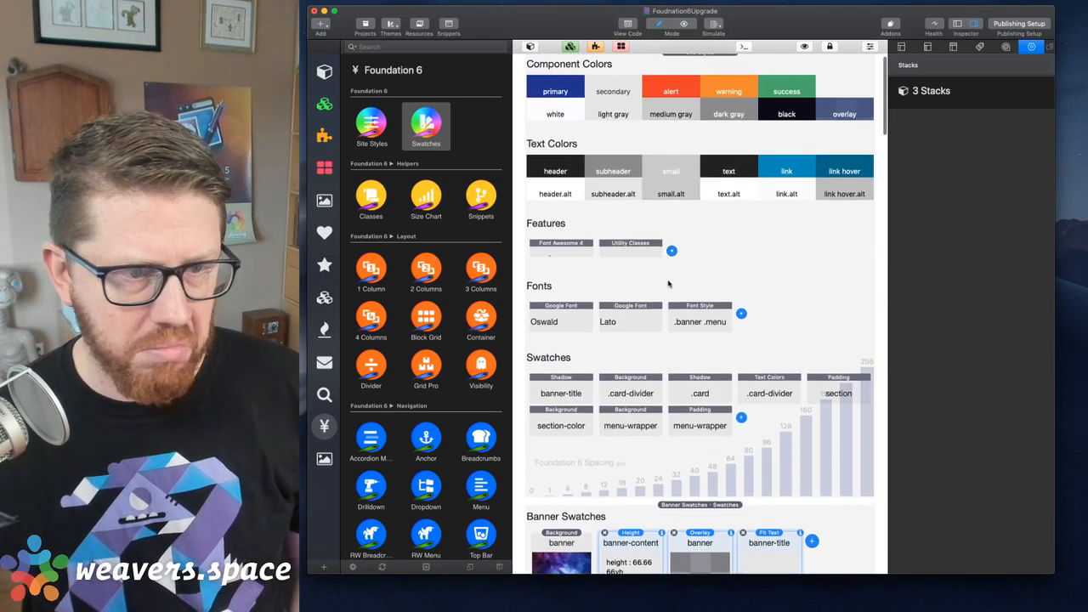
- Move the banner-title Shadow swatch from Site Styles into the Banner Swatches stack
{"action": "scroll", "coordinate": [662, 316], "scroll_direction": "down", "scroll_amount": 2}
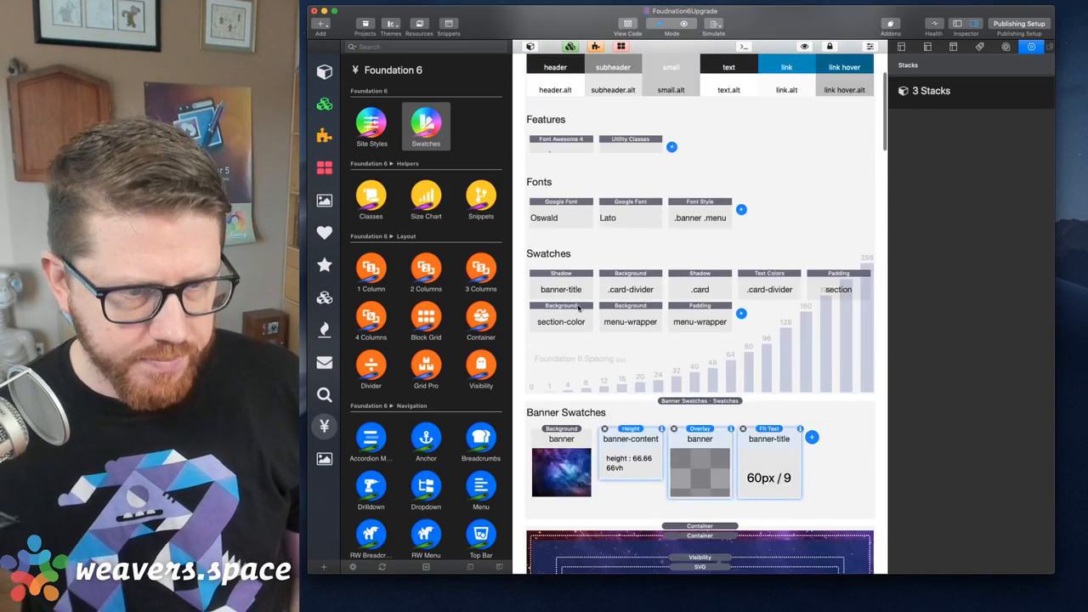
{"action": "left_click", "coordinate": [564, 281]}
{"action": "left_click_drag", "start_coordinate": [565, 281], "coordinate": [793, 548]}
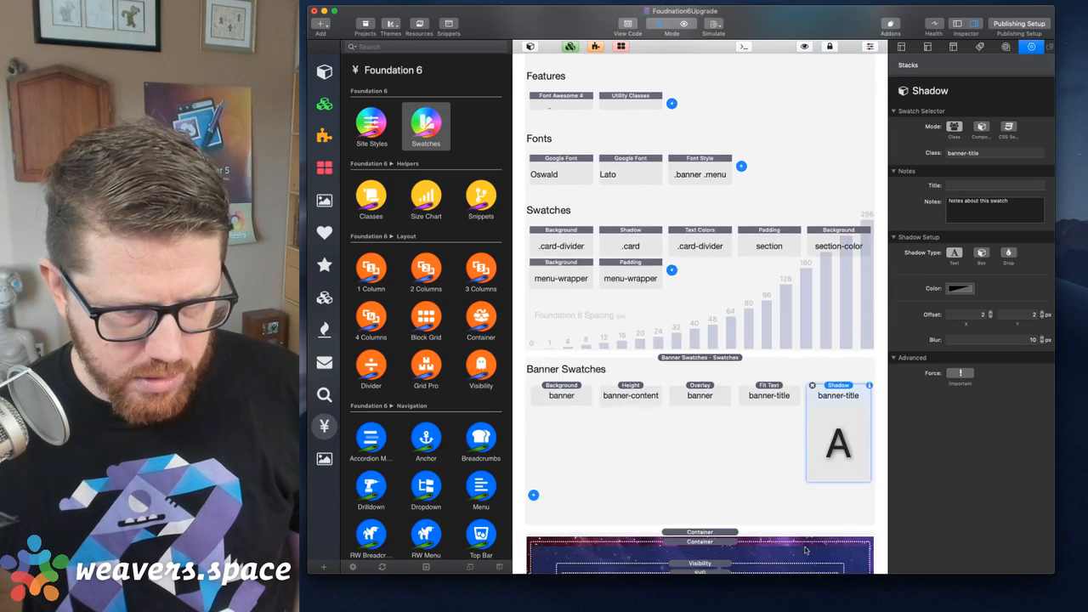
- Turn off detailed style palettes for the Banner Swatches stack, and briefly hide and show the stack's contents
{"action": "left_click", "coordinate": [694, 366]}
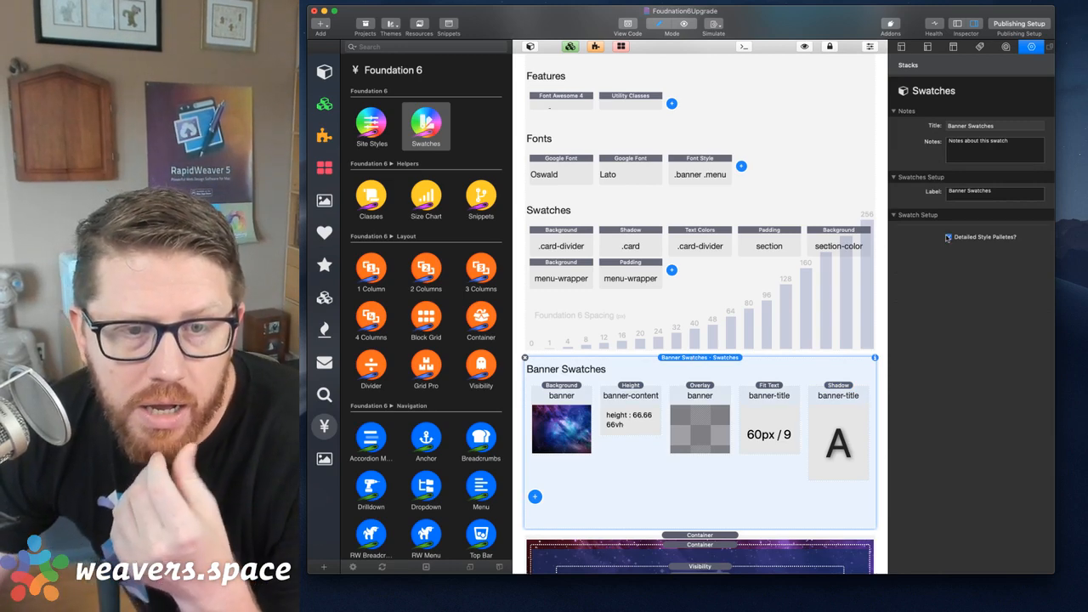
{"action": "left_click", "coordinate": [947, 237]}
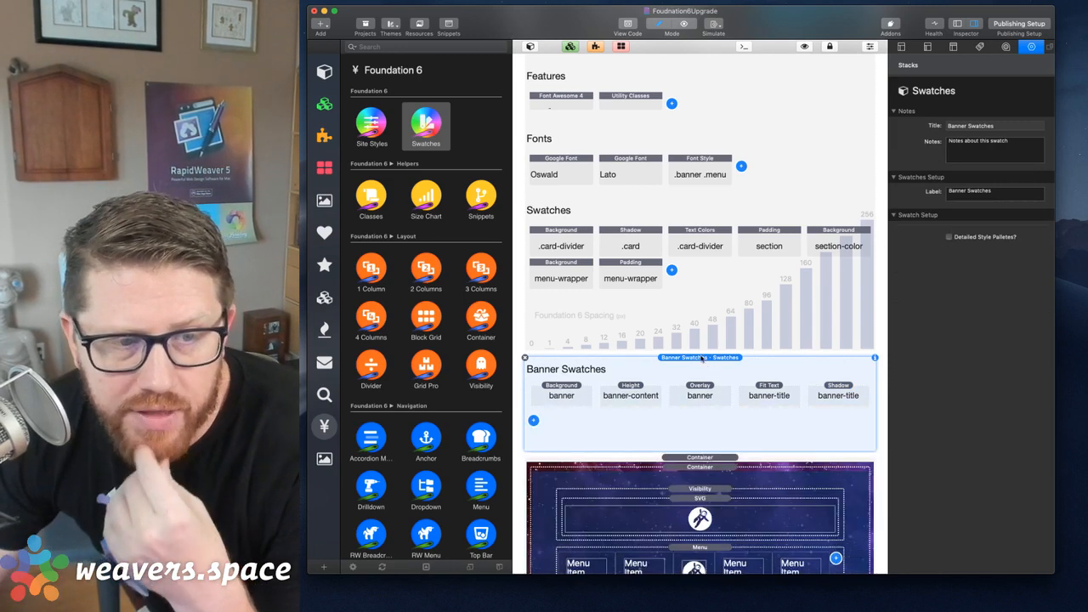
{"action": "left_click", "coordinate": [803, 46]}
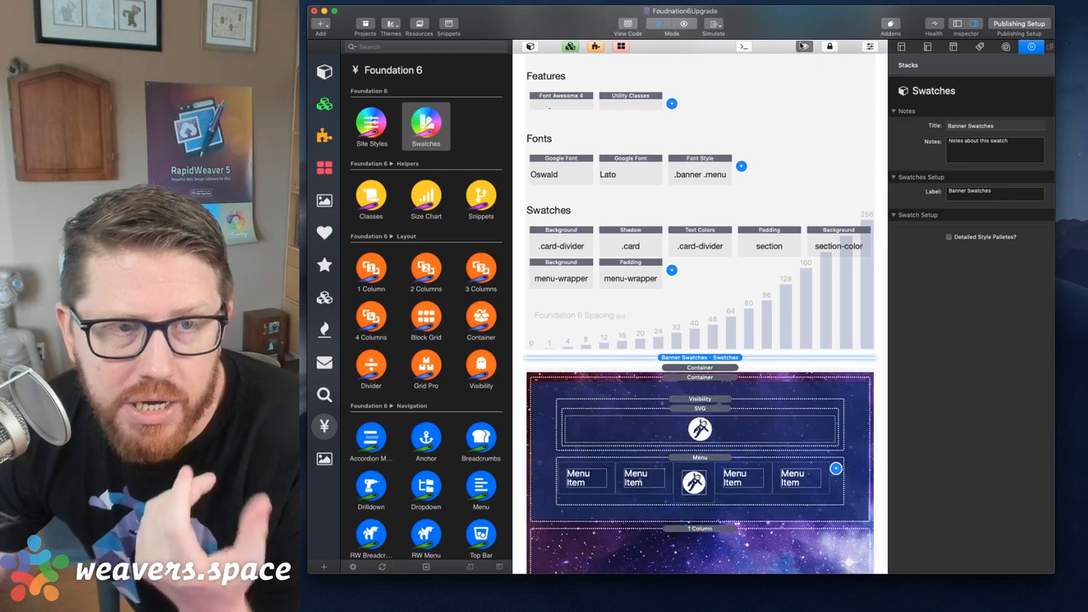
{"action": "left_click", "coordinate": [802, 45]}
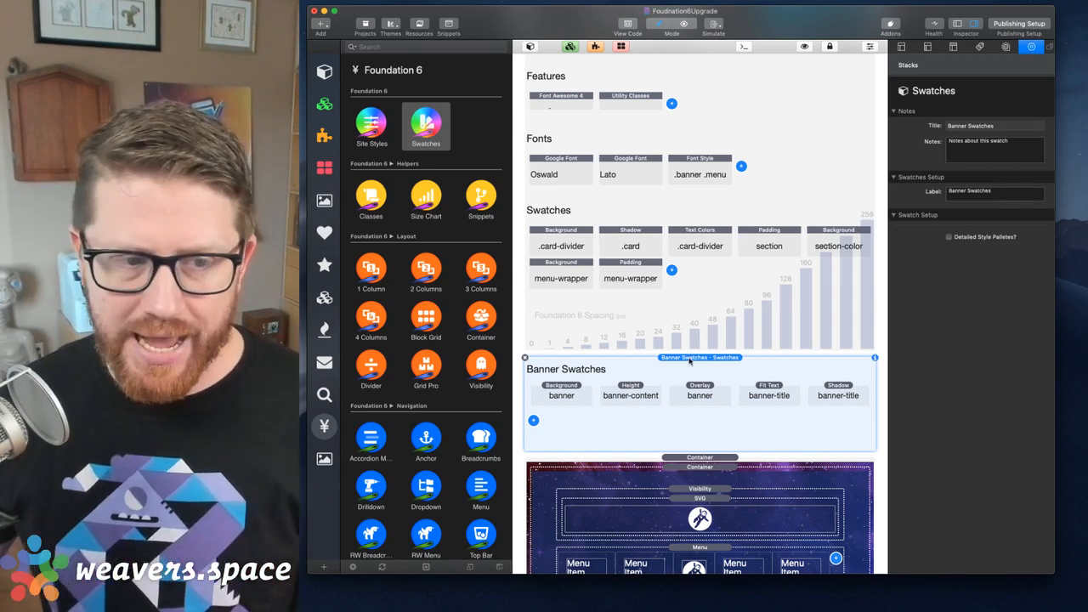
- Inspect the five swatches in the Banner Swatches stack and the swatch types that can be added to it
{"action": "left_click", "coordinate": [572, 396]}
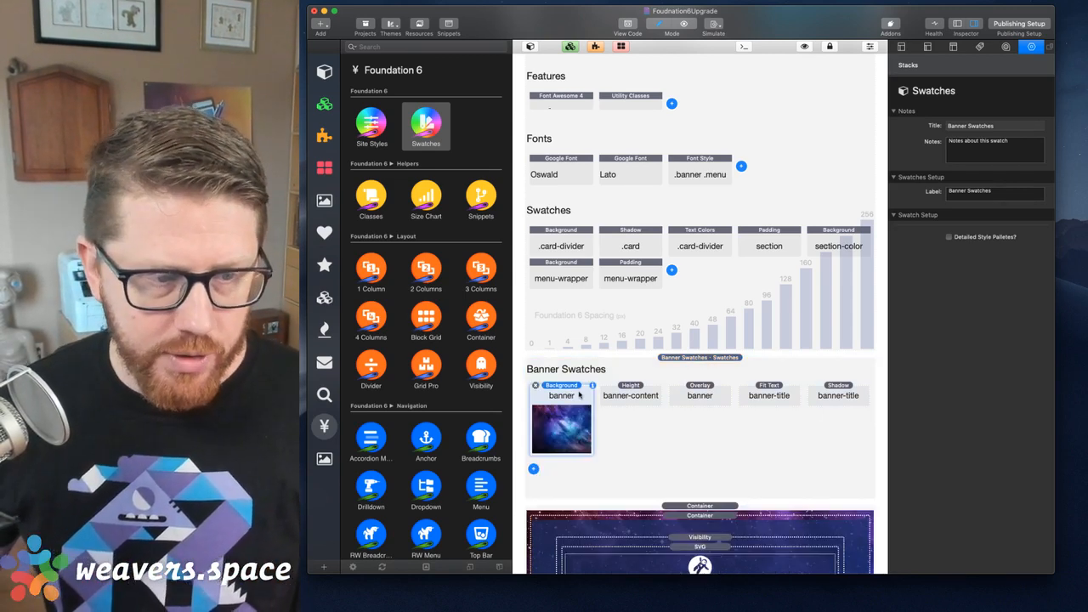
{"action": "left_click", "coordinate": [636, 389], "text": "shift"}
{"action": "left_click", "coordinate": [711, 389], "text": "shift"}
{"action": "left_click", "coordinate": [769, 392], "text": "shift"}
{"action": "left_click", "coordinate": [836, 391], "text": "shift"}
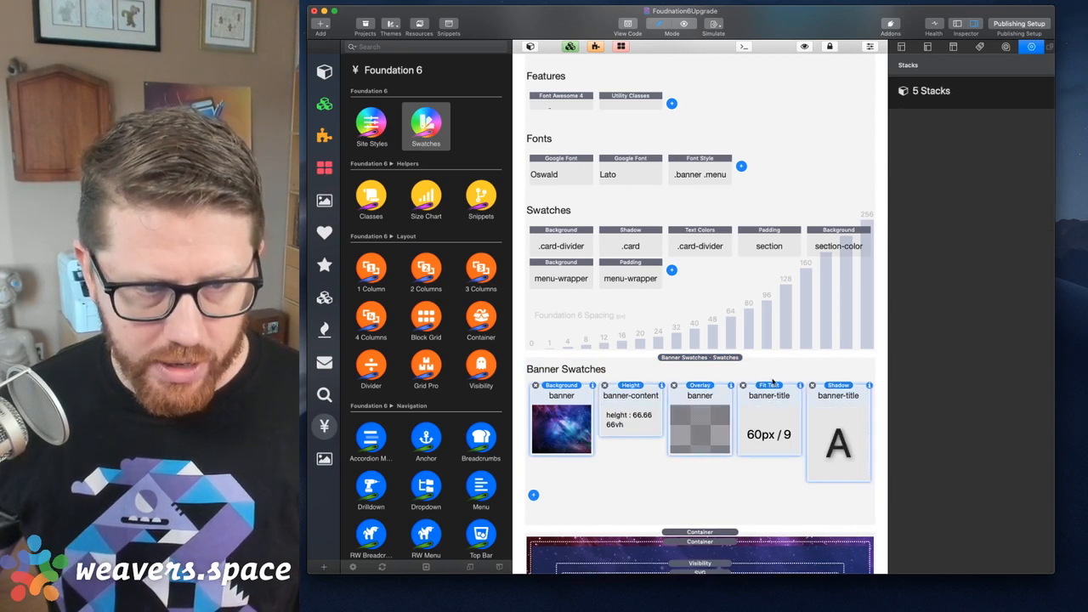
{"action": "left_click", "coordinate": [719, 368]}
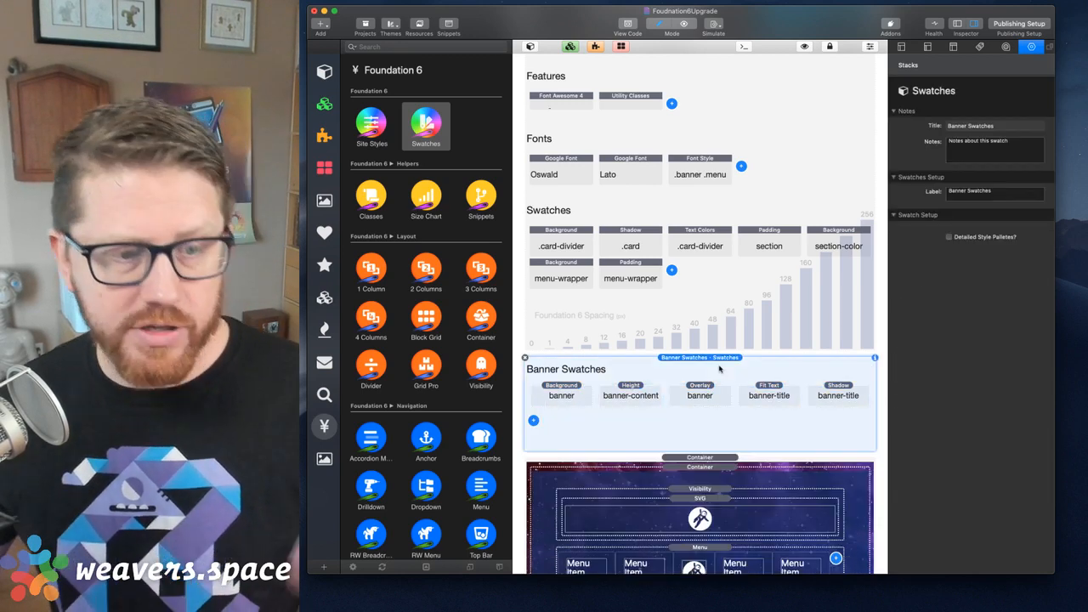
{"action": "left_click", "coordinate": [533, 420]}
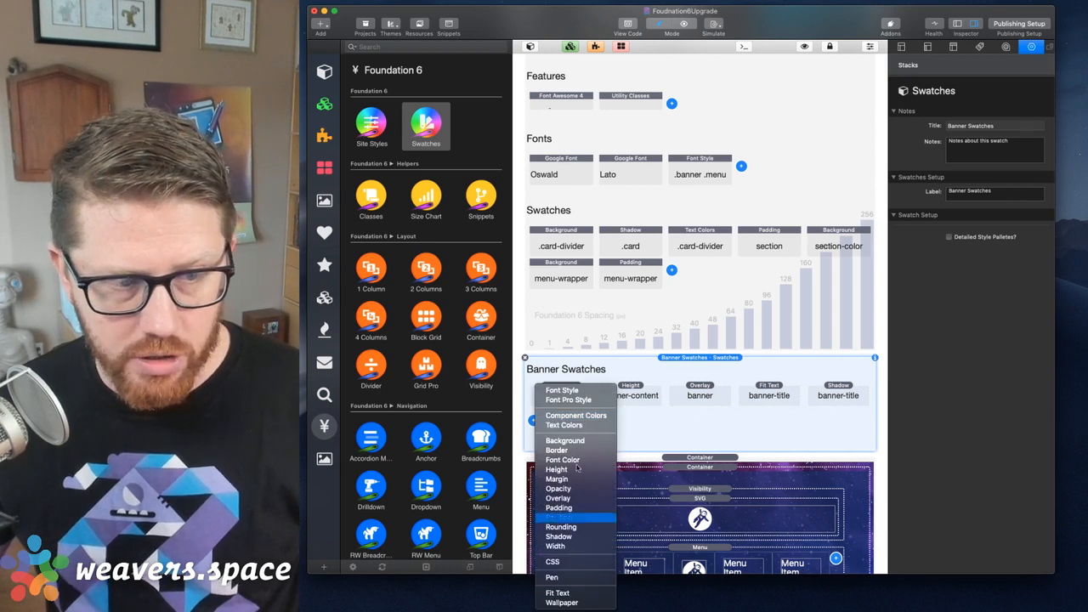
{"action": "left_click", "coordinate": [683, 415]}
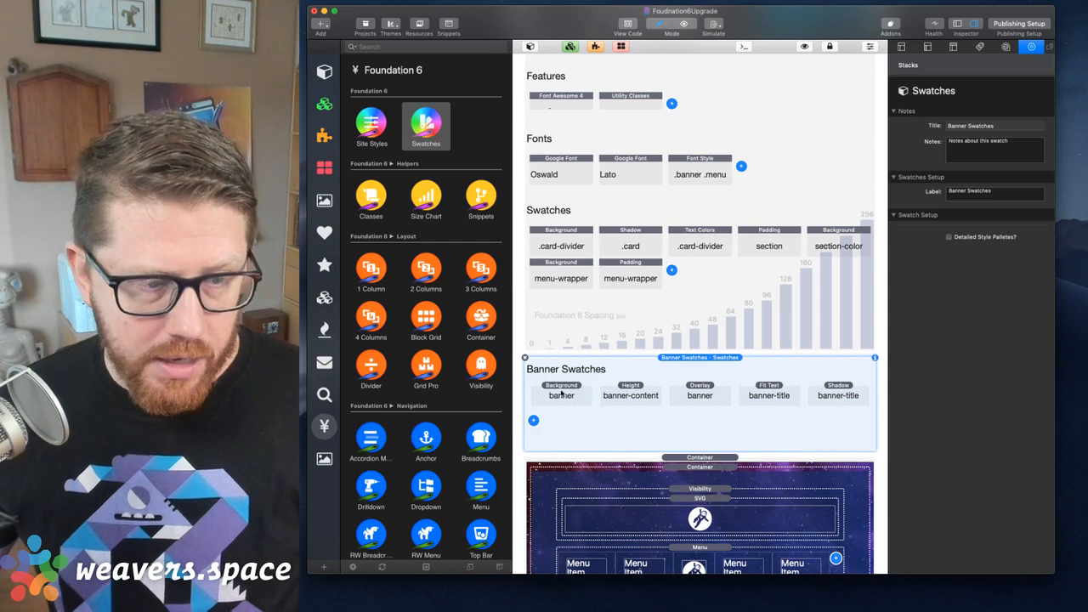
- Undo the moves of the five banner swatches out of Site Styles and delete the Banner Swatches stack
{"action": "left_click", "coordinate": [561, 394]}
{"action": "key", "text": "super+z"}
{"action": "key", "text": "super+z"}
{"action": "key", "text": "super+z"}
{"action": "key", "text": "super+z"}
{"action": "key", "text": "super+z"}
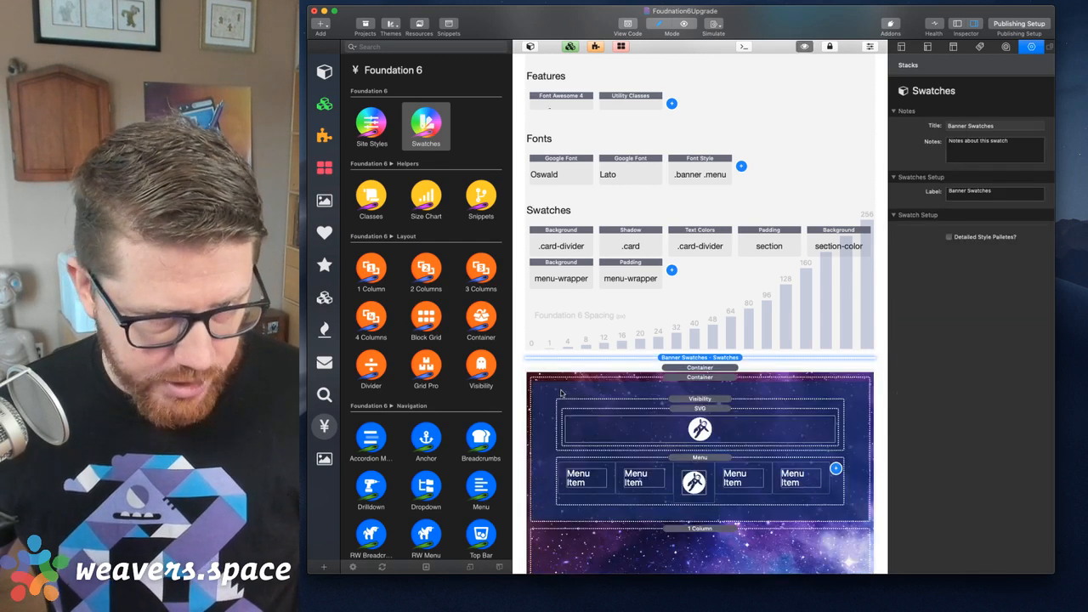
{"action": "key", "text": "super+z"}
{"action": "key", "text": "super+z"}
{"action": "key", "text": "super+z"}
{"action": "key", "text": "super+z"}
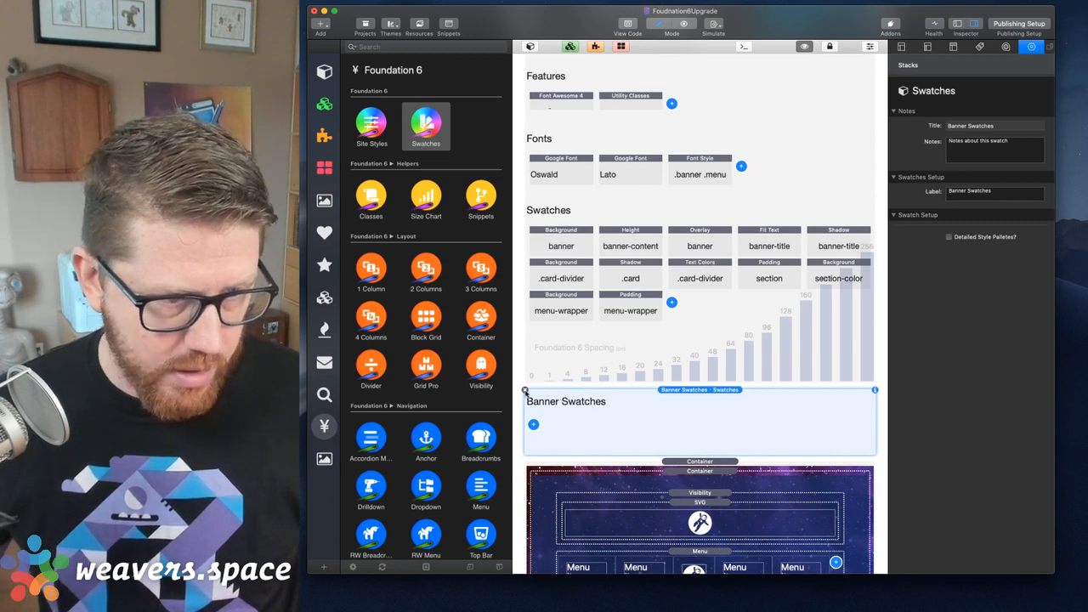
{"action": "left_click", "coordinate": [525, 390]}
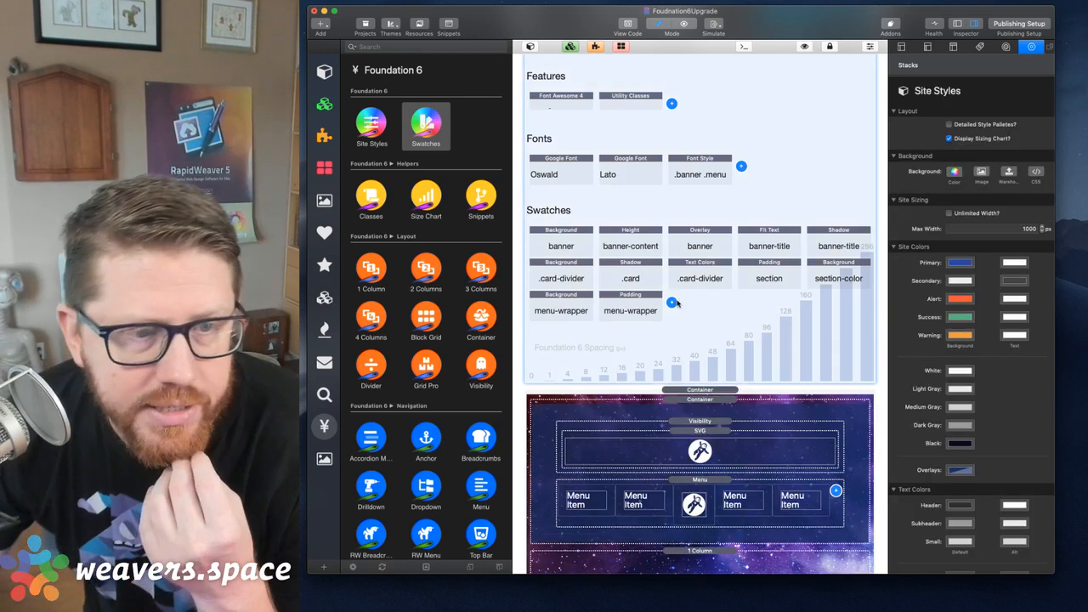
- Add a Pen to the Site Styles swatches and move the five banner and banner-title swatches into it together
{"action": "left_click", "coordinate": [672, 301]}
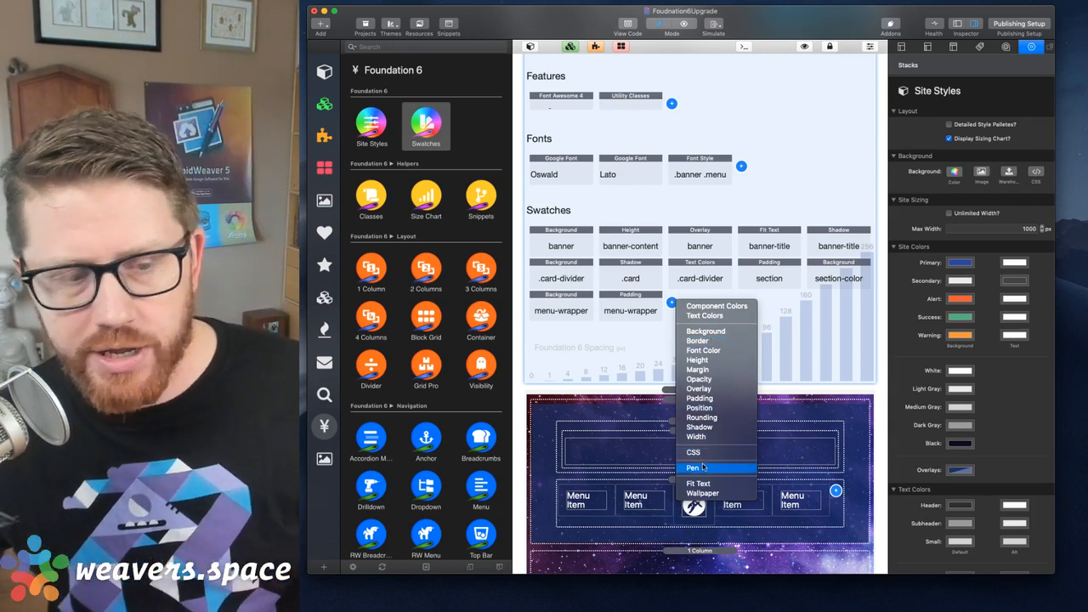
{"action": "left_click", "coordinate": [703, 466]}
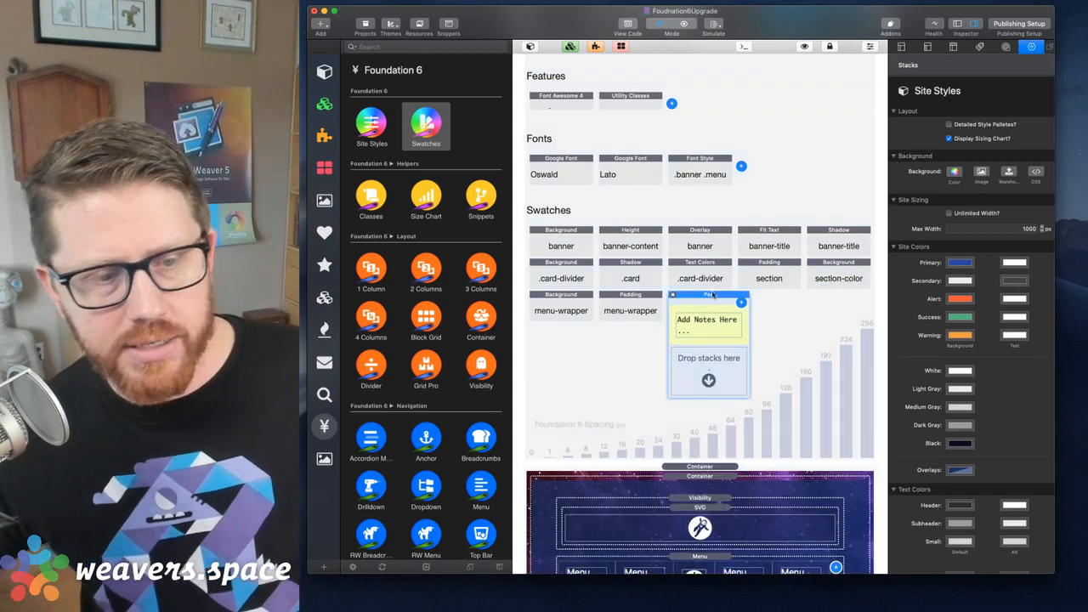
{"action": "left_click", "coordinate": [586, 248]}
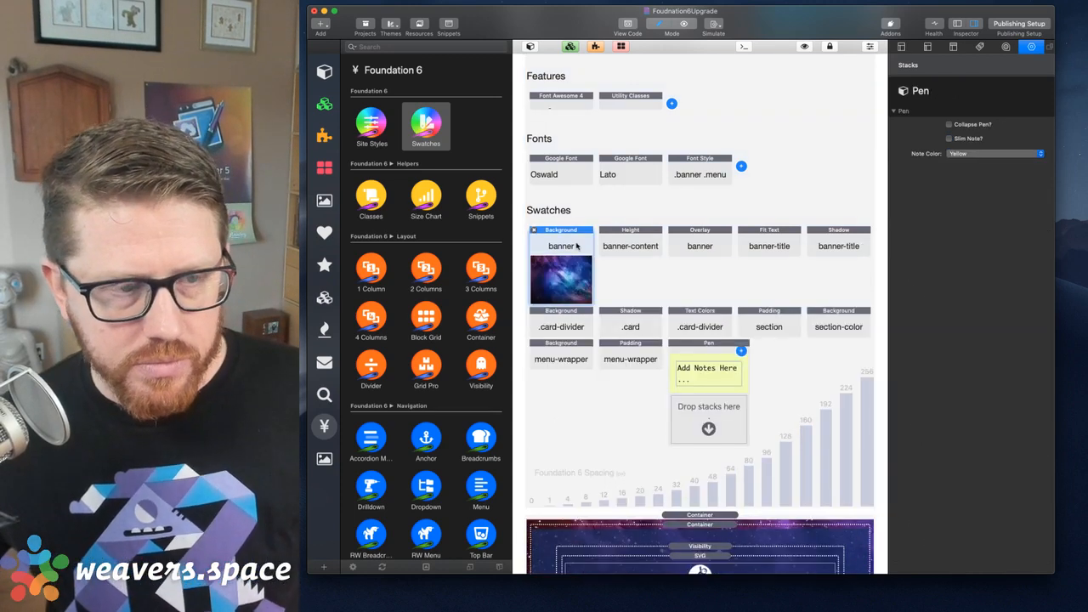
{"action": "left_click", "coordinate": [615, 242], "text": "shift"}
{"action": "left_click", "coordinate": [731, 233], "text": "shift"}
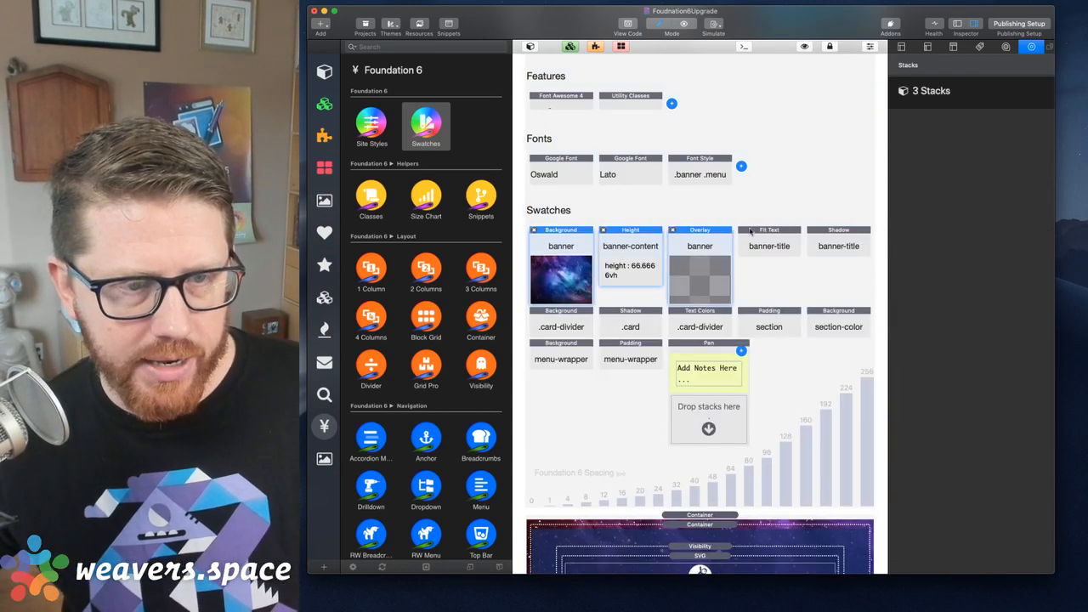
{"action": "left_click", "coordinate": [757, 233], "text": "shift"}
{"action": "left_click", "coordinate": [833, 238], "text": "shift"}
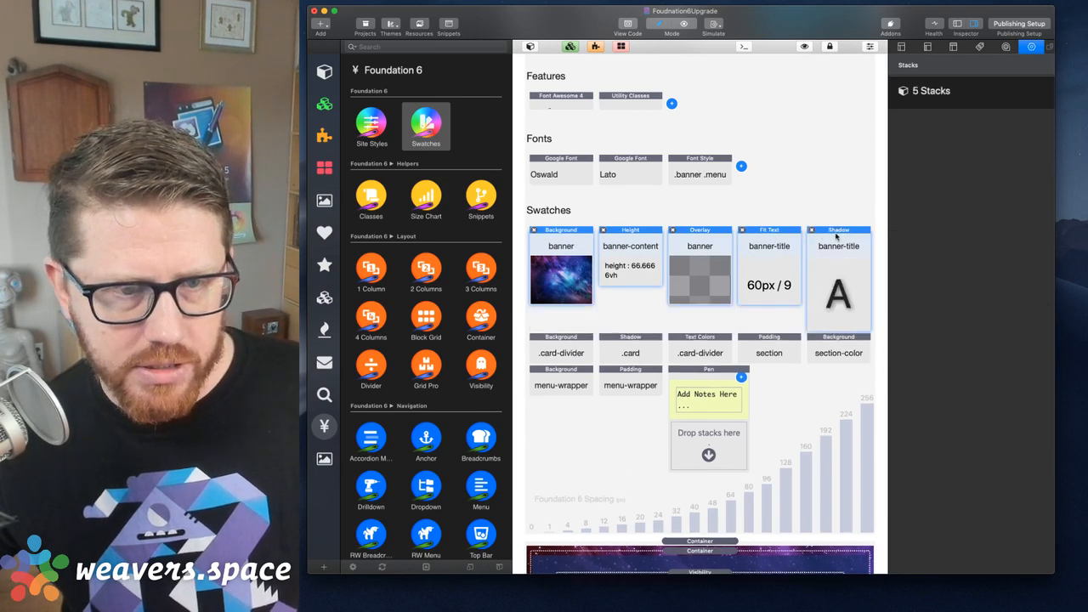
{"action": "left_click_drag", "start_coordinate": [836, 238], "coordinate": [709, 522]}
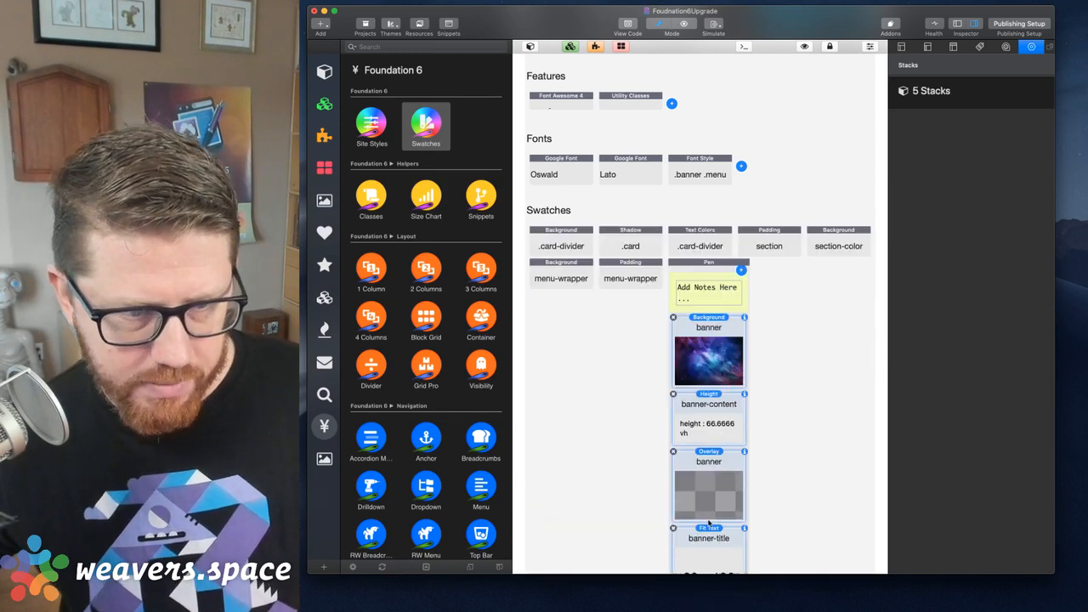
- Replace the placeholder note of the new Pen with Banner Styles
{"action": "left_click", "coordinate": [715, 264]}
{"action": "scroll", "coordinate": [714, 298], "scroll_direction": "down", "scroll_amount": 5}
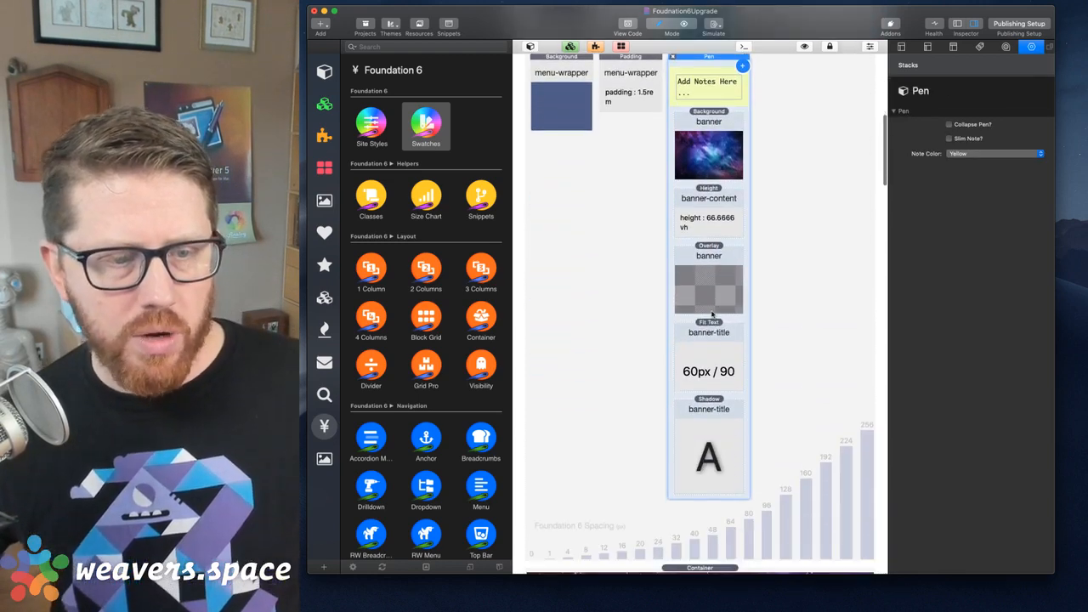
{"action": "scroll", "coordinate": [712, 314], "scroll_direction": "up", "scroll_amount": 6}
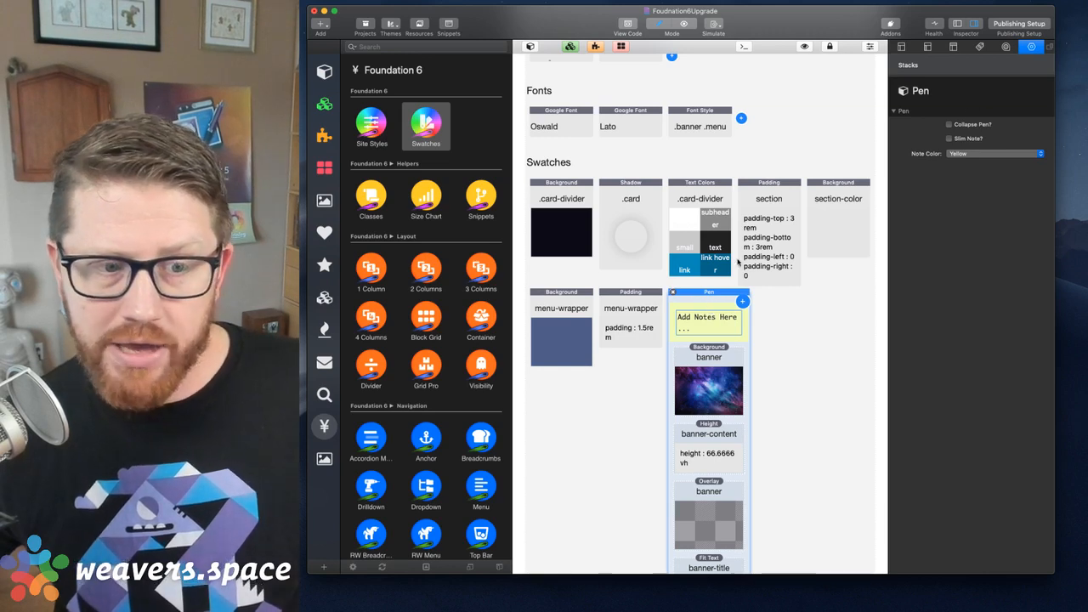
{"action": "double_click", "coordinate": [710, 317]}
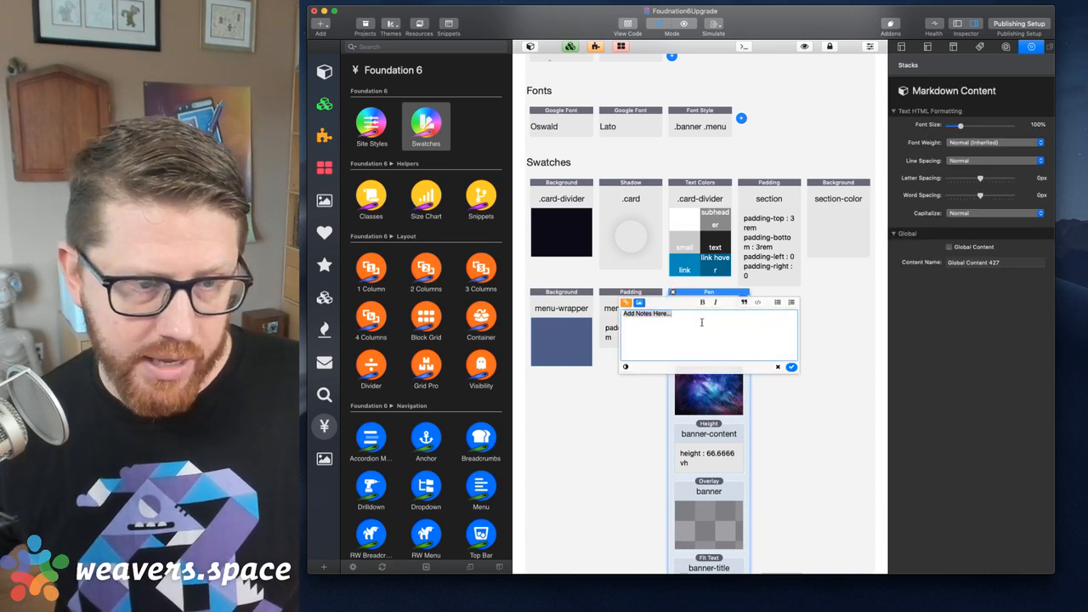
{"action": "type", "text": "Banner Styles"}
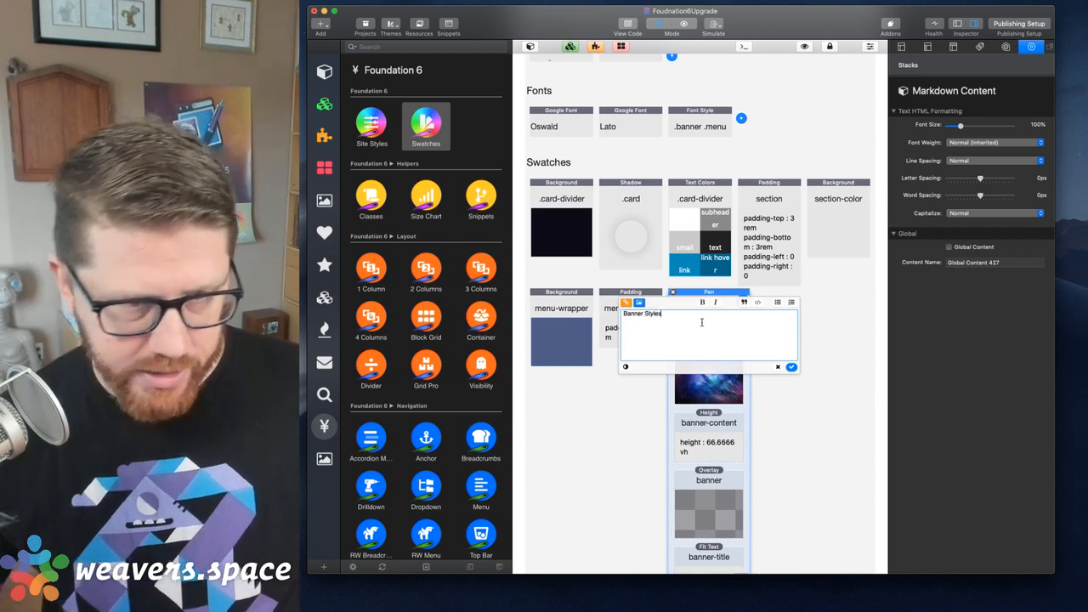
{"action": "left_click", "coordinate": [792, 366]}
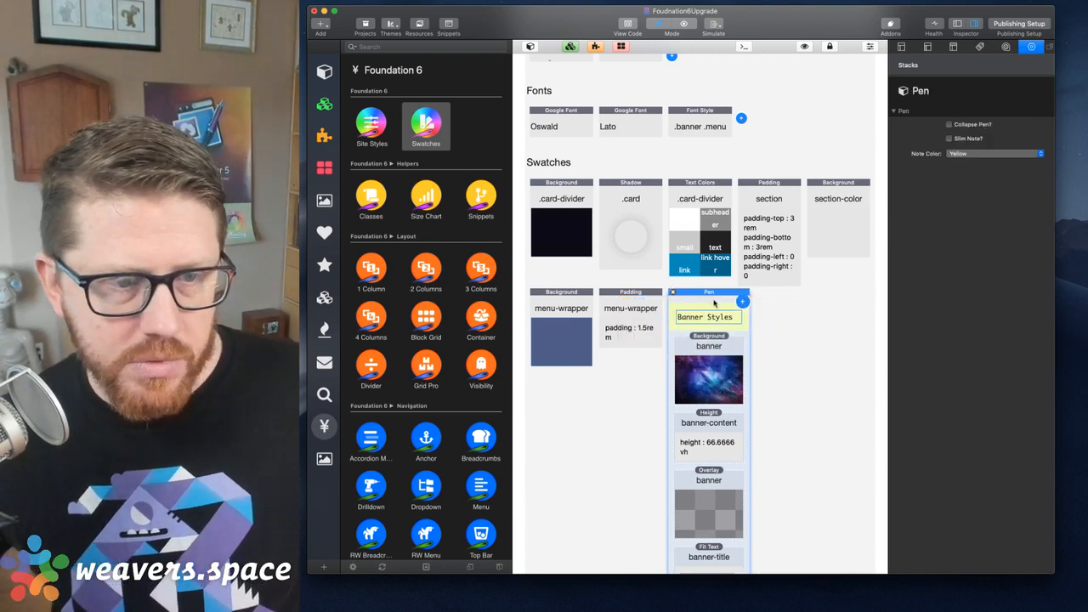
- Collapse the Banner Styles Pen and move it to the start of the Site Styles swatches
{"action": "left_click", "coordinate": [949, 124]}
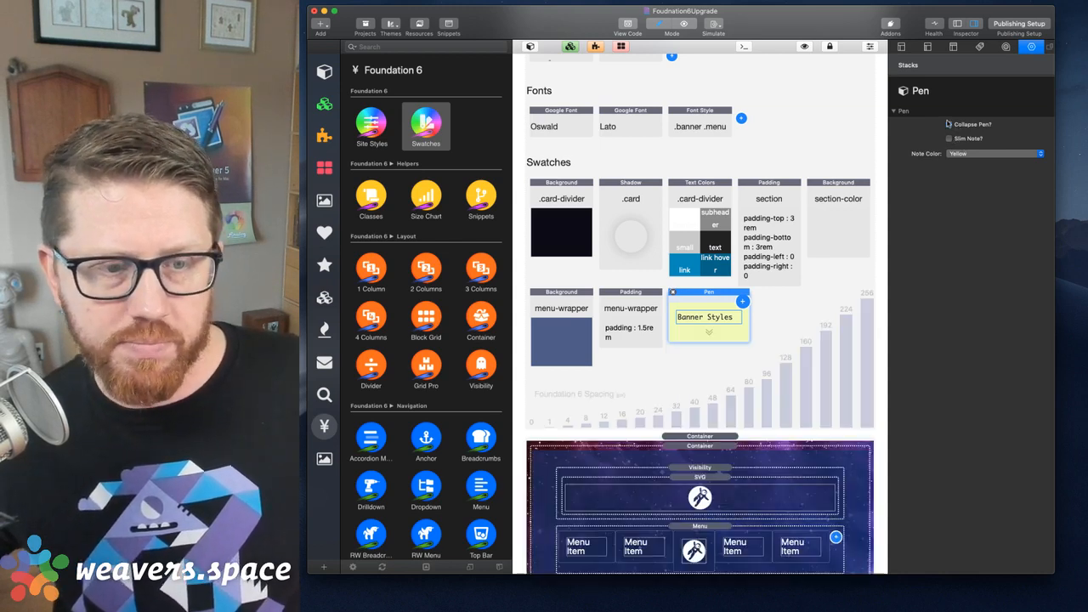
{"action": "left_click", "coordinate": [807, 344]}
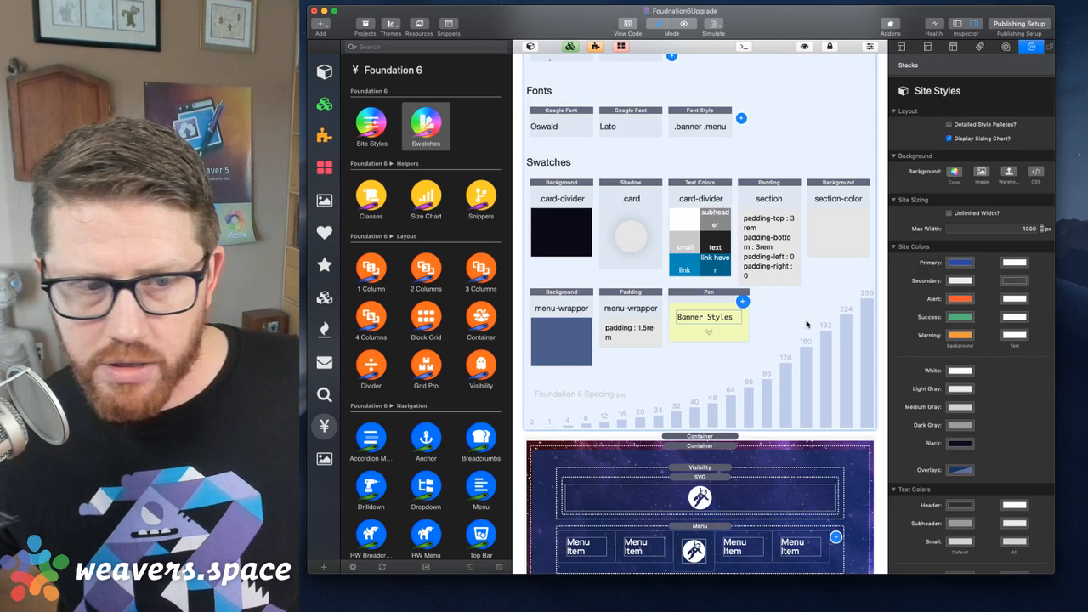
{"action": "left_click", "coordinate": [723, 298]}
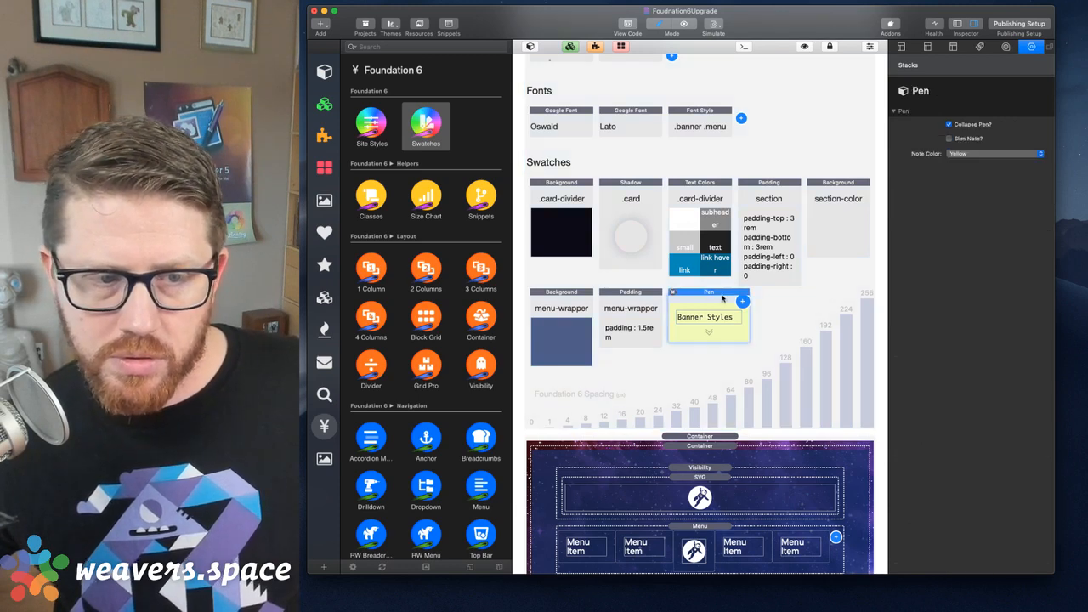
{"action": "left_click_drag", "start_coordinate": [724, 298], "coordinate": [582, 188]}
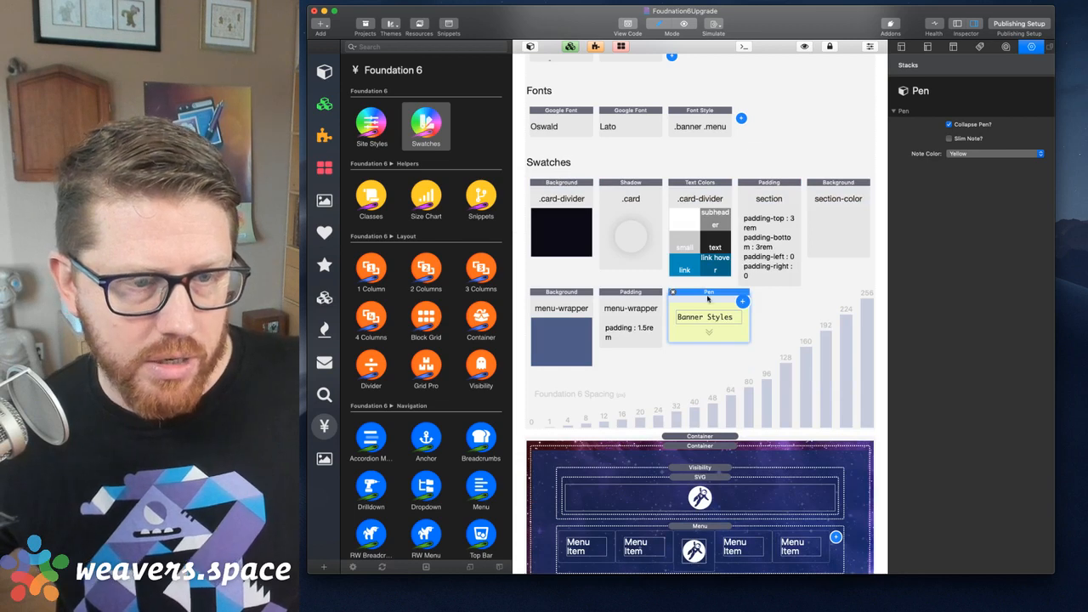
{"action": "left_click_drag", "start_coordinate": [708, 297], "coordinate": [571, 184]}
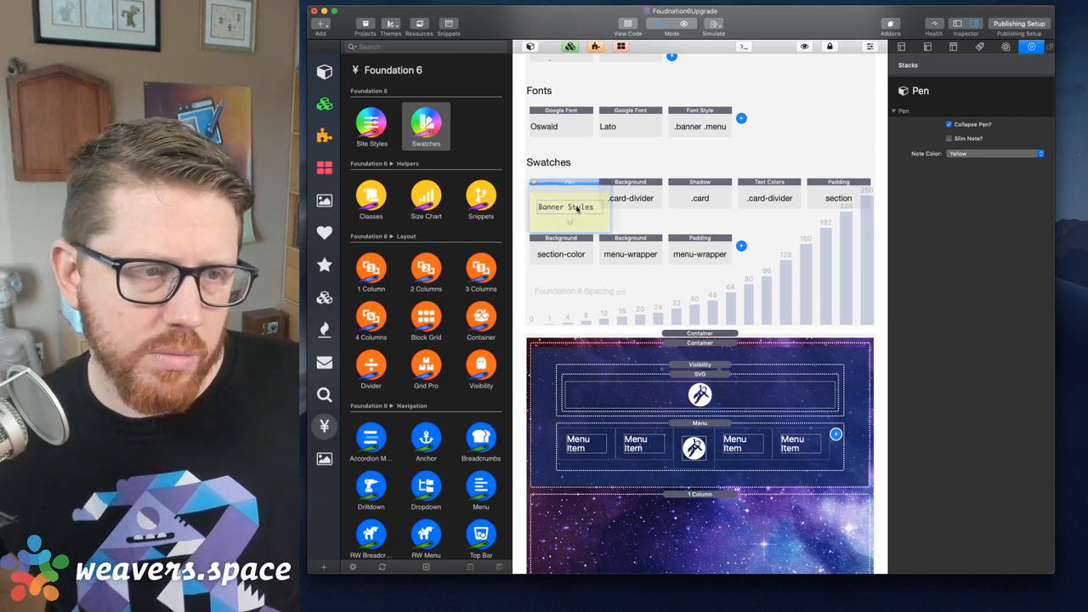
- Change the Pen's note to Banners
{"action": "double_click", "coordinate": [578, 211]}
{"action": "double_click", "coordinate": [572, 213]}
{"action": "key", "text": "BackSpace"}
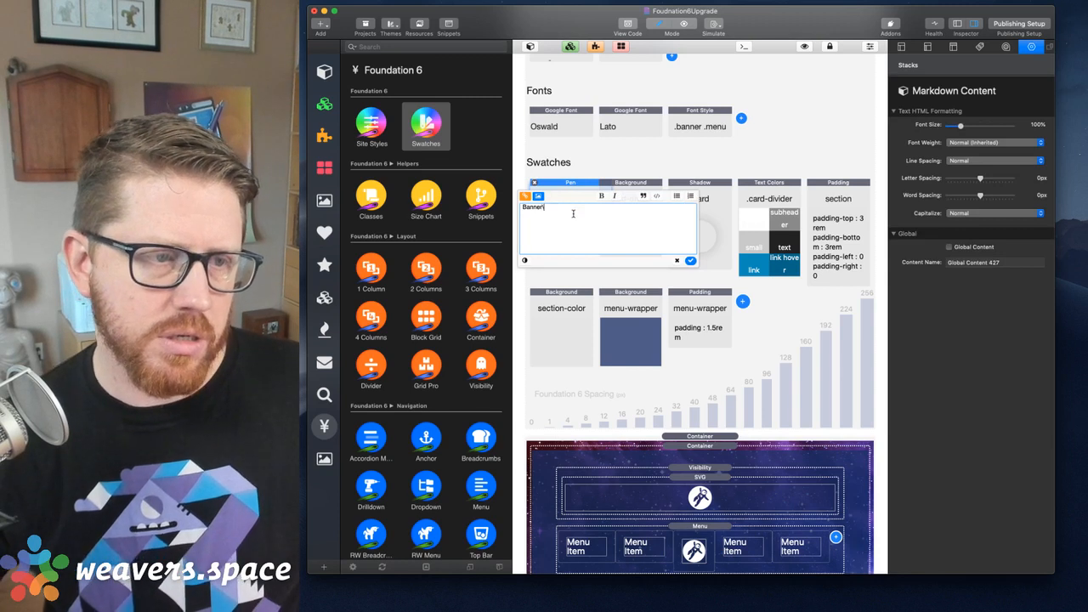
{"action": "left_click", "coordinate": [691, 261]}
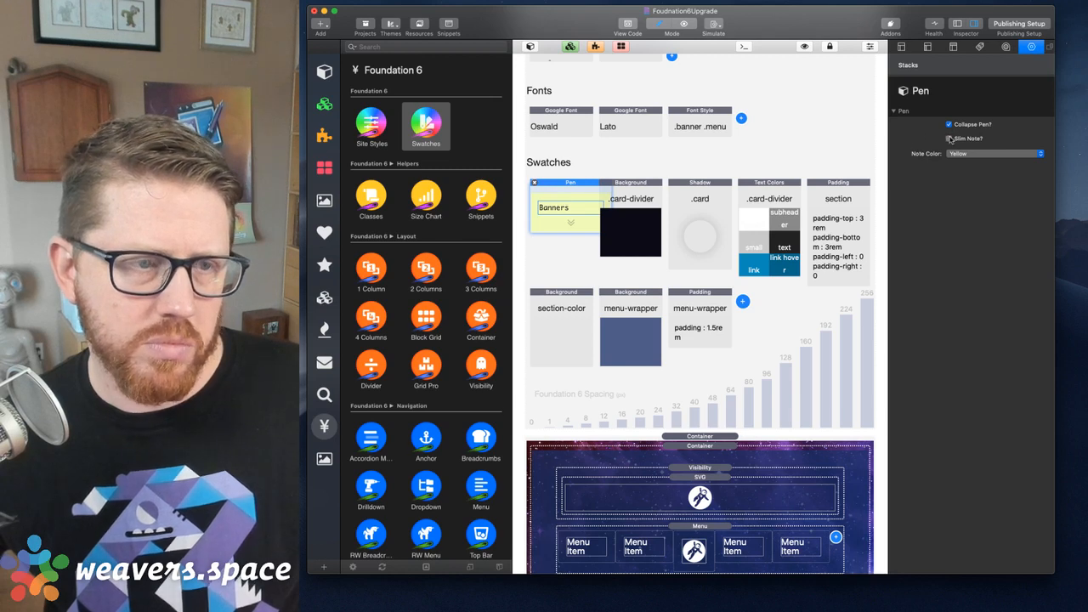
- Turn on the slim note for the Banners Pen and hide the stack library
{"action": "left_click", "coordinate": [950, 138]}
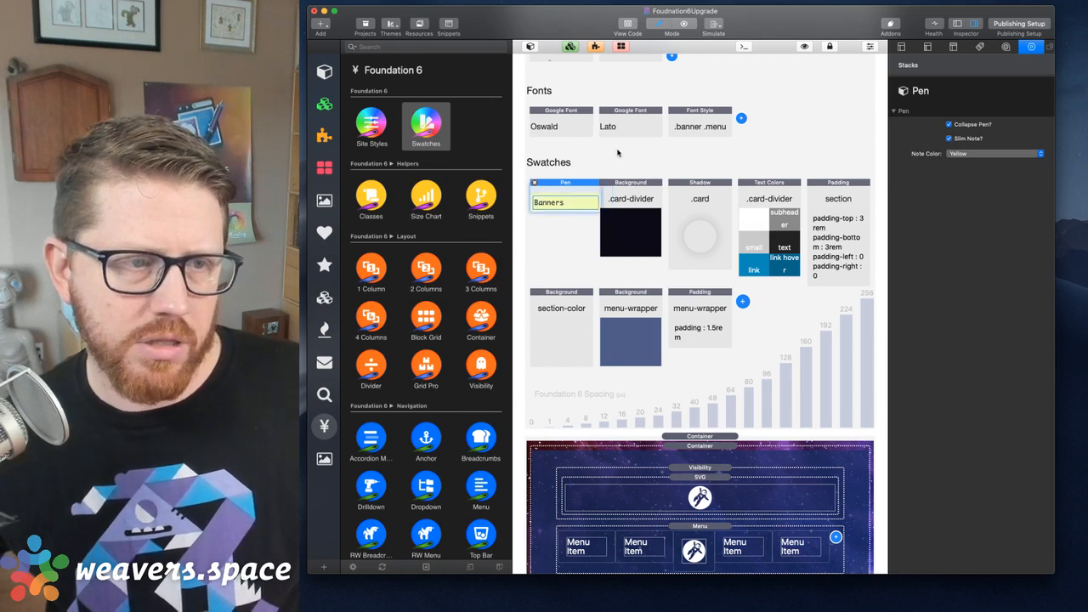
{"action": "left_click", "coordinate": [617, 153]}
{"action": "left_click", "coordinate": [564, 192]}
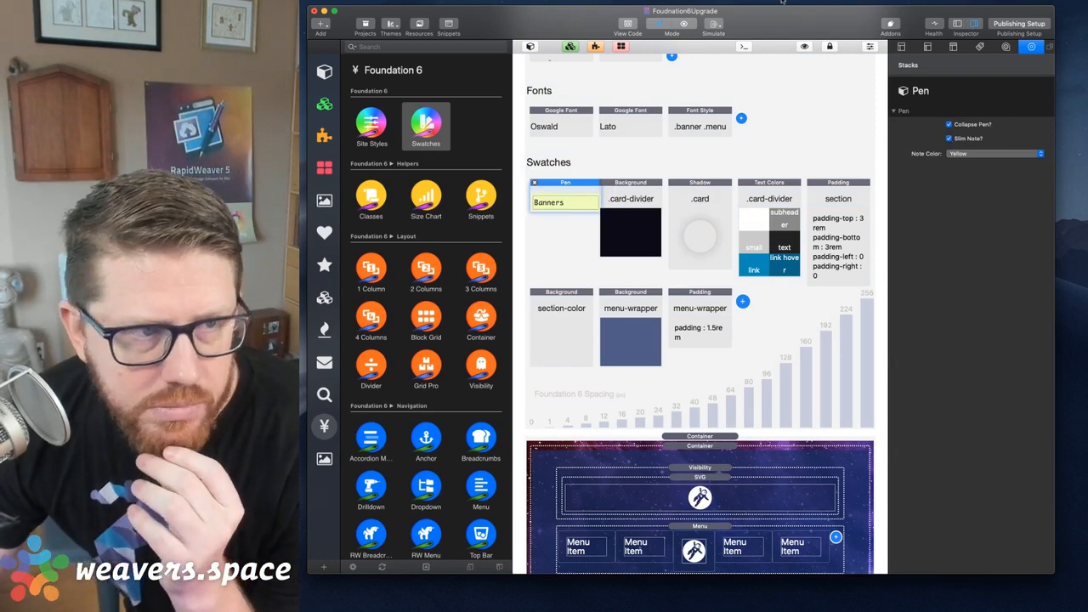
{"action": "left_click", "coordinate": [530, 46]}
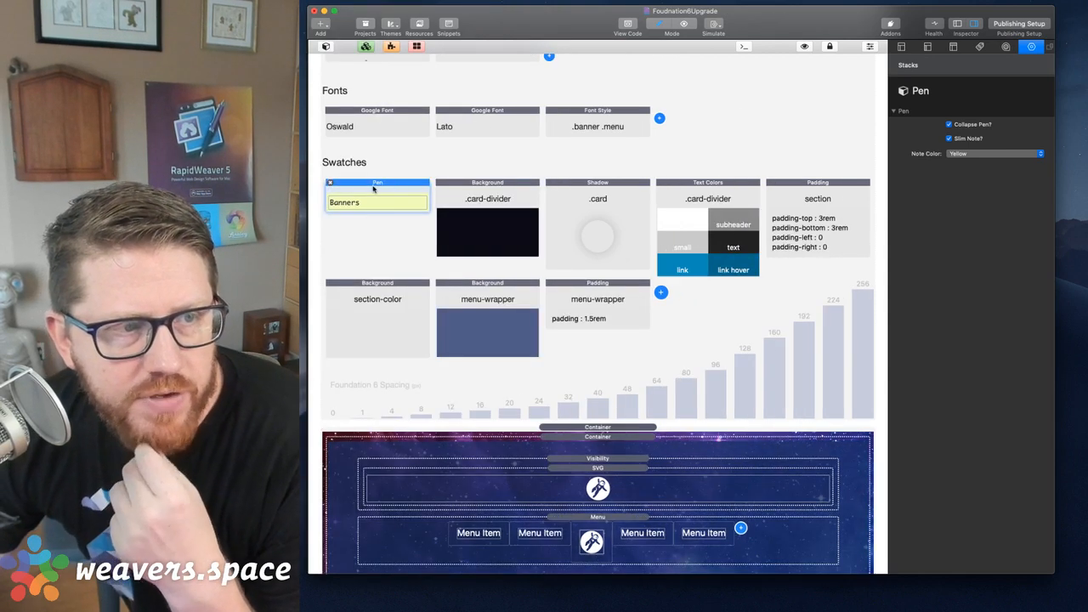
- Expand the collapsed Banners Pen in the Site Styles swatches
{"action": "left_click", "coordinate": [488, 169]}
{"action": "left_click", "coordinate": [369, 191]}
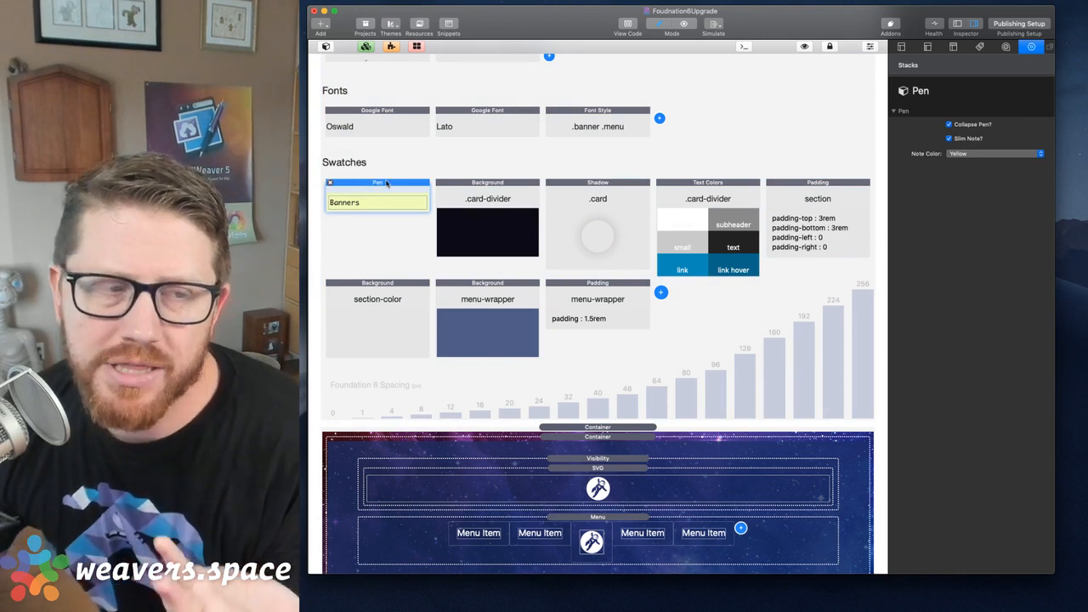
{"action": "left_click", "coordinate": [948, 124]}
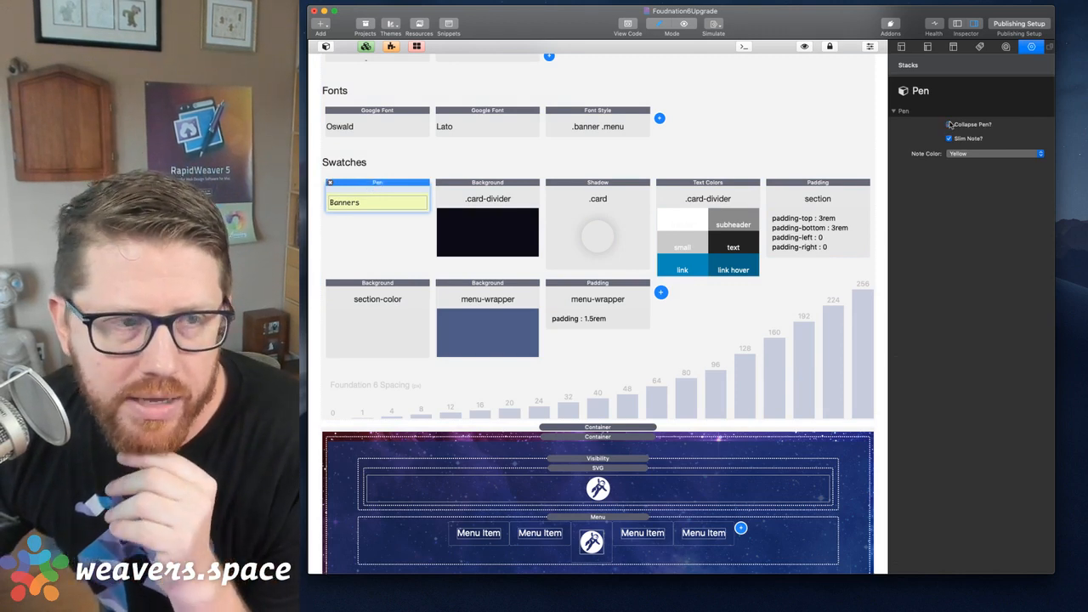
{"action": "left_click", "coordinate": [505, 156]}
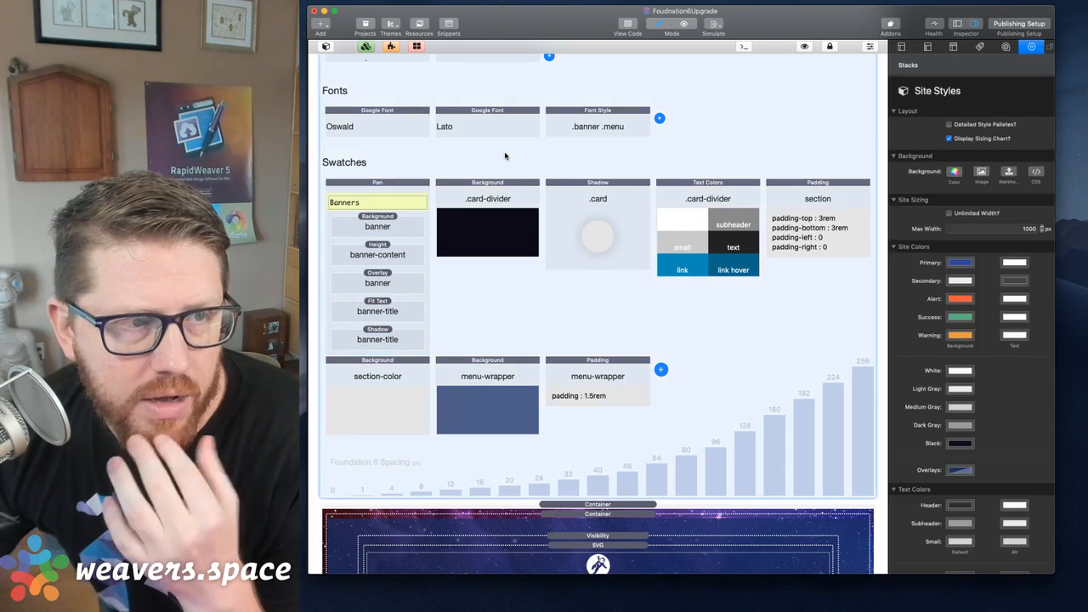
{"action": "left_click", "coordinate": [503, 187]}
{"action": "left_click", "coordinate": [440, 165]}
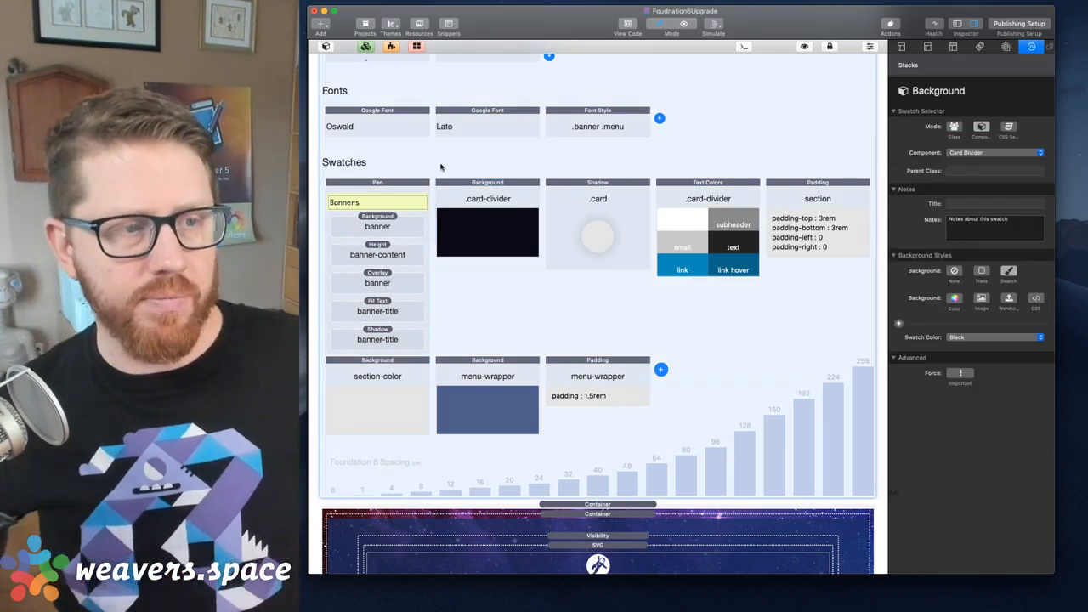
- View the Background and Height swatches inside the Banners Pen, and collapse the Pen again
{"action": "left_click", "coordinate": [384, 226]}
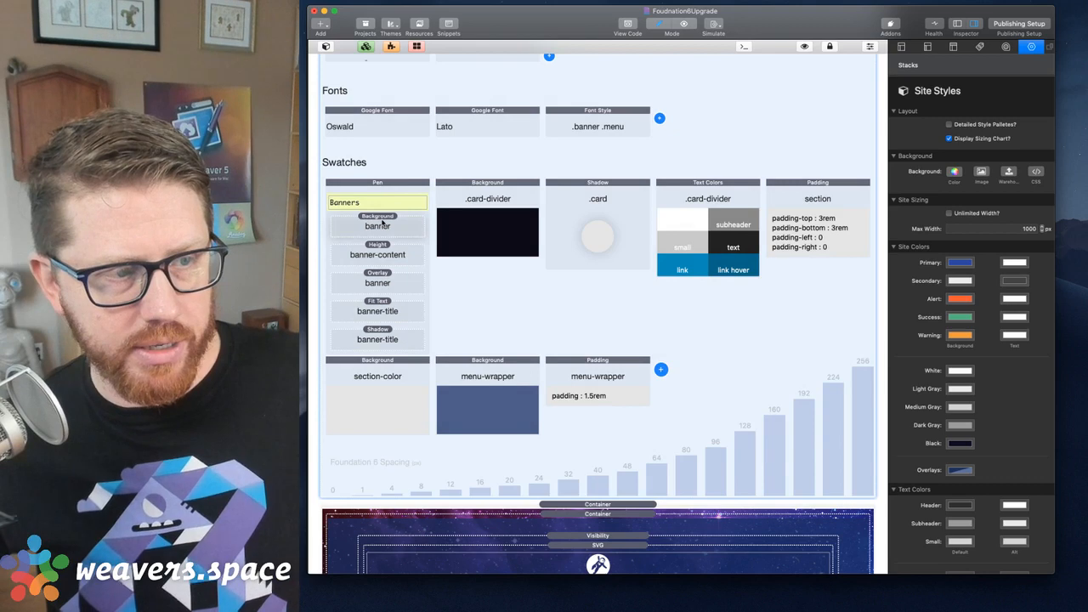
{"action": "left_click", "coordinate": [385, 307]}
{"action": "left_click", "coordinate": [391, 235]}
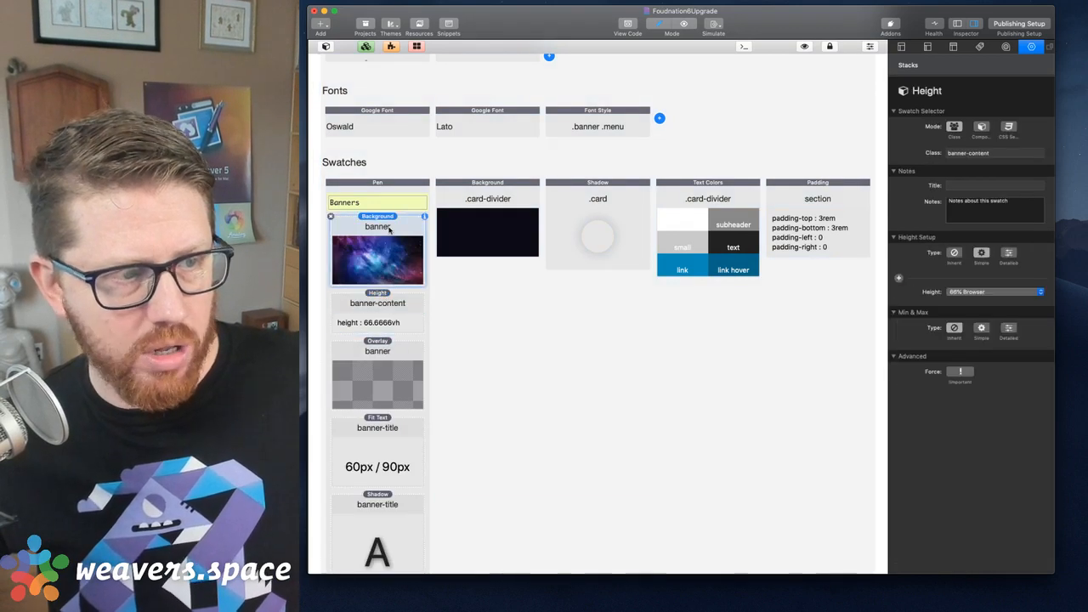
{"action": "left_click", "coordinate": [401, 183]}
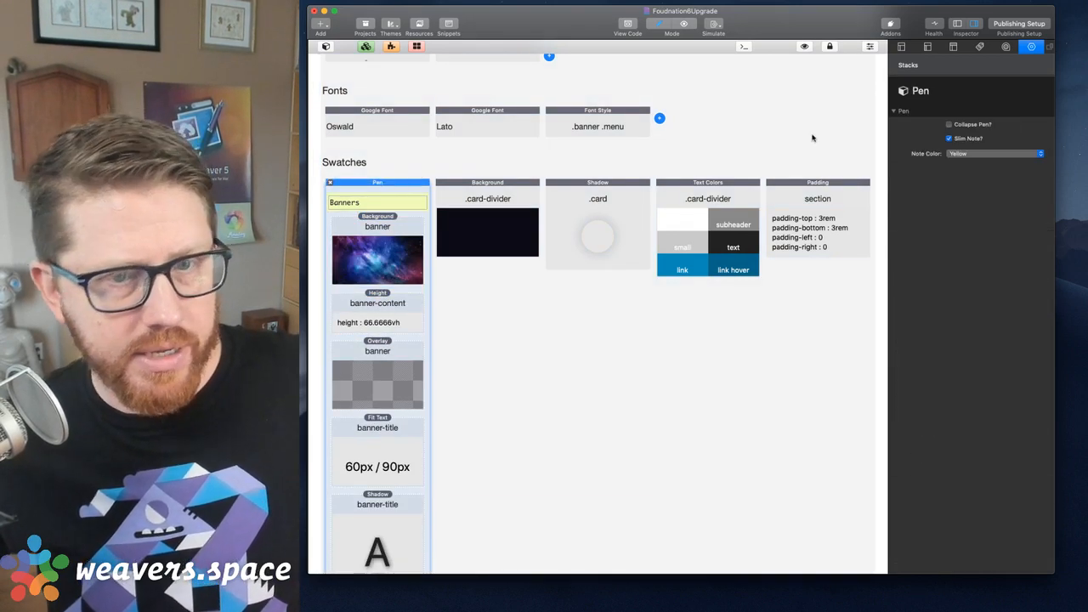
{"action": "left_click", "coordinate": [949, 124]}
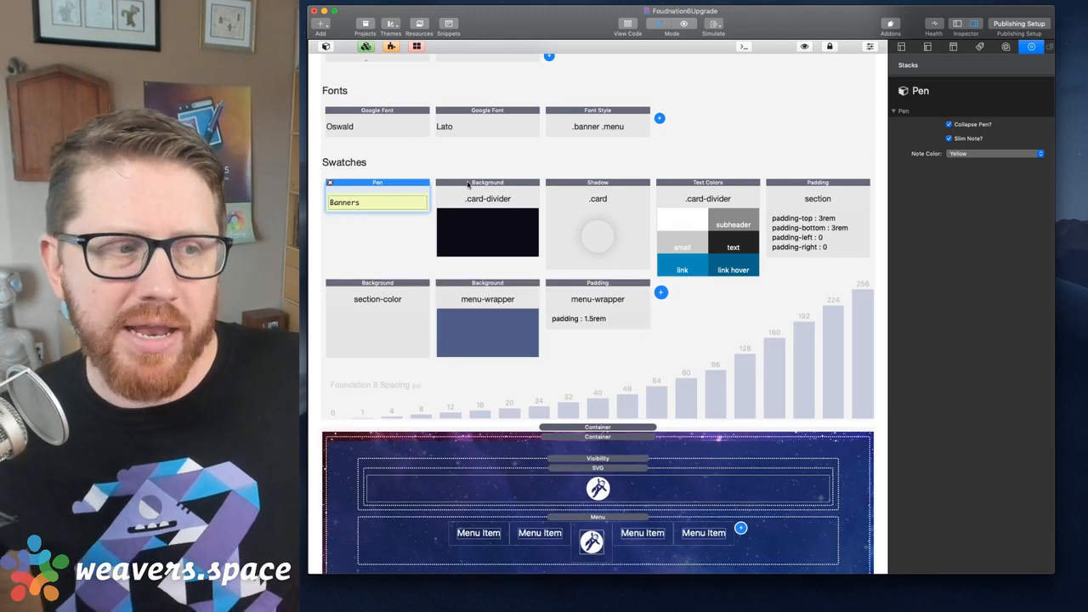
- Turn on the detailed style palettes for the Site Styles stack and look over the expanded style information
{"action": "left_click", "coordinate": [478, 185]}
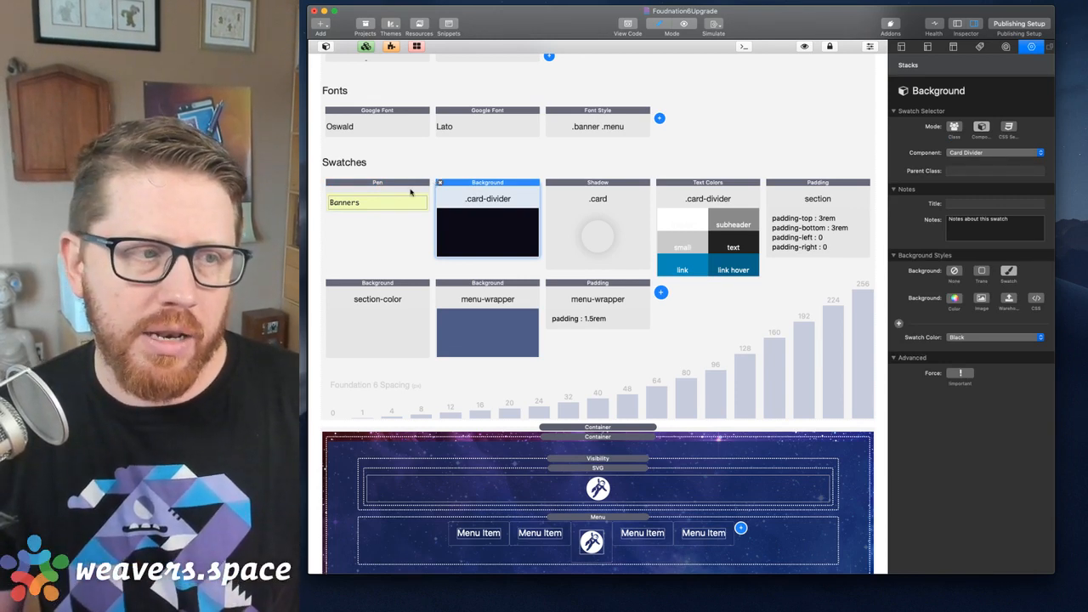
{"action": "left_click", "coordinate": [564, 167]}
{"action": "scroll", "coordinate": [591, 158], "scroll_direction": "up", "scroll_amount": 5}
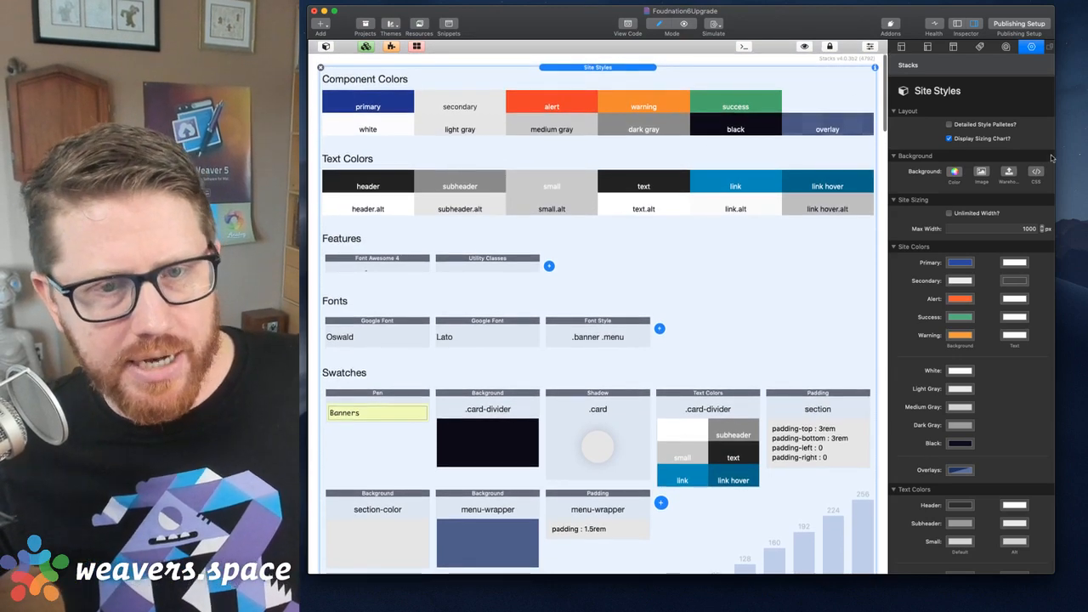
{"action": "left_click", "coordinate": [949, 124]}
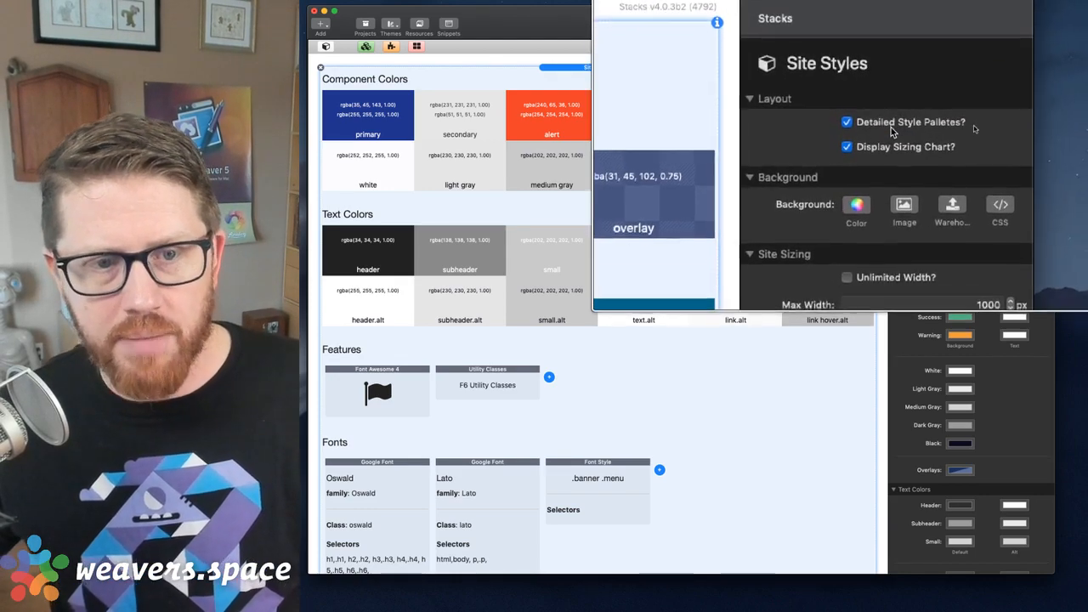
{"action": "scroll", "coordinate": [753, 332], "scroll_direction": "down", "scroll_amount": 10}
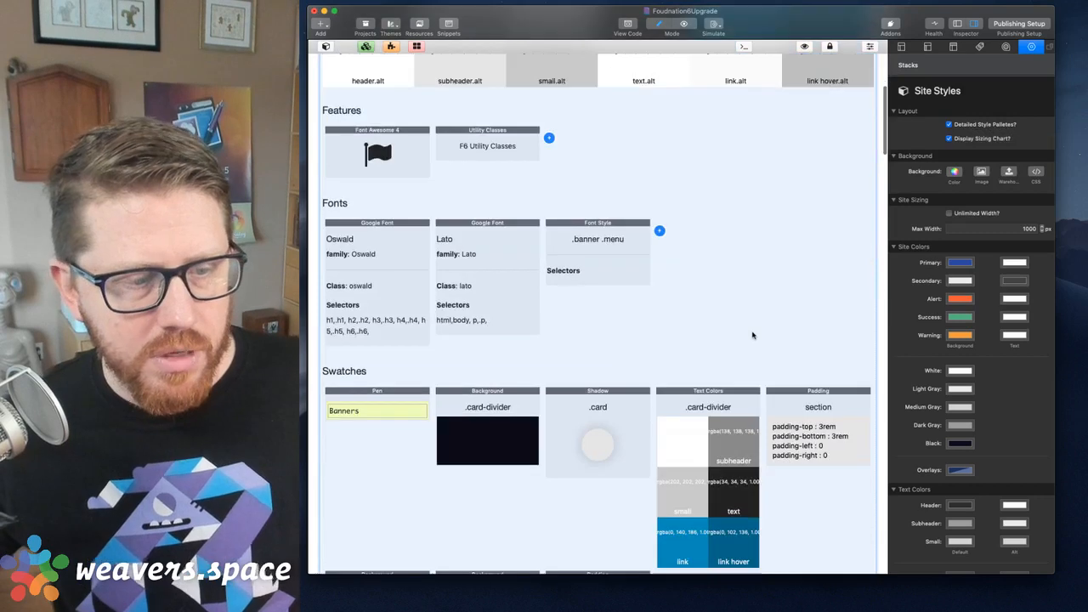
{"action": "scroll", "coordinate": [753, 335], "scroll_direction": "up", "scroll_amount": 3}
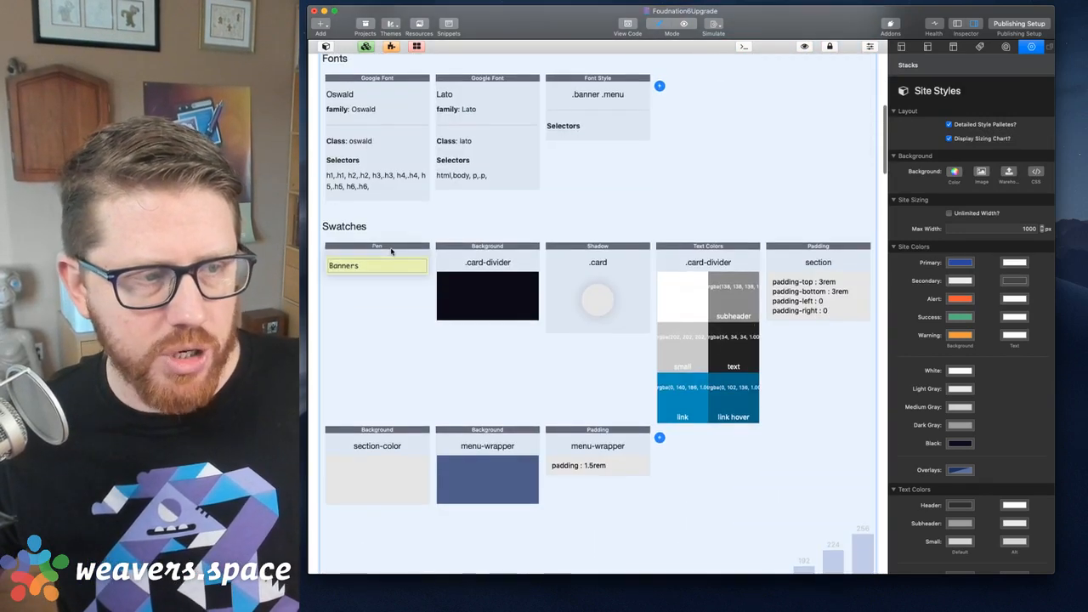
- Turn the detailed style palettes of the Site Styles stack back off
{"action": "left_click", "coordinate": [393, 255]}
{"action": "left_click", "coordinate": [708, 284]}
{"action": "left_click", "coordinate": [817, 260]}
{"action": "scroll", "coordinate": [870, 190], "scroll_direction": "up", "scroll_amount": 5}
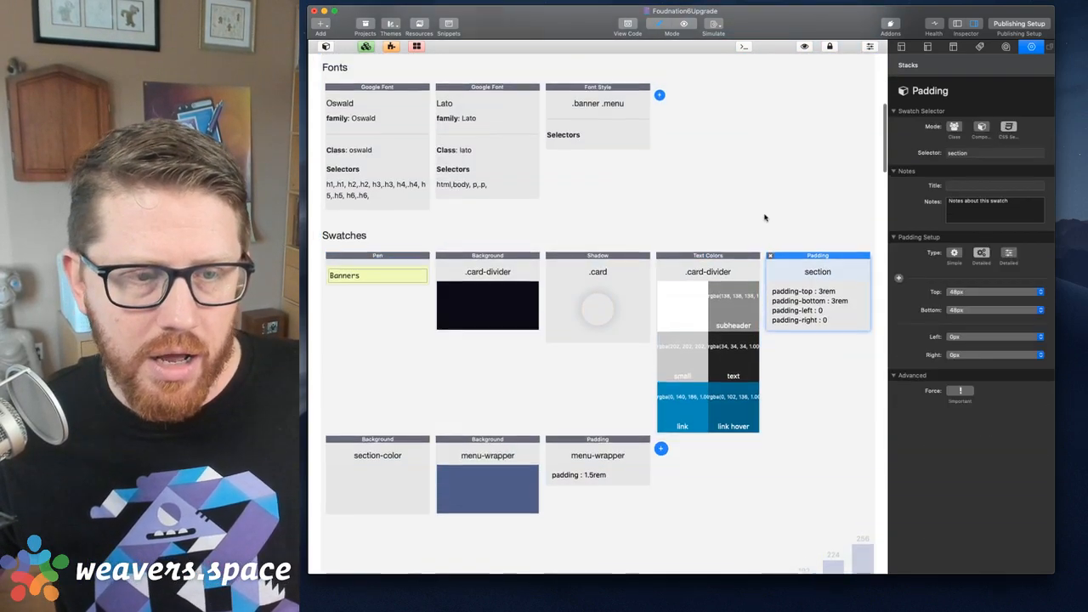
{"action": "scroll", "coordinate": [876, 166], "scroll_direction": "up", "scroll_amount": 3}
{"action": "left_click", "coordinate": [863, 132]}
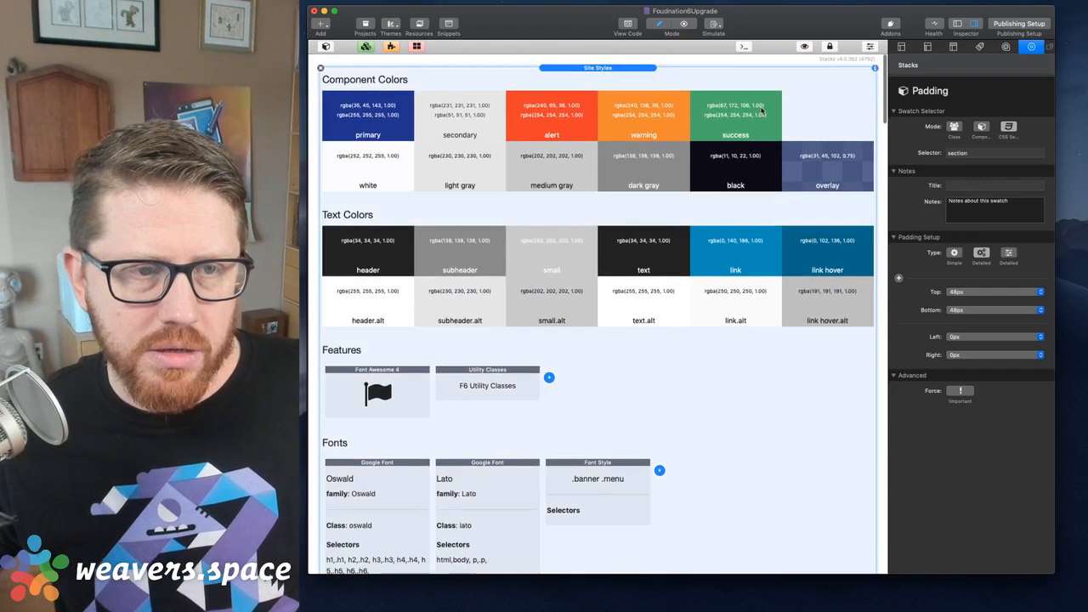
{"action": "left_click", "coordinate": [949, 124]}
{"action": "scroll", "coordinate": [808, 195], "scroll_direction": "down", "scroll_amount": 4}
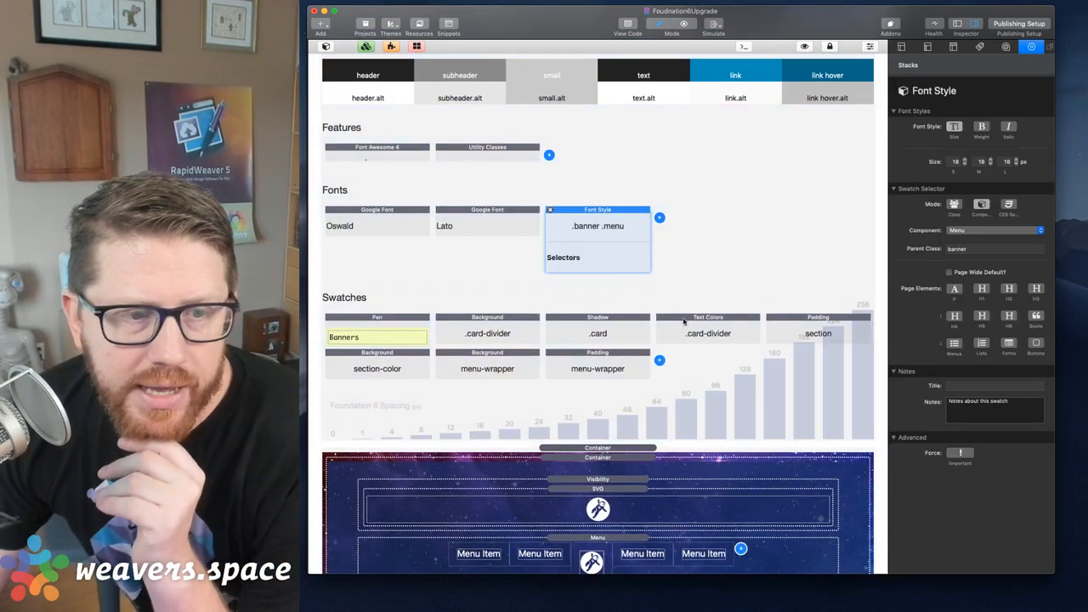
- Examine the individual previews of the section padding, card-divider text colors, card shadow and card-divider background swatches
{"action": "left_click", "coordinate": [685, 330]}
{"action": "left_click", "coordinate": [784, 298]}
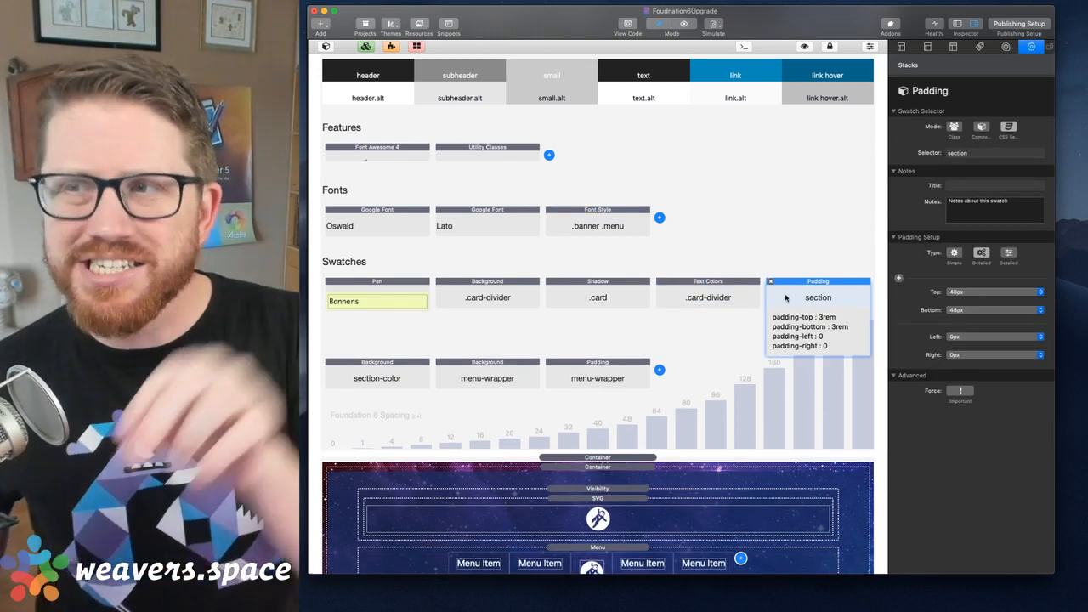
{"action": "left_click", "coordinate": [733, 297]}
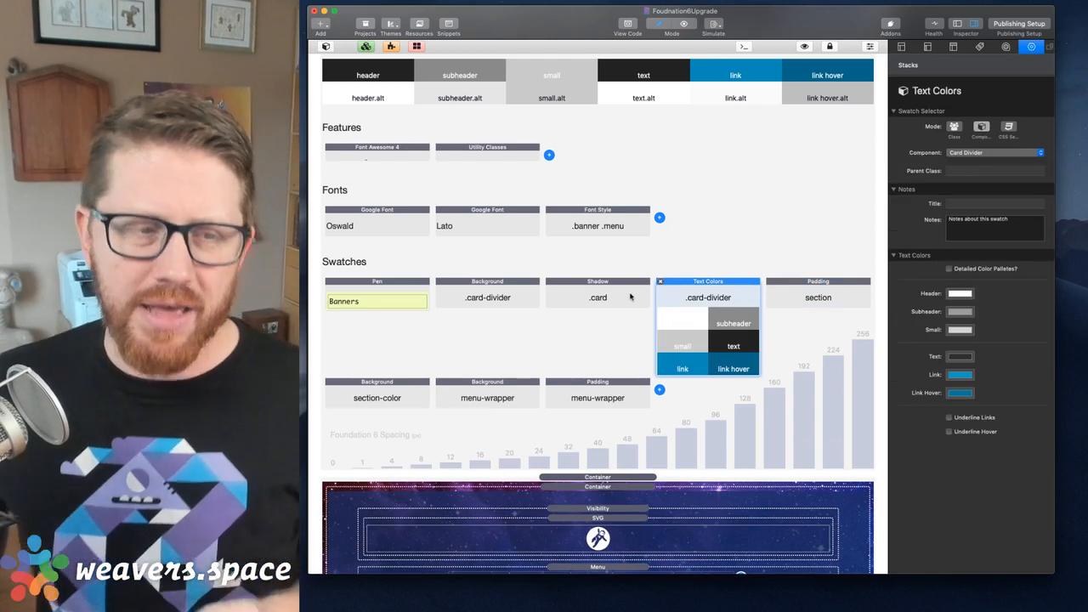
{"action": "left_click", "coordinate": [623, 296]}
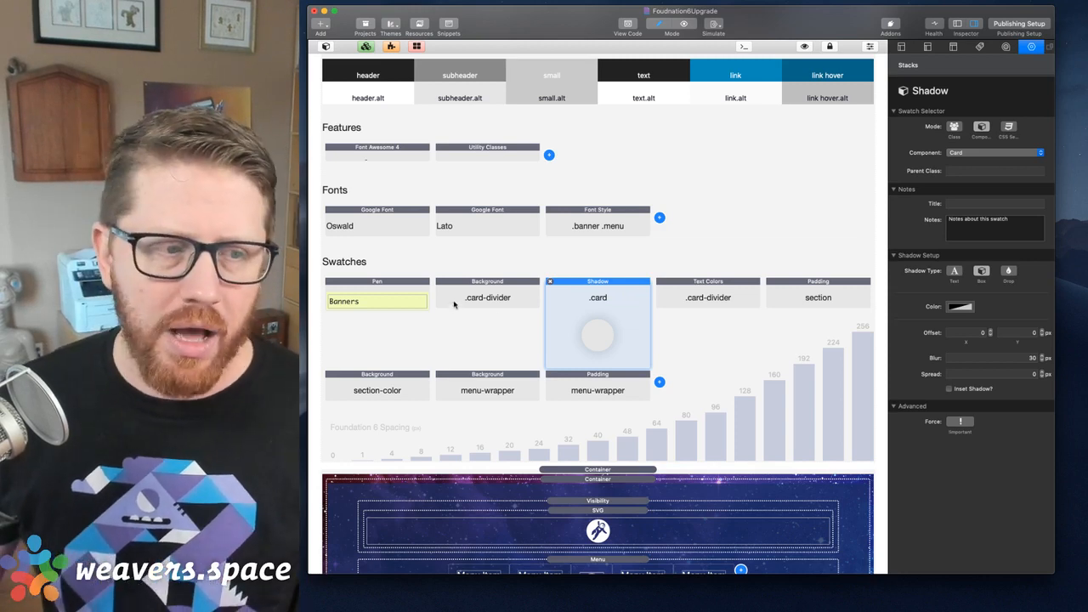
{"action": "left_click", "coordinate": [477, 290]}
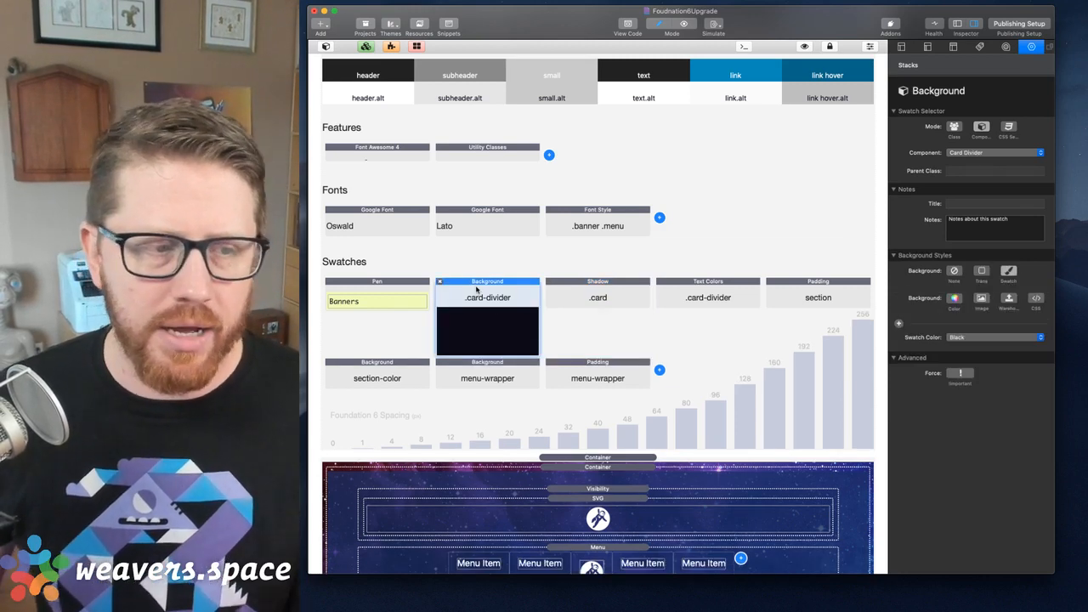
{"action": "left_click", "coordinate": [643, 287]}
{"action": "left_click", "coordinate": [709, 289]}
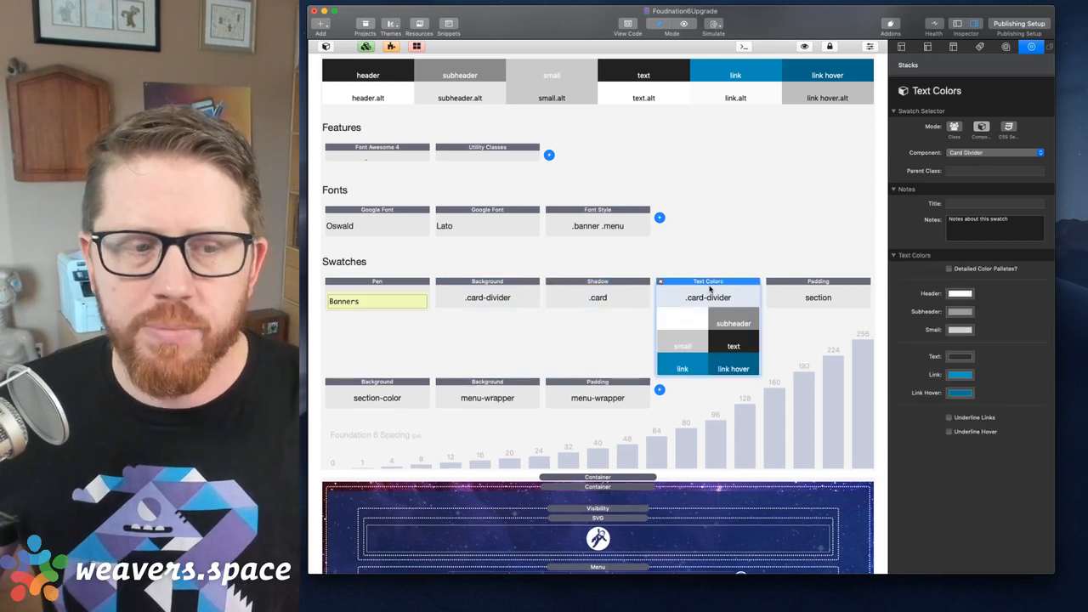
{"action": "left_click", "coordinate": [787, 293]}
{"action": "left_click", "coordinate": [717, 291]}
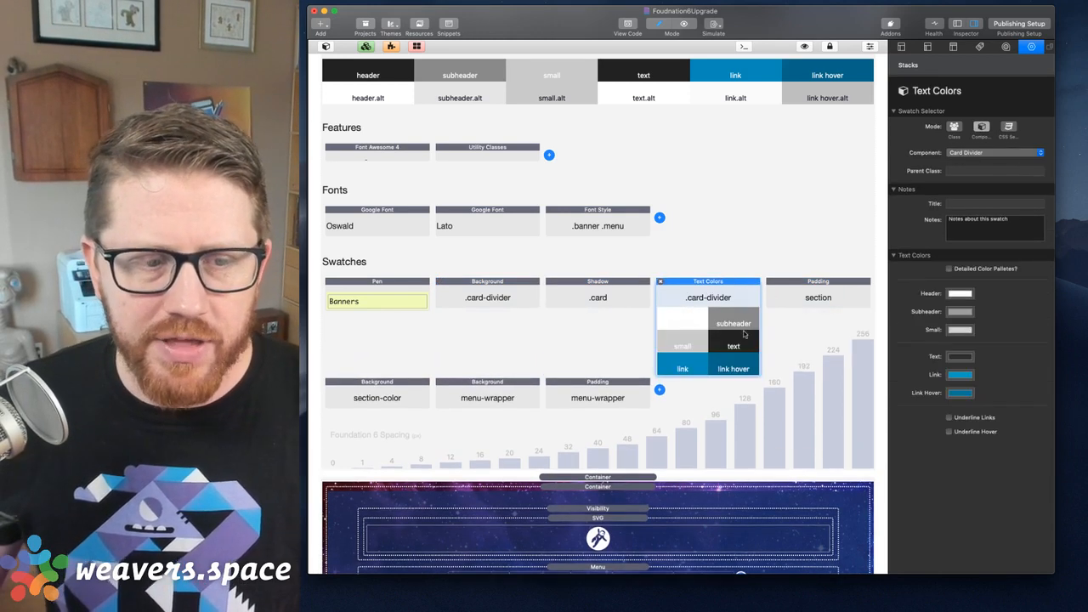
- Select the Site Styles stack, view its color palettes and switch from RapidWeaver to another open app
{"action": "left_click", "coordinate": [796, 227]}
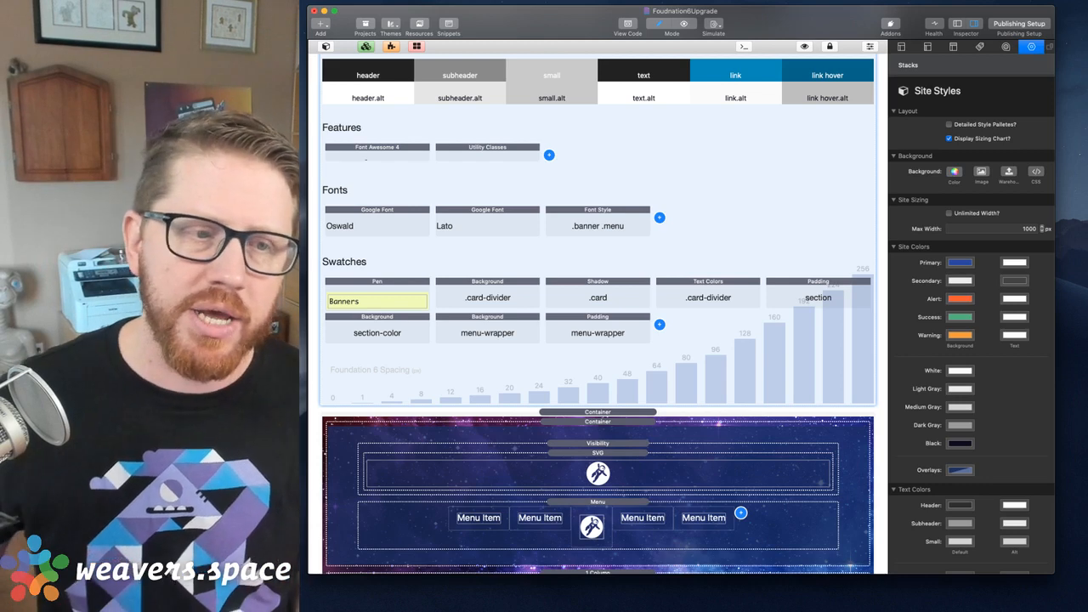
{"action": "scroll", "coordinate": [705, 136], "scroll_direction": "up", "scroll_amount": 3}
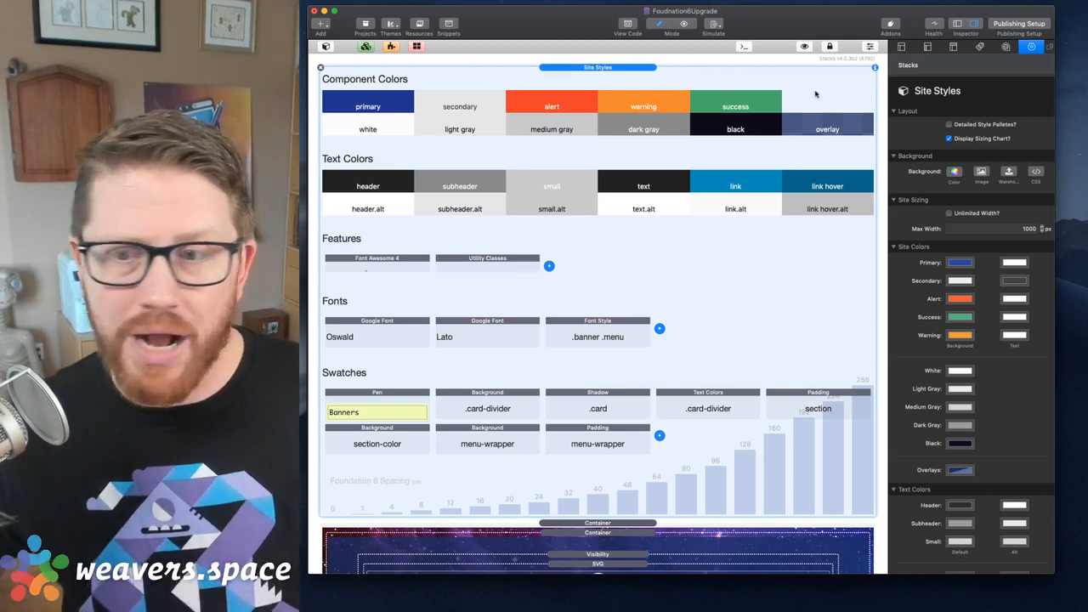
{"action": "key", "text": "super+Tab"}
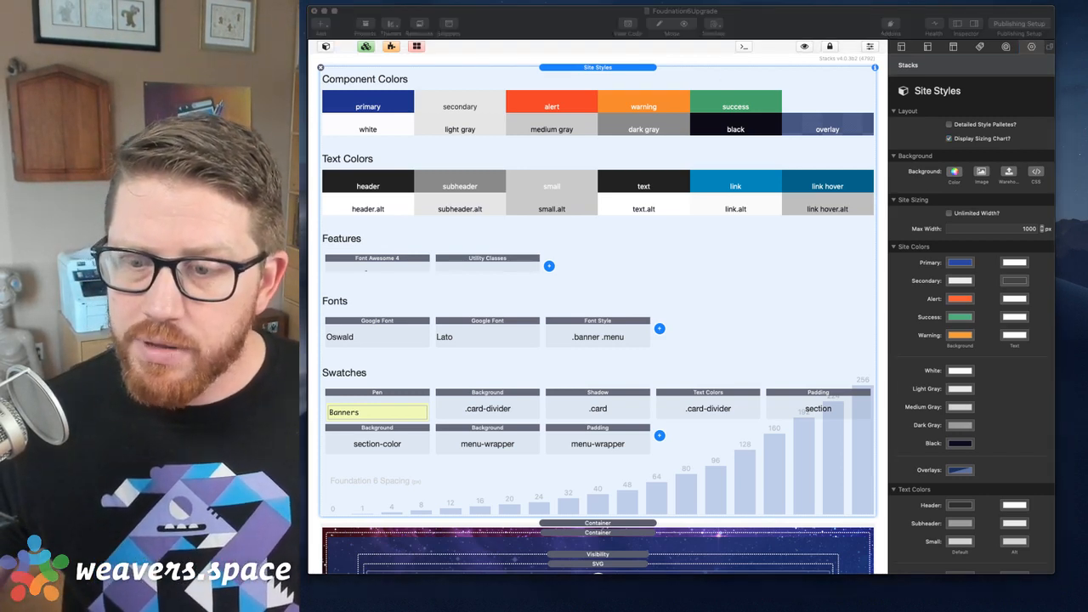